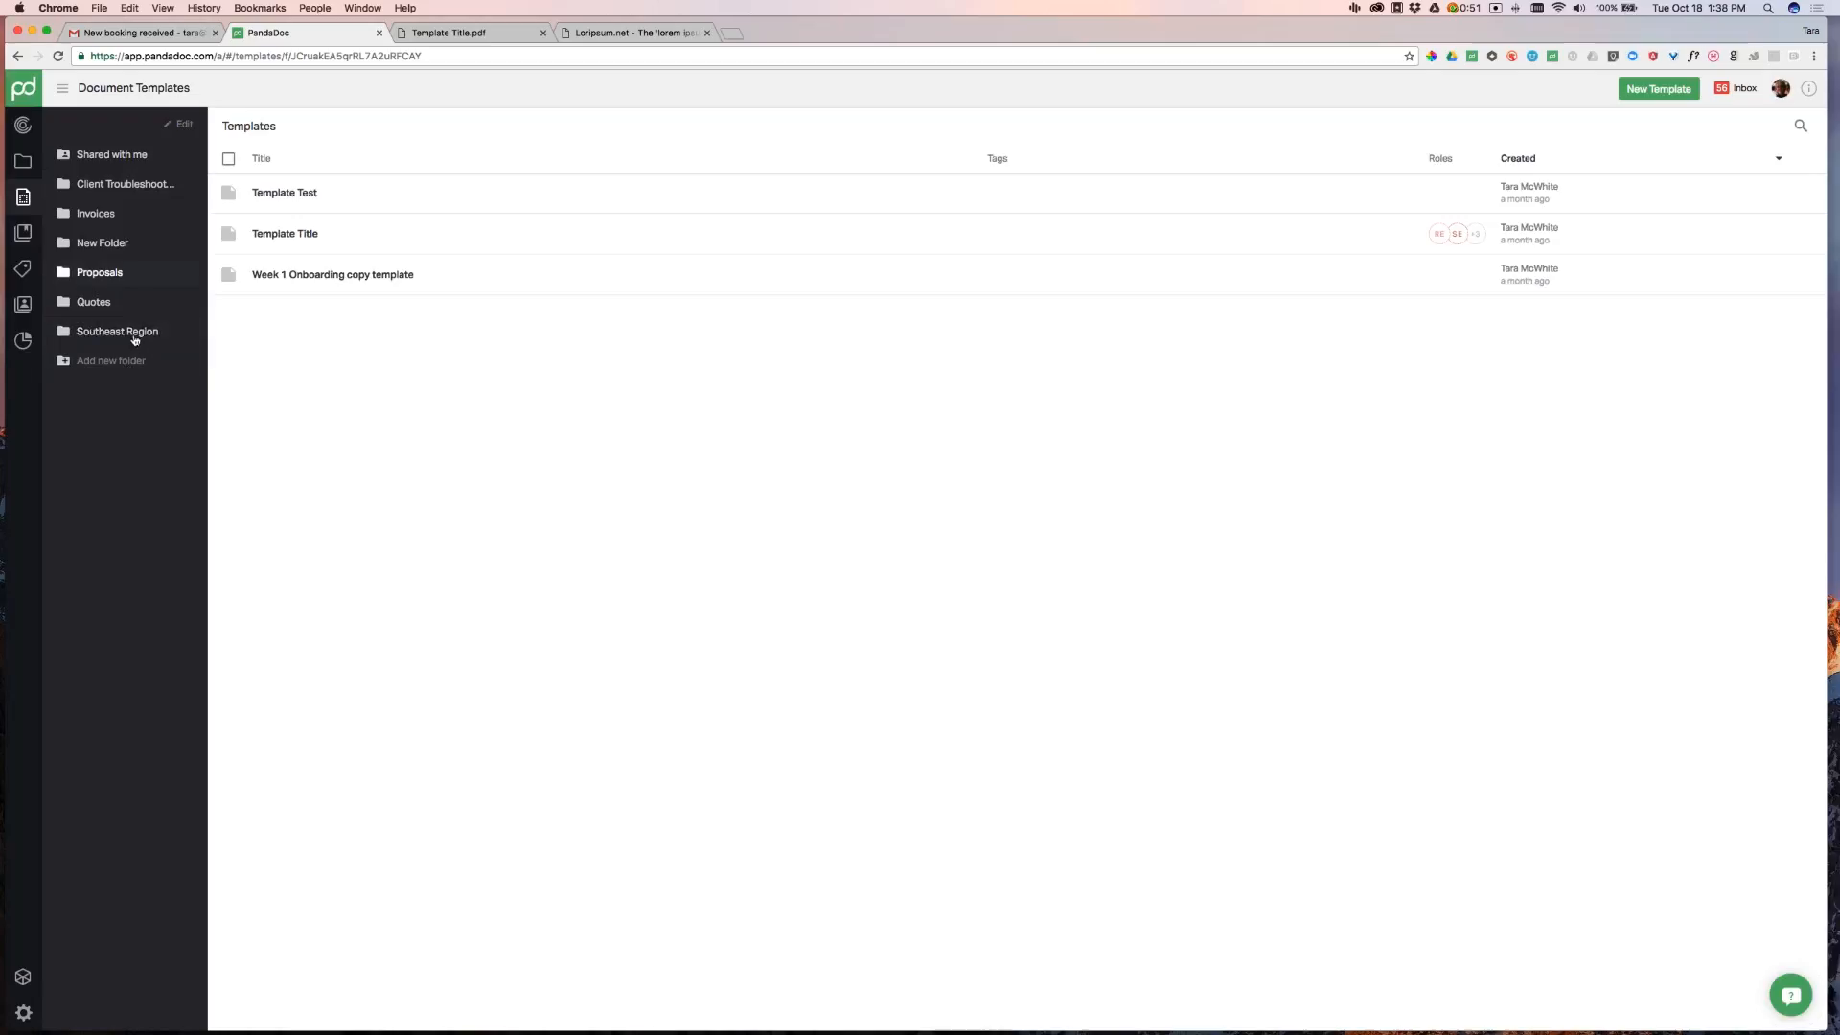
Back at the top level, select Template Test, Template Title and Week 1 Onboarding copy template
{"action": "left_click", "coordinate": [117, 274]}
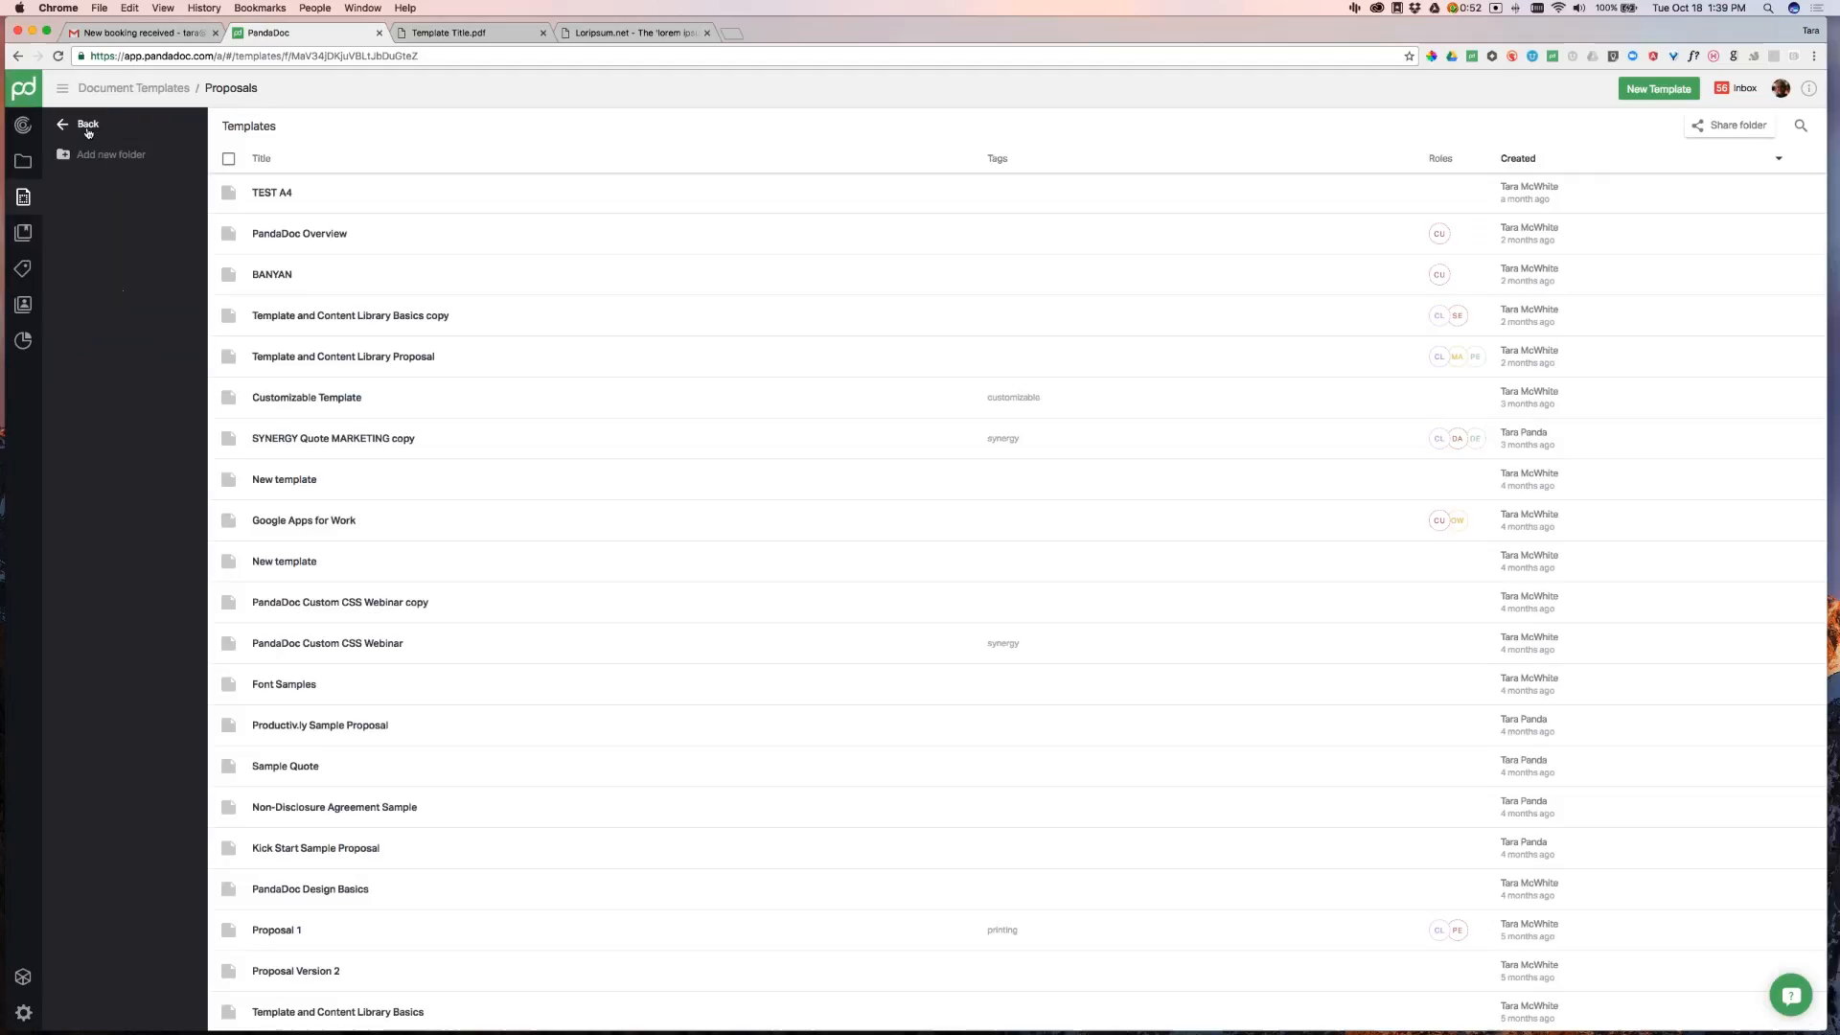
{"action": "left_click", "coordinate": [88, 128]}
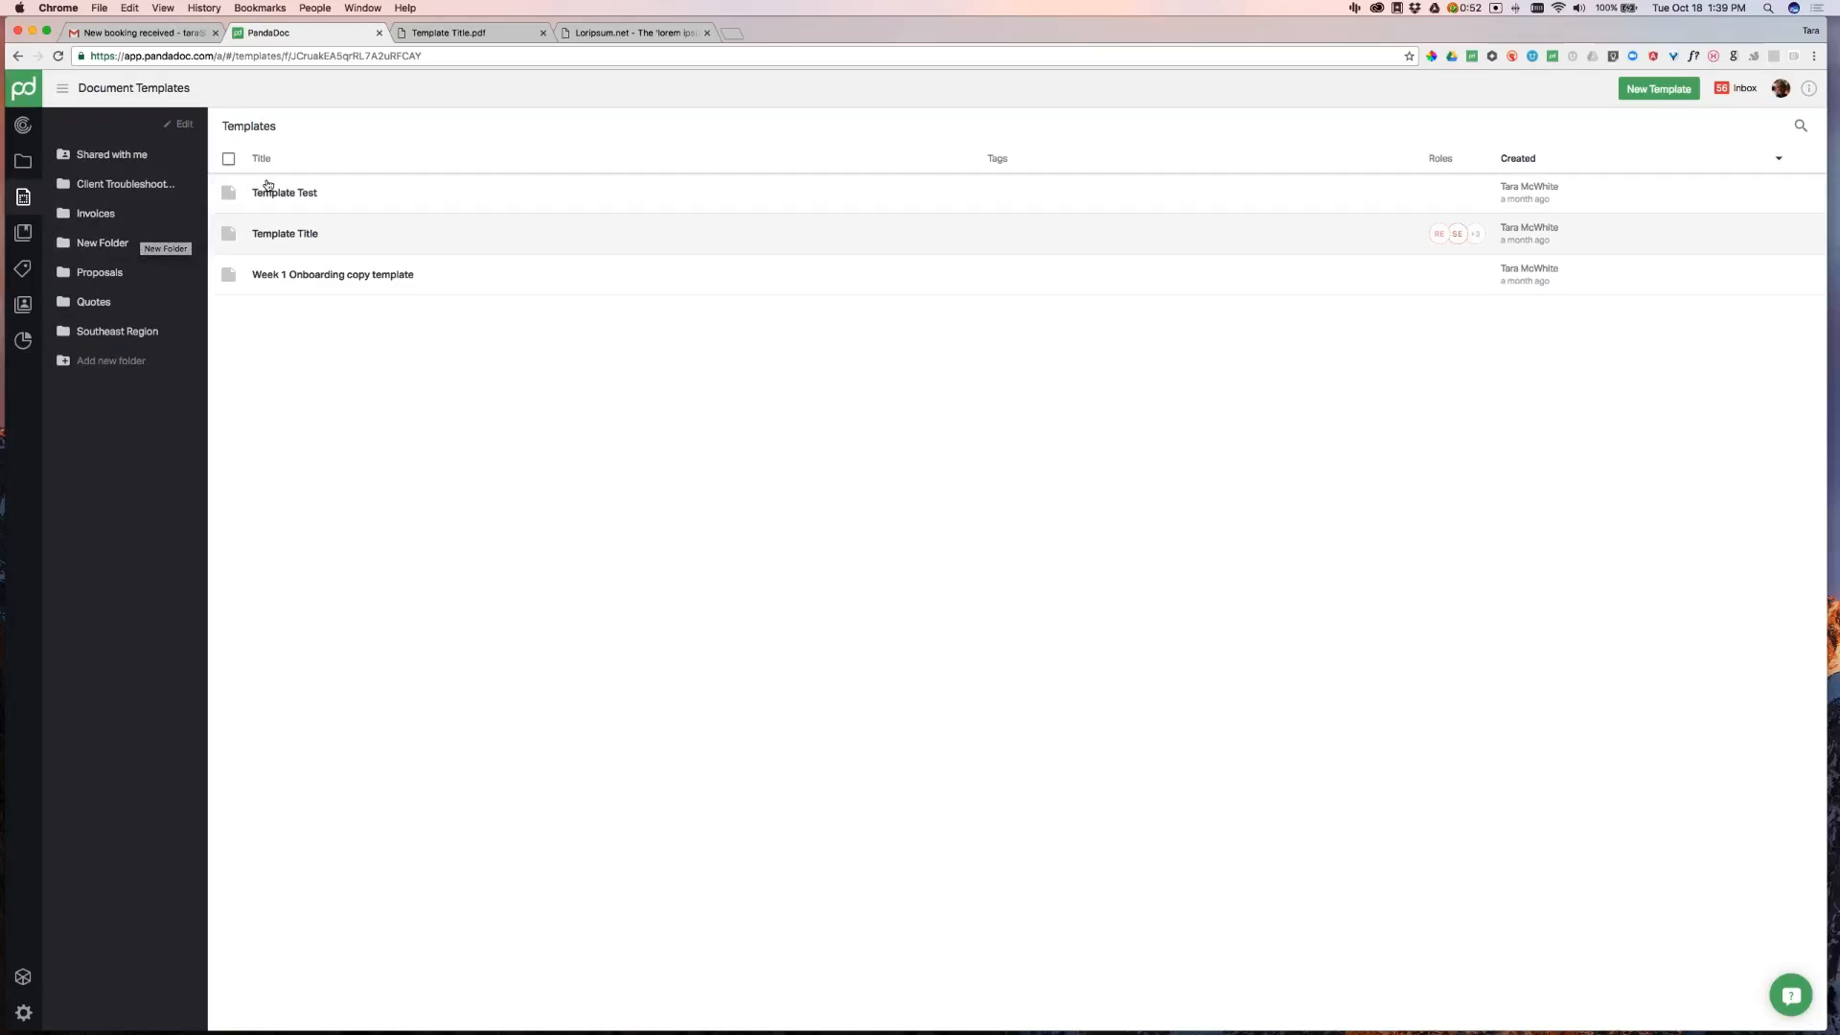
{"action": "mouse_move", "coordinate": [231, 197]}
{"action": "left_click", "coordinate": [228, 193]}
{"action": "left_click", "coordinate": [228, 234]}
{"action": "left_click", "coordinate": [228, 275]}
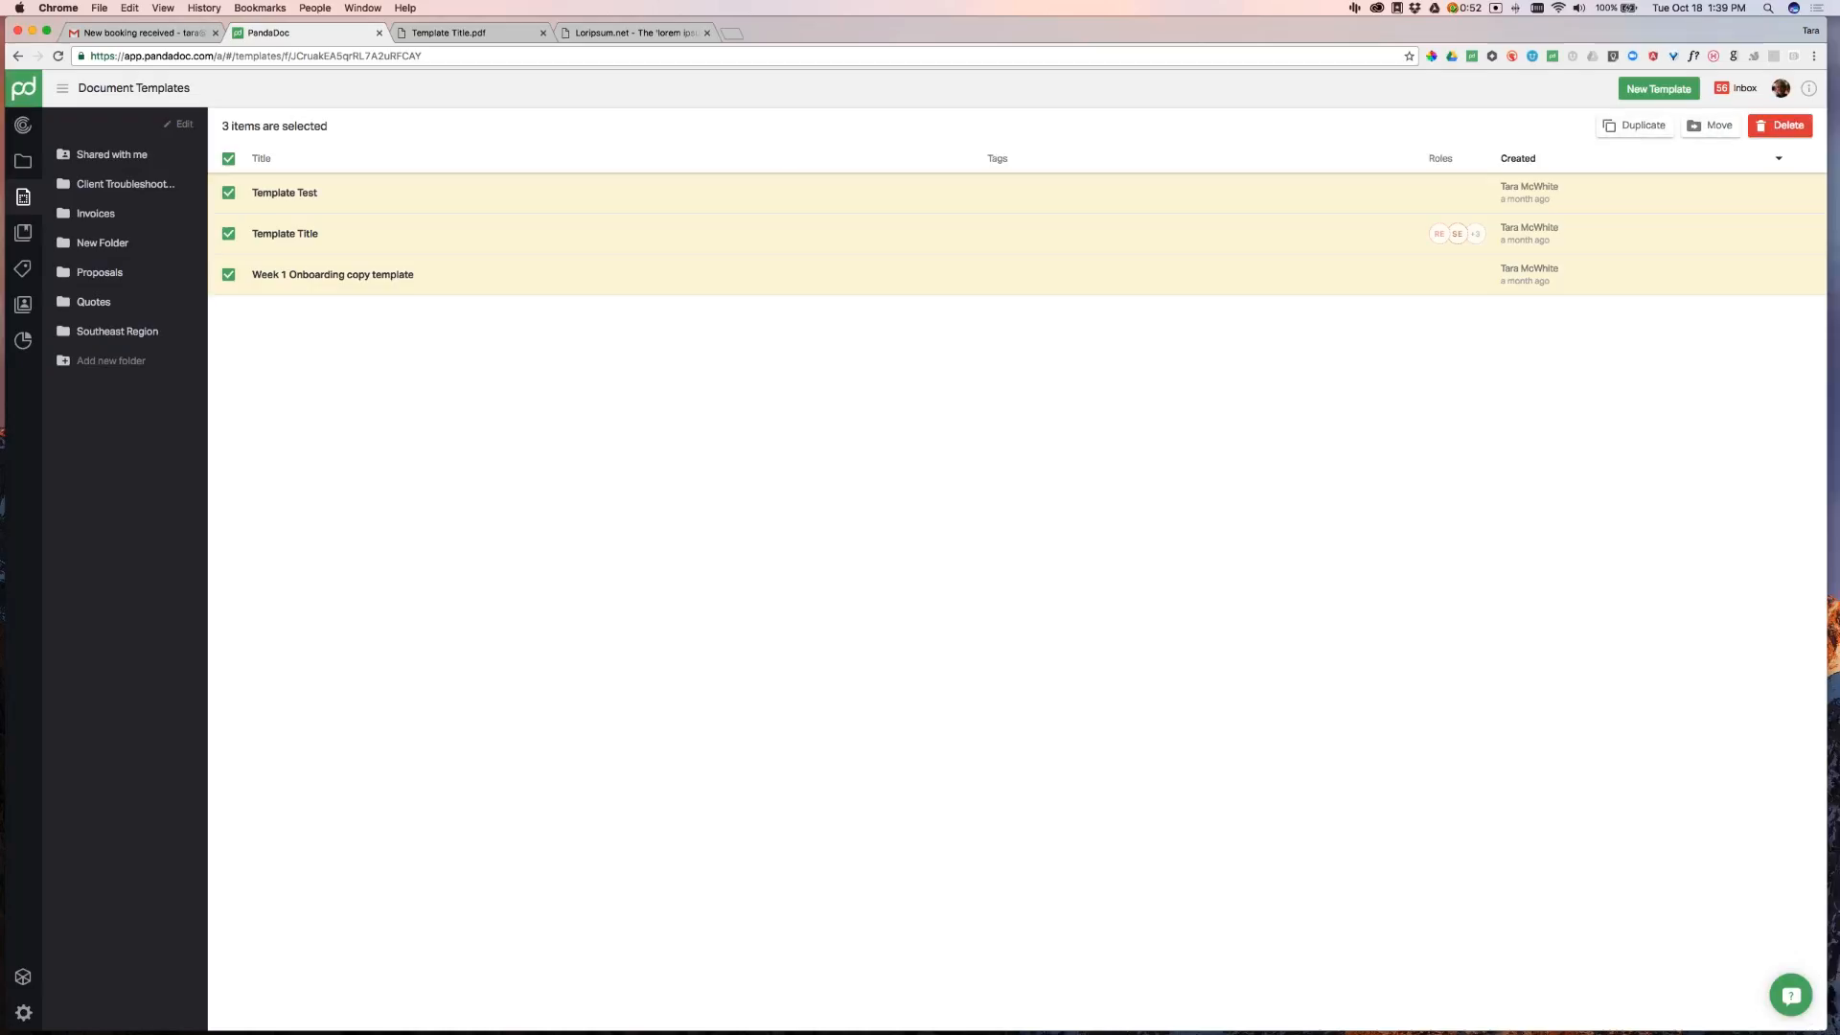
Clear the selection and rename Template Test to 'New Template Name'
{"action": "left_click", "coordinate": [228, 159]}
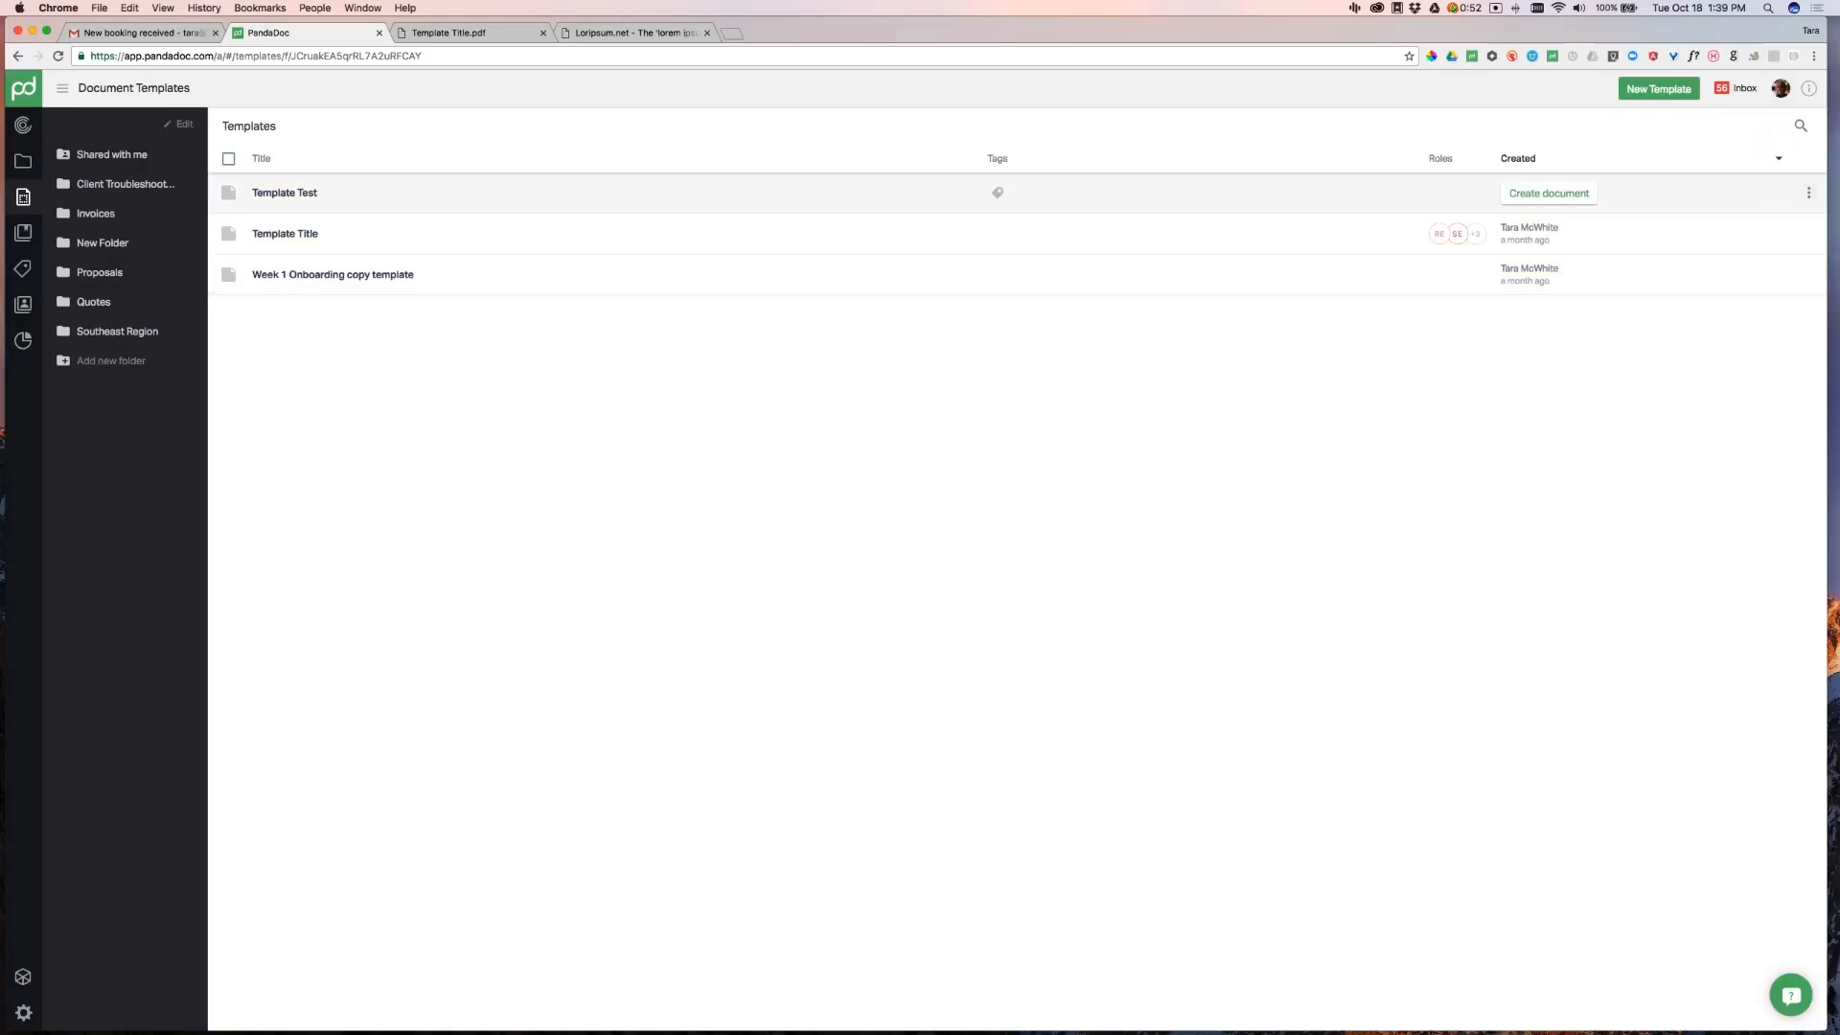
{"action": "left_click", "coordinate": [1810, 193]}
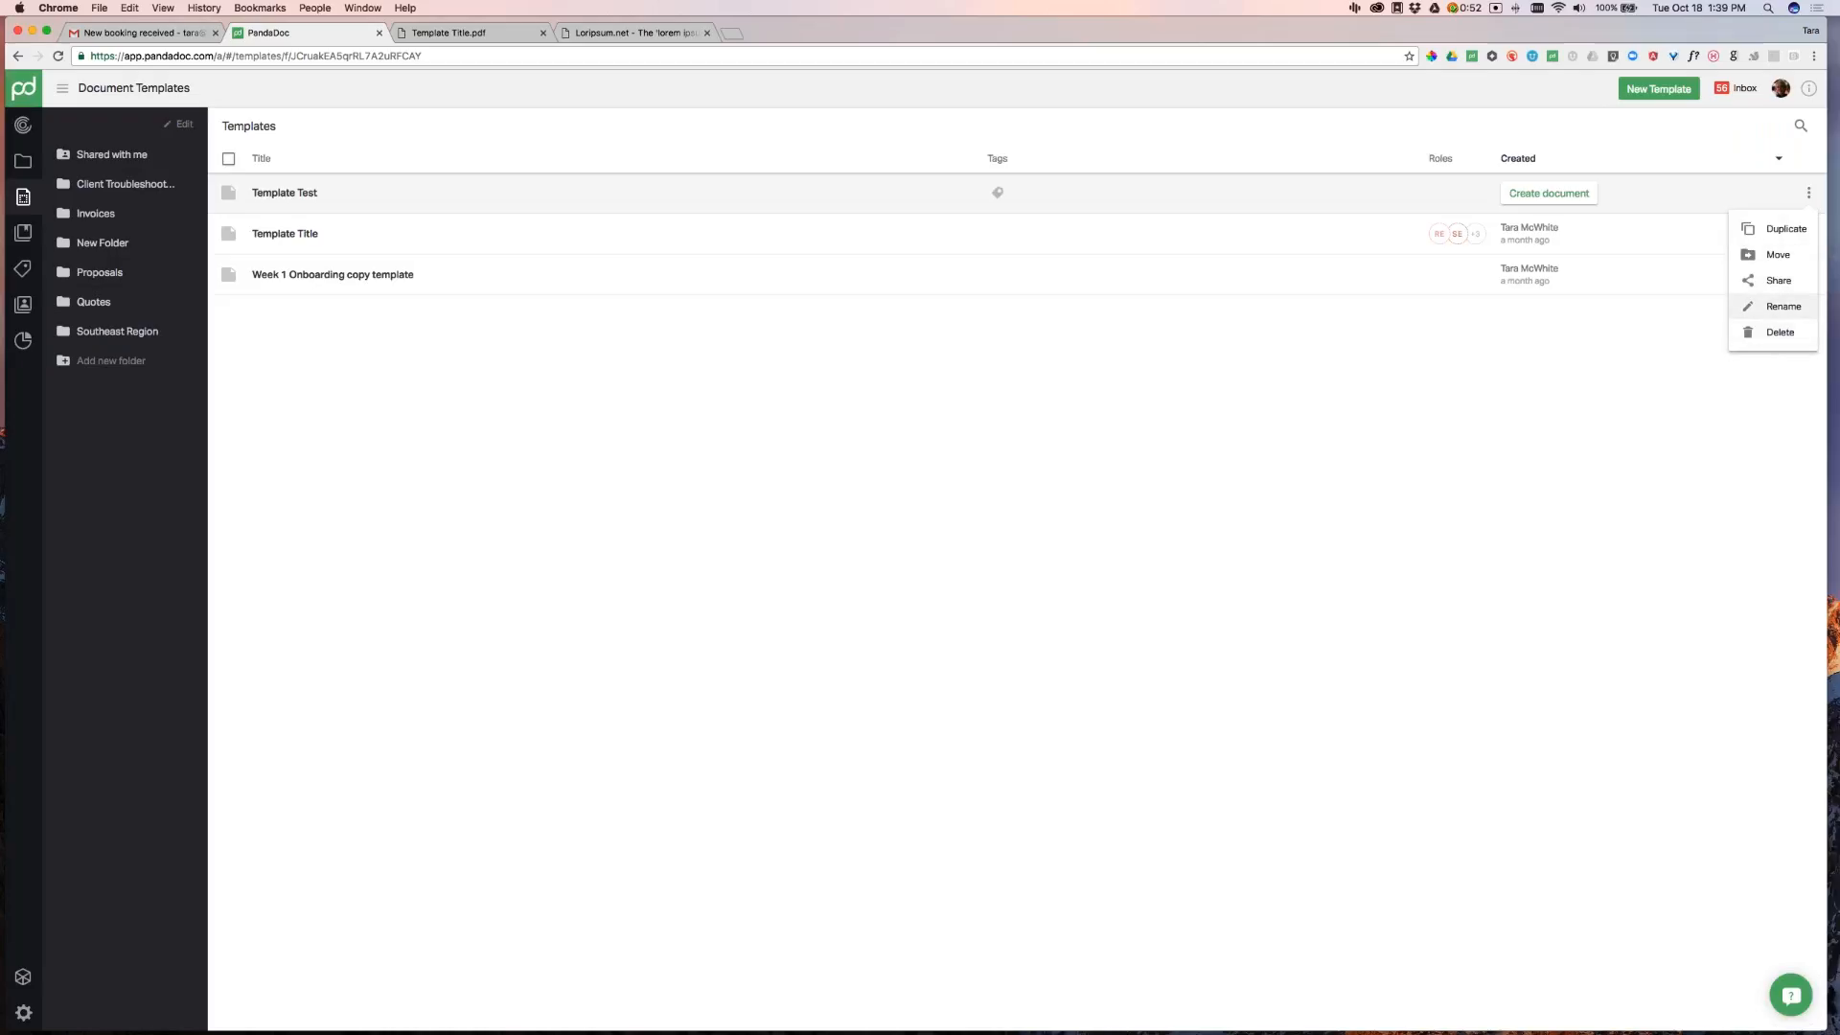
{"action": "left_click", "coordinate": [893, 323]}
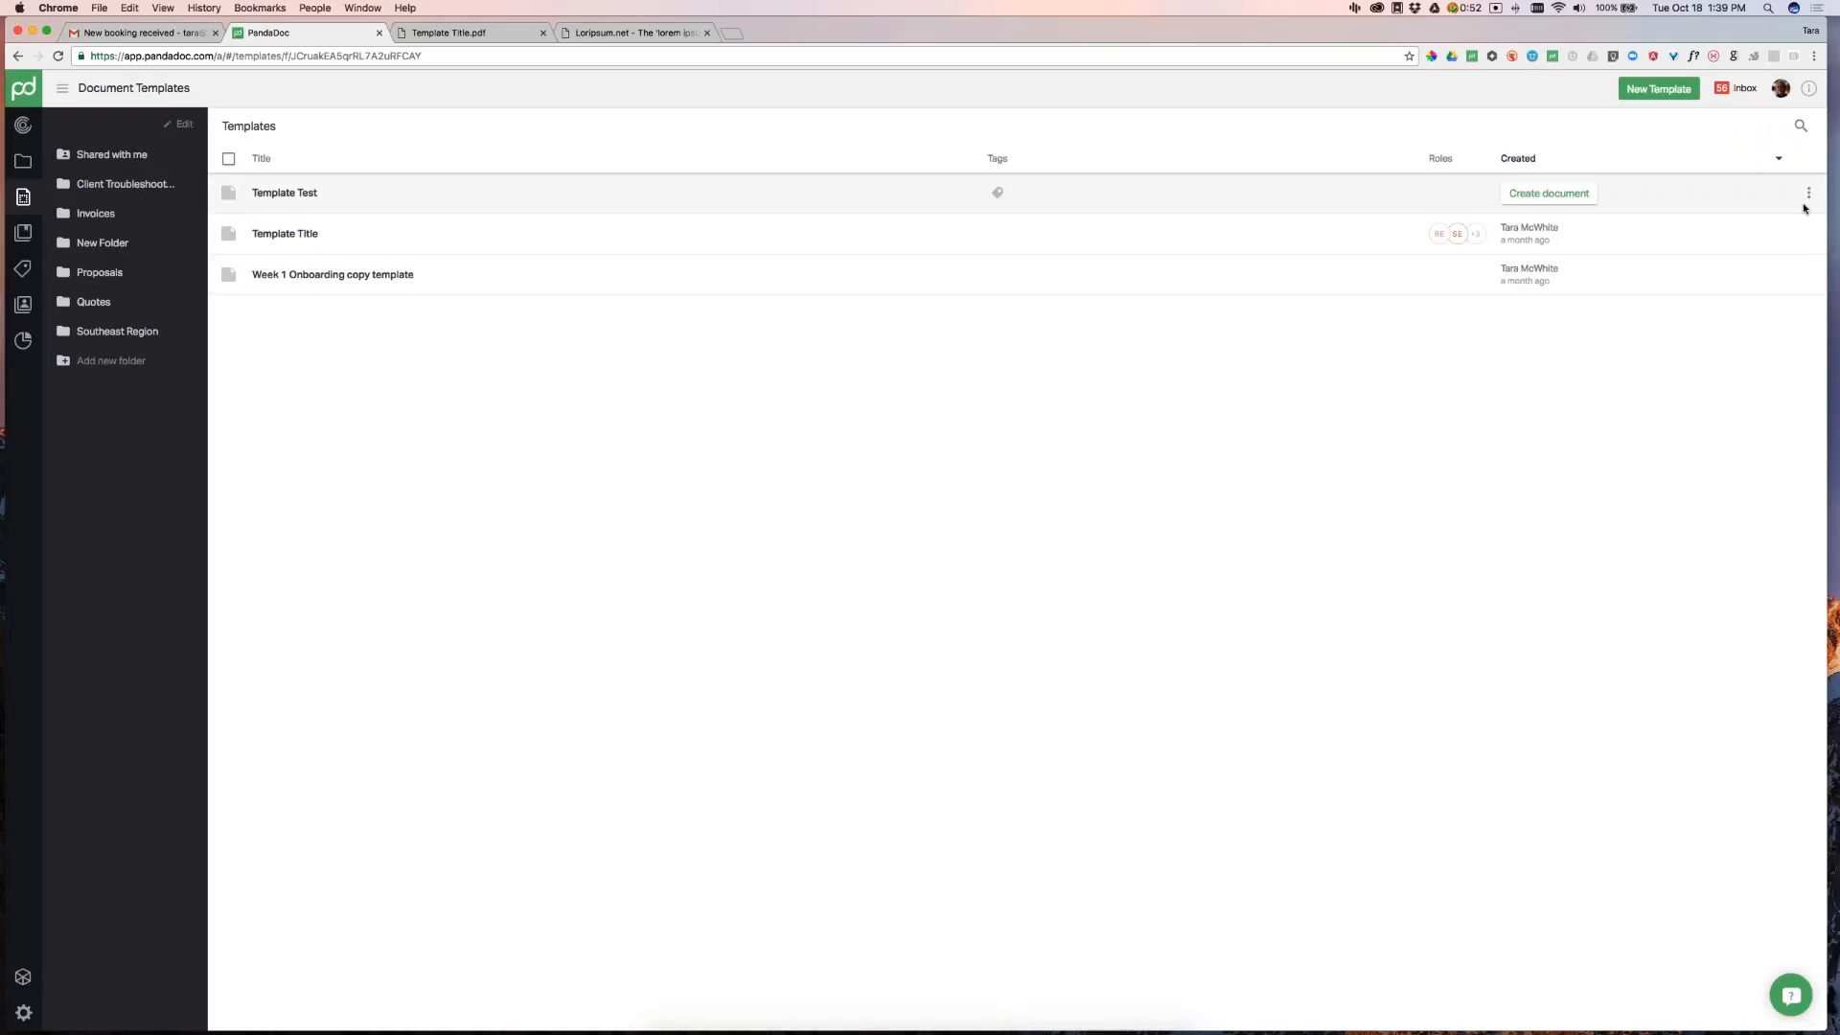
{"action": "left_click", "coordinate": [1809, 192]}
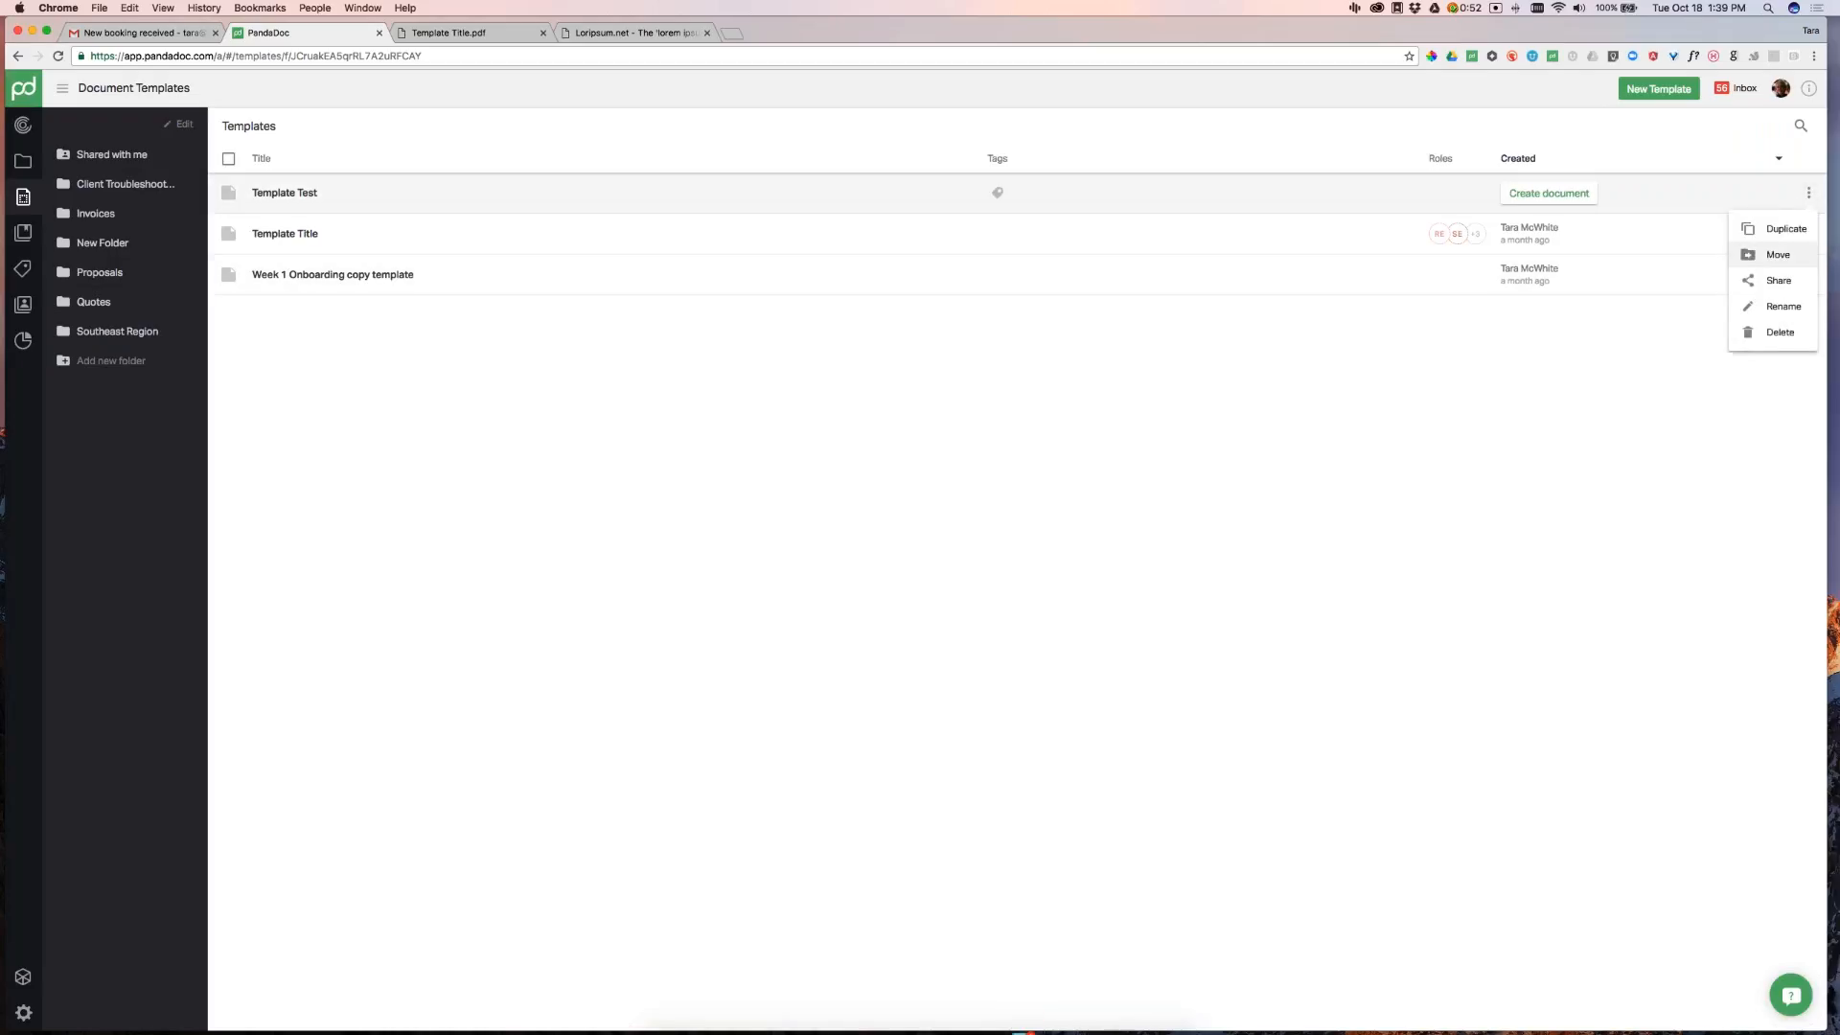
{"action": "left_click", "coordinate": [1784, 305]}
{"action": "left_click_drag", "start_coordinate": [831, 162], "coordinate": [741, 147]}
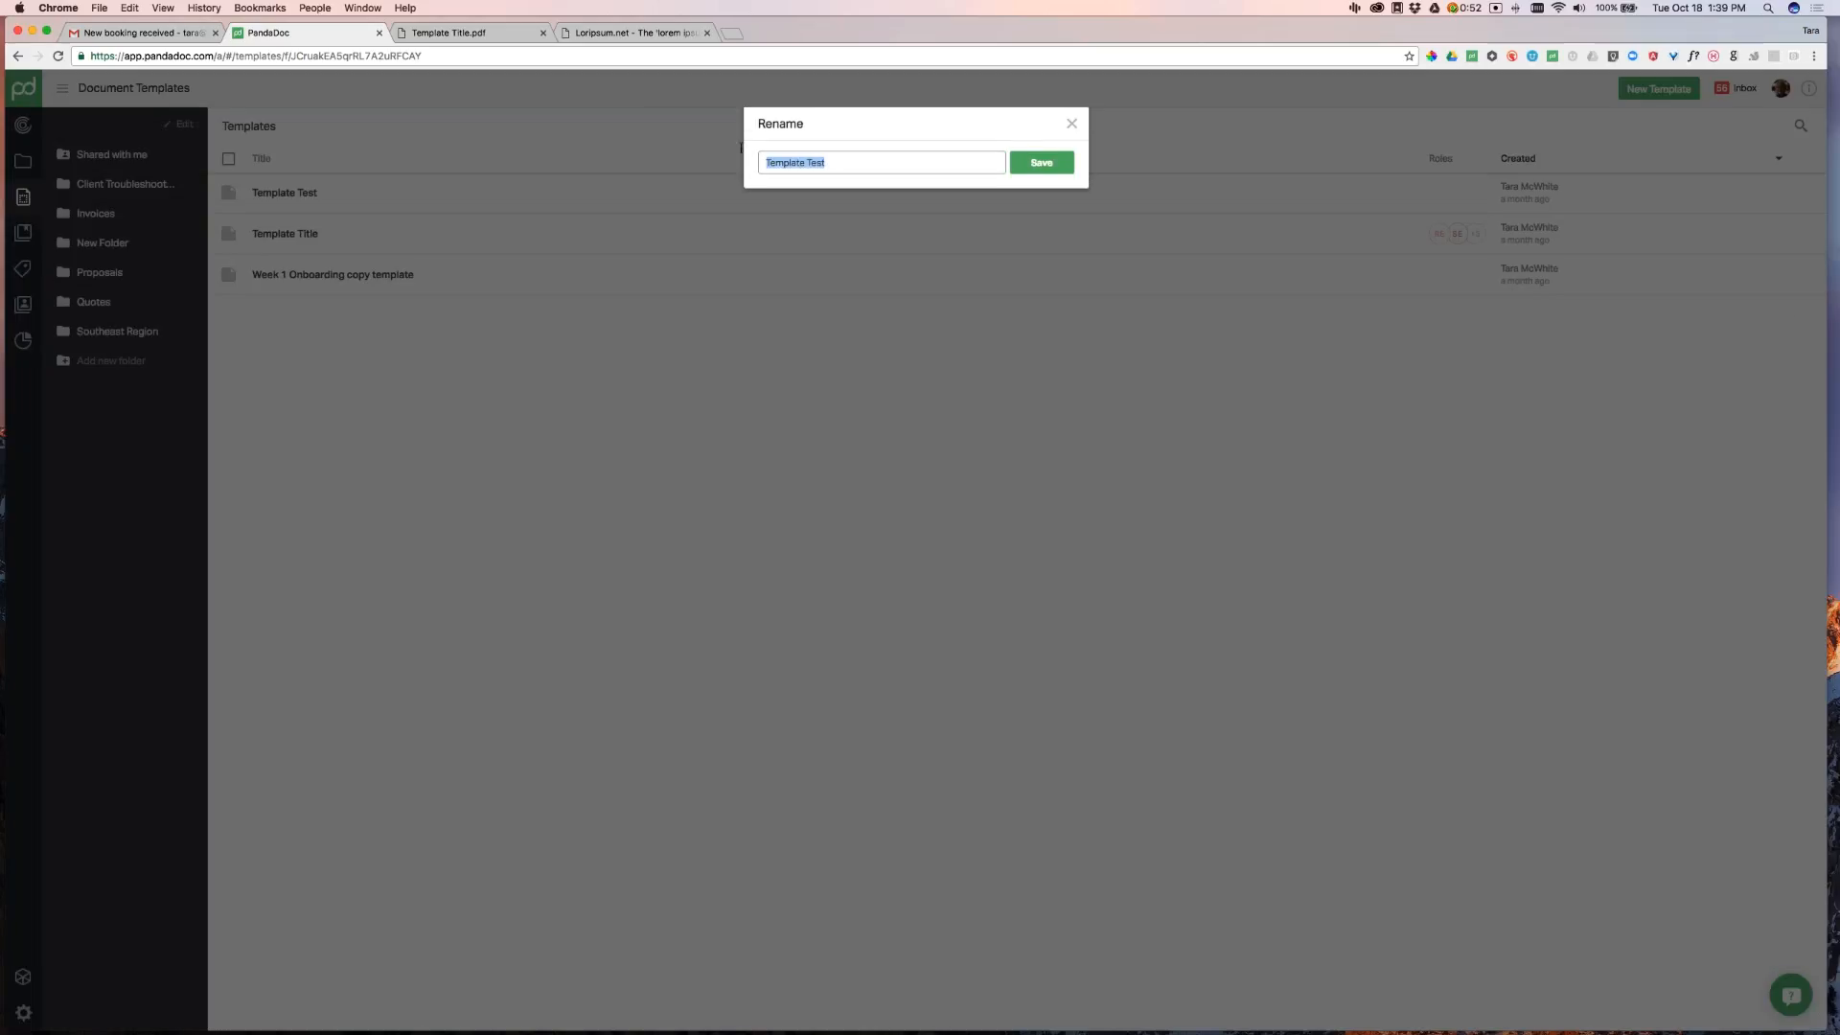
{"action": "type", "text": "New Template Name"}
{"action": "key", "text": "Return"}
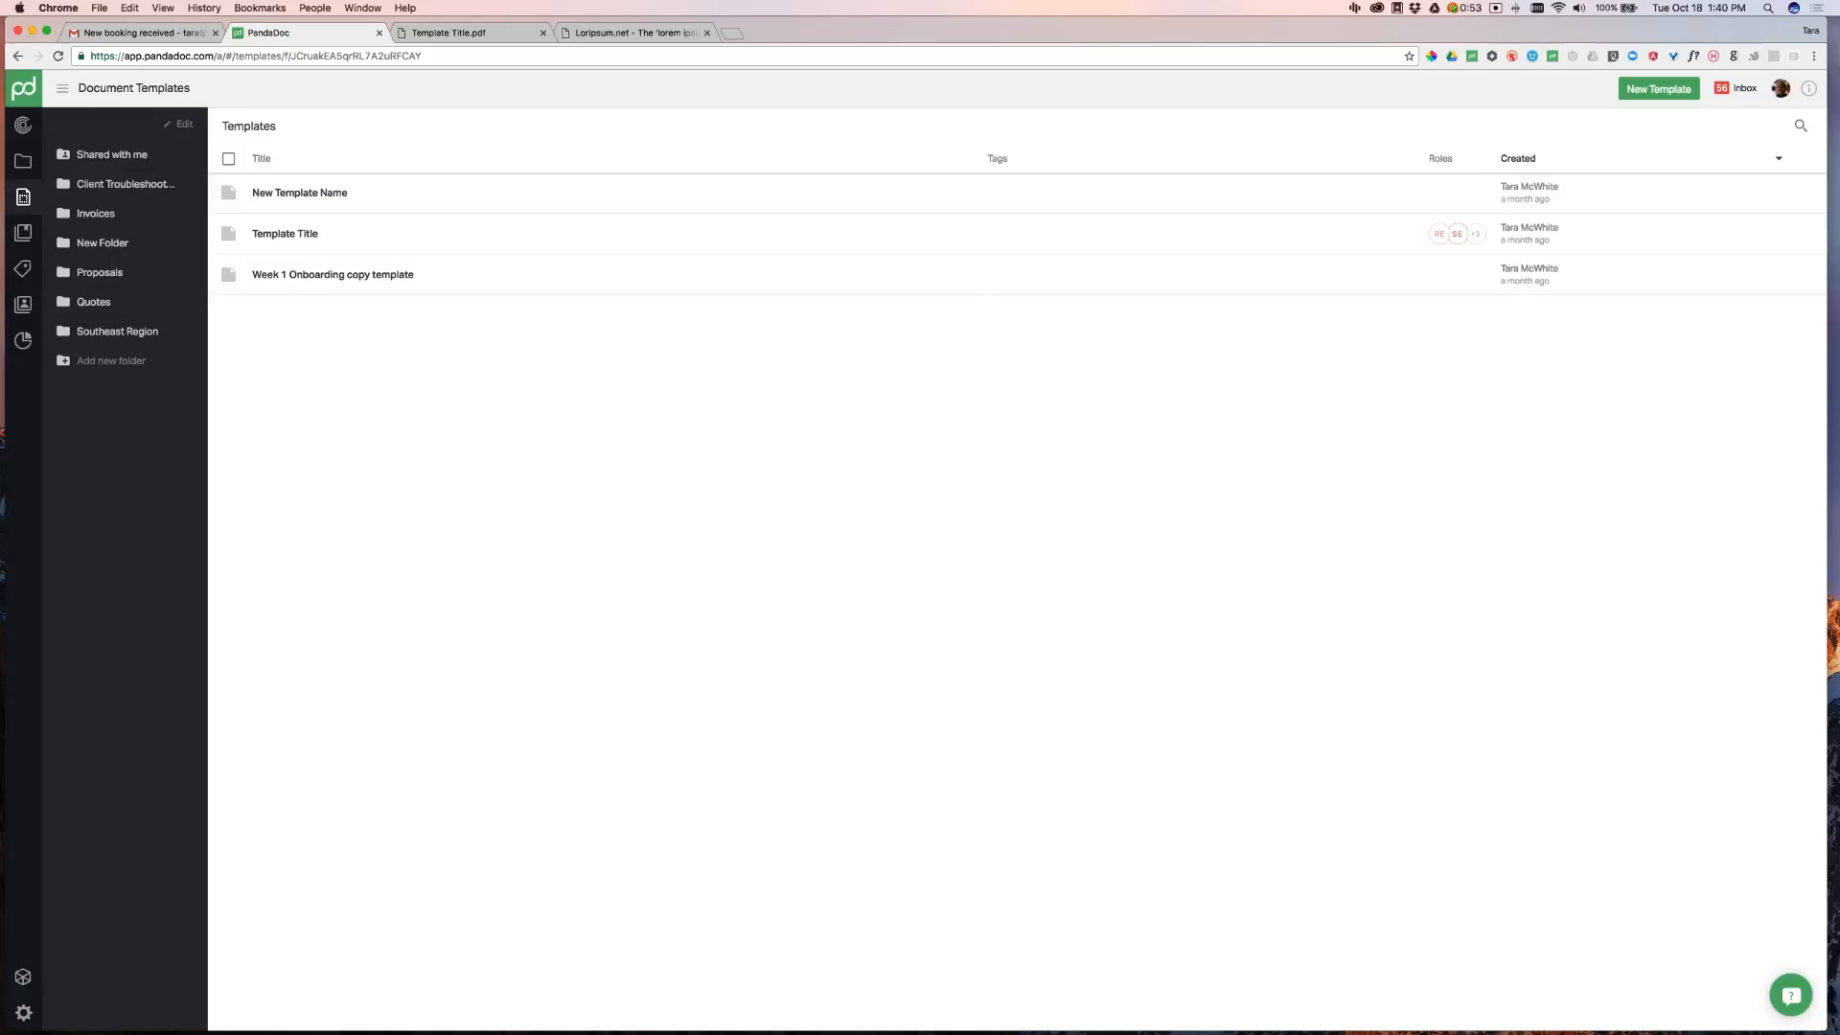
Tag New Template Name as synergy and Template Title as logistics
{"action": "left_click", "coordinate": [998, 194]}
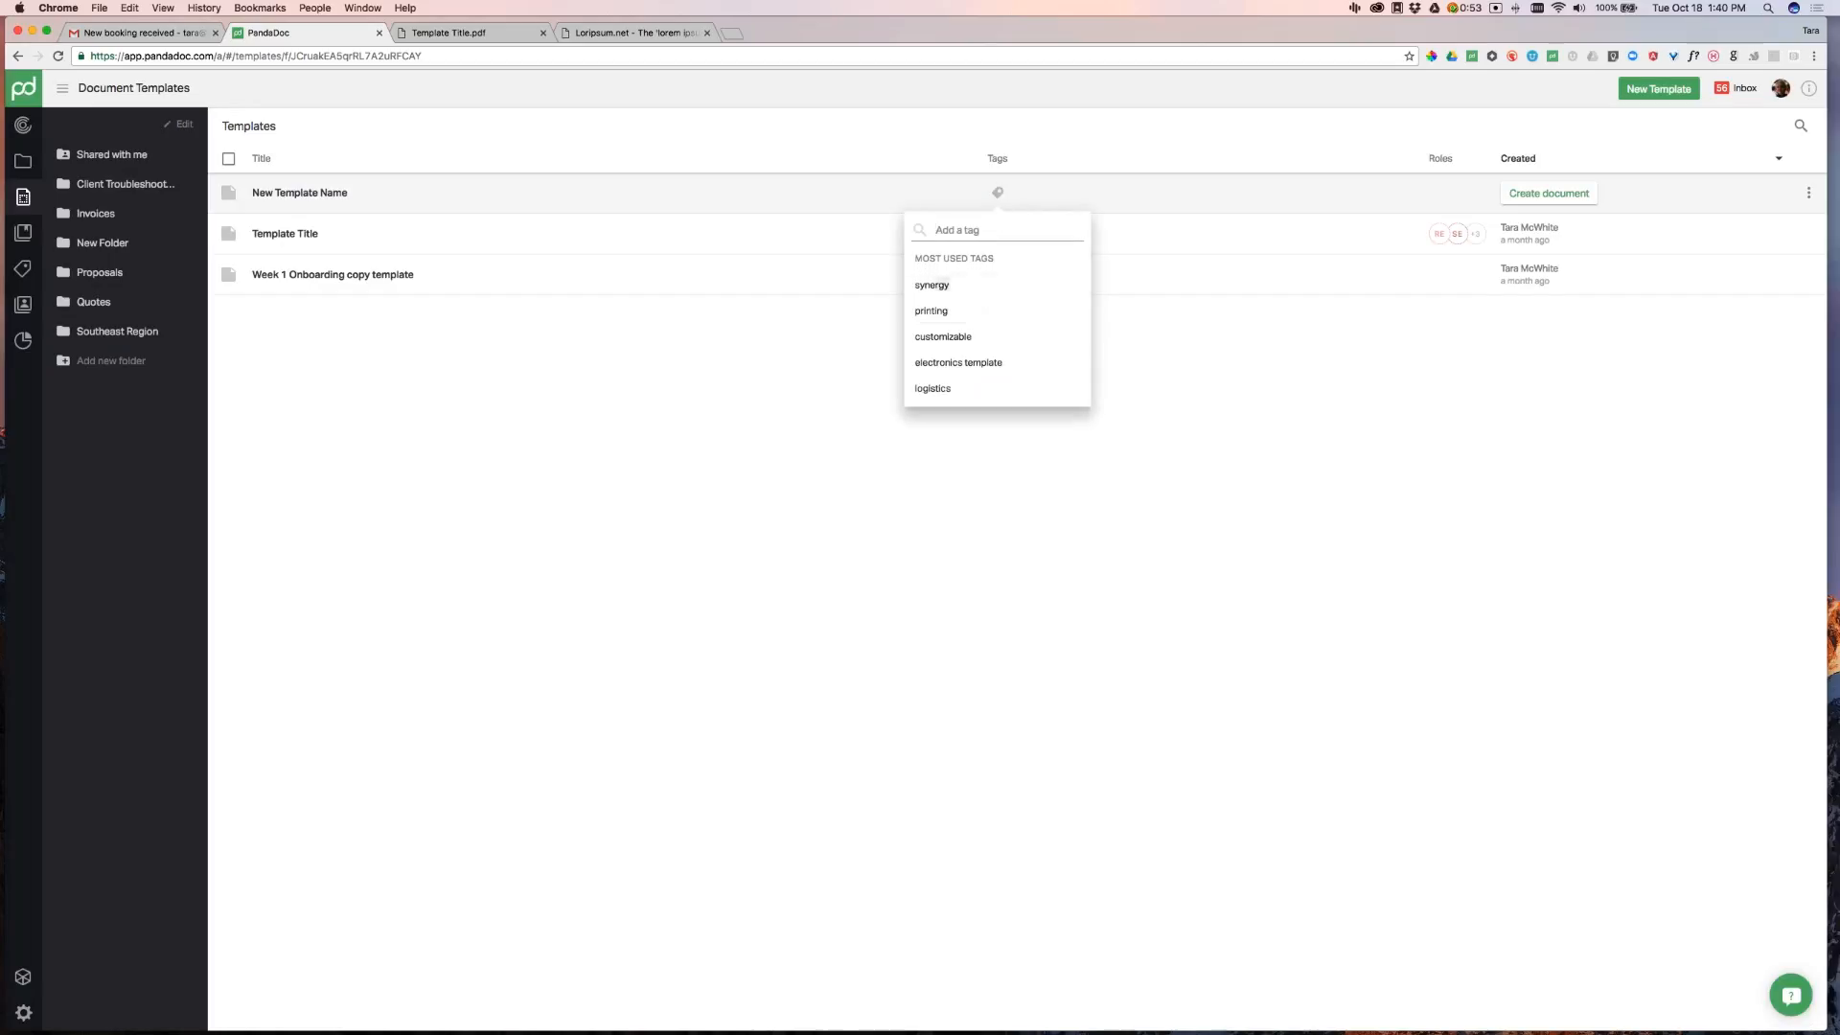
{"action": "left_click", "coordinate": [965, 291]}
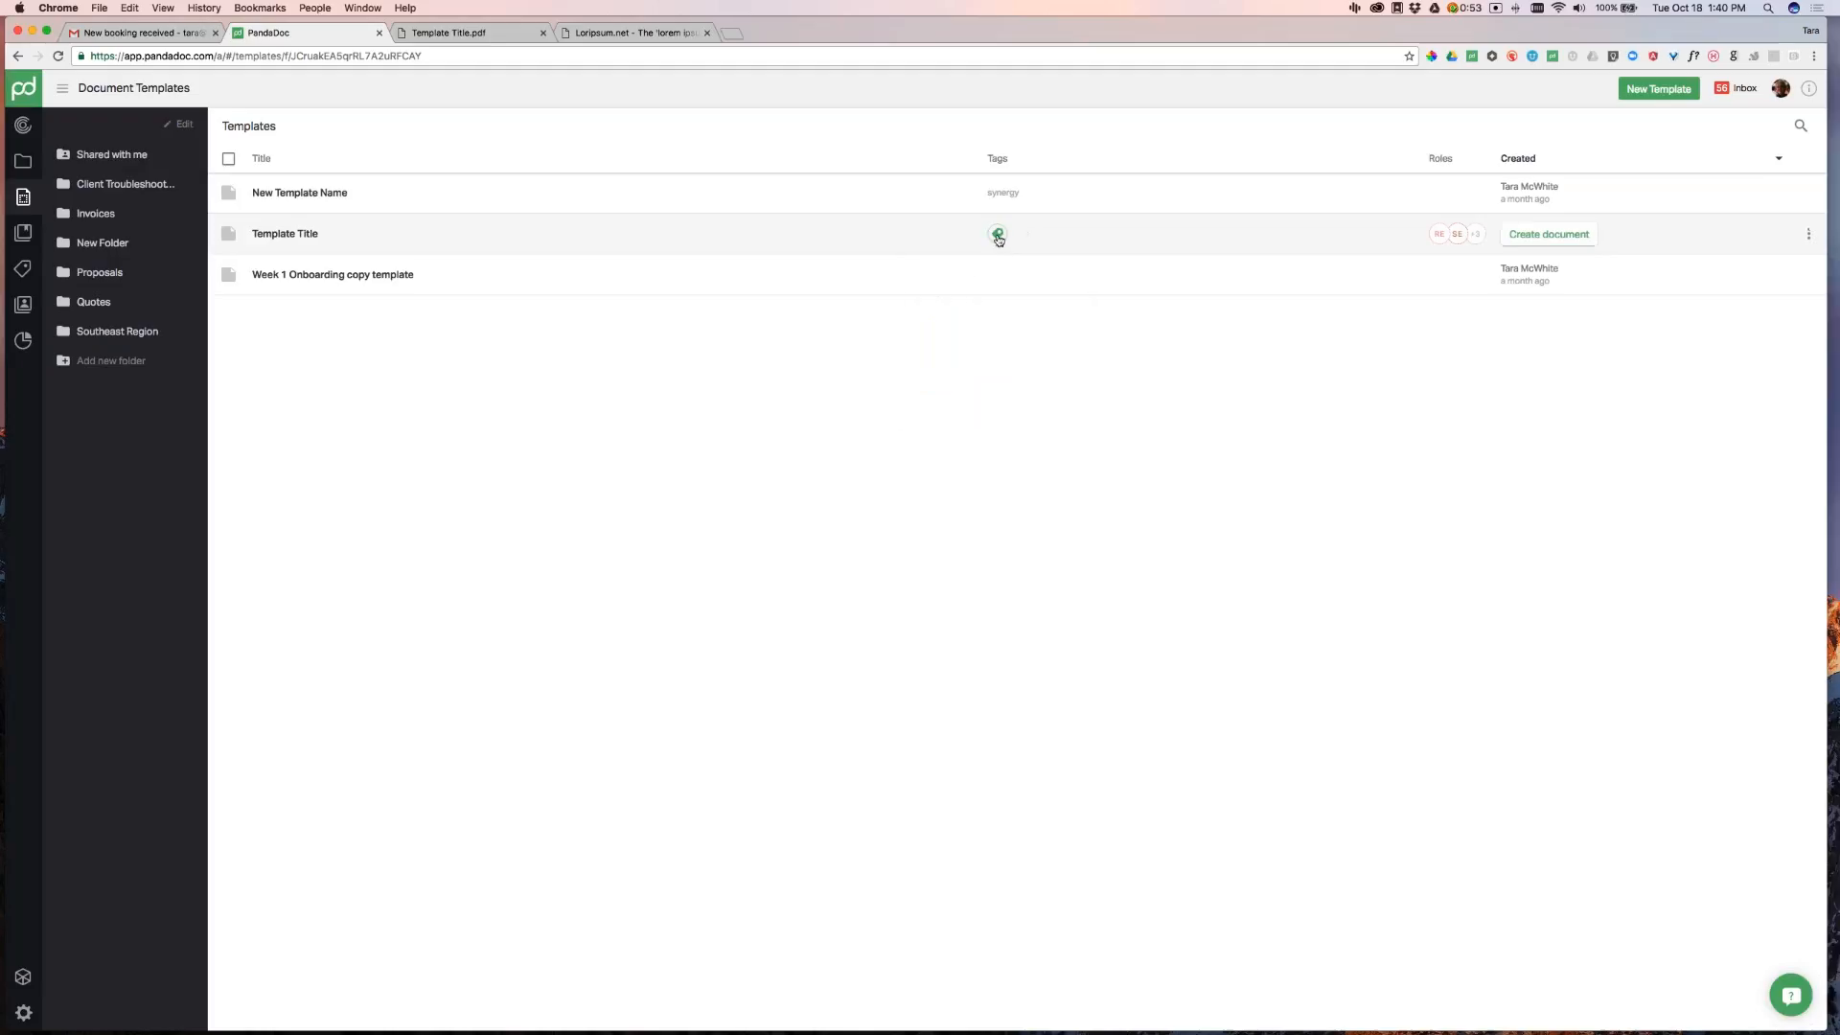
{"action": "left_click", "coordinate": [999, 237]}
{"action": "left_click", "coordinate": [1001, 378]}
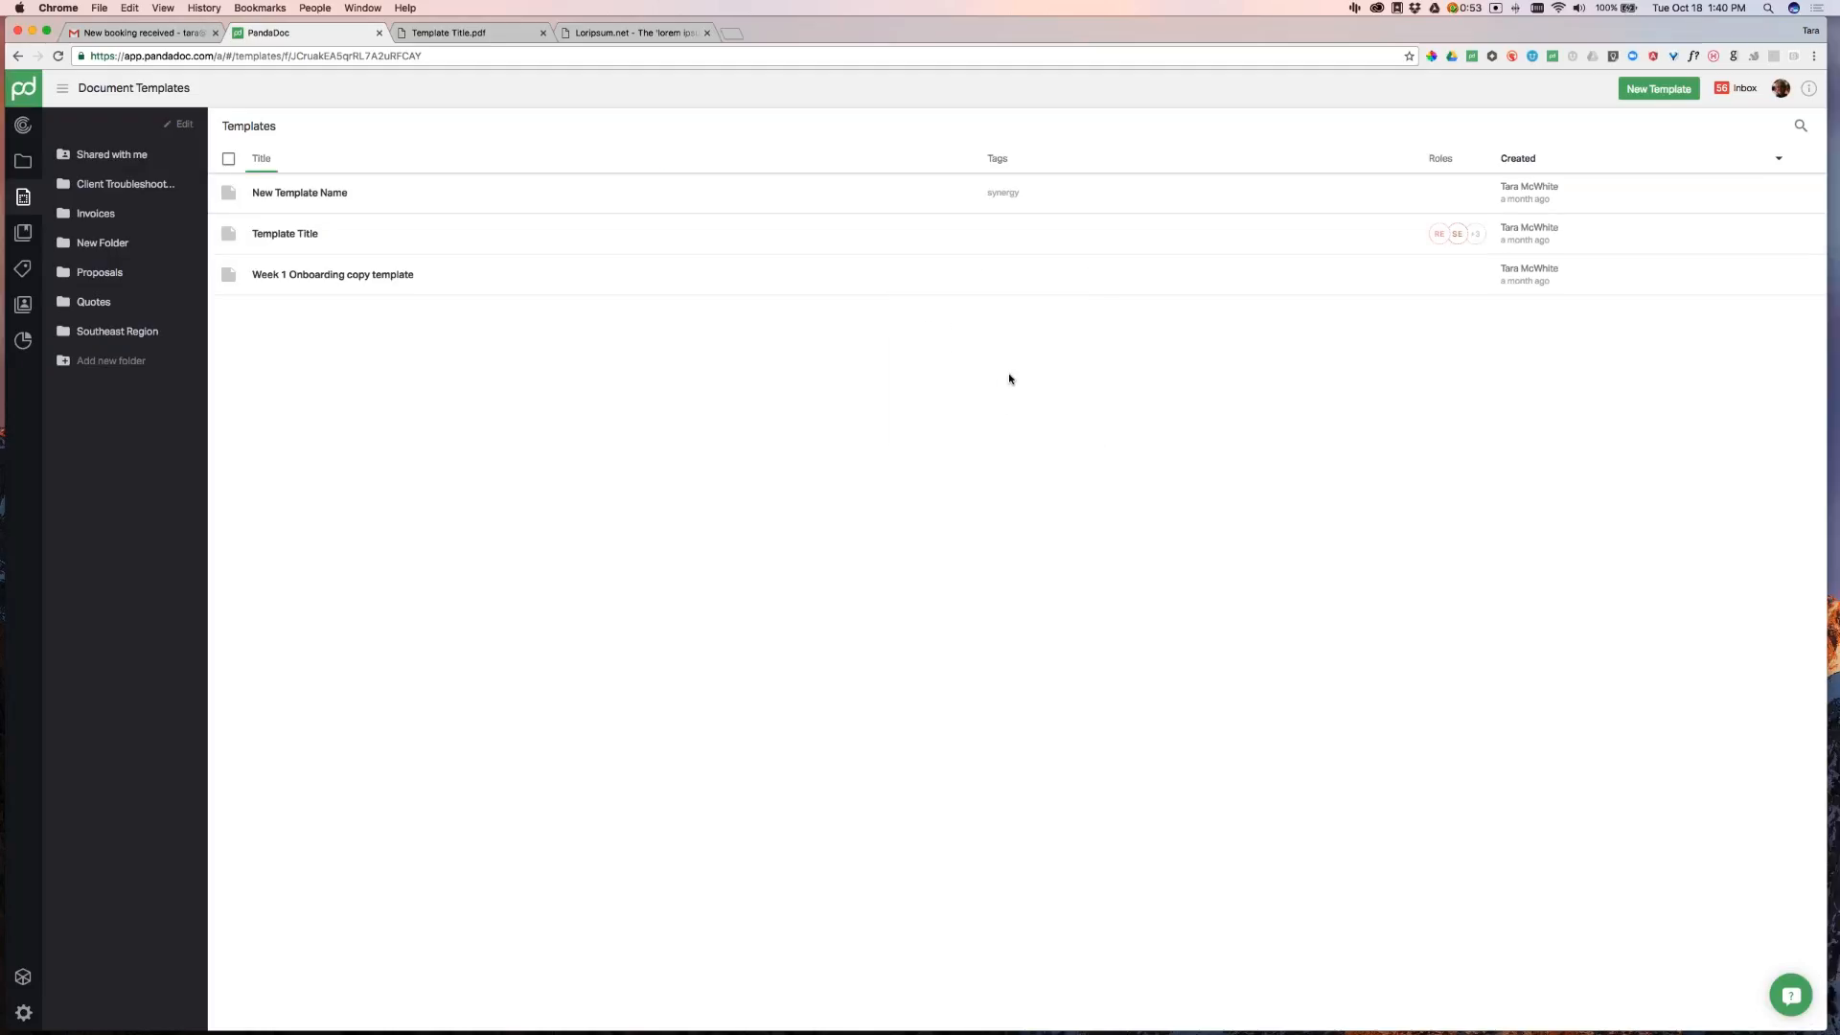
Create a 'new employee' tag and apply it to Week 1 Onboarding copy template
{"action": "left_click", "coordinate": [999, 276]}
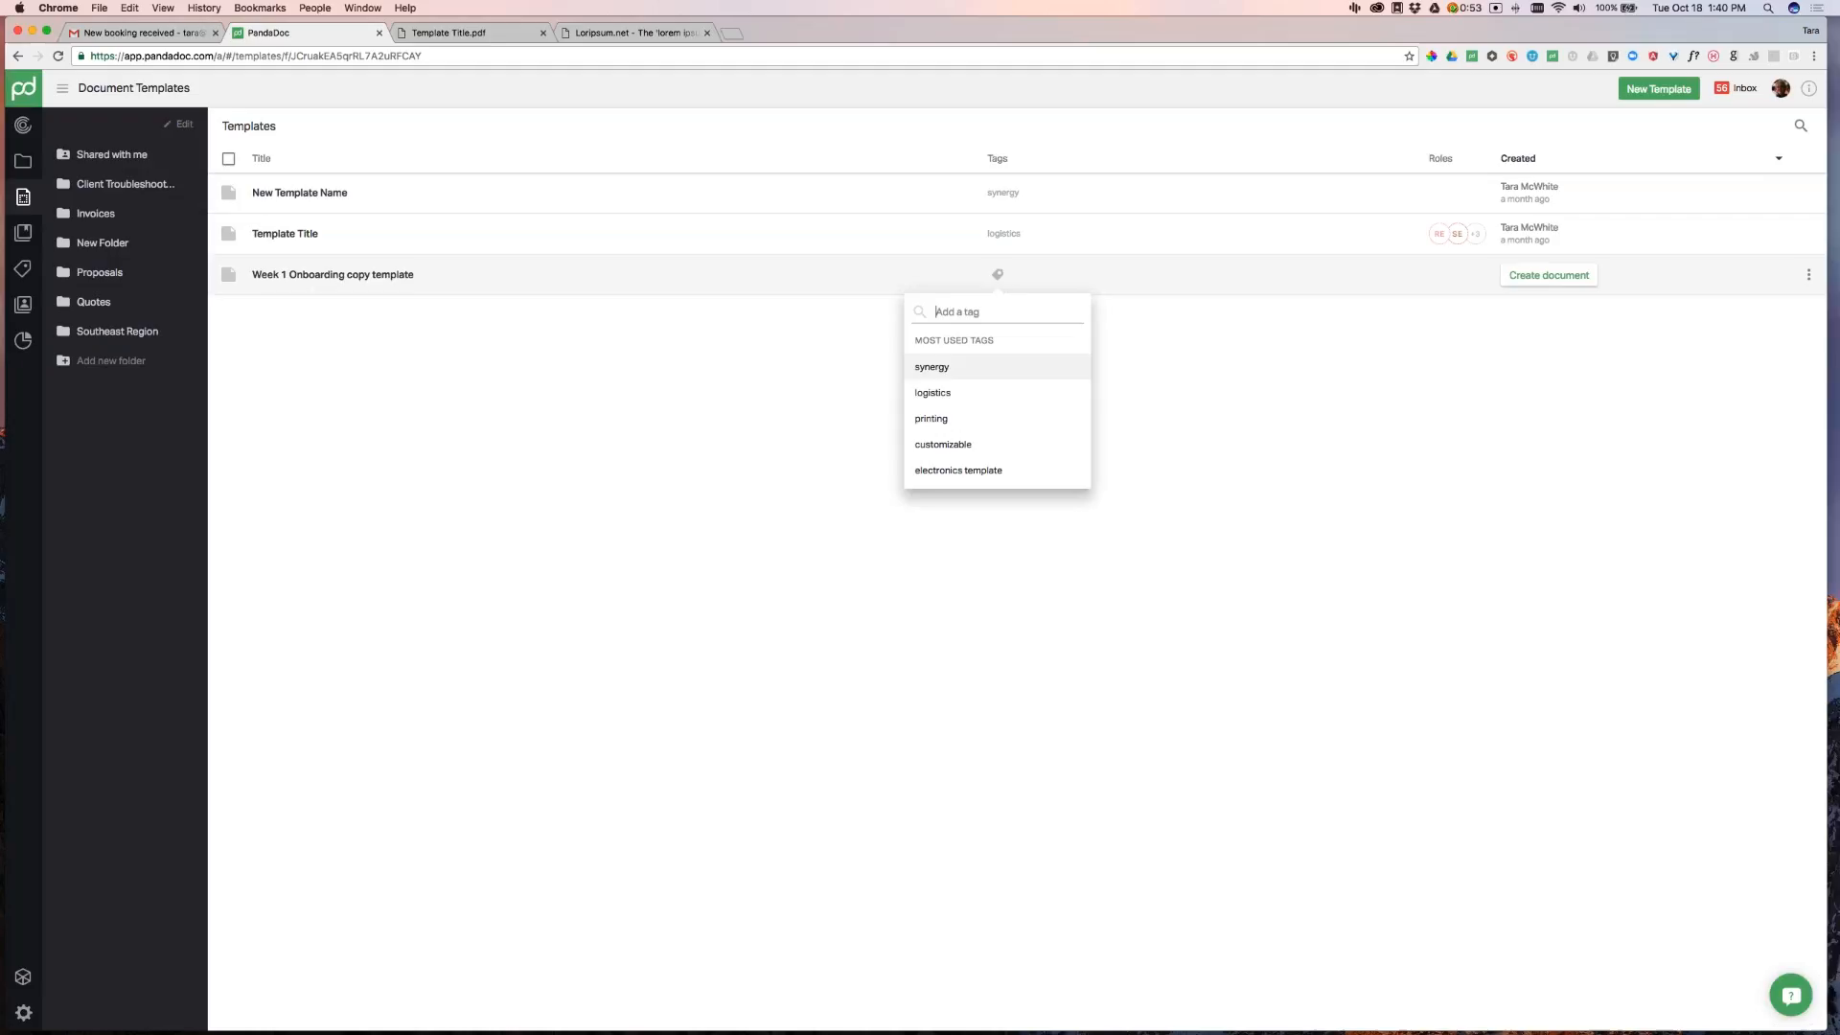
{"action": "type", "text": "new employee"}
{"action": "key", "text": "Return"}
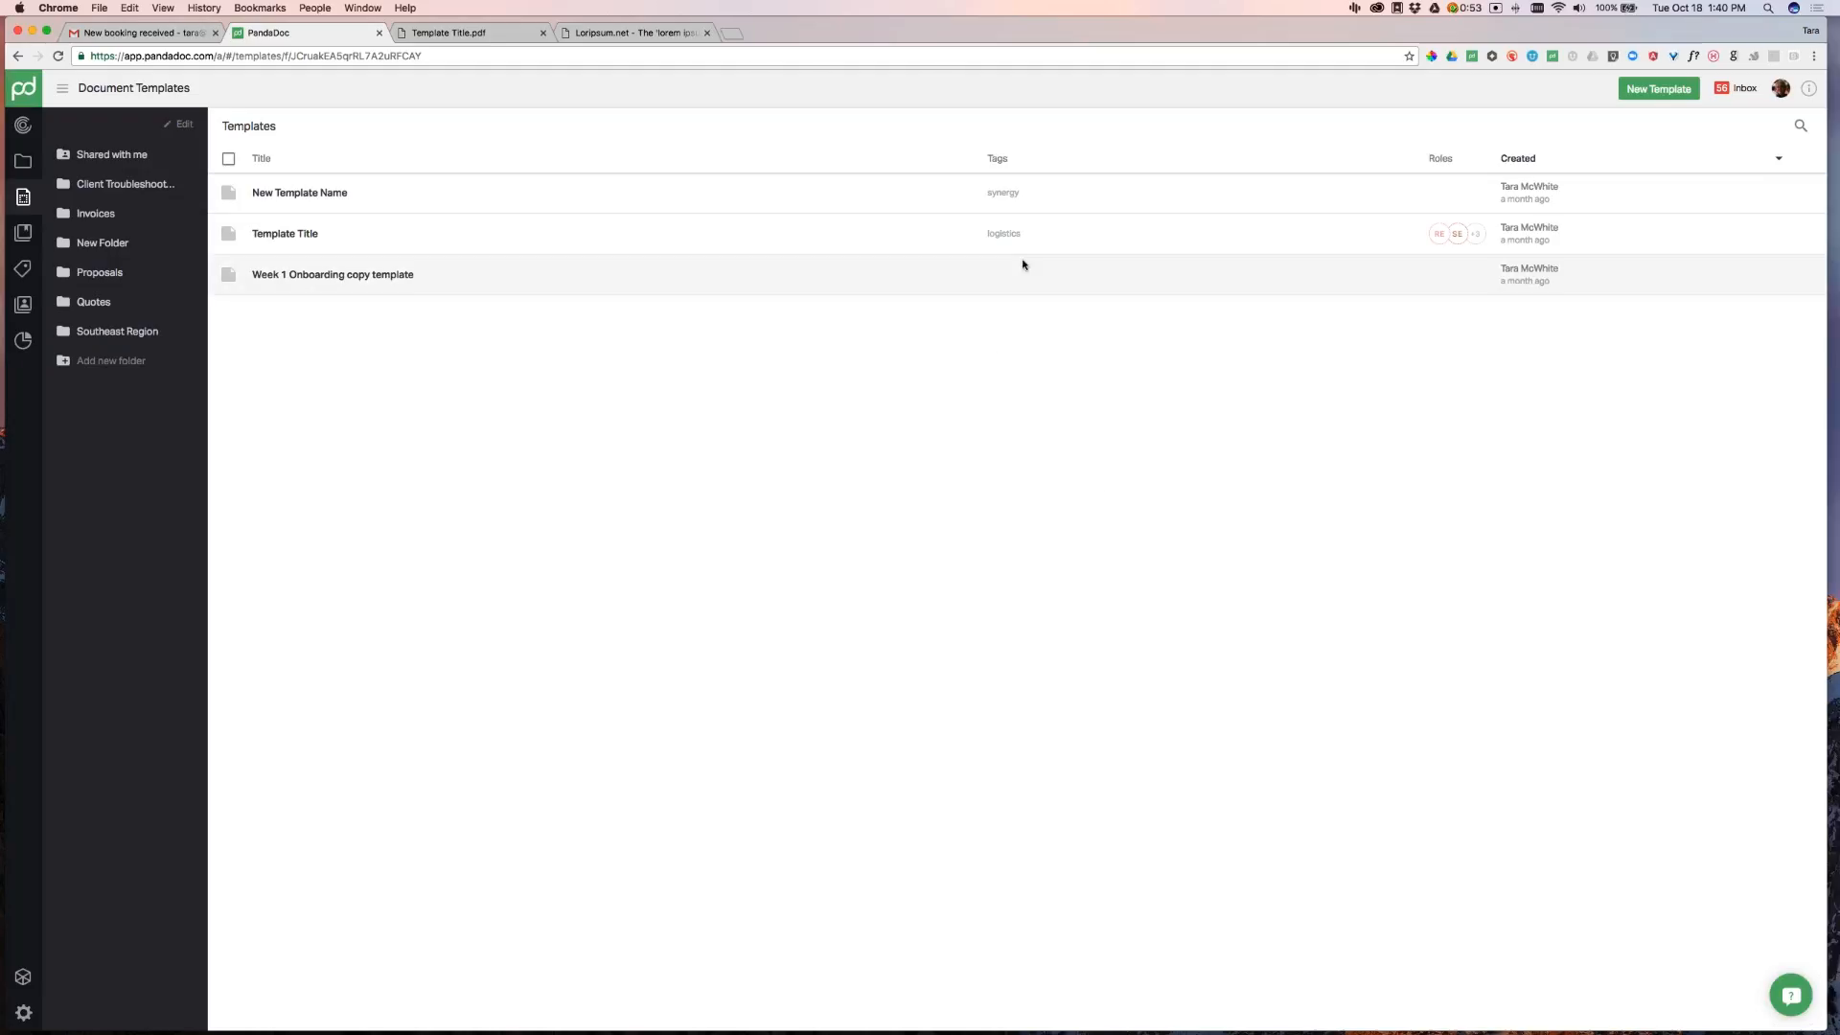
{"action": "left_click", "coordinate": [998, 275]}
{"action": "type", "text": "ne"}
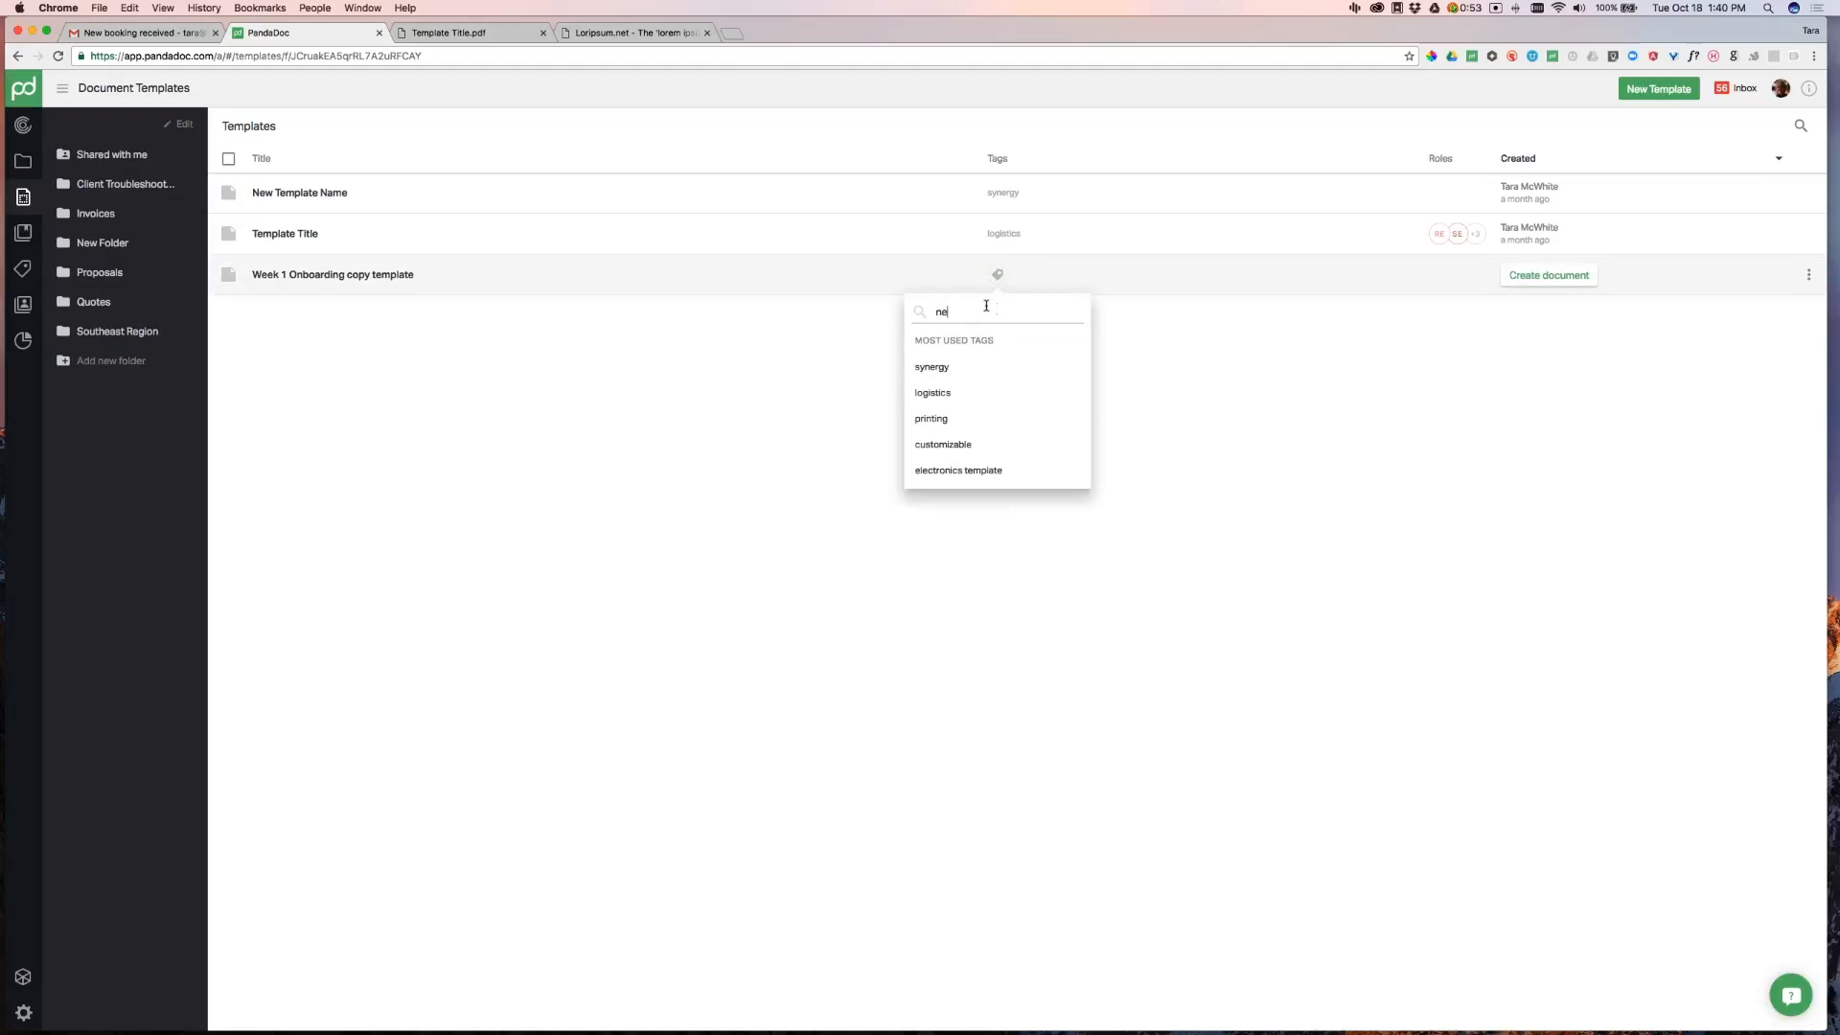
{"action": "type", "text": "w em"}
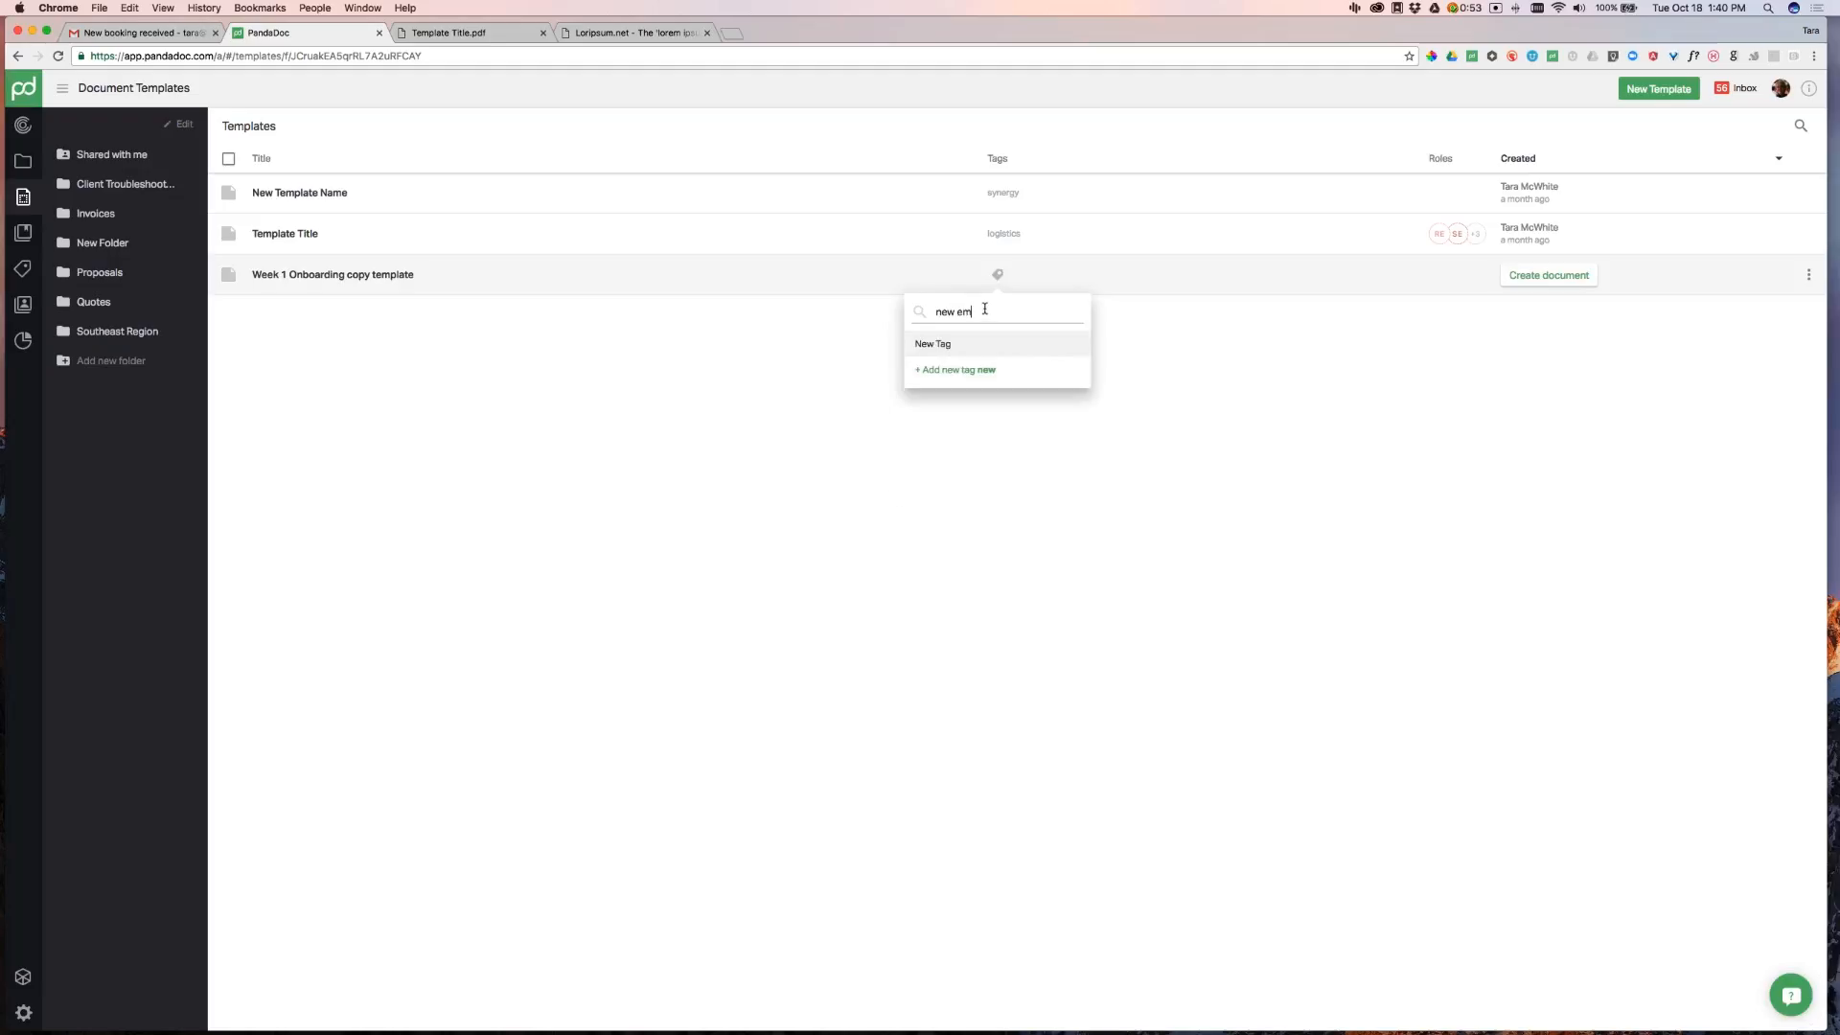
{"action": "type", "text": "plo"}
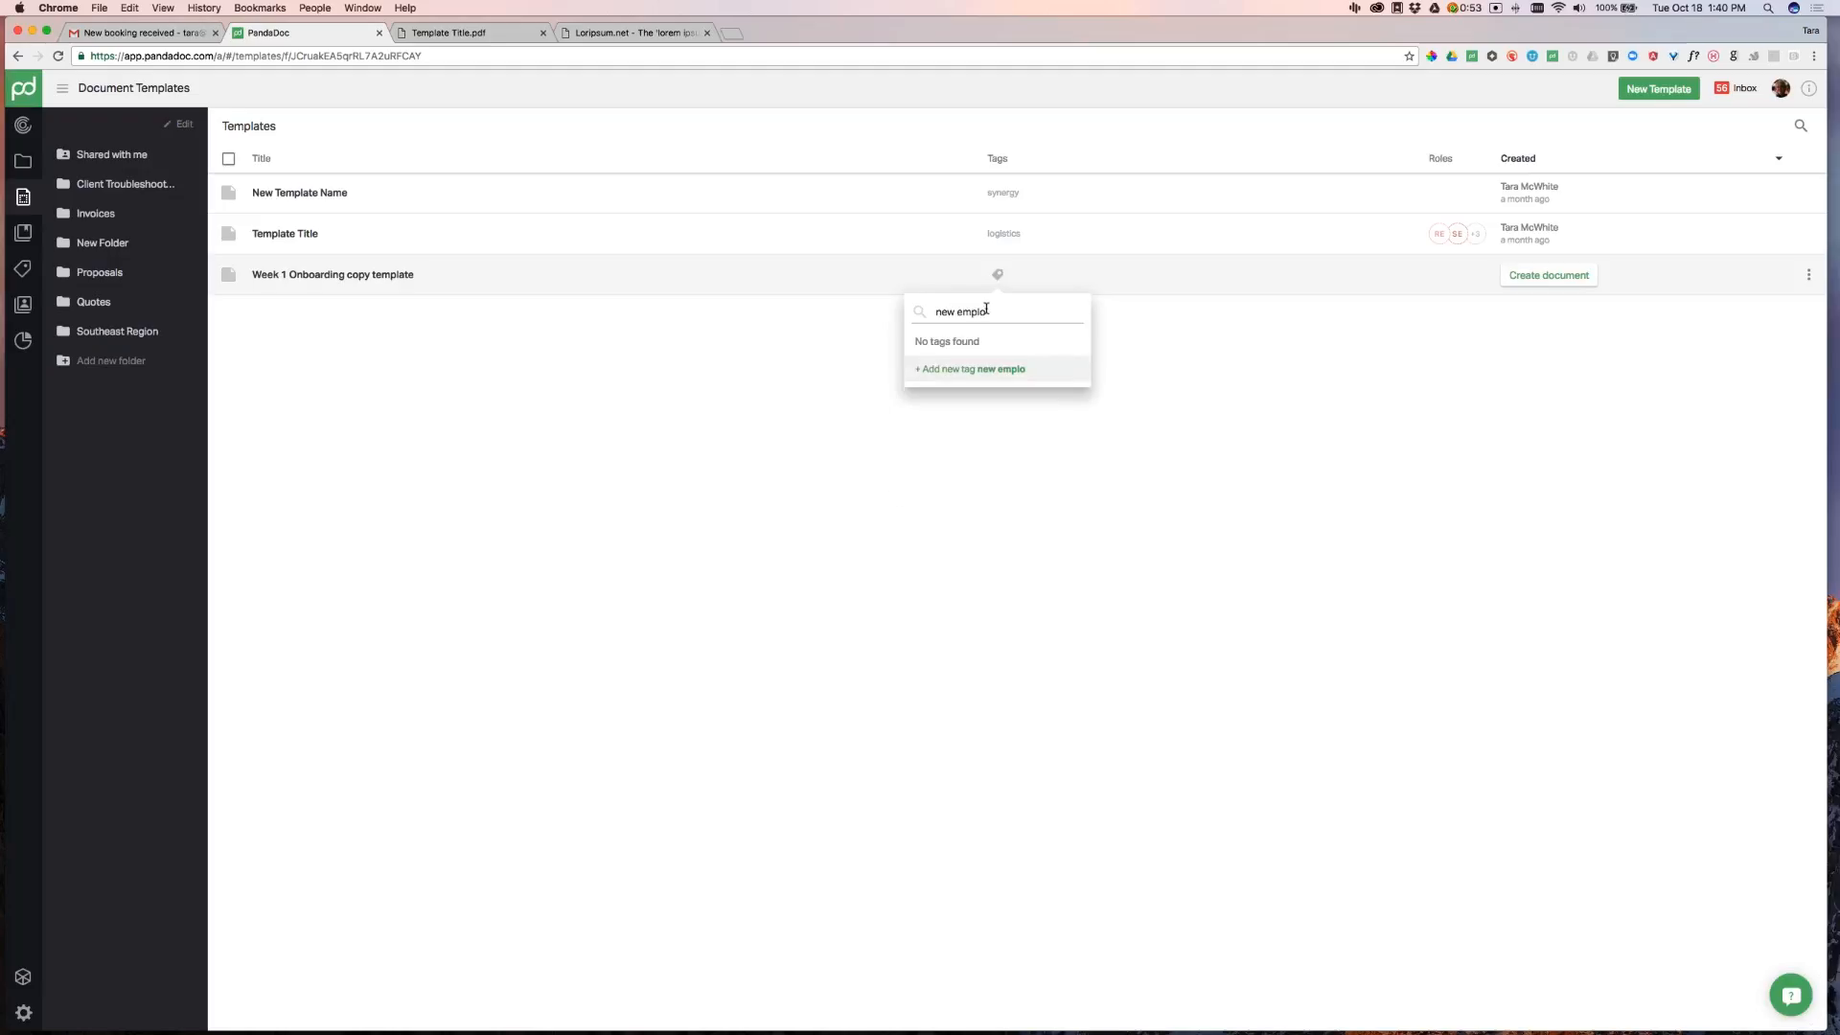
{"action": "type", "text": "yee"}
{"action": "left_click", "coordinate": [988, 370]}
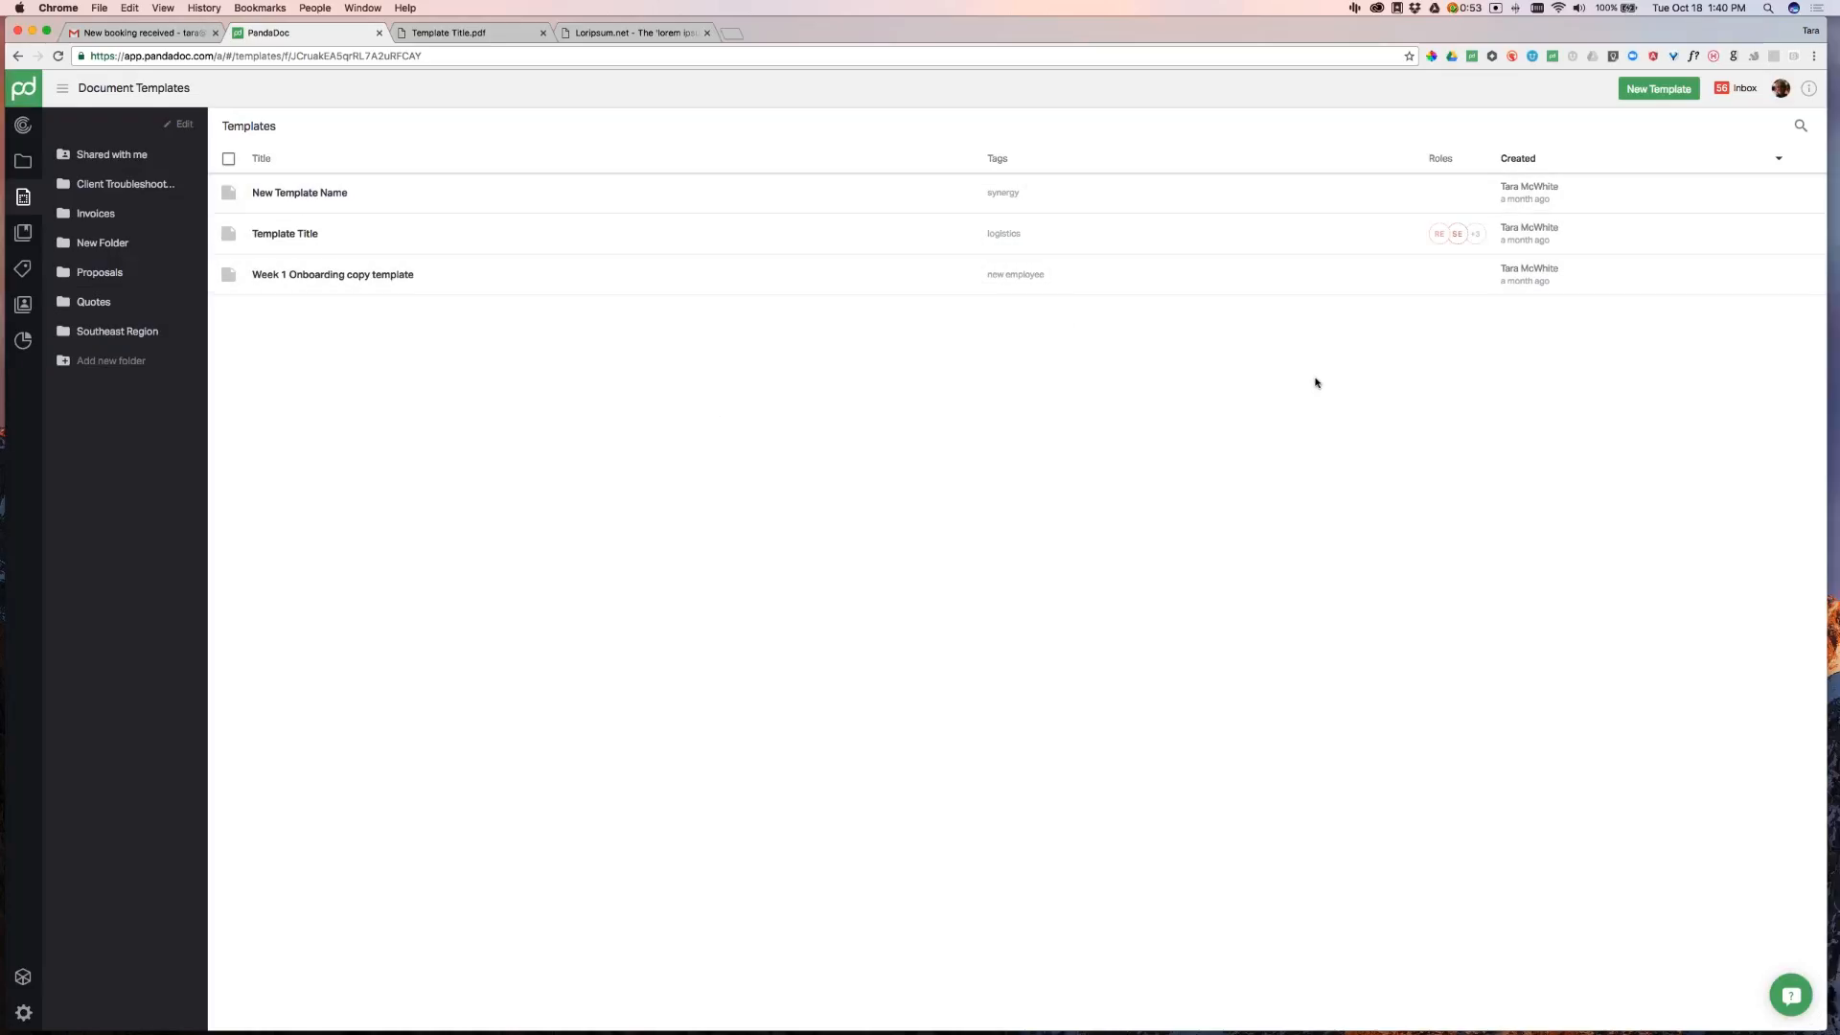
Create a new blank template and select its title for renaming
{"action": "left_click", "coordinate": [1660, 90]}
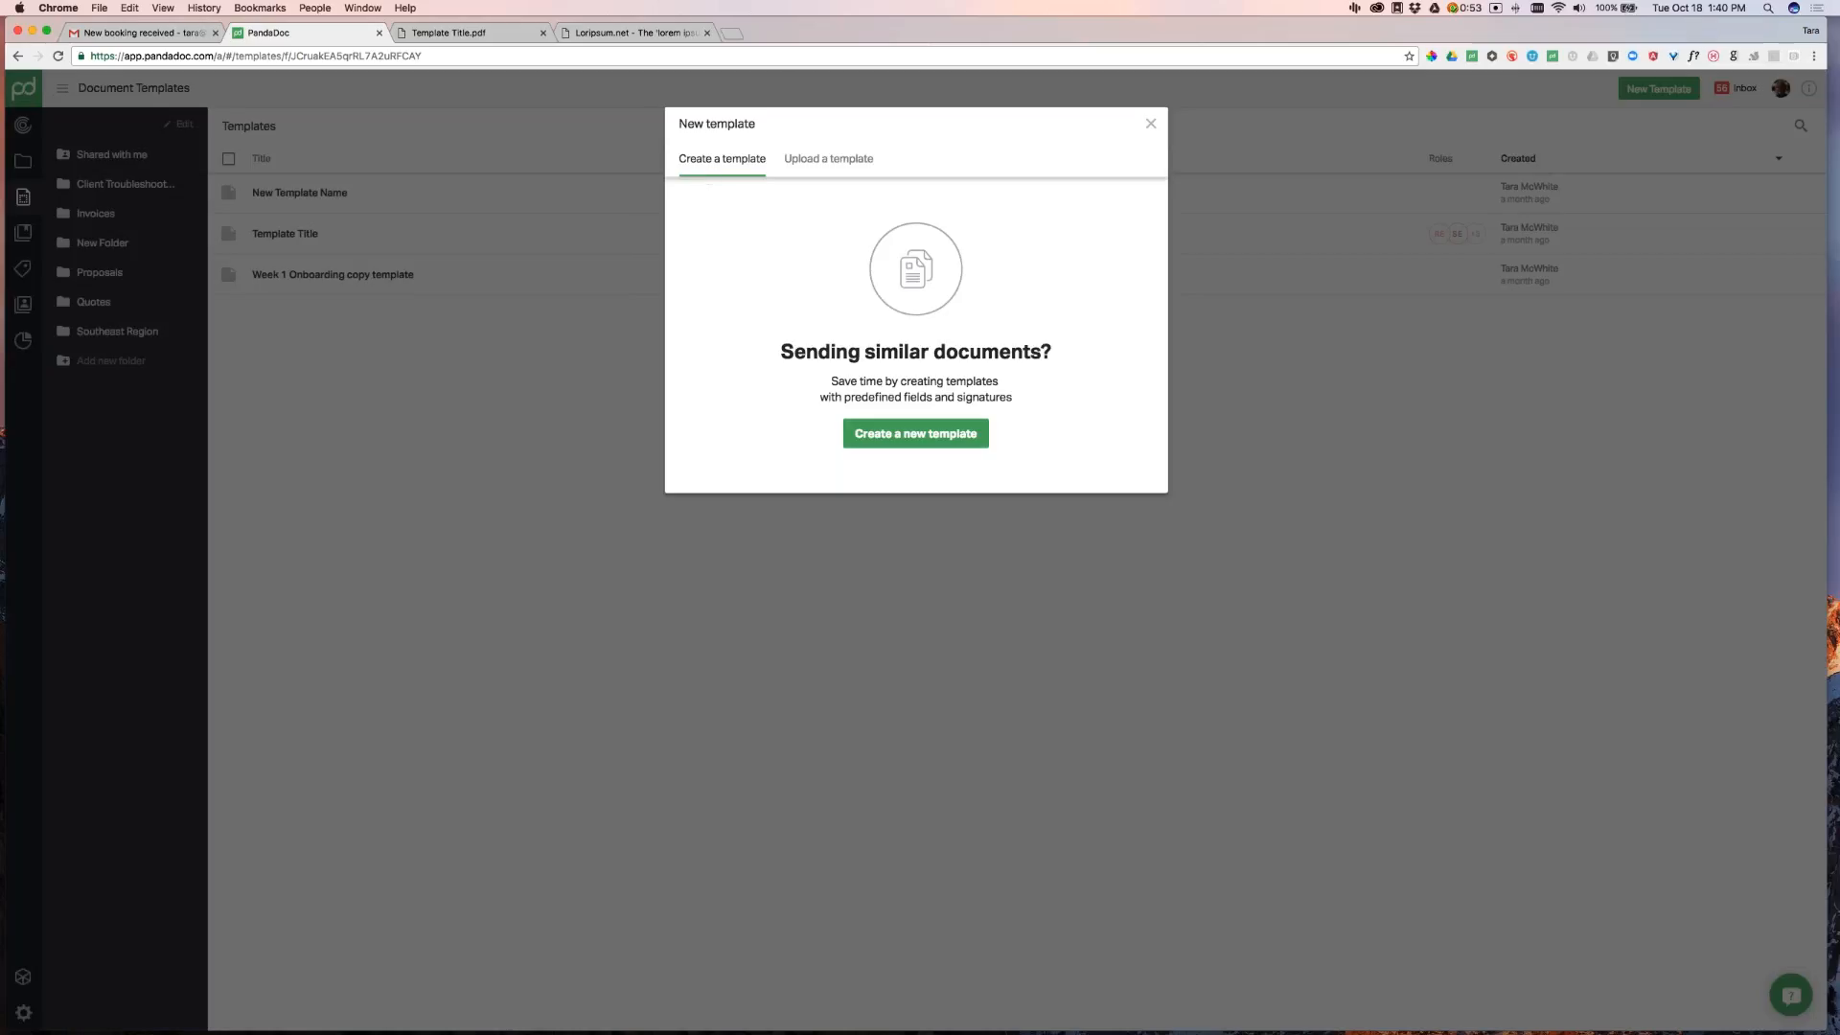
{"action": "left_click", "coordinate": [927, 439]}
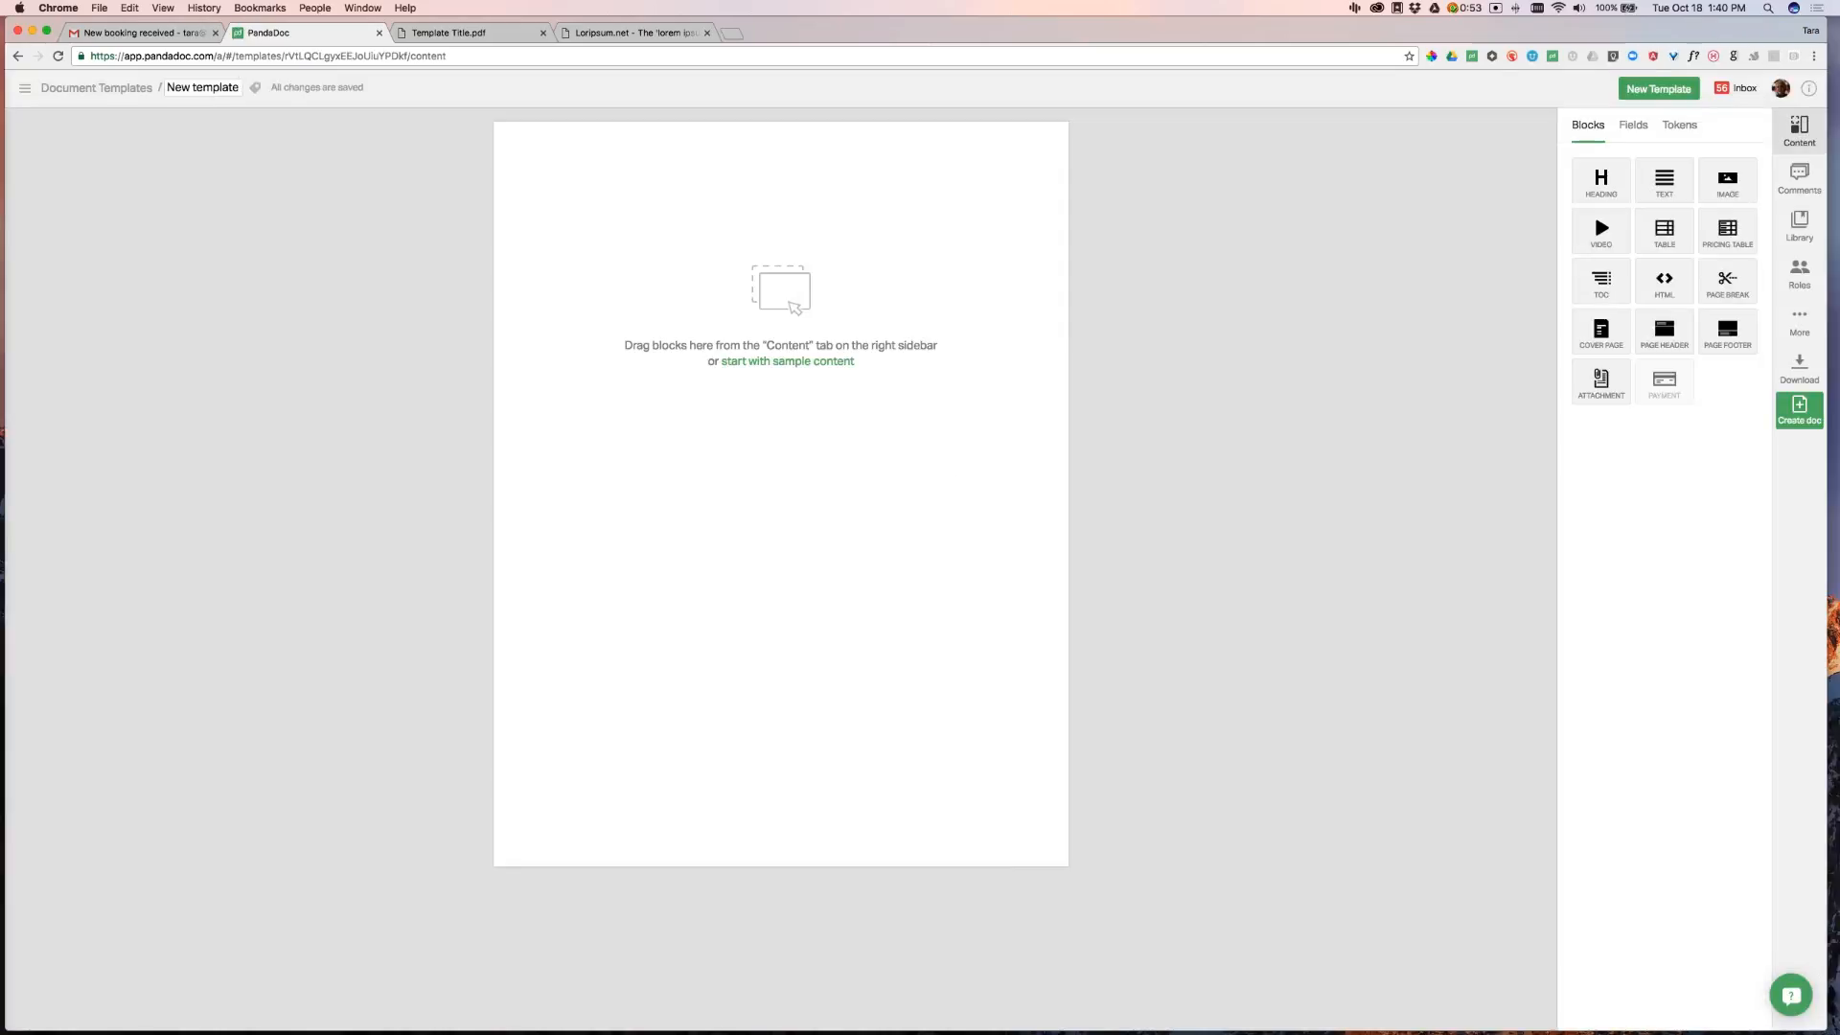
{"action": "triple_click", "coordinate": [225, 87]}
Retitle the new template 'Sales Proposal' and apply the customizable and logistics tags
{"action": "type", "text": "Sales"}
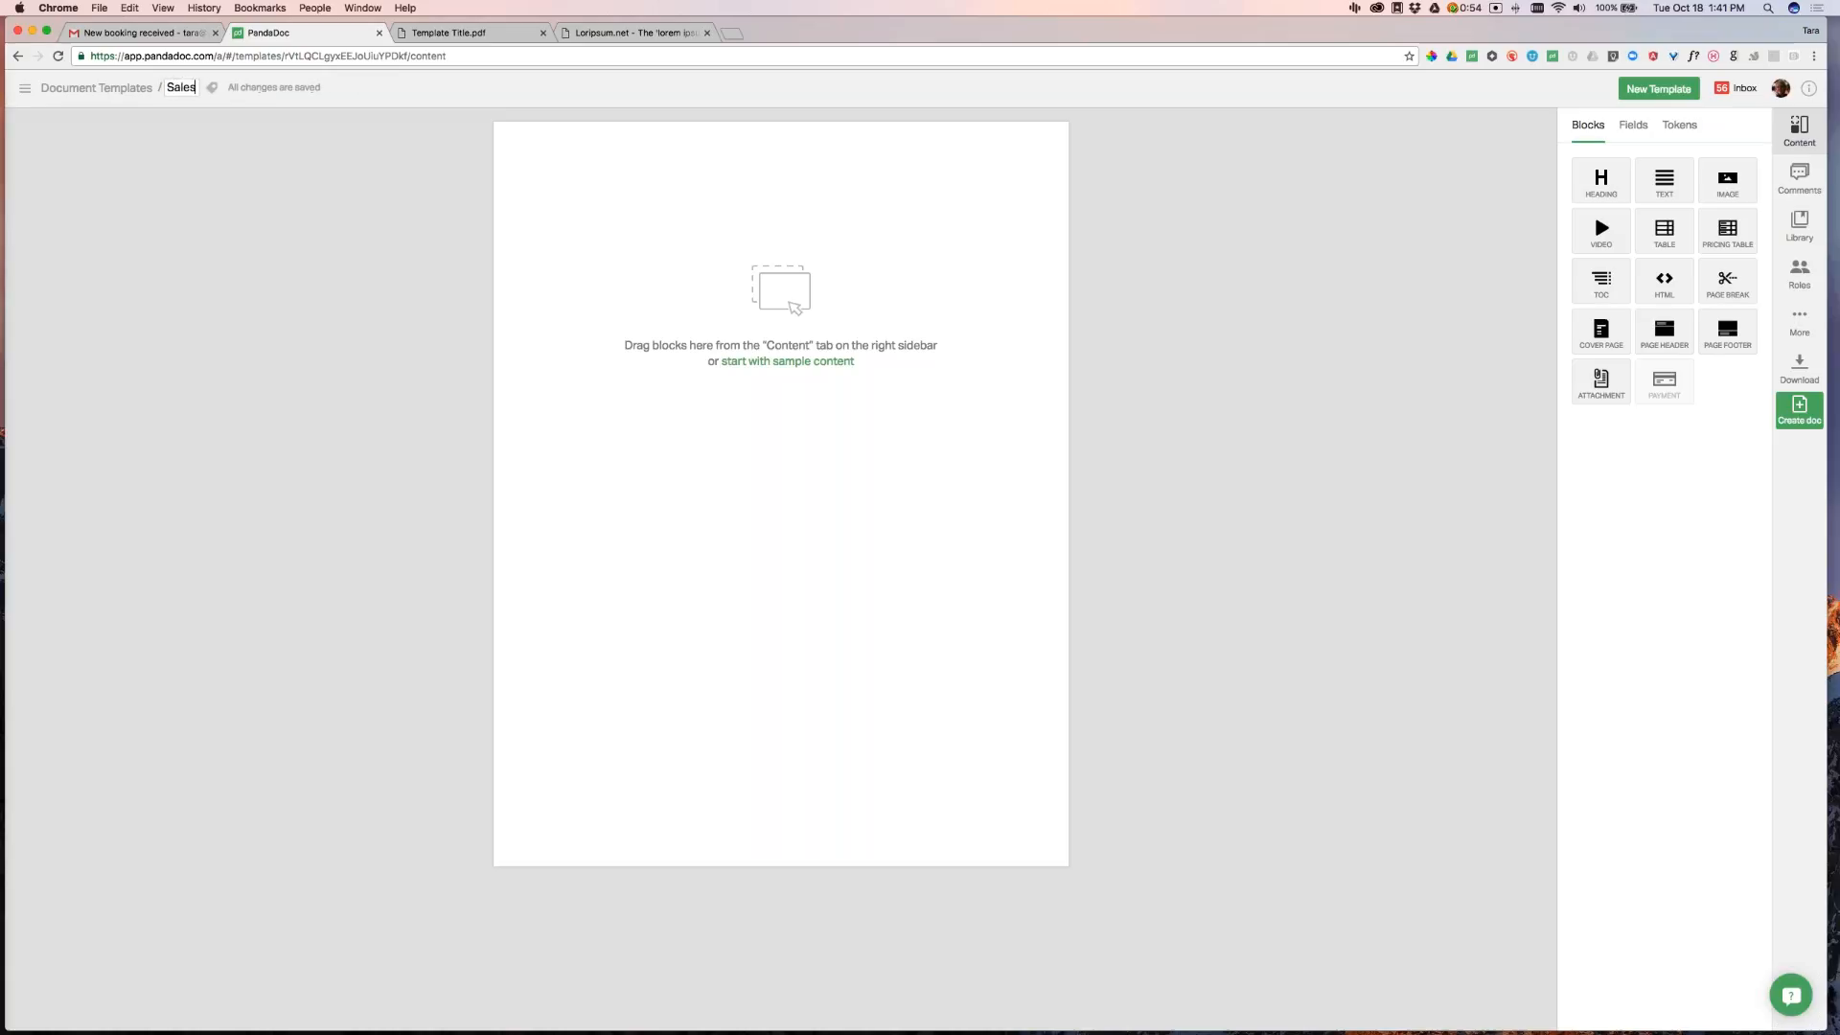
{"action": "type", "text": " Proposal"}
{"action": "key", "text": "Return"}
{"action": "left_click", "coordinate": [261, 88]}
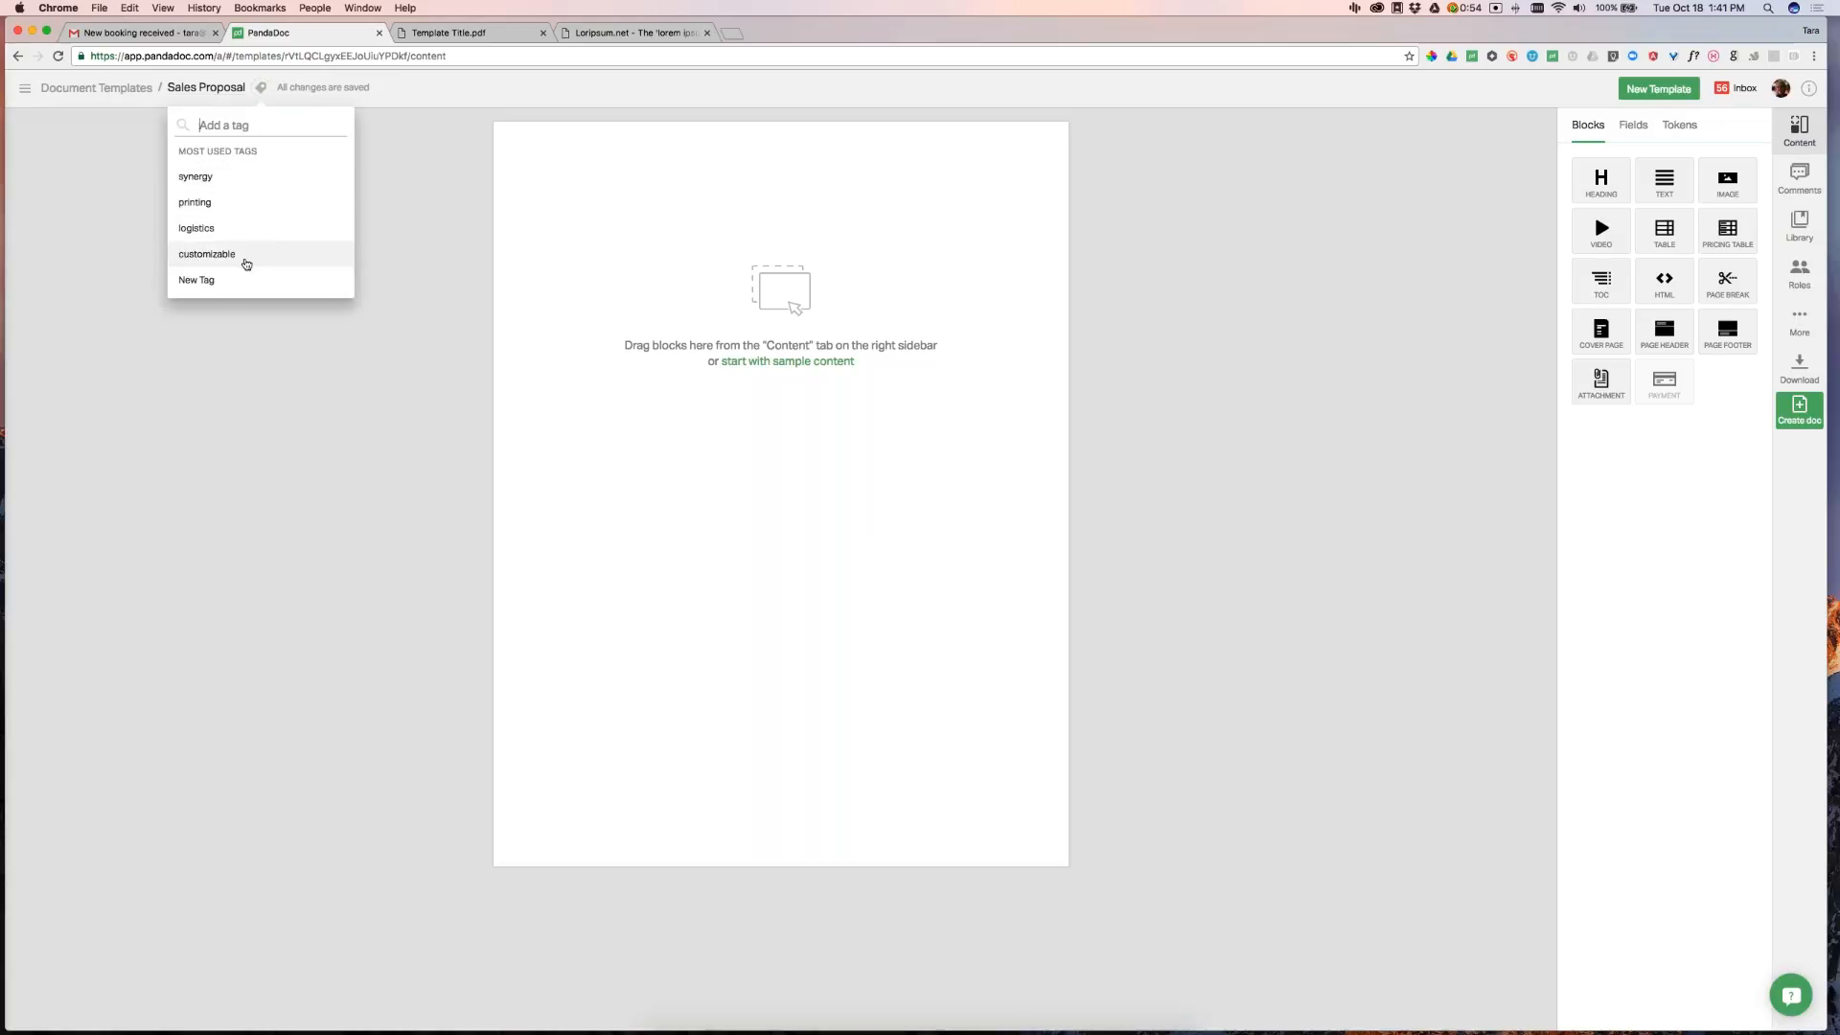
{"action": "left_click", "coordinate": [253, 253]}
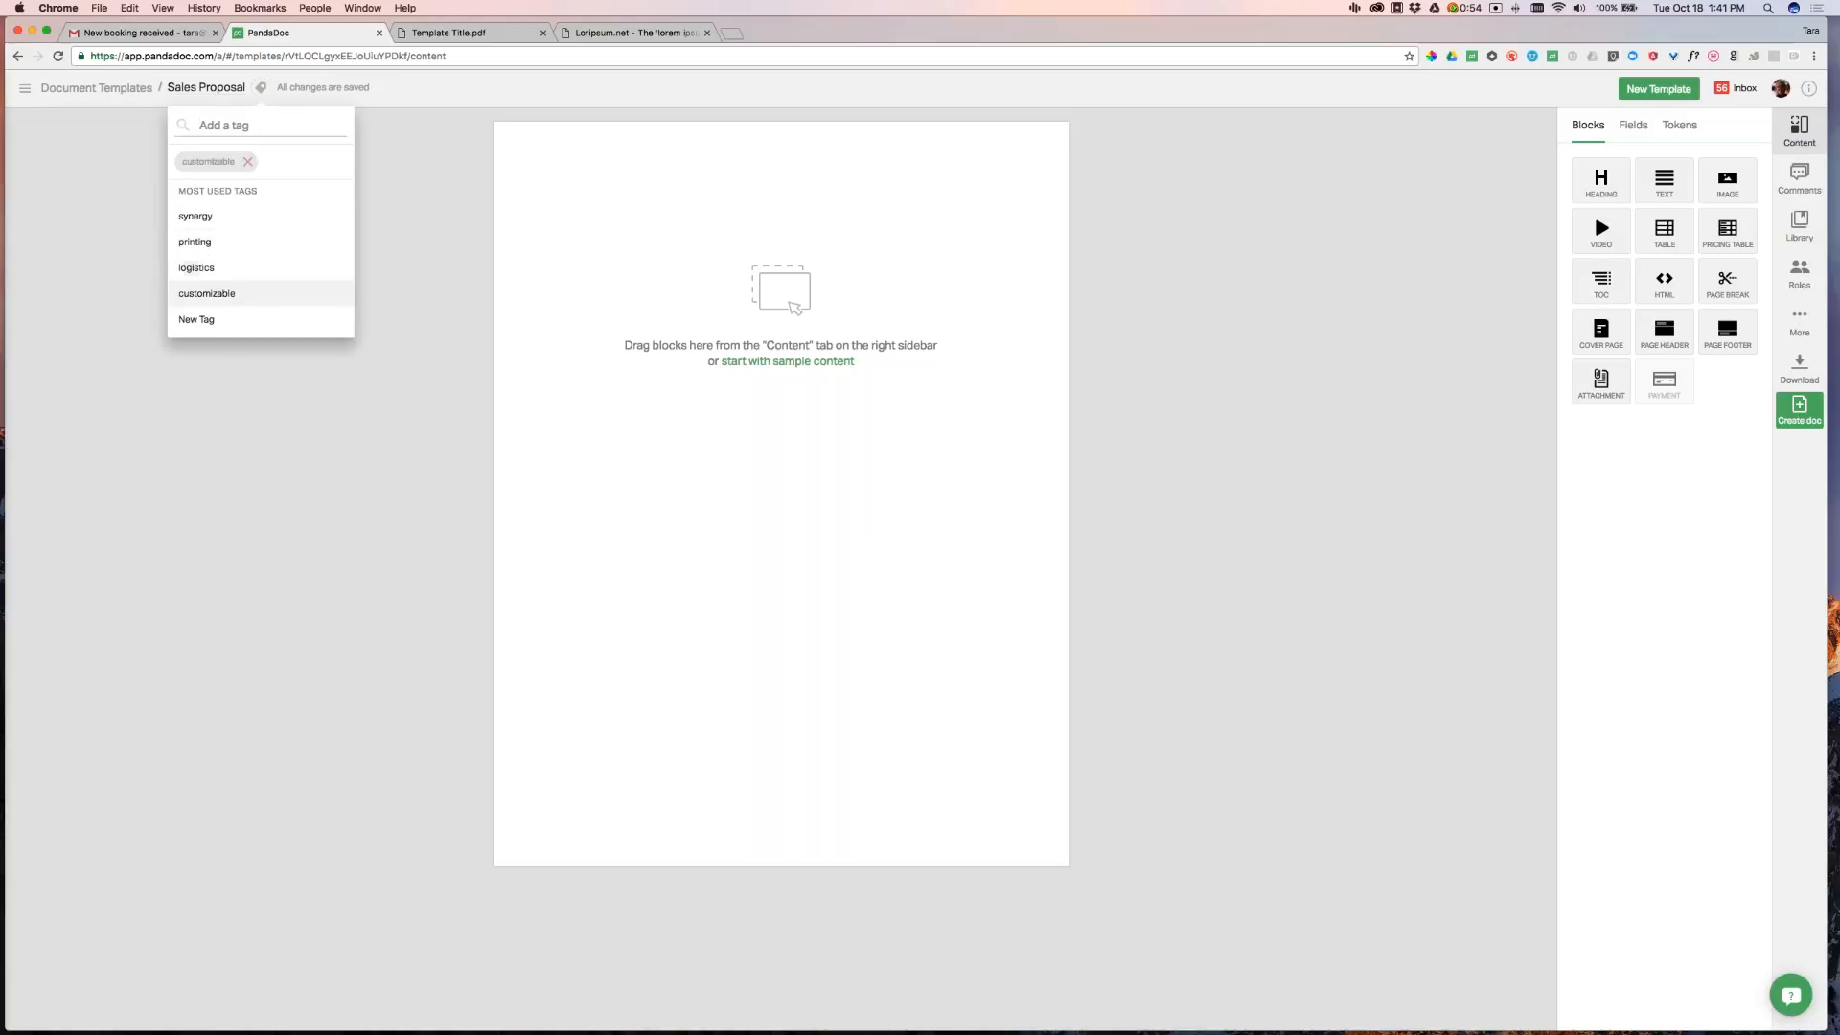
{"action": "left_click", "coordinate": [213, 270]}
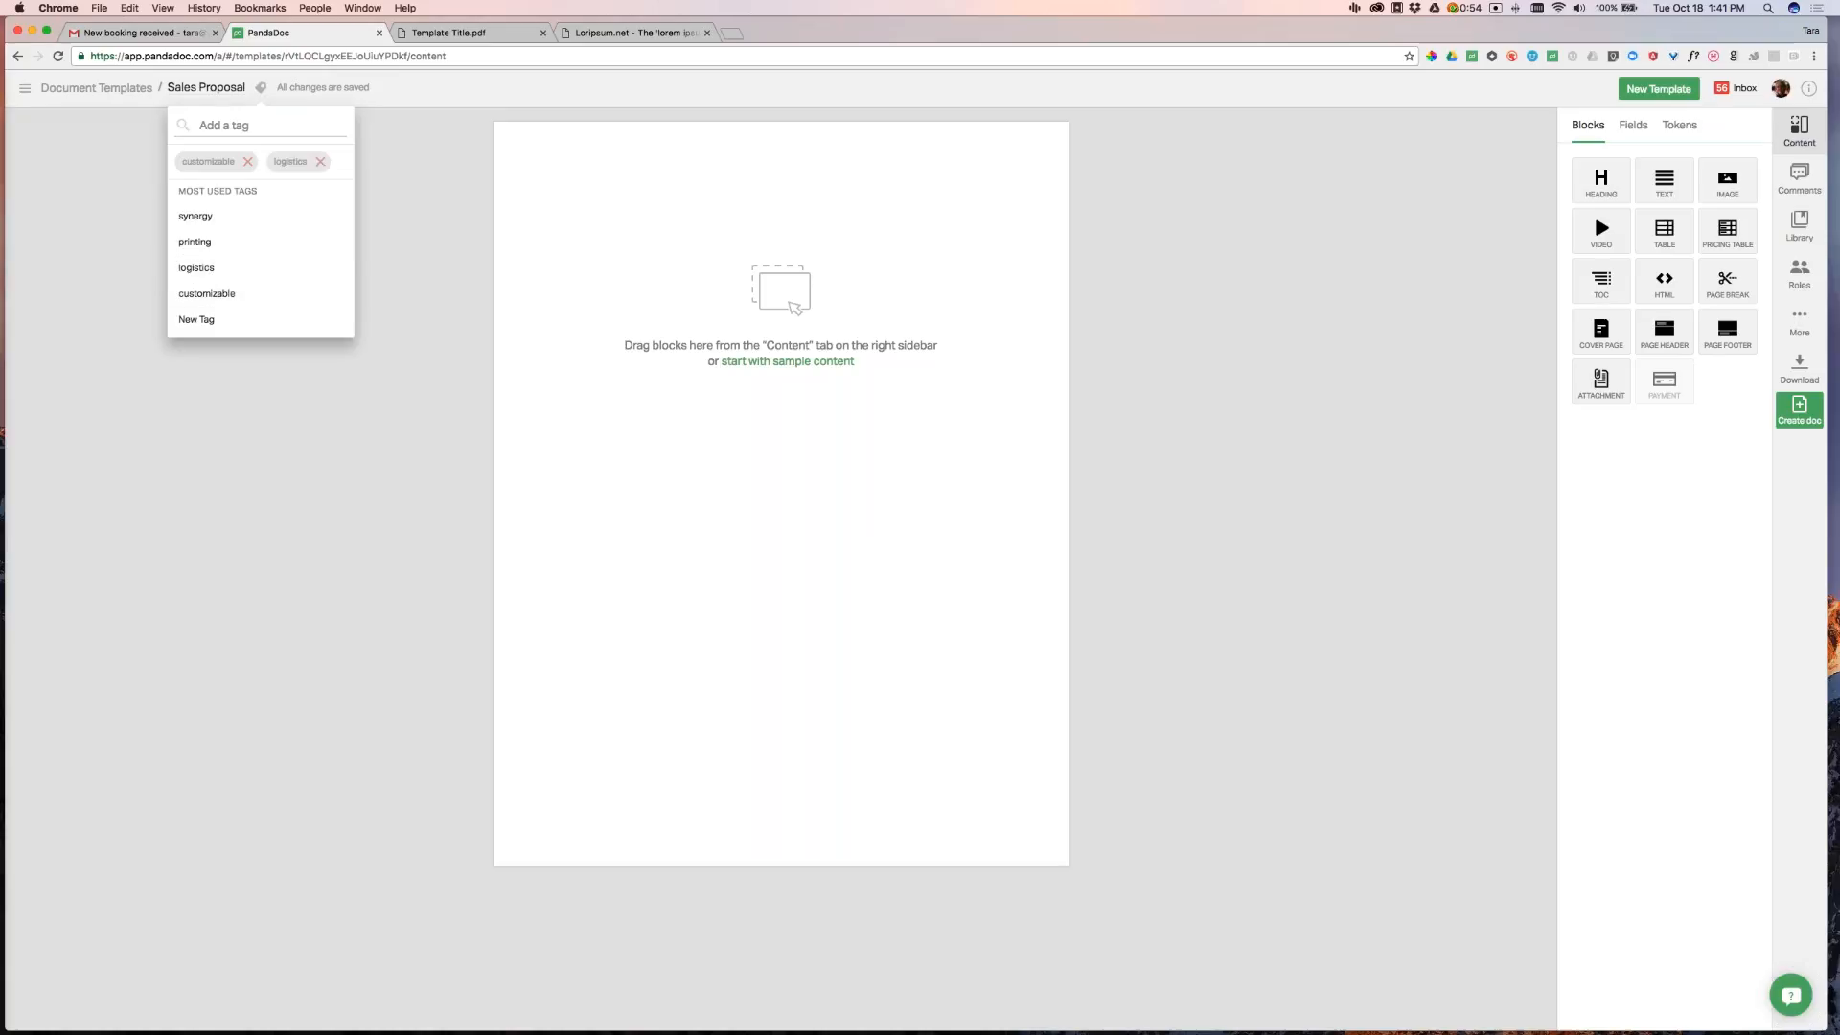
{"action": "left_click", "coordinate": [422, 171]}
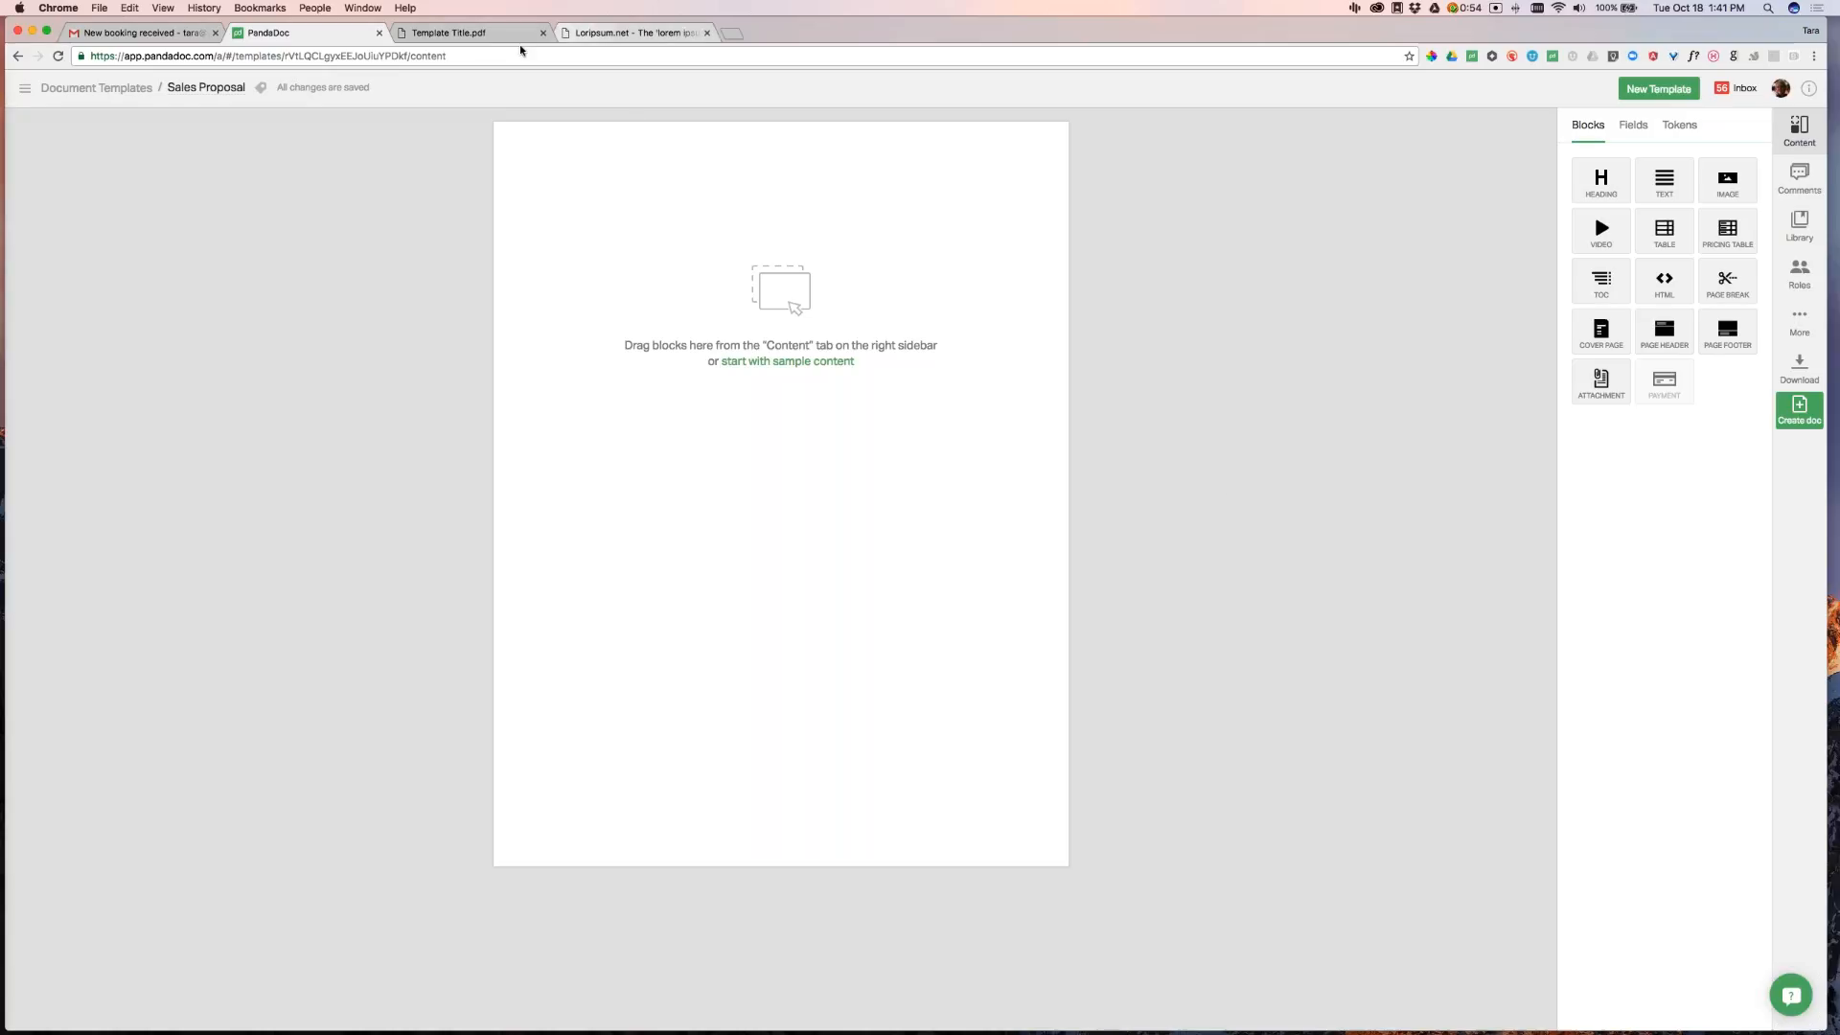
Page through the Template Title.pdf preview, then return to the Sales Proposal editor
{"action": "left_click", "coordinate": [469, 32]}
{"action": "scroll", "coordinate": [1049, 730], "scroll_direction": "down", "scroll_amount": 10}
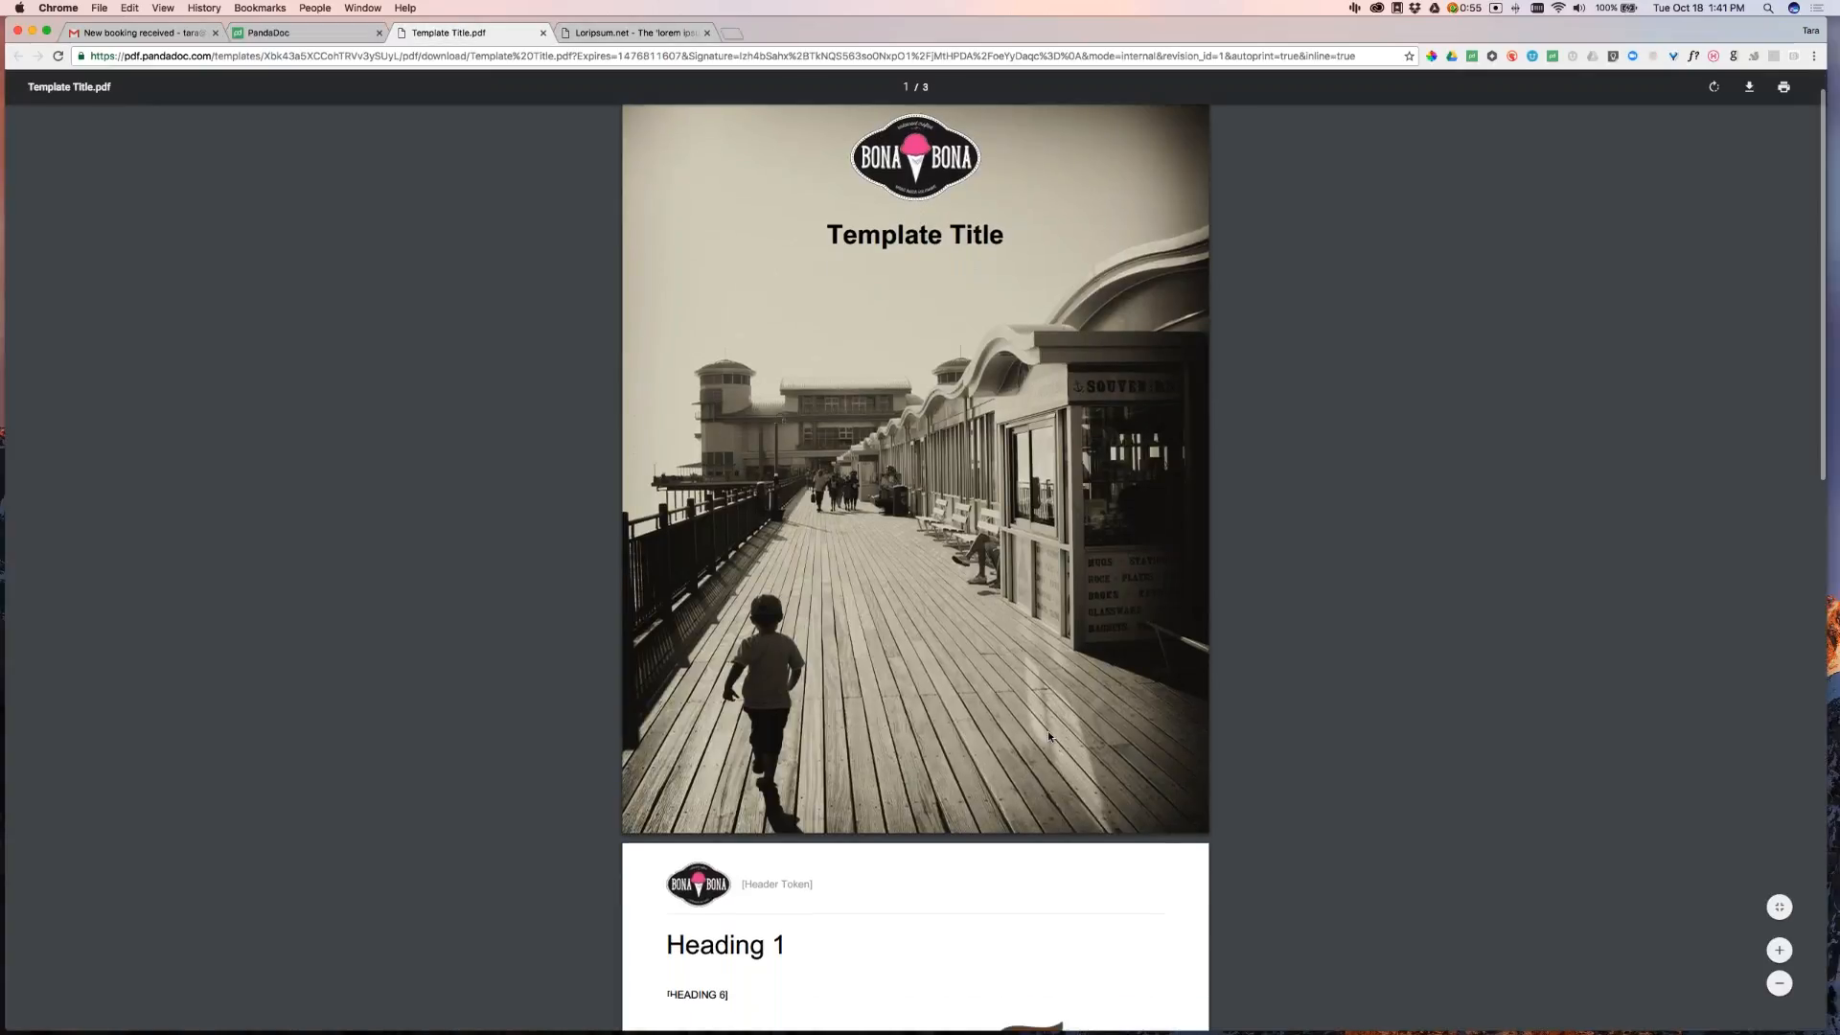
{"action": "scroll", "coordinate": [1035, 755], "scroll_direction": "down", "scroll_amount": 6}
{"action": "scroll", "coordinate": [978, 792], "scroll_direction": "up", "scroll_amount": 8}
{"action": "scroll", "coordinate": [824, 330], "scroll_direction": "up", "scroll_amount": 6}
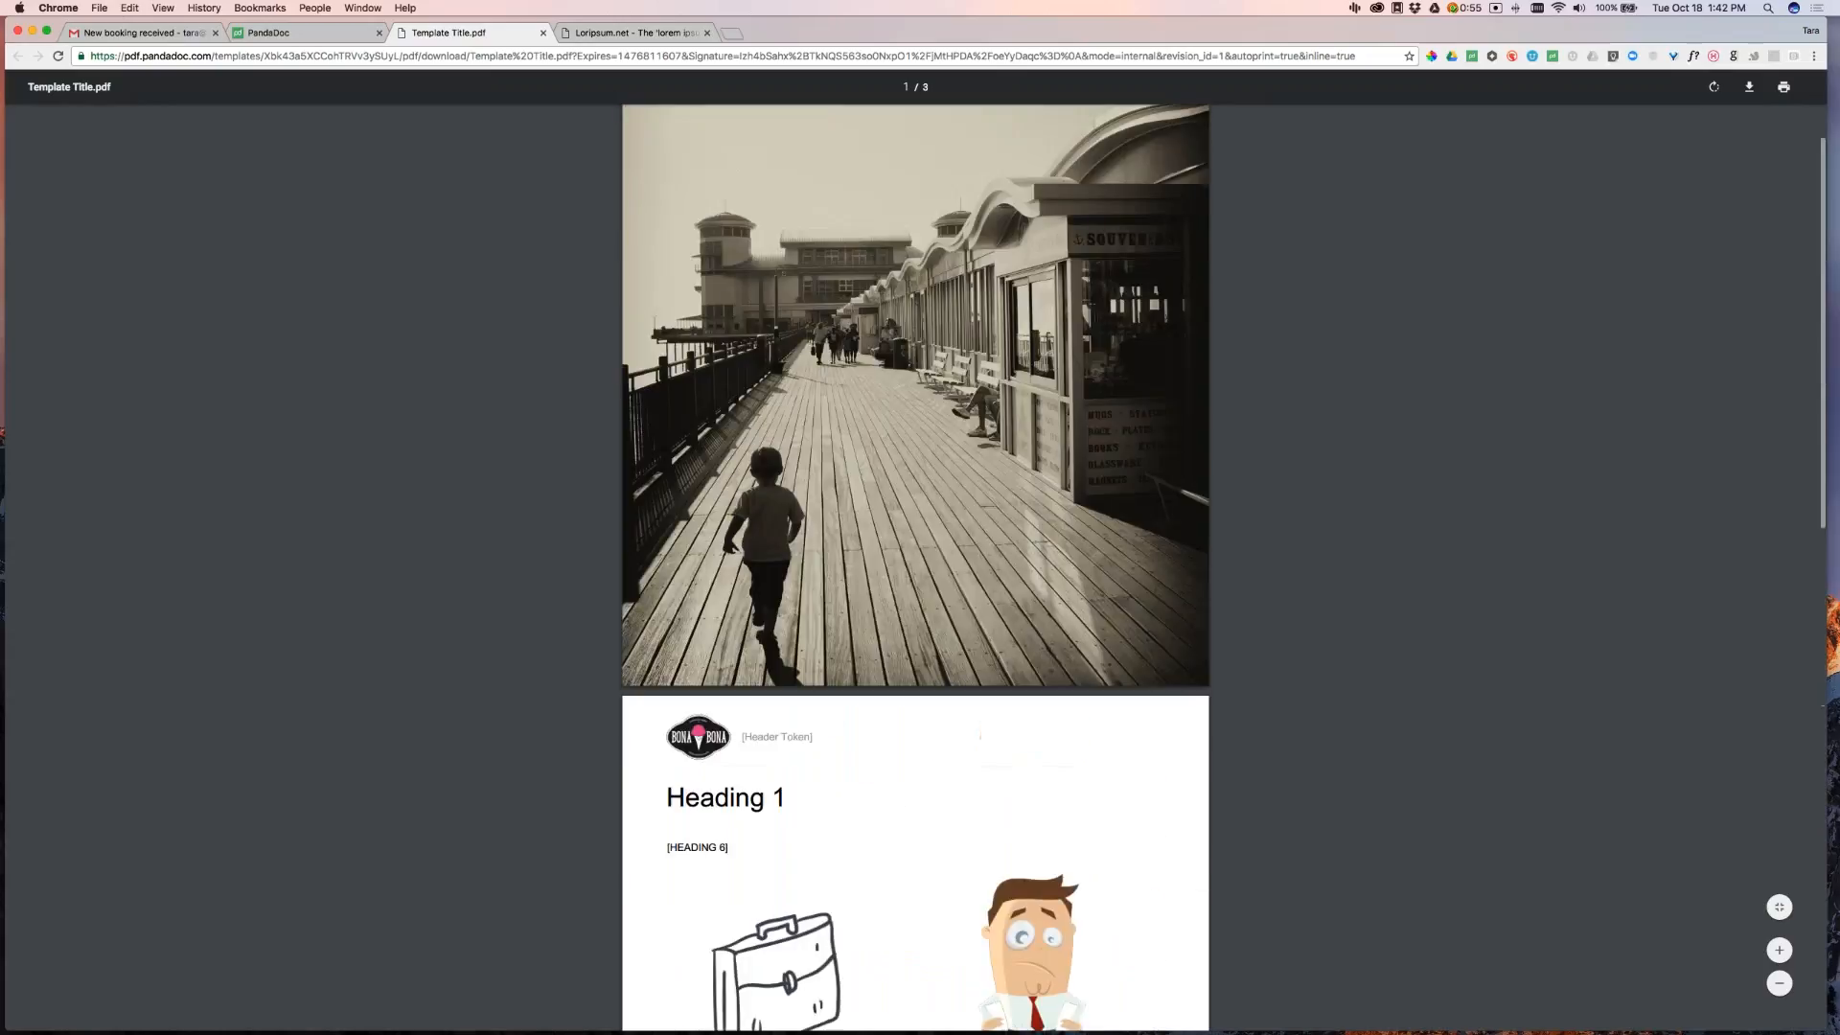
{"action": "scroll", "coordinate": [978, 485], "scroll_direction": "down", "scroll_amount": 6}
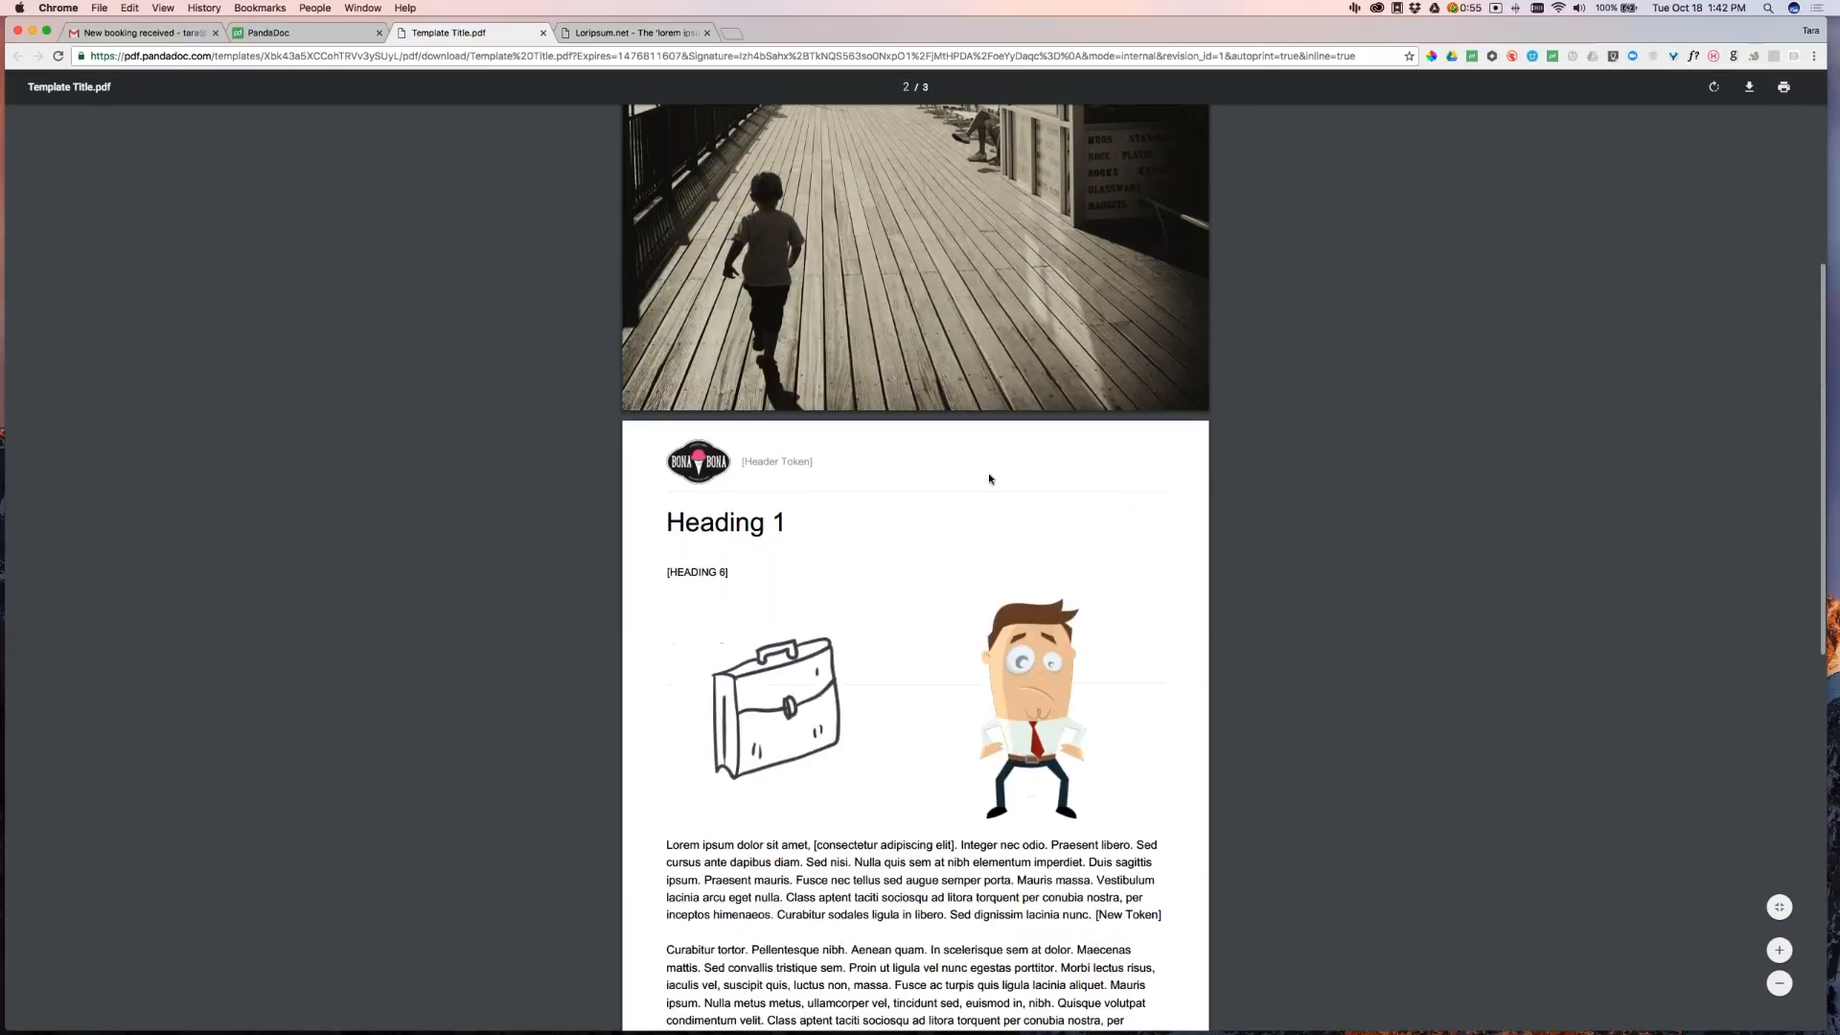
{"action": "scroll", "coordinate": [915, 575], "scroll_direction": "down", "scroll_amount": 2}
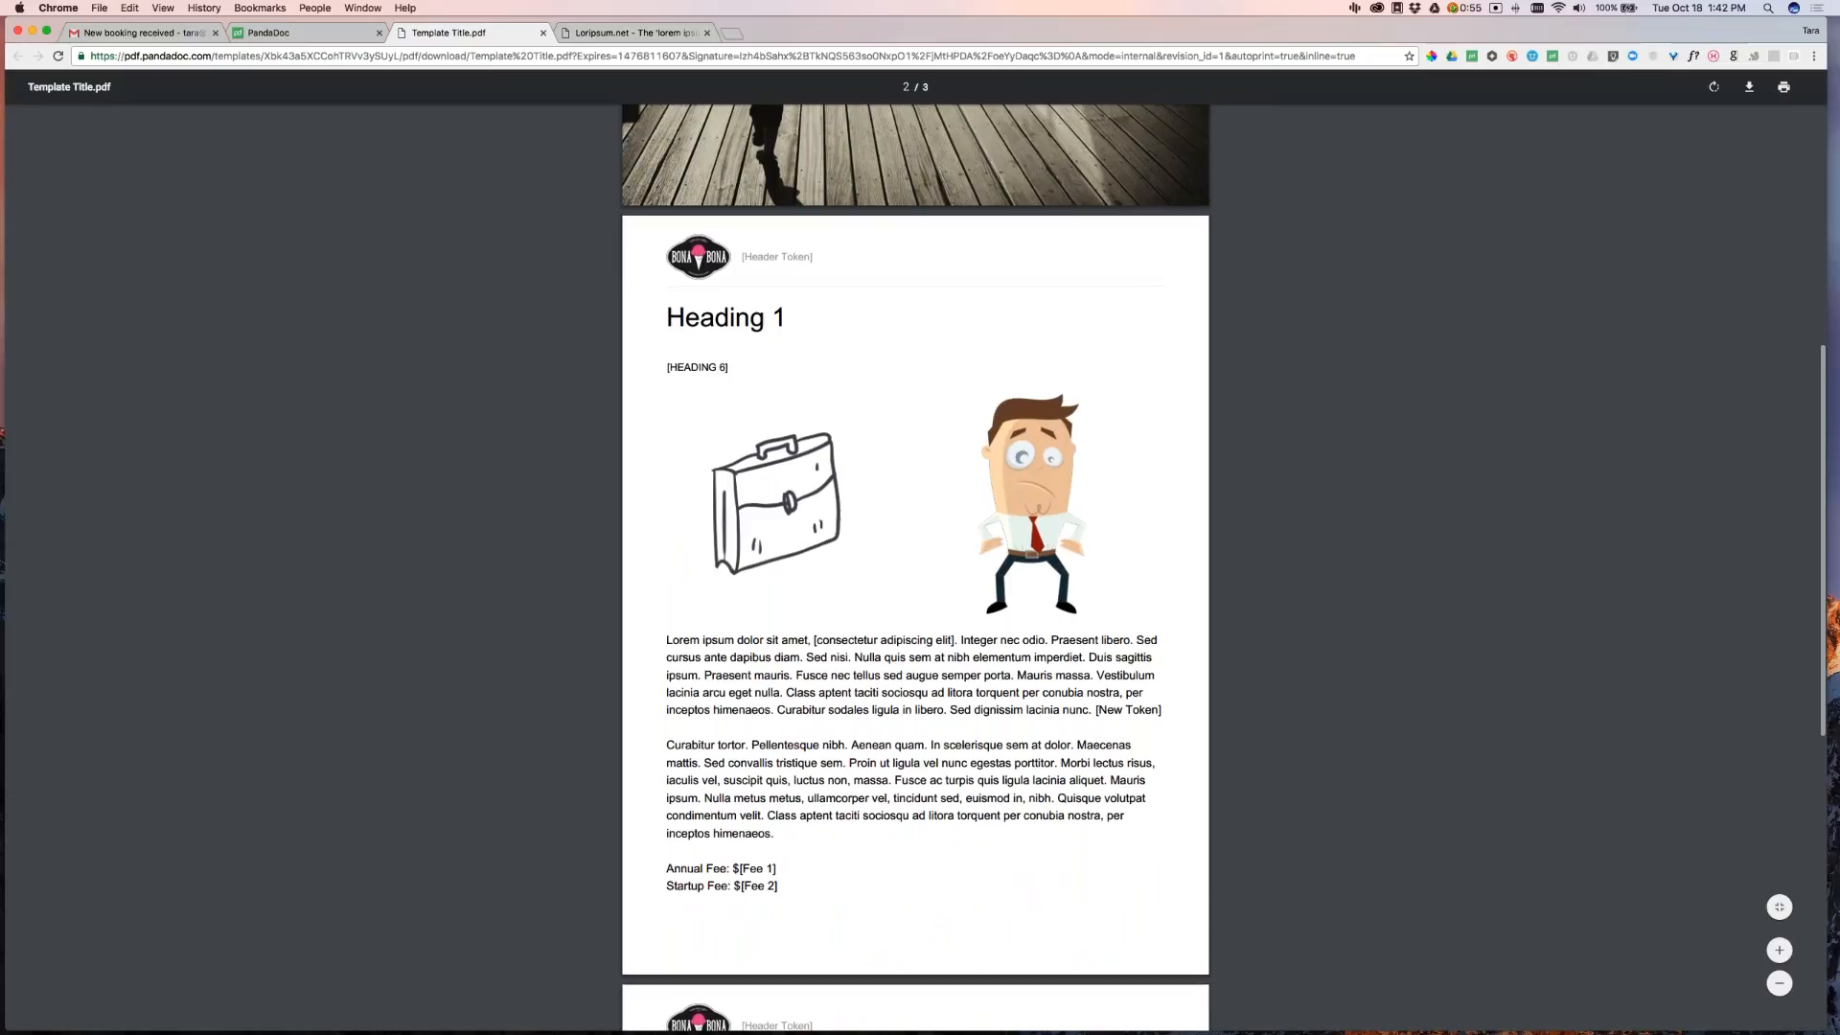
{"action": "scroll", "coordinate": [844, 516], "scroll_direction": "down", "scroll_amount": 5}
{"action": "scroll", "coordinate": [1026, 452], "scroll_direction": "down", "scroll_amount": 4}
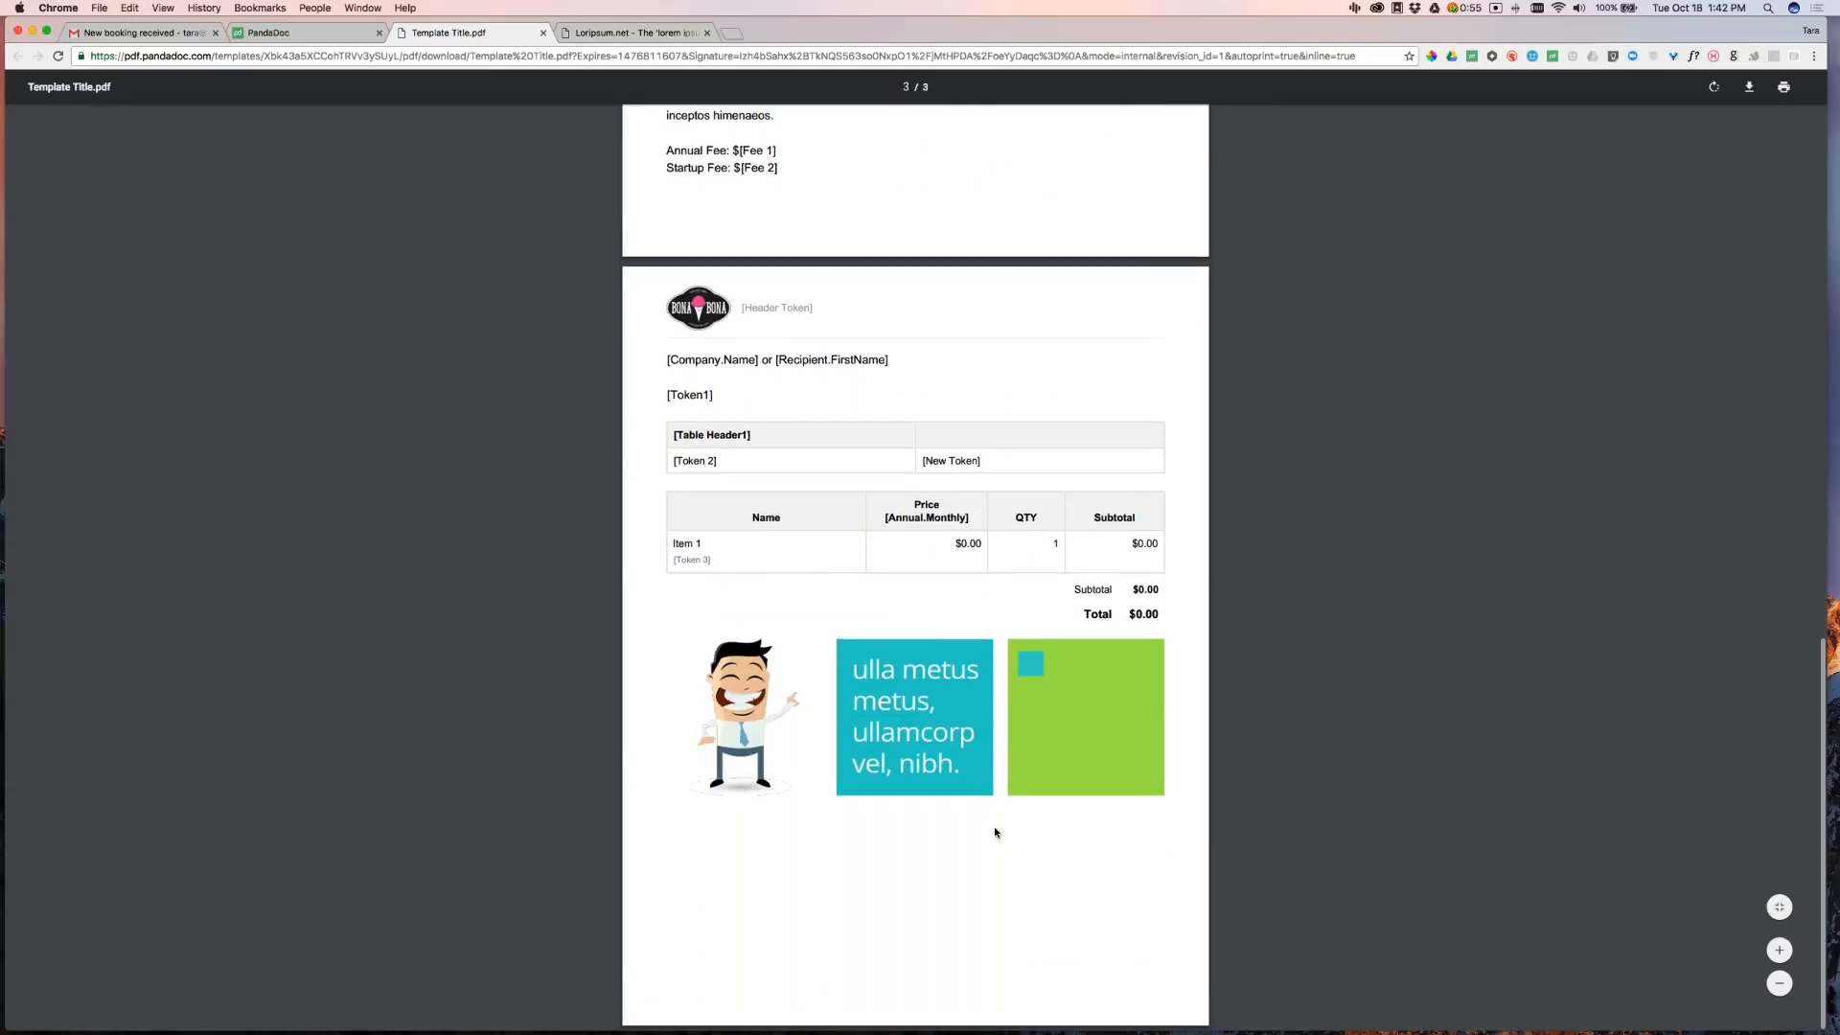
{"action": "scroll", "coordinate": [915, 565], "scroll_direction": "up", "scroll_amount": 15}
{"action": "left_click", "coordinate": [322, 34]}
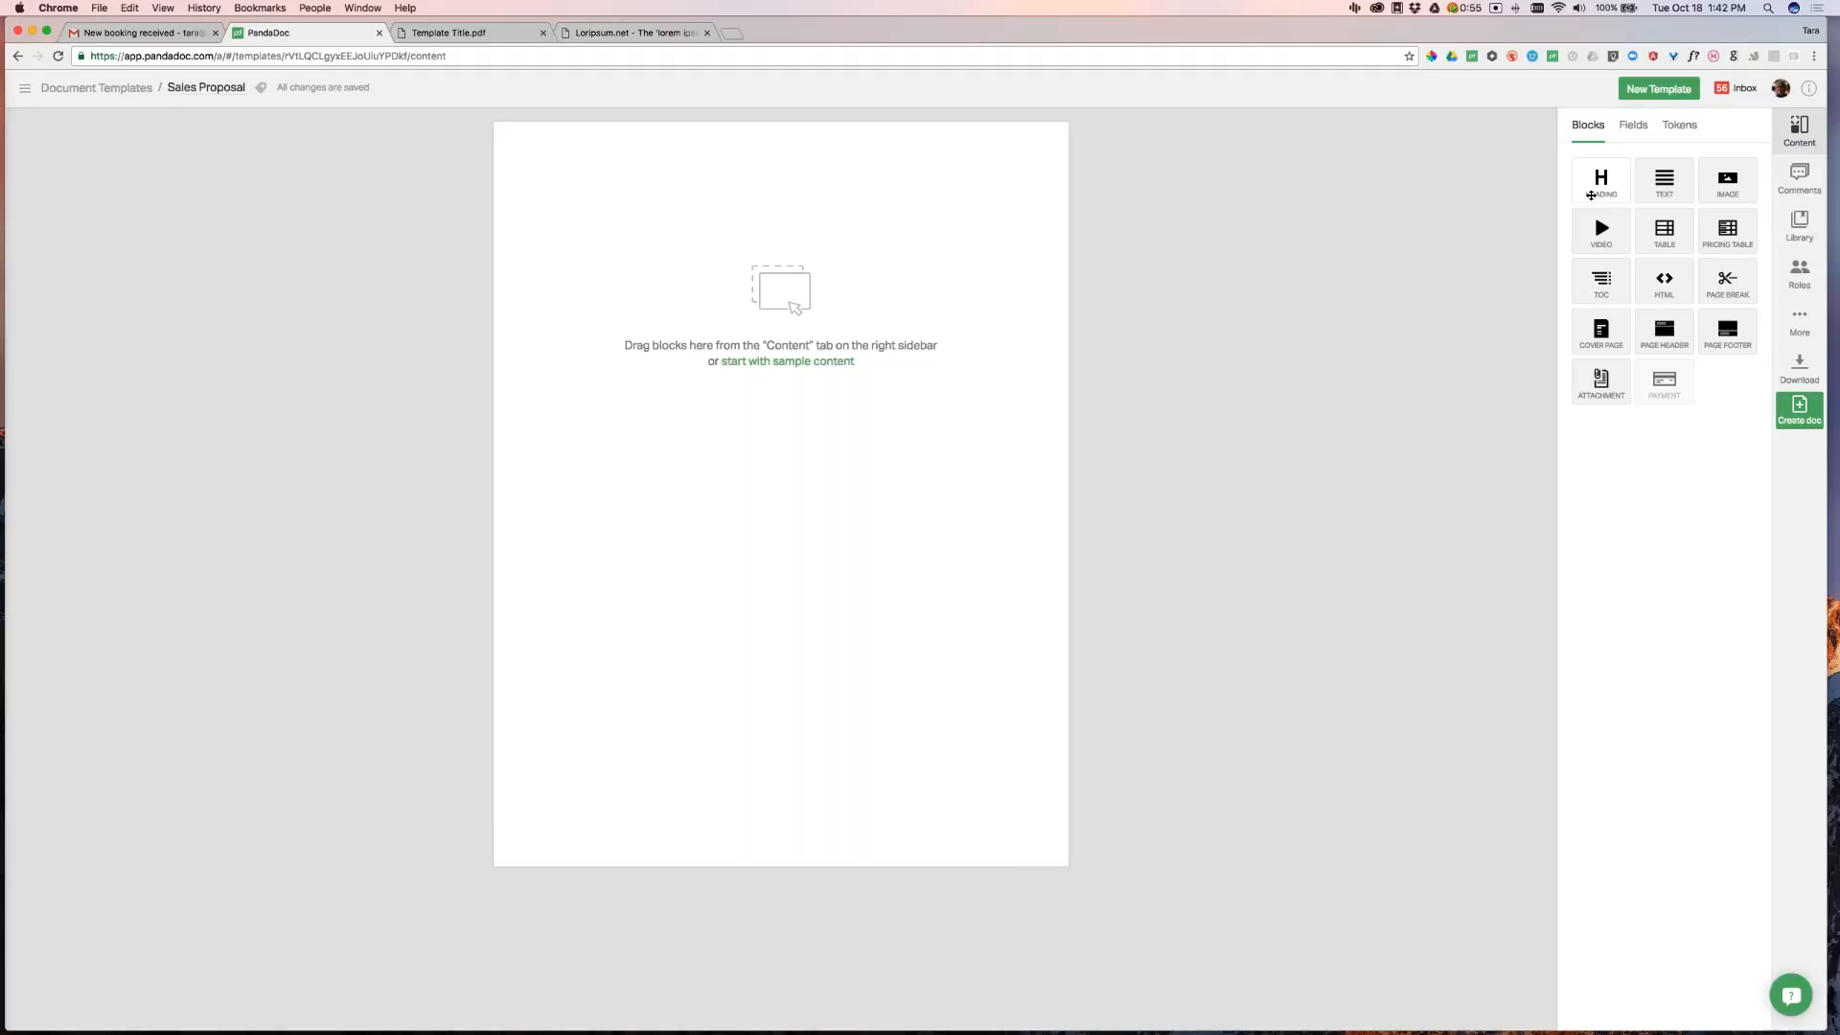
Add a Heading, a Text block and an Image placeholder to the empty page
{"action": "left_click_drag", "start_coordinate": [1573, 204], "coordinate": [867, 247]}
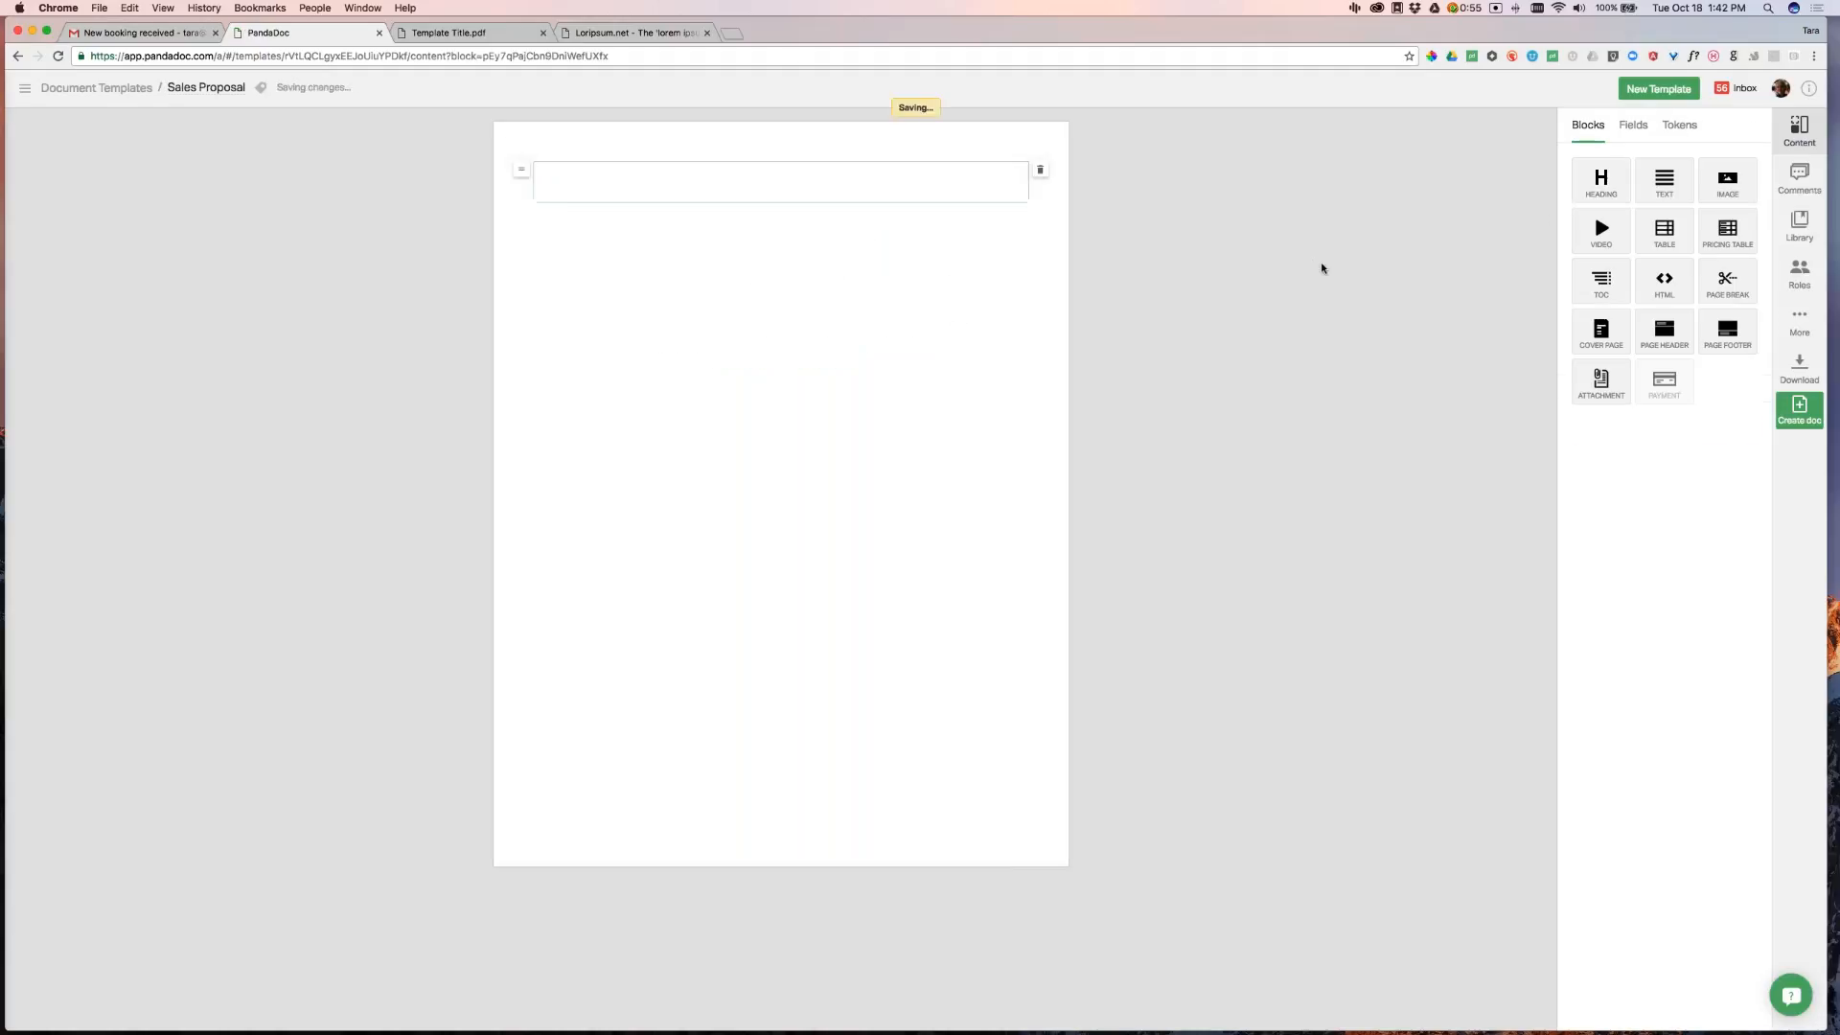
{"action": "left_click", "coordinate": [1575, 126]}
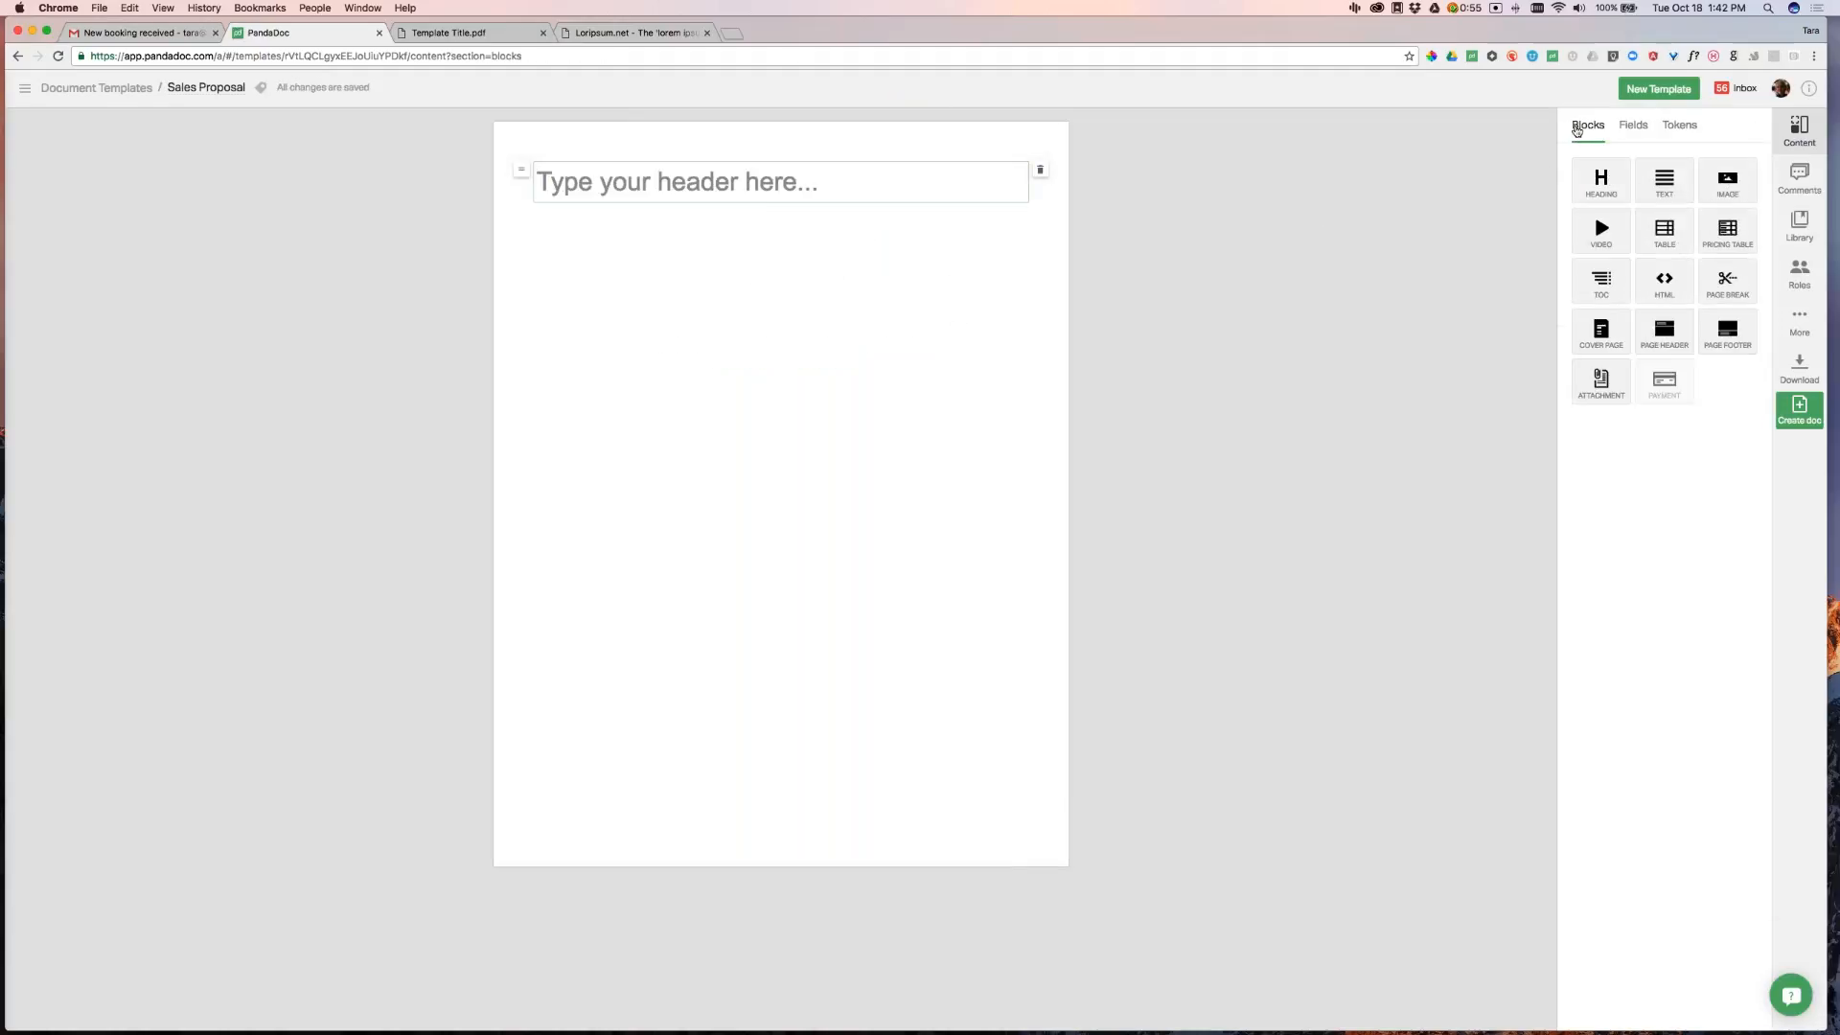
{"action": "left_click_drag", "start_coordinate": [1674, 200], "coordinate": [968, 283]}
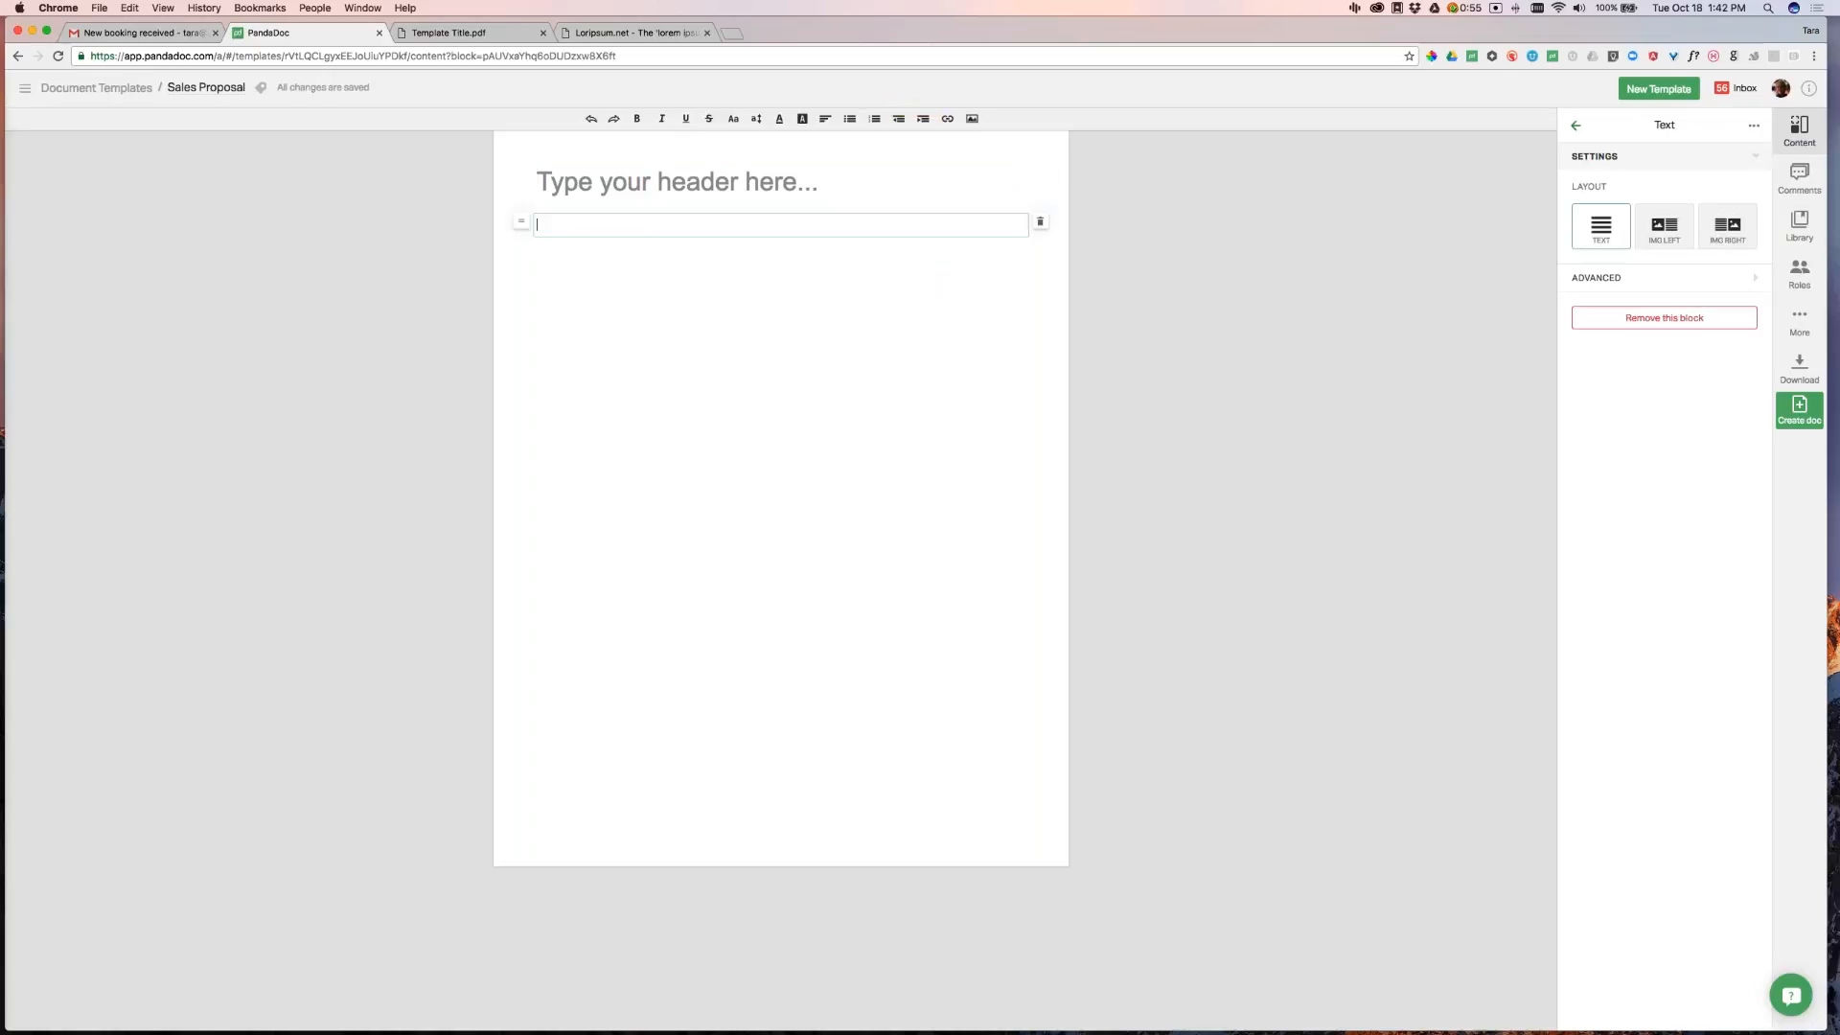
{"action": "left_click", "coordinate": [1578, 127]}
{"action": "left_click_drag", "start_coordinate": [1727, 180], "coordinate": [958, 322]}
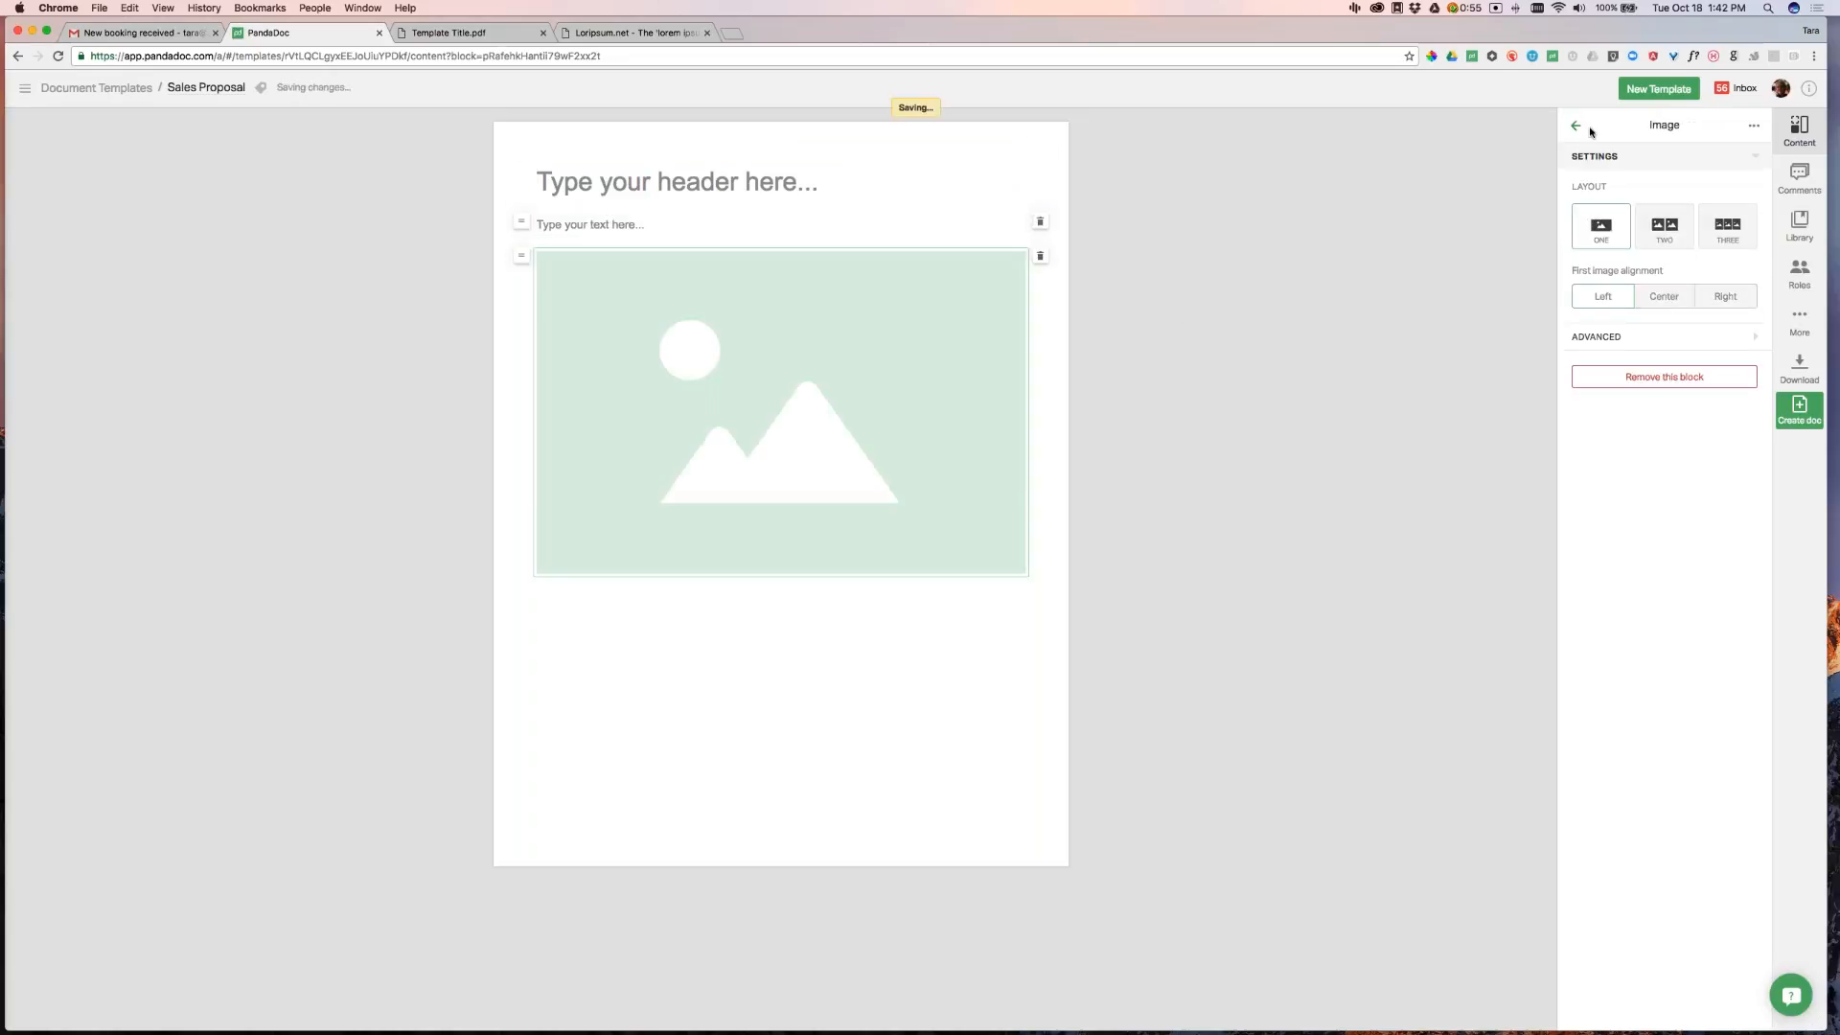
{"action": "left_click", "coordinate": [1575, 125]}
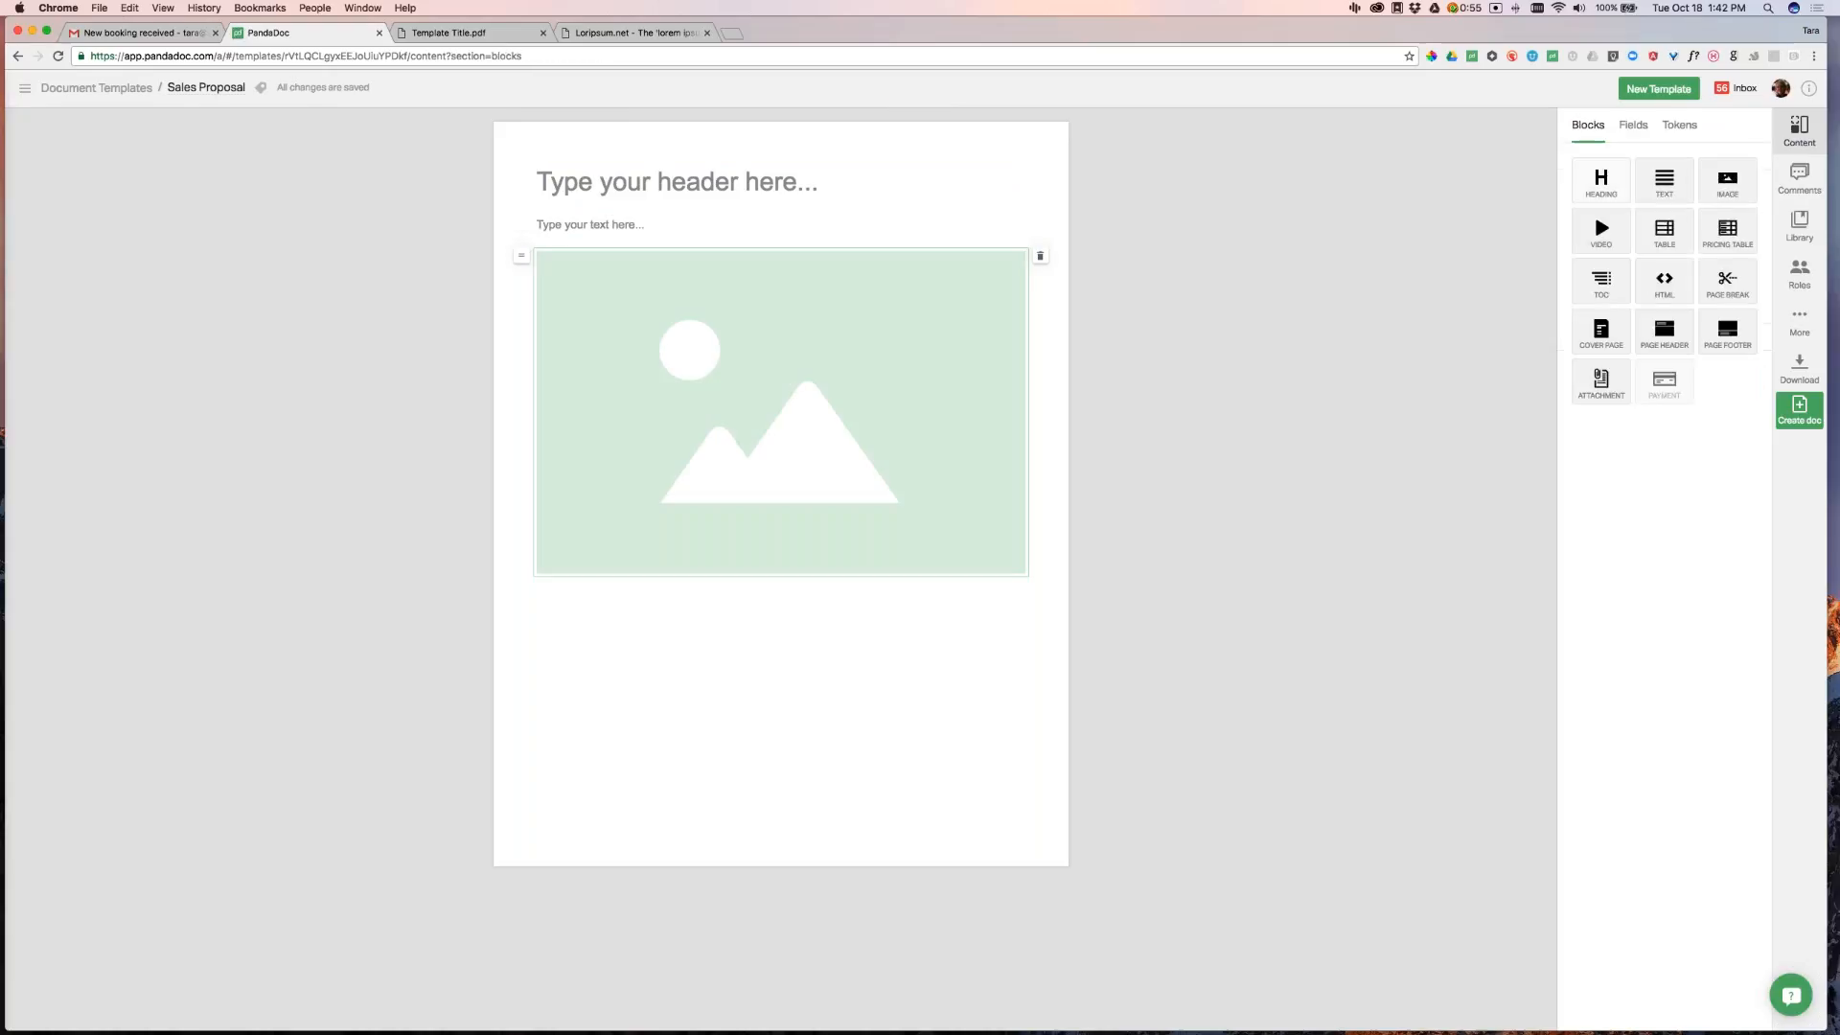
Insert a Cover Page at the start and compare it with the sample PDF's cover
{"action": "left_click_drag", "start_coordinate": [1601, 328], "coordinate": [1006, 187]}
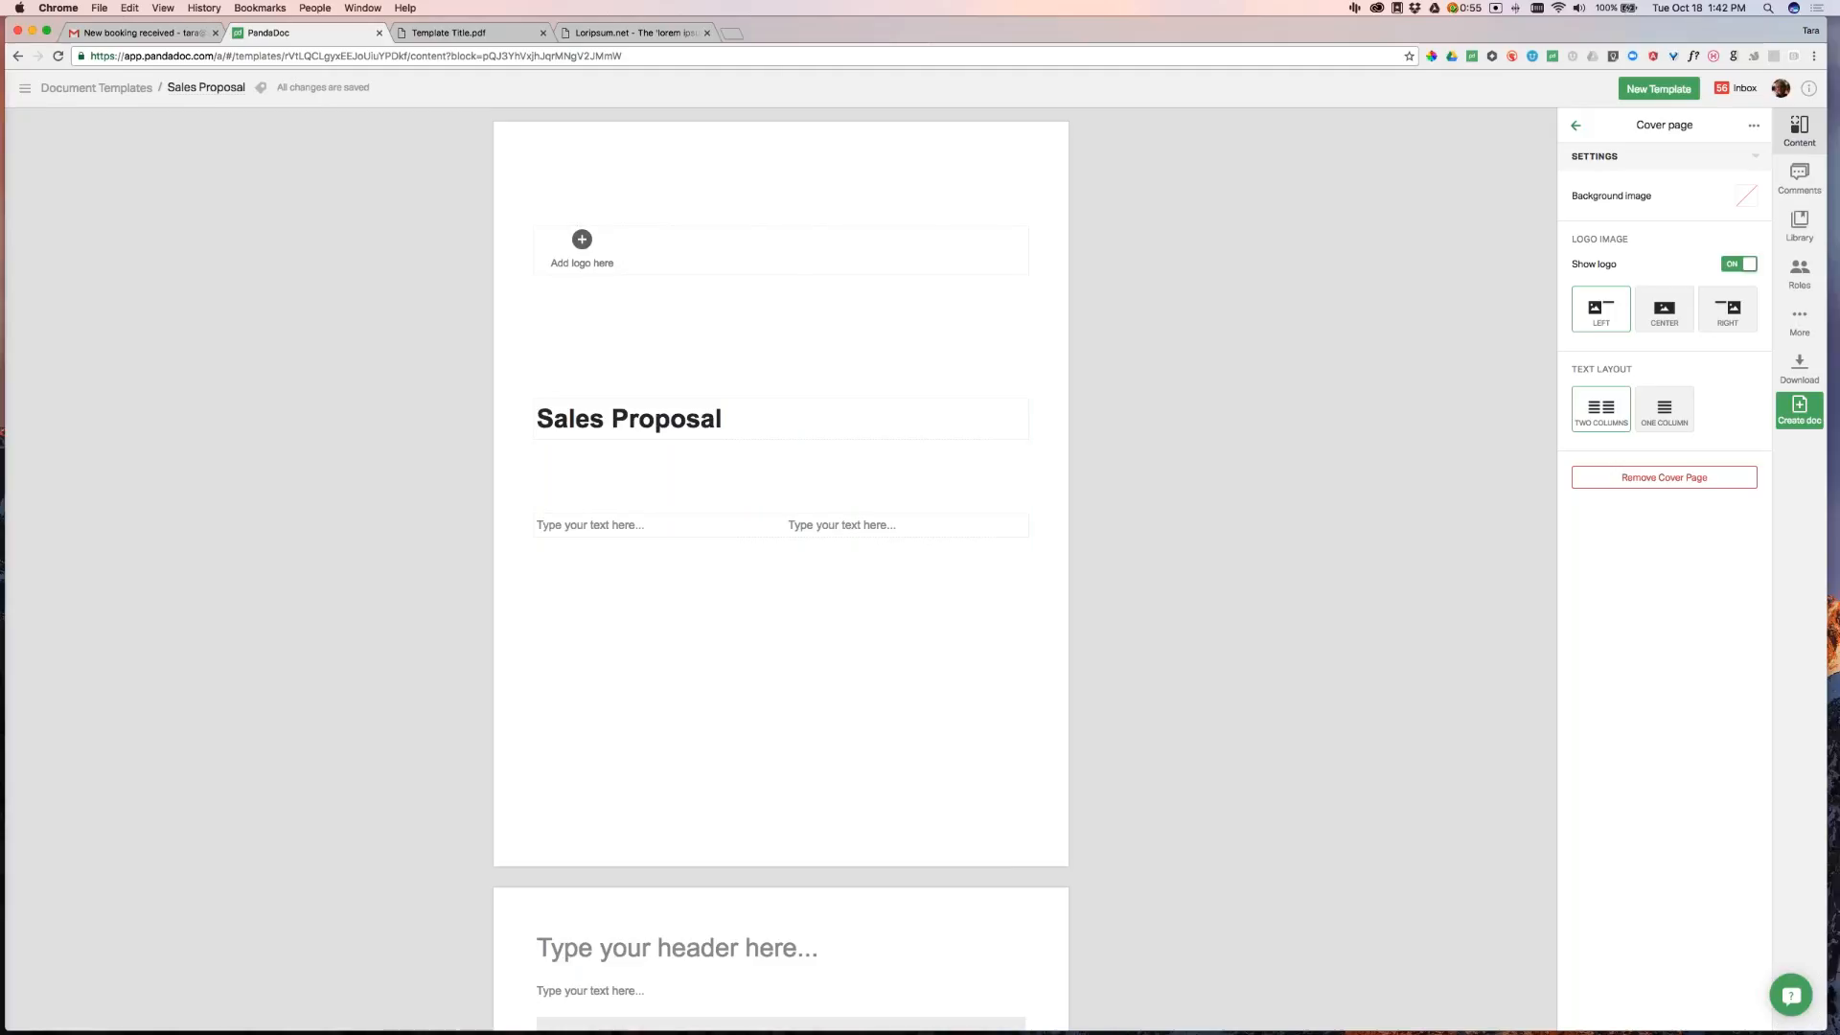
{"action": "left_click", "coordinate": [450, 33]}
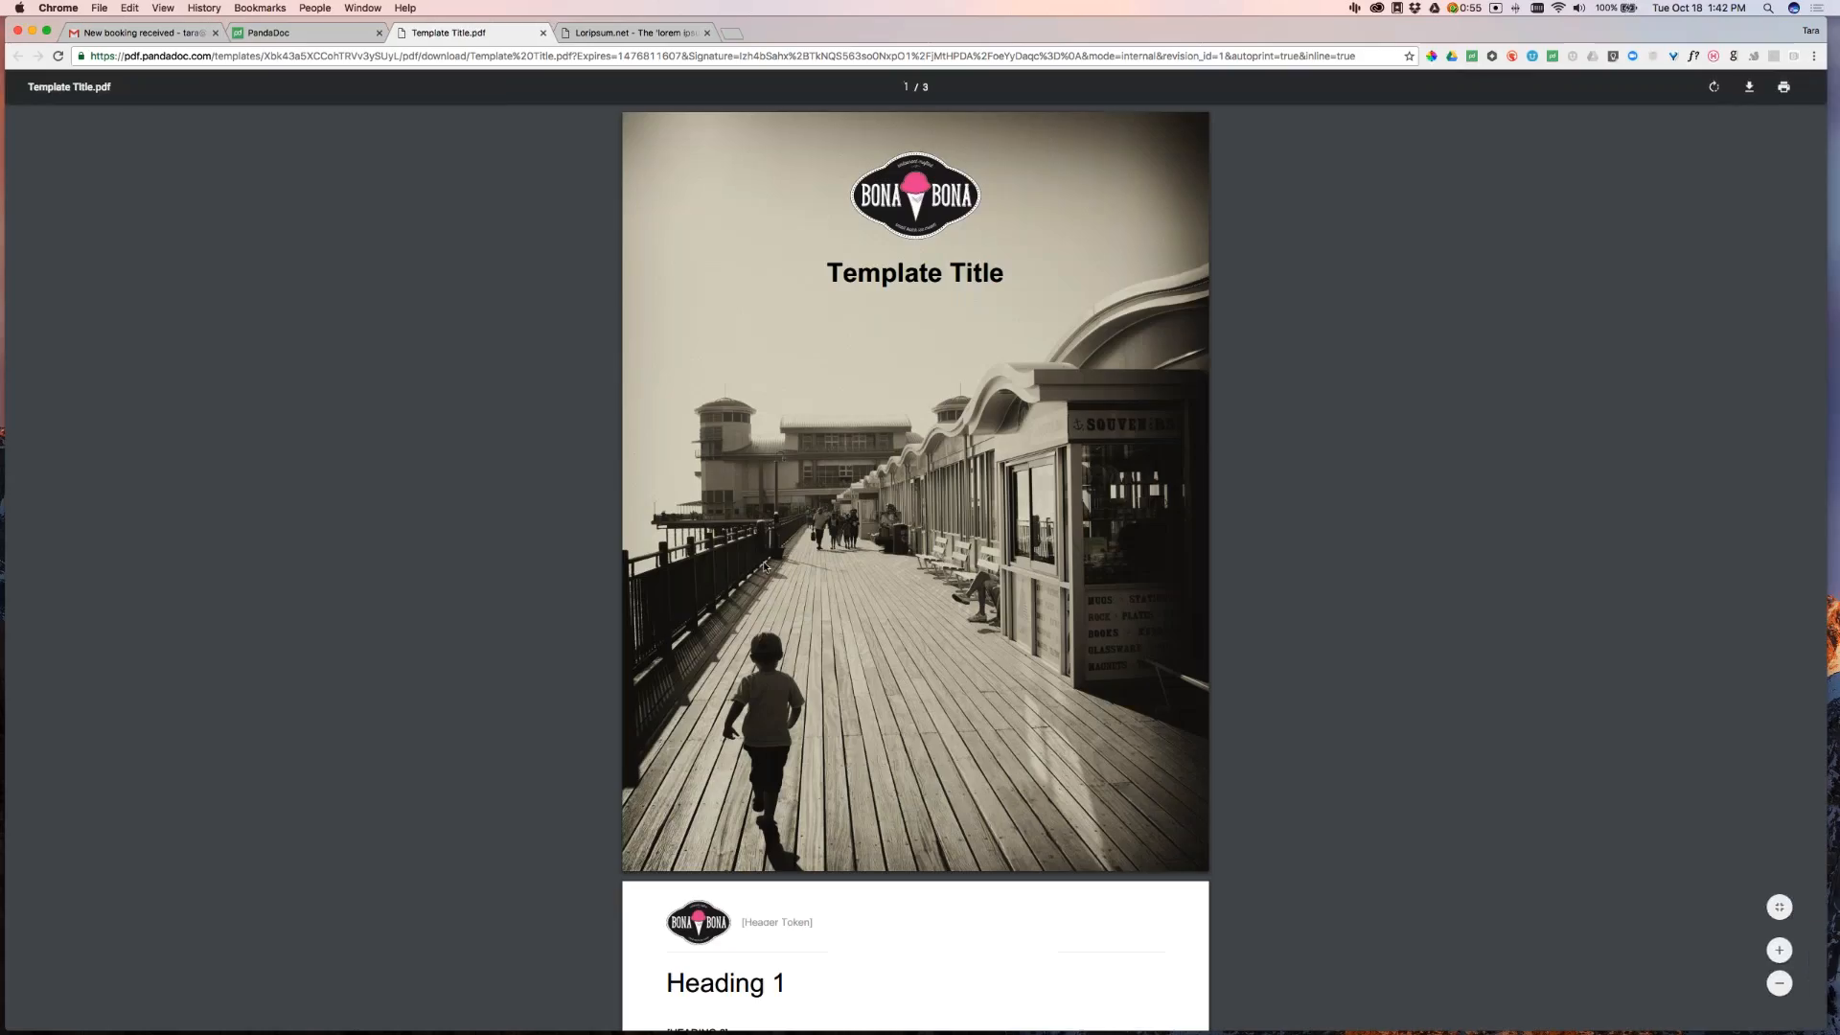
{"action": "left_click", "coordinate": [310, 31]}
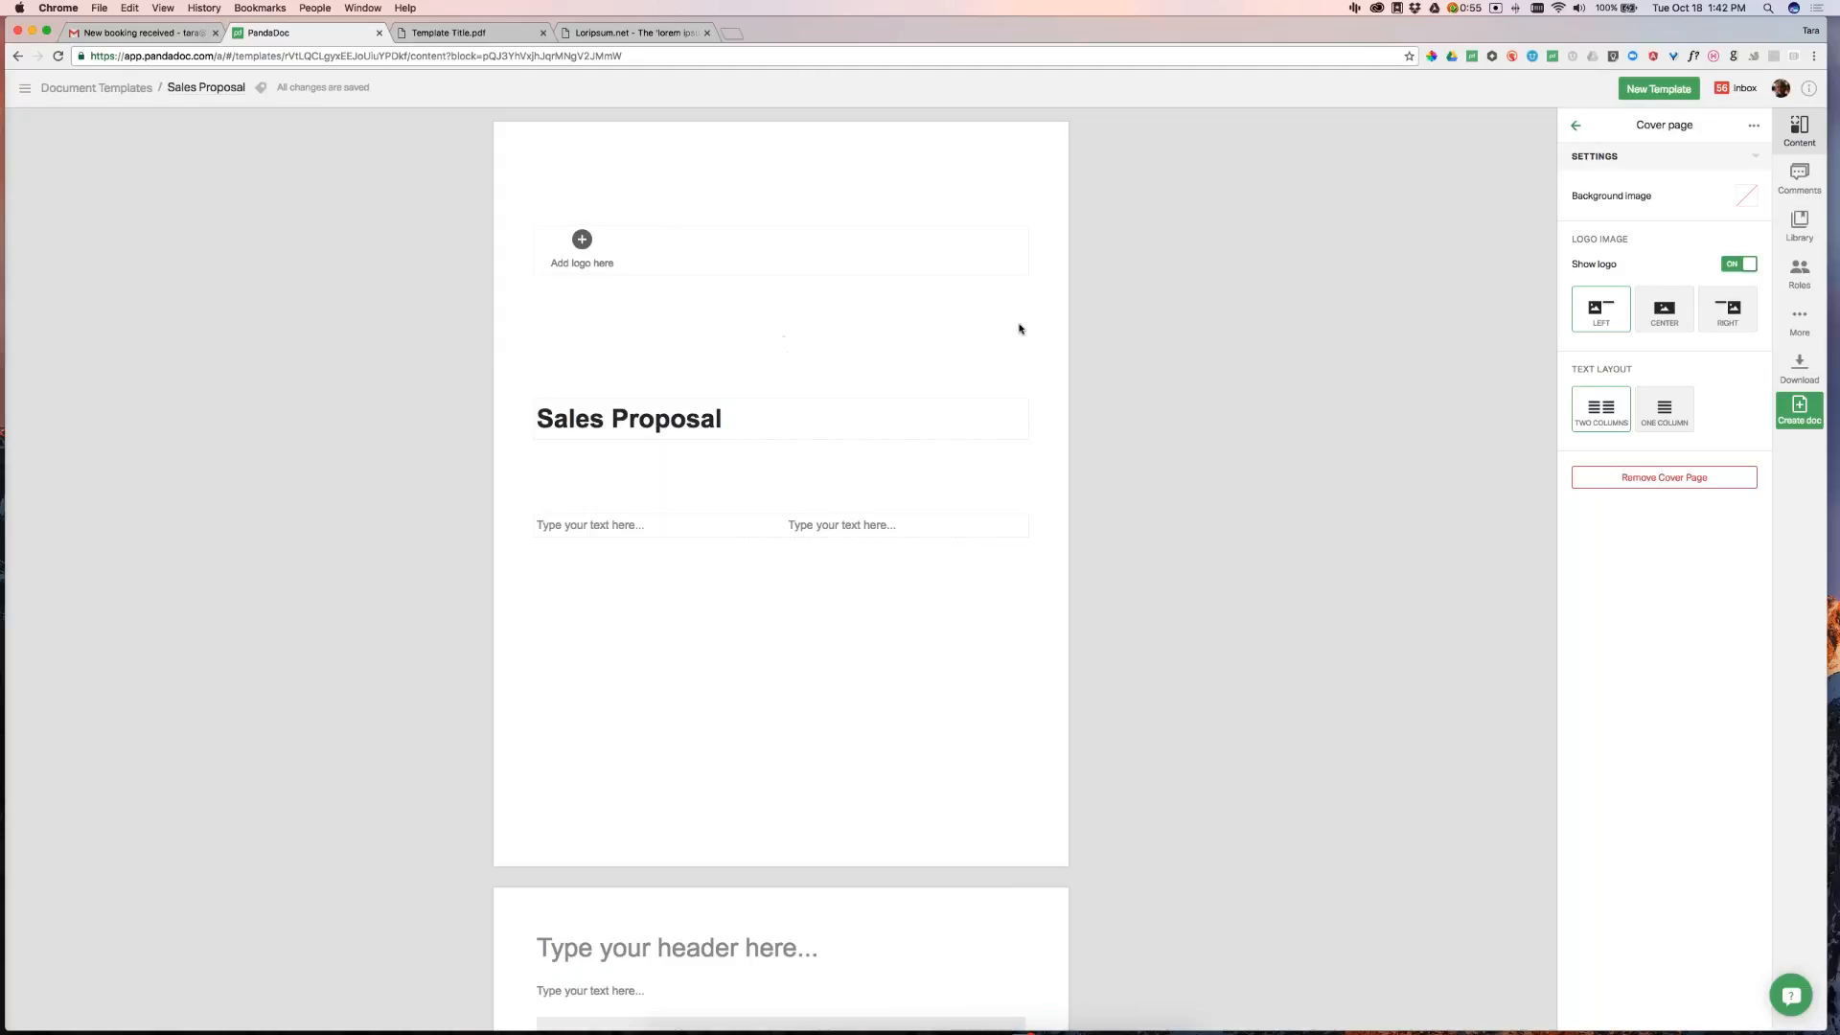
{"action": "left_click", "coordinate": [1806, 240]}
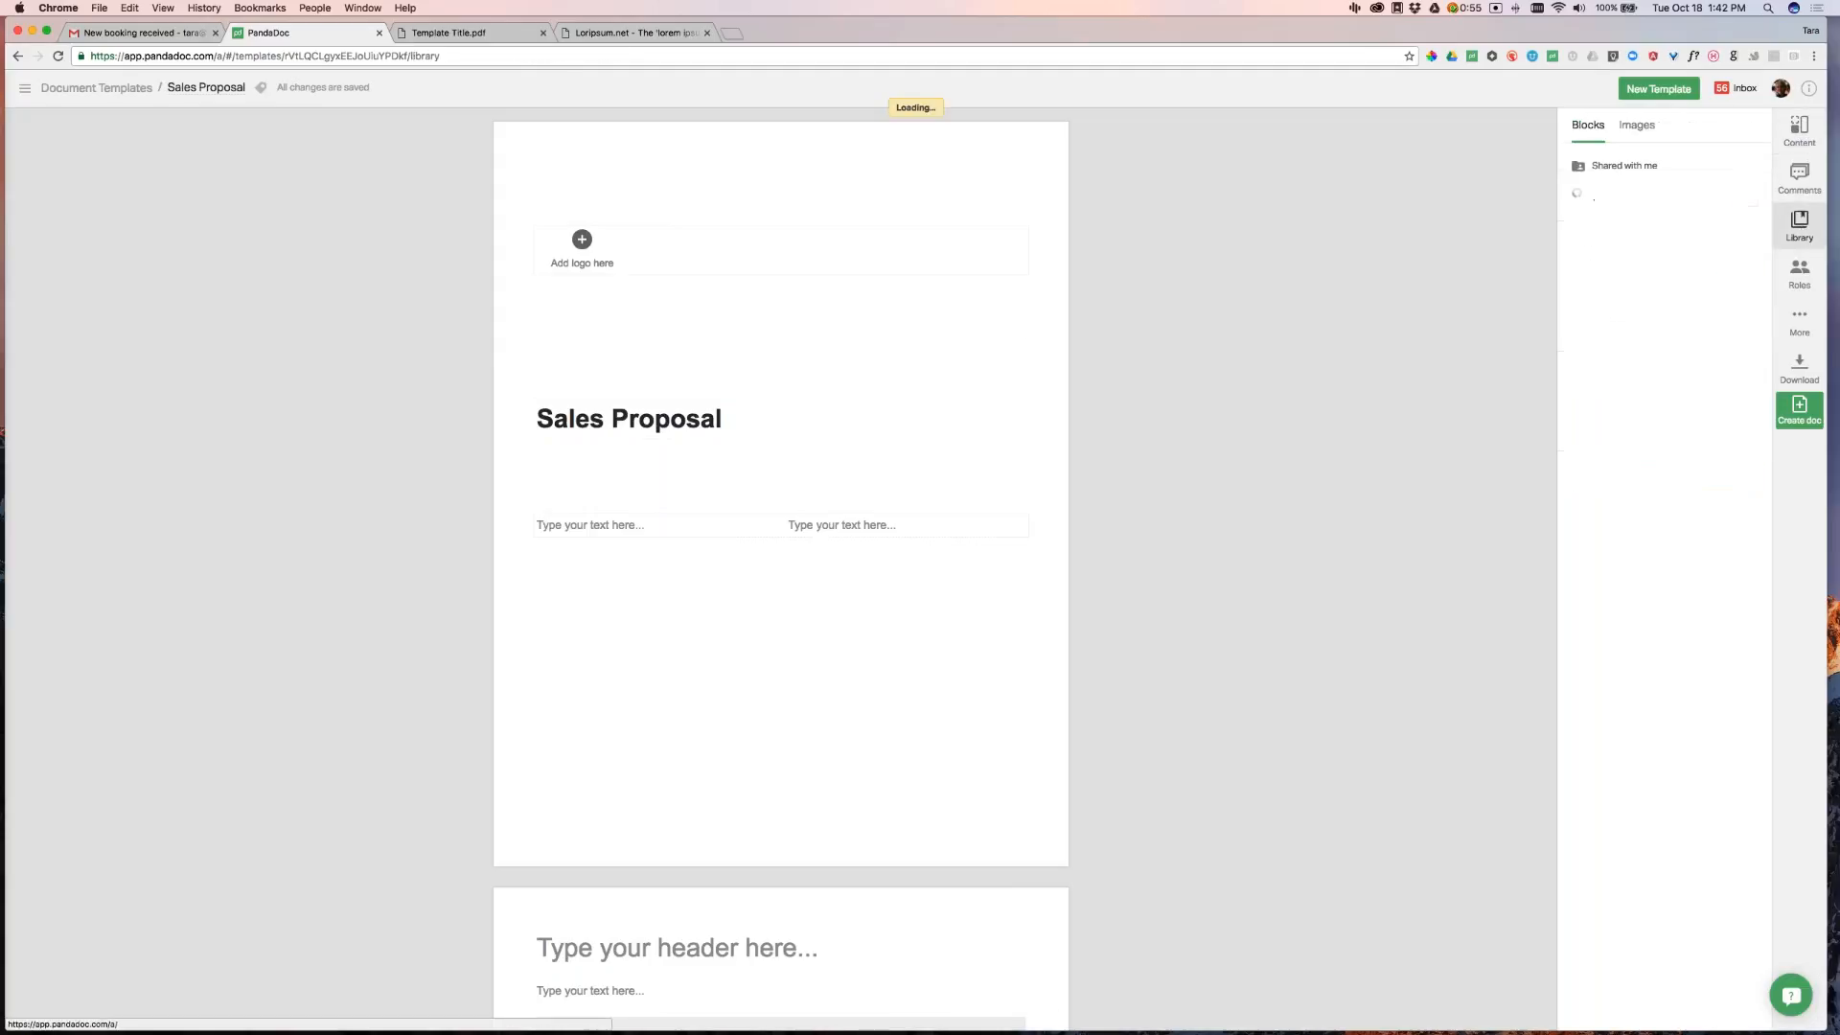
{"action": "left_click", "coordinate": [1639, 125]}
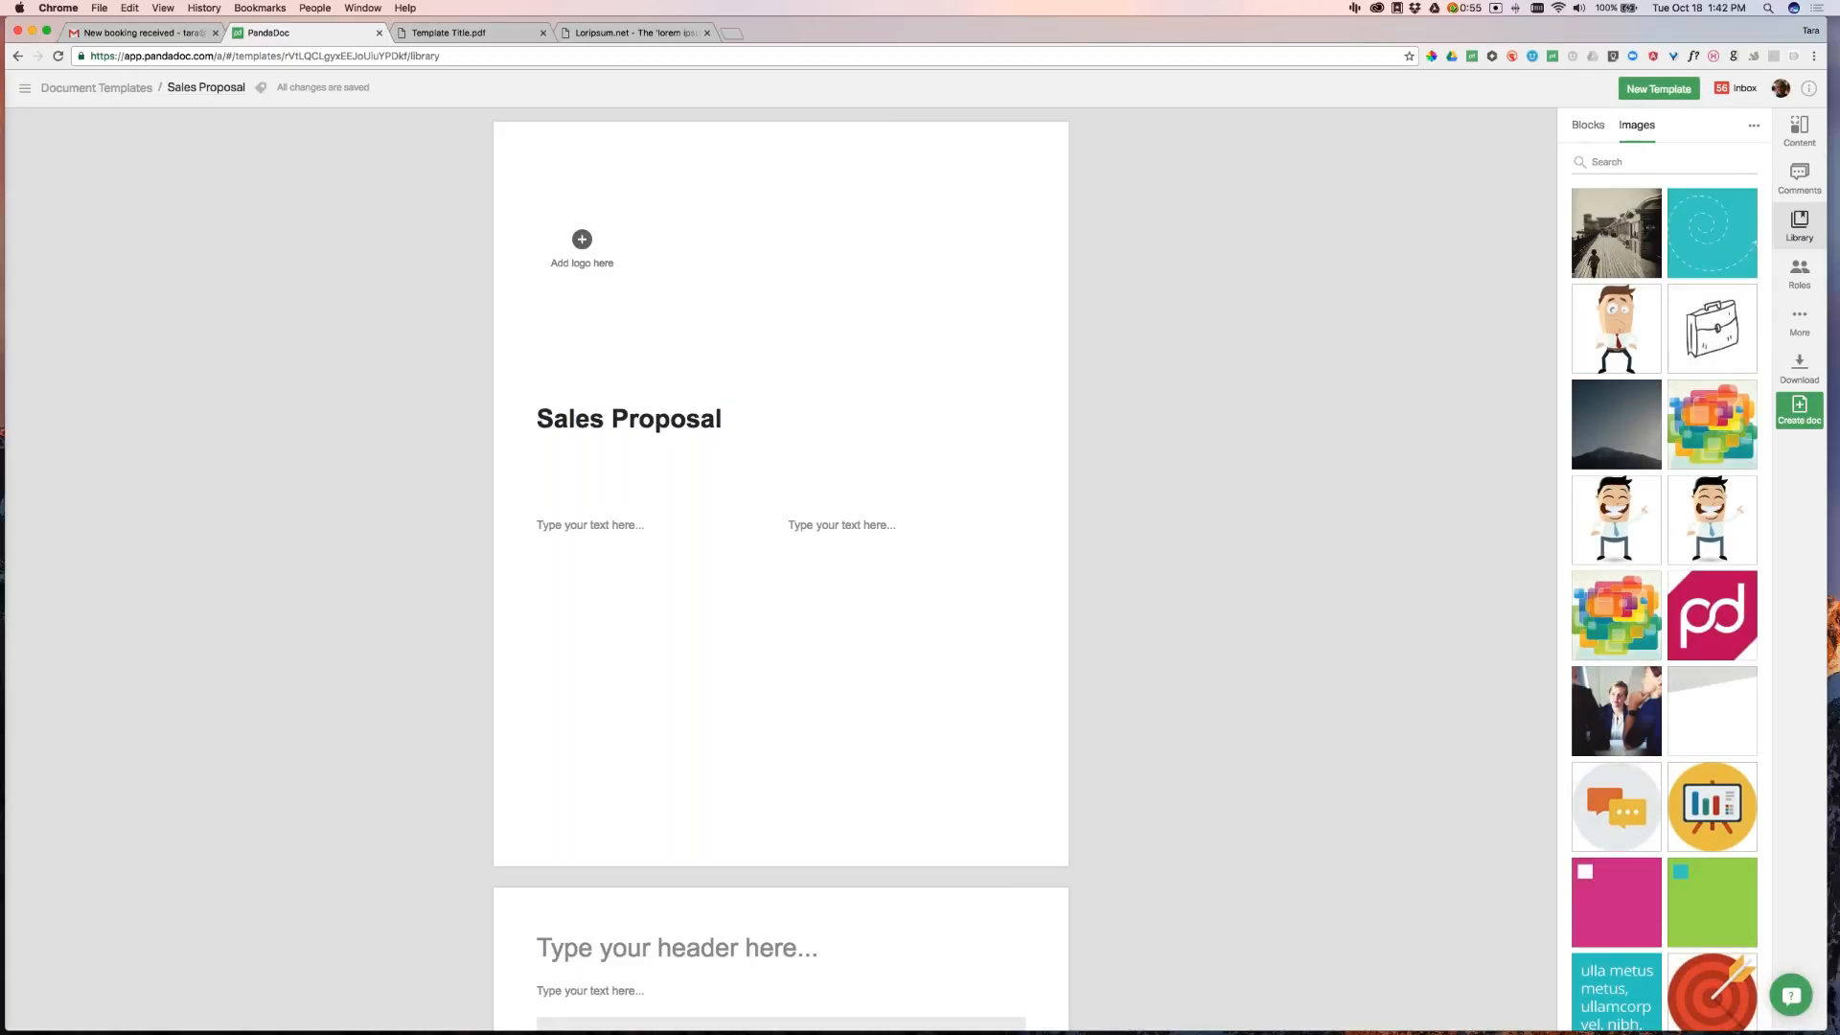
{"action": "left_click", "coordinate": [1588, 124]}
{"action": "left_click", "coordinate": [858, 336]}
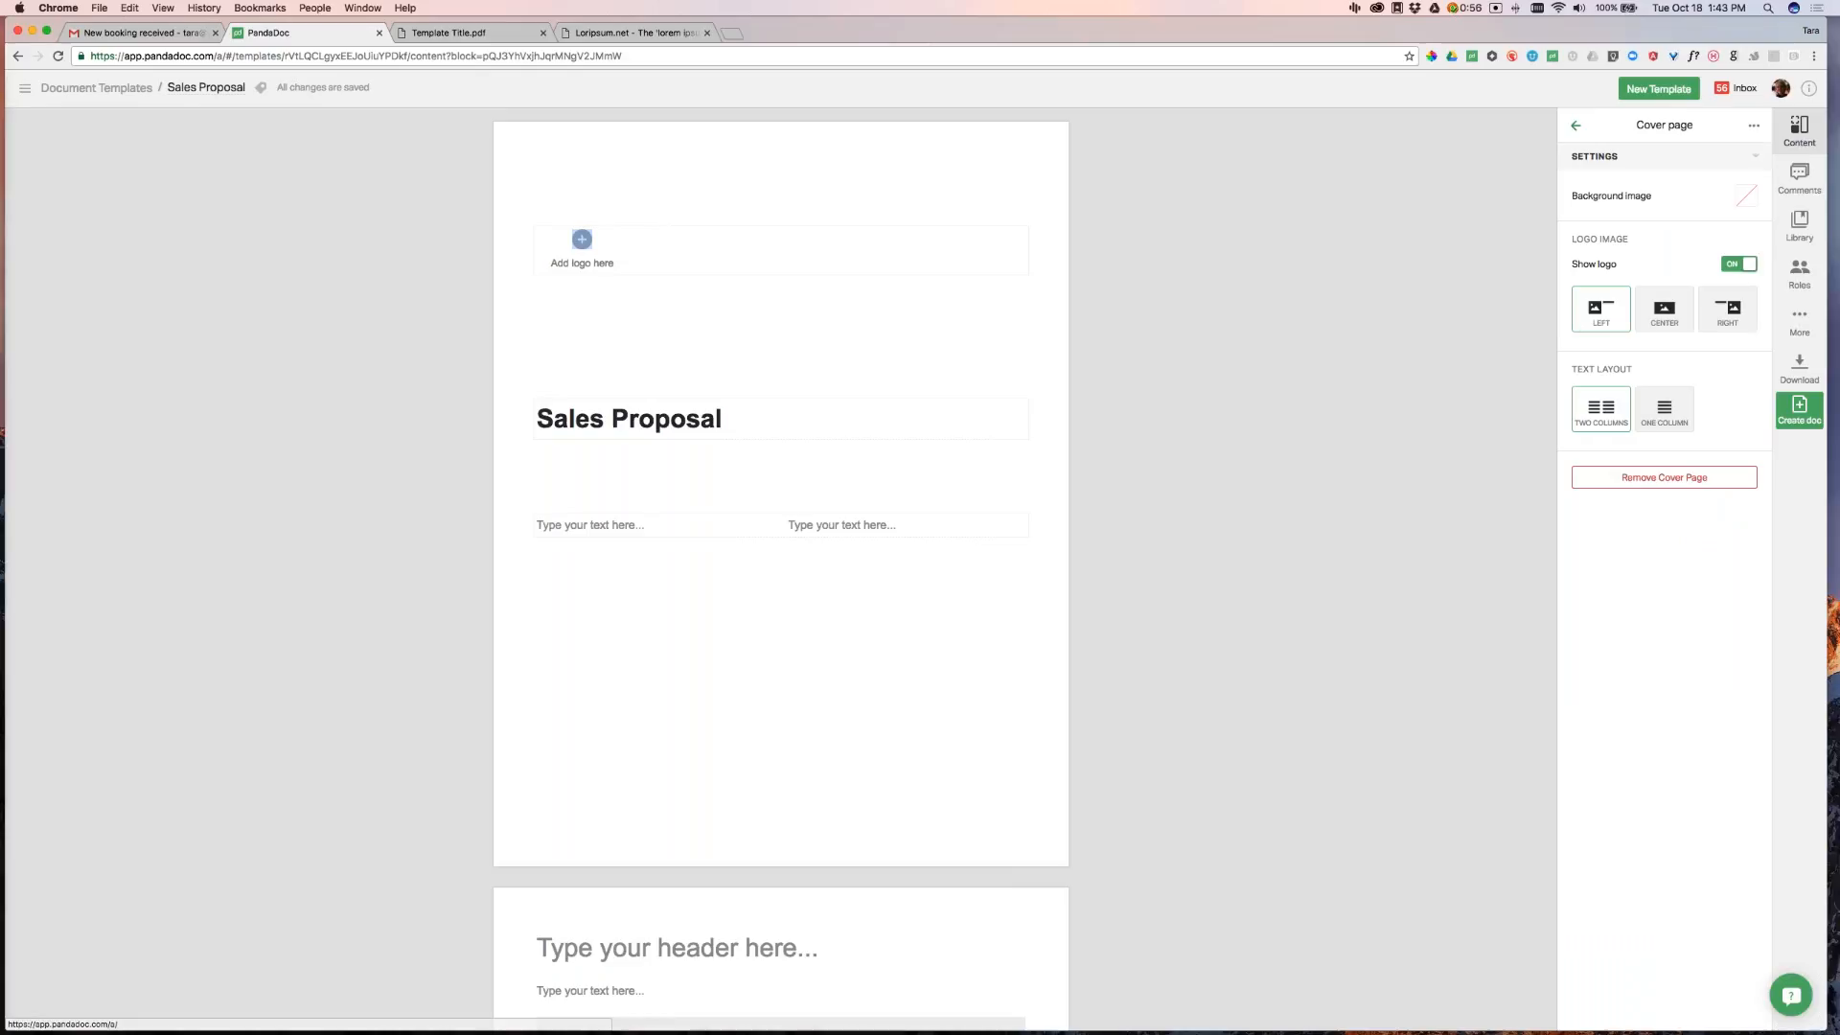
{"action": "left_click", "coordinate": [677, 948]}
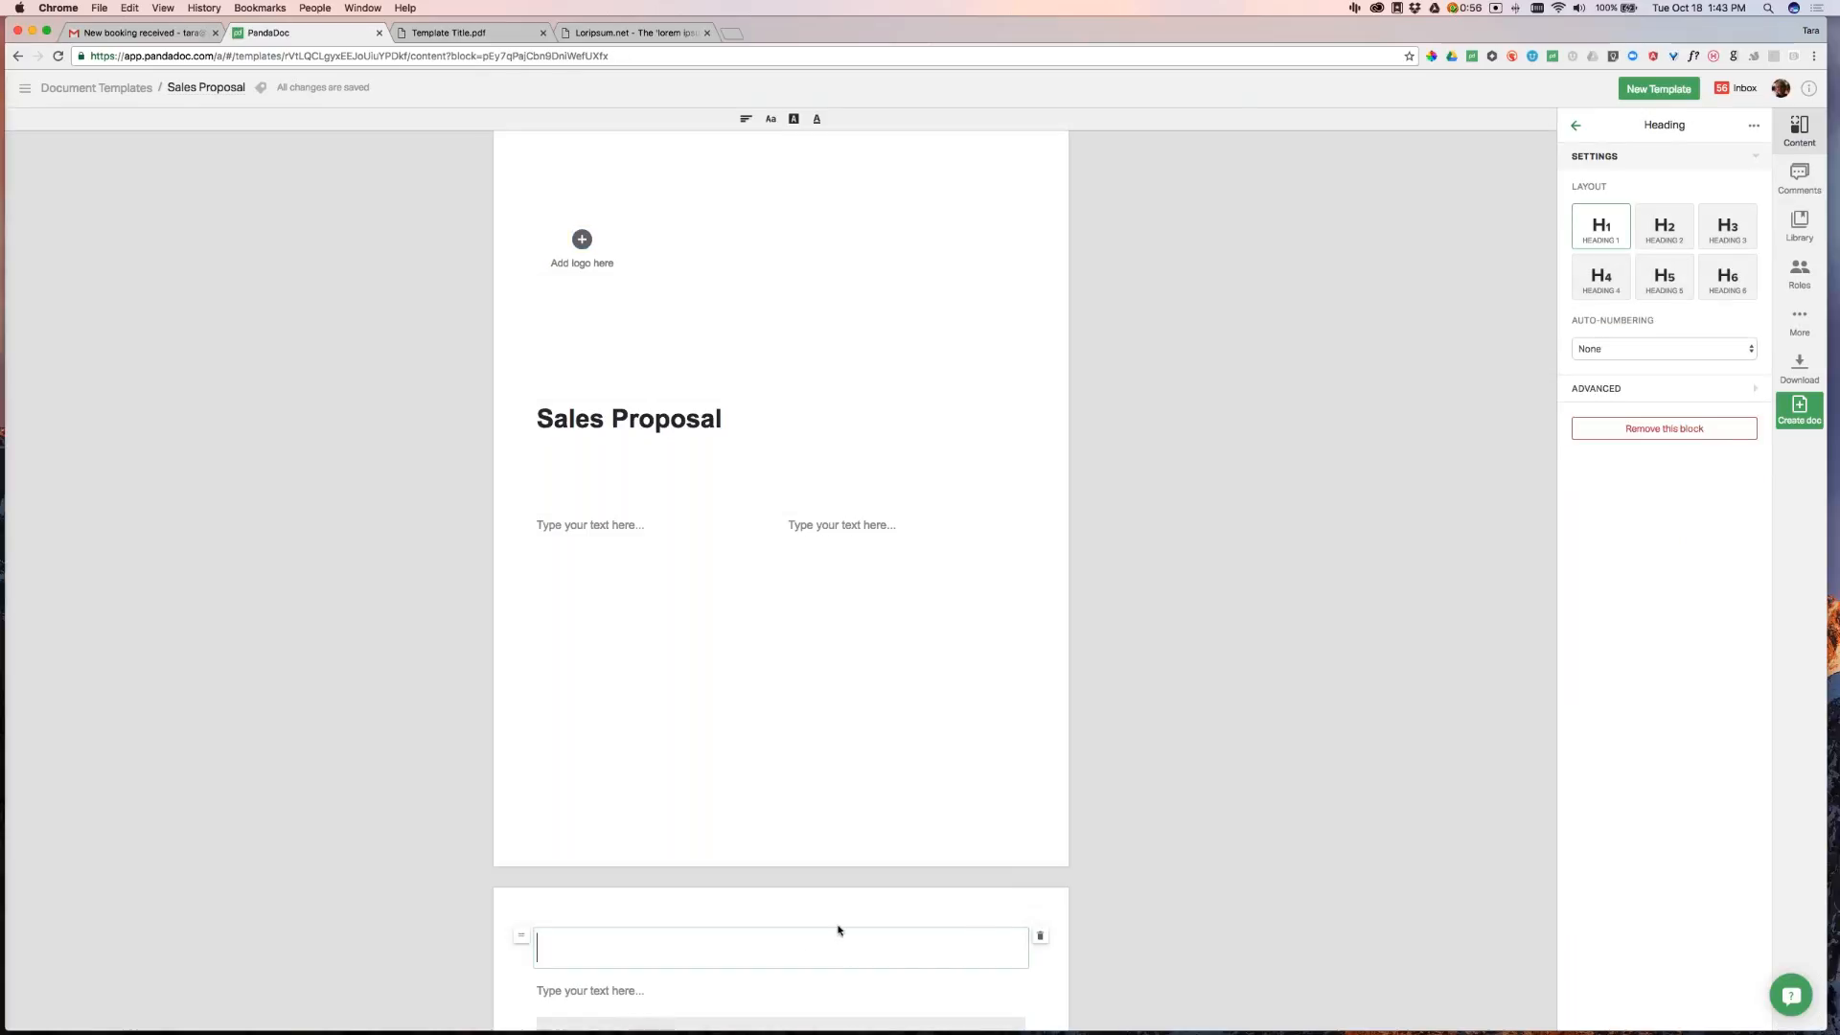
{"action": "scroll", "coordinate": [891, 904], "scroll_direction": "down", "scroll_amount": 3}
{"action": "left_click", "coordinate": [901, 779]}
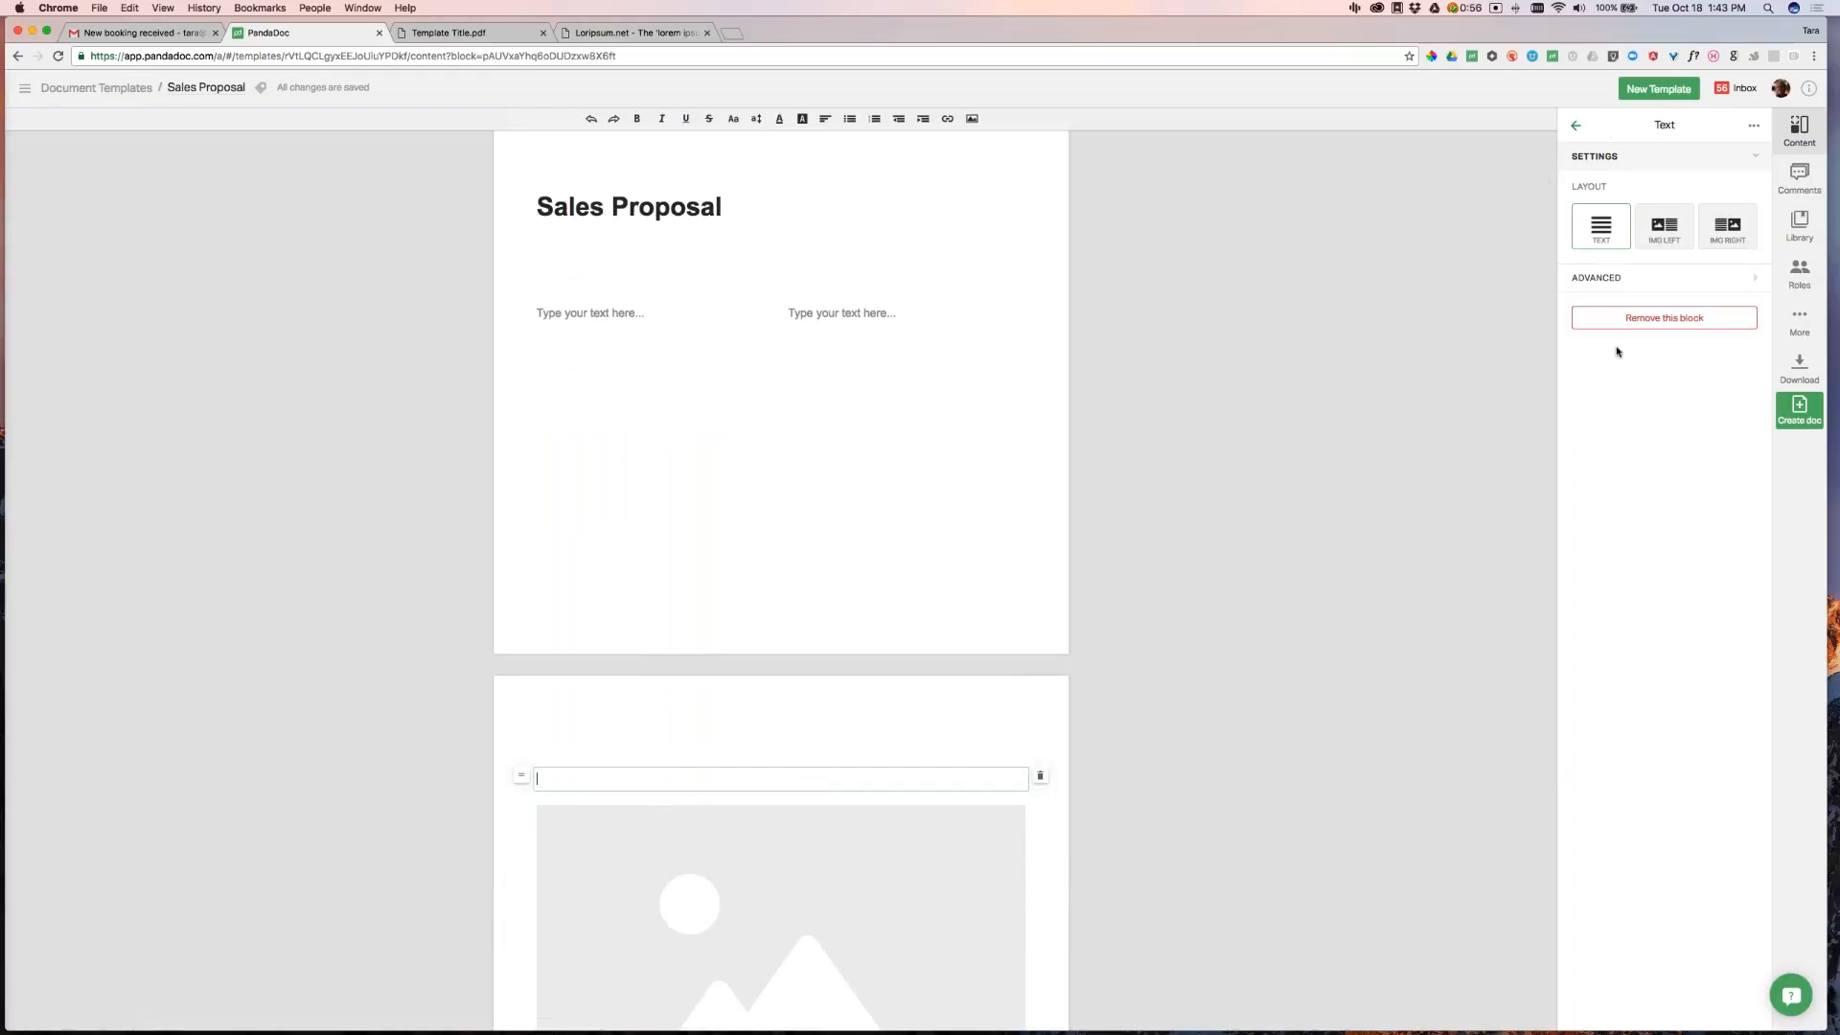
Upload test-cover-page.png and use it as the cover page background image
{"action": "left_click", "coordinate": [975, 379]}
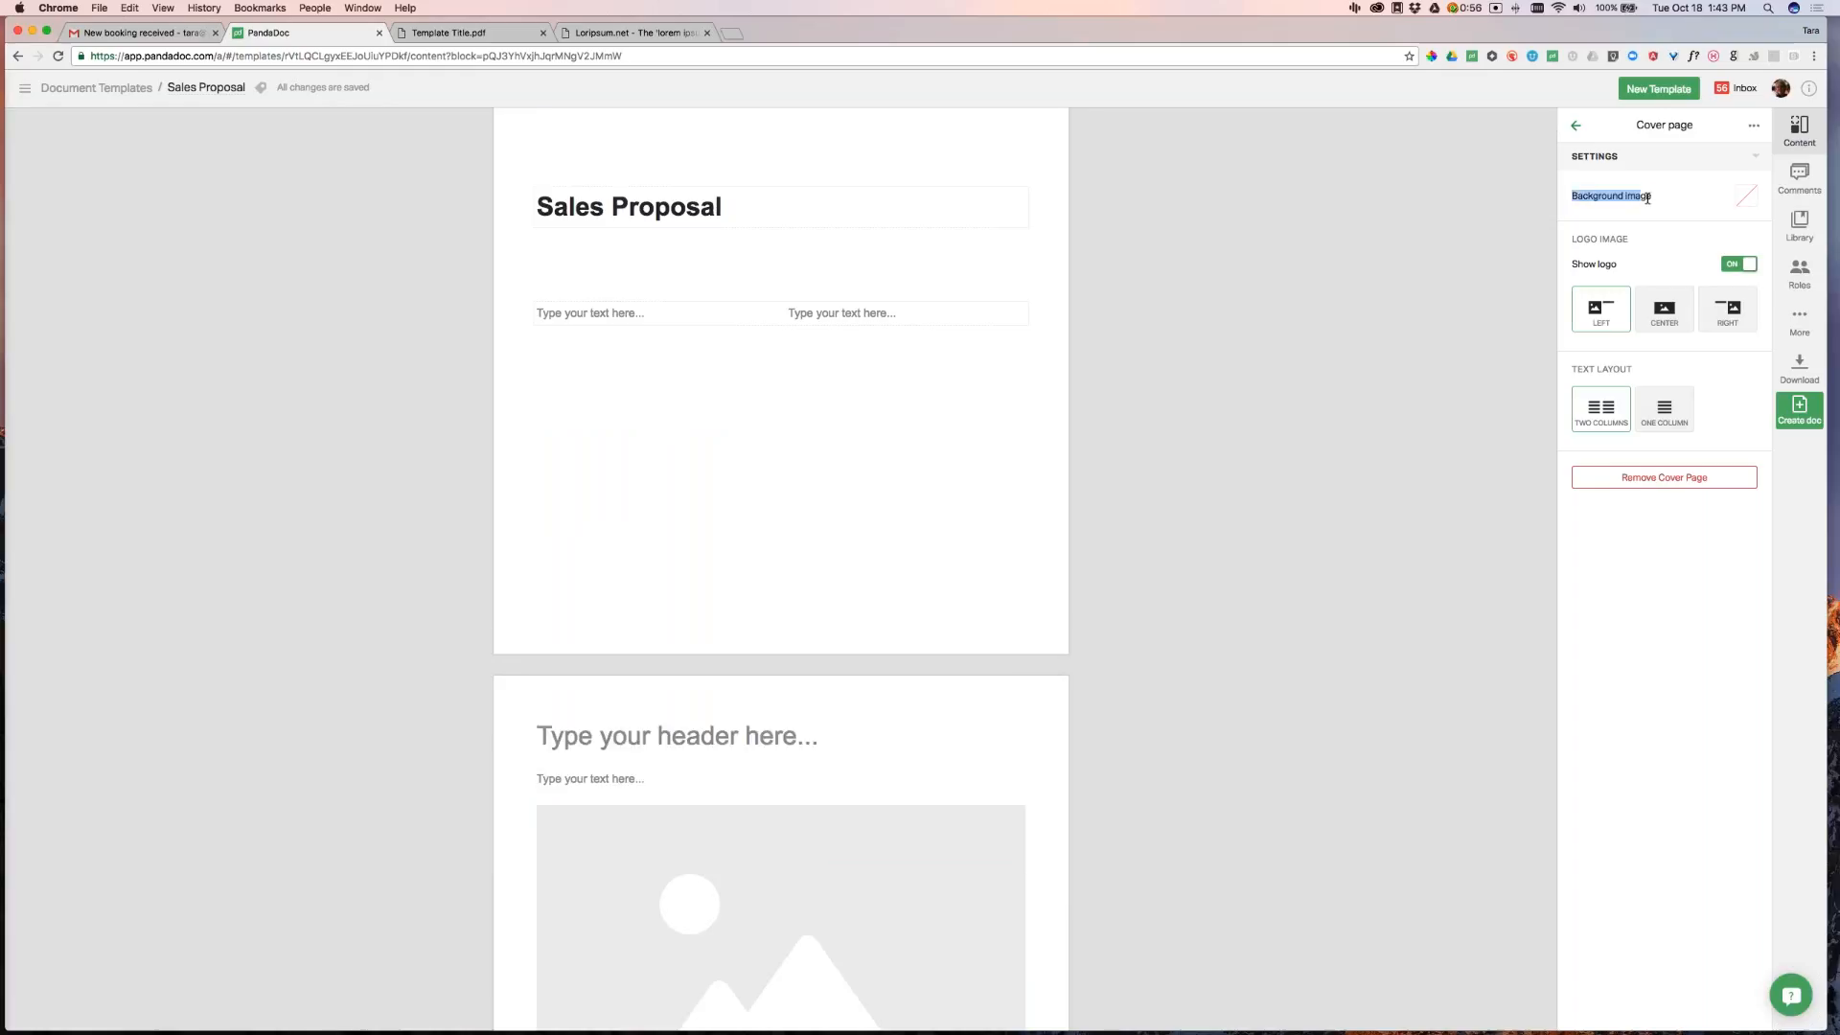
{"action": "left_click", "coordinate": [1749, 196]}
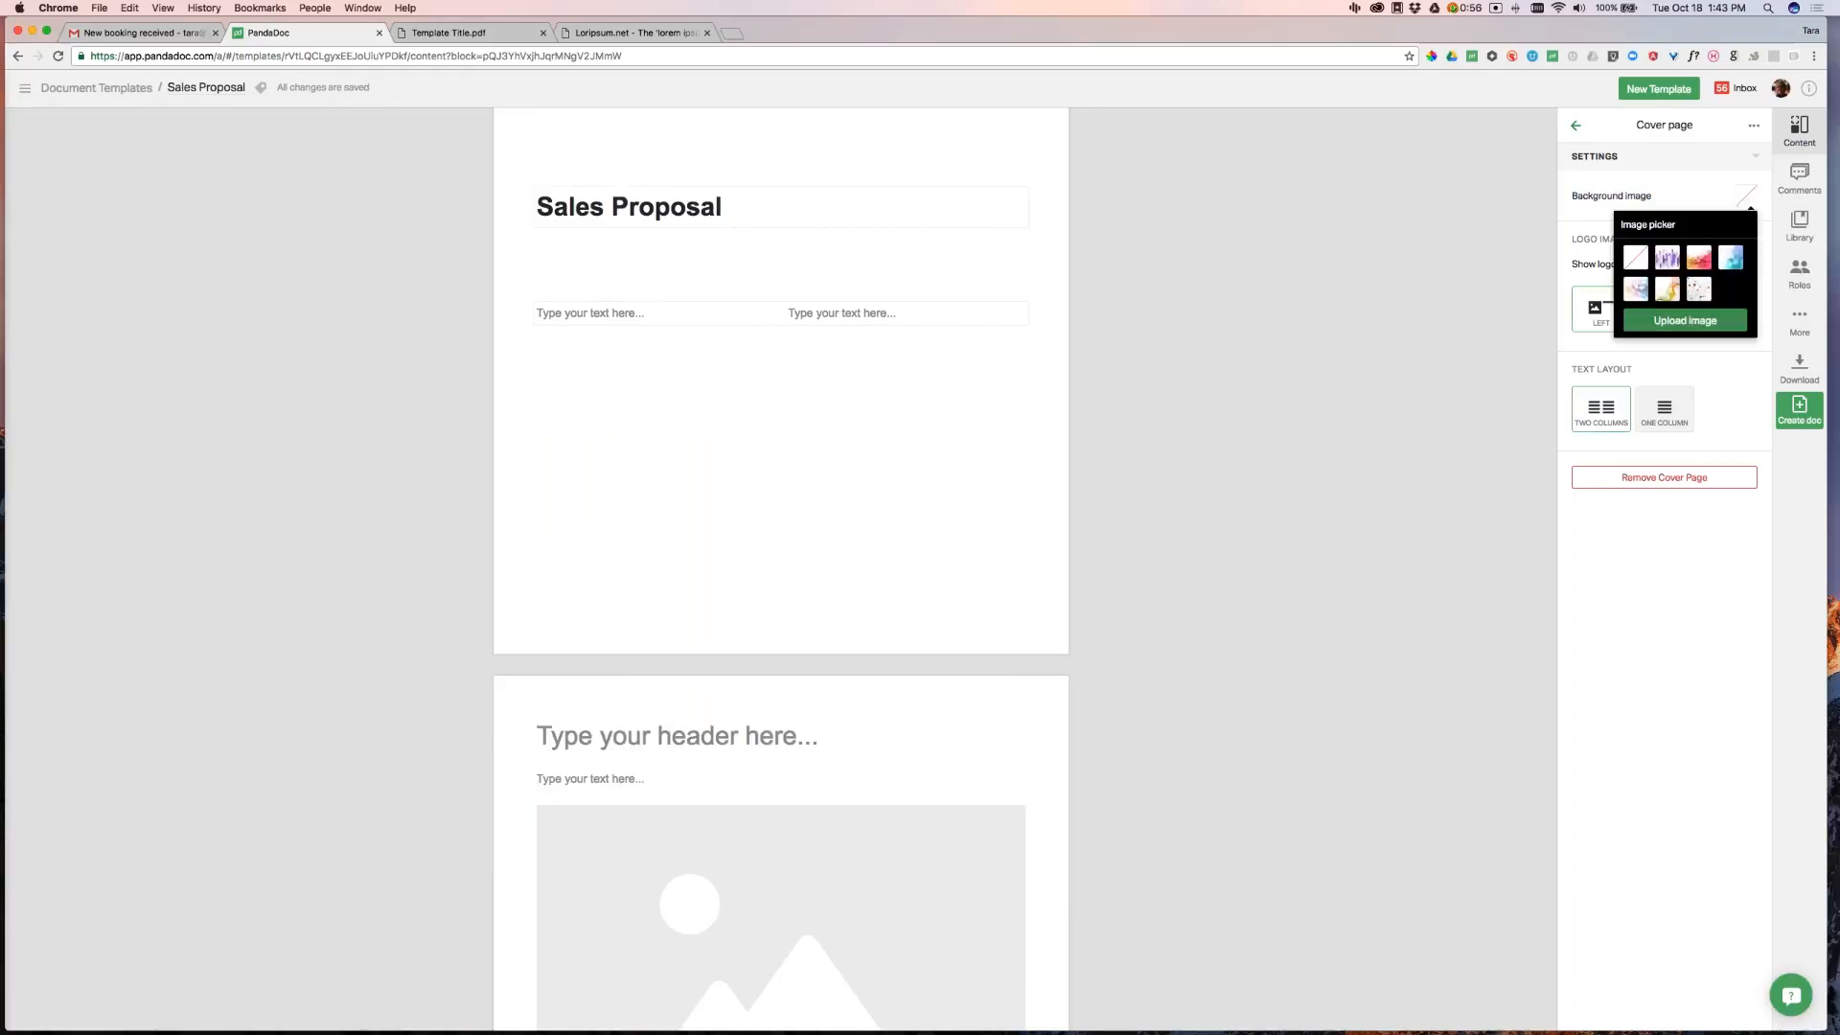
{"action": "left_click", "coordinate": [1697, 323]}
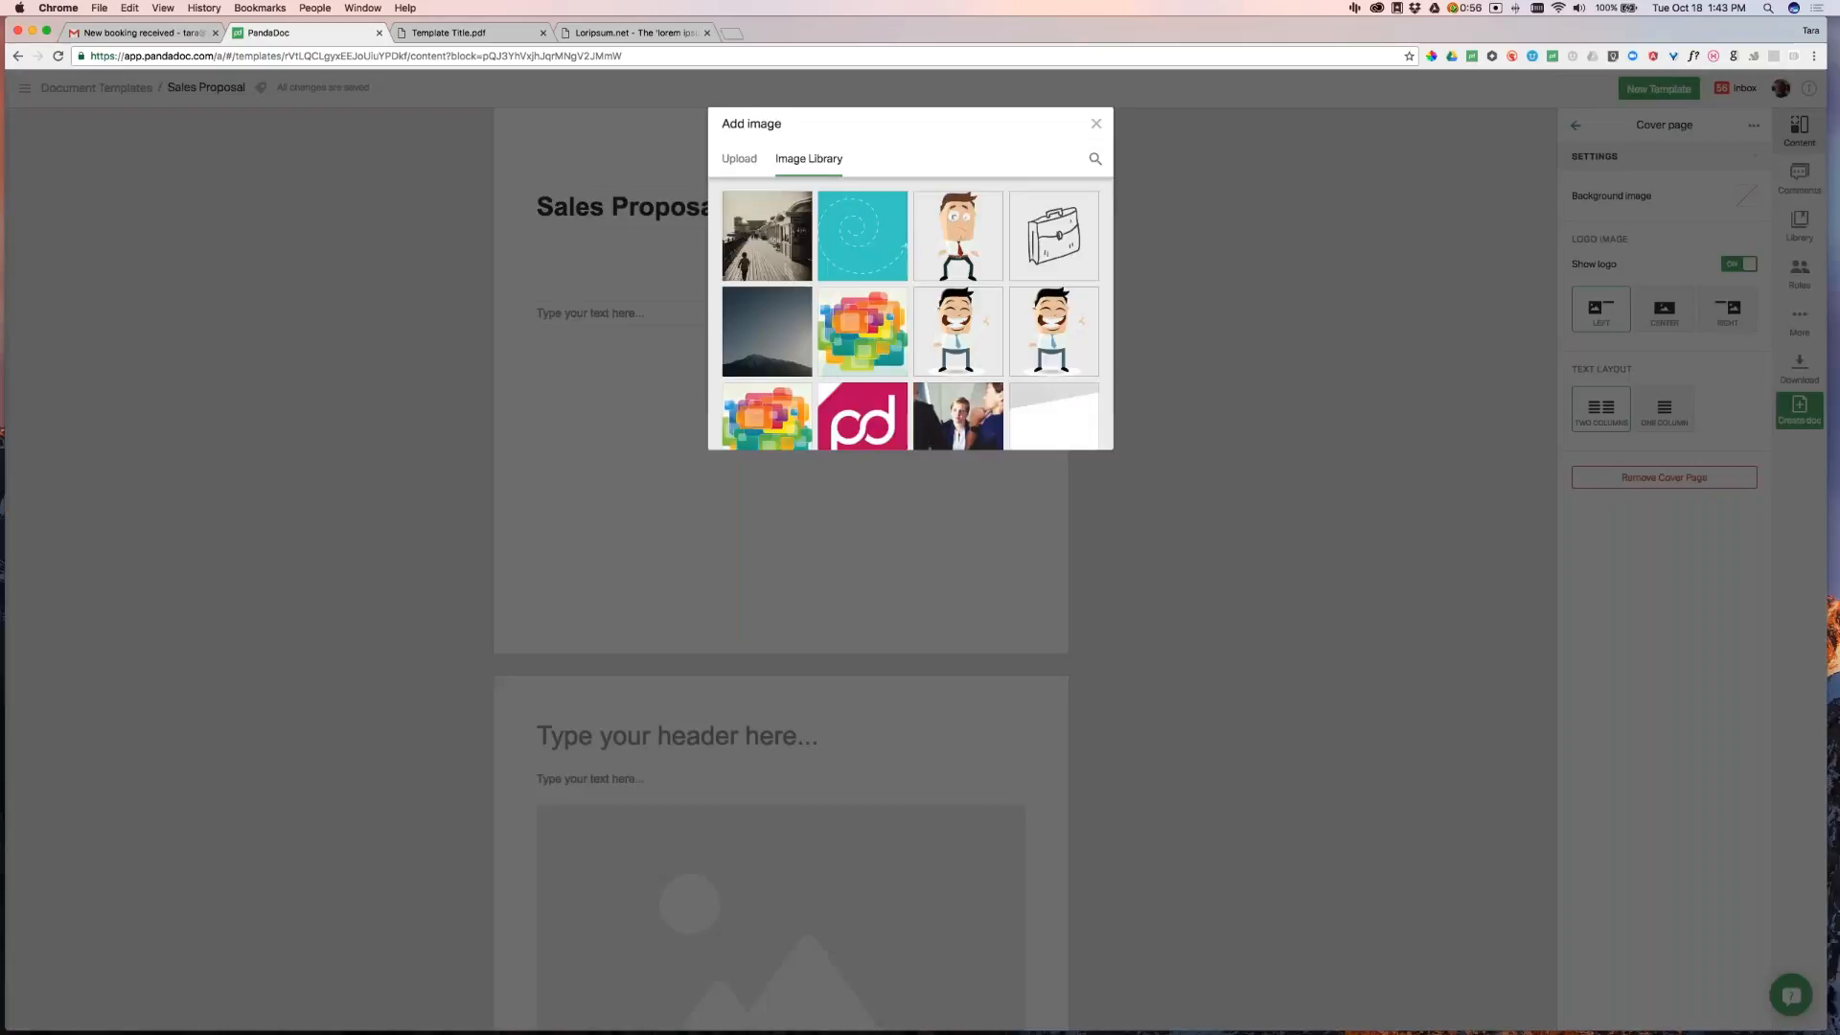
{"action": "left_click", "coordinate": [740, 165]}
{"action": "left_click", "coordinate": [910, 309]}
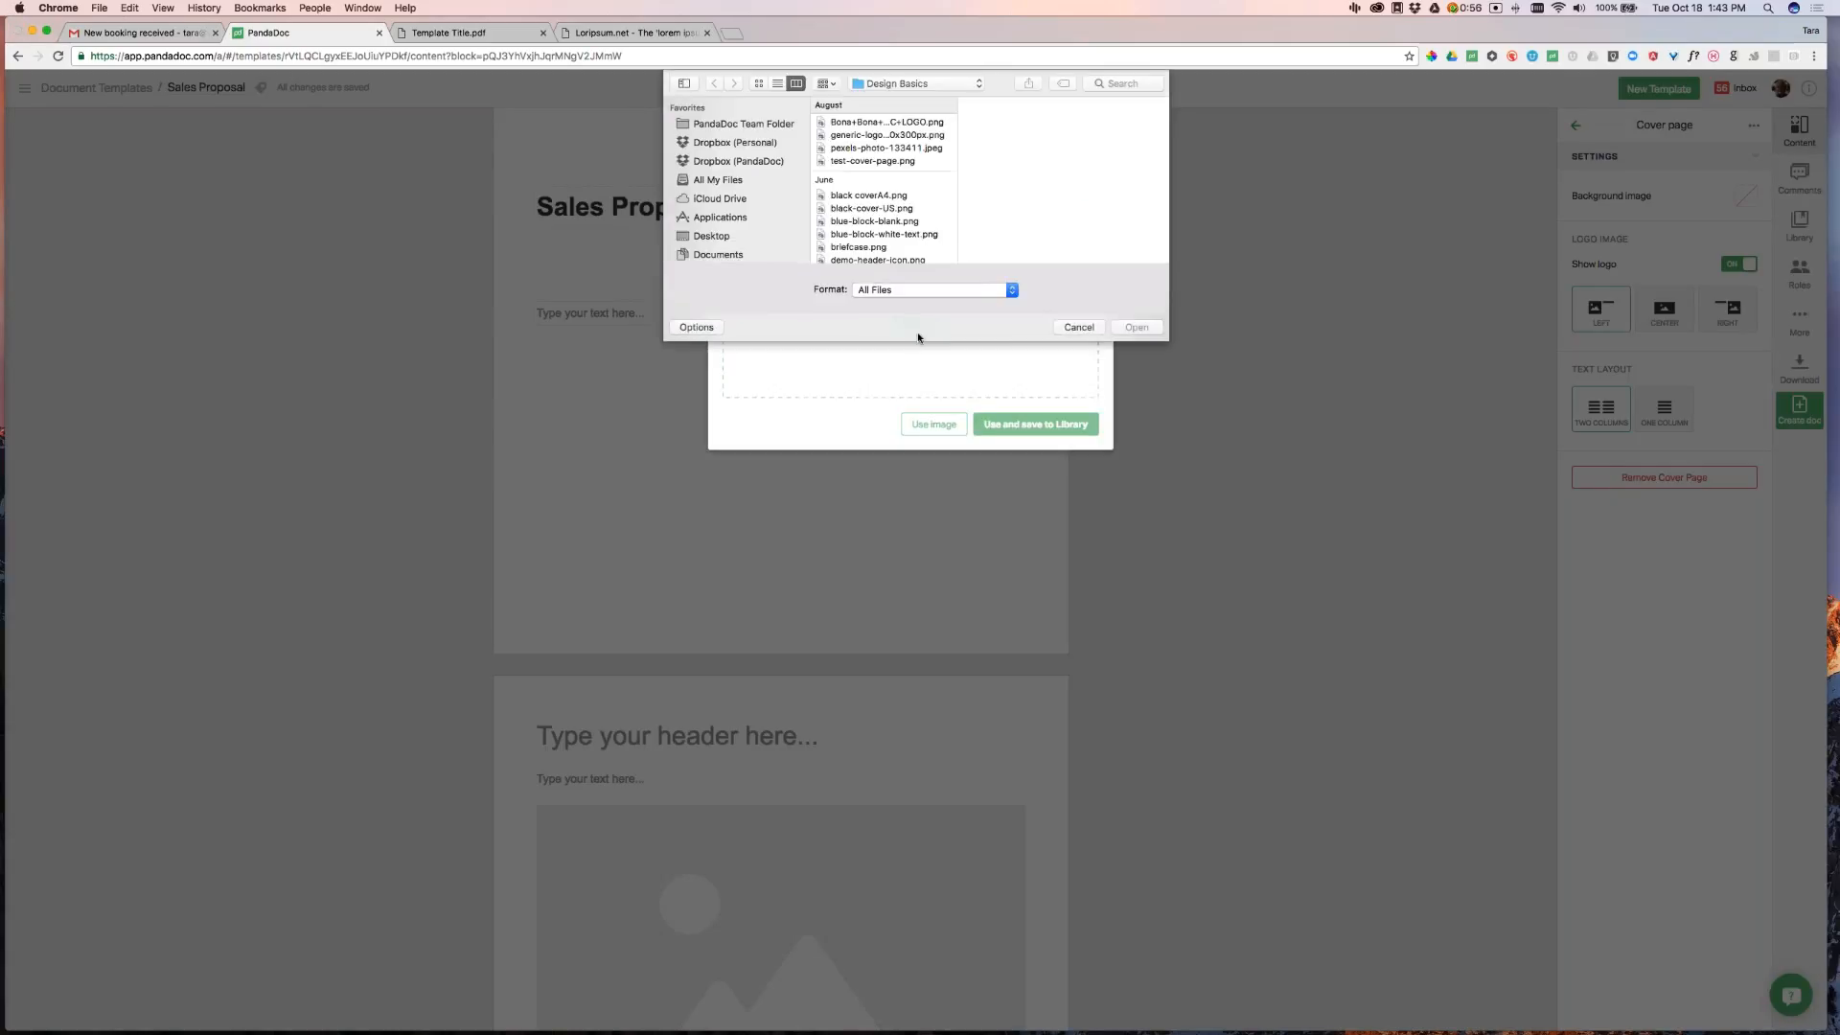
{"action": "scroll", "coordinate": [877, 216], "scroll_direction": "down", "scroll_amount": 3}
{"action": "scroll", "coordinate": [896, 182], "scroll_direction": "up", "scroll_amount": 3}
{"action": "left_click", "coordinate": [906, 162]}
{"action": "left_click", "coordinate": [1136, 327]}
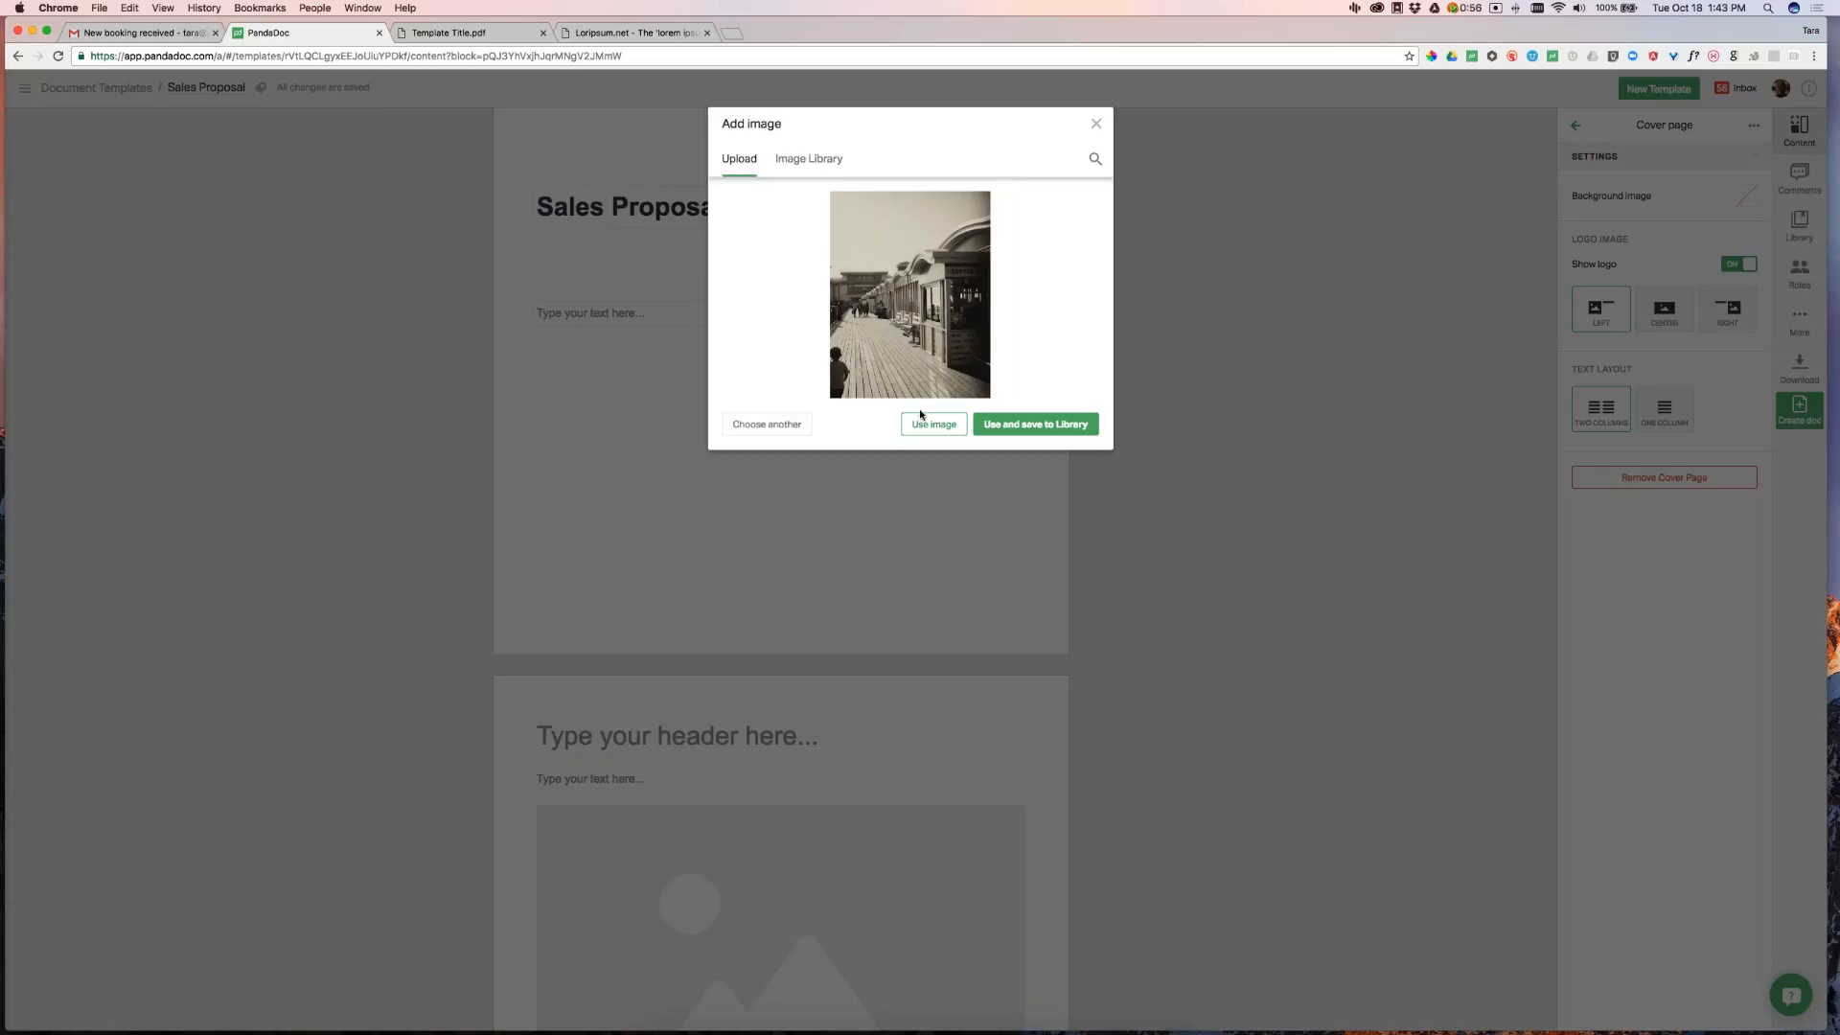
{"action": "left_click", "coordinate": [922, 423]}
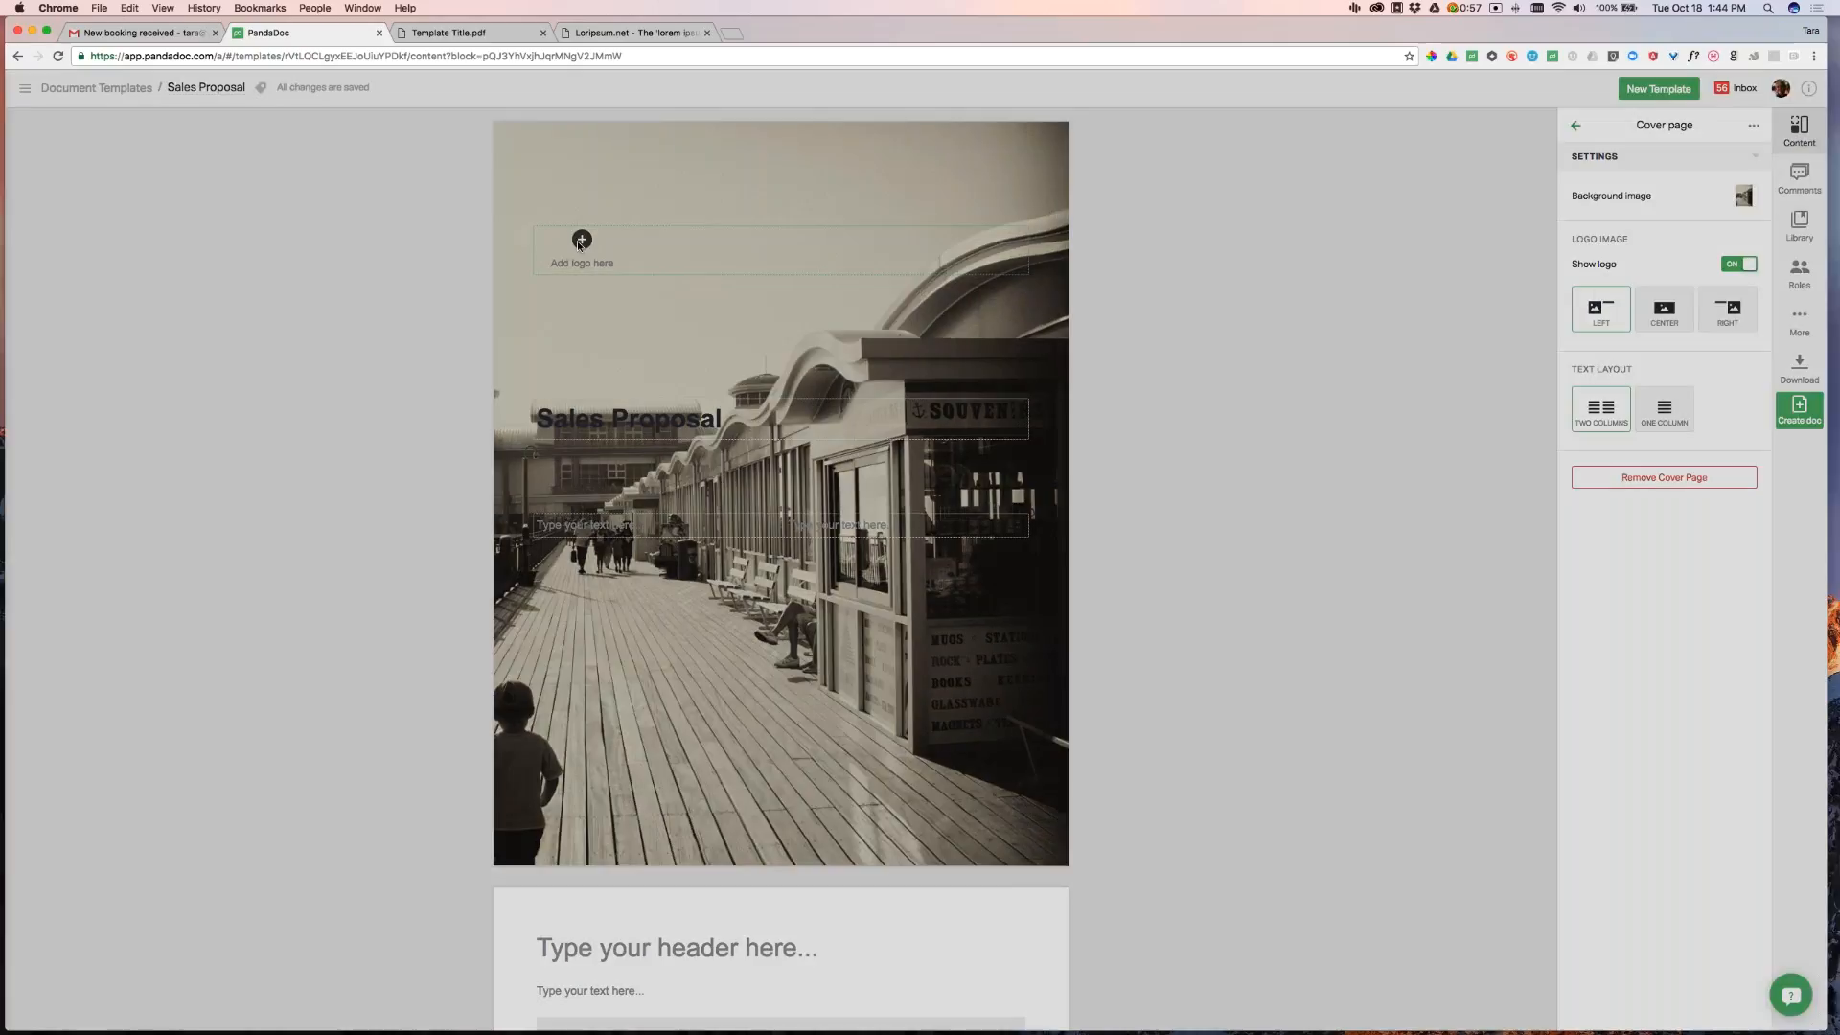
Add the BONA BONA logo from the Image Library to the cover page
{"action": "left_click", "coordinate": [582, 240]}
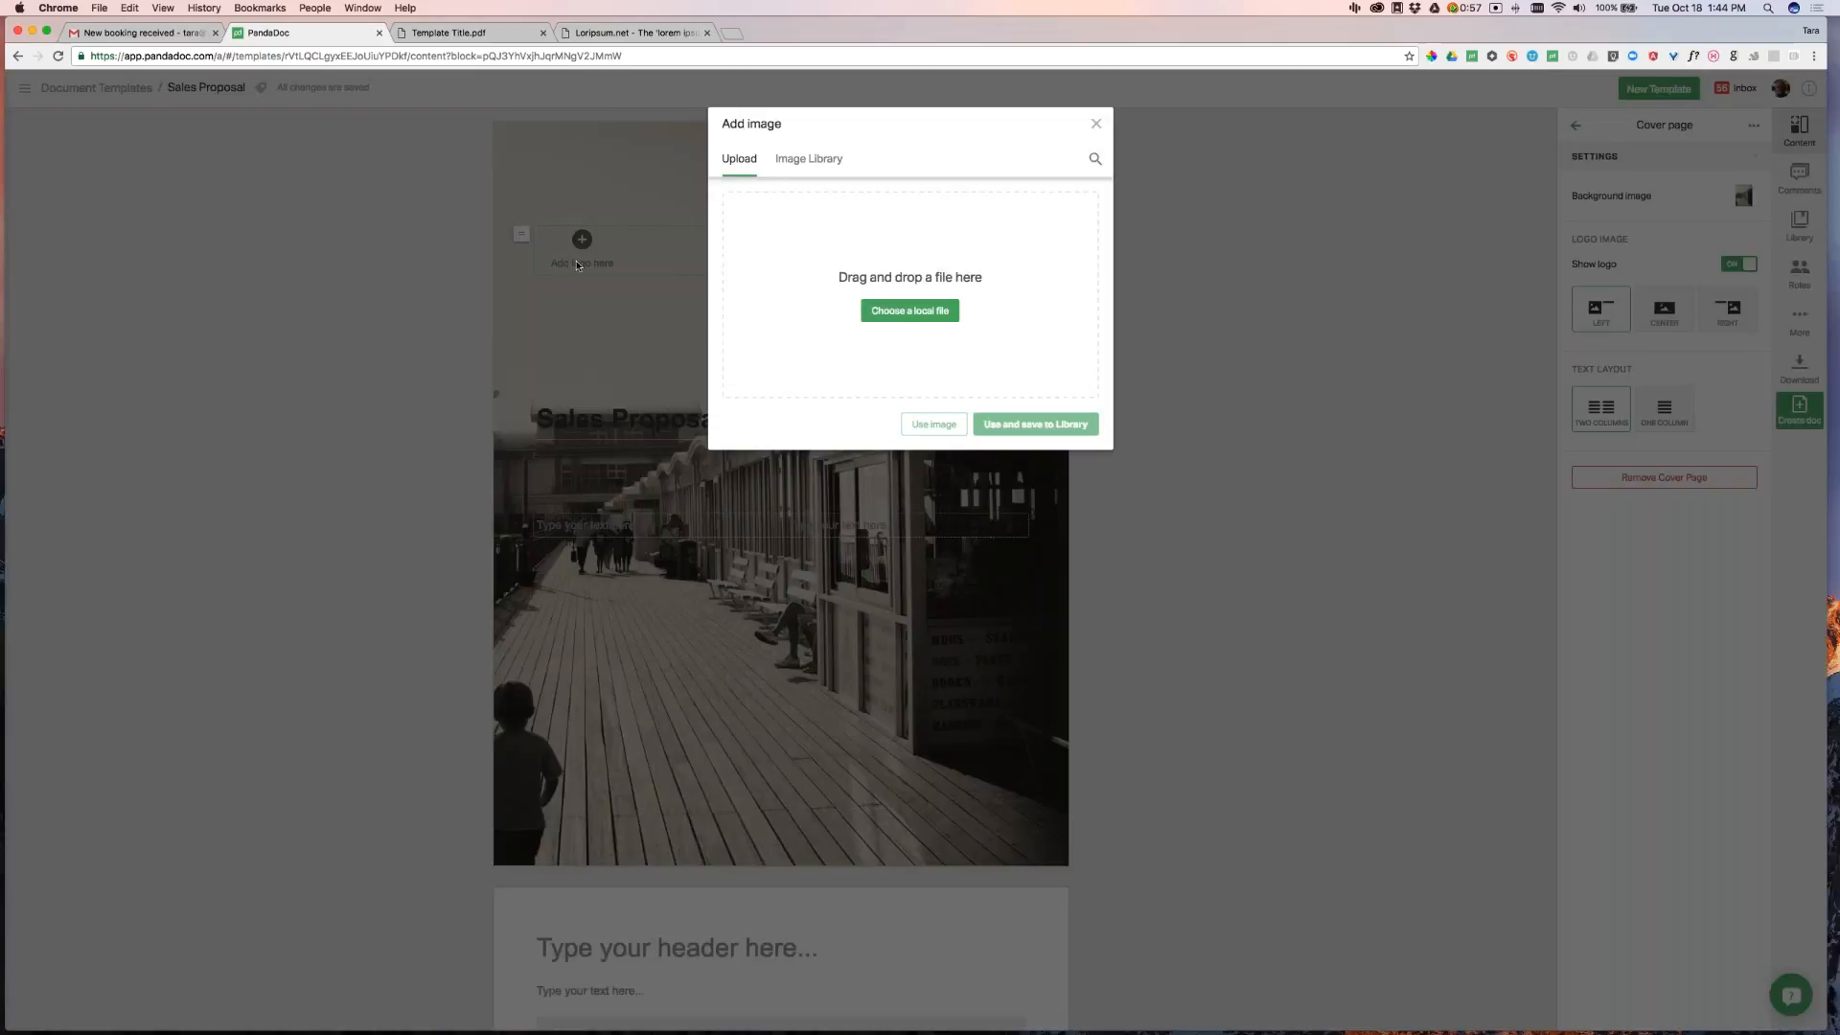
{"action": "left_click", "coordinate": [826, 160]}
{"action": "scroll", "coordinate": [1002, 354], "scroll_direction": "down", "scroll_amount": 4}
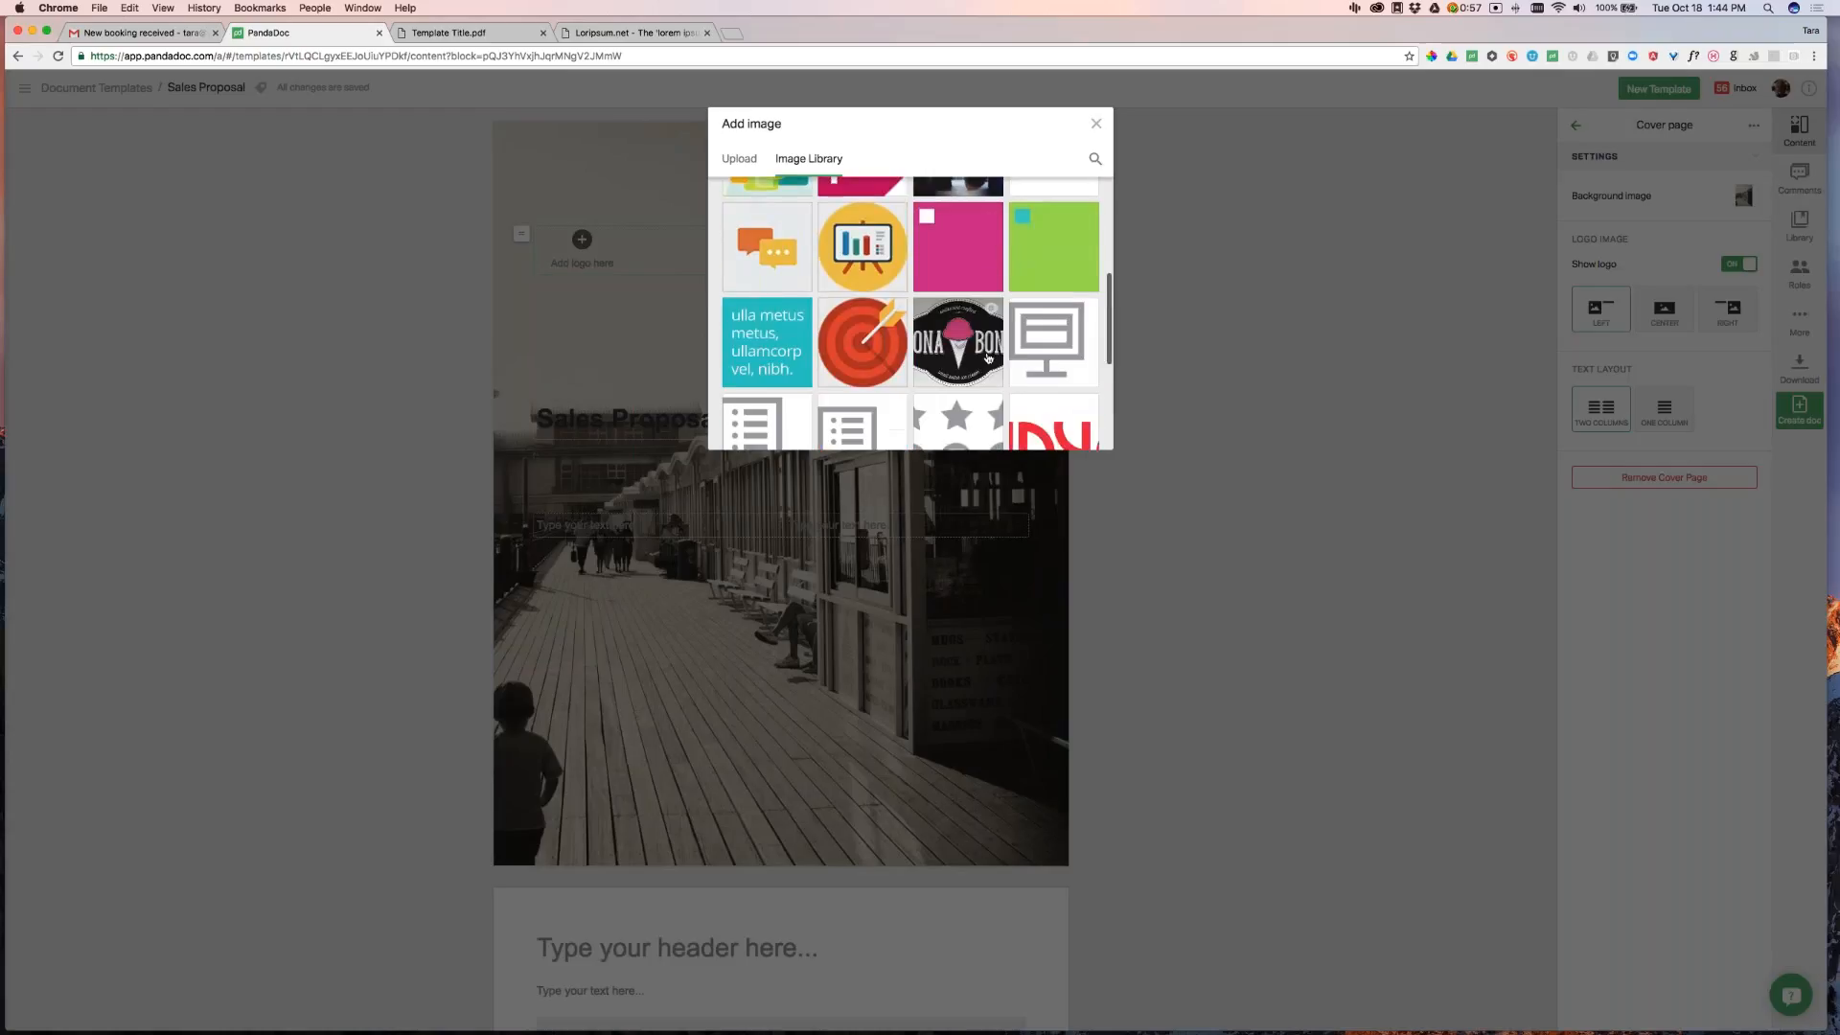
{"action": "left_click", "coordinate": [959, 307]}
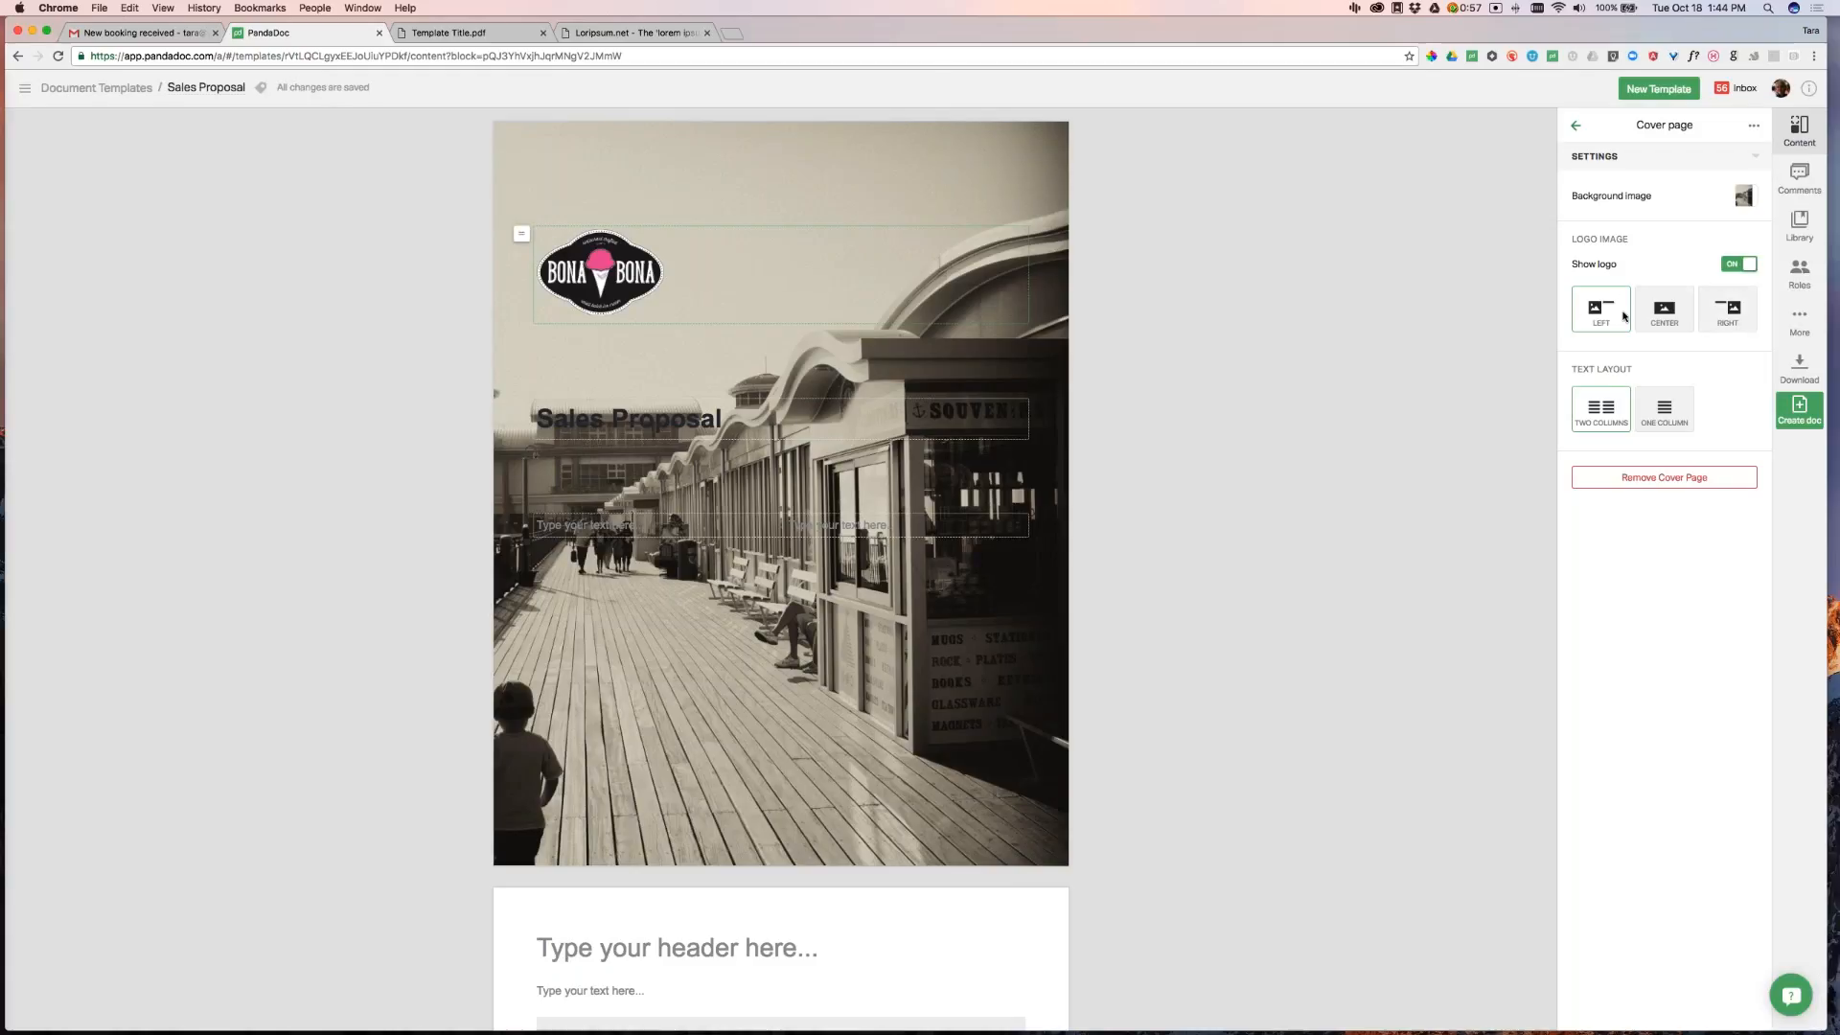
Centre the logo, keep it shown, and move the Sales Proposal heading higher
{"action": "left_click", "coordinate": [1664, 308]}
{"action": "left_click", "coordinate": [1735, 314]}
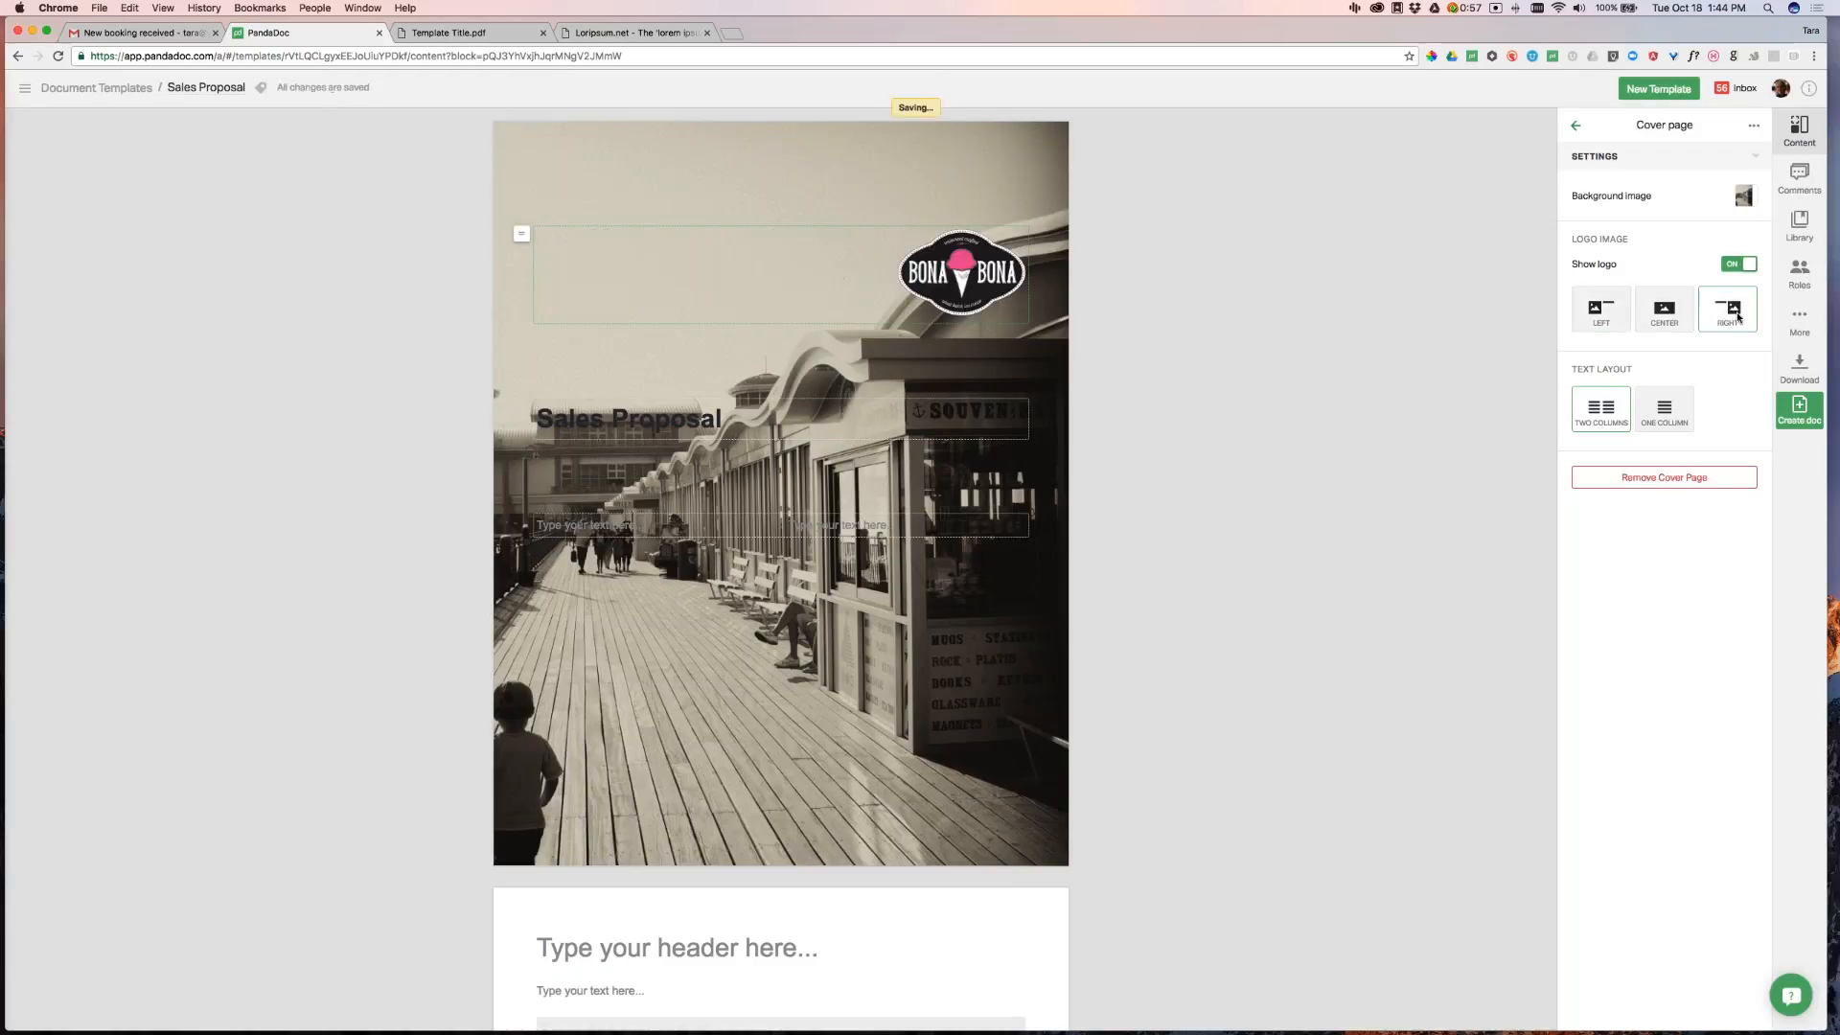
{"action": "left_click", "coordinate": [1673, 314]}
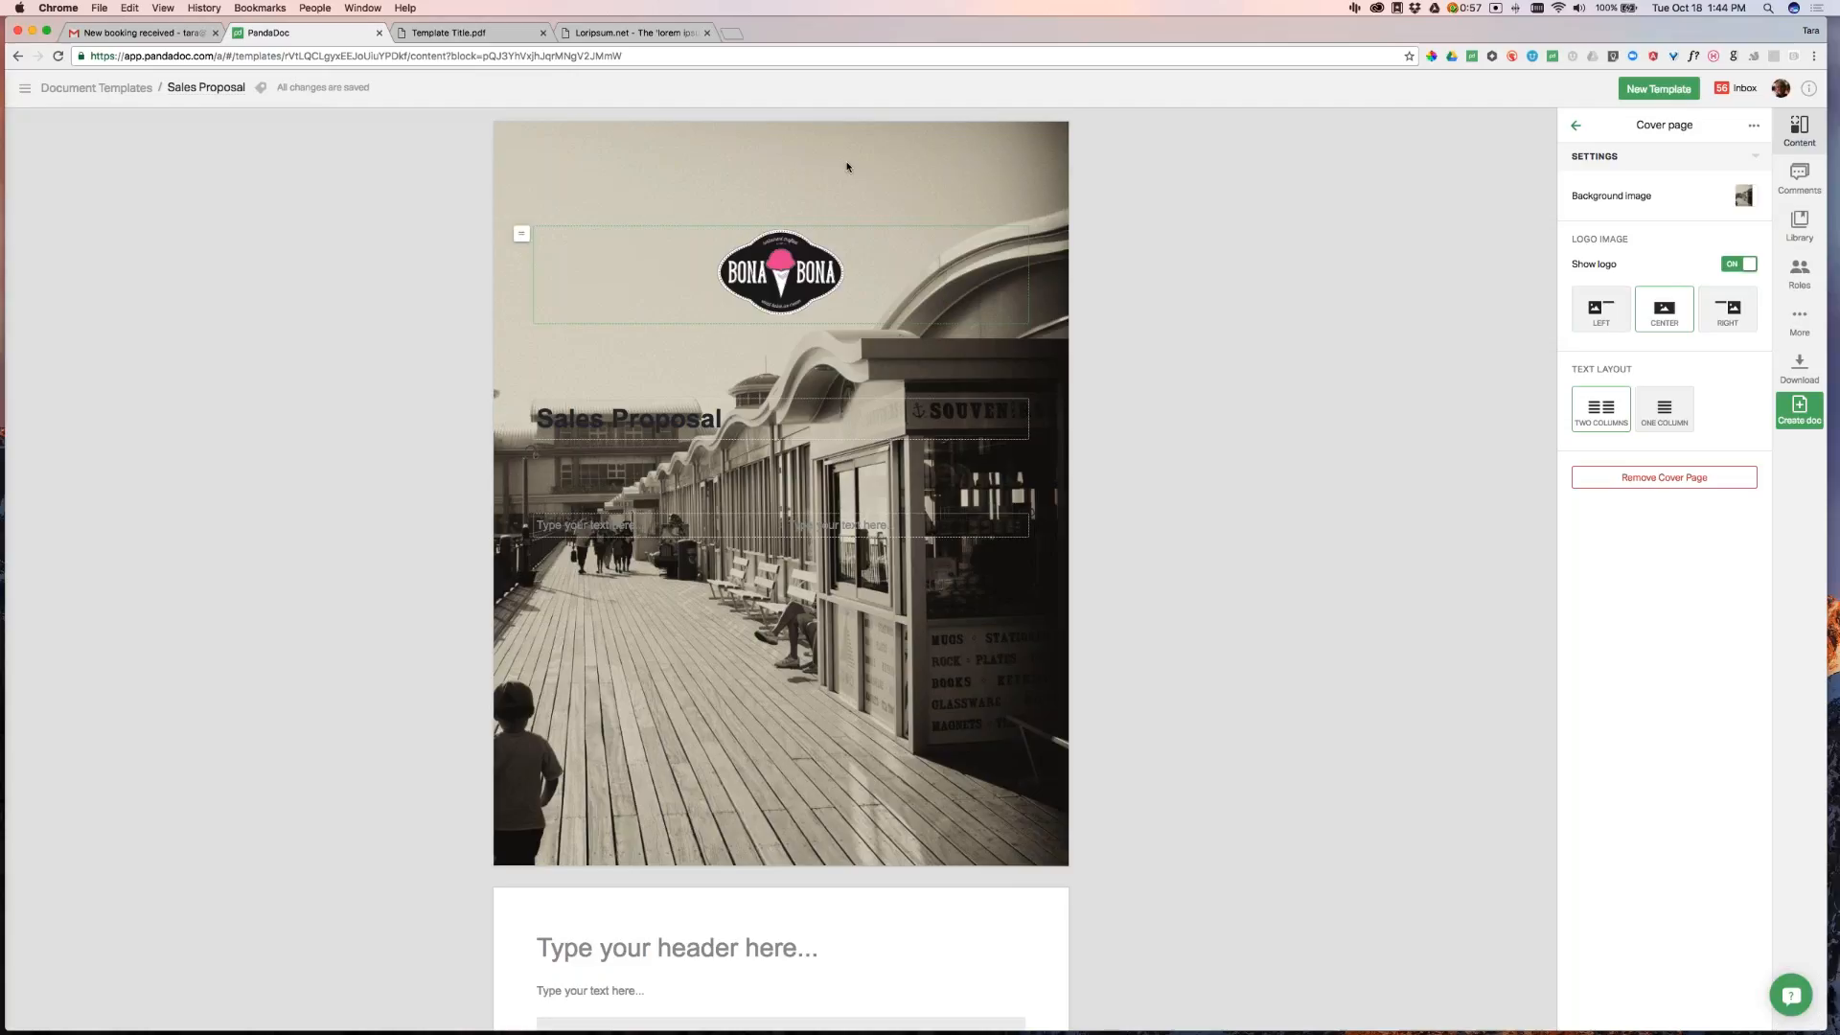
{"action": "left_click", "coordinate": [1729, 266]}
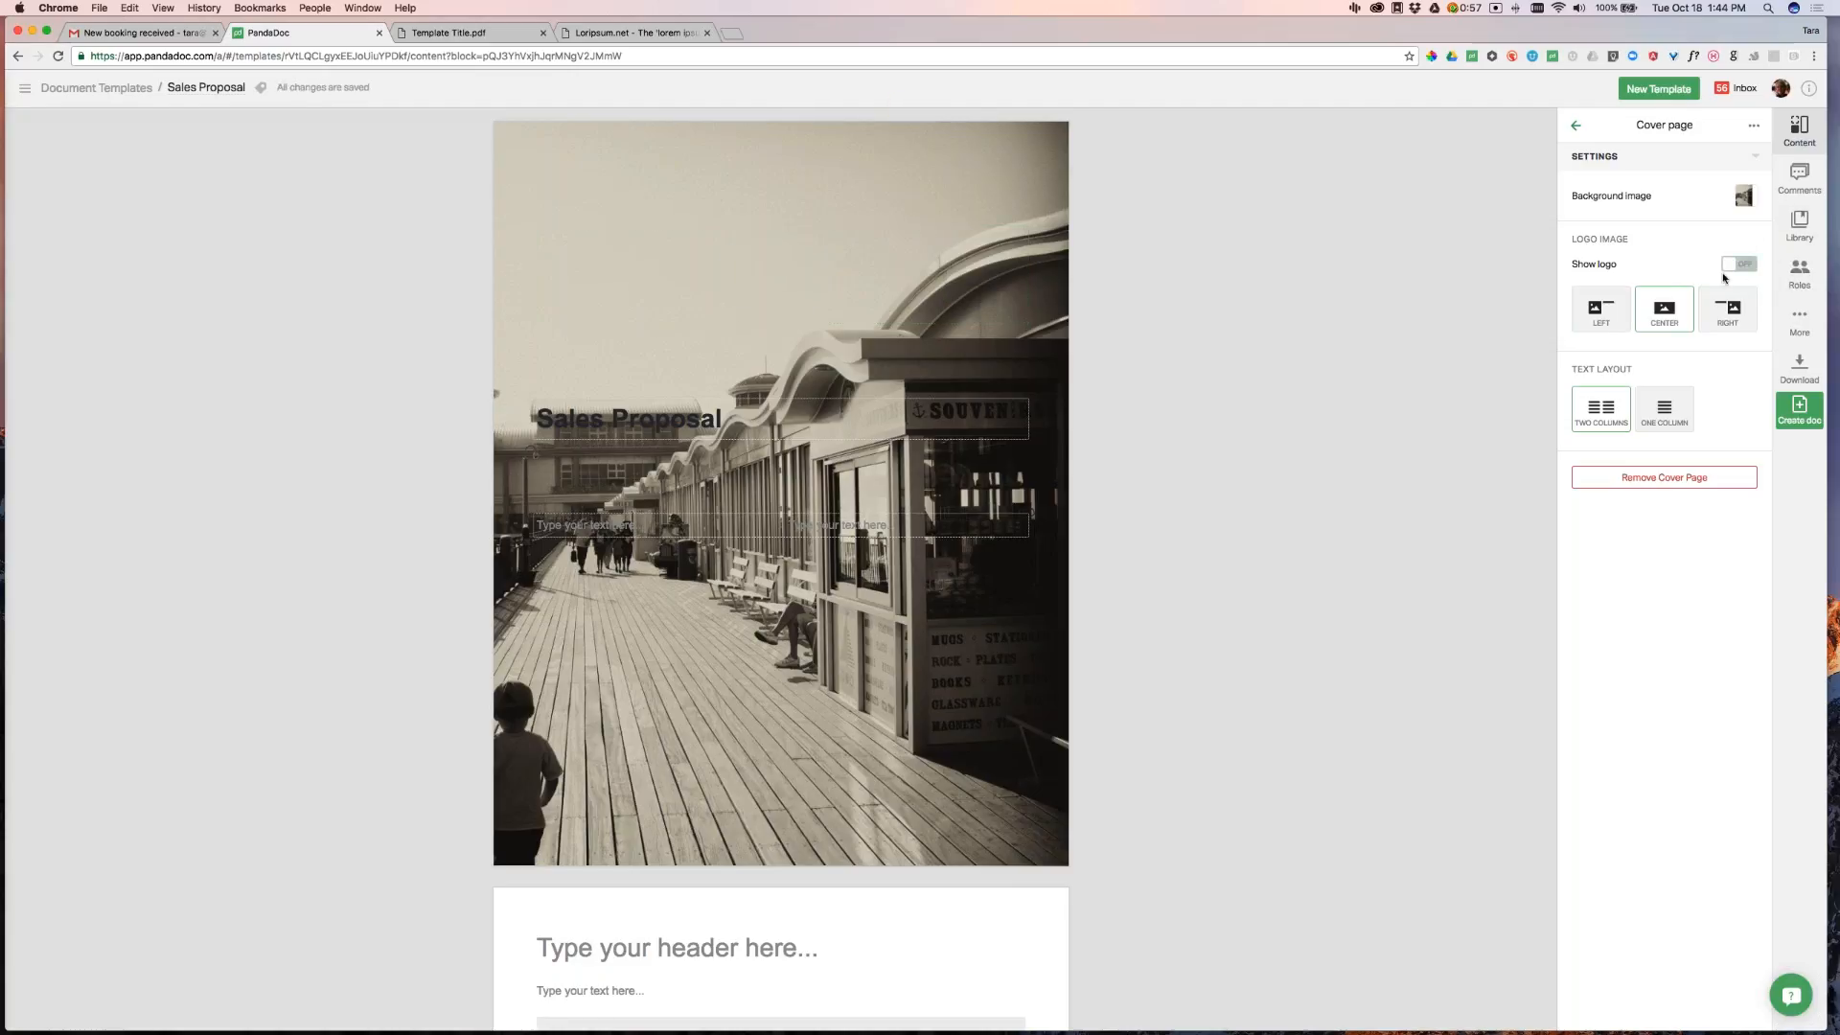
{"action": "left_click", "coordinate": [1746, 268]}
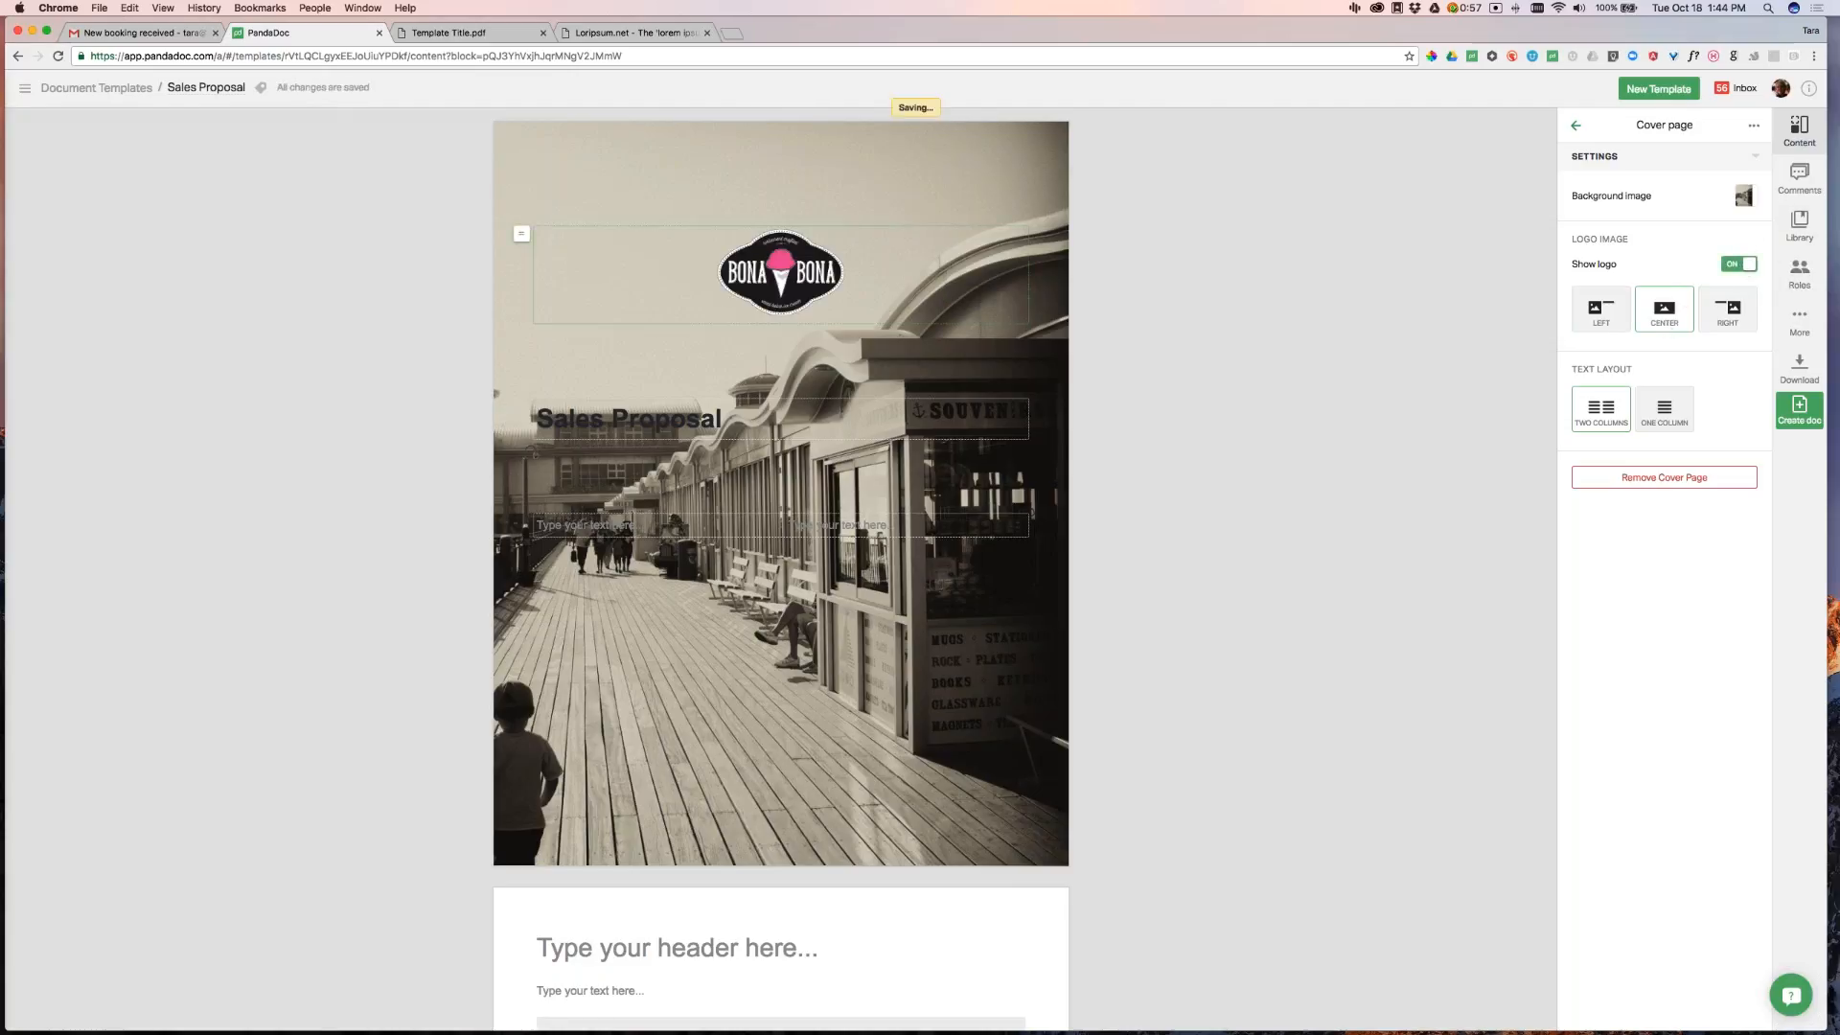
{"action": "left_click_drag", "start_coordinate": [522, 406], "coordinate": [524, 262]}
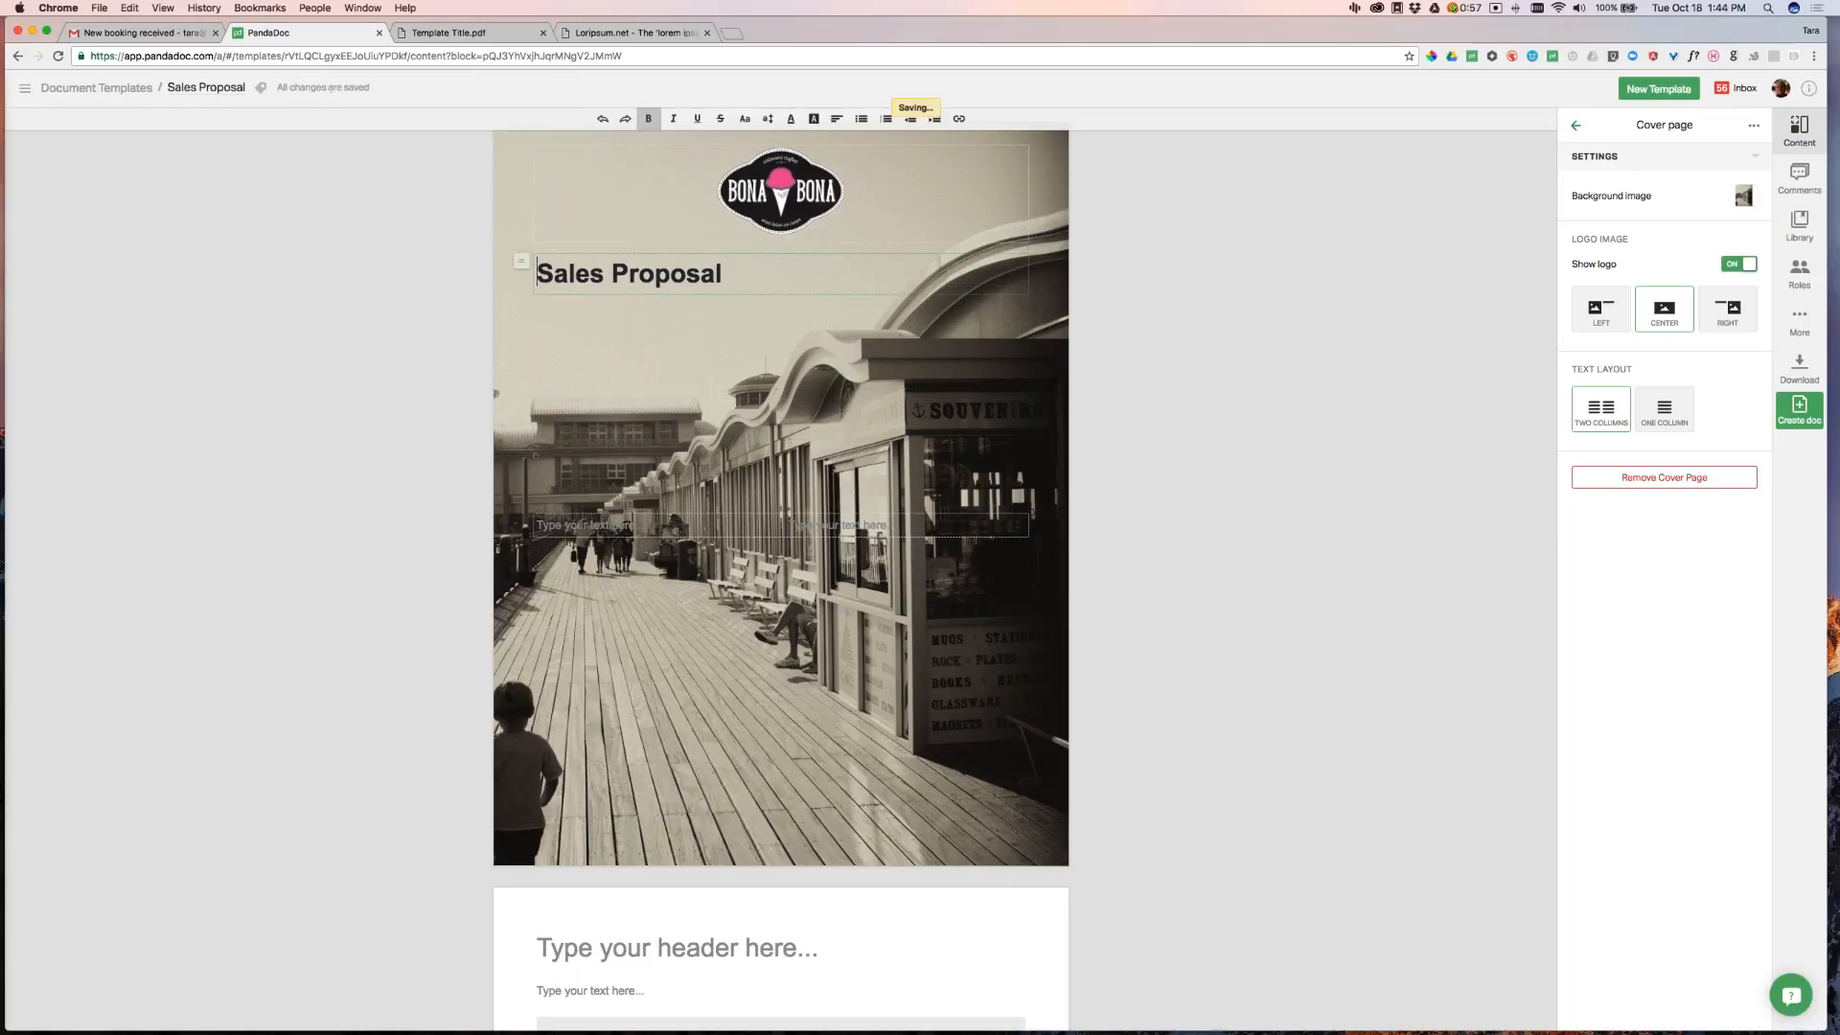
Centre the Sales Proposal title and move the cover text block to the page bottom
{"action": "left_click", "coordinate": [835, 122]}
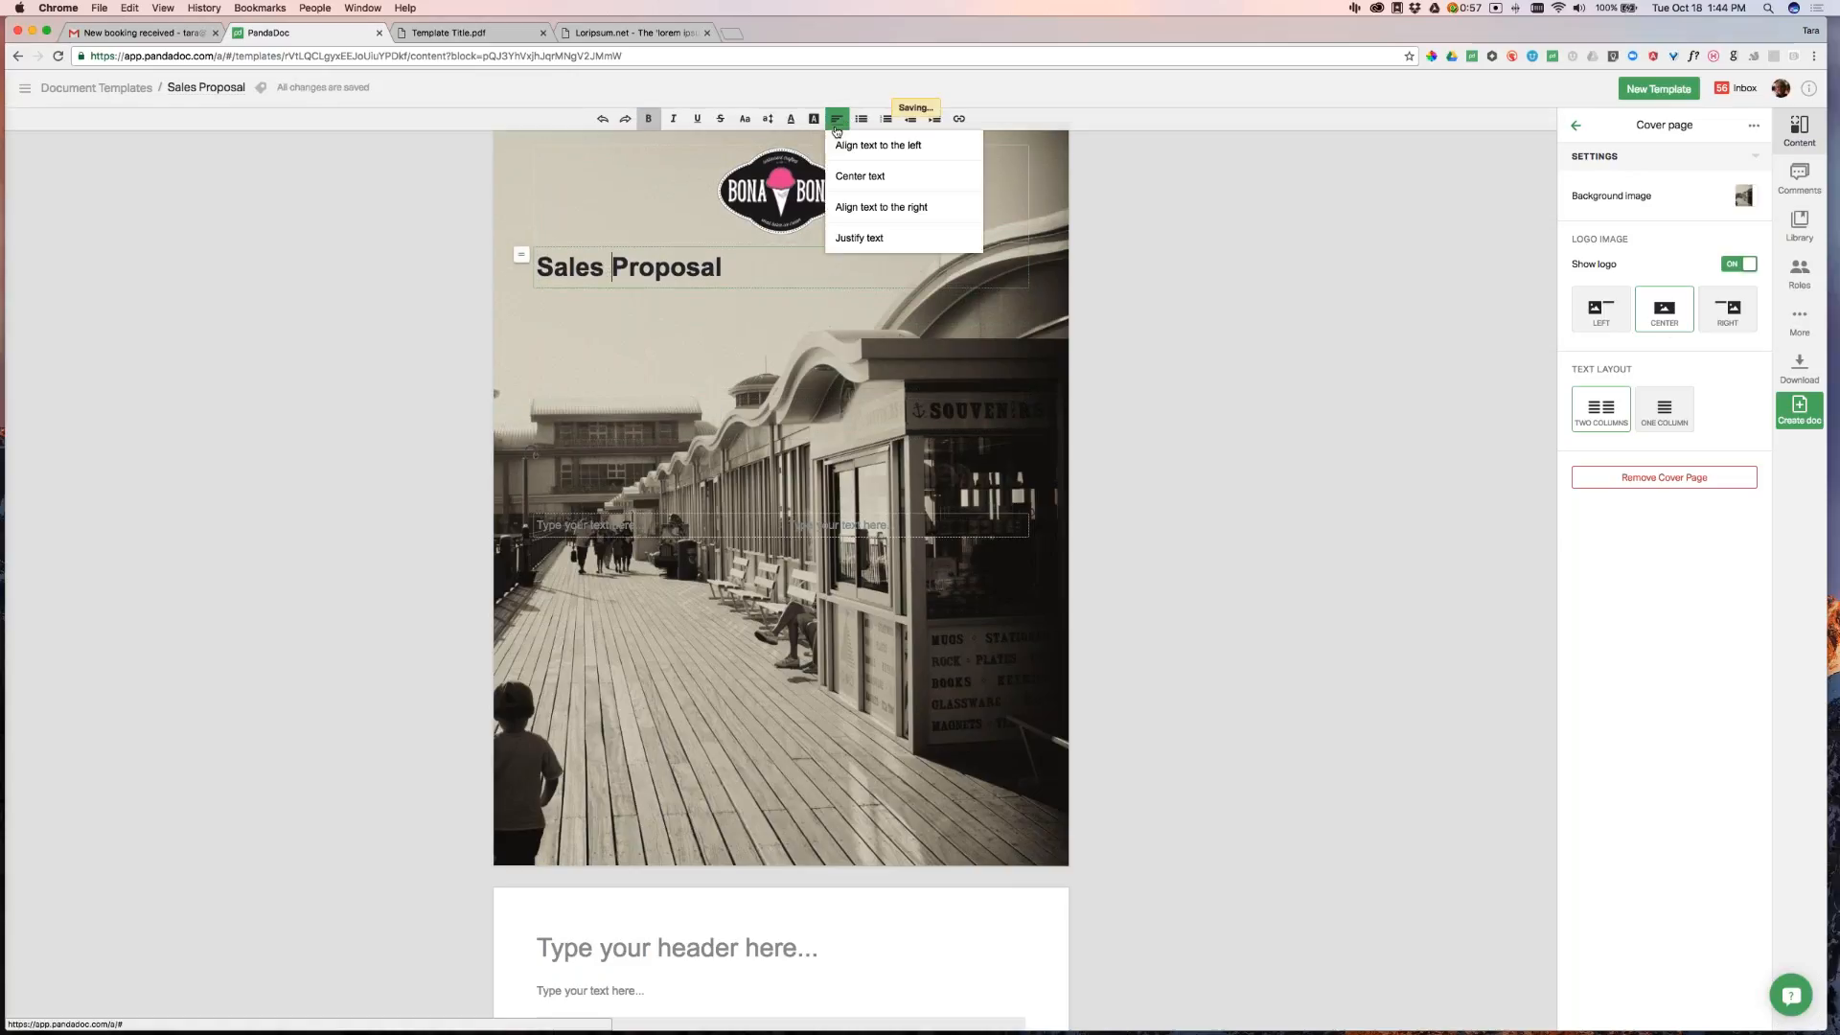
{"action": "left_click", "coordinate": [872, 176]}
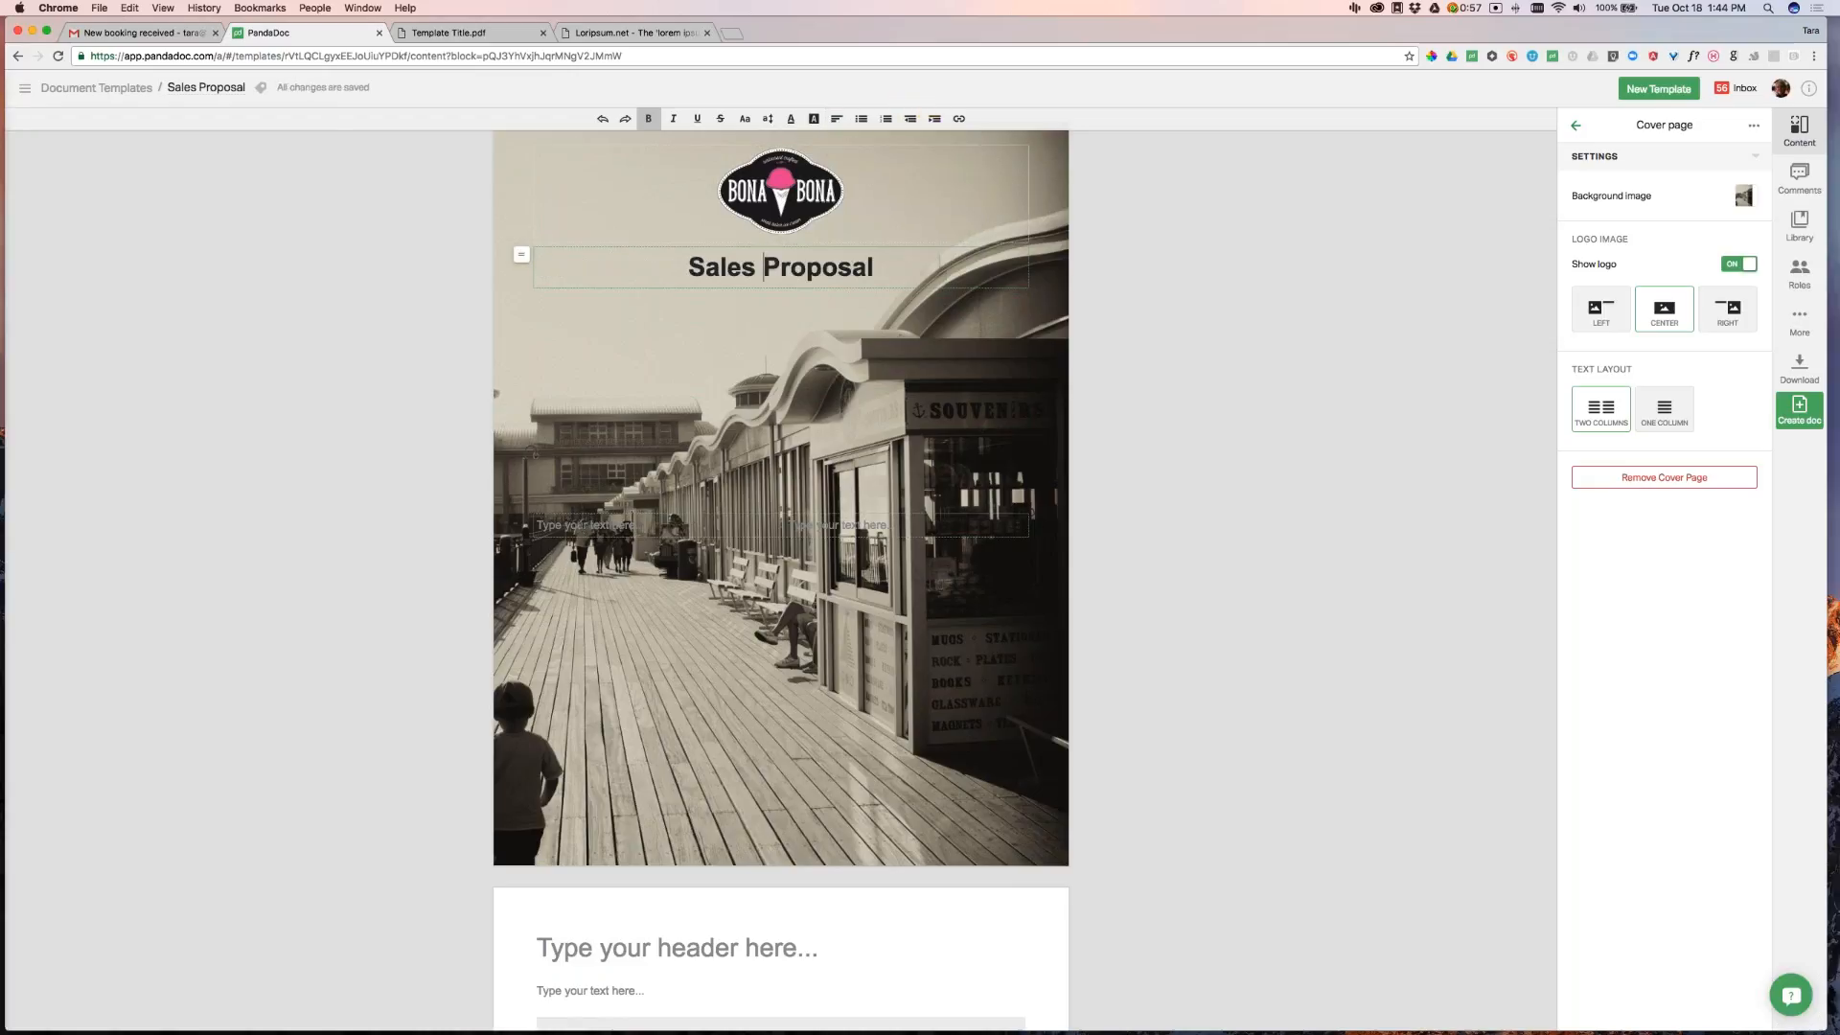
{"action": "left_click", "coordinate": [582, 527]}
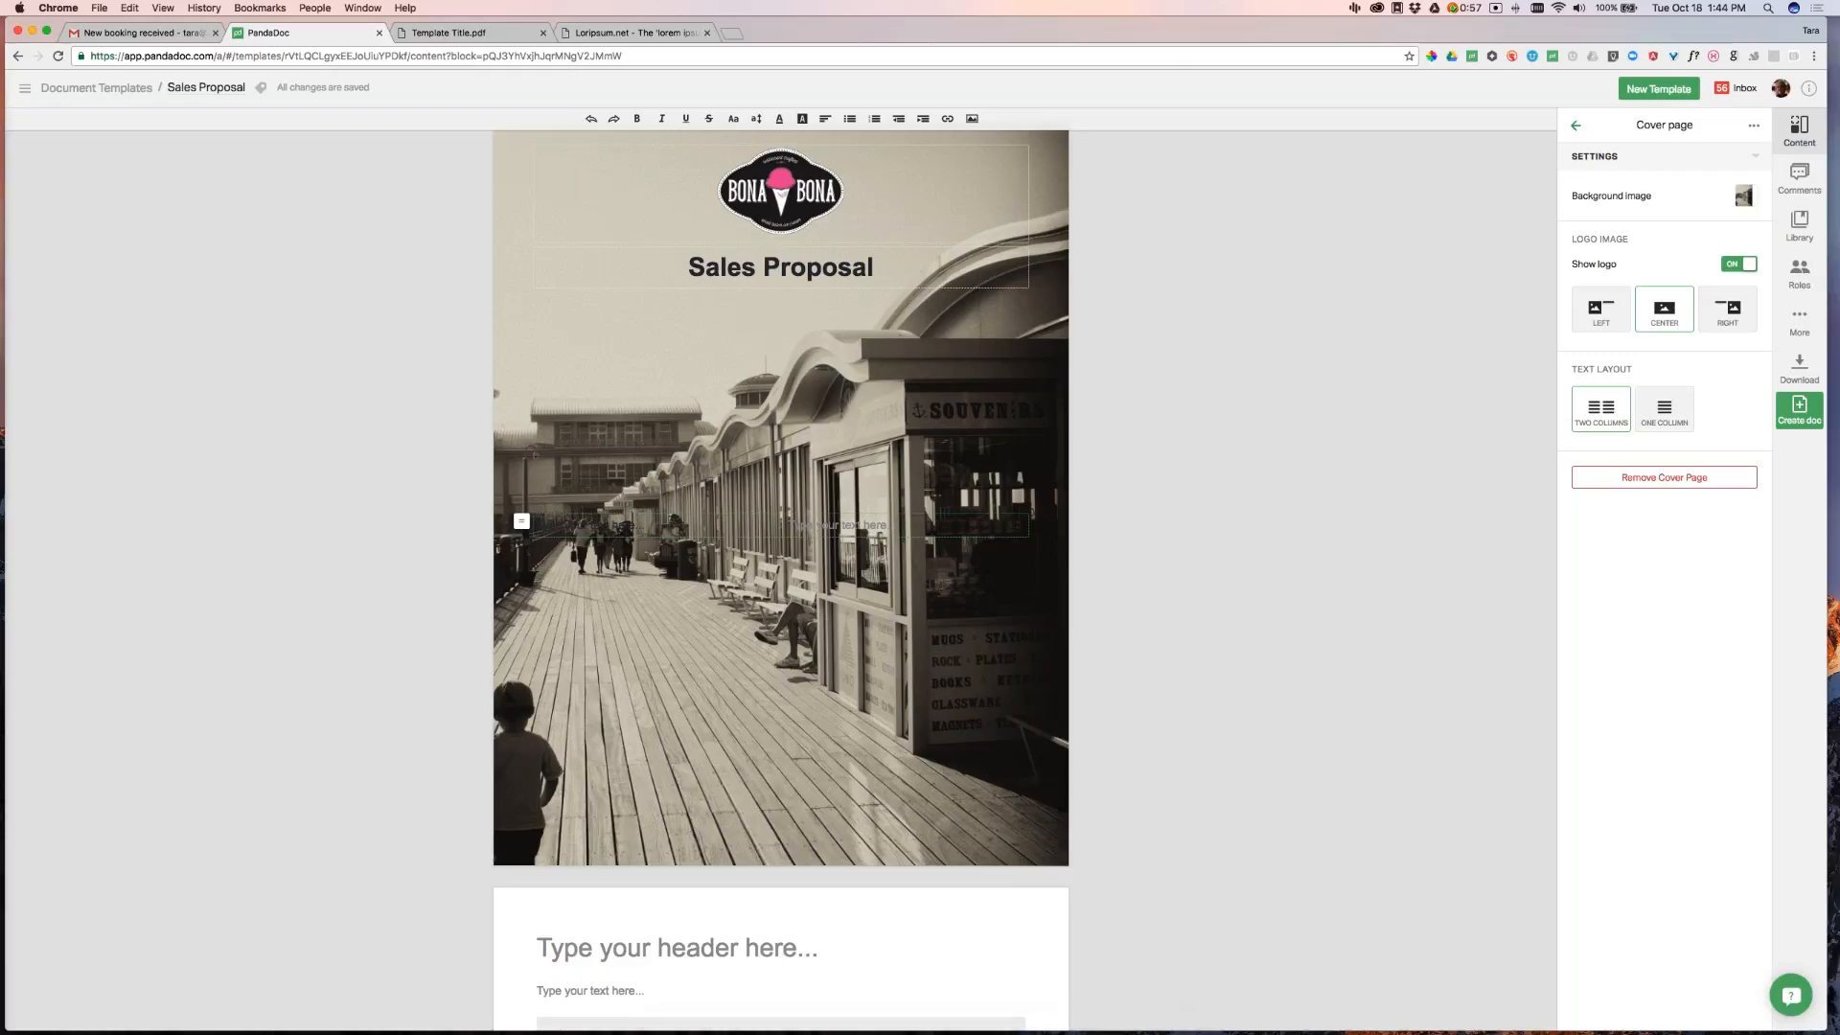
{"action": "left_click_drag", "start_coordinate": [525, 519], "coordinate": [523, 822]}
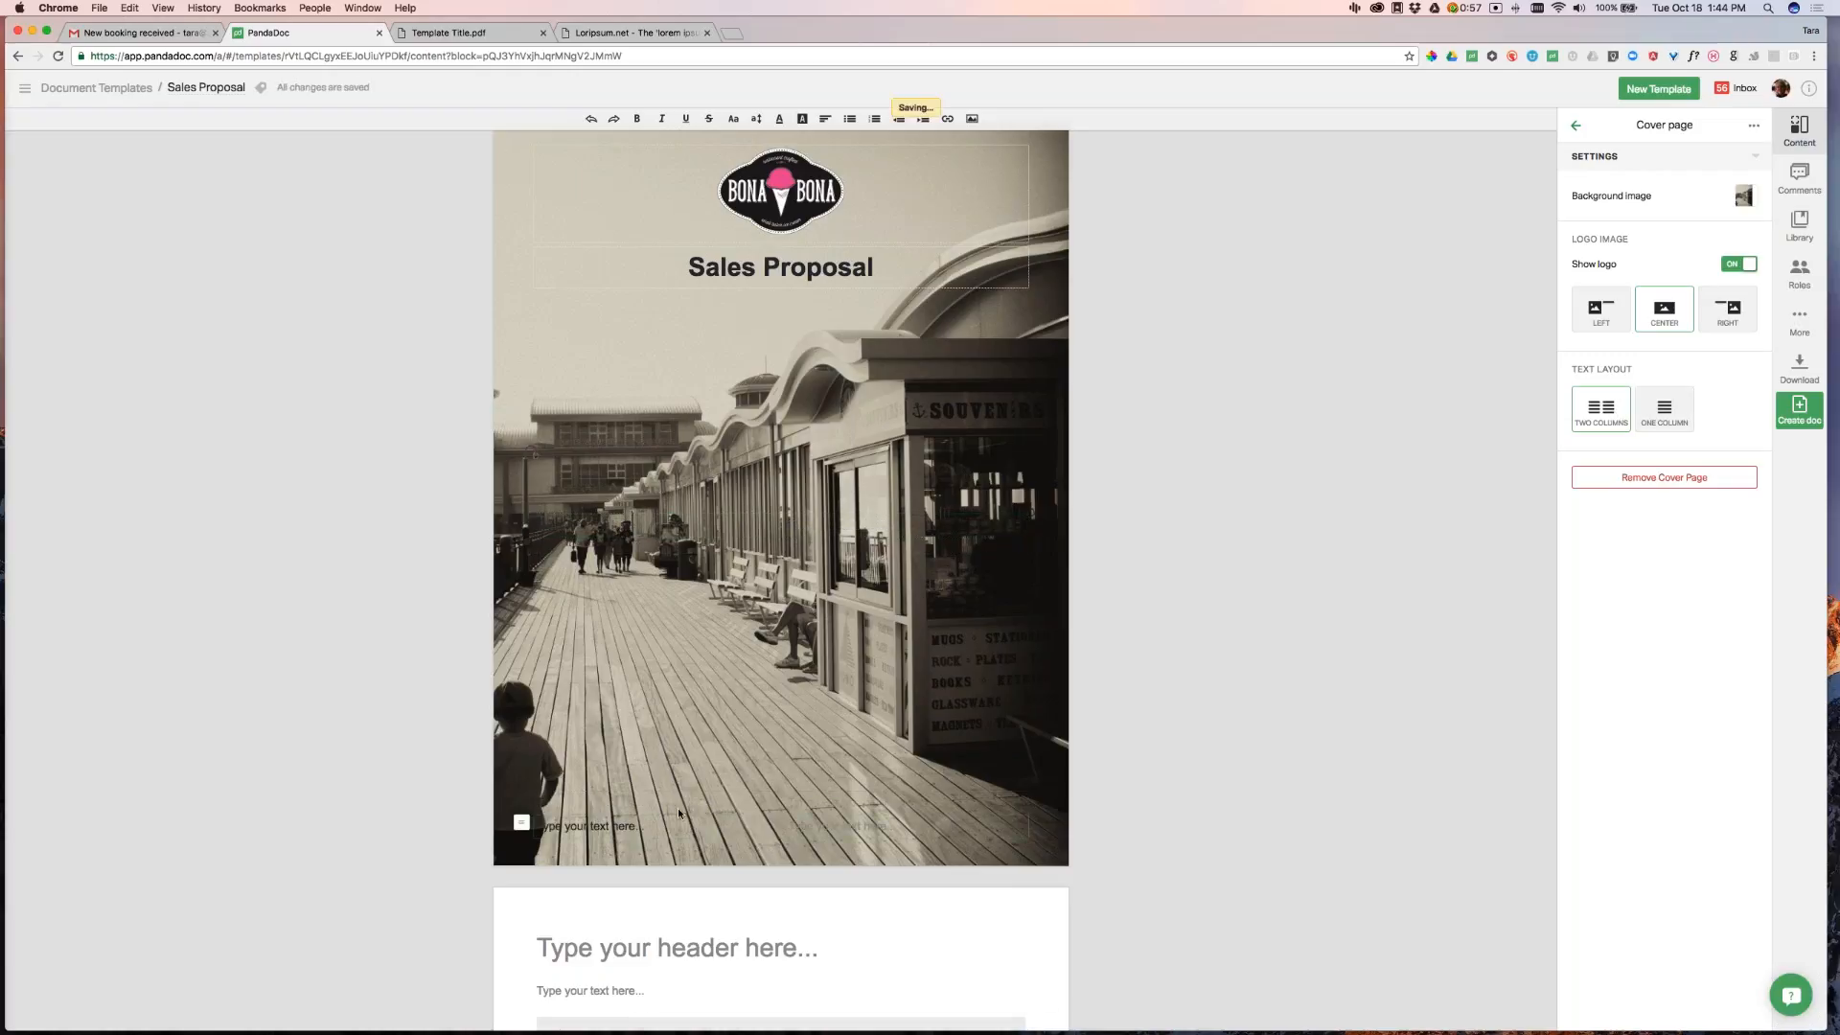
Type Column text into the cover columns and switch the row to One Column layout
{"action": "type", "text": "Column 1"}
{"action": "left_click", "coordinate": [805, 826]}
{"action": "type", "text": "Column"}
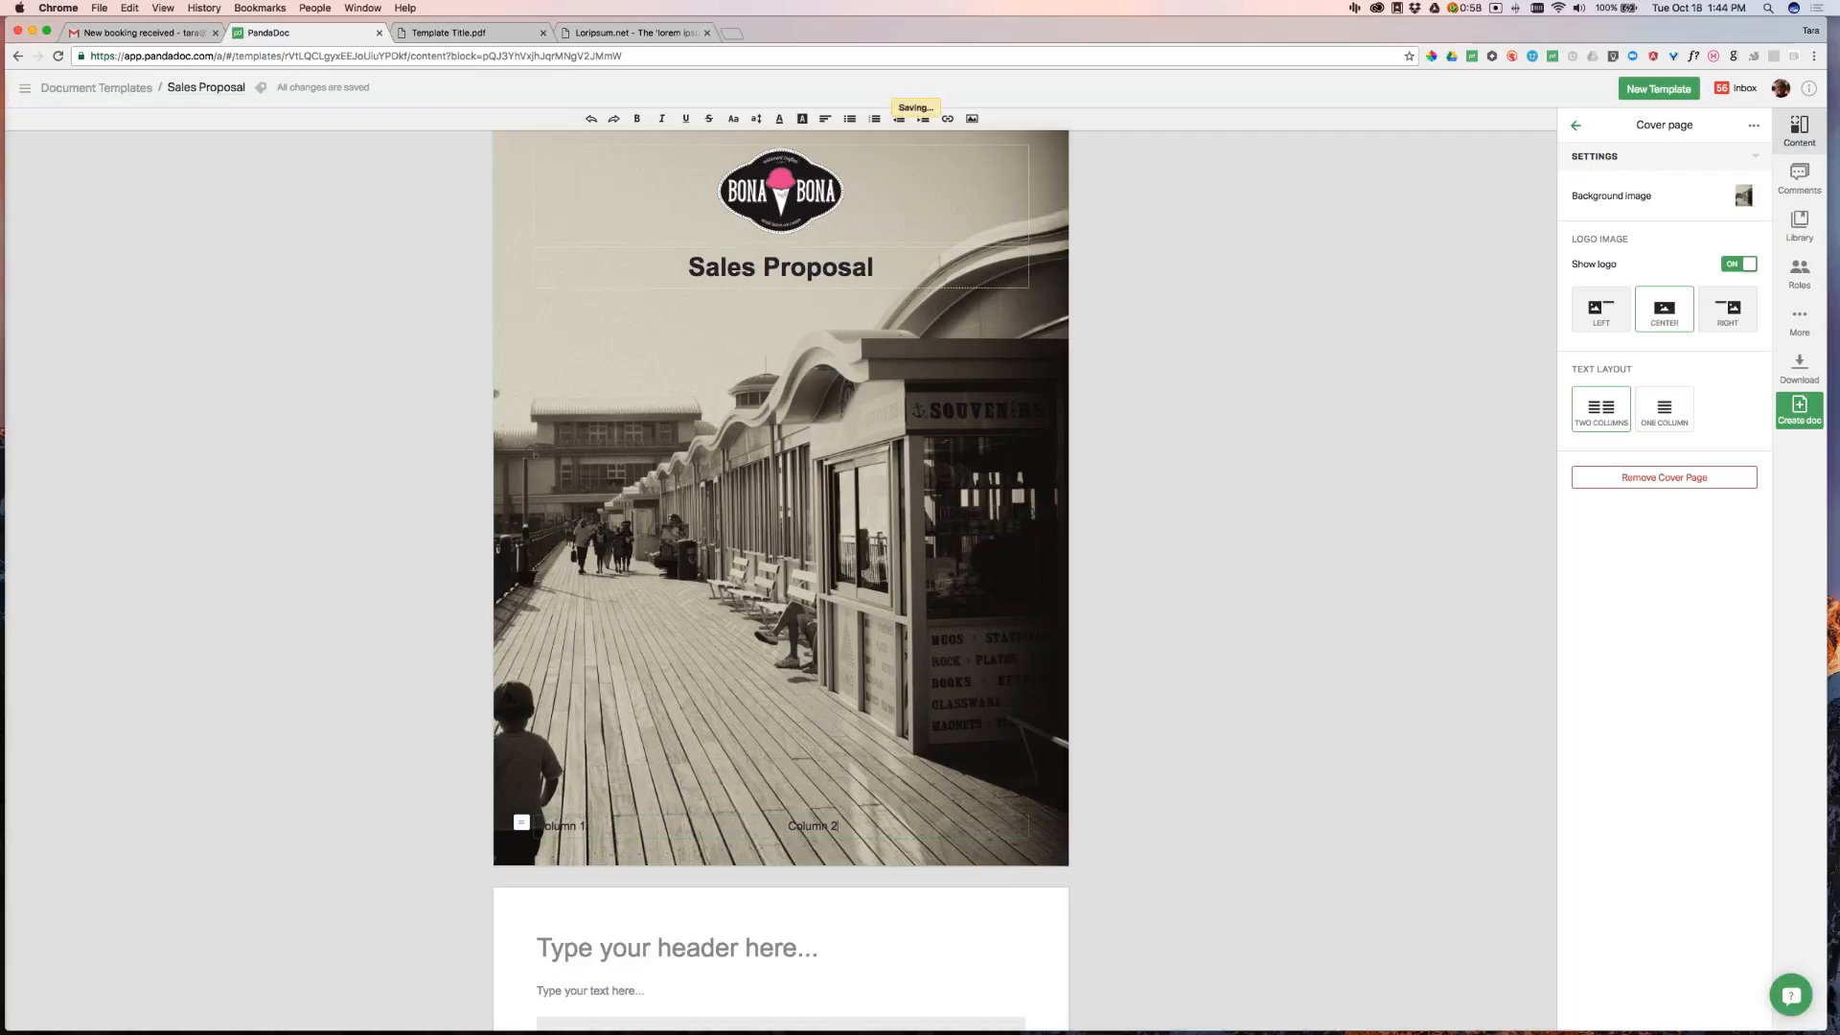
{"action": "left_click", "coordinate": [1668, 415]}
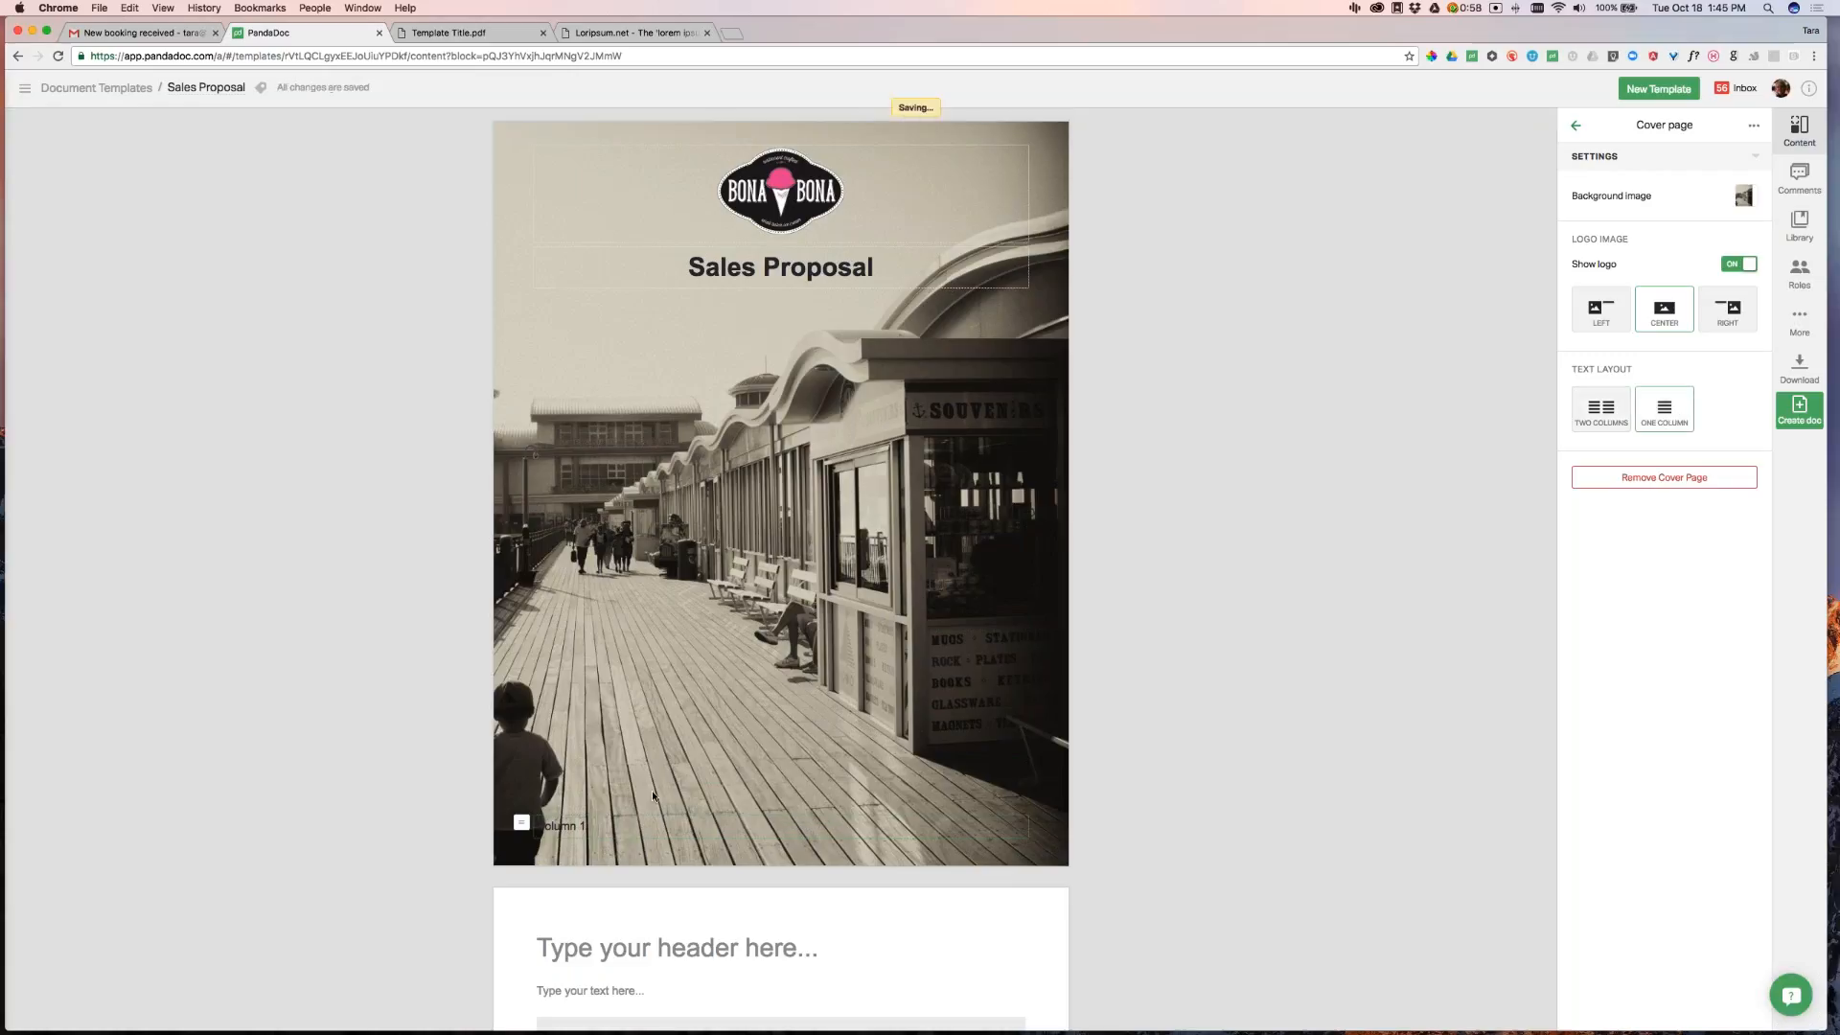
Colour both the Column 1 and Column 2 cover text white
{"action": "left_click", "coordinate": [1604, 412]}
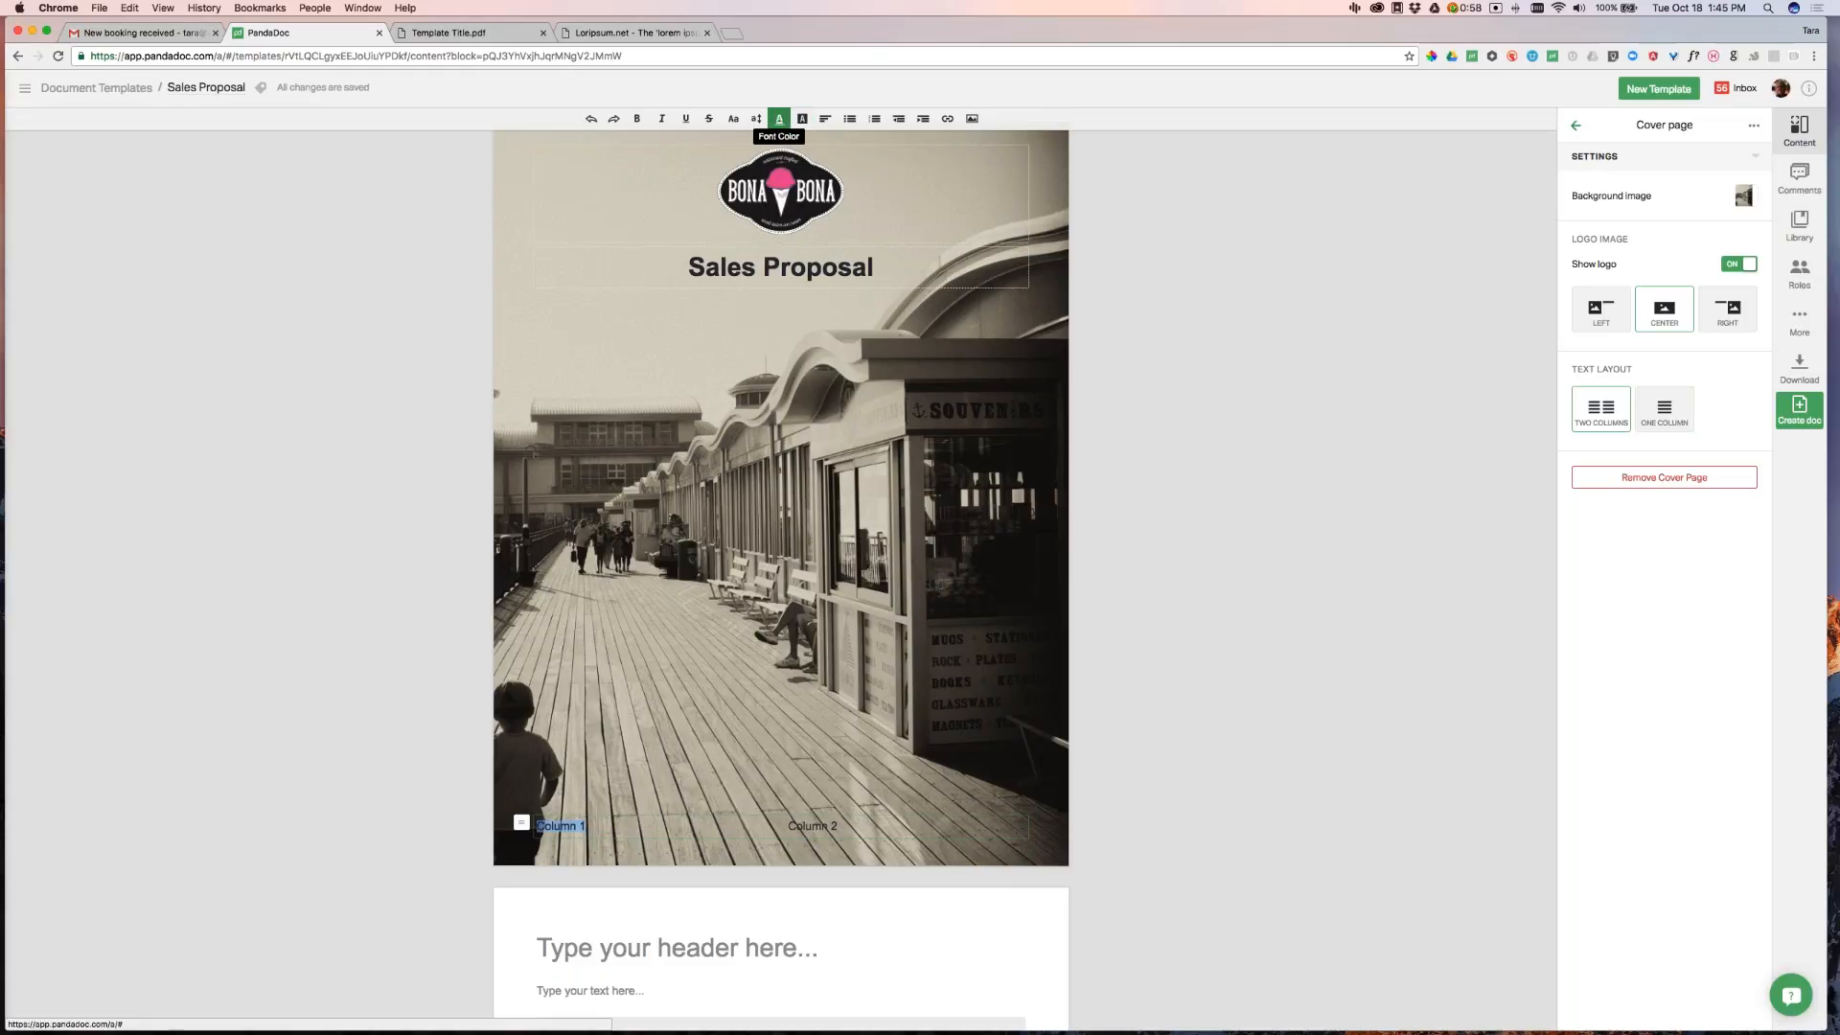
{"action": "left_click", "coordinate": [779, 118]}
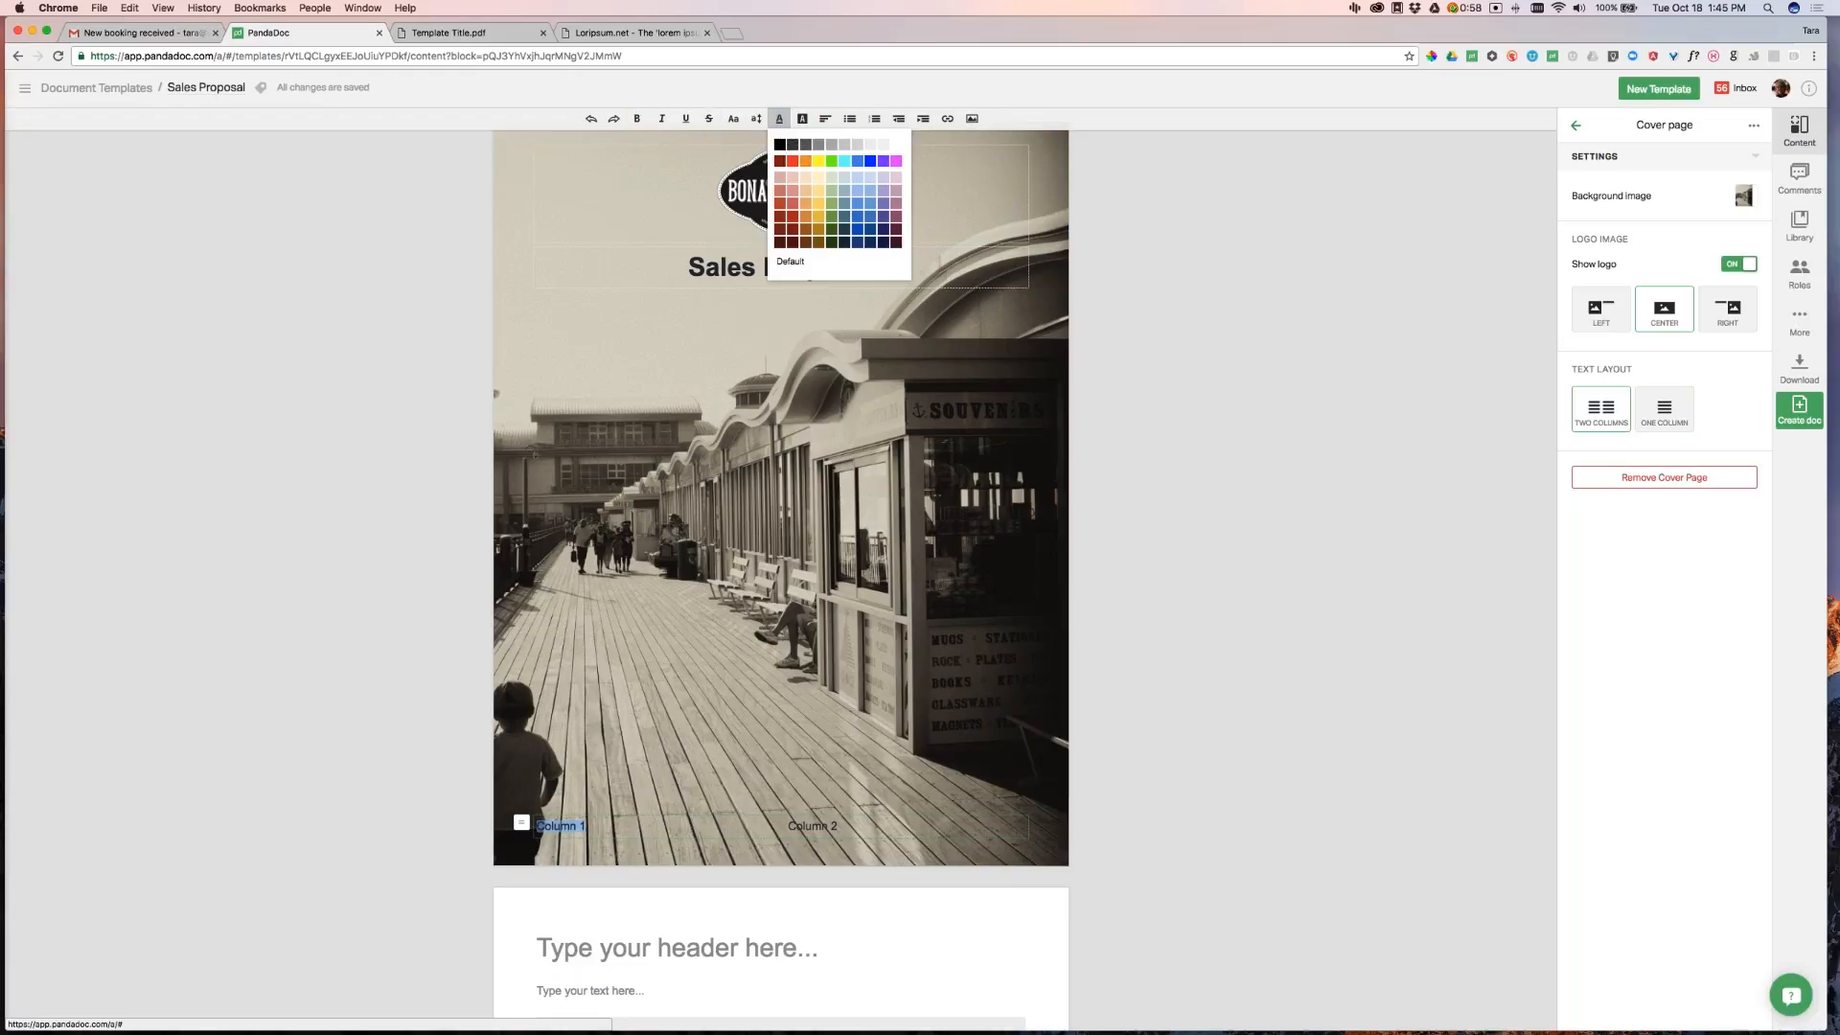
{"action": "left_click", "coordinate": [882, 145]}
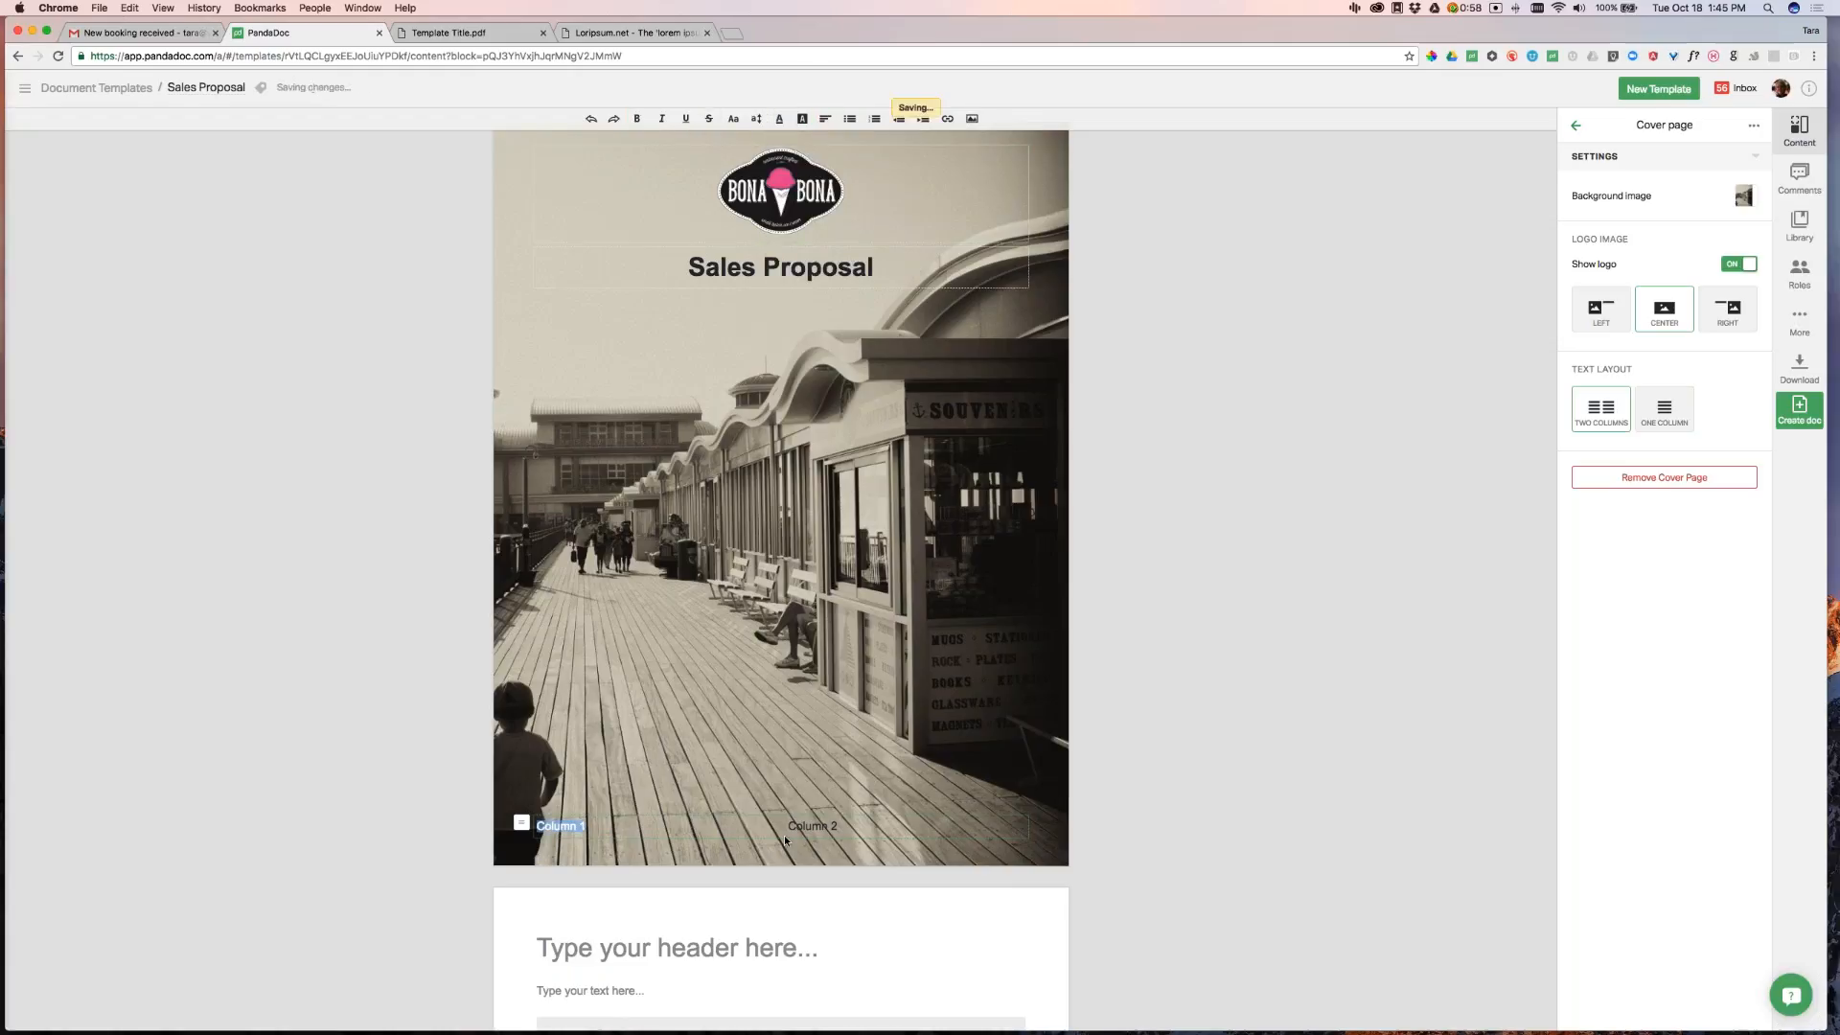
{"action": "left_click", "coordinate": [837, 826]}
{"action": "left_click", "coordinate": [779, 118]}
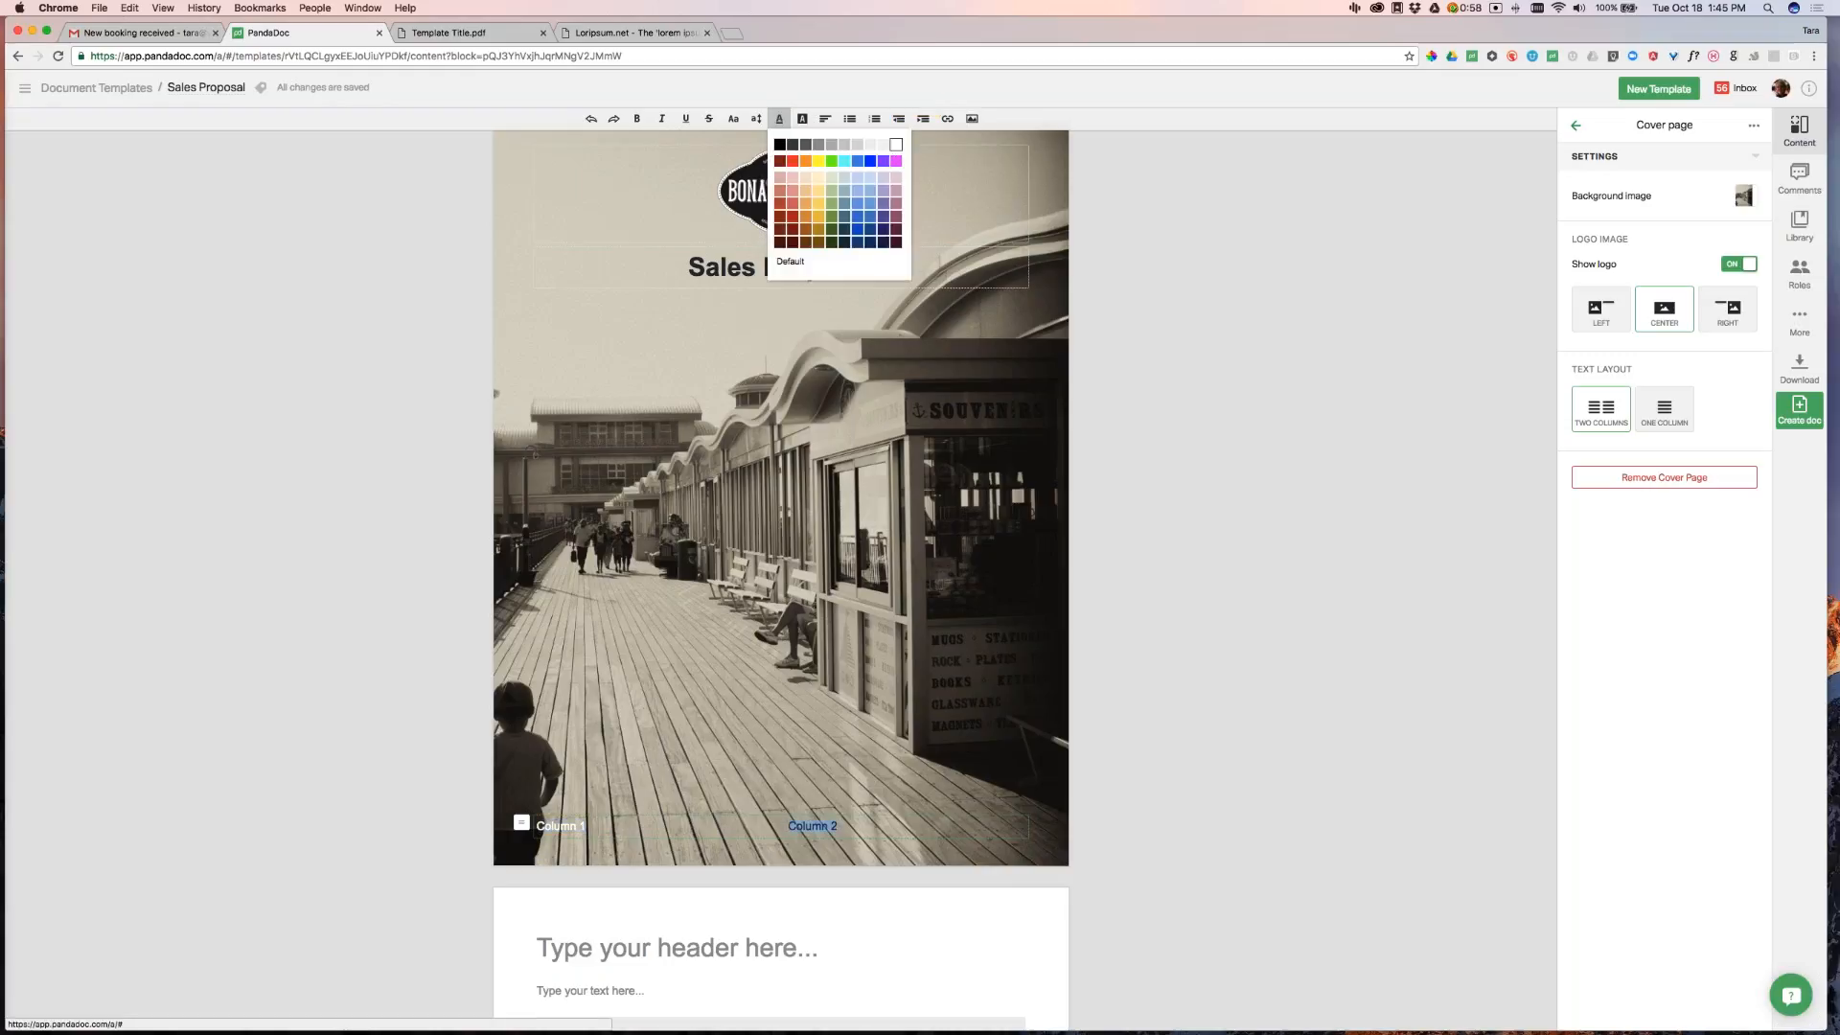
{"action": "left_click", "coordinate": [896, 145]}
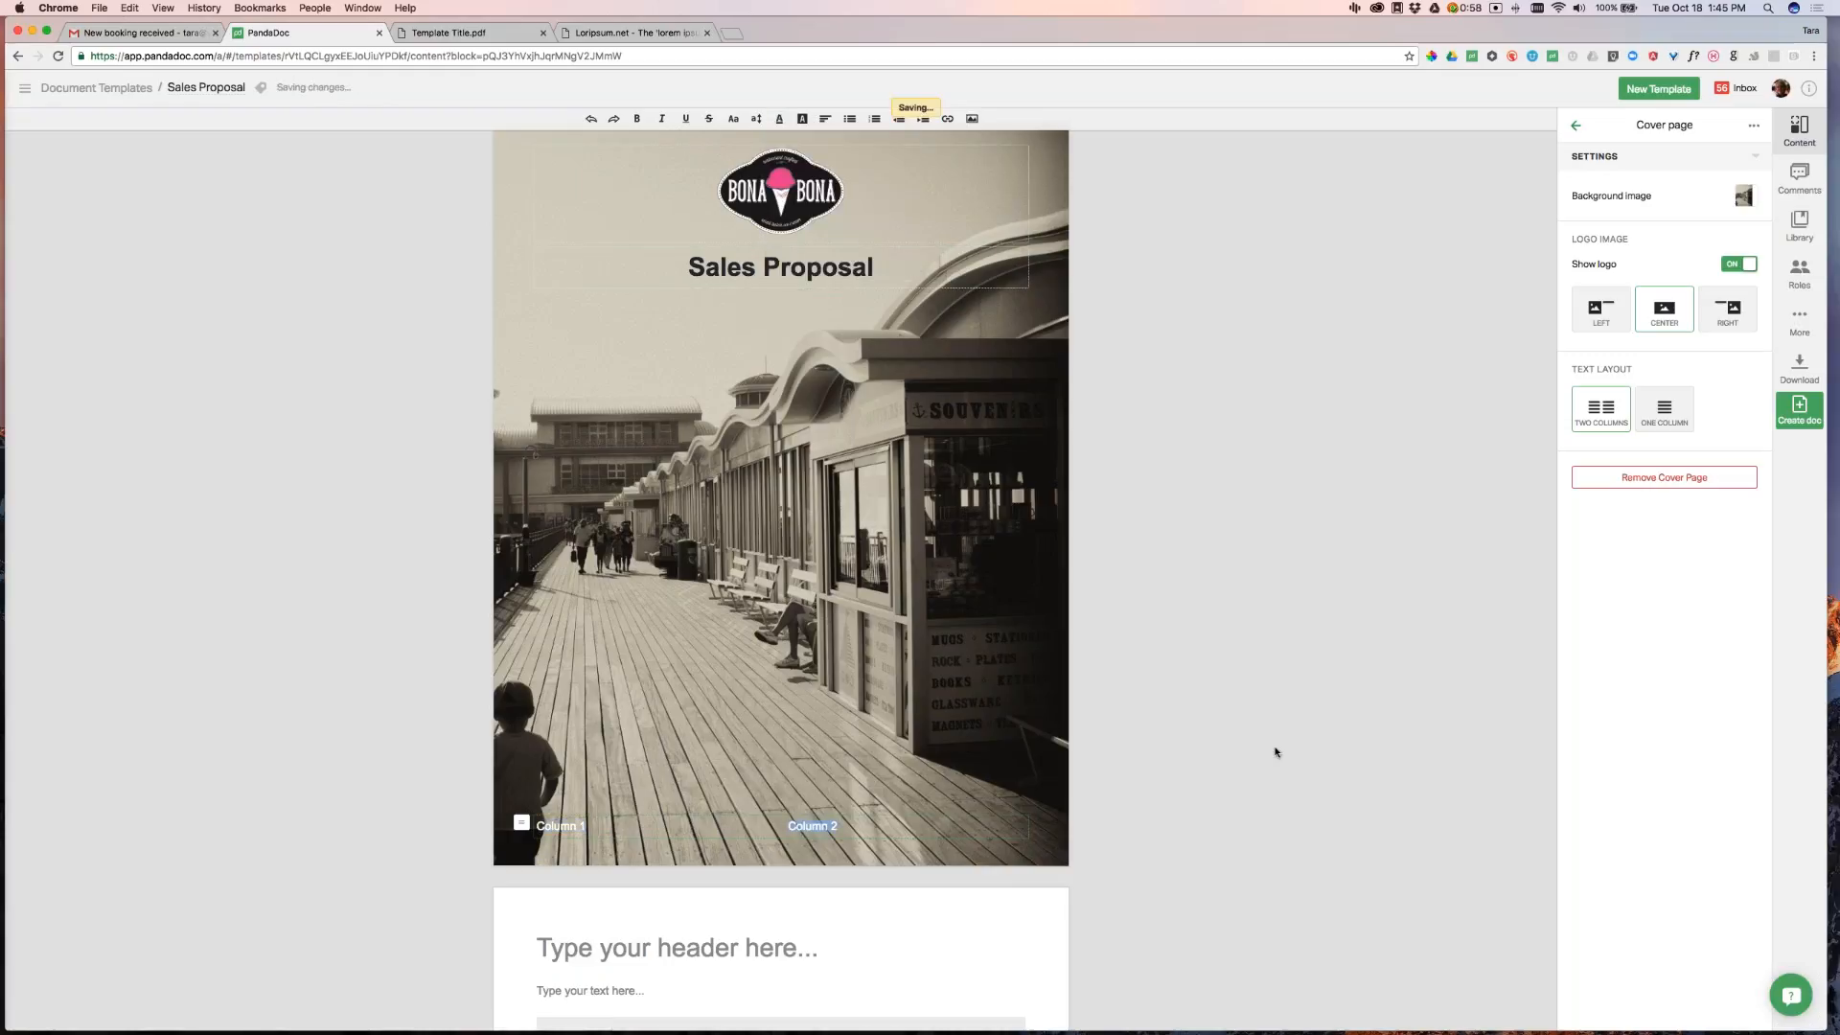
{"action": "left_click", "coordinate": [1297, 841]}
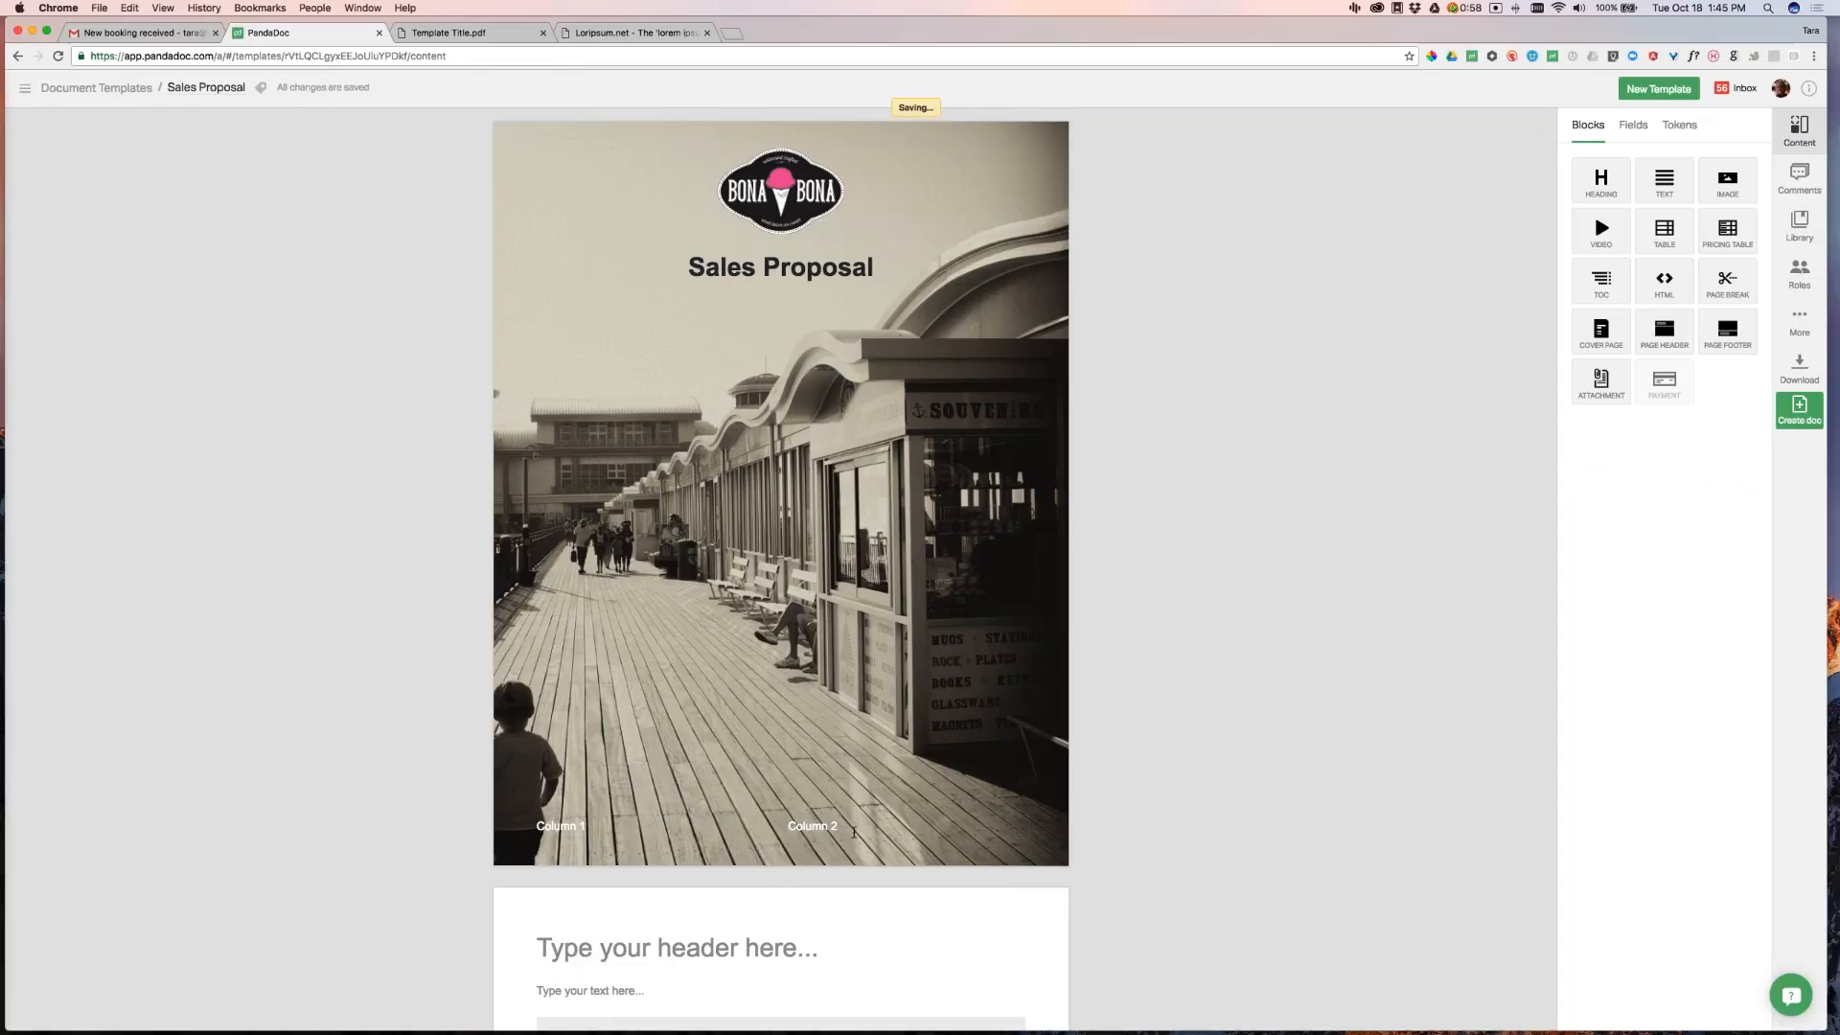
Switch the cover to One Column, centre Column 1 and move it under the Sales Proposal title
{"action": "left_click", "coordinate": [854, 832]}
{"action": "left_click", "coordinate": [1666, 408]}
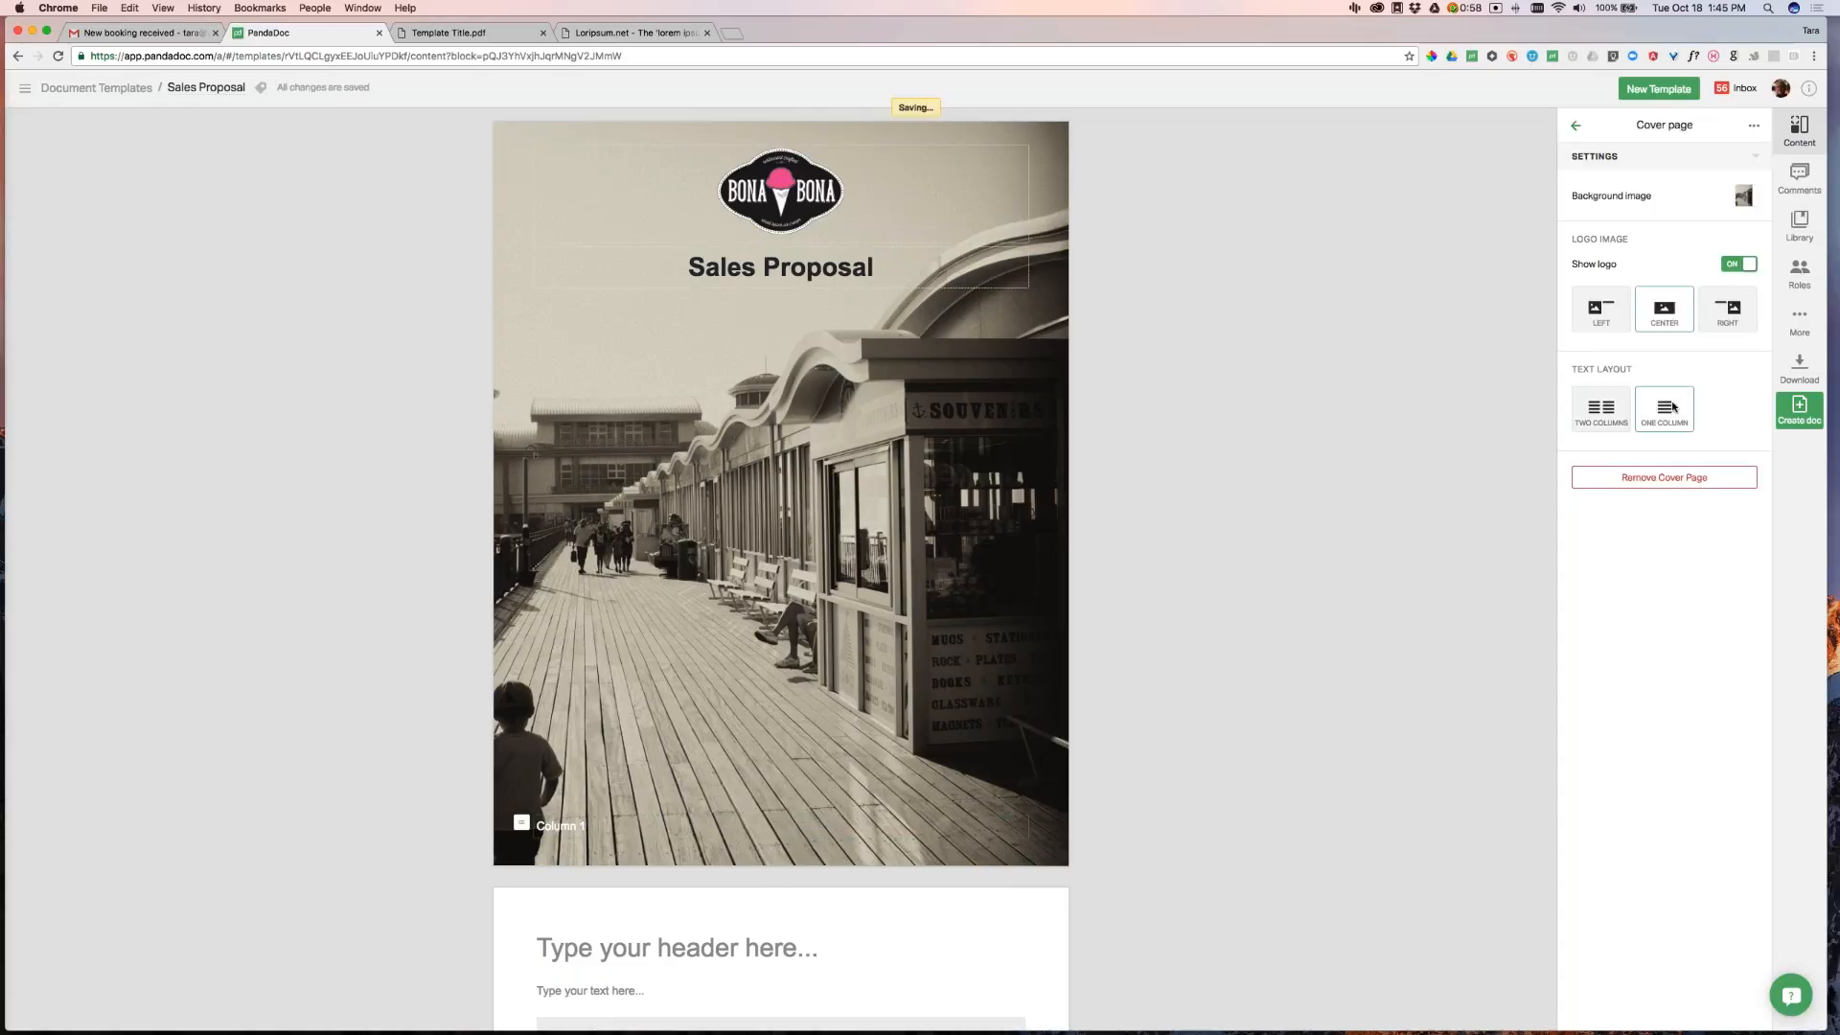
{"action": "left_click", "coordinate": [1601, 410]}
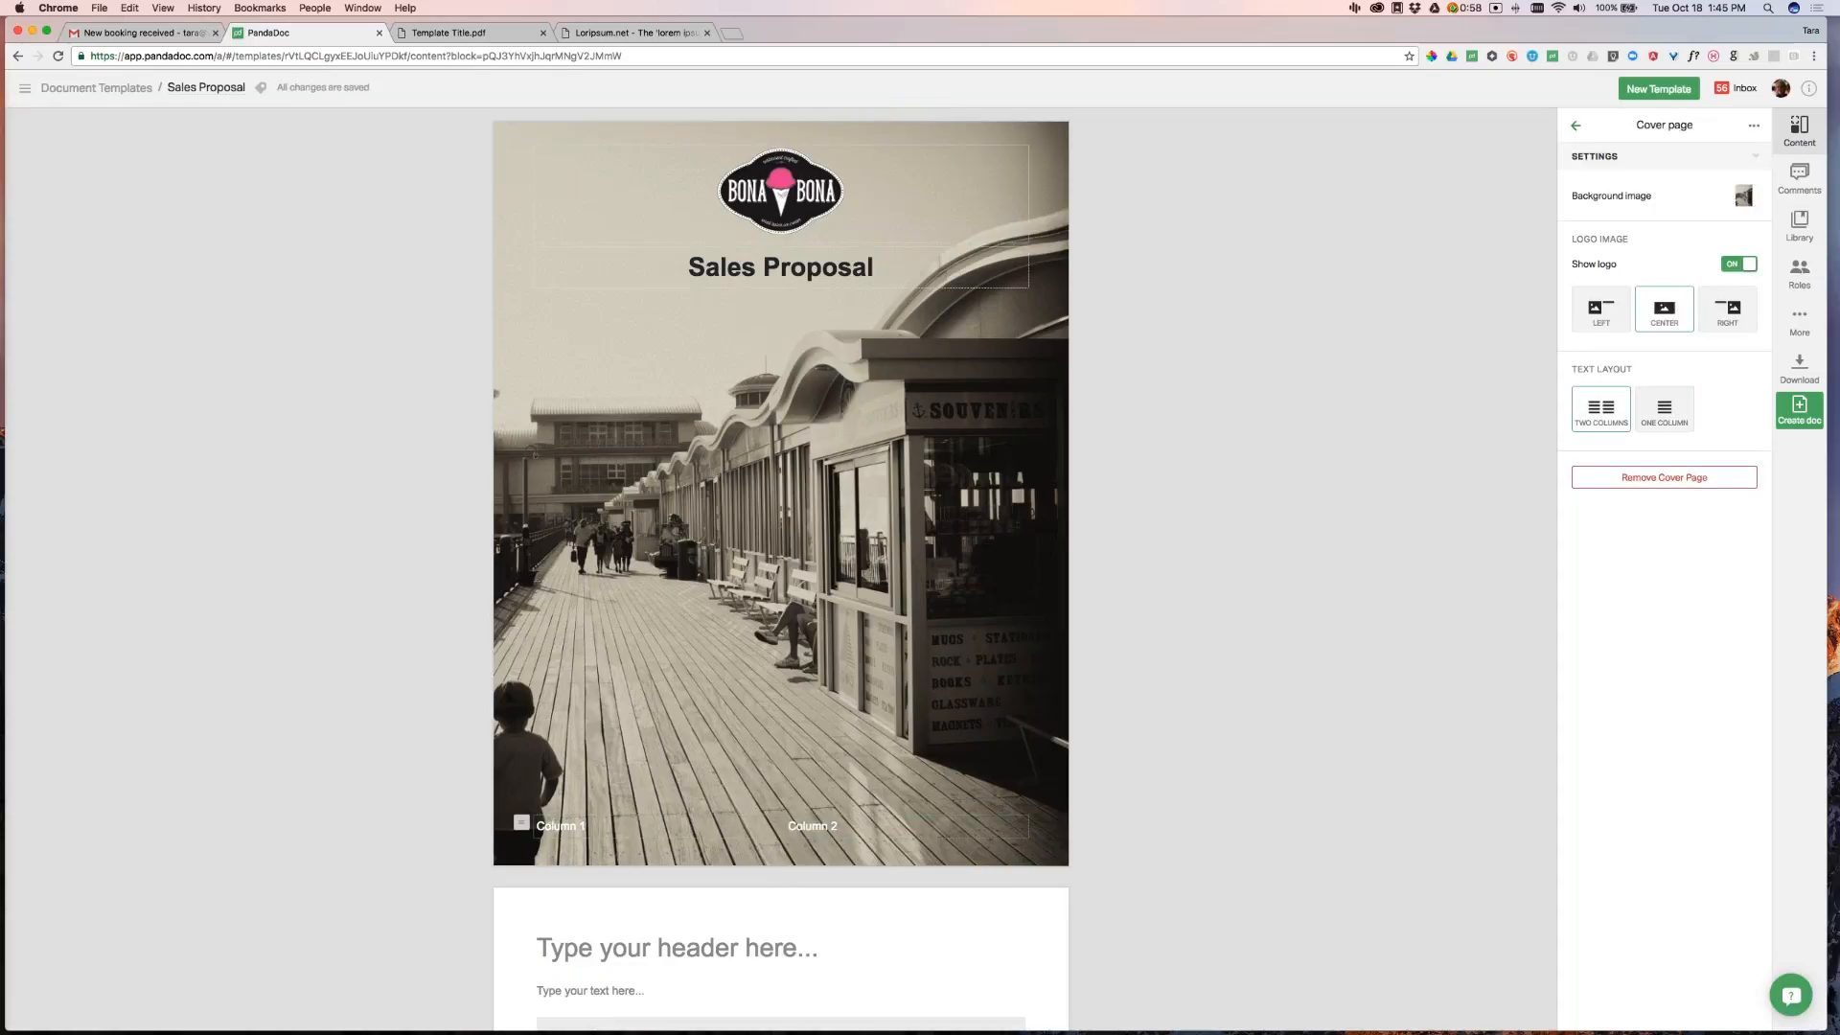
{"action": "left_click", "coordinate": [563, 826]}
{"action": "left_click", "coordinate": [1664, 408]}
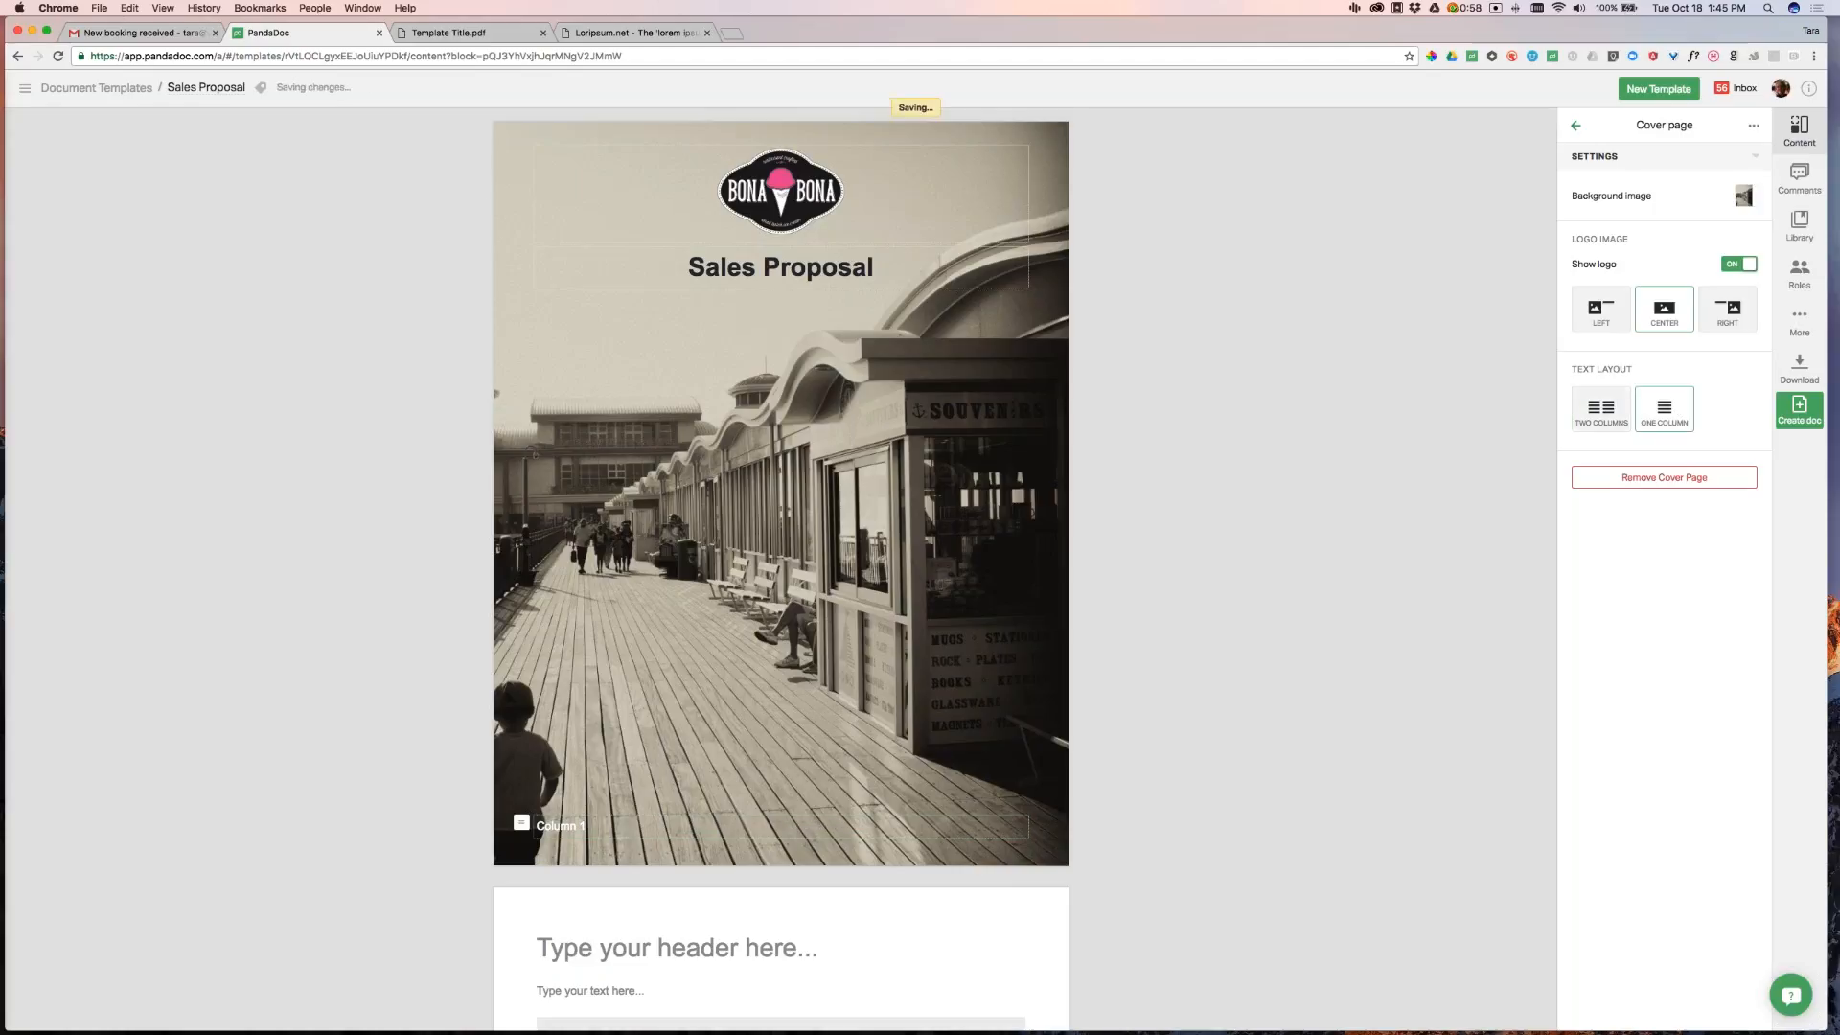
{"action": "left_click", "coordinate": [563, 825]}
{"action": "left_click", "coordinate": [825, 119]}
{"action": "left_click", "coordinate": [846, 178]}
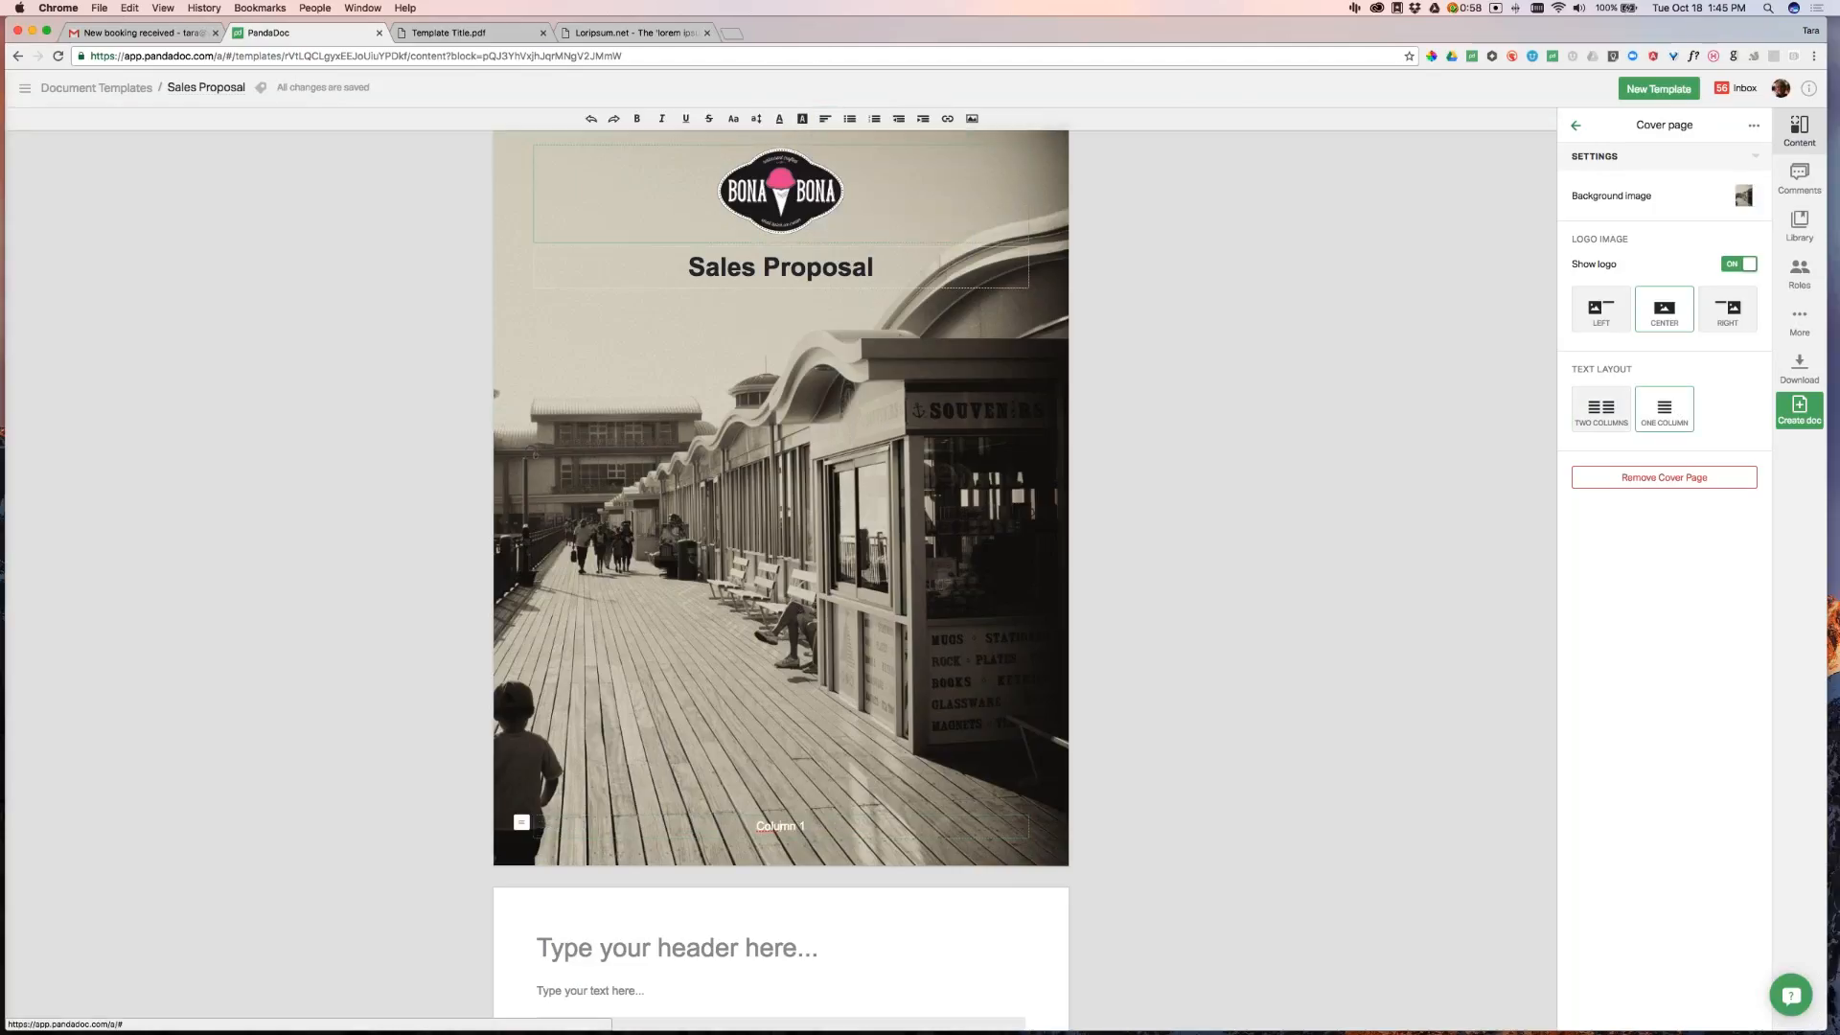
{"action": "left_click_drag", "start_coordinate": [521, 822], "coordinate": [644, 308]}
{"action": "left_click", "coordinate": [1181, 663]}
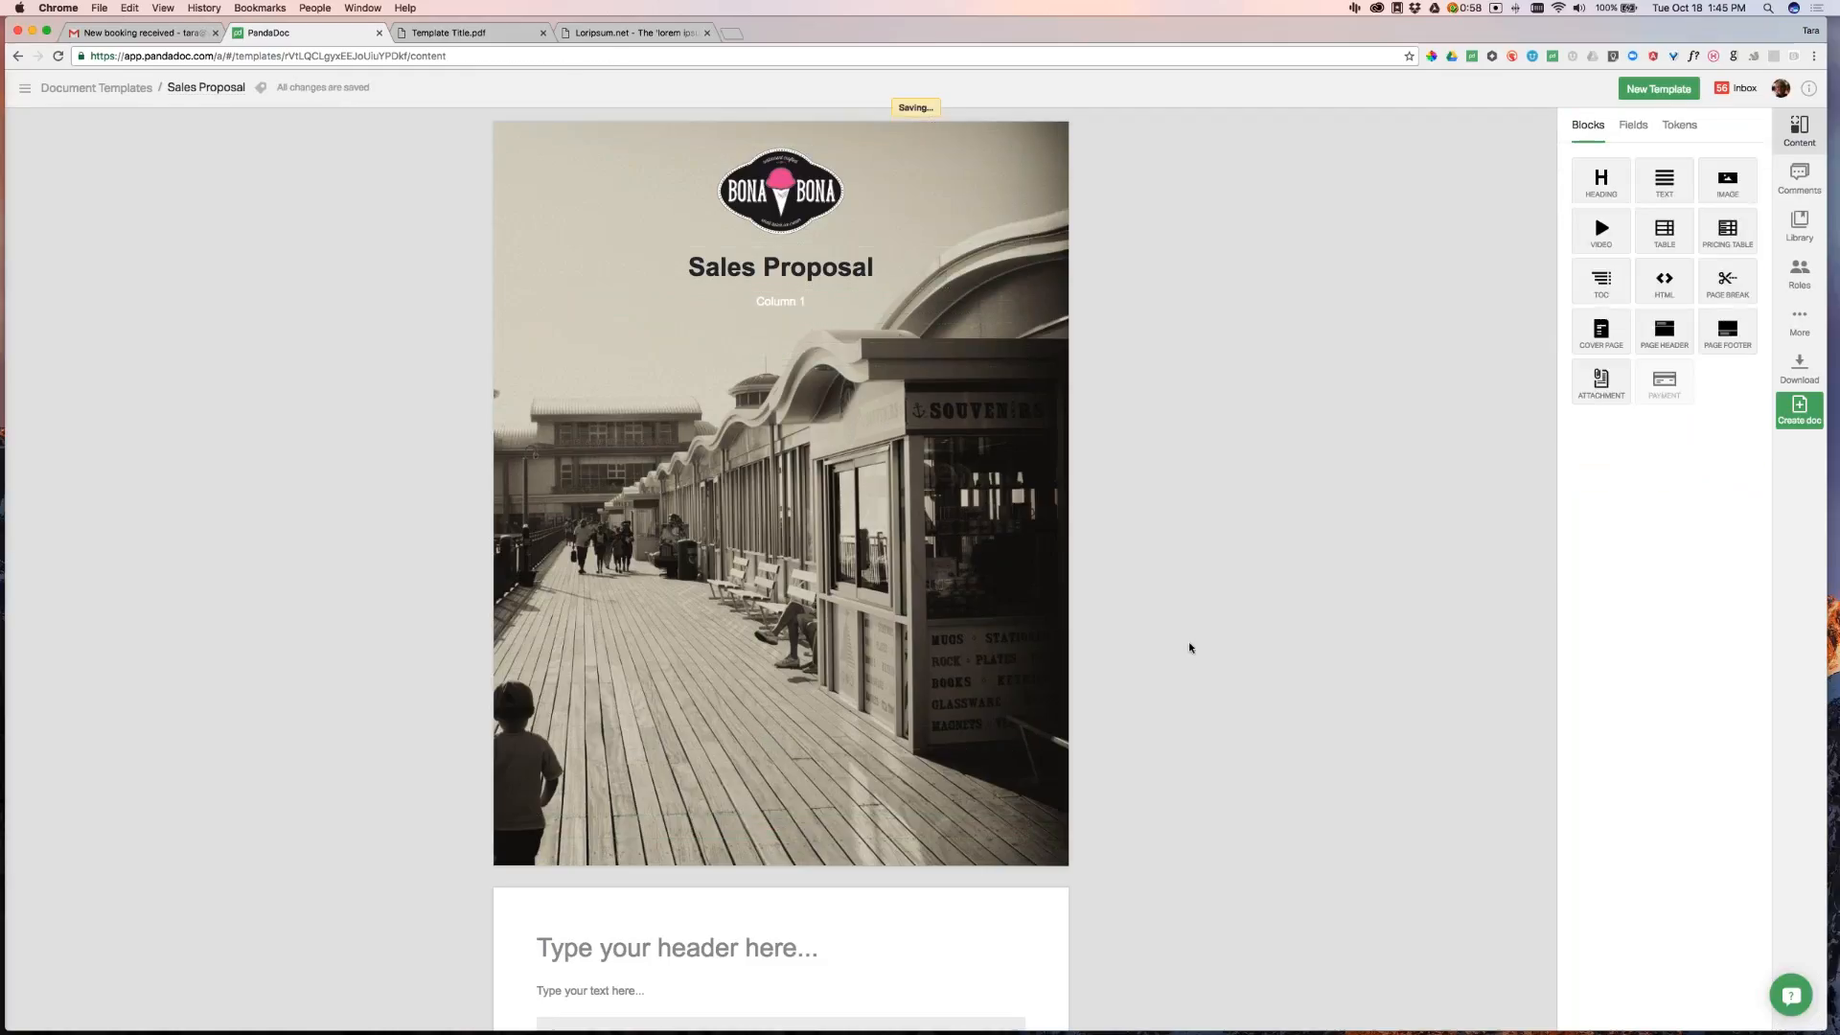
Compare the page-two heading with the Template Title.pdf preview
{"action": "scroll", "coordinate": [1188, 647], "scroll_direction": "down", "scroll_amount": 5}
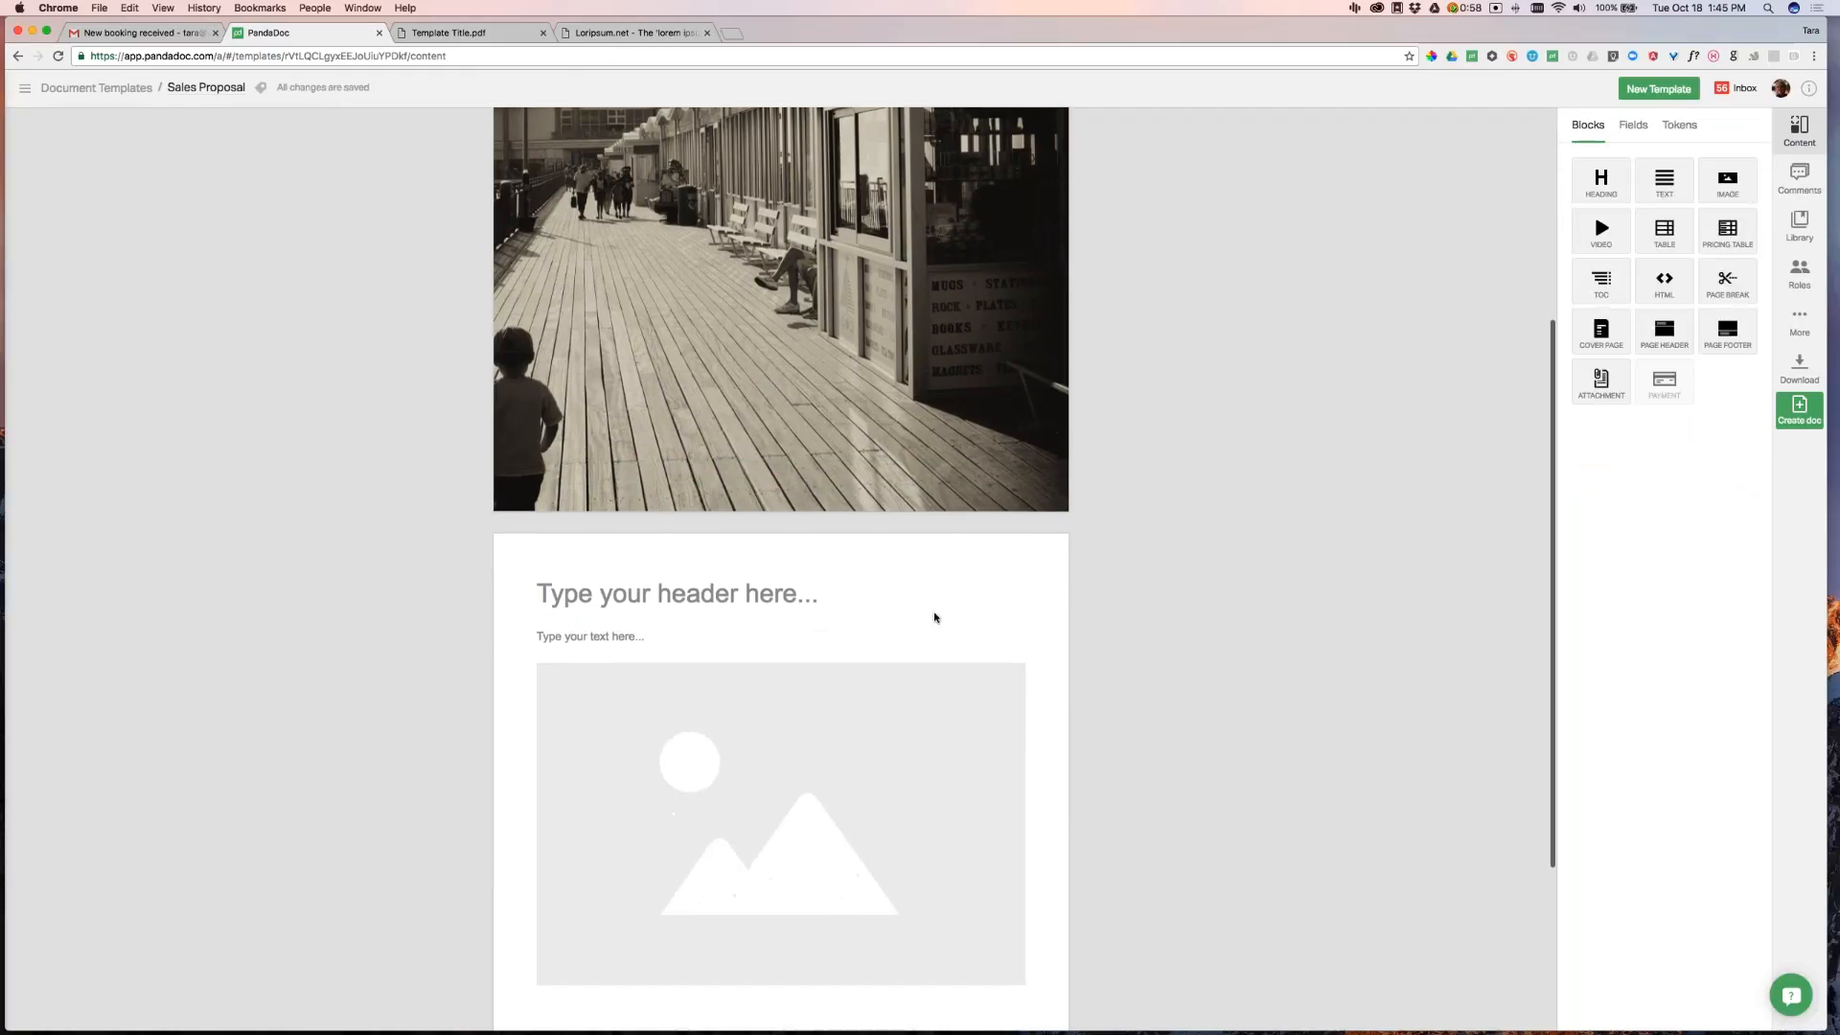
{"action": "scroll", "coordinate": [747, 558], "scroll_direction": "down", "scroll_amount": 1}
{"action": "left_click", "coordinate": [744, 493]}
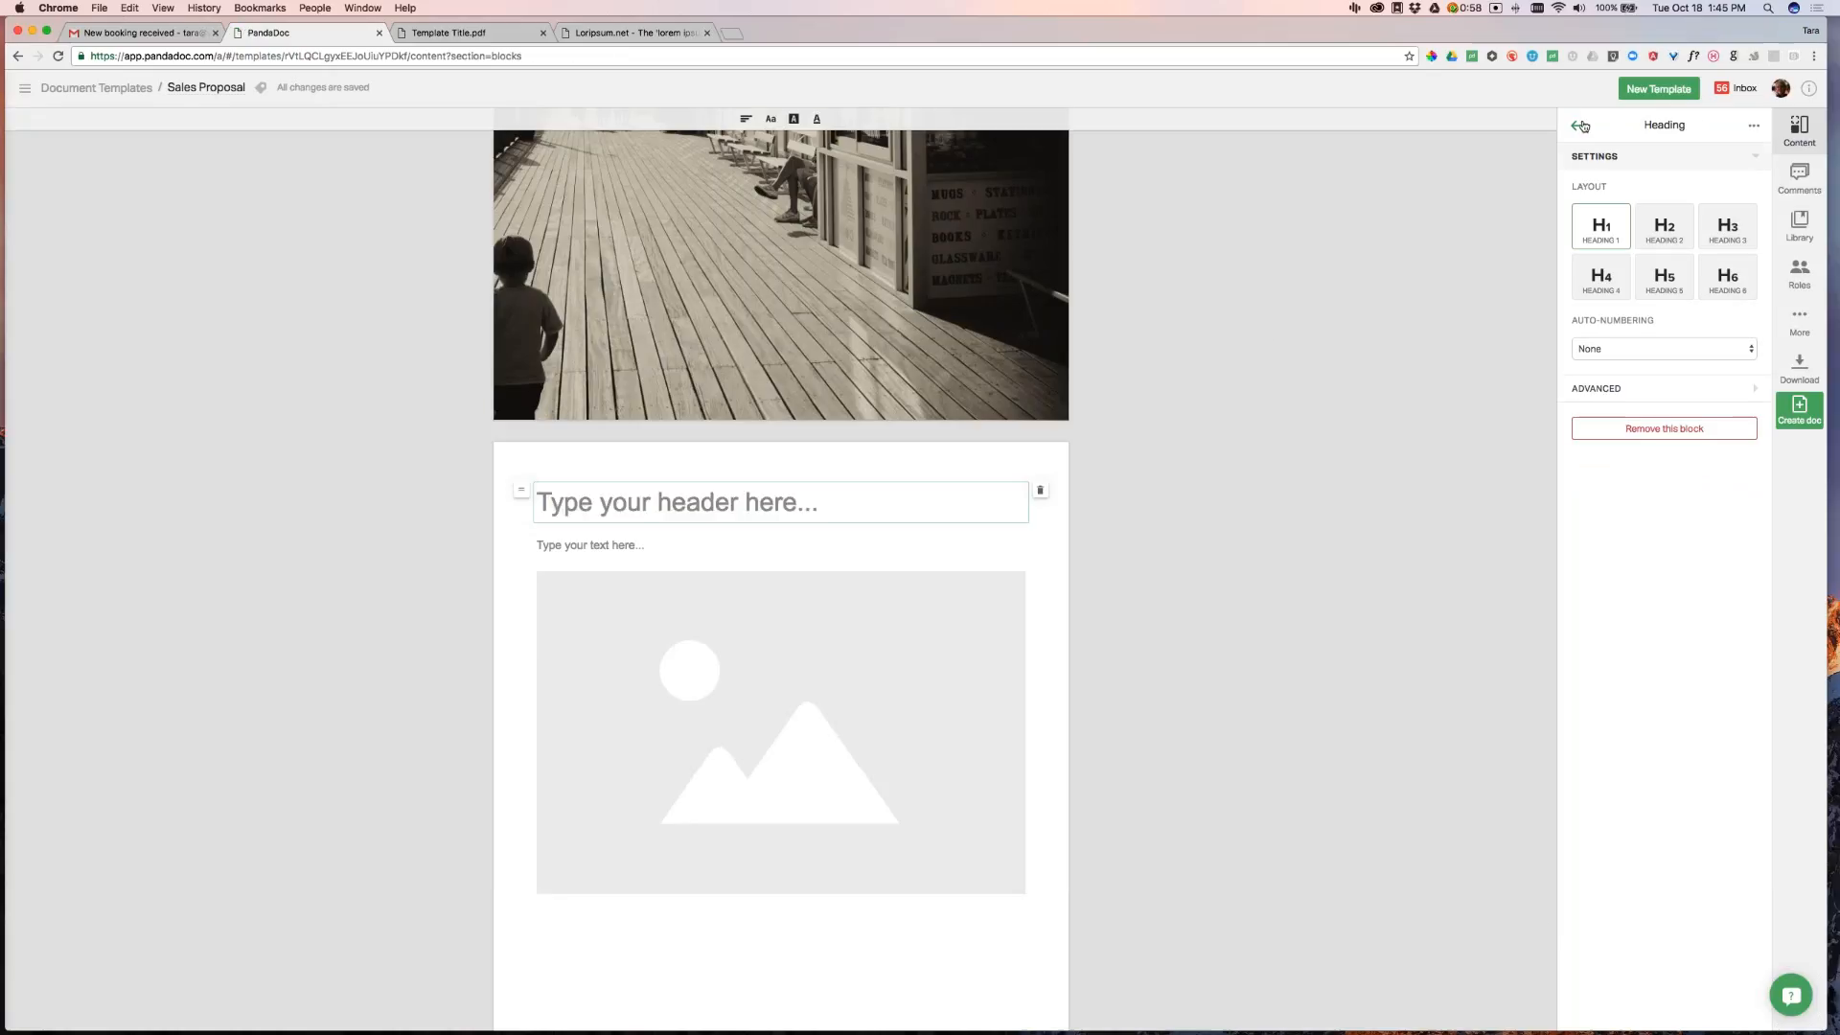
{"action": "left_click", "coordinate": [448, 35]}
{"action": "scroll", "coordinate": [915, 565], "scroll_direction": "down", "scroll_amount": 3}
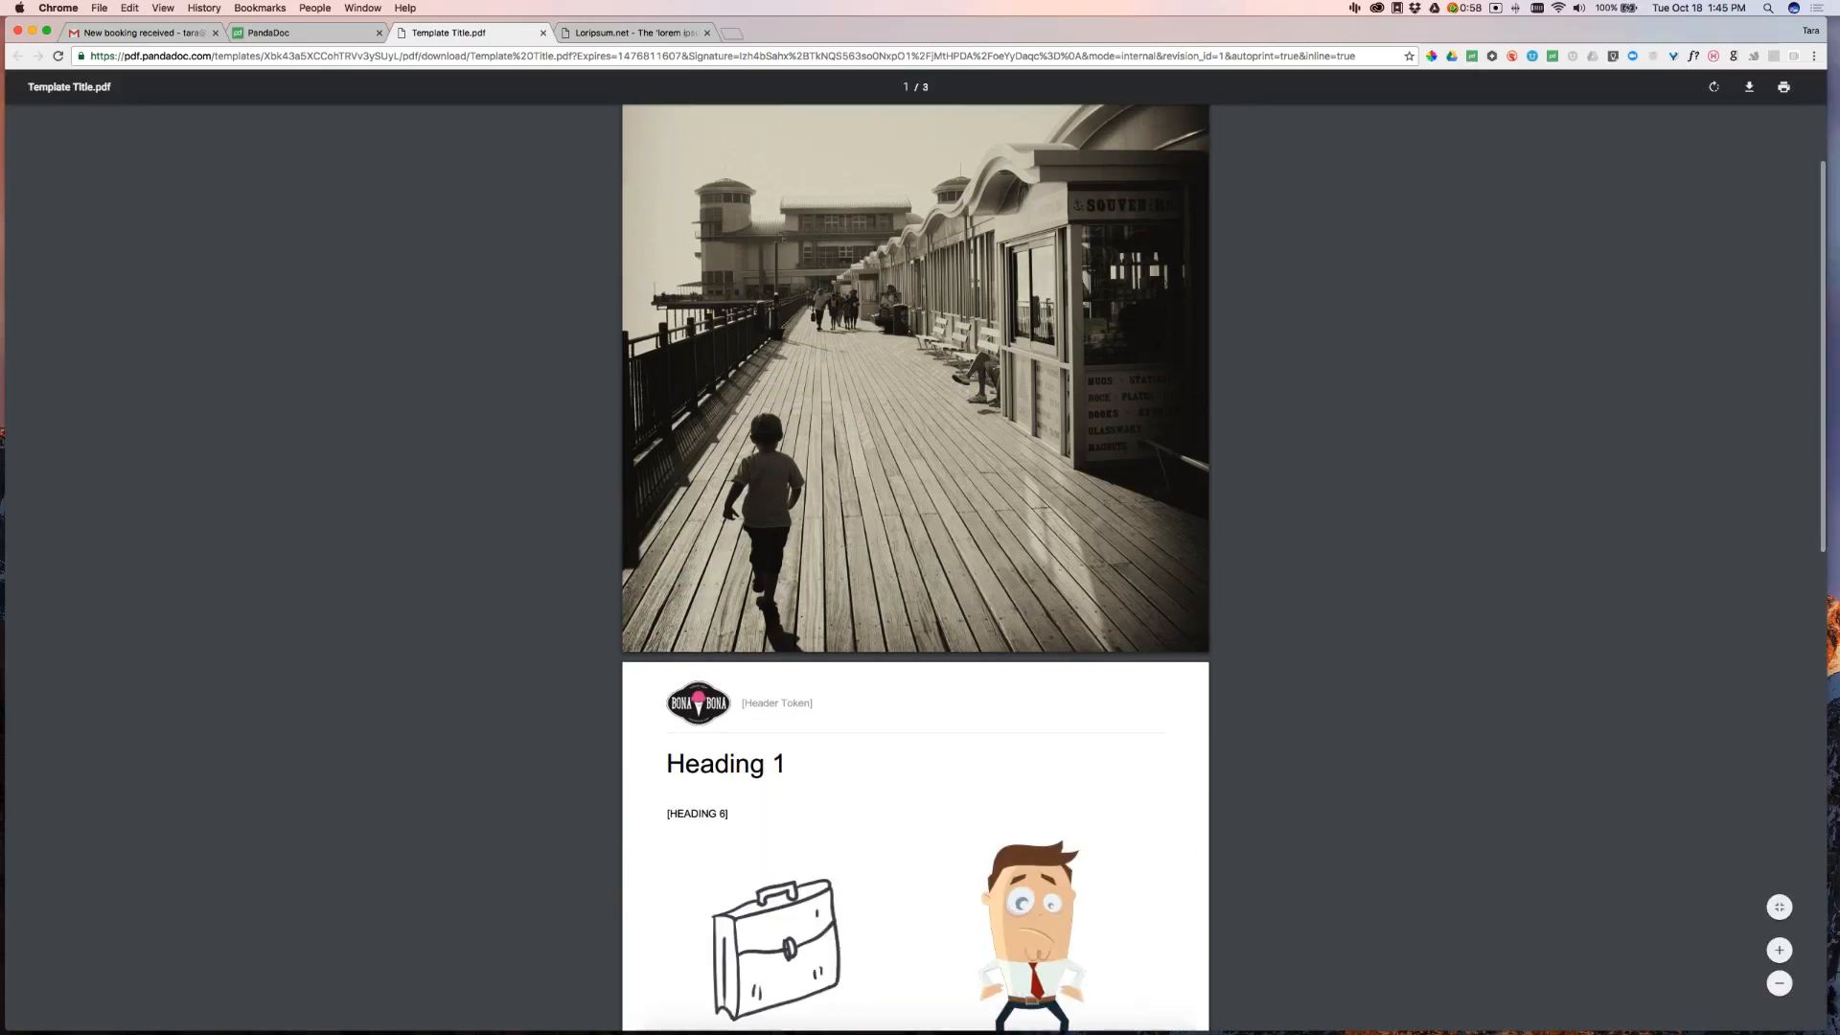
{"action": "left_click", "coordinate": [287, 33]}
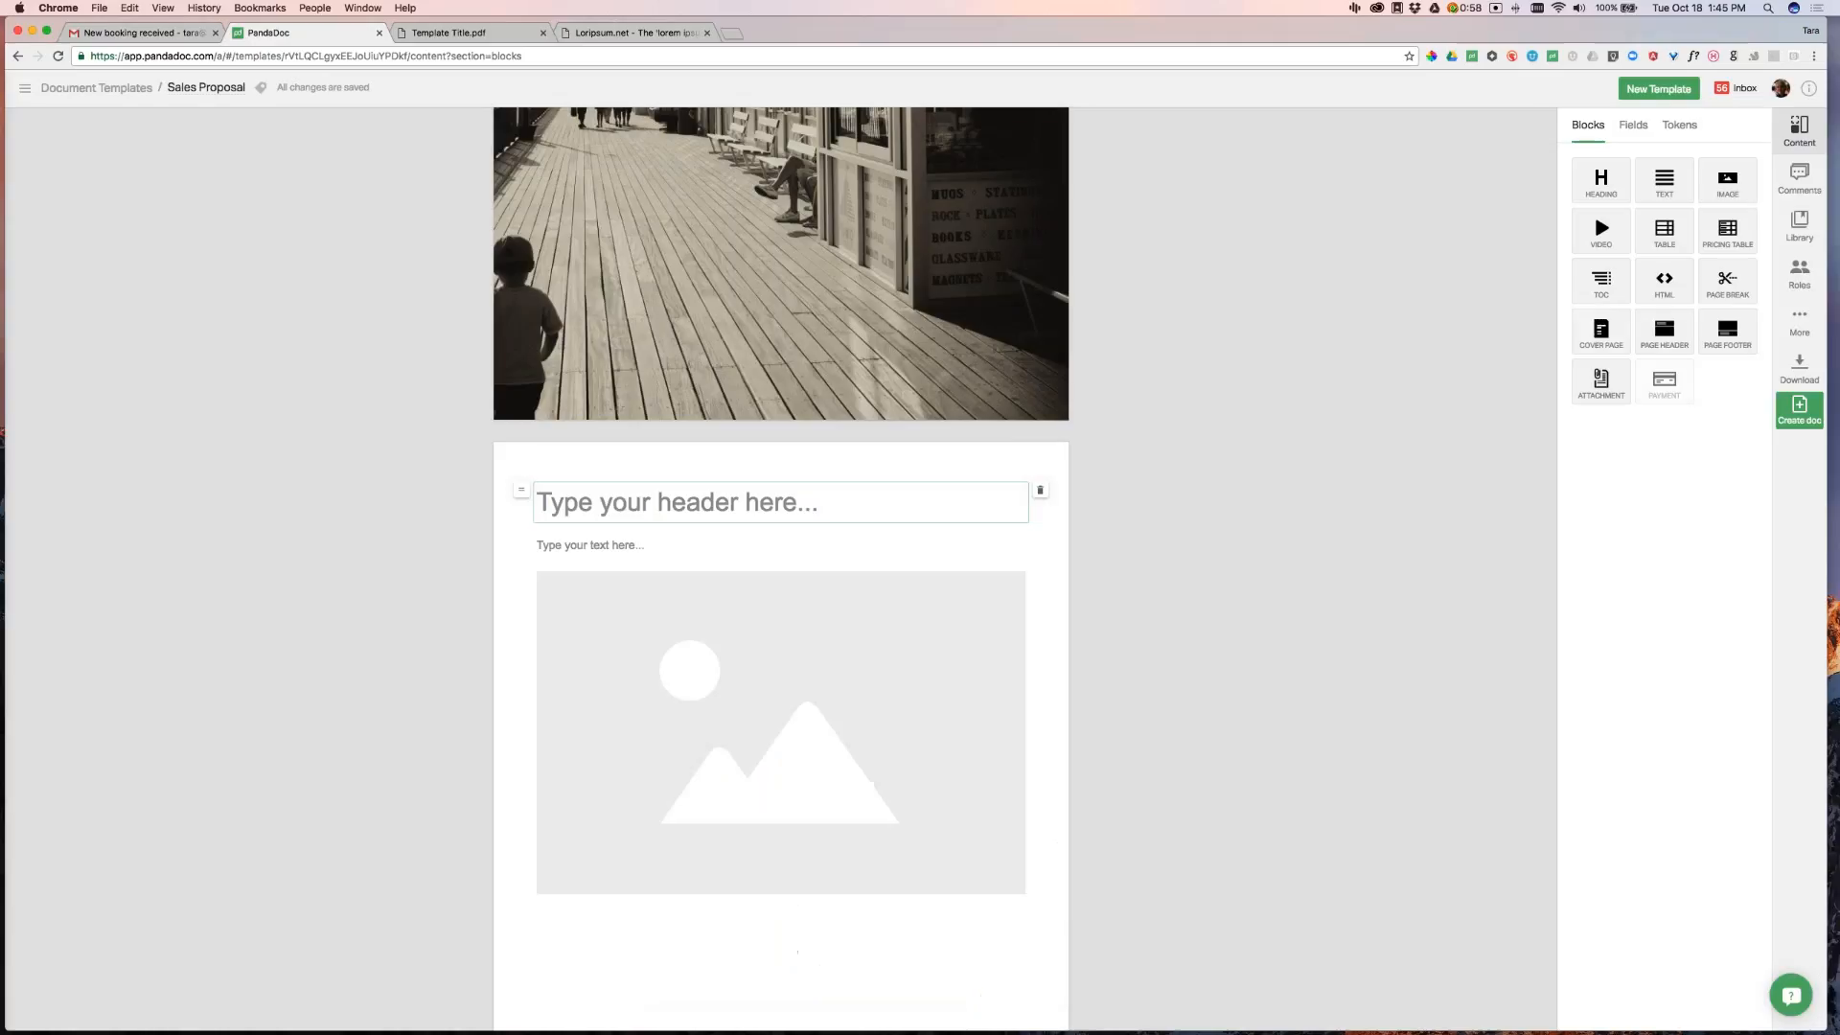
Add an IMG LEFT page header to page two with the Bona Bona logo and 'Type Any Text'
{"action": "left_click_drag", "start_coordinate": [1664, 330], "coordinate": [870, 467]}
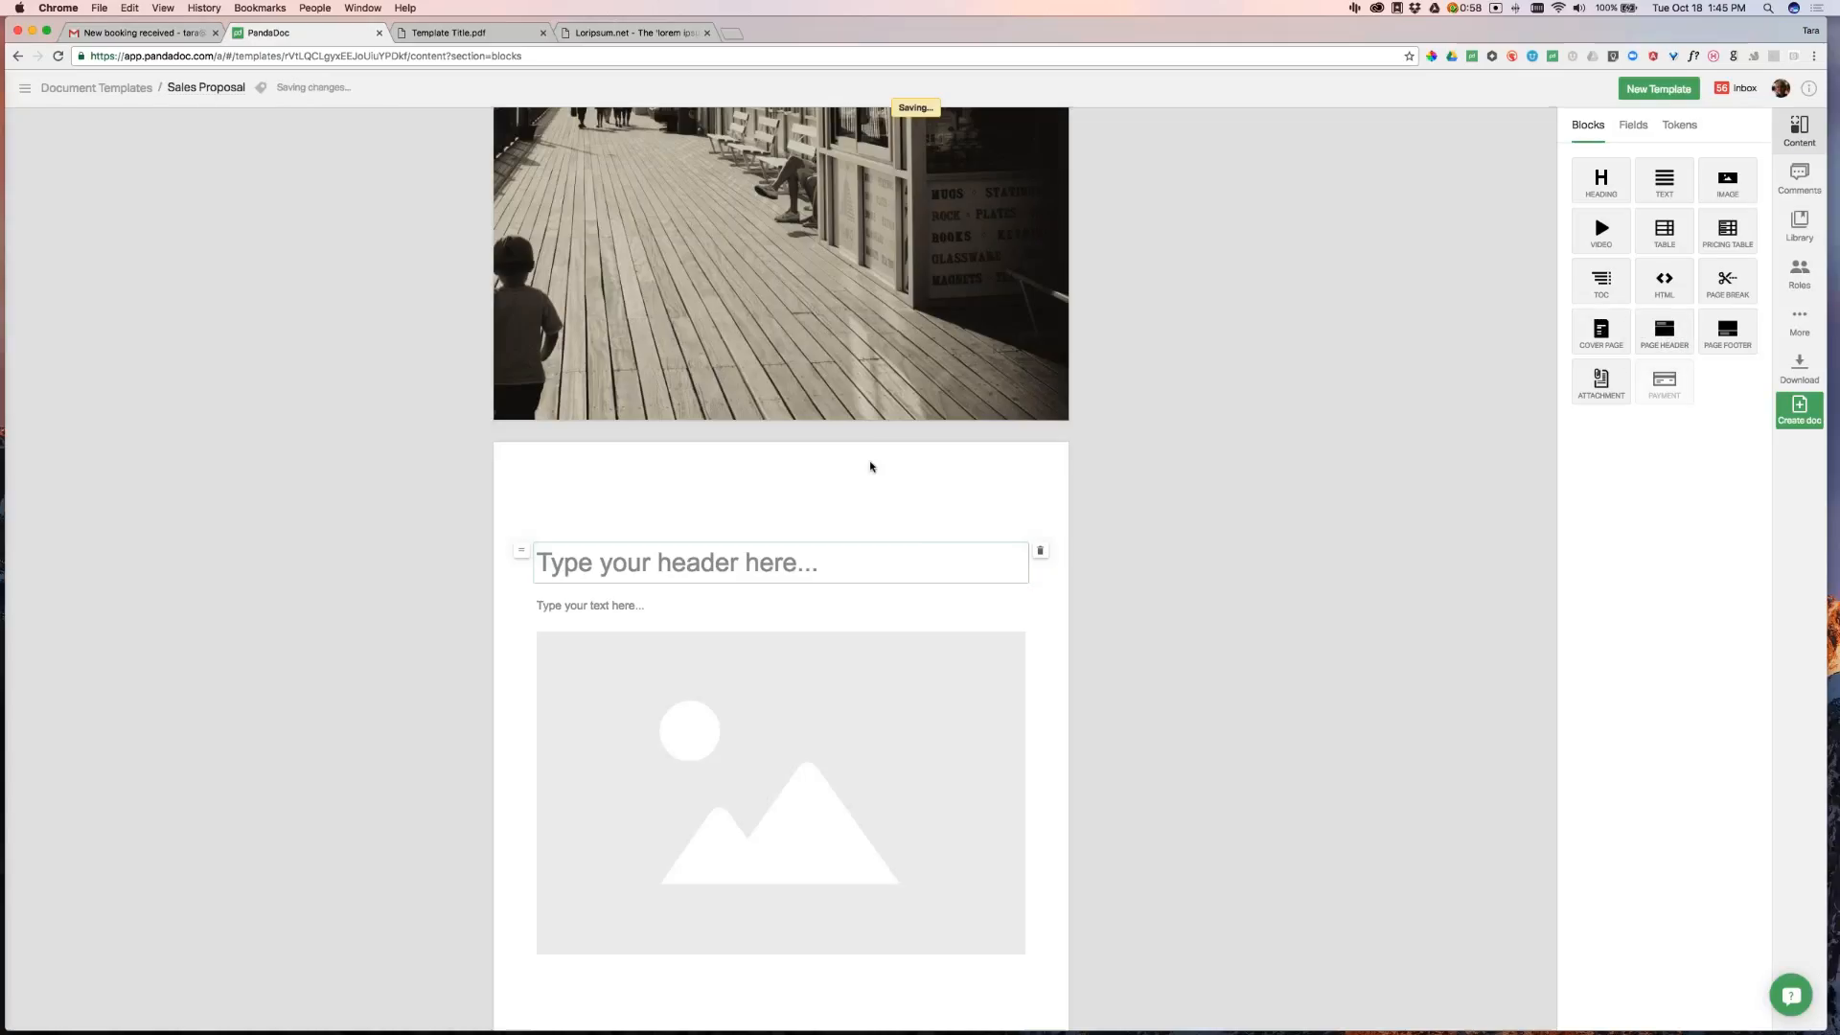
{"action": "left_click", "coordinate": [1641, 244]}
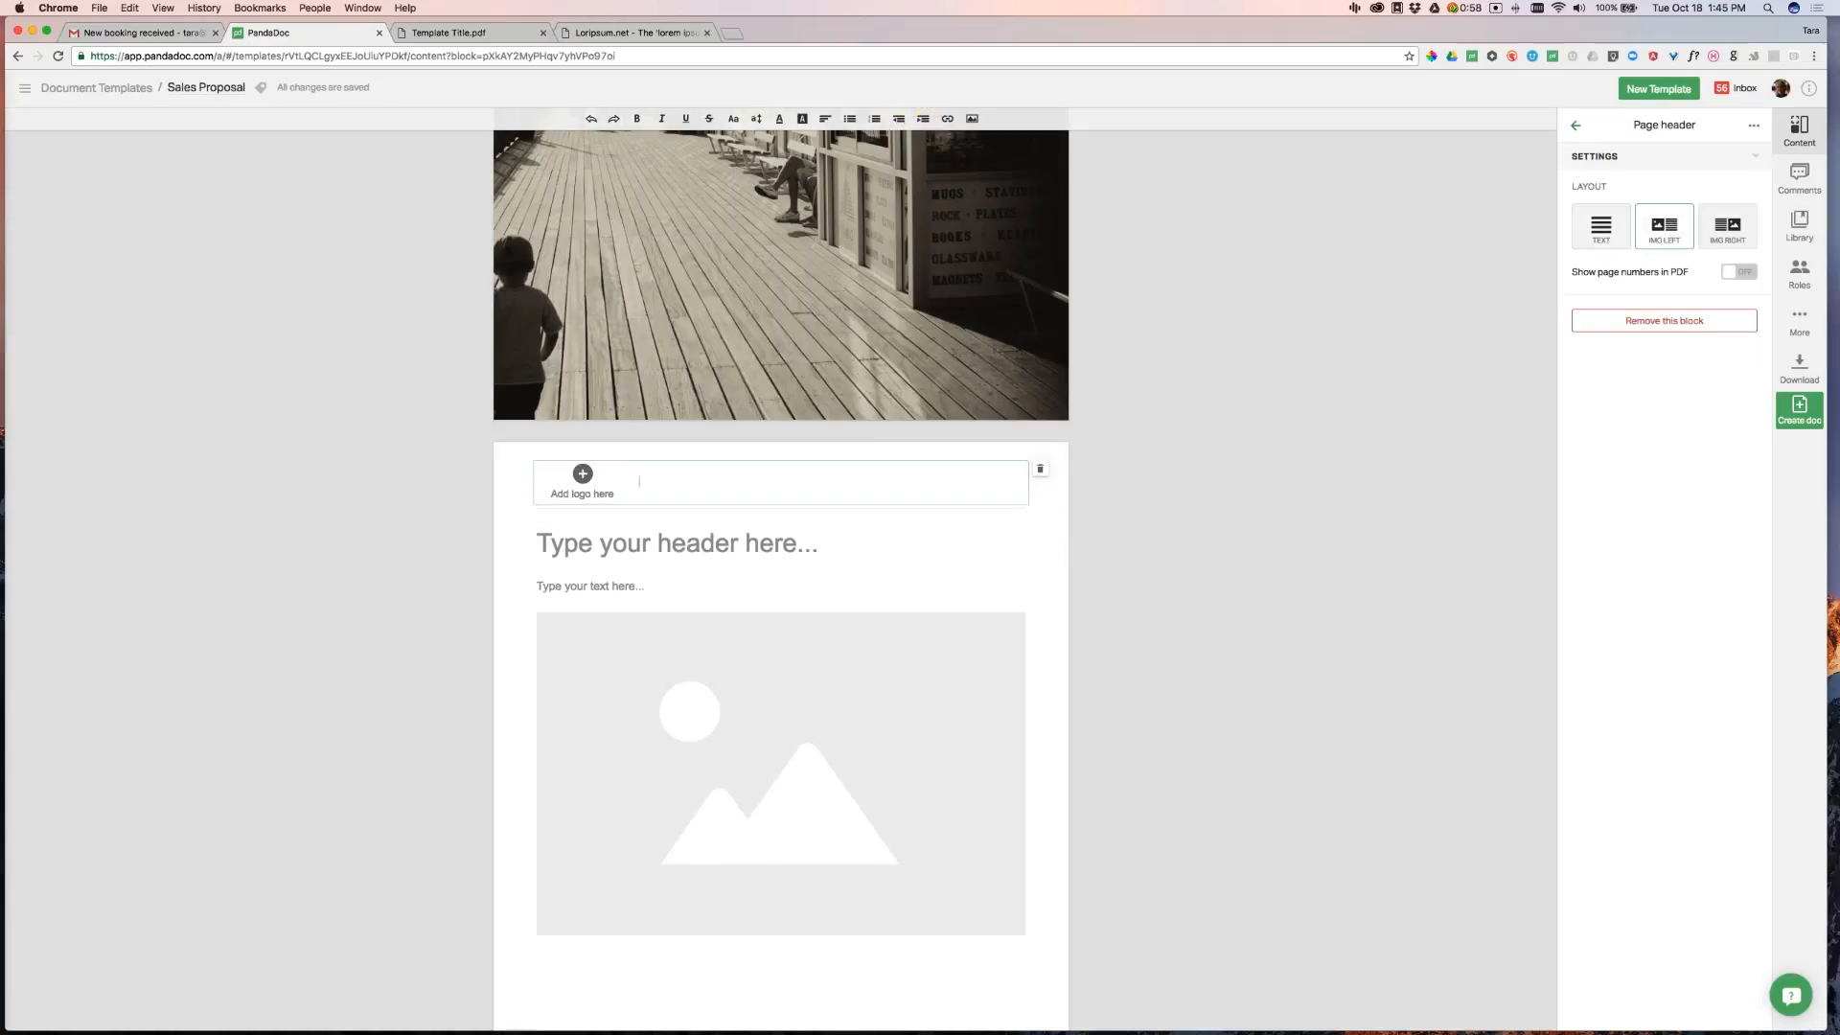
{"action": "left_click", "coordinate": [581, 473]}
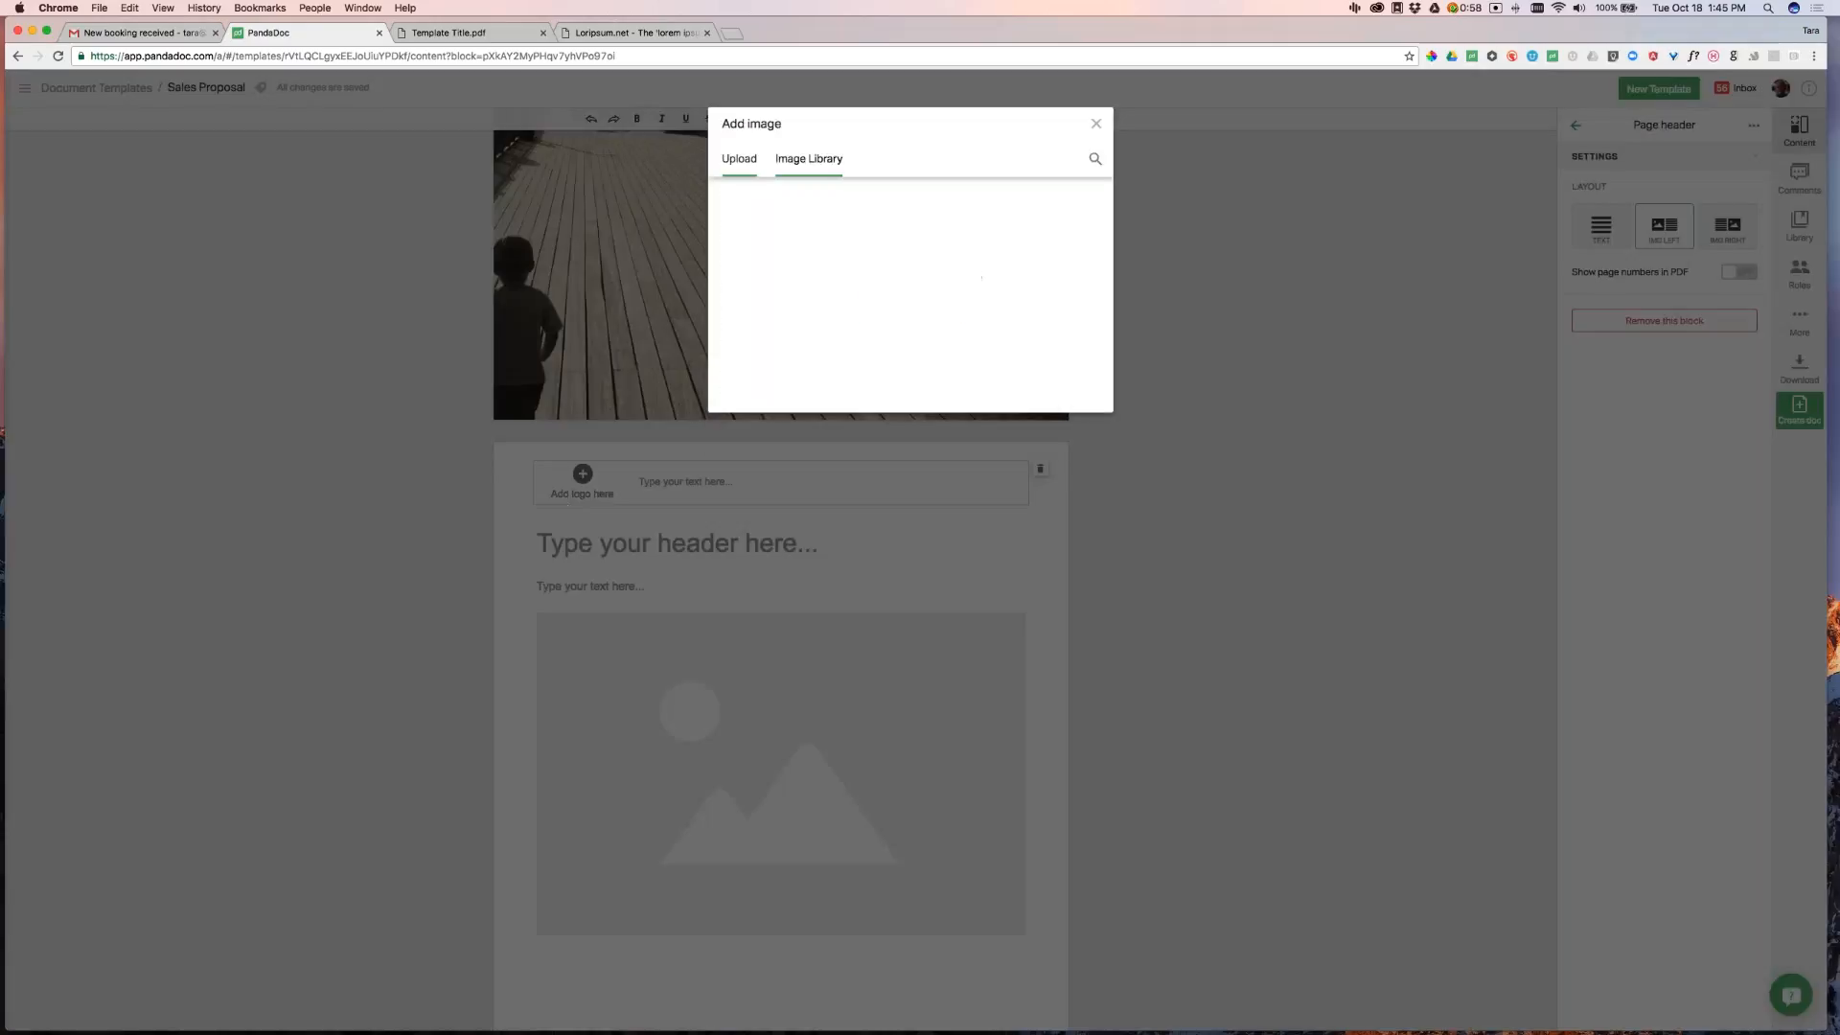
{"action": "scroll", "coordinate": [854, 387], "scroll_direction": "down", "scroll_amount": 4}
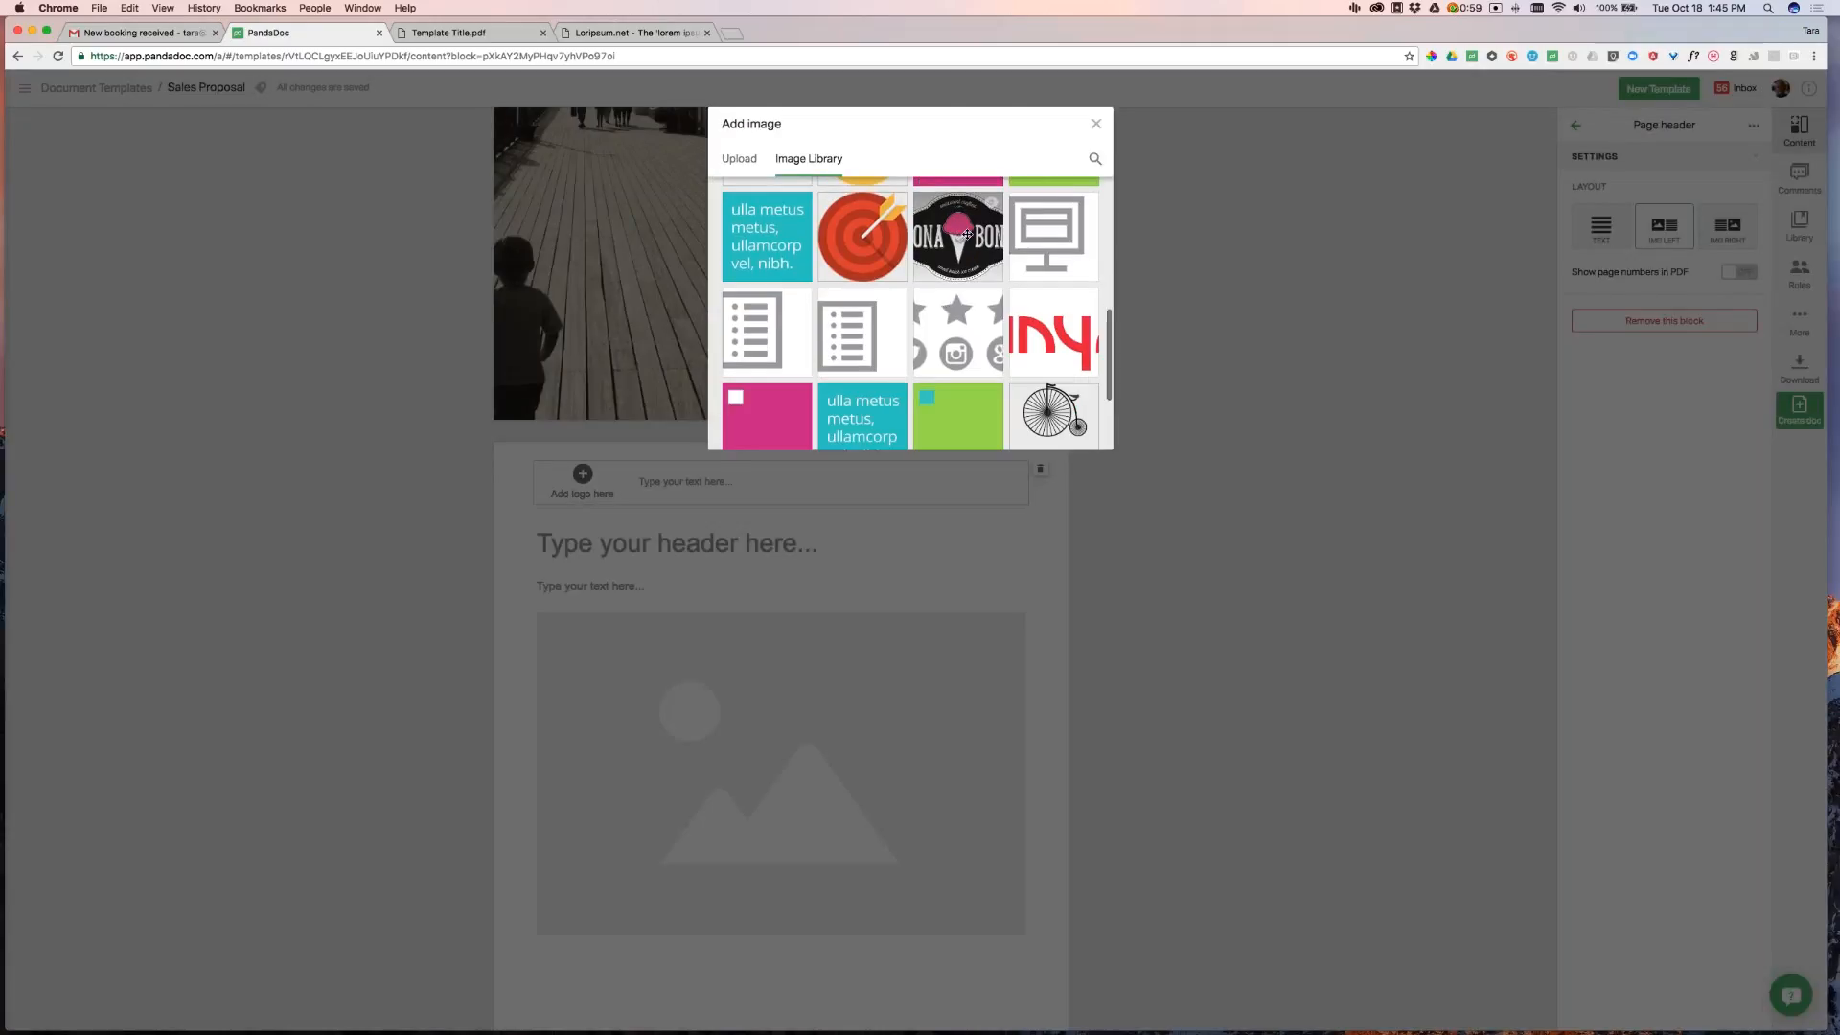
{"action": "left_click", "coordinate": [961, 227]}
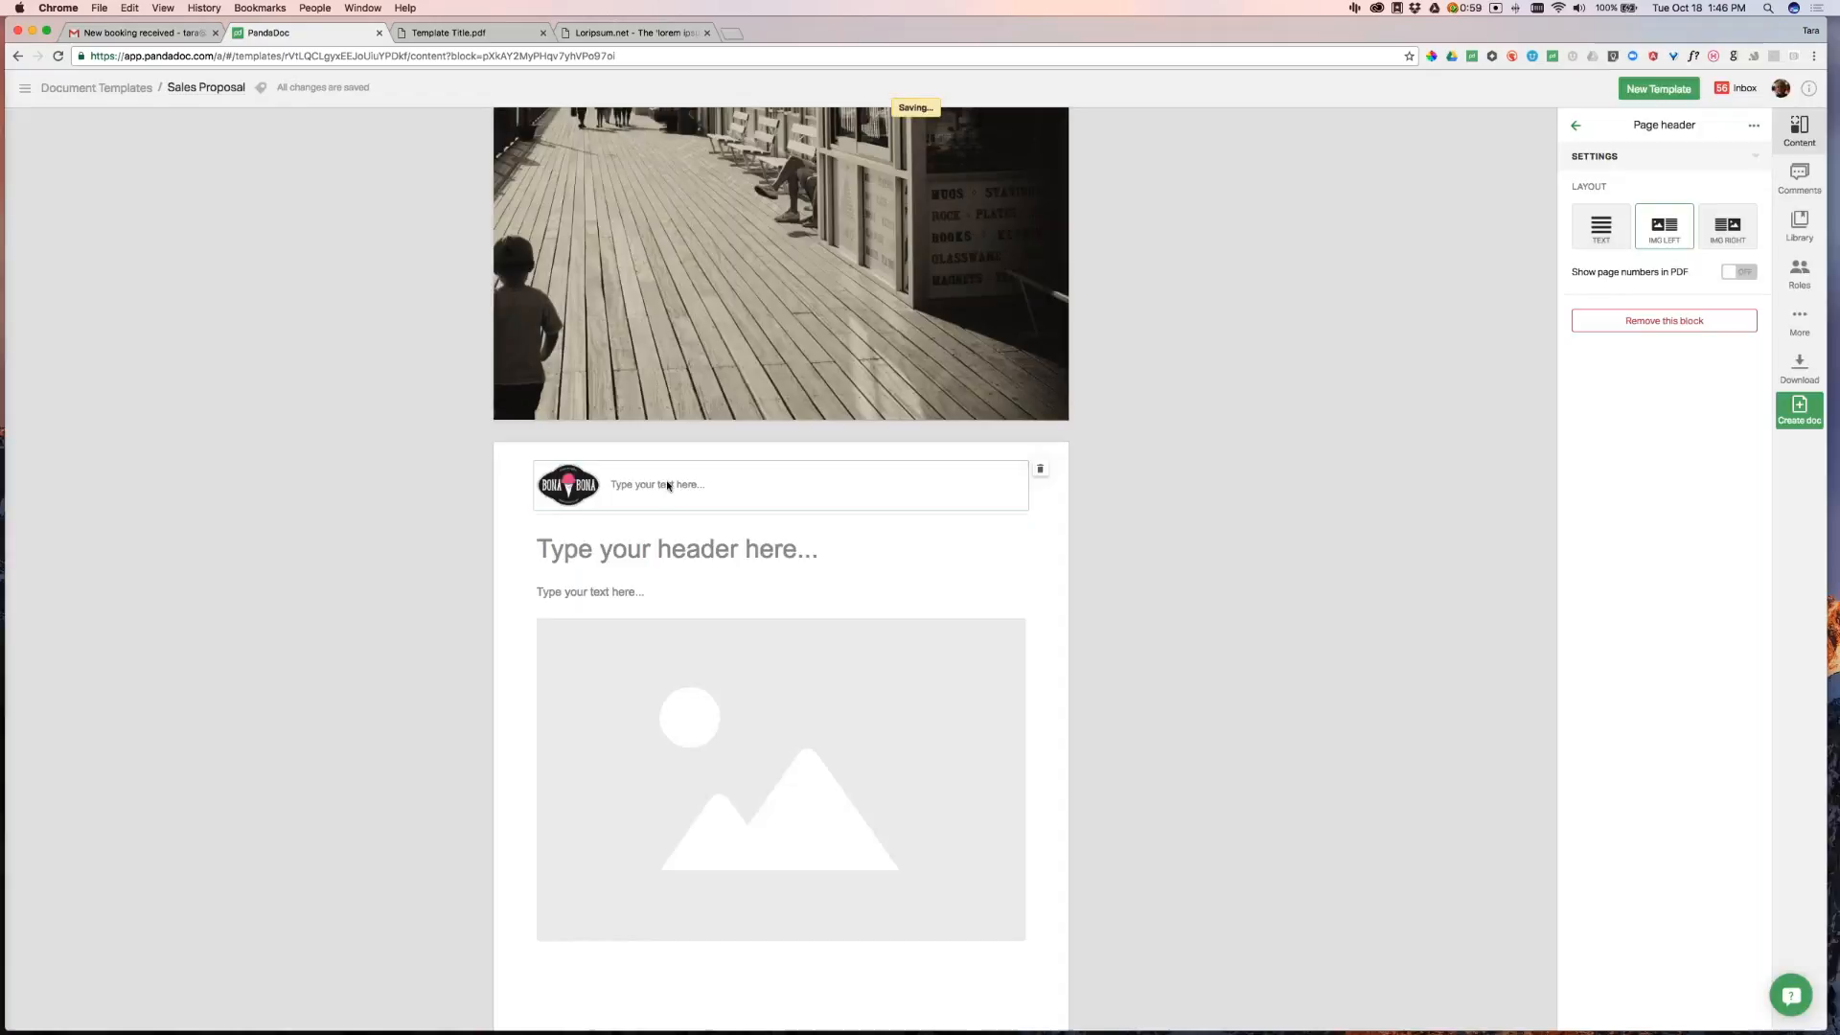
{"action": "left_click", "coordinate": [679, 485]}
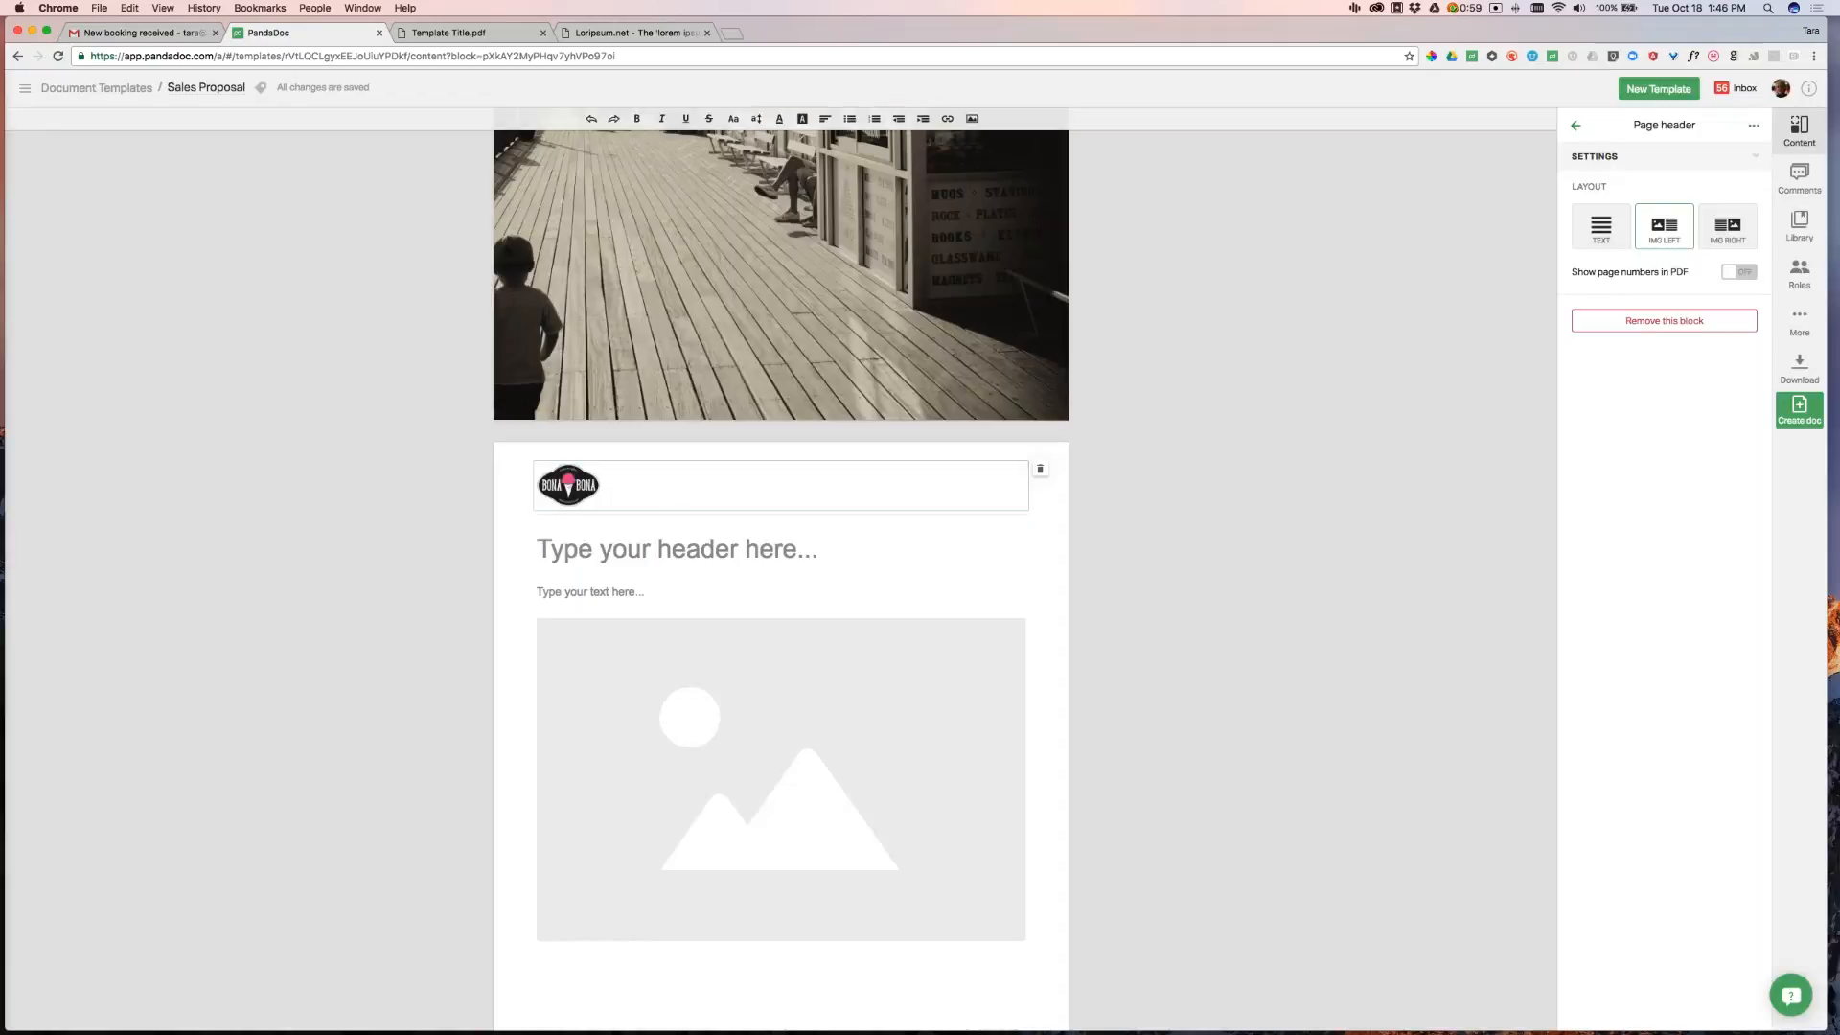
{"action": "type", "text": "Type Any Text"}
{"action": "left_click", "coordinate": [1128, 501]}
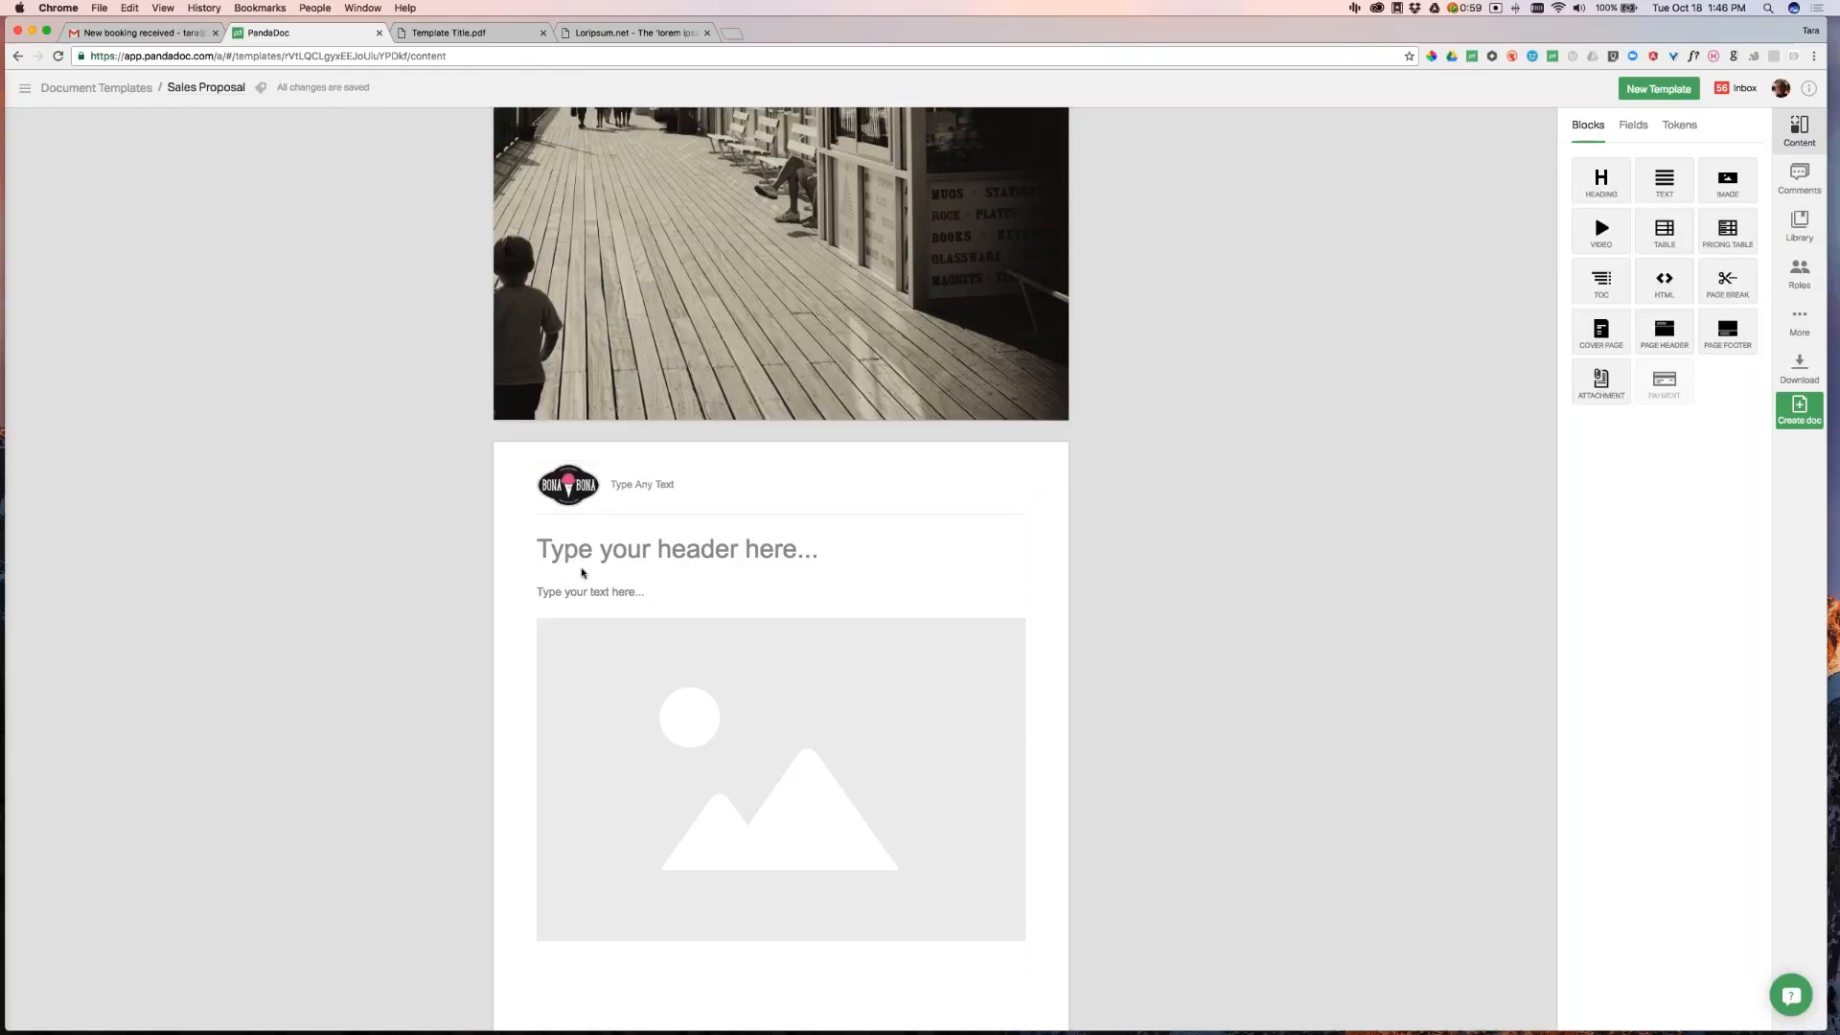
Rename the page-two heading to 'Heading Title'
{"action": "left_click", "coordinate": [595, 556]}
{"action": "type", "text": "Heading Title"}
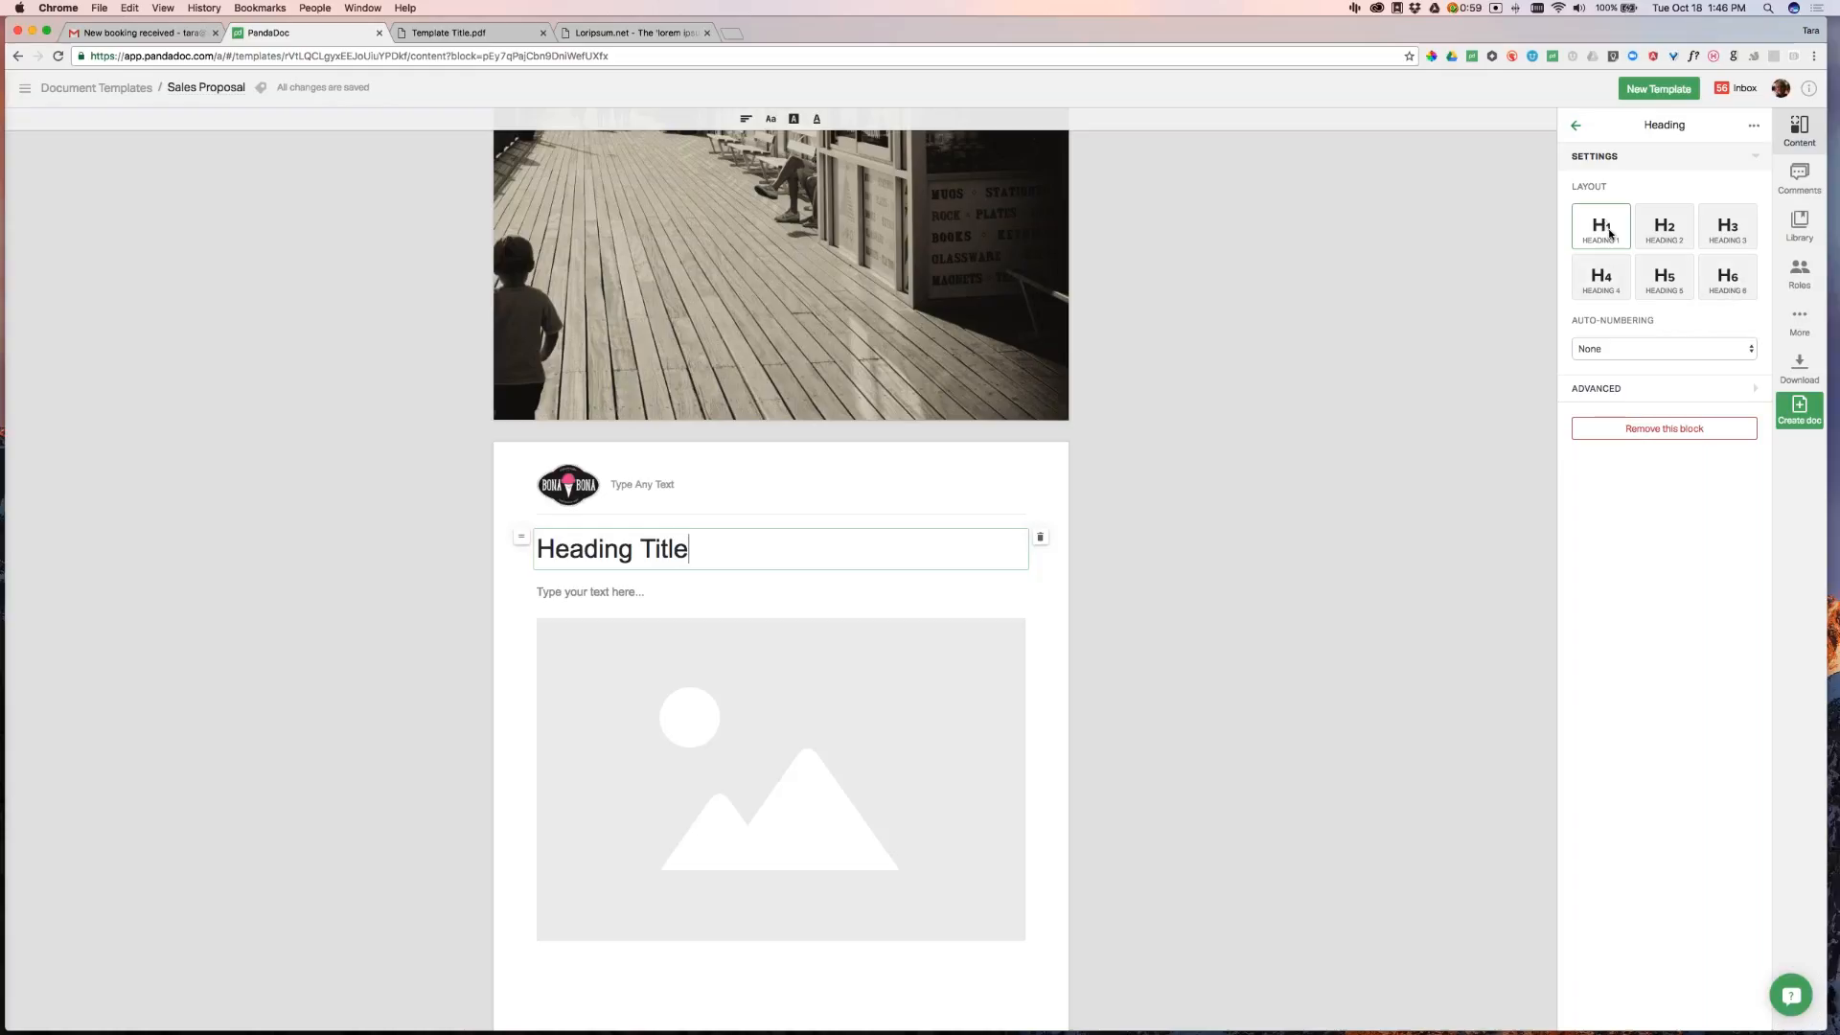
Step the heading size from H6 up to Heading 1 and open the More options panel
{"action": "left_click", "coordinate": [1731, 277]}
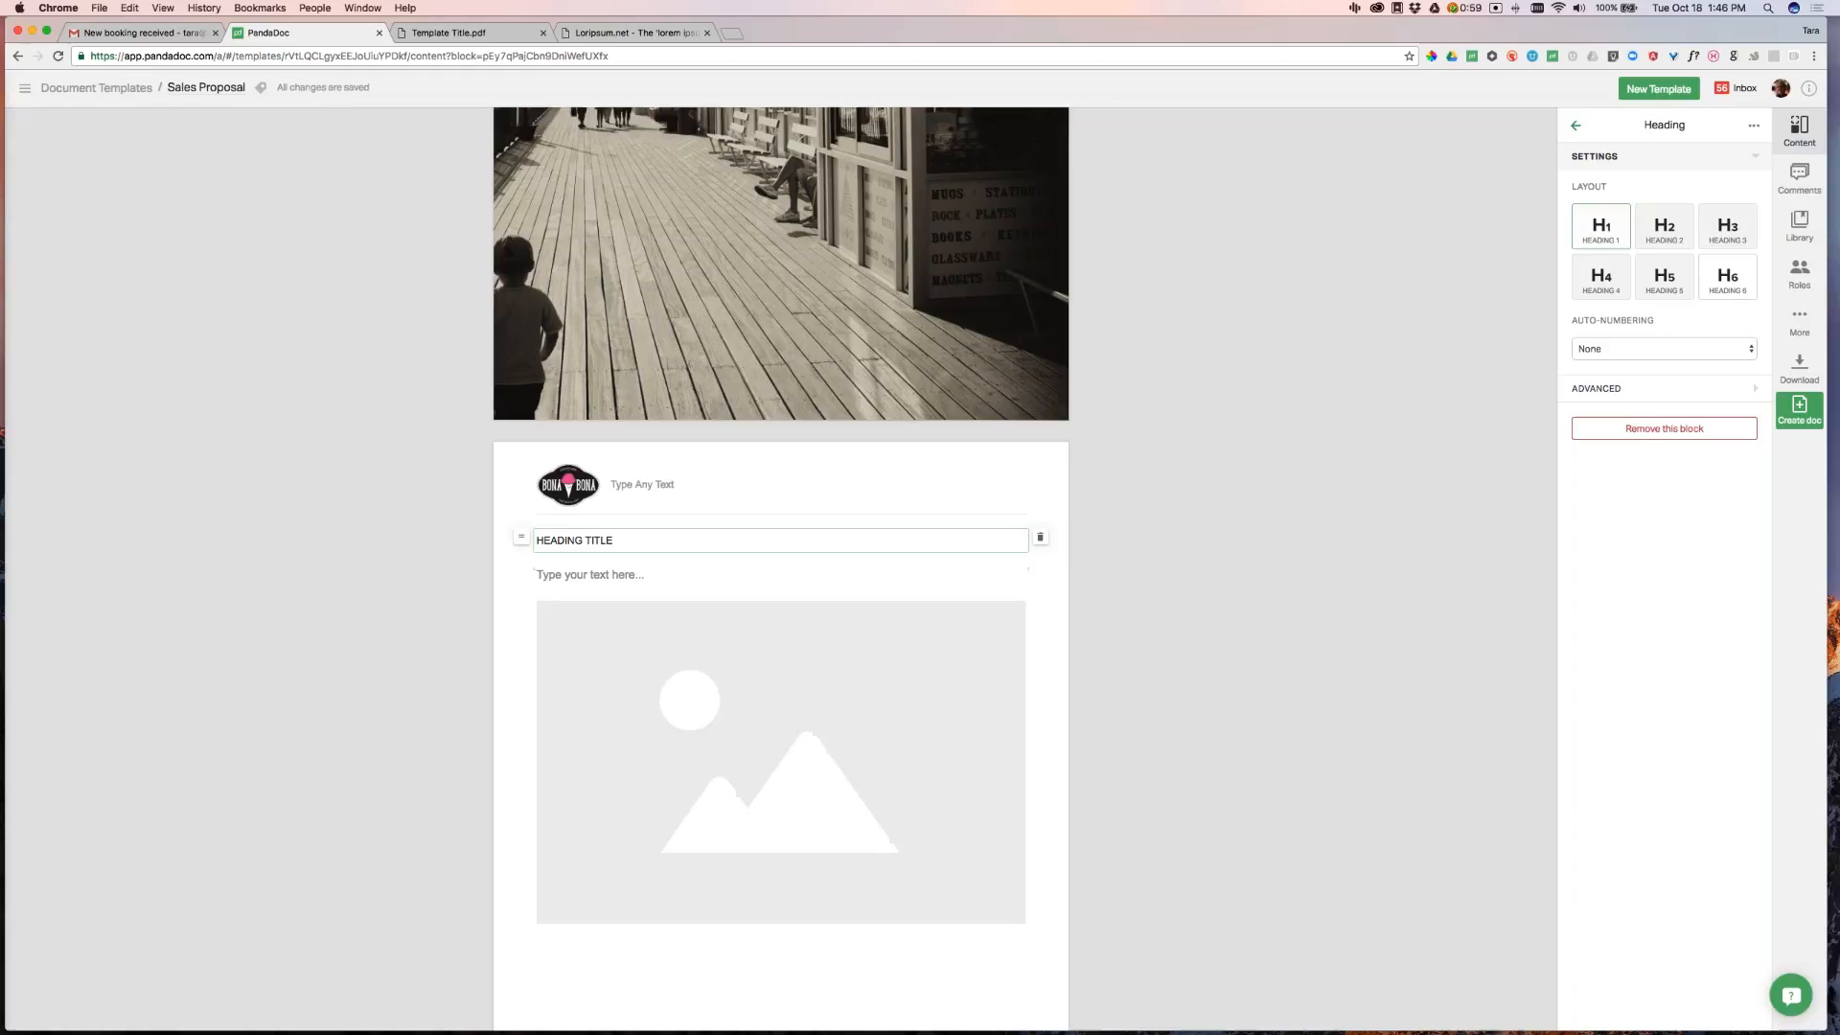
{"action": "left_click", "coordinate": [1665, 277]}
{"action": "left_click", "coordinate": [1598, 283]}
{"action": "left_click", "coordinate": [1733, 234]}
{"action": "left_click", "coordinate": [1666, 226]}
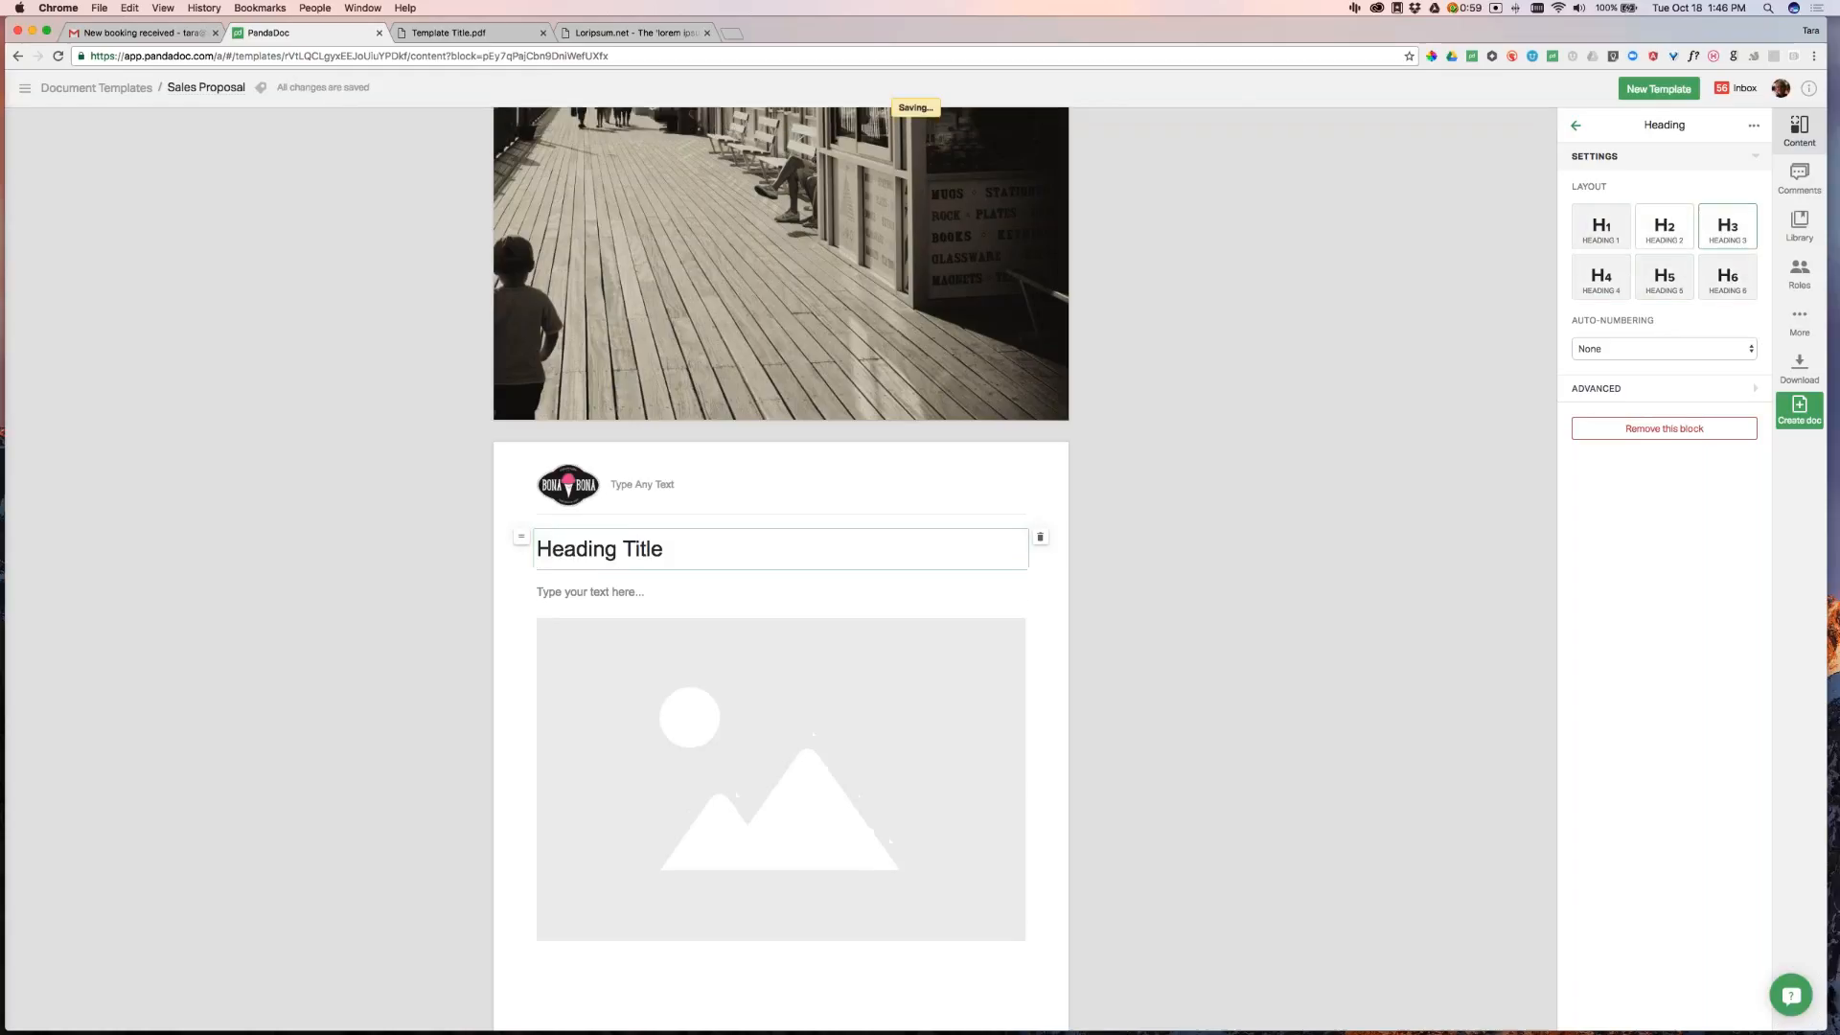
{"action": "left_click", "coordinate": [1596, 235]}
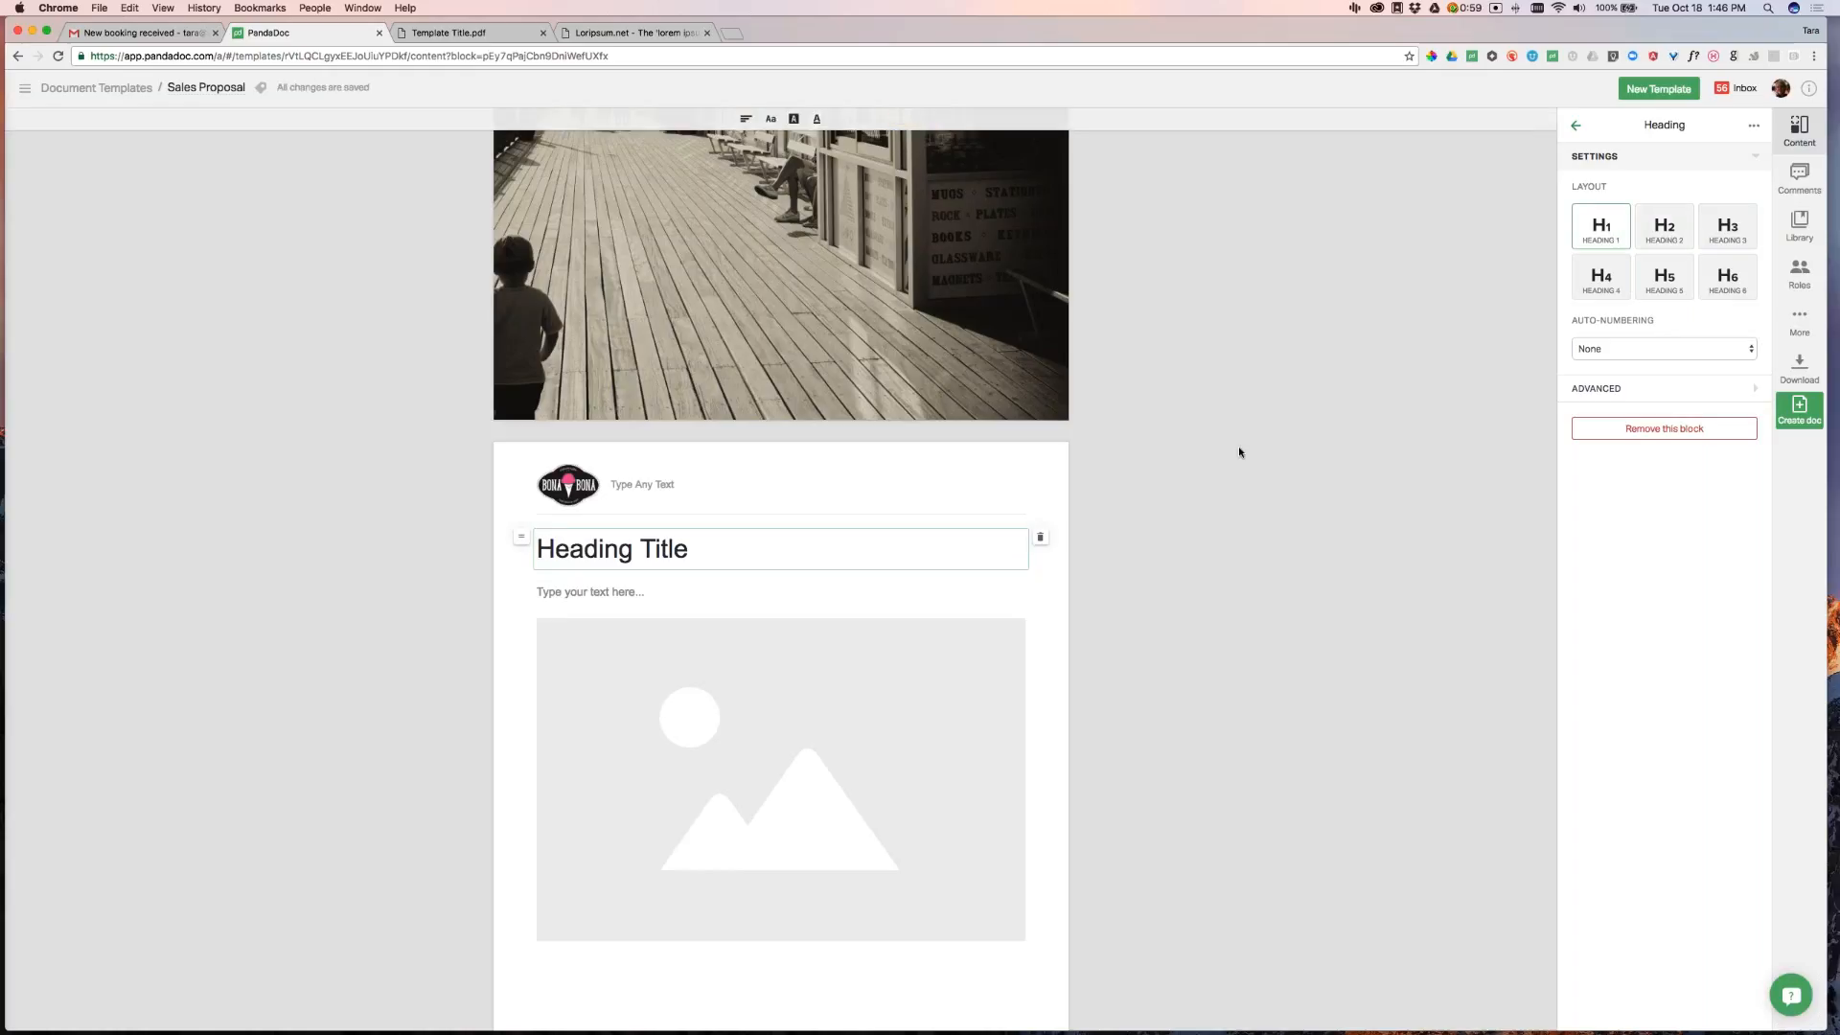
{"action": "scroll", "coordinate": [993, 469], "scroll_direction": "down", "scroll_amount": 3}
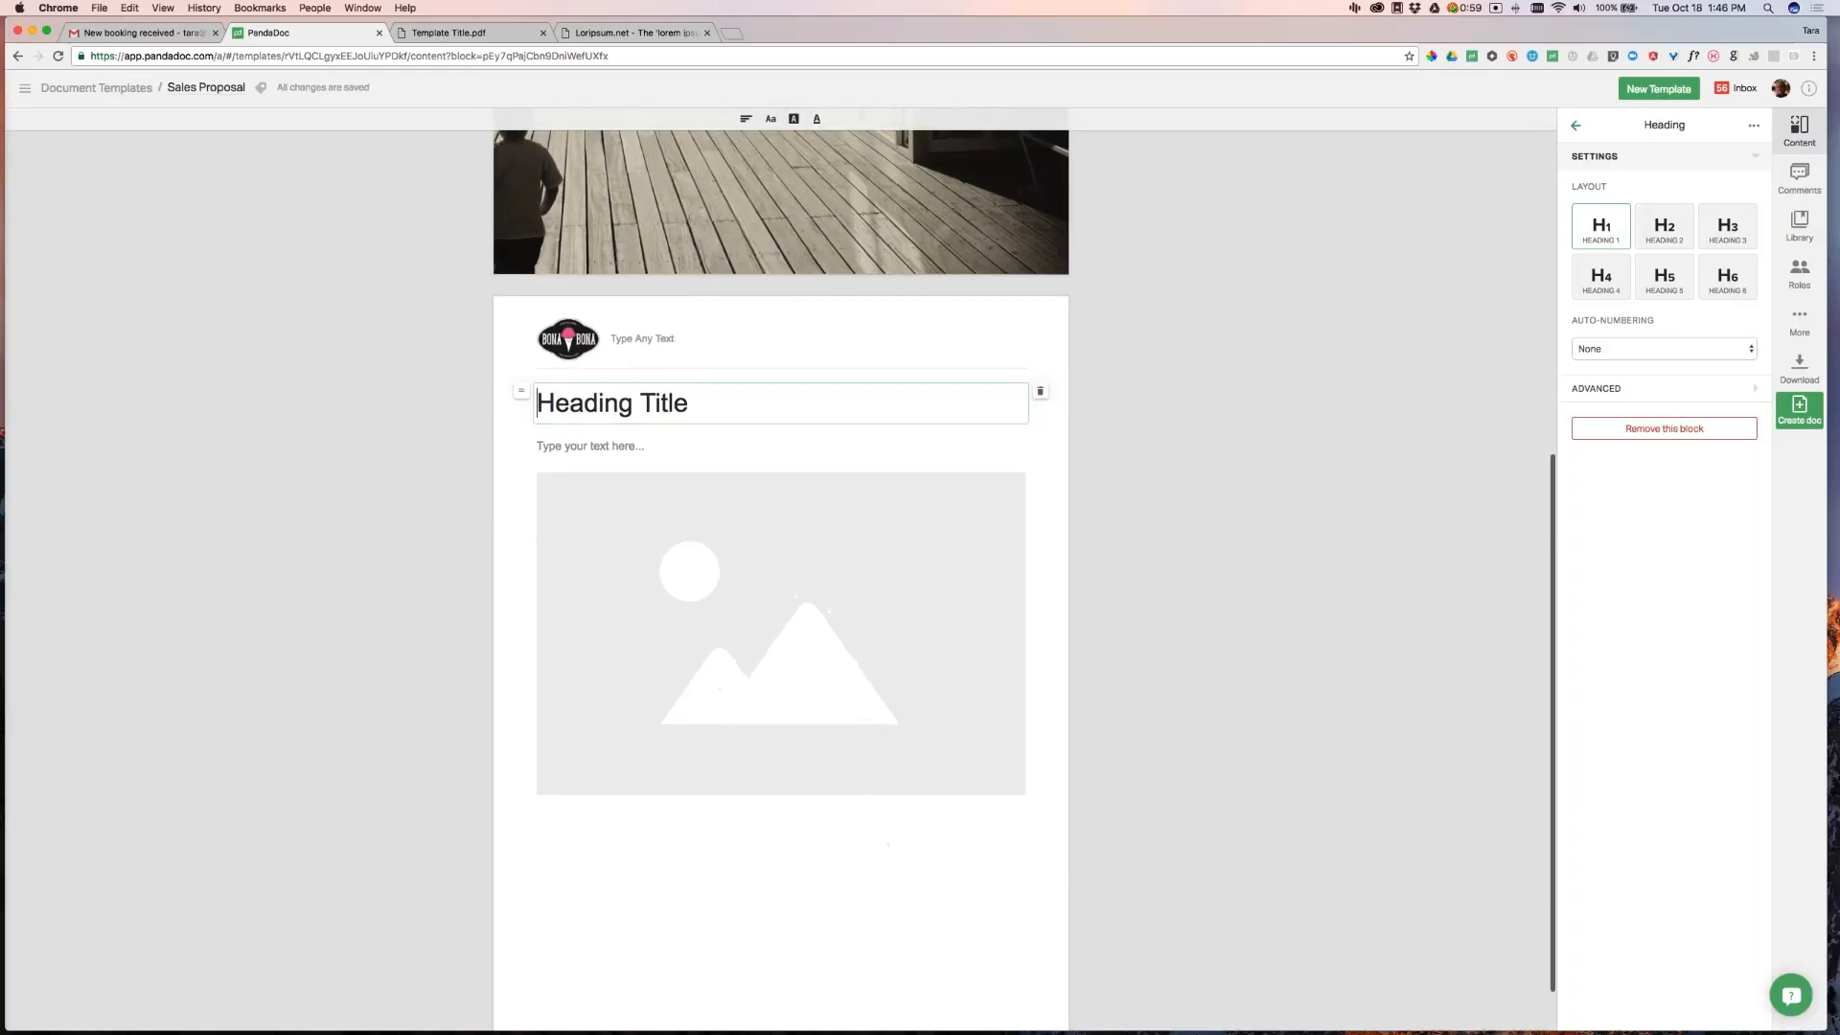
{"action": "left_click", "coordinate": [1799, 326]}
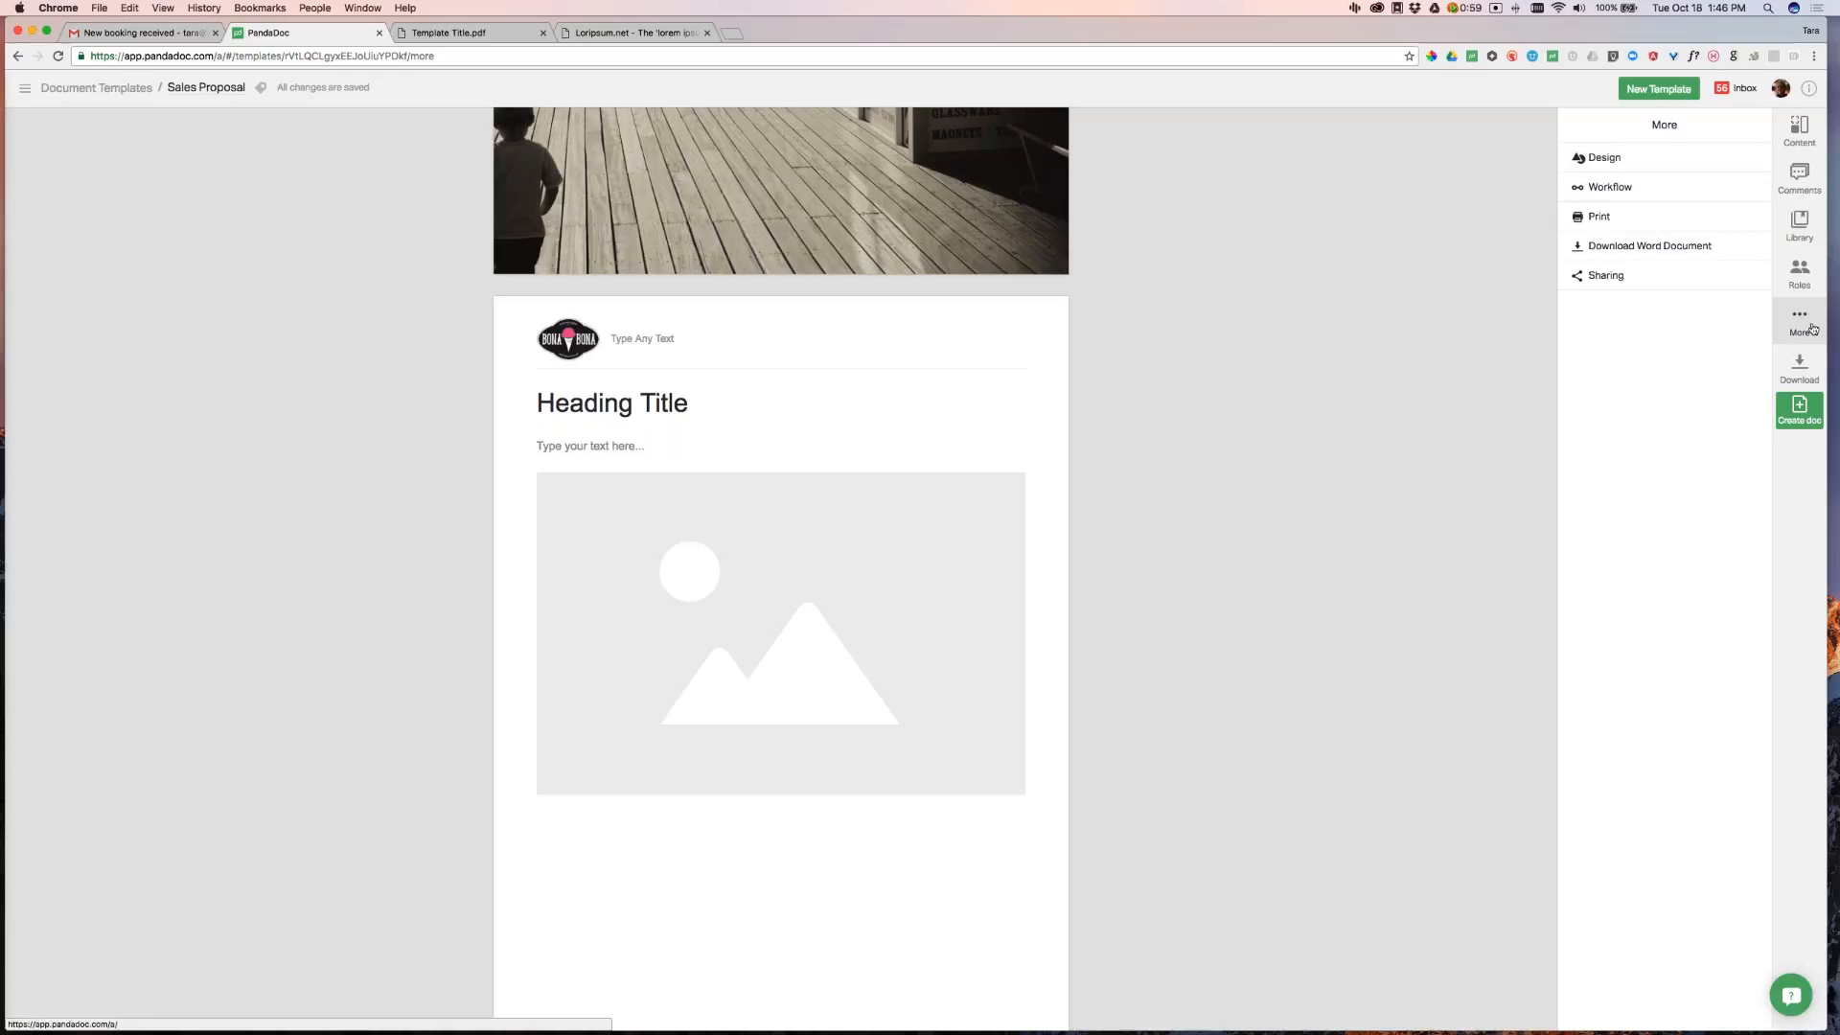
In Design, set the heading font to Raleway and the text font to Source Sans Pro
{"action": "left_click", "coordinate": [1593, 158]}
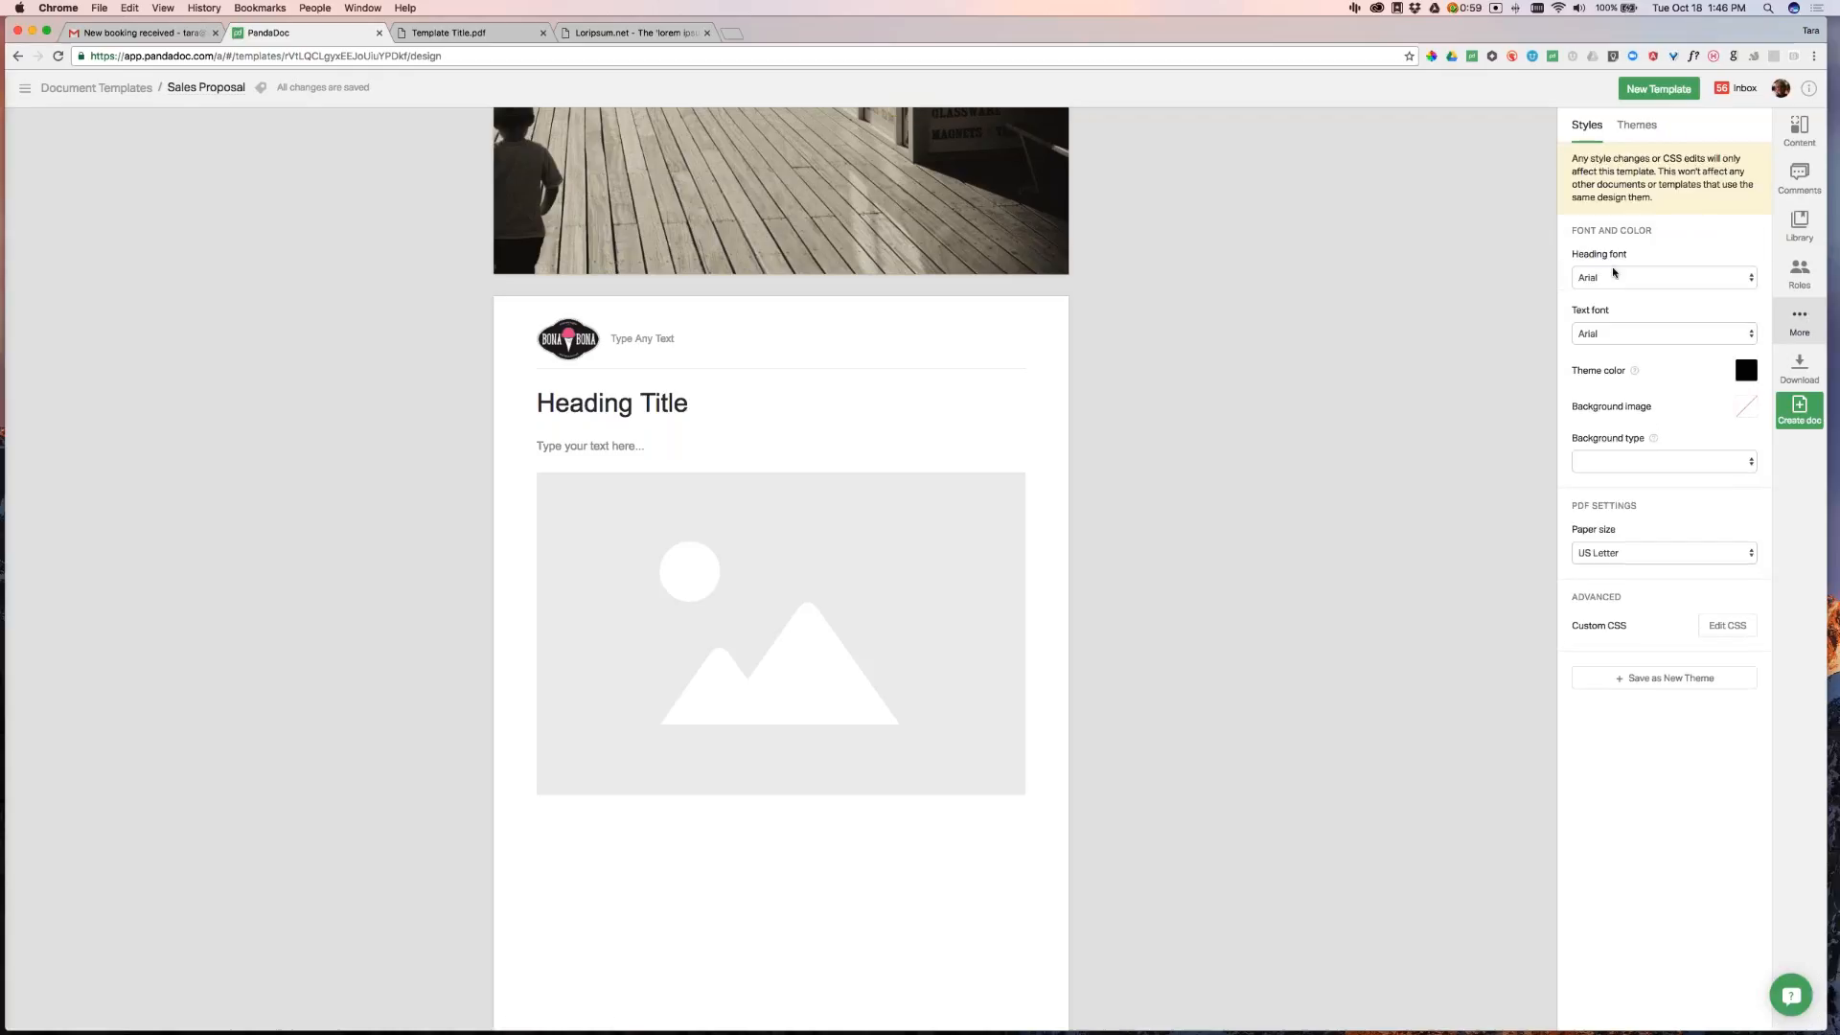
{"action": "left_click", "coordinate": [1642, 278]}
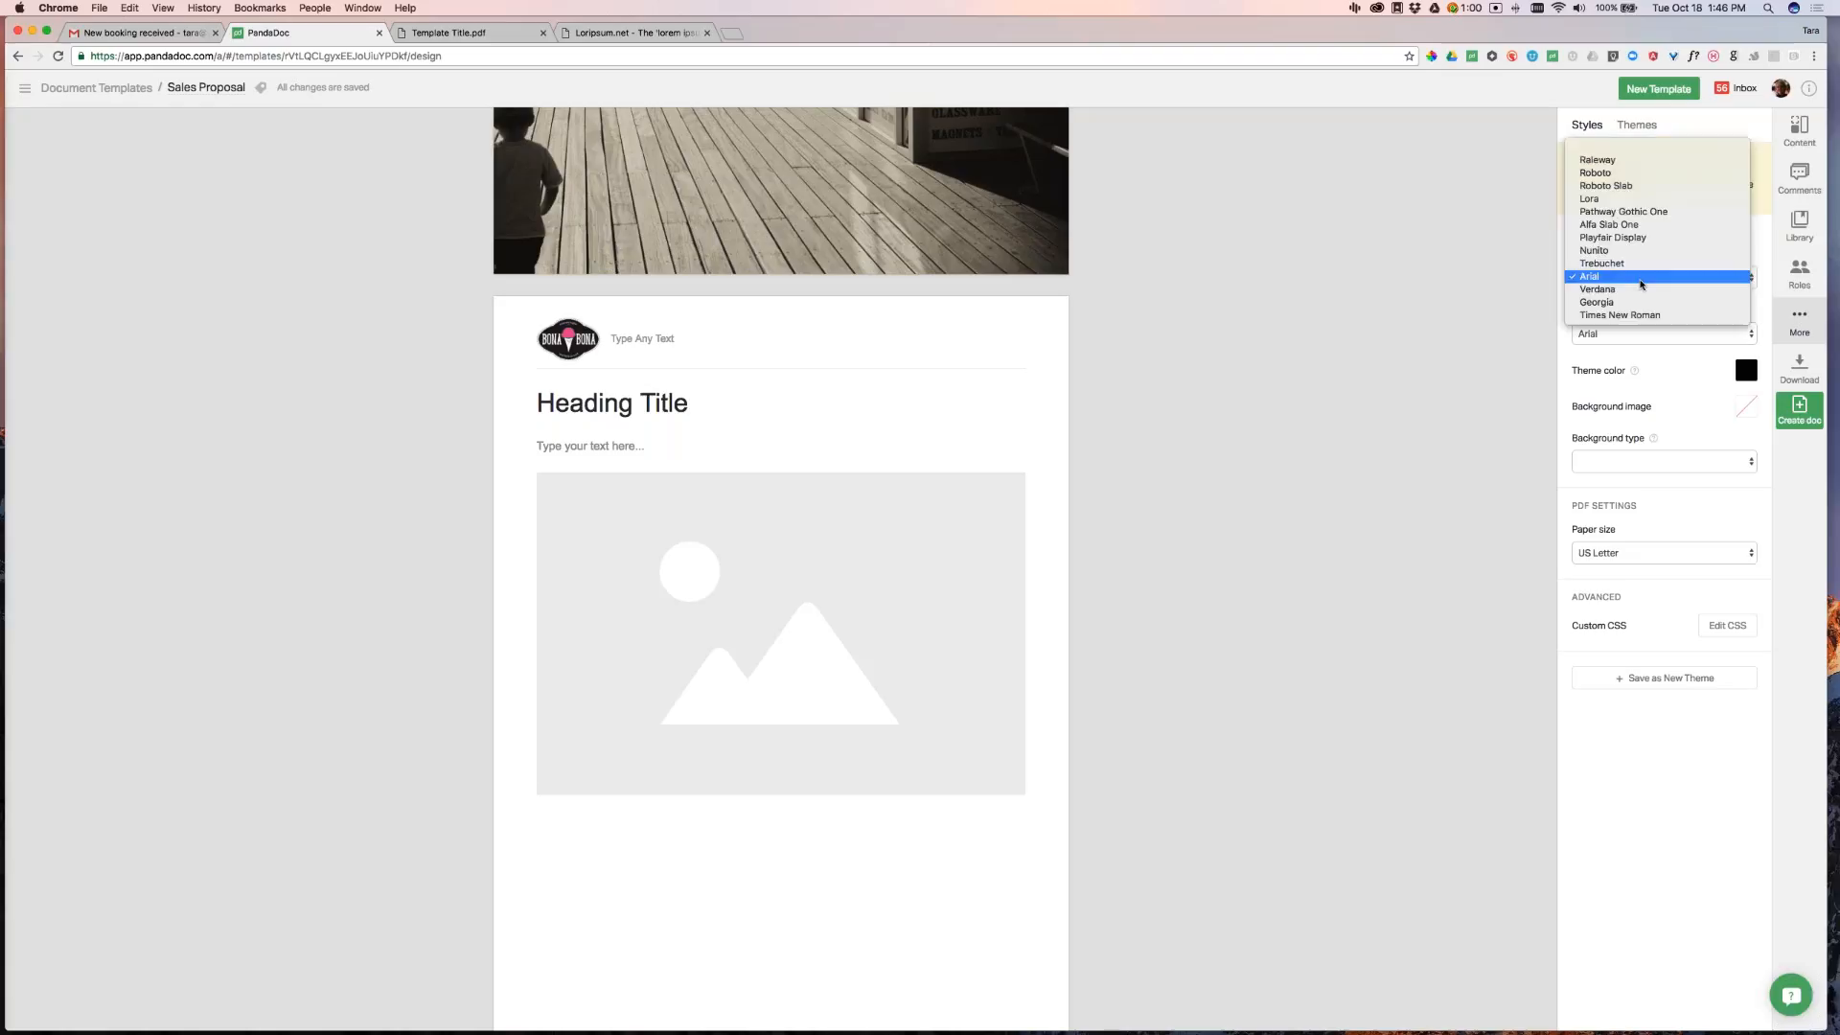
{"action": "left_click", "coordinate": [1632, 160]}
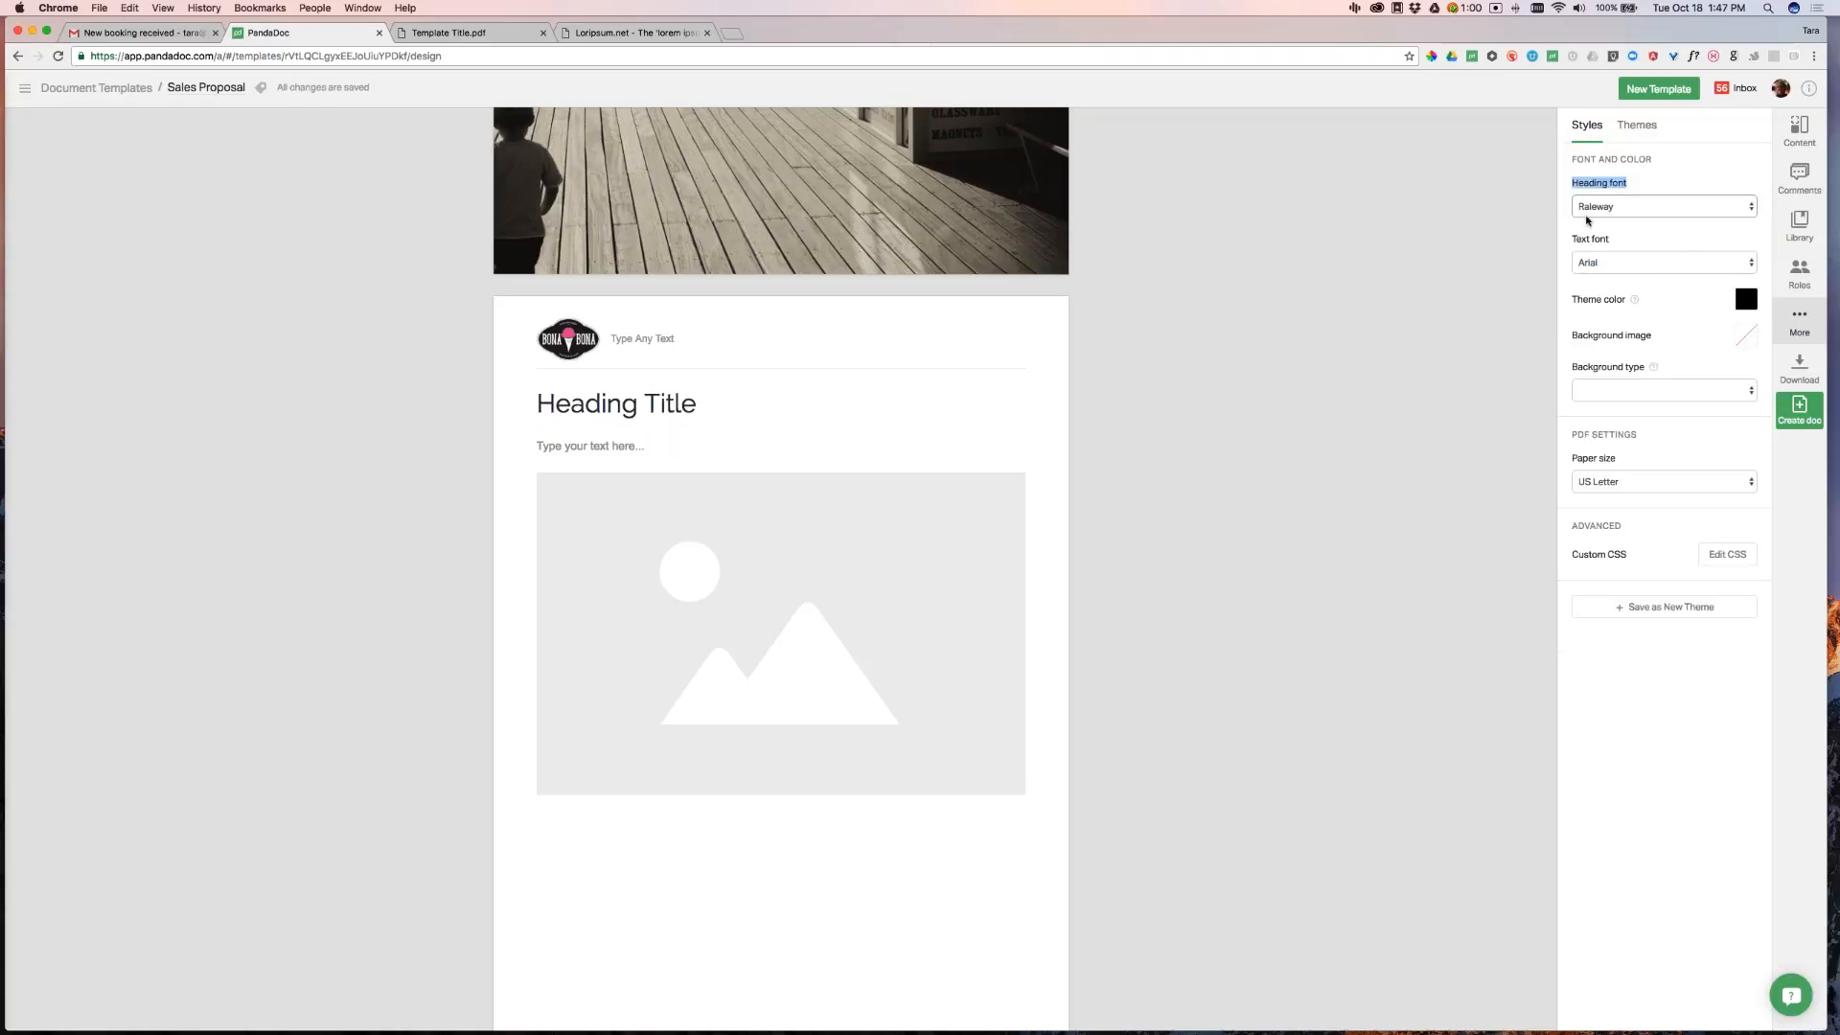
{"action": "left_click_drag", "start_coordinate": [1574, 241], "coordinate": [1614, 238]}
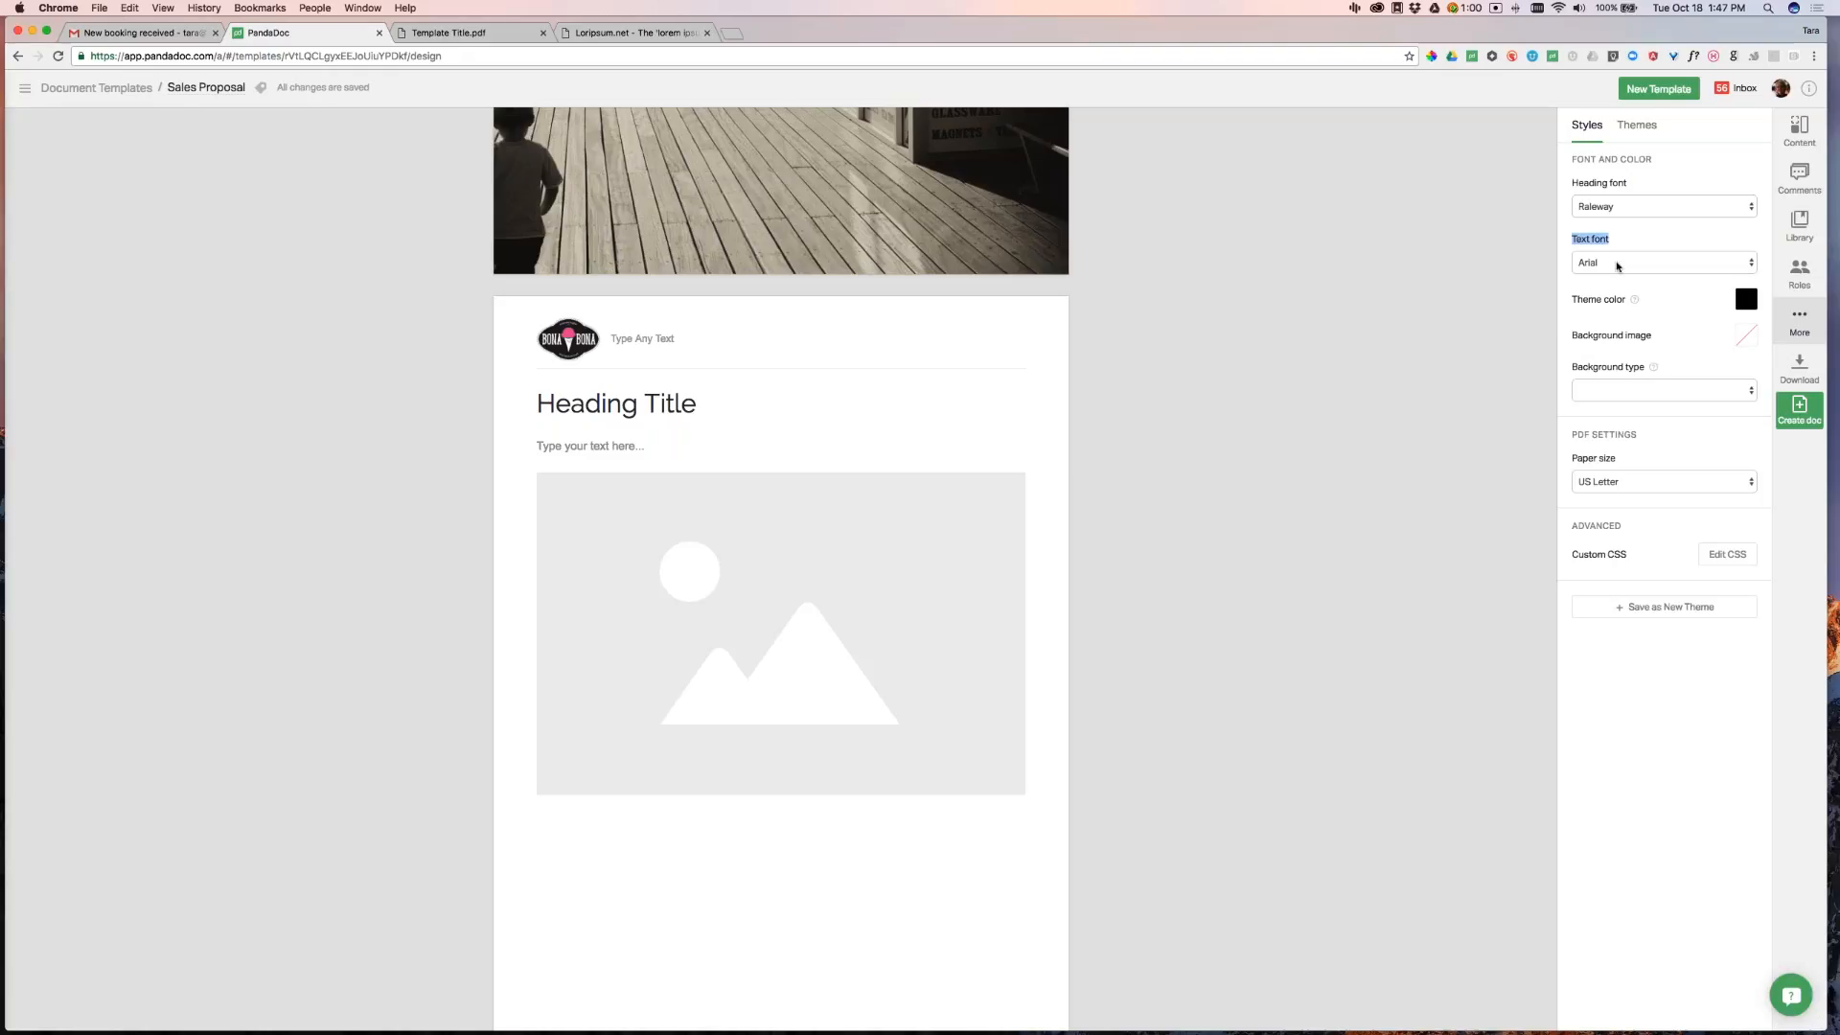
{"action": "left_click", "coordinate": [1618, 263]}
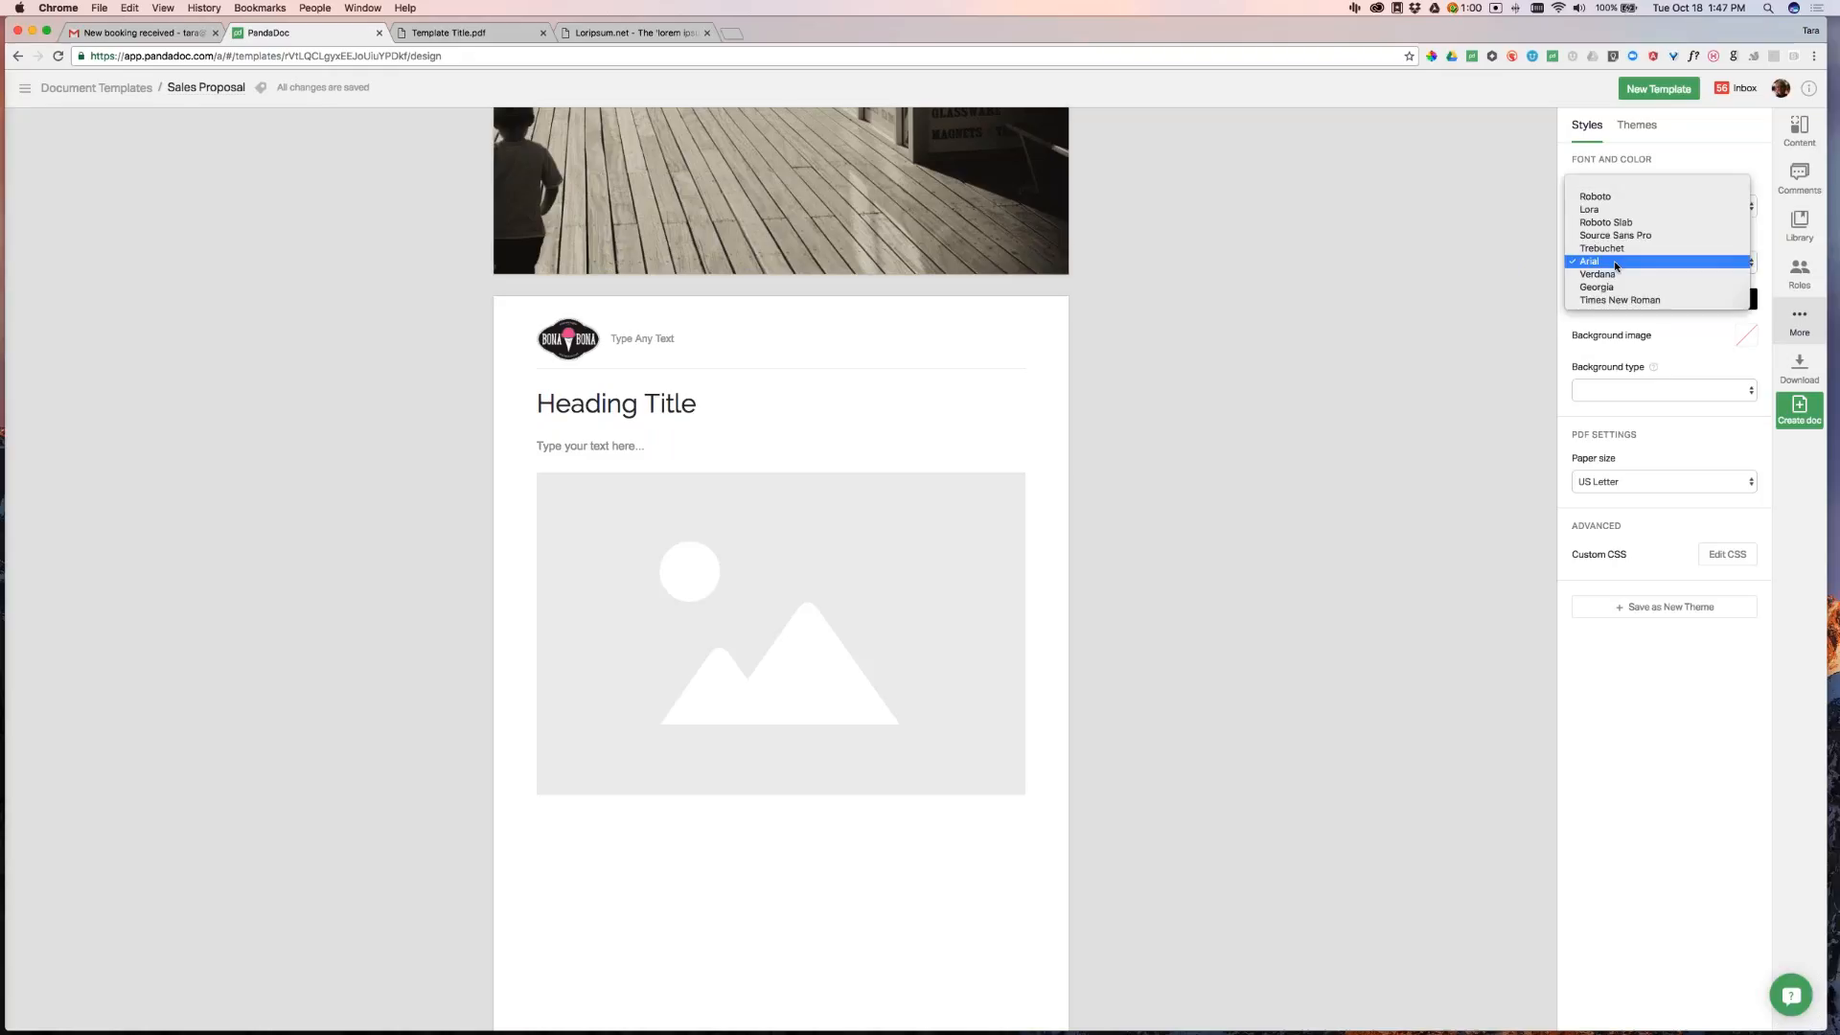
{"action": "left_click", "coordinate": [1656, 236]}
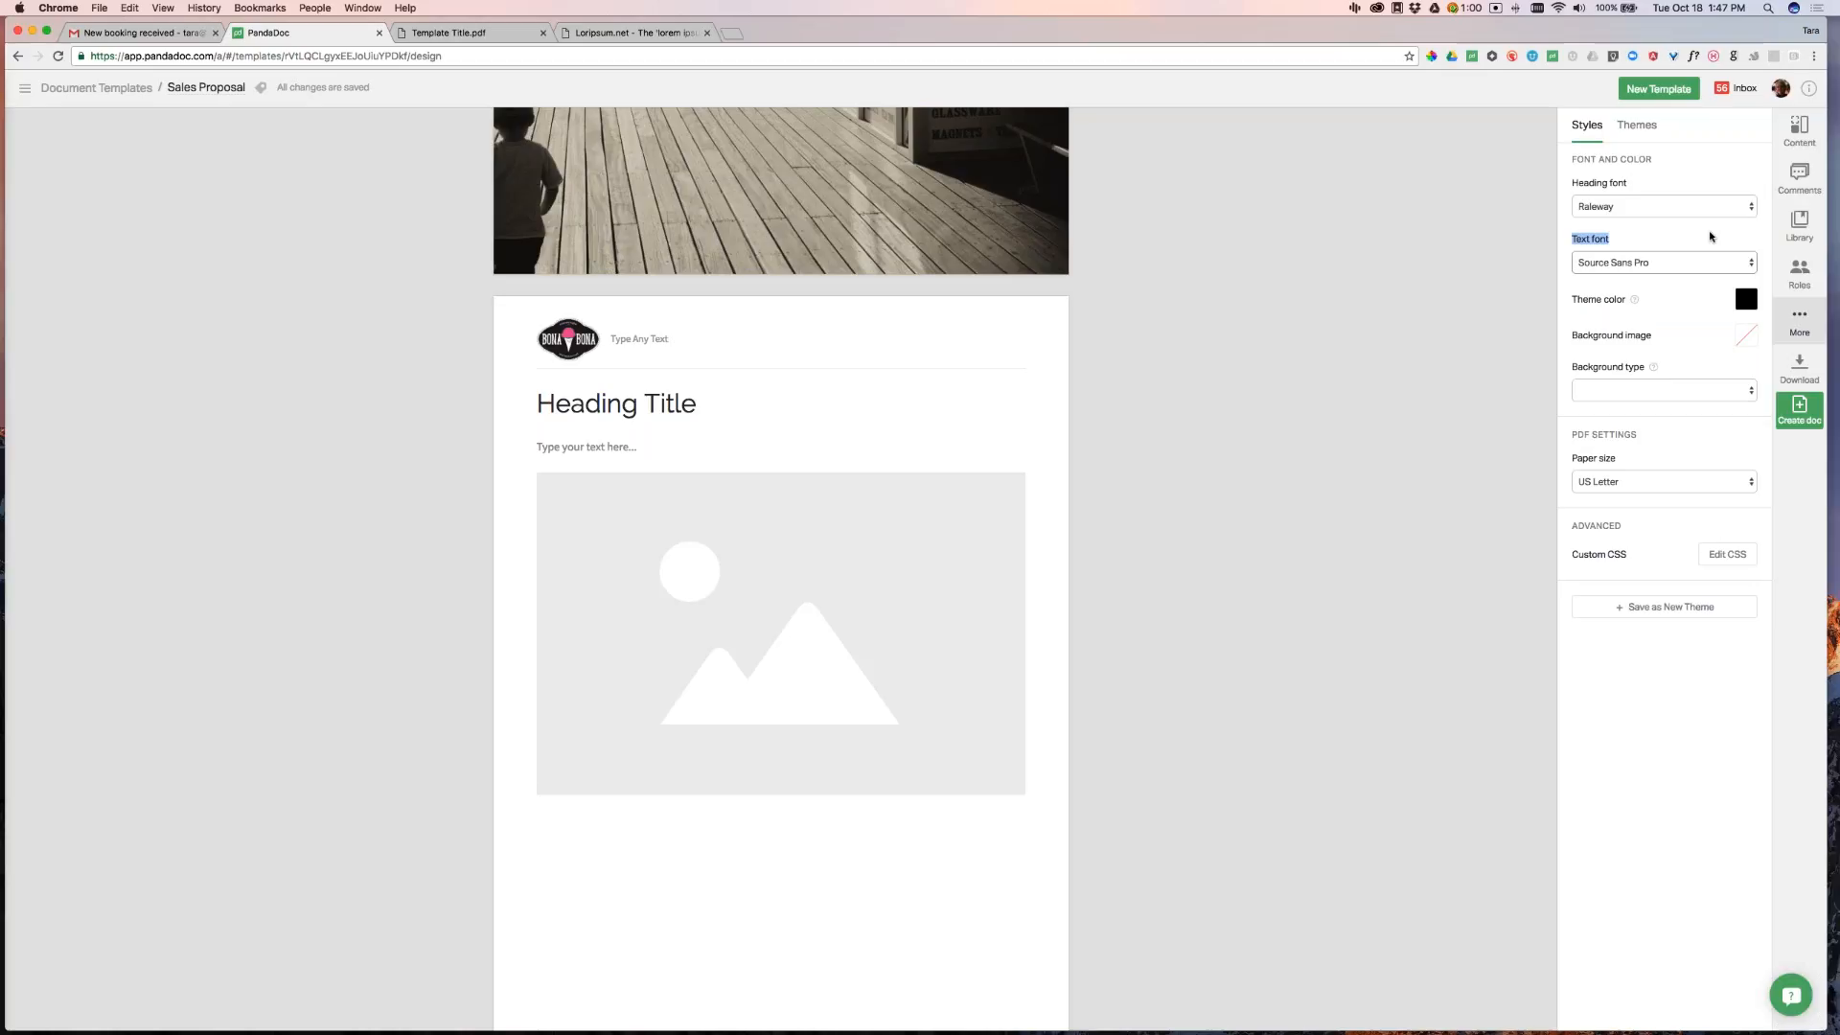
{"action": "left_click", "coordinate": [479, 33]}
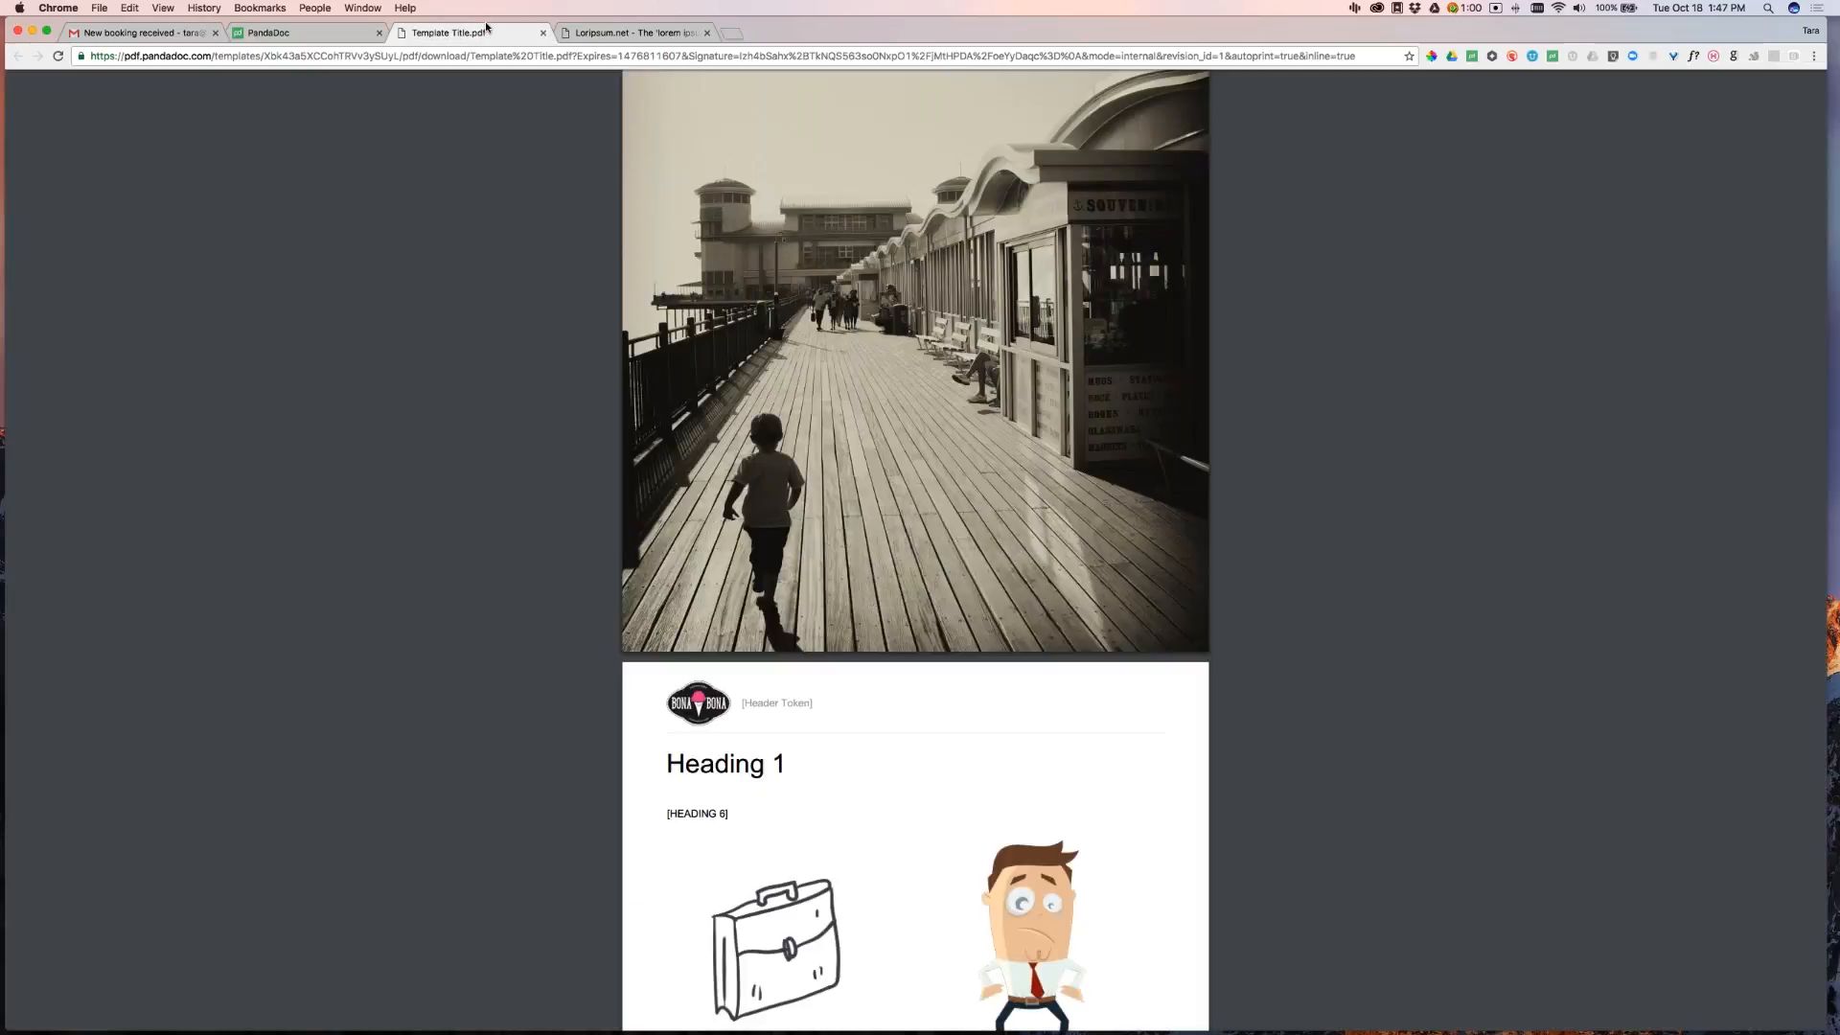
Paste the two Lorem ipsum paragraphs from the PDF into the text block, splitting before 'Curabitur'
{"action": "scroll", "coordinate": [1134, 532], "scroll_direction": "down", "scroll_amount": 7}
{"action": "left_click_drag", "start_coordinate": [667, 446], "coordinate": [783, 644]}
{"action": "key", "text": "super+c"}
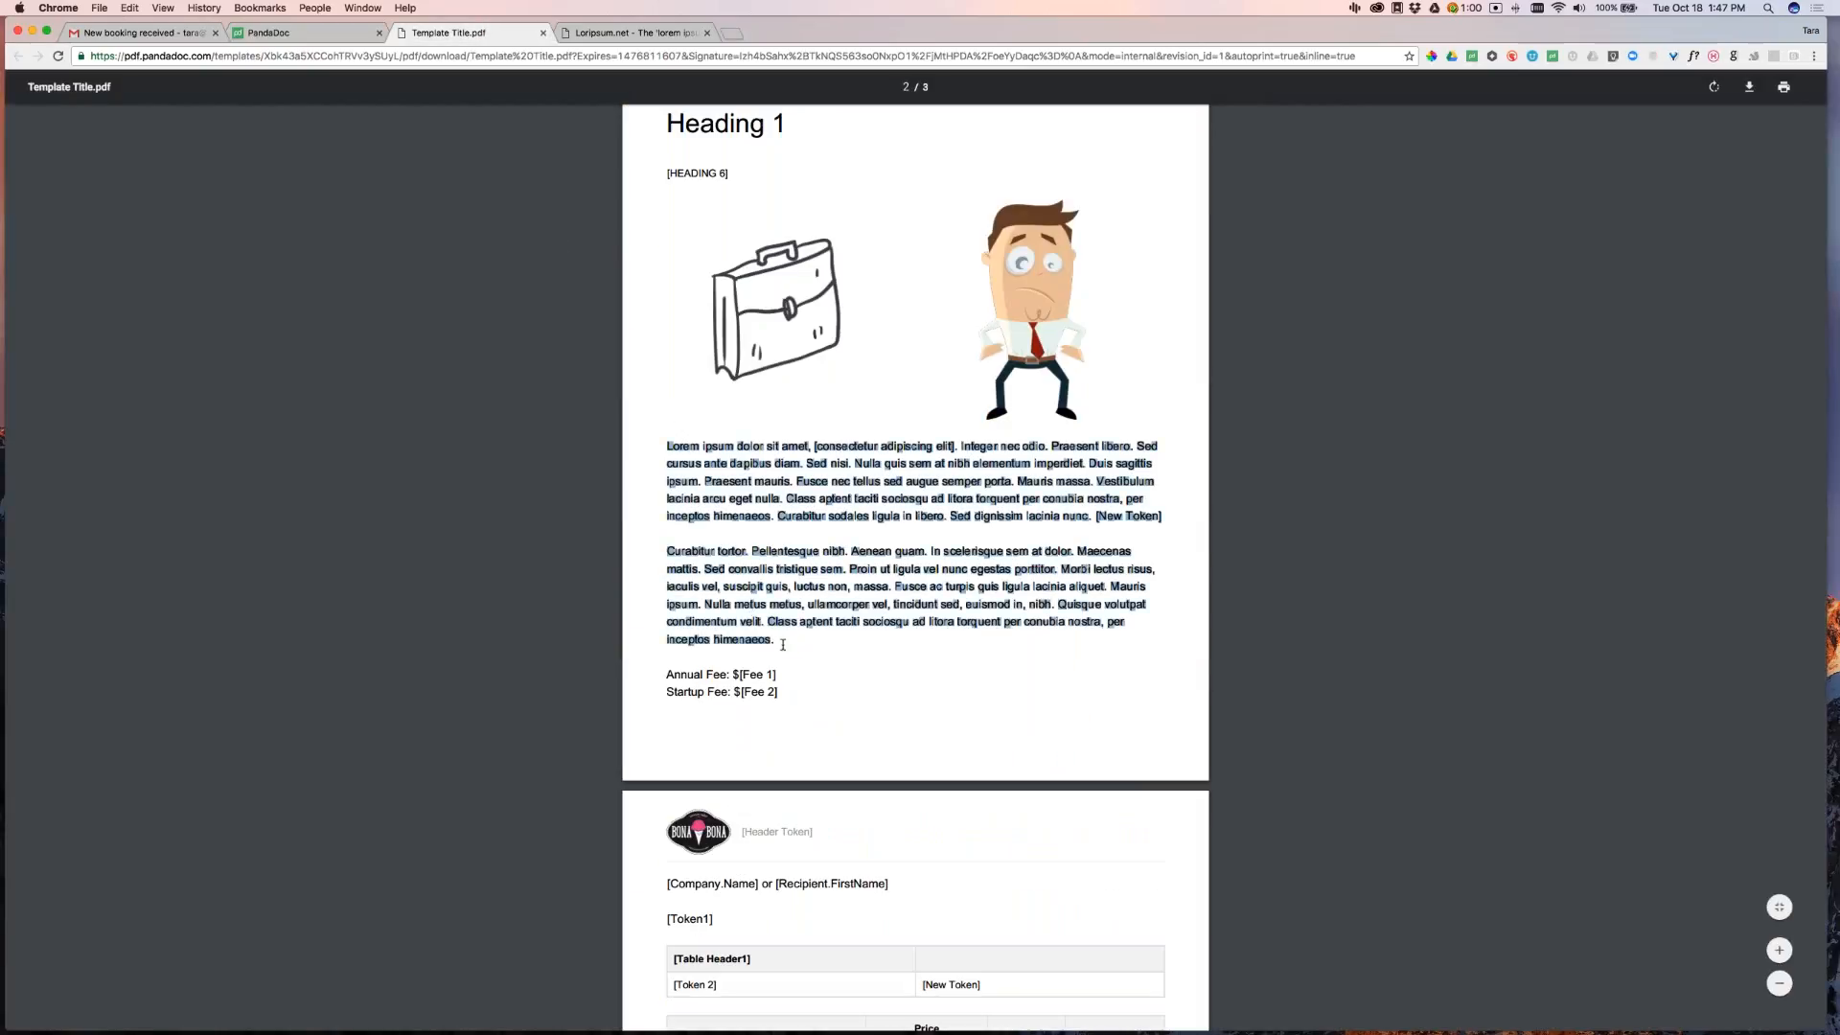
{"action": "left_click", "coordinate": [324, 35]}
{"action": "left_click", "coordinate": [590, 446]}
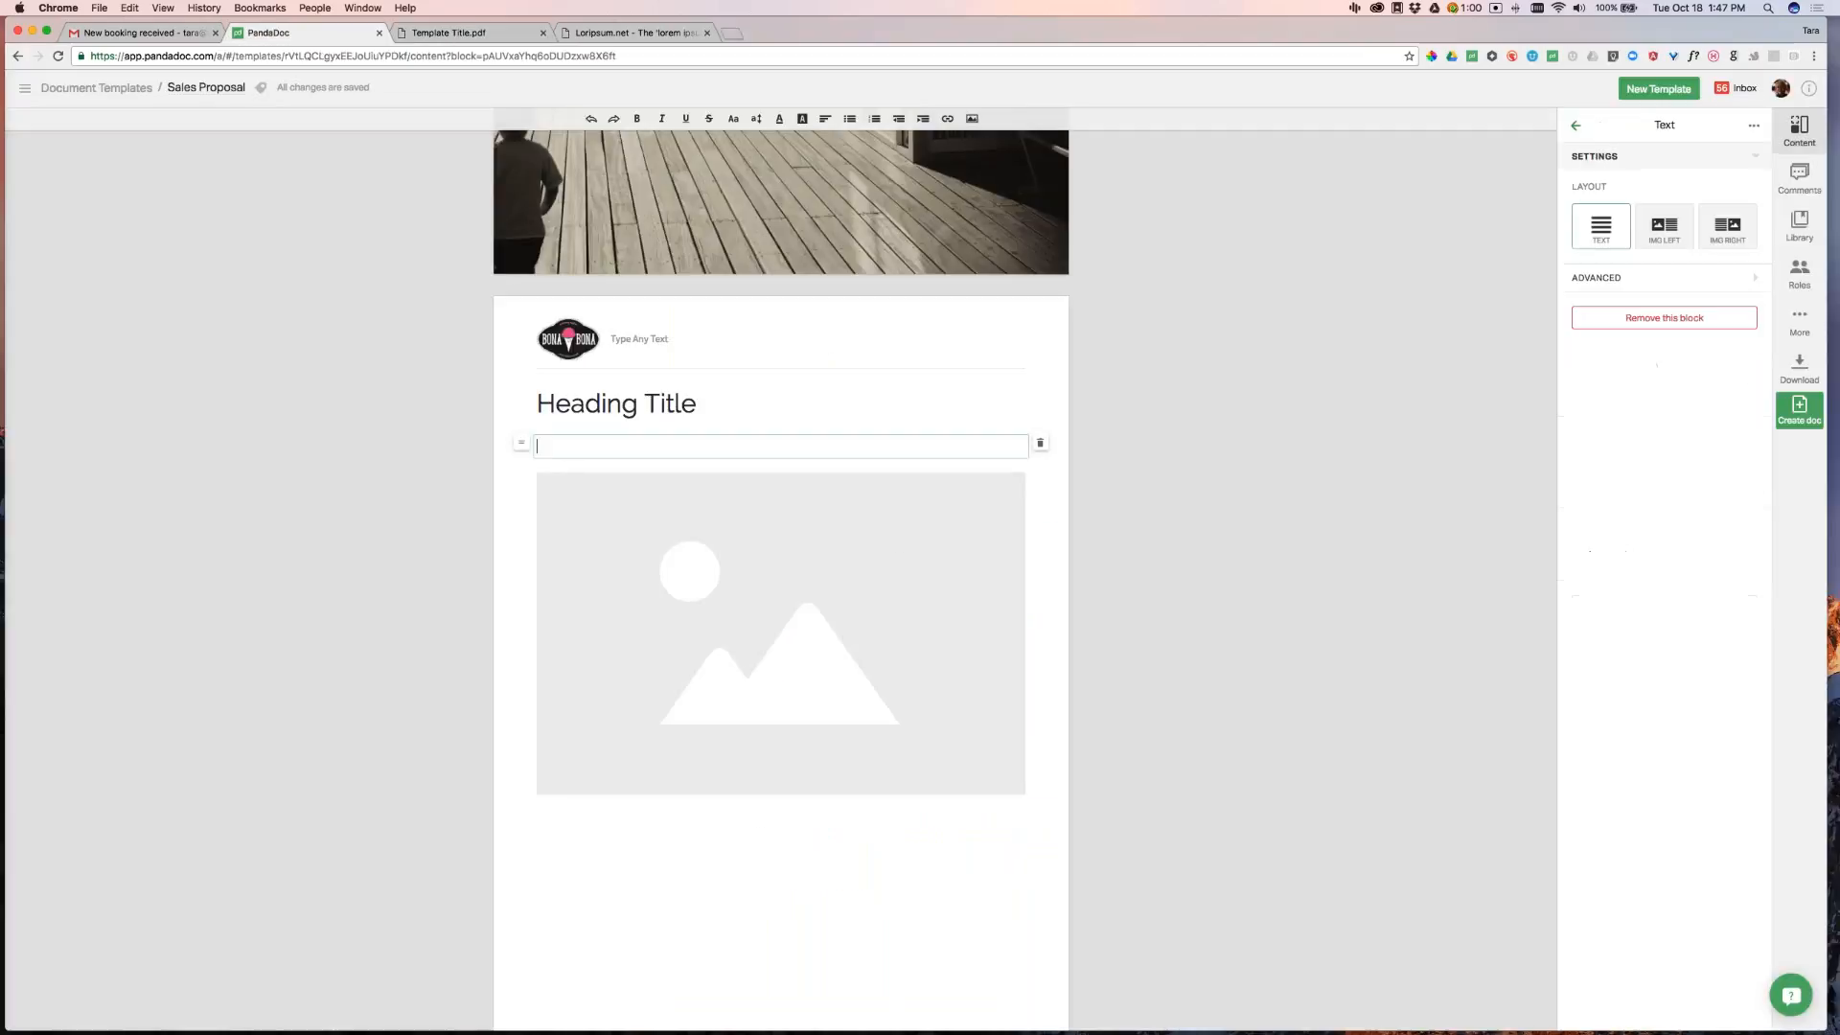
{"action": "key", "text": "super+v"}
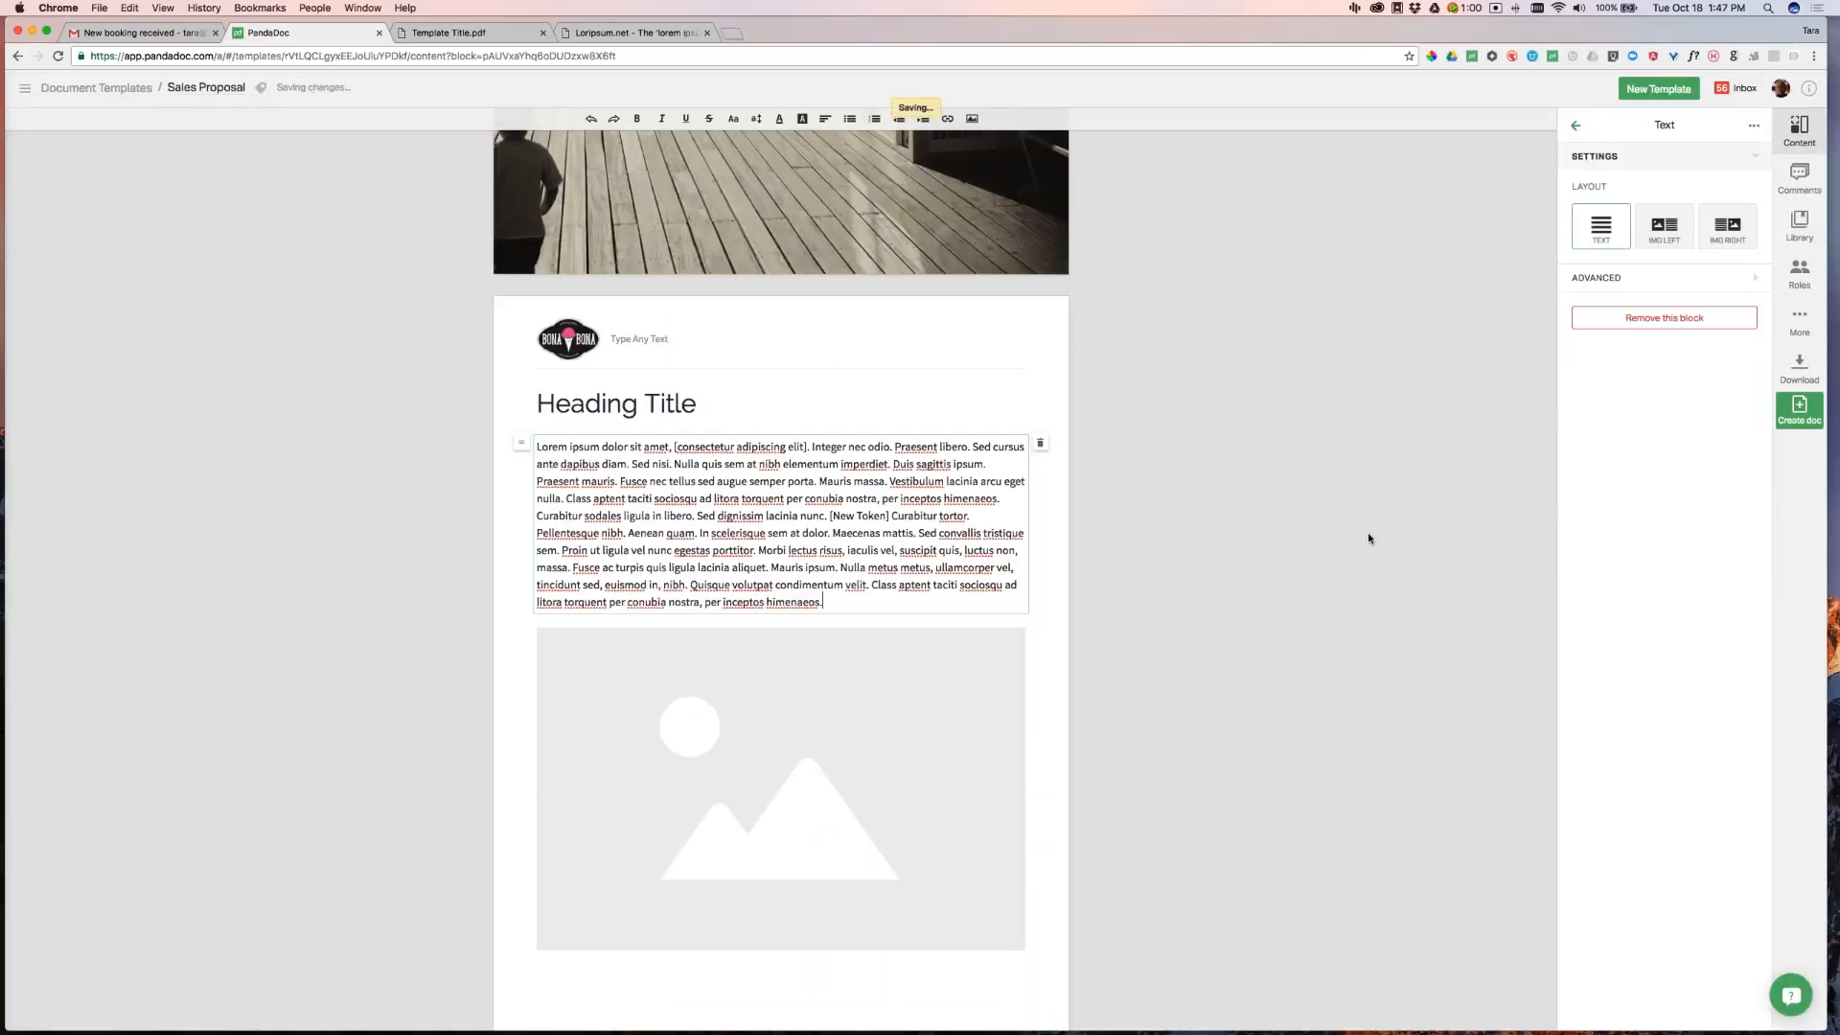
{"action": "left_click", "coordinate": [448, 34]}
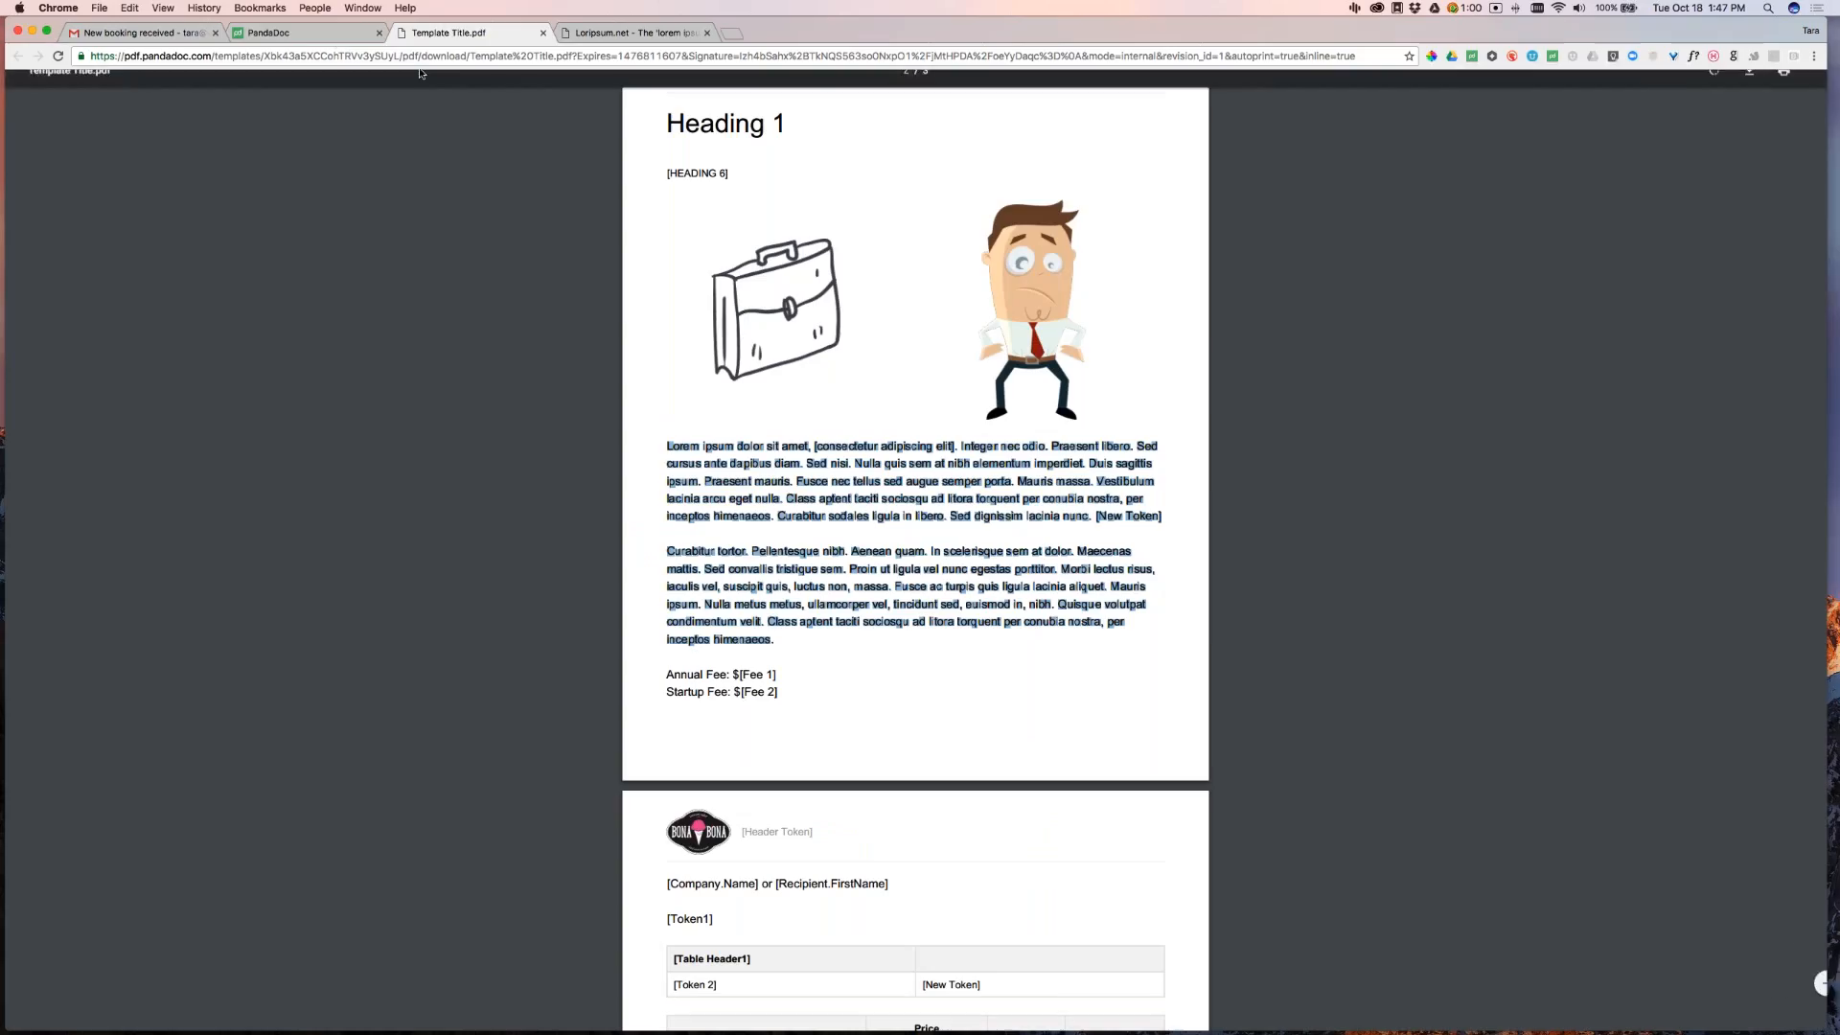
{"action": "left_click", "coordinate": [319, 38]}
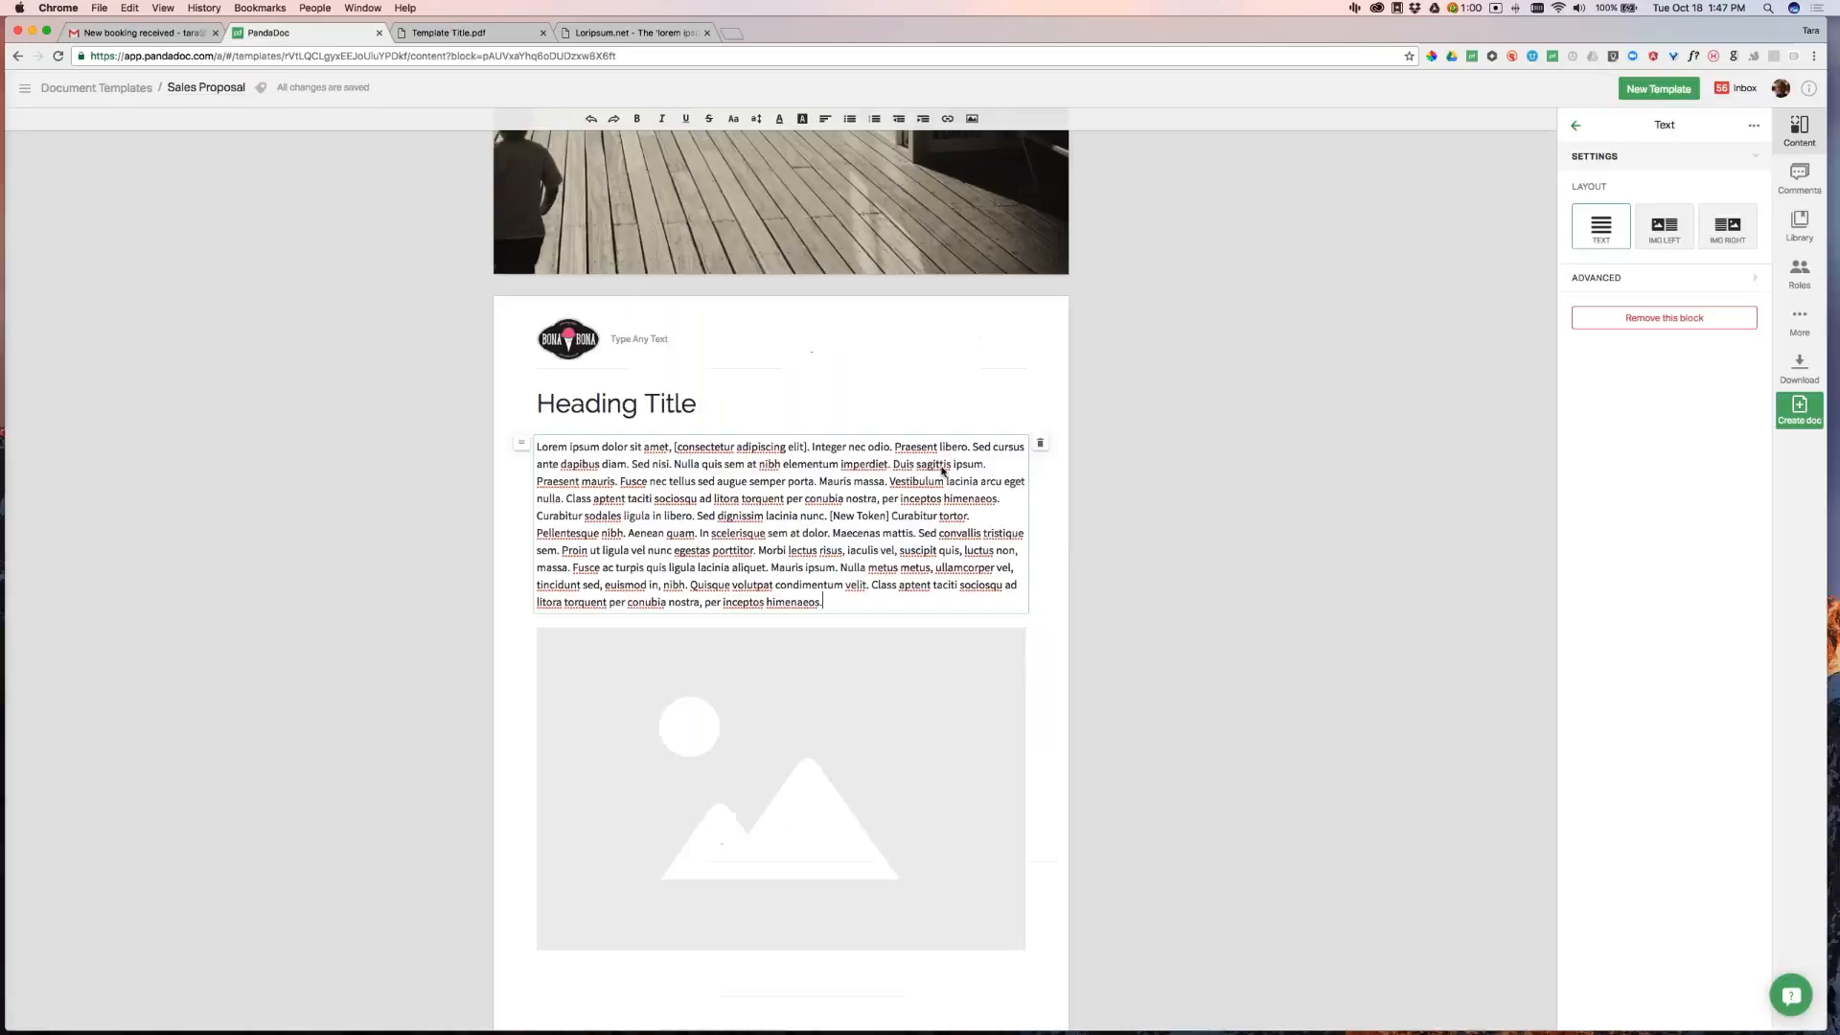
{"action": "left_click", "coordinate": [538, 508]}
{"action": "key", "text": "Return"}
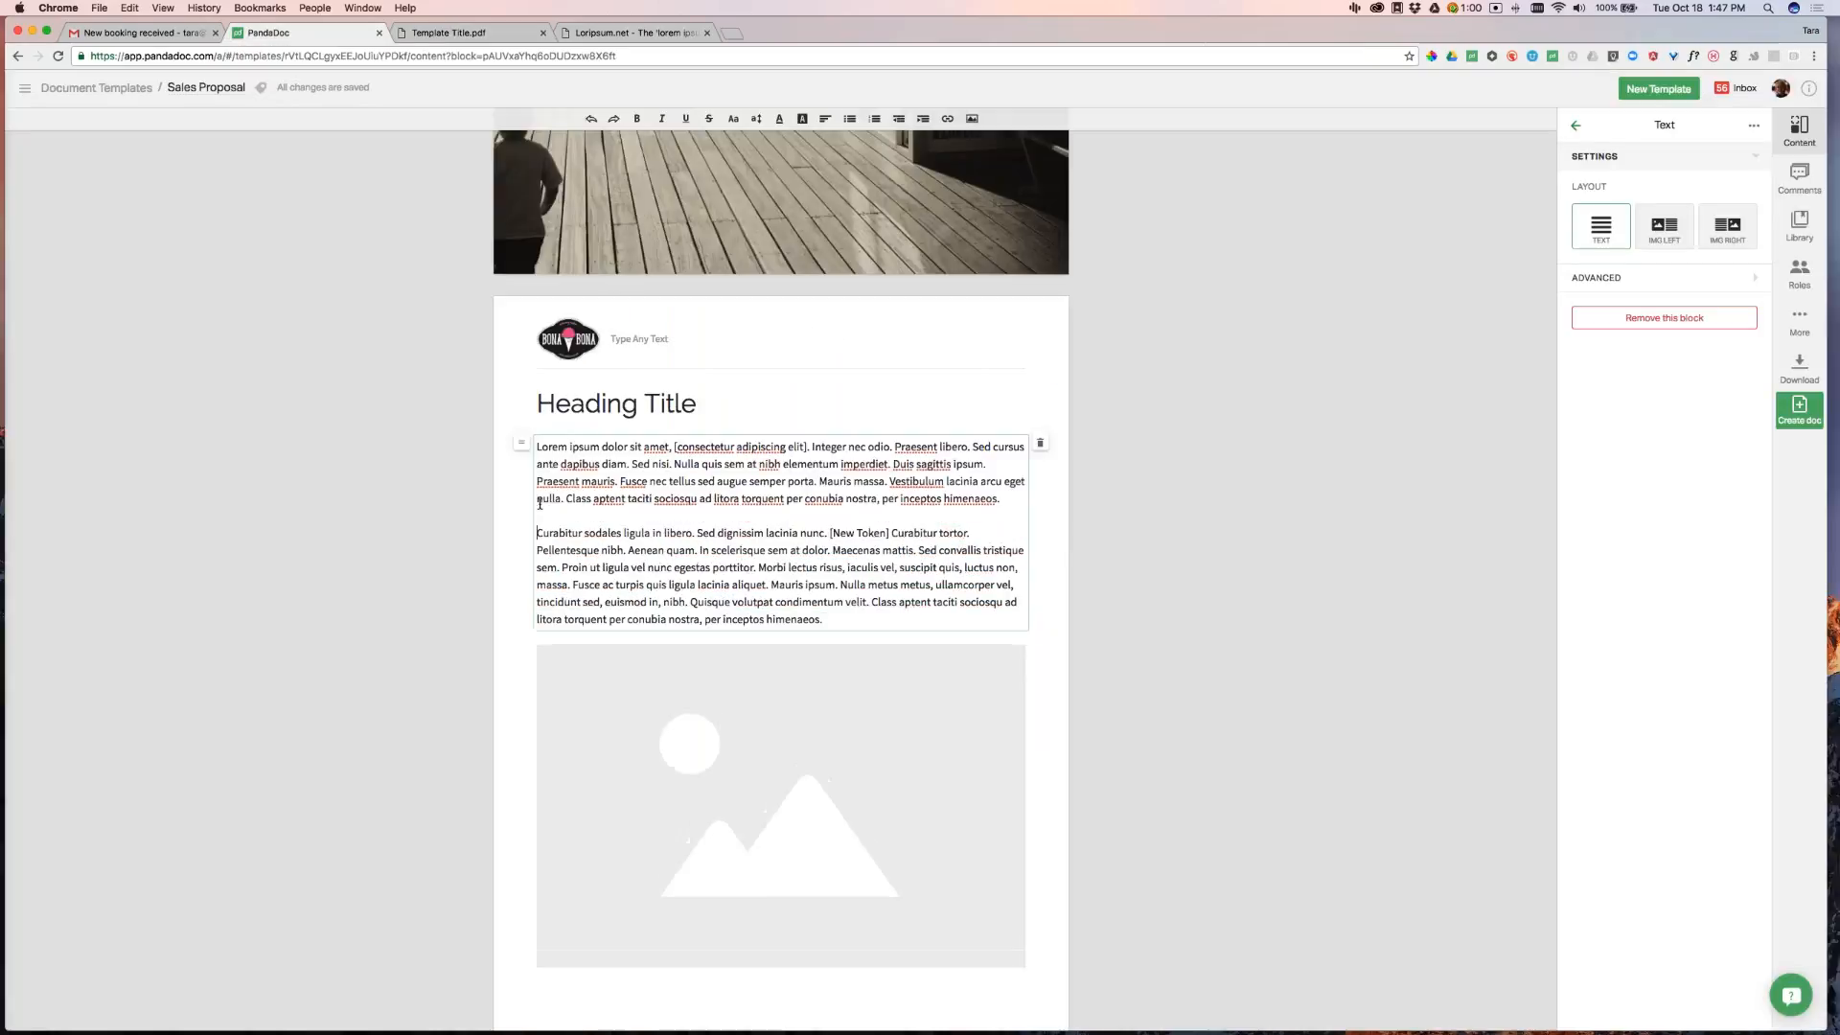
{"action": "left_click", "coordinate": [1376, 686]}
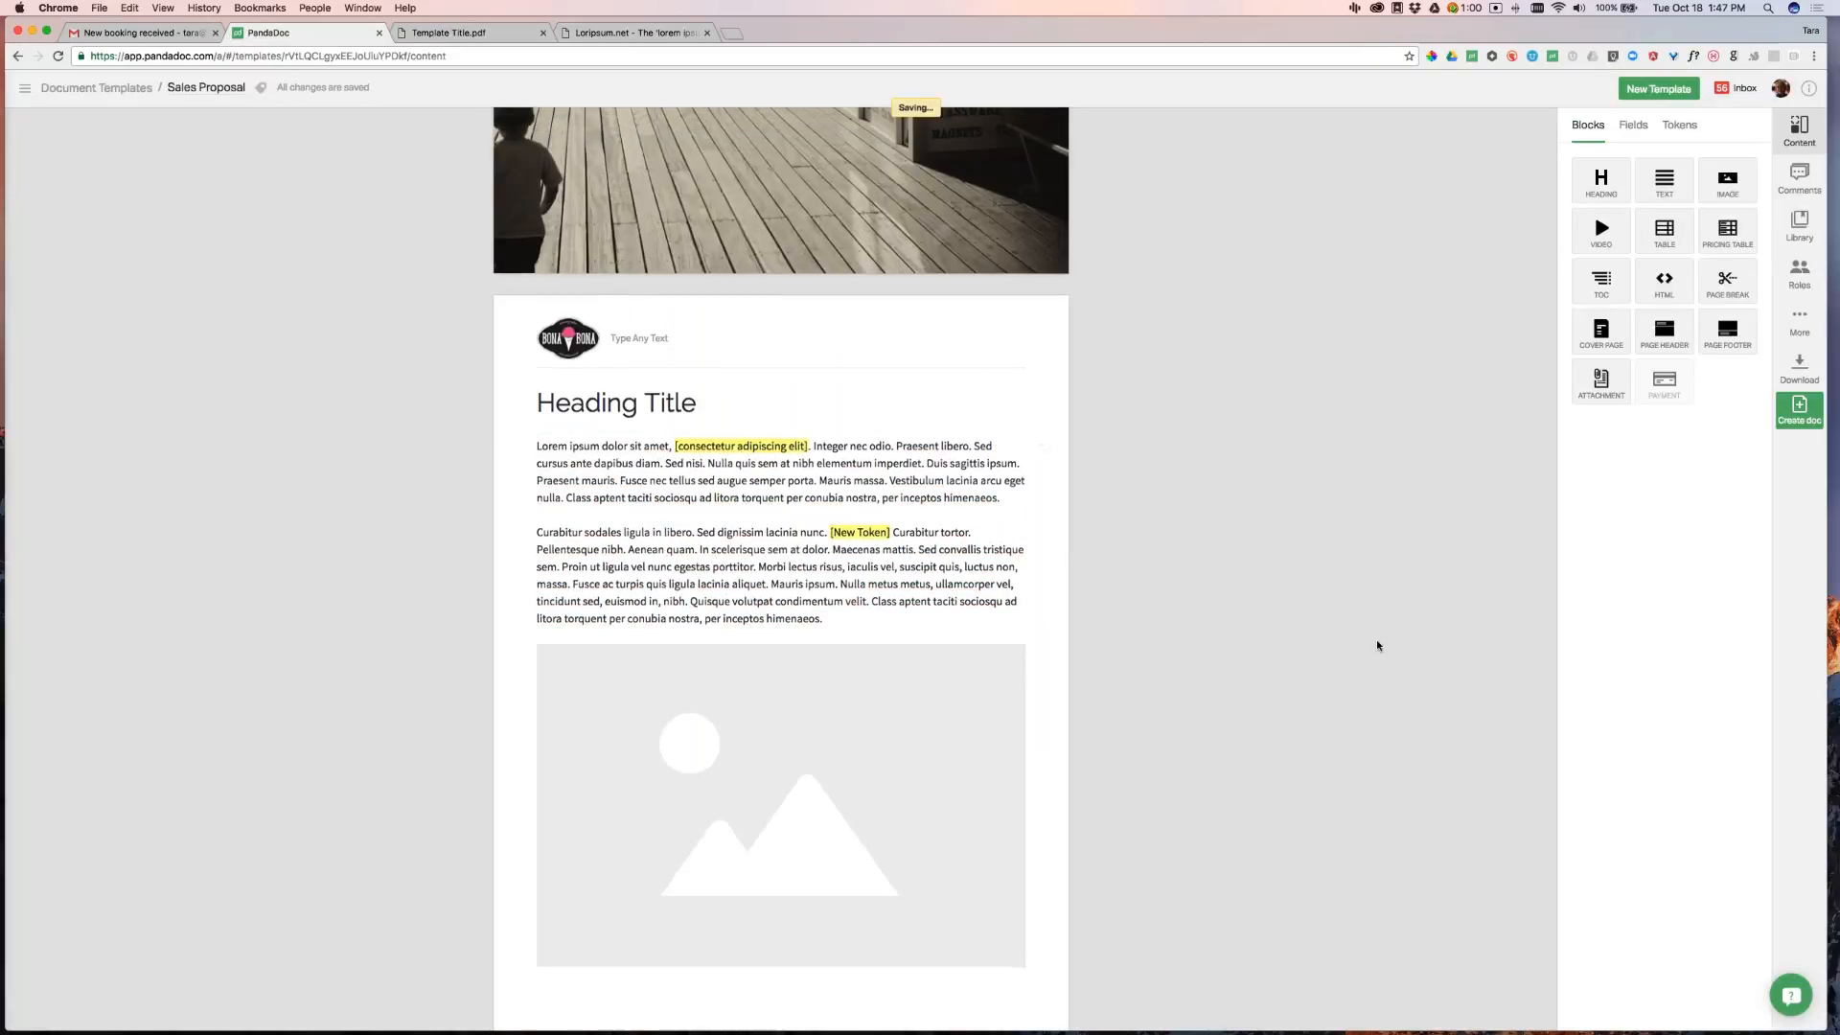
Change the page header text to 'Proposal for [Company Name]'
{"action": "scroll", "coordinate": [1376, 644], "scroll_direction": "down", "scroll_amount": 1}
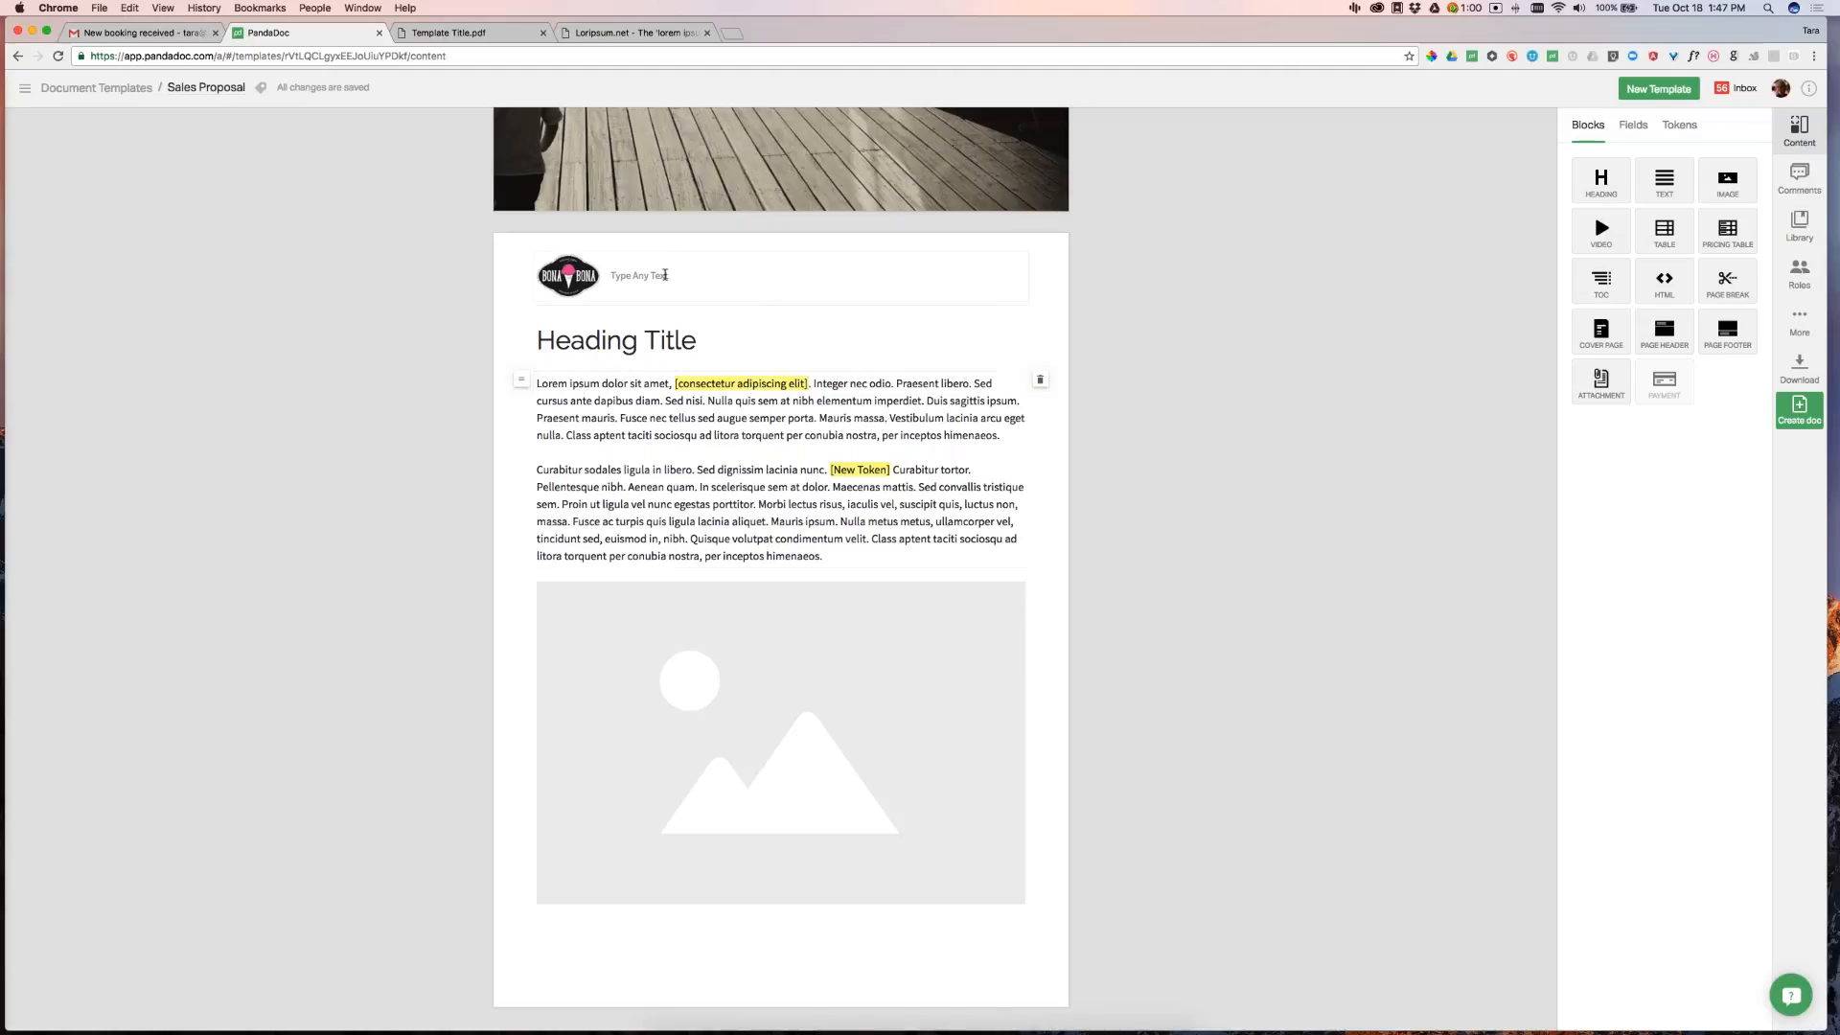
{"action": "left_click", "coordinate": [665, 275]}
{"action": "left_click_drag", "start_coordinate": [667, 275], "coordinate": [609, 273]}
{"action": "type", "text": "Proposal for ["}
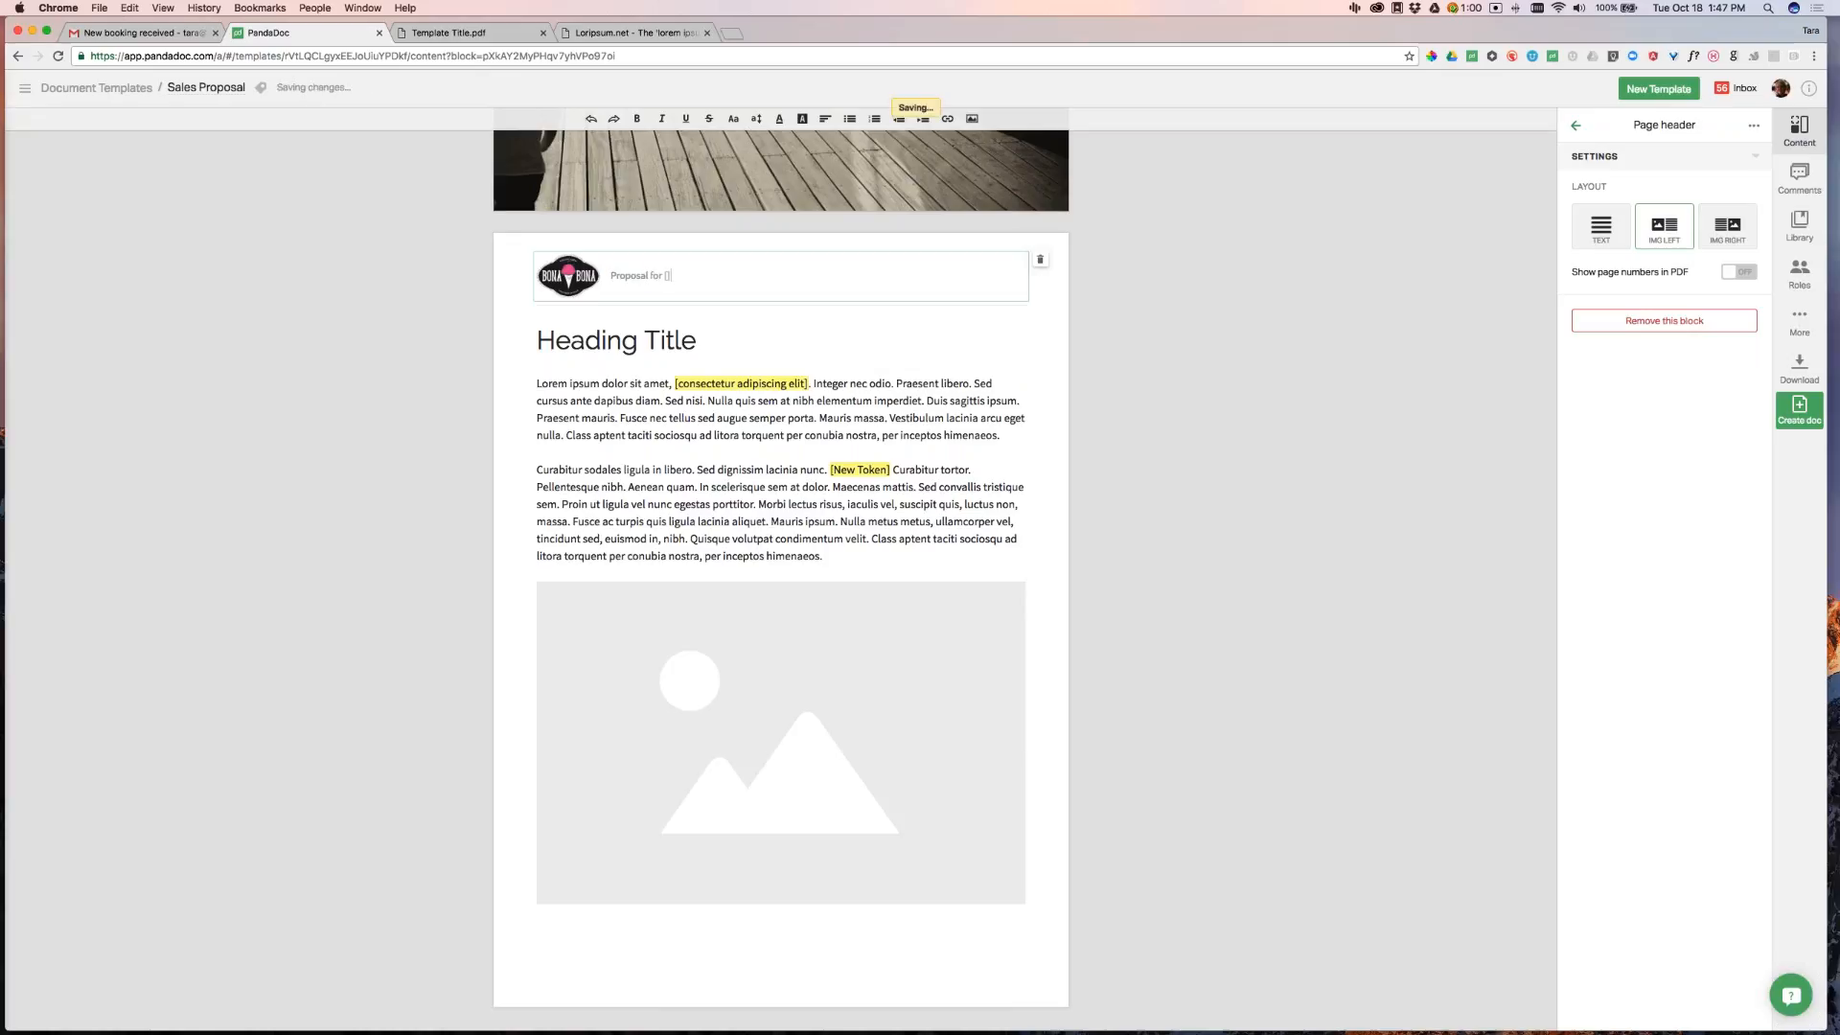
{"action": "type", "text": "Company] Name"}
{"action": "left_click", "coordinate": [1236, 317]}
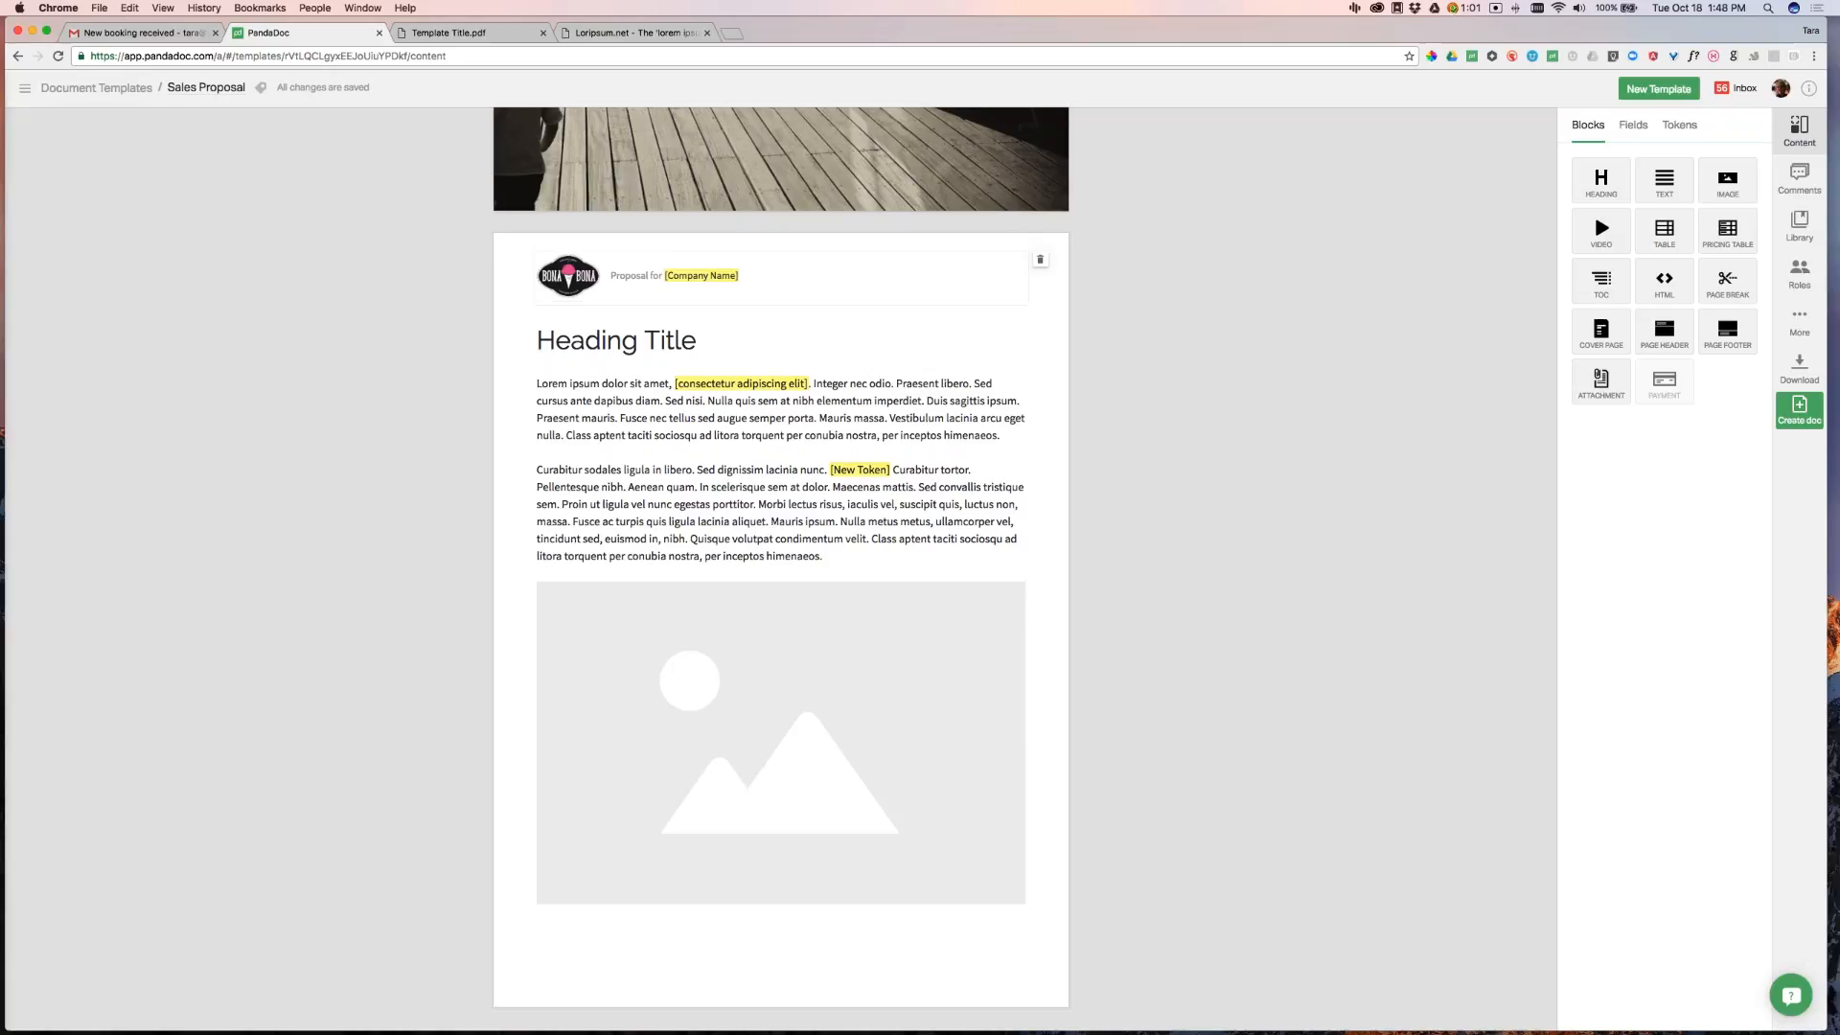
Turn 'nec odio' in the first paragraph into a [nec odio] token
{"action": "left_click", "coordinate": [848, 385]}
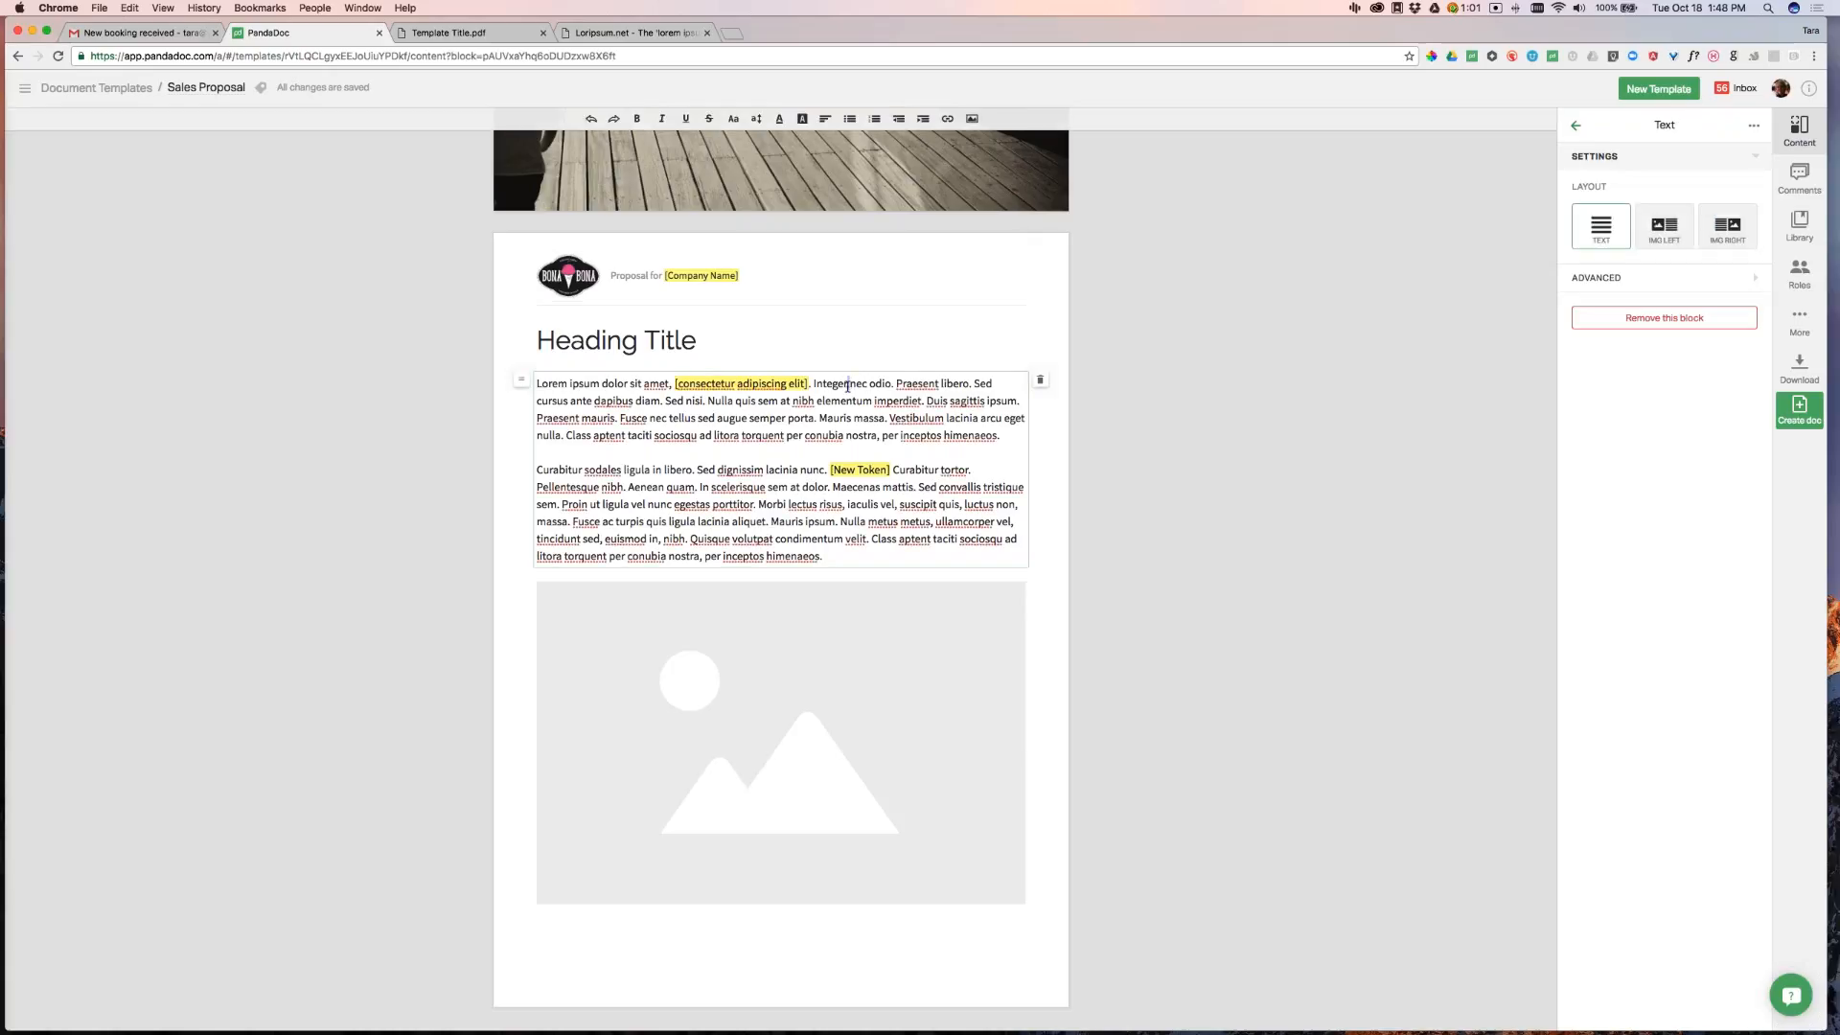
{"action": "type", "text": "["}
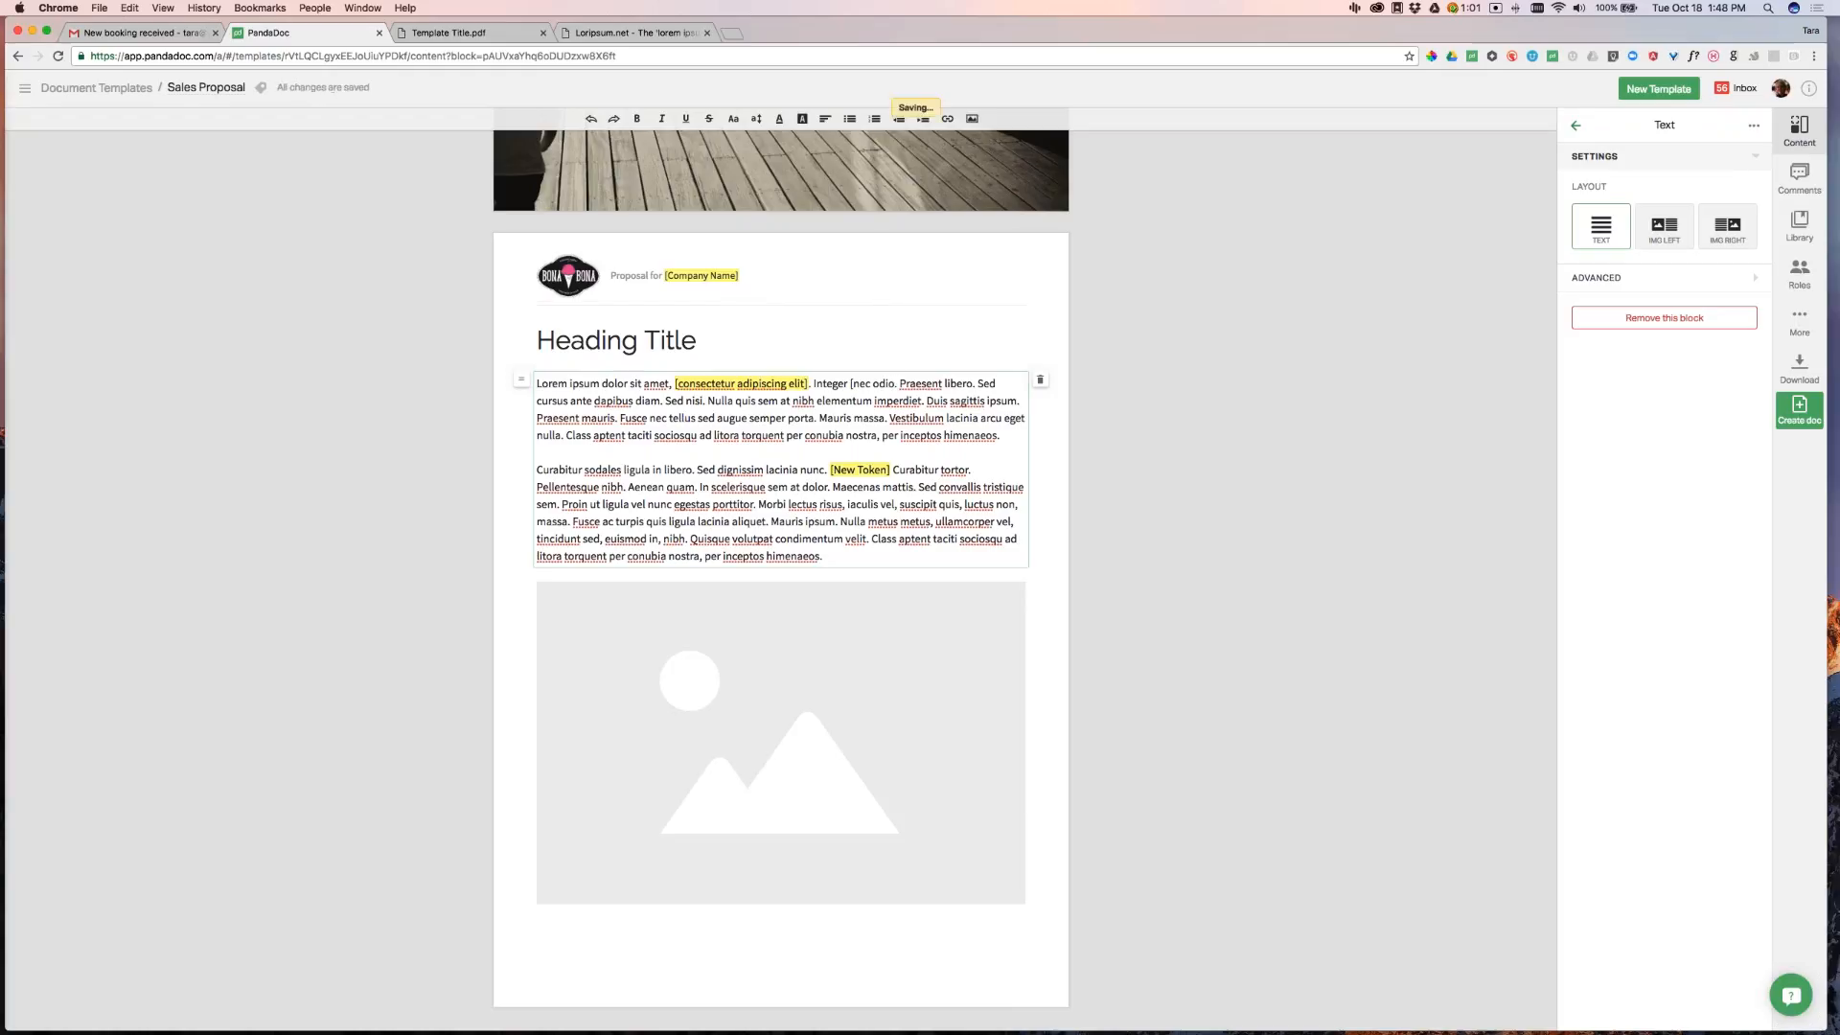
{"action": "type", "text": "]"}
{"action": "left_click", "coordinate": [1213, 377]}
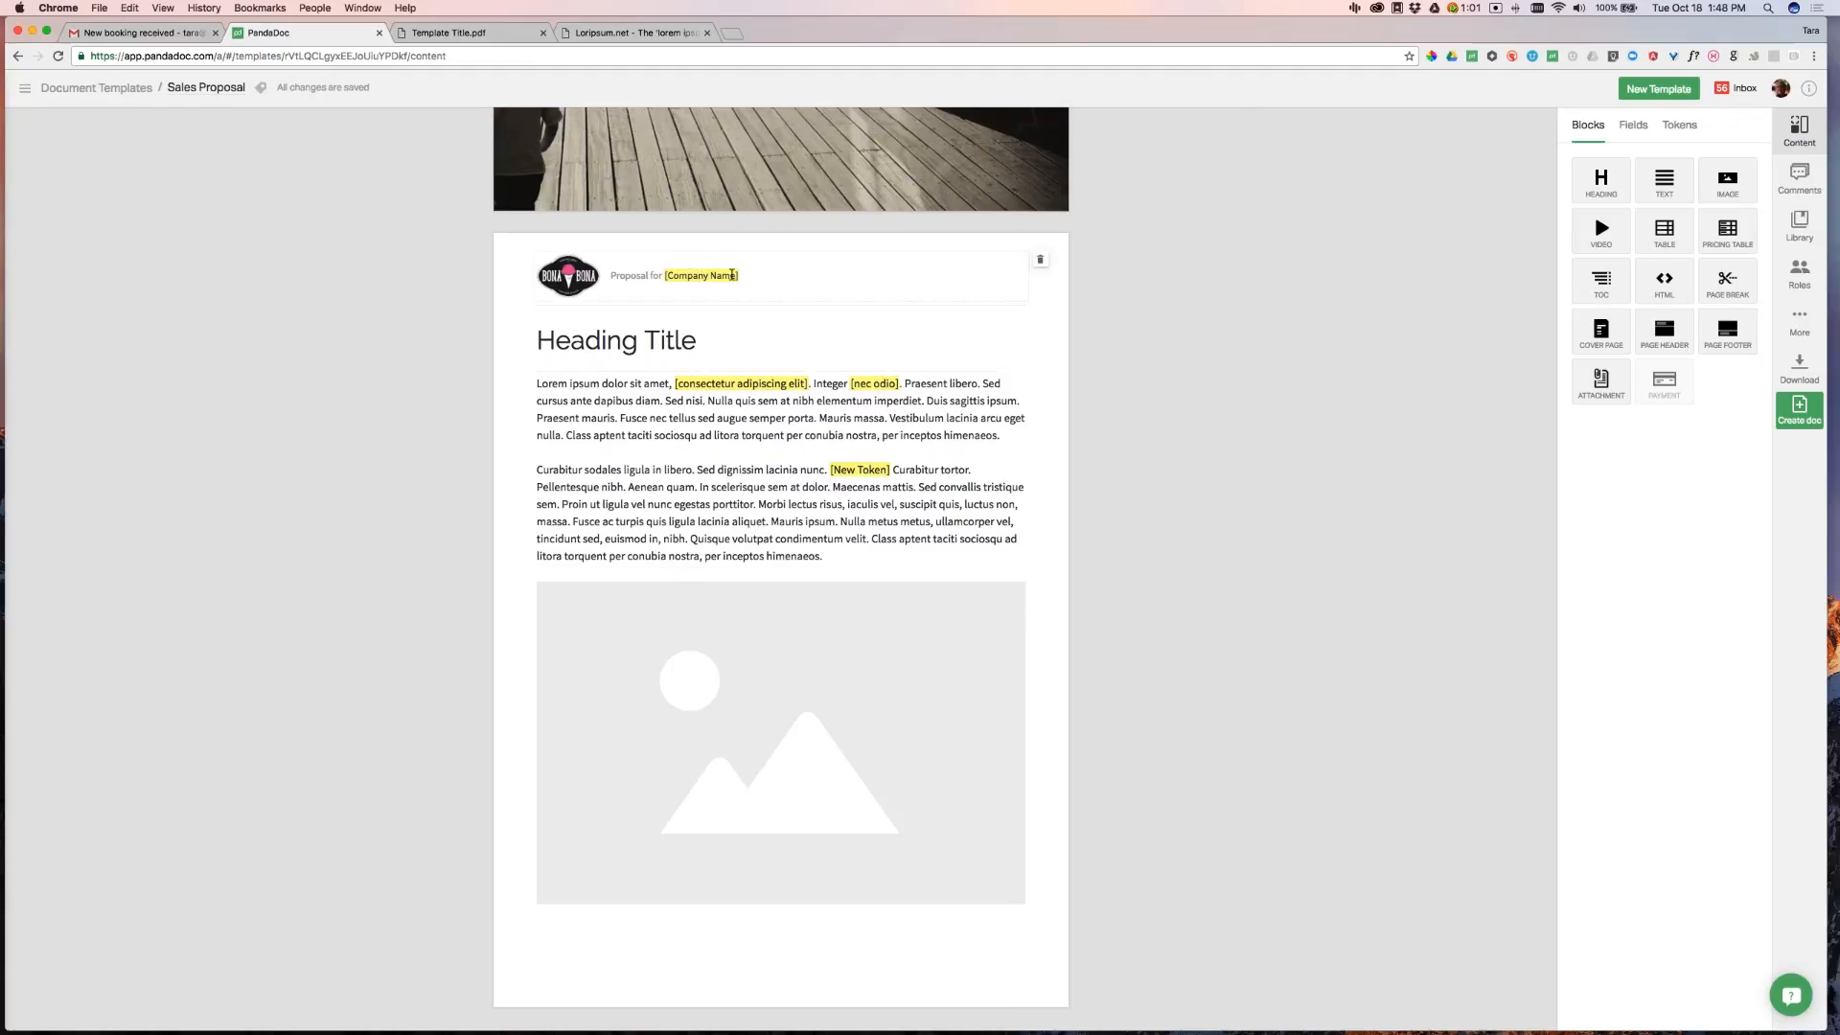
Add Client and Sender as signer roles
{"action": "left_click", "coordinate": [1808, 282]}
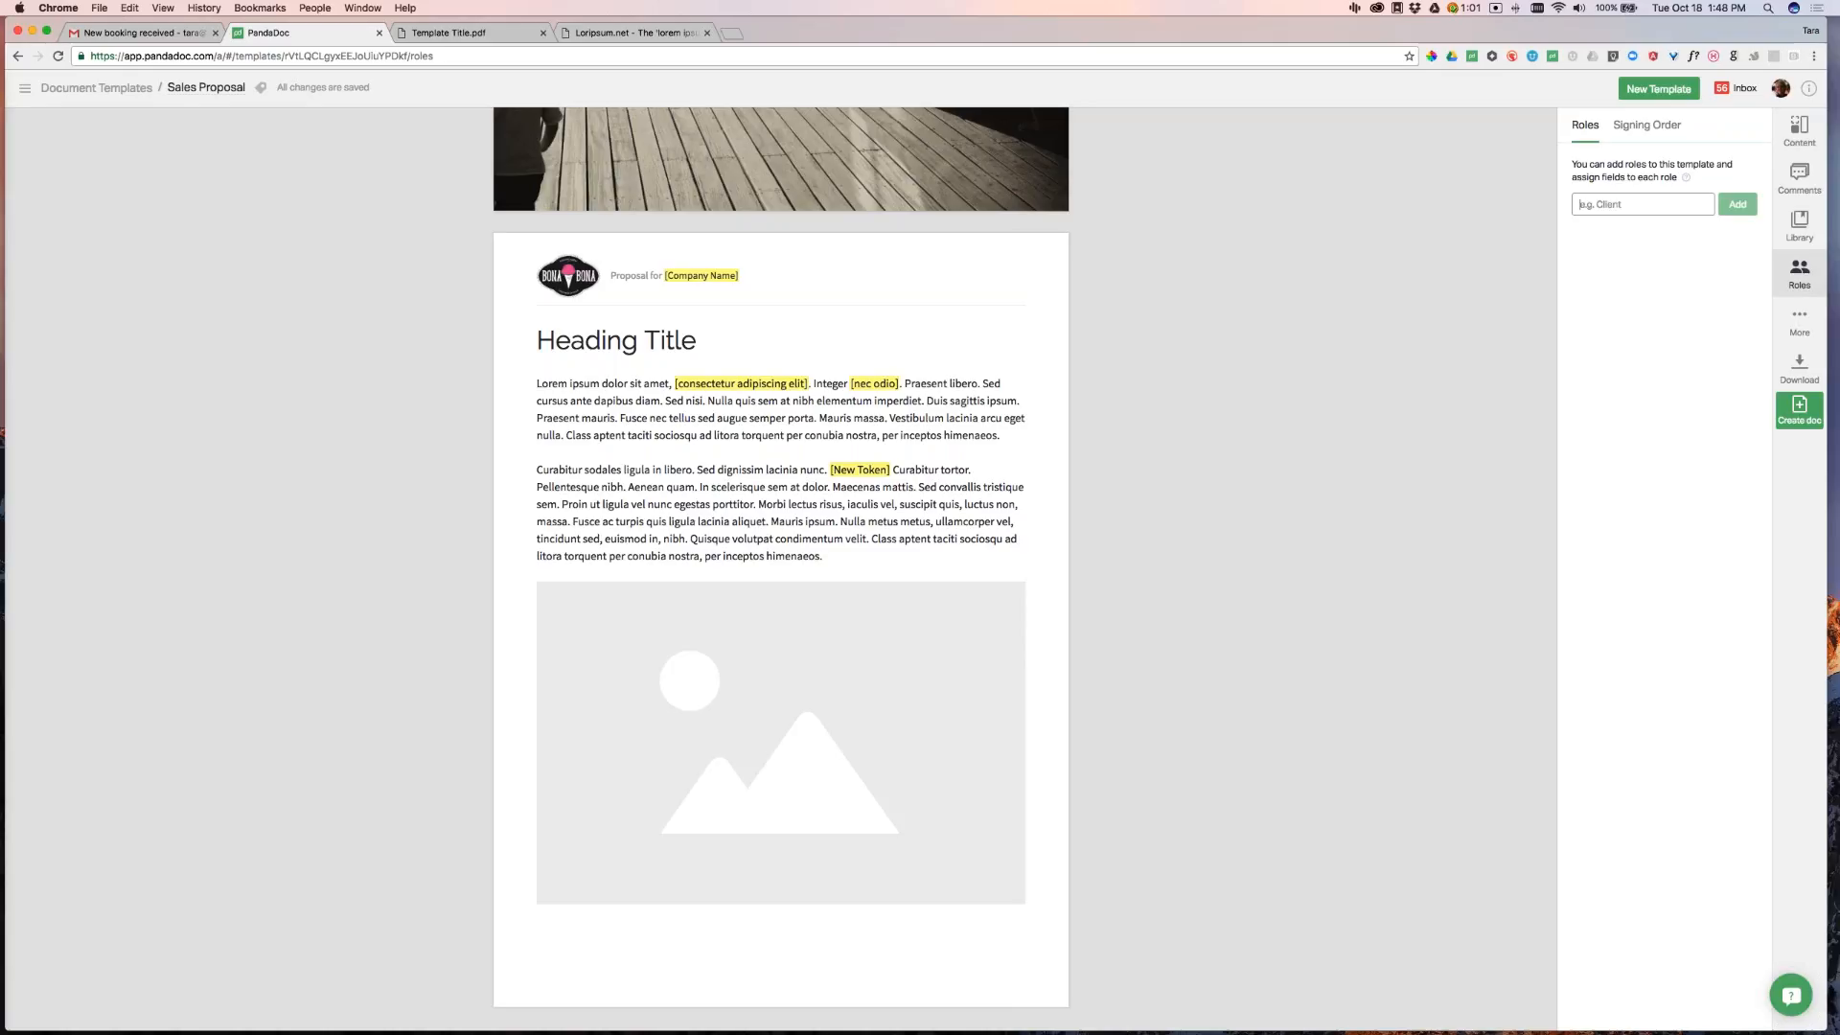
{"action": "type", "text": "Client"}
{"action": "left_click", "coordinate": [1739, 208]}
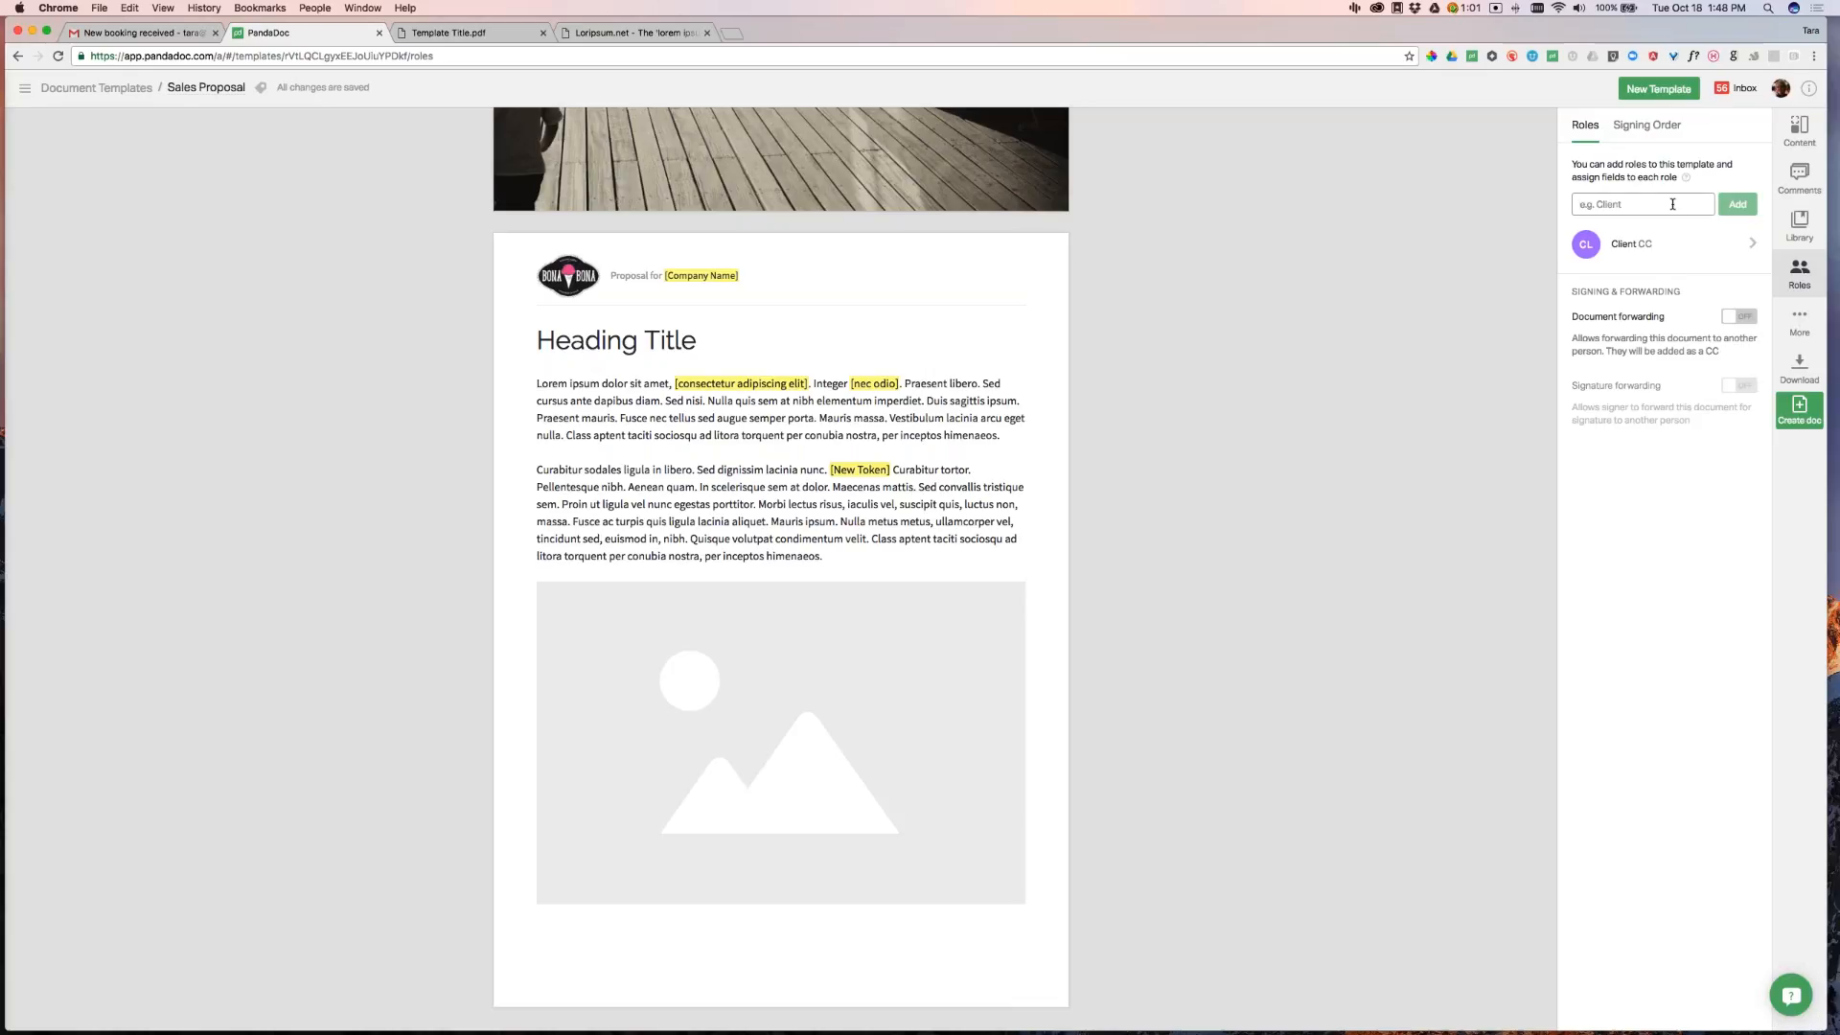
{"action": "type", "text": "Sender"}
{"action": "left_click", "coordinate": [1738, 204]}
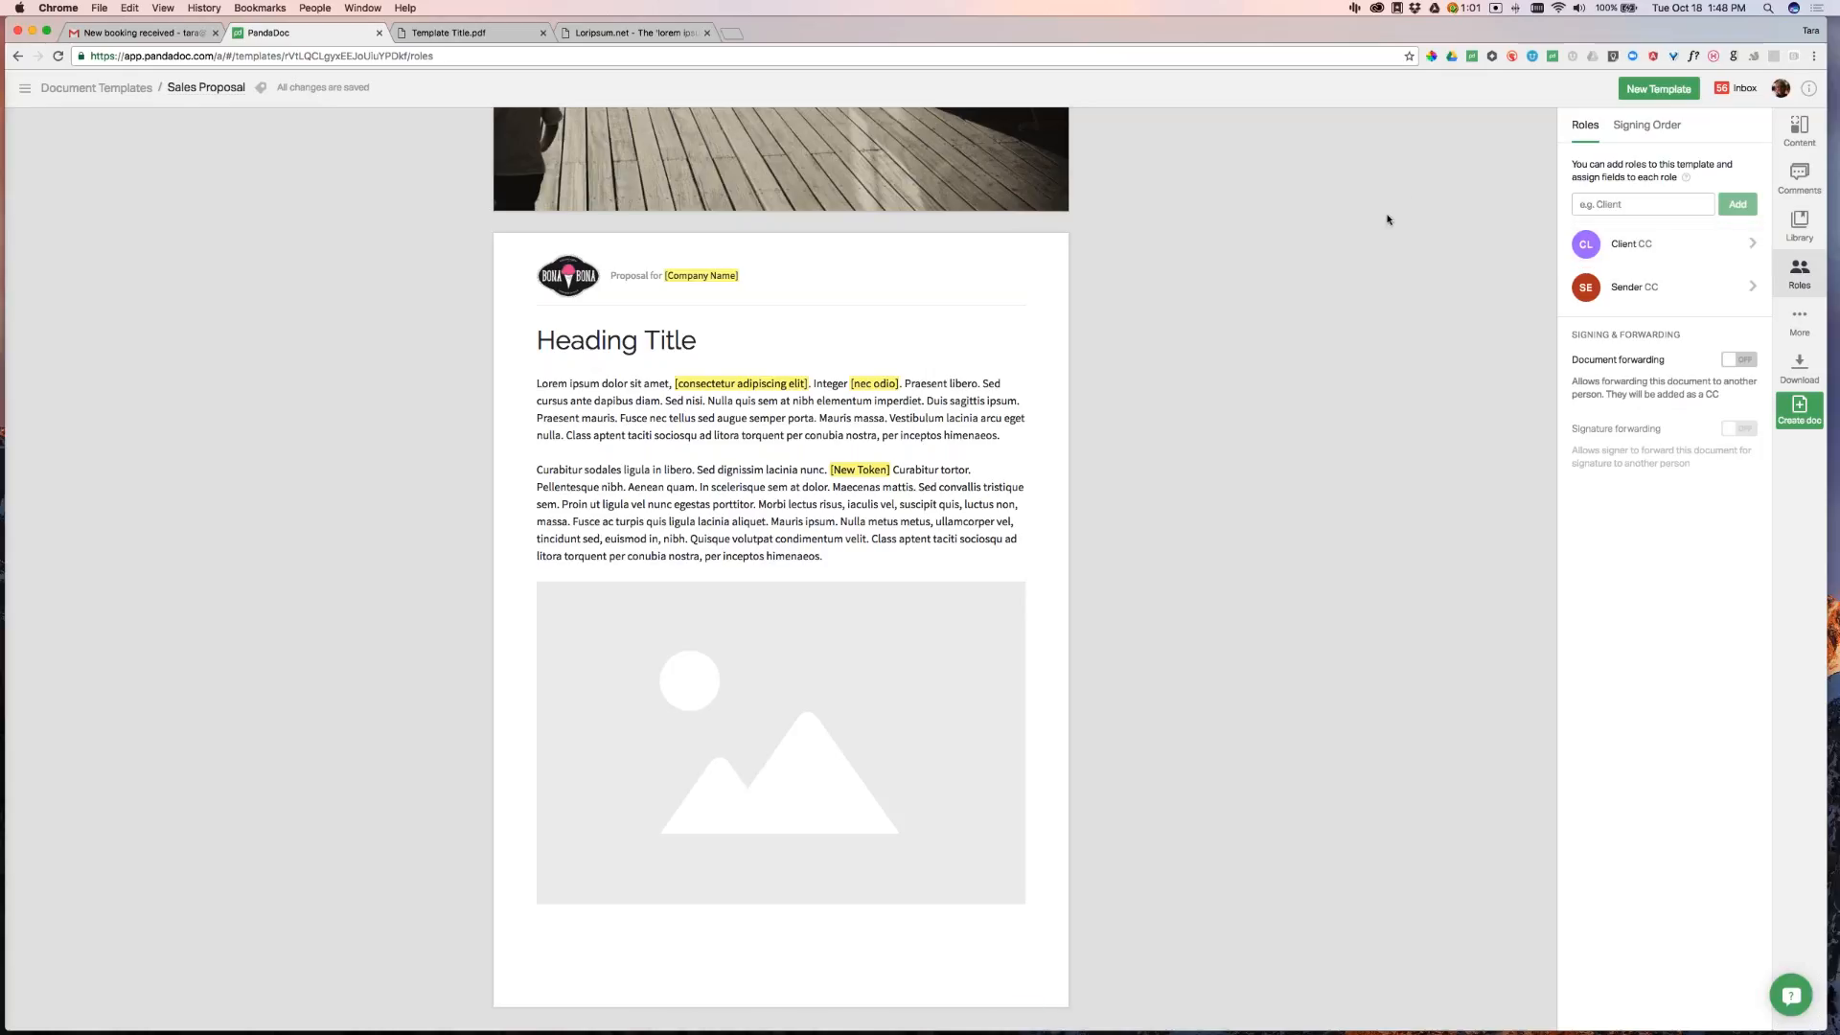
Pre-assign the Sender role to the document sender
{"action": "left_click", "coordinate": [1646, 297]}
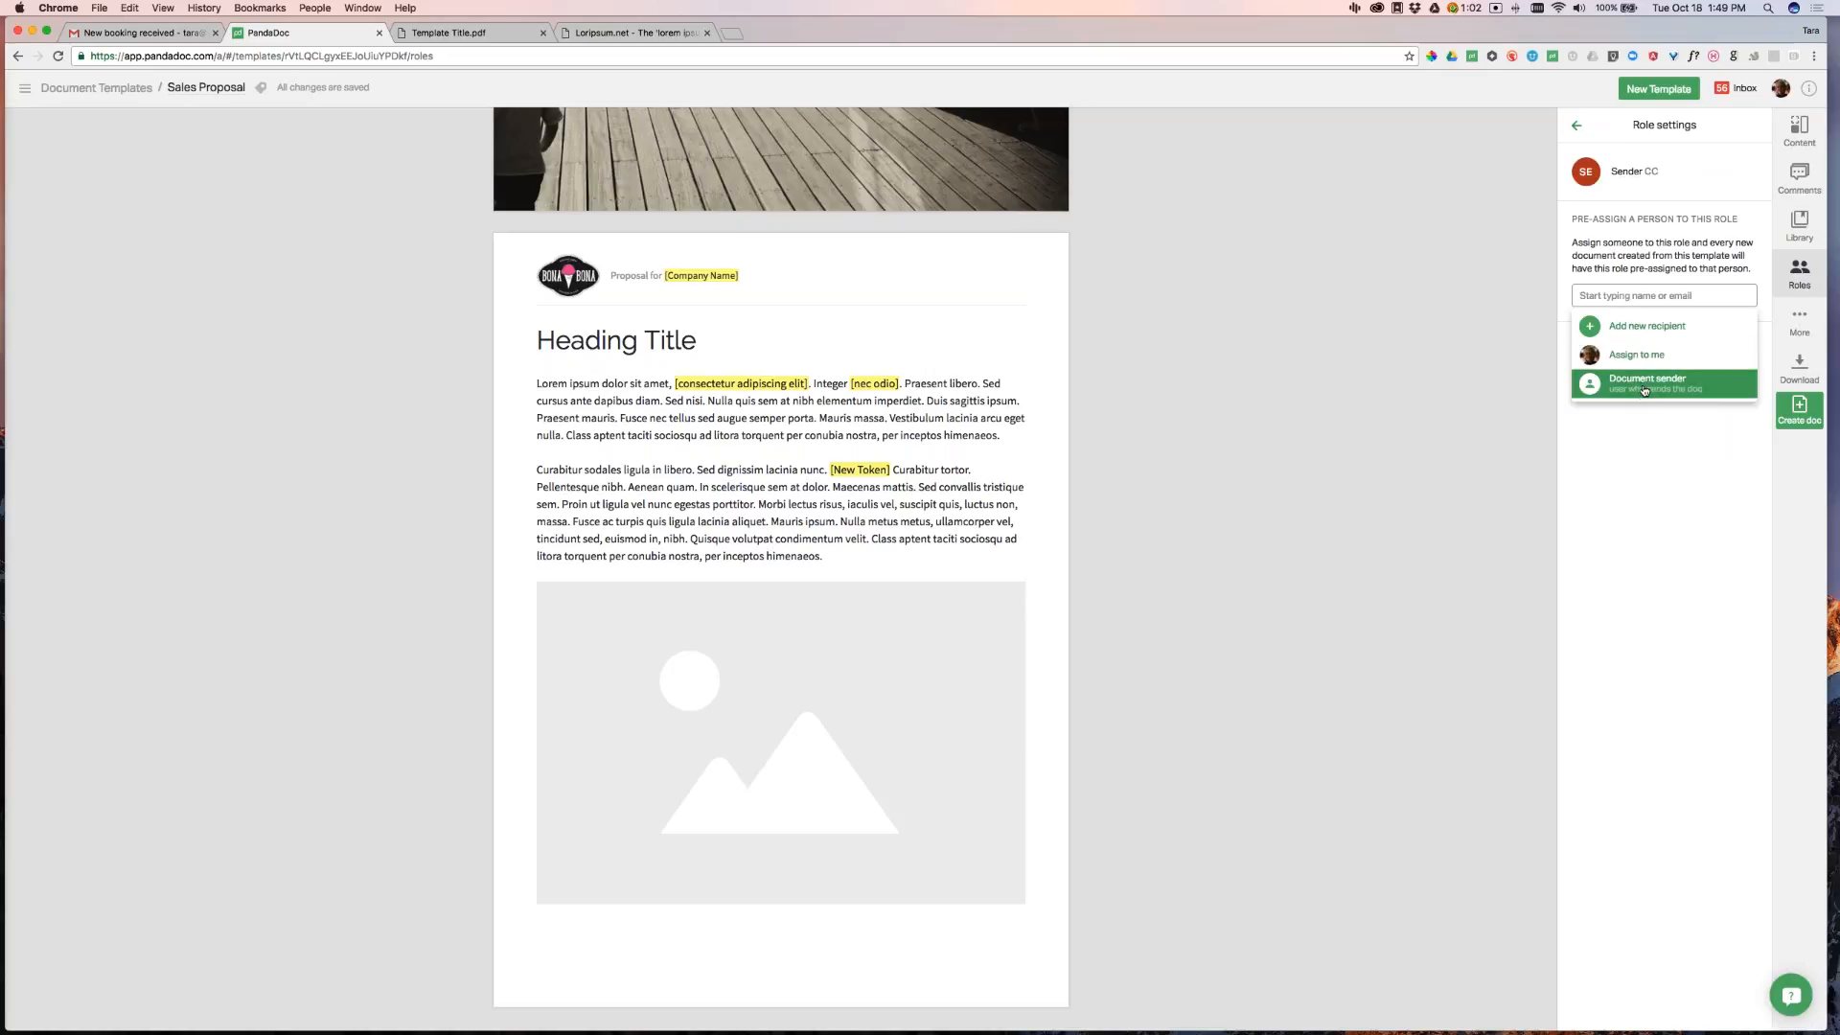
{"action": "left_click_drag", "start_coordinate": [1570, 219], "coordinate": [1729, 219]}
{"action": "left_click", "coordinate": [1663, 295]}
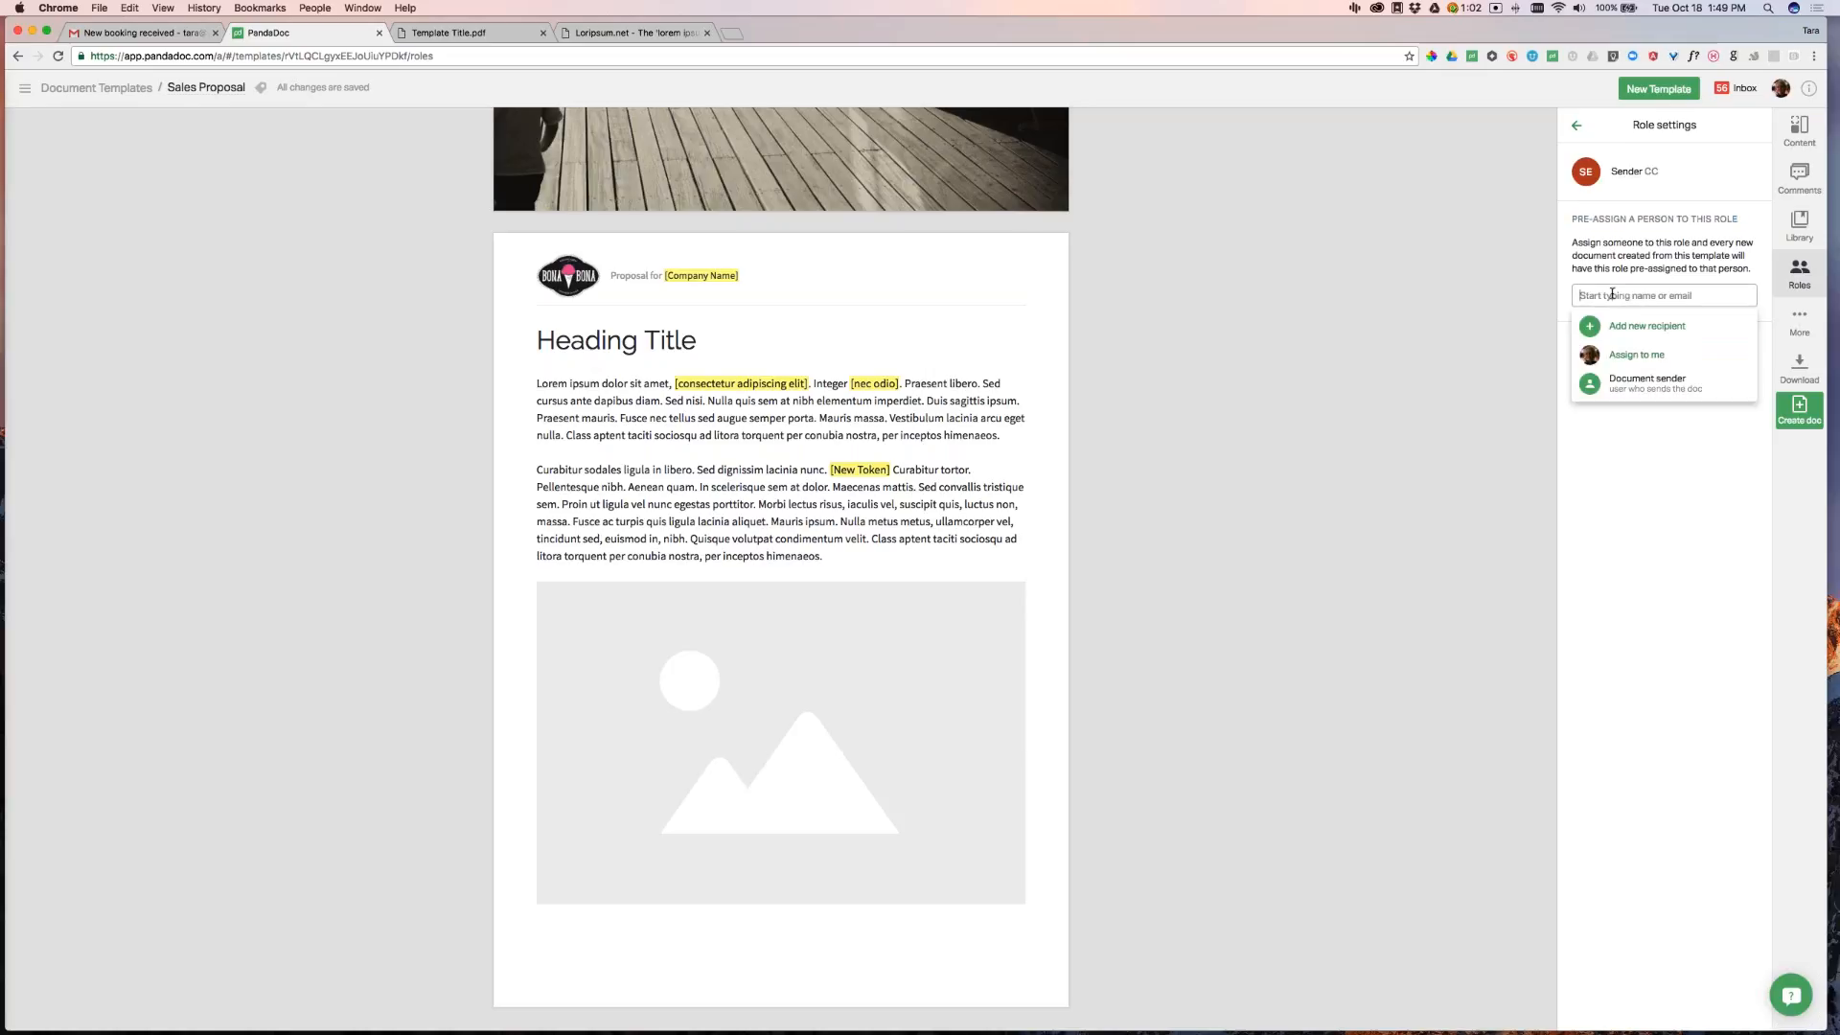
{"action": "left_click", "coordinate": [1635, 391]}
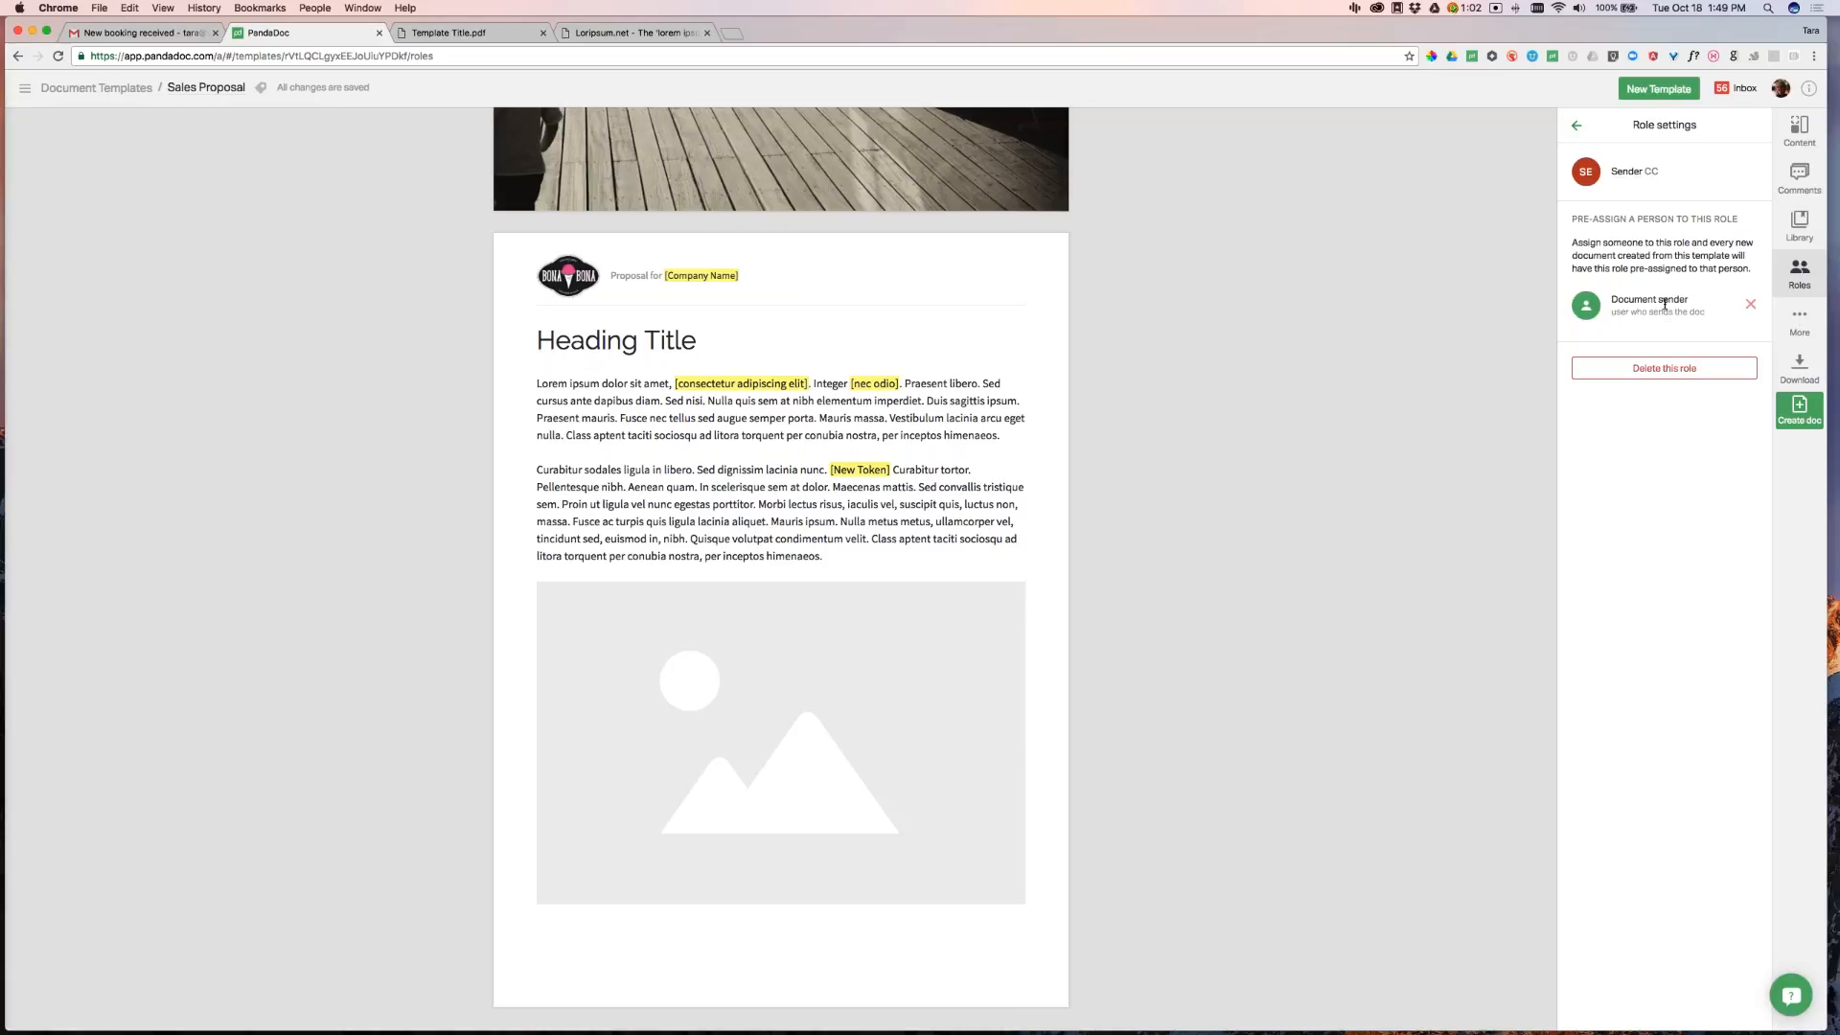
{"action": "left_click", "coordinate": [1576, 125]}
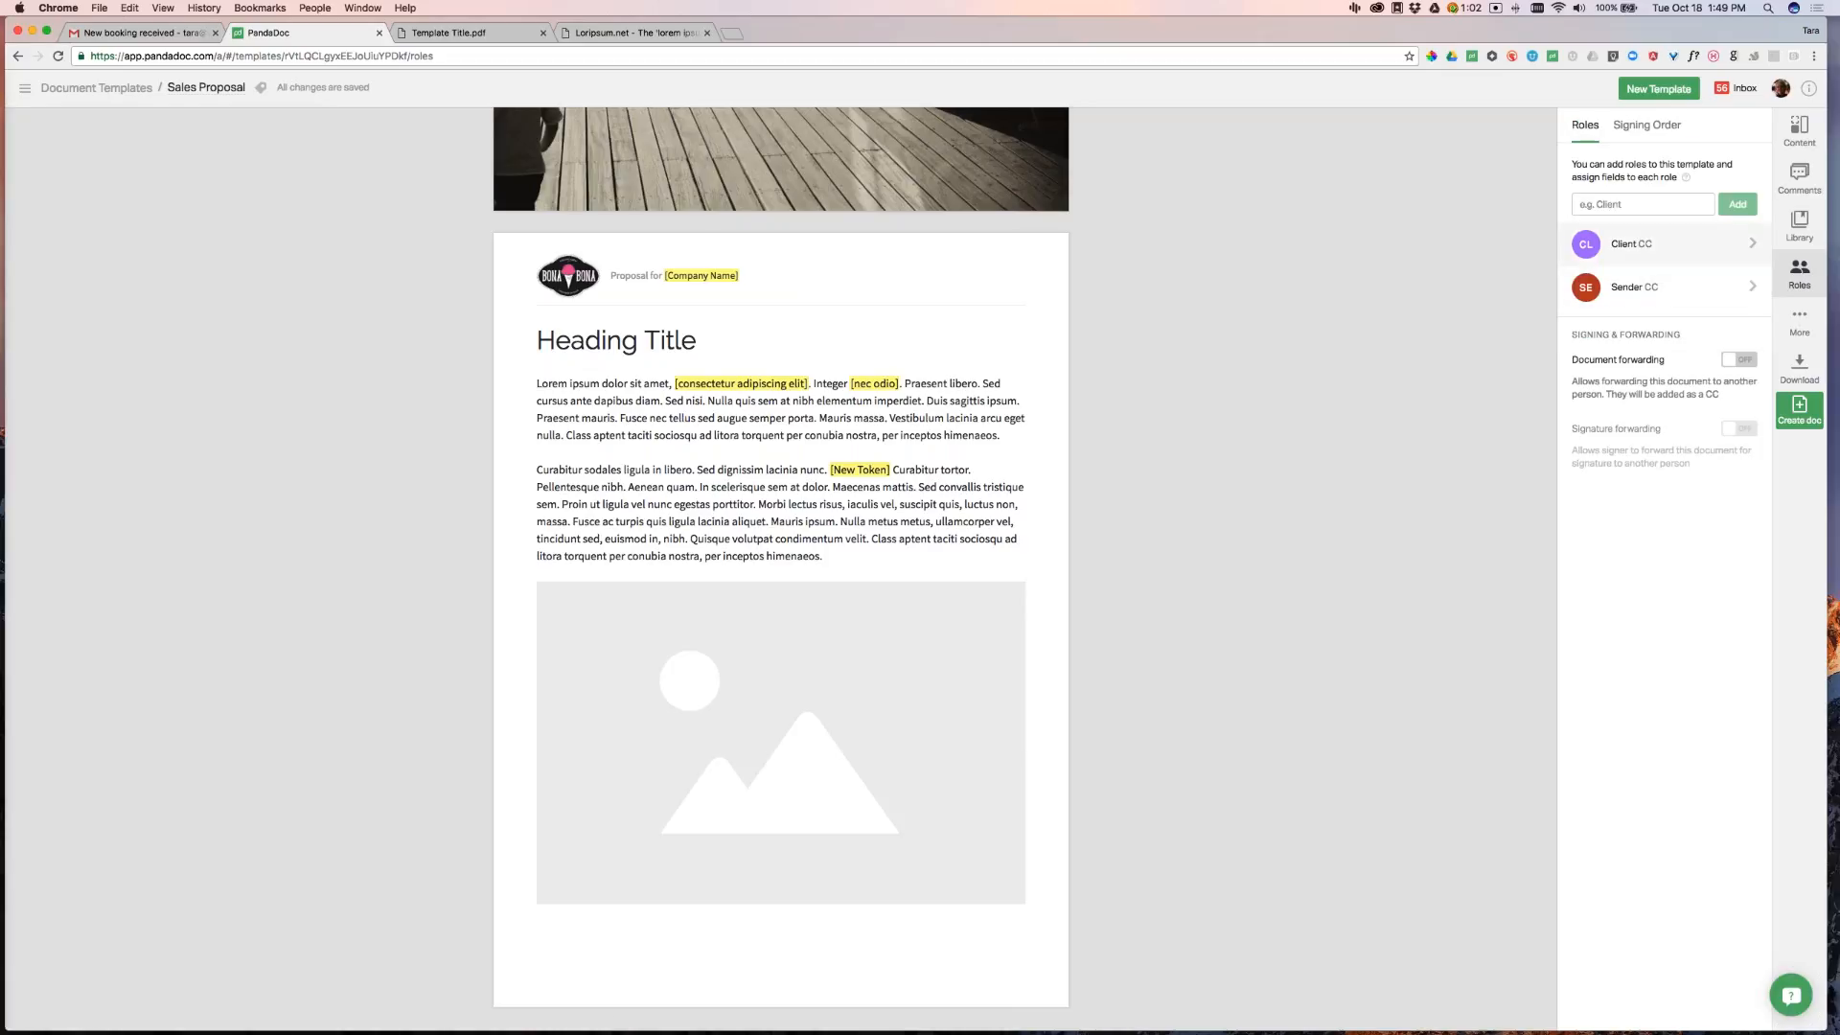
Turn on document forwarding and signature forwarding
{"action": "left_click", "coordinate": [1648, 243]}
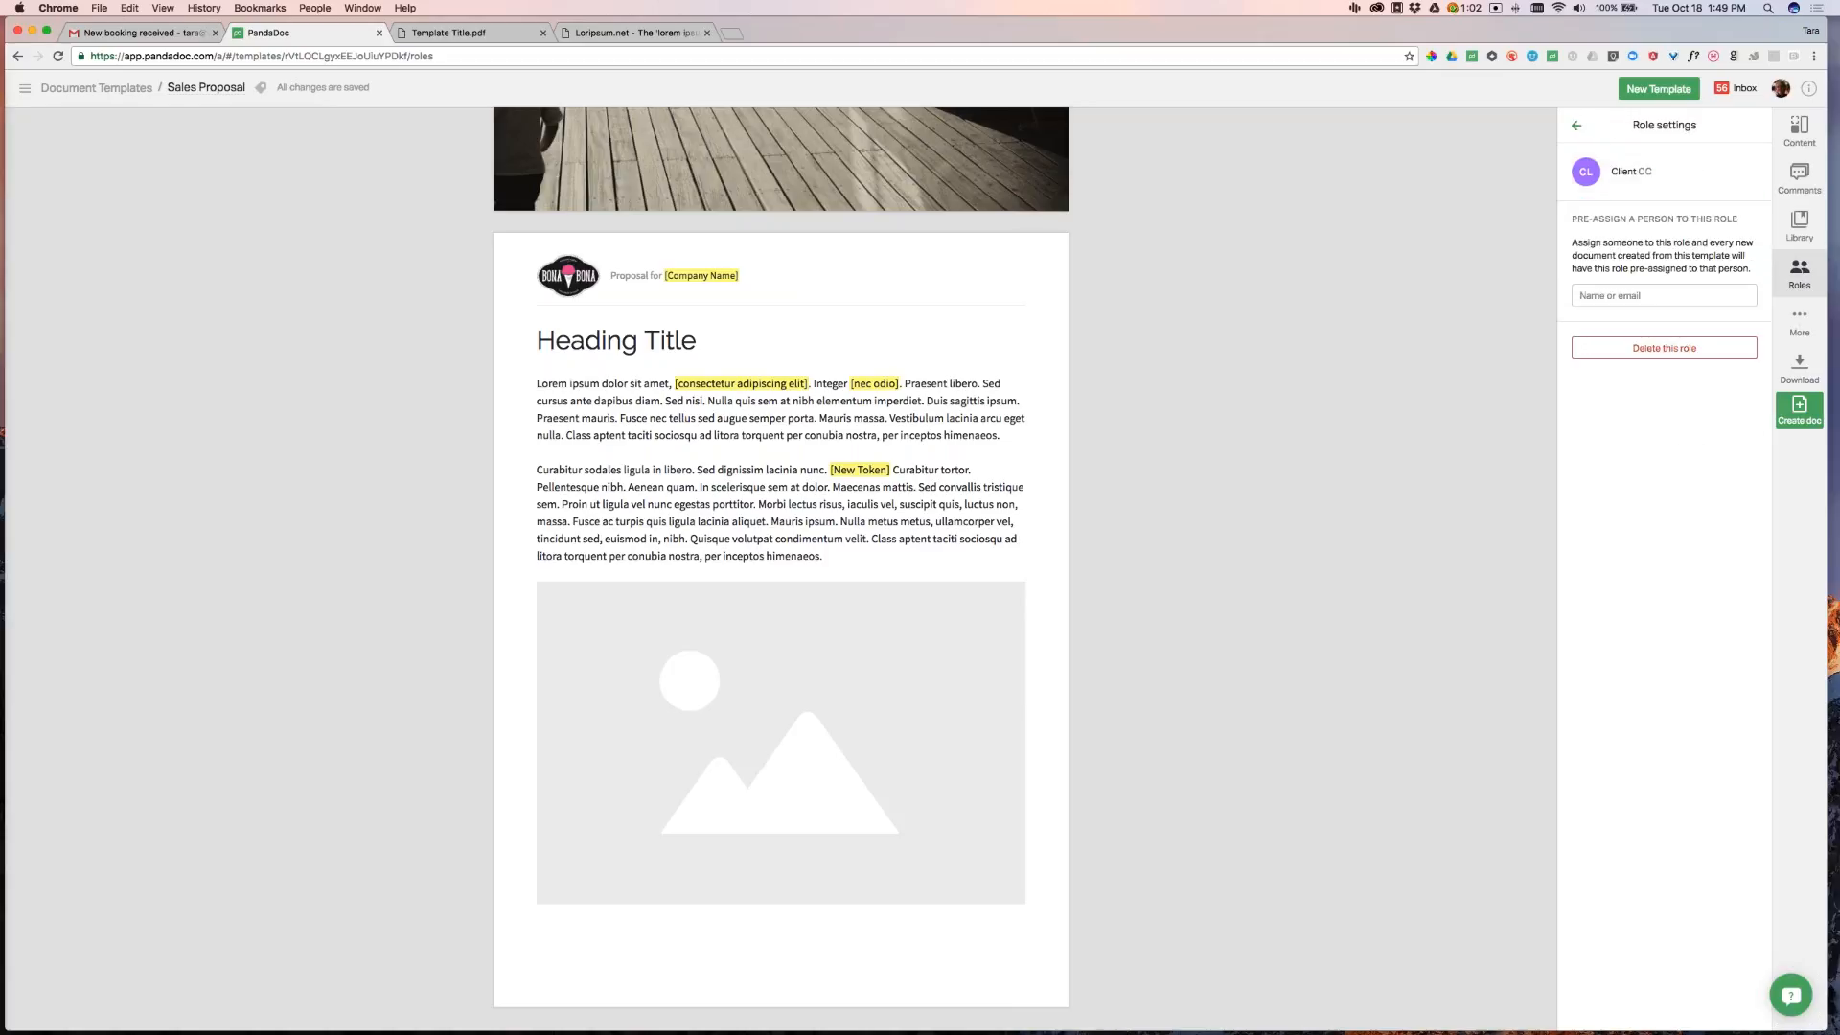
{"action": "left_click", "coordinate": [1577, 127]}
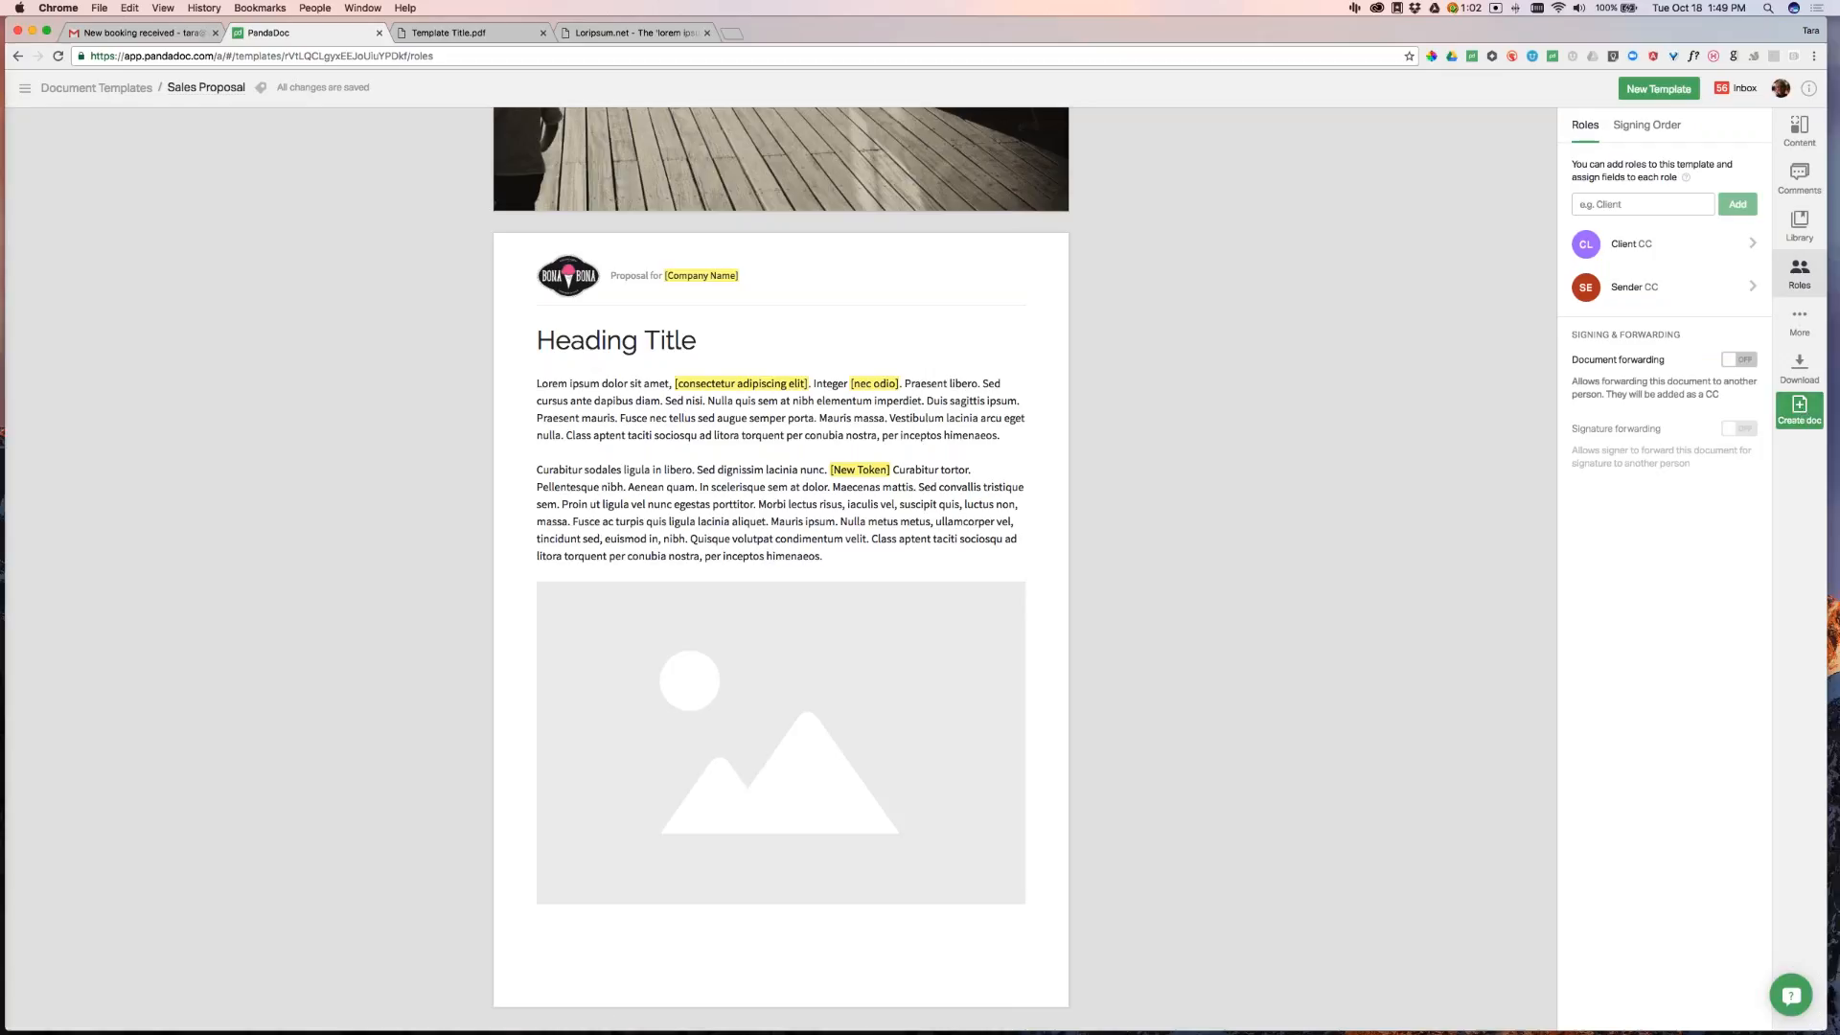
{"action": "left_click", "coordinate": [1748, 363]}
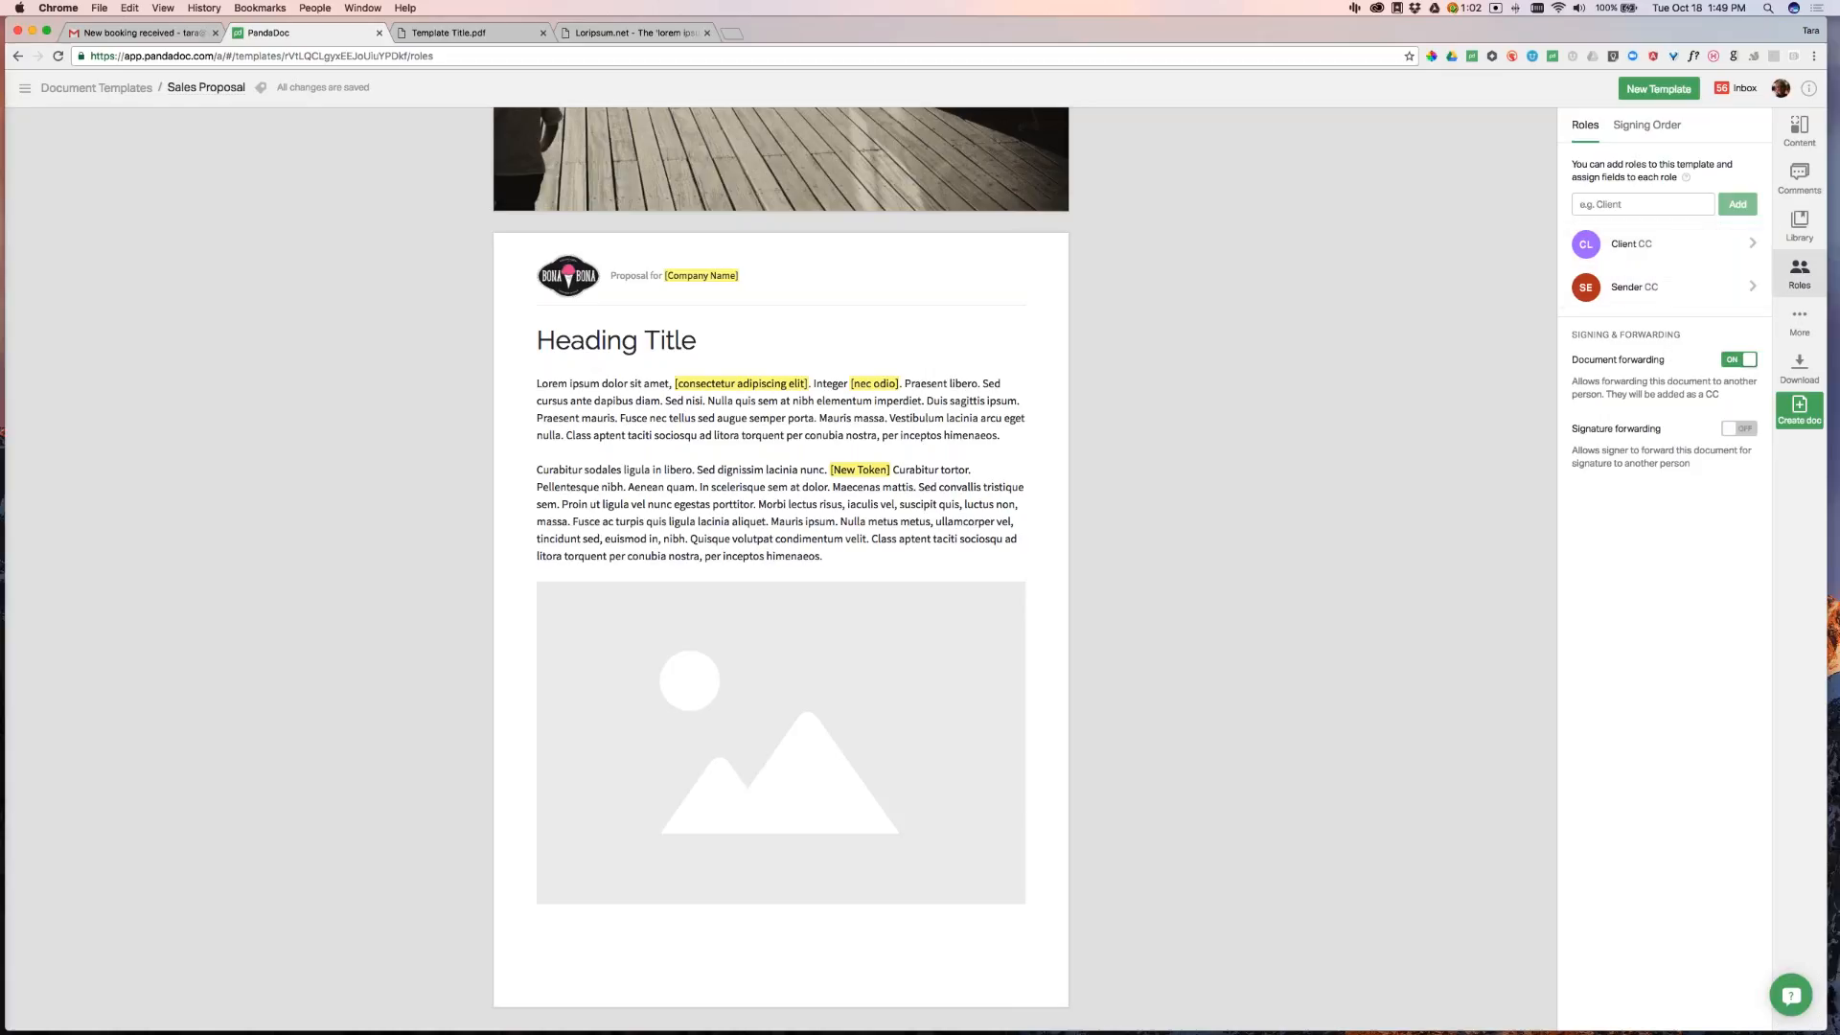
{"action": "left_click", "coordinate": [1739, 429]}
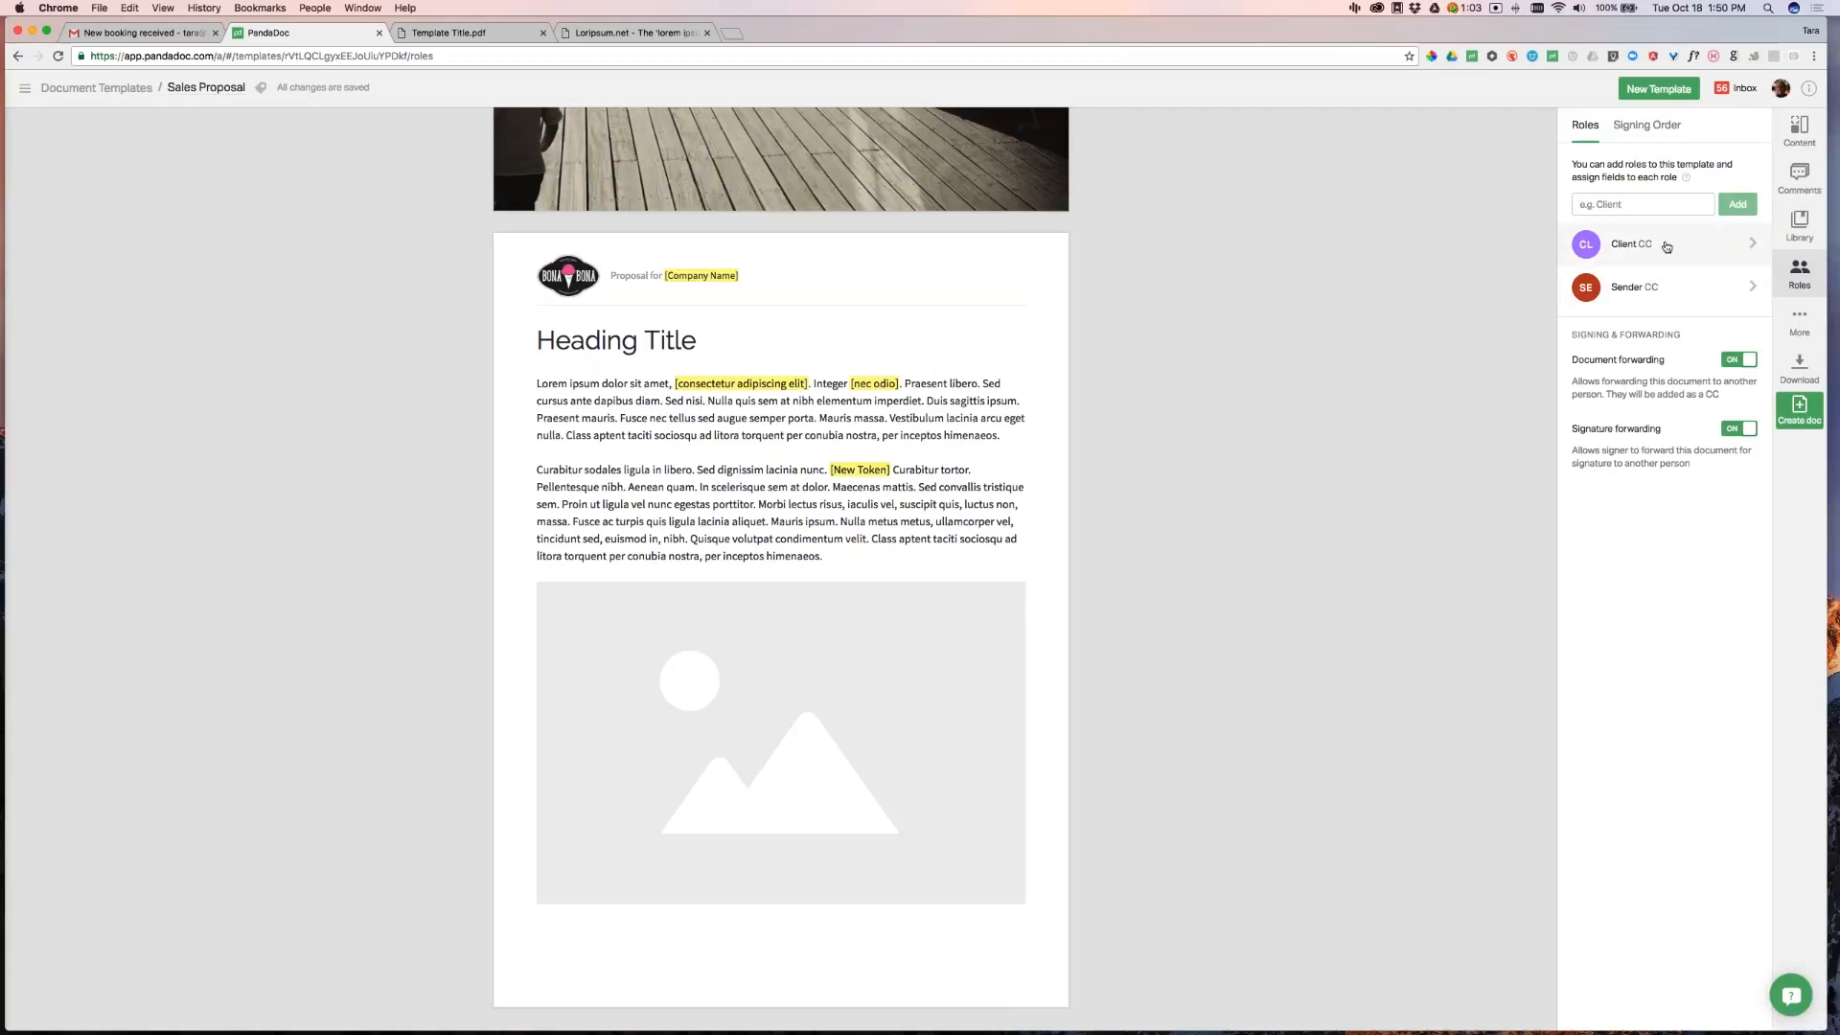
Switch signing order on, with Client first and Sender second
{"action": "left_click", "coordinate": [1651, 133]}
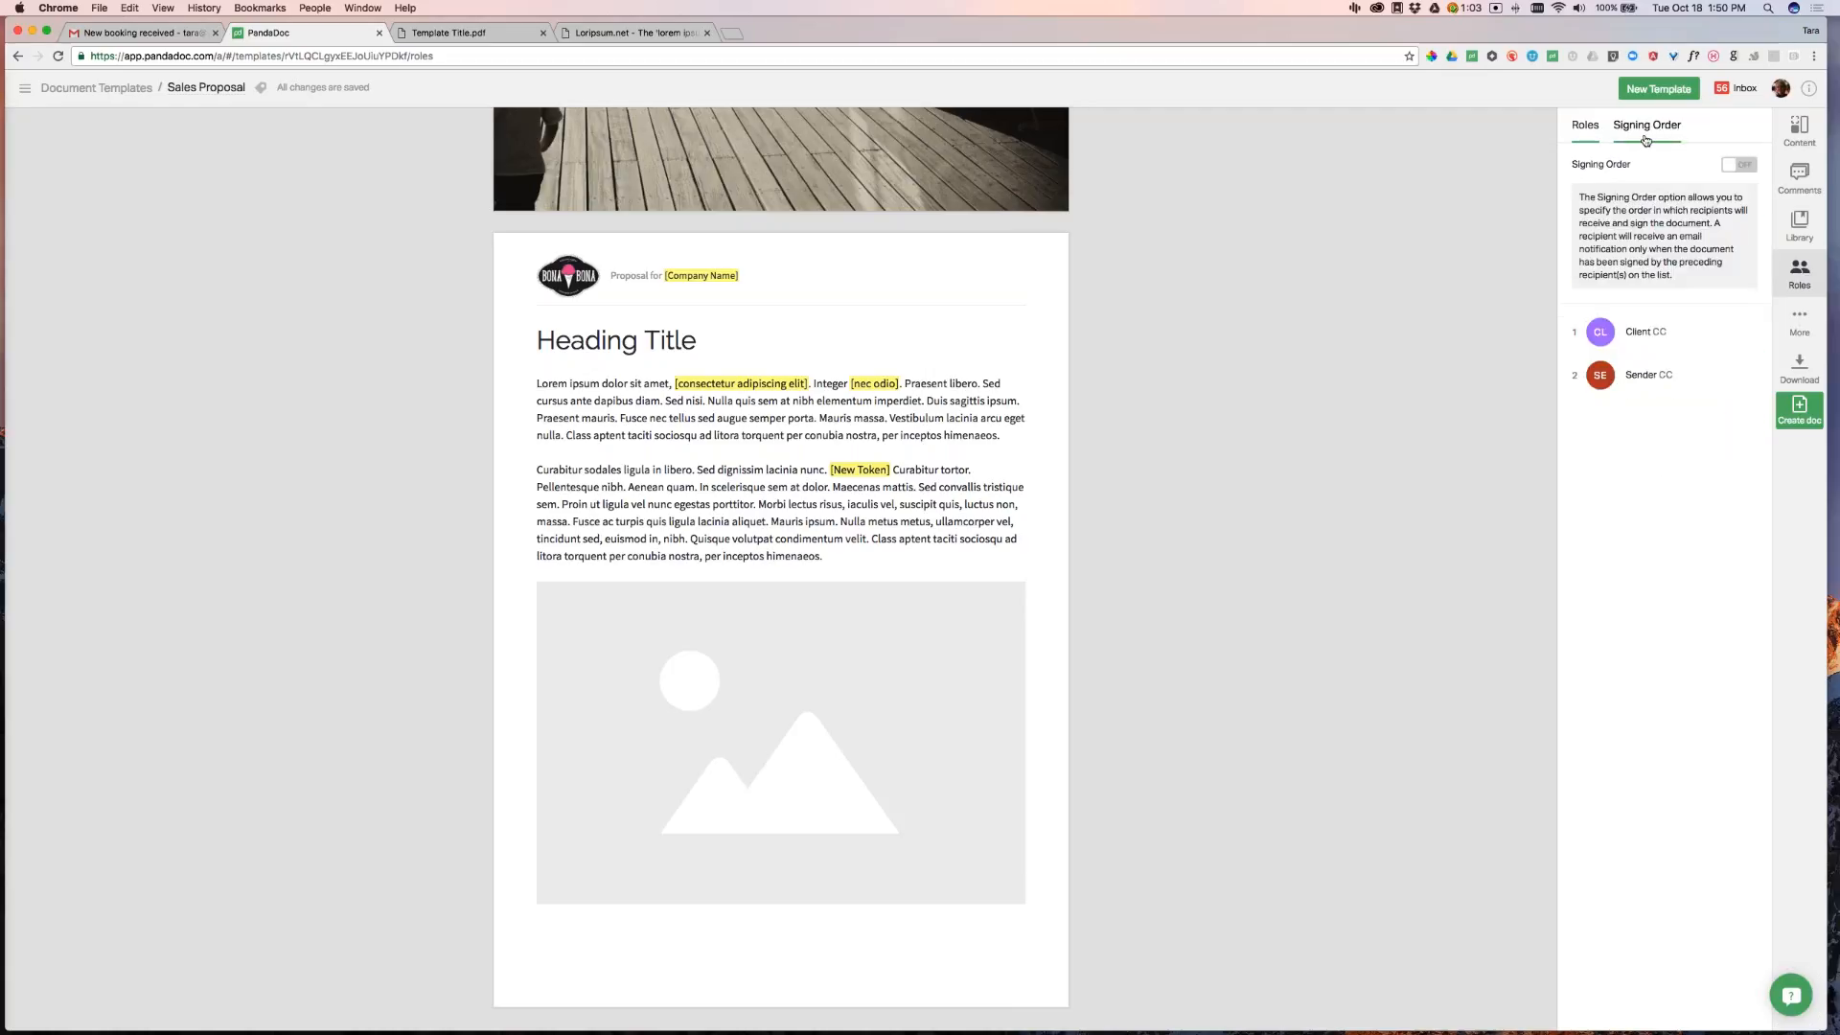
{"action": "left_click", "coordinate": [1746, 168]}
{"action": "left_click", "coordinate": [1585, 126]}
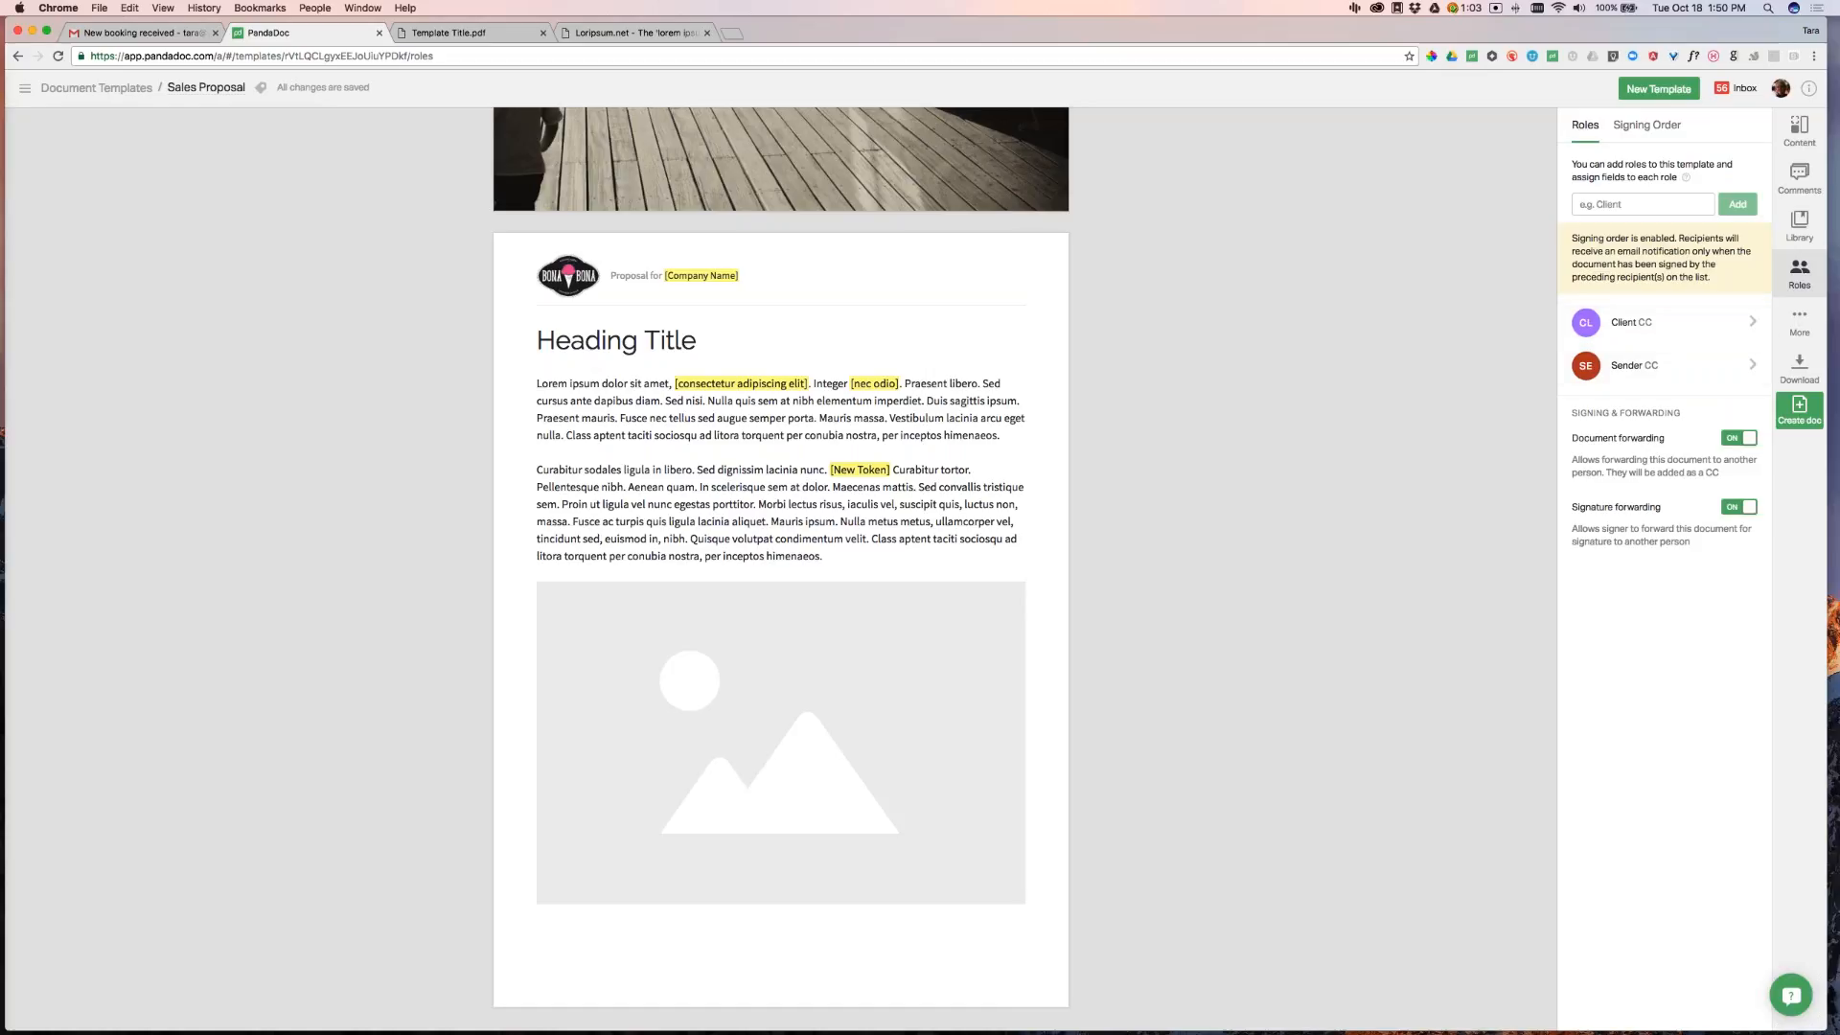
{"action": "left_click", "coordinate": [1798, 132]}
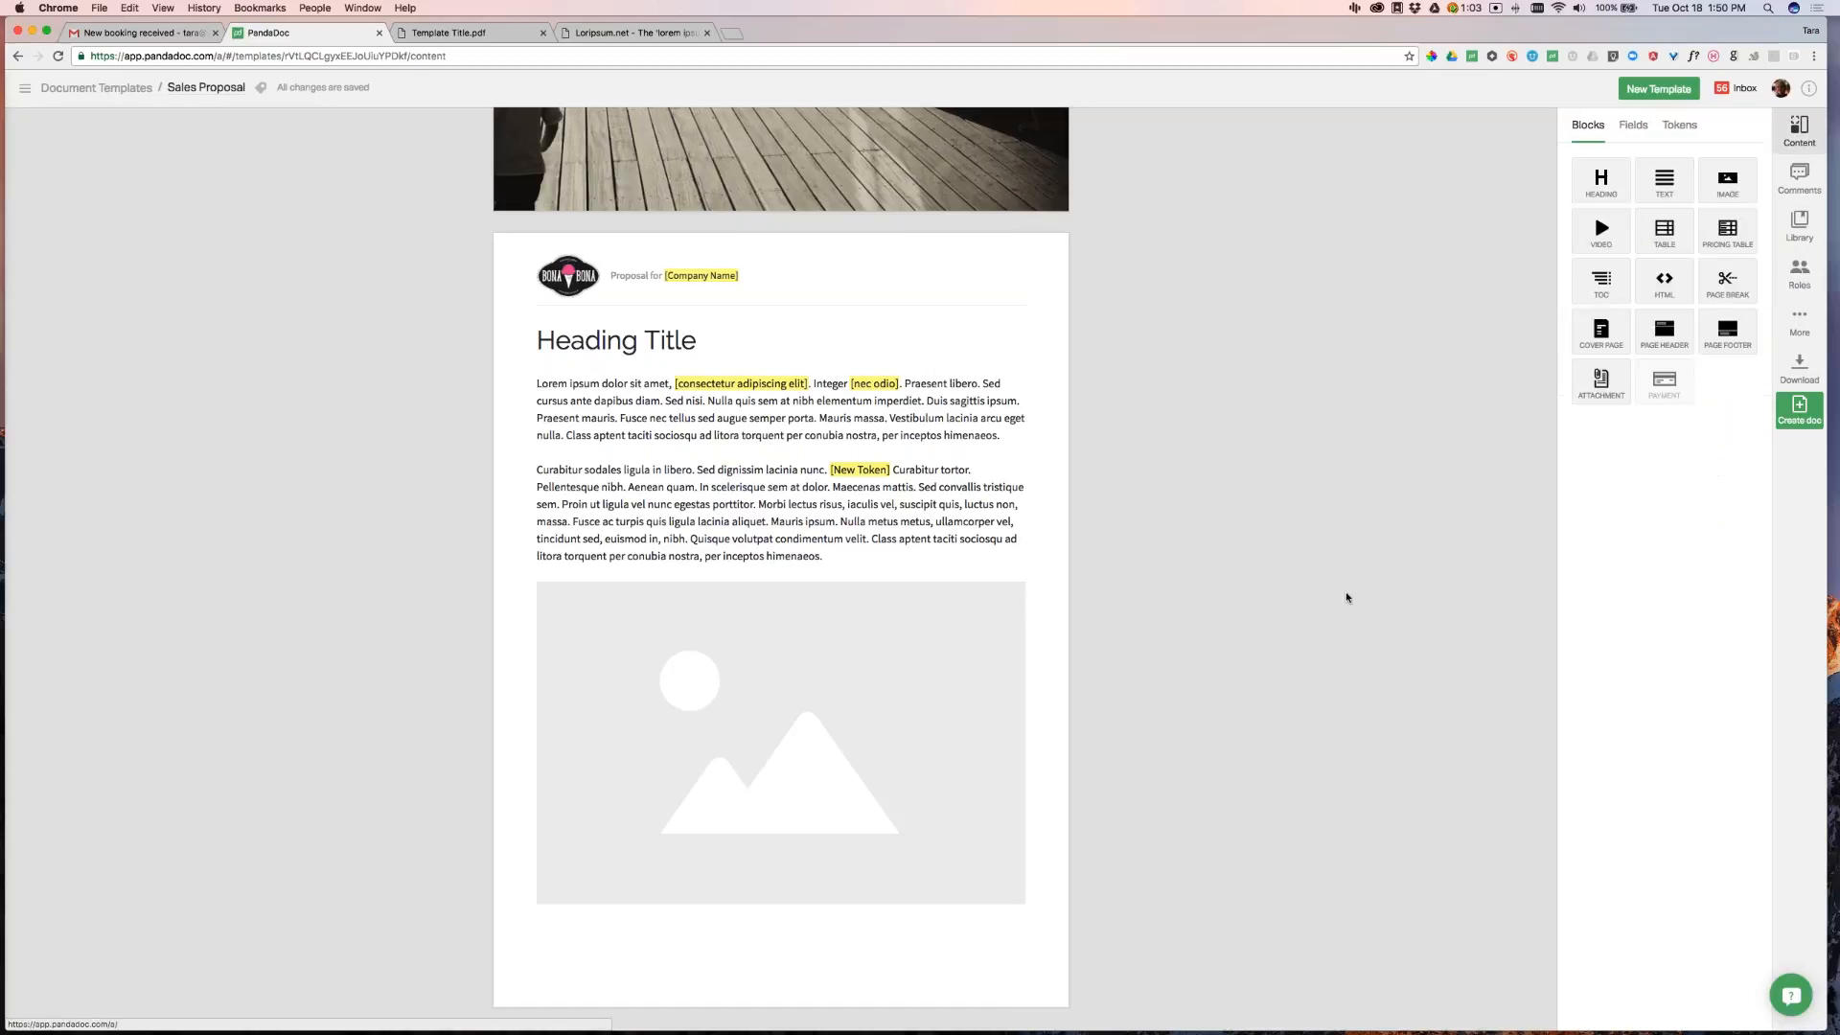
Place a signature field beside a new 'Signature:' line below the second paragraph
{"action": "left_click", "coordinate": [1633, 124]}
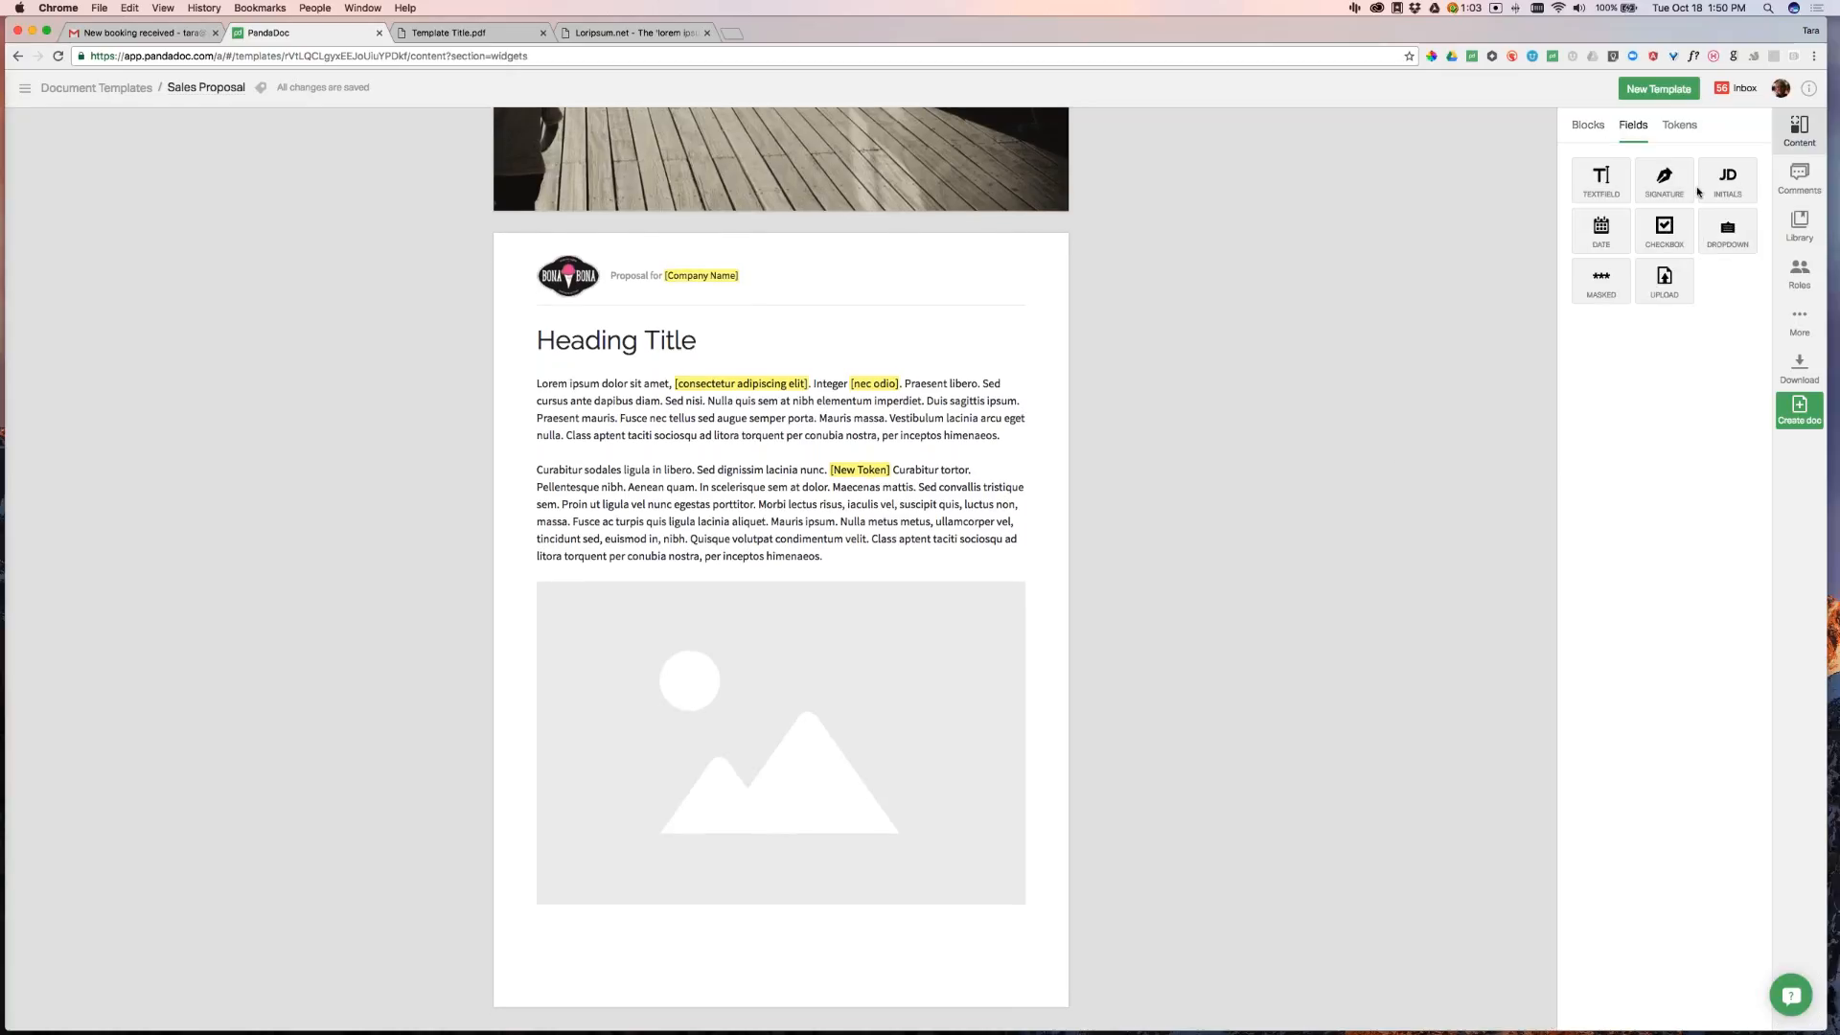
{"action": "mouse_move", "coordinate": [1665, 180]}
{"action": "left_mouse_down"}
{"action": "mouse_move", "coordinate": [1298, 512]}
{"action": "mouse_move", "coordinate": [1014, 694]}
{"action": "mouse_move", "coordinate": [738, 949]}
{"action": "mouse_move", "coordinate": [787, 616]}
{"action": "left_mouse_up"}
{"action": "left_click_drag", "start_coordinate": [855, 521], "coordinate": [856, 522]}
{"action": "key", "text": "Return"}
{"action": "key", "text": "Return"}
{"action": "key", "text": "Return"}
{"action": "key", "text": "Return"}
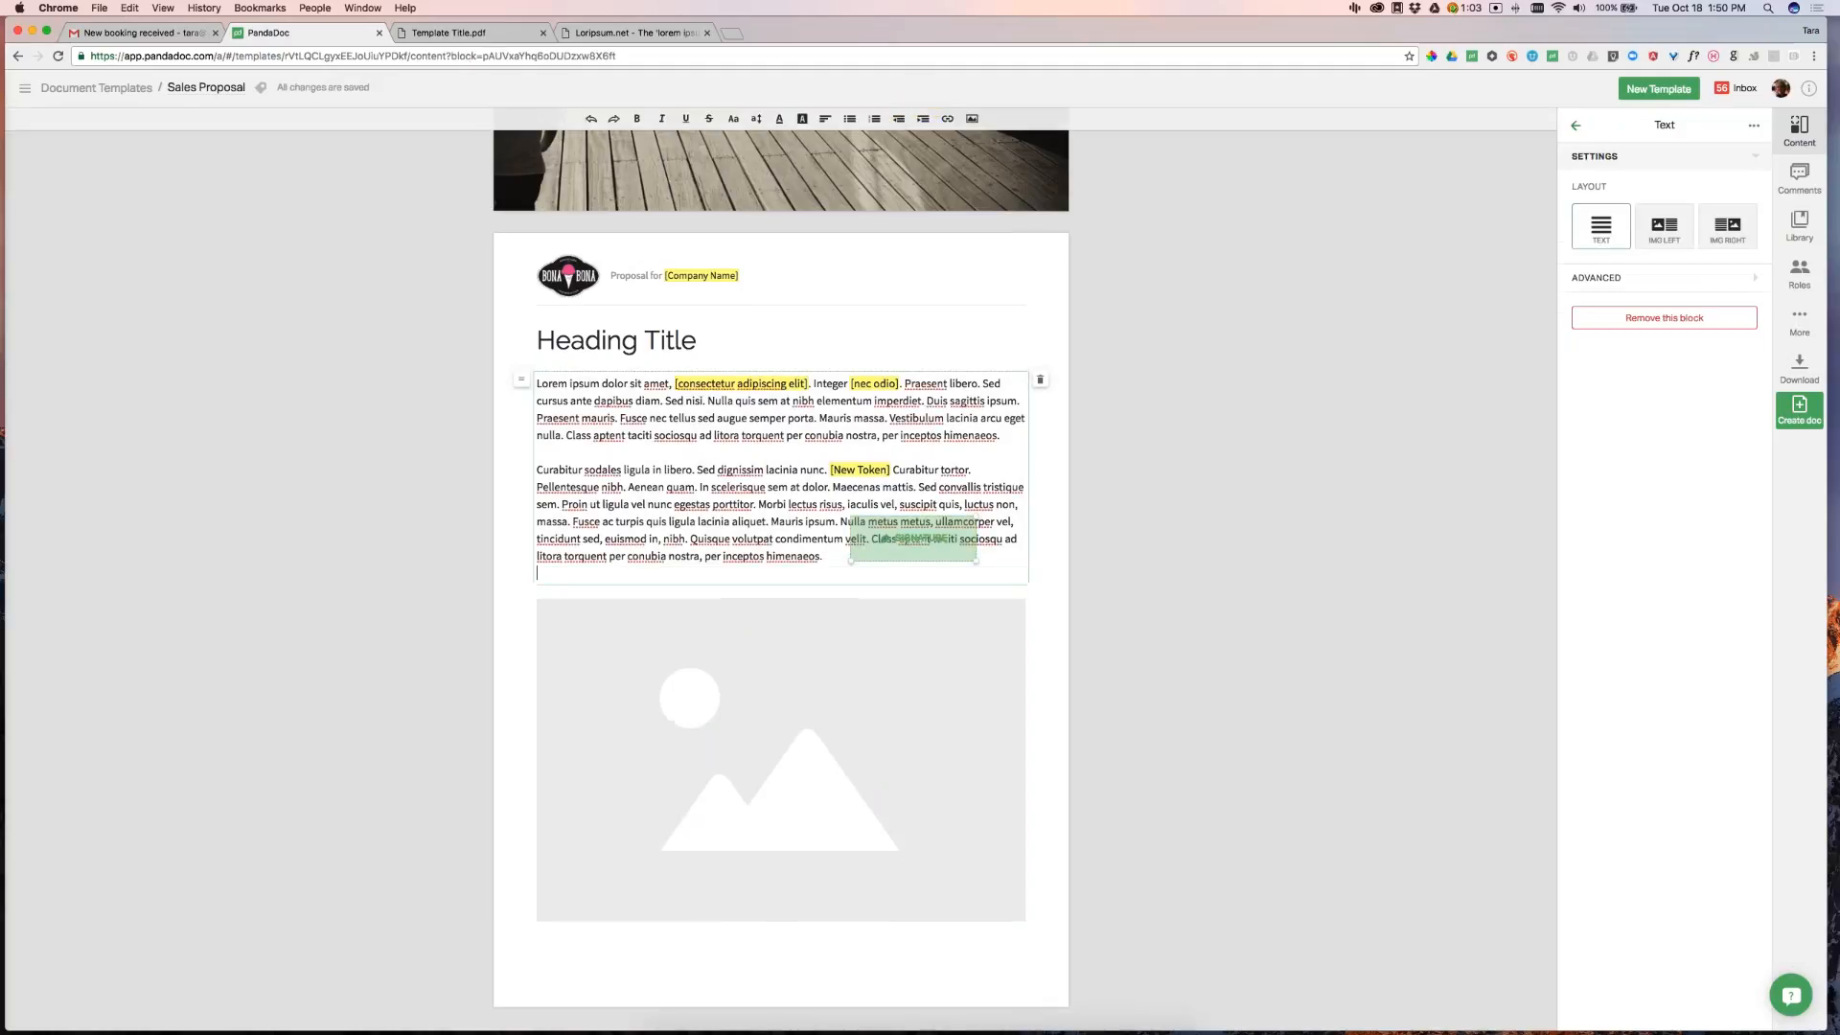
{"action": "type", "text": "Signature:"}
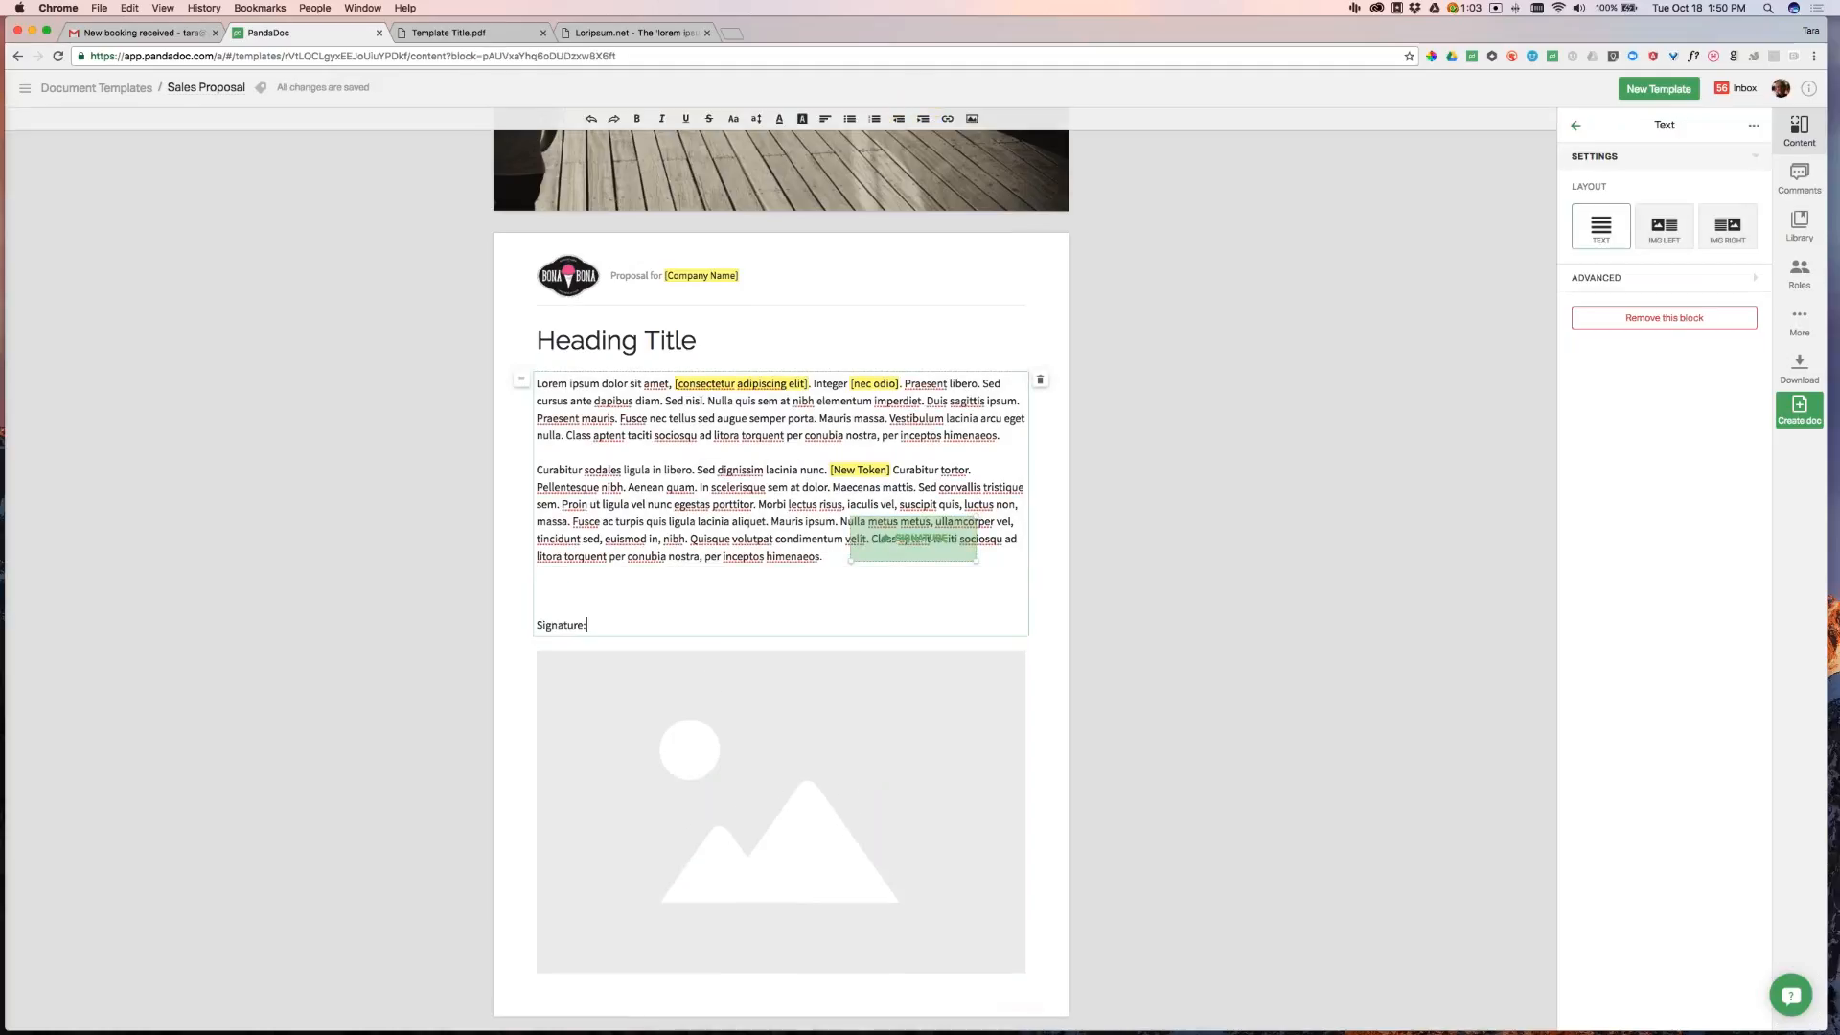
{"action": "mouse_move", "coordinate": [942, 537]}
{"action": "left_mouse_down"}
{"action": "mouse_move", "coordinate": [707, 620]}
{"action": "mouse_move", "coordinate": [680, 606]}
{"action": "left_mouse_up"}
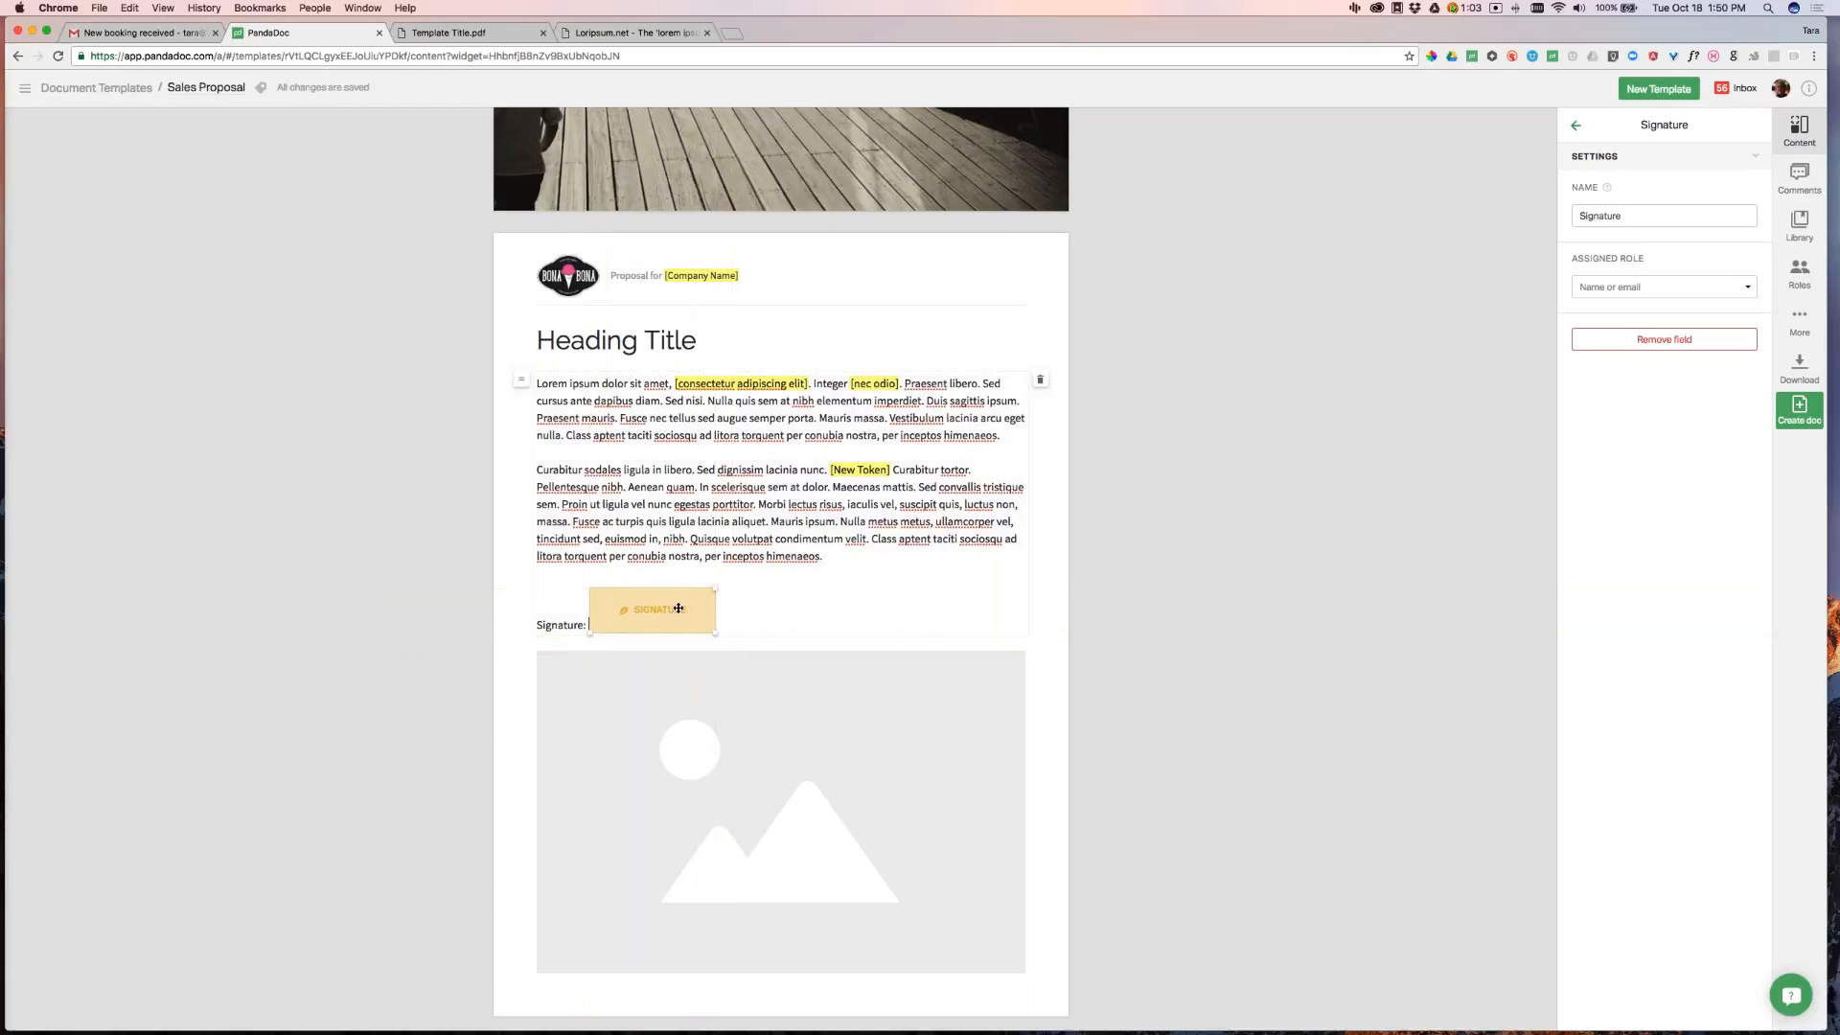
Assign the signature field to the Client role
{"action": "left_click", "coordinate": [1654, 288]}
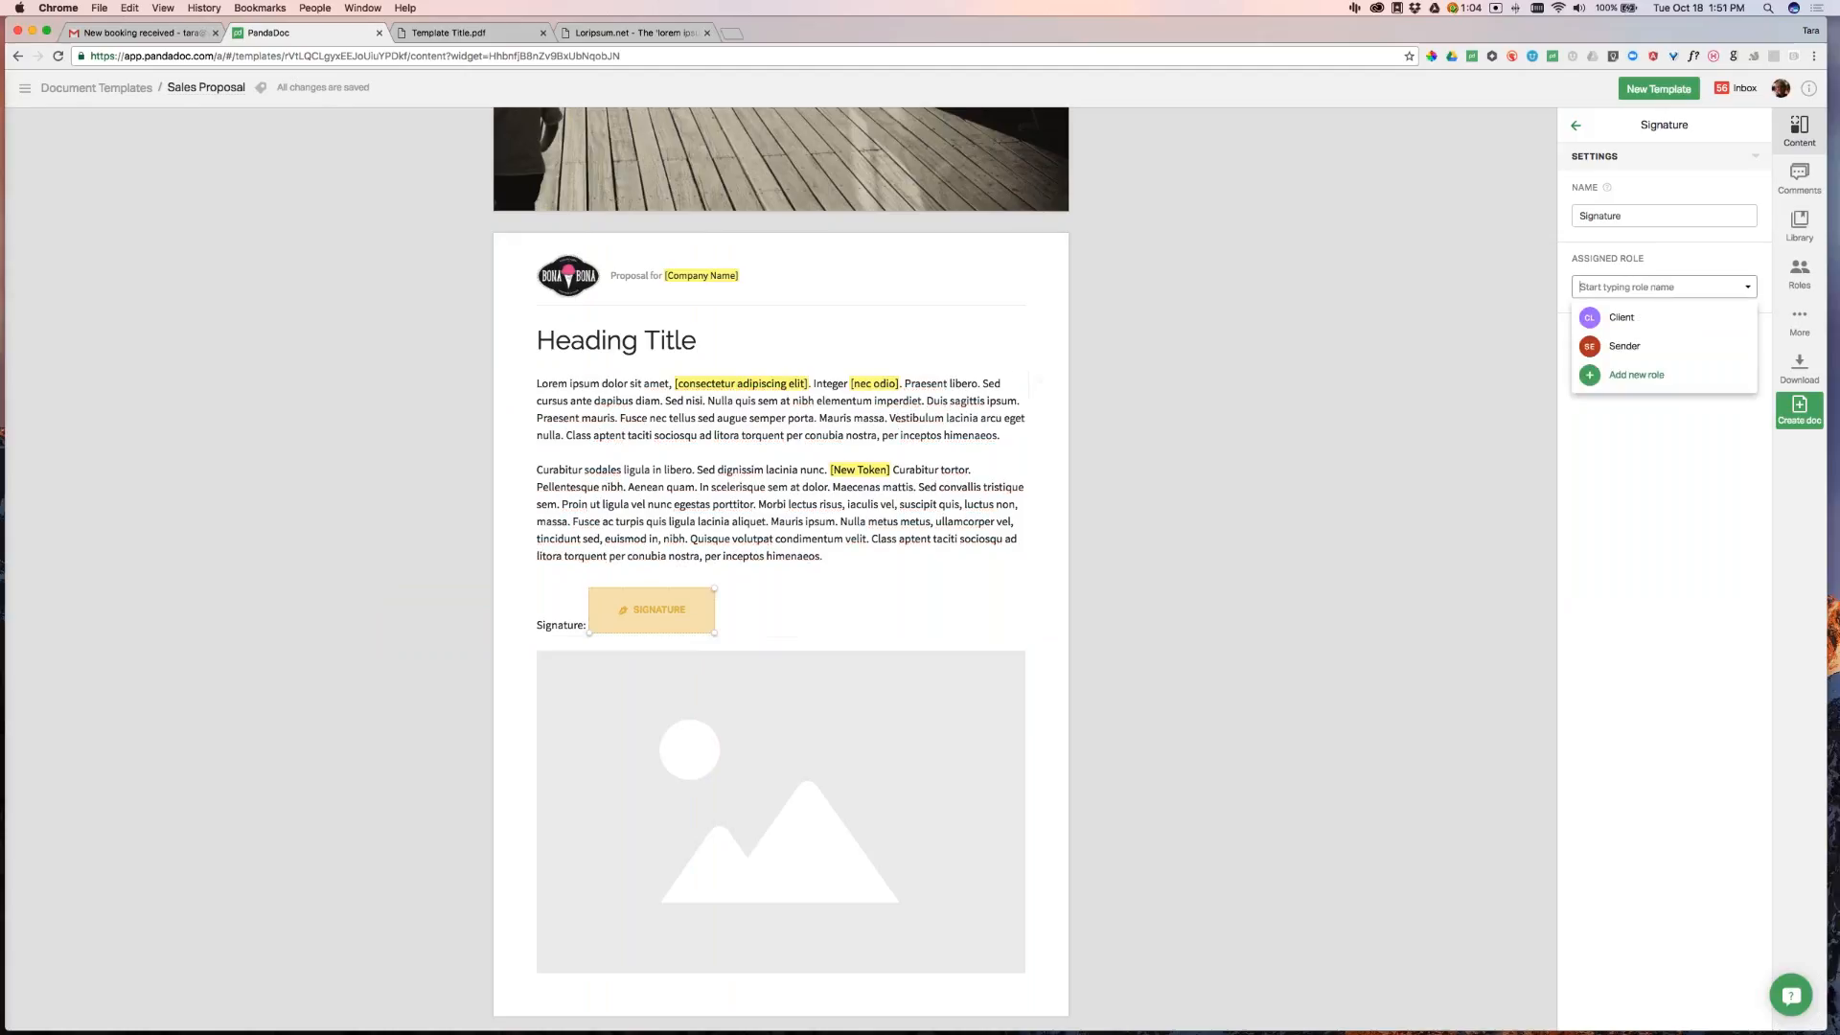
{"action": "left_click_drag", "start_coordinate": [688, 604], "coordinate": [690, 603]}
{"action": "left_click", "coordinate": [1634, 316]}
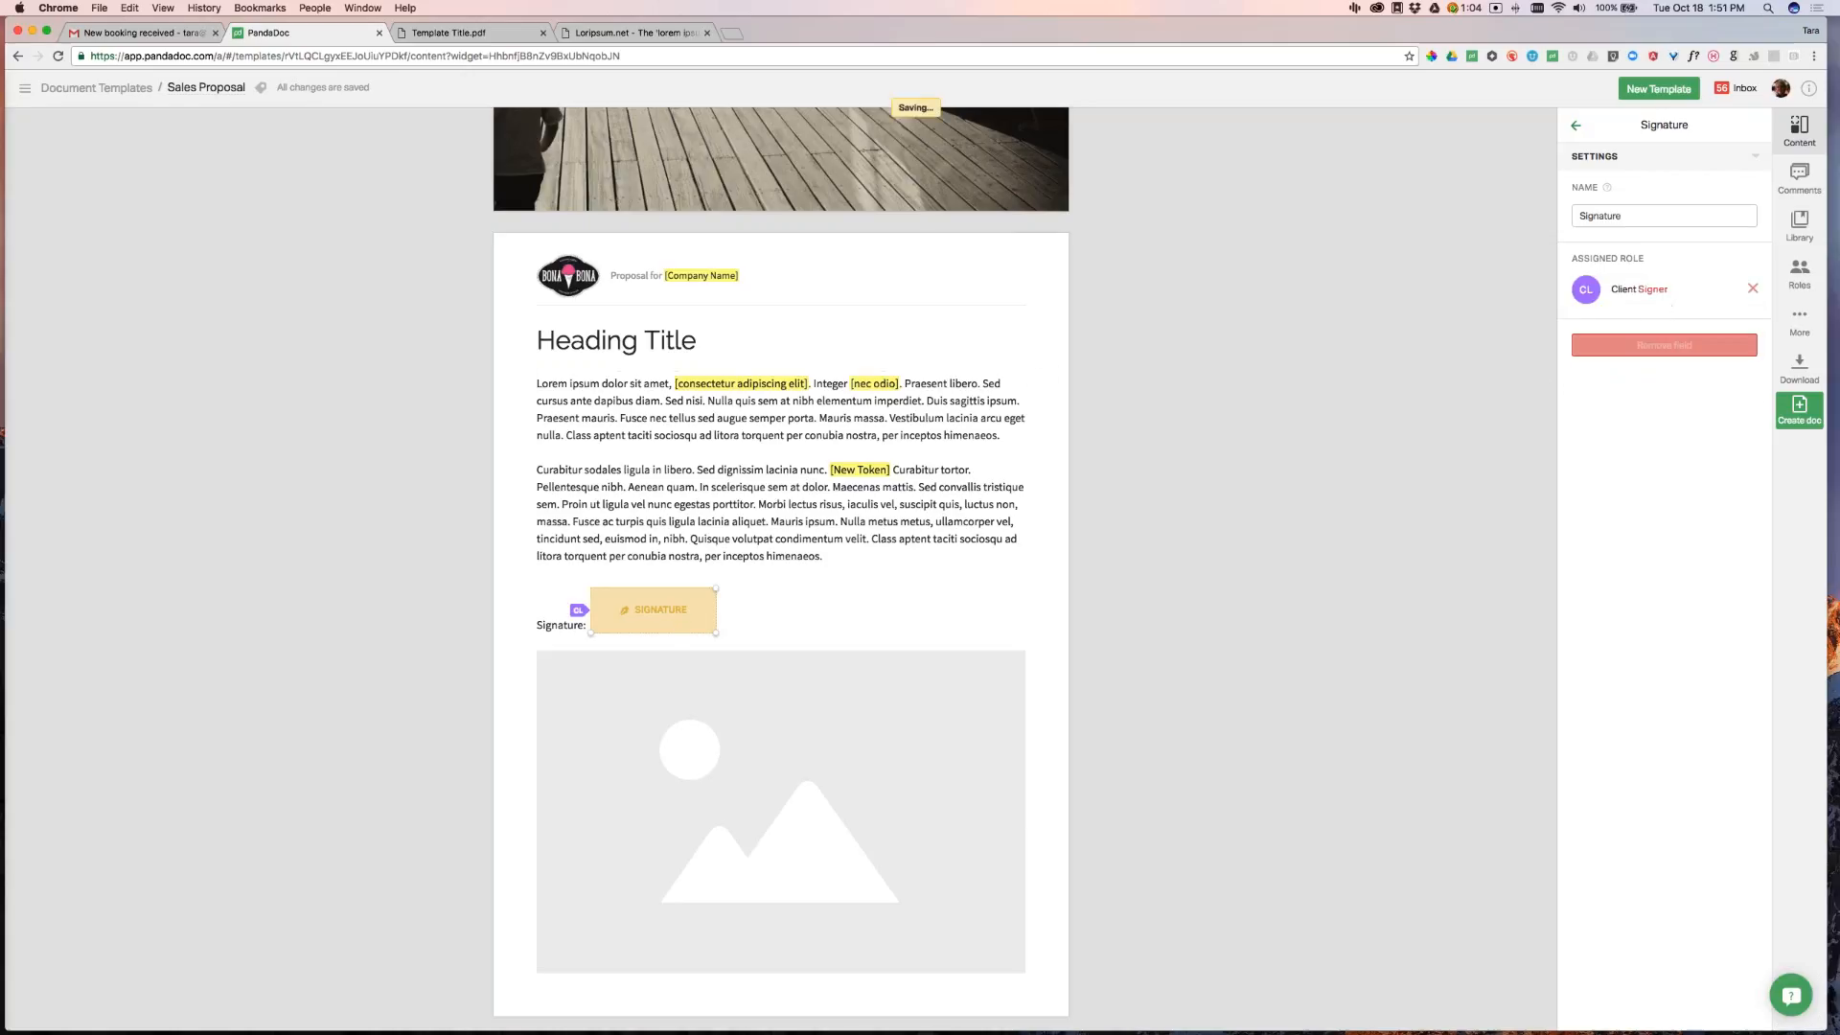
{"action": "left_click", "coordinate": [1576, 124]}
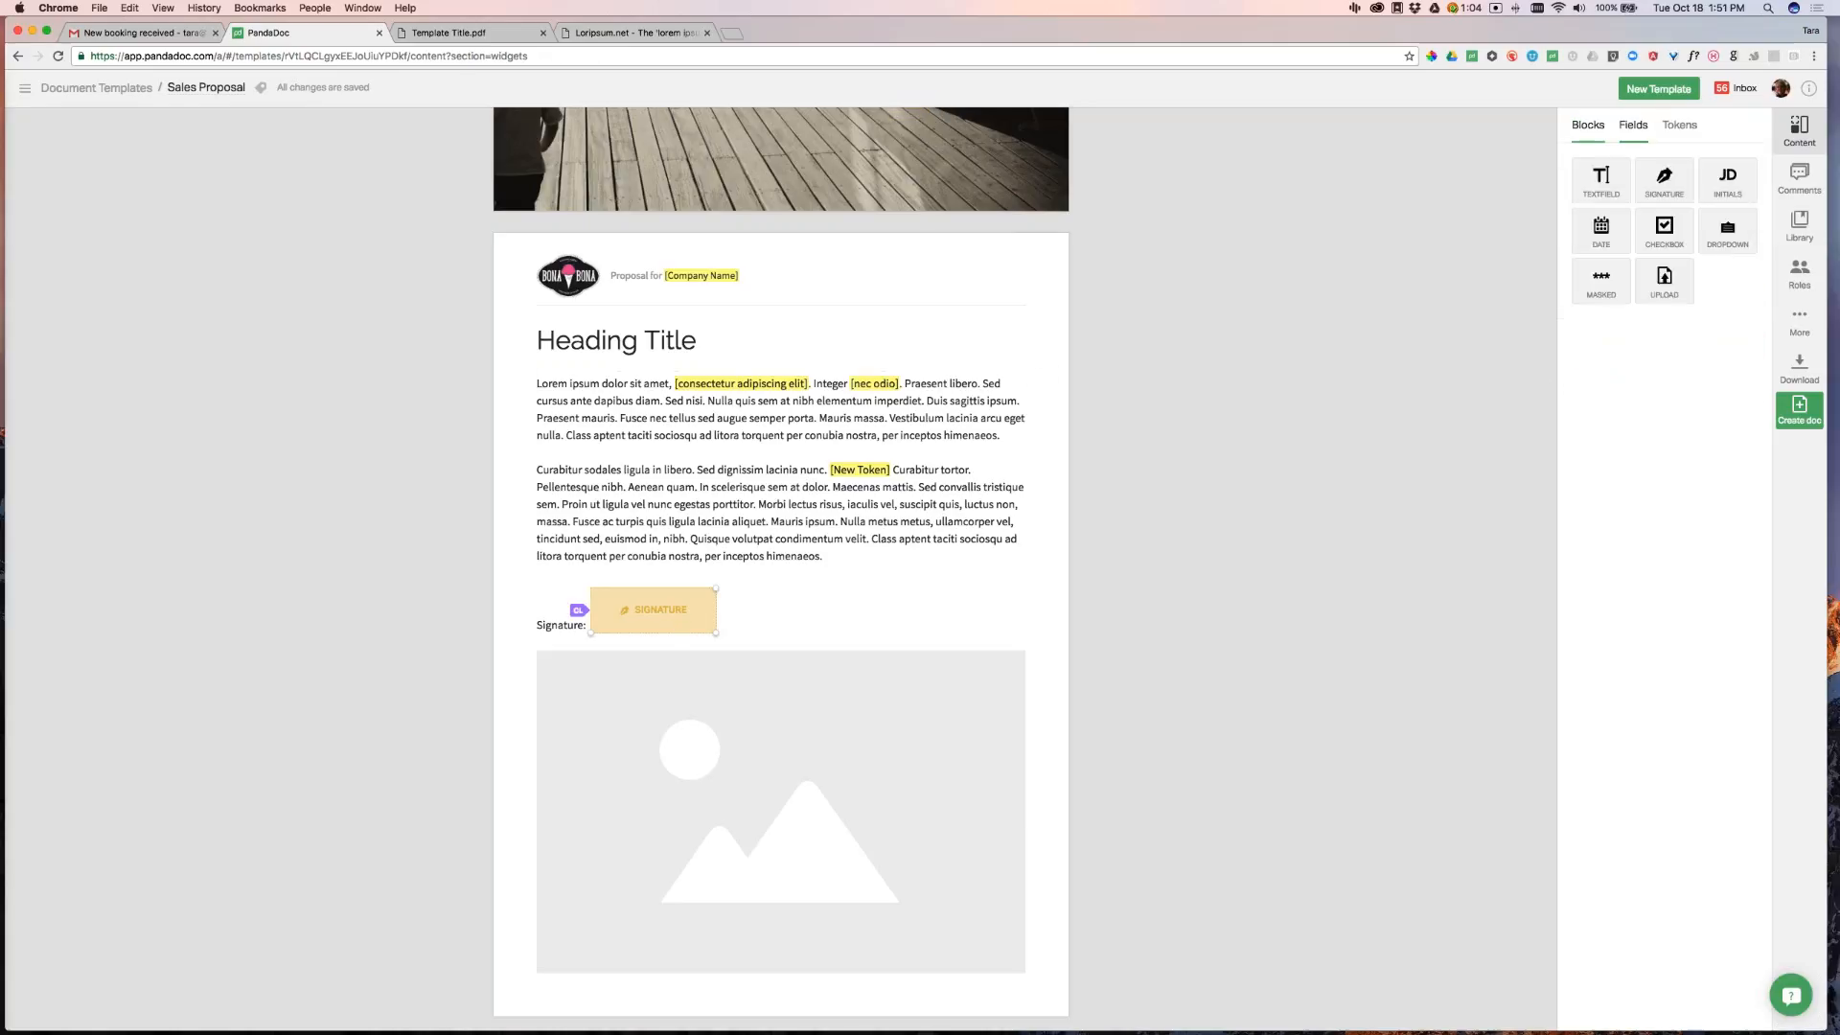
Add an Accounting role and check the signing order: Client, Sender, Accounting
{"action": "left_click", "coordinate": [1810, 284]}
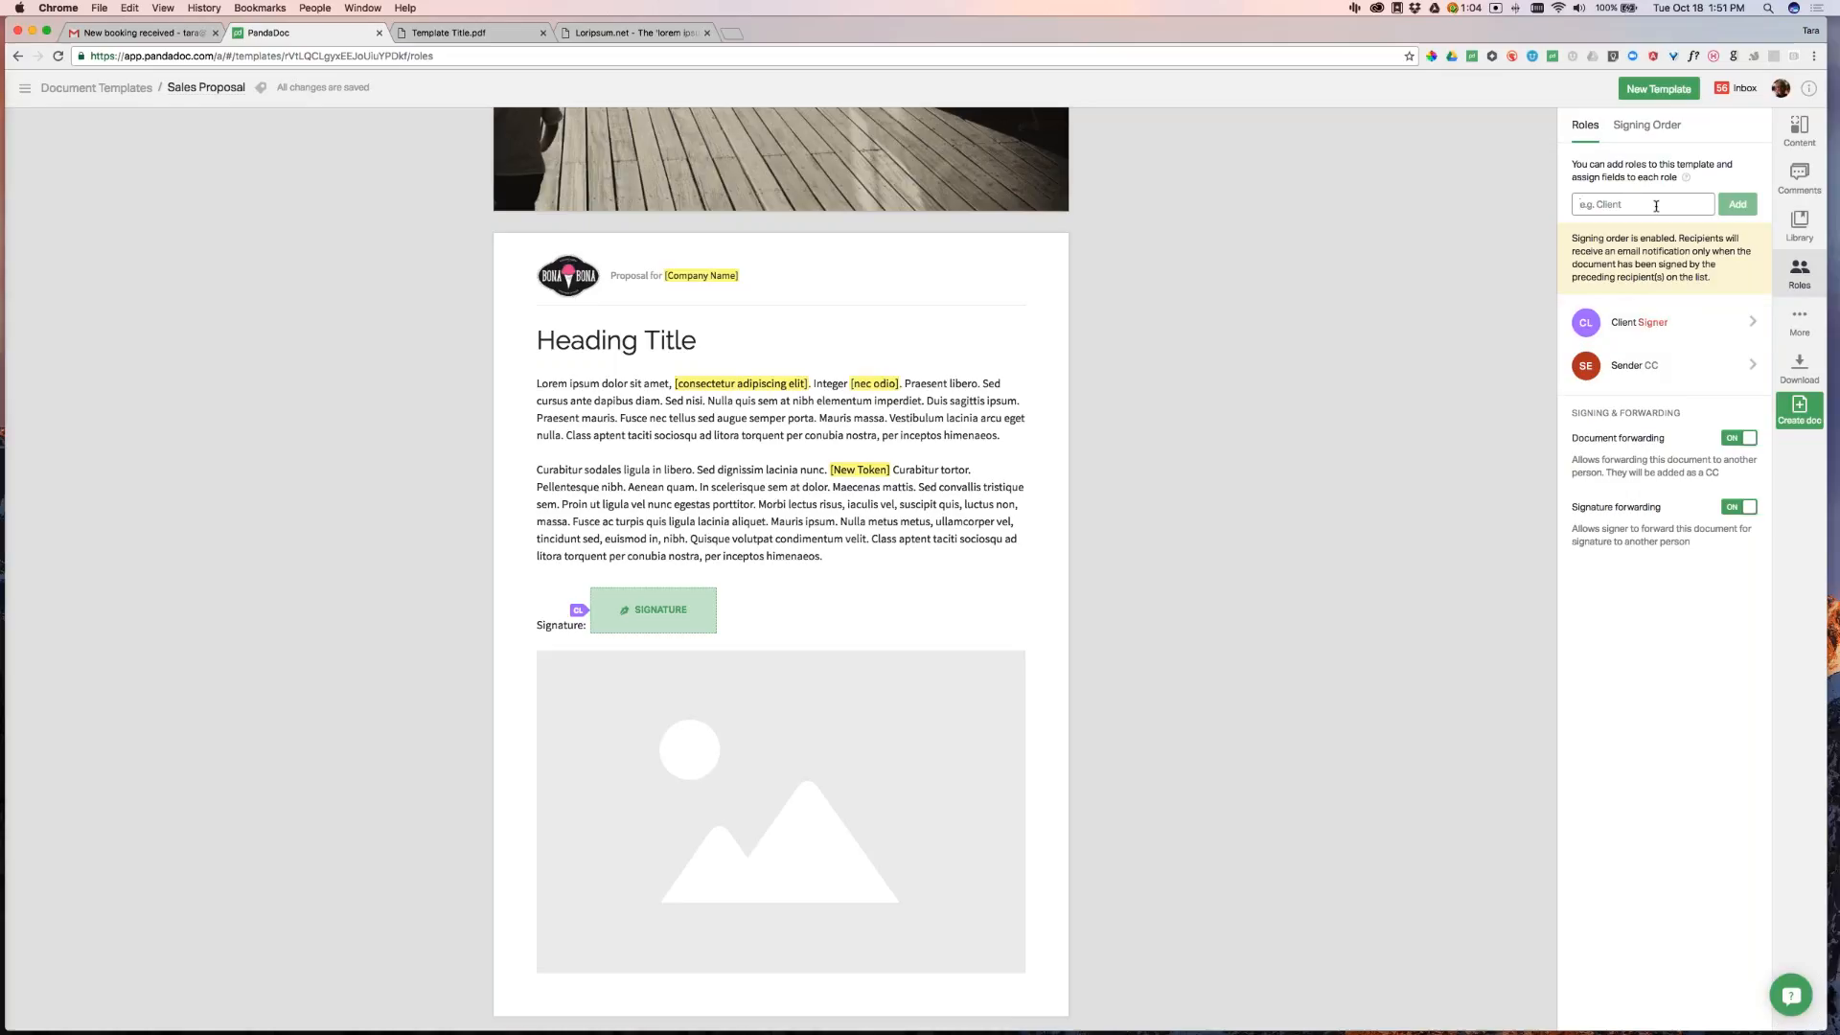
{"action": "type", "text": "Accounting"}
{"action": "left_click", "coordinate": [1739, 206]}
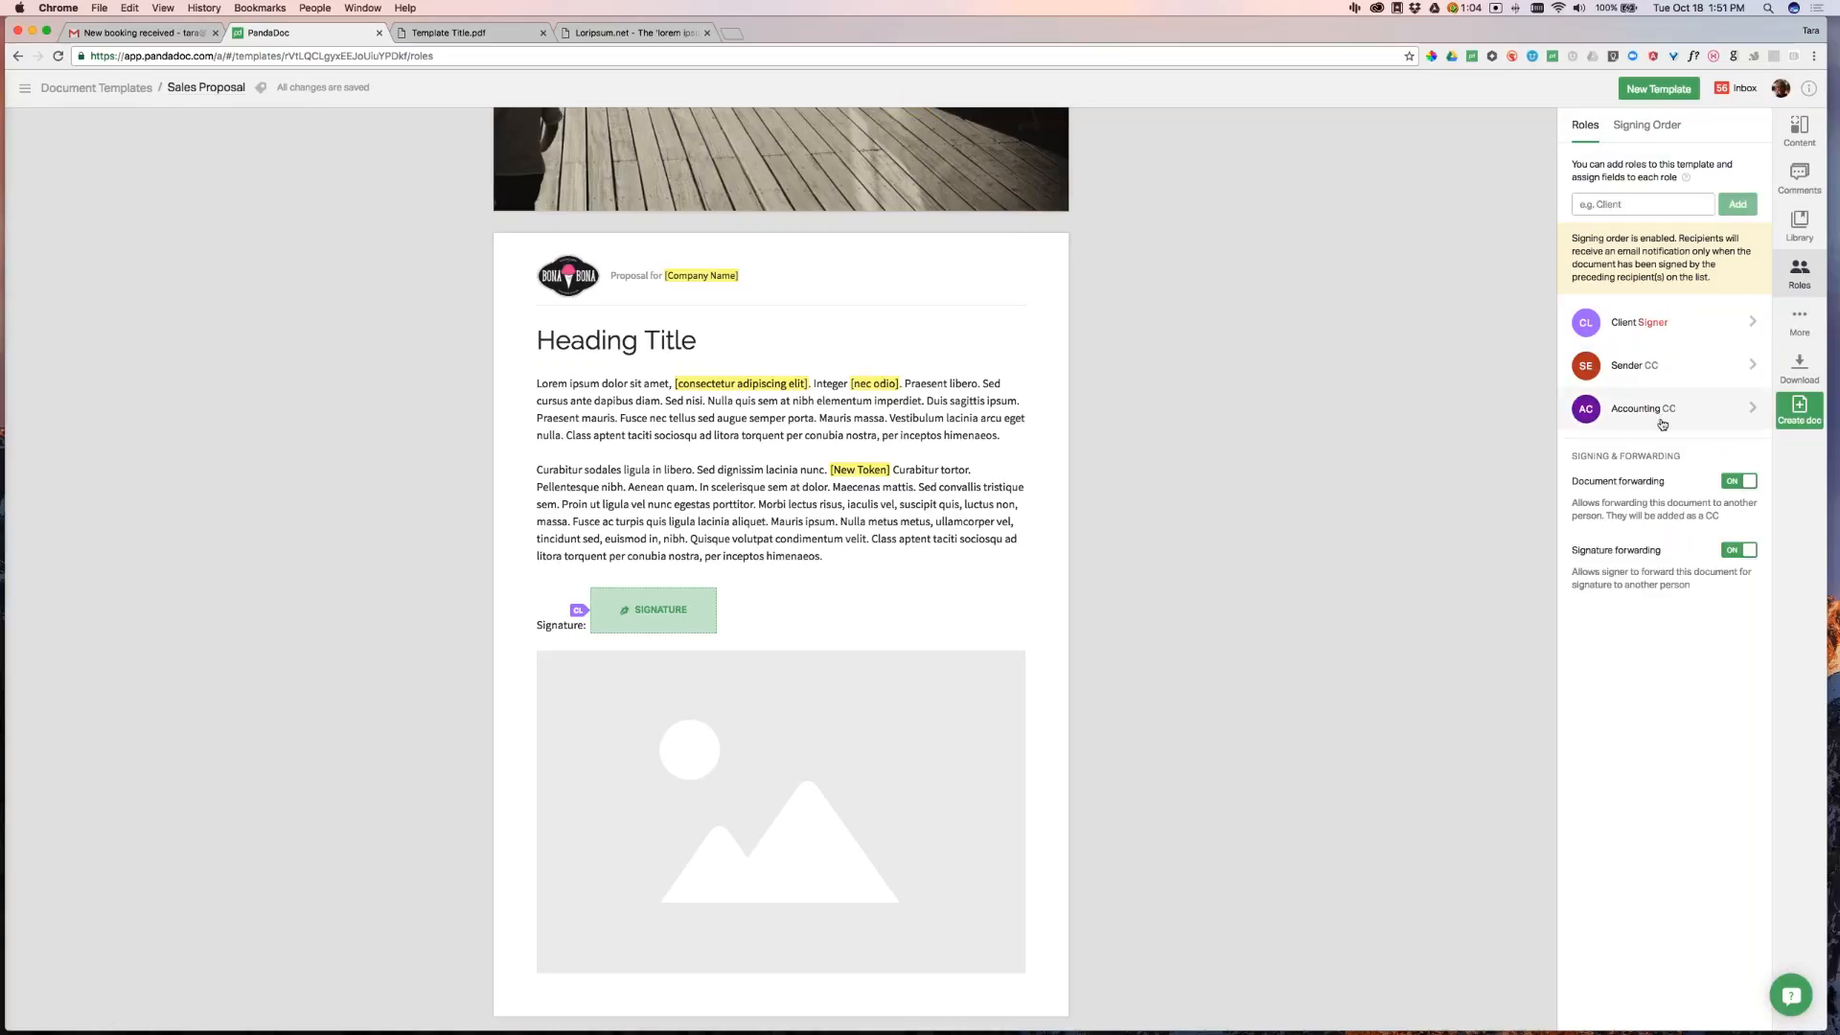
{"action": "left_click", "coordinate": [1656, 129]}
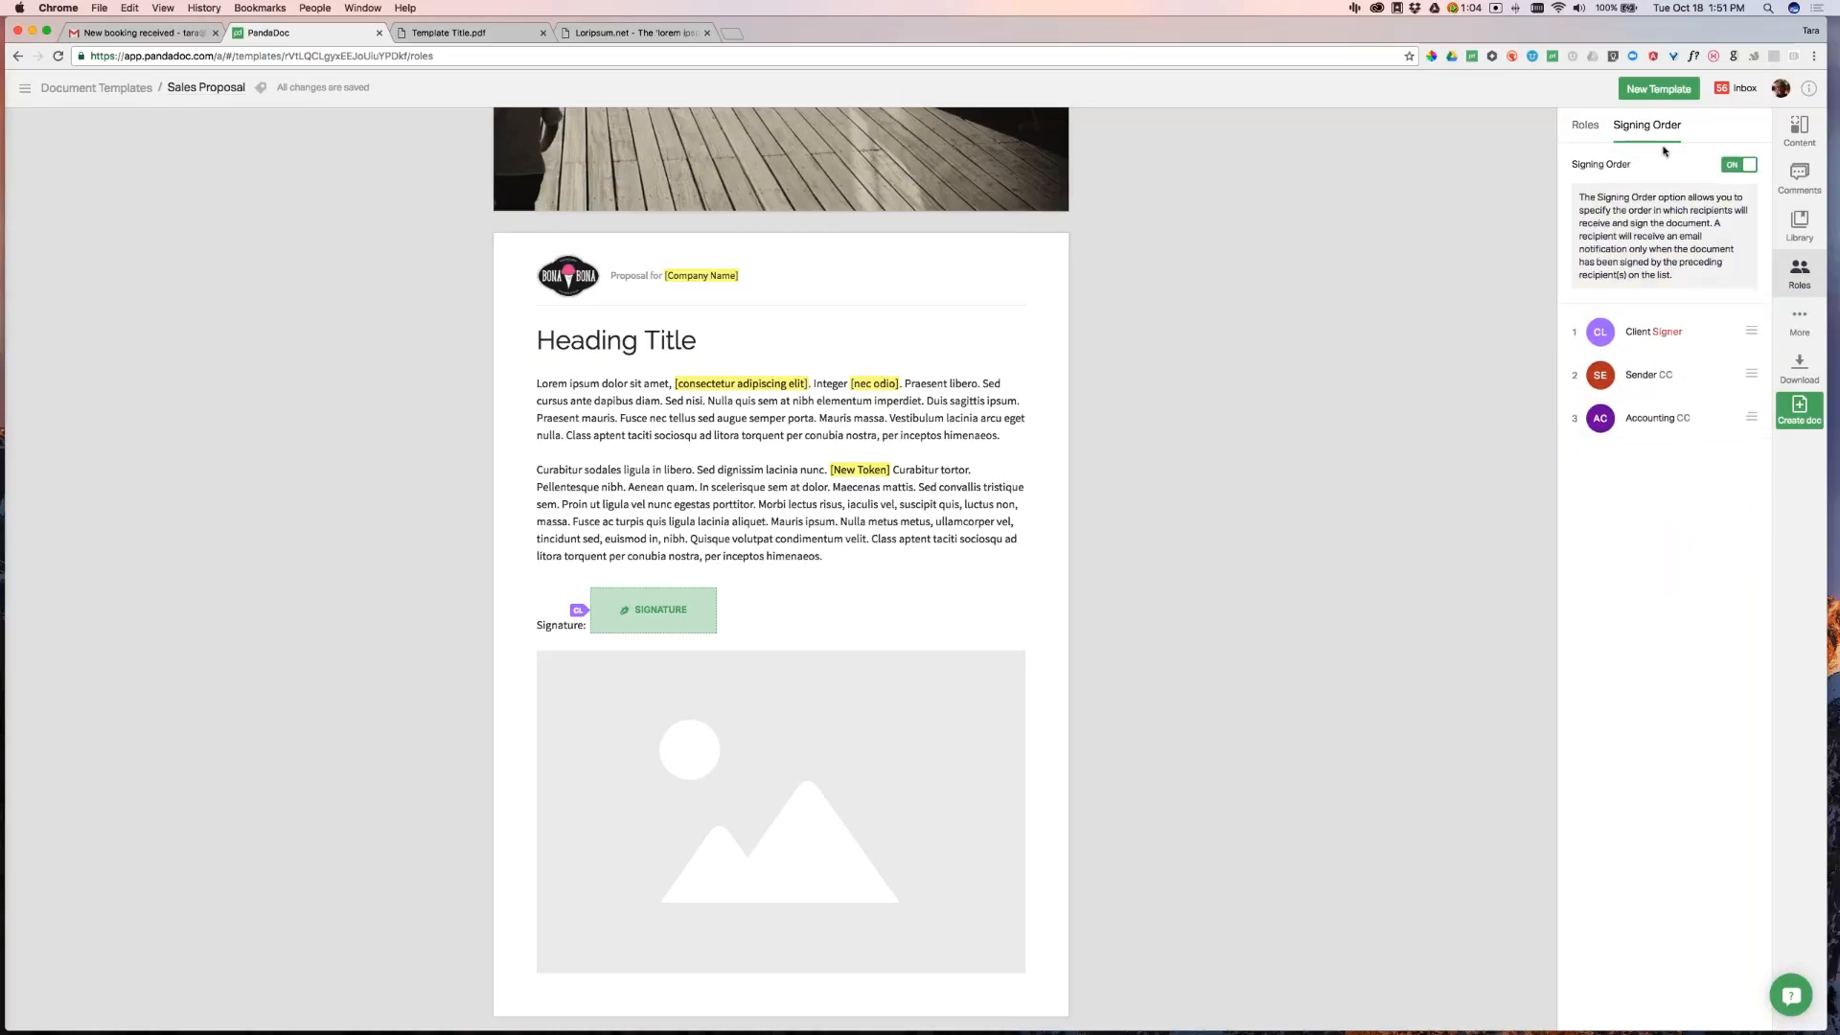
{"action": "mouse_move", "coordinate": [1604, 330]}
{"action": "left_mouse_down"}
{"action": "mouse_move", "coordinate": [1600, 376]}
{"action": "mouse_move", "coordinate": [1601, 332]}
{"action": "left_mouse_up"}
Fill a two-image block with the worried cartoon man and the briefcase drawing from the image library
{"action": "left_click", "coordinate": [1805, 140]}
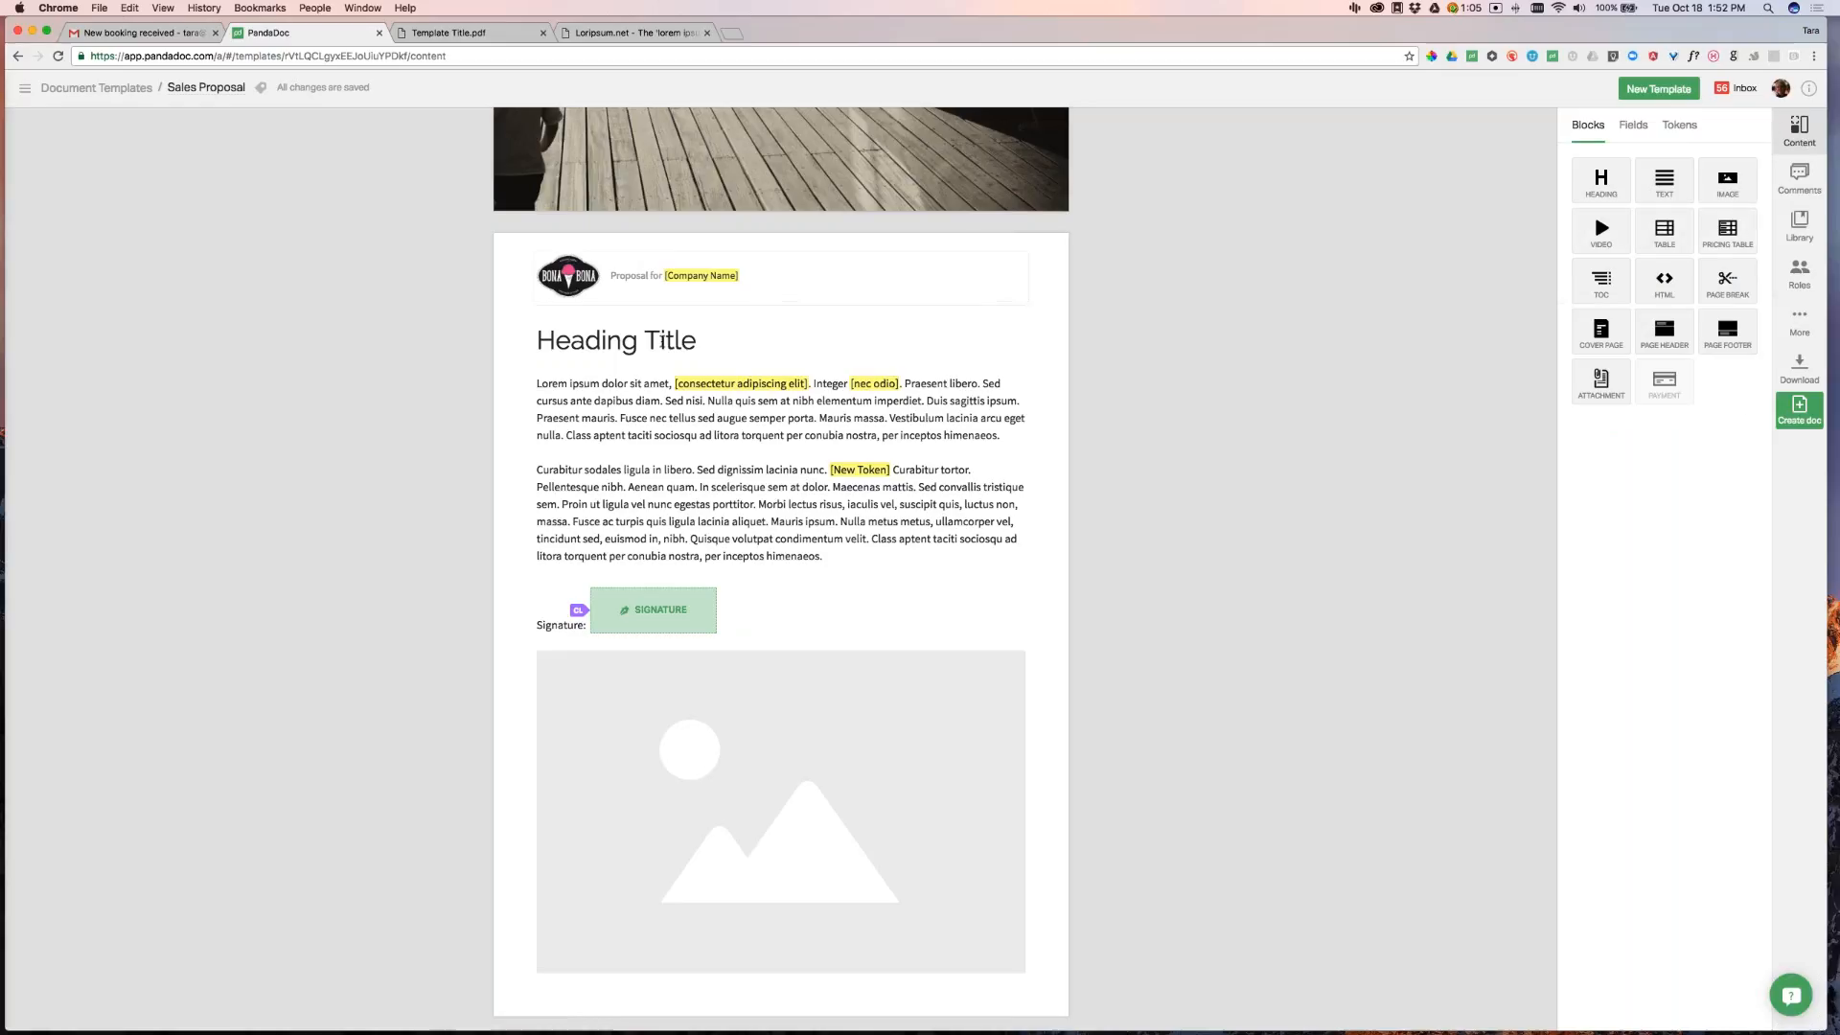
{"action": "scroll", "coordinate": [547, 570], "scroll_direction": "down", "scroll_amount": 1}
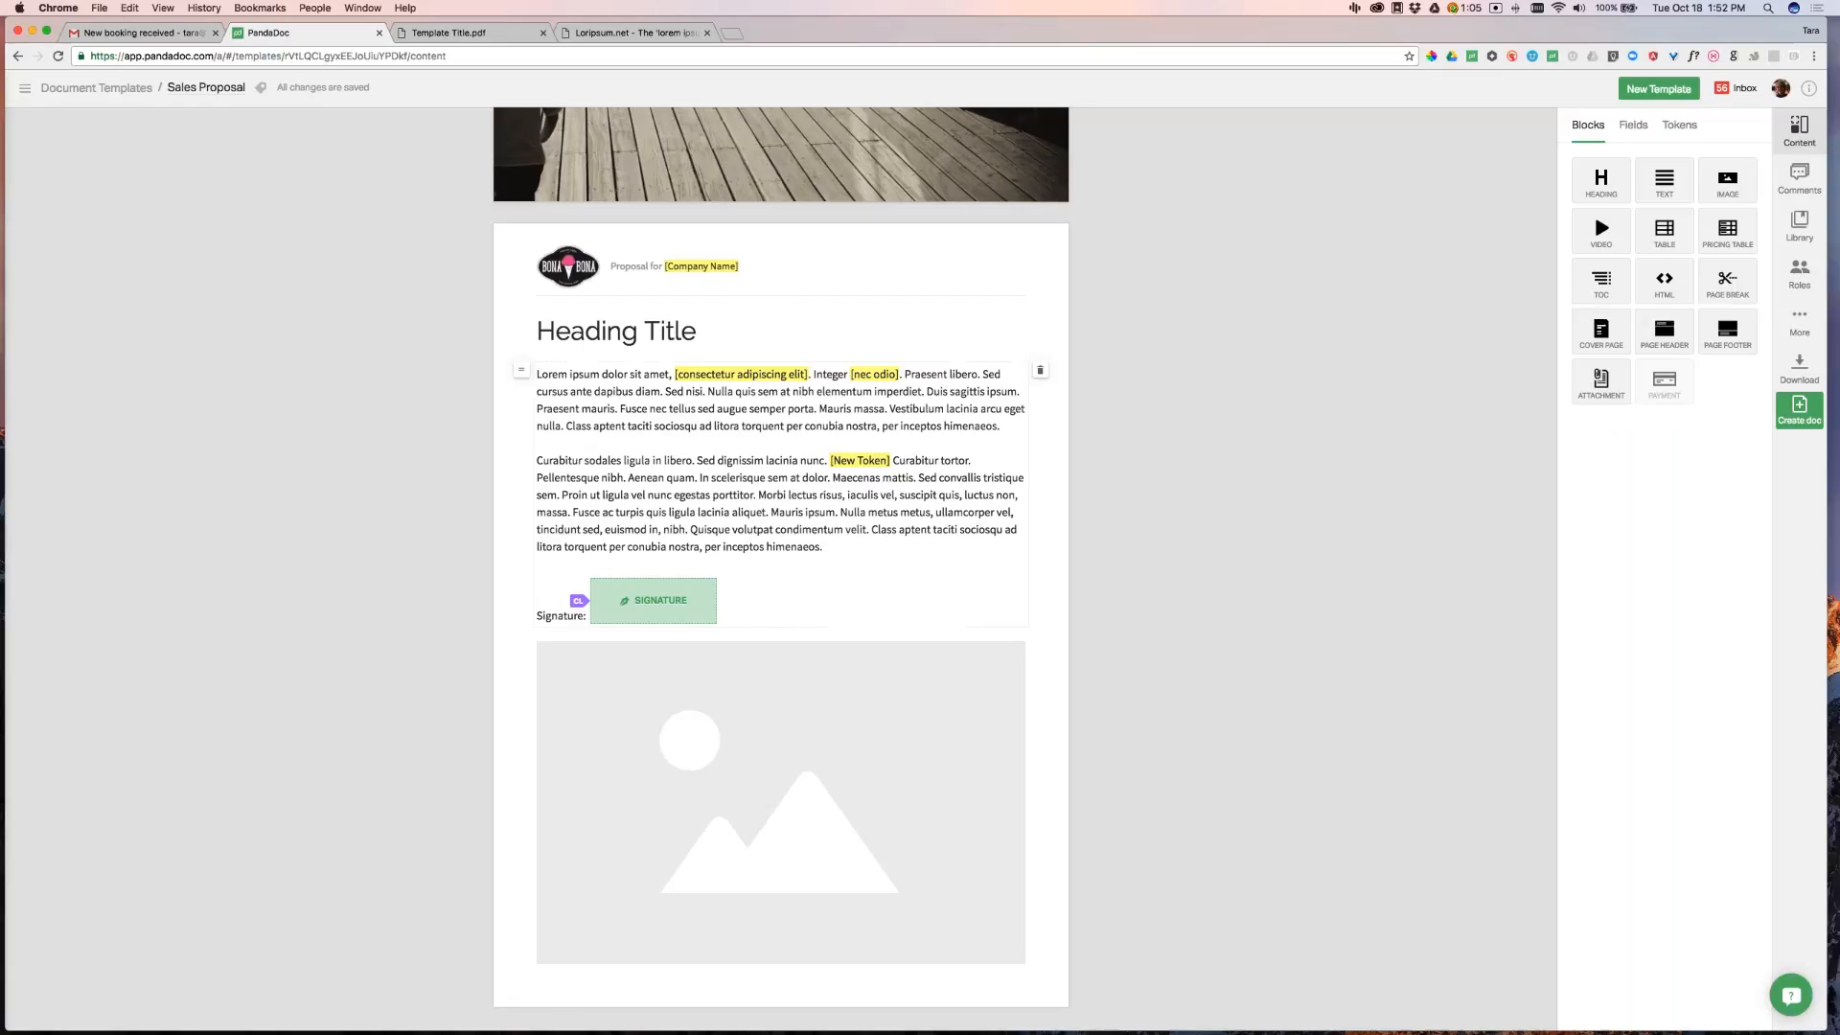
{"action": "left_click", "coordinate": [604, 714]}
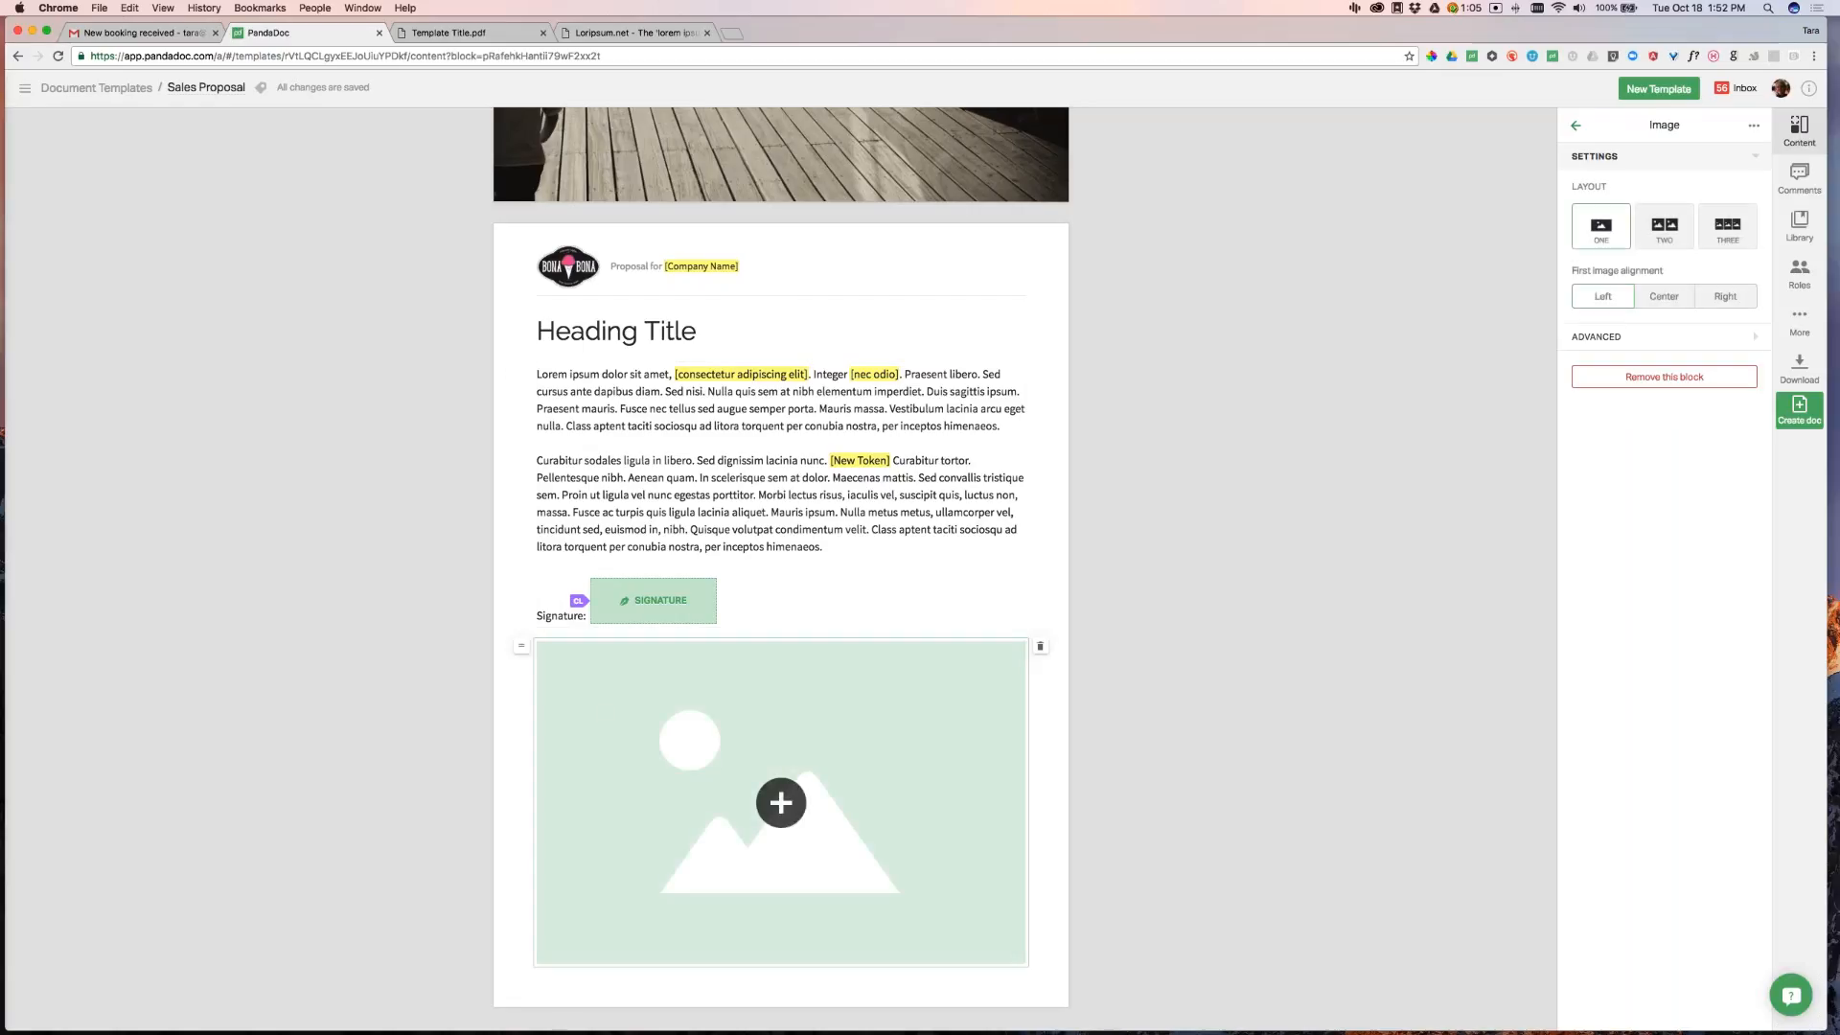
{"action": "left_click", "coordinate": [784, 805]}
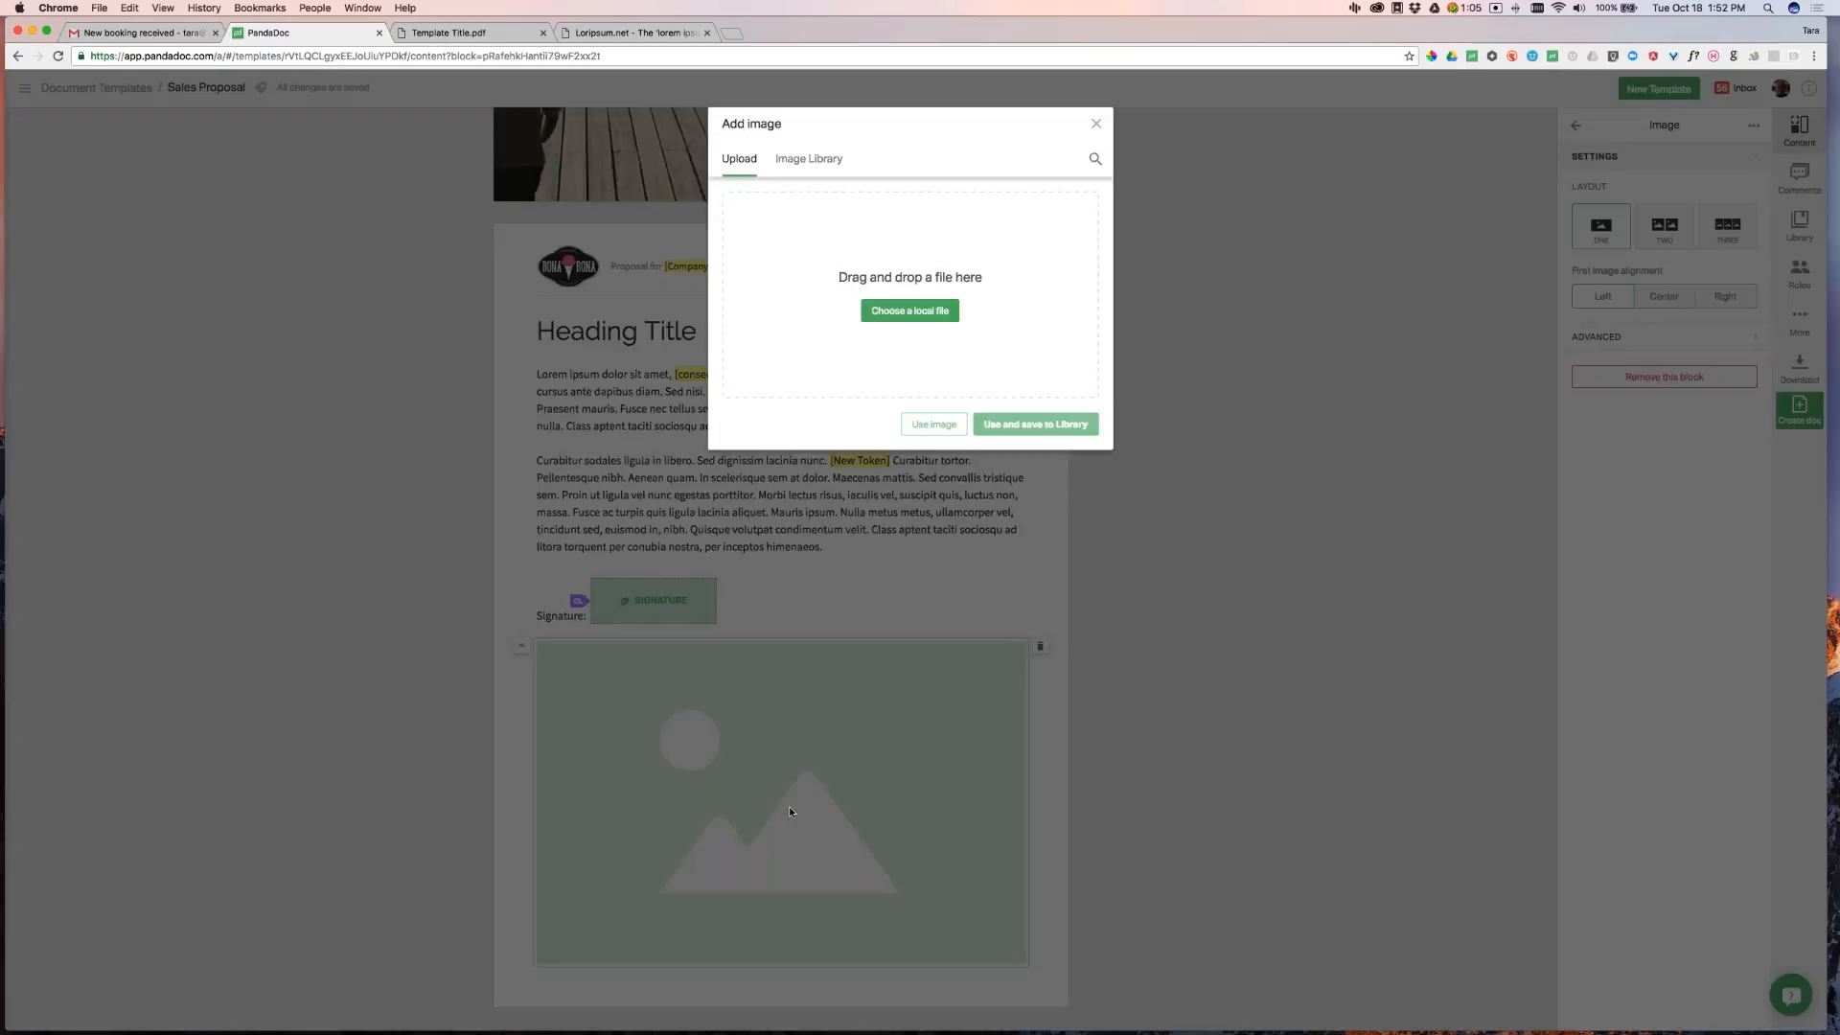
{"action": "left_click", "coordinate": [795, 158]}
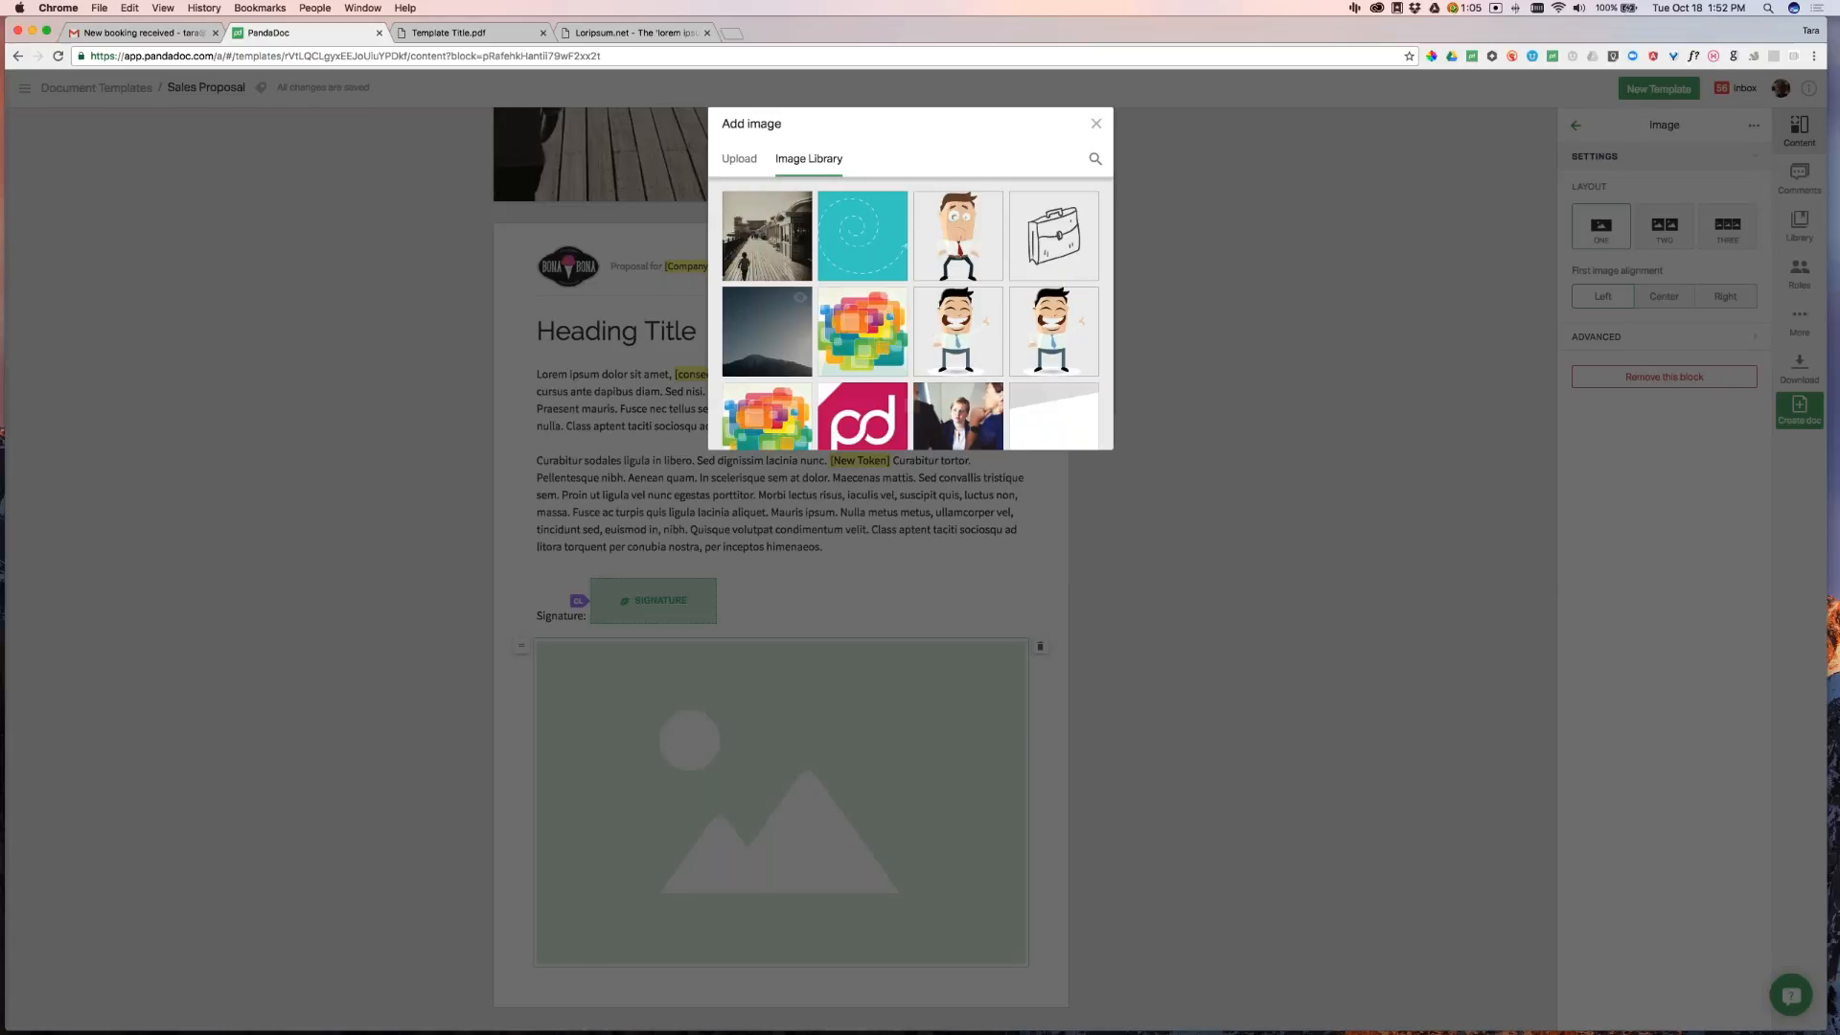
{"action": "left_click", "coordinate": [958, 240]}
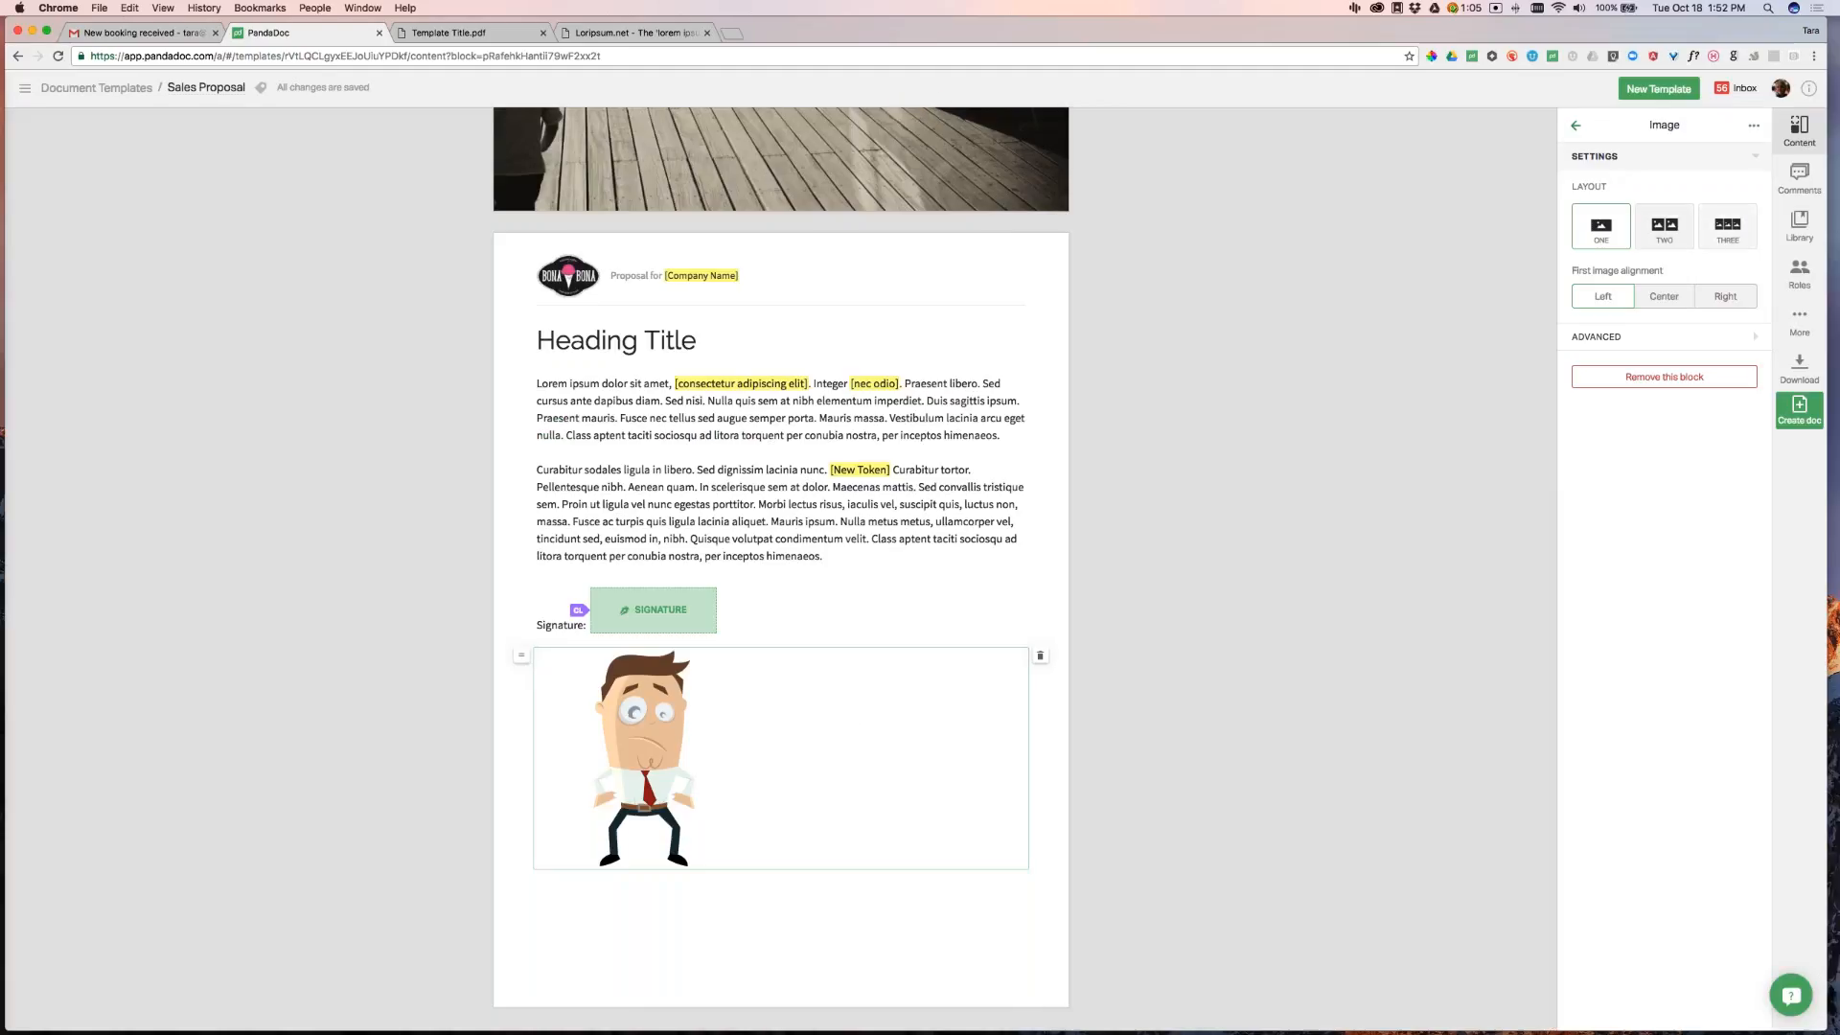
{"action": "left_click", "coordinate": [1727, 226]}
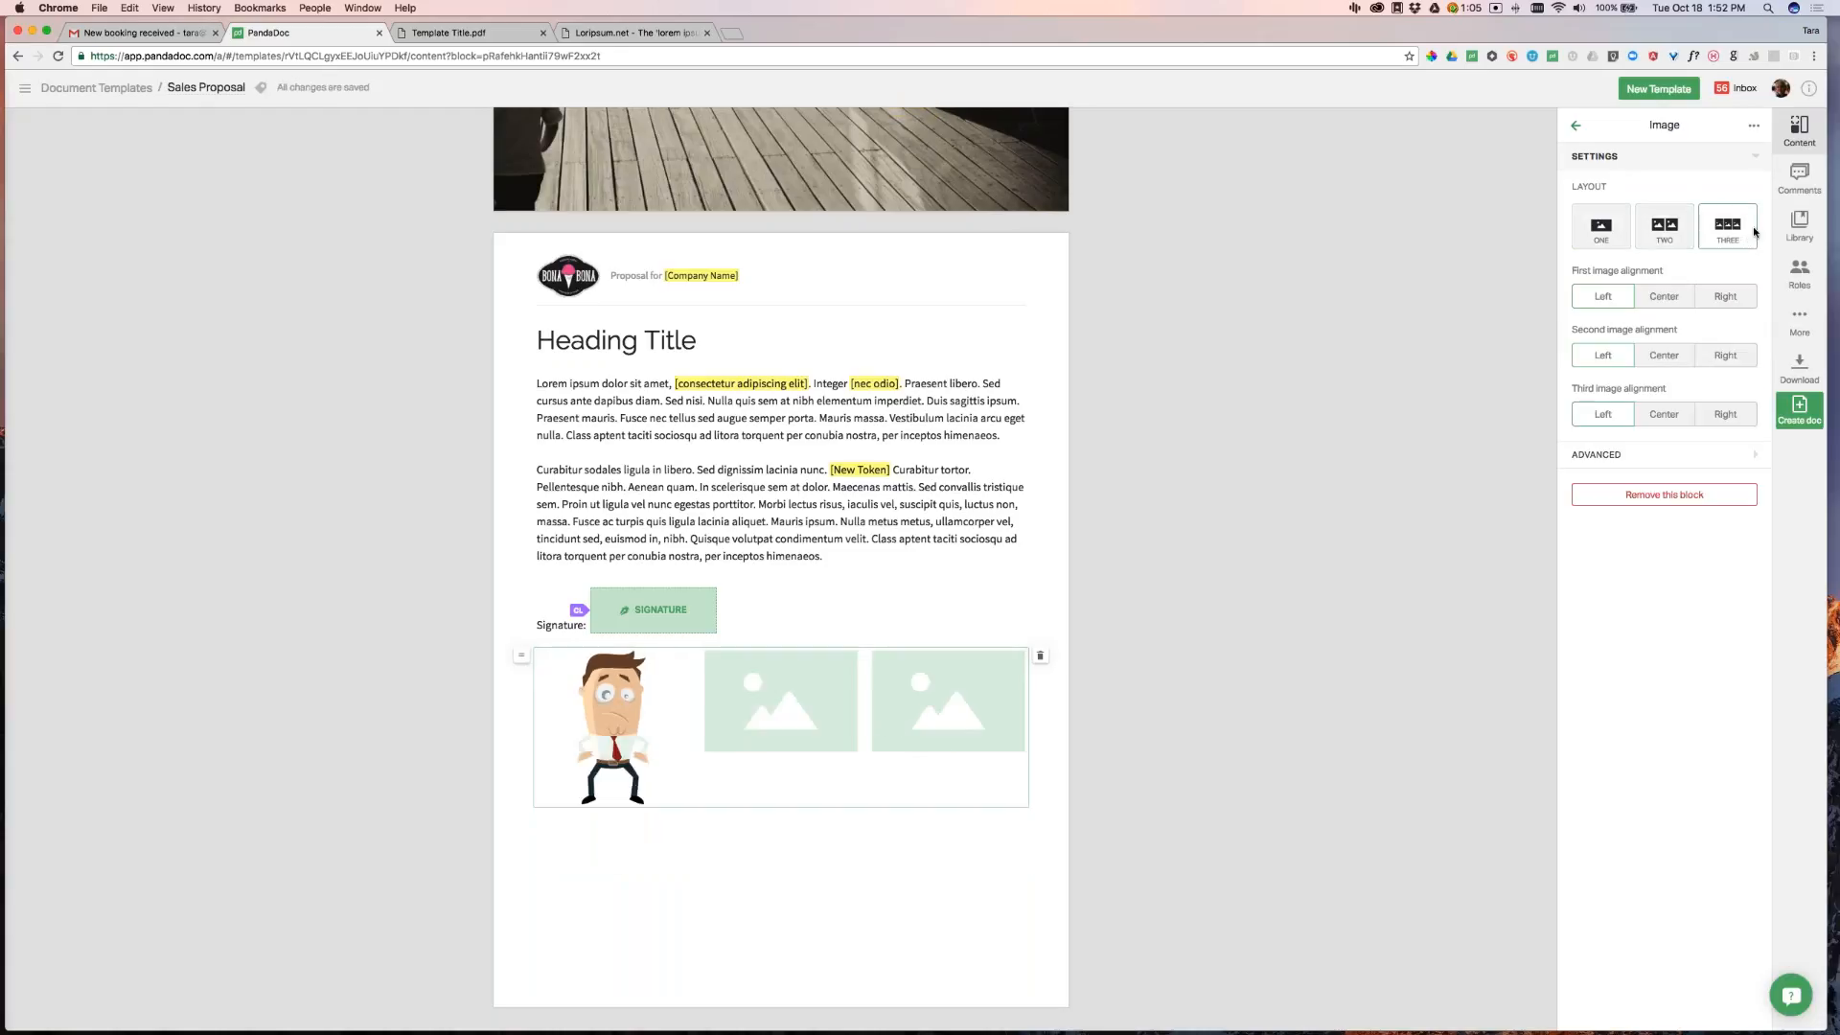
{"action": "left_click", "coordinate": [1664, 226]}
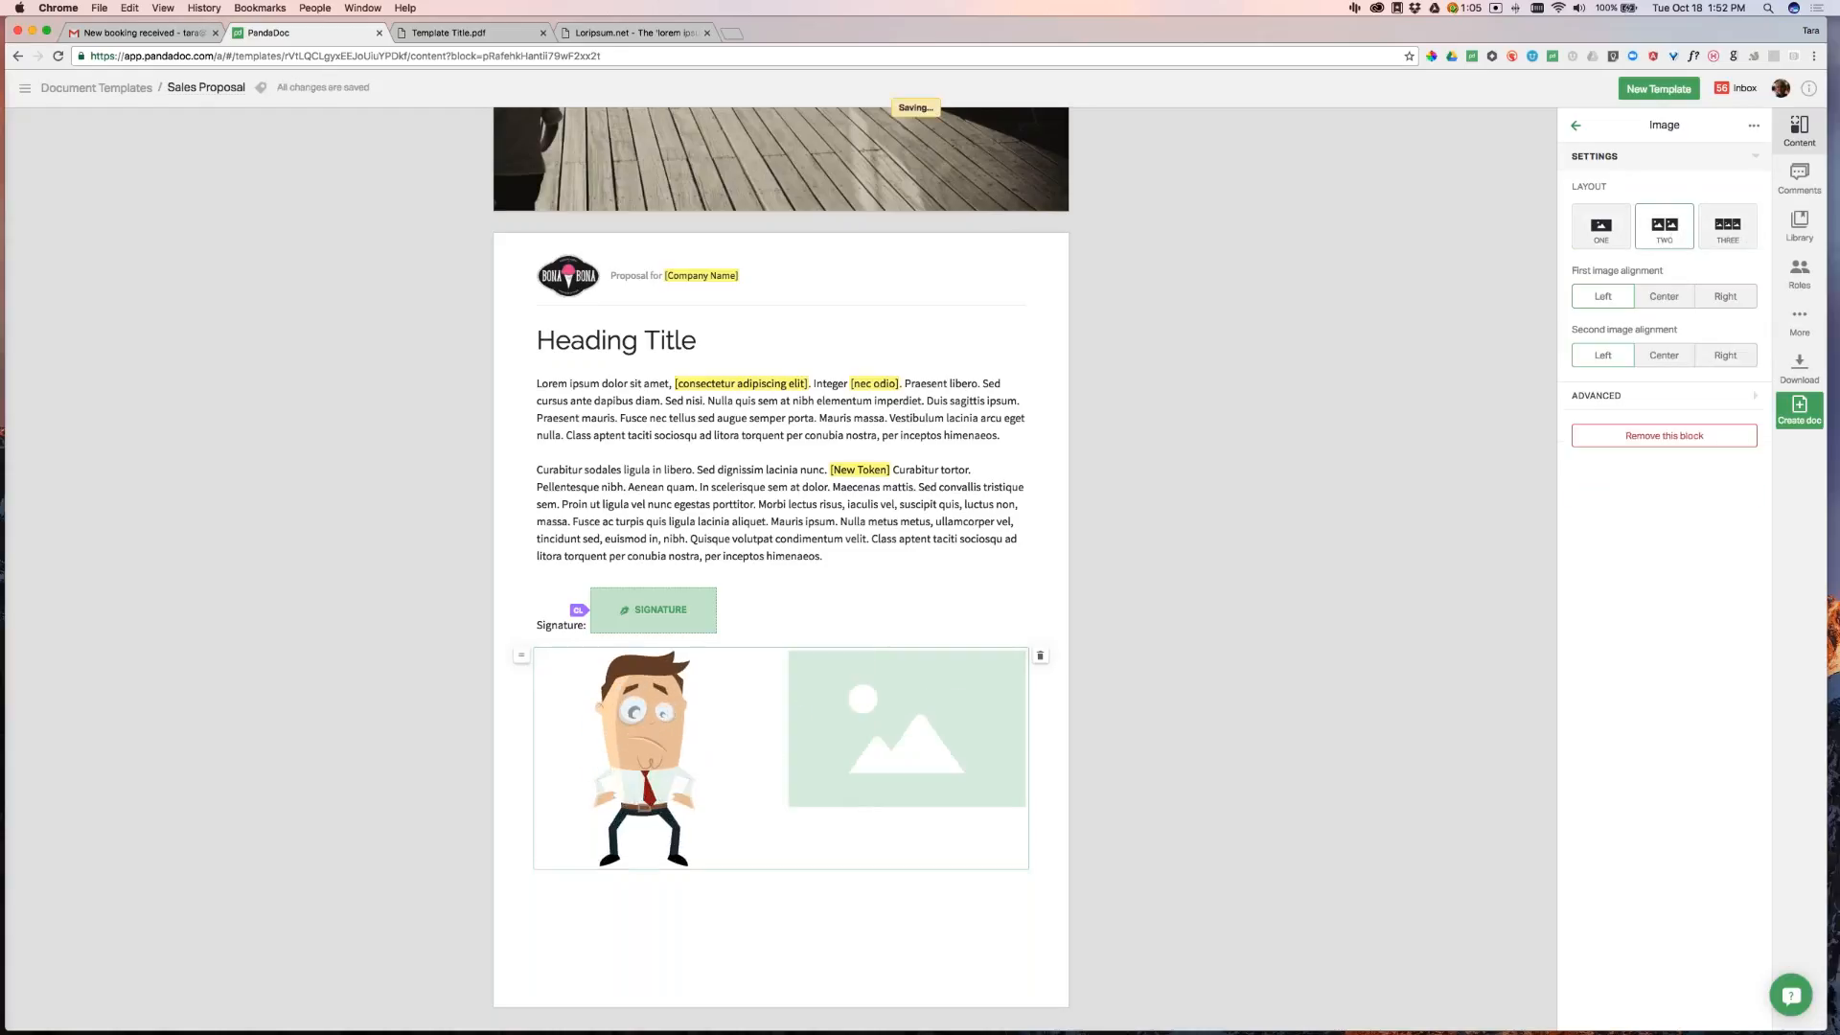
{"action": "left_click", "coordinate": [907, 729]}
{"action": "left_click", "coordinate": [808, 158]}
{"action": "left_click", "coordinate": [1054, 236]}
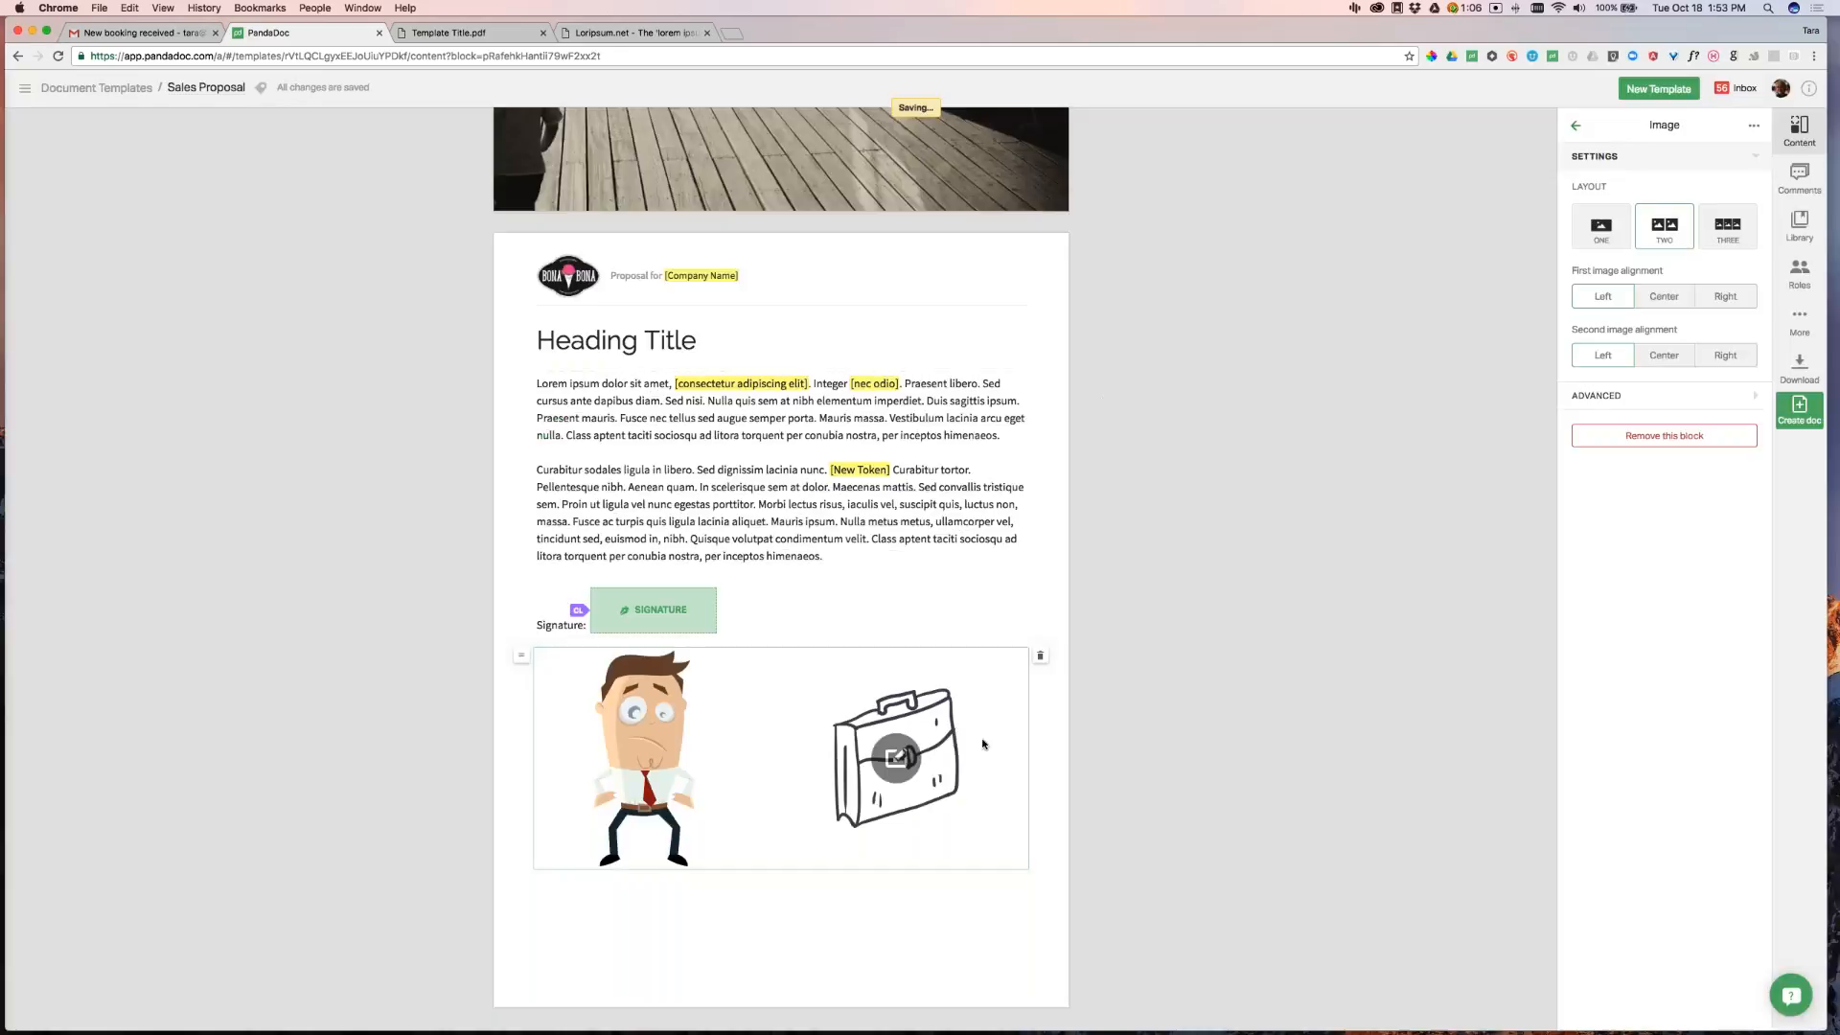
{"action": "left_click", "coordinate": [1126, 767]}
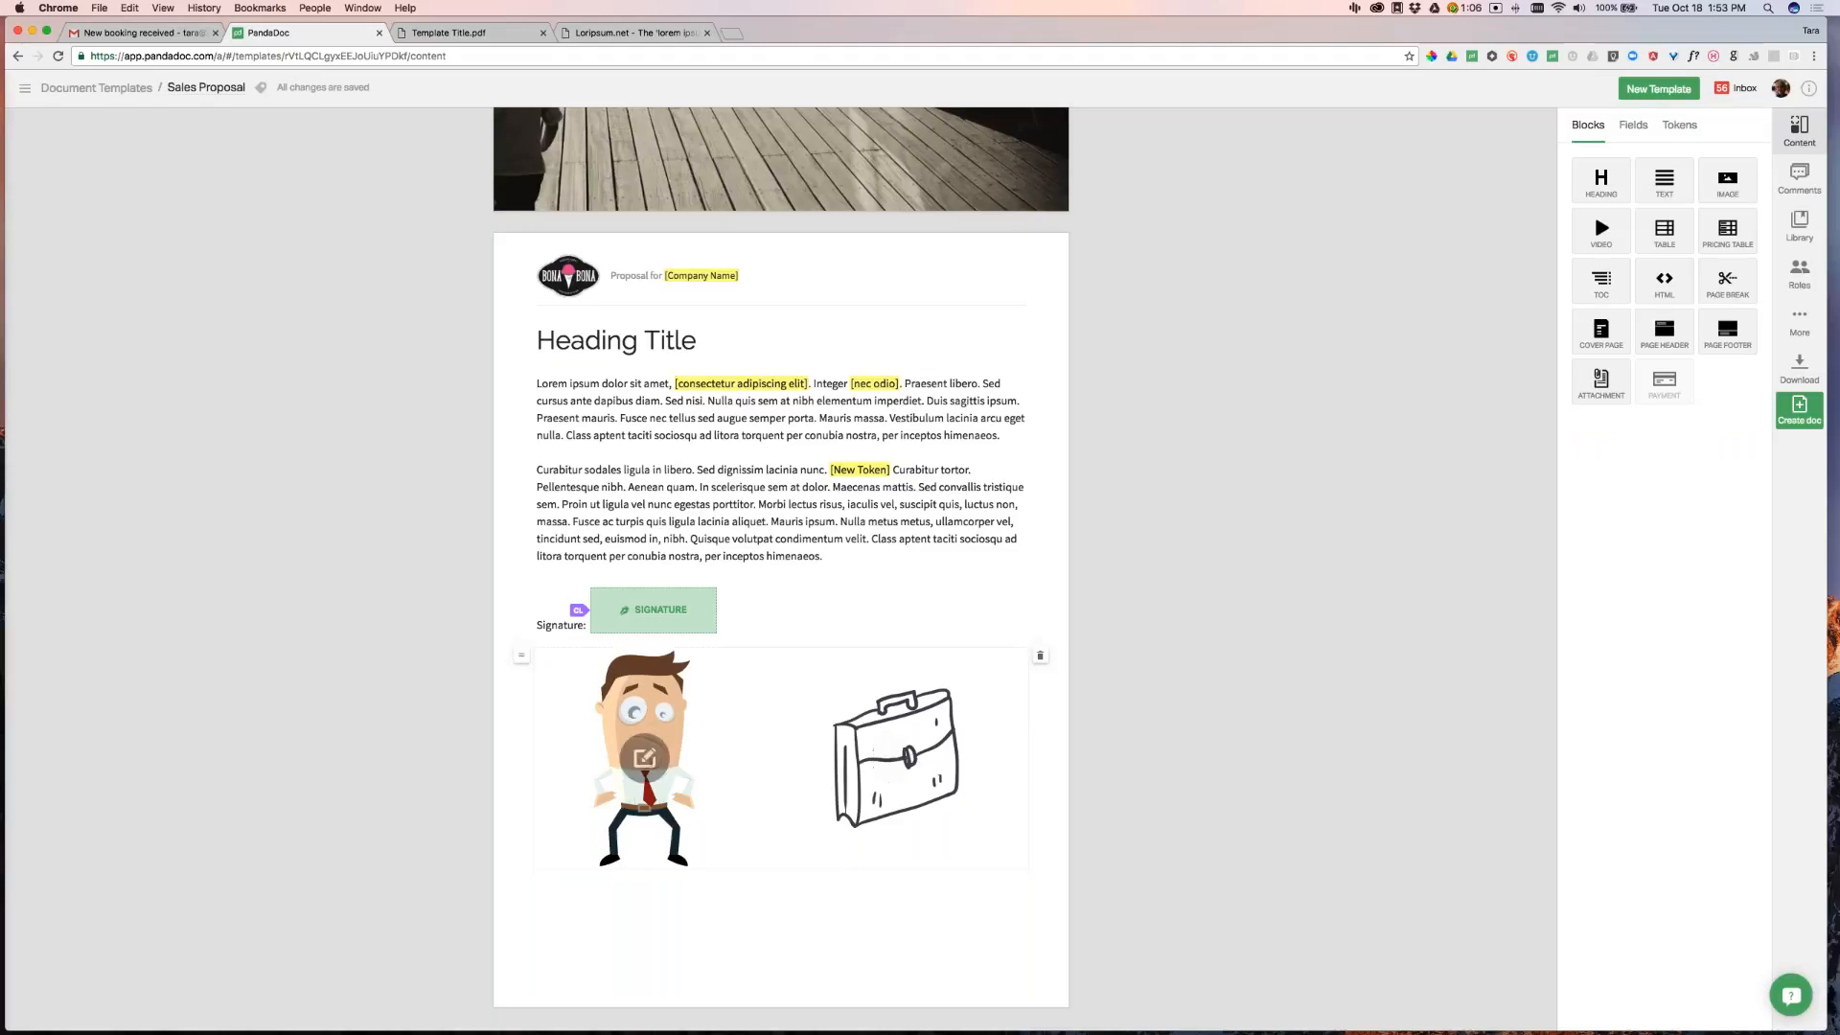
Right-align the man image and leave the briefcase image left-aligned
{"action": "left_click", "coordinate": [988, 729]}
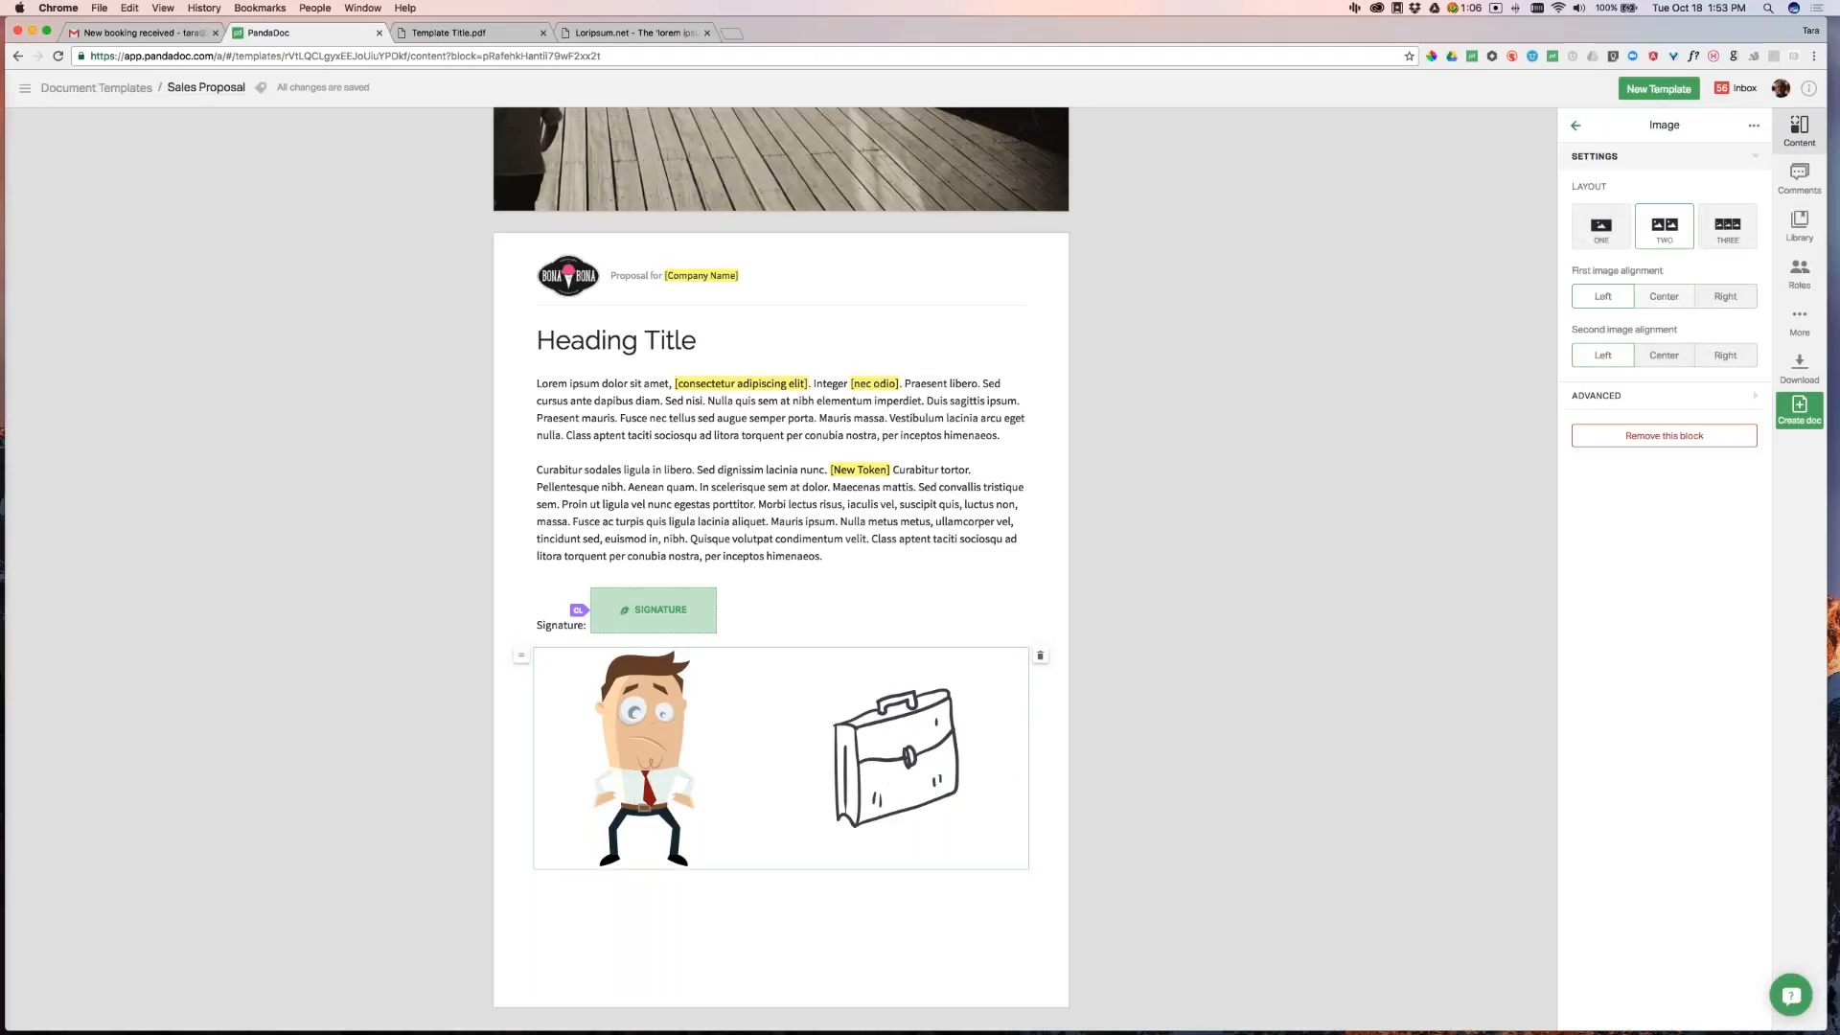
{"action": "left_click", "coordinate": [1670, 355]}
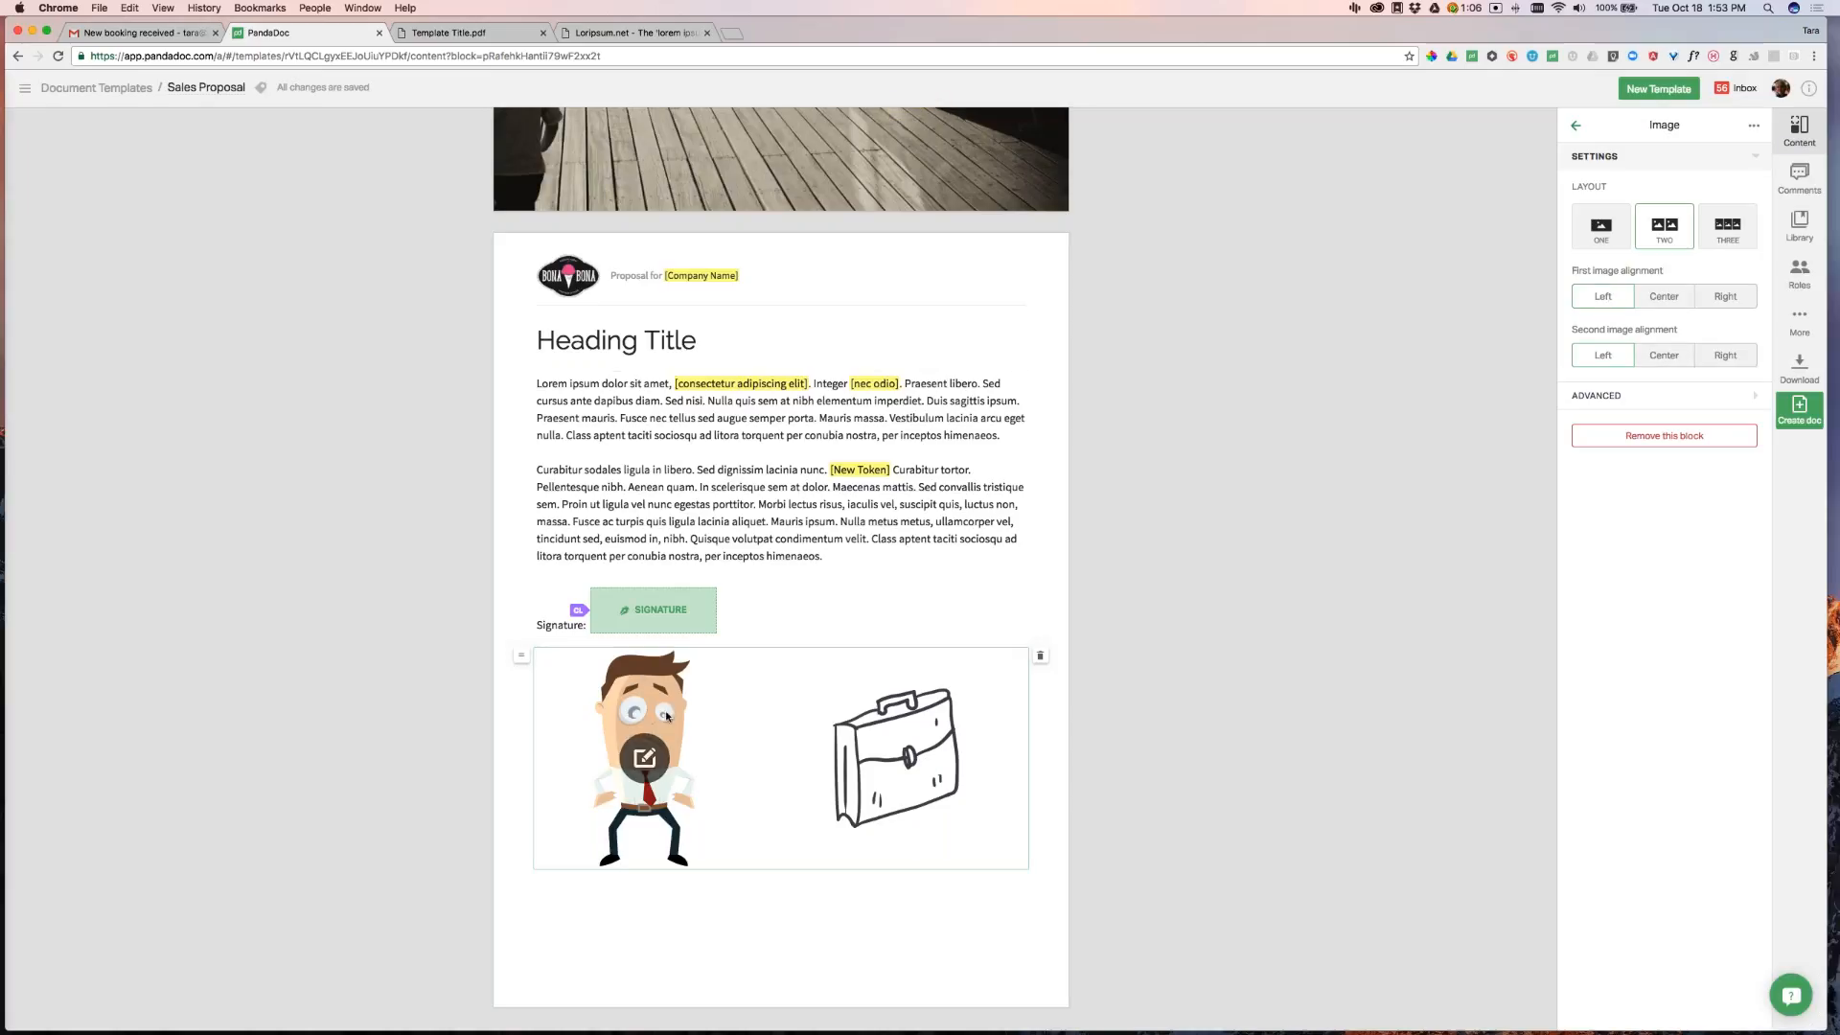
{"action": "left_click", "coordinate": [1670, 299]}
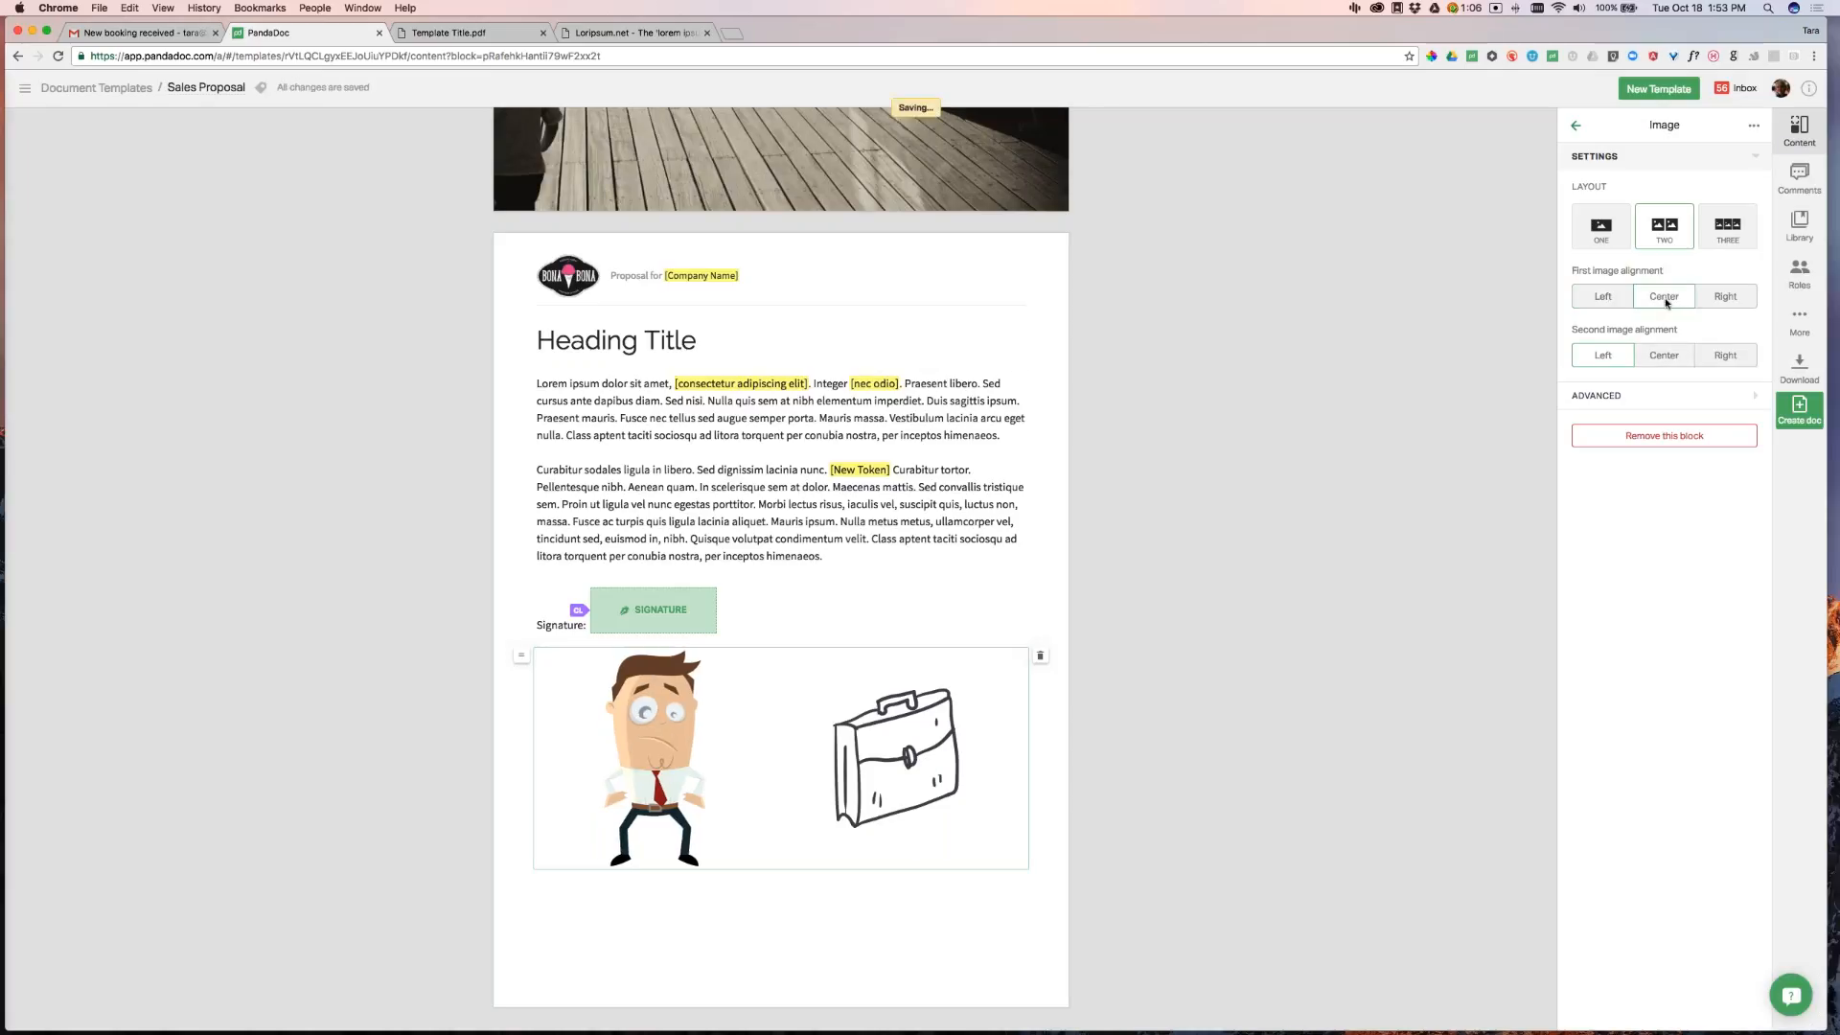
{"action": "left_click", "coordinate": [1738, 299]}
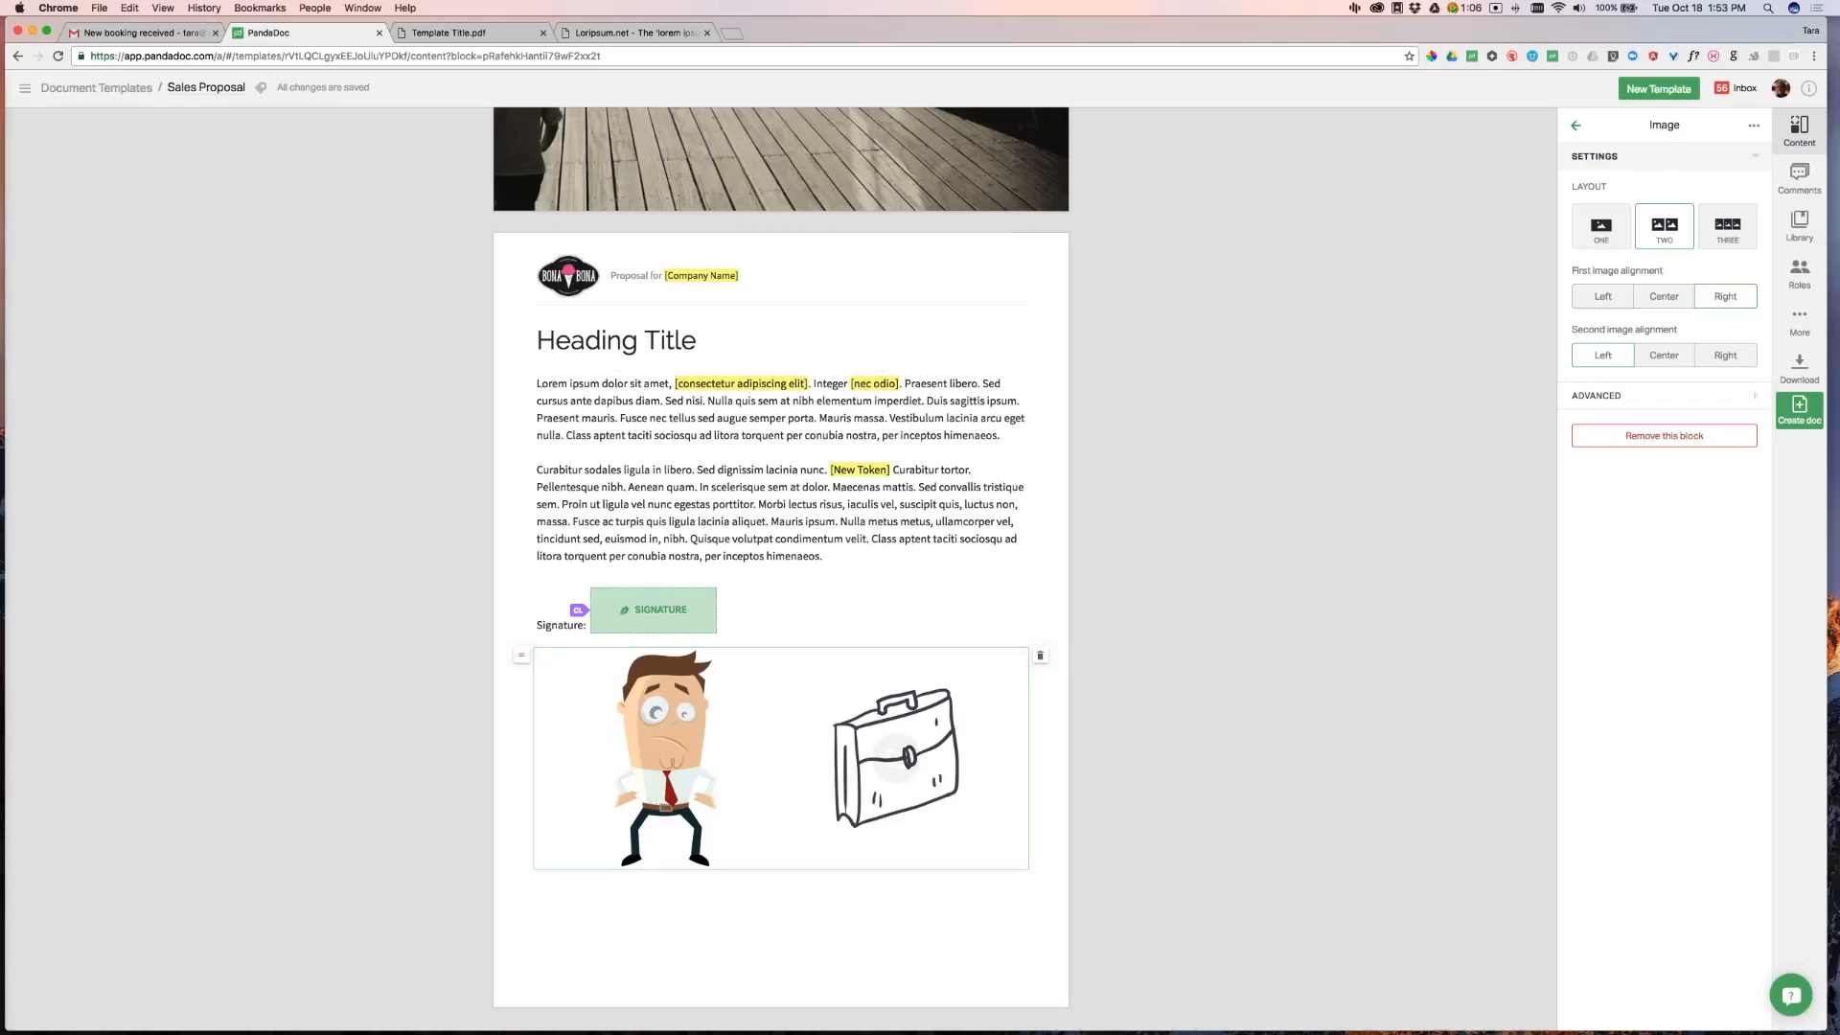
{"action": "left_click", "coordinate": [1677, 358]}
{"action": "left_click", "coordinate": [1725, 356]}
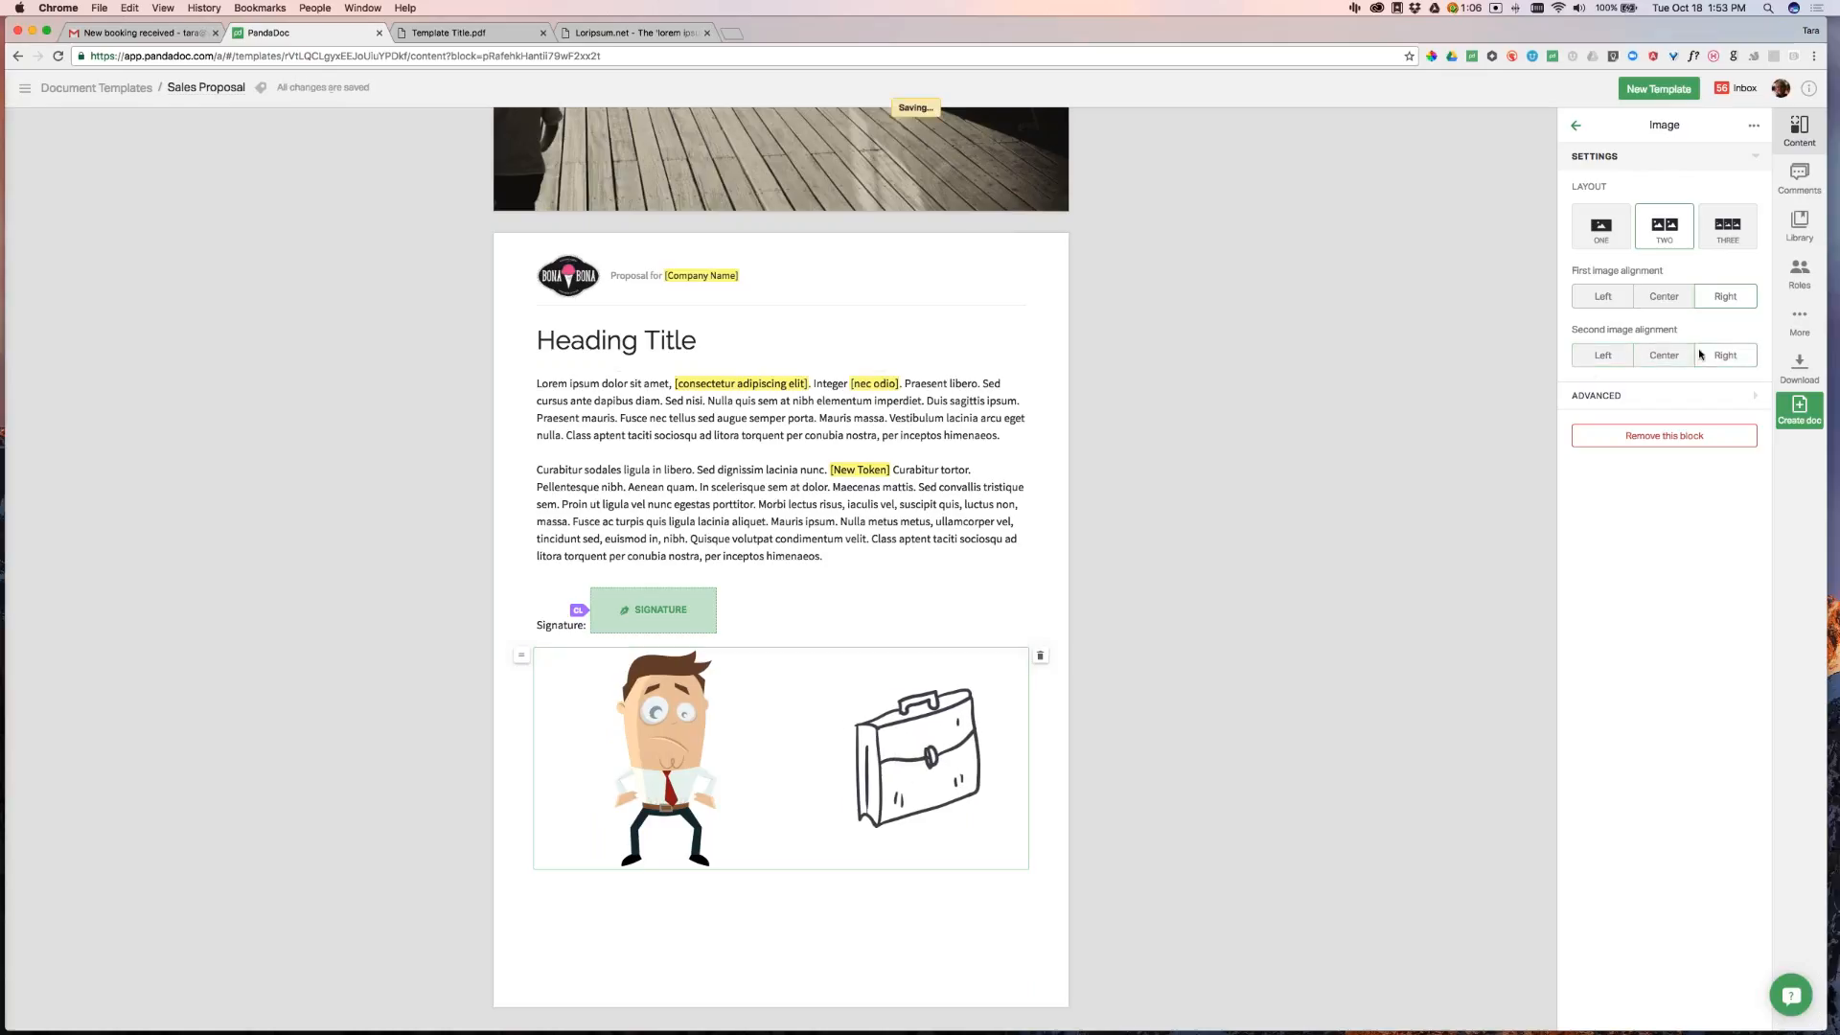
{"action": "left_click", "coordinate": [1605, 355]}
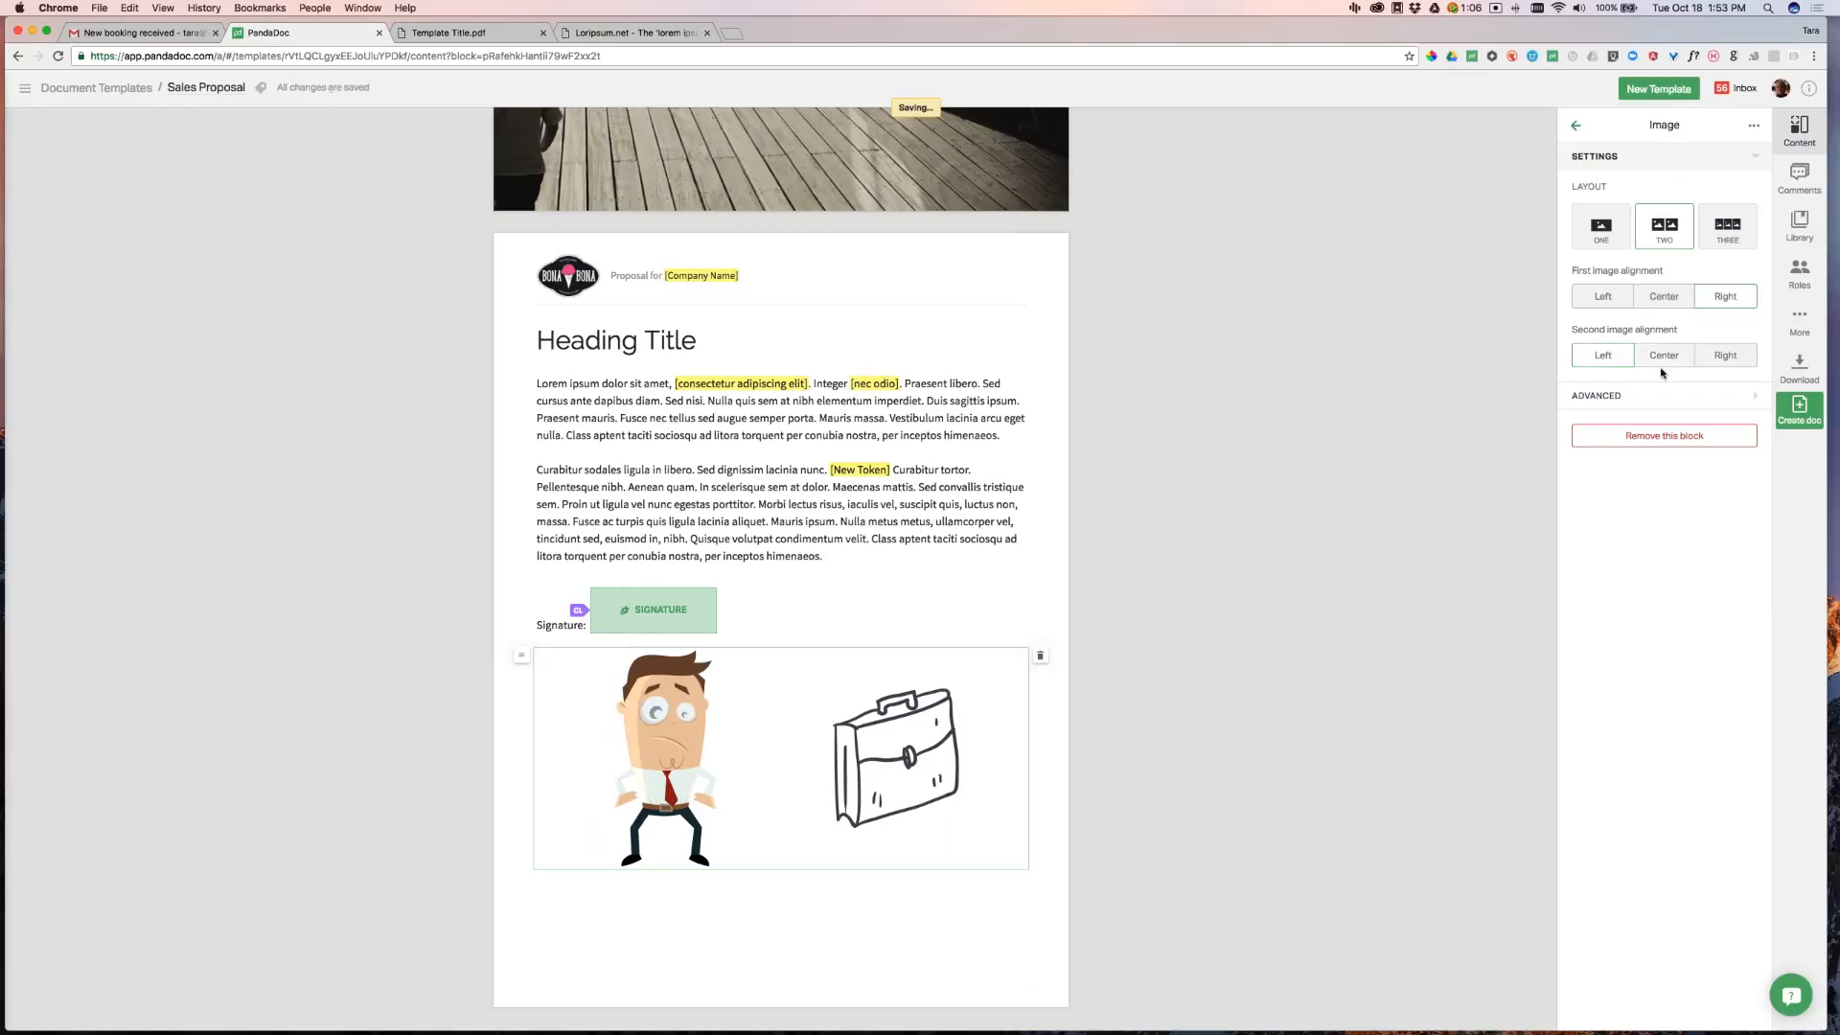
{"action": "left_click", "coordinate": [1429, 505]}
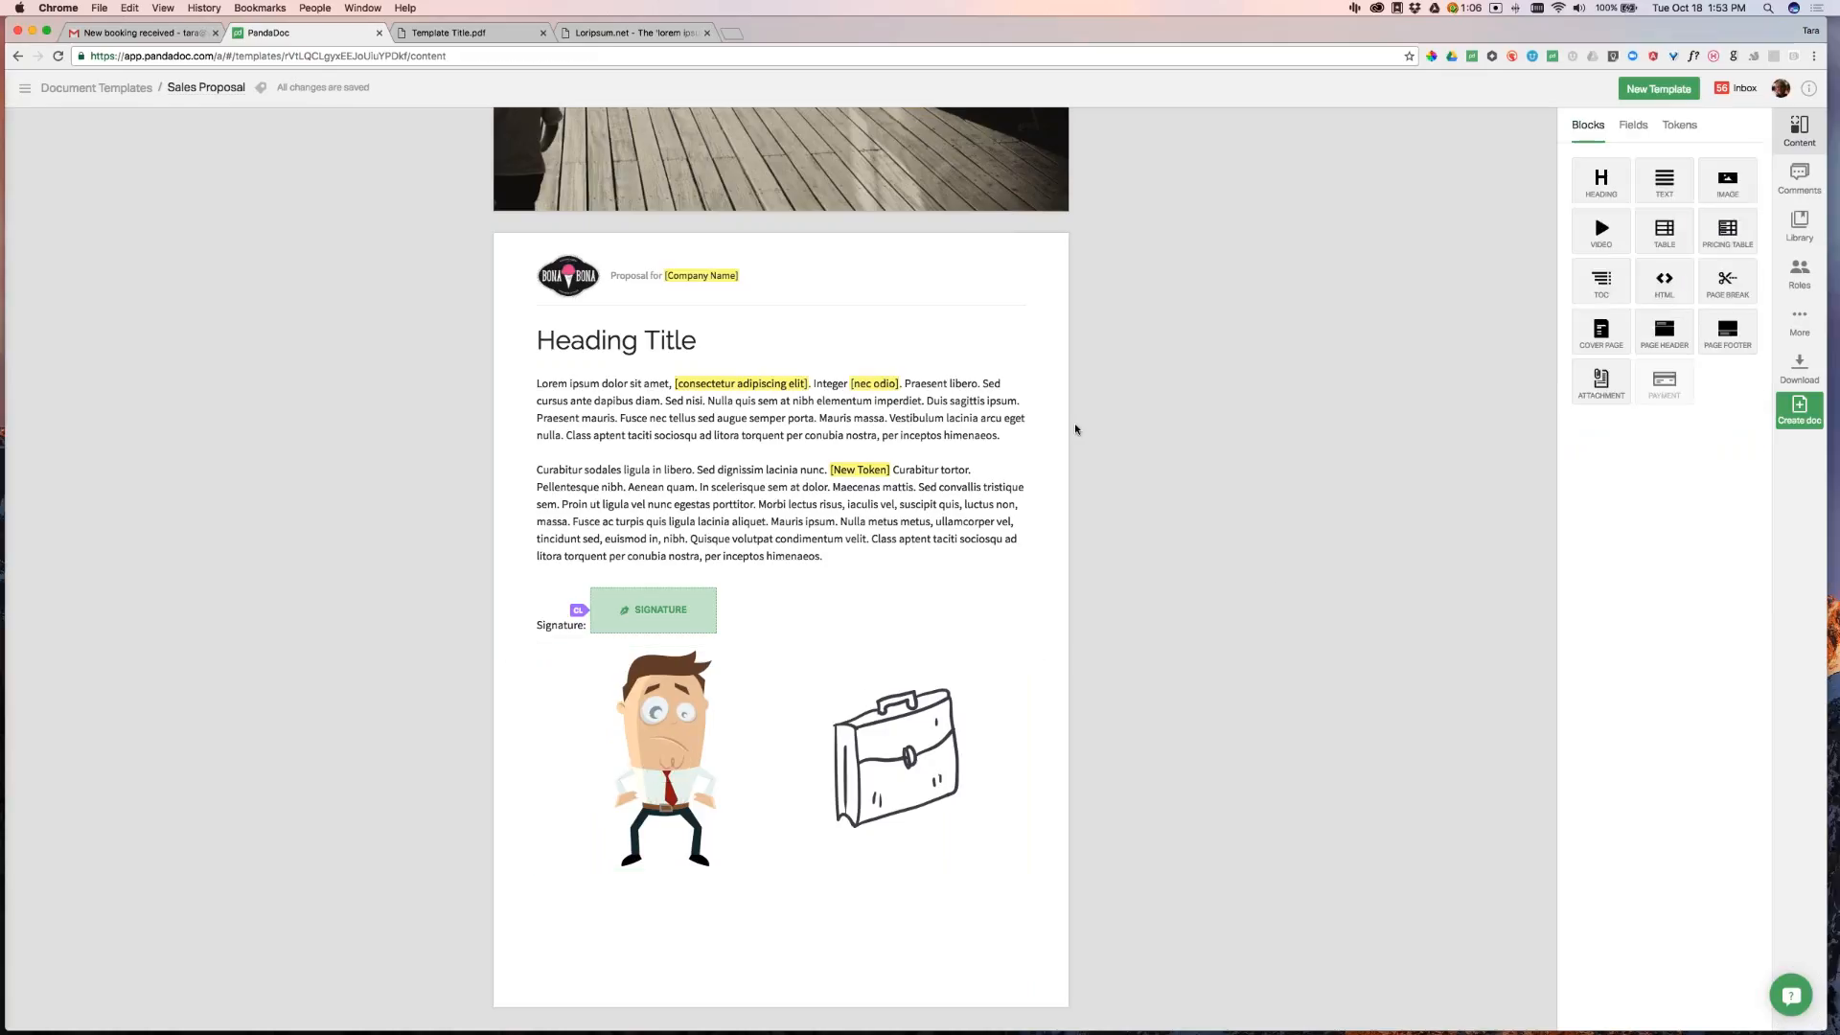
{"action": "left_click", "coordinate": [460, 33]}
Copy the Annual Fee and Startup Fee lines from Template Title.pdf and paste them as two lines under the signature
{"action": "scroll", "coordinate": [933, 652], "scroll_direction": "down", "scroll_amount": 1}
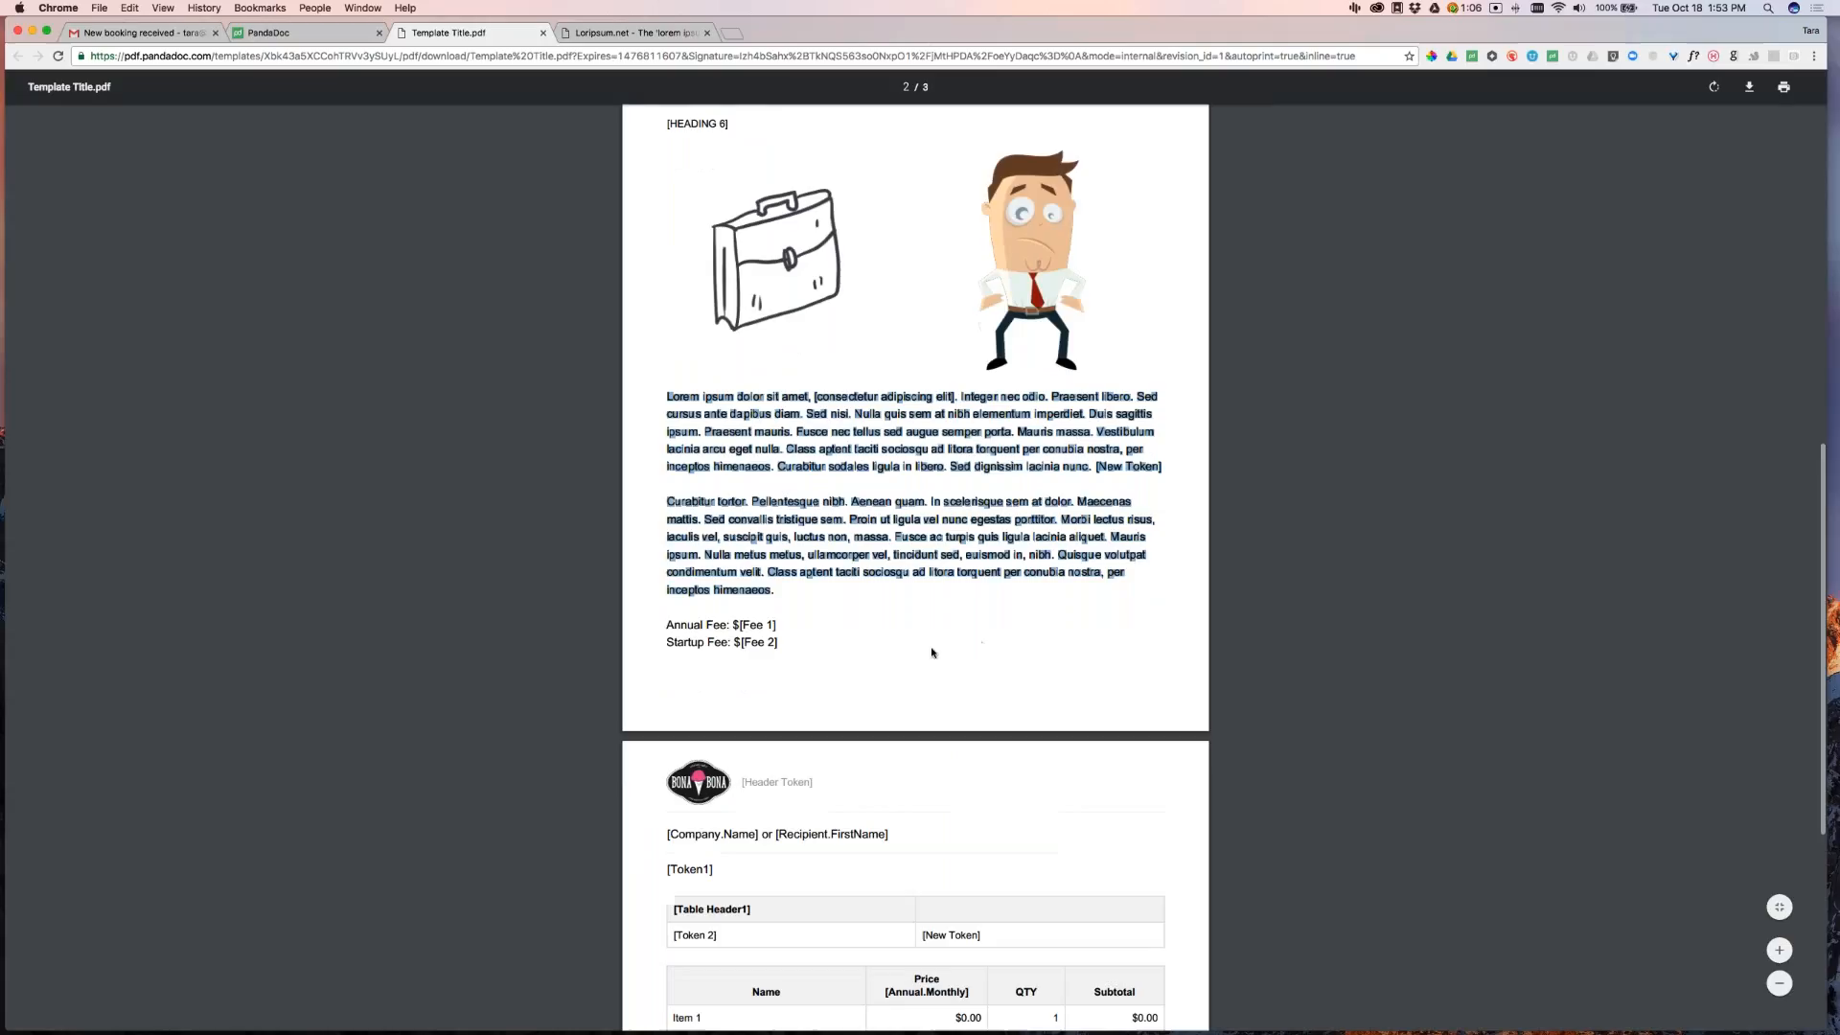
{"action": "left_click_drag", "start_coordinate": [662, 627], "coordinate": [778, 644]}
{"action": "key", "text": "super+c"}
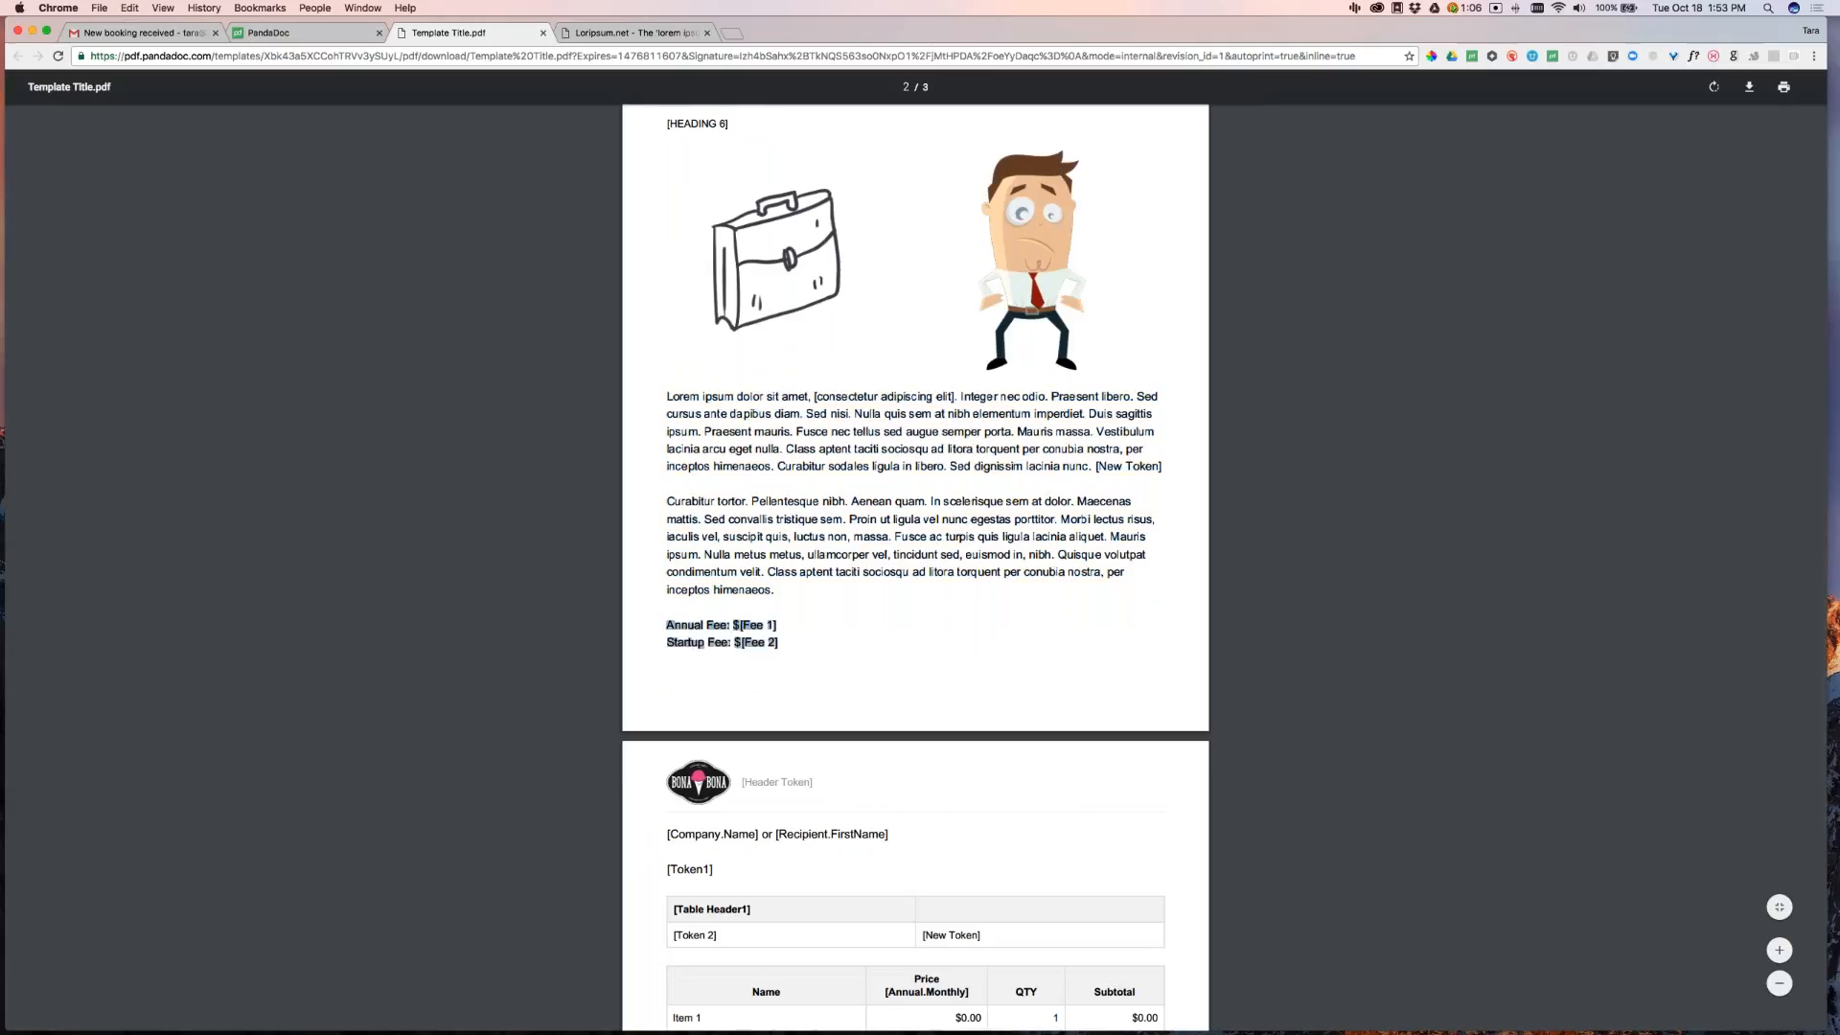
{"action": "left_click", "coordinate": [324, 36]}
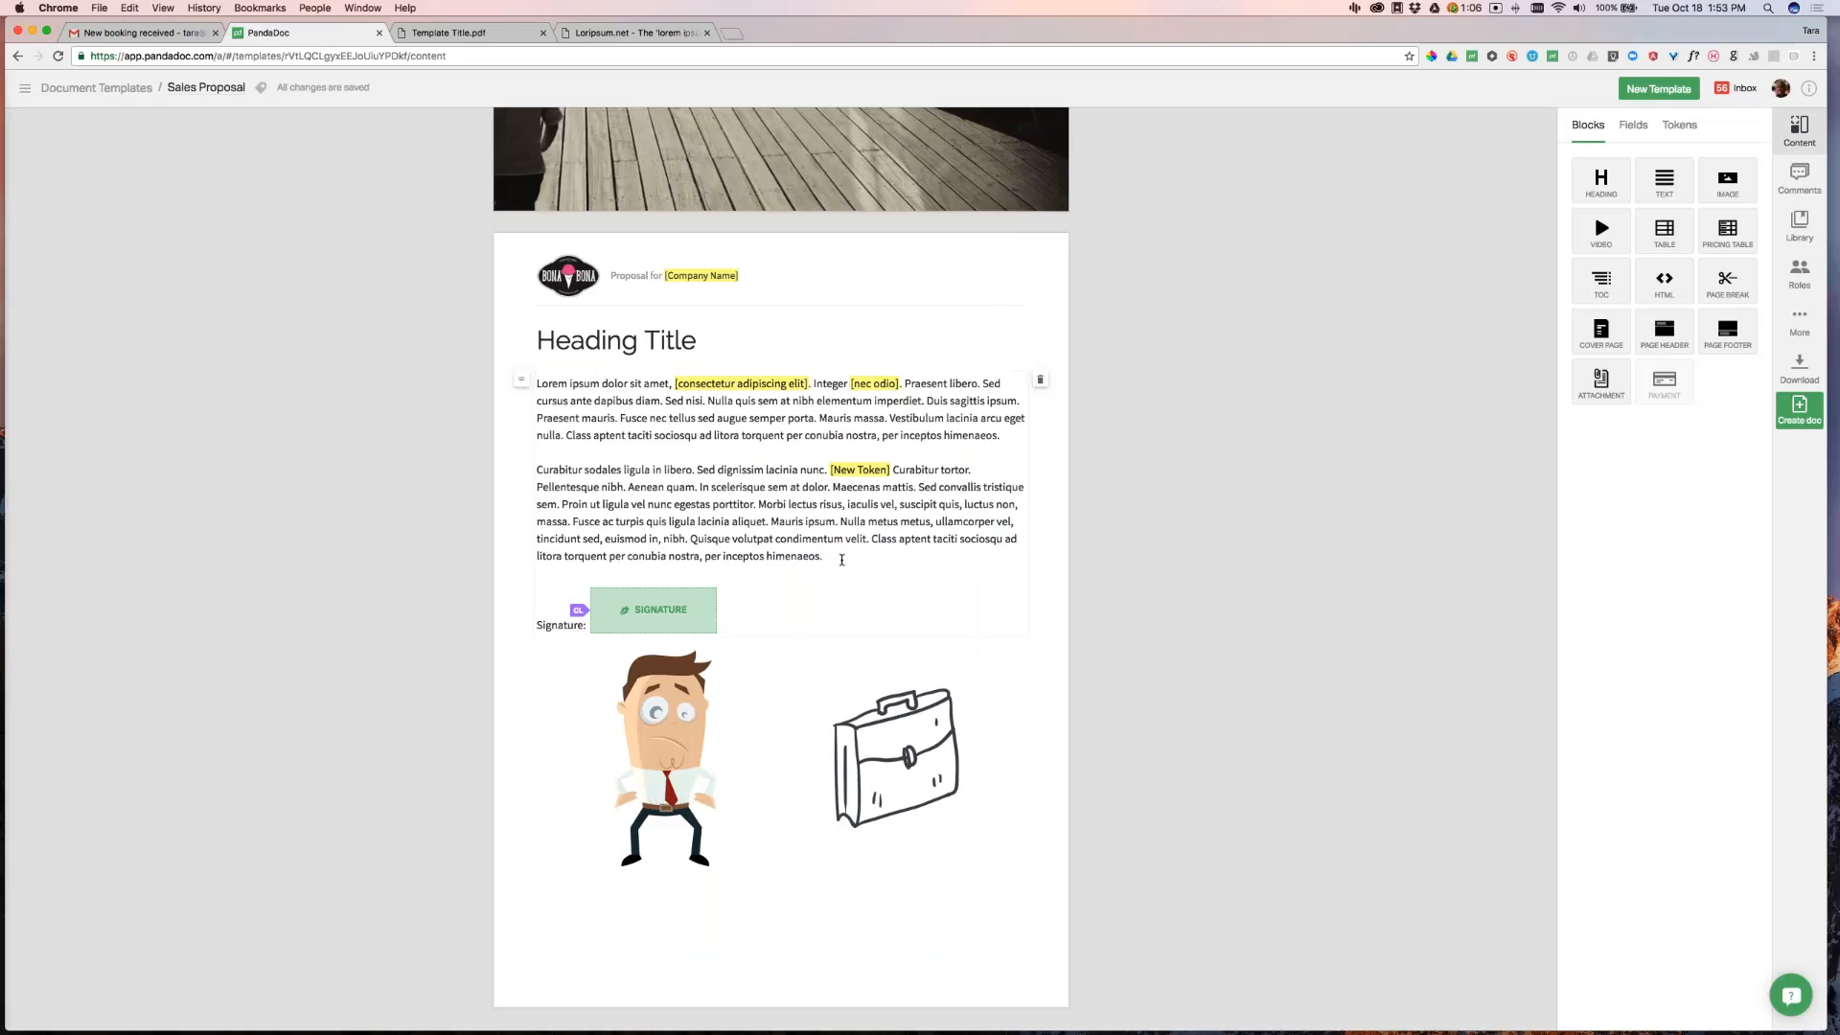
{"action": "left_click", "coordinate": [841, 559]}
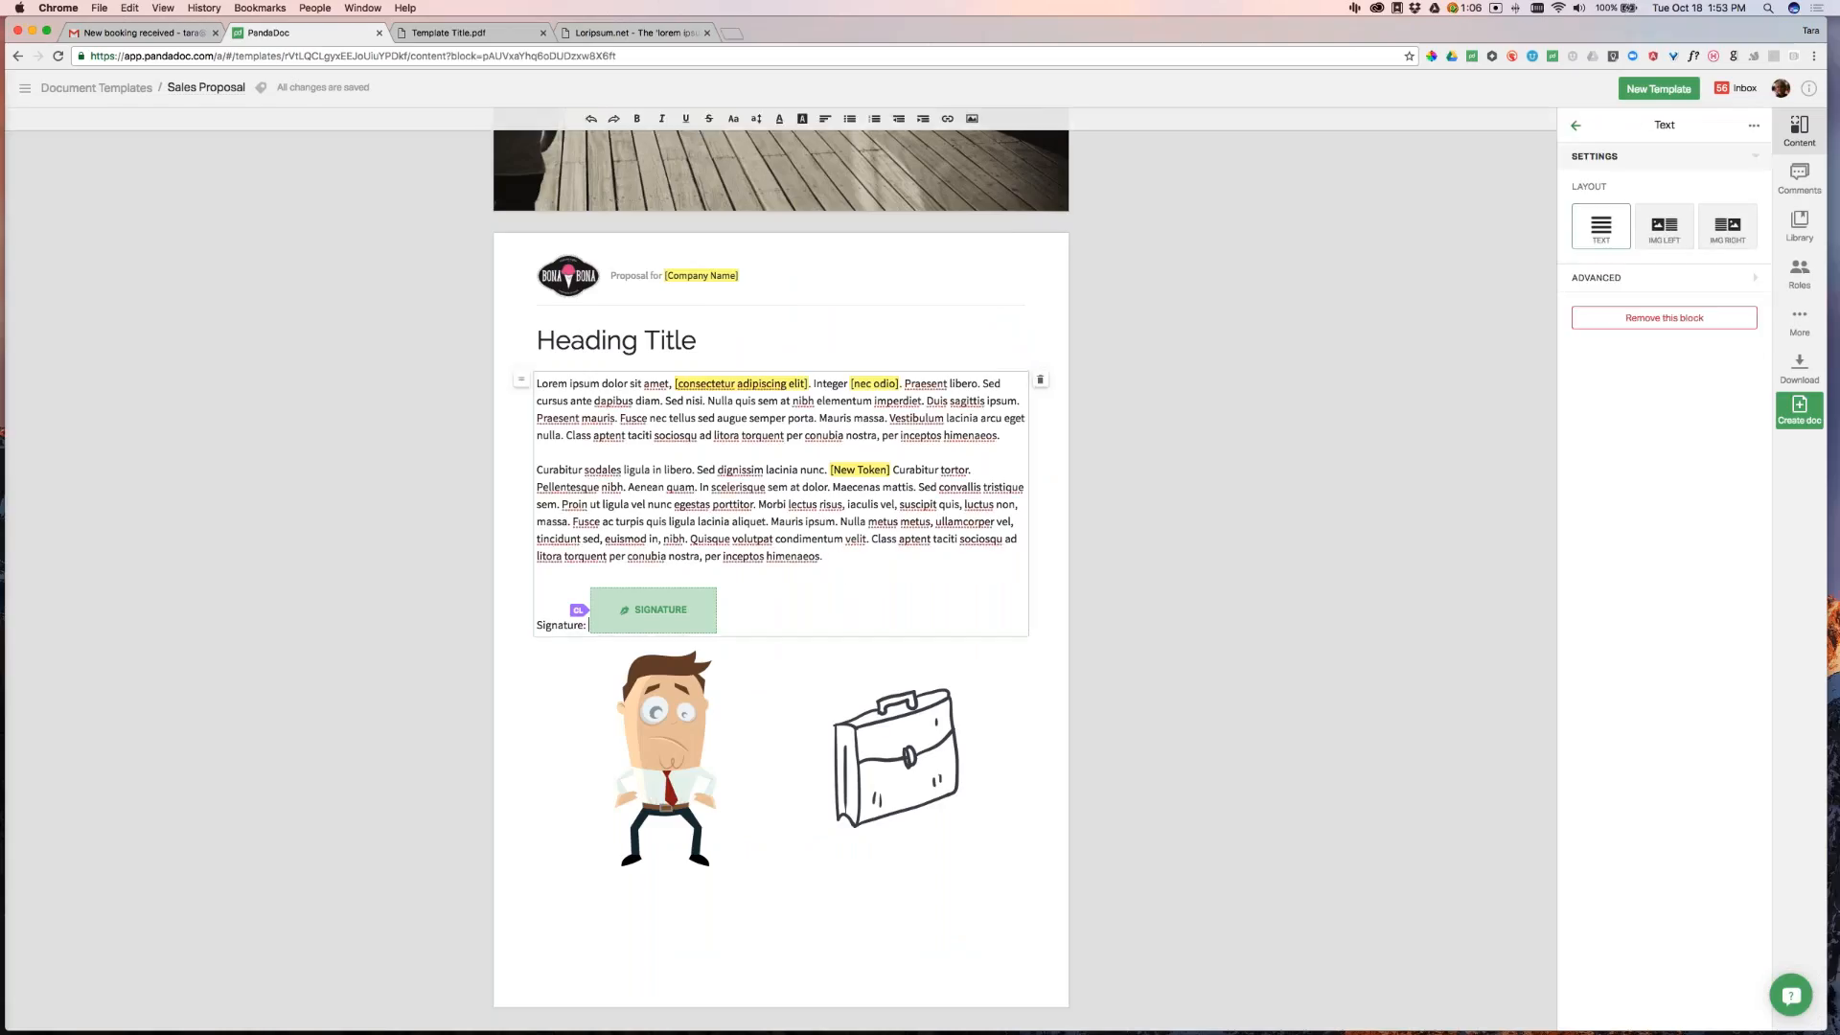
{"action": "key", "text": "super+v"}
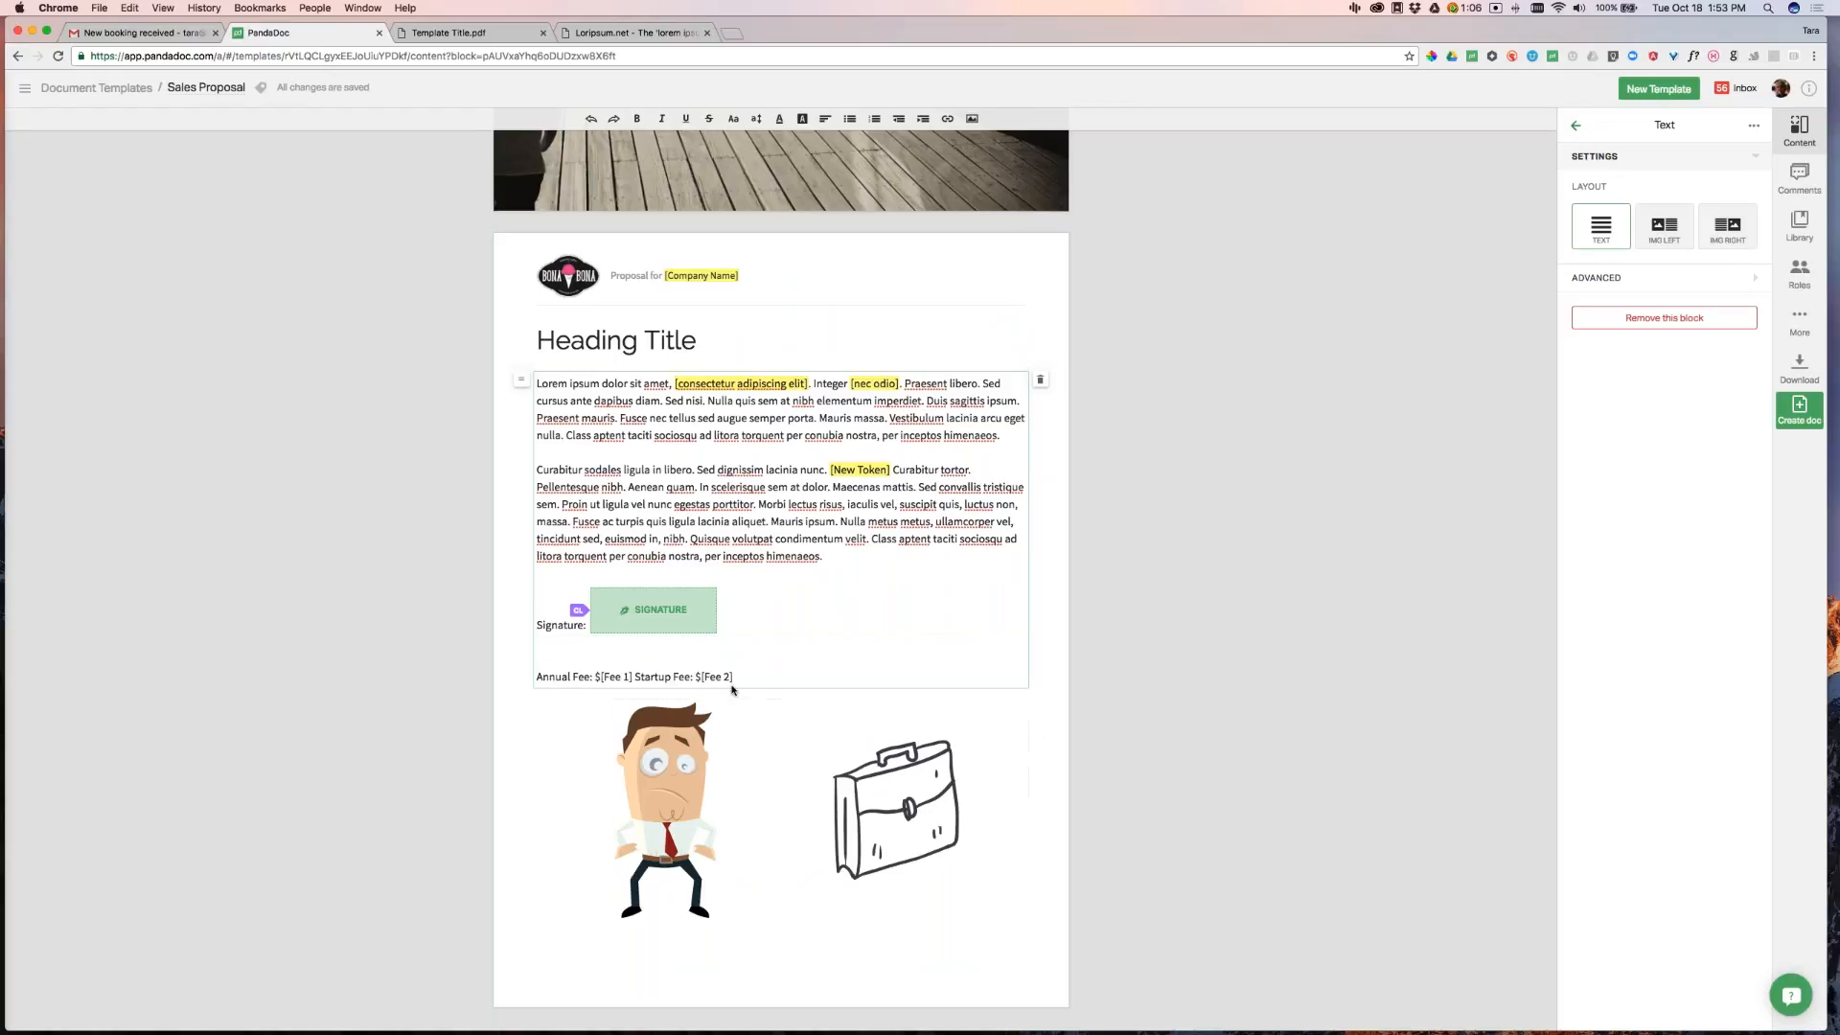
{"action": "left_click", "coordinate": [634, 679]}
{"action": "key", "text": "Return"}
{"action": "key", "text": "Escape"}
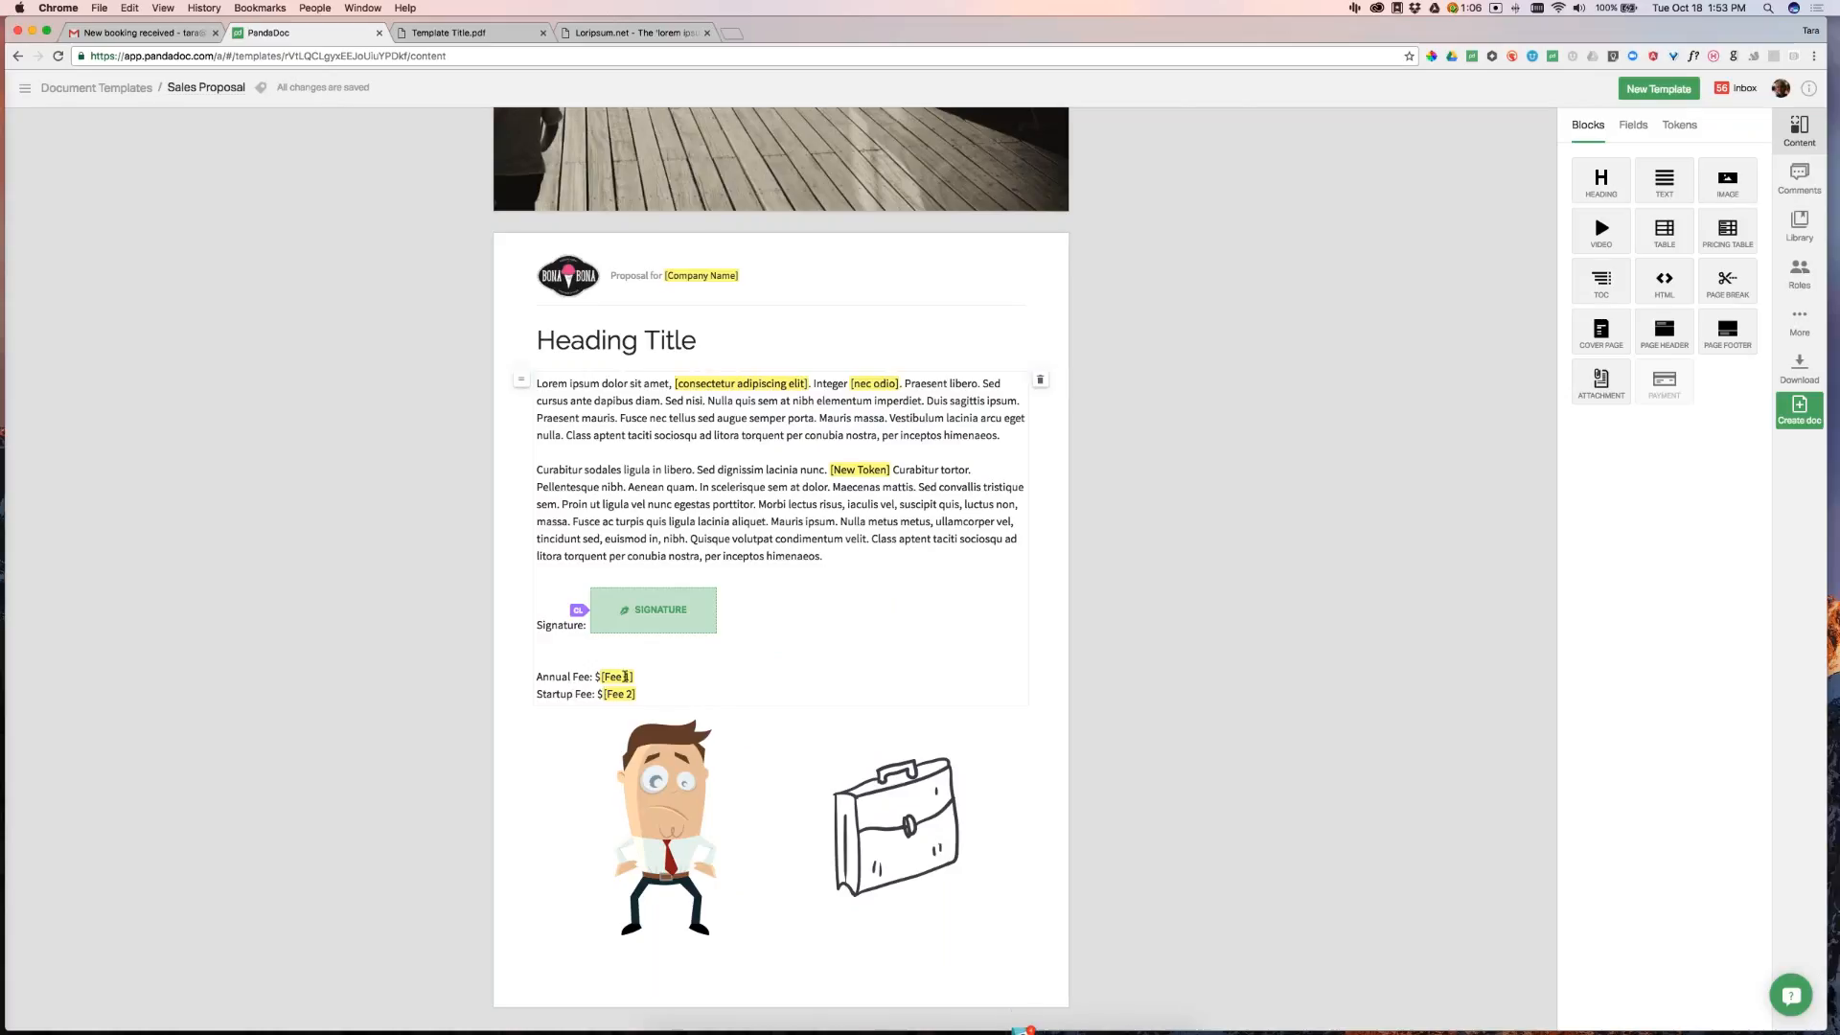
Edit the numbers in the [Fee 1] and [Fee 2] tokens, checking the available tokens list
{"action": "left_click", "coordinate": [622, 673]}
{"action": "key", "text": "Delete"}
{"action": "left_click", "coordinate": [630, 694]}
{"action": "key", "text": "BackSpace"}
{"action": "key", "text": "BackSpace"}
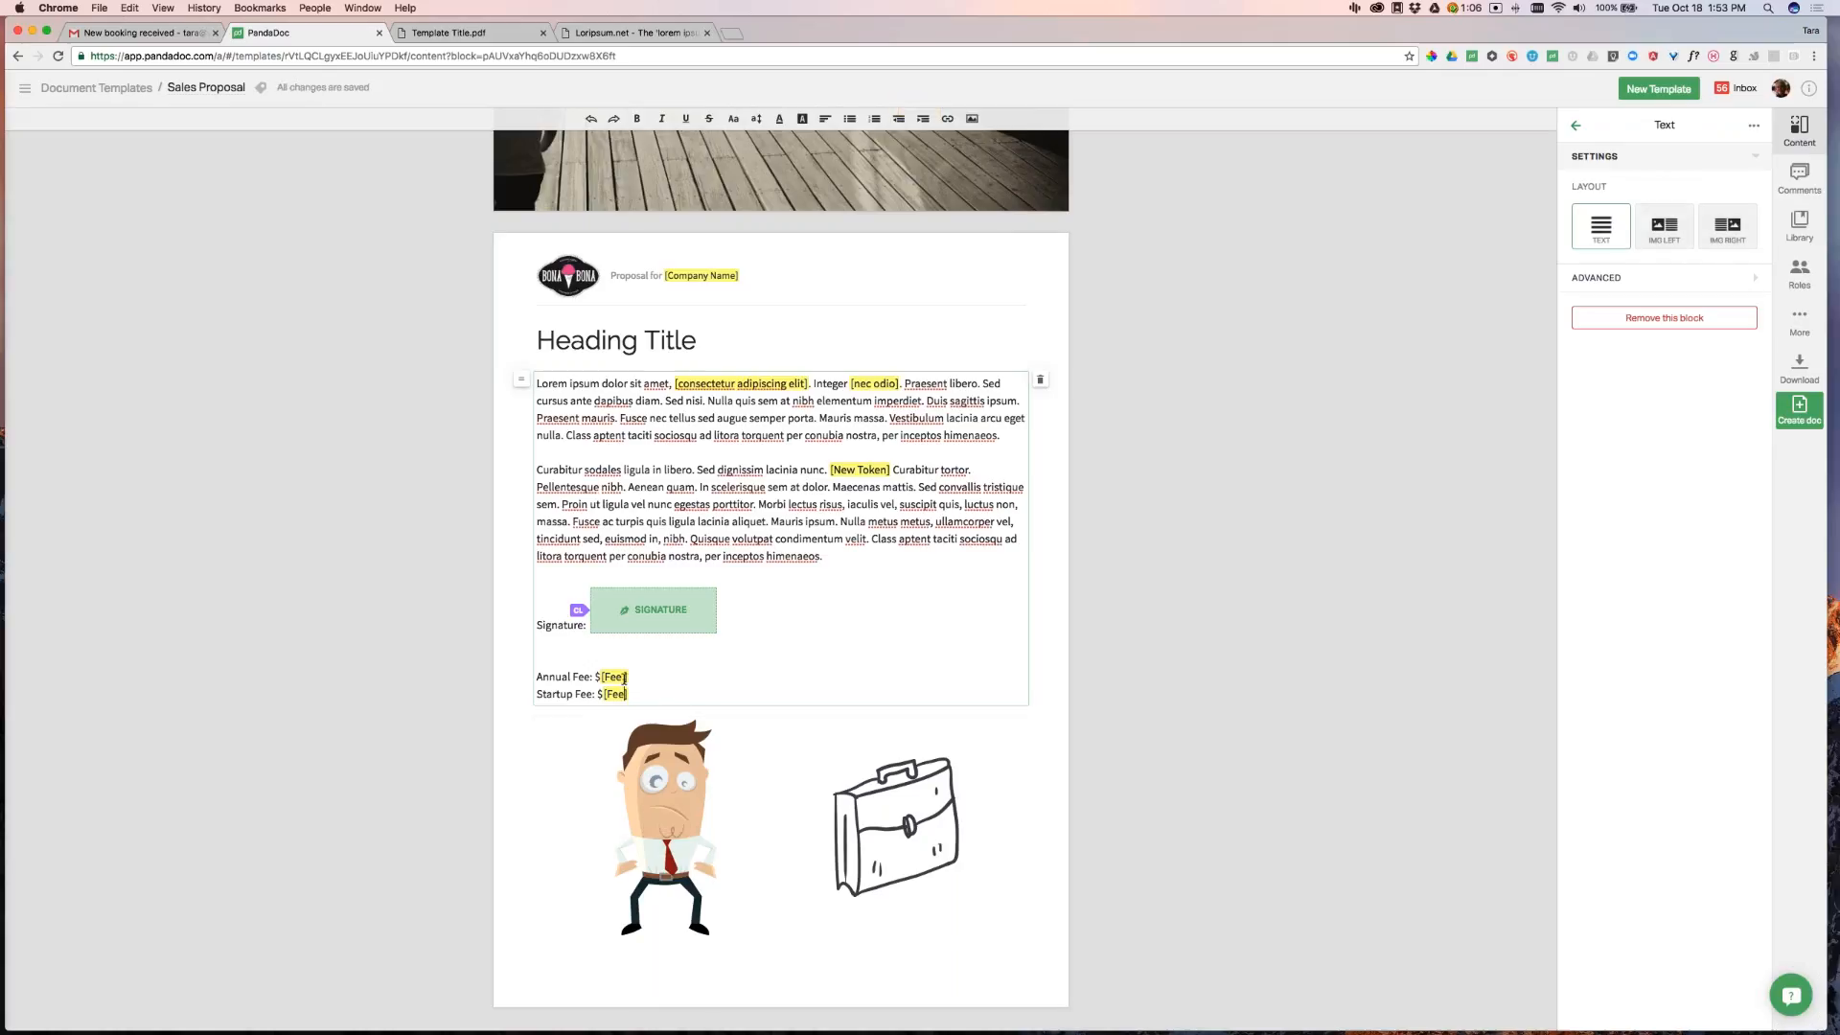
{"action": "left_click", "coordinate": [667, 827]}
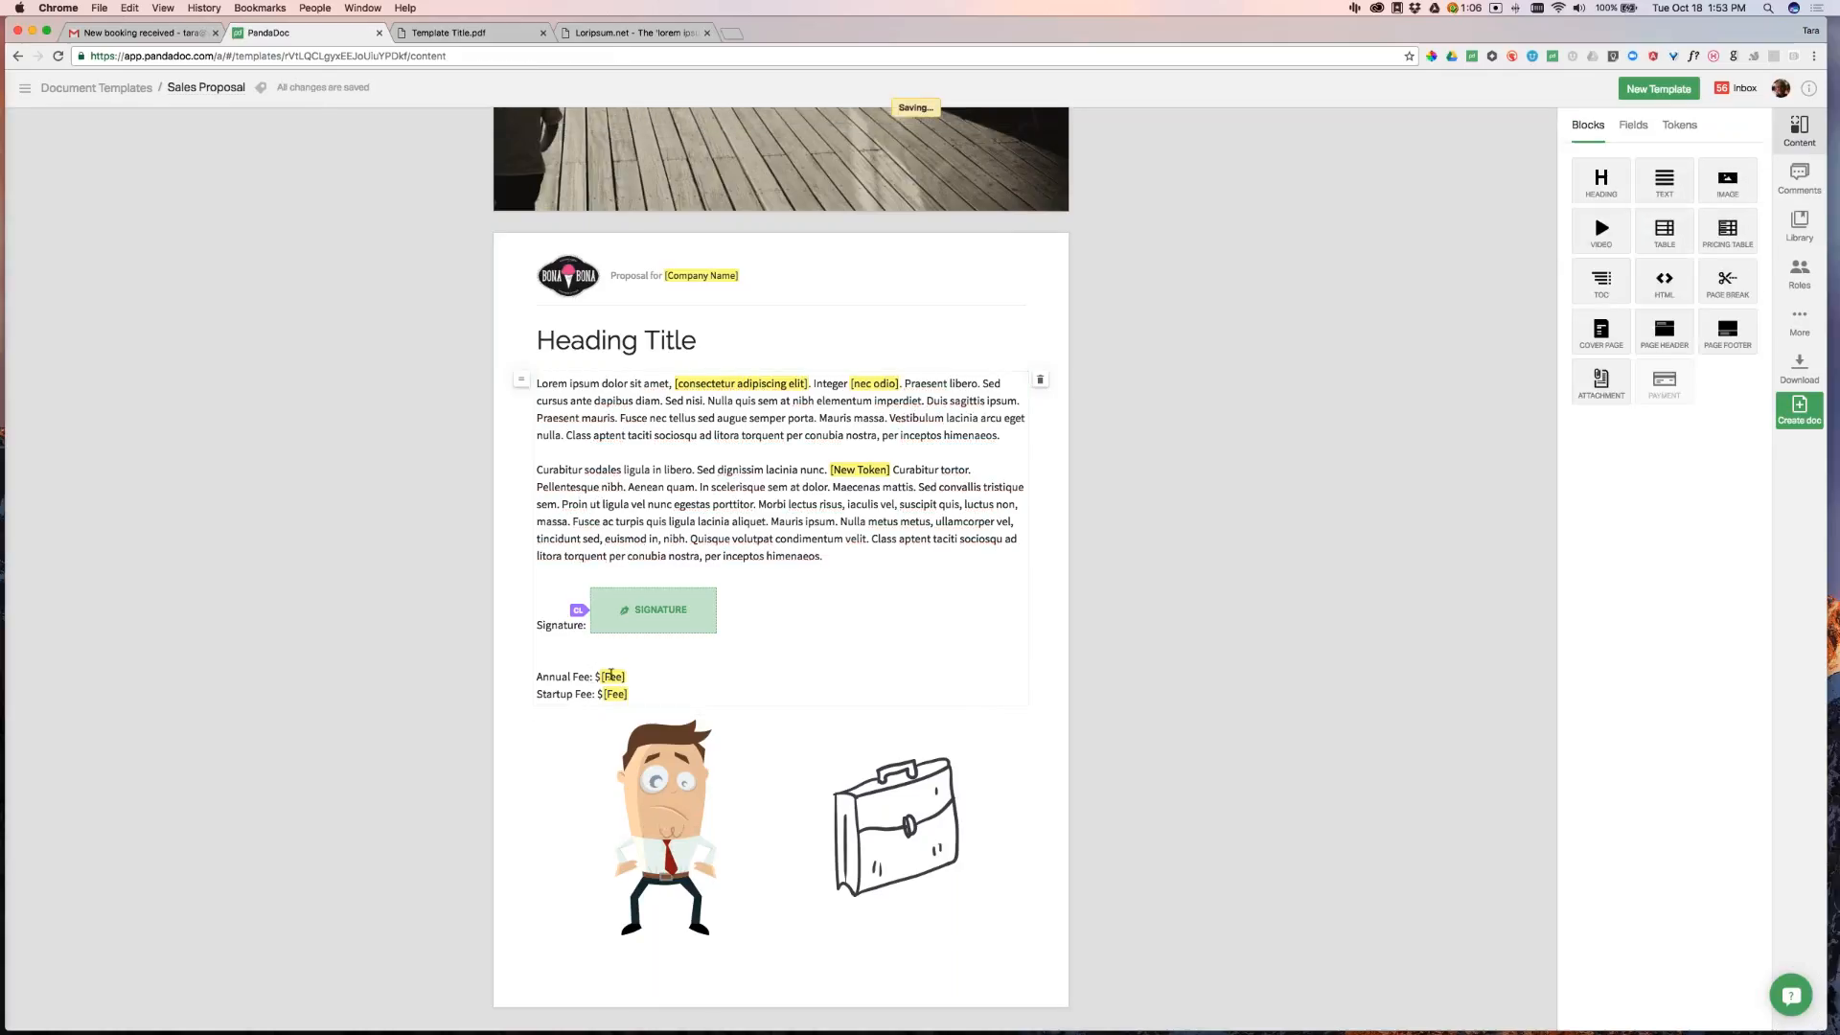
{"action": "left_click", "coordinate": [1679, 125]}
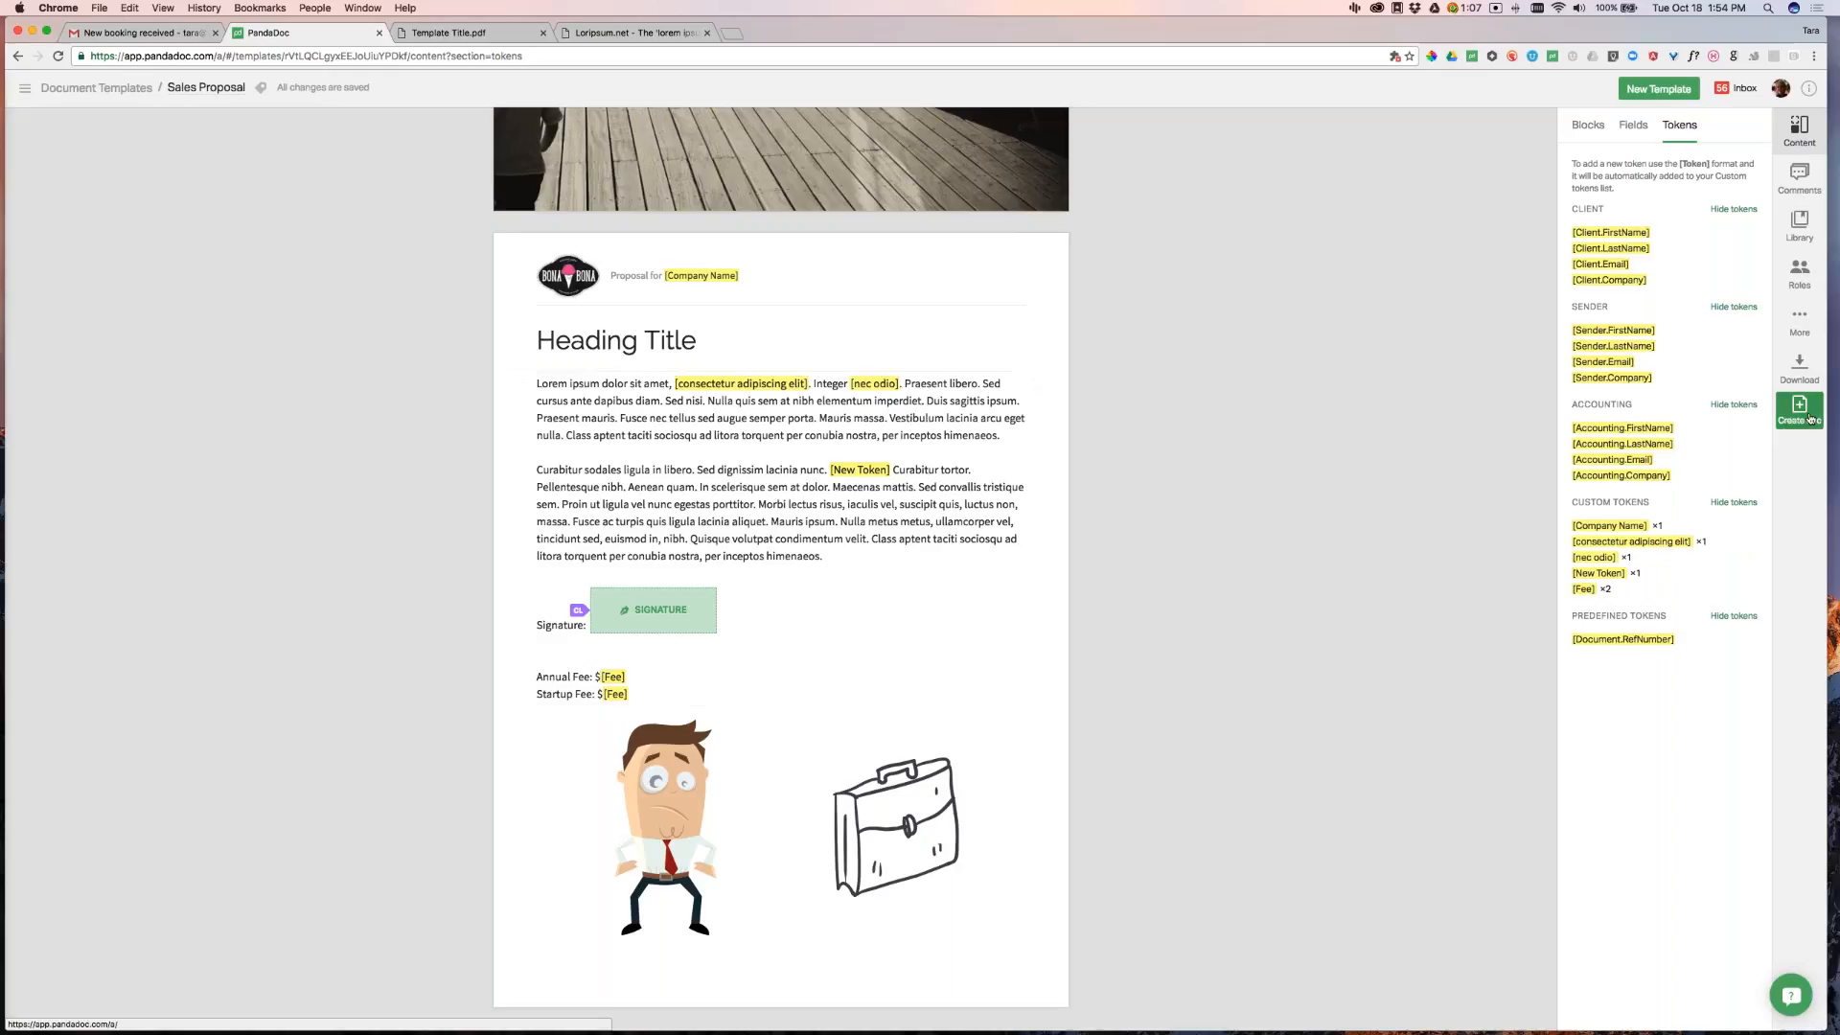
{"action": "left_click", "coordinate": [622, 676]}
{"action": "type", "text": "1"}
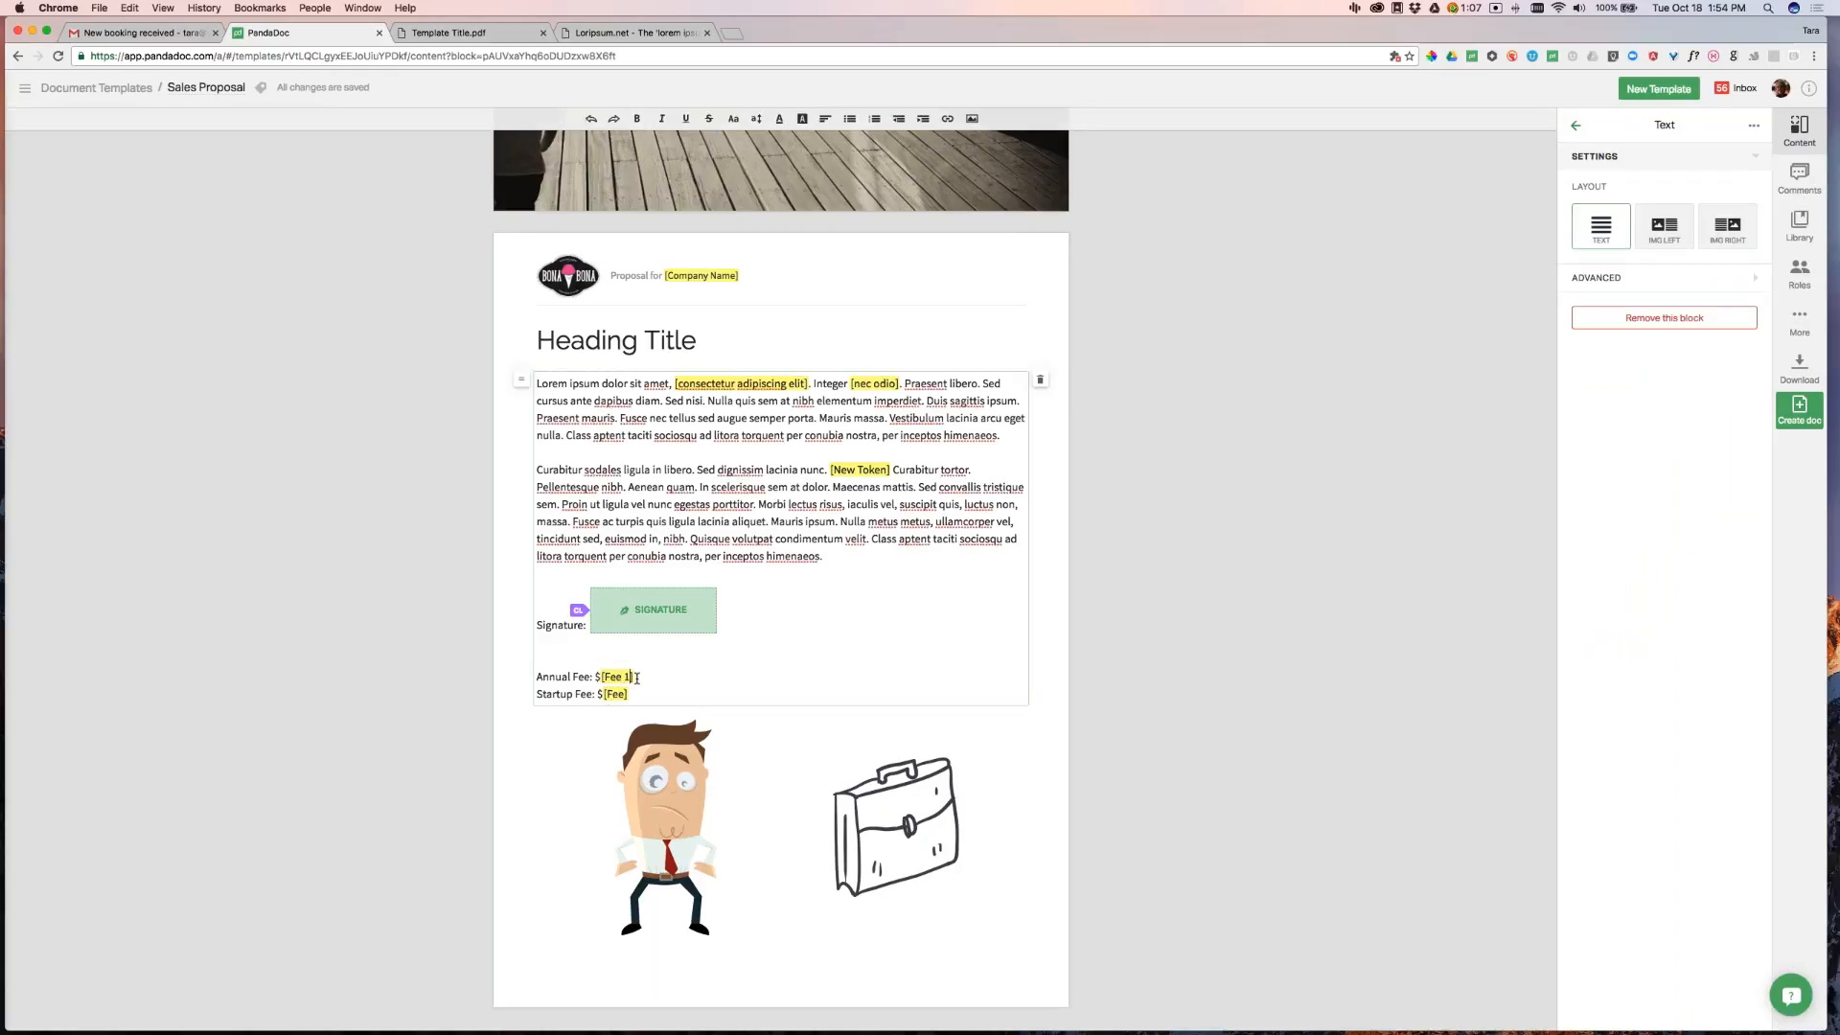
{"action": "left_click", "coordinate": [625, 694]}
{"action": "type", "text": "2"}
{"action": "left_click", "coordinate": [1154, 618]}
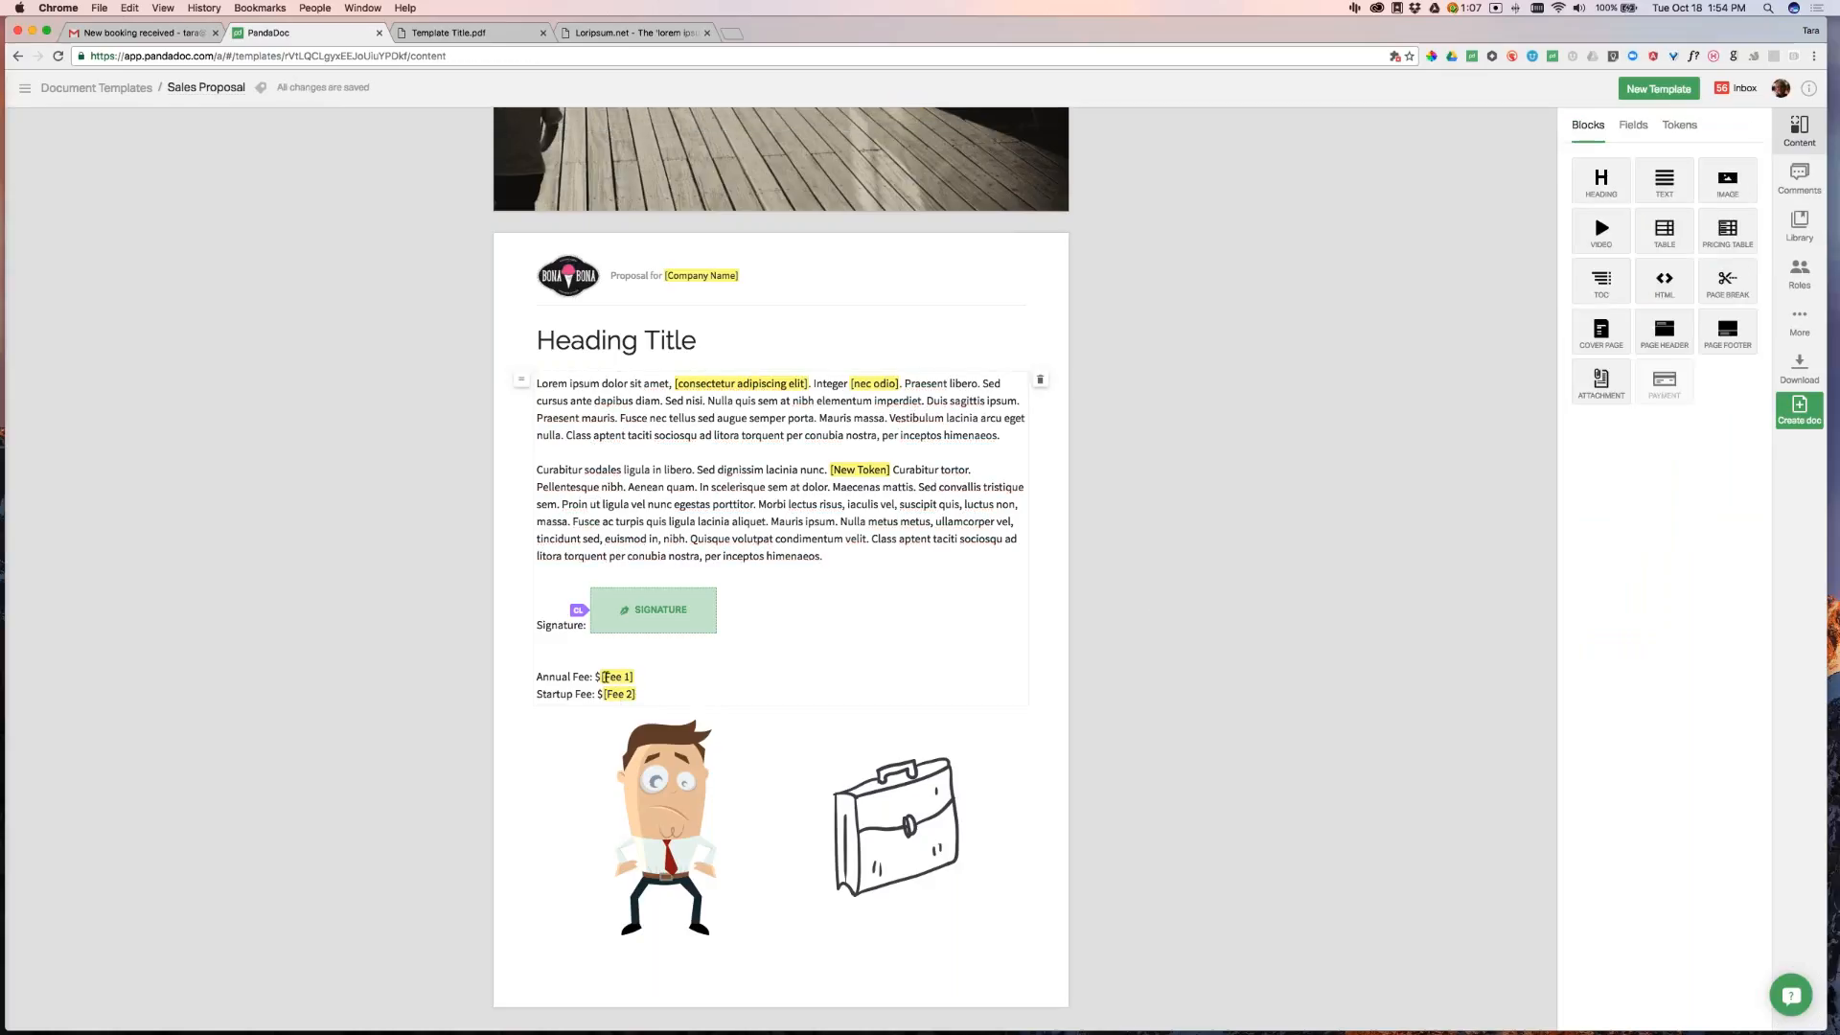
Rename the fee tokens to [Annual Fee] and [Startup Fee]
{"action": "left_click", "coordinate": [603, 677]}
{"action": "type", "text": "Annual"}
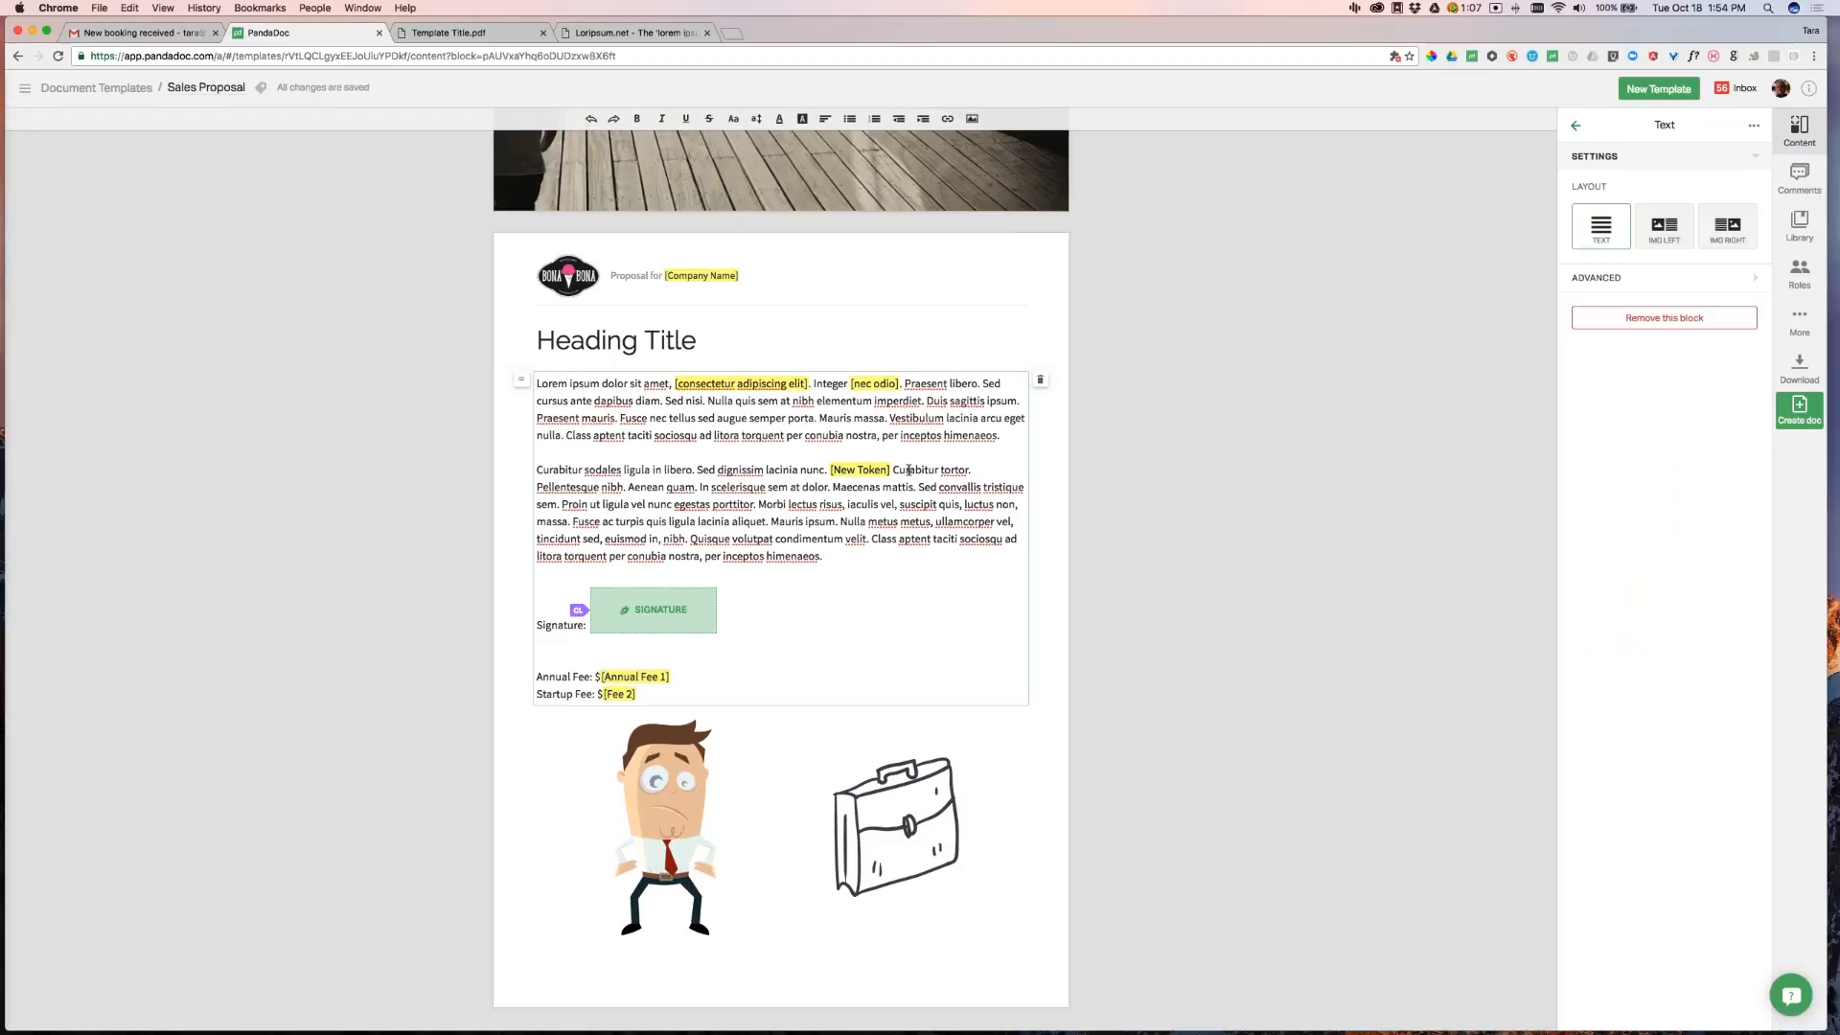
{"action": "left_click", "coordinate": [607, 694]}
{"action": "type", "text": "Startup"}
{"action": "left_click", "coordinate": [666, 677]}
{"action": "key", "text": "BackSpace"}
{"action": "key", "text": "BackSpace"}
{"action": "key", "text": "BackSpace"}
{"action": "key", "text": "BackSpace"}
{"action": "left_click", "coordinate": [1239, 588]}
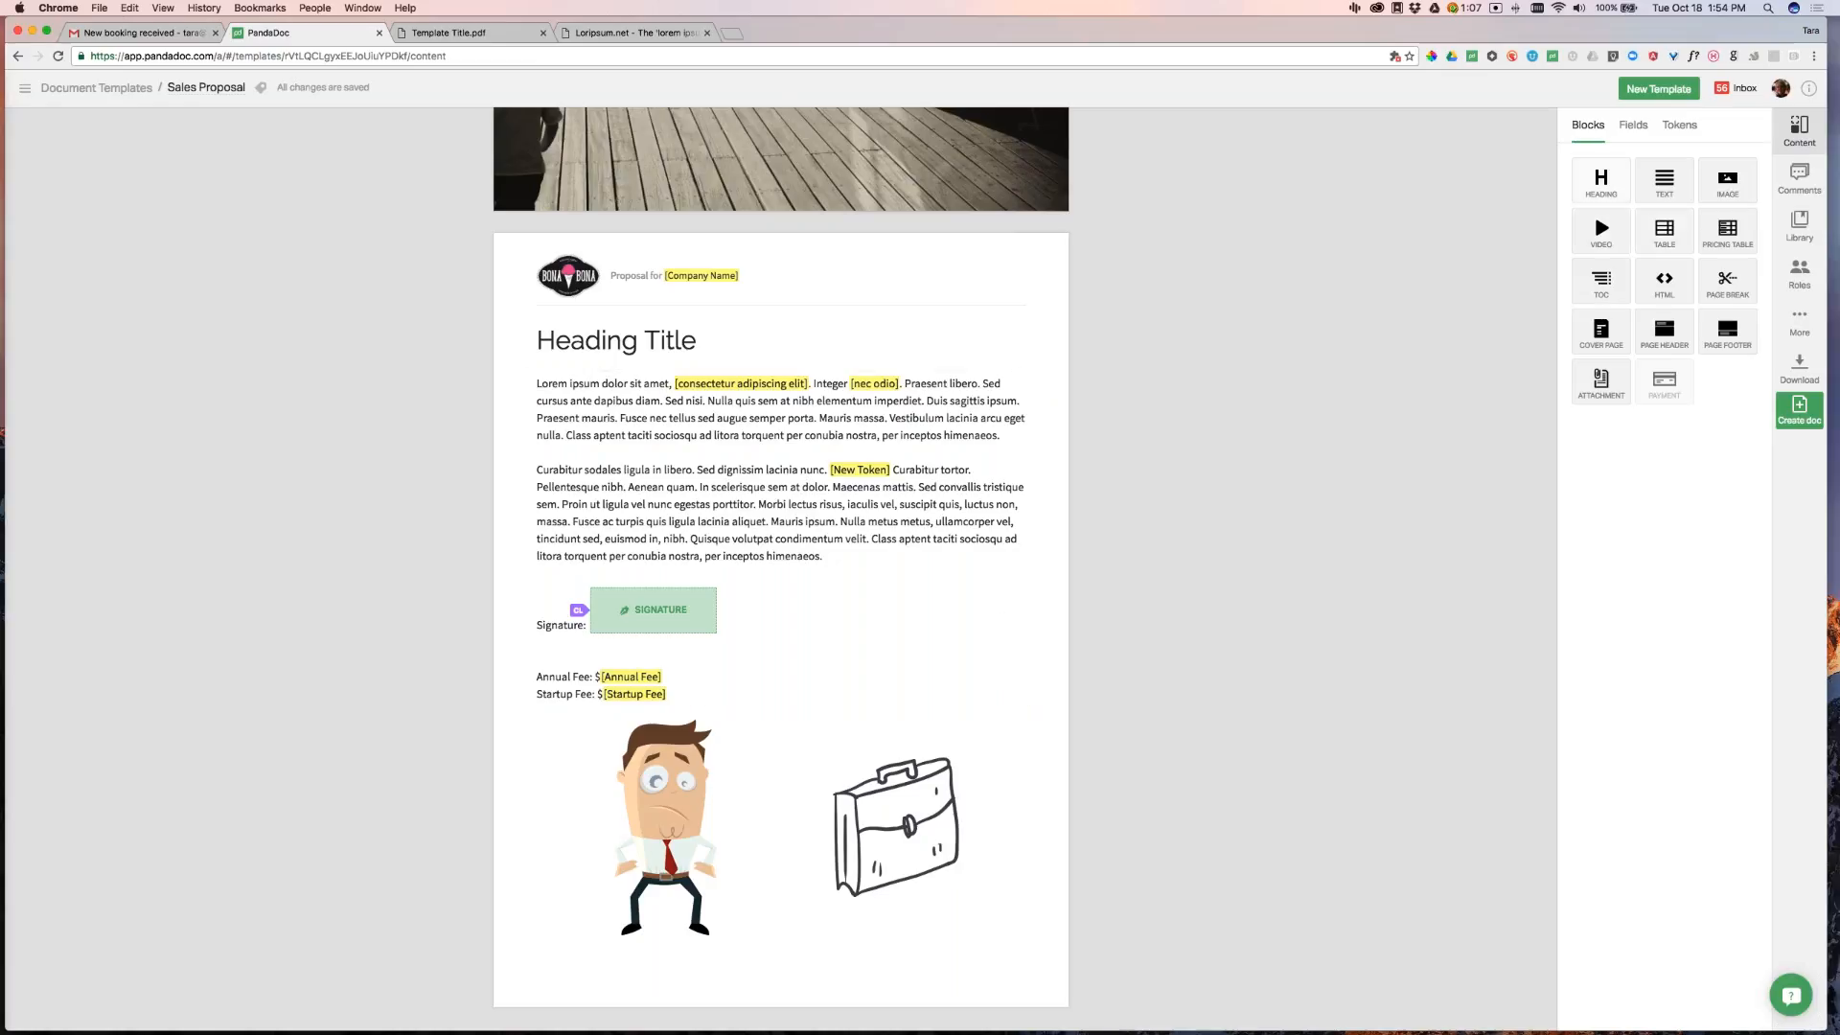
Add a table with headers Column 1 and Column 2, a Data/Data row, and two empty rows
{"action": "left_click_drag", "start_coordinate": [1664, 230], "coordinate": [958, 721]}
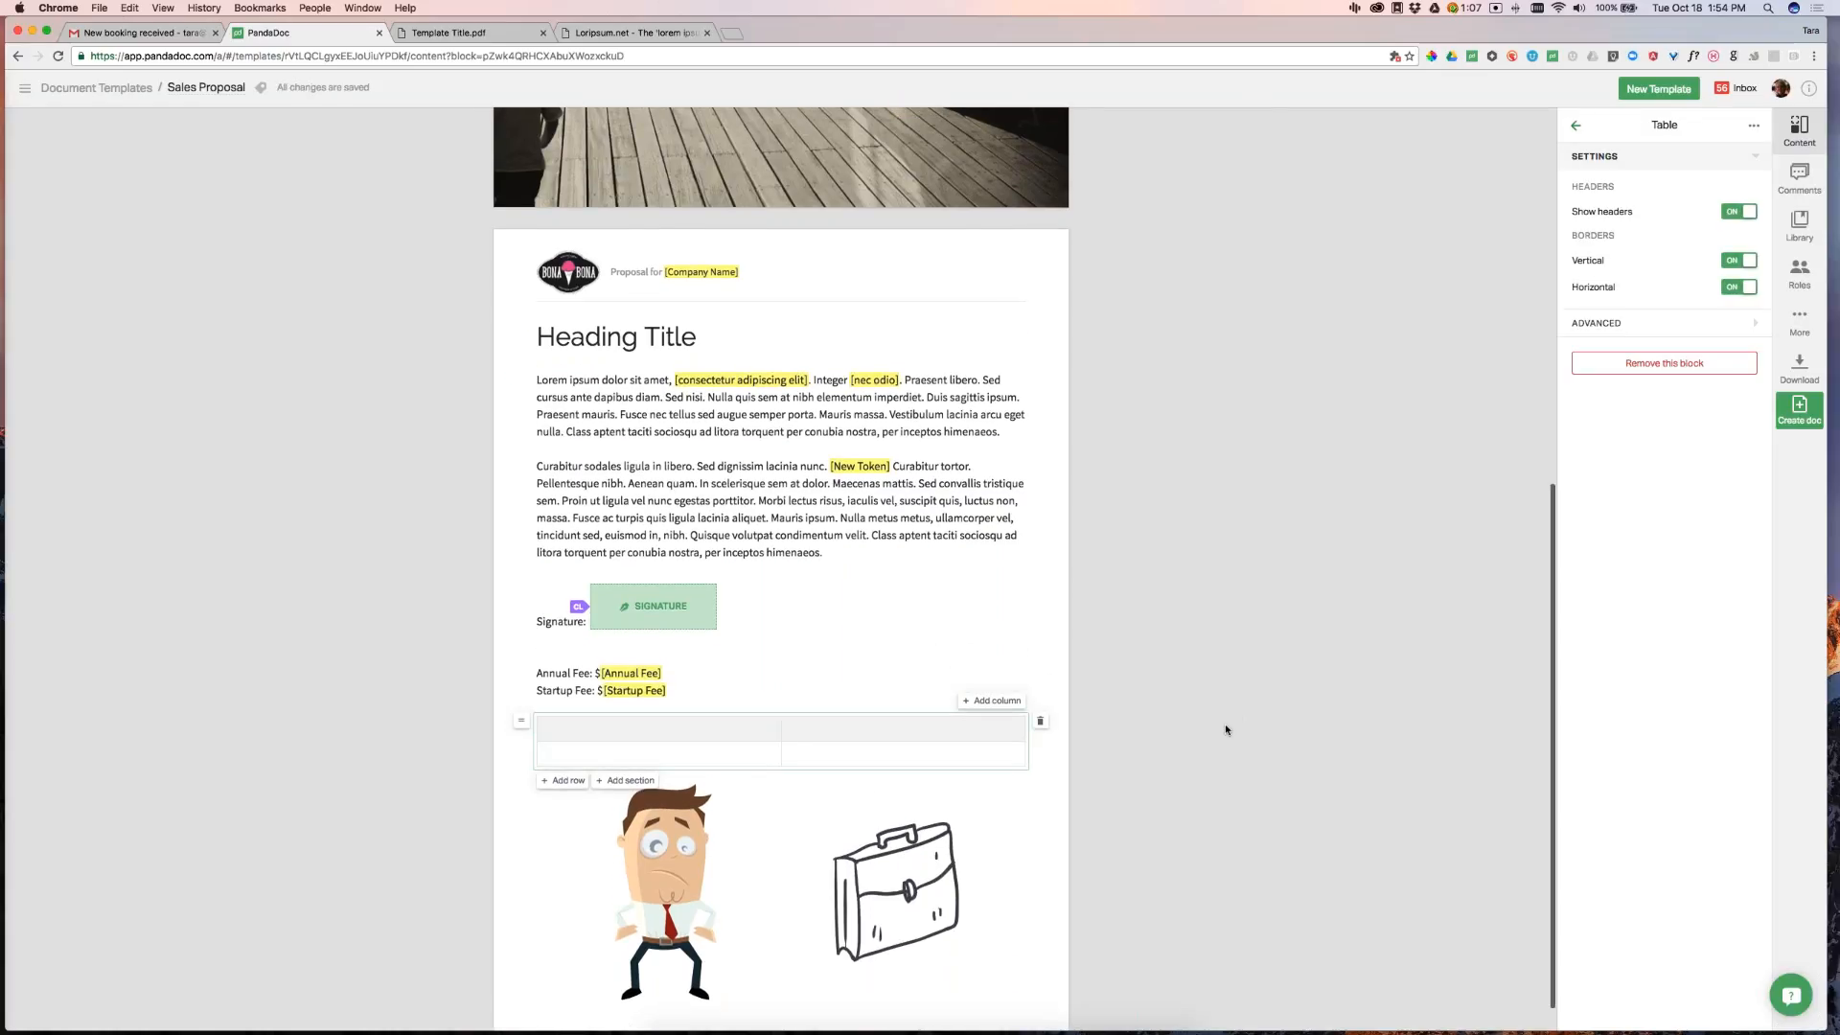
{"action": "scroll", "coordinate": [1225, 723], "scroll_direction": "down", "scroll_amount": 1}
{"action": "left_click", "coordinate": [677, 699]}
{"action": "type", "text": "Column 1"}
{"action": "left_click", "coordinate": [952, 691]}
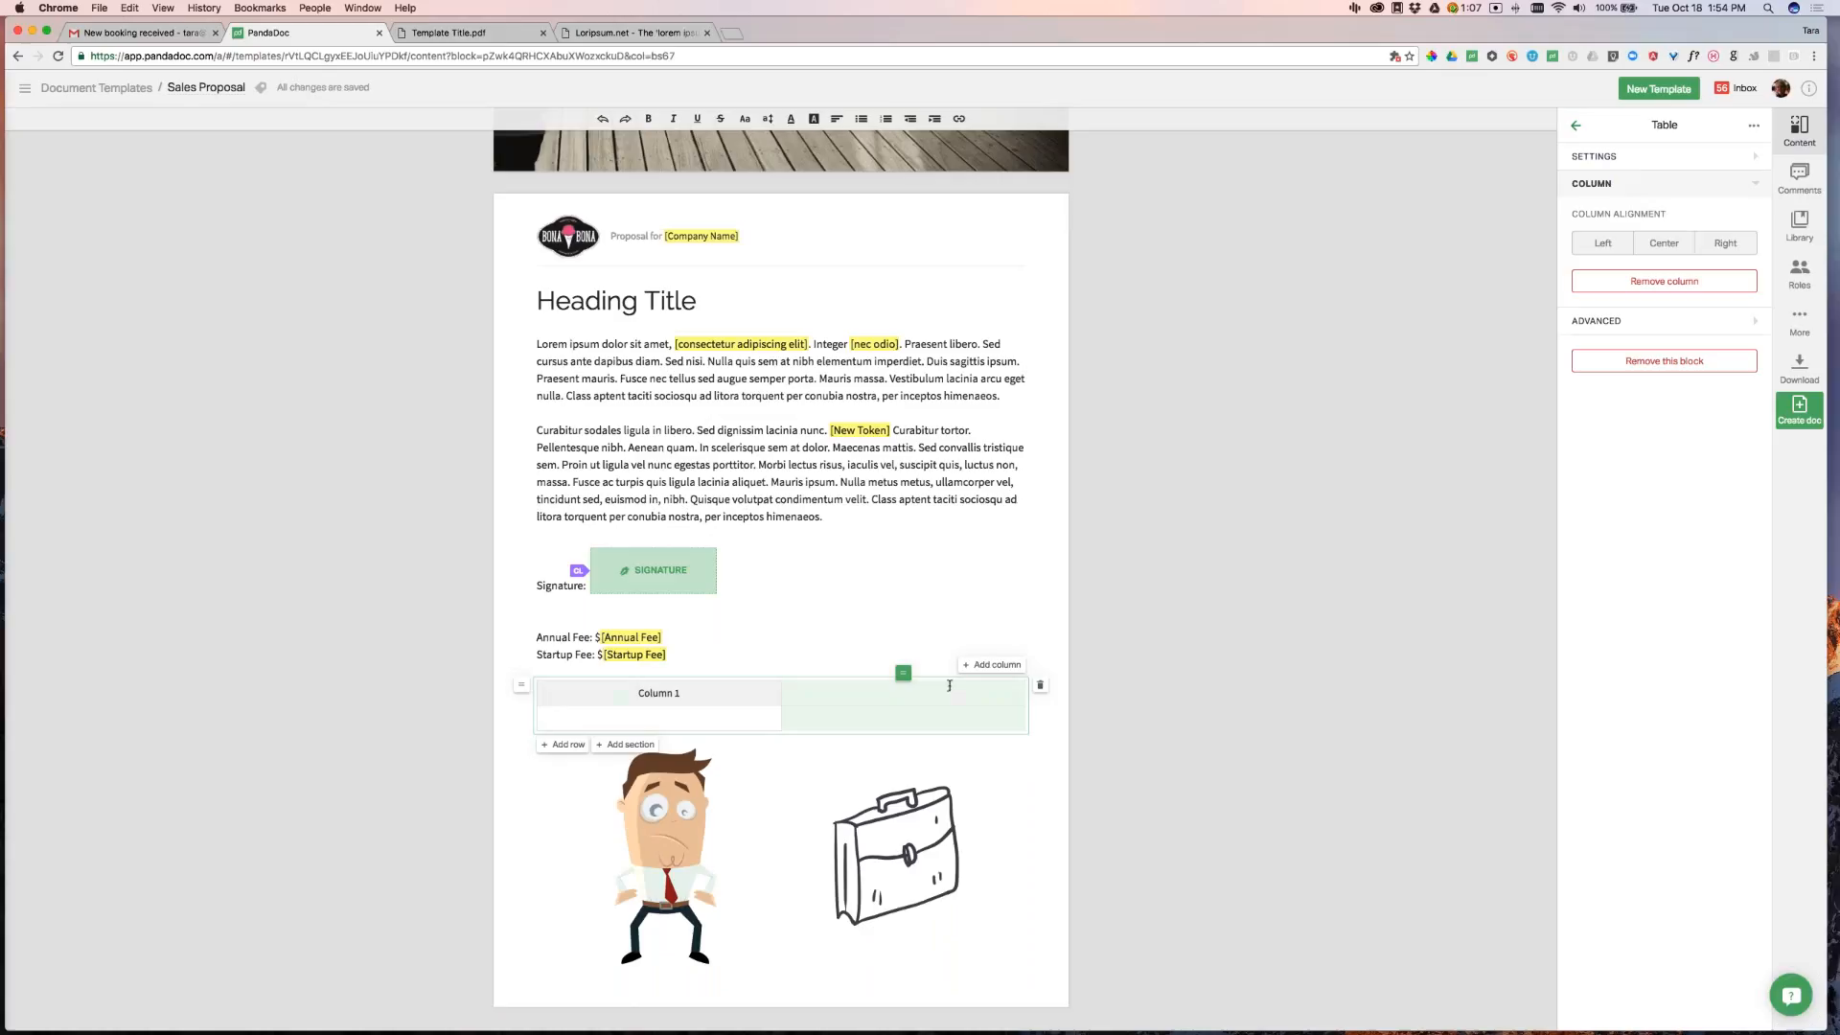
{"action": "type", "text": "Column 2"}
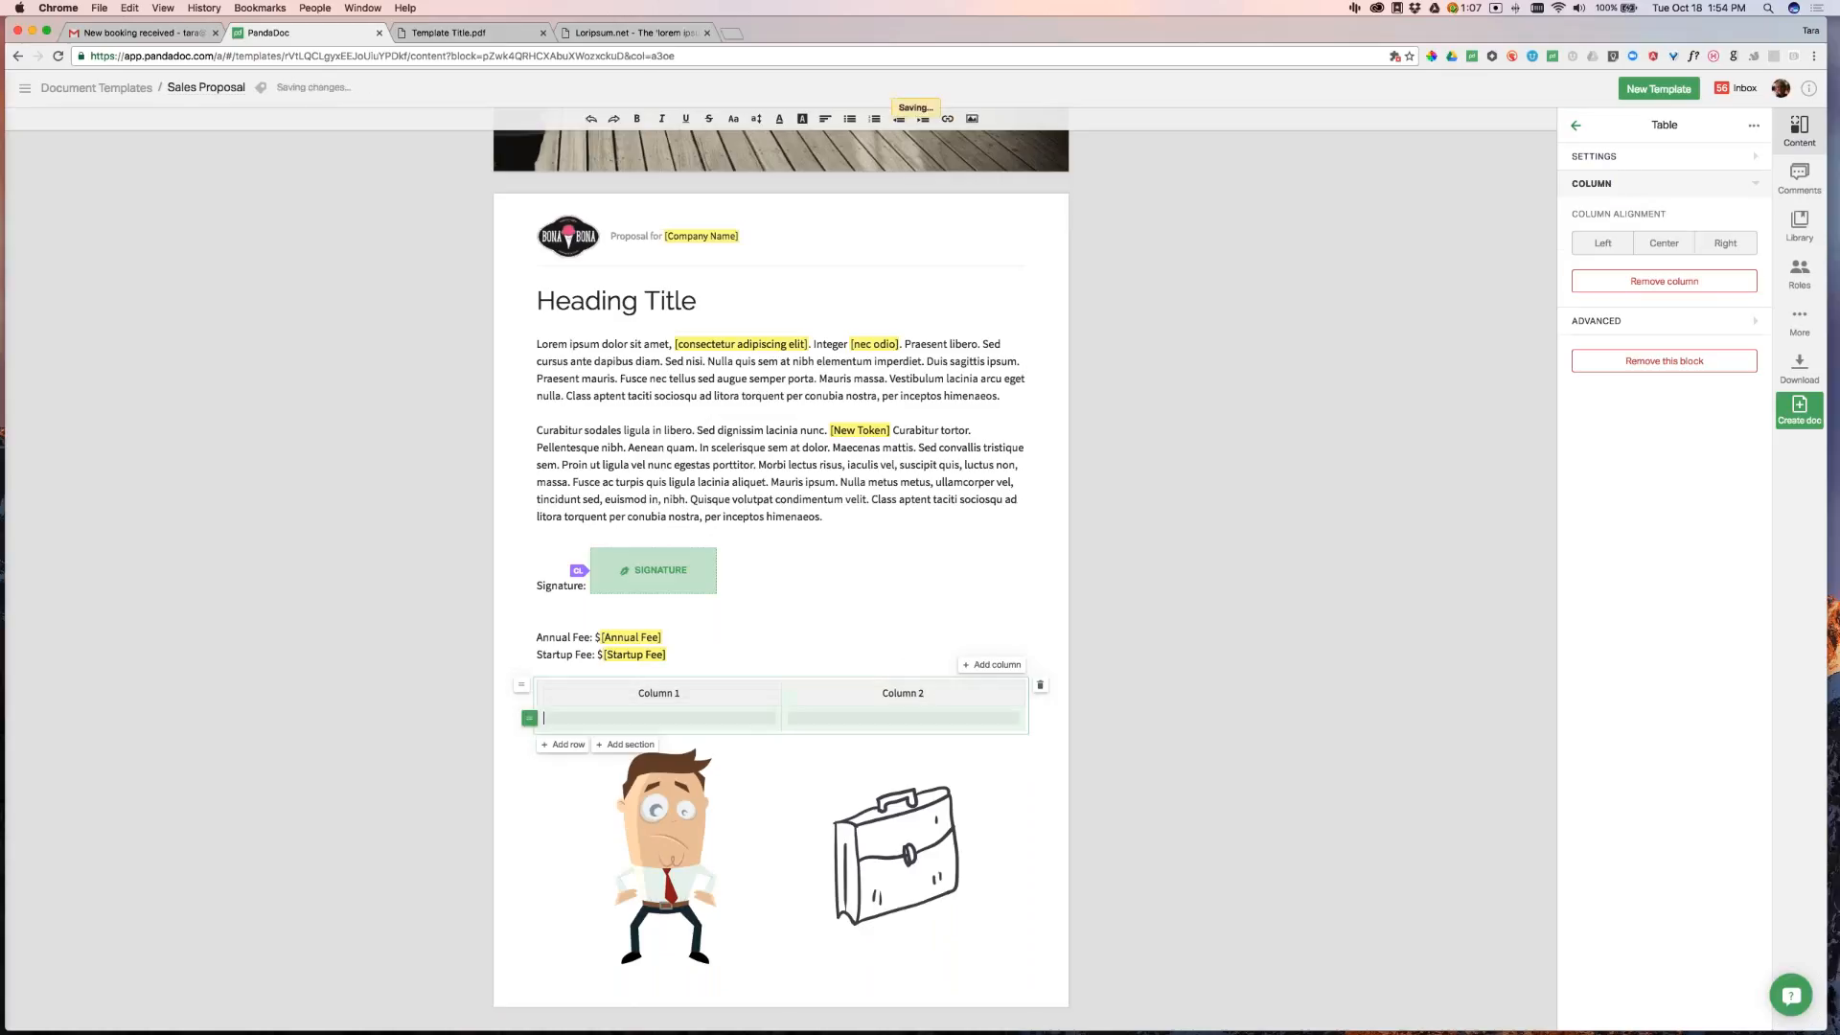
{"action": "left_click", "coordinate": [638, 721]}
{"action": "type", "text": "Data"}
{"action": "key", "text": "Tab"}
{"action": "type", "text": "Data"}
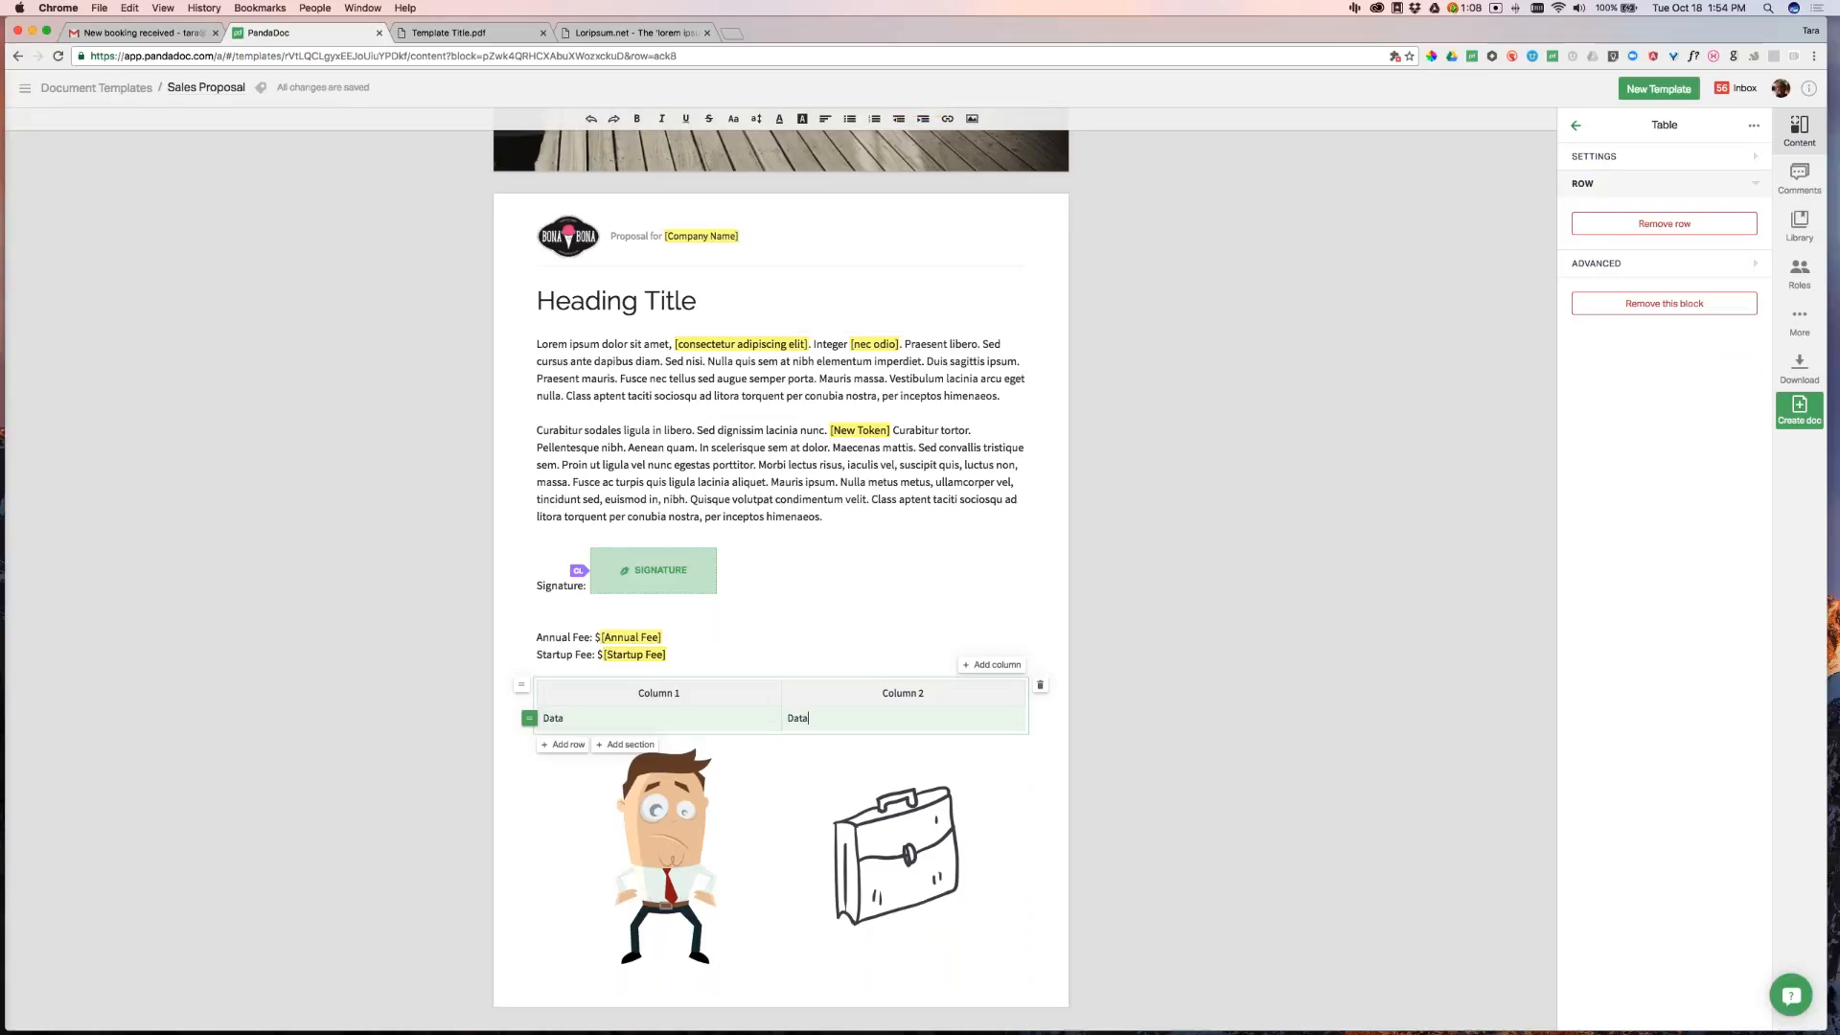
{"action": "left_click", "coordinate": [559, 746]}
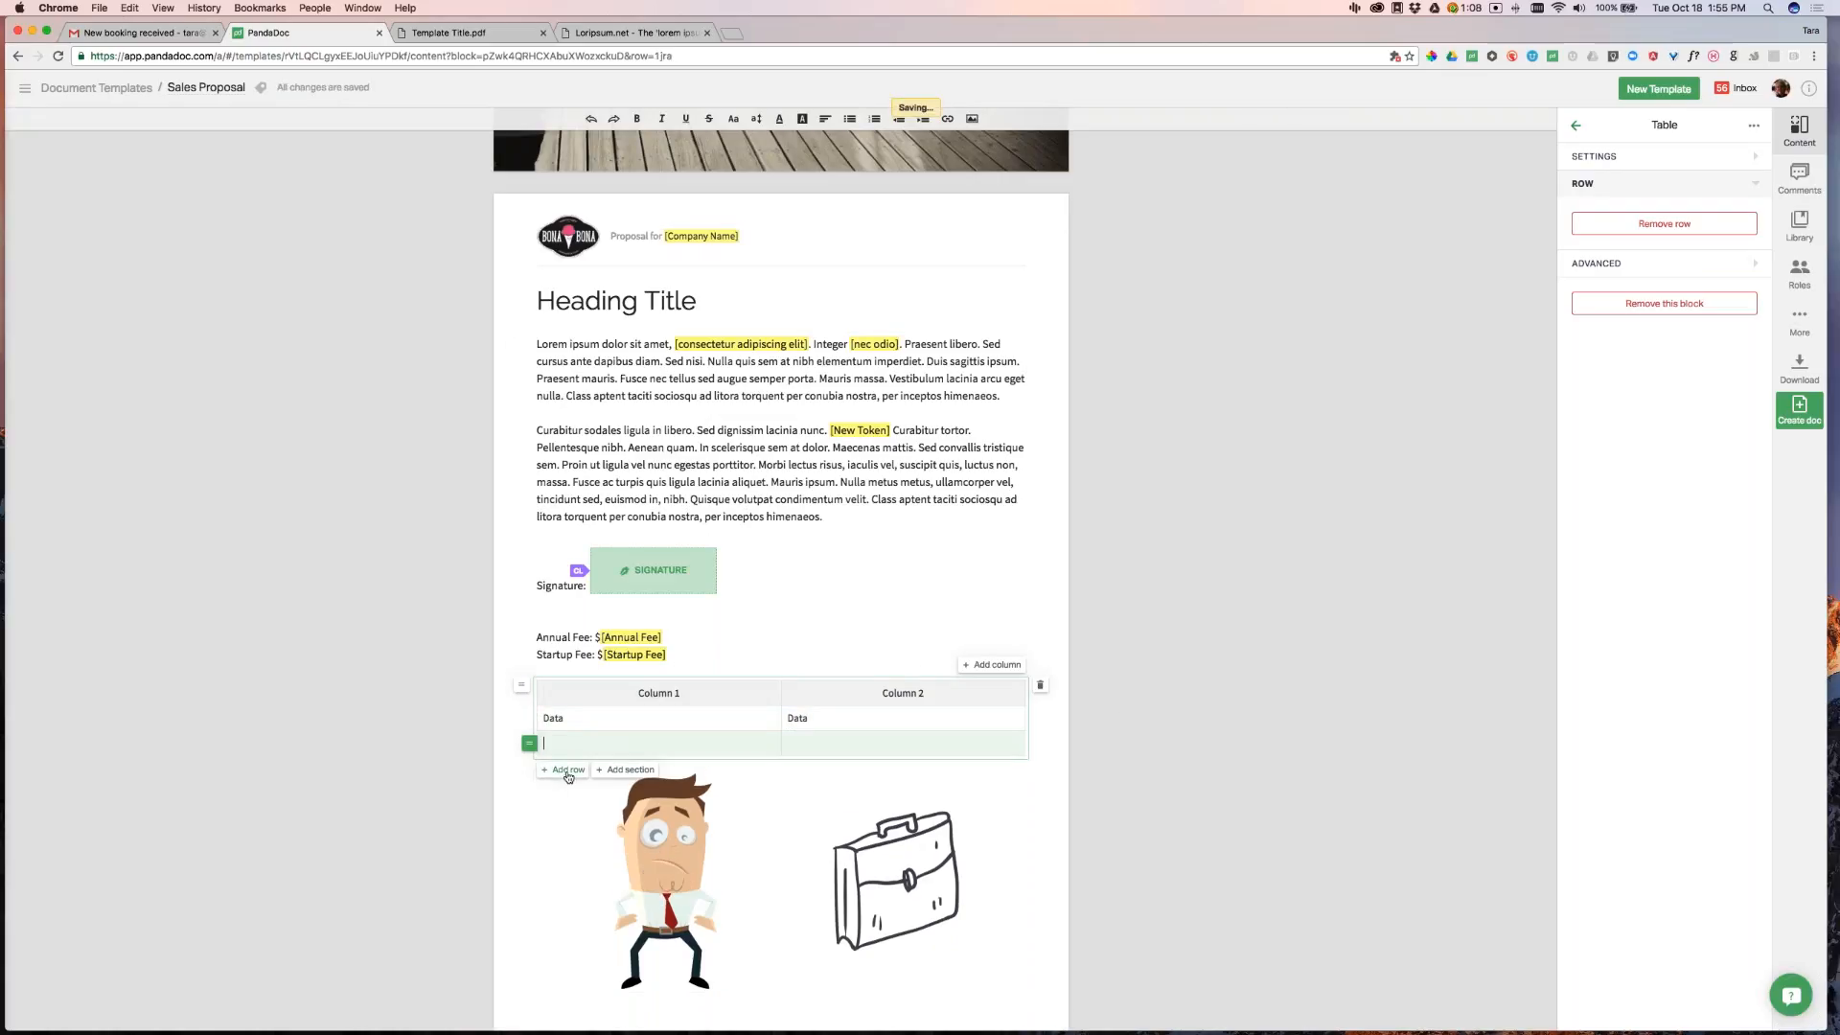
{"action": "left_click", "coordinate": [565, 772]}
{"action": "left_click", "coordinate": [1425, 732]}
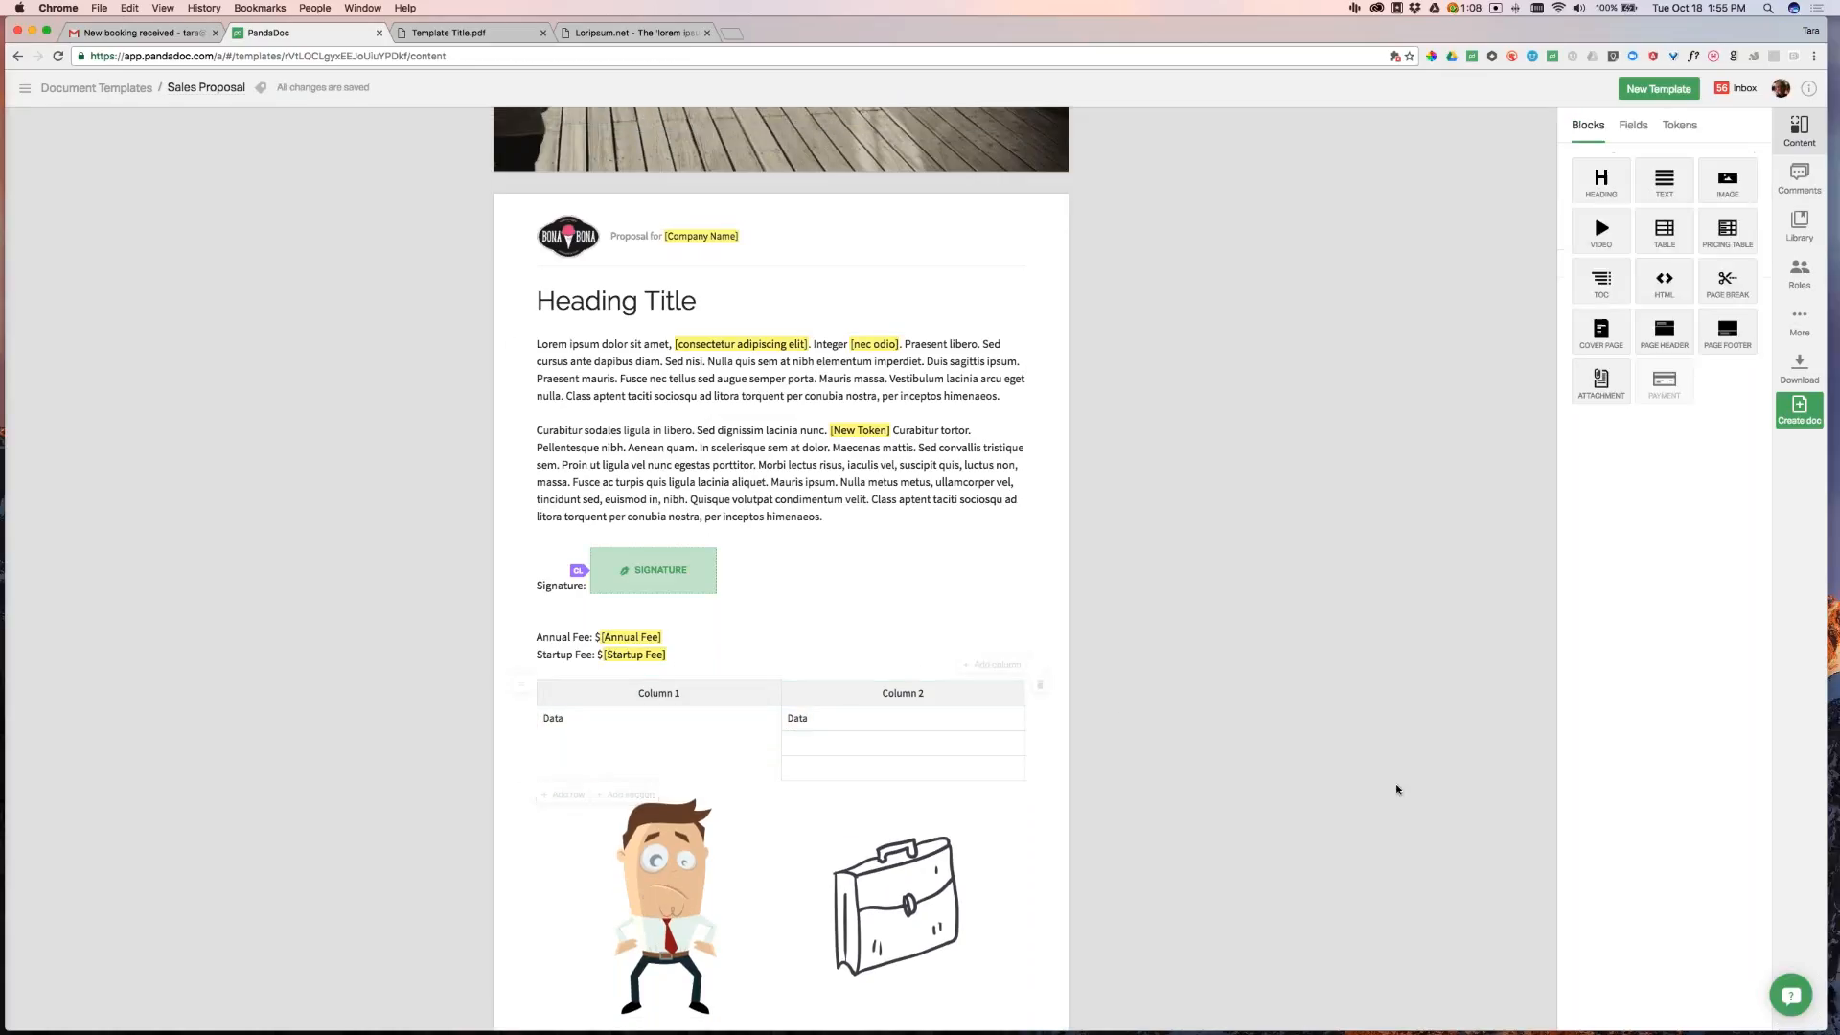
Insert another table above the first and copy the first lorem ipsum paragraph from Loripsum.net
{"action": "left_click", "coordinate": [965, 694]}
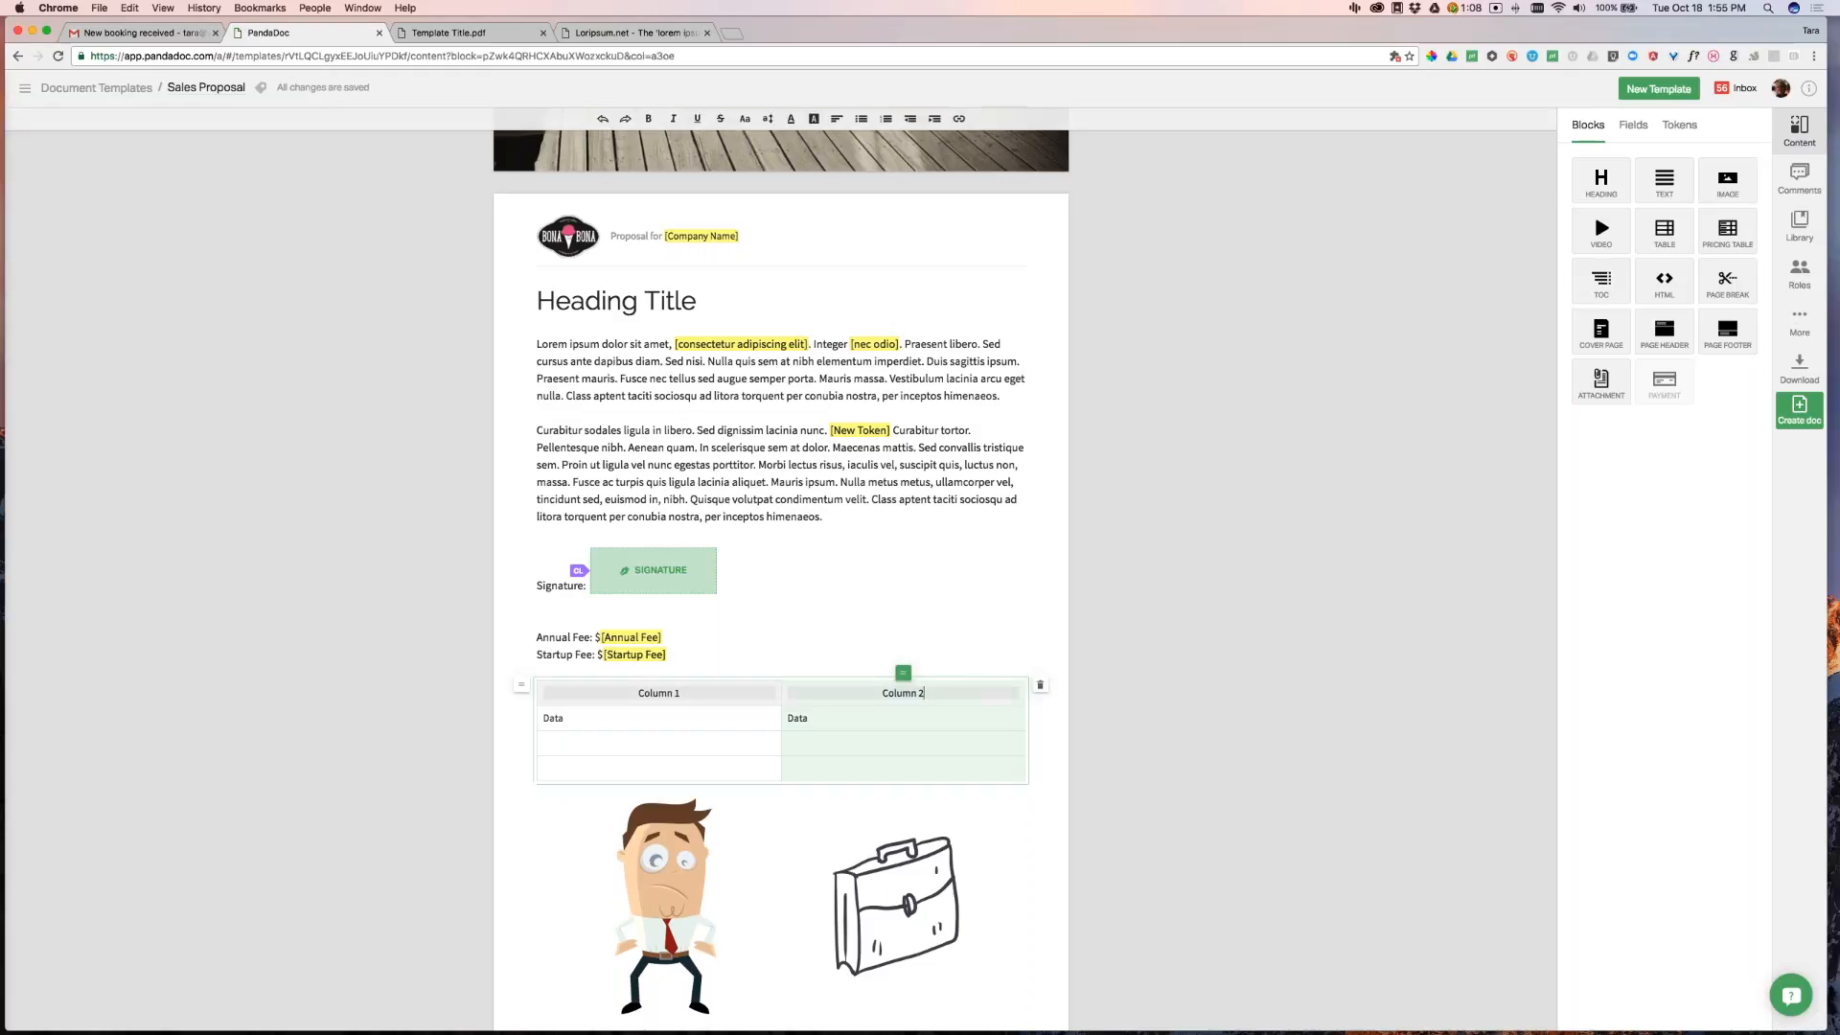
{"action": "left_click", "coordinate": [1235, 615]}
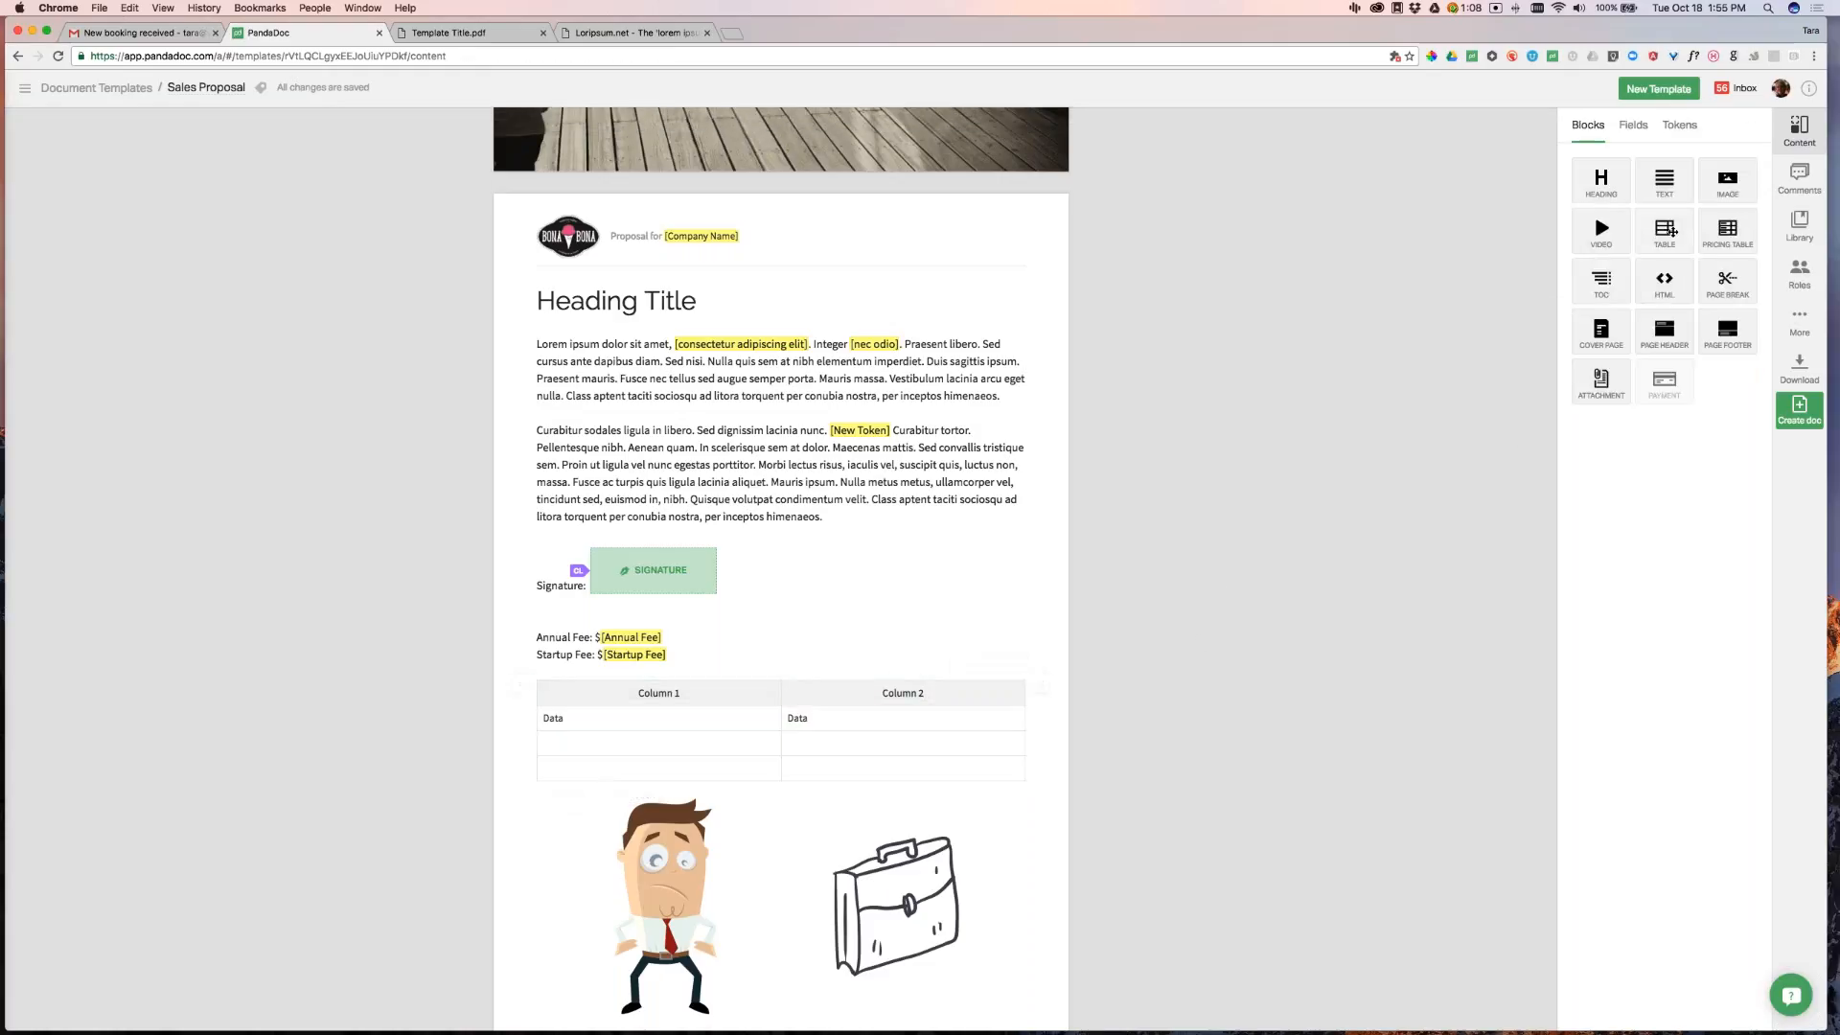
{"action": "left_click_drag", "start_coordinate": [1665, 230], "coordinate": [961, 694]}
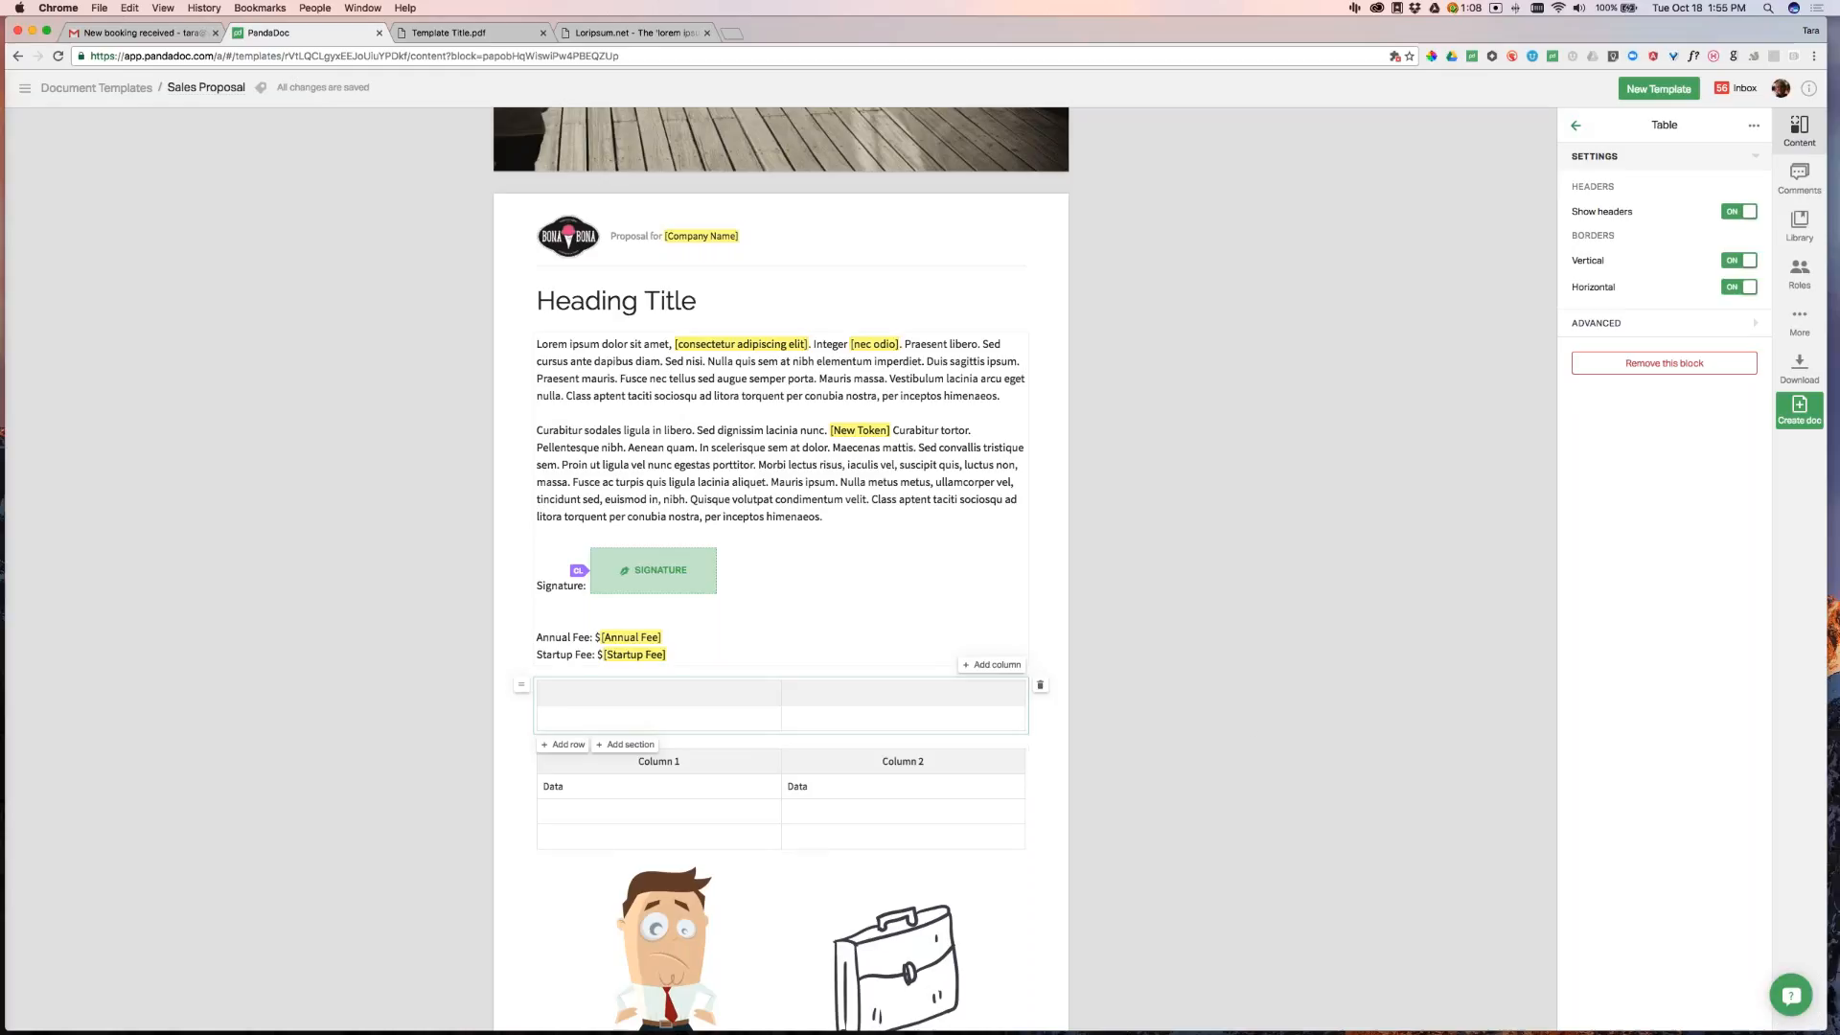
{"action": "left_click", "coordinate": [447, 32]}
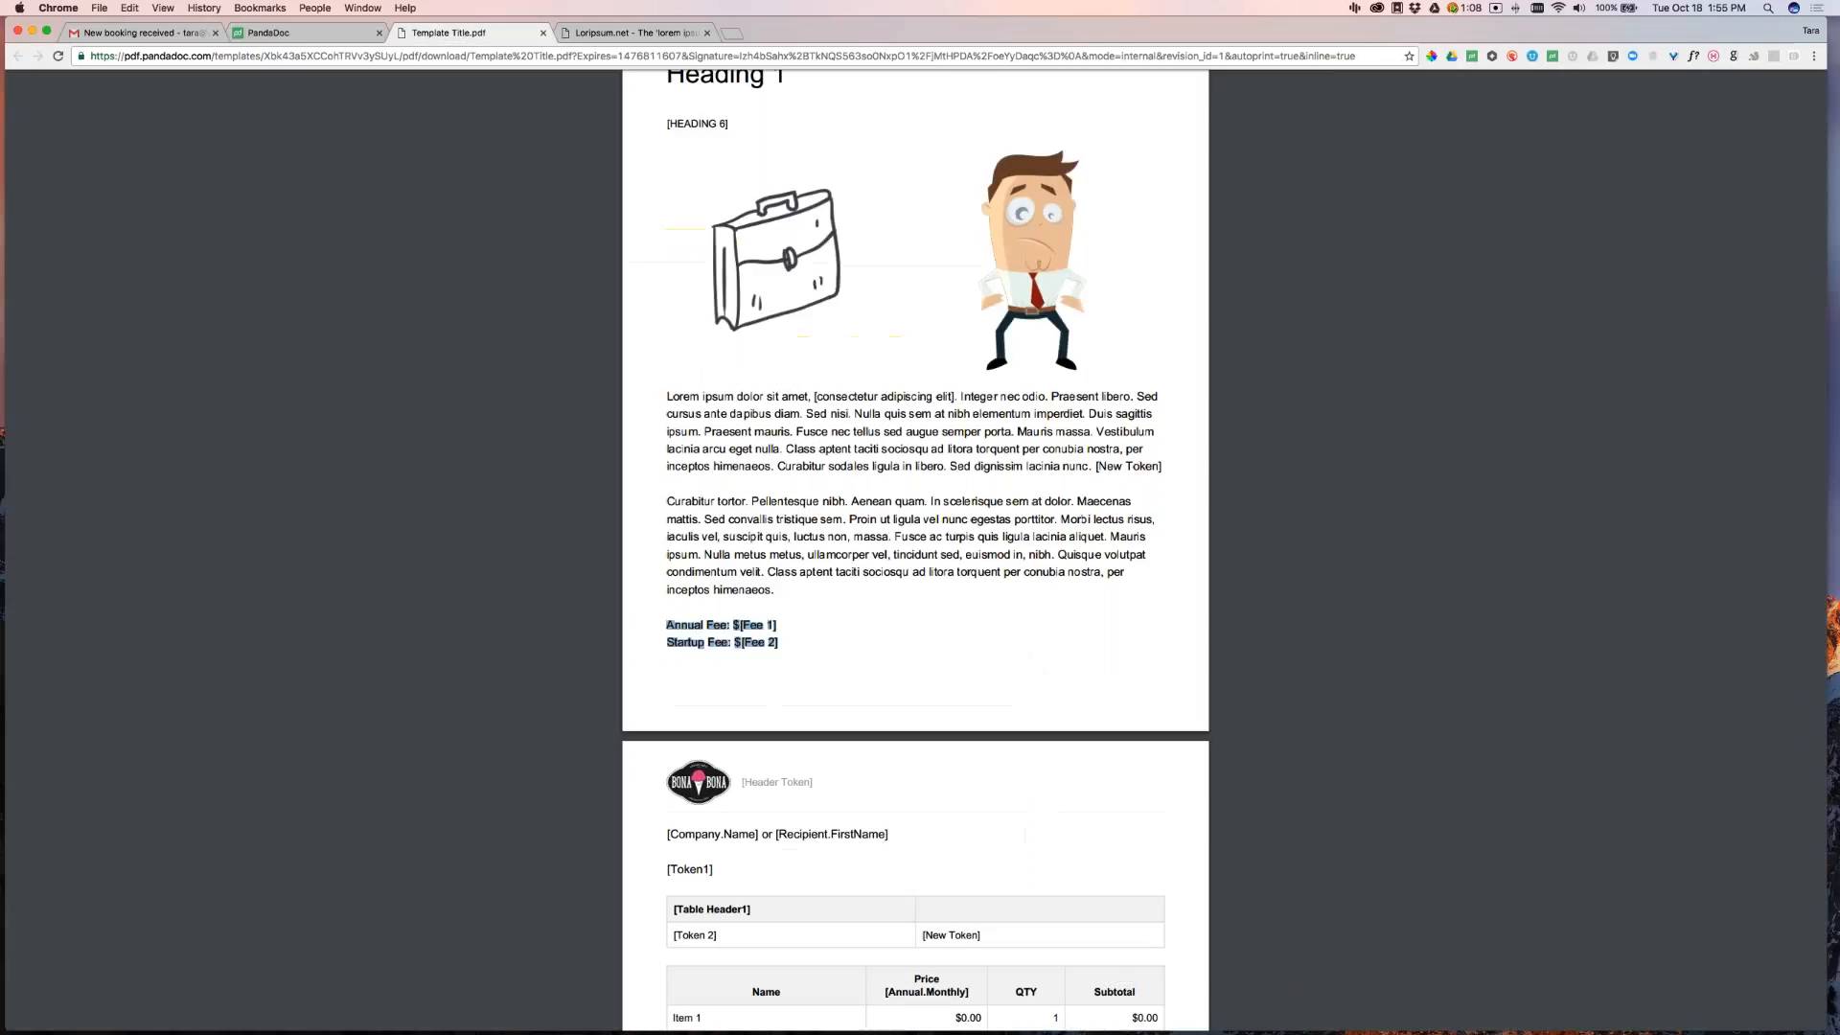
{"action": "left_click", "coordinate": [628, 33]}
{"action": "left_click_drag", "start_coordinate": [329, 259], "coordinate": [567, 296]}
{"action": "key", "text": "super+c"}
Paste the lorem ipsum paragraph into both empty cells of the new table
{"action": "left_click", "coordinate": [317, 32]}
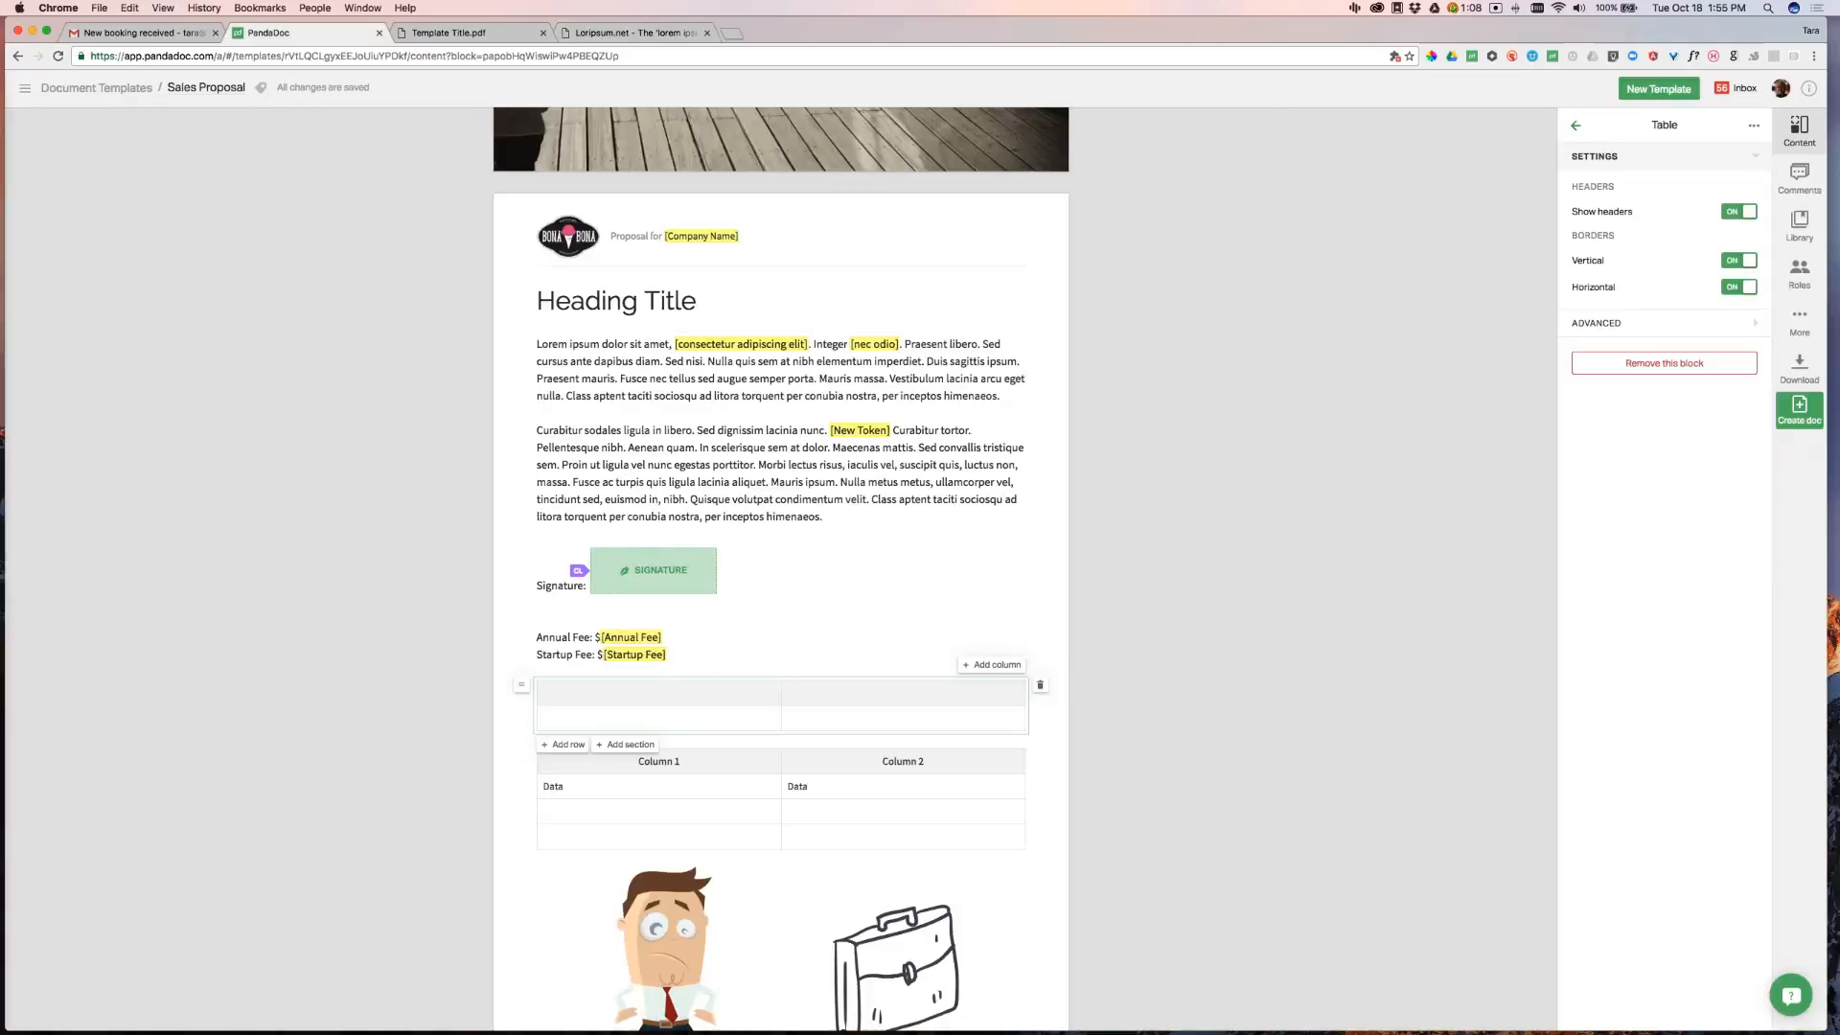
{"action": "left_click", "coordinate": [662, 721]}
{"action": "key", "text": "super+v"}
{"action": "left_click", "coordinate": [868, 756]}
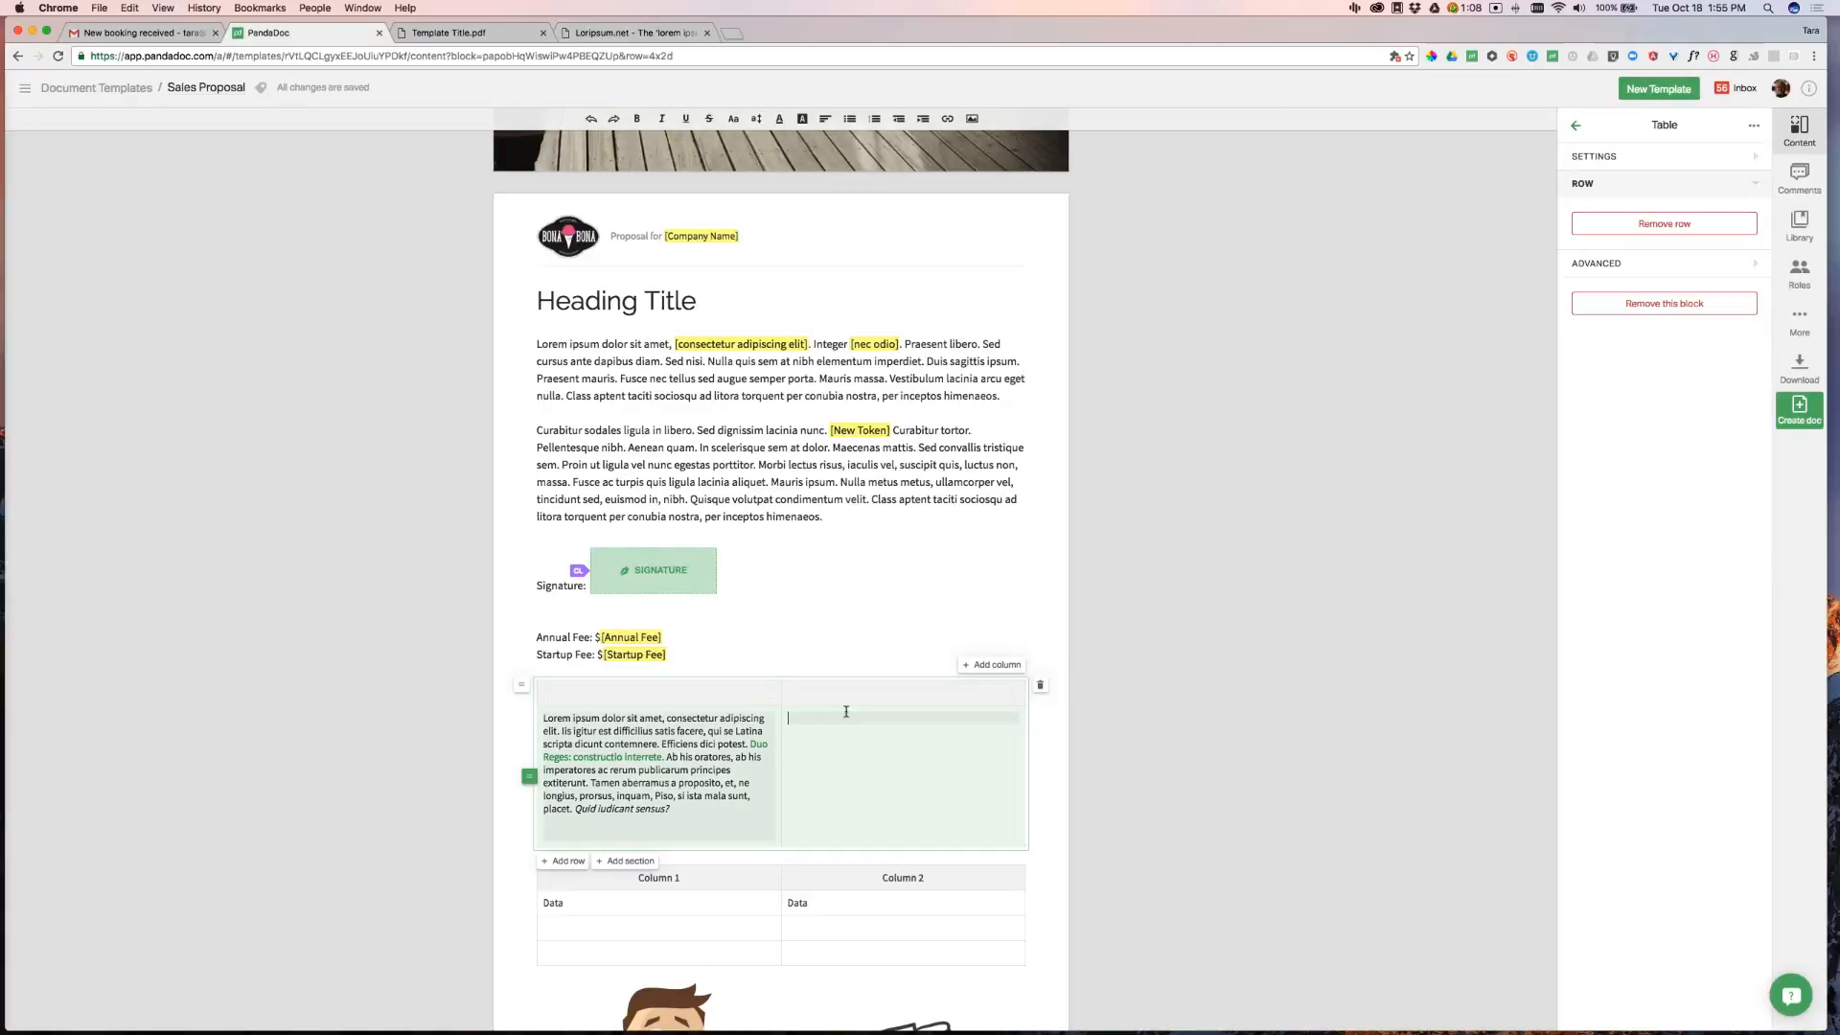
{"action": "key", "text": "super+v"}
{"action": "left_click", "coordinate": [1237, 746]}
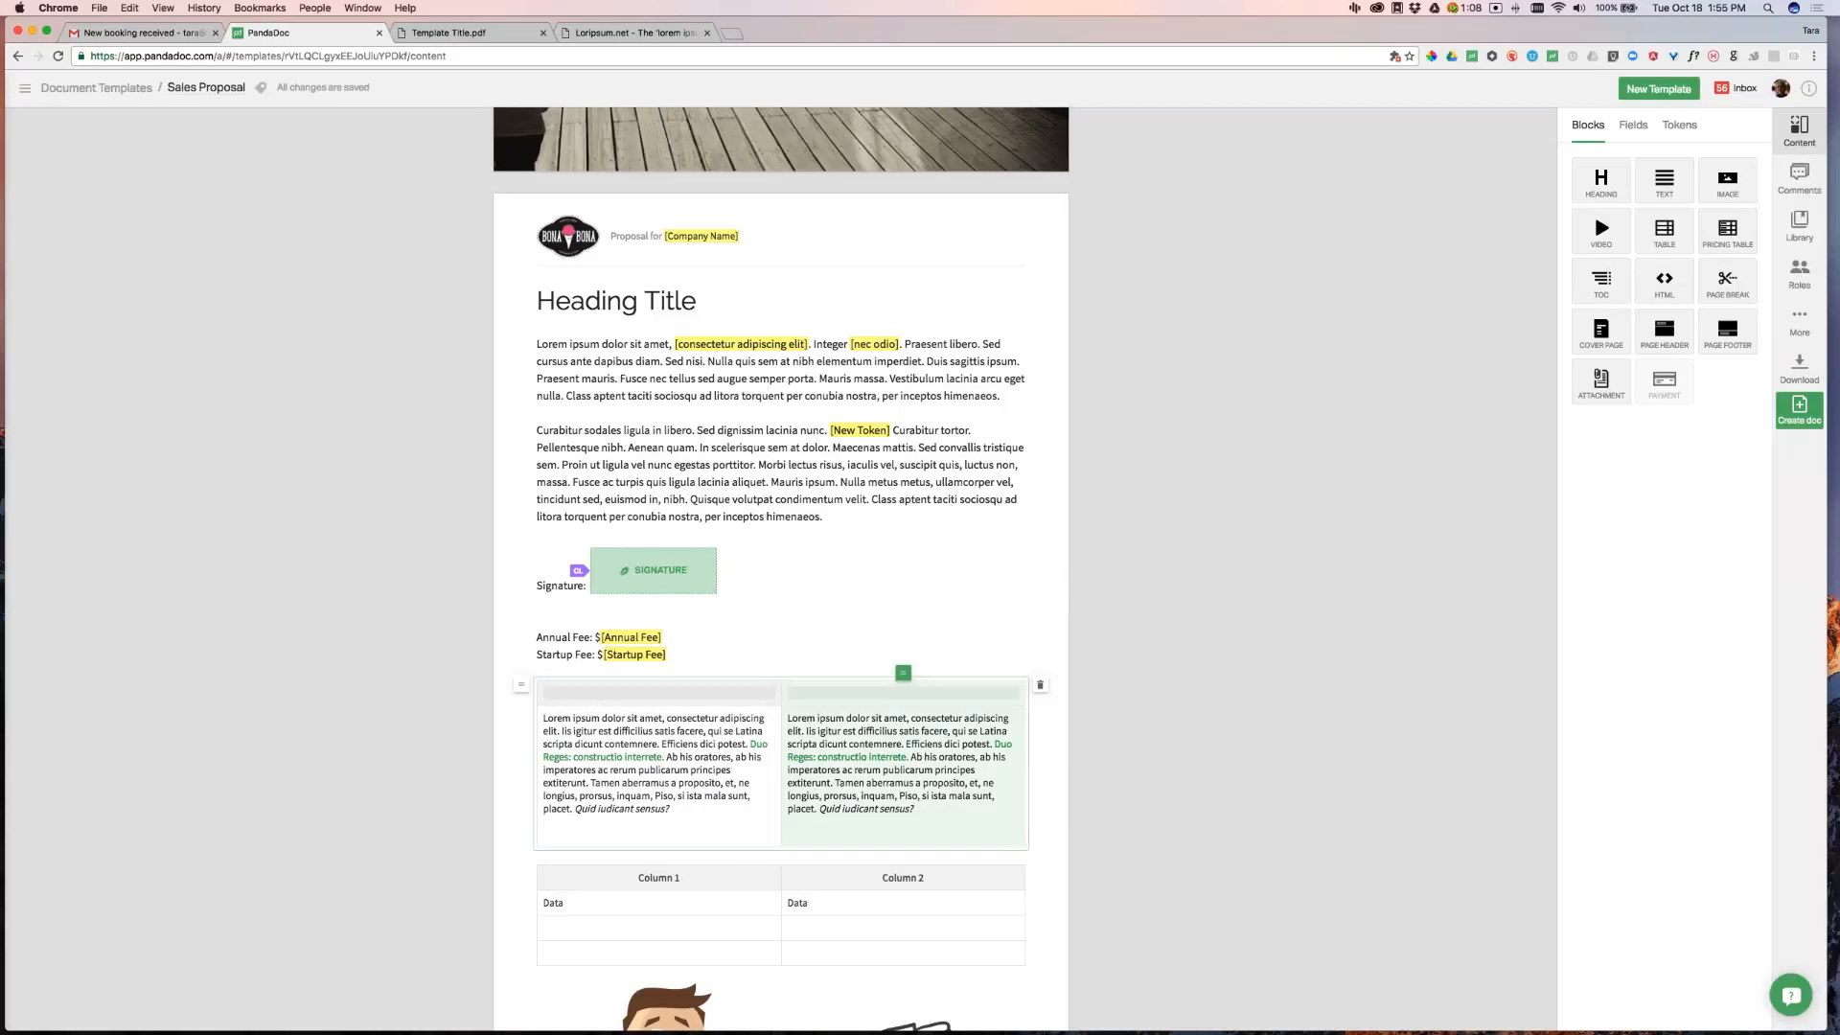
{"action": "left_click", "coordinate": [900, 691]}
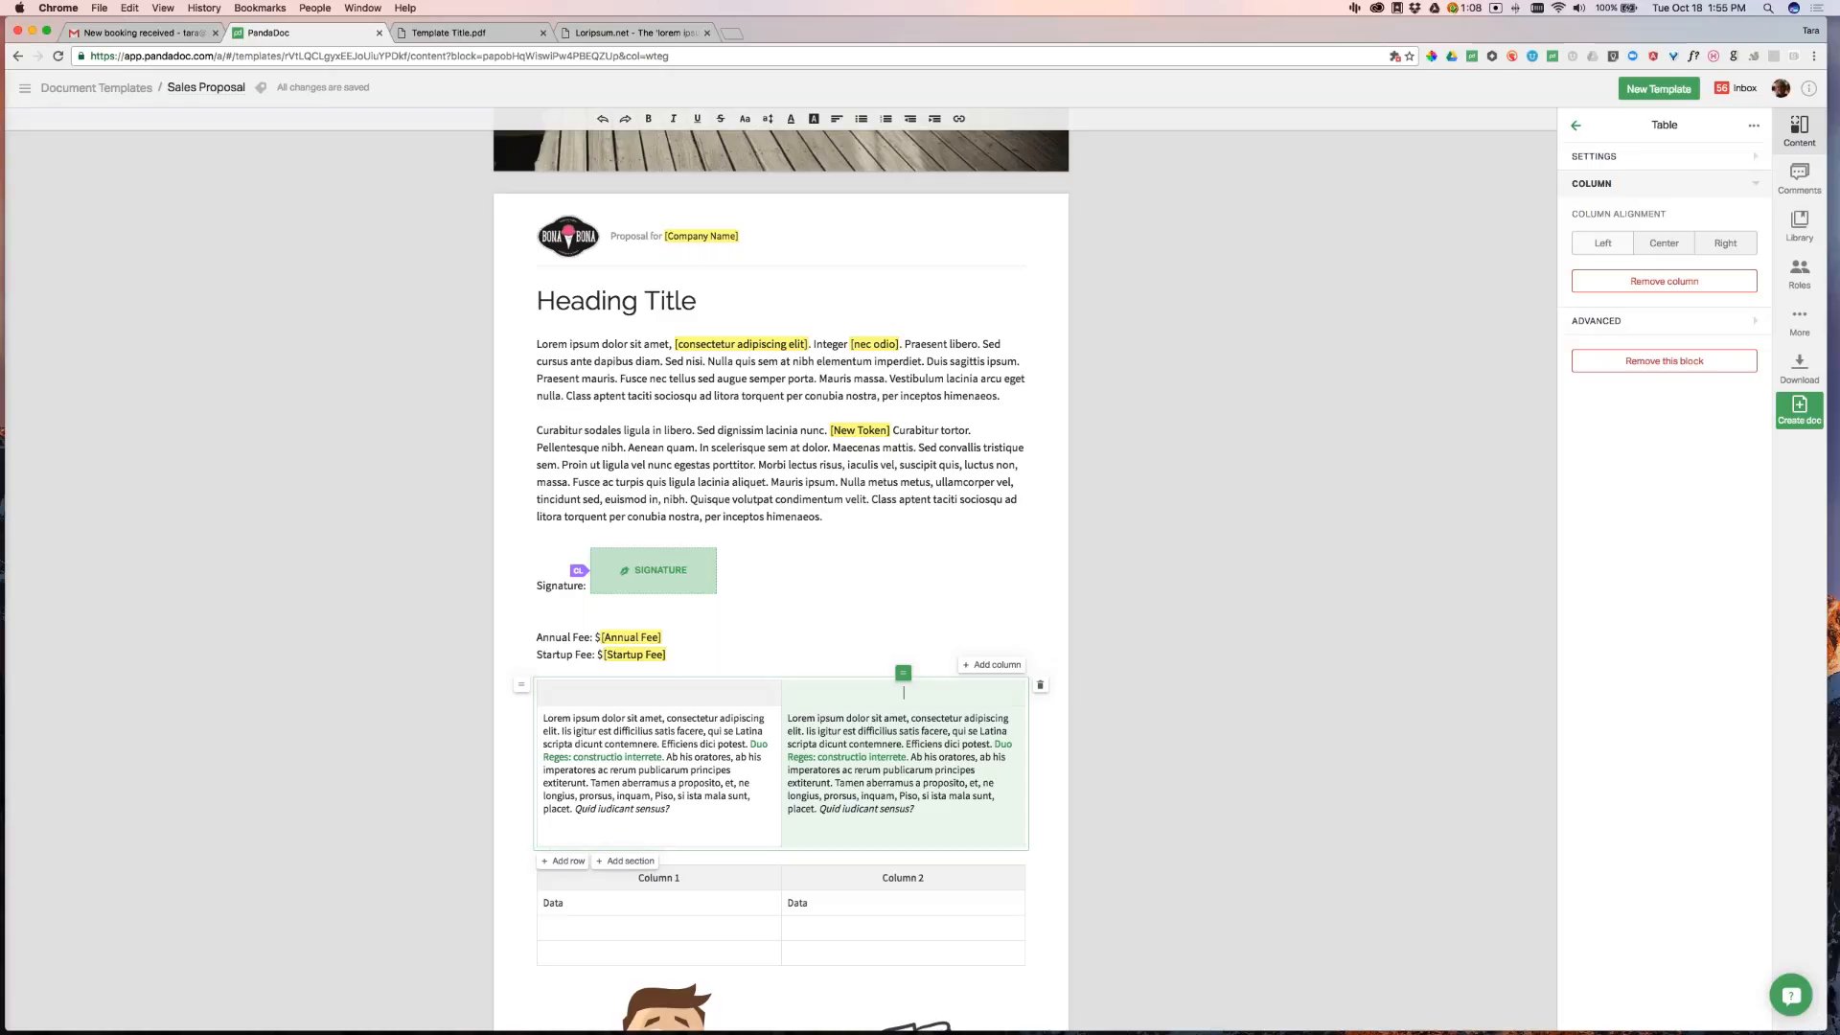
Turn off Show headers, Vertical borders and Horizontal borders on the lorem ipsum table
{"action": "left_click", "coordinate": [1593, 156]}
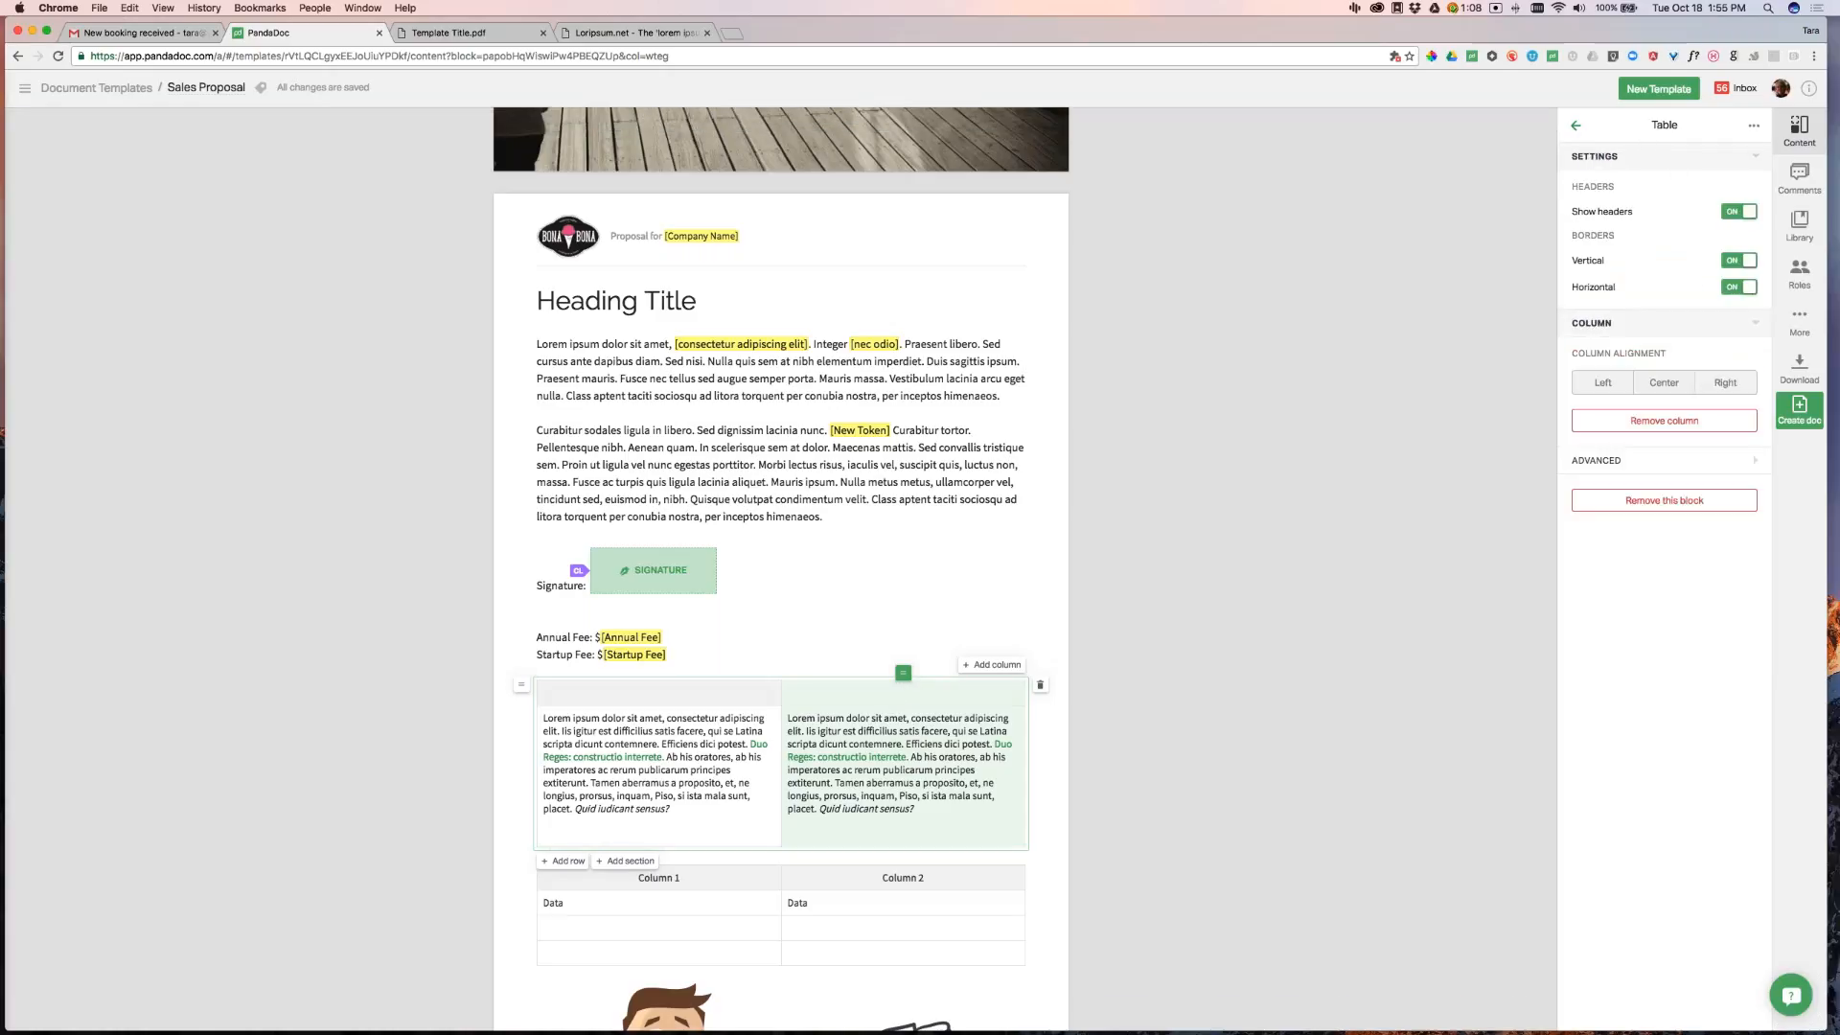
{"action": "left_click", "coordinate": [1734, 211]}
{"action": "left_click", "coordinate": [1738, 261]}
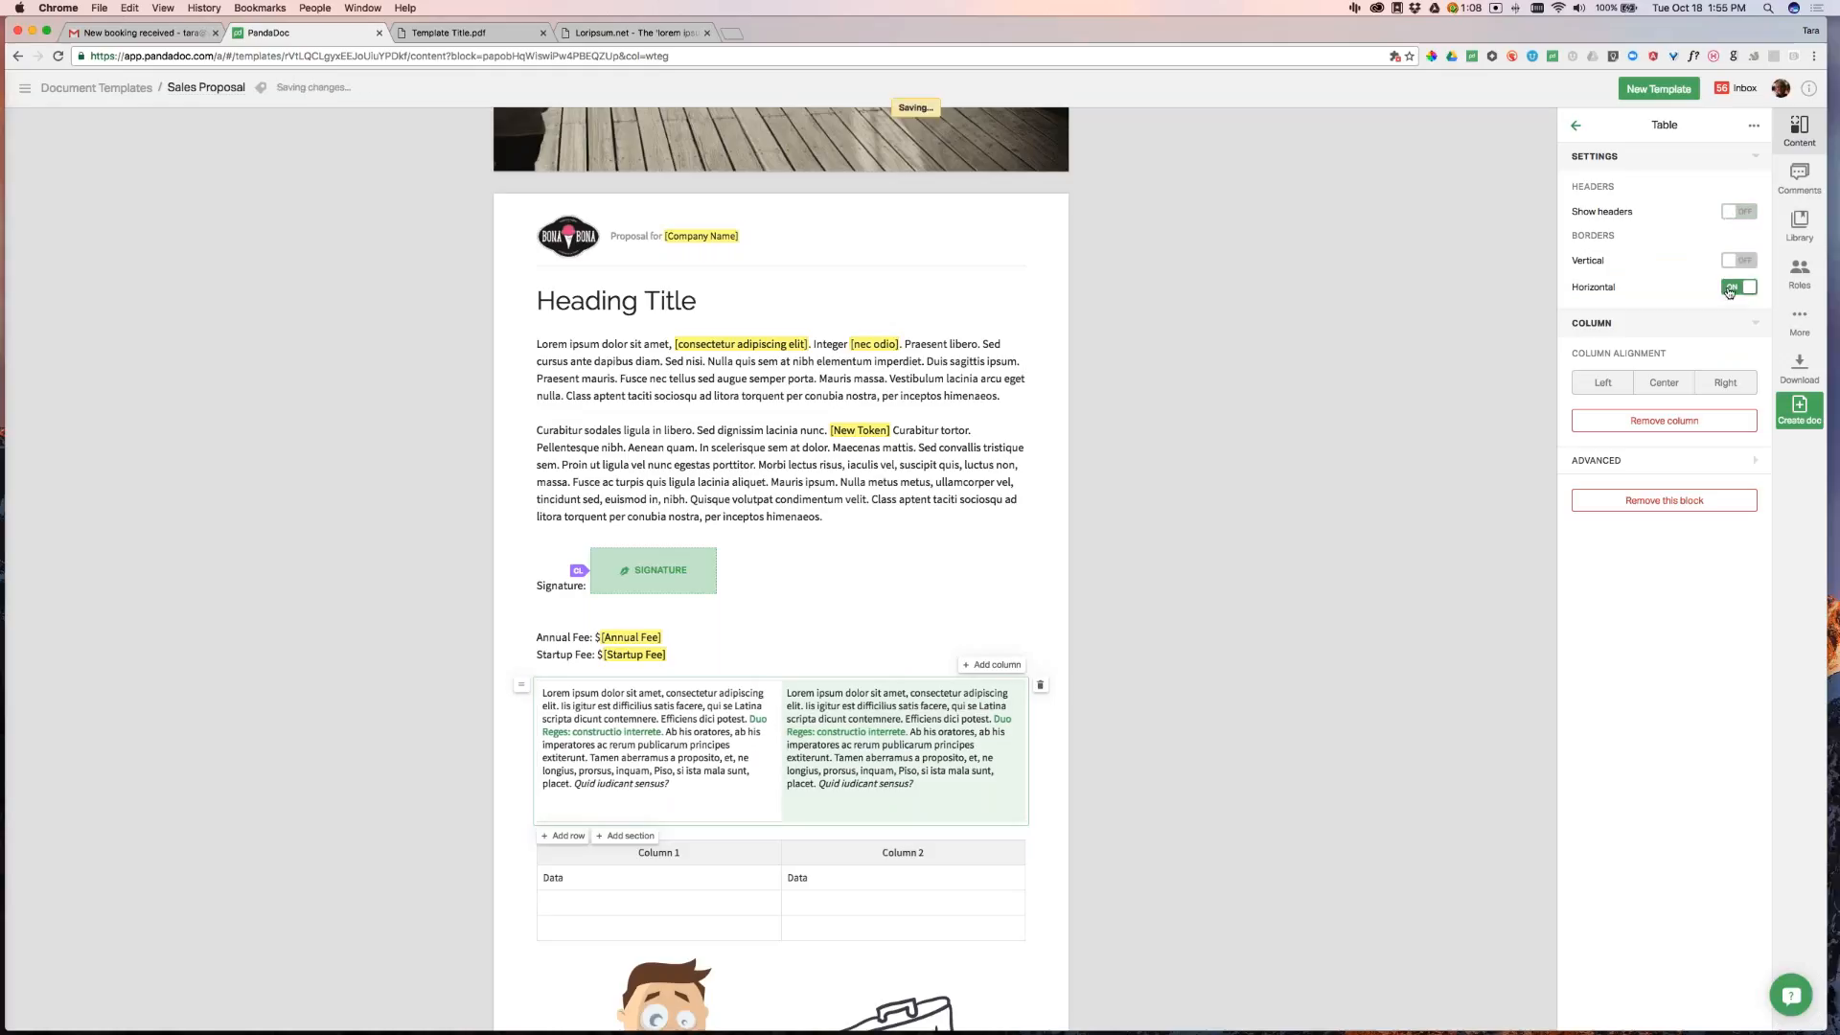
{"action": "left_click", "coordinate": [1737, 288]}
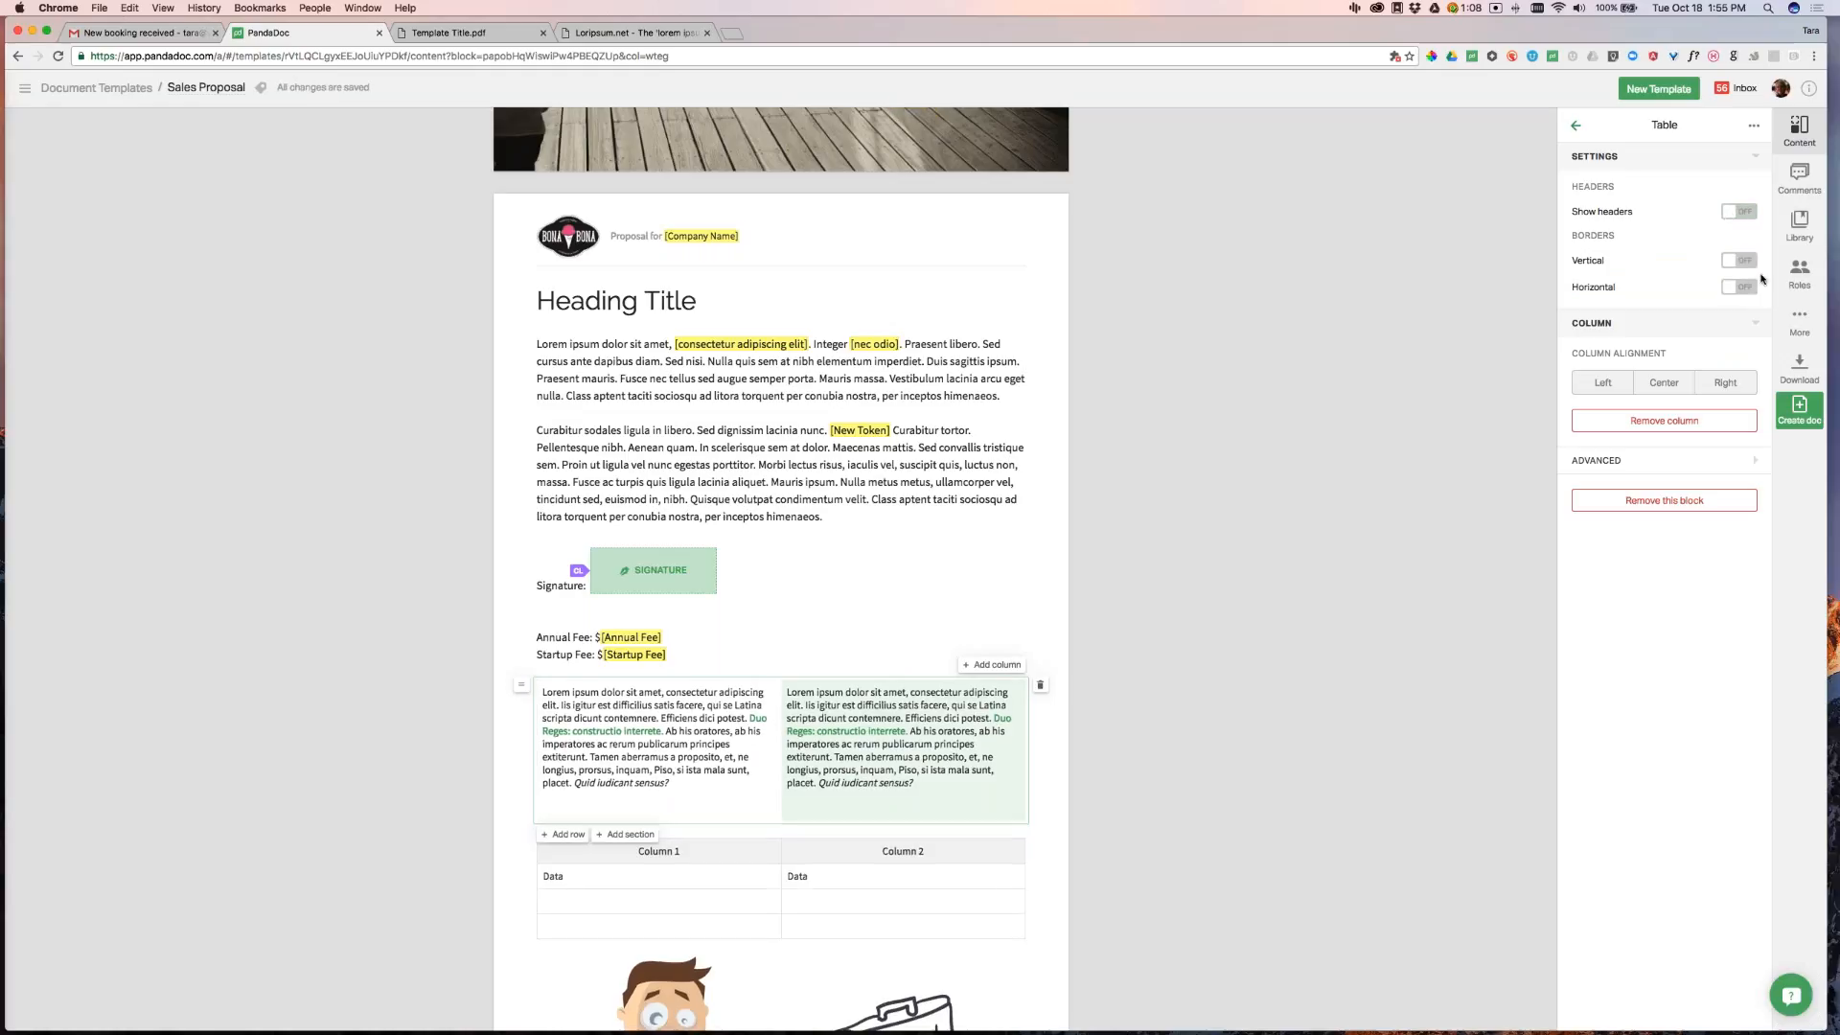
{"action": "left_click", "coordinate": [1426, 502]}
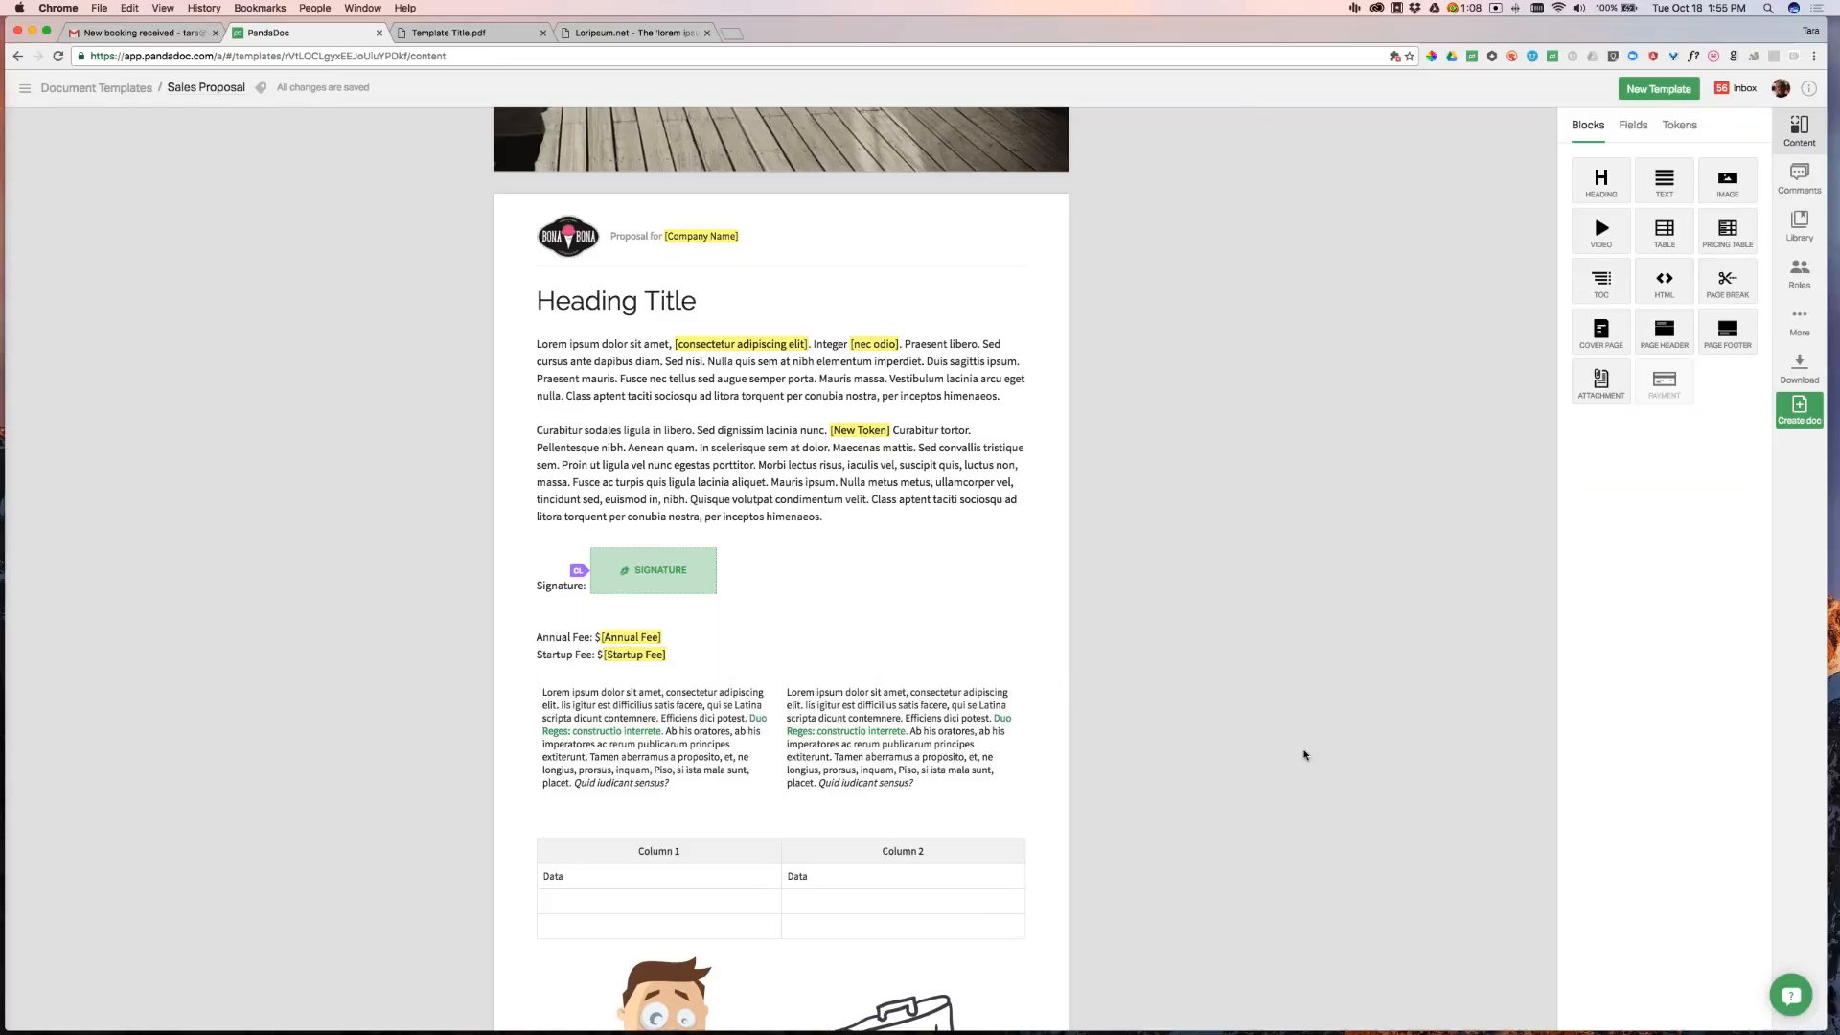
{"action": "left_click", "coordinate": [958, 705]}
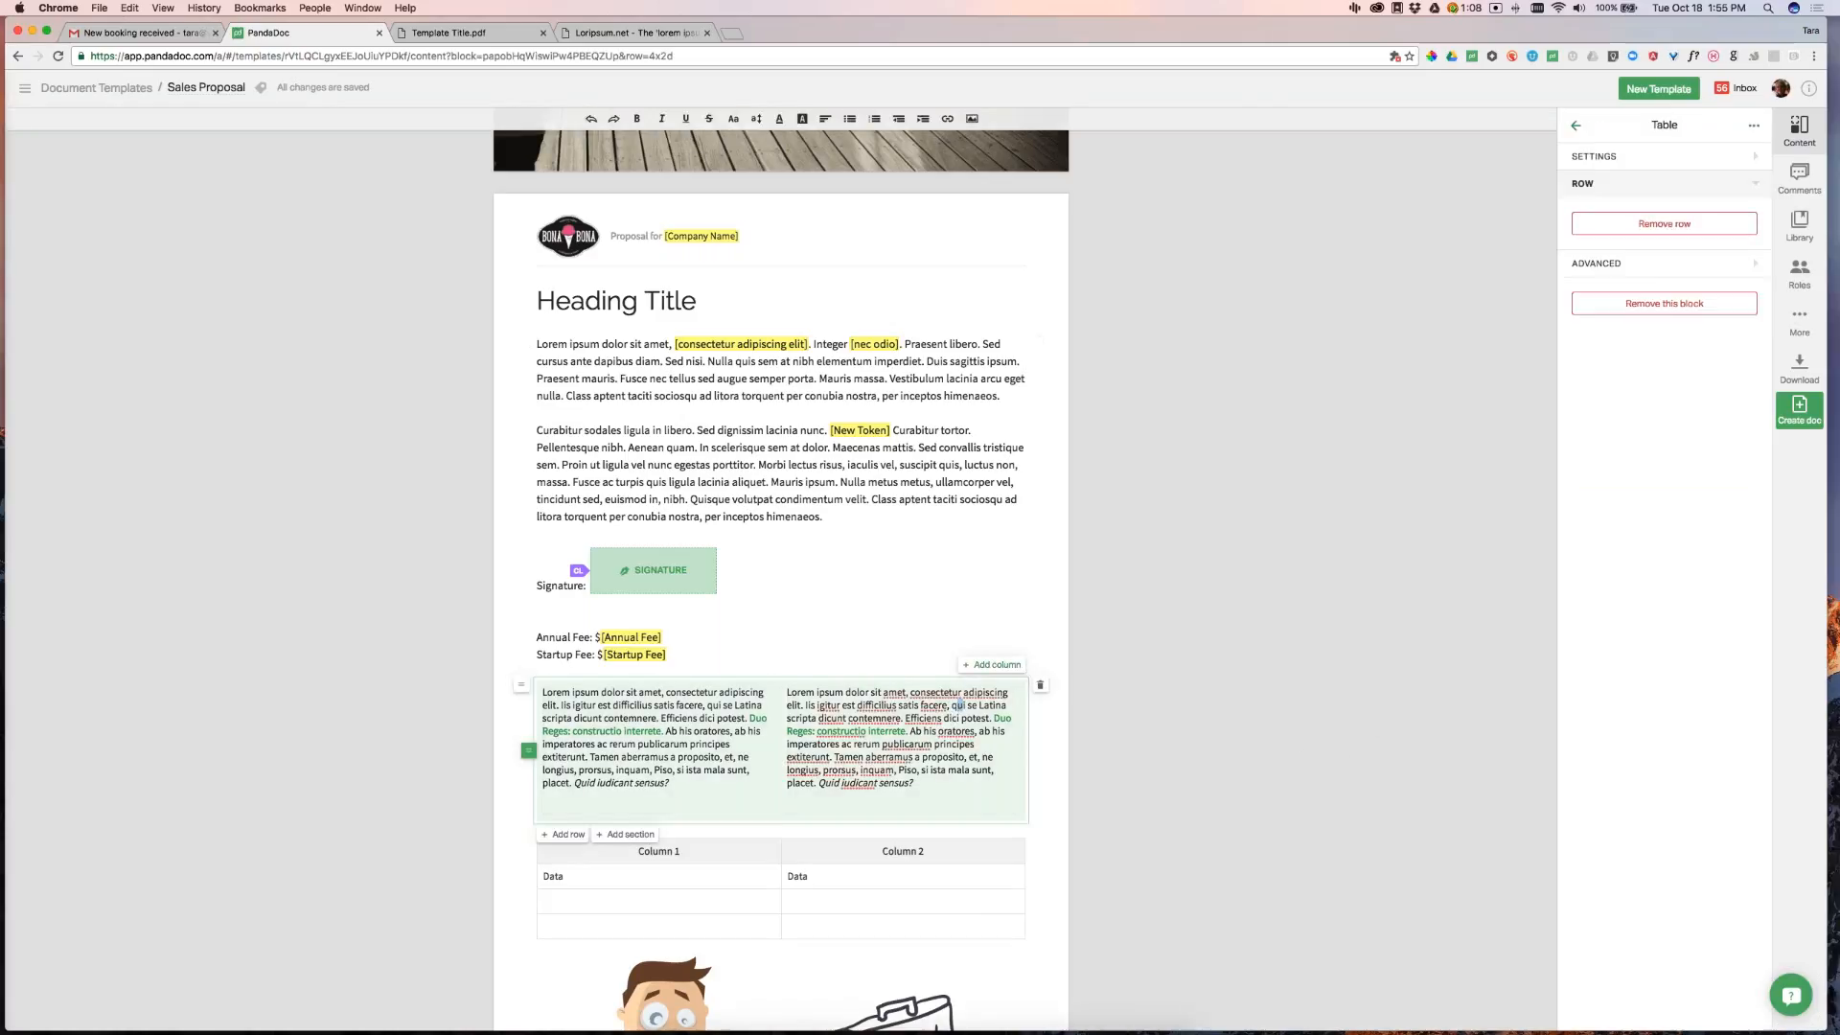
{"action": "left_click", "coordinate": [1167, 740]}
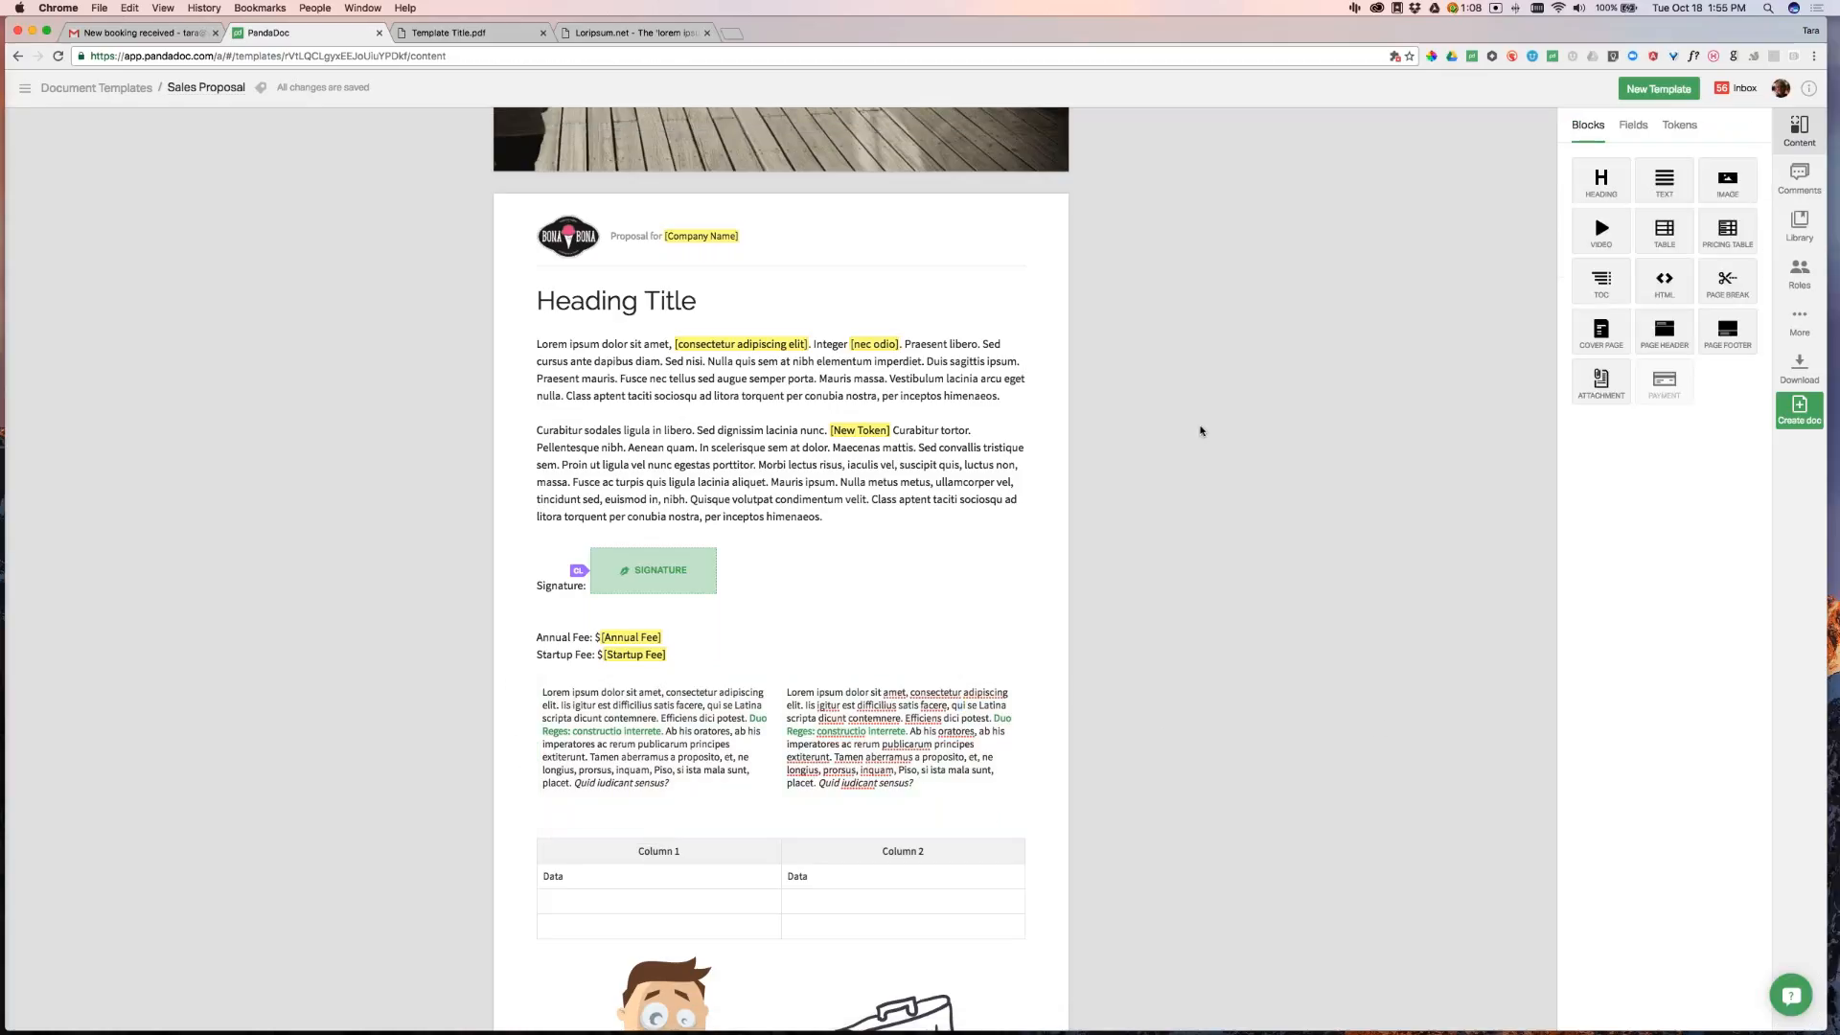
{"action": "scroll", "coordinate": [1260, 686], "scroll_direction": "down", "scroll_amount": 3}
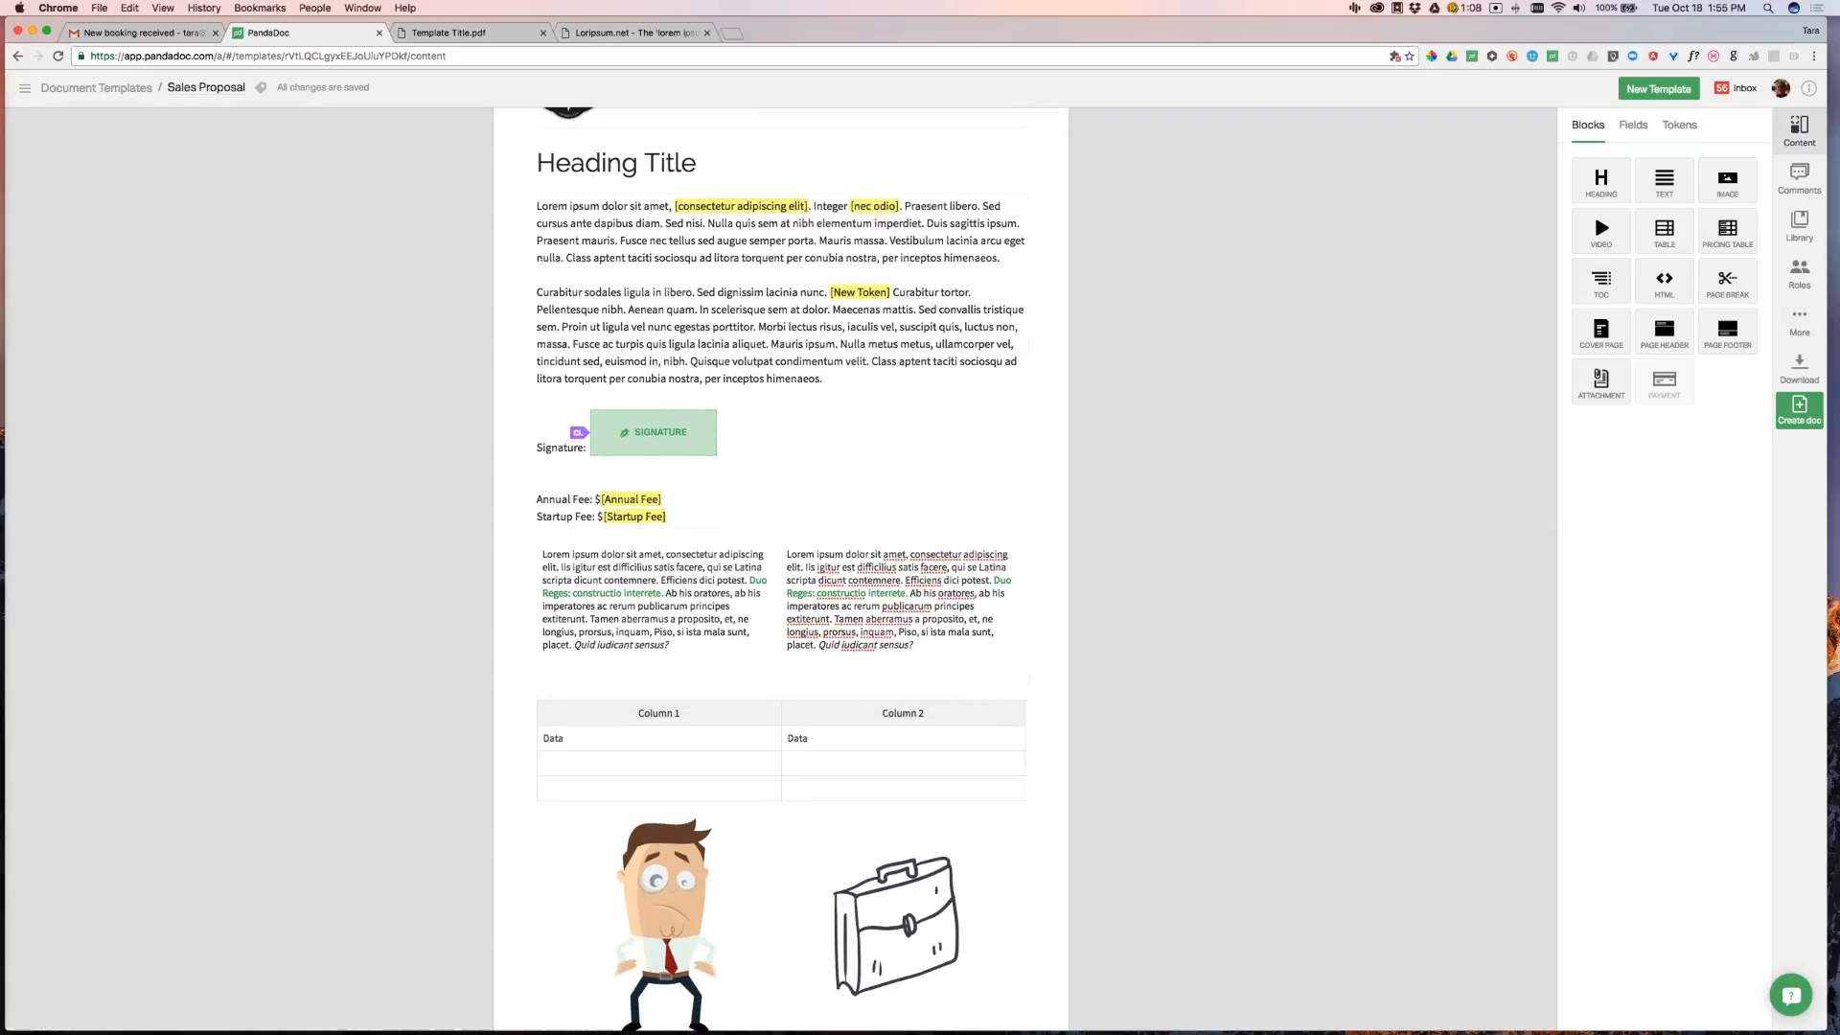
Change the template's Design theme colour from black to a bright teal
{"action": "left_click", "coordinate": [924, 713]}
{"action": "left_click", "coordinate": [1800, 326]}
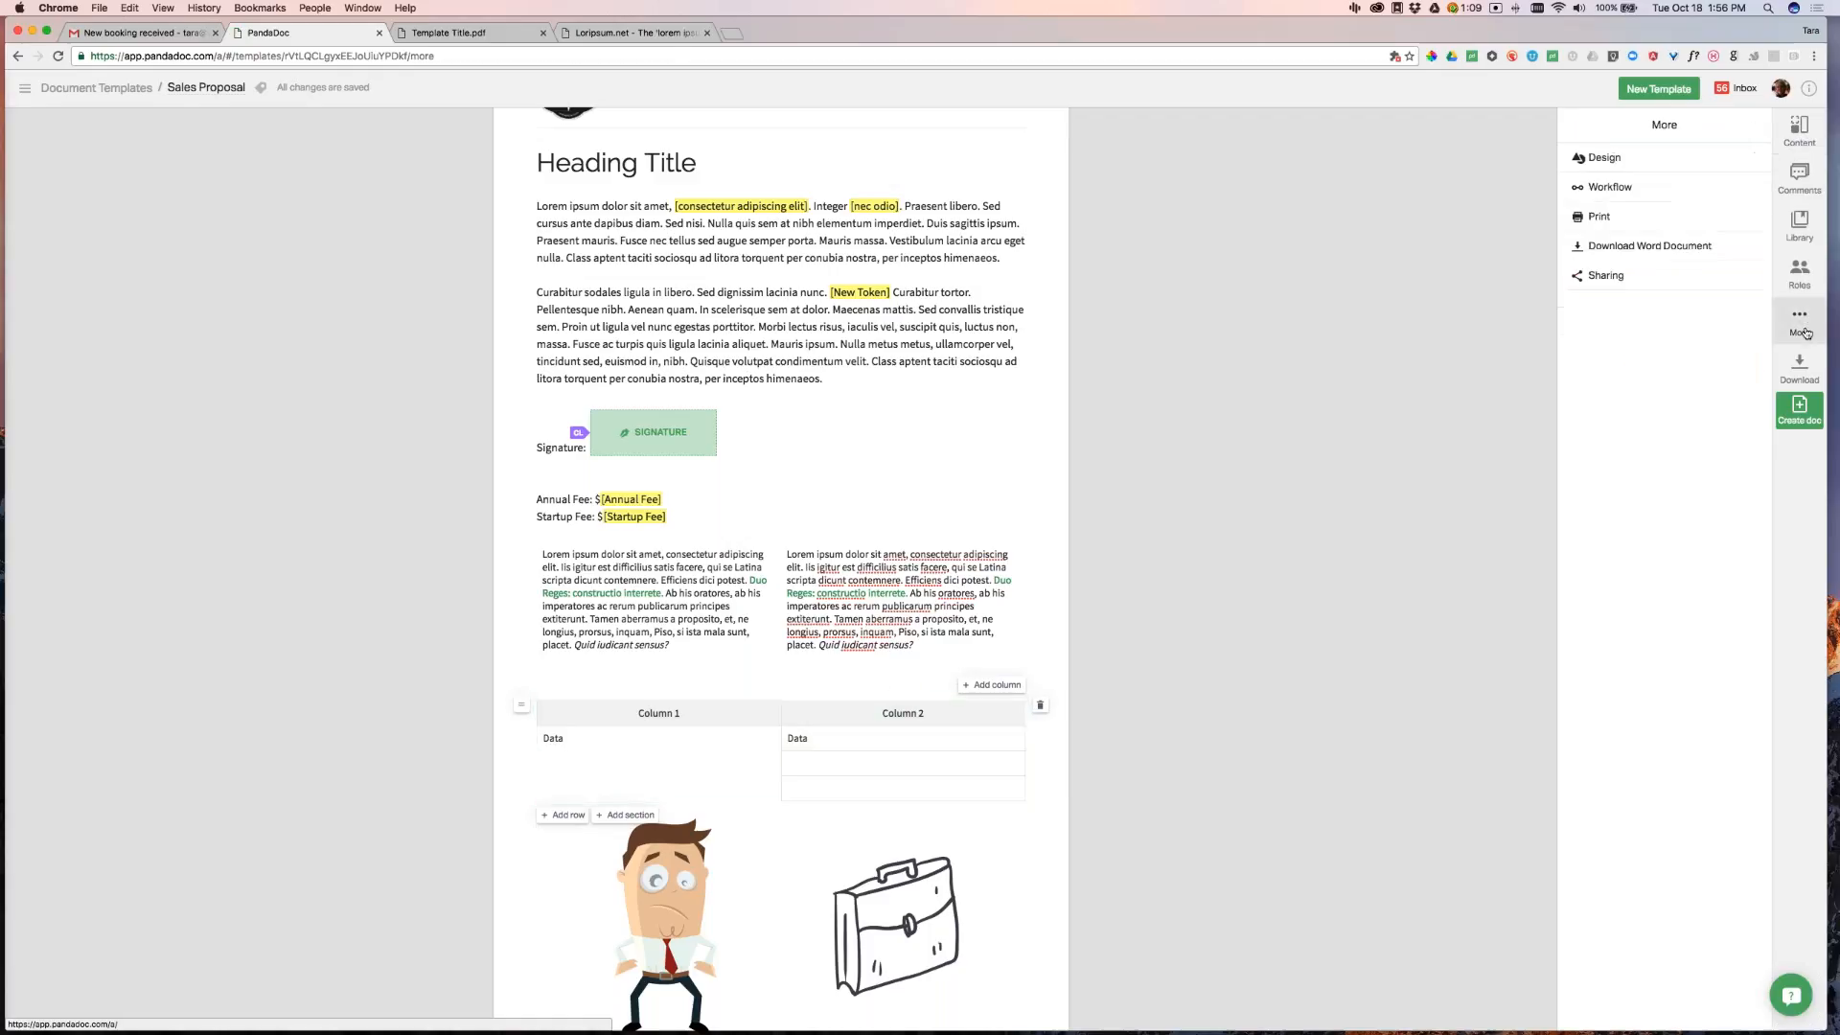
{"action": "left_click", "coordinate": [1622, 158]}
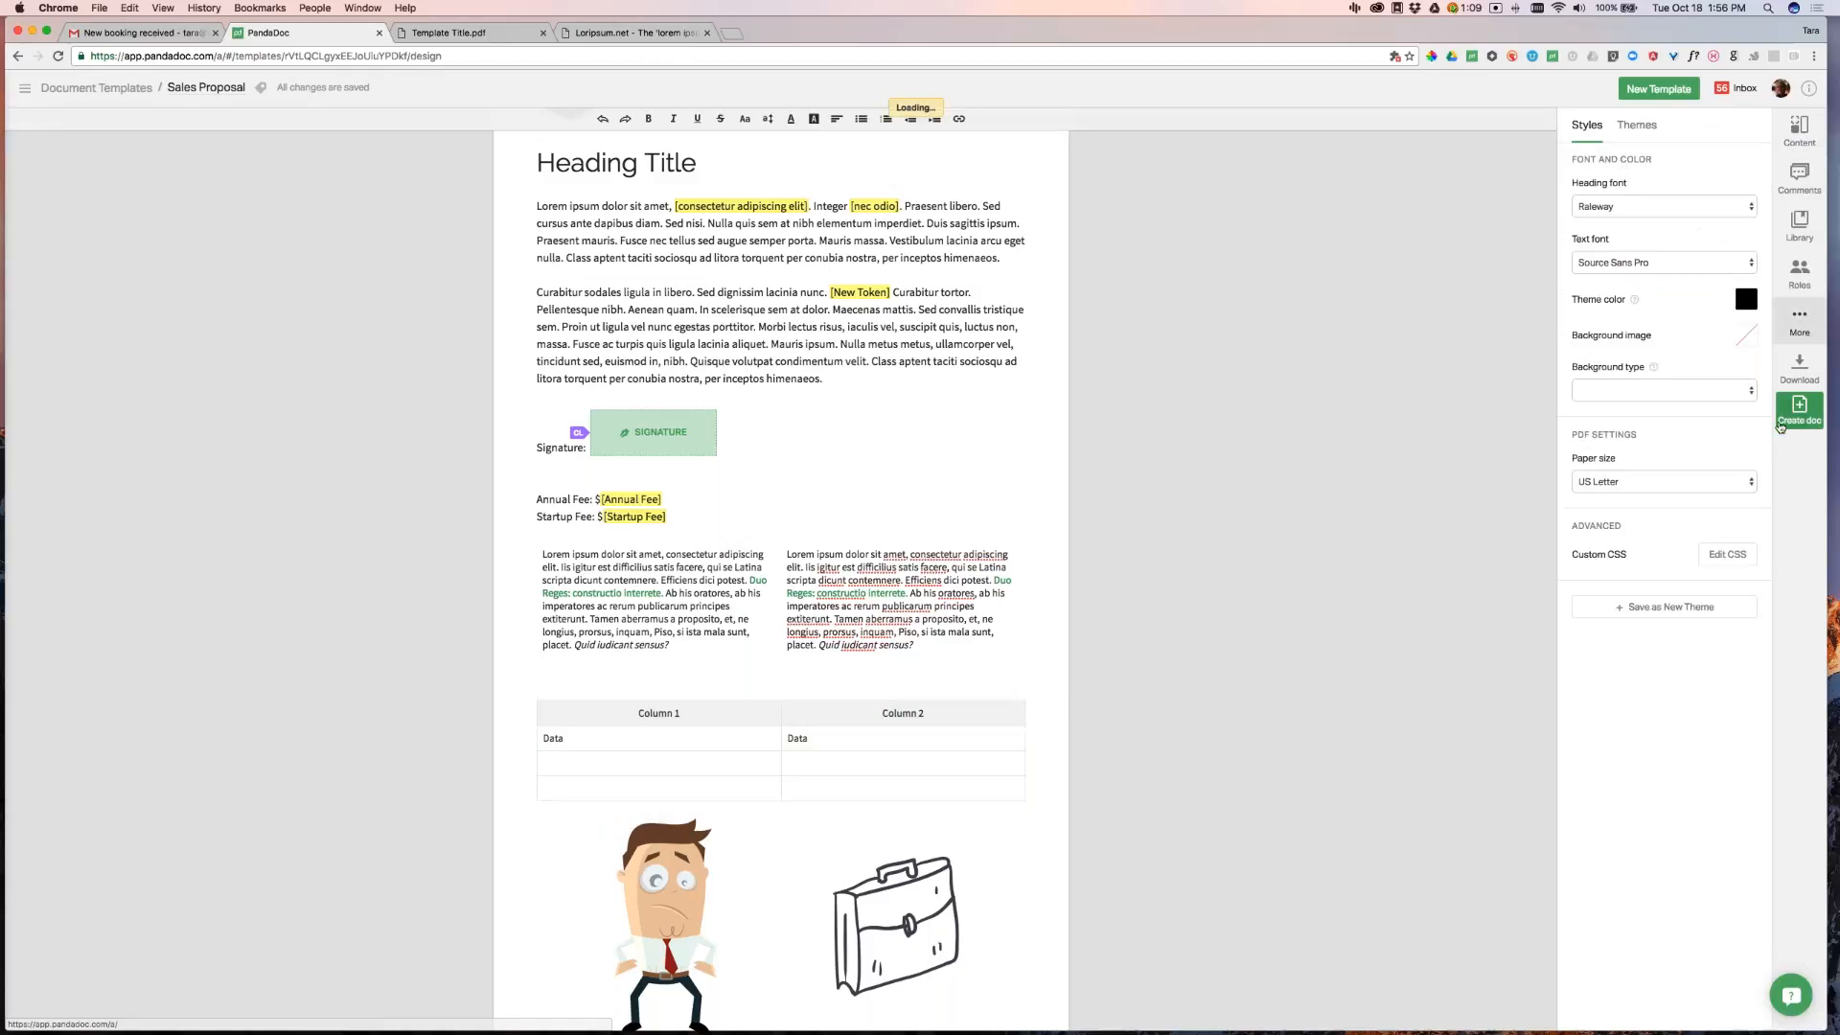
{"action": "left_click", "coordinate": [828, 714]}
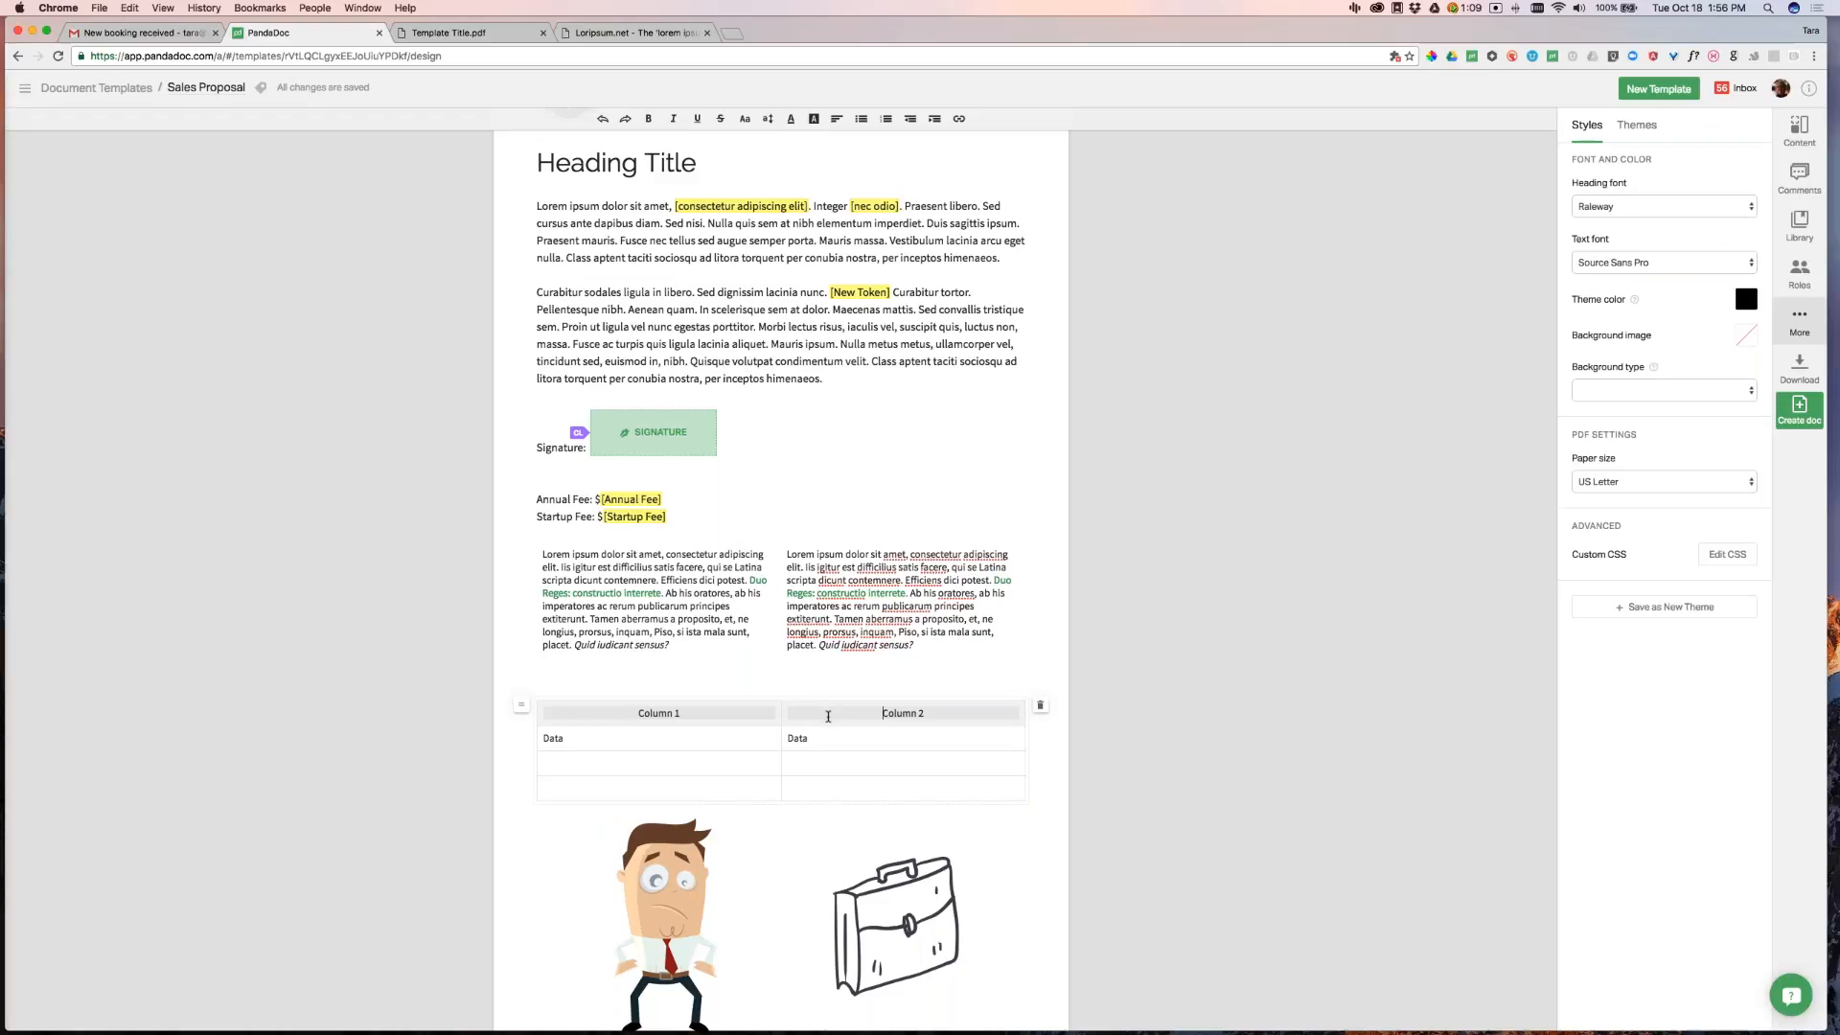
{"action": "left_click_drag", "start_coordinate": [1570, 299], "coordinate": [1623, 298]}
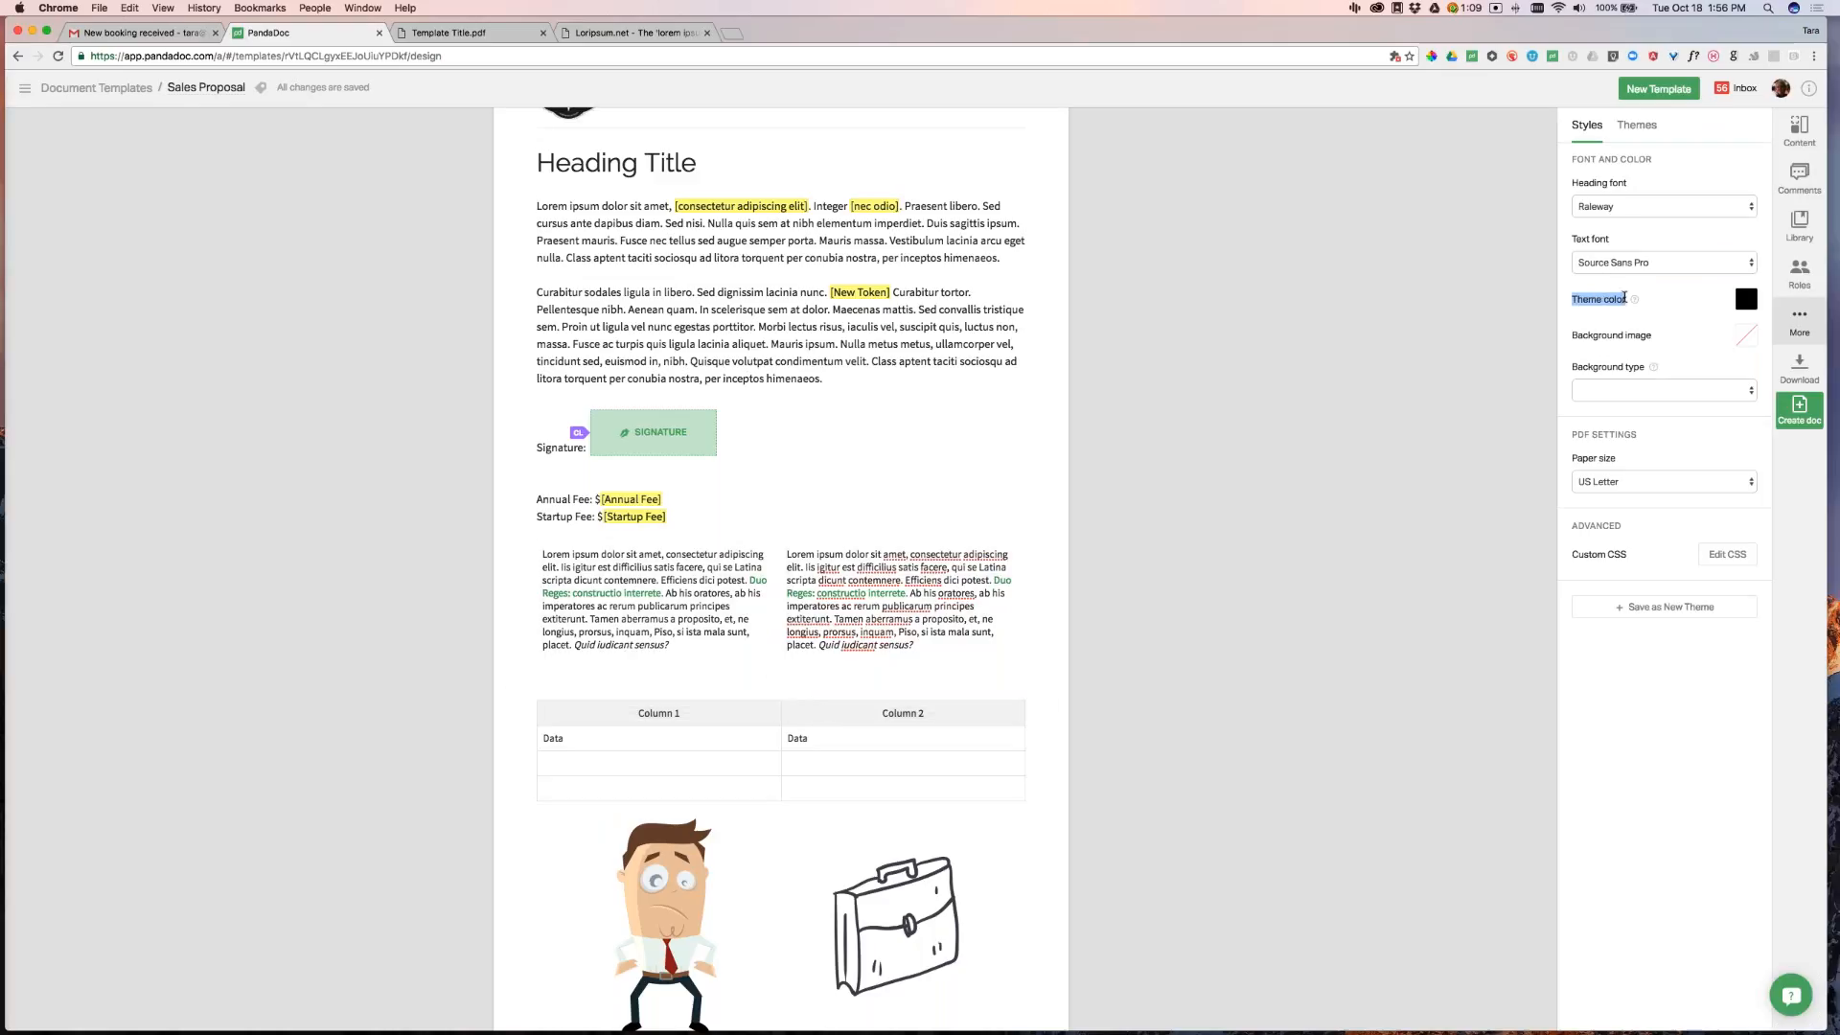
{"action": "left_click", "coordinate": [1624, 298]}
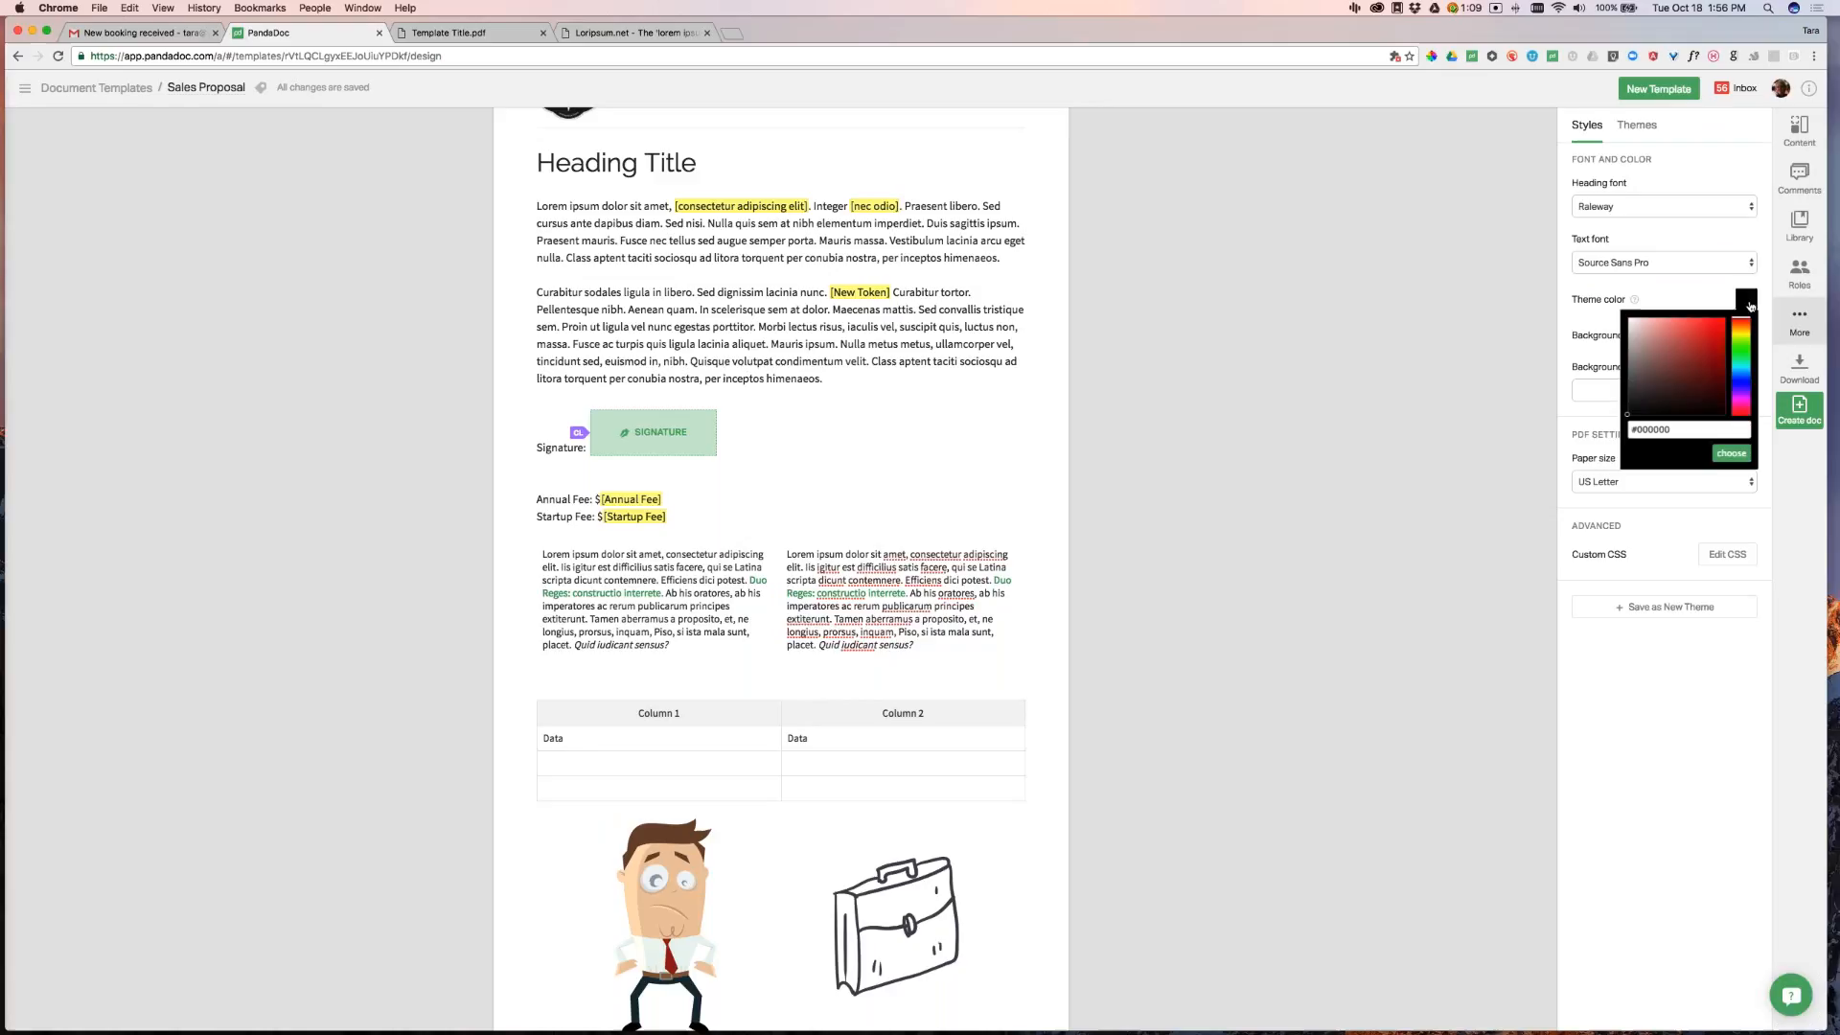
{"action": "left_click", "coordinate": [1692, 324]}
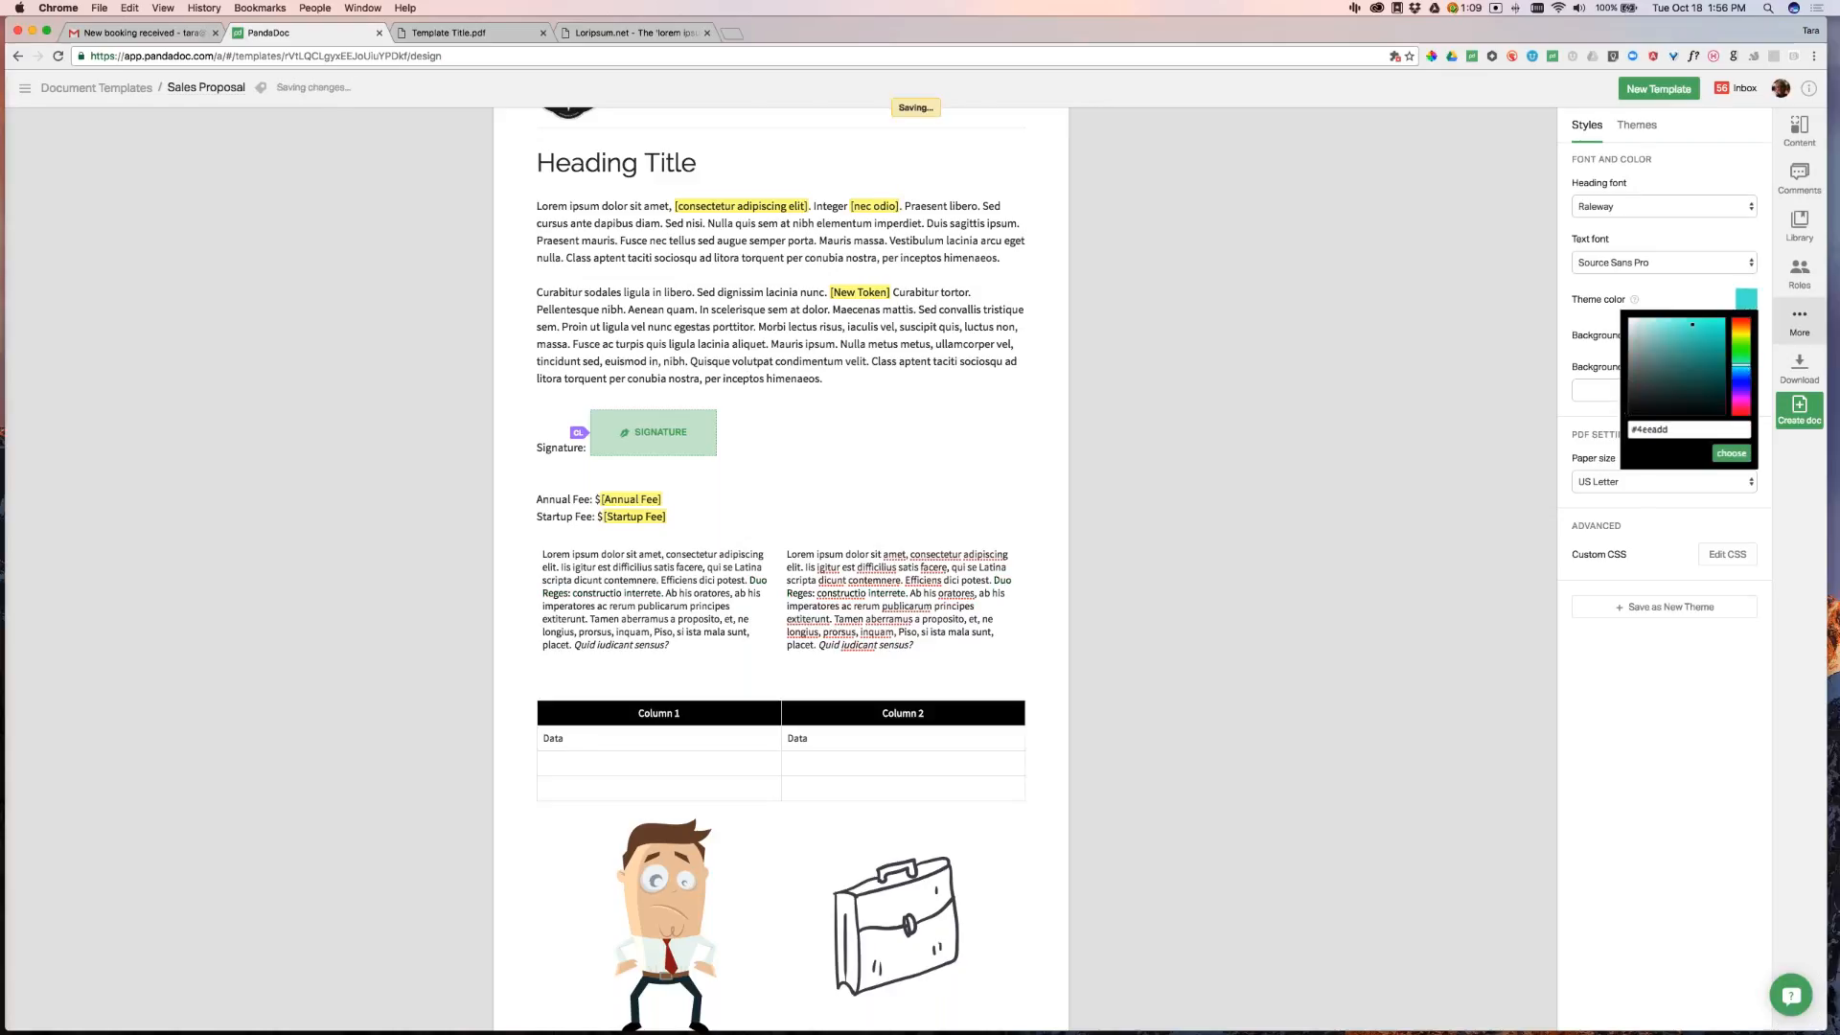
{"action": "left_click_drag", "start_coordinate": [1692, 324], "coordinate": [1686, 322]}
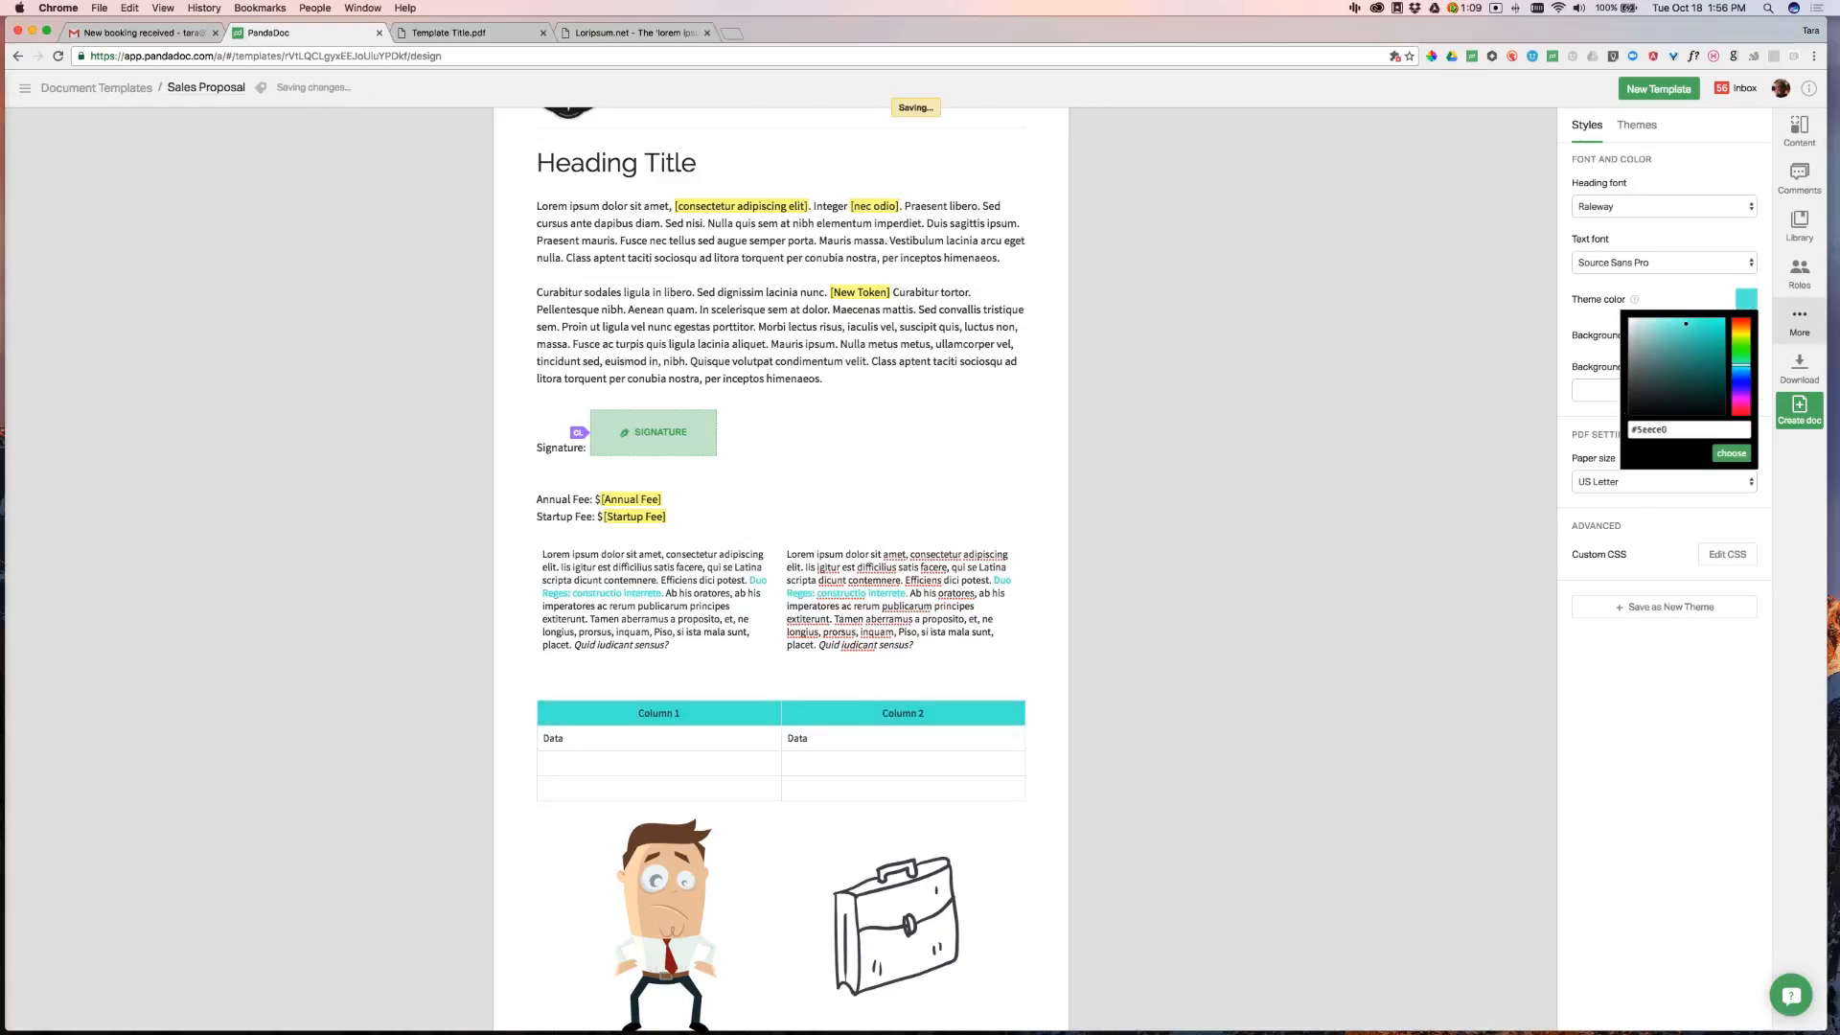
{"action": "left_click", "coordinate": [1738, 455]}
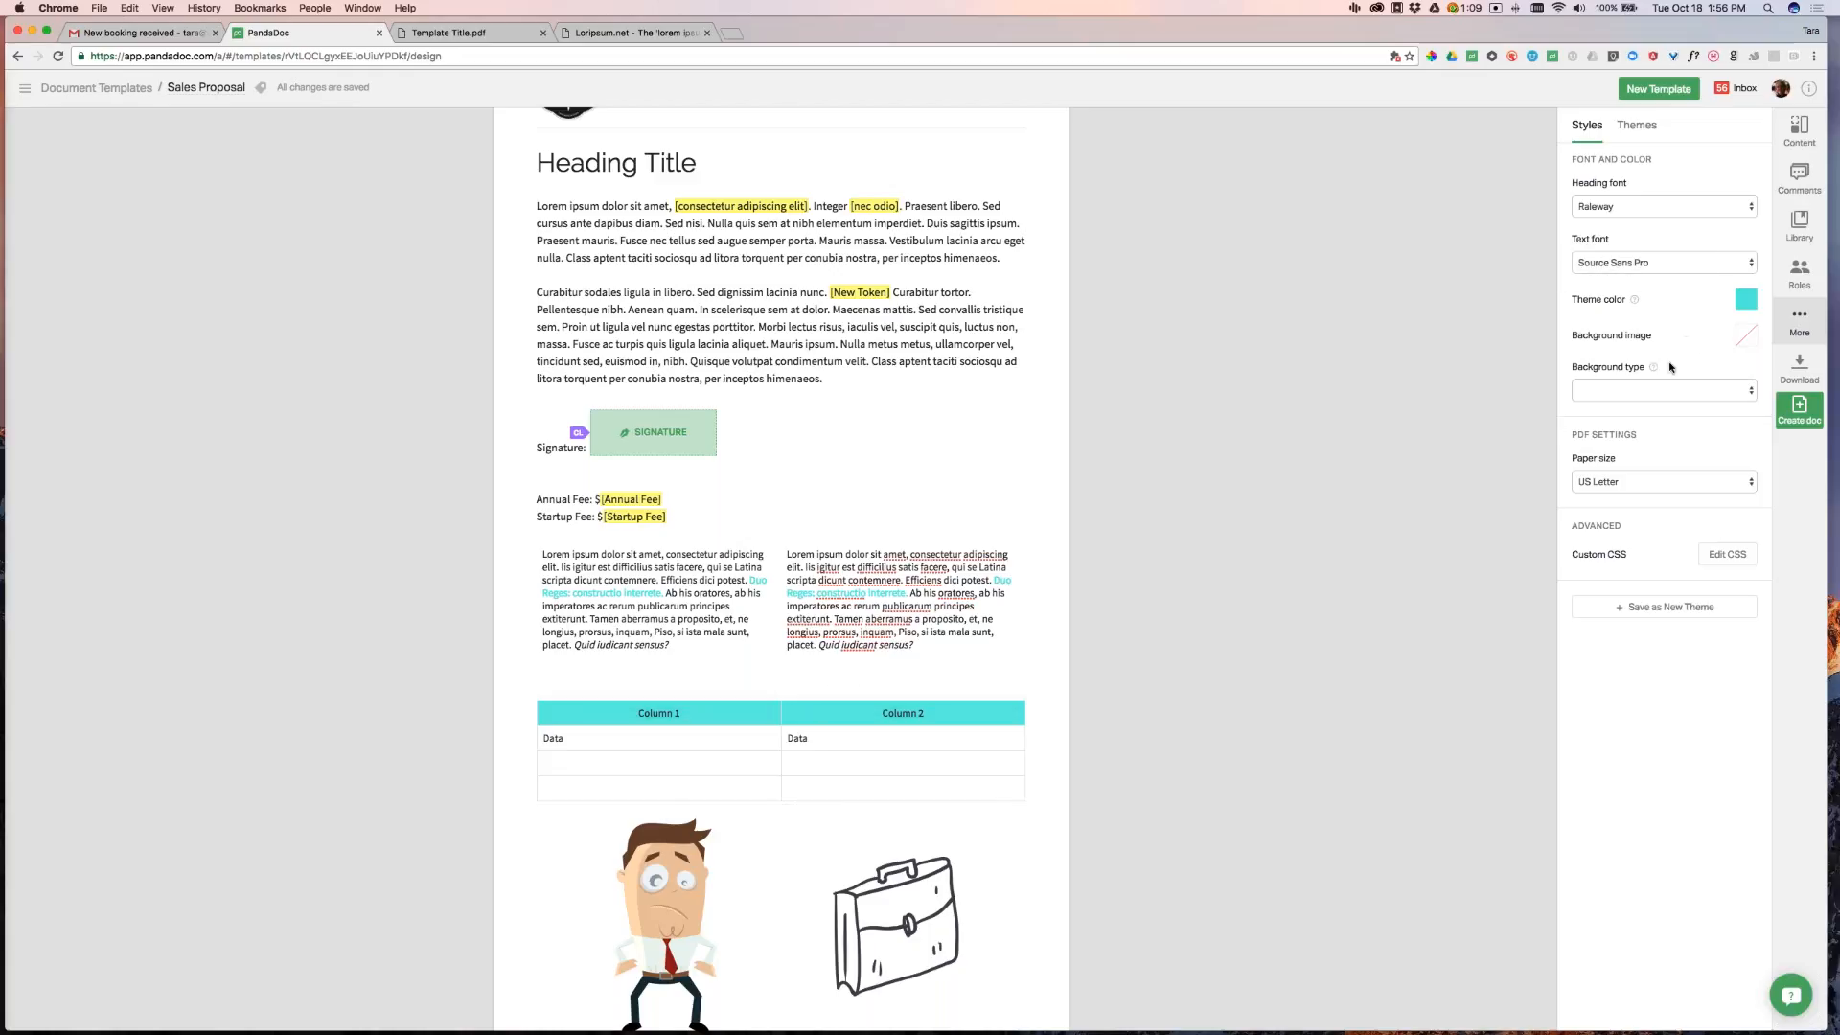
Set the misty mountain photo as the background image and keep US Letter paper size
{"action": "left_click", "coordinate": [1746, 335]}
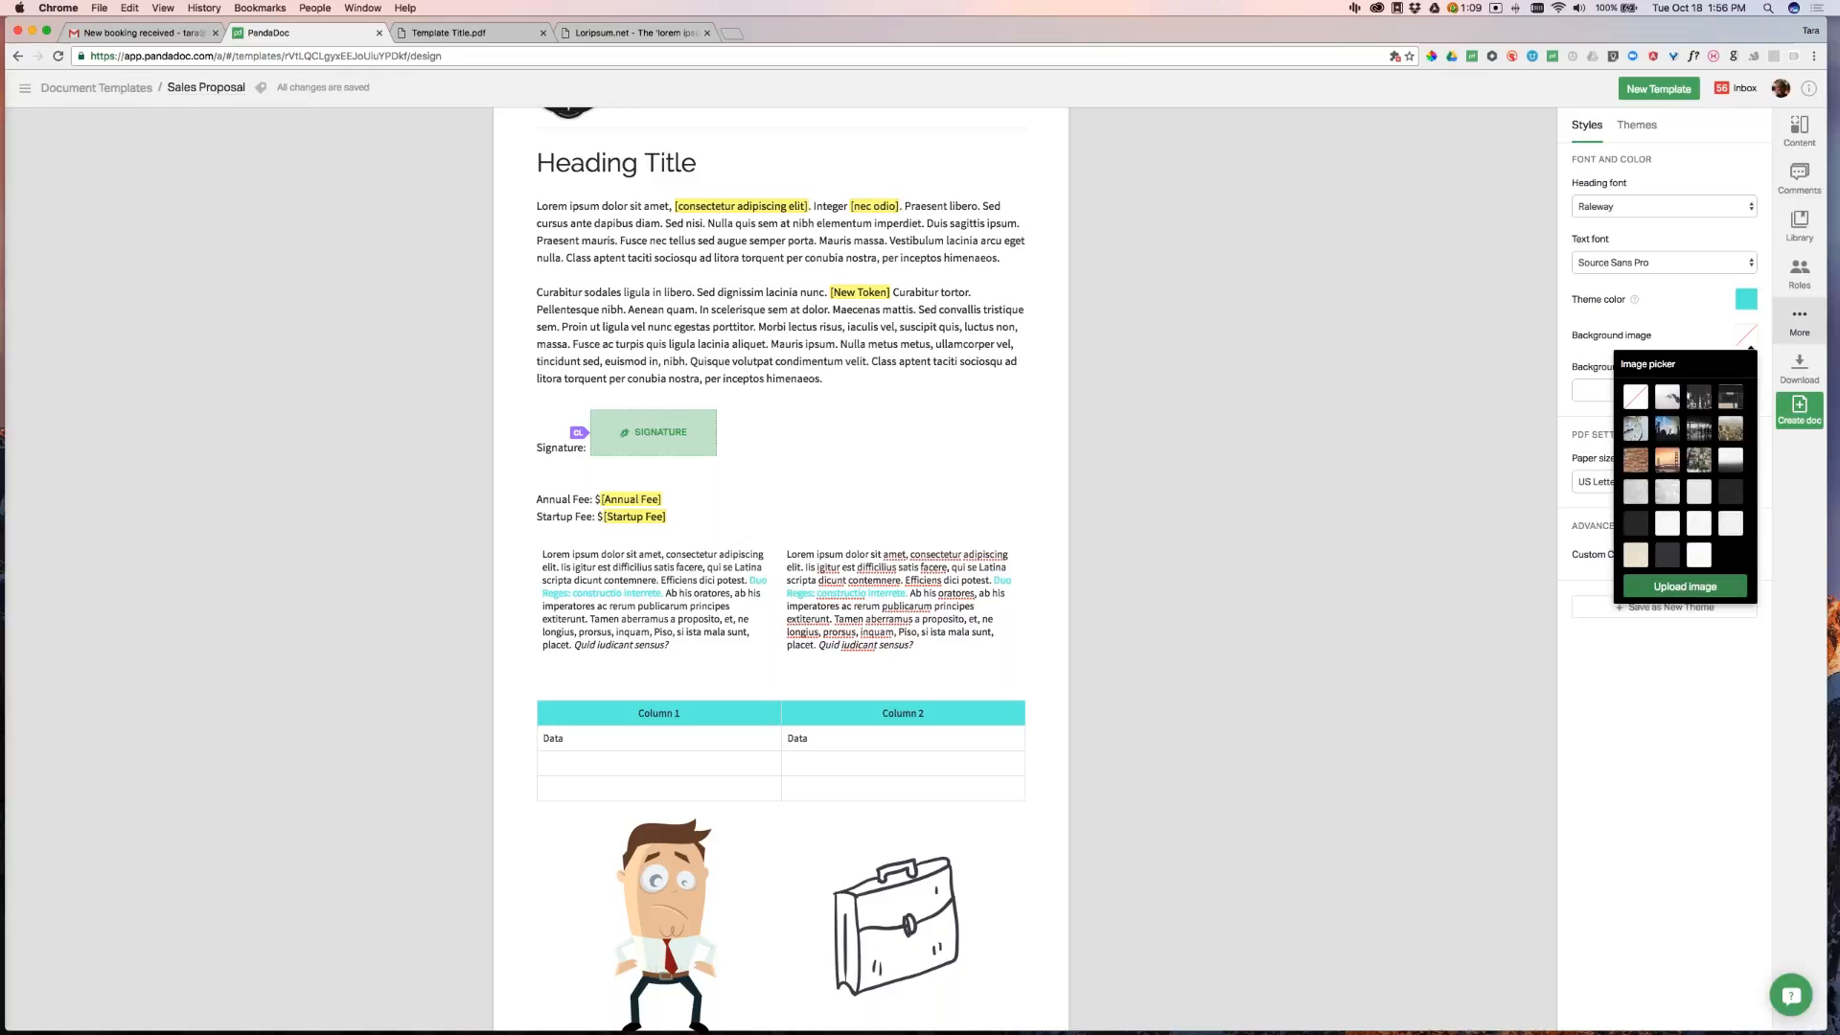
{"action": "left_click", "coordinate": [1669, 396]}
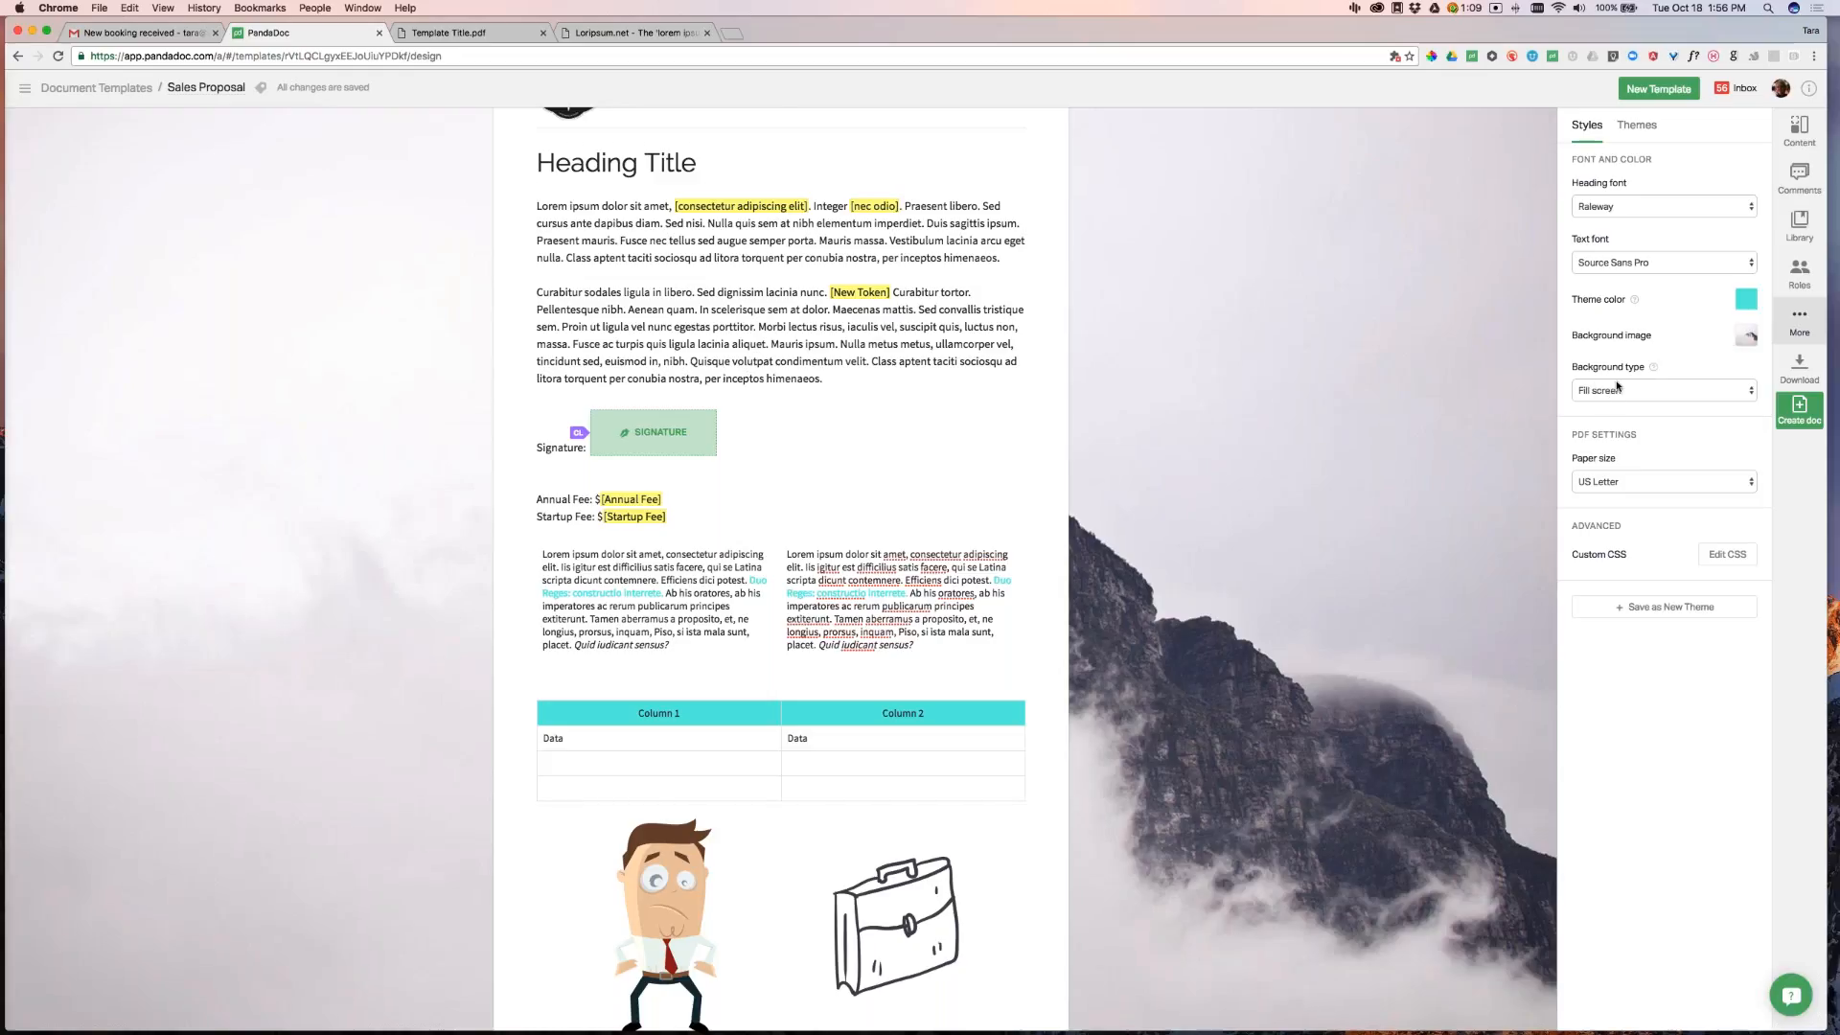
{"action": "left_click", "coordinate": [1634, 482]}
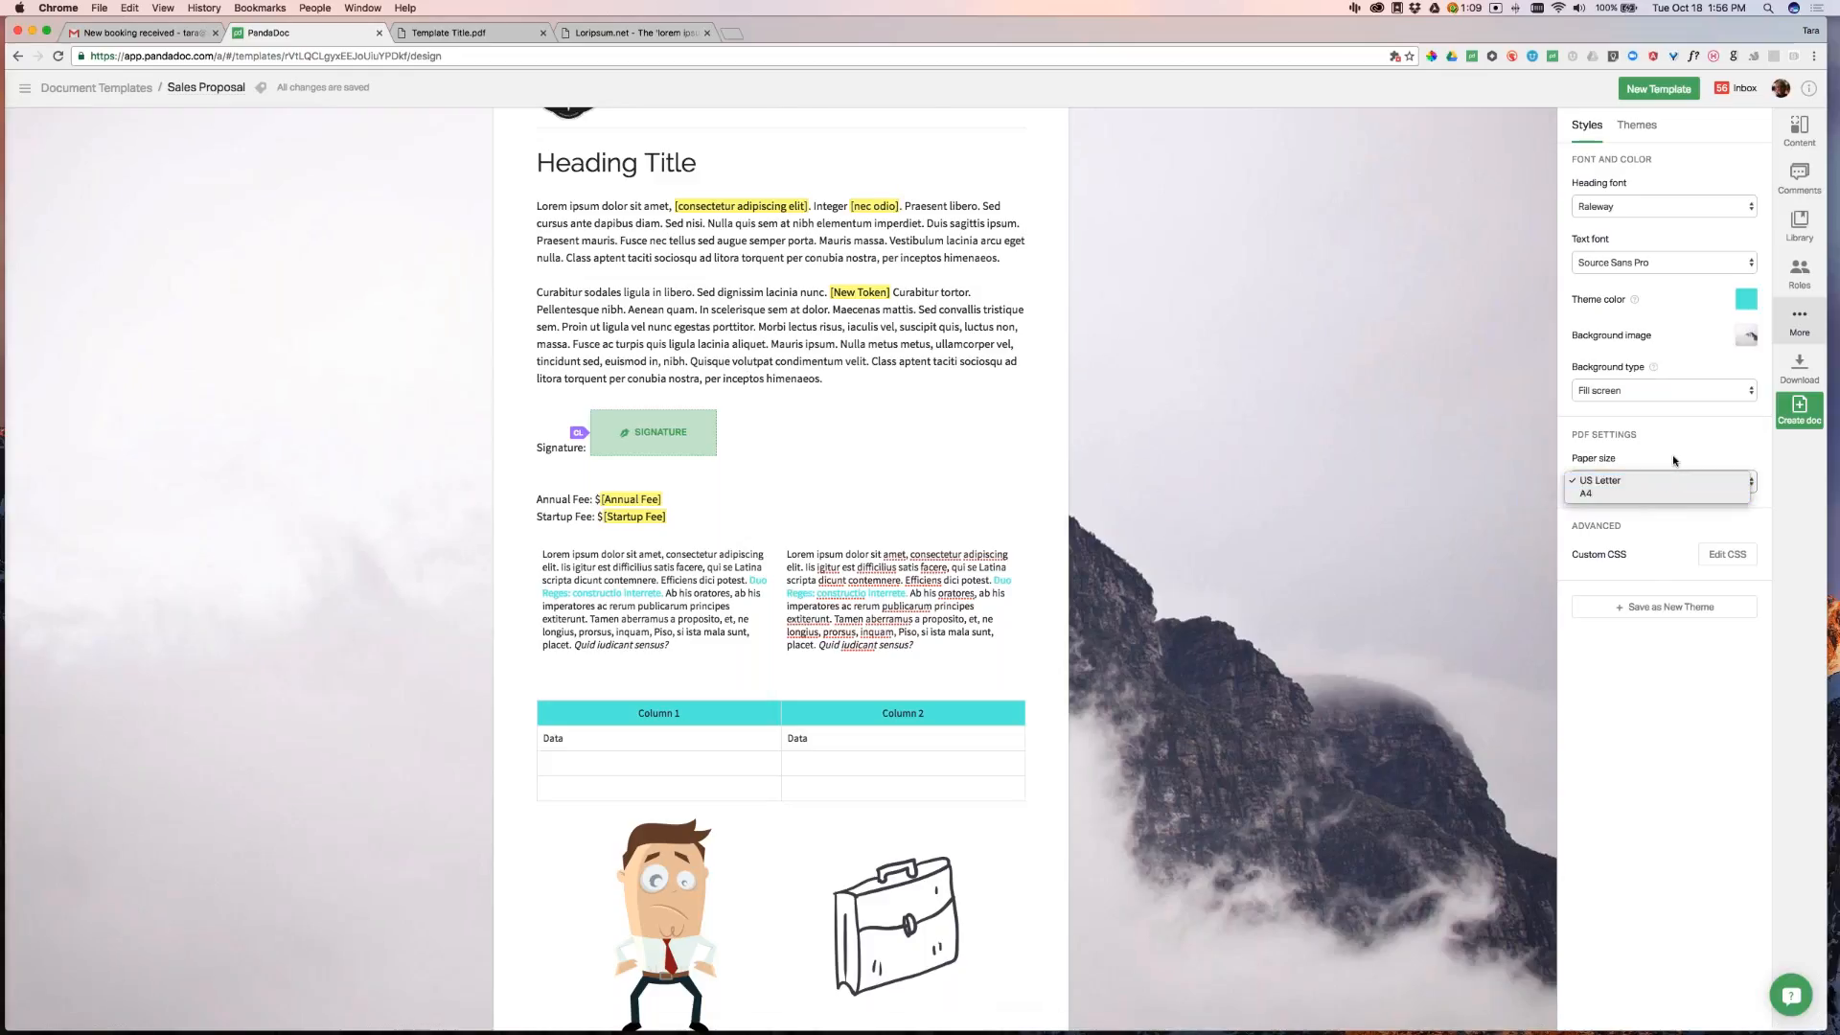
{"action": "left_click", "coordinate": [1670, 448]}
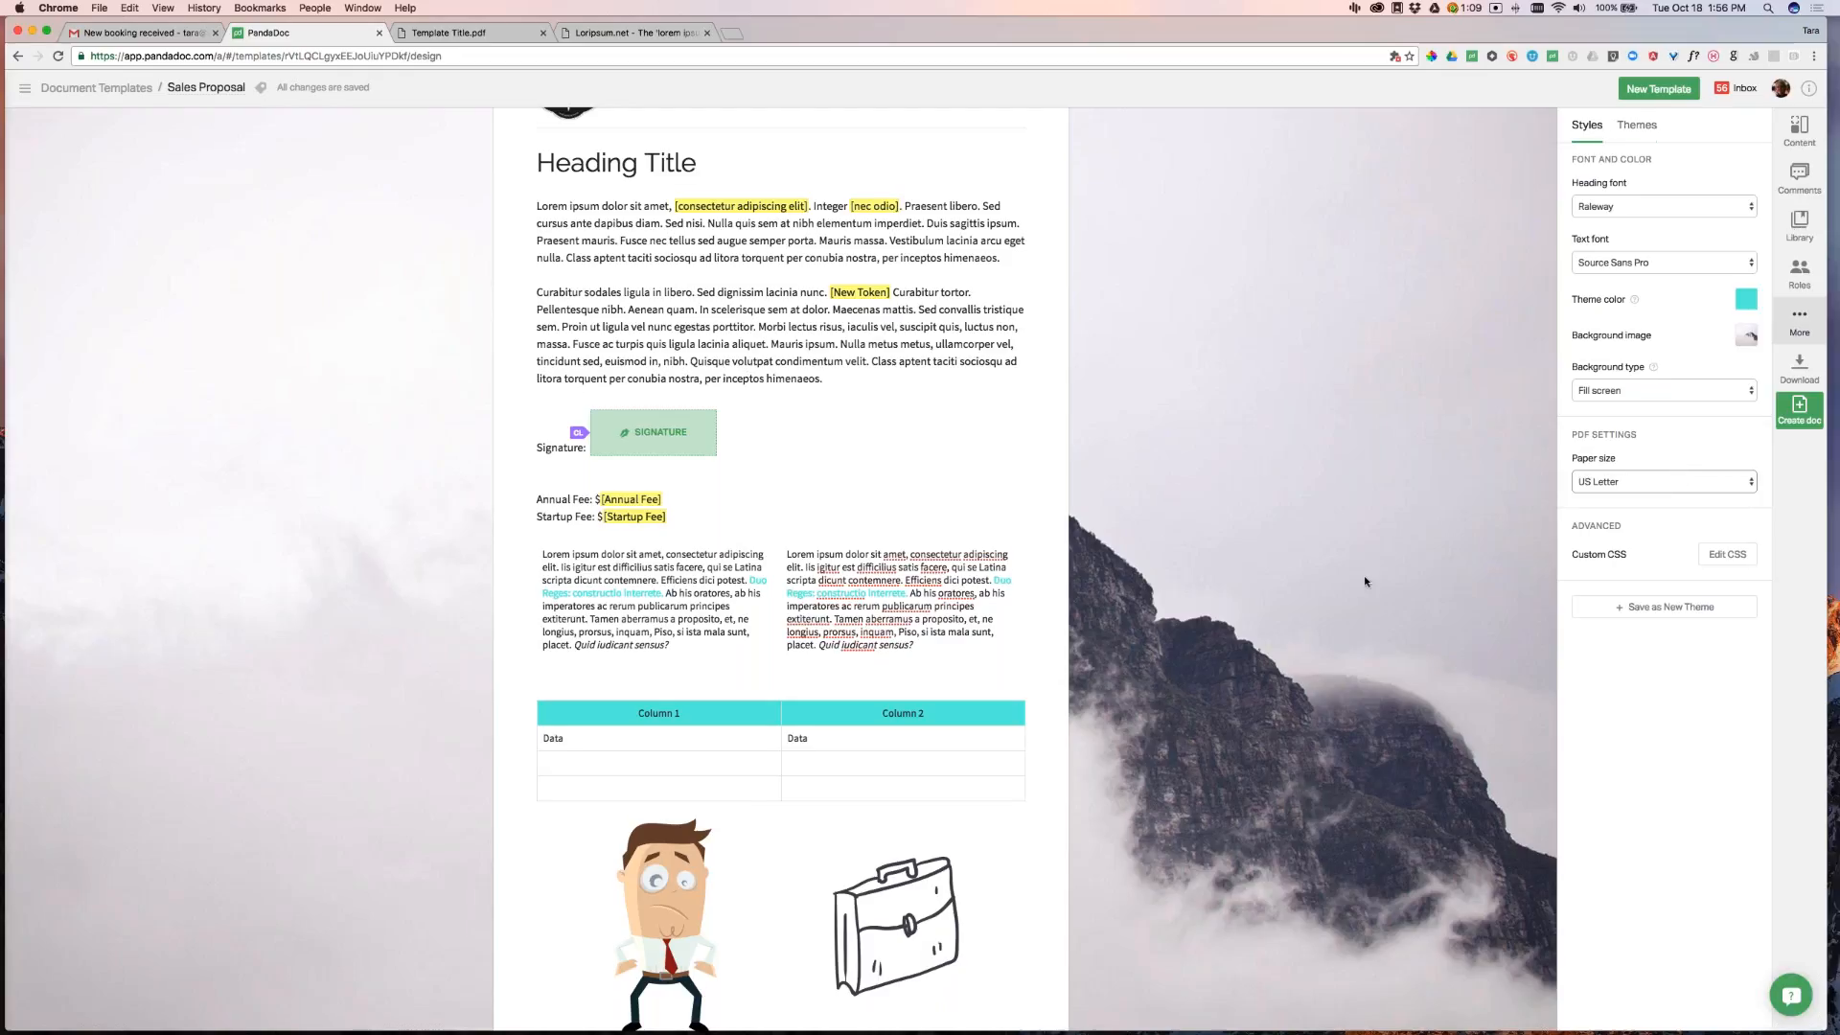
{"action": "scroll", "coordinate": [1189, 706], "scroll_direction": "down", "scroll_amount": 2}
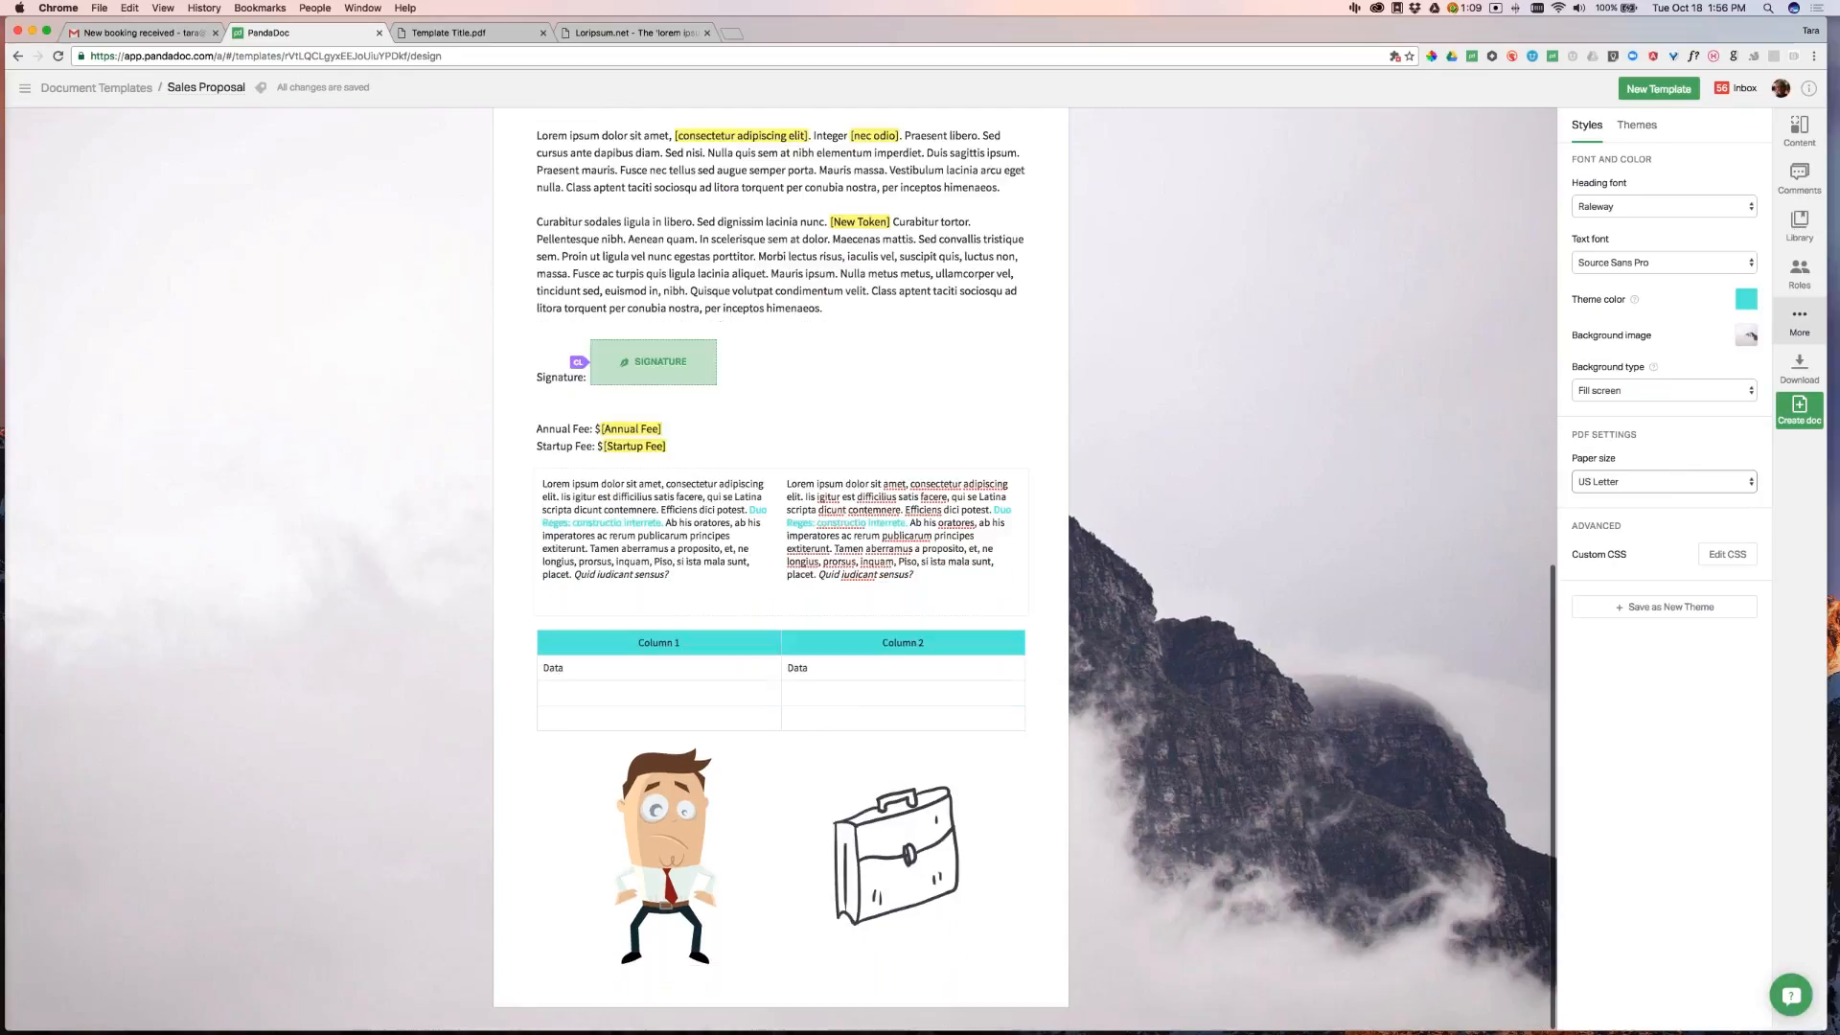
Show the content blocks list again, scroll to the document top, and reposition the browser window
{"action": "left_click", "coordinate": [1798, 130]}
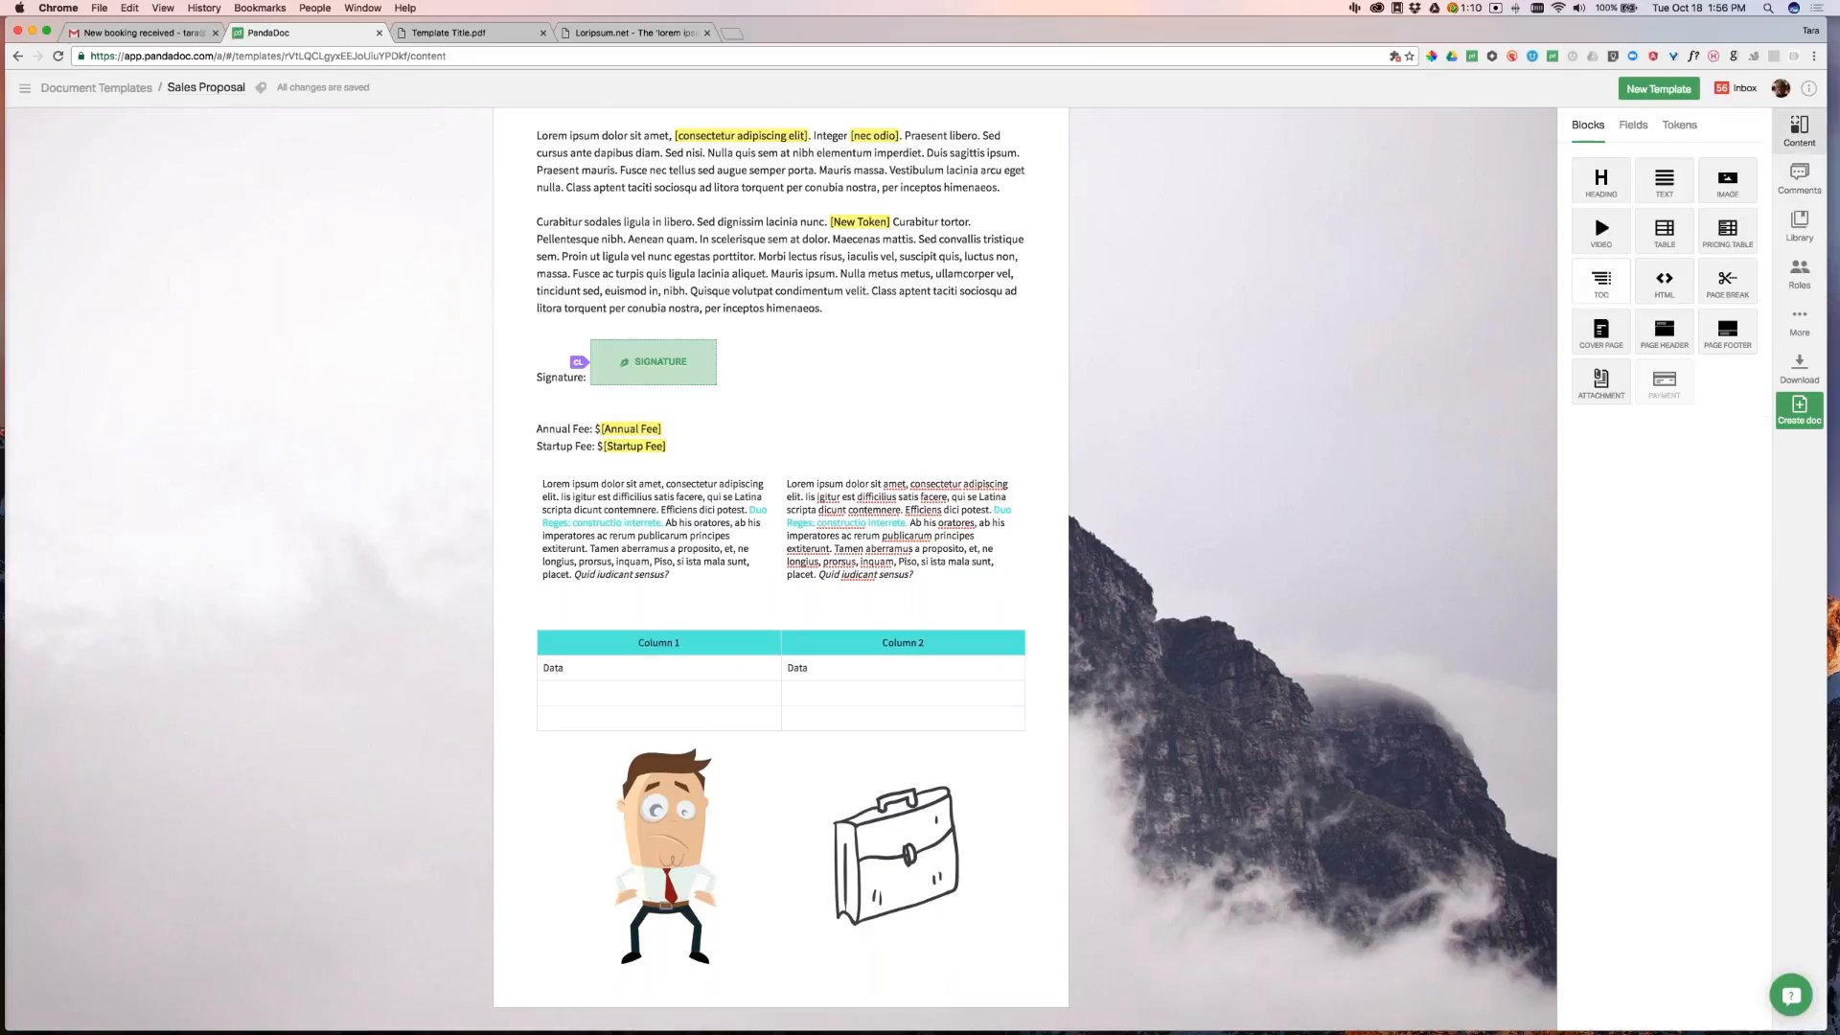
{"action": "scroll", "coordinate": [1217, 435], "scroll_direction": "up", "scroll_amount": 7}
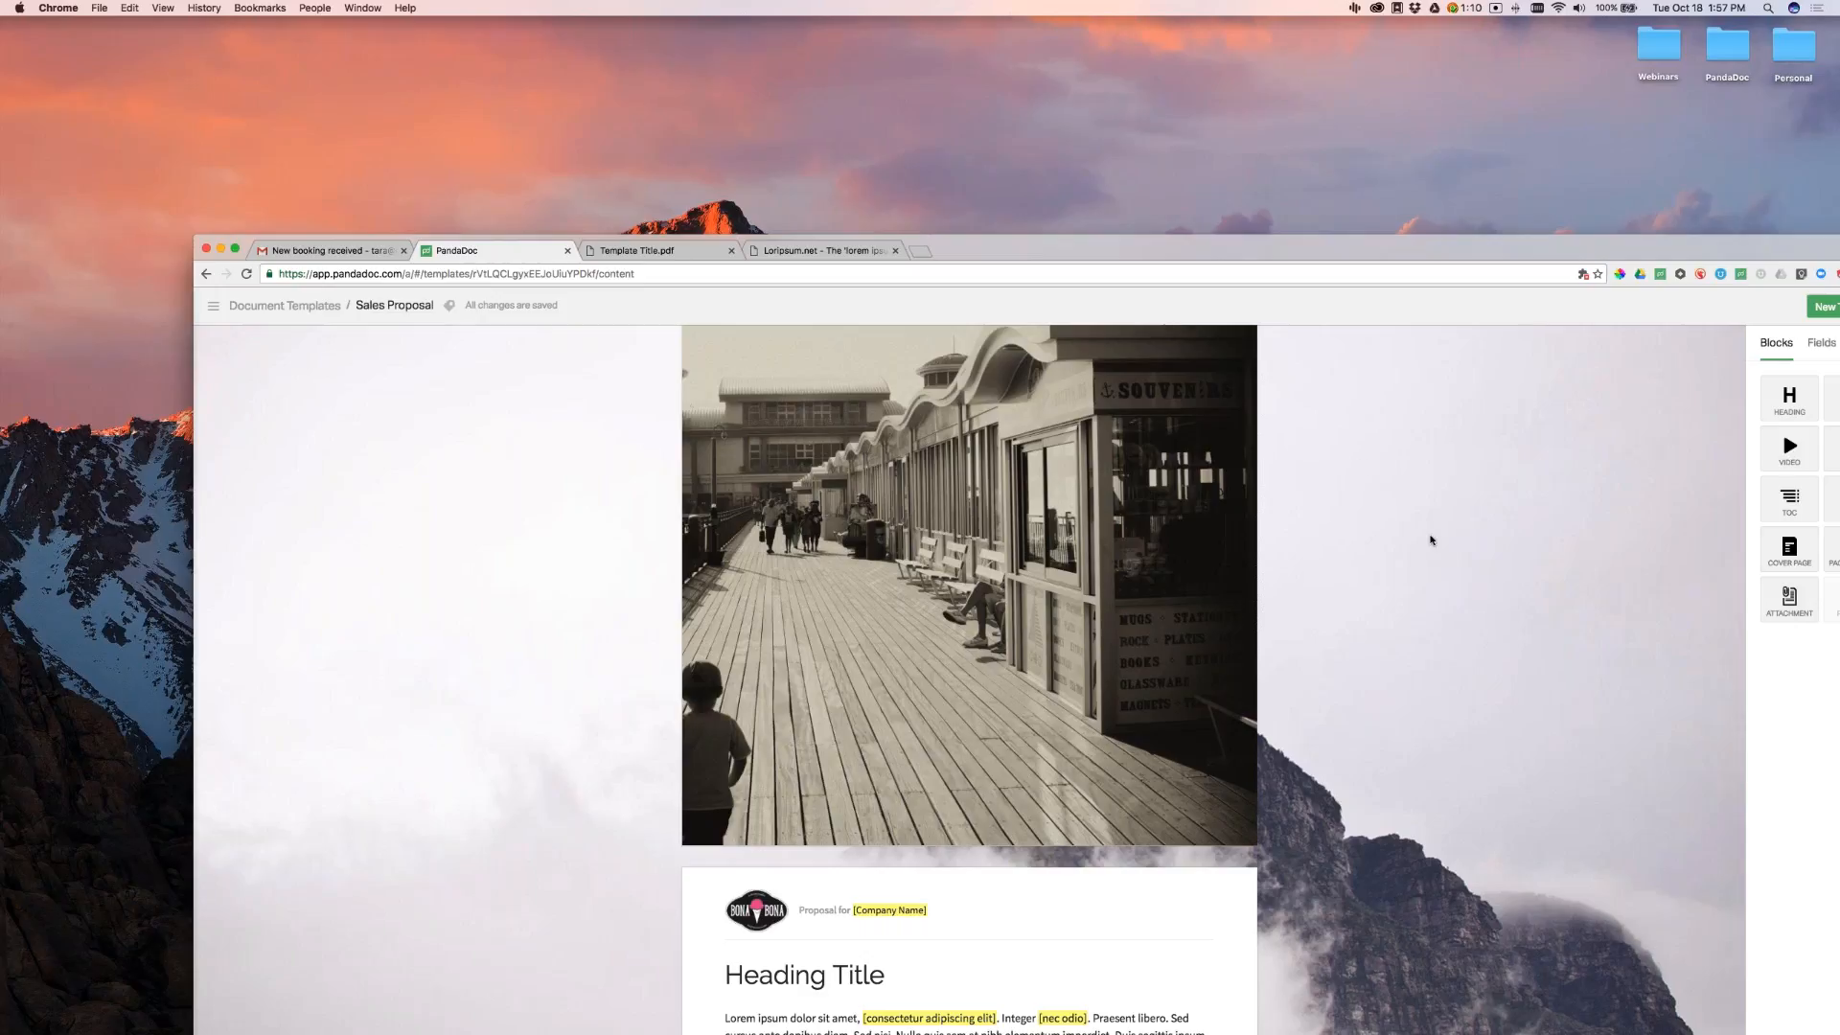
{"action": "left_click_drag", "start_coordinate": [1387, 258], "coordinate": [1243, 15]}
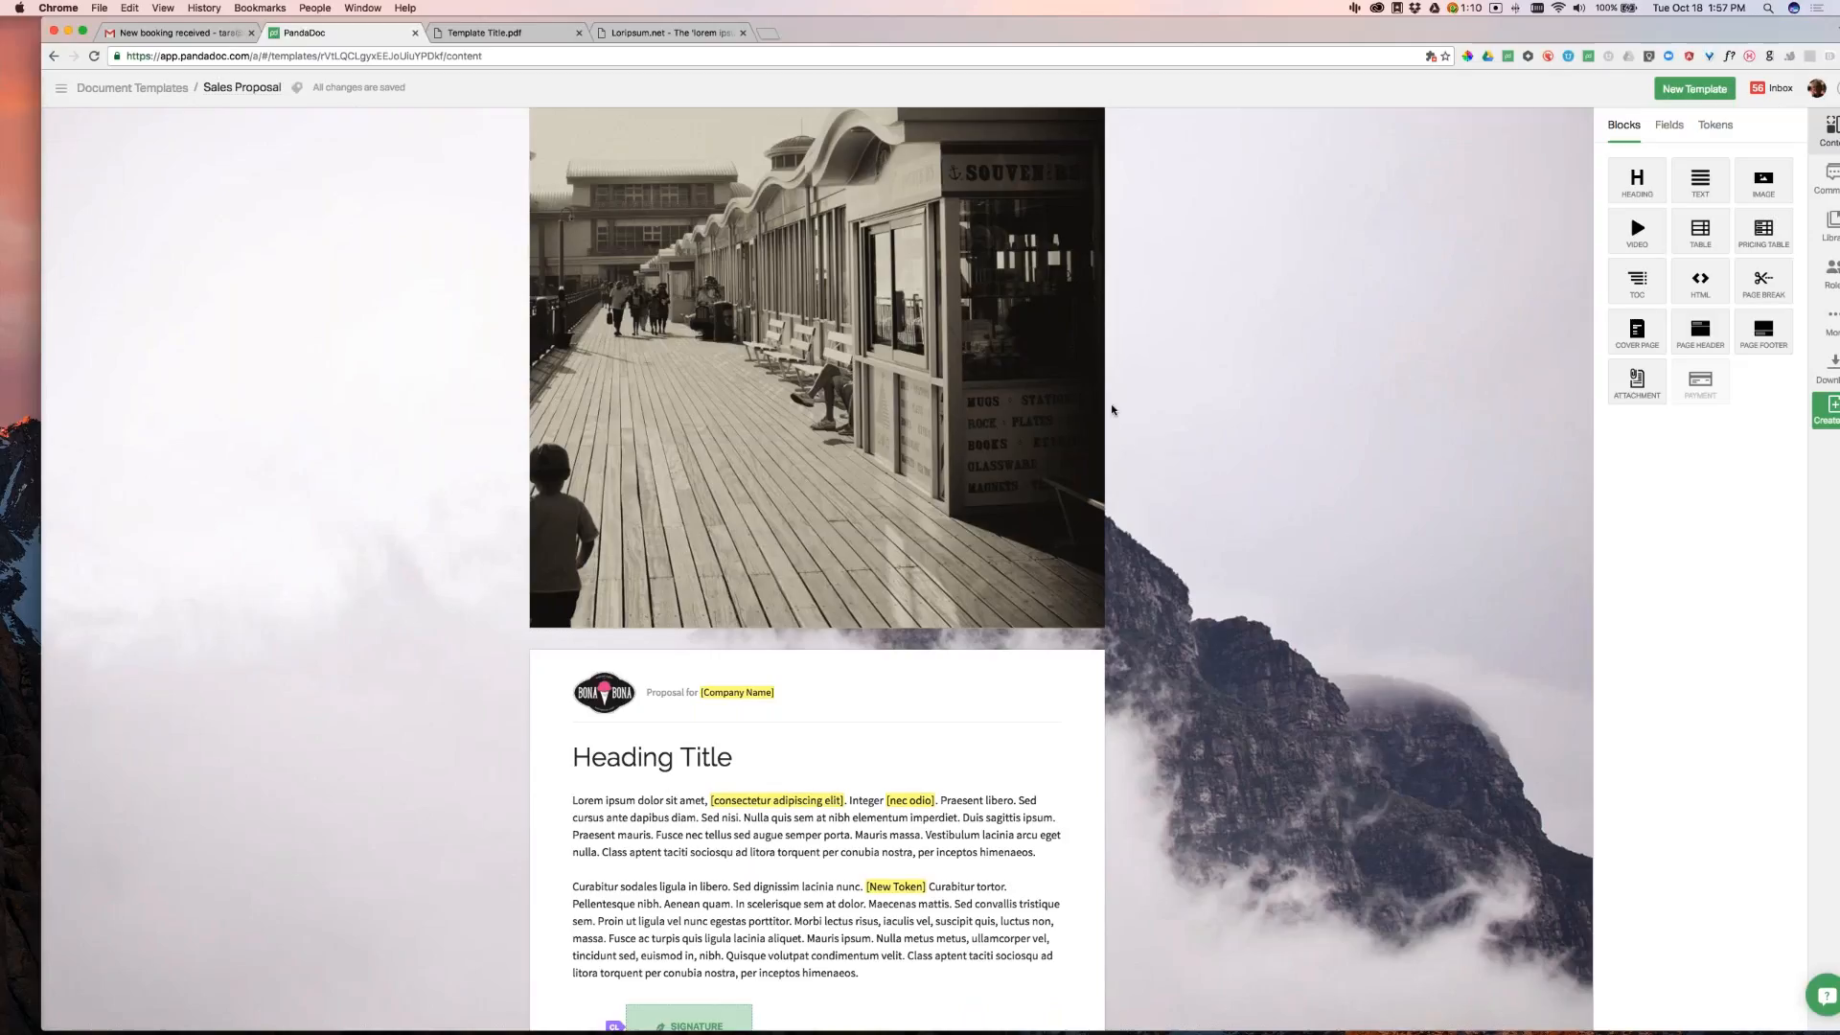
{"action": "scroll", "coordinate": [1348, 433], "scroll_direction": "down", "scroll_amount": 5}
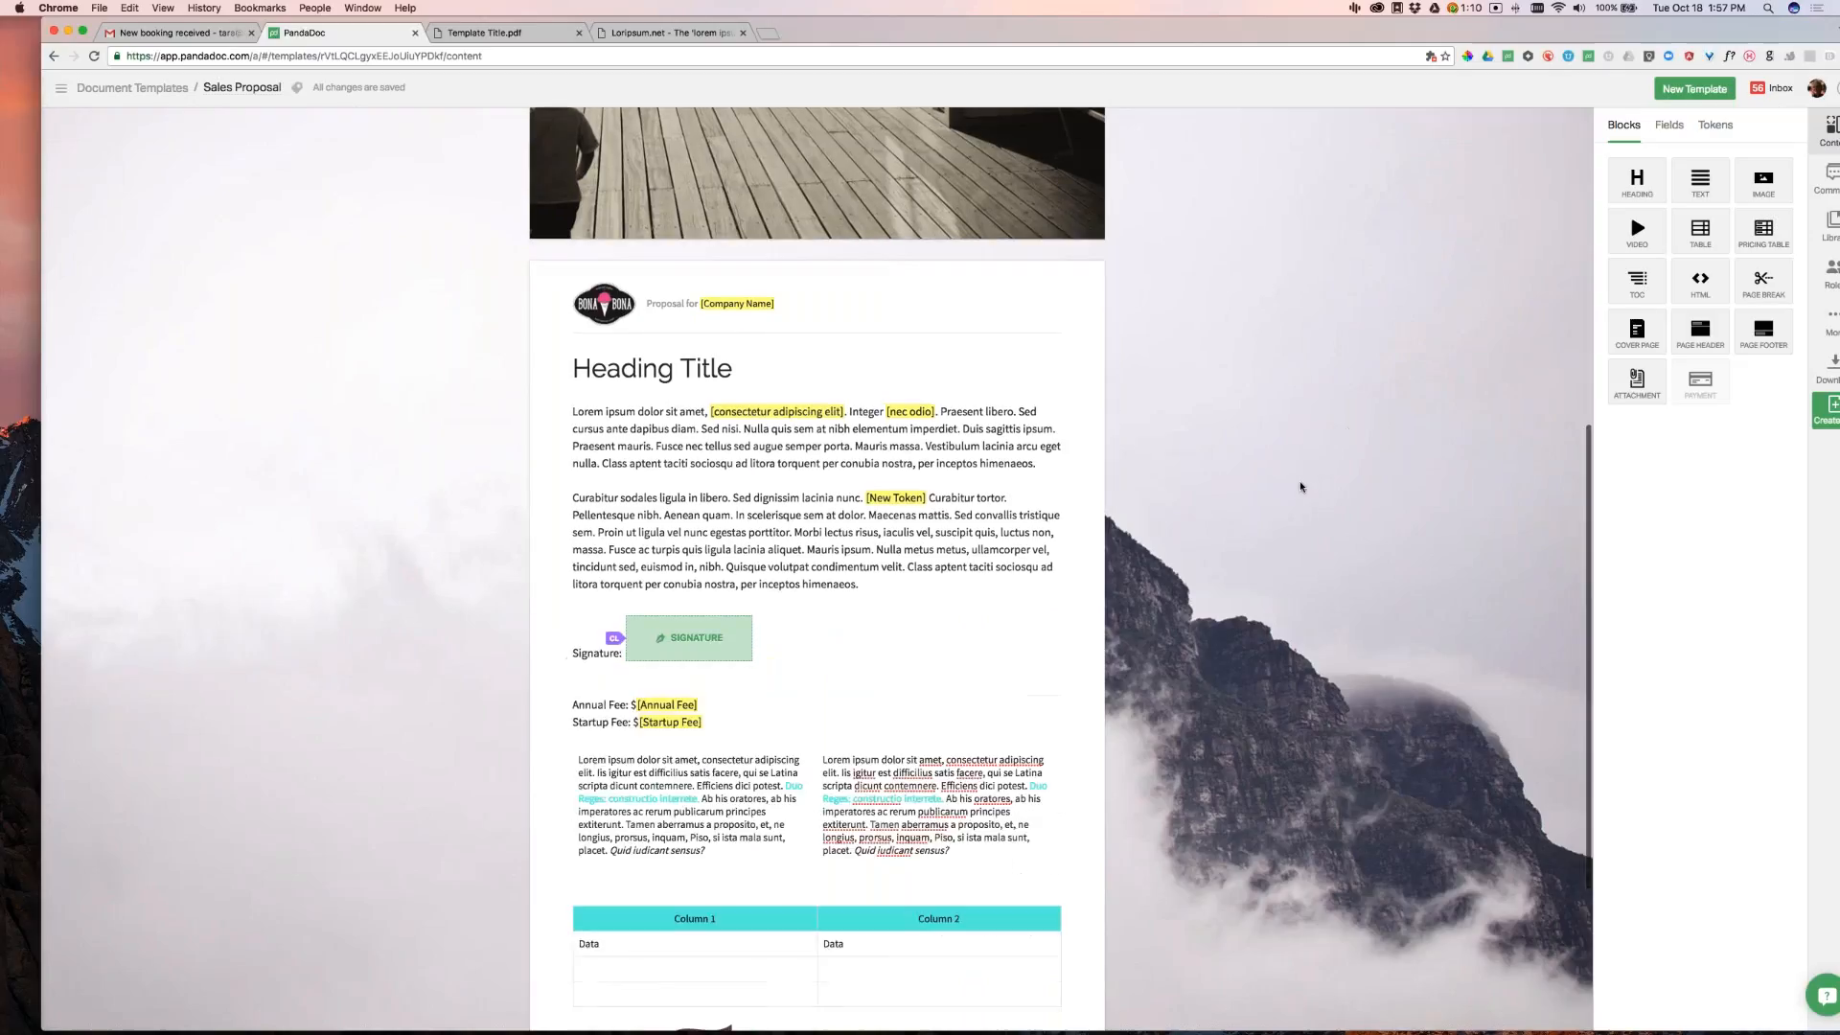
Add a table of contents above Heading Title and review the heading and TOC block settings
{"action": "left_click_drag", "start_coordinate": [1643, 286], "coordinate": [877, 364]}
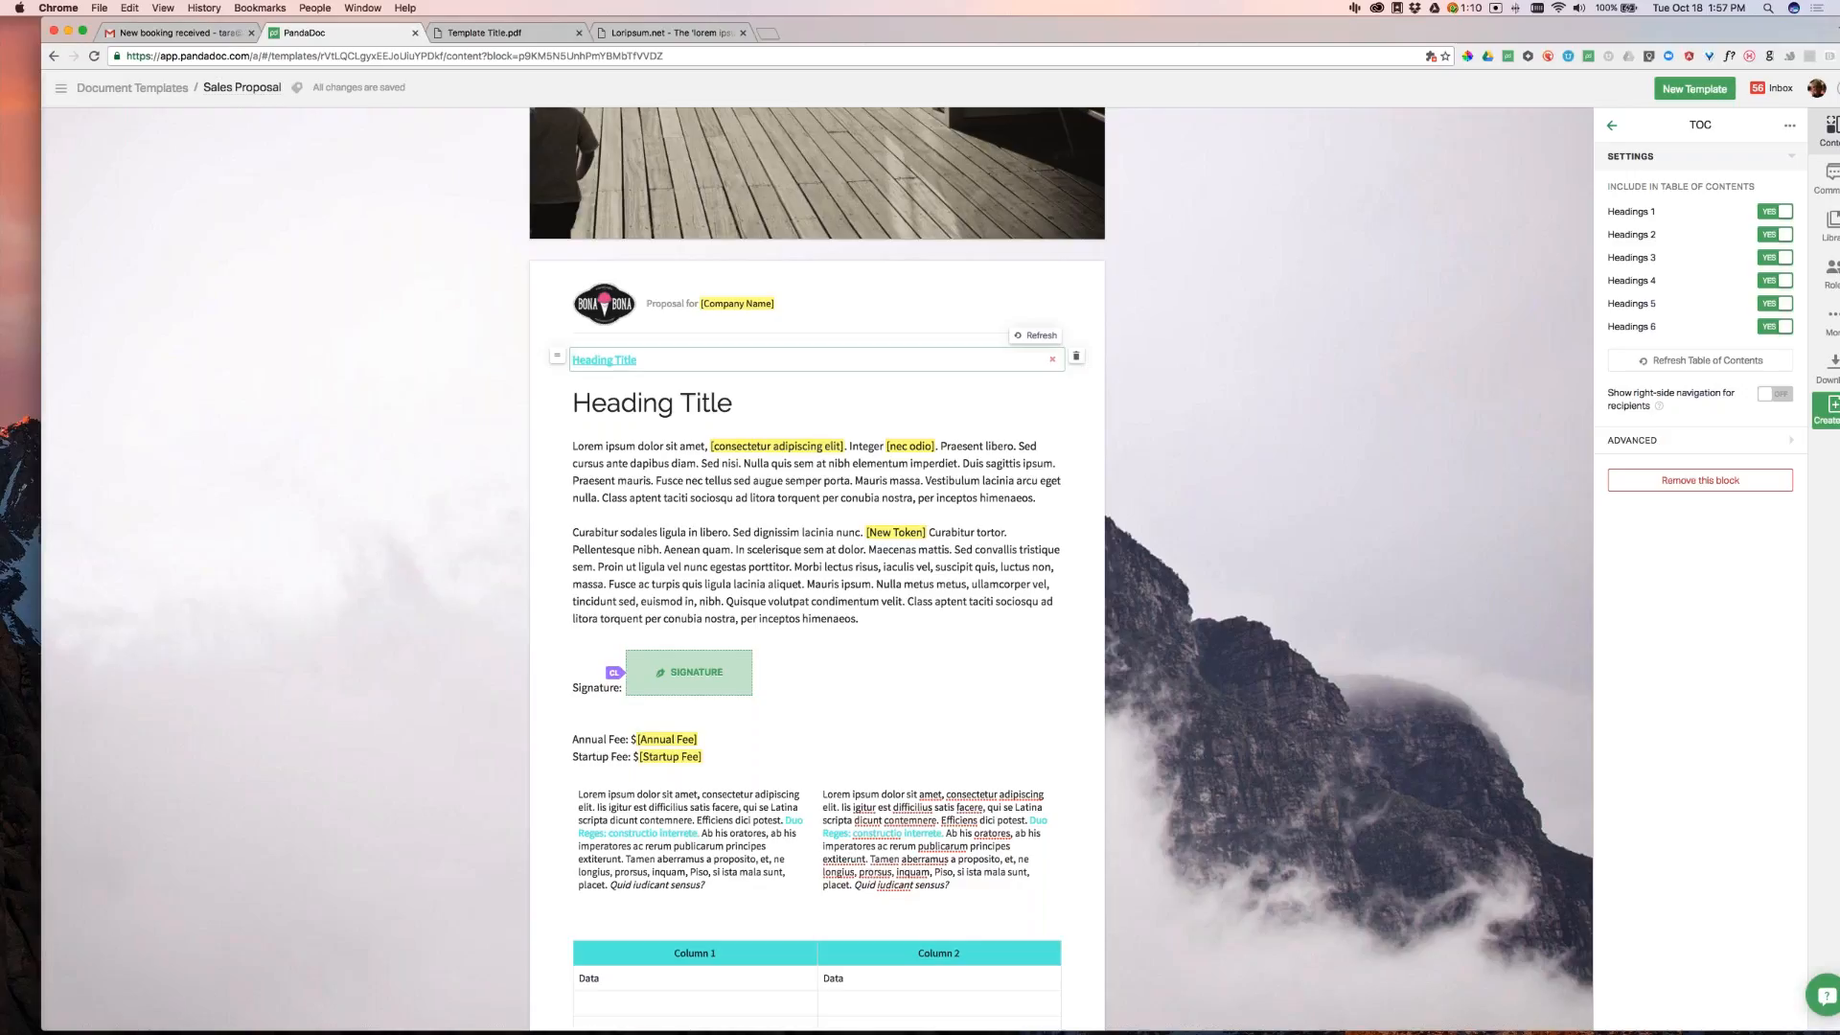
{"action": "scroll", "coordinate": [1138, 389], "scroll_direction": "down", "scroll_amount": 2}
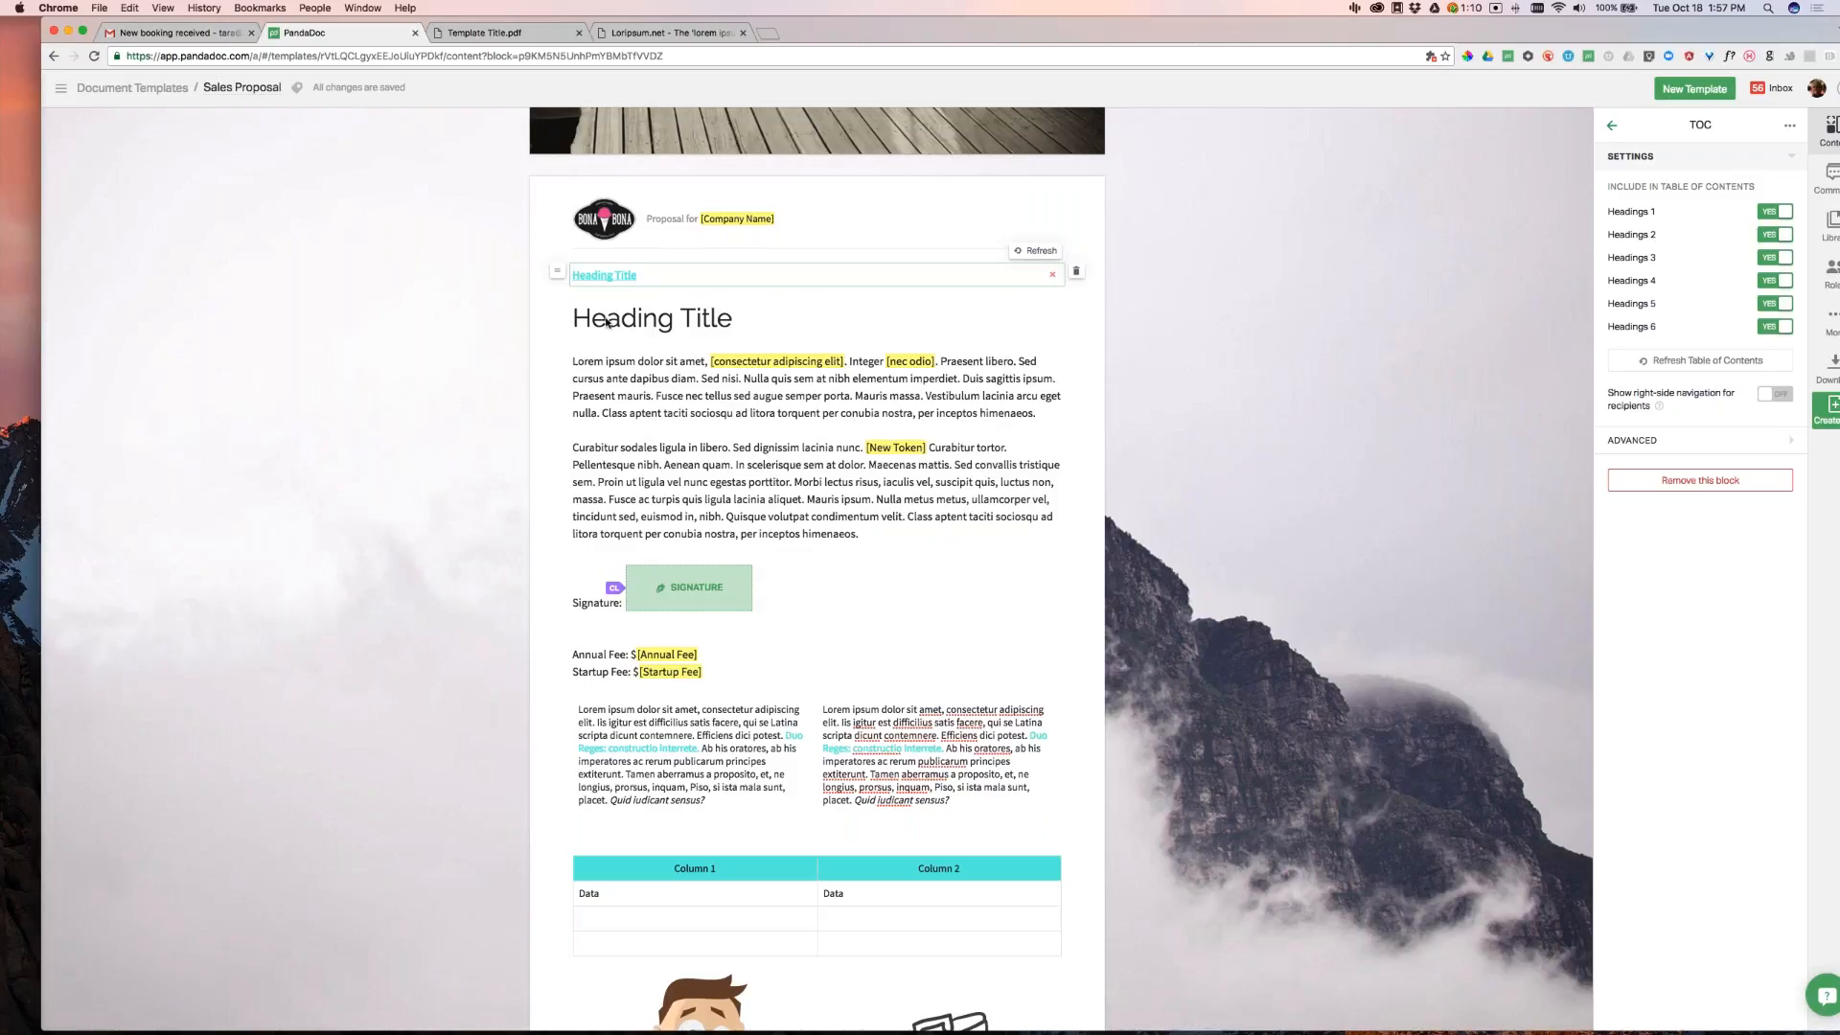
{"action": "left_click", "coordinate": [634, 331]}
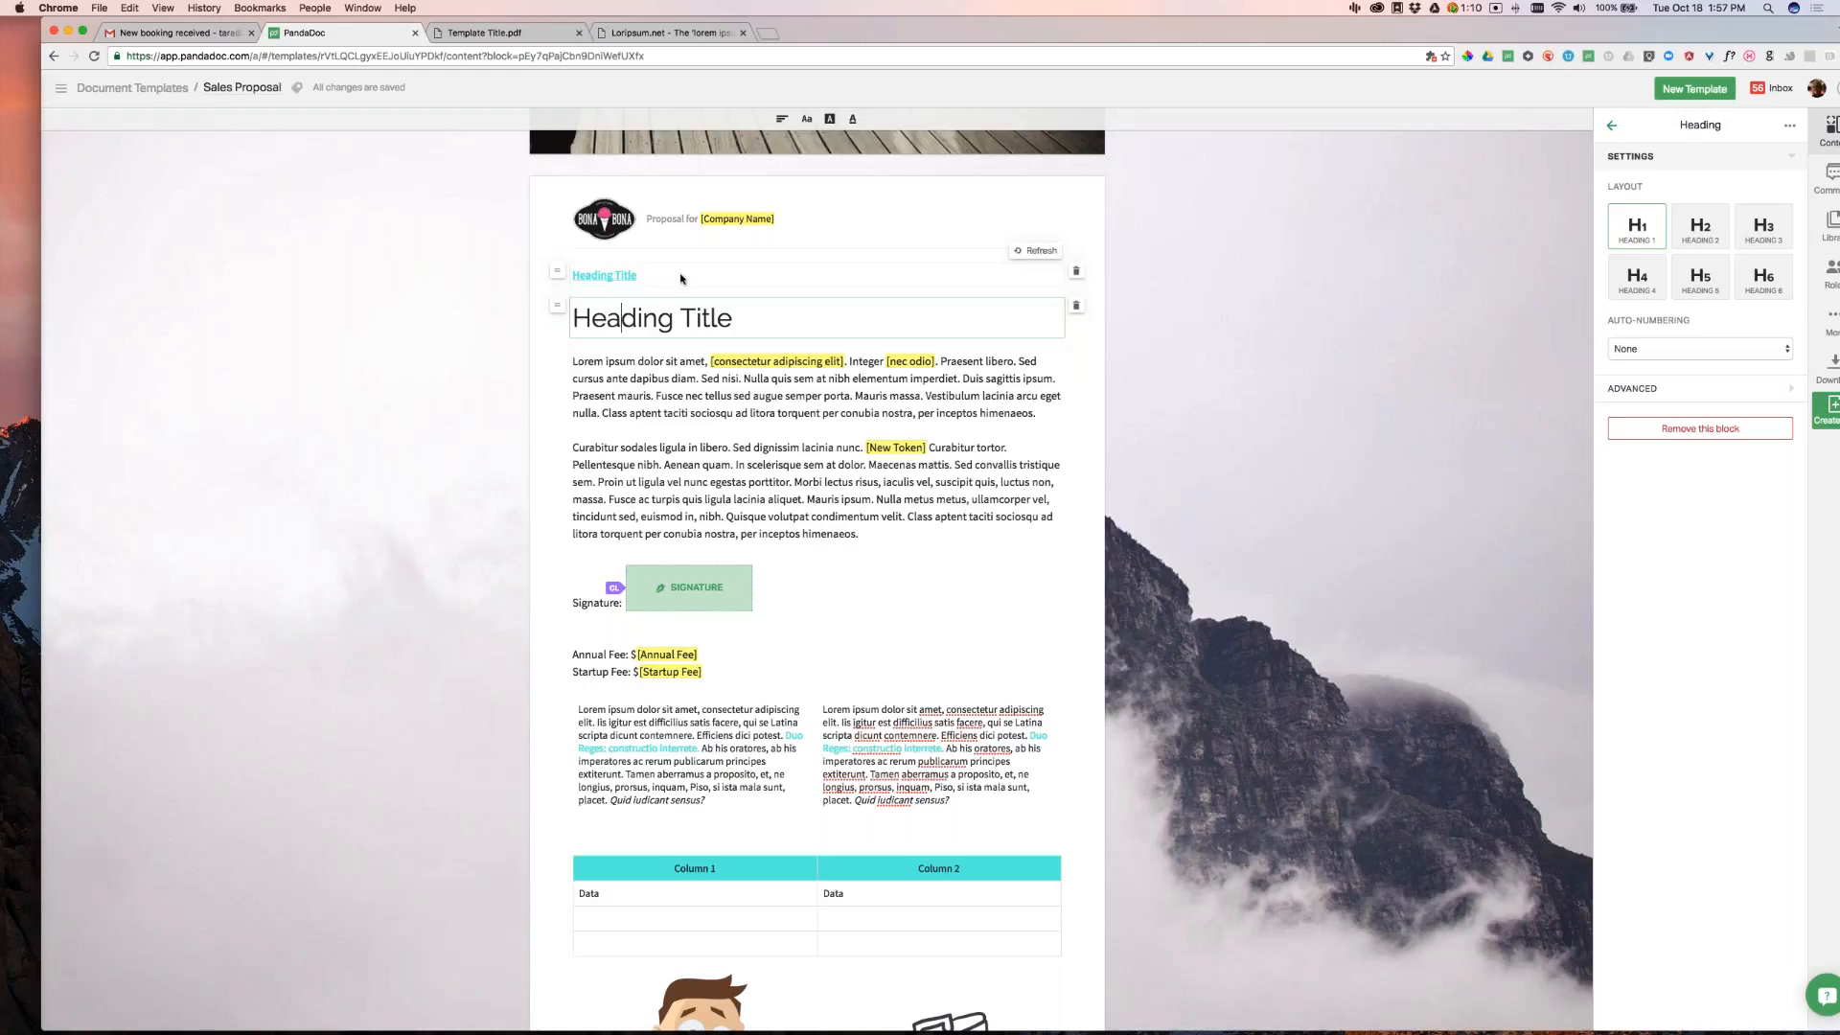
{"action": "left_click", "coordinate": [607, 276]}
{"action": "scroll", "coordinate": [983, 321], "scroll_direction": "down", "scroll_amount": 2}
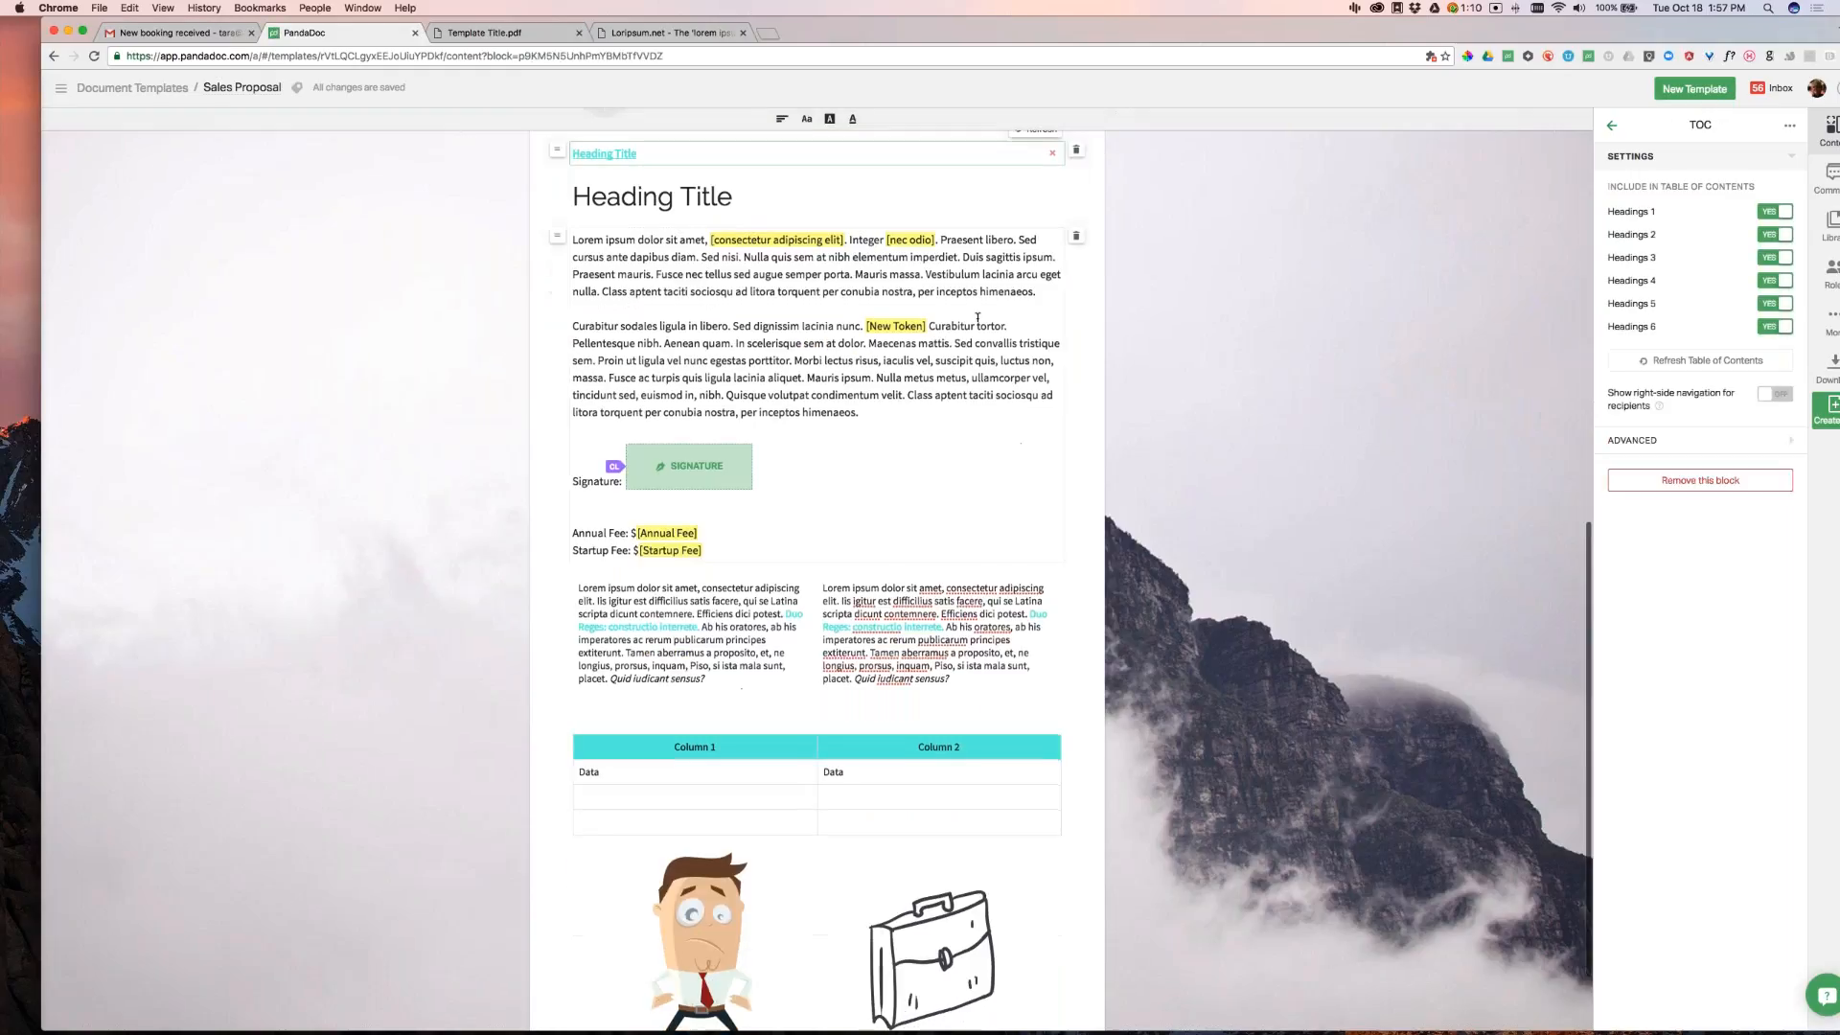
{"action": "mouse_move", "coordinate": [1546, 40]}
{"action": "left_mouse_down"}
{"action": "mouse_move", "coordinate": [1522, 45]}
{"action": "mouse_move", "coordinate": [1539, 42]}
{"action": "left_mouse_up"}
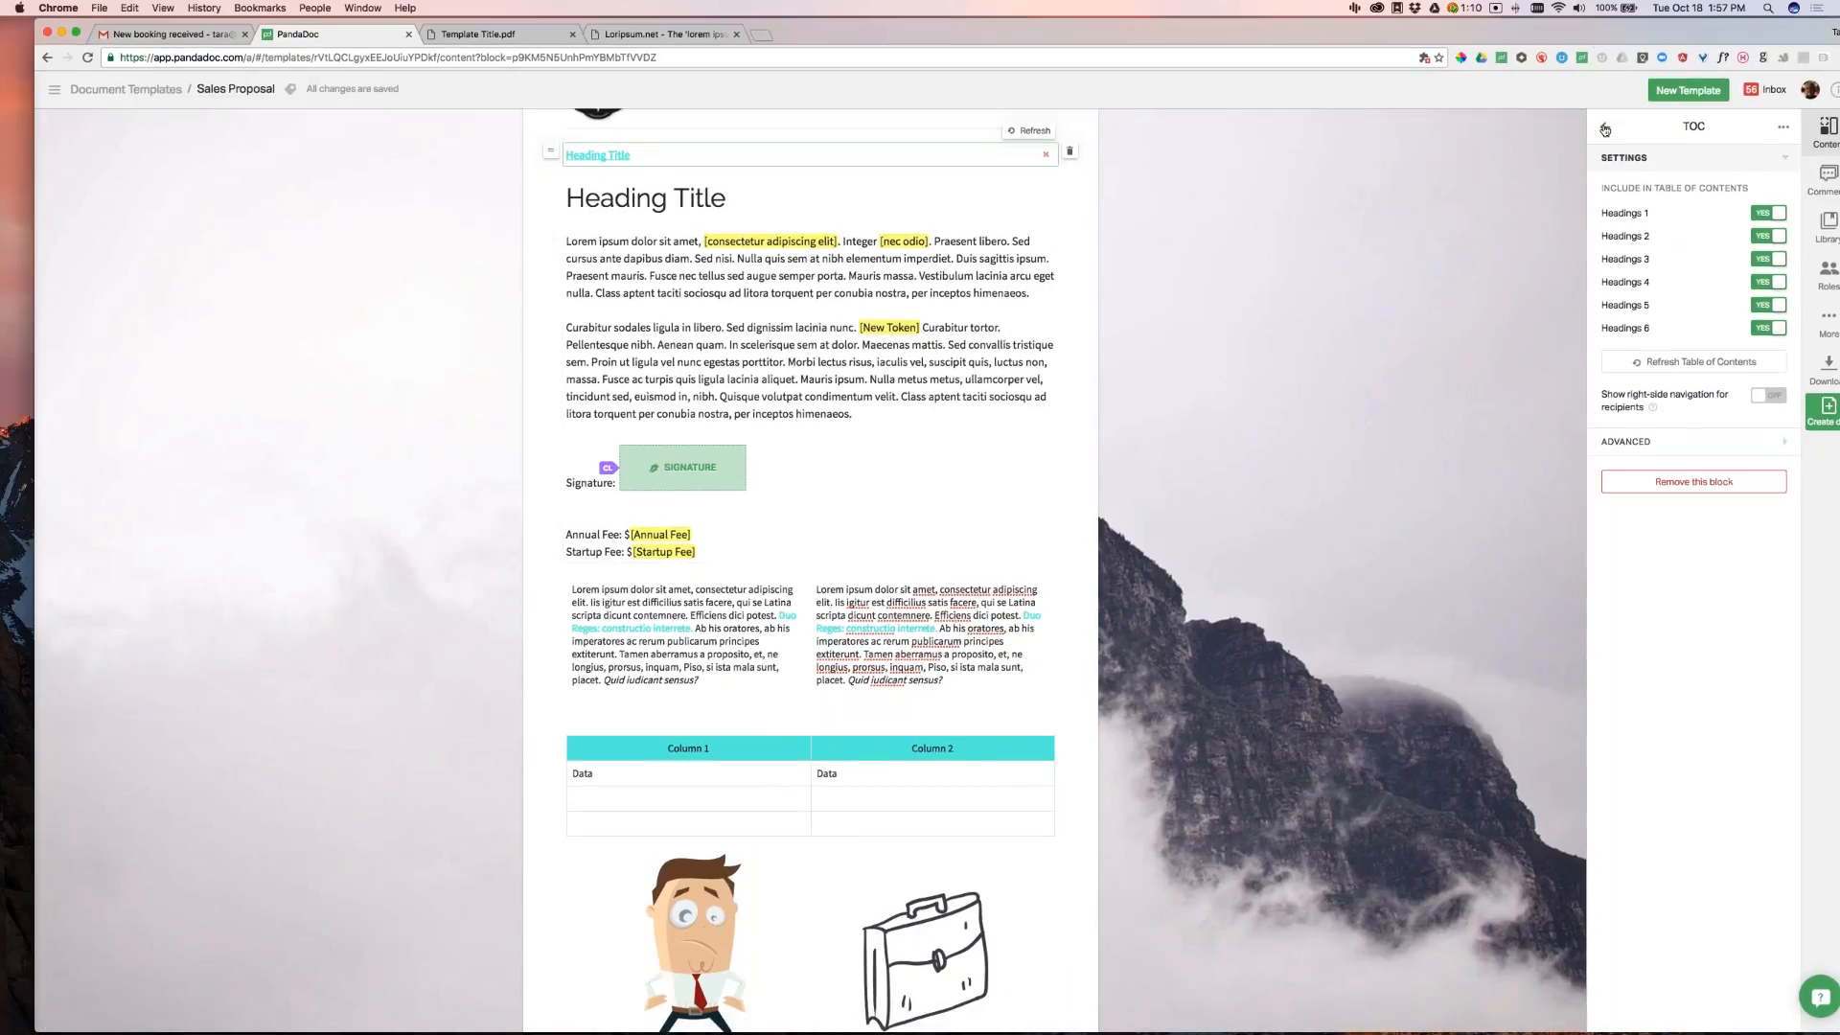
{"action": "left_click", "coordinate": [1604, 129]}
Add an H2 heading 'Heading 2' above the two-column text
{"action": "left_click_drag", "start_coordinate": [1630, 182], "coordinate": [811, 595]}
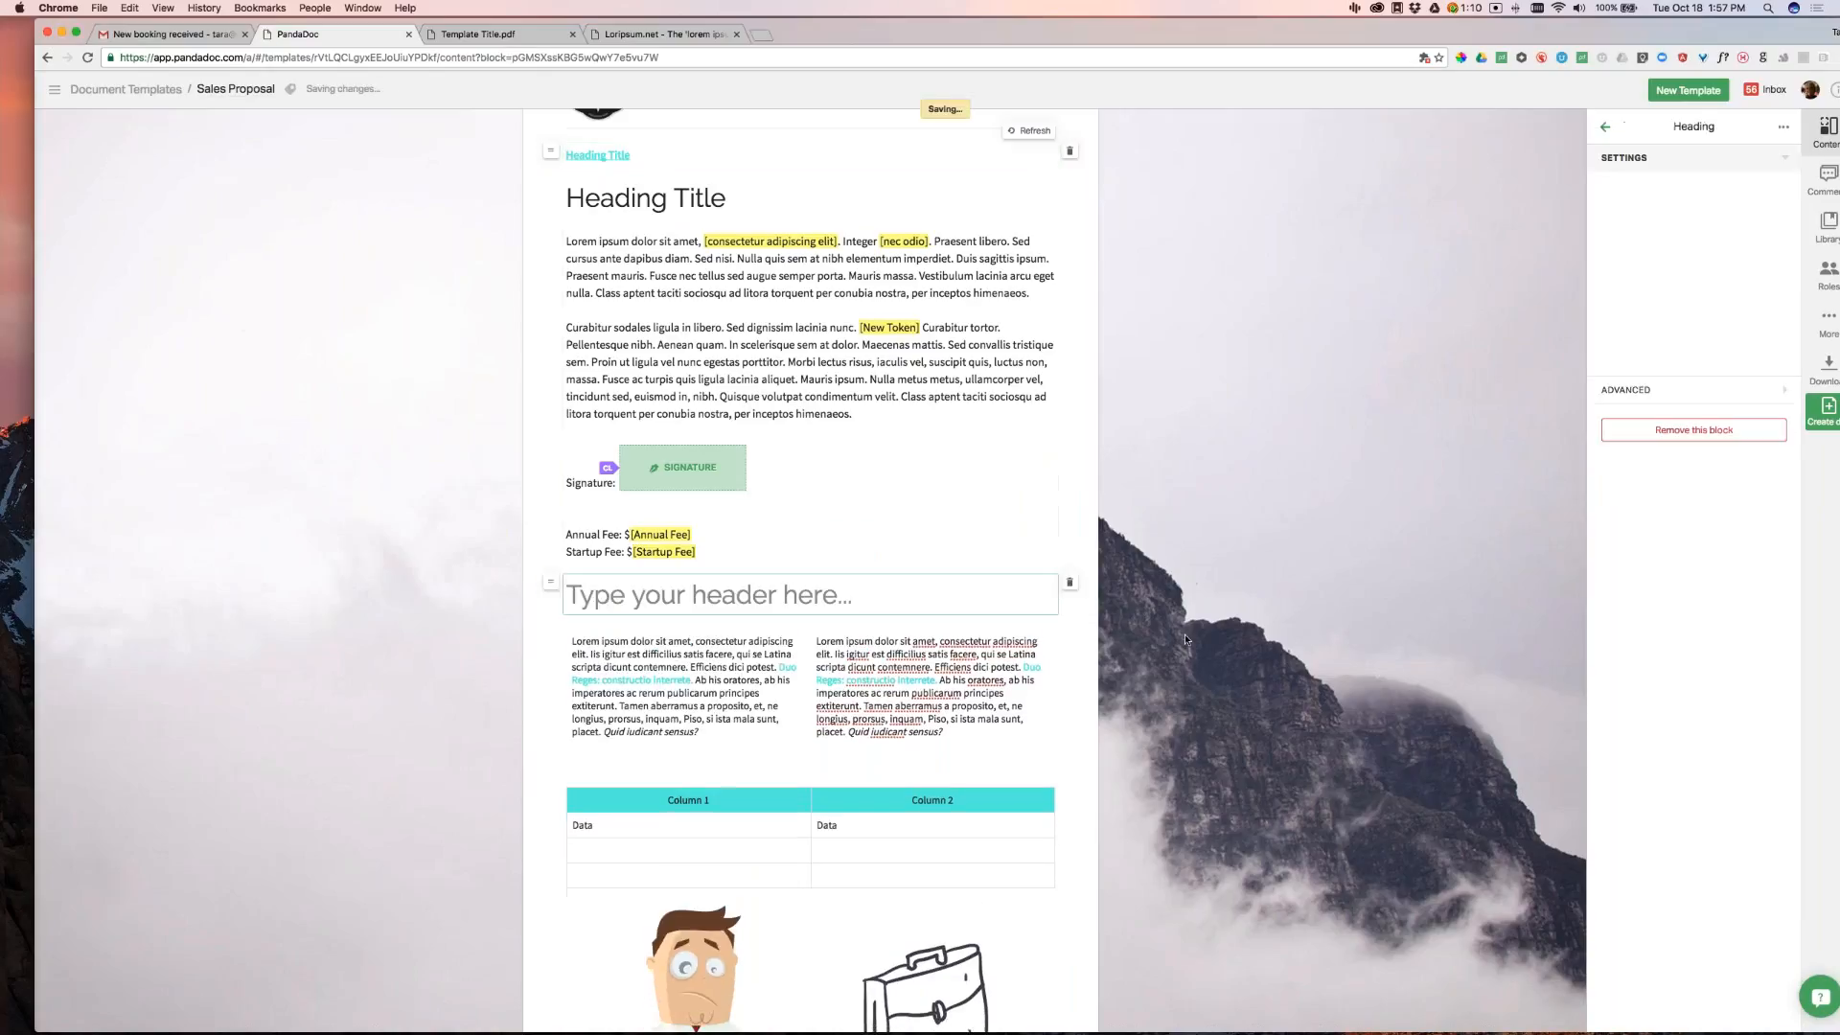
{"action": "type", "text": "Heading 2"}
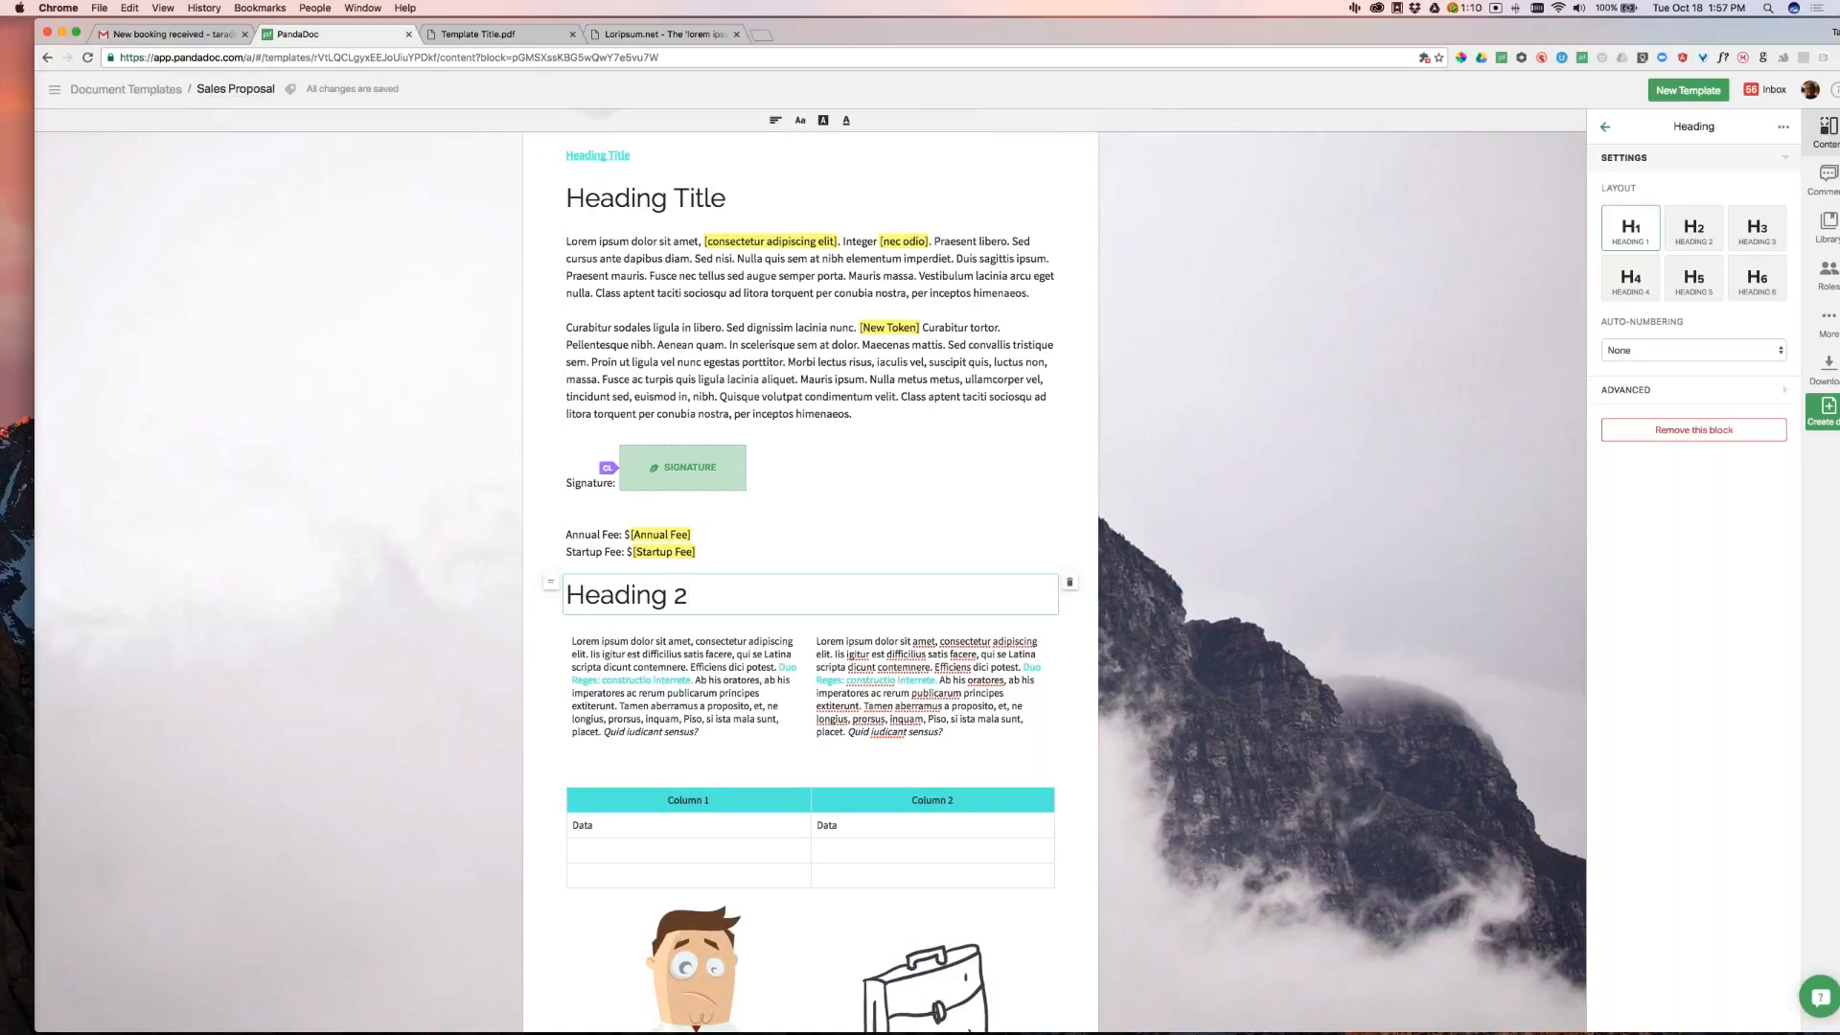
{"action": "left_click", "coordinate": [1694, 228]}
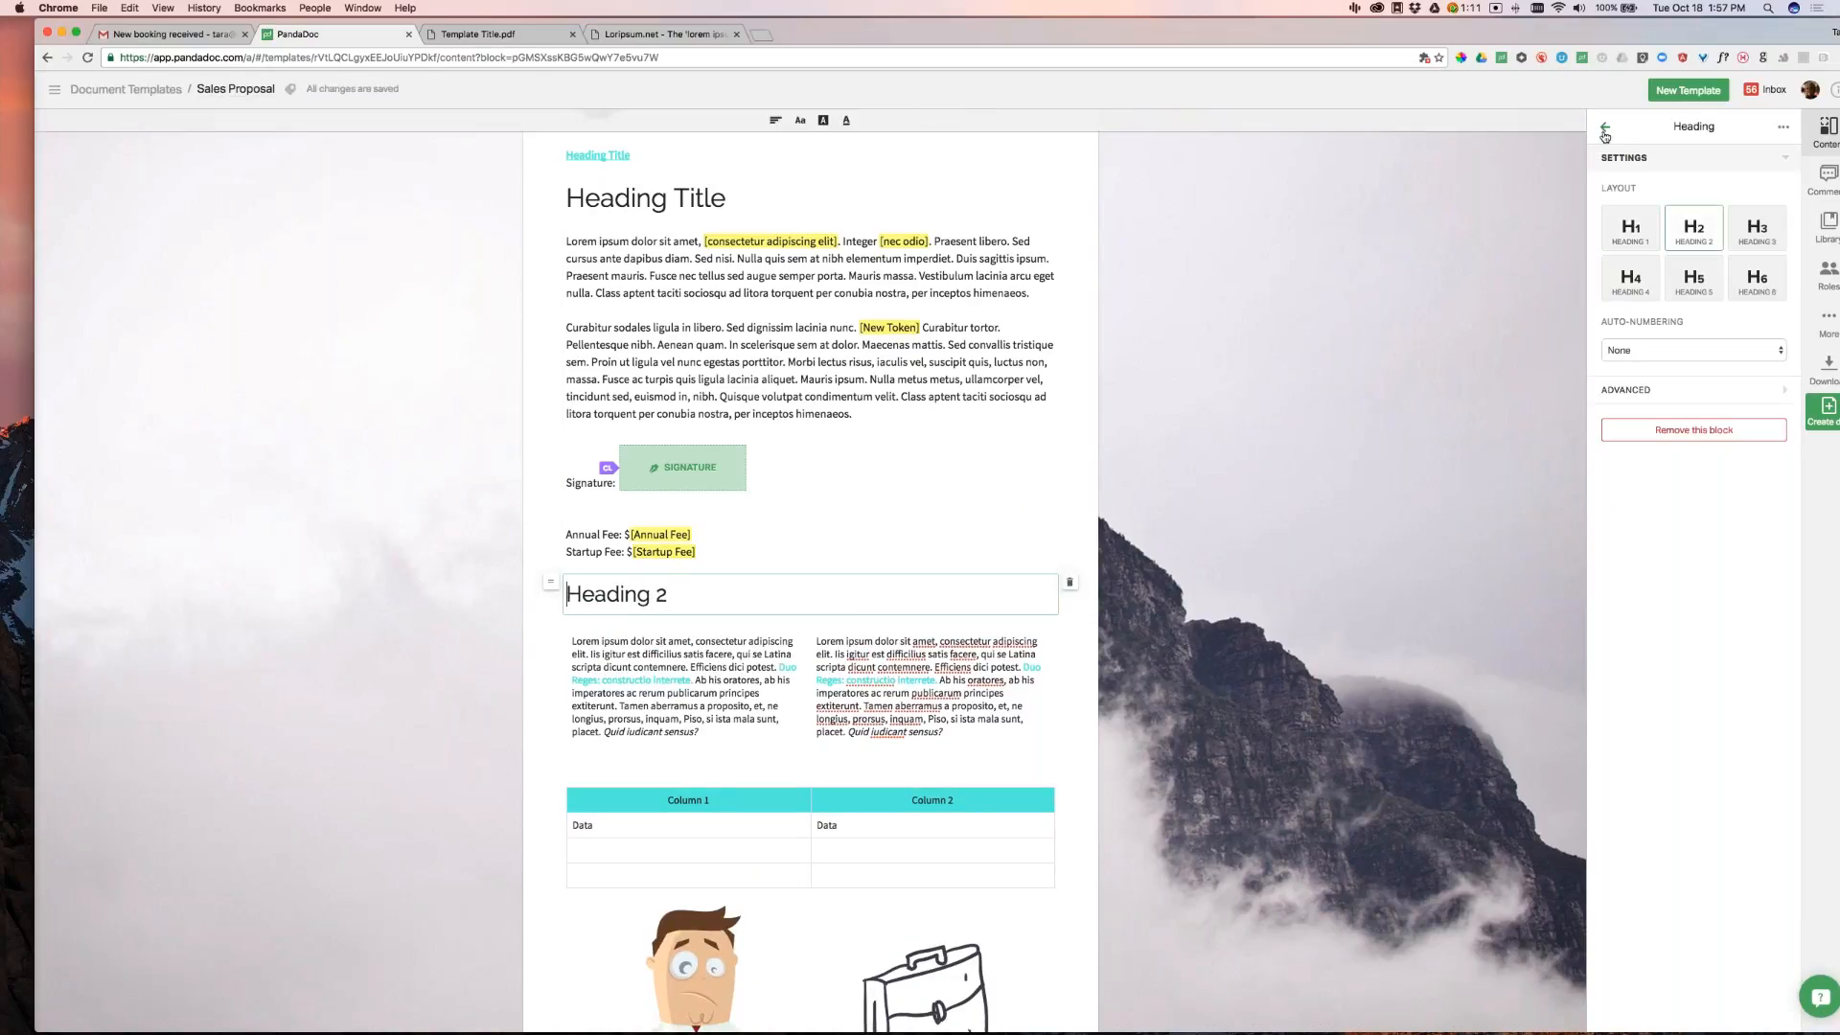
{"action": "left_click", "coordinate": [1605, 129]}
Add an H3 heading 'Sub Heading' just below Heading 2
{"action": "left_click_drag", "start_coordinate": [1630, 182], "coordinate": [865, 623]}
{"action": "type", "text": "Sub Heading"}
{"action": "left_click", "coordinate": [1757, 230]}
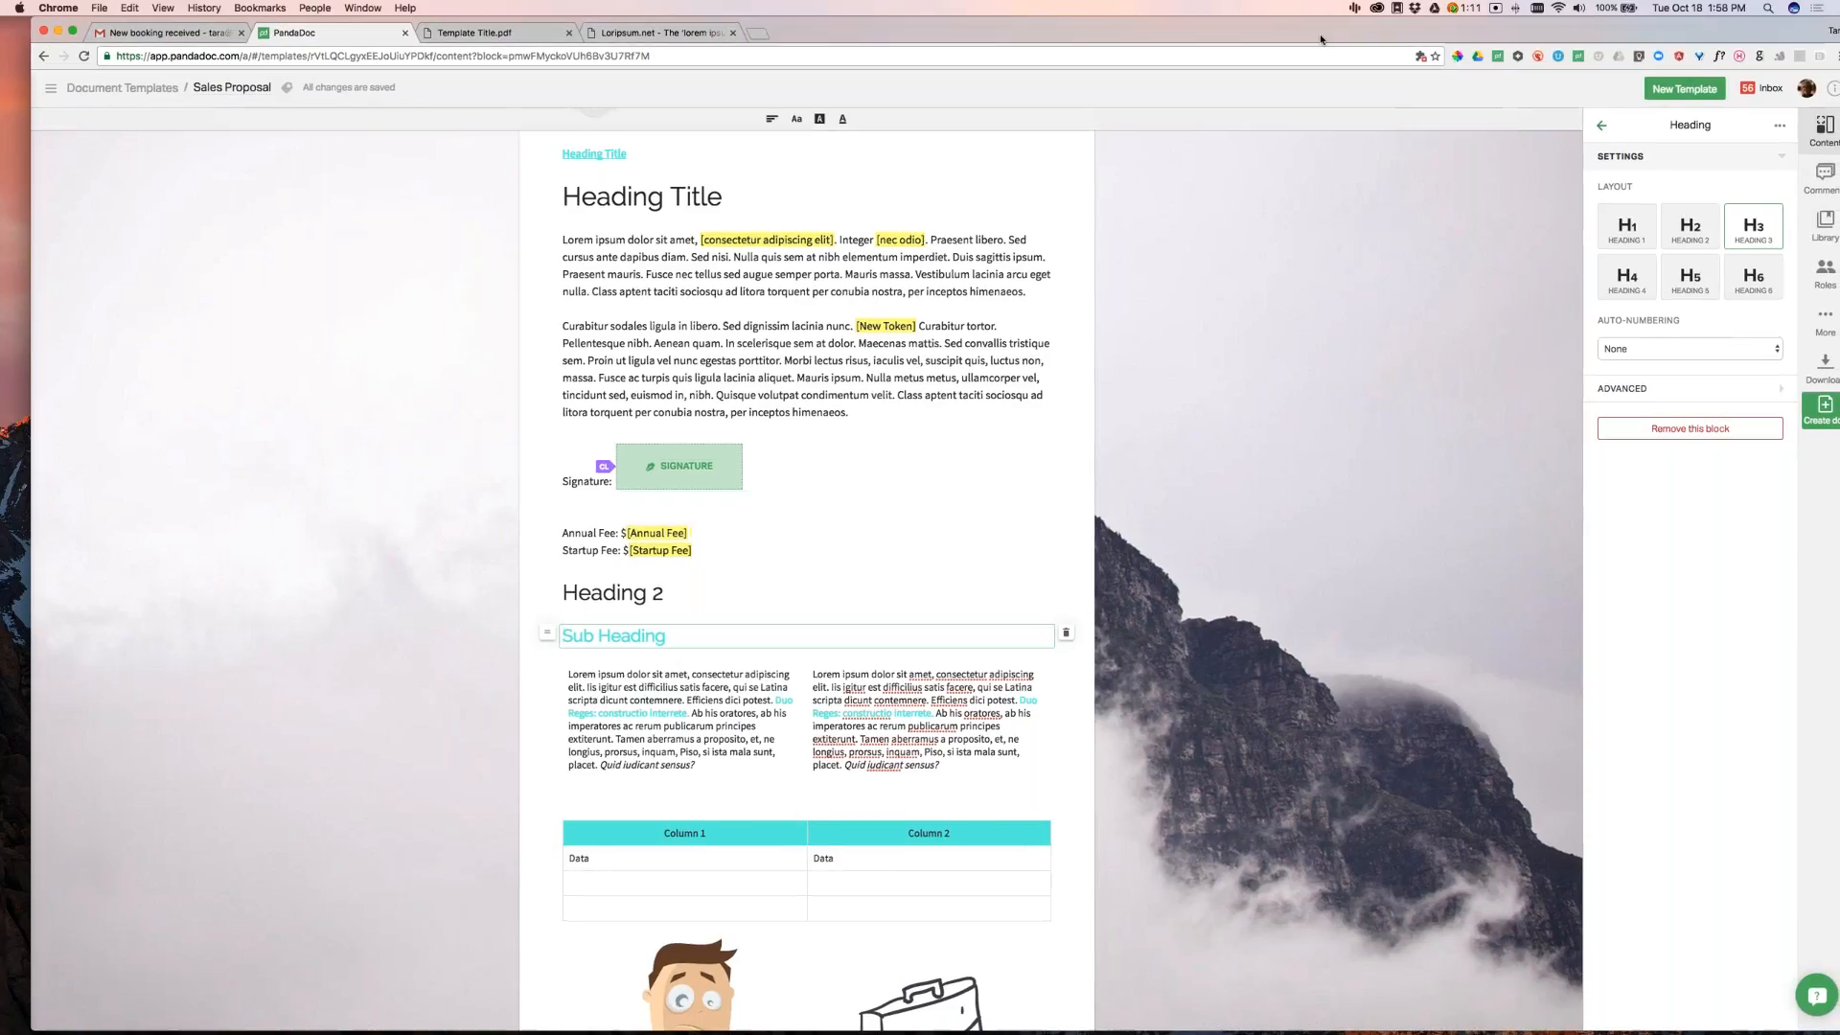
{"action": "double_click", "coordinate": [1320, 32]}
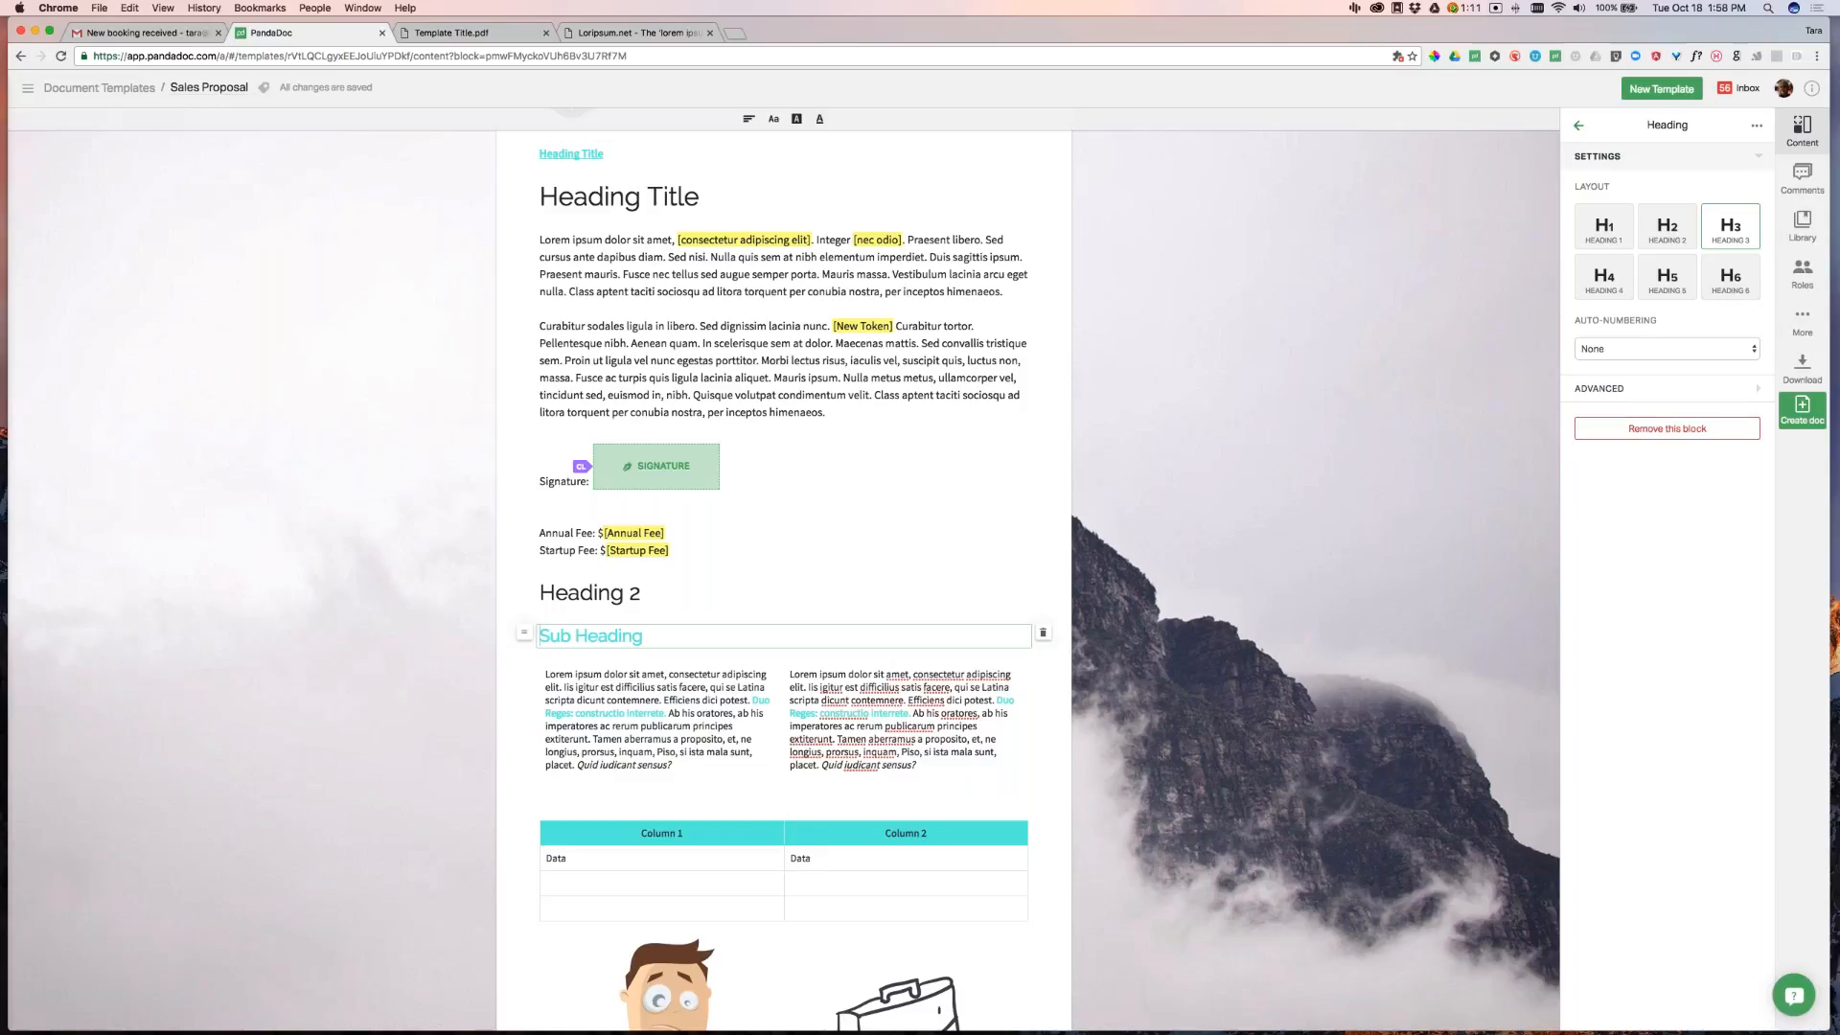
{"action": "scroll", "coordinate": [734, 212], "scroll_direction": "up", "scroll_amount": 2}
{"action": "left_click", "coordinate": [734, 212]}
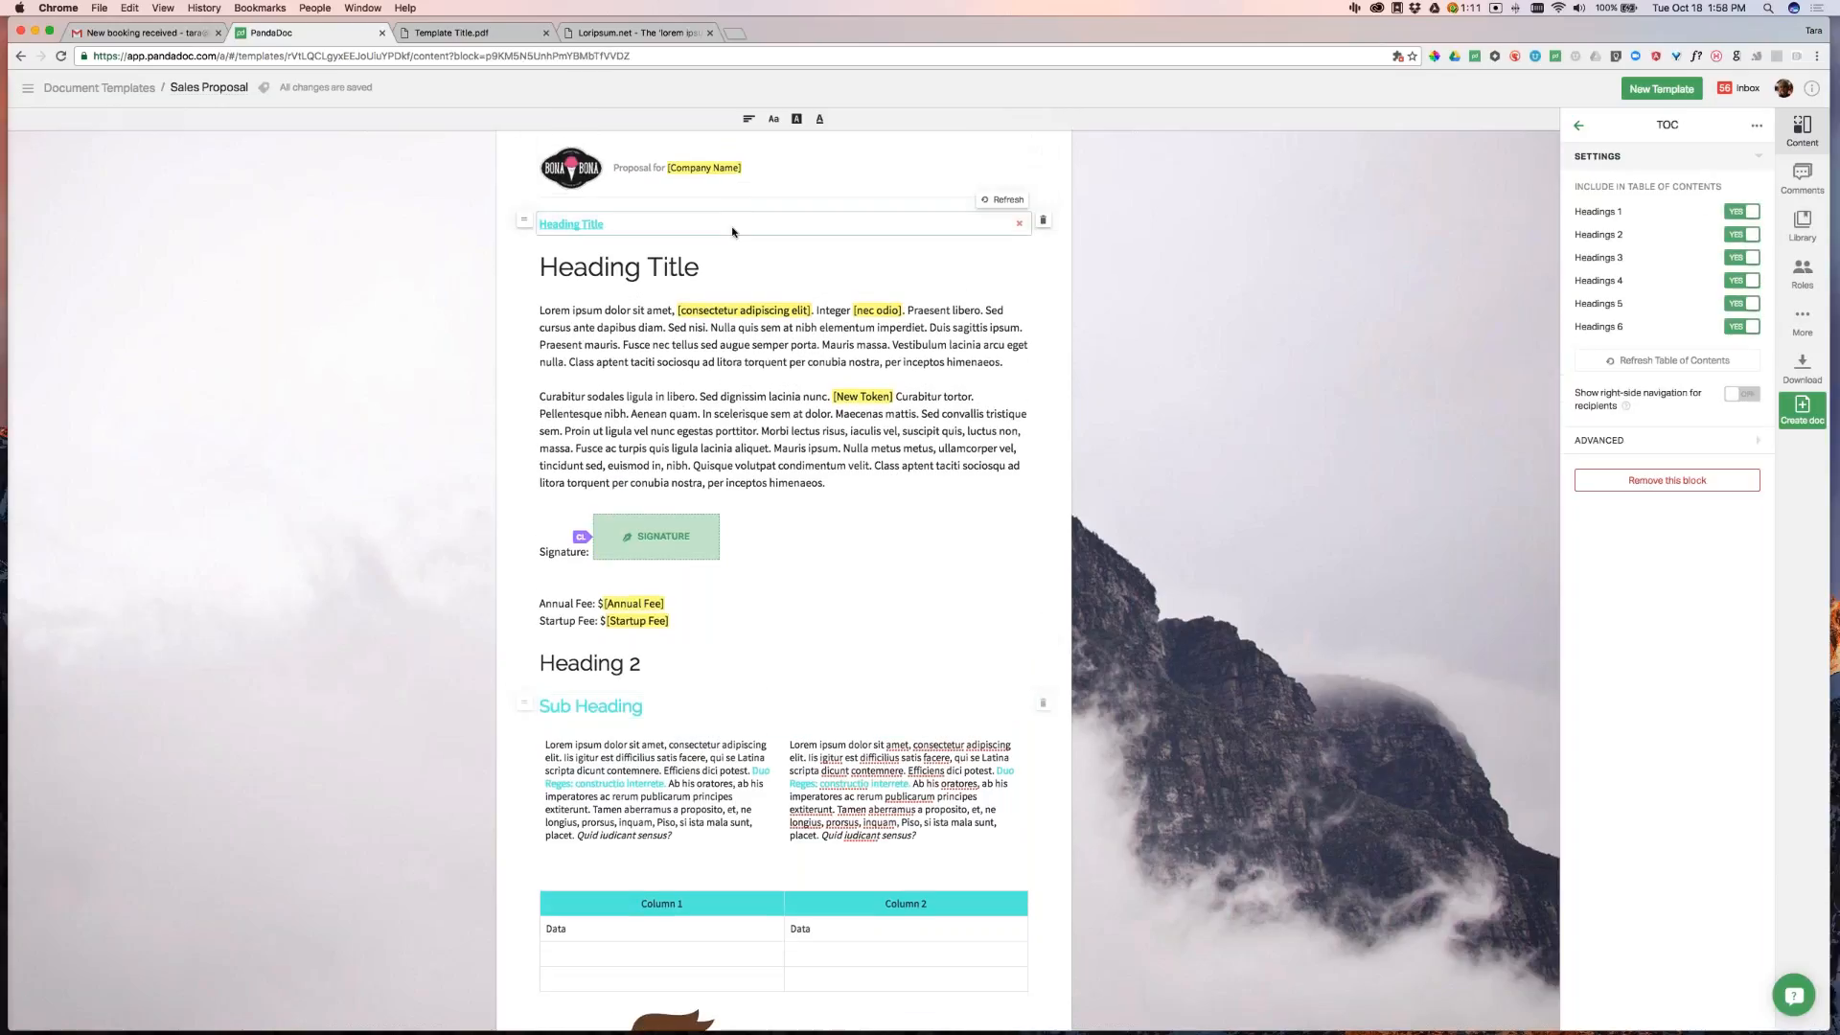
Refresh the table of contents and change the theme colour to a darker teal, #41c3b7
{"action": "left_click", "coordinate": [1007, 203]}
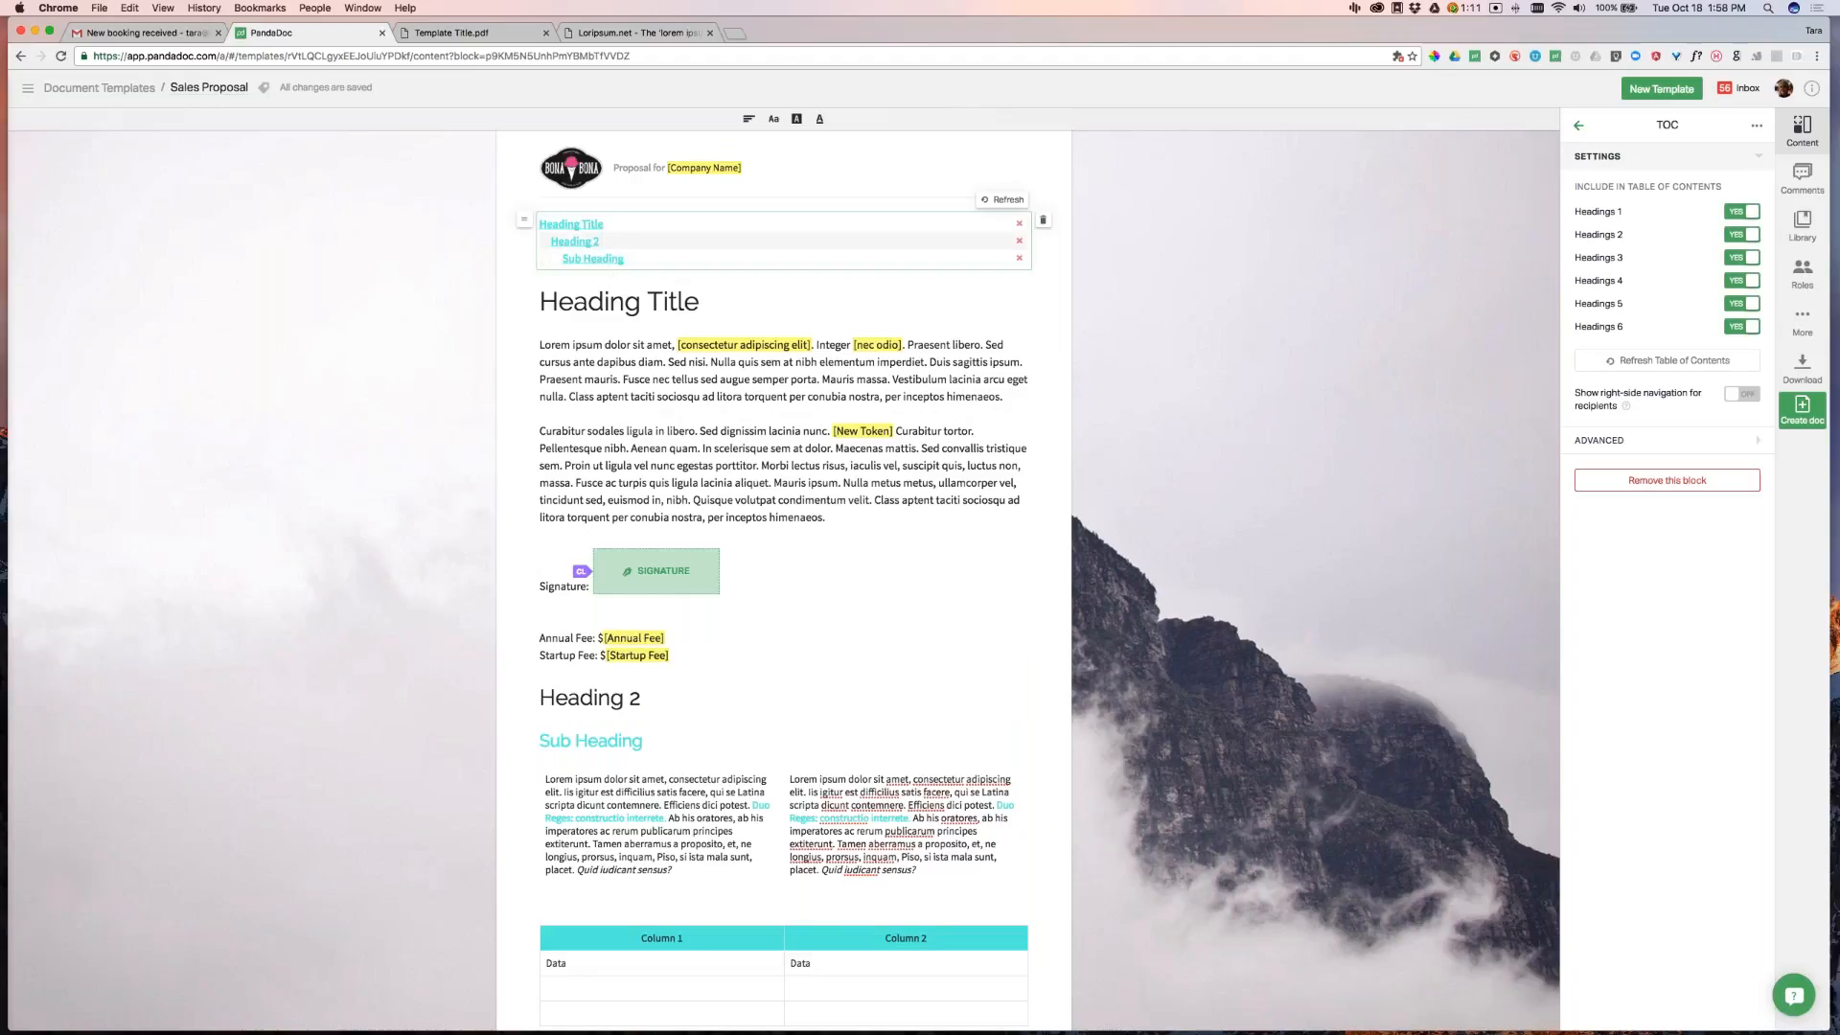
{"action": "left_click", "coordinate": [1802, 322]}
{"action": "left_click", "coordinate": [1601, 156]}
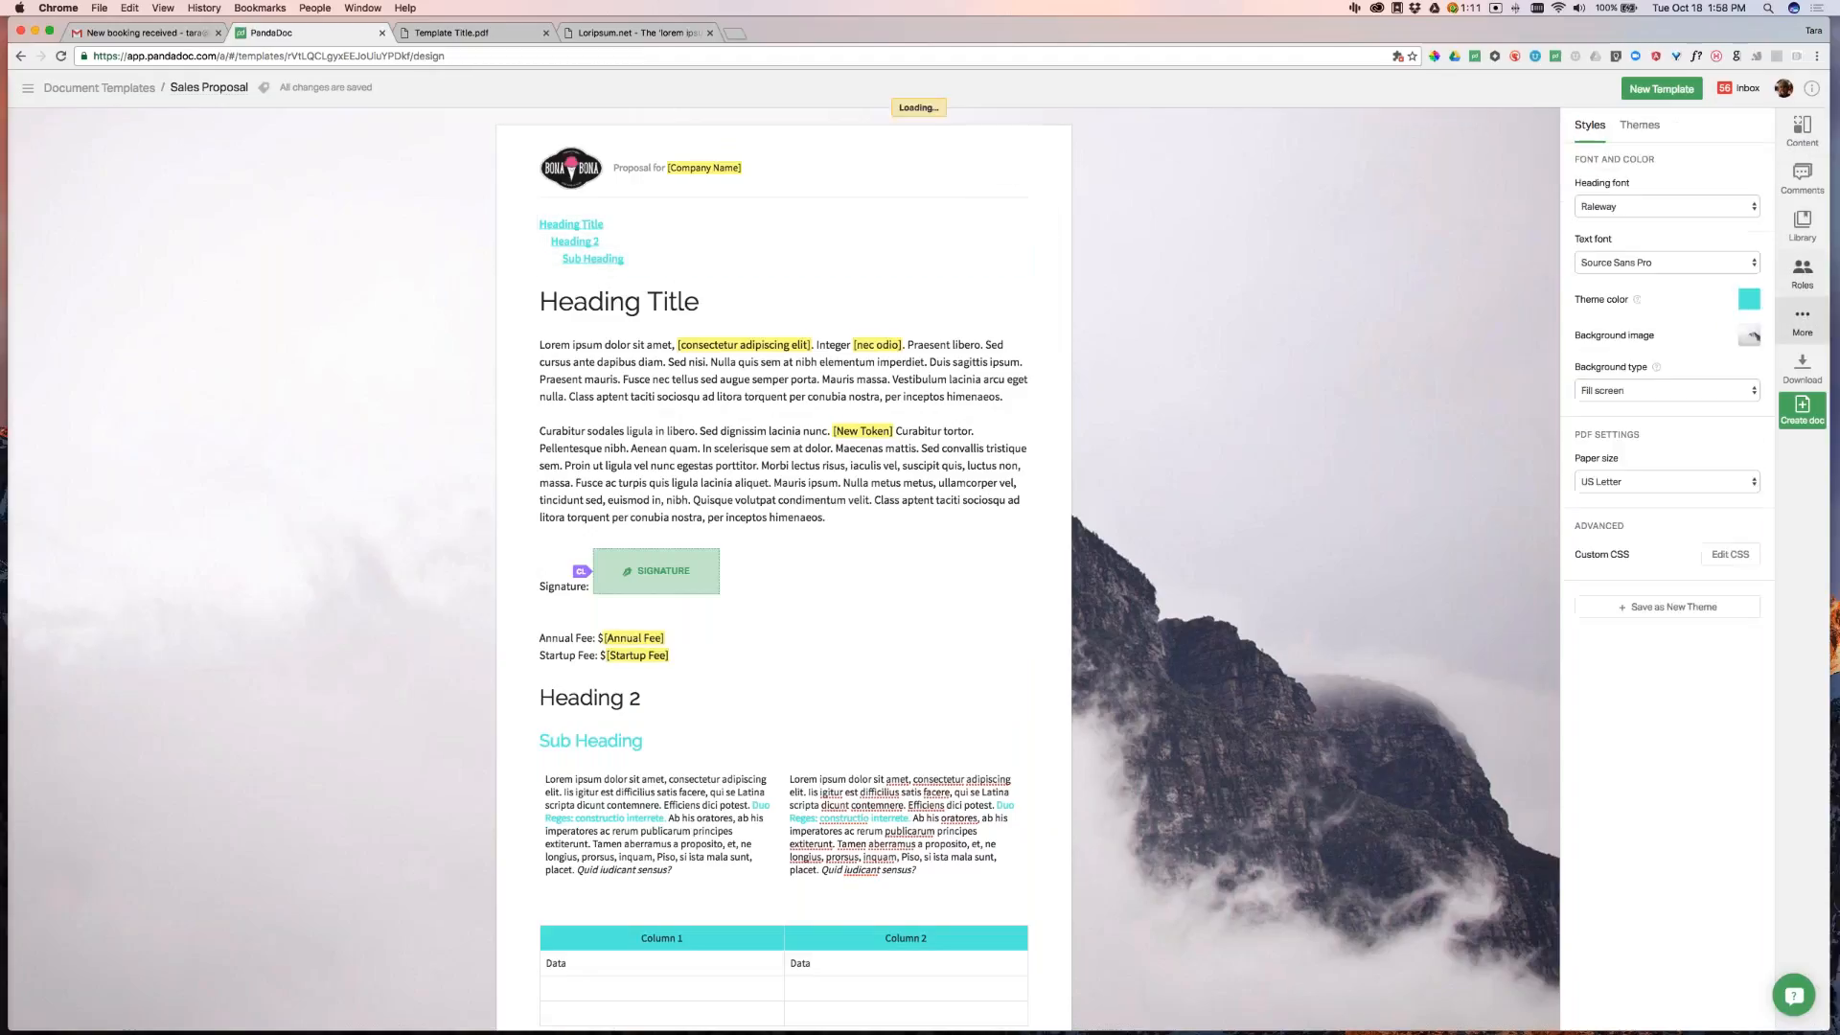
{"action": "left_click", "coordinate": [1749, 299]}
{"action": "left_click", "coordinate": [1696, 339]}
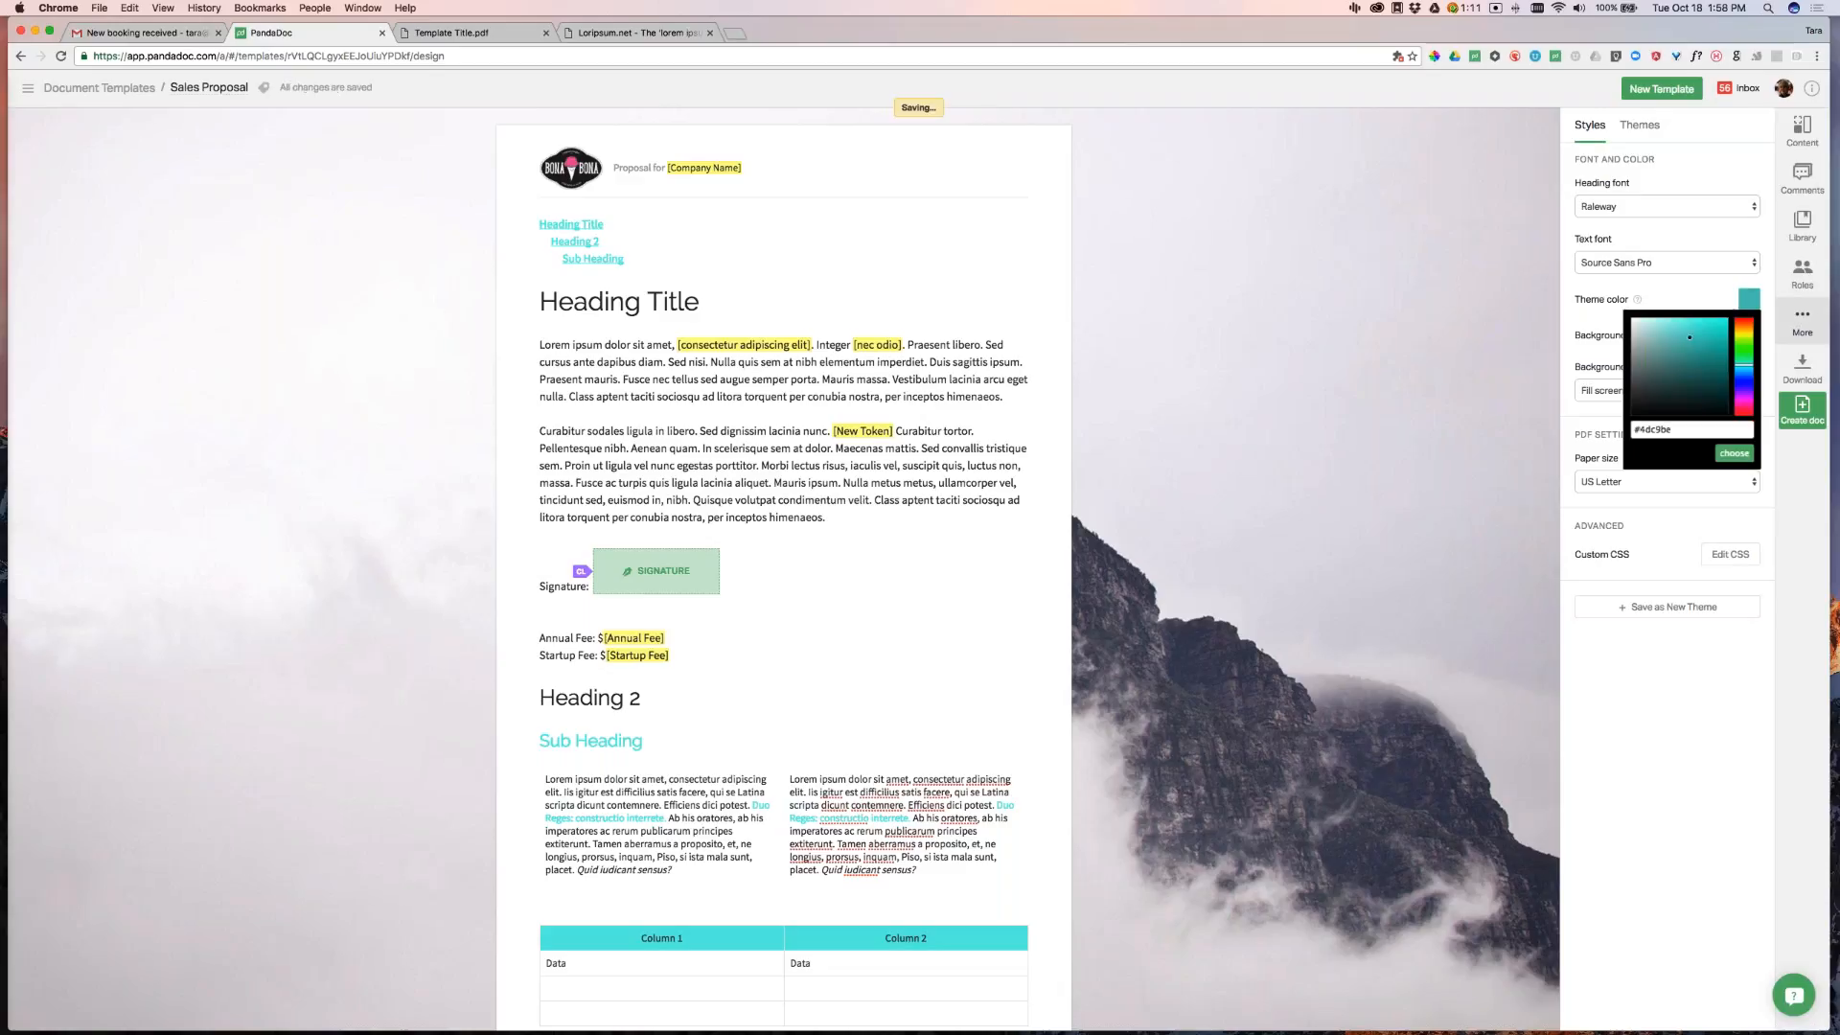
{"action": "left_click", "coordinate": [1733, 454]}
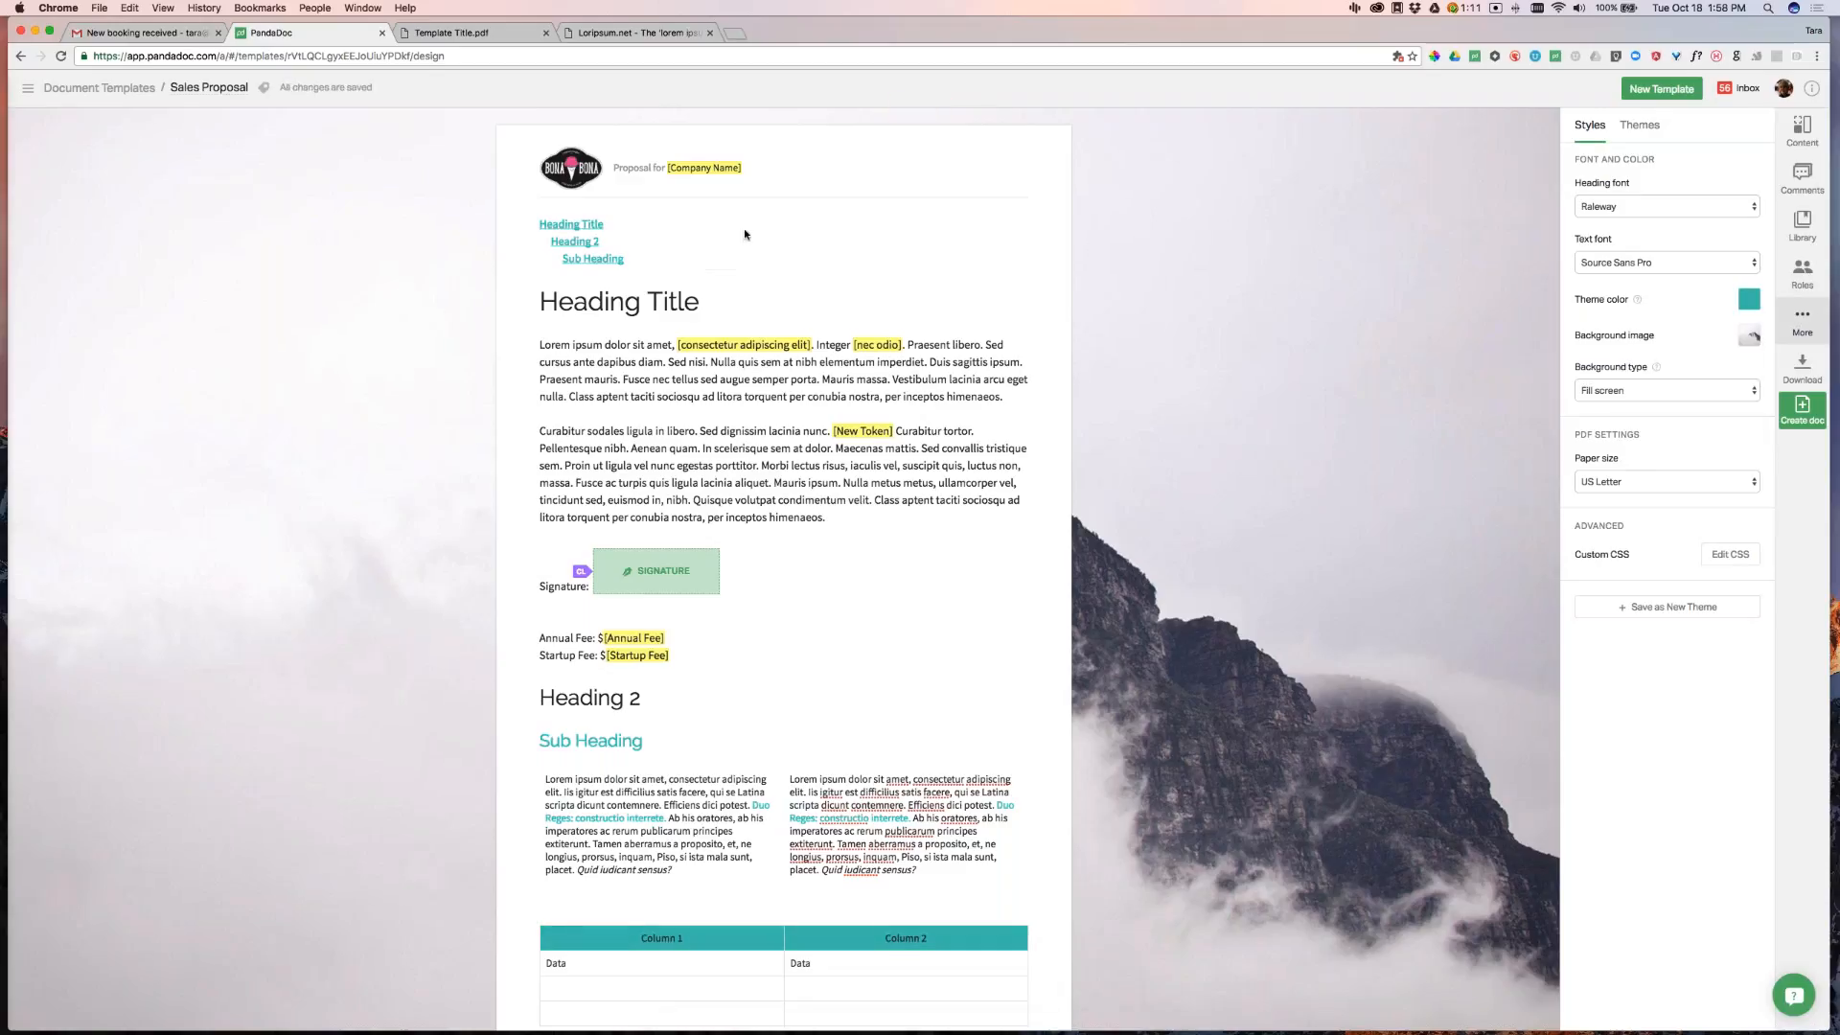
{"action": "mouse_move", "coordinate": [750, 236]}
{"action": "left_click", "coordinate": [751, 236]}
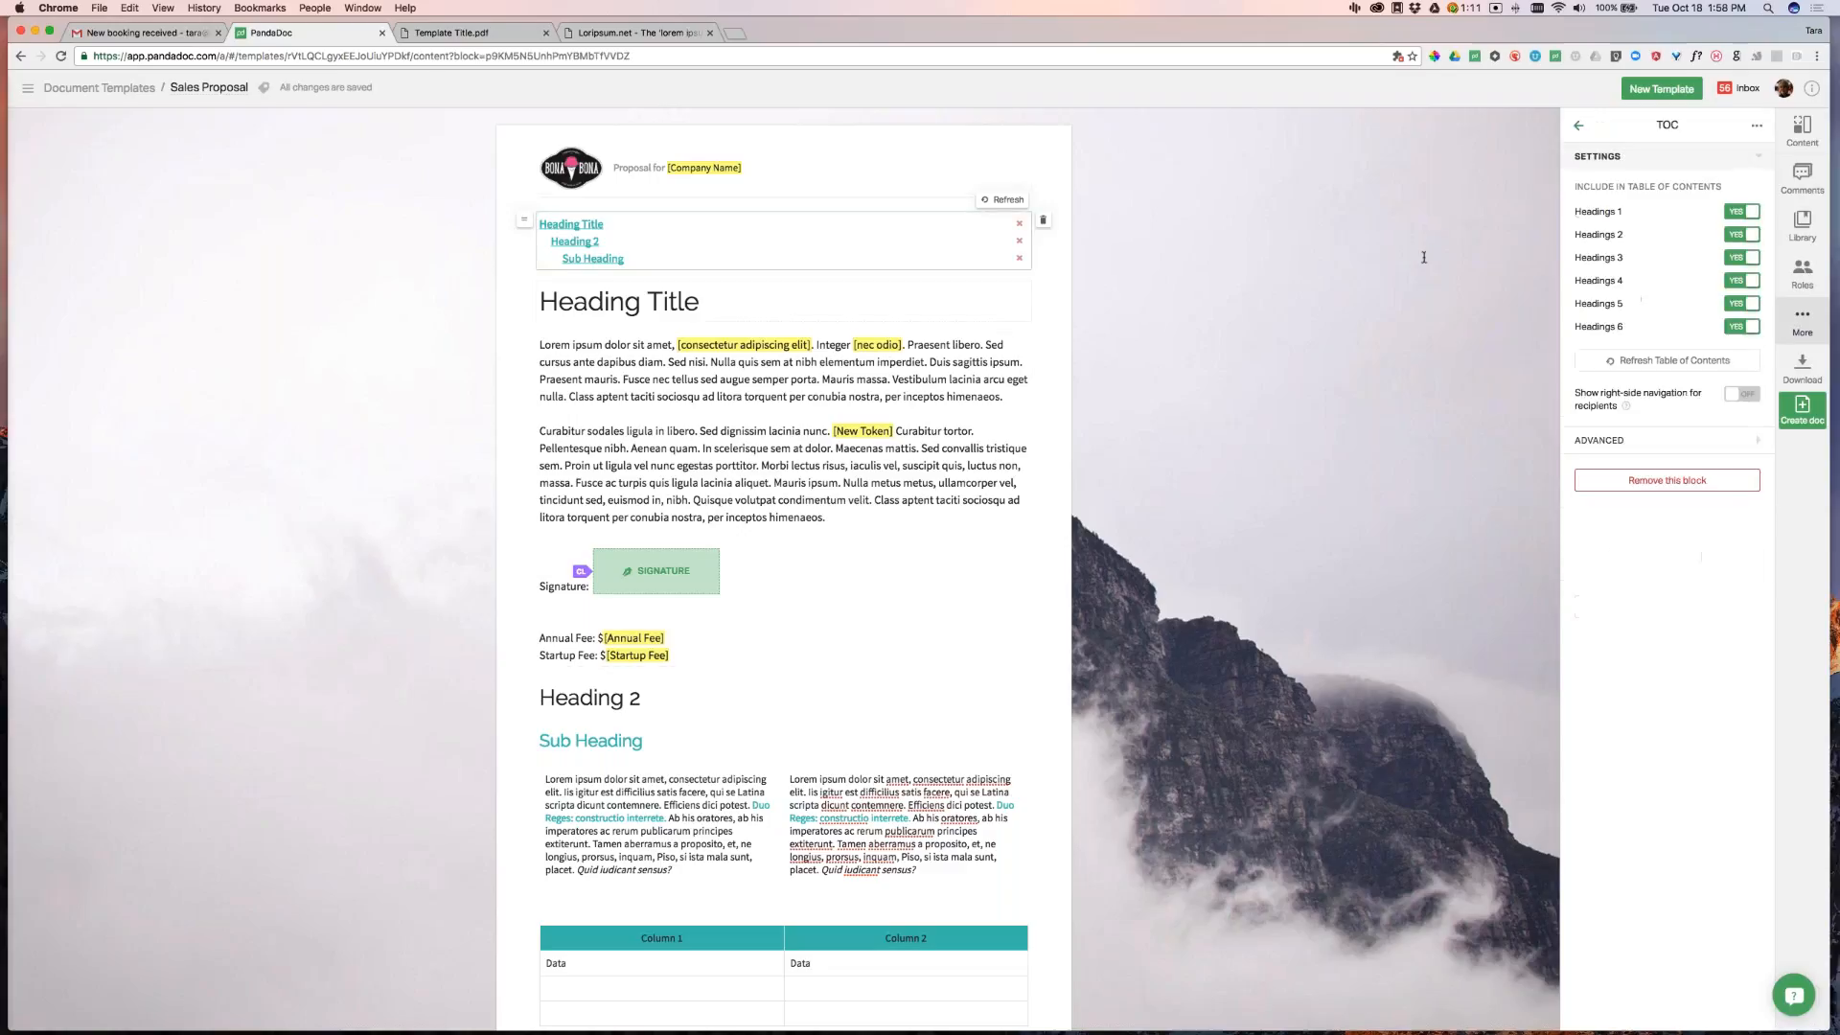
Add a Heading block reading 'Table of Contents' above the contents list
{"action": "left_click", "coordinate": [1577, 129]}
{"action": "left_click_drag", "start_coordinate": [1604, 180], "coordinate": [797, 236]}
{"action": "type", "text": "Table of Contents"}
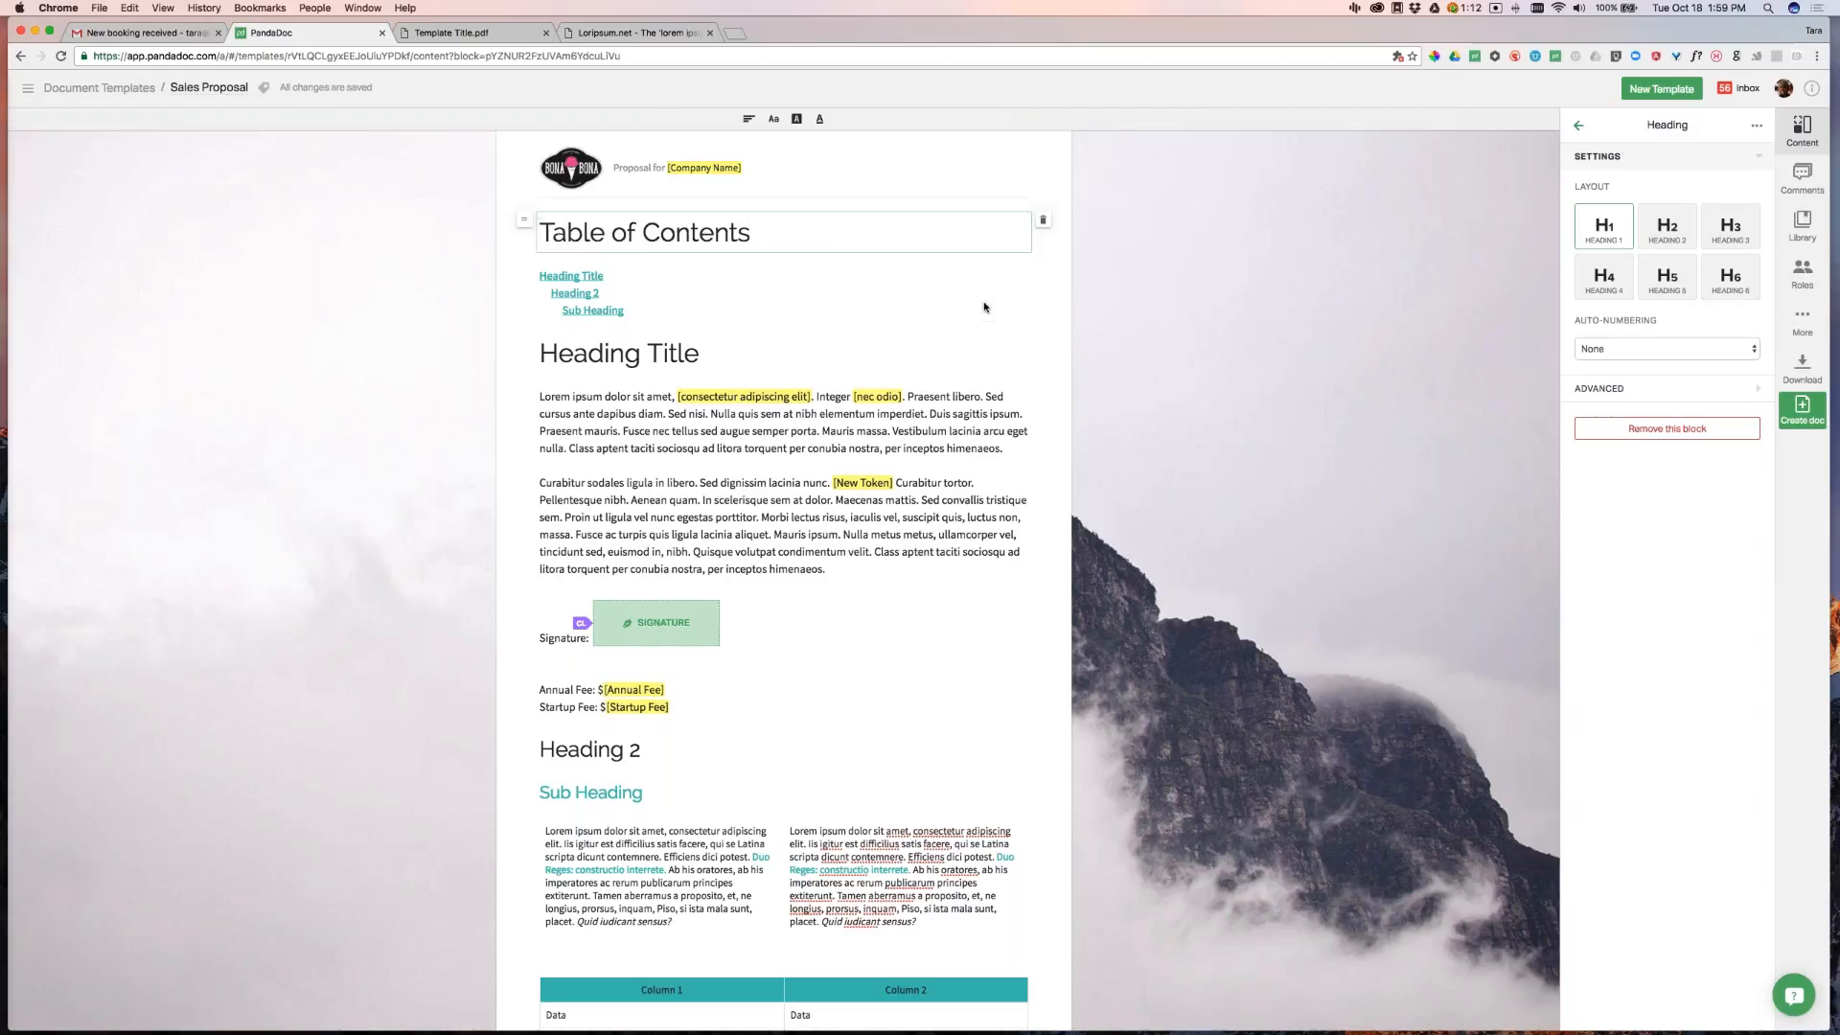
Refresh the contents list and remove its 'Table of Contents' entry
{"action": "left_click", "coordinate": [984, 308]}
{"action": "left_click", "coordinate": [1002, 251]}
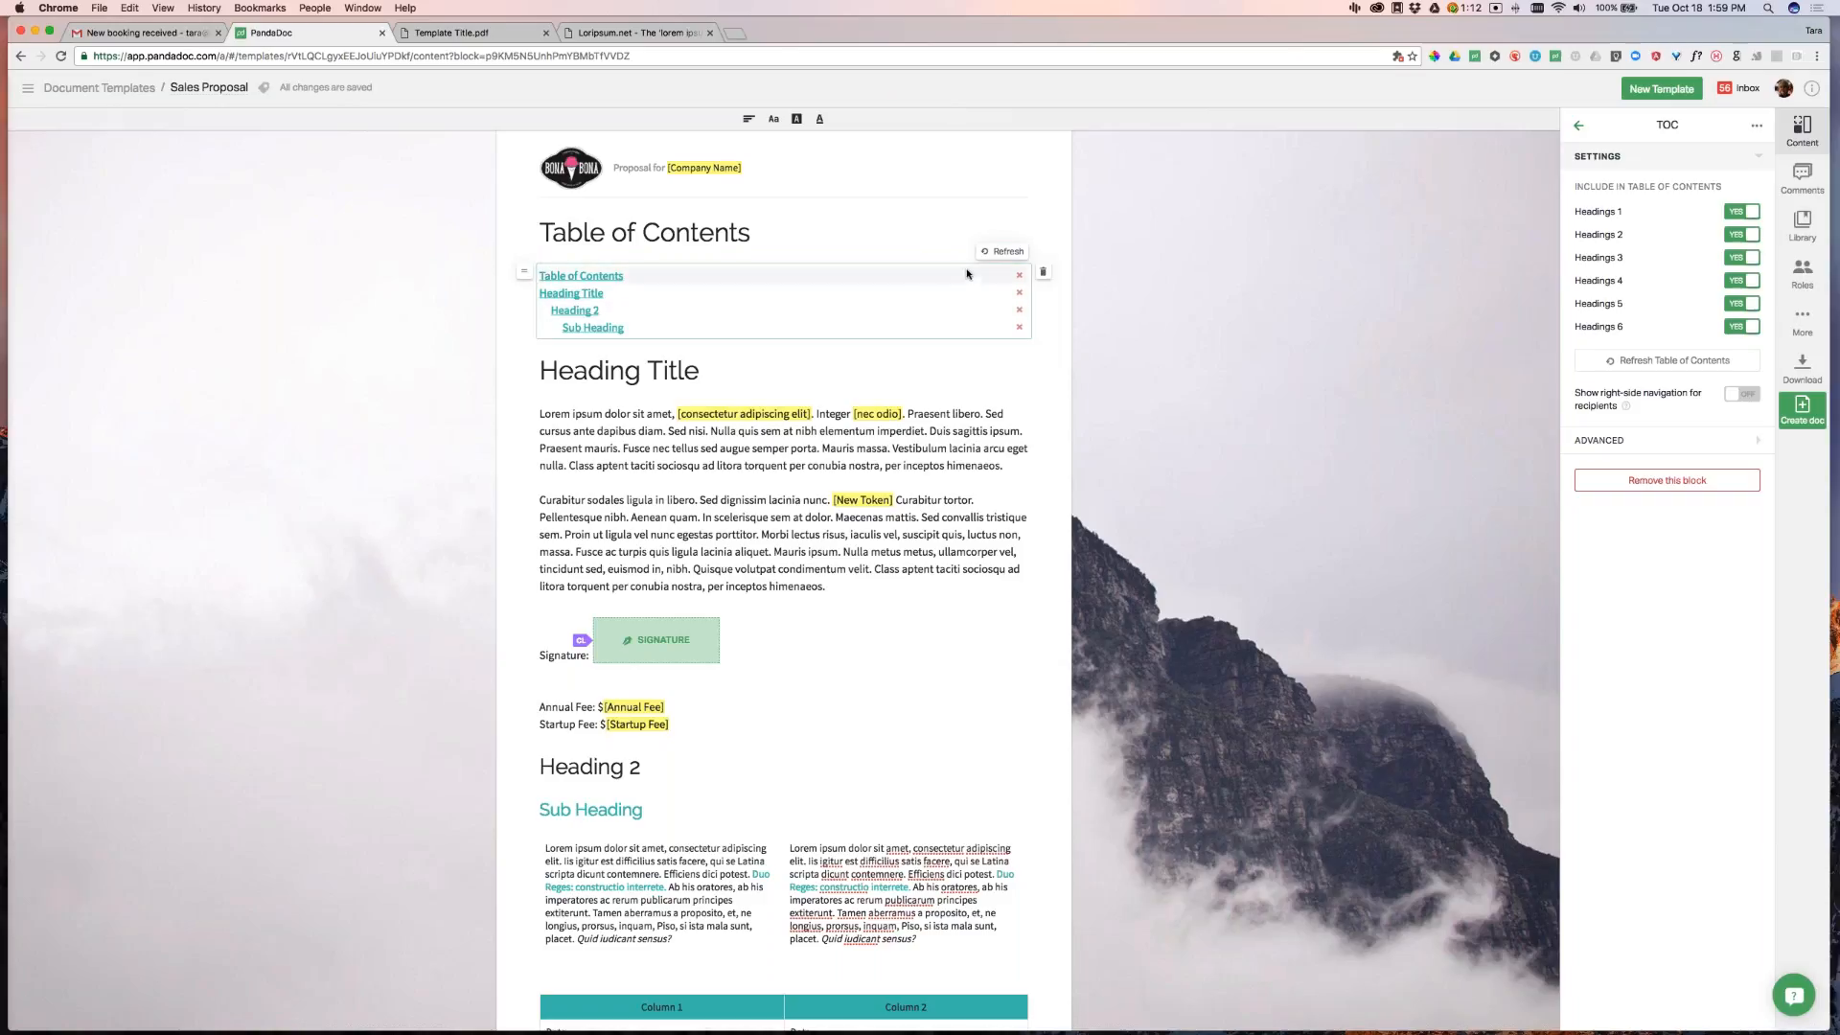
{"action": "left_click", "coordinate": [1021, 277]}
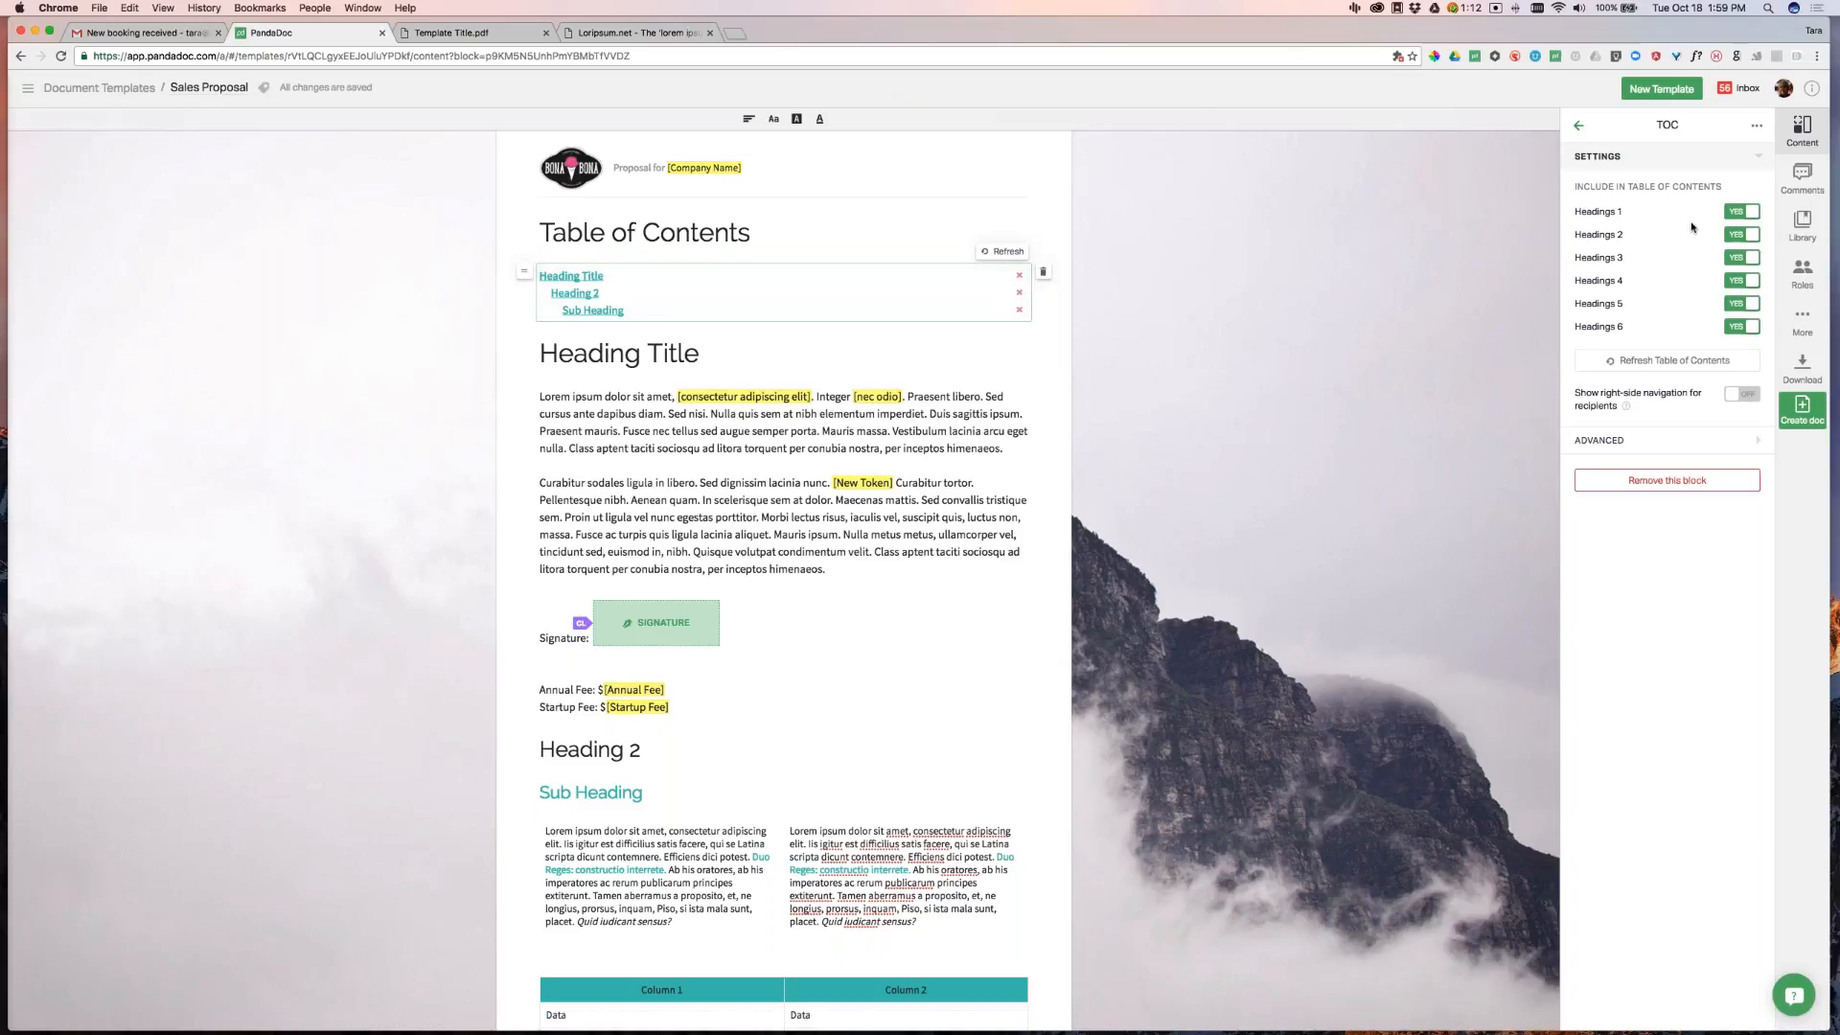
Limit the contents to heading levels 1–2, refresh it, and remove the Table of Contents entry
{"action": "left_click", "coordinate": [1742, 235]}
{"action": "left_click", "coordinate": [1742, 257]}
{"action": "left_click", "coordinate": [1742, 281]}
{"action": "left_click", "coordinate": [1742, 304]}
{"action": "left_click", "coordinate": [1742, 326]}
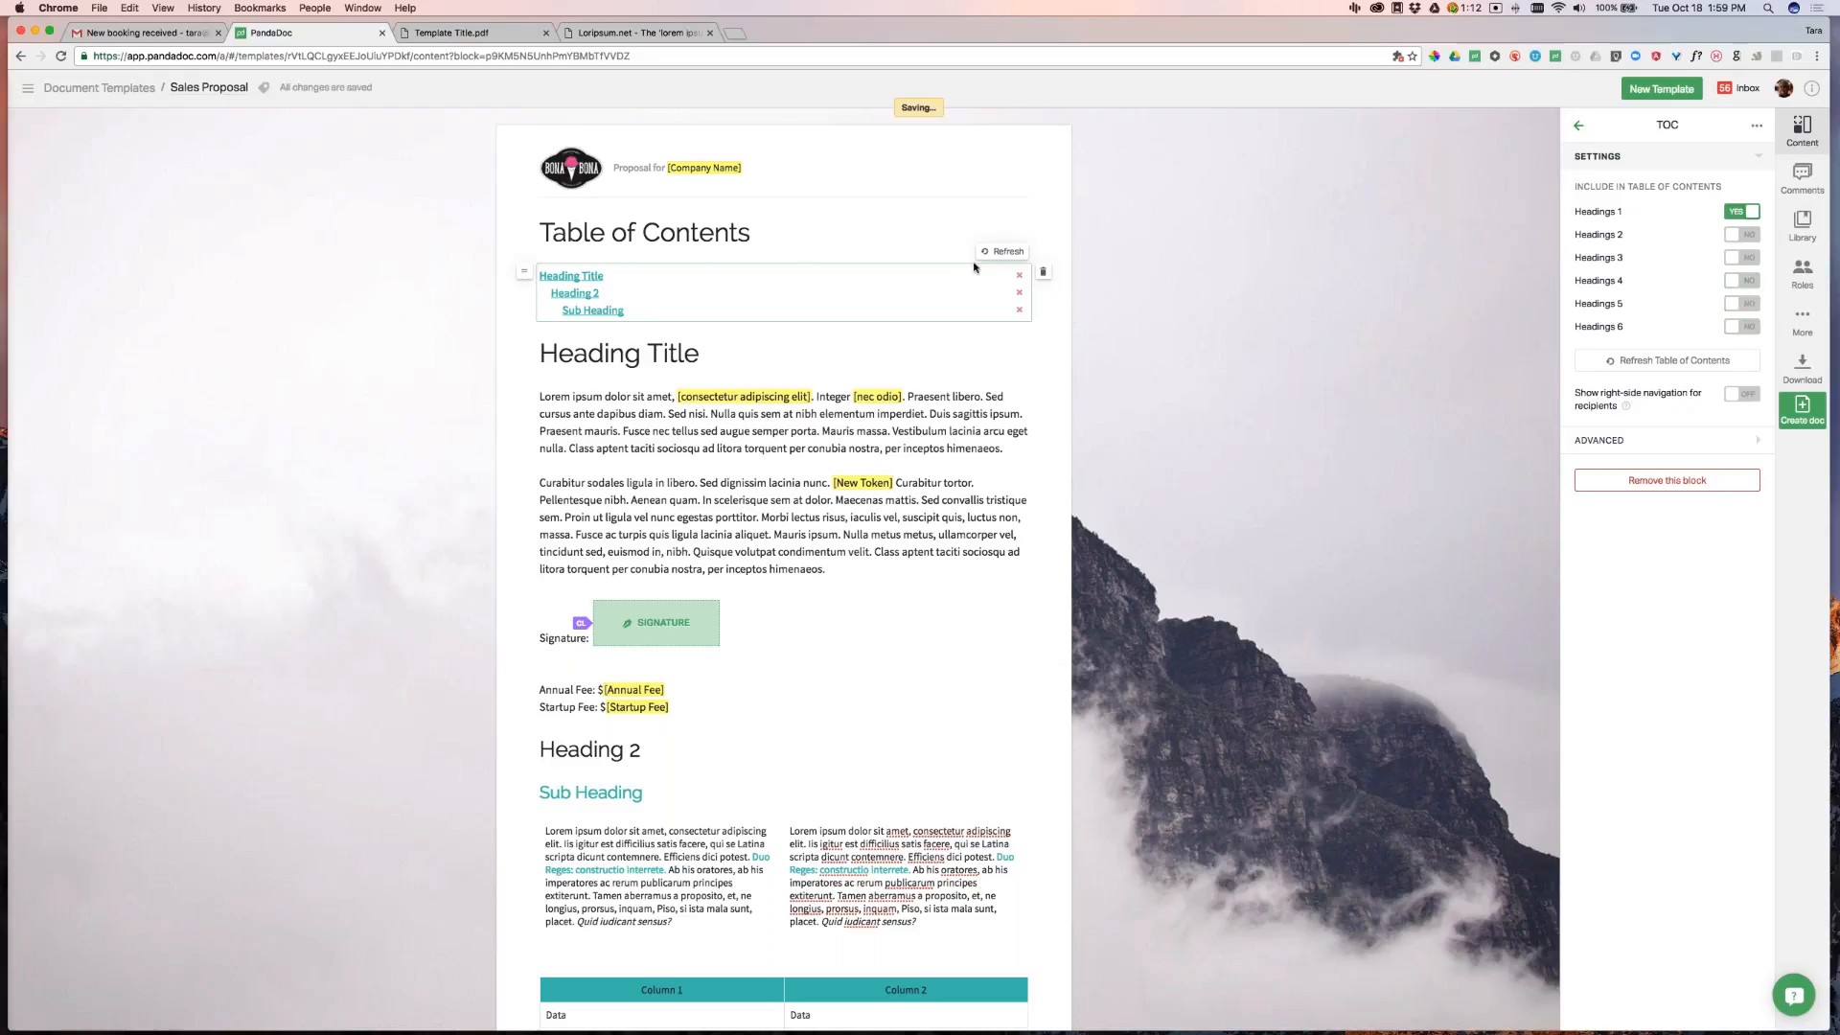
{"action": "left_click", "coordinate": [1008, 253]}
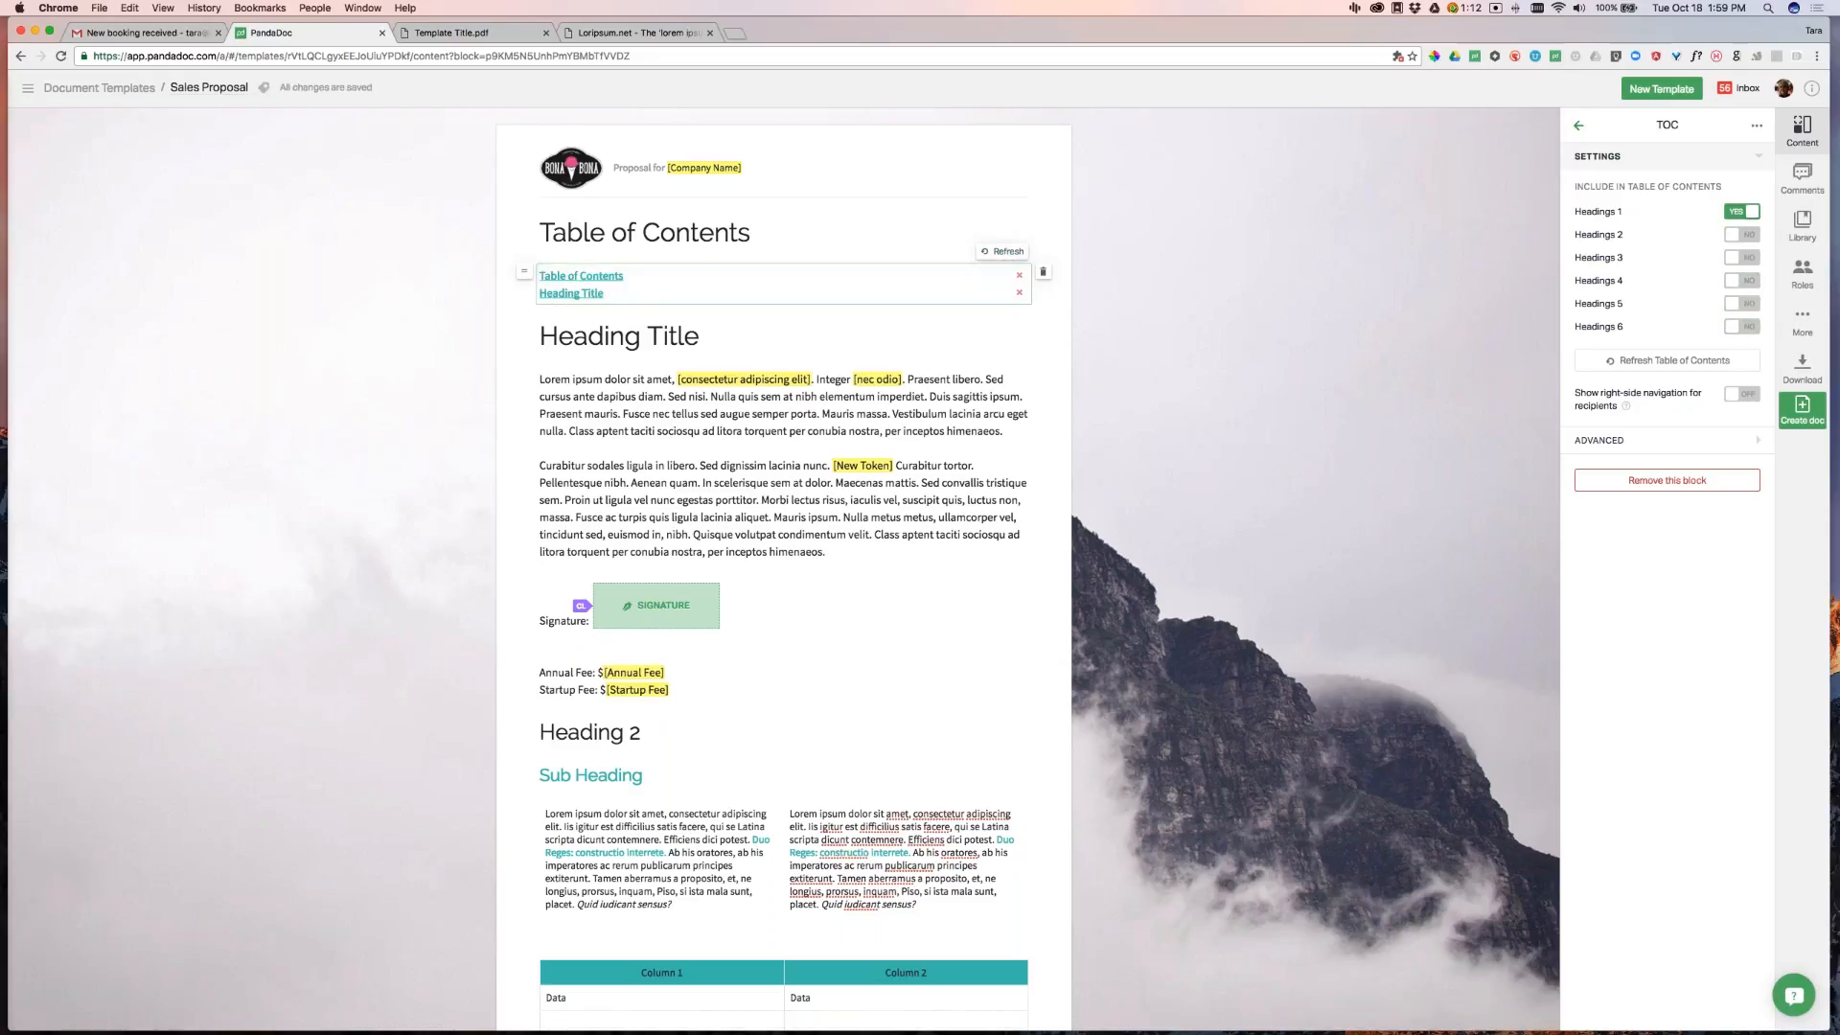
{"action": "left_click", "coordinate": [1742, 235]}
{"action": "left_click", "coordinate": [1008, 253]}
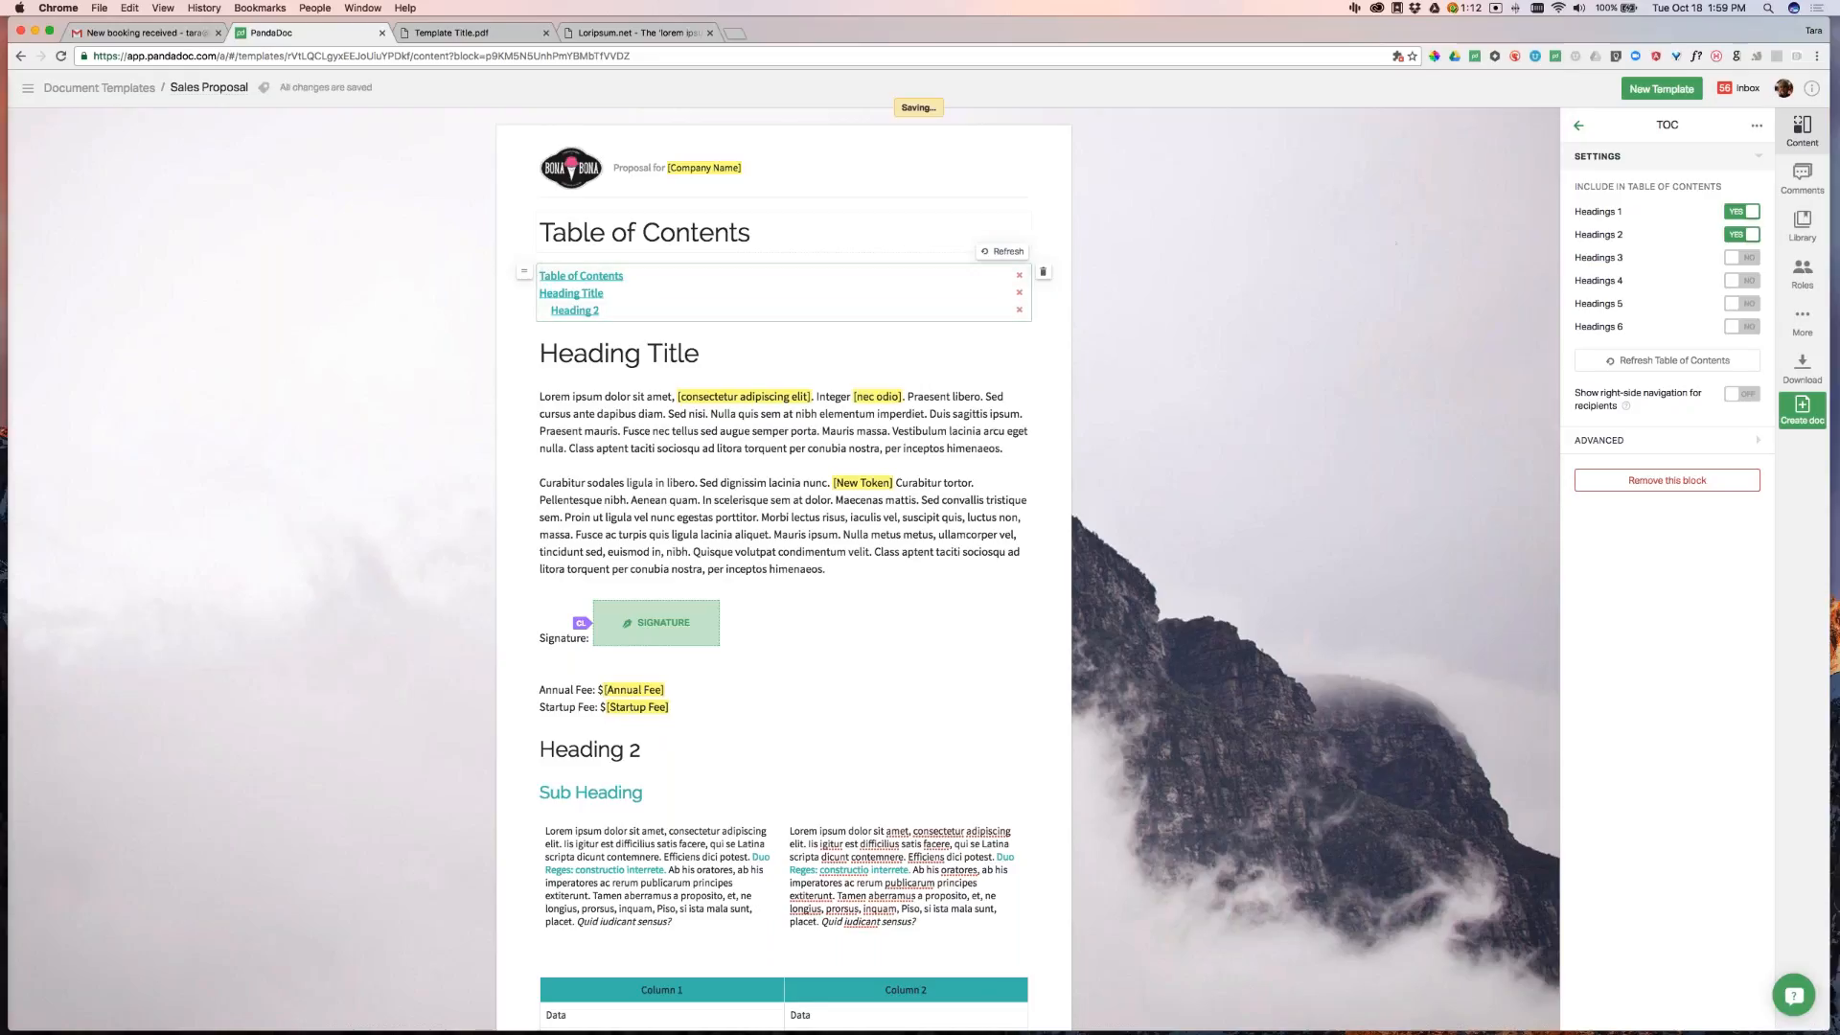
{"action": "left_click", "coordinate": [1019, 276]}
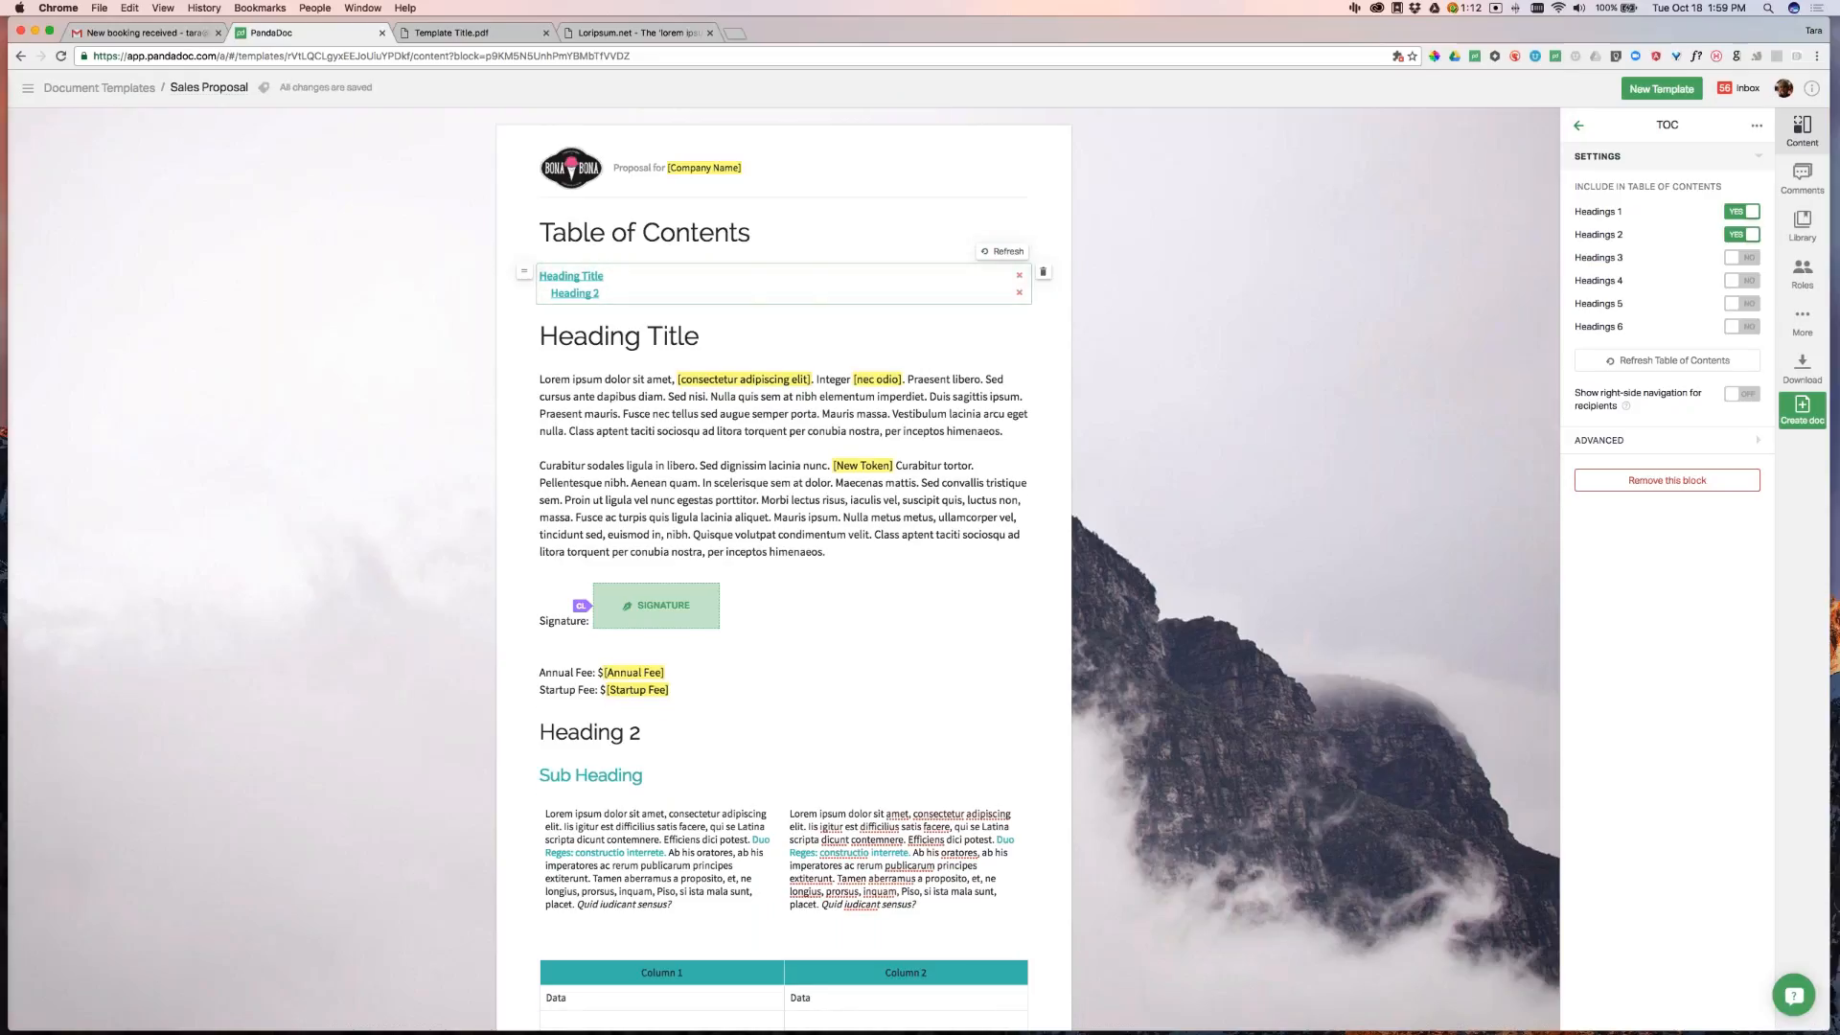
Turn on right-side navigation for recipients
{"action": "left_click", "coordinate": [1725, 399]}
{"action": "scroll", "coordinate": [1289, 467], "scroll_direction": "down", "scroll_amount": 1}
{"action": "scroll", "coordinate": [967, 495], "scroll_direction": "down", "scroll_amount": 5}
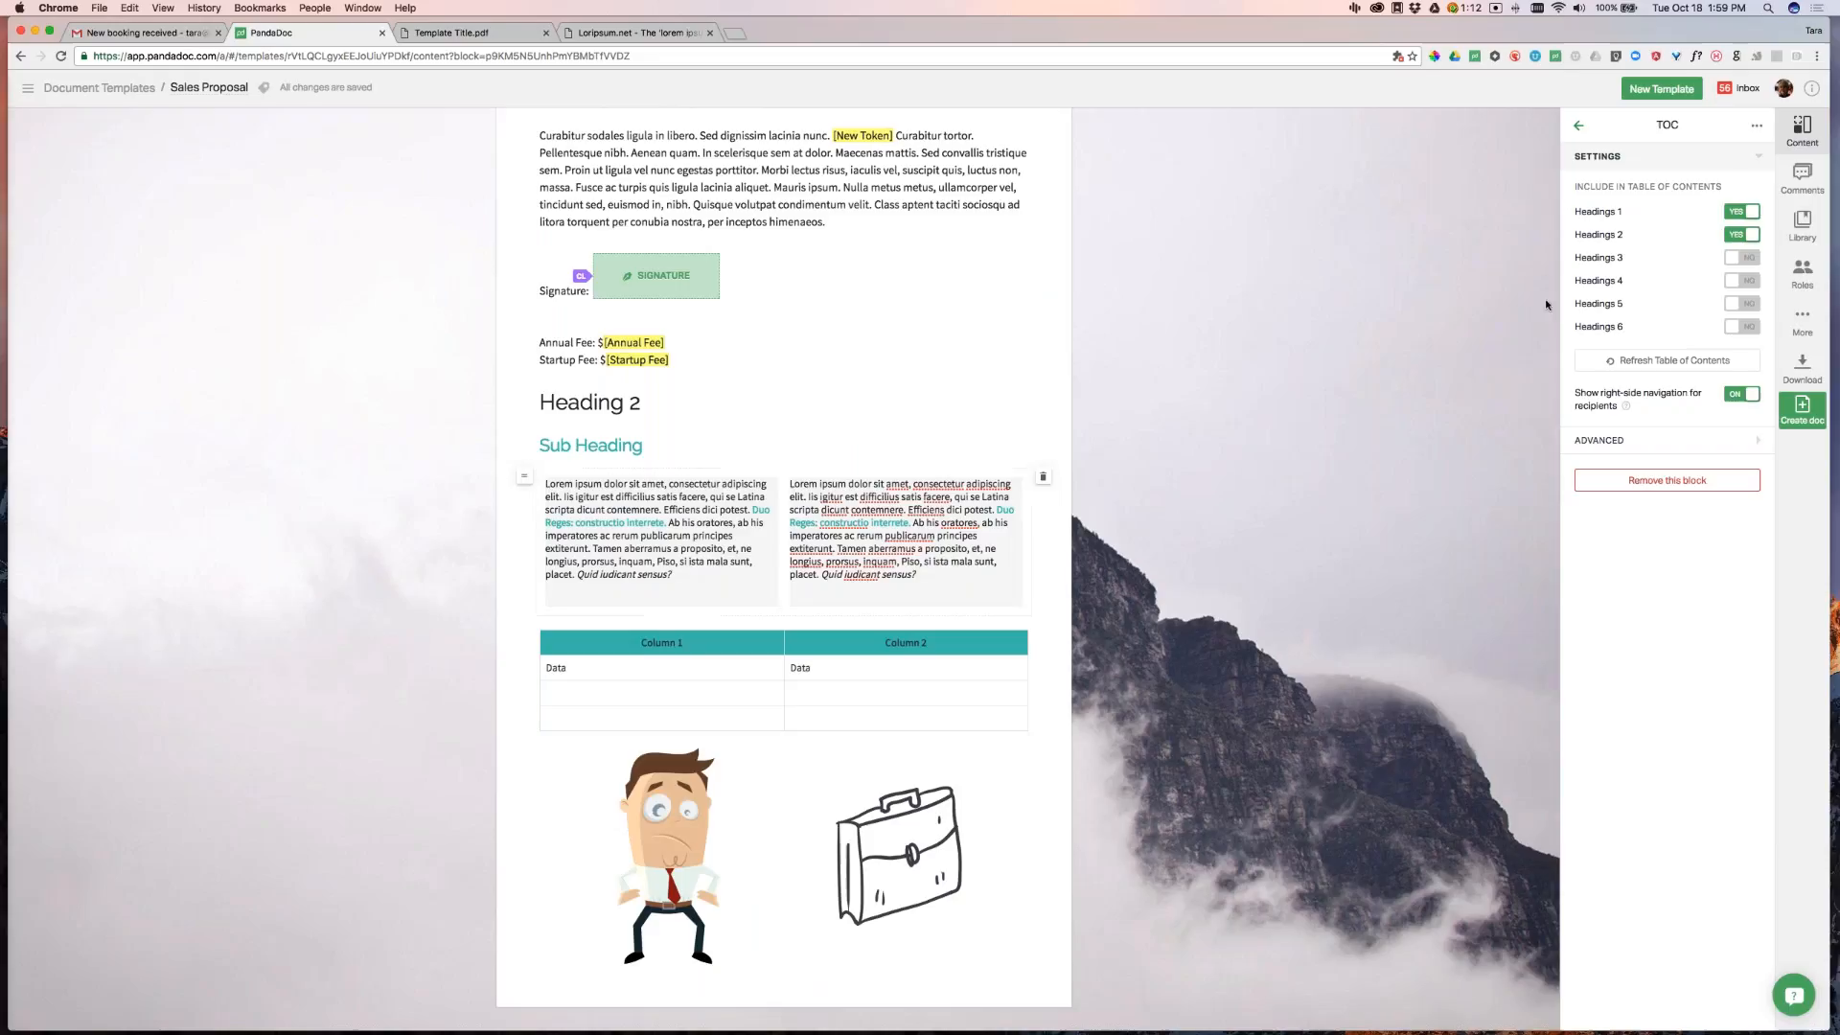
Insert a page break below the fees and print the template to PDF
{"action": "left_click", "coordinate": [1579, 126]}
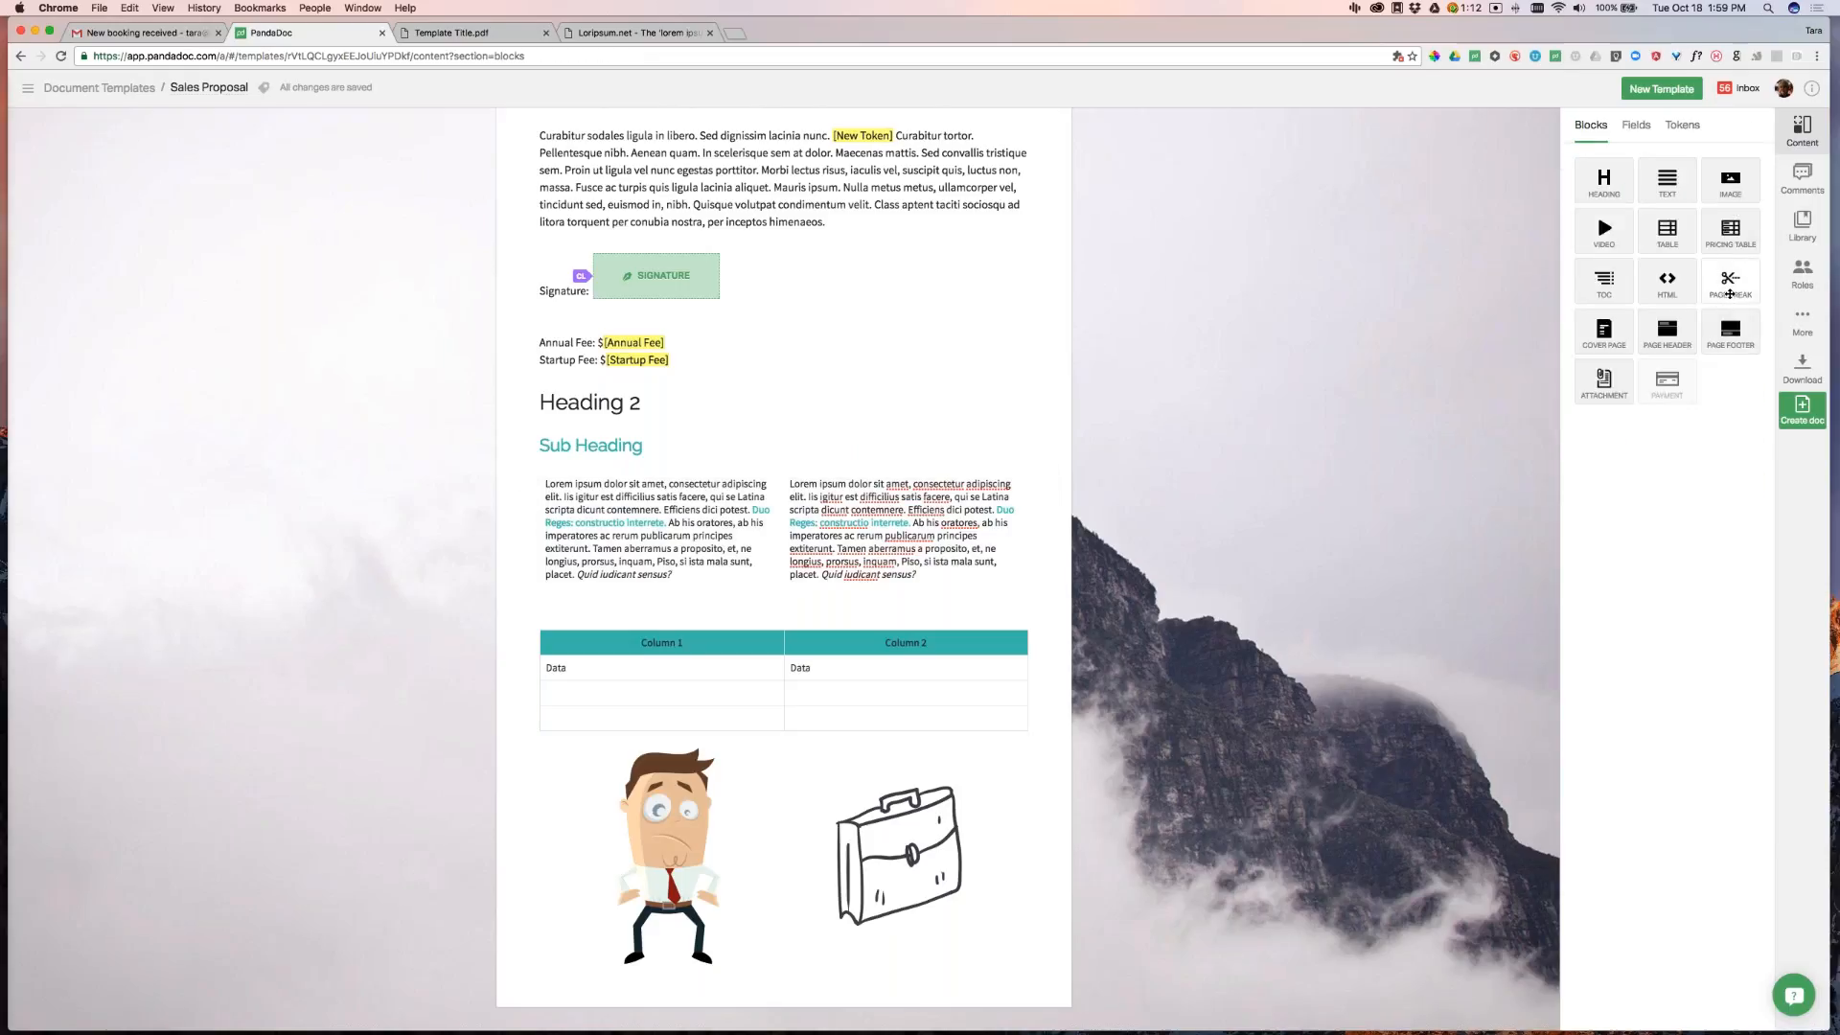
{"action": "left_click_drag", "start_coordinate": [1730, 282], "coordinate": [977, 405]}
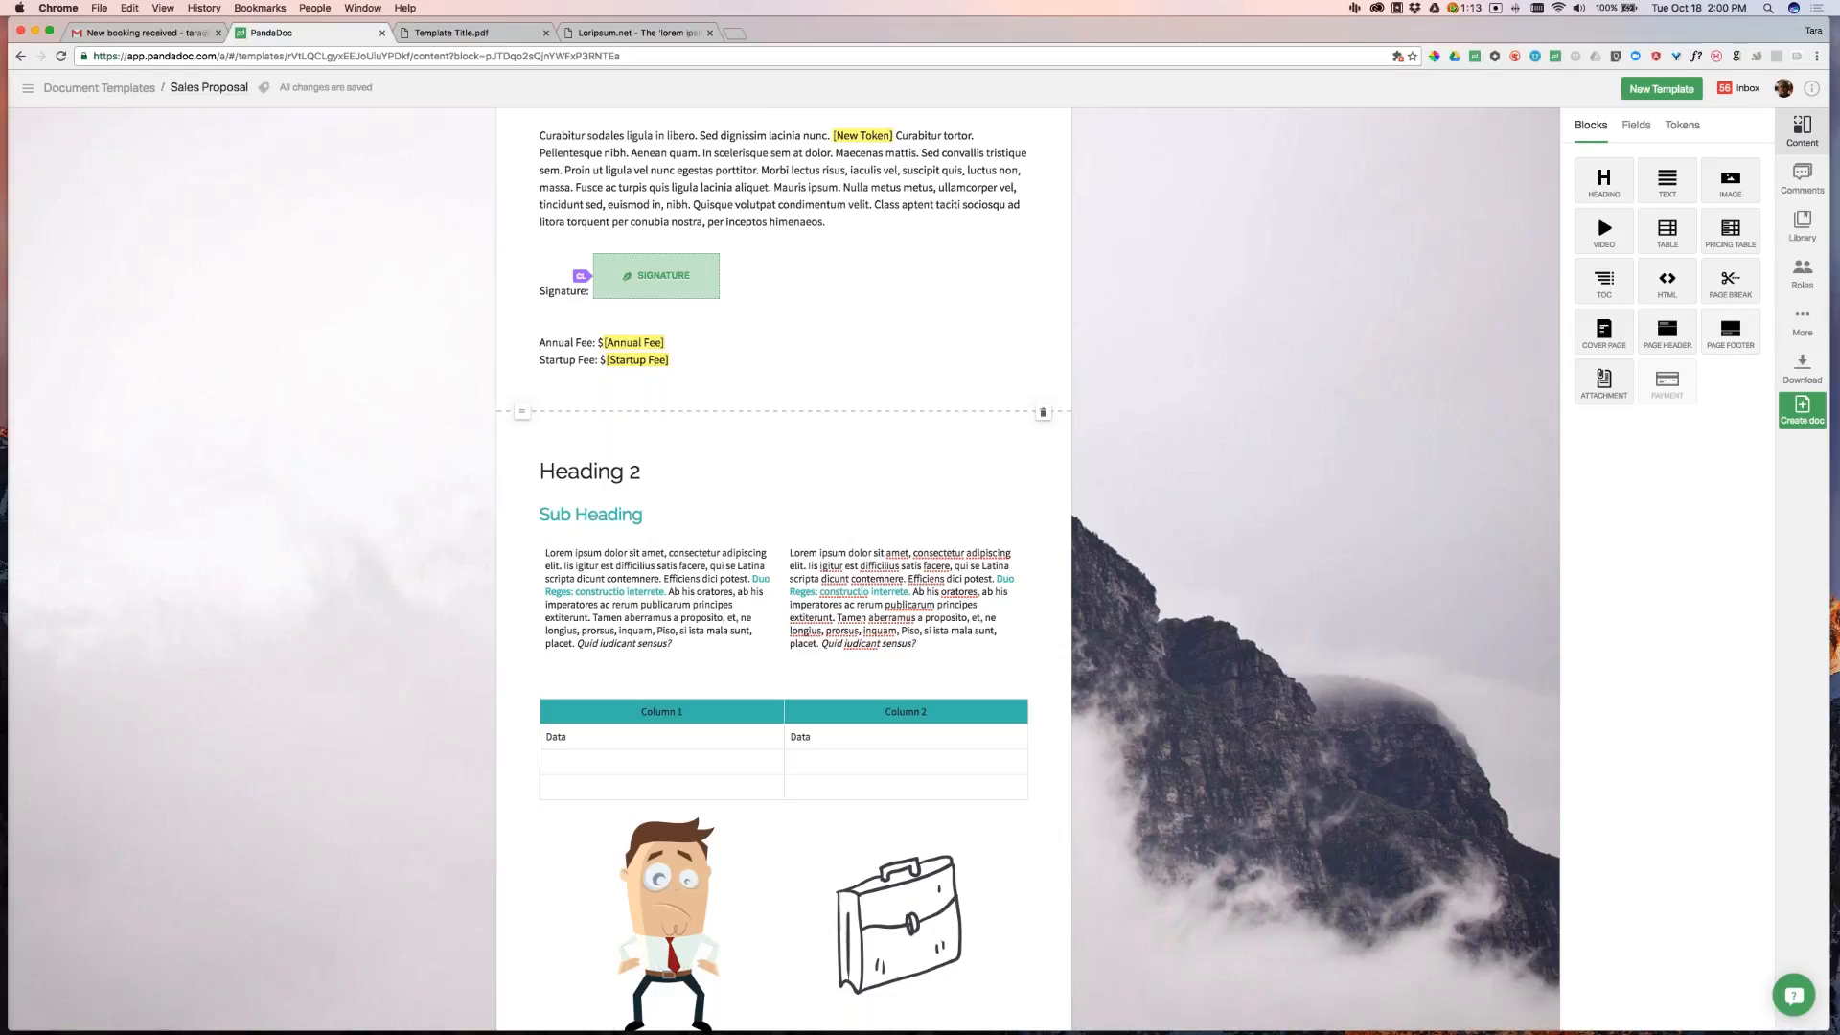
{"action": "left_click", "coordinate": [1802, 321]}
{"action": "left_click", "coordinate": [1643, 242]}
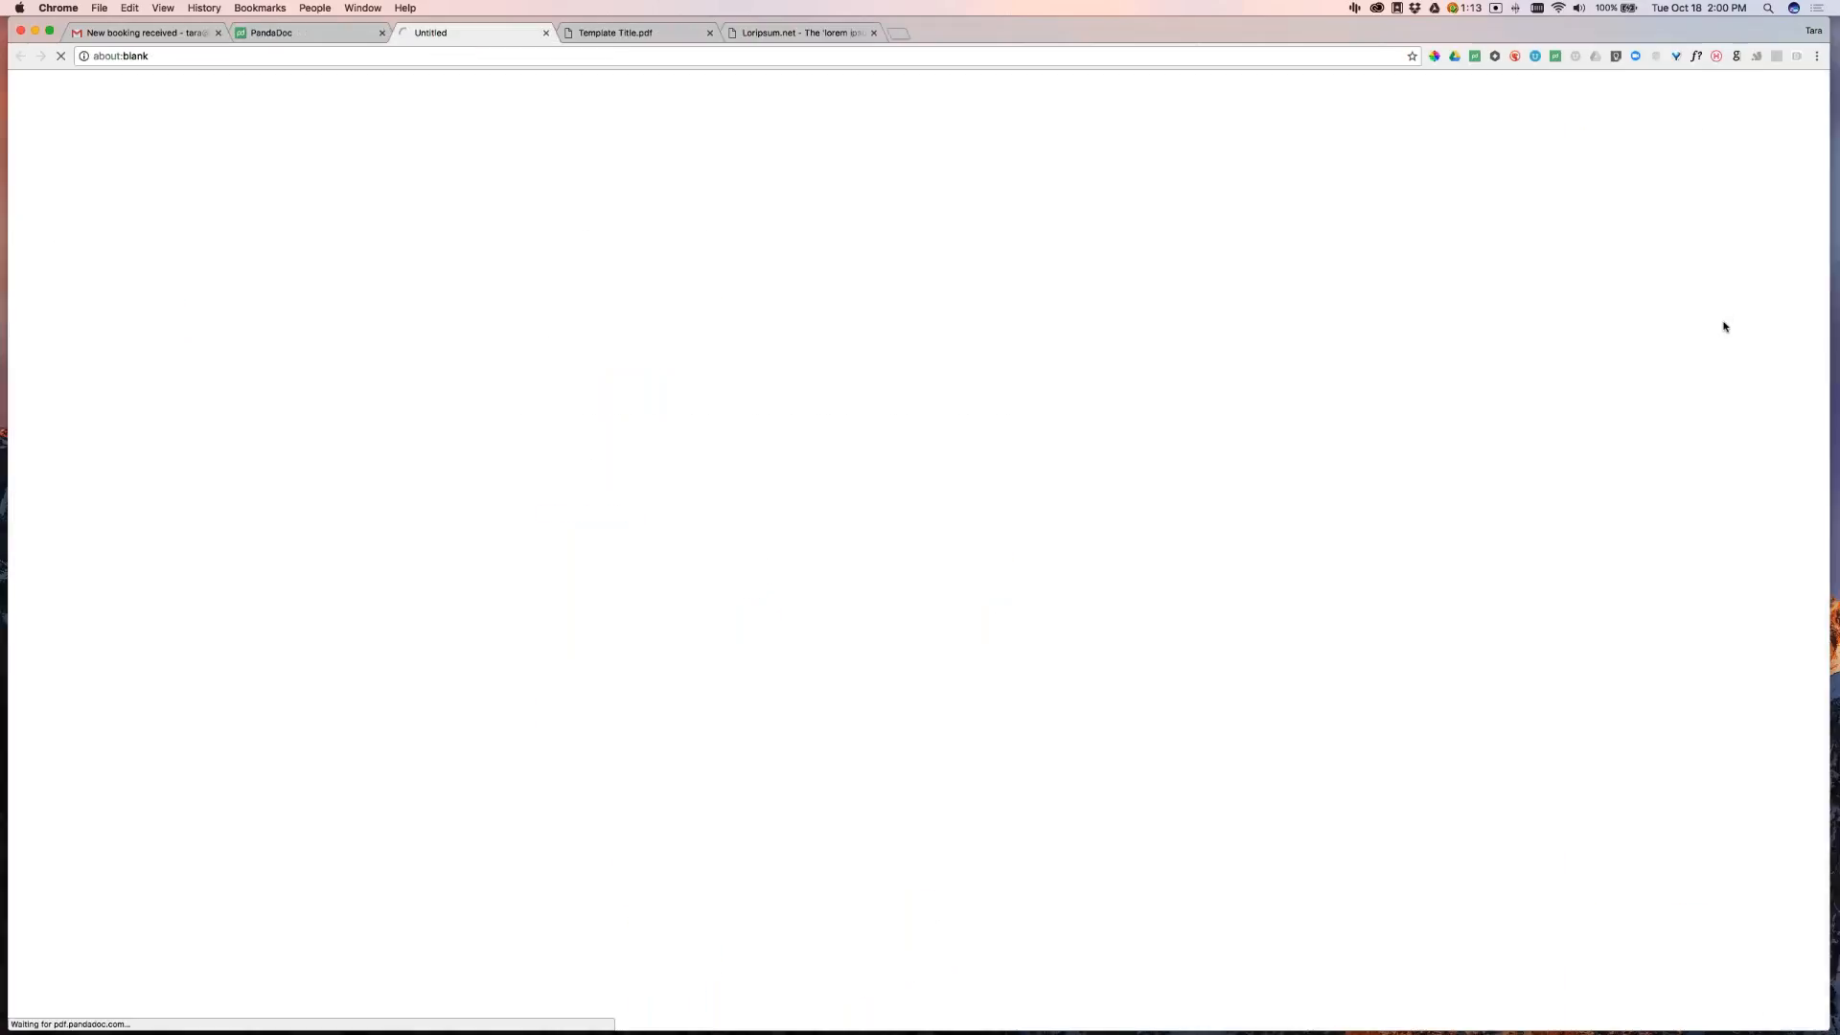
Review the three-page Sales Proposal PDF, with Heading 2 opening page three, then return to PandaDoc
{"action": "left_click", "coordinate": [321, 33]}
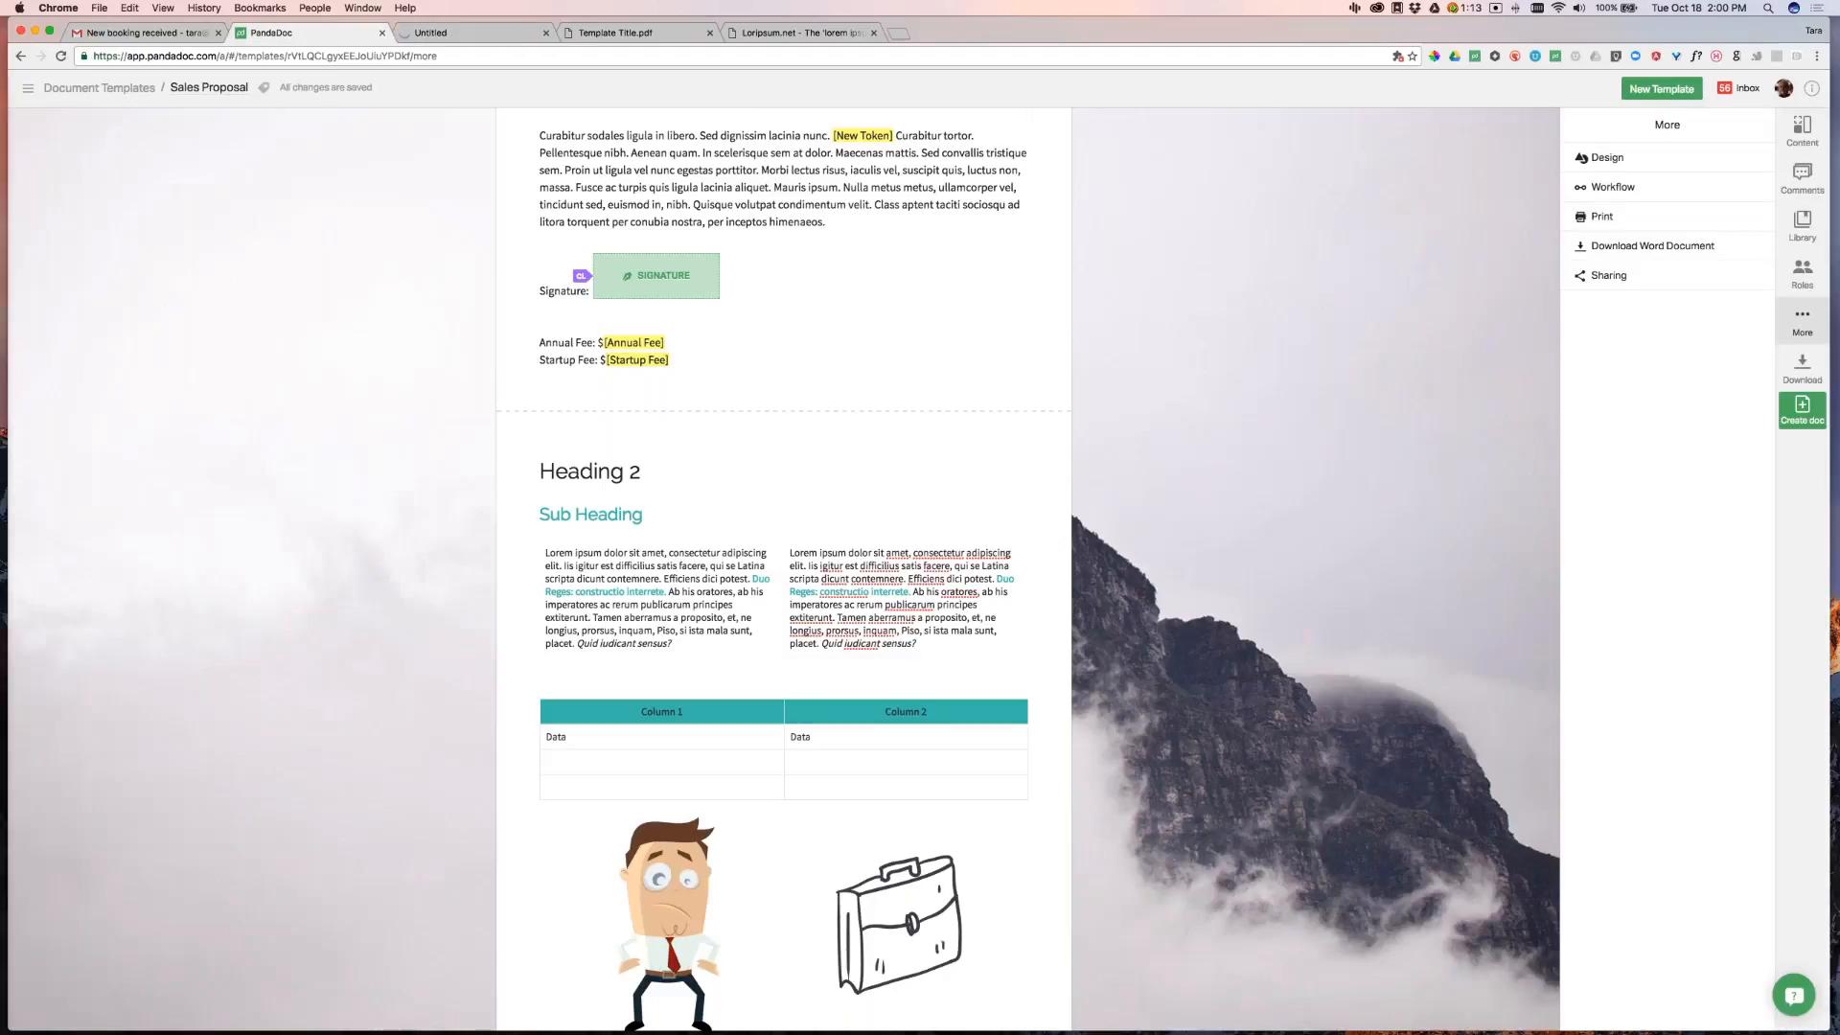
{"action": "left_click", "coordinate": [465, 33]}
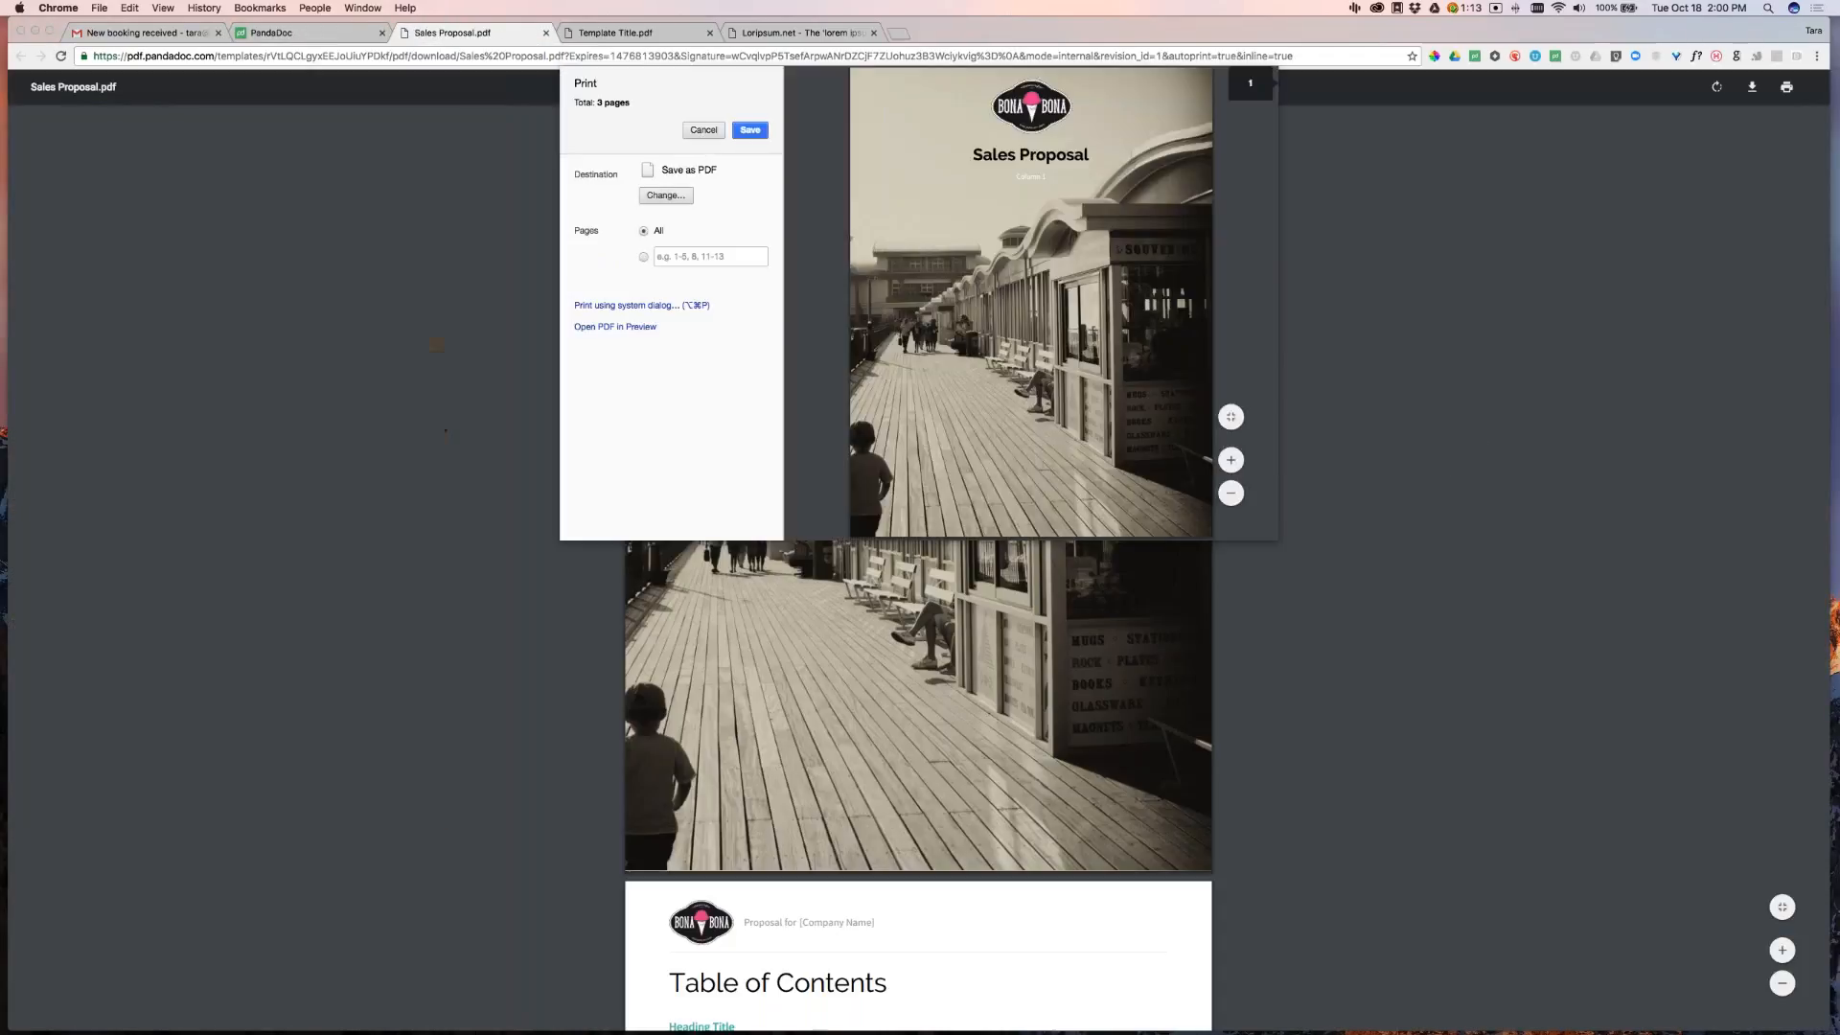
{"action": "left_click", "coordinate": [713, 132]}
{"action": "scroll", "coordinate": [930, 488], "scroll_direction": "down", "scroll_amount": 7}
{"action": "scroll", "coordinate": [929, 488], "scroll_direction": "down", "scroll_amount": 8}
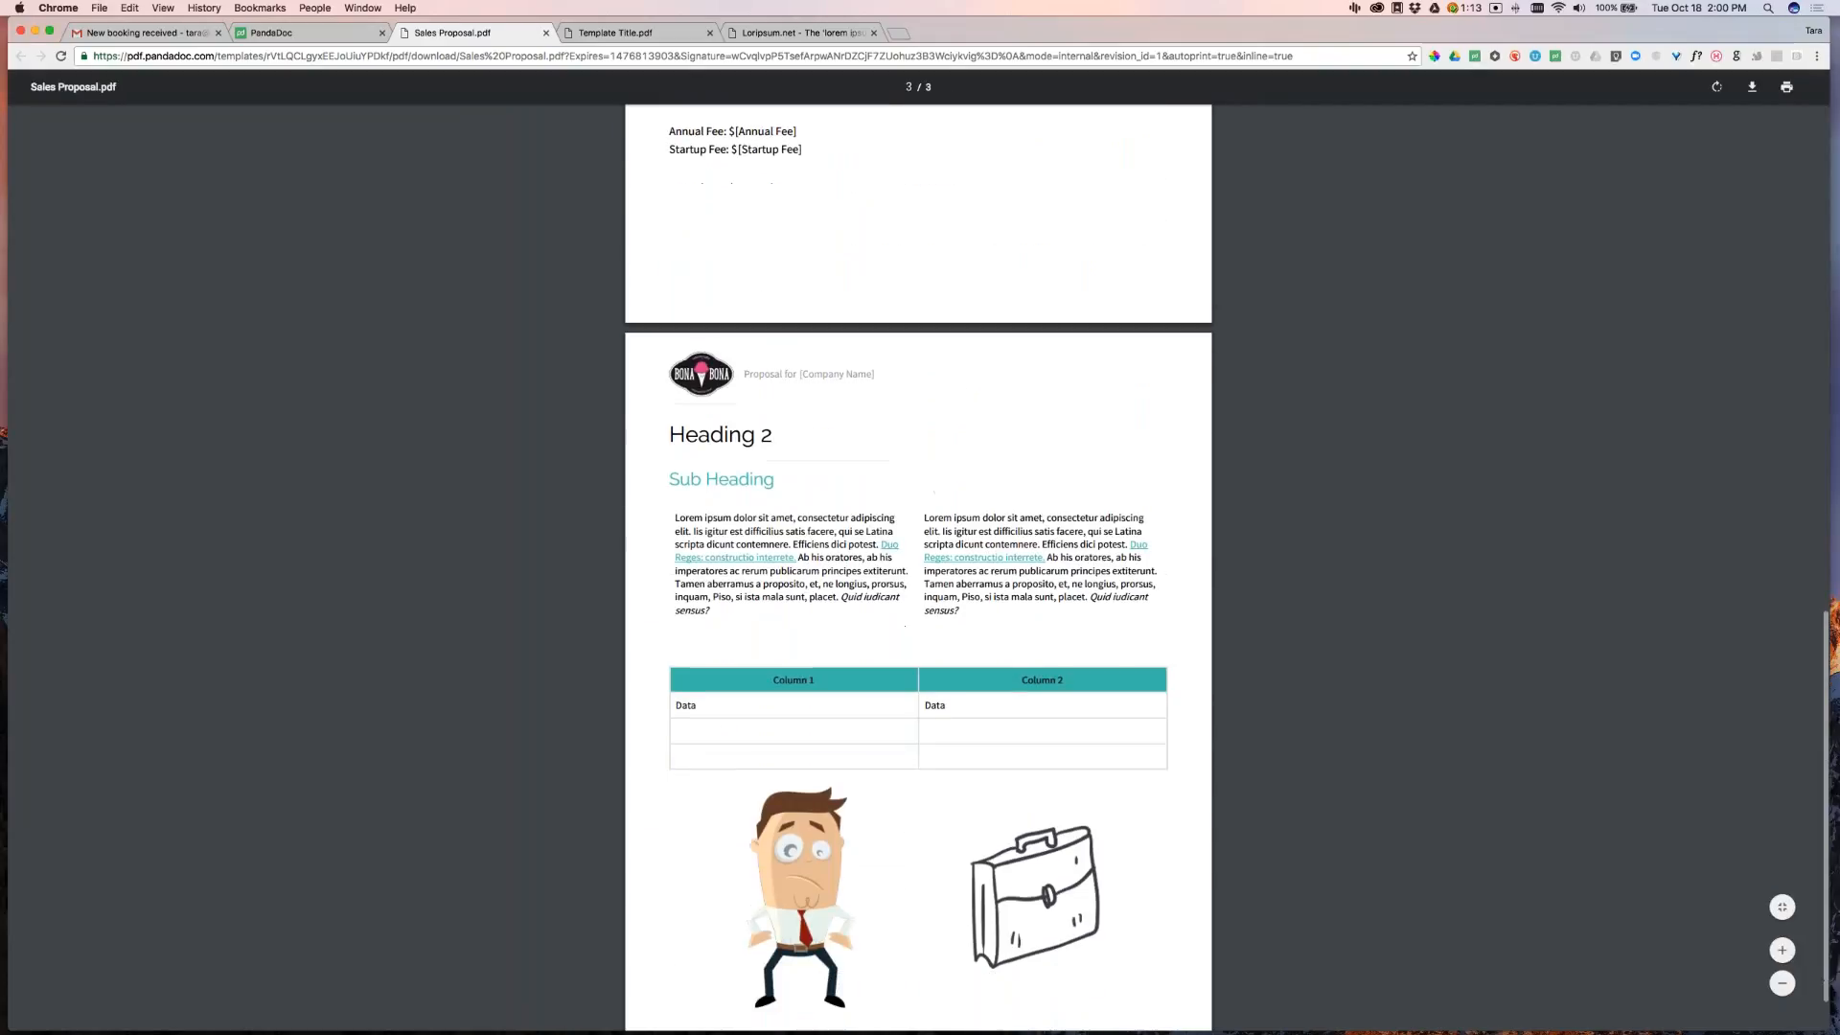
{"action": "left_click", "coordinate": [296, 38]}
{"action": "key", "text": "ctrl+Tab"}
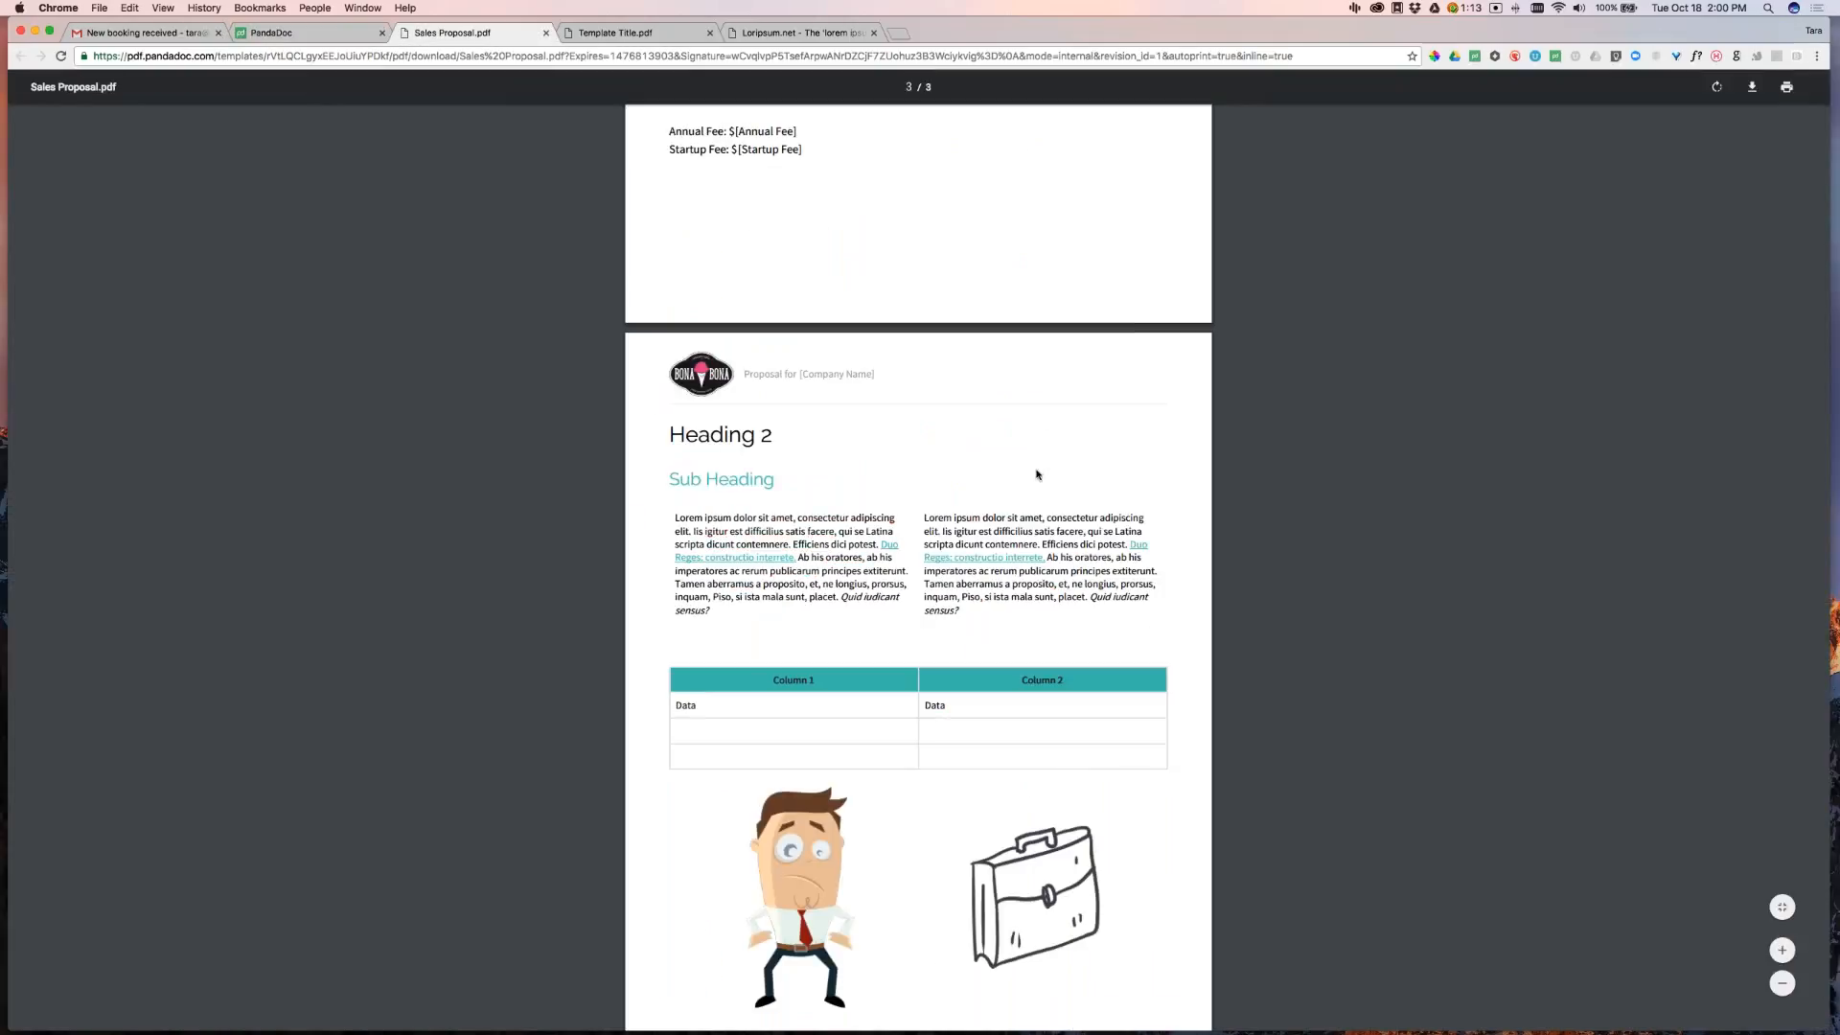
{"action": "scroll", "coordinate": [1037, 474], "scroll_direction": "up", "scroll_amount": 4}
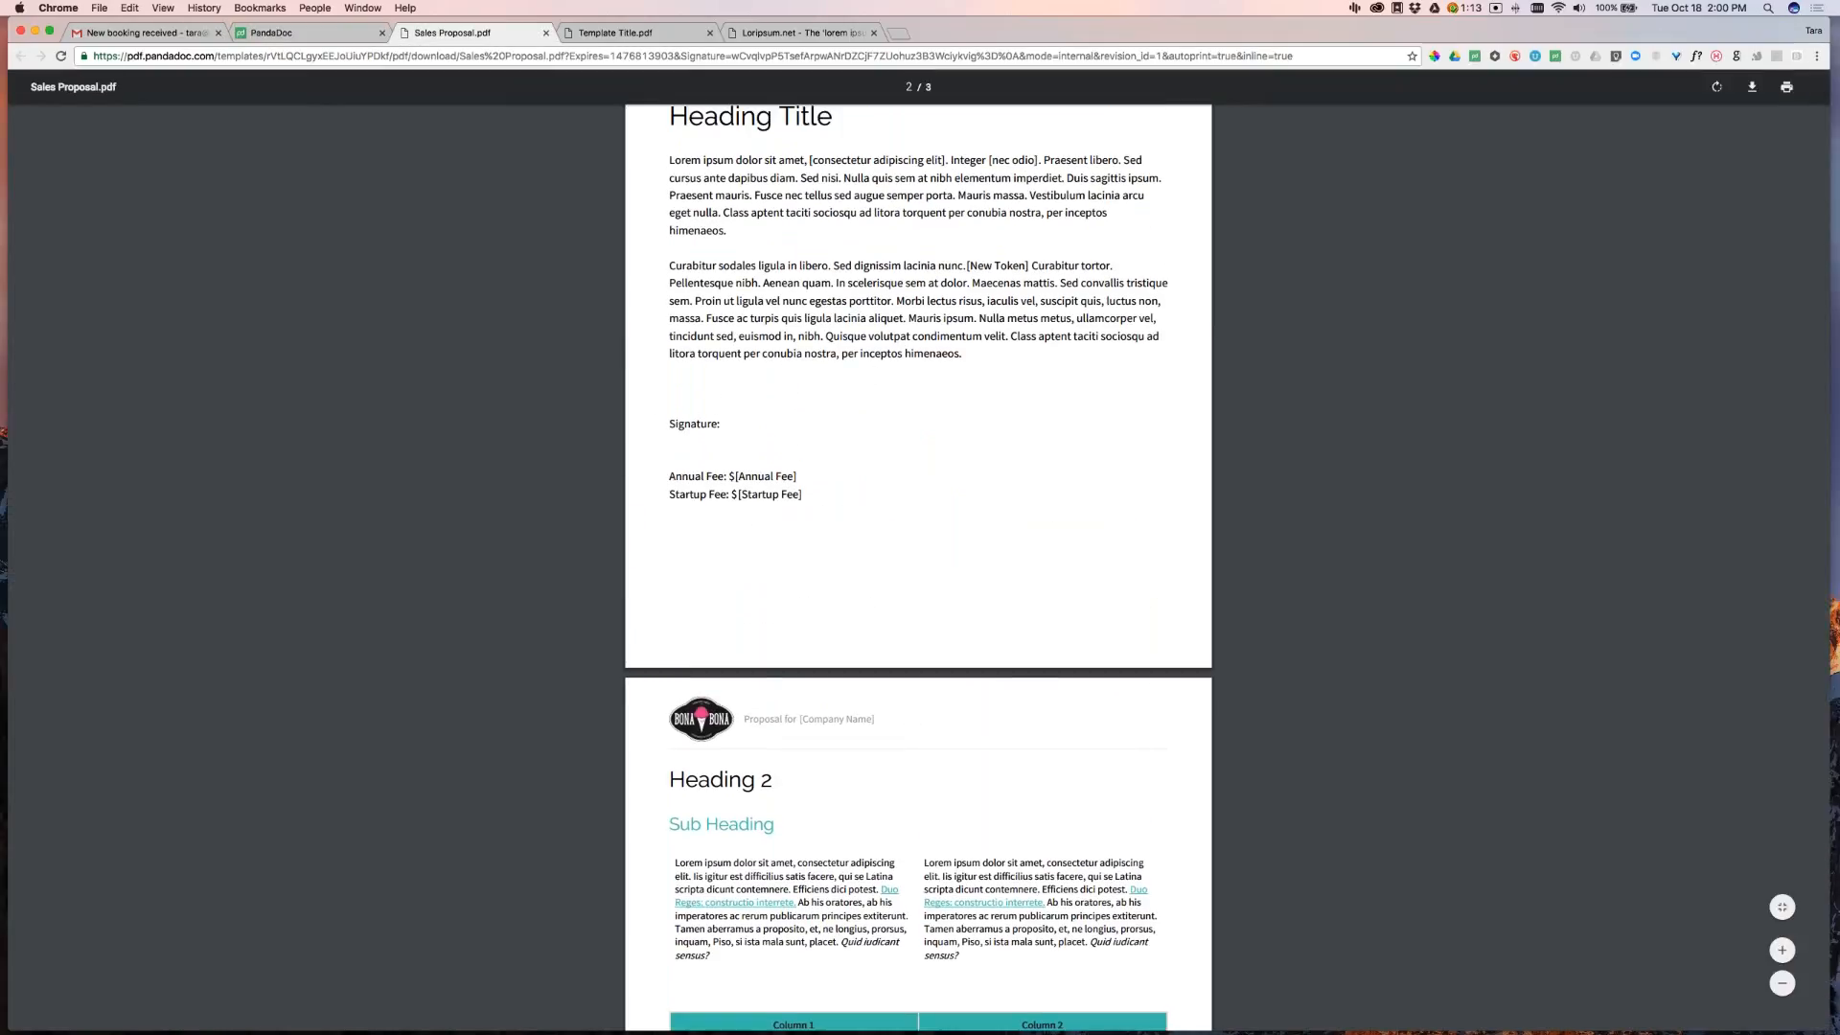
{"action": "scroll", "coordinate": [749, 719], "scroll_direction": "up", "scroll_amount": 4}
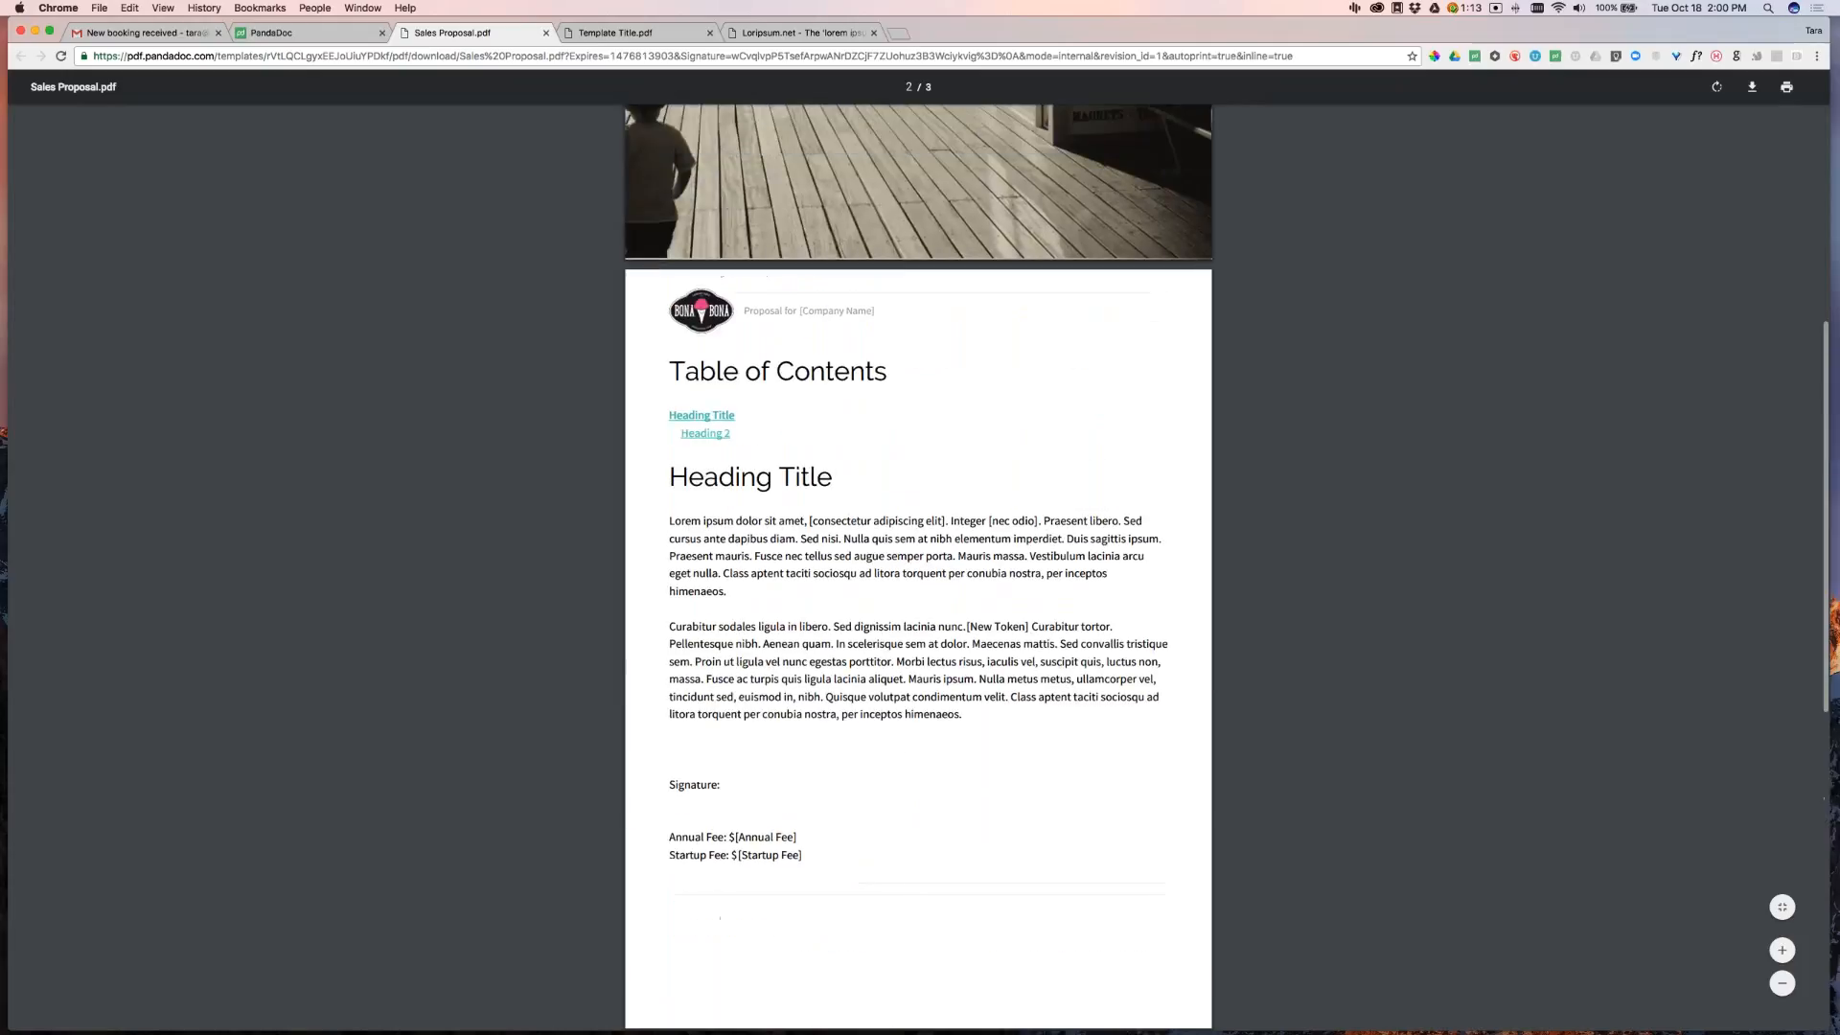
{"action": "scroll", "coordinate": [813, 314], "scroll_direction": "down", "scroll_amount": 10}
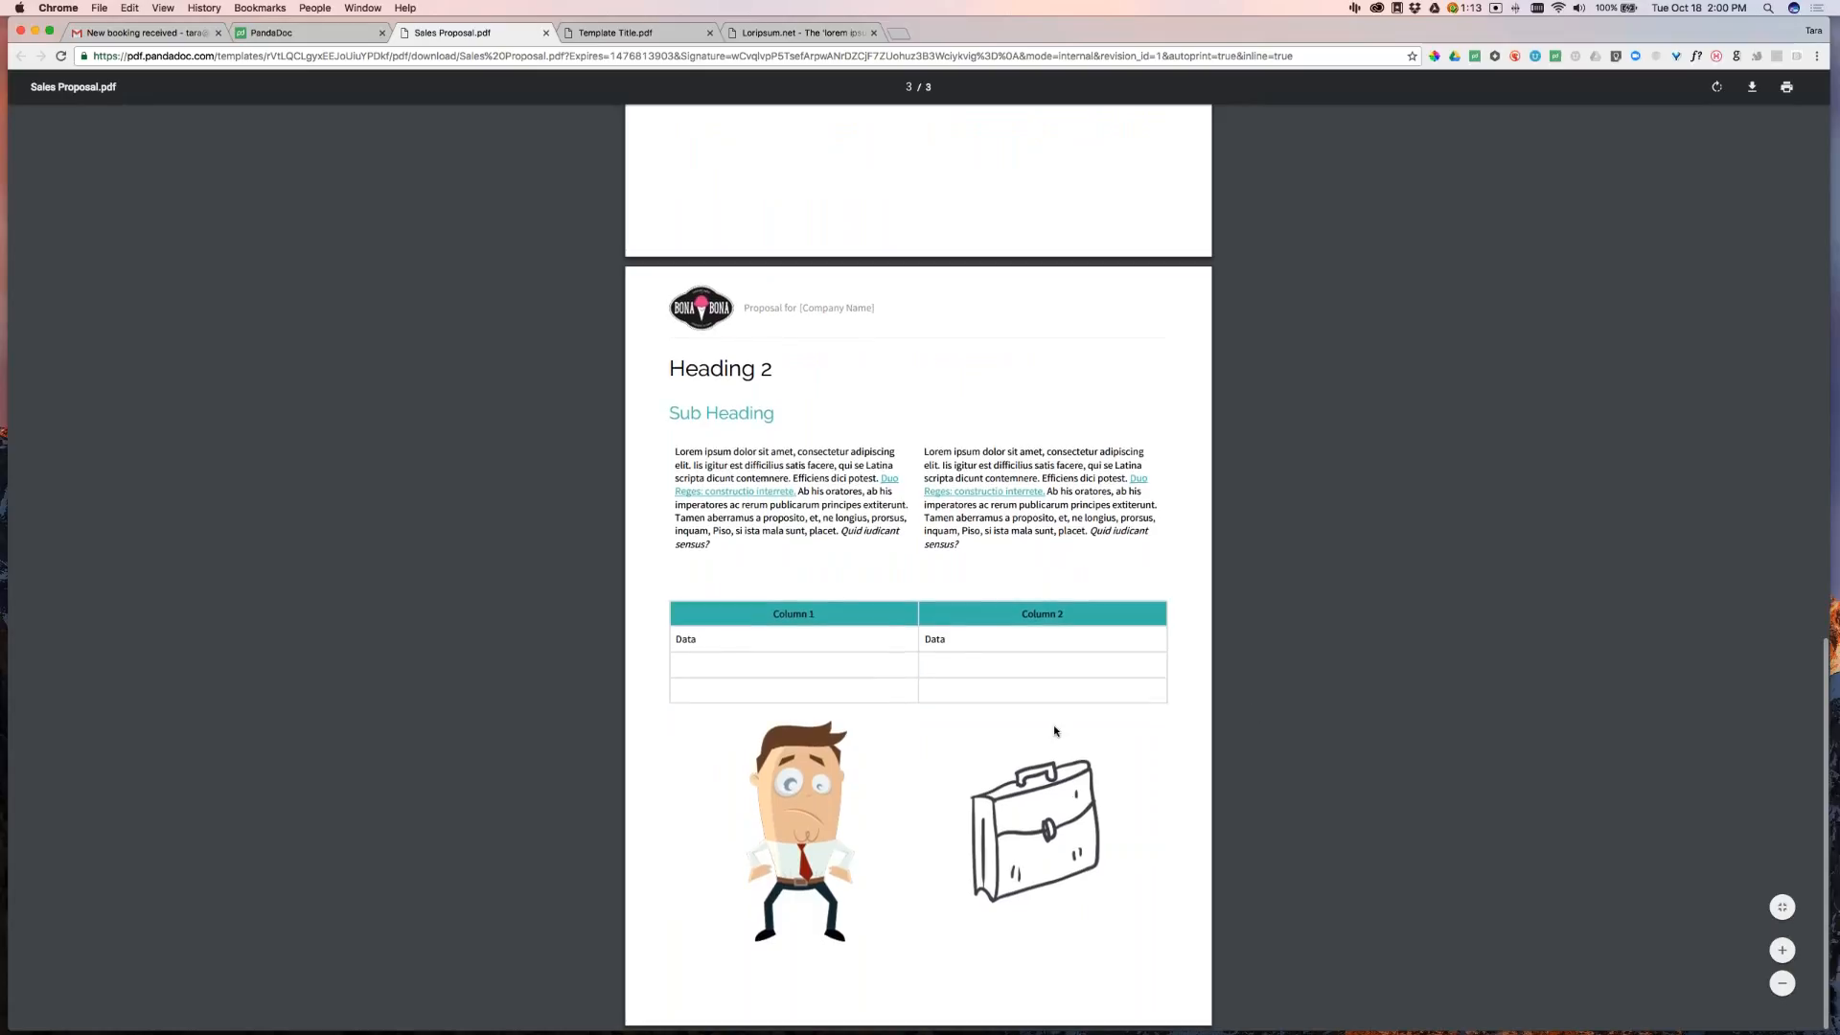
{"action": "left_click", "coordinate": [265, 42]}
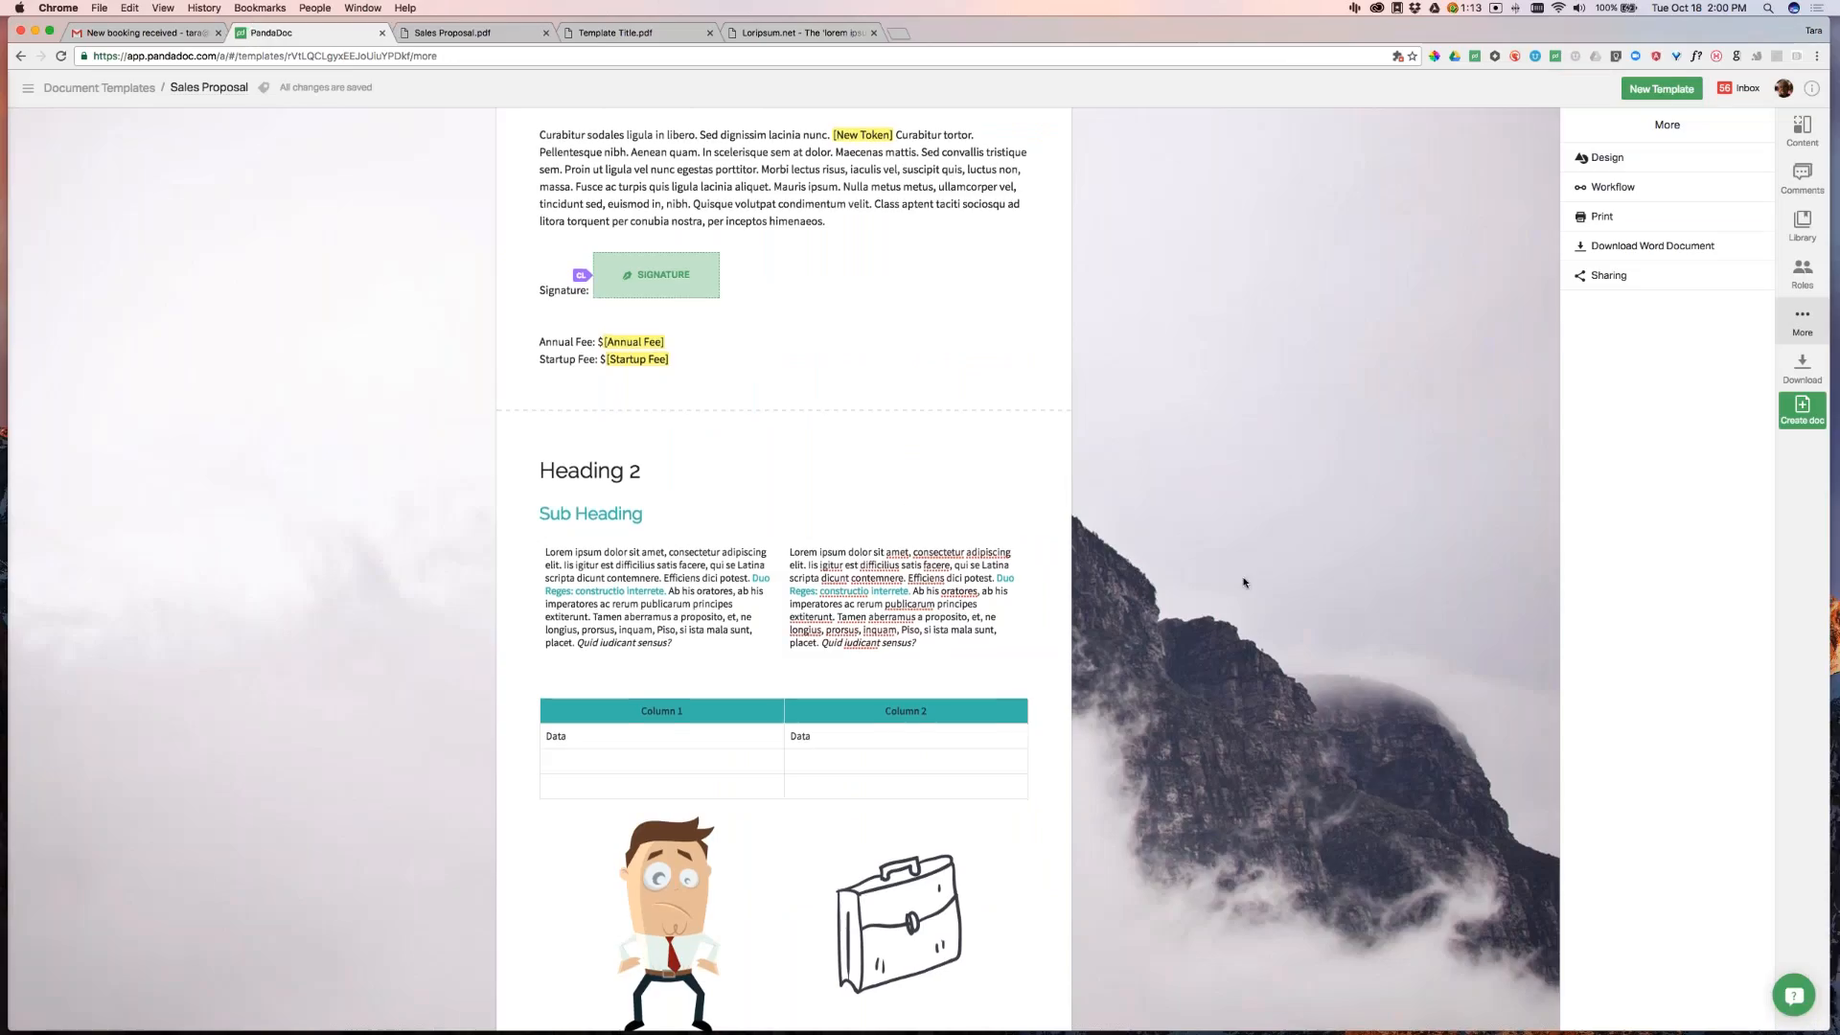
Add a Page Footer block reading 'Footer' at the bottom of the template
{"action": "left_click", "coordinate": [1791, 141]}
{"action": "left_click_drag", "start_coordinate": [1730, 330], "coordinate": [1537, 655]}
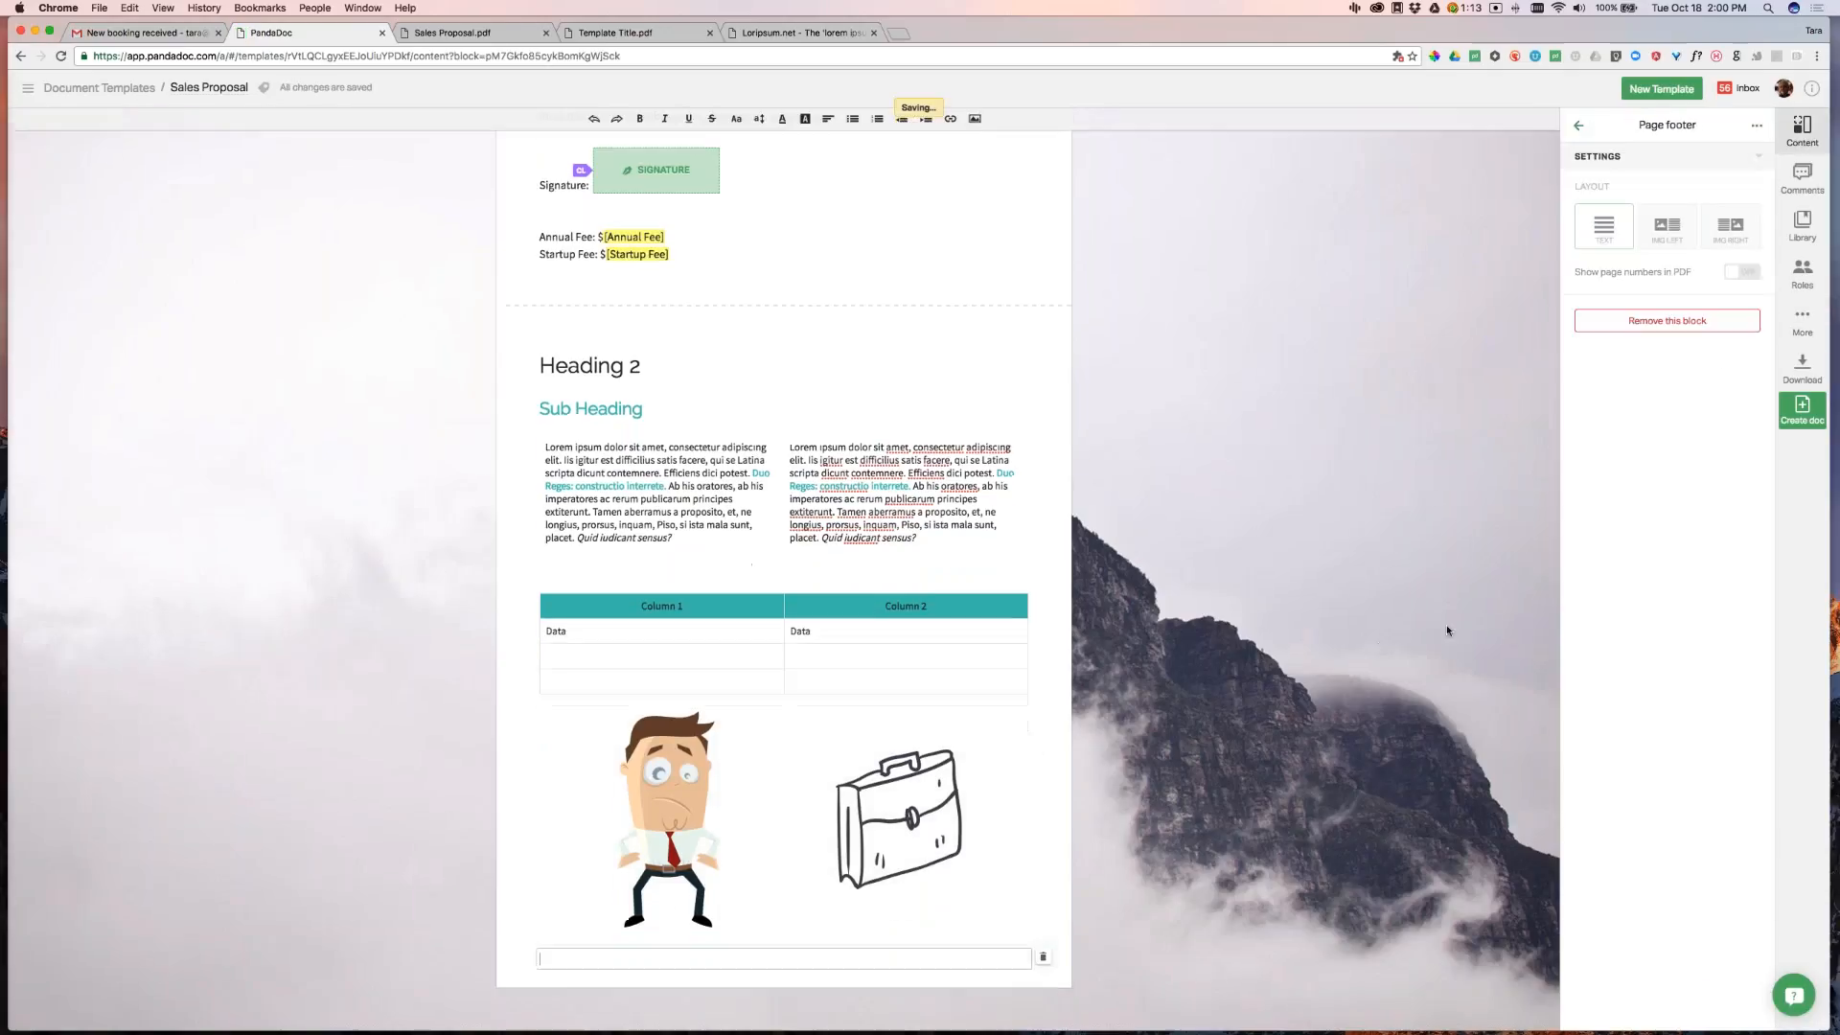
{"action": "type", "text": "Footer"}
{"action": "right_click", "coordinate": [1295, 387]}
{"action": "left_click", "coordinate": [1227, 432]}
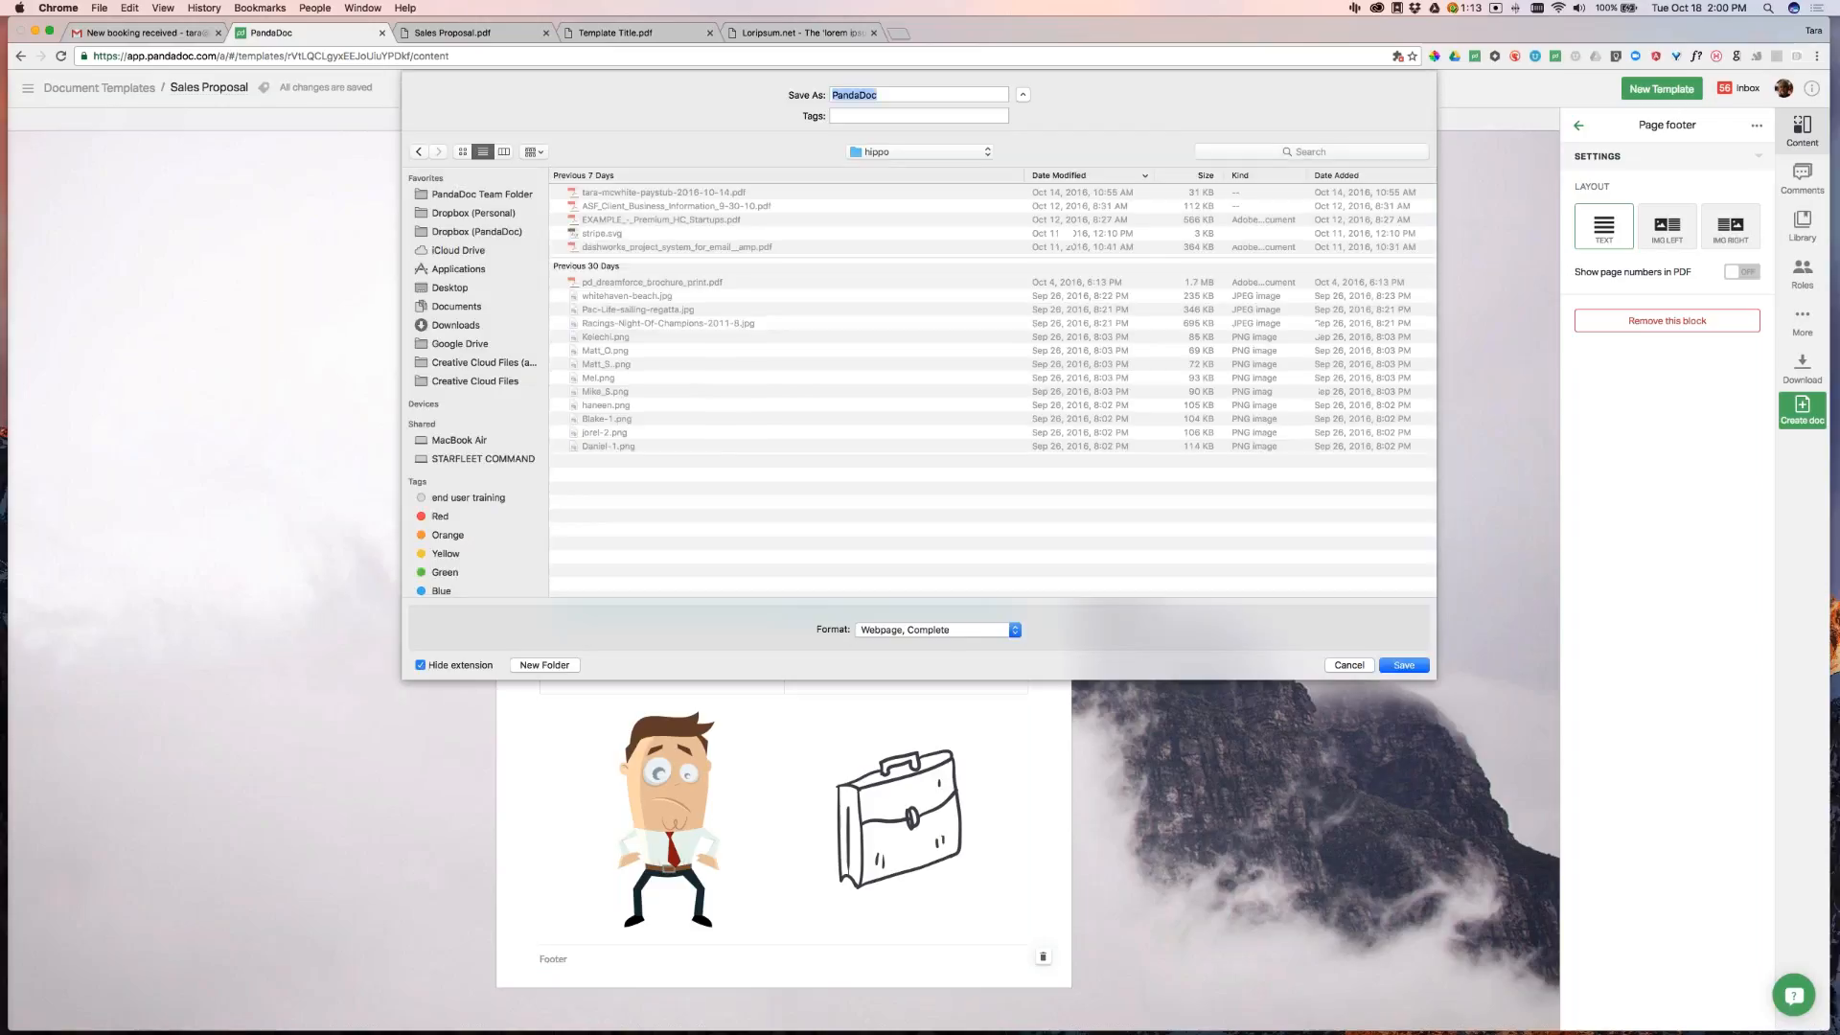
{"action": "left_click", "coordinate": [1350, 662]}
{"action": "scroll", "coordinate": [1299, 575], "scroll_direction": "up", "scroll_amount": 6}
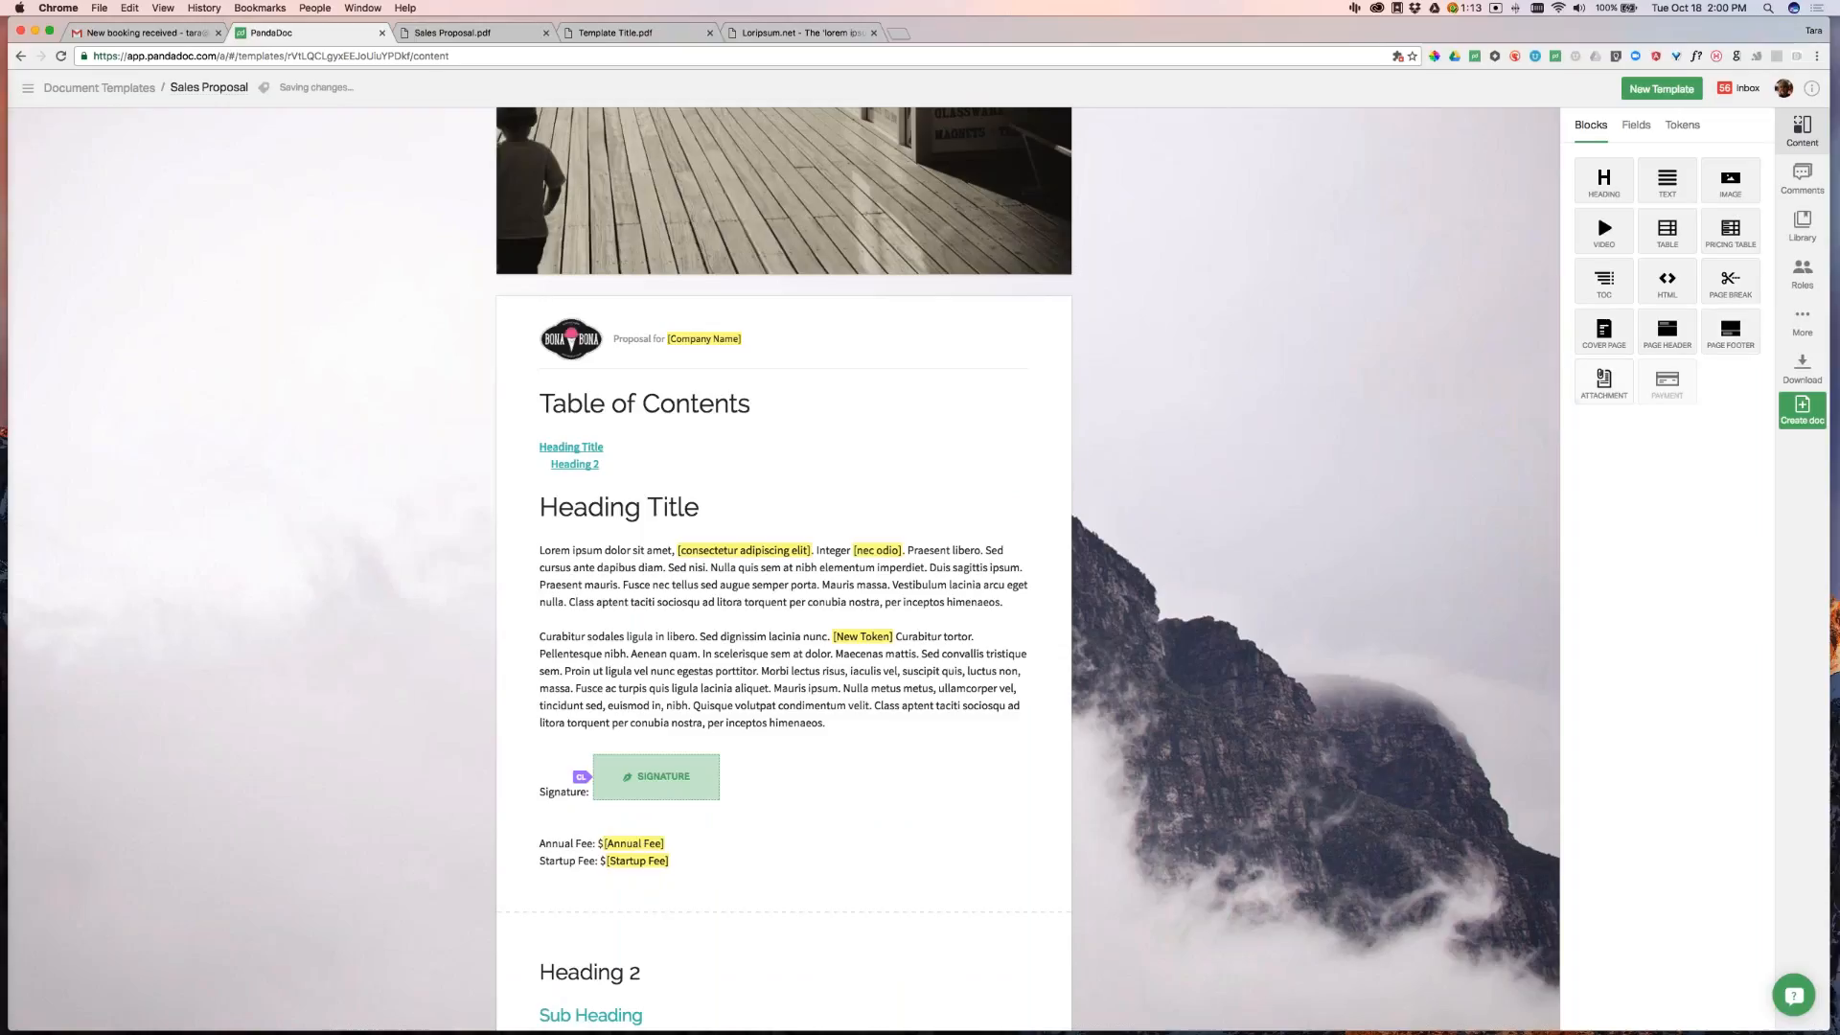
Attach SalesForce Flyer.pdf from the computer in an Attachment block above the footer
{"action": "scroll", "coordinate": [1118, 492], "scroll_direction": "down", "scroll_amount": 6}
{"action": "left_click_drag", "start_coordinate": [1604, 379], "coordinate": [914, 910]}
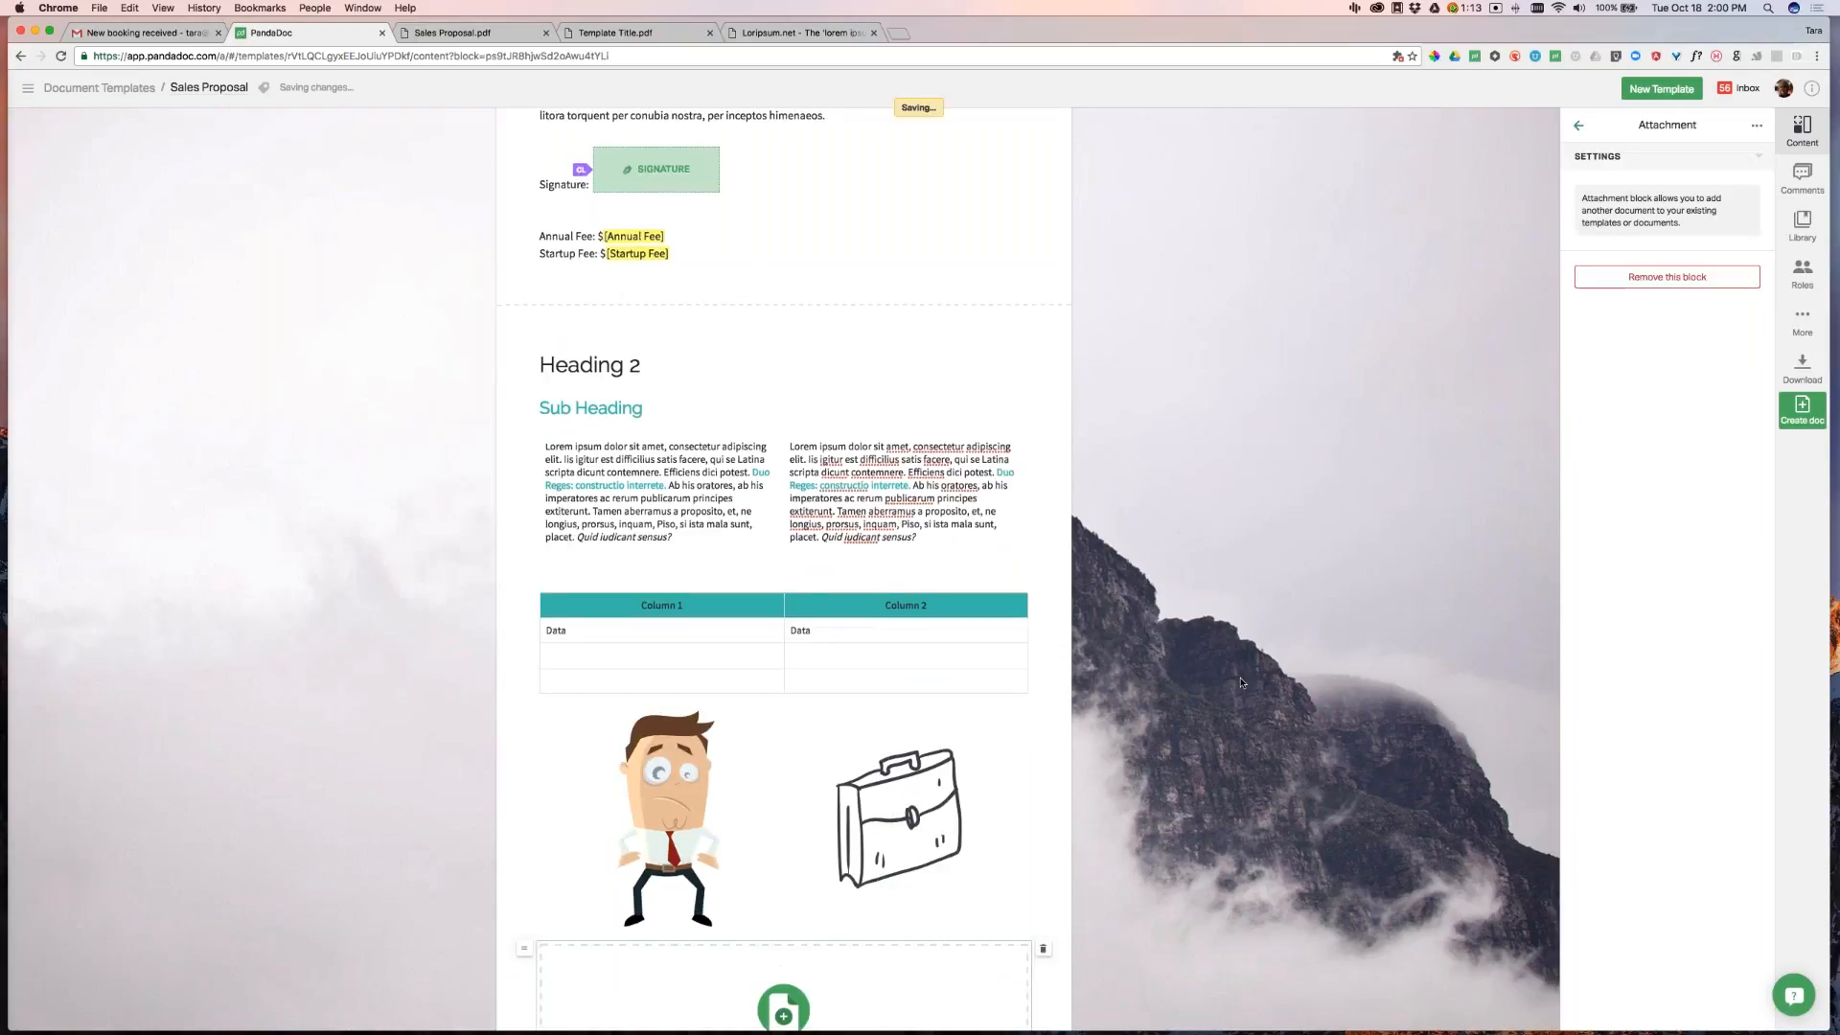
{"action": "left_click", "coordinate": [810, 816]}
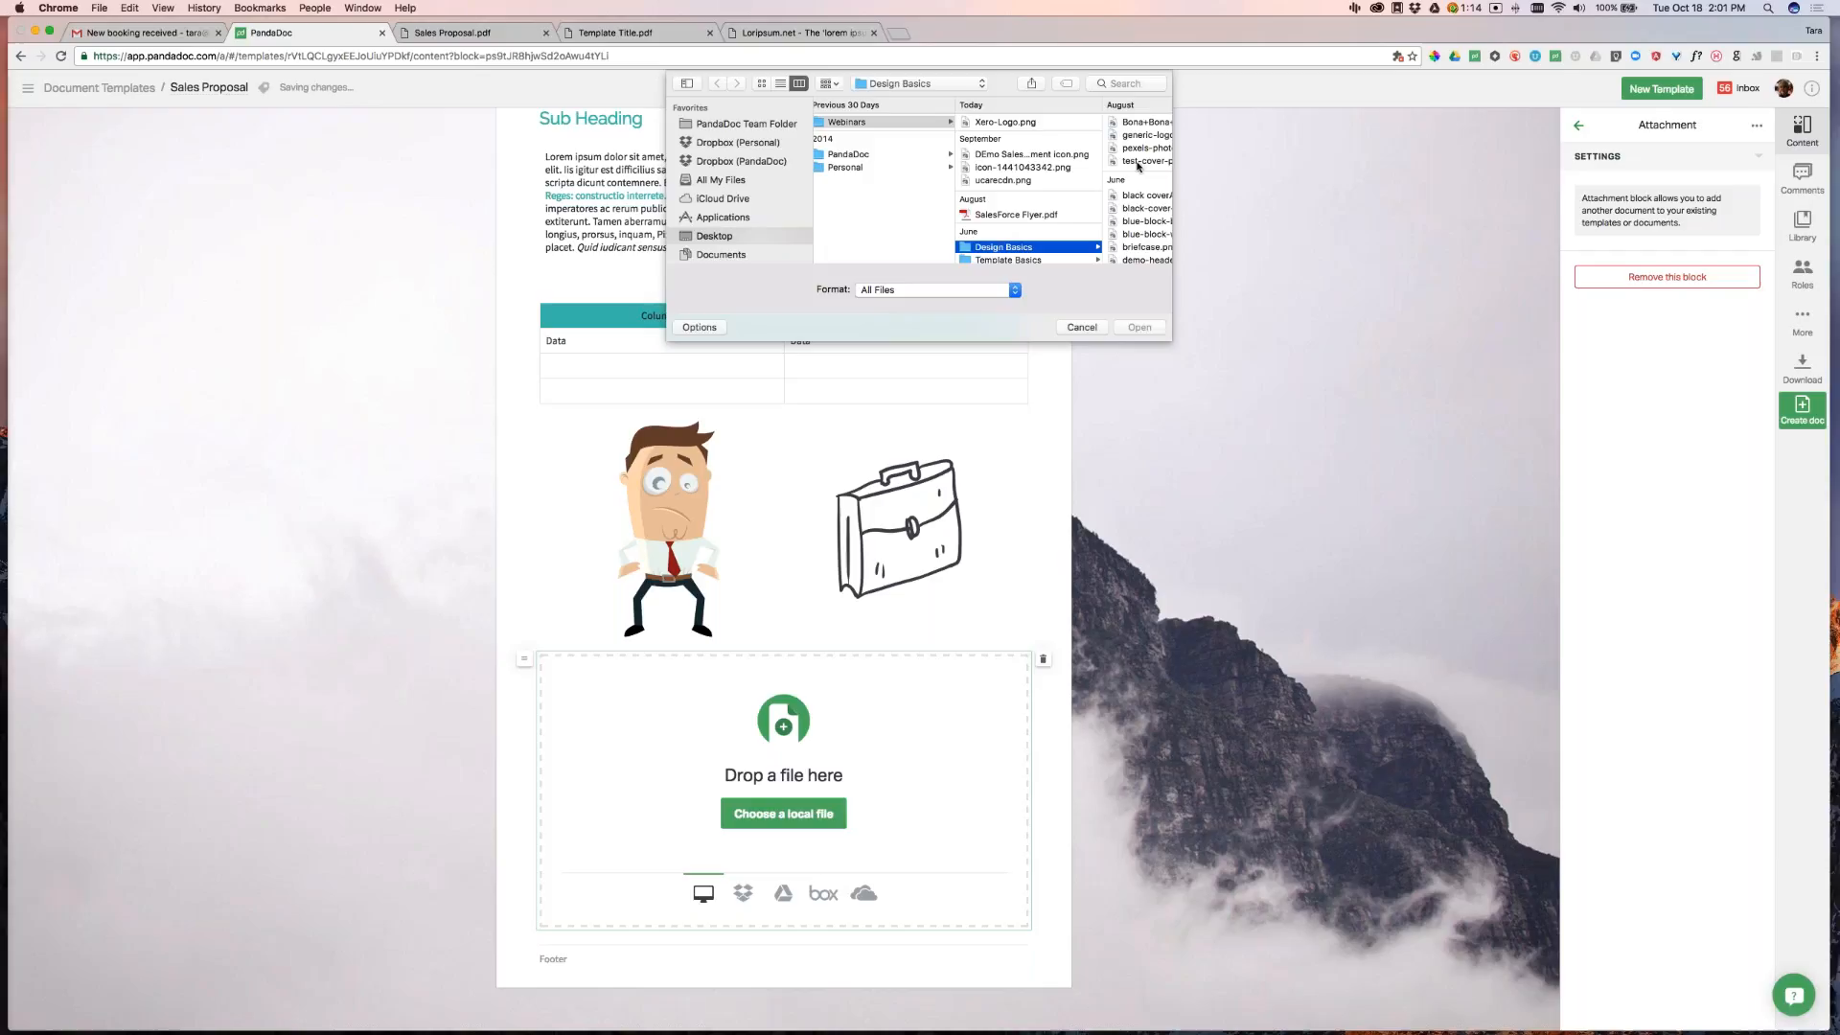
{"action": "left_click", "coordinate": [1062, 215]}
{"action": "left_click", "coordinate": [1140, 327]}
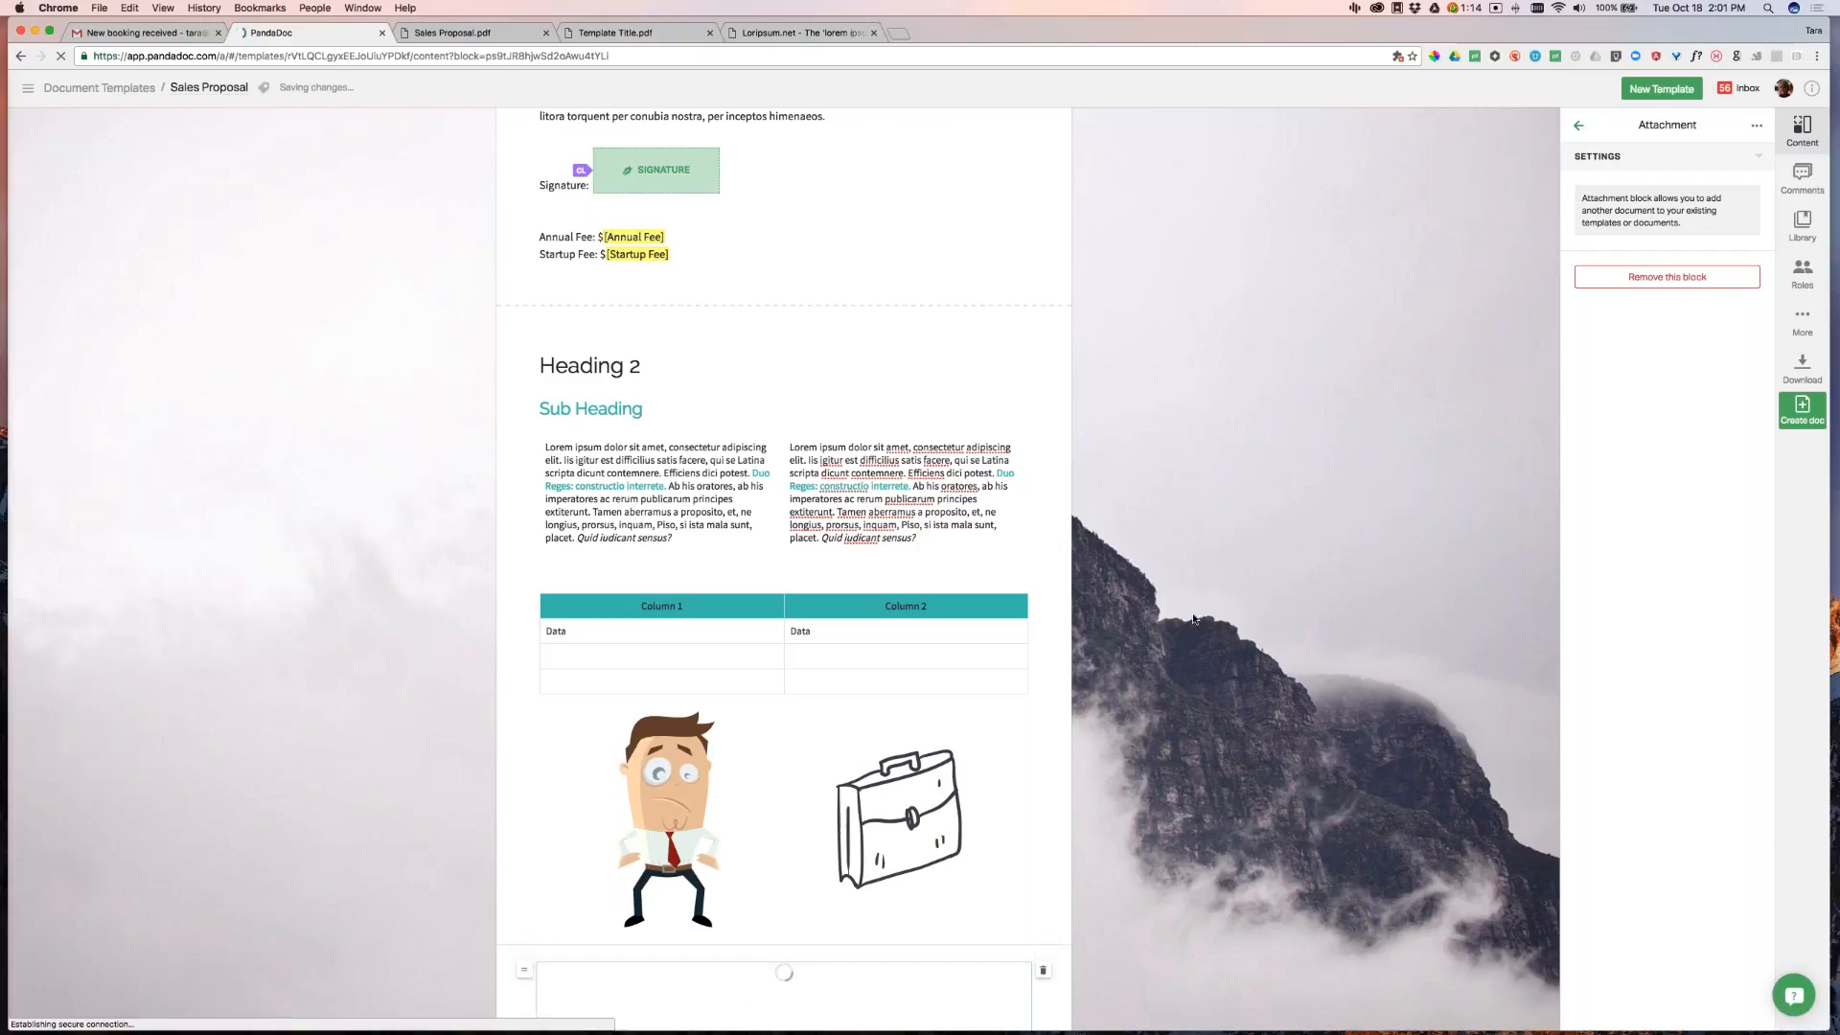
Check the attached PANDADOC + SALESFORCE flyer block and bring up the extra template options
{"action": "scroll", "coordinate": [1233, 600], "scroll_direction": "down", "scroll_amount": 8}
{"action": "left_click", "coordinate": [1234, 600]}
{"action": "left_click", "coordinate": [886, 394]}
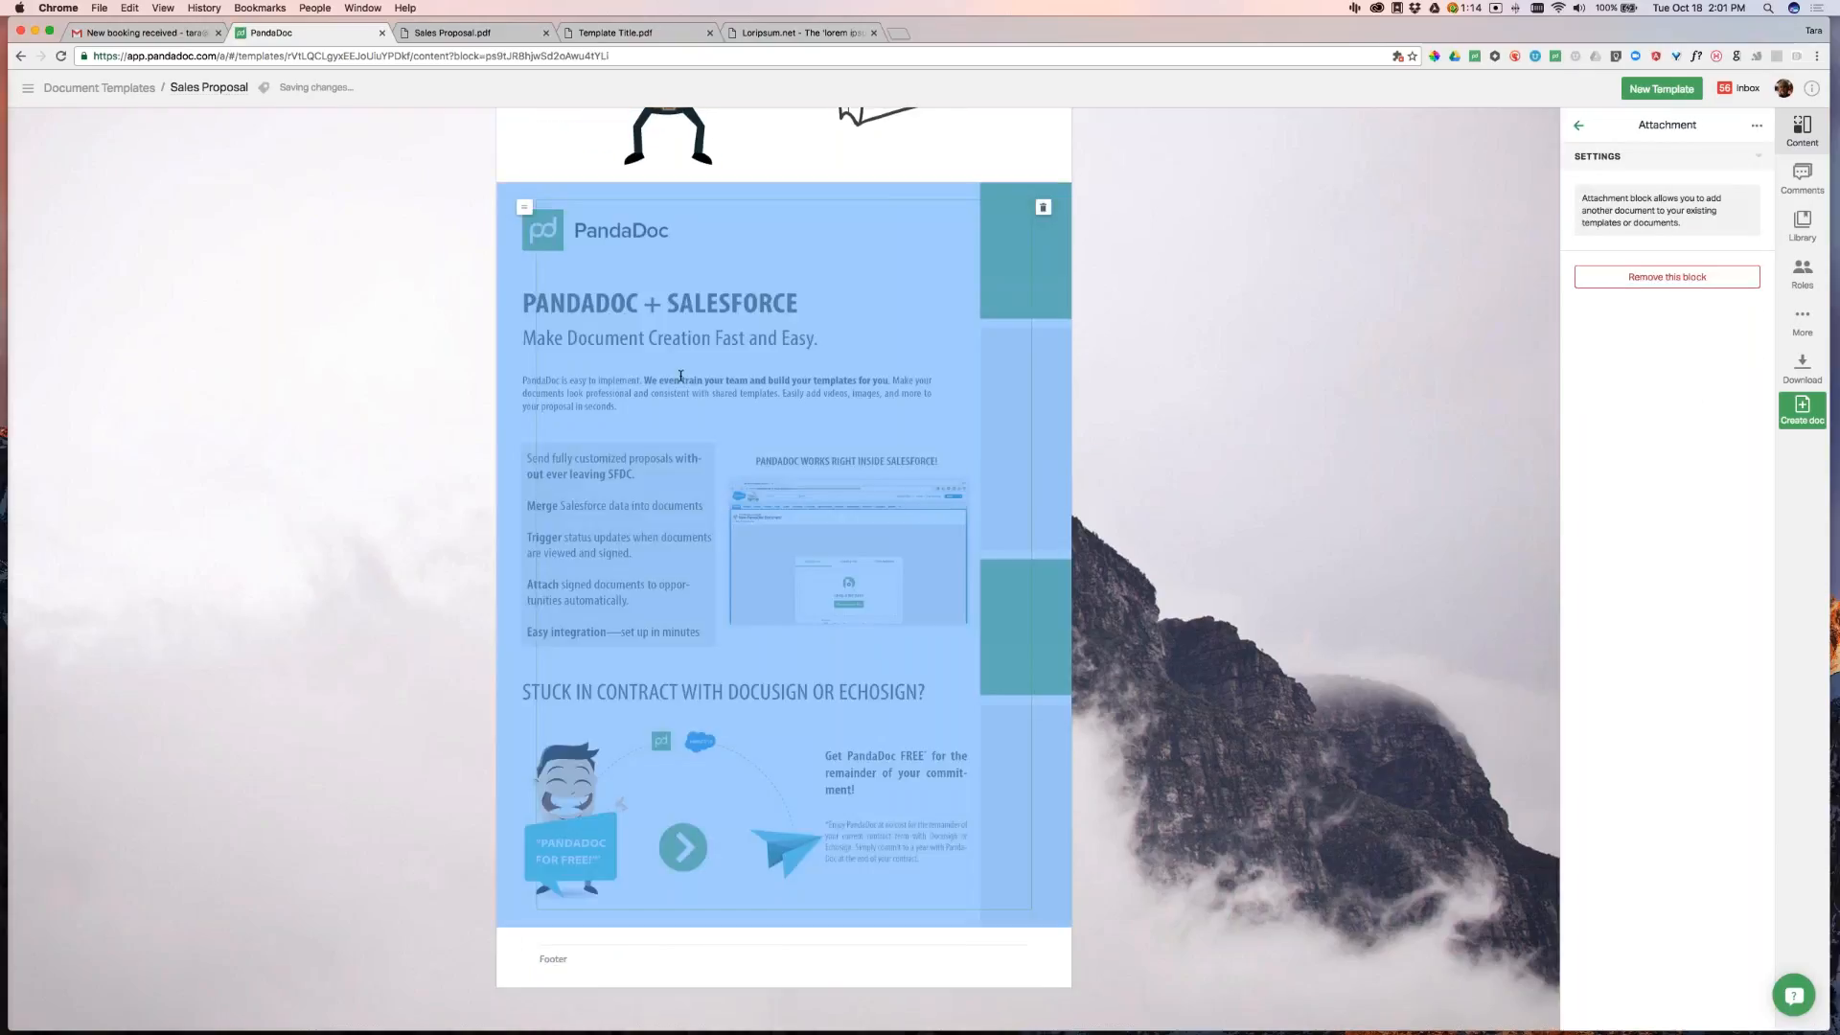
{"action": "left_click", "coordinate": [1289, 517]}
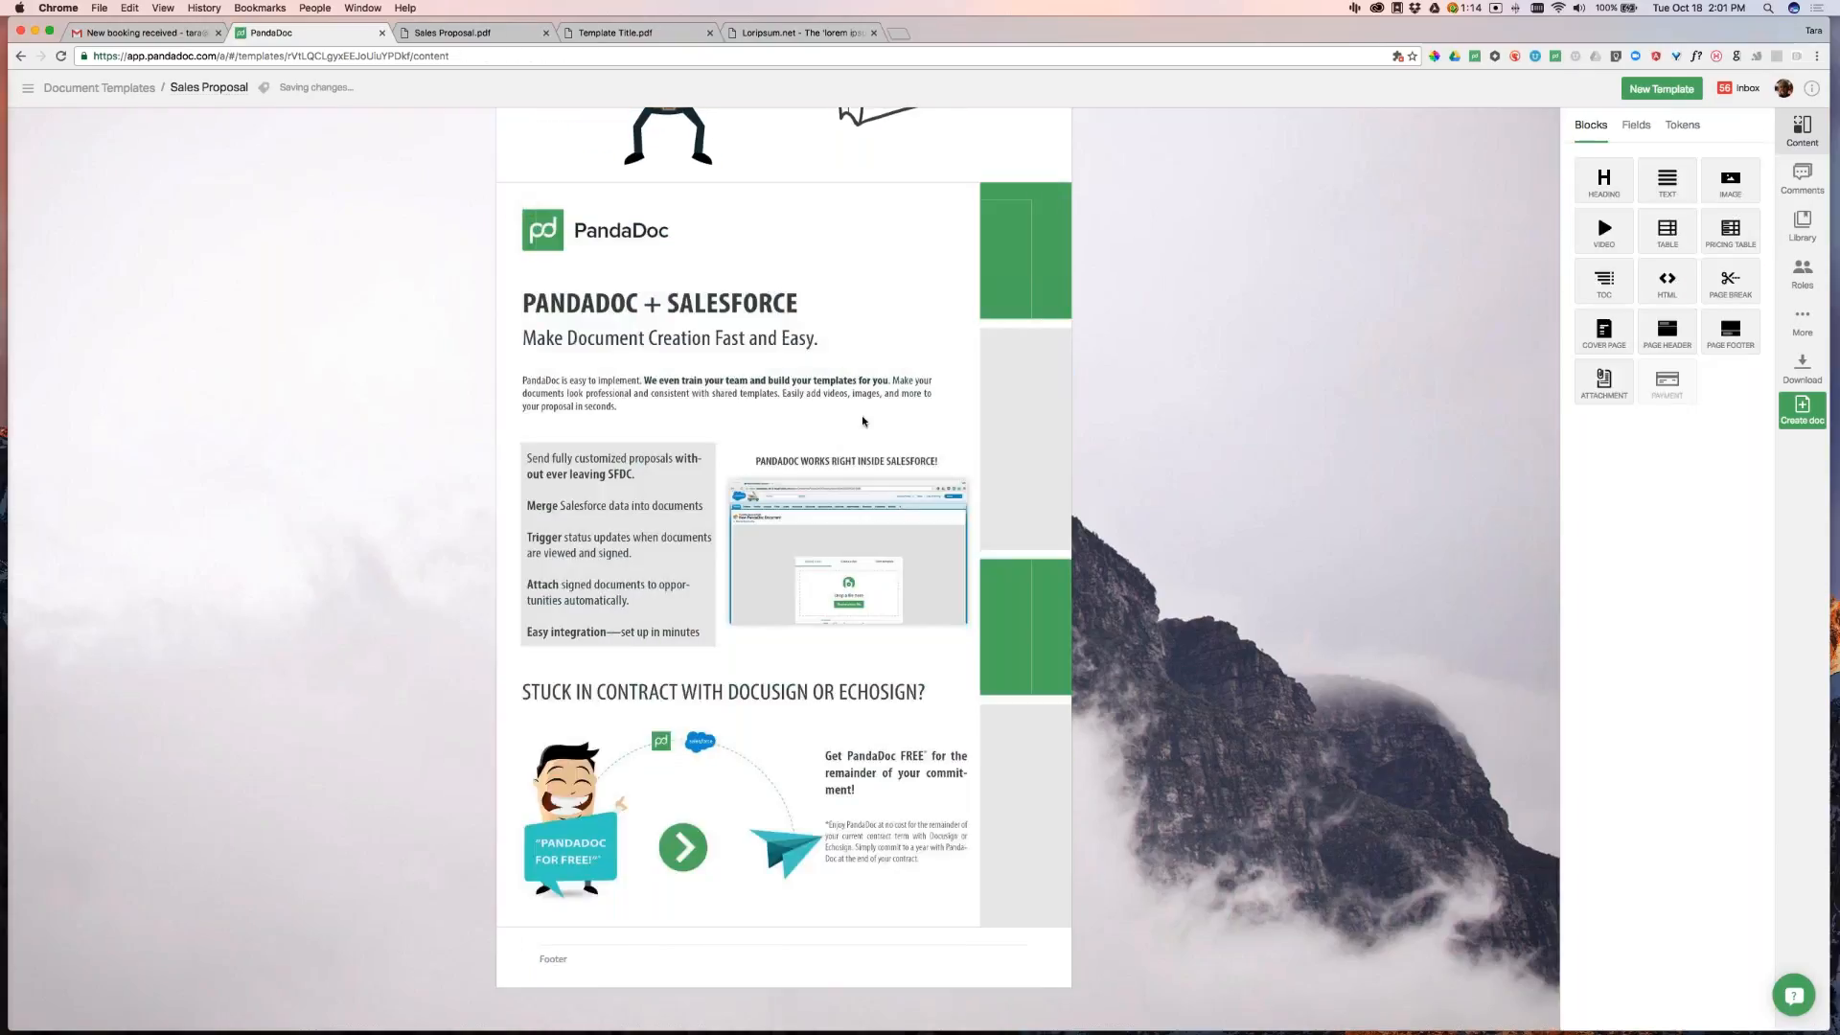
{"action": "left_click", "coordinate": [1030, 264]}
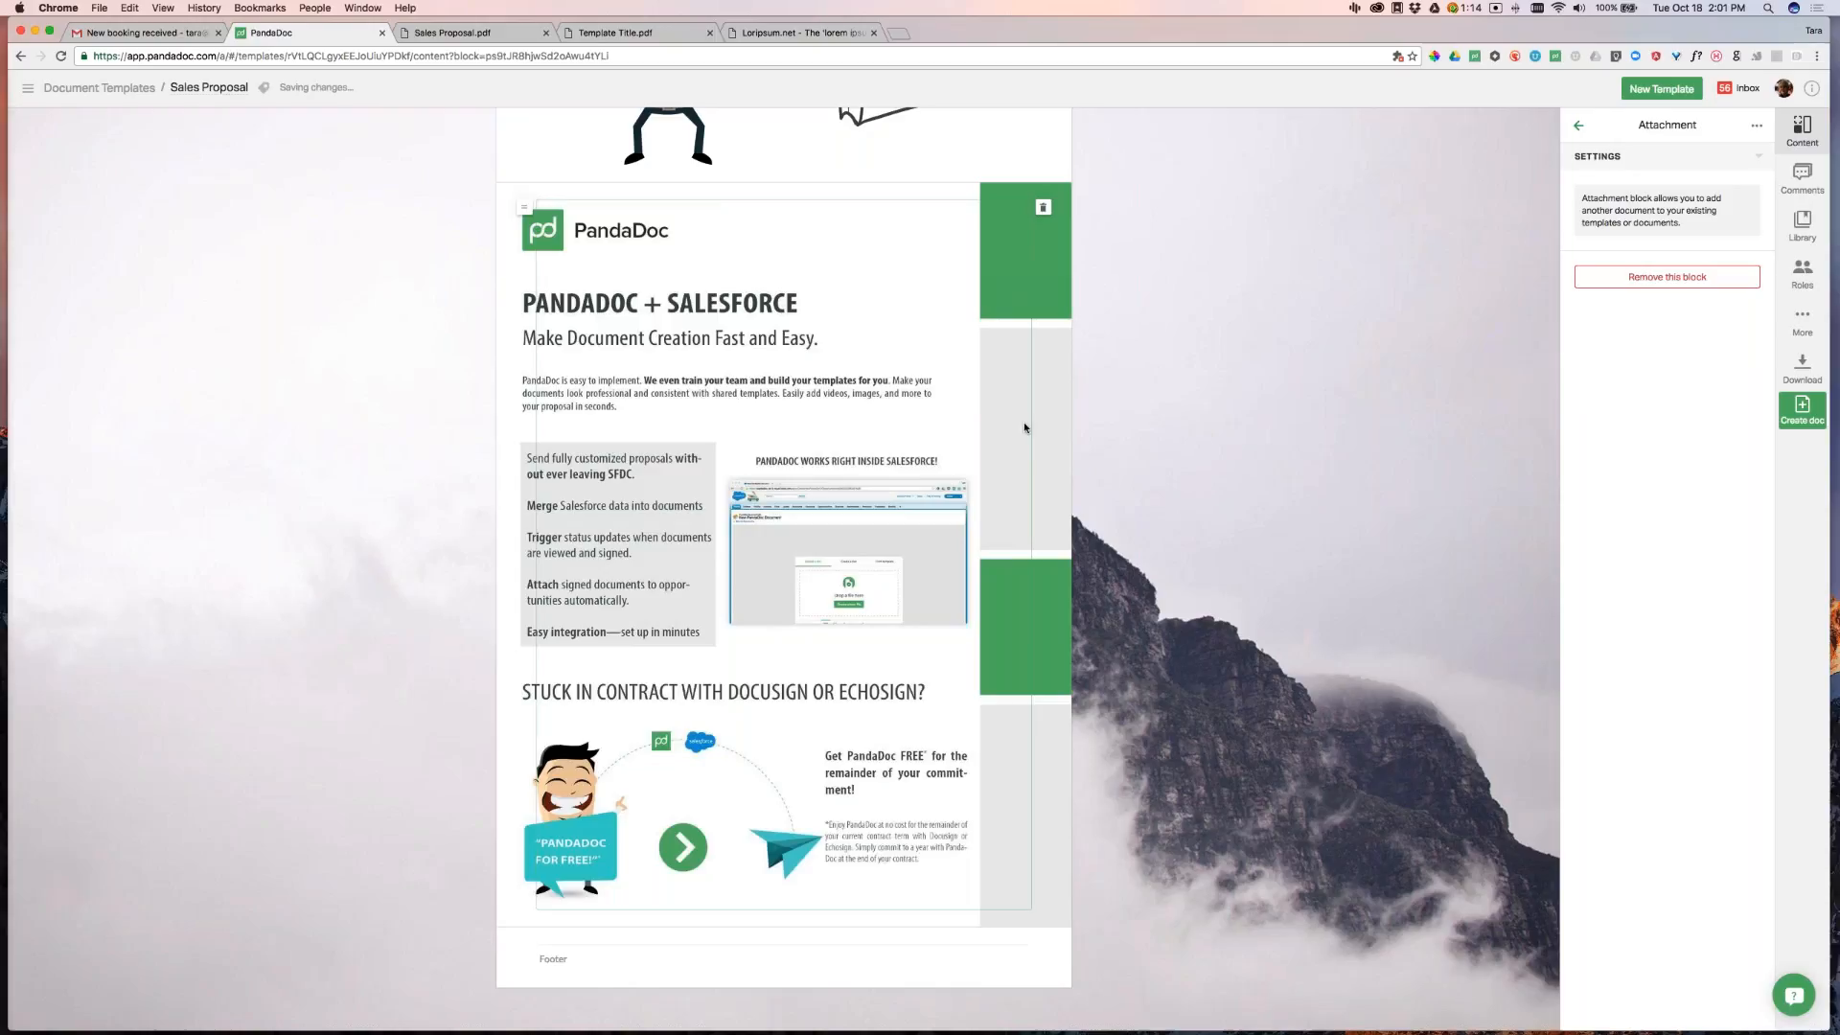
{"action": "left_click", "coordinate": [1220, 504]}
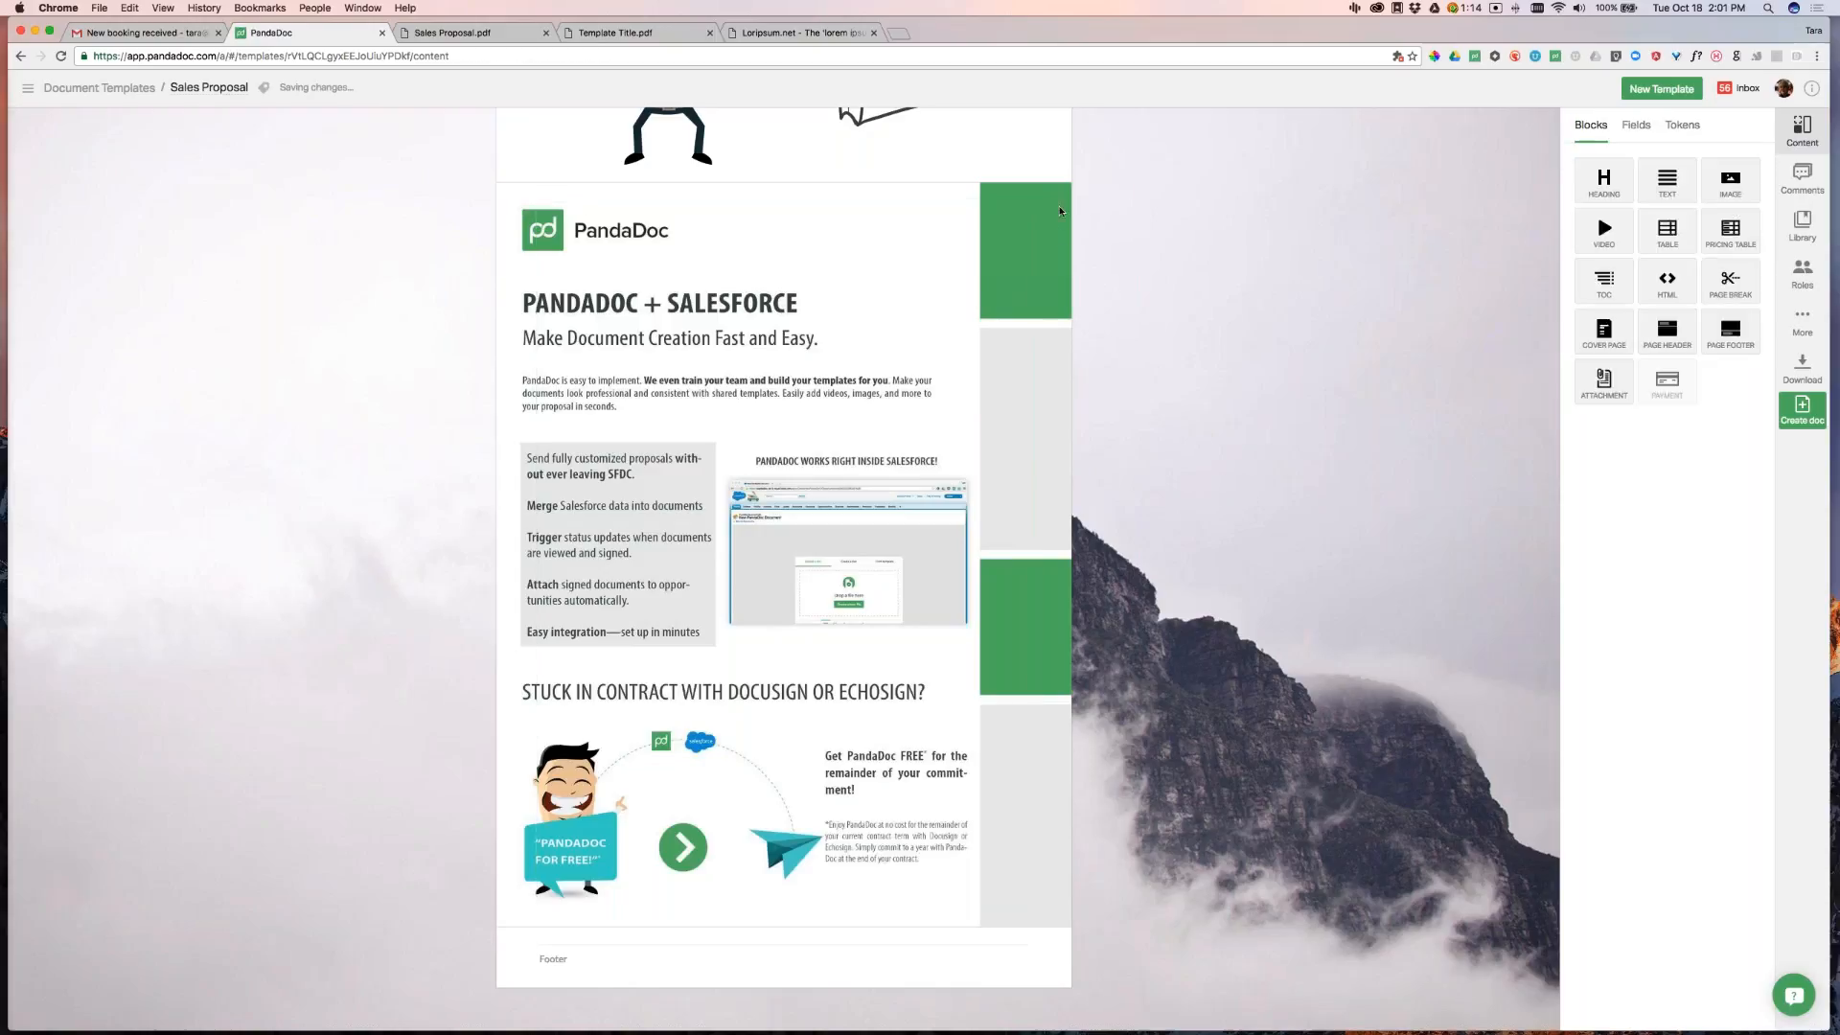
{"action": "left_click", "coordinate": [1802, 322]}
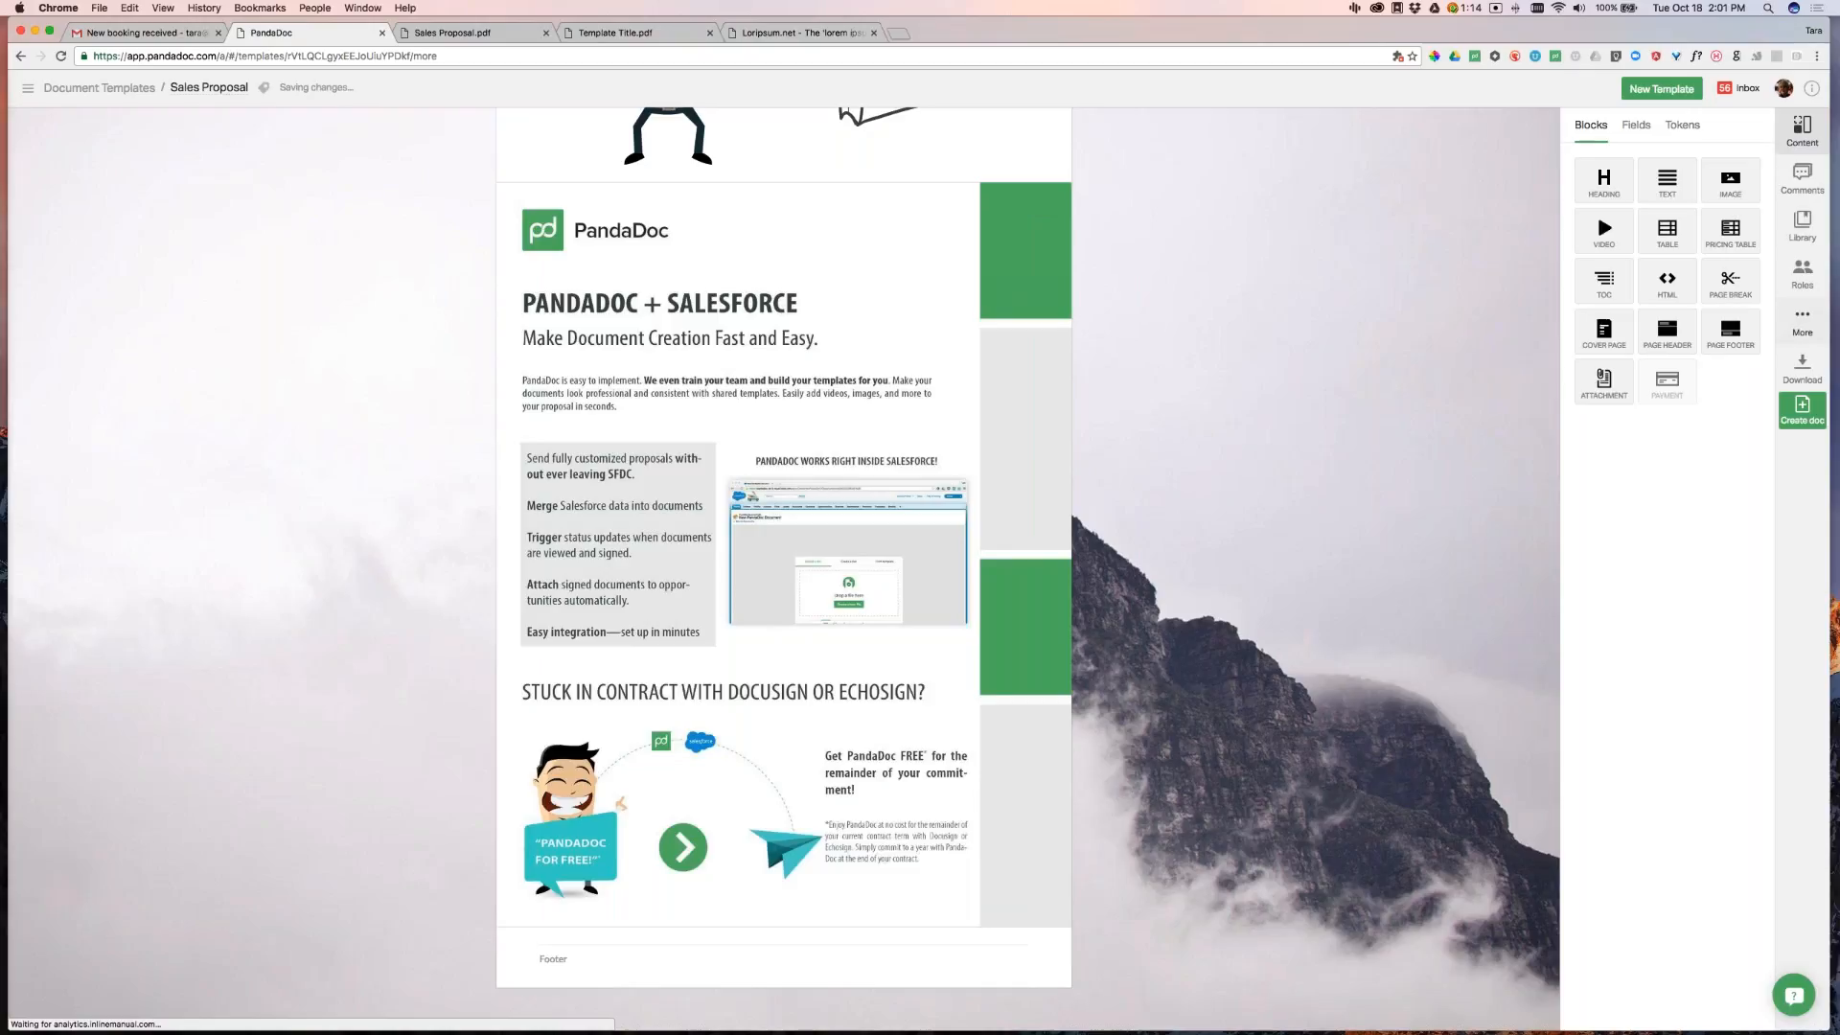
Print to PDF and review the four-page export ending with the Salesforce flyer
{"action": "left_click", "coordinate": [1591, 218]}
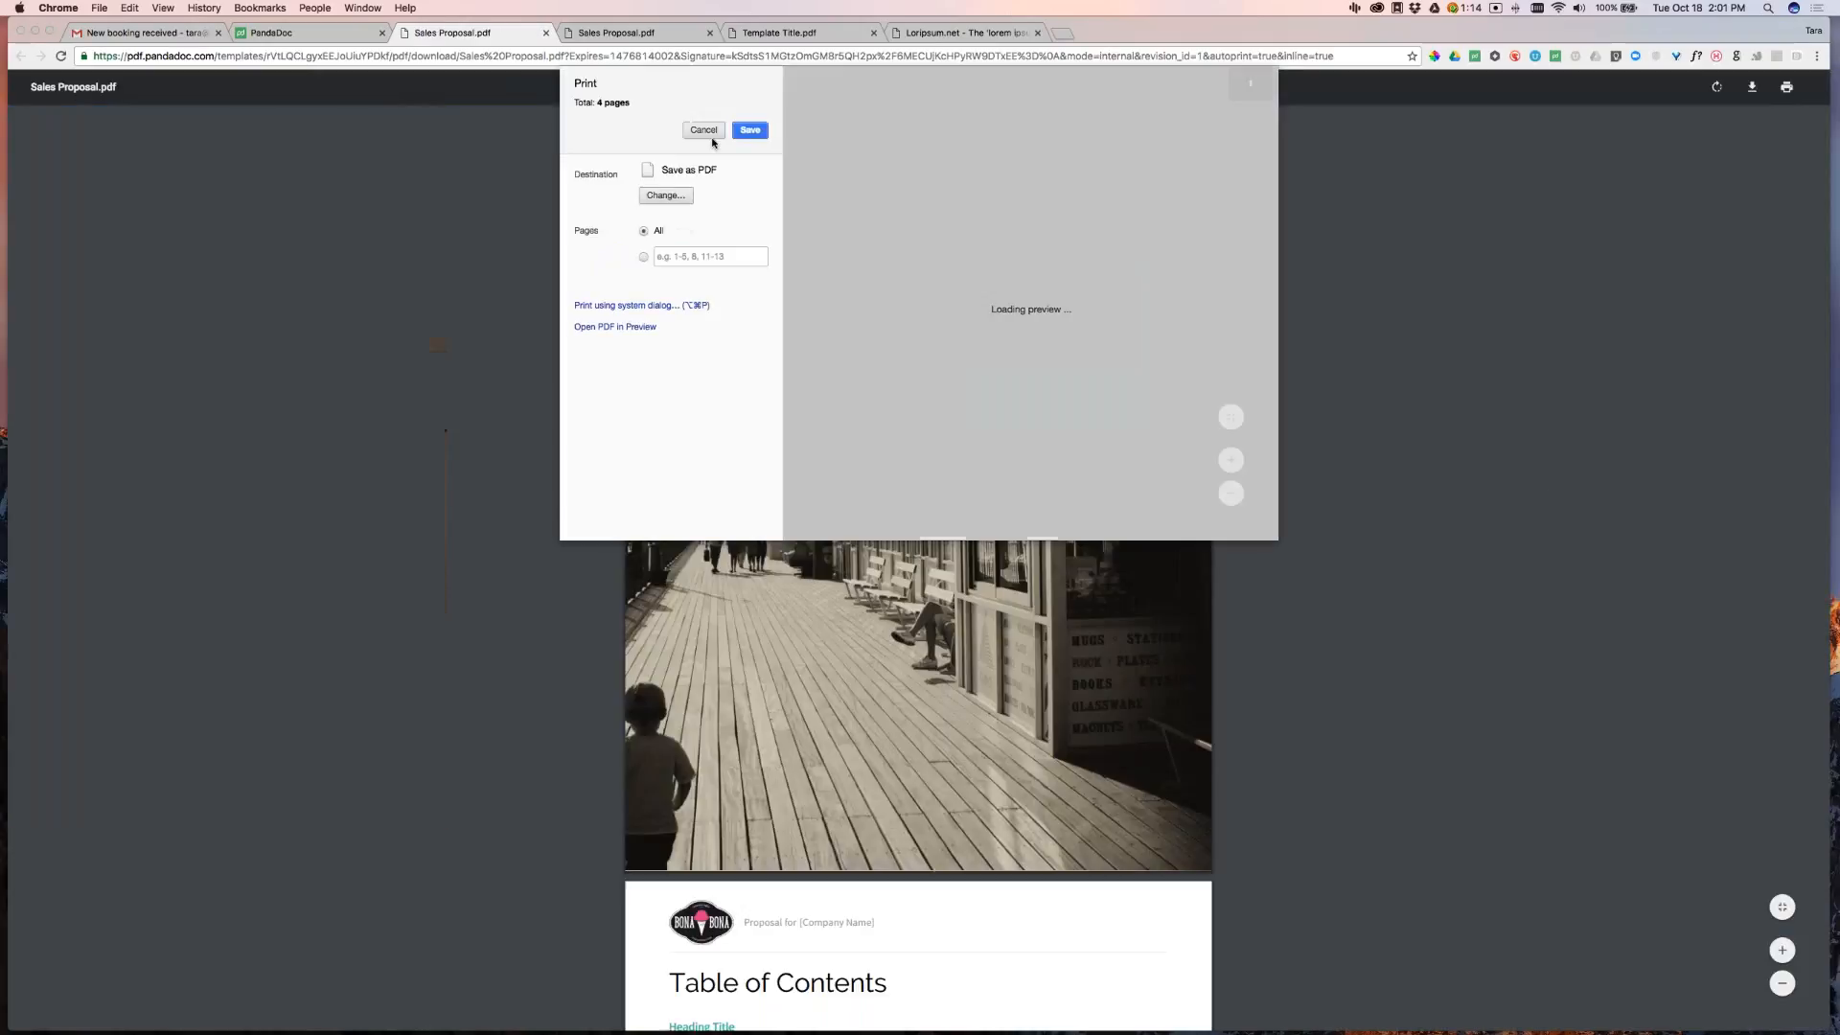
{"action": "left_click", "coordinate": [707, 131]}
{"action": "scroll", "coordinate": [1054, 541], "scroll_direction": "down", "scroll_amount": 10}
{"action": "scroll", "coordinate": [1059, 539], "scroll_direction": "down", "scroll_amount": 20}
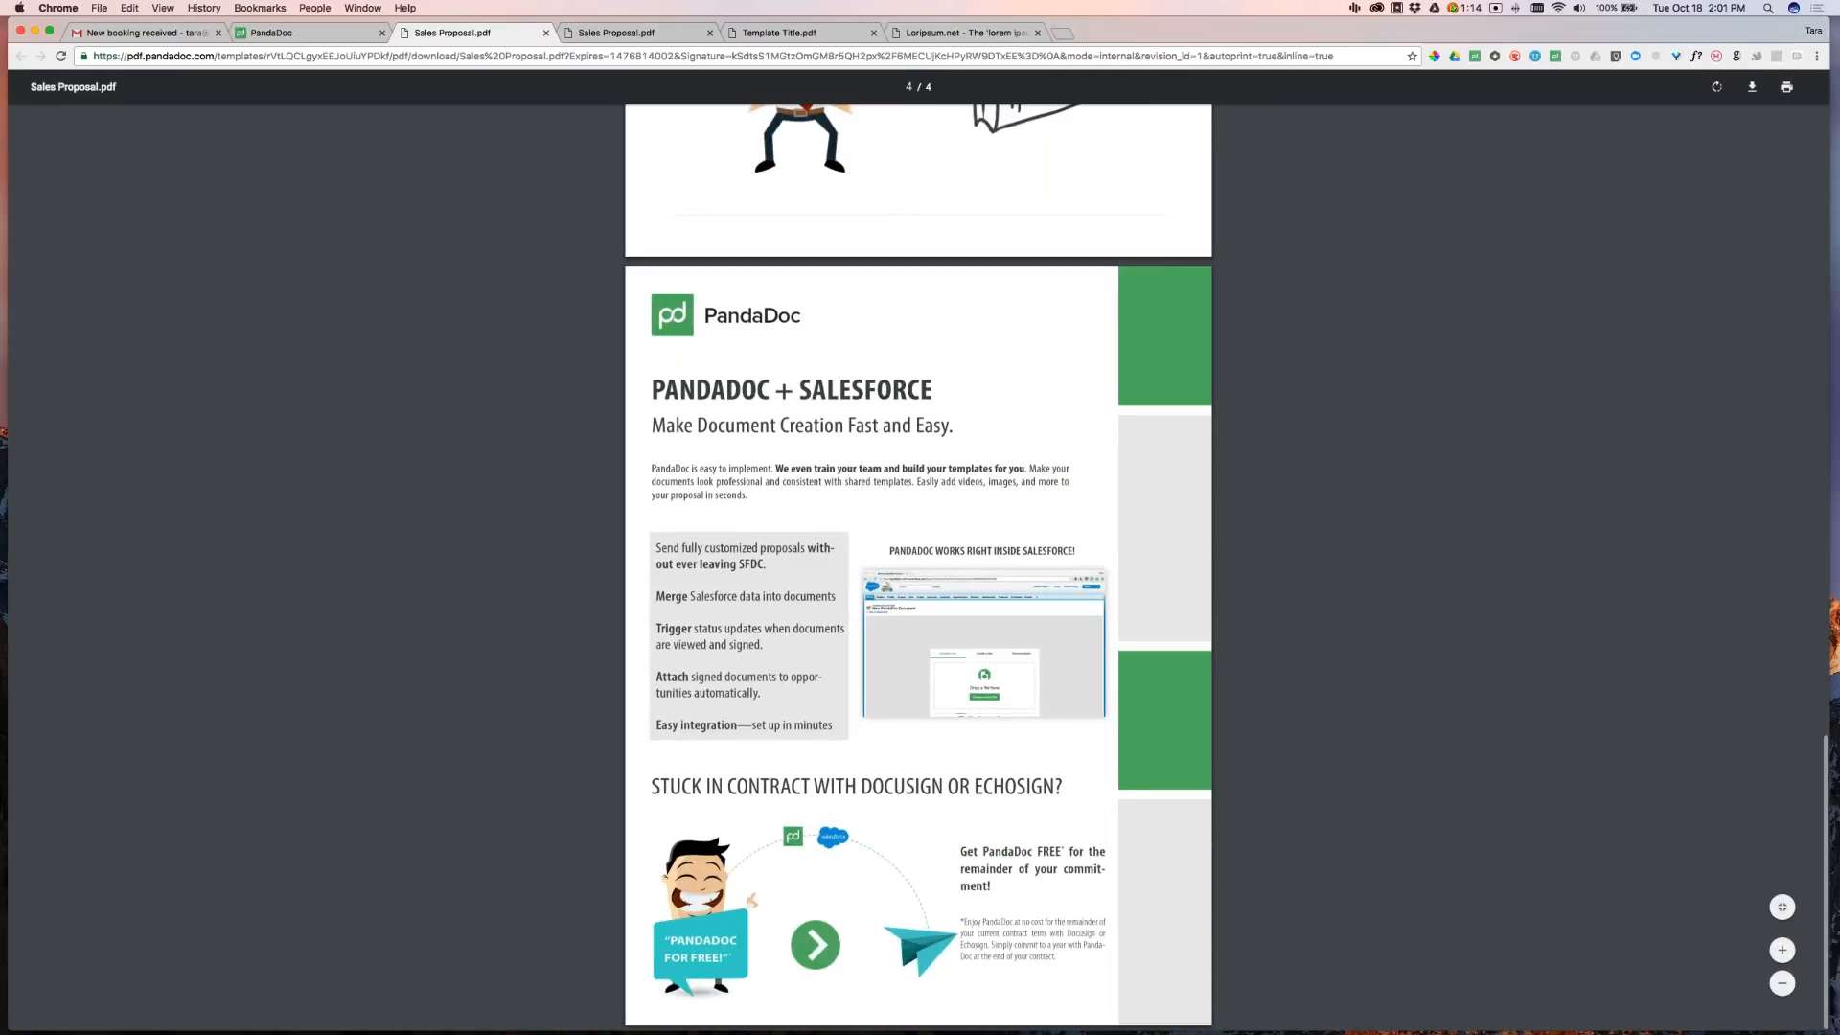
{"action": "key", "text": "ctrl+shift+Tab"}
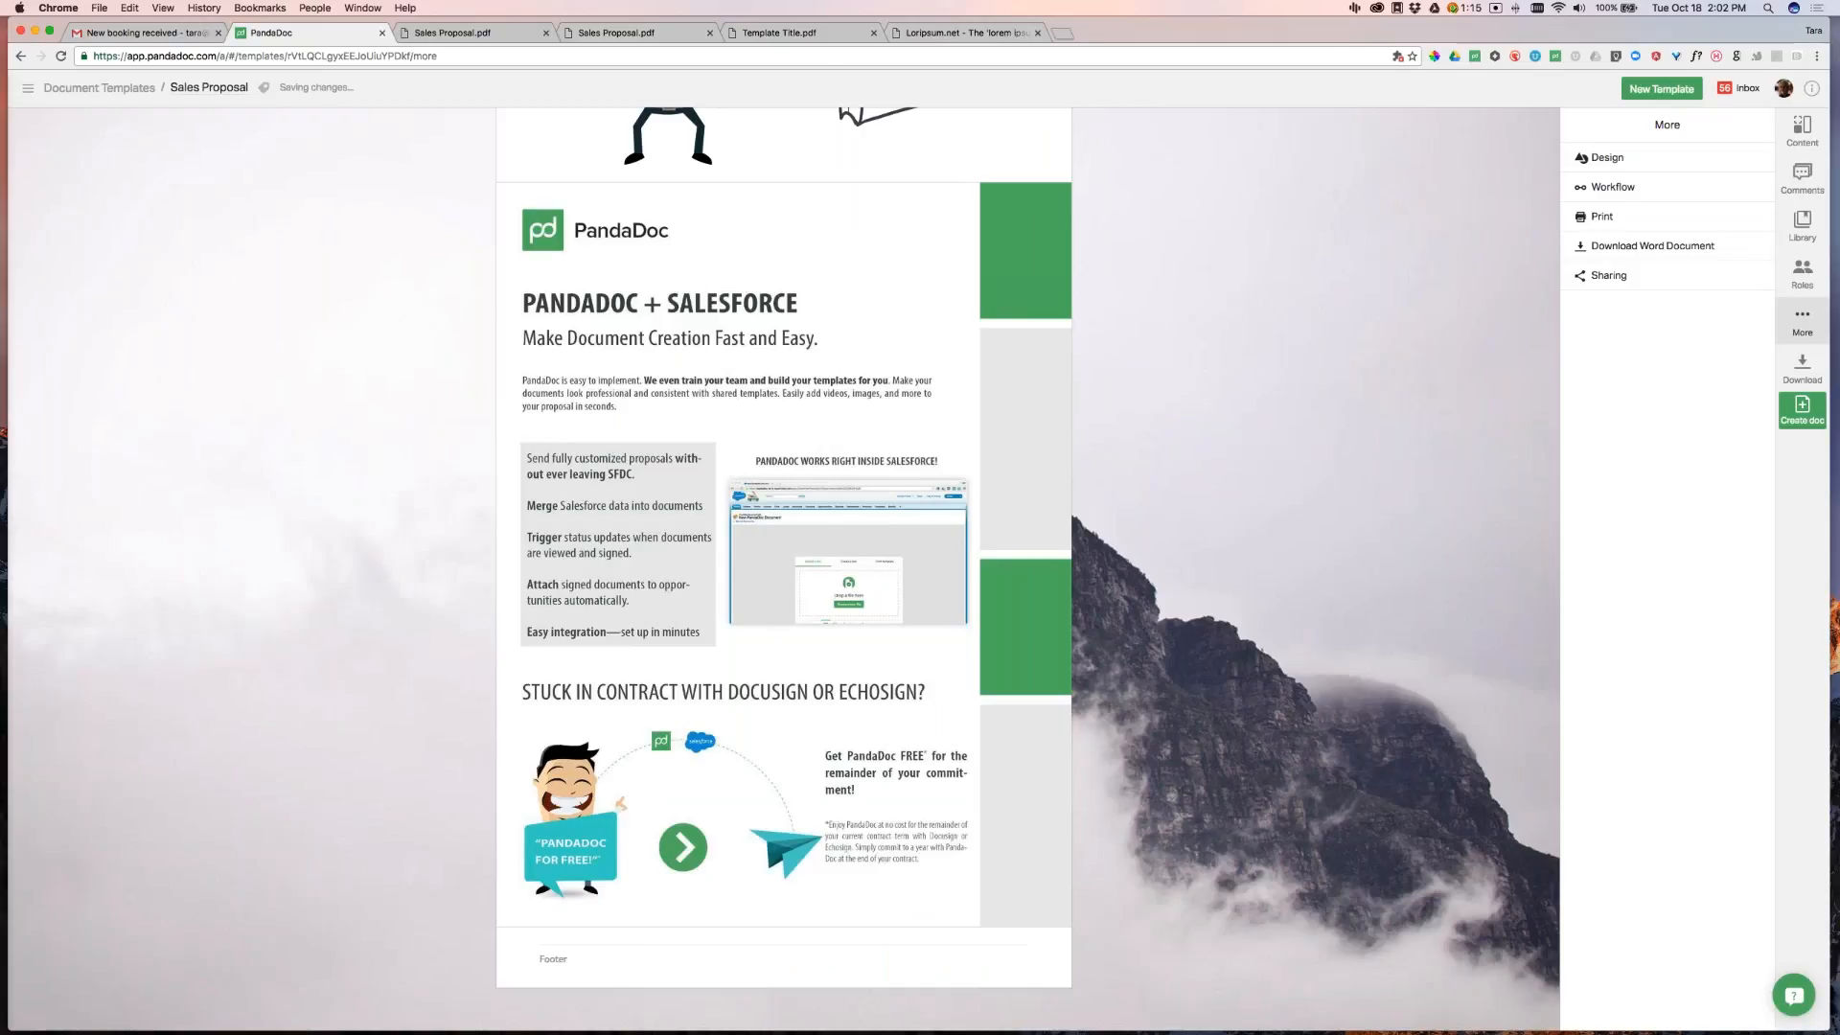
Rename the Sub Heading under Heading 2 to 'Terms and Conditions'
{"action": "scroll", "coordinate": [1207, 273], "scroll_direction": "up", "scroll_amount": 7}
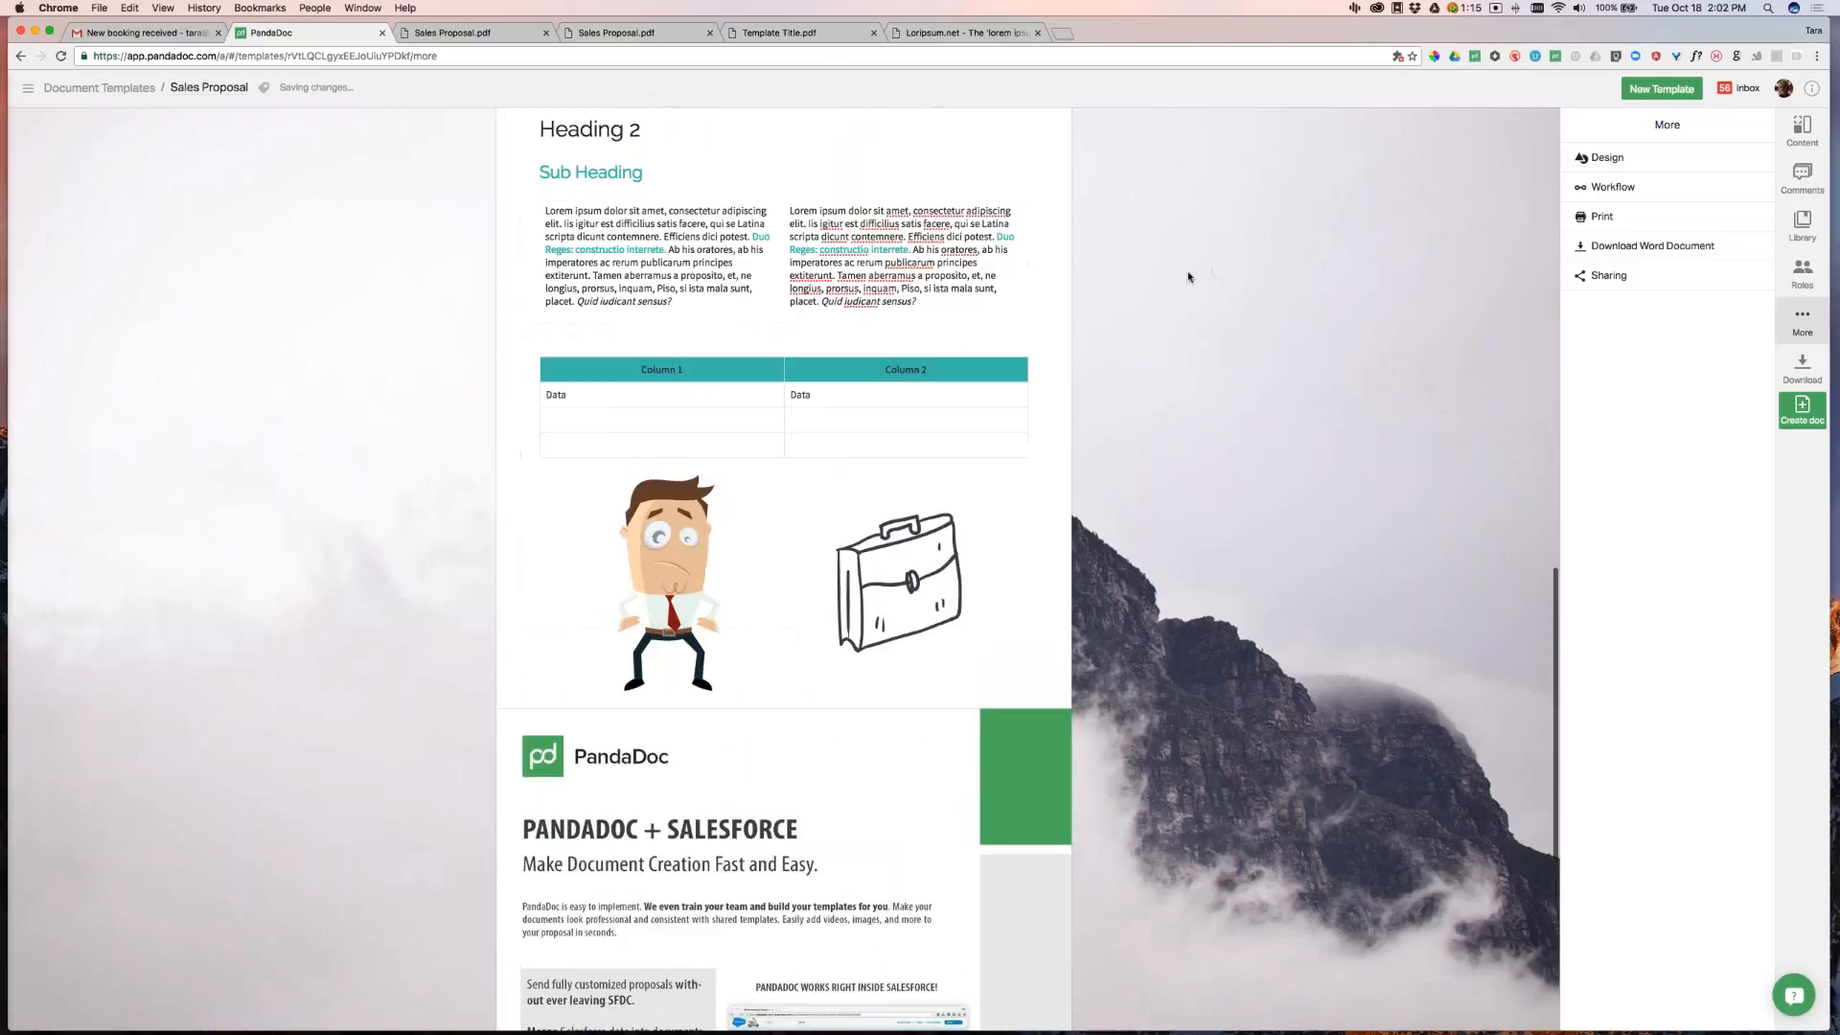
{"action": "scroll", "coordinate": [1229, 459], "scroll_direction": "up", "scroll_amount": 6}
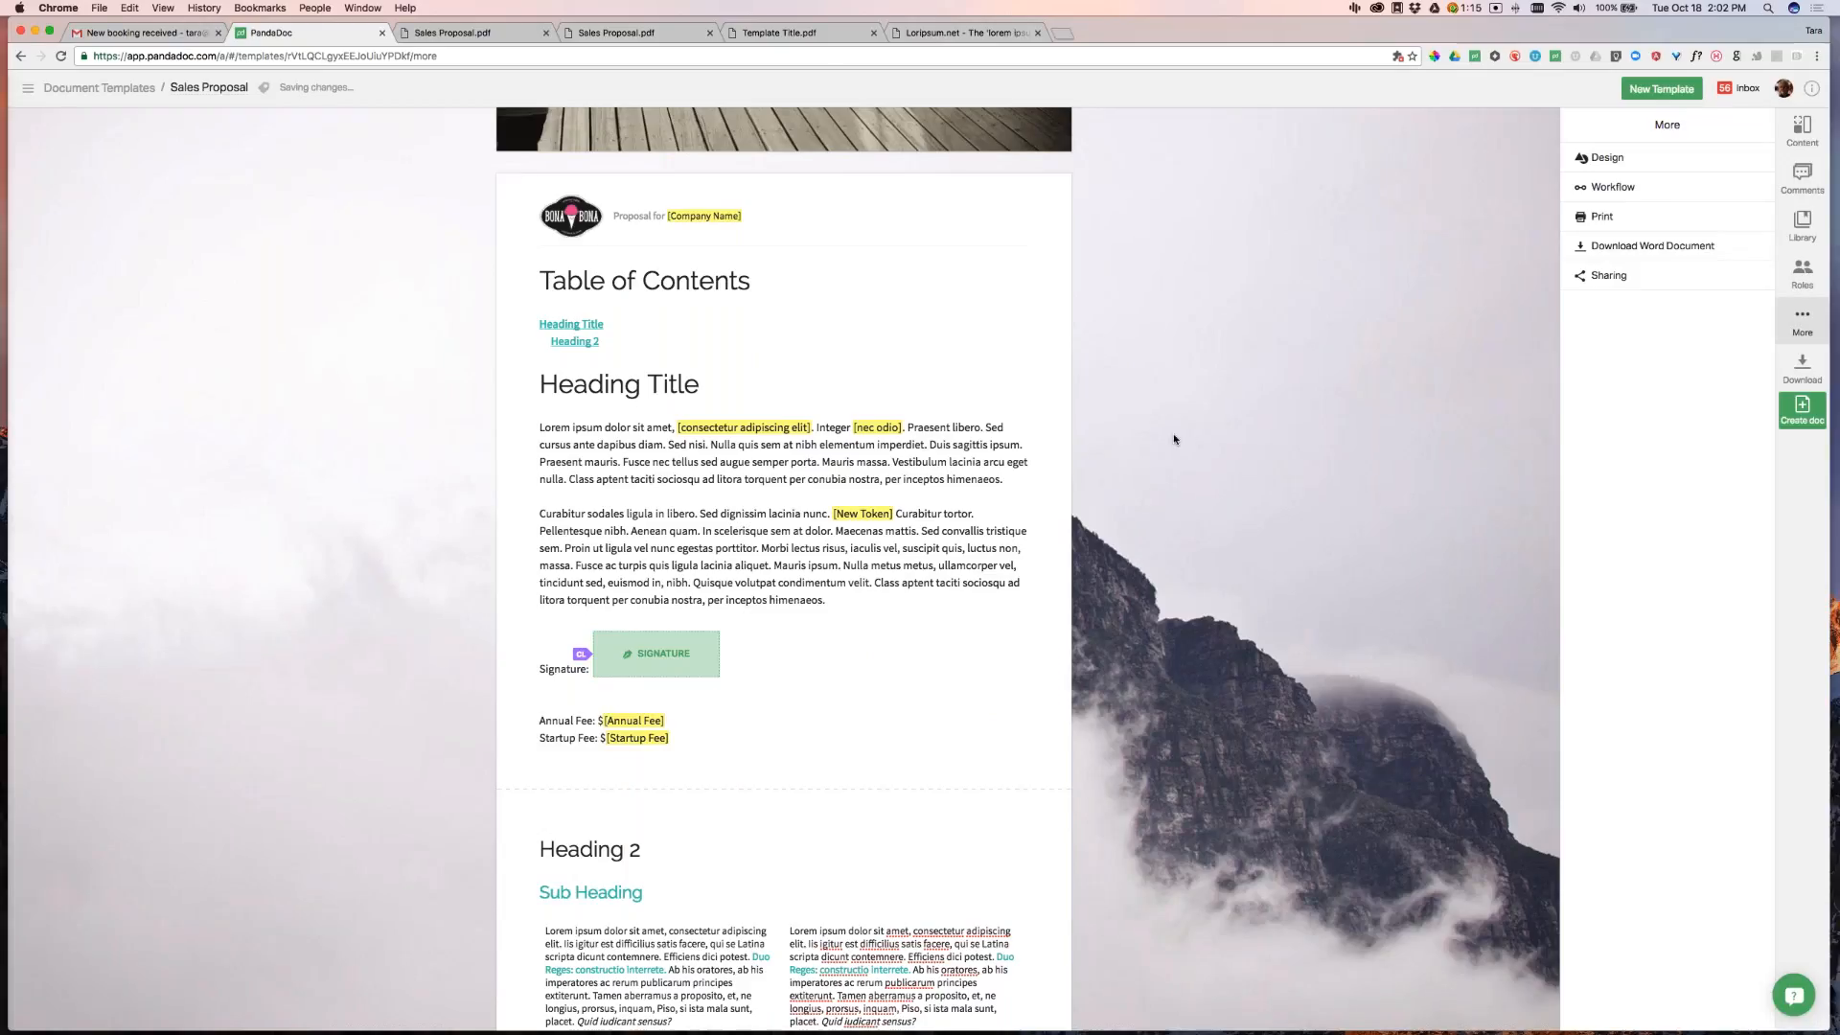
{"action": "scroll", "coordinate": [1160, 439], "scroll_direction": "down", "scroll_amount": 5}
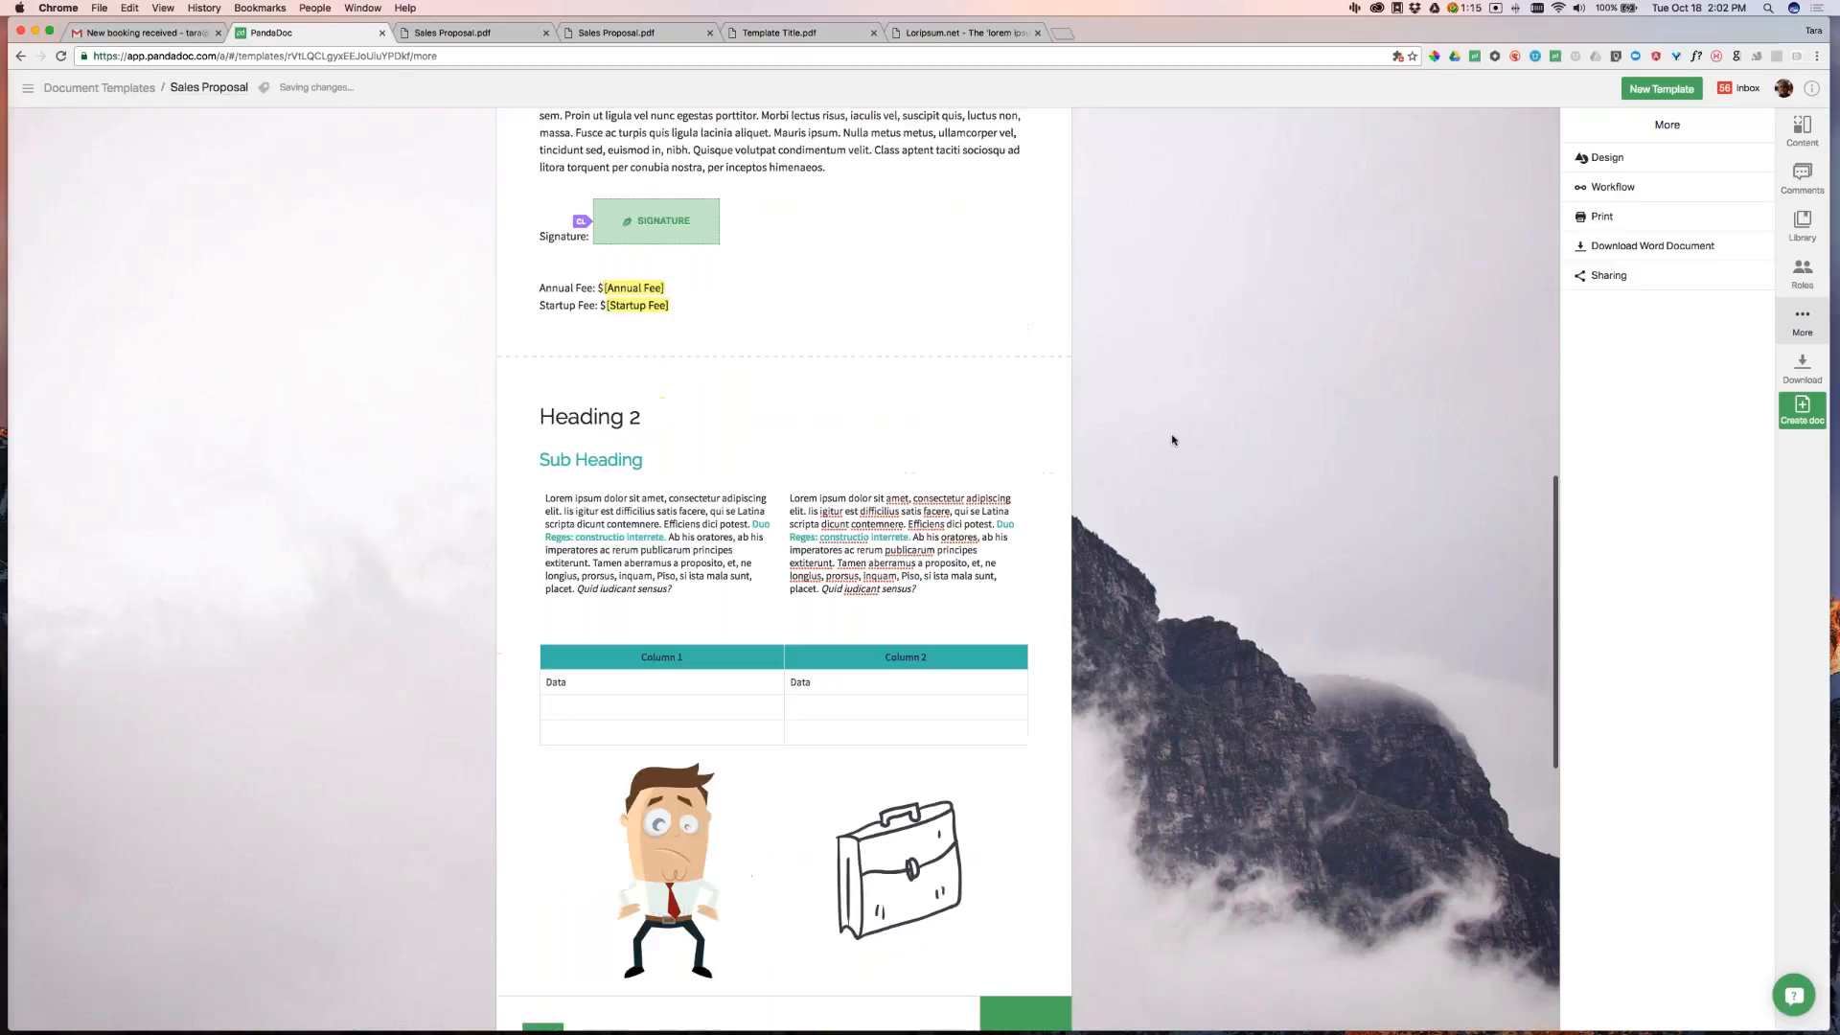
{"action": "left_click", "coordinate": [617, 374]}
{"action": "left_click_drag", "start_coordinate": [641, 373], "coordinate": [517, 347]}
{"action": "type", "text": "Terms and Cond"}
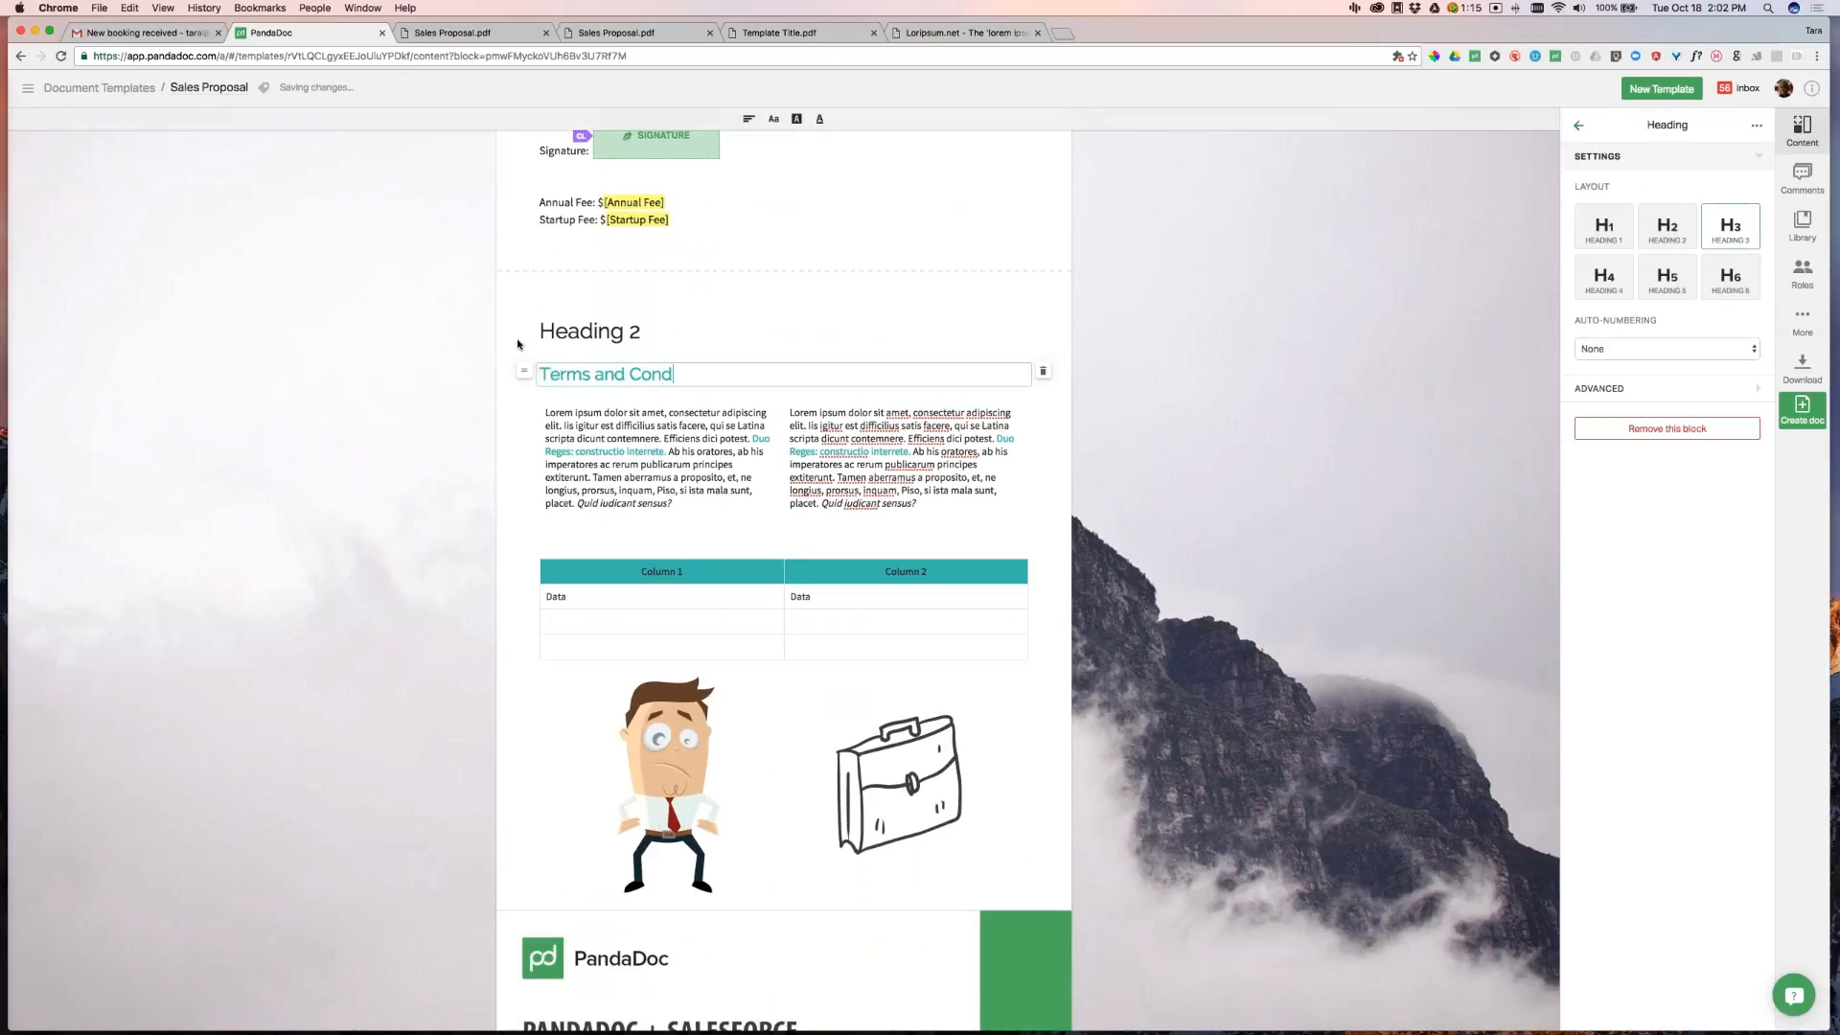
{"action": "type", "text": "itions"}
{"action": "left_click", "coordinate": [959, 459]}
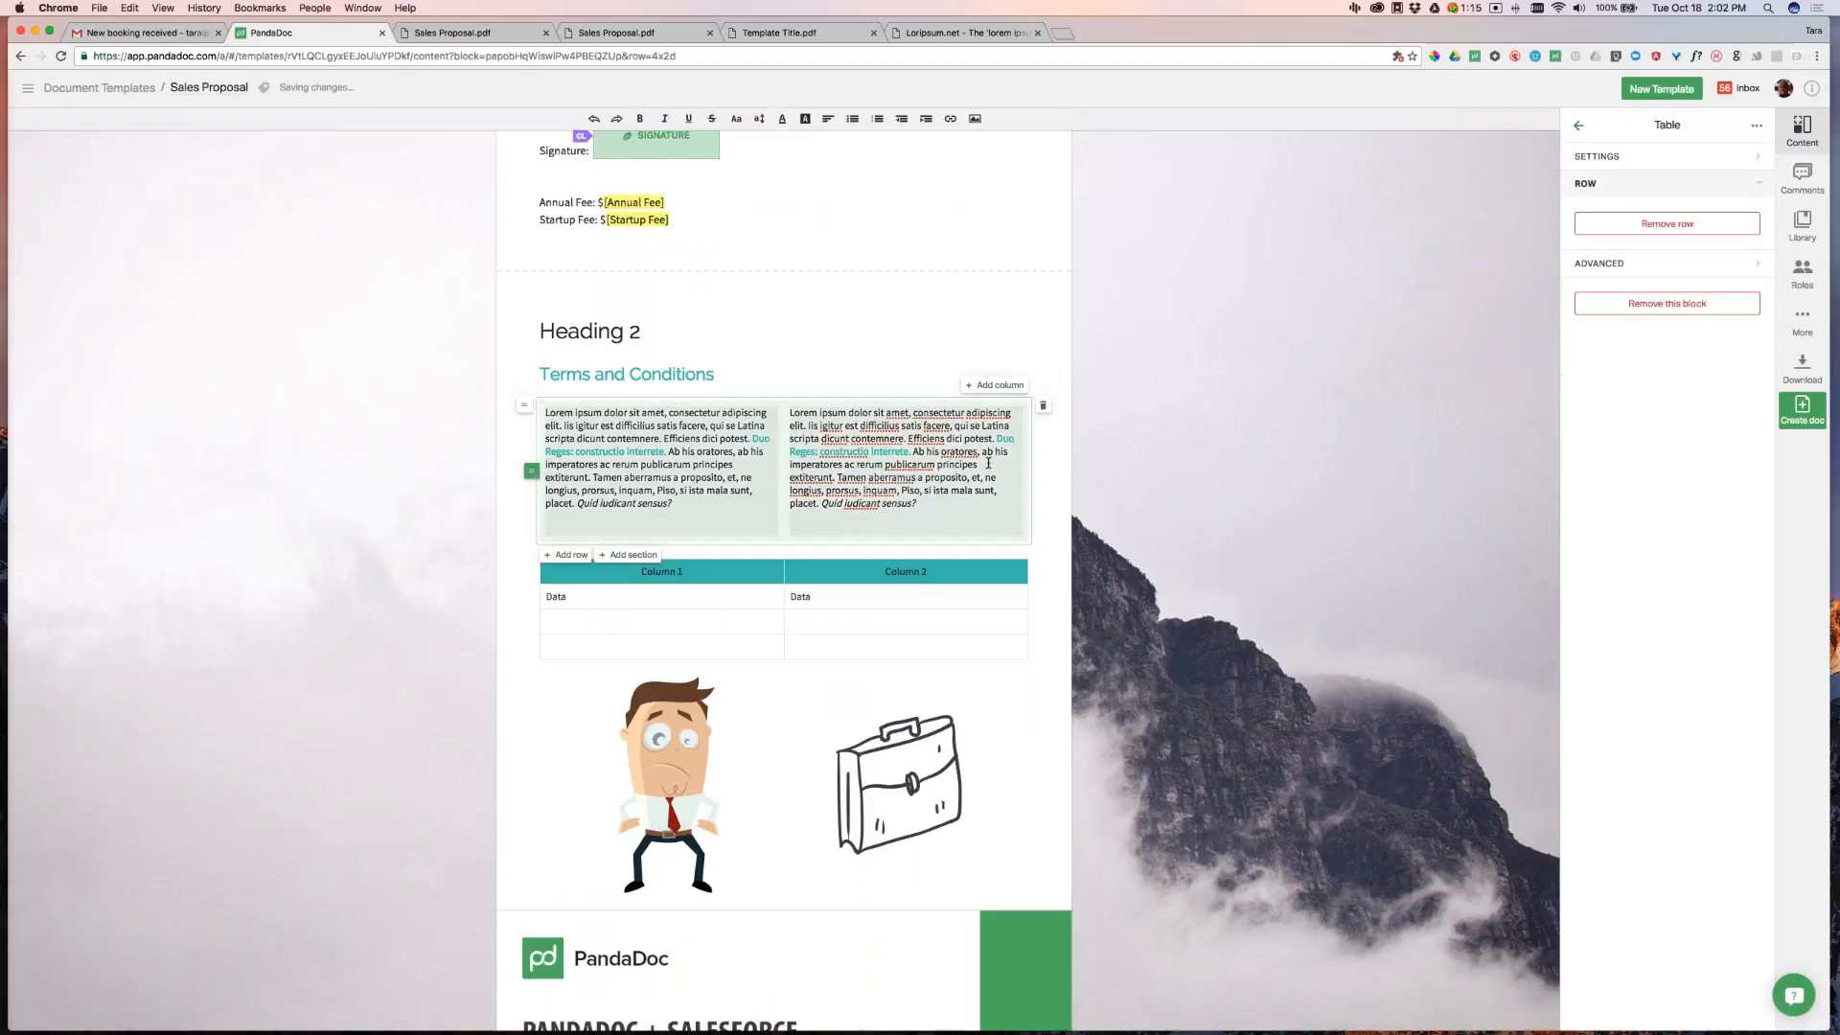
Restrict editing on the two-column lorem ipsum row under Terms and Conditions
{"action": "left_click", "coordinate": [1759, 126]}
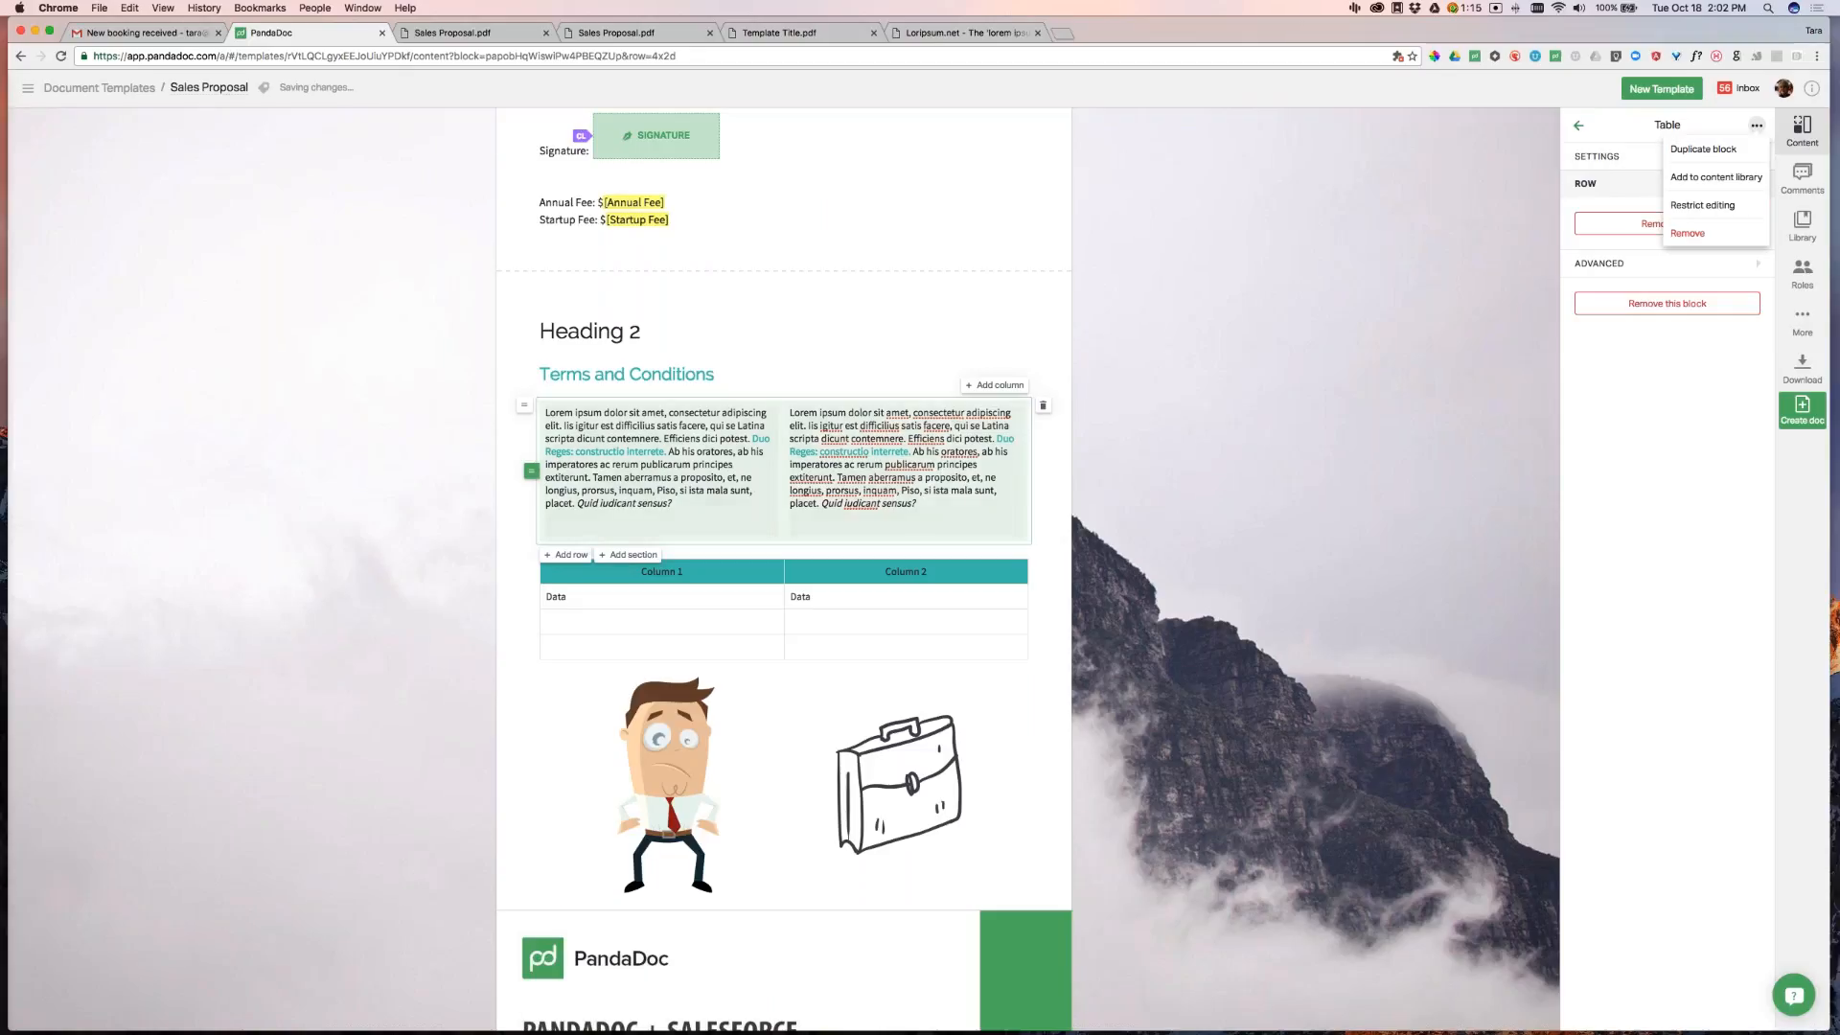
{"action": "left_click", "coordinate": [1715, 207]}
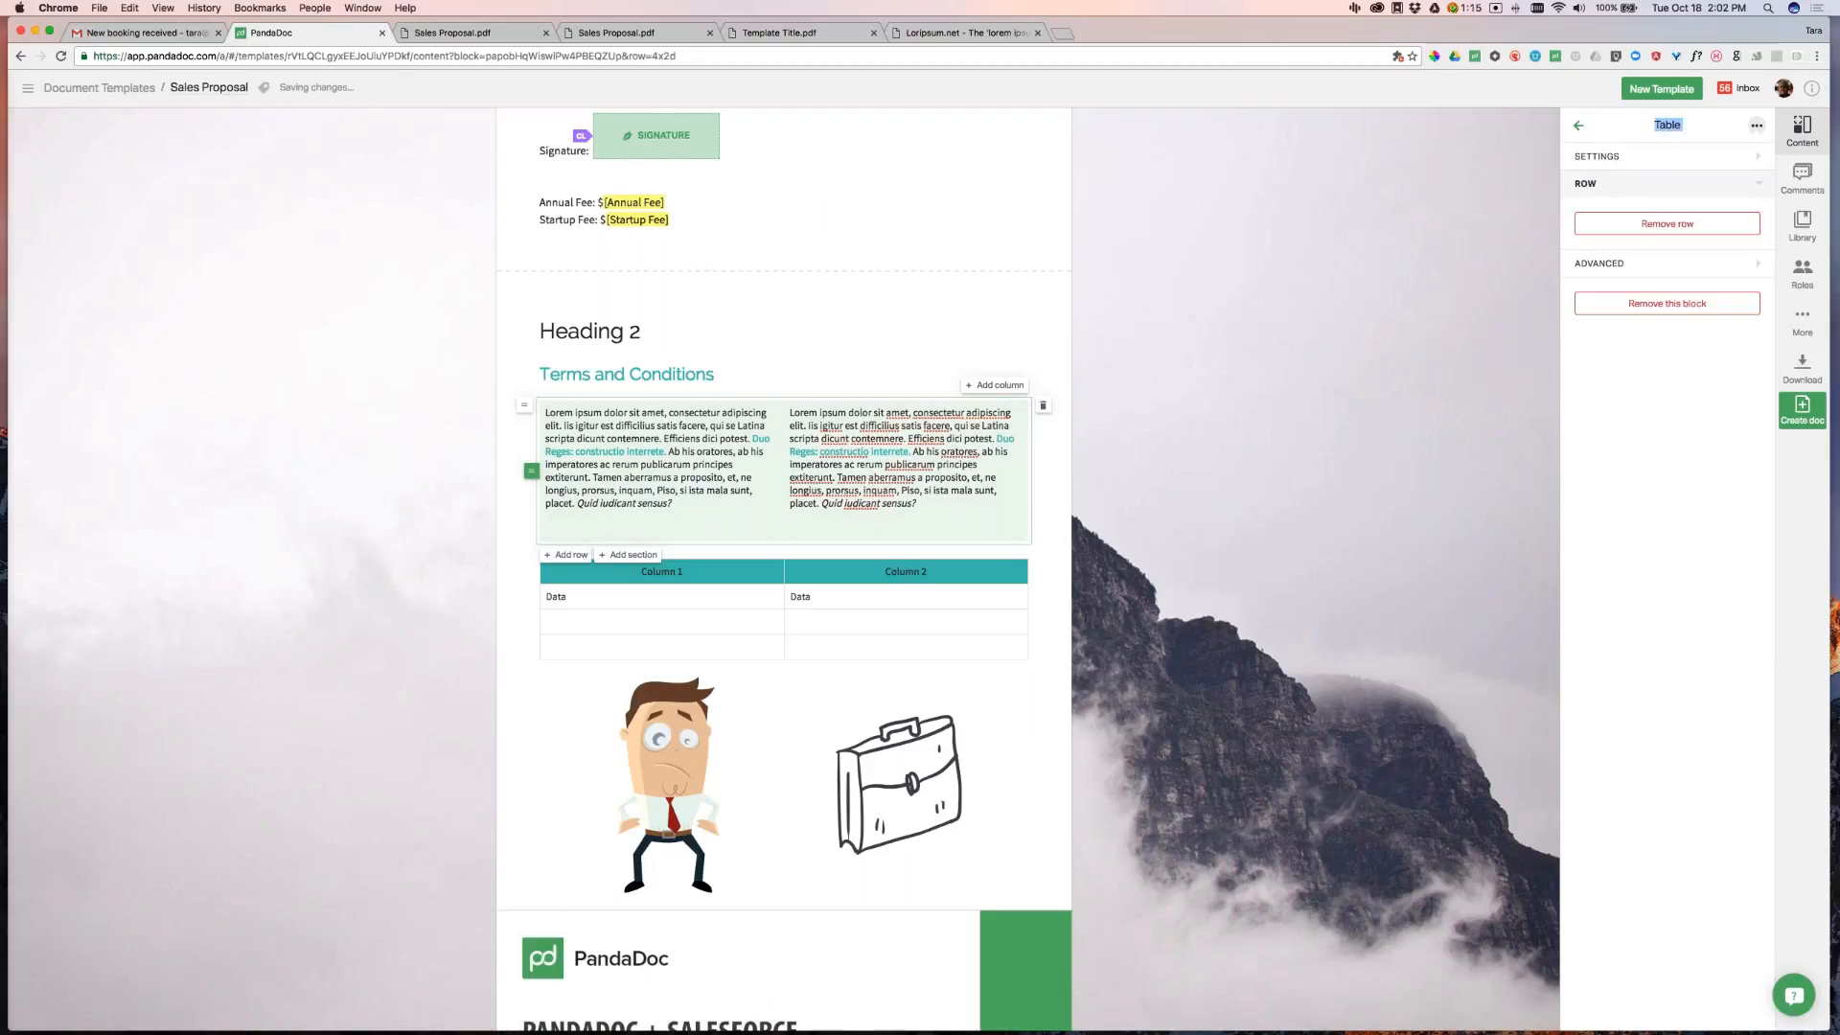
{"action": "left_click", "coordinate": [1371, 433]}
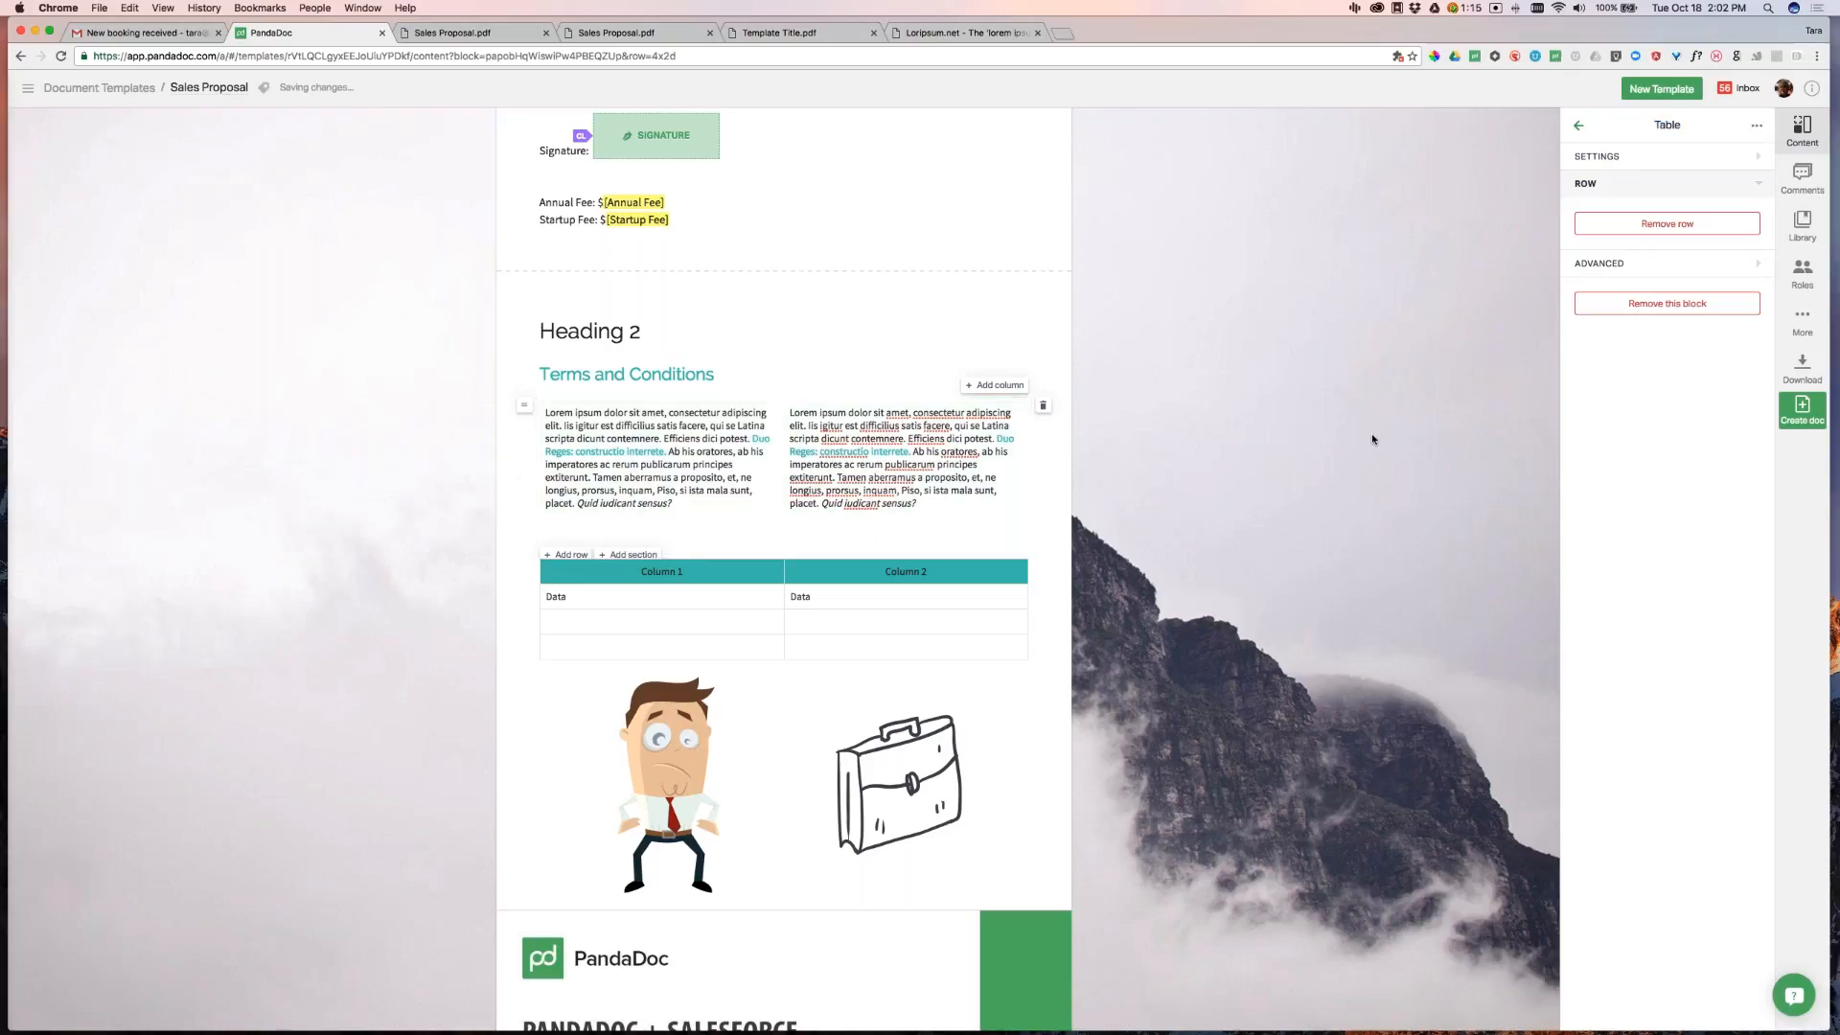
{"action": "left_click", "coordinate": [884, 467]}
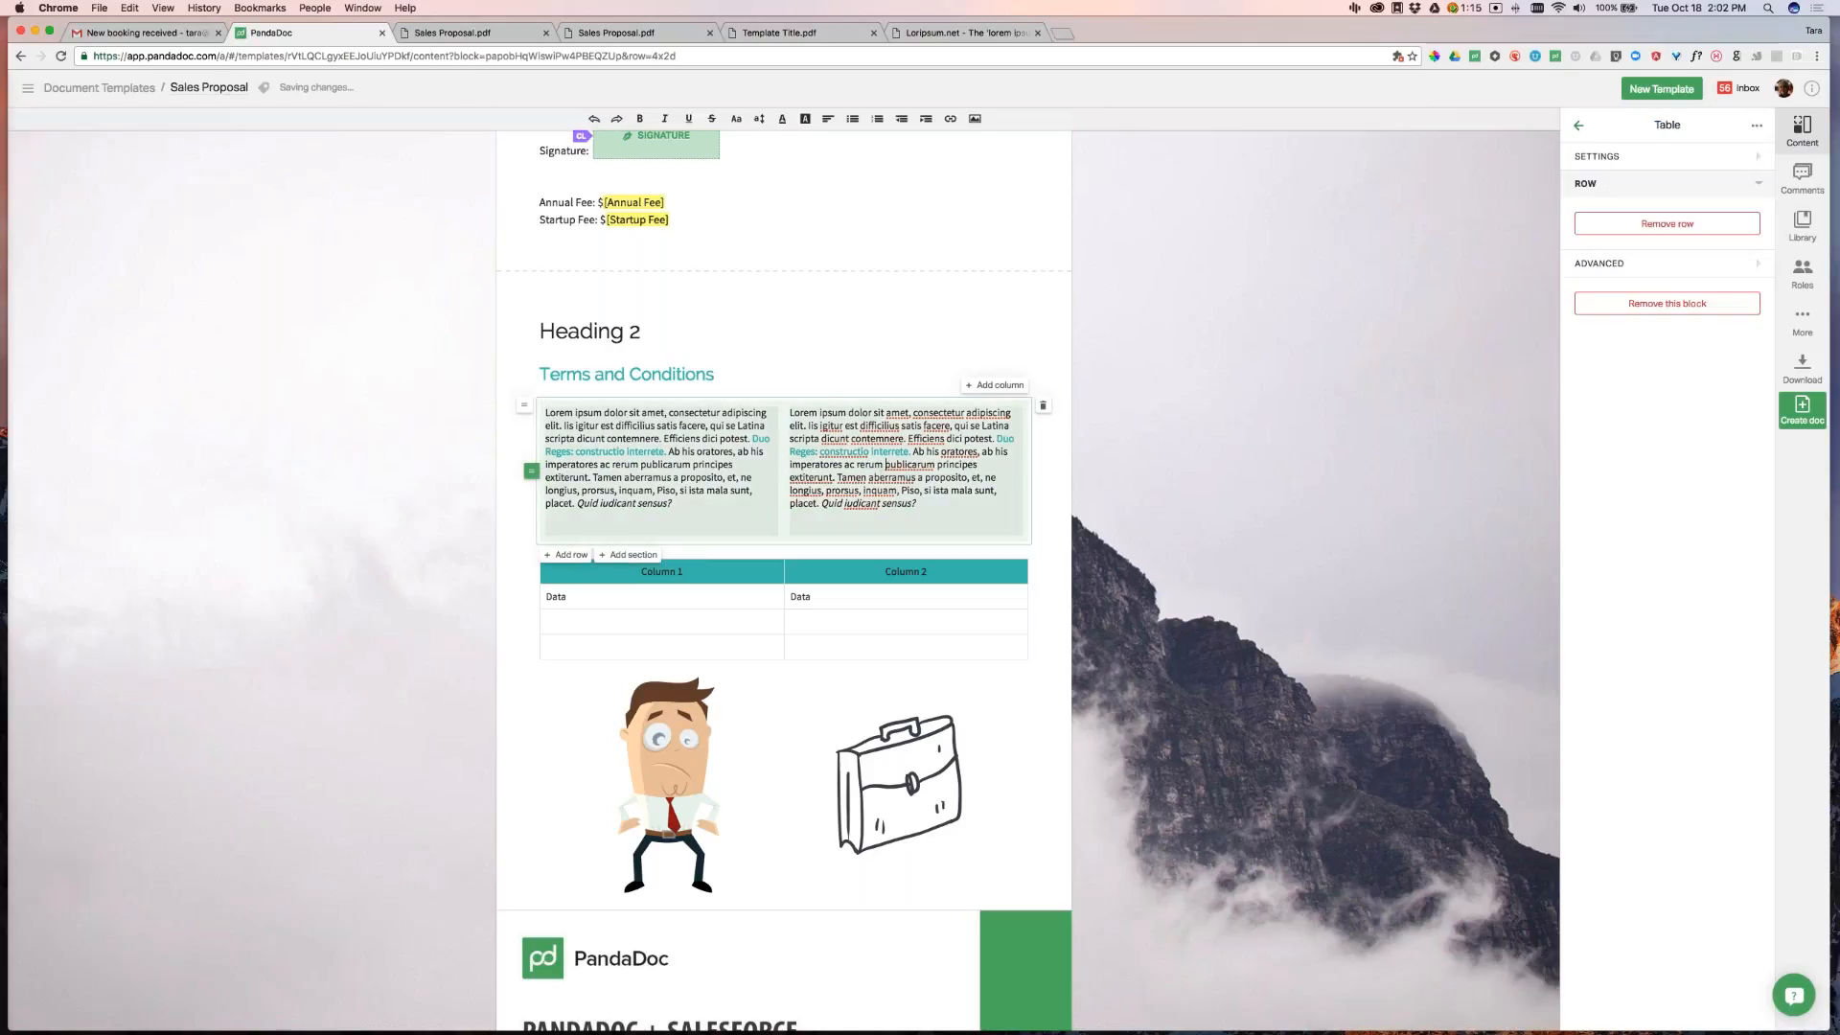
{"action": "left_click", "coordinate": [1757, 125]}
{"action": "left_click", "coordinate": [1714, 205]}
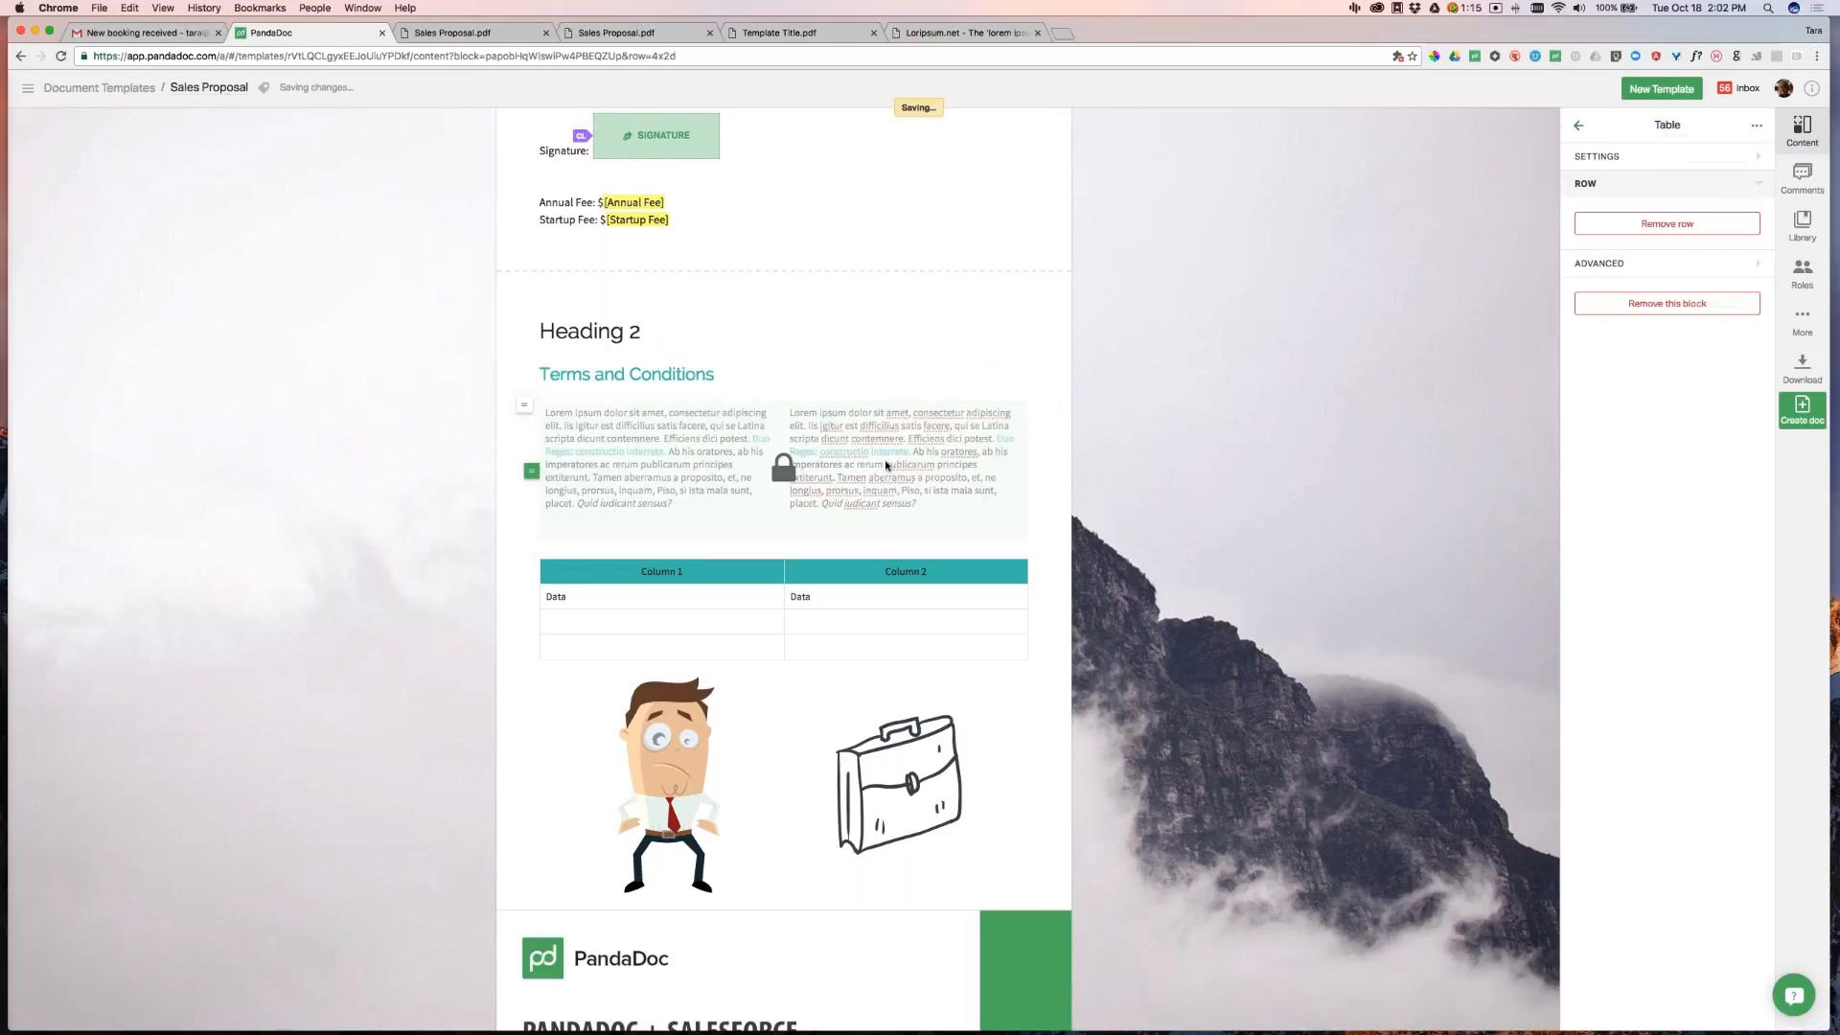
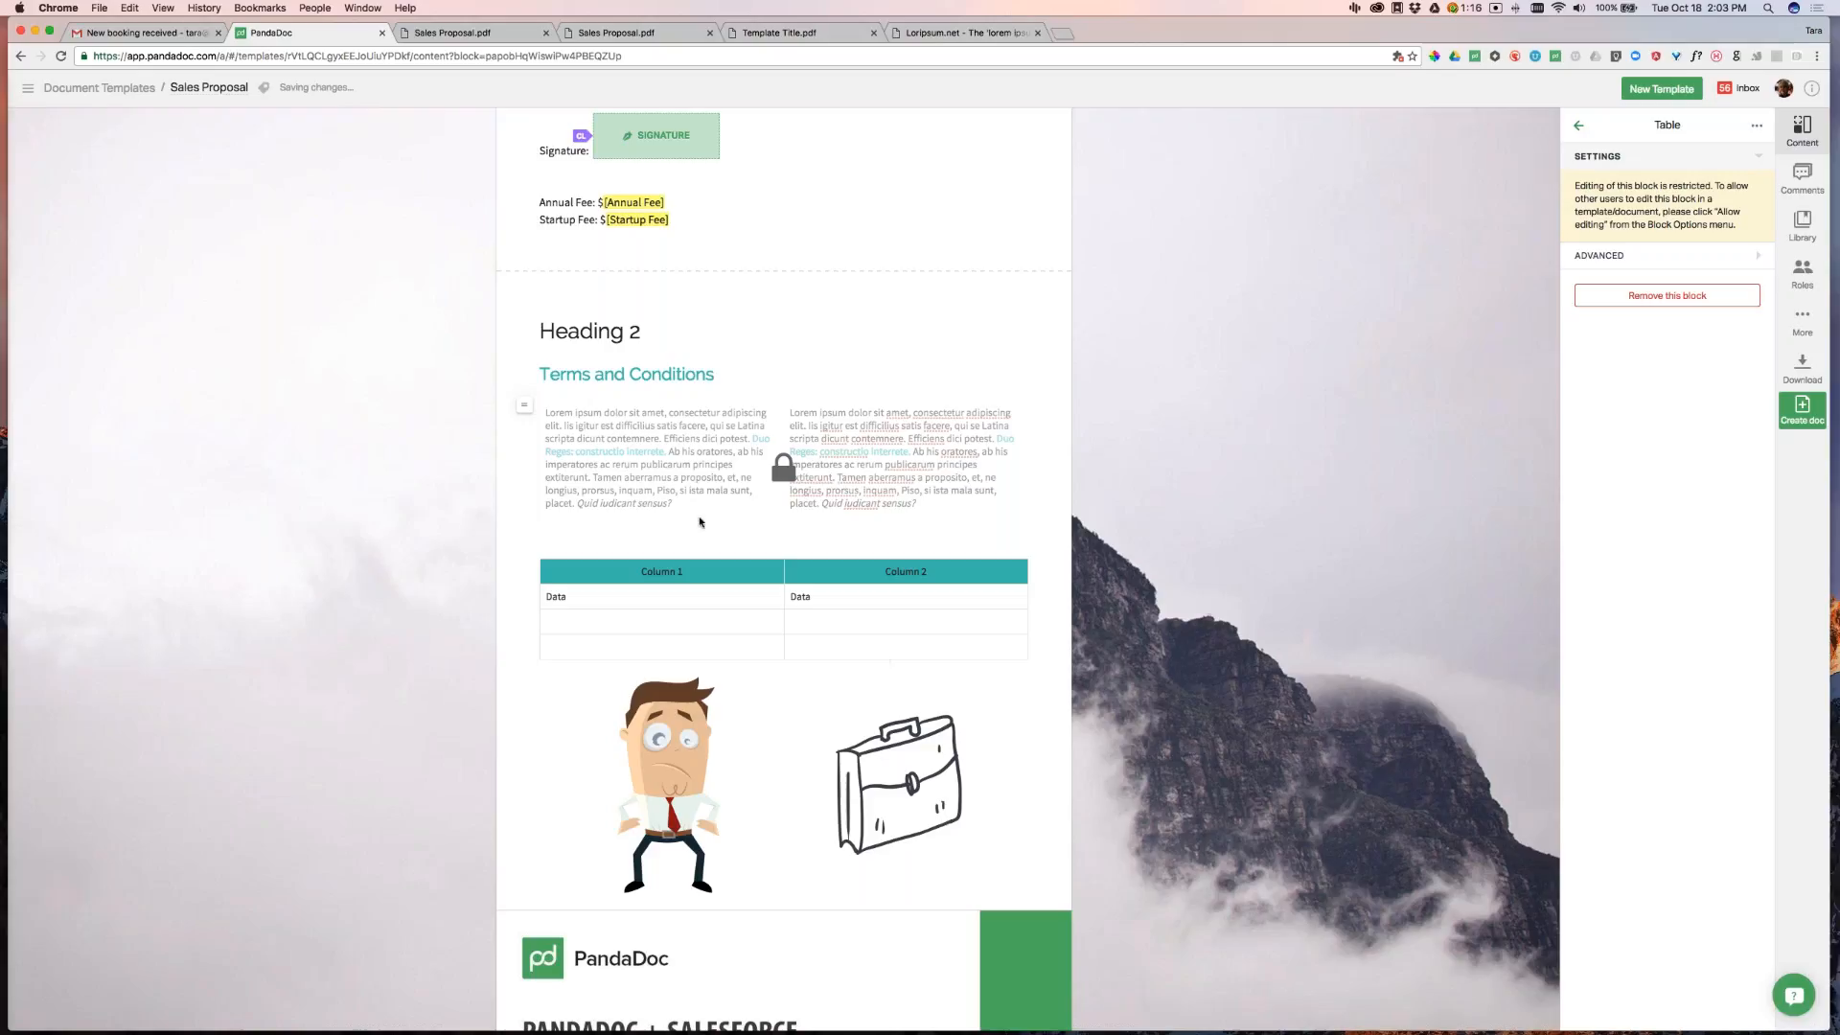
Drop a narrowed text field and an initials field beside the fee lines
{"action": "scroll", "coordinate": [795, 442], "scroll_direction": "down", "scroll_amount": 1}
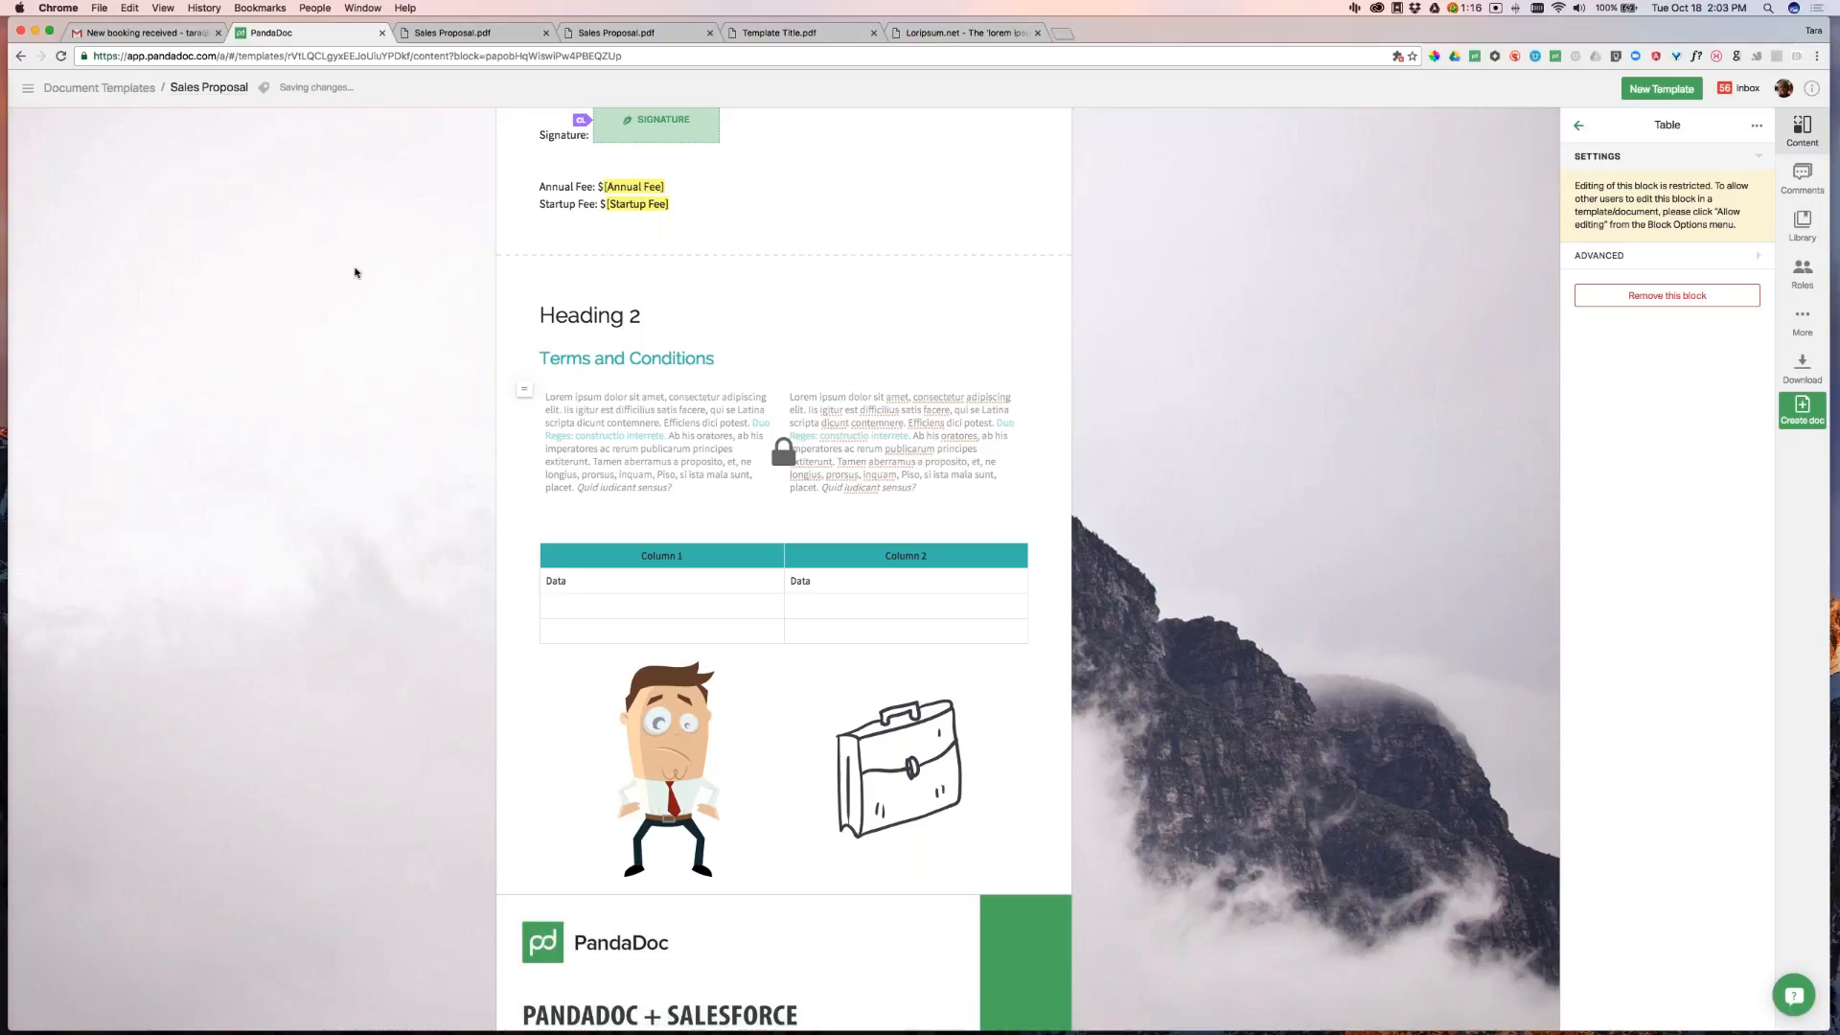
{"action": "left_click", "coordinate": [1581, 127]}
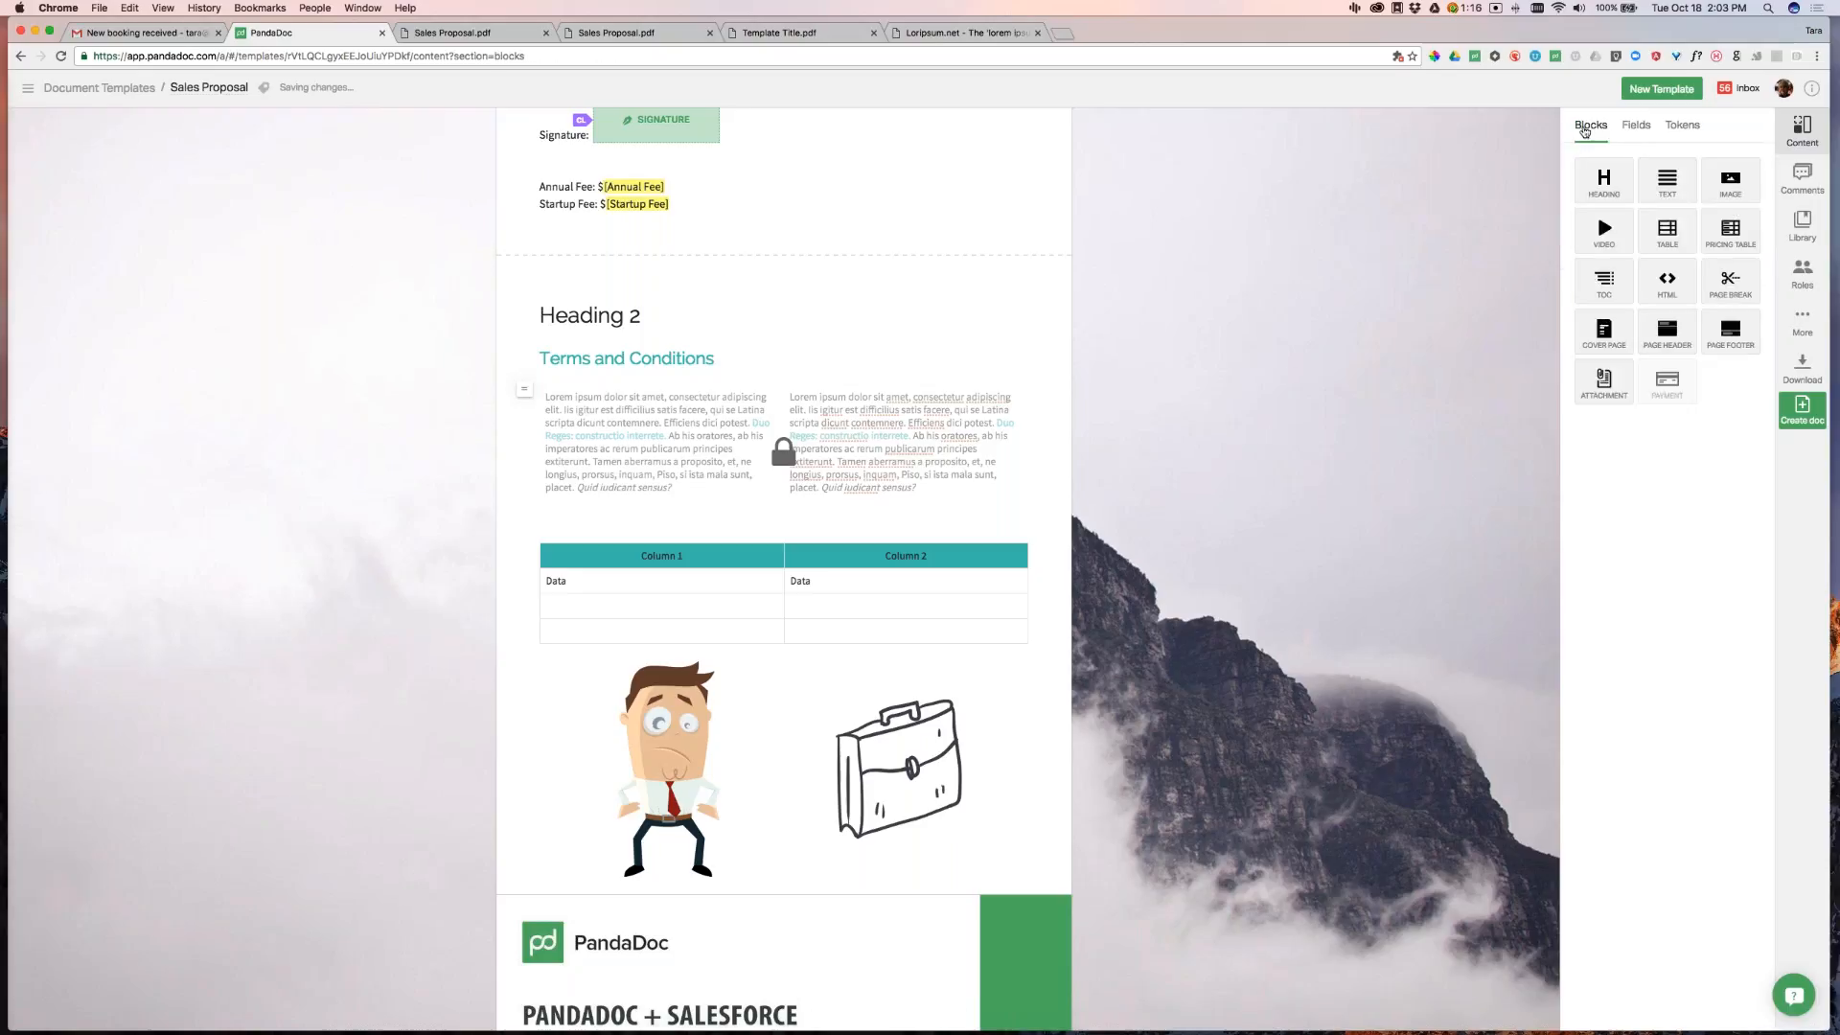
{"action": "left_click", "coordinate": [1636, 124]}
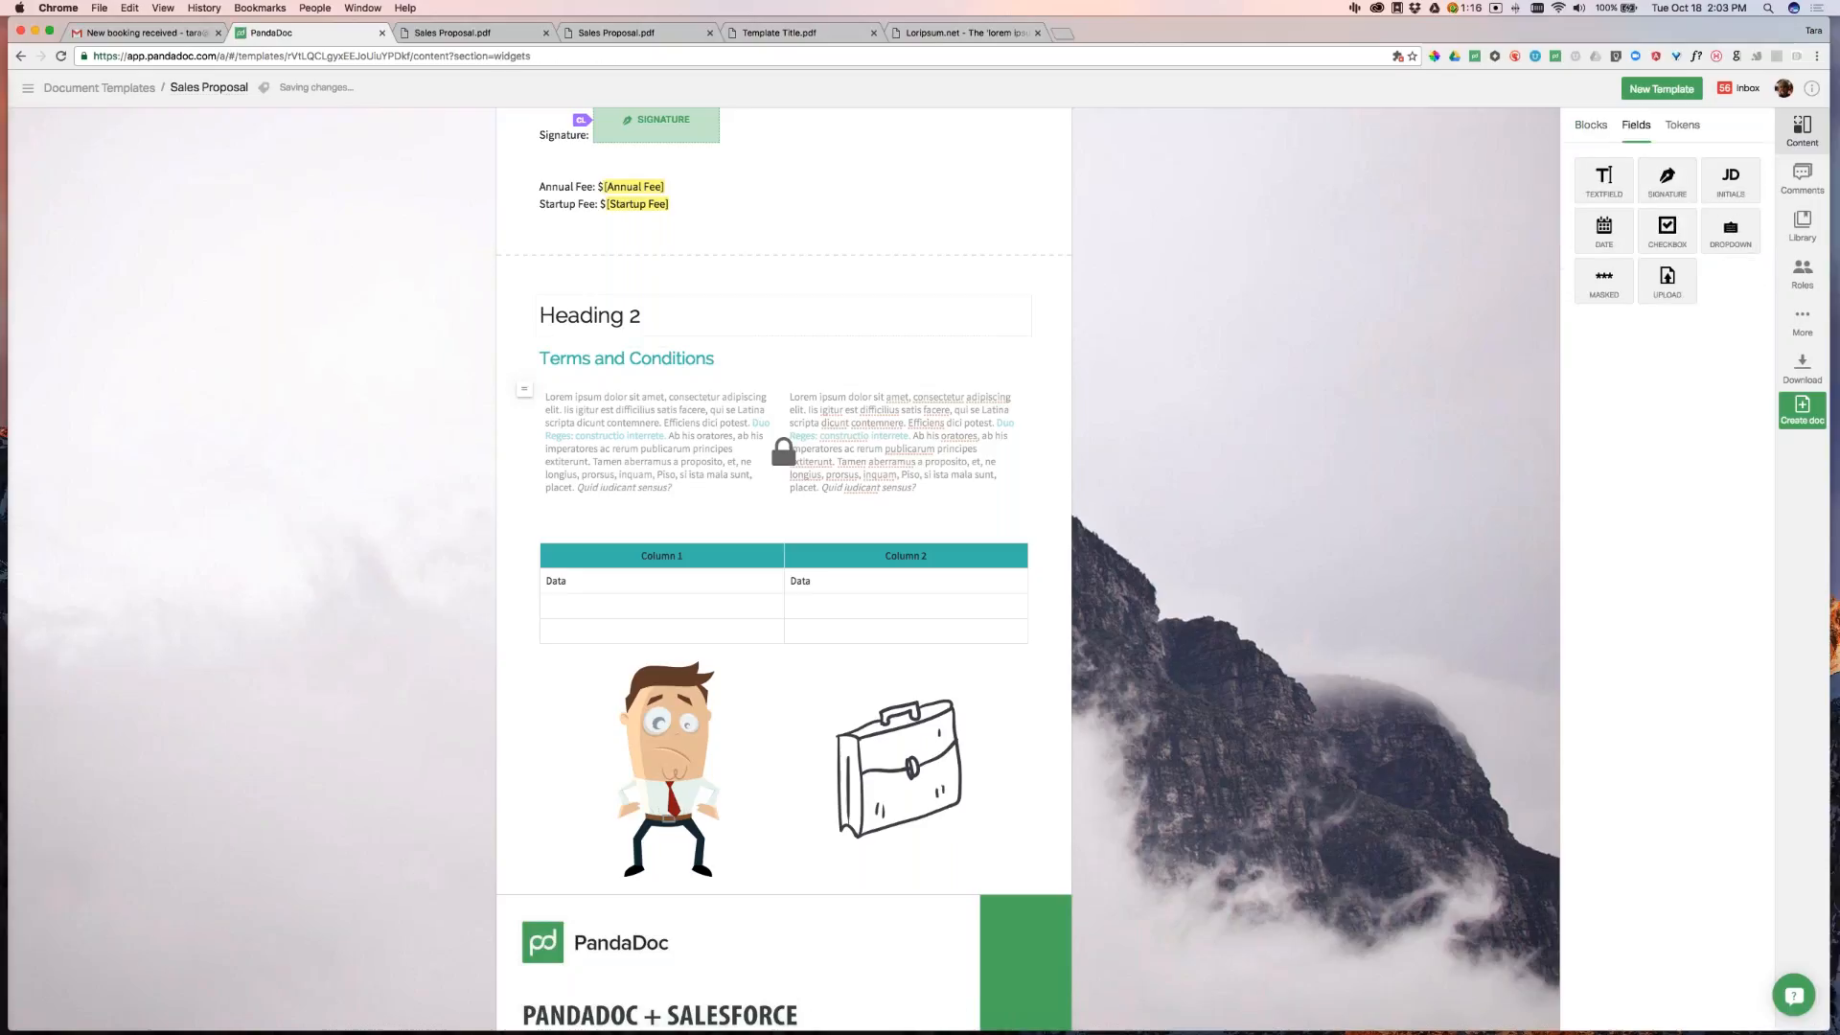
{"action": "scroll", "coordinate": [709, 288], "scroll_direction": "up", "scroll_amount": 1}
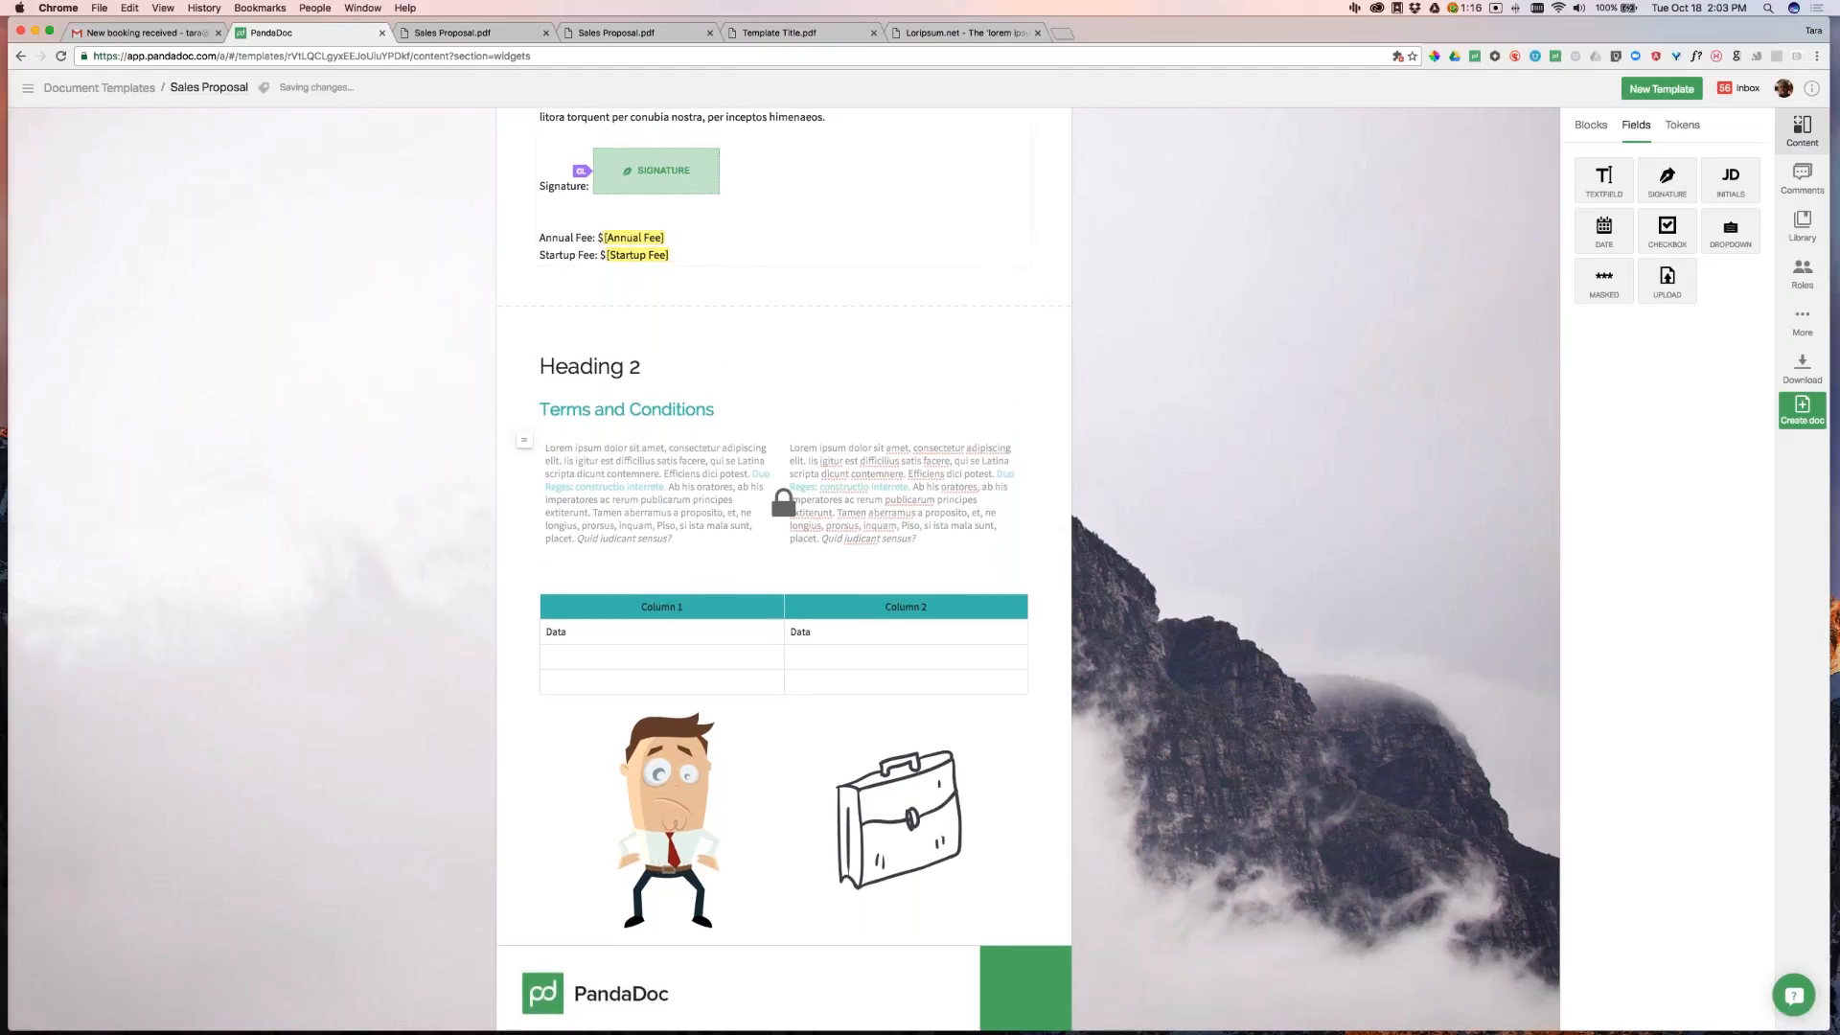
{"action": "scroll", "coordinate": [1405, 342], "scroll_direction": "down", "scroll_amount": 1}
{"action": "left_click_drag", "start_coordinate": [1604, 177], "coordinate": [961, 168]}
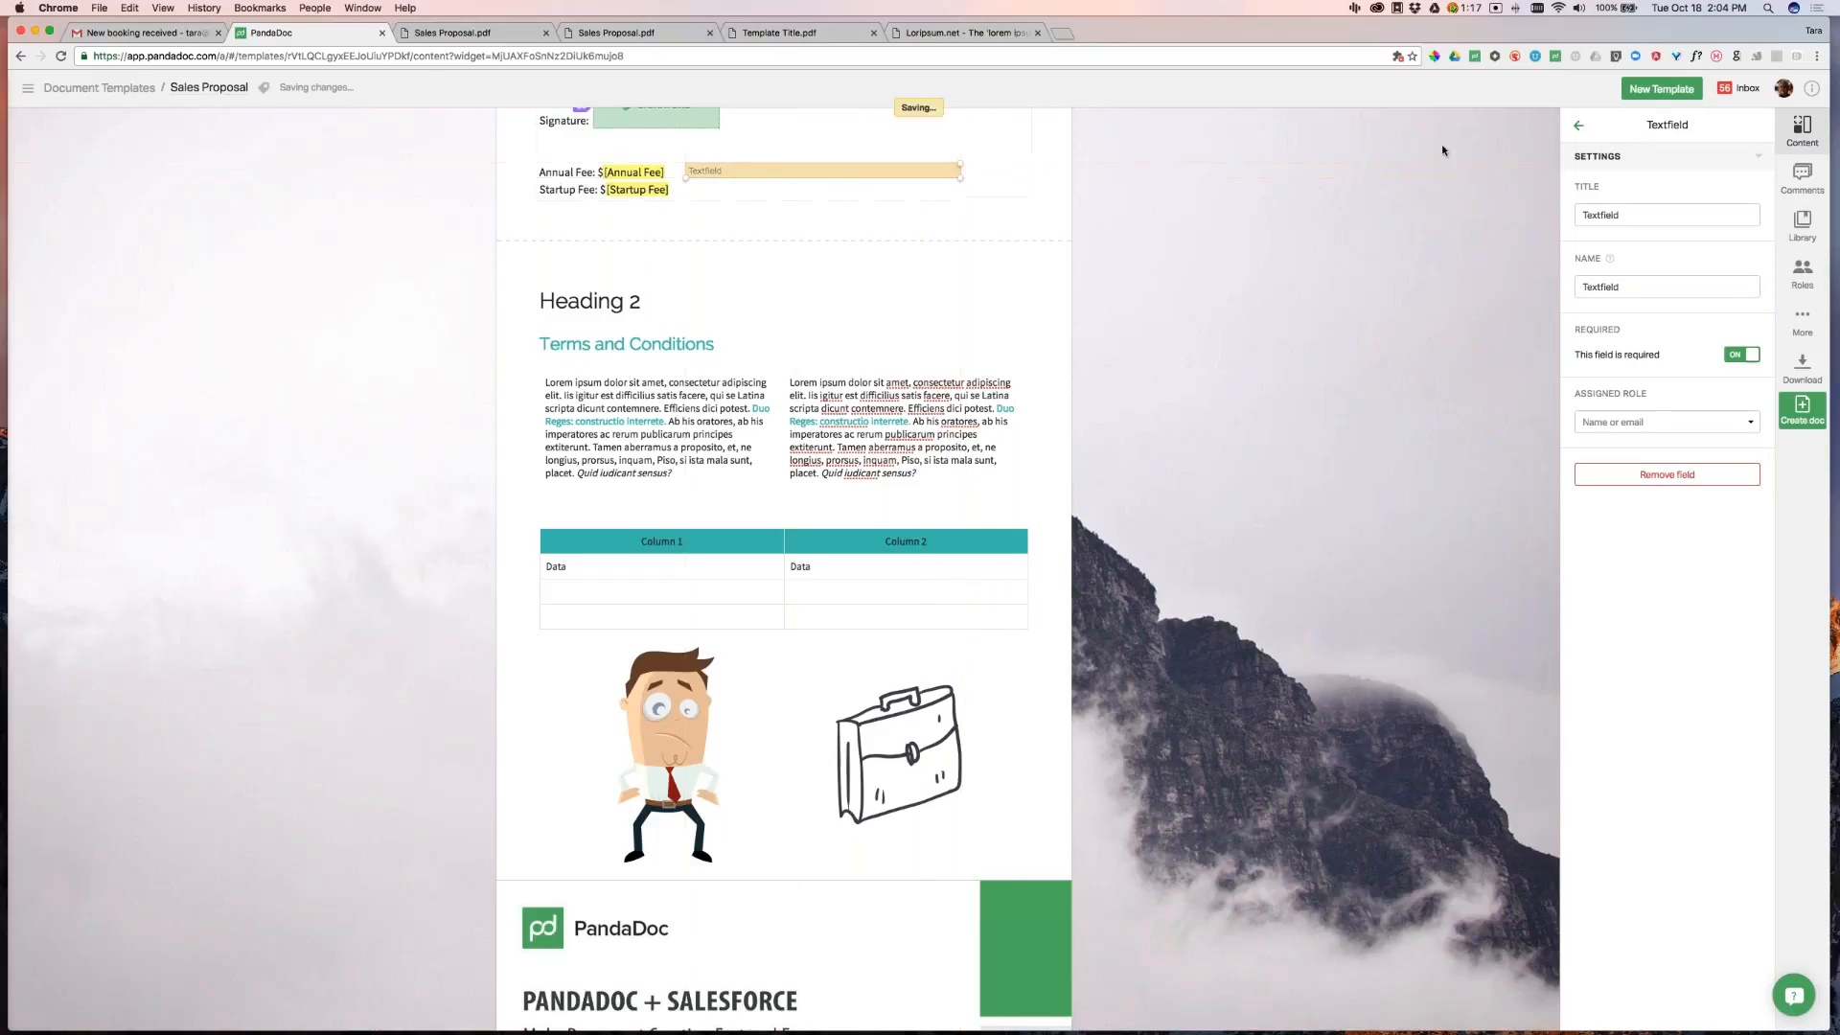
{"action": "left_click_drag", "start_coordinate": [960, 165], "coordinate": [860, 168]}
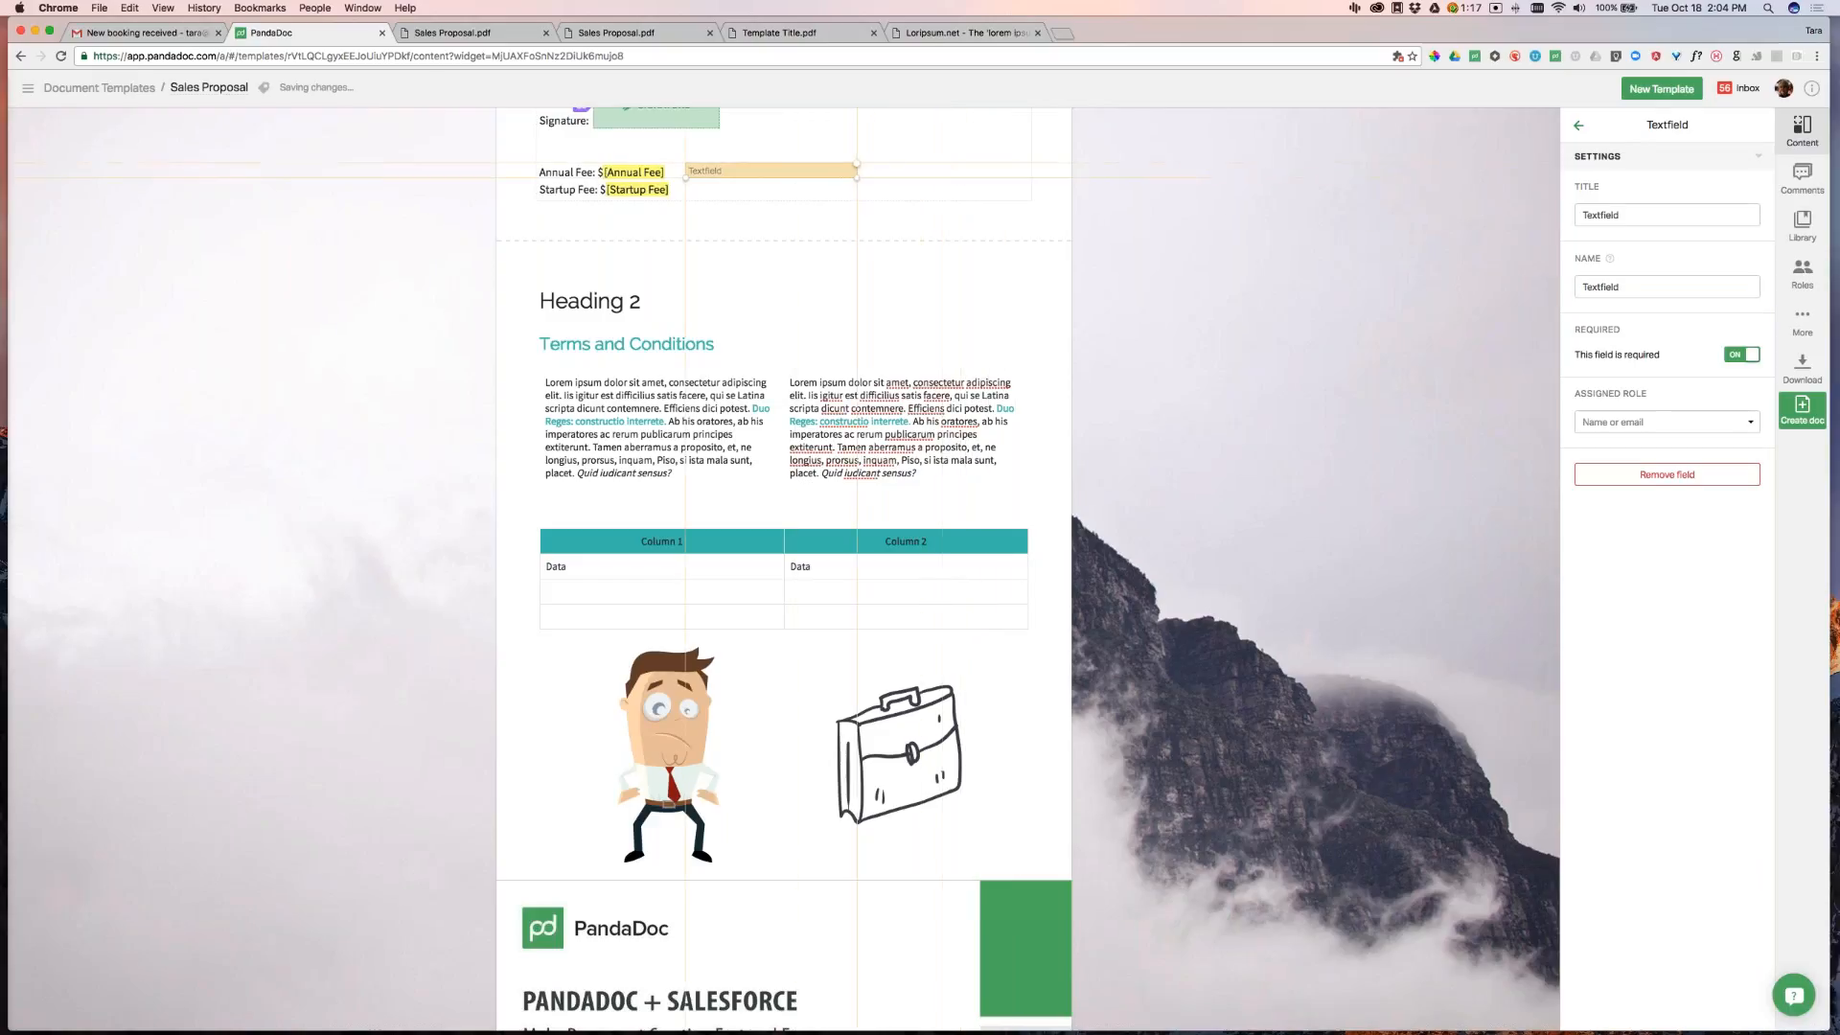
{"action": "left_click", "coordinate": [1578, 124]}
{"action": "left_click_drag", "start_coordinate": [1730, 180], "coordinate": [917, 171]}
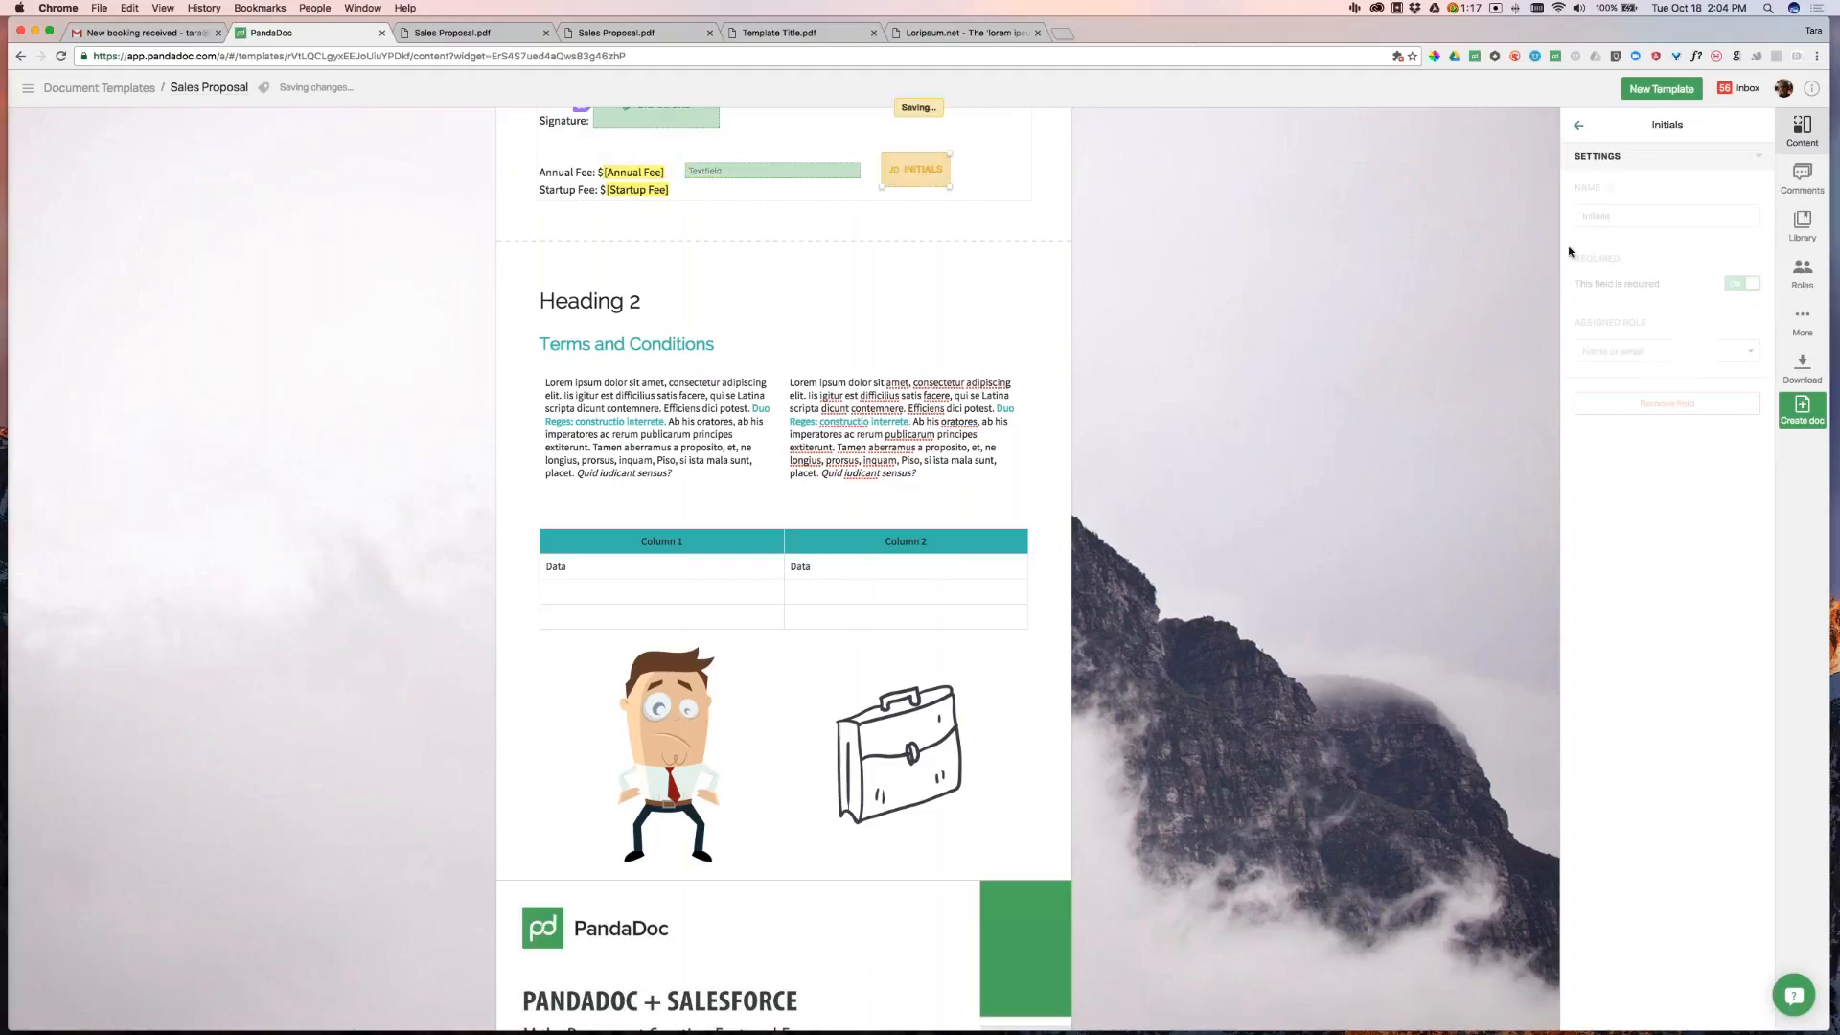
Add a date field above the text field and a dropdown field beside it
{"action": "left_click", "coordinate": [1581, 129]}
{"action": "left_click_drag", "start_coordinate": [1619, 244], "coordinate": [690, 149]}
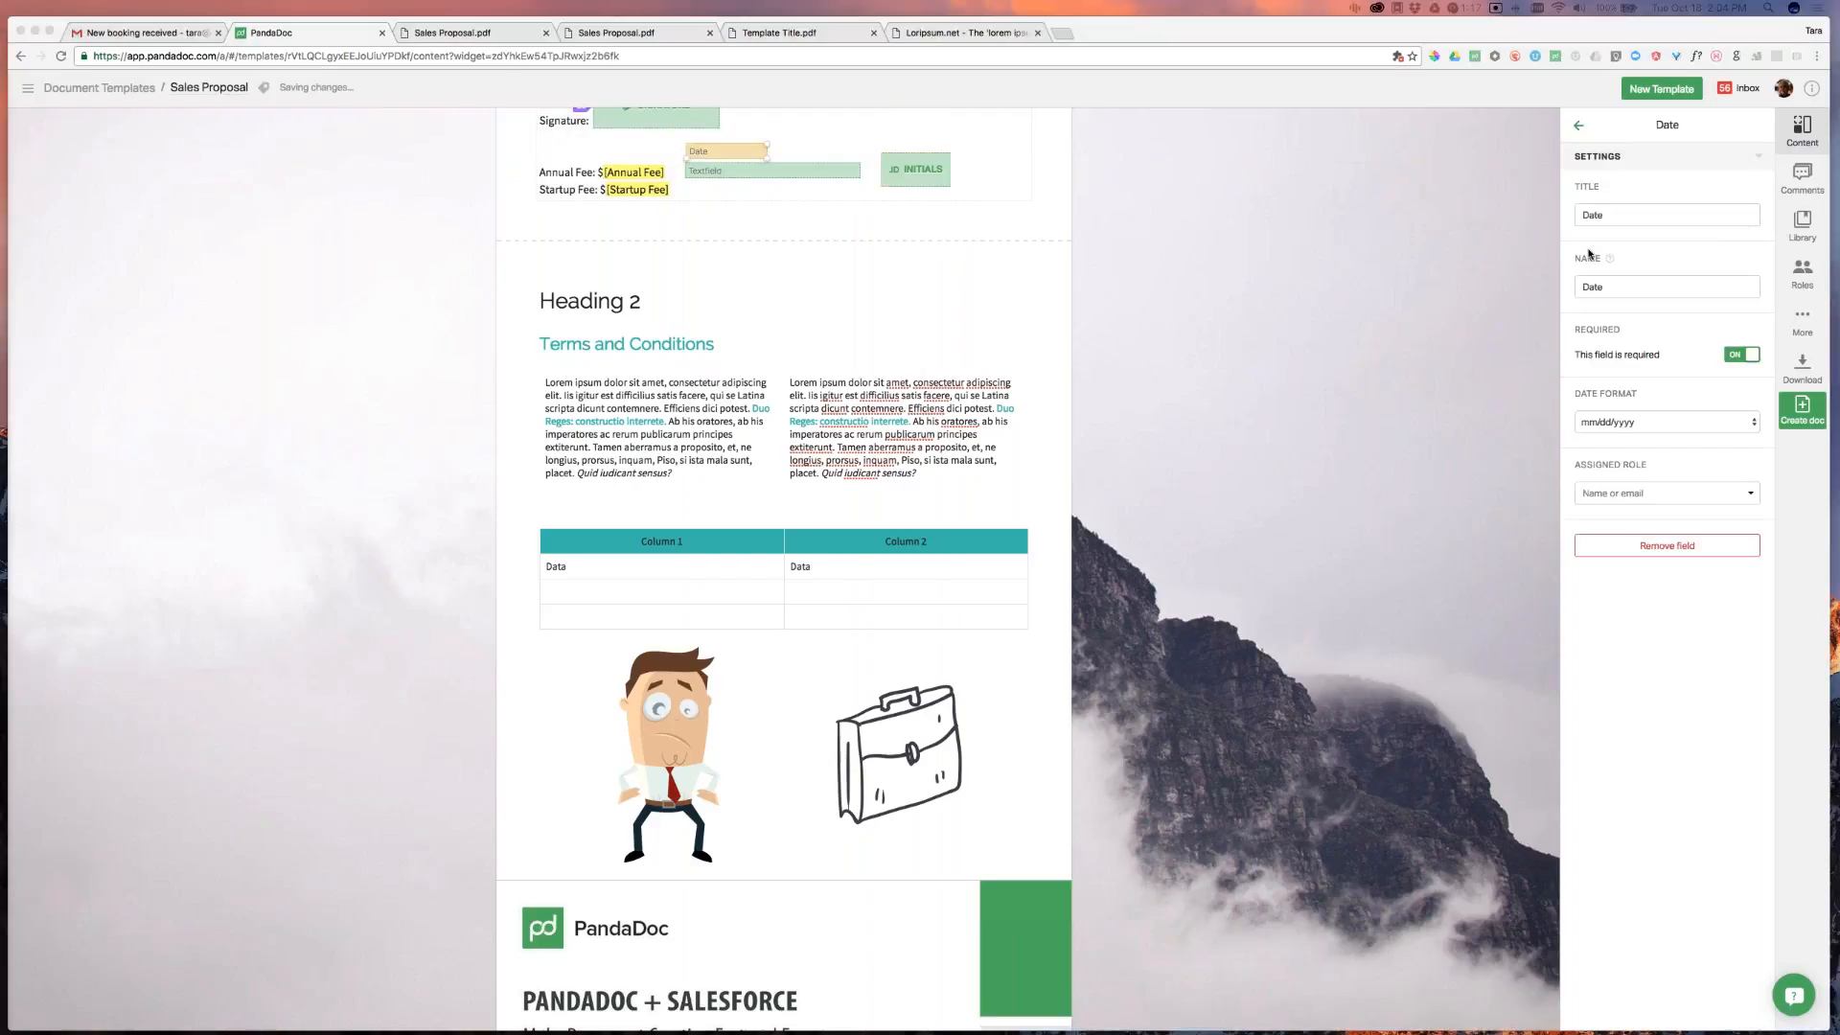
{"action": "left_click", "coordinate": [1579, 126]}
{"action": "left_click_drag", "start_coordinate": [1730, 230], "coordinate": [864, 146]}
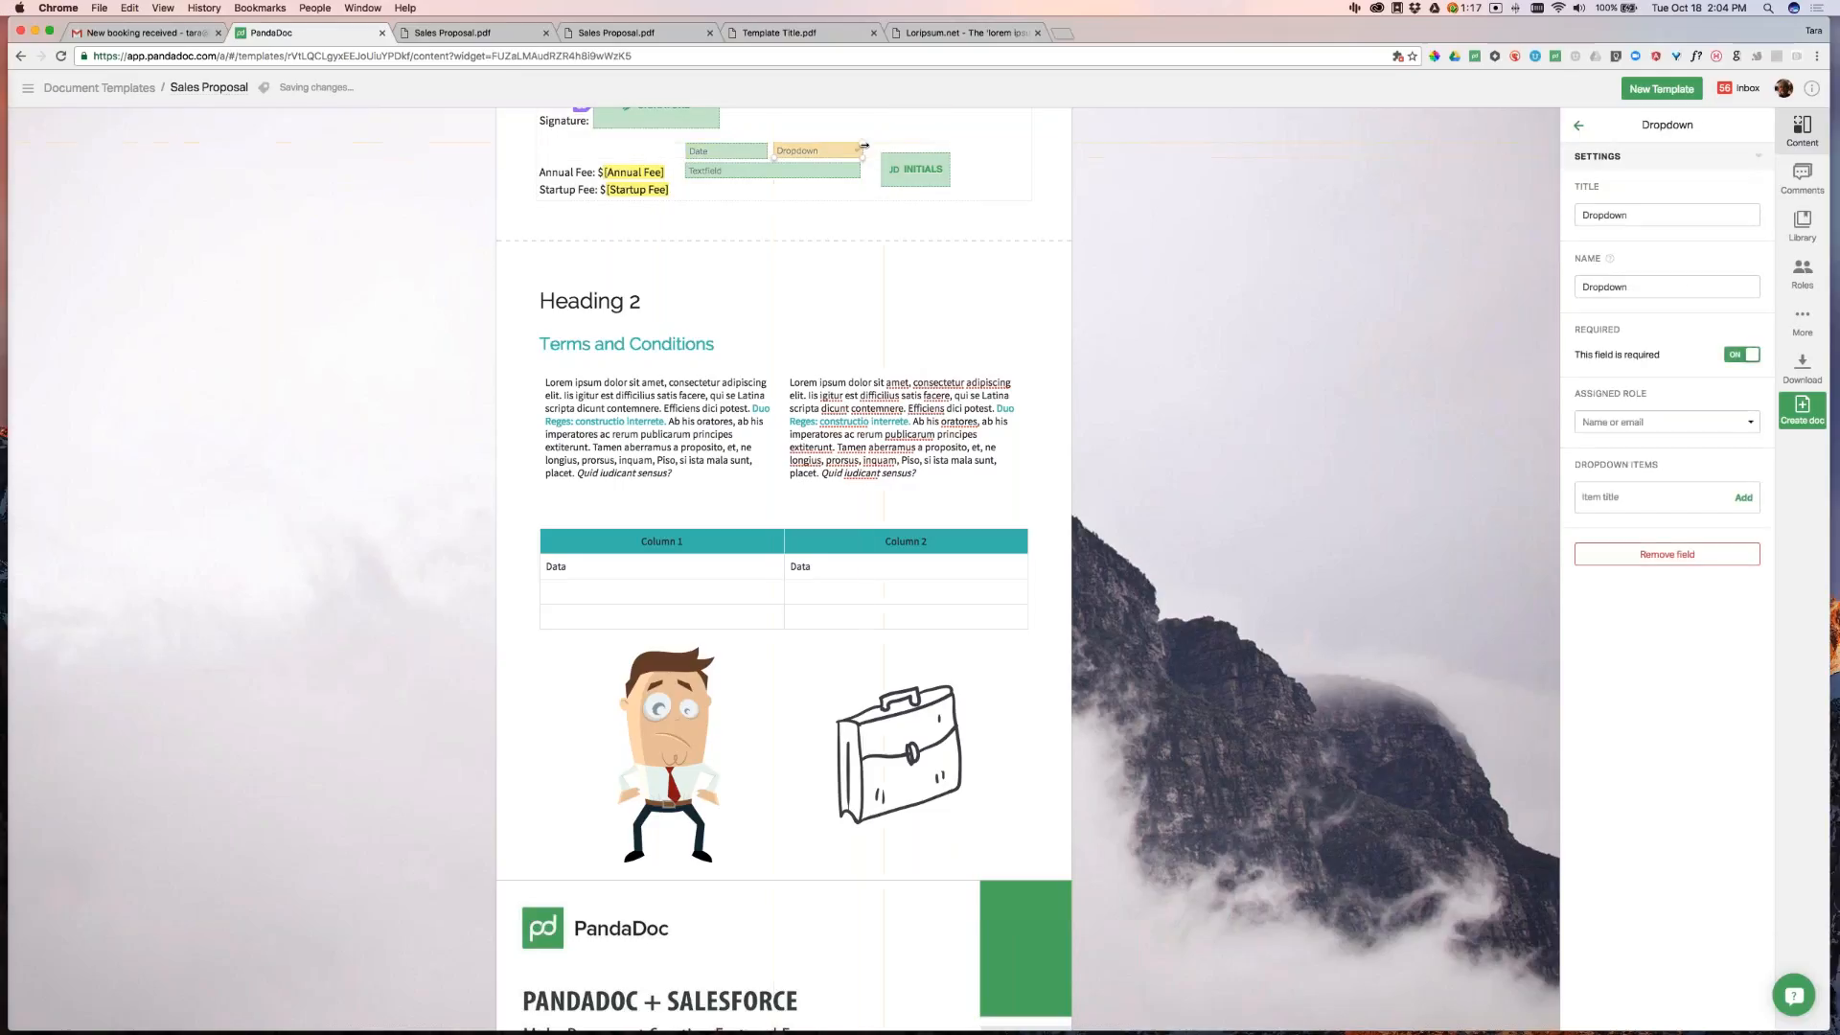
{"action": "left_click", "coordinate": [1579, 126]}
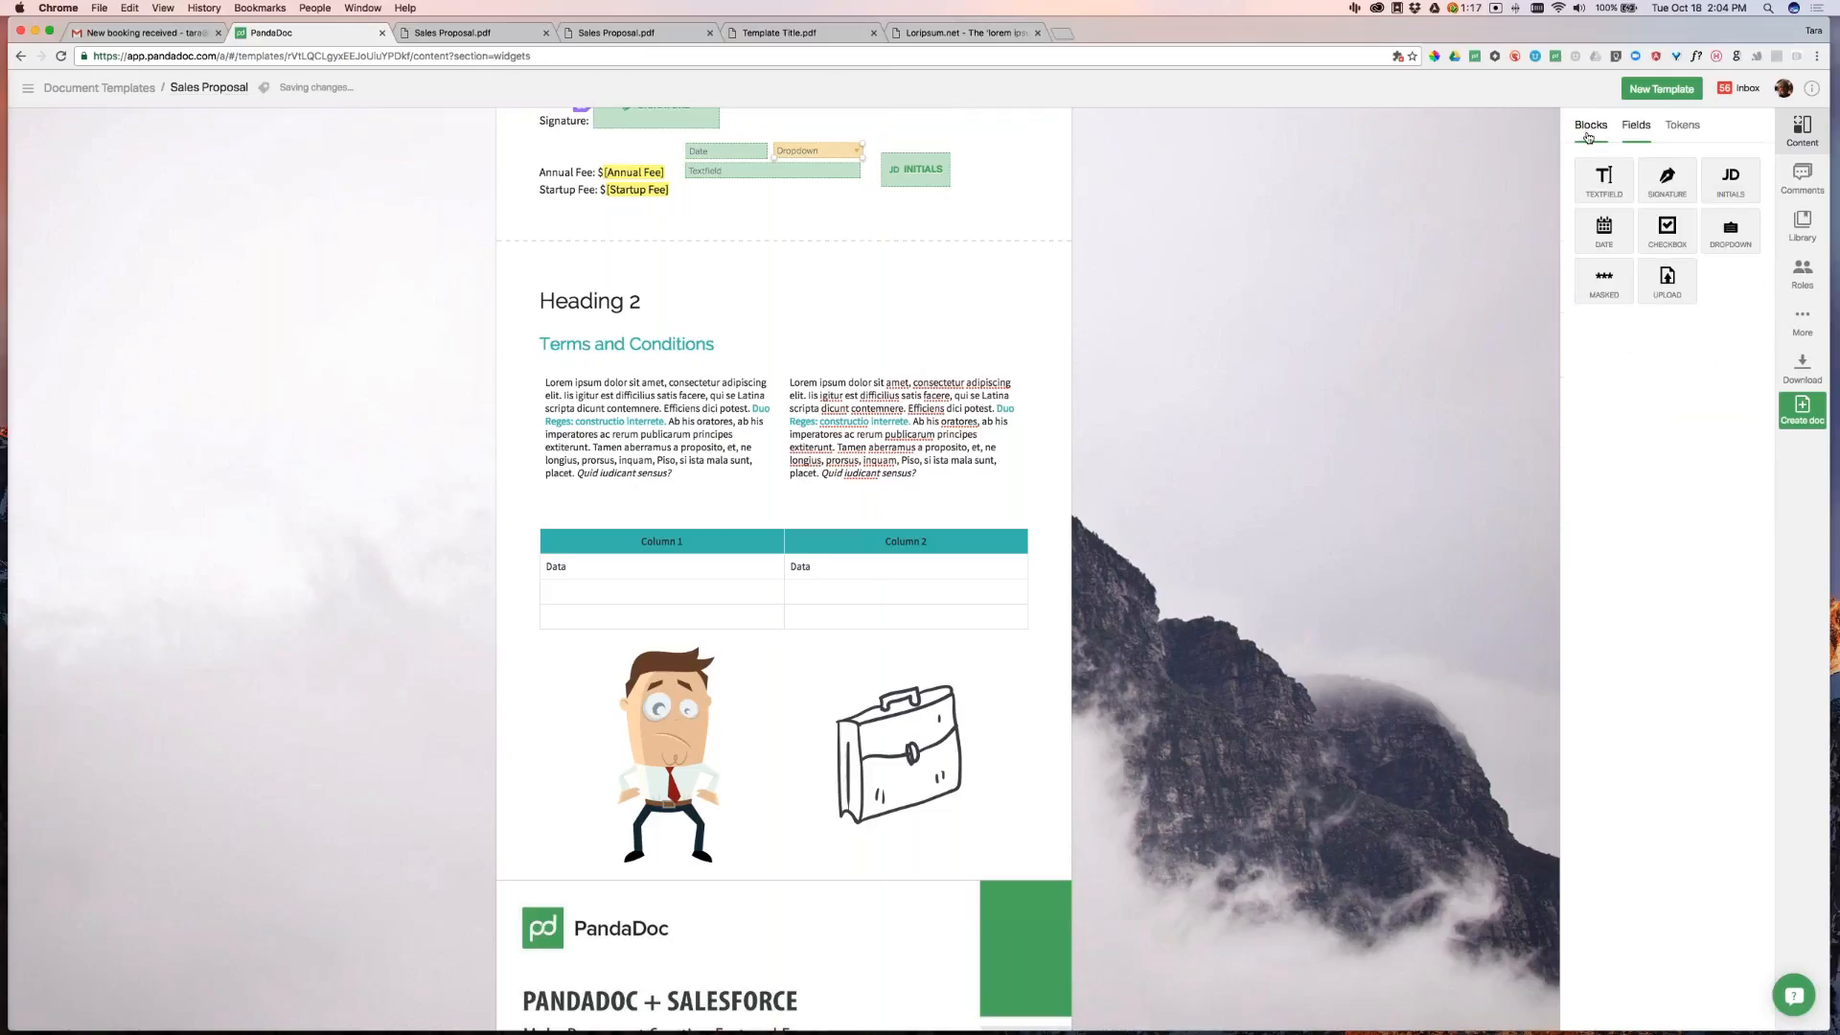
Place a checkbox above the Annual Fee line labelled 'Check here'
{"action": "left_click_drag", "start_coordinate": [1667, 231], "coordinate": [549, 150]}
{"action": "left_click", "coordinate": [588, 149]}
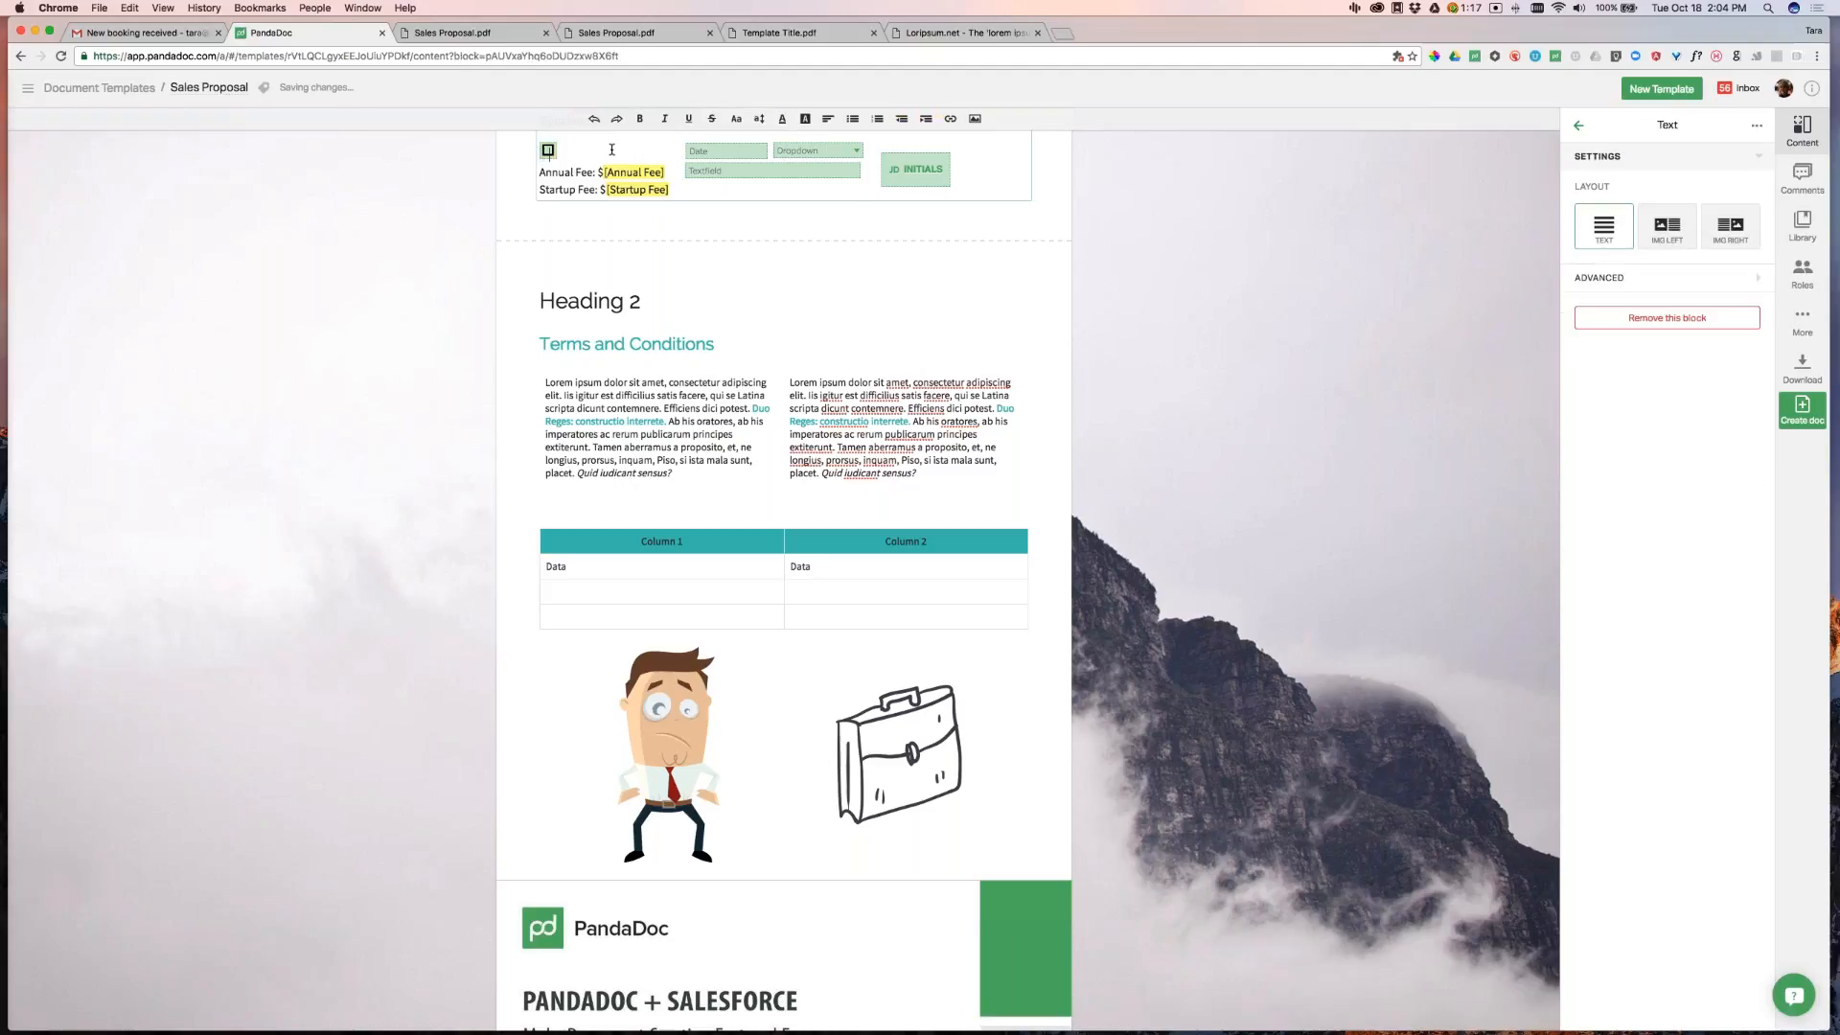
{"action": "type", "text": "Check here"}
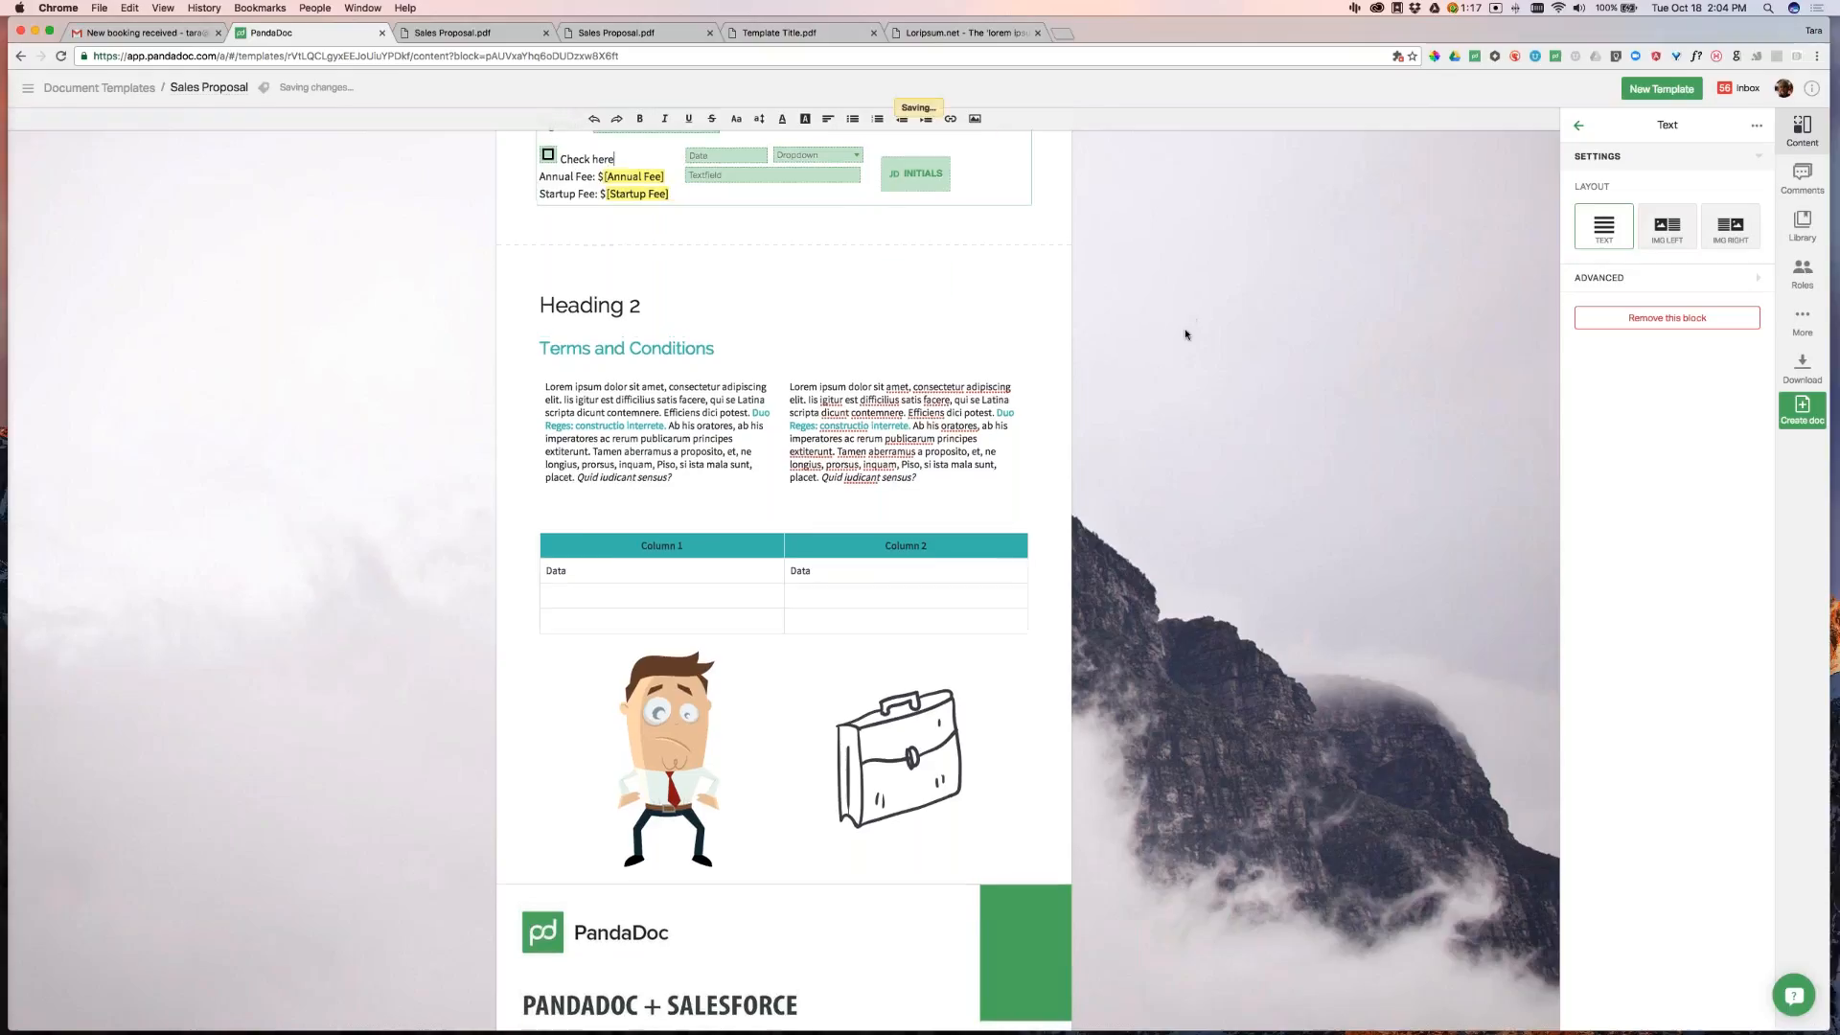
{"action": "scroll", "coordinate": [671, 287], "scroll_direction": "up", "scroll_amount": 3}
Move the date field and the text field up beside the signature
{"action": "left_click", "coordinate": [549, 304]}
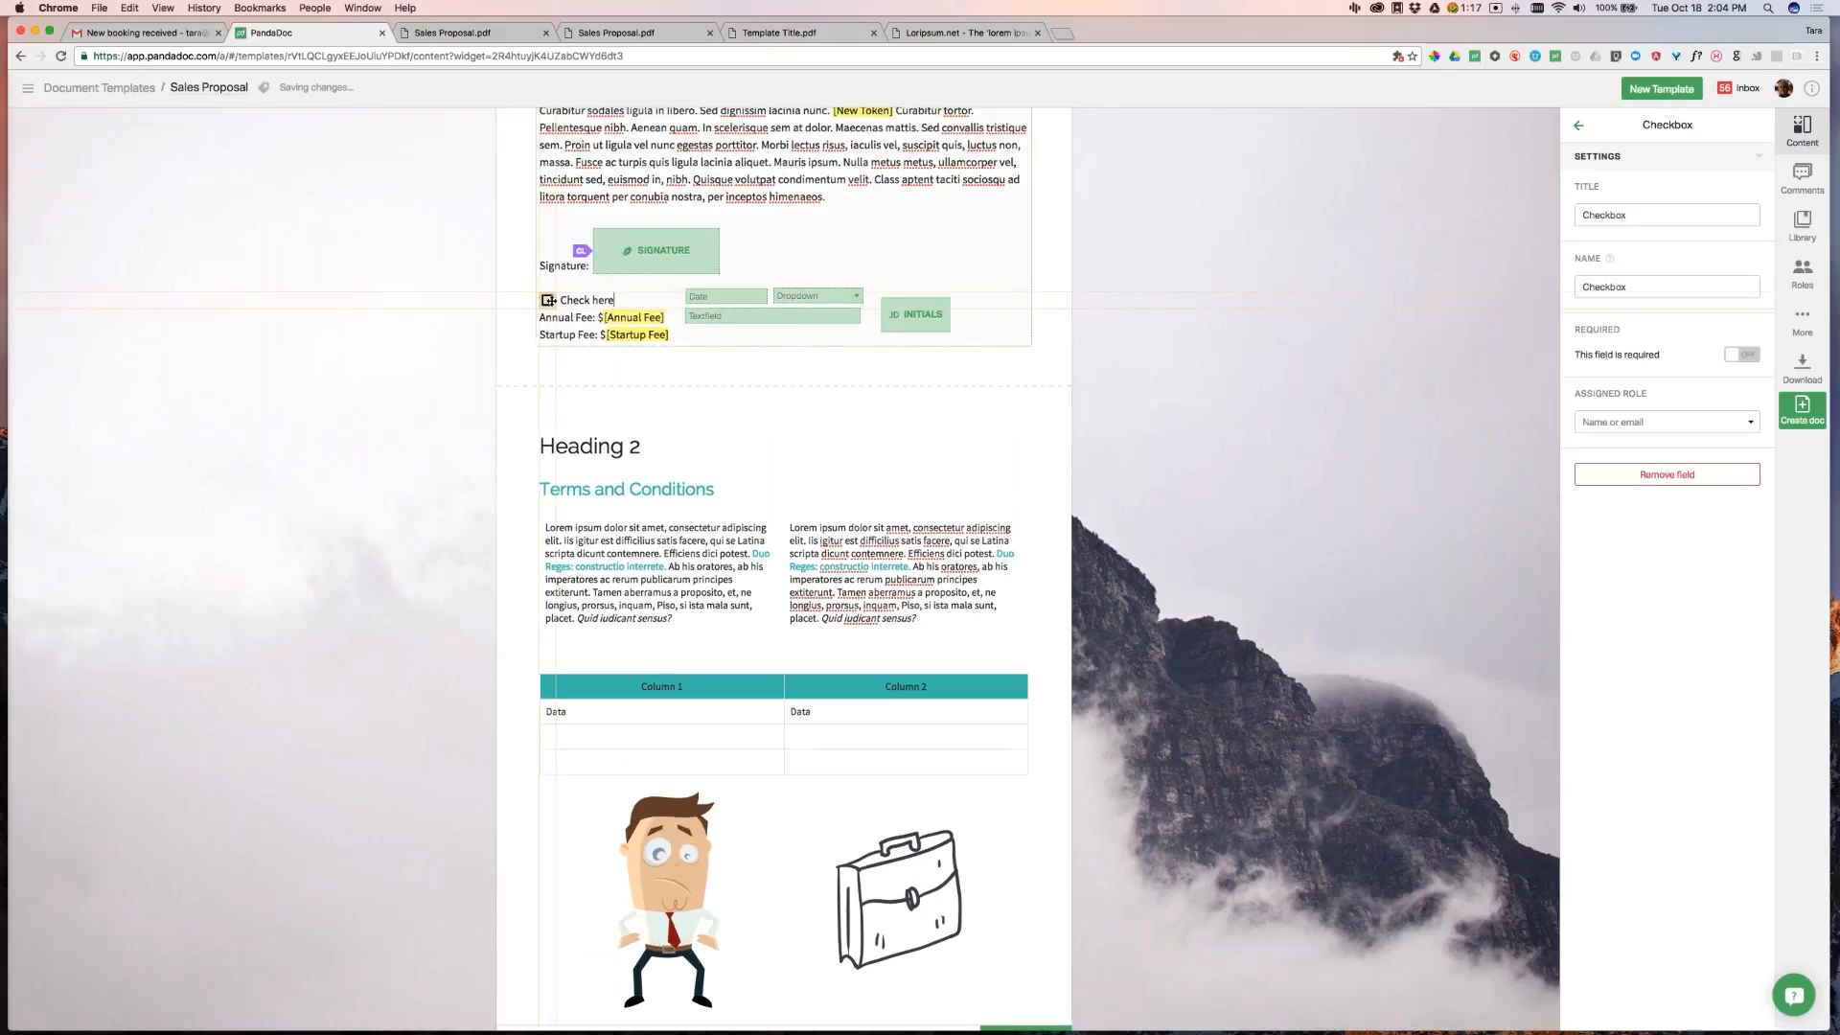
{"action": "mouse_move", "coordinate": [719, 297]}
{"action": "left_mouse_down"}
{"action": "mouse_move", "coordinate": [767, 259]}
{"action": "mouse_move", "coordinate": [814, 297]}
{"action": "mouse_move", "coordinate": [824, 237]}
{"action": "mouse_move", "coordinate": [844, 232]}
{"action": "mouse_move", "coordinate": [809, 234]}
{"action": "left_mouse_up"}
{"action": "left_click_drag", "start_coordinate": [1655, 285], "coordinate": [1544, 288]}
Retitle the text field 'Printed Name of Signer' and widen it
{"action": "left_click_drag", "start_coordinate": [1627, 215], "coordinate": [1567, 213]}
{"action": "type", "text": "T"}
{"action": "key", "text": "BackSpace"}
{"action": "type", "text": "Printed Name of Signer"}
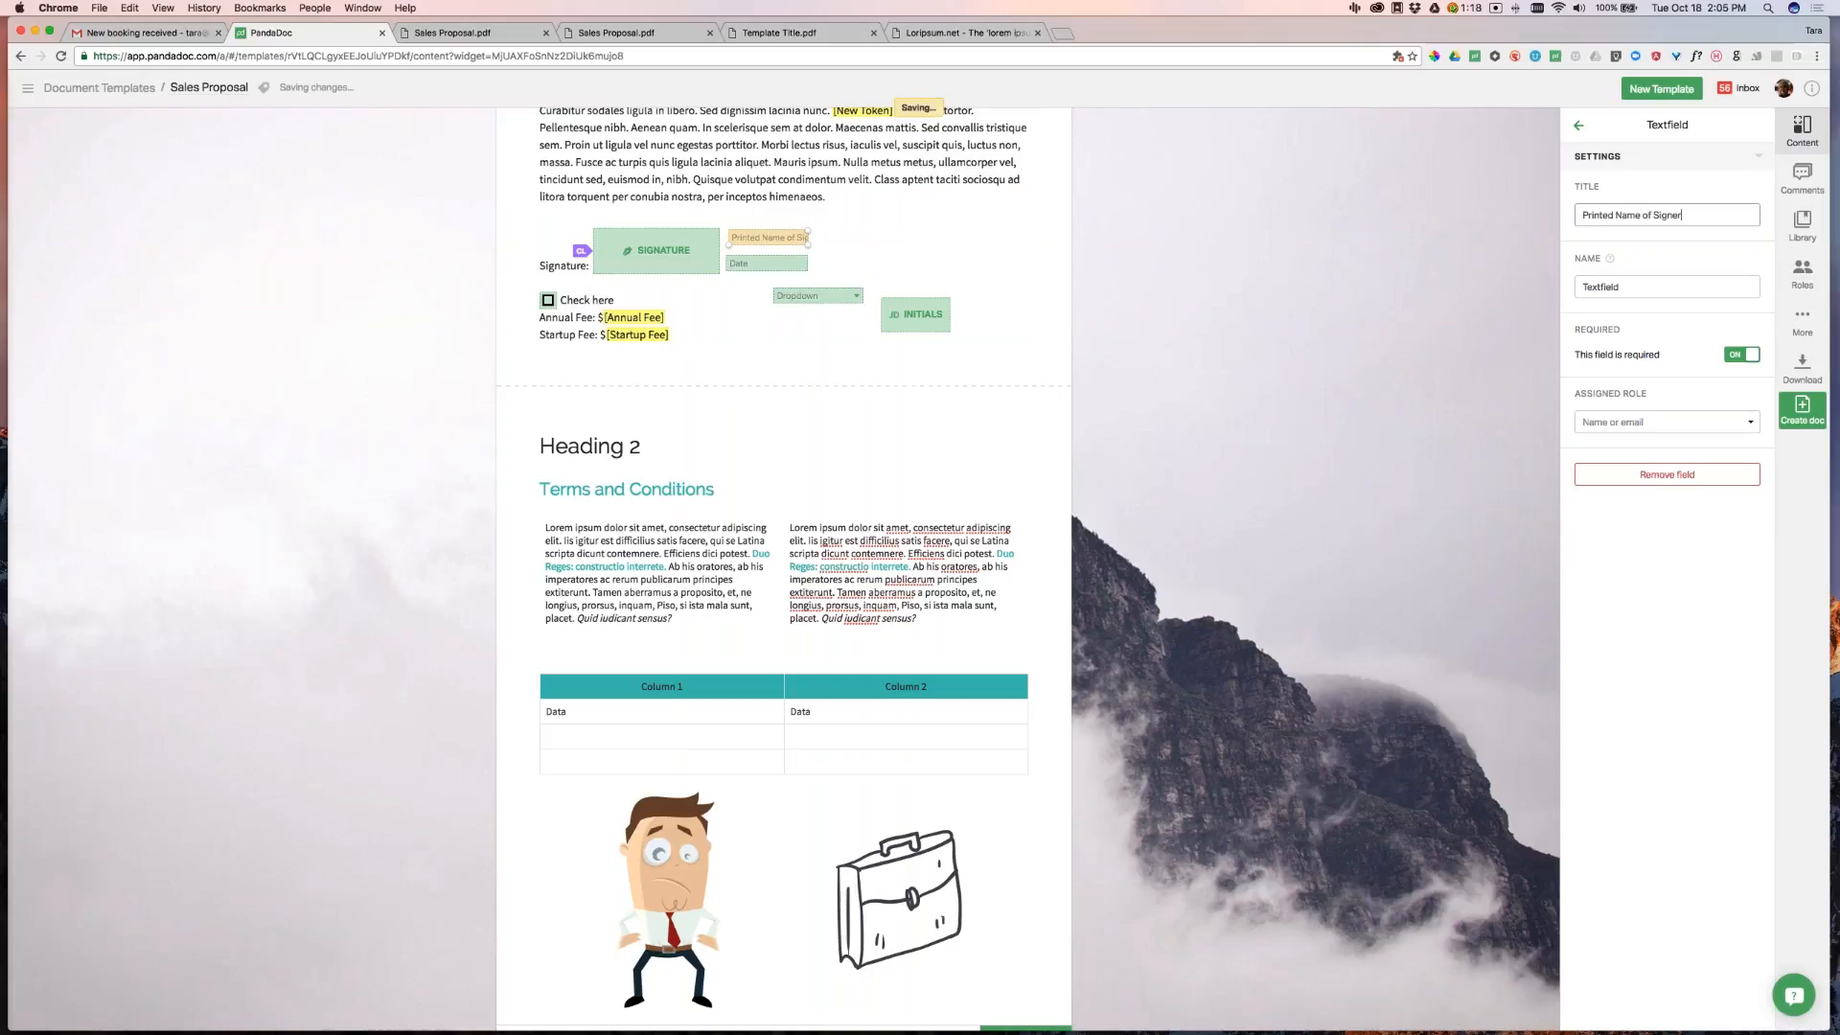
{"action": "left_click_drag", "start_coordinate": [810, 230], "coordinate": [840, 232]}
Move the dropdown up next to the Printed Name of Signer and Date fields
{"action": "left_click", "coordinate": [794, 260]}
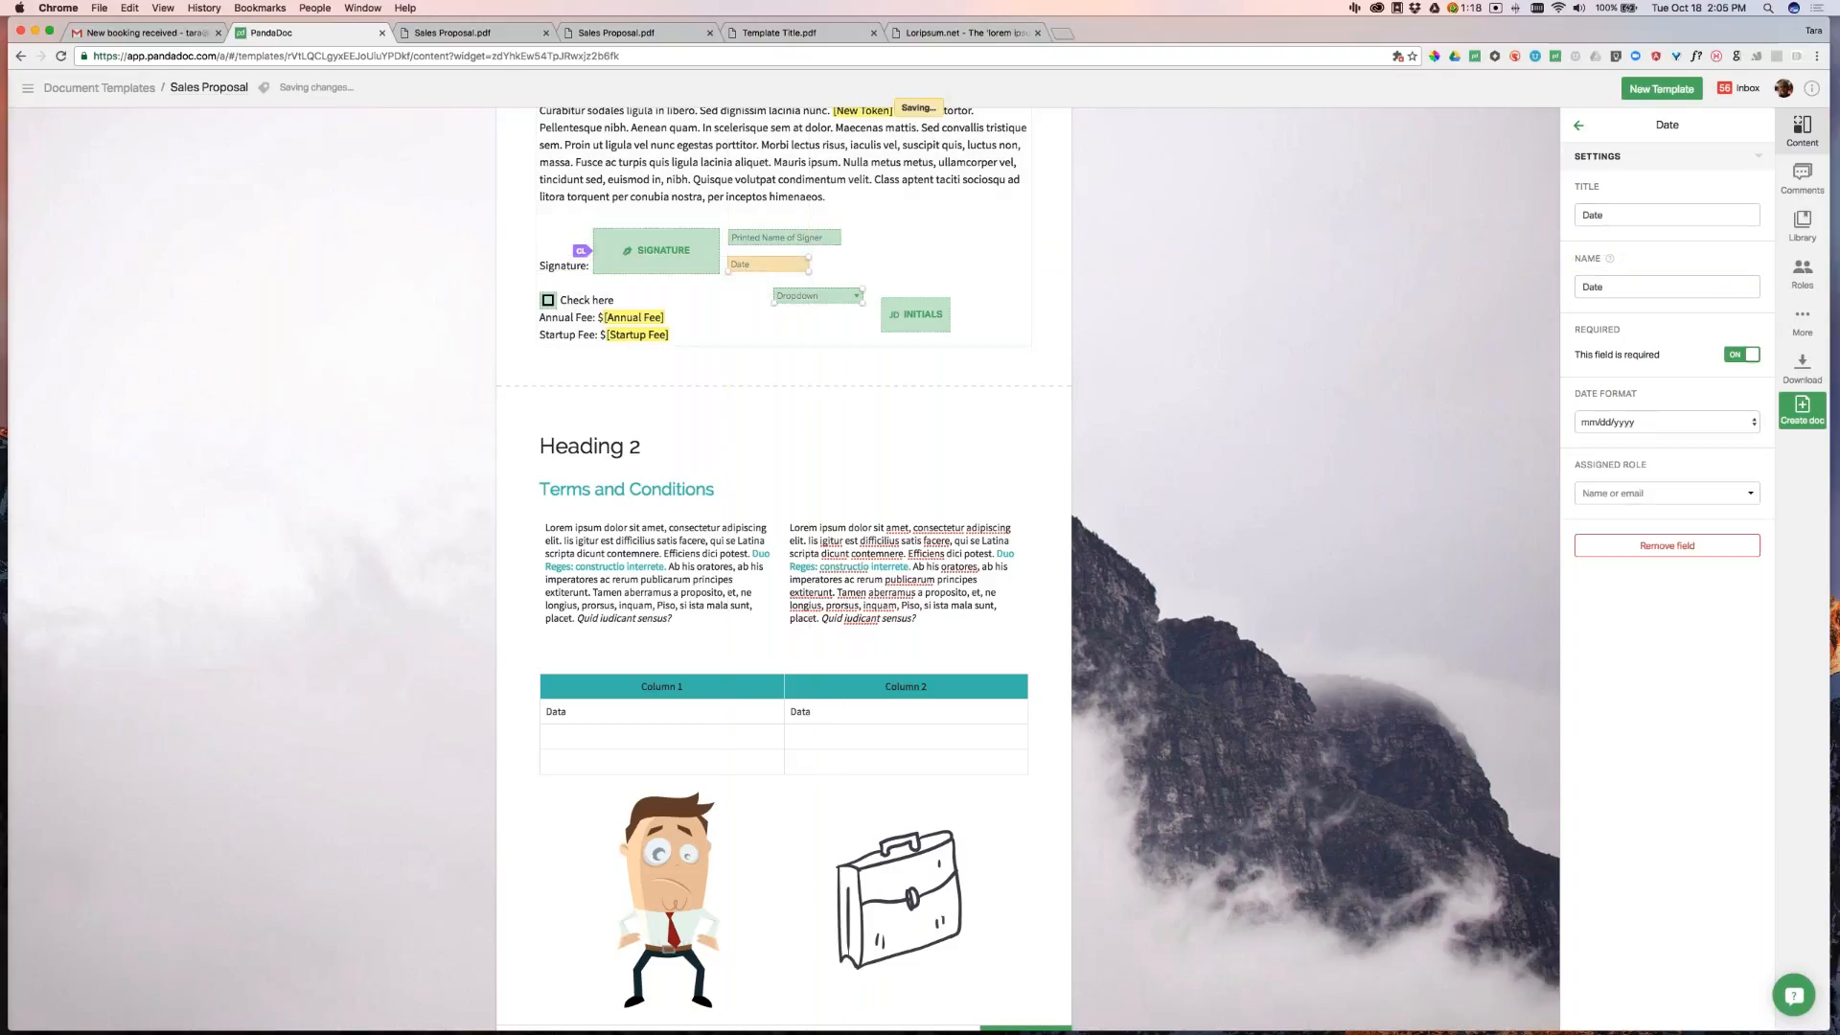
{"action": "left_click_drag", "start_coordinate": [822, 305], "coordinate": [894, 251]}
{"action": "left_click_drag", "start_coordinate": [1629, 215], "coordinate": [1560, 204]}
Title the dropdown 'Select One' with options Yes, No, Another option and Option 2
{"action": "type", "text": "Select O"}
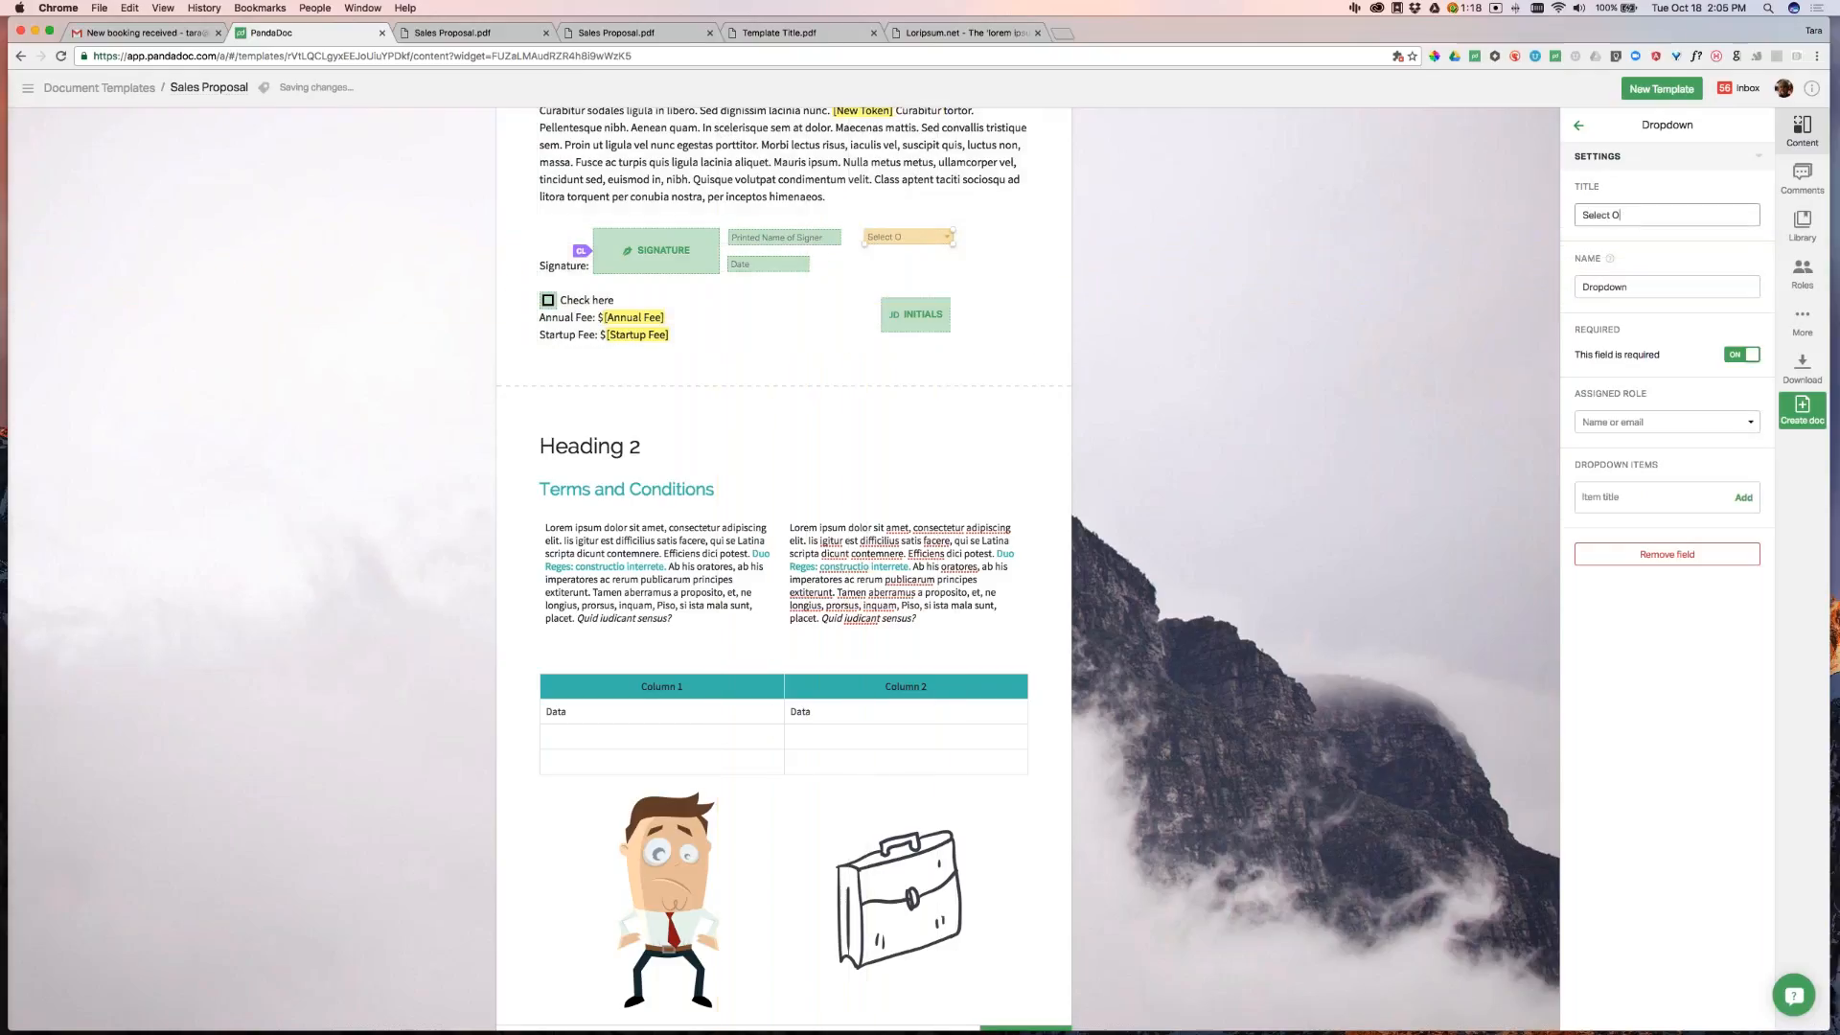
{"action": "type", "text": "neYes"}
{"action": "left_click", "coordinate": [1744, 499]}
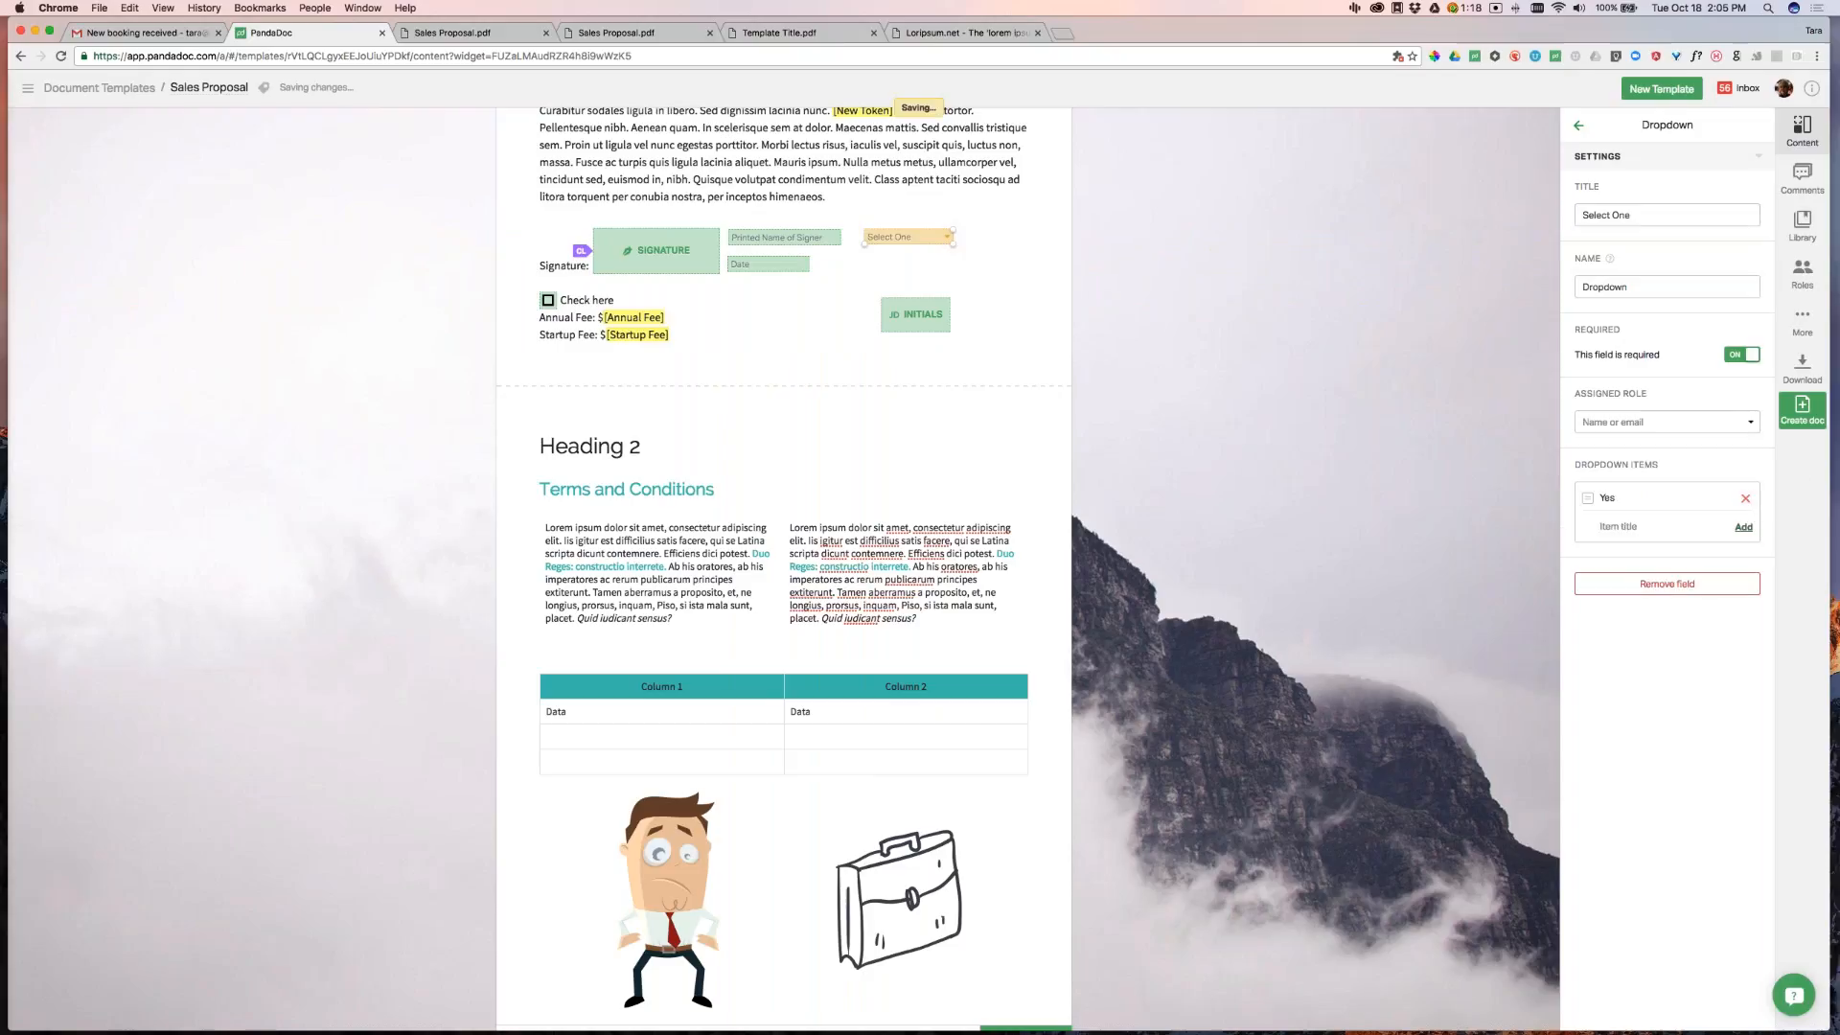
{"action": "type", "text": "No"}
{"action": "key", "text": "Return"}
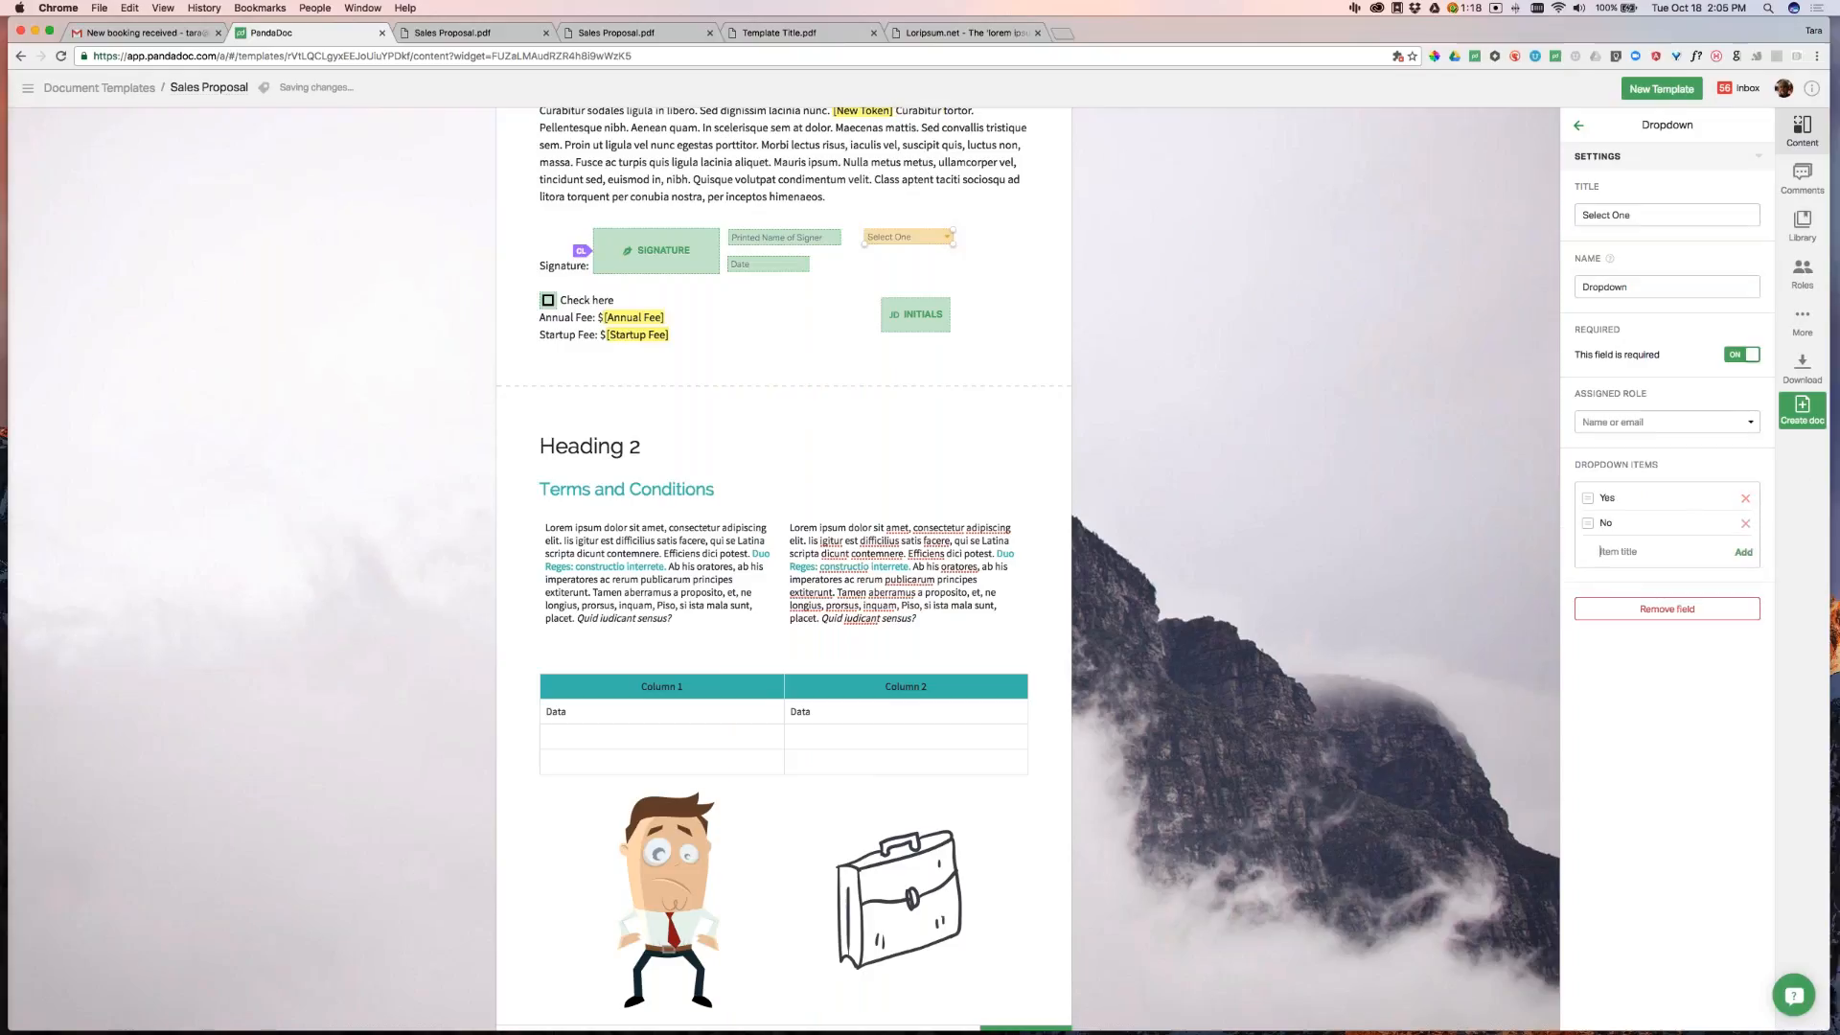
{"action": "type", "text": "AN"}
{"action": "type", "text": "nother"}
{"action": "type", "text": " option"}
{"action": "key", "text": "Return"}
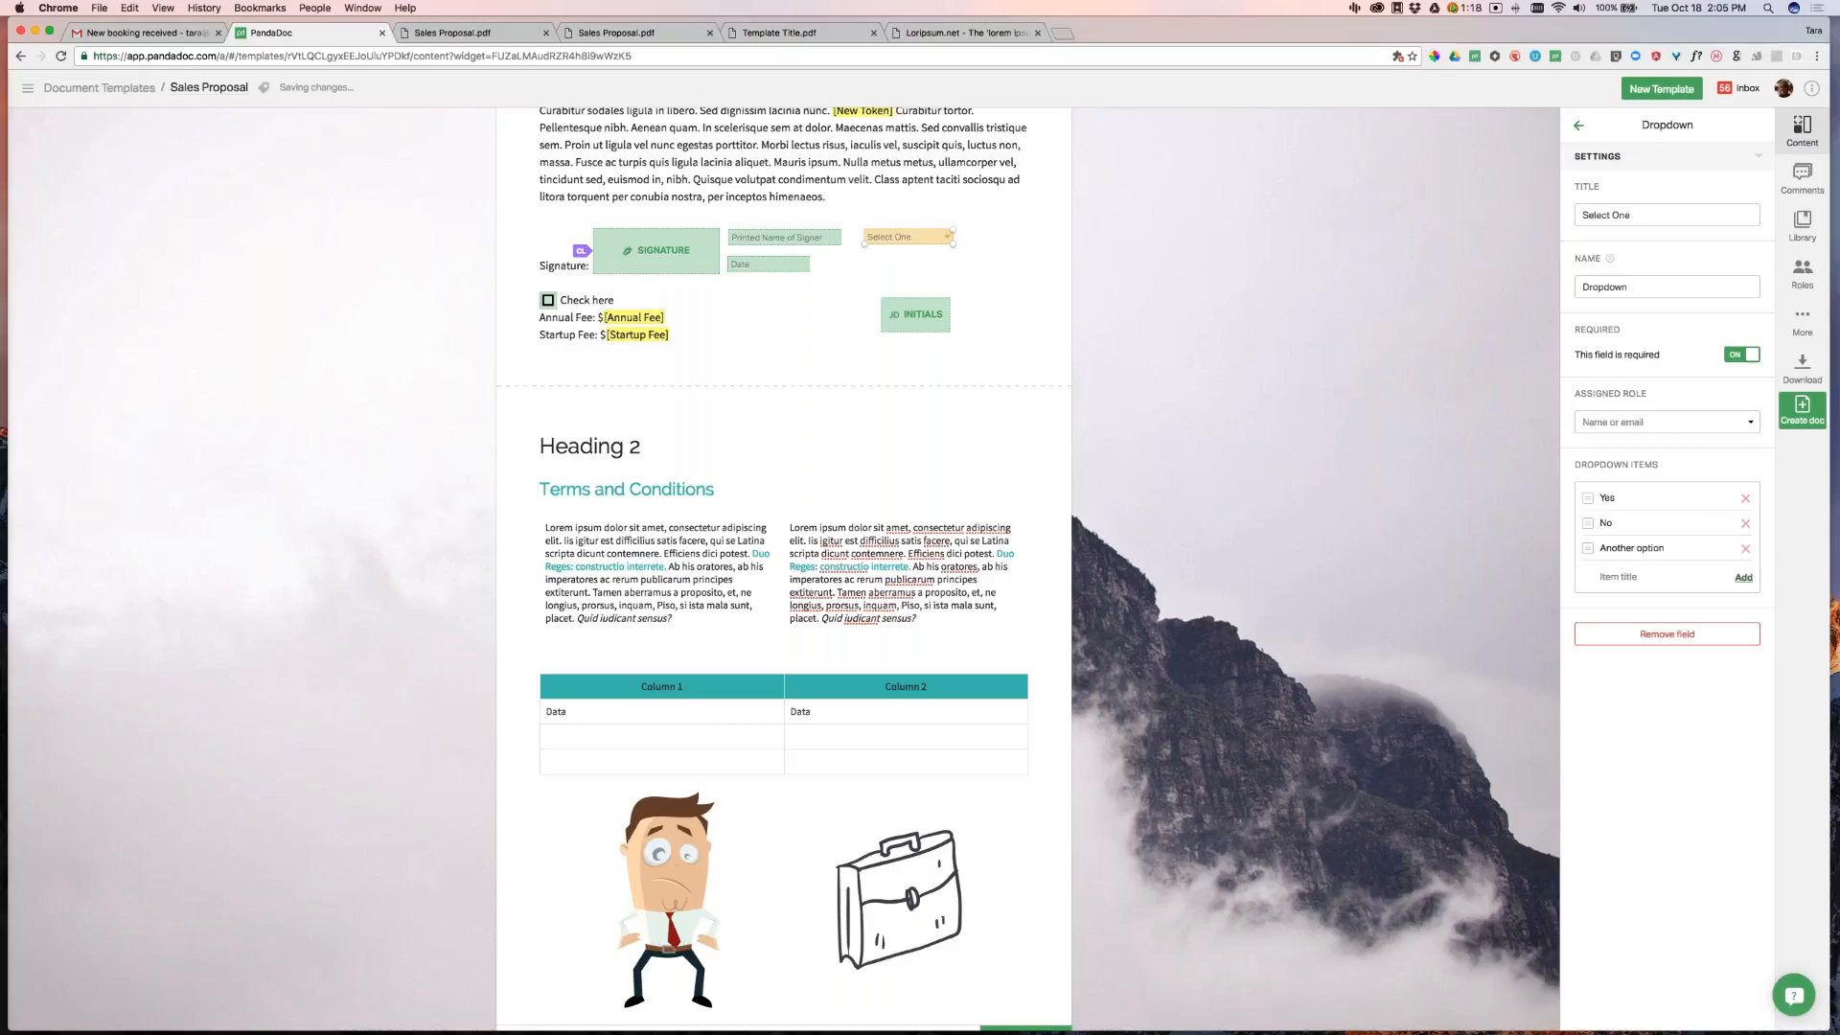
{"action": "type", "text": "Option 2"}
{"action": "key", "text": "Return"}
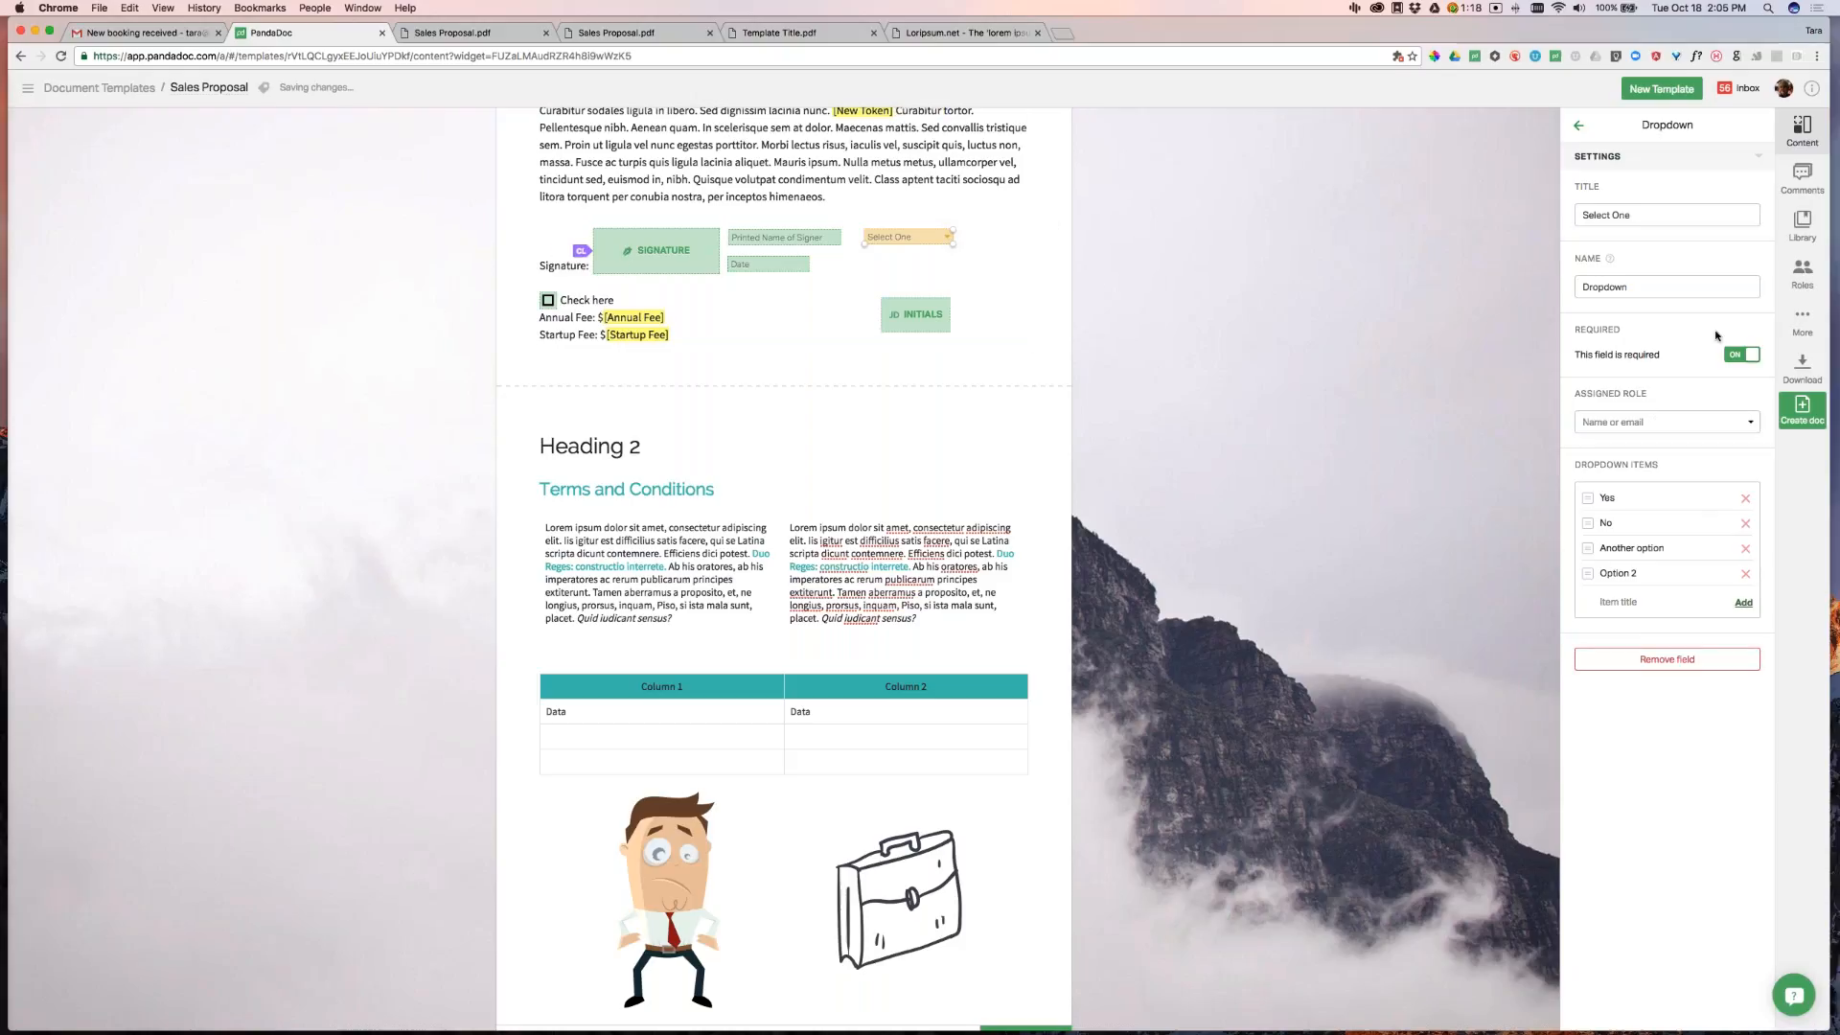
Keep the dropdown required and move the initials field beneath it
{"action": "left_click", "coordinate": [1742, 357]}
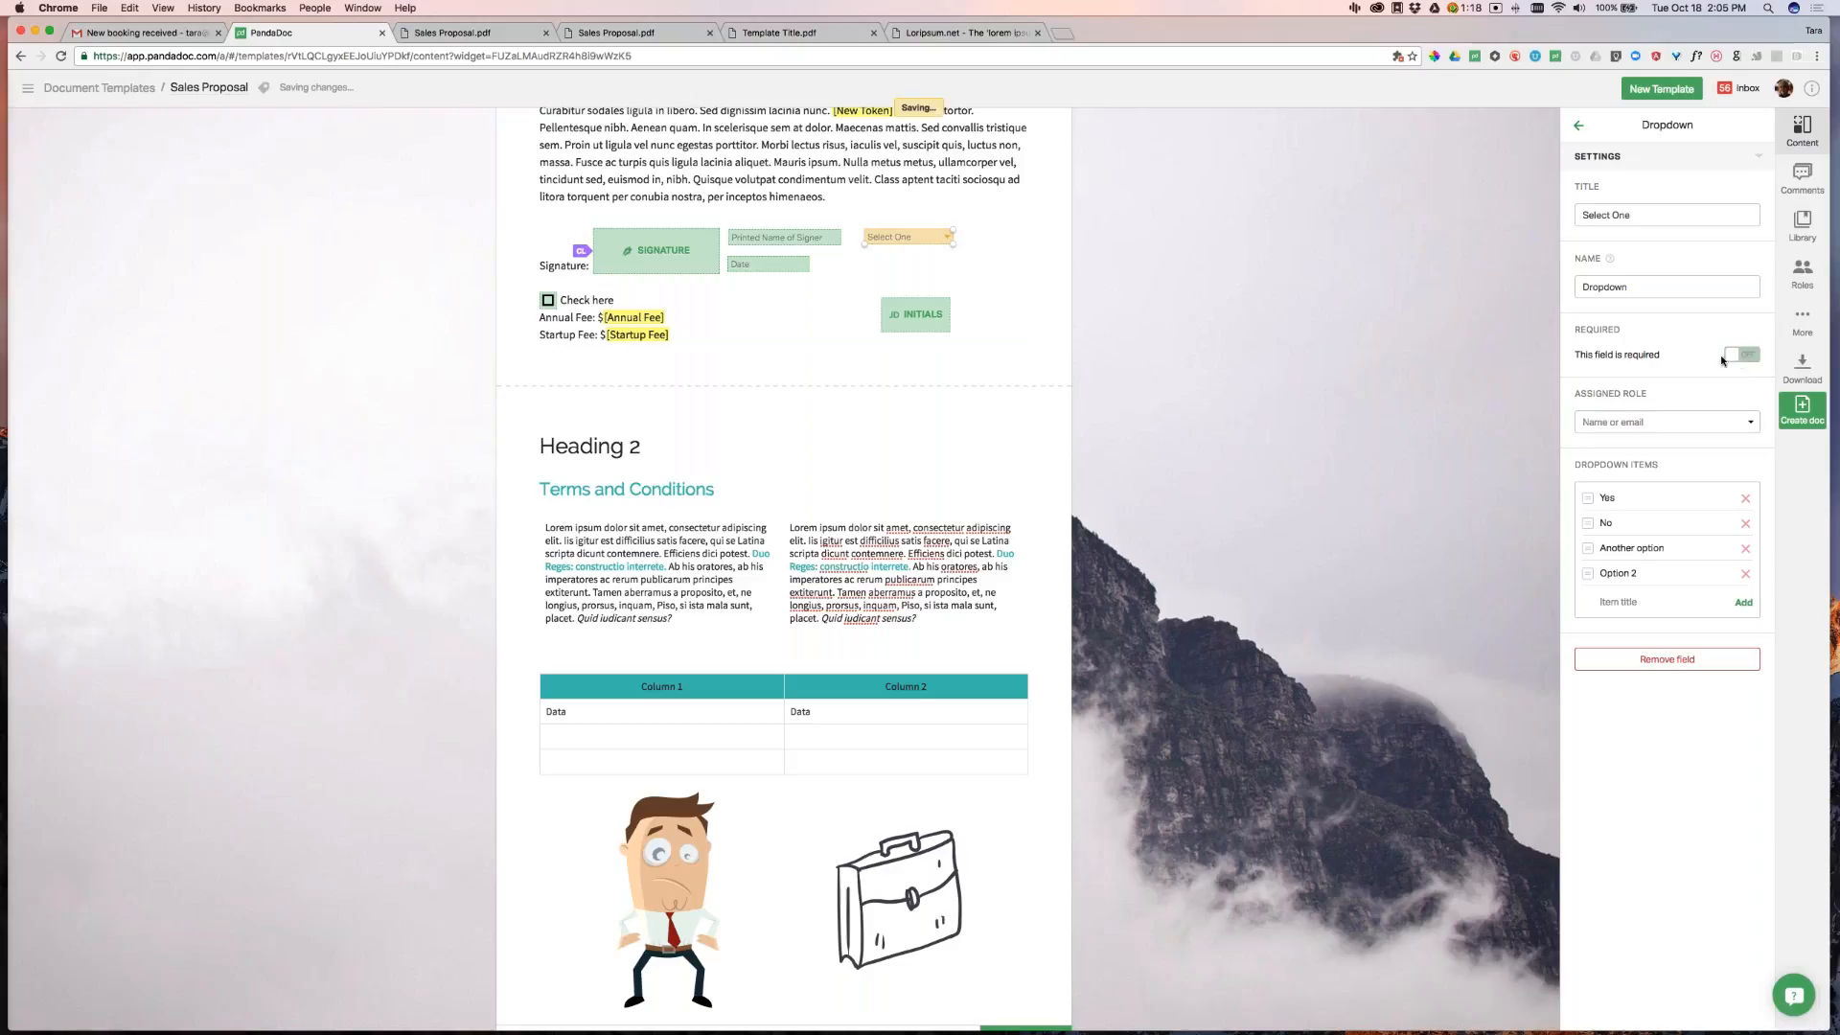
{"action": "left_click", "coordinate": [1742, 357]}
{"action": "left_click_drag", "start_coordinate": [913, 318], "coordinate": [899, 268]}
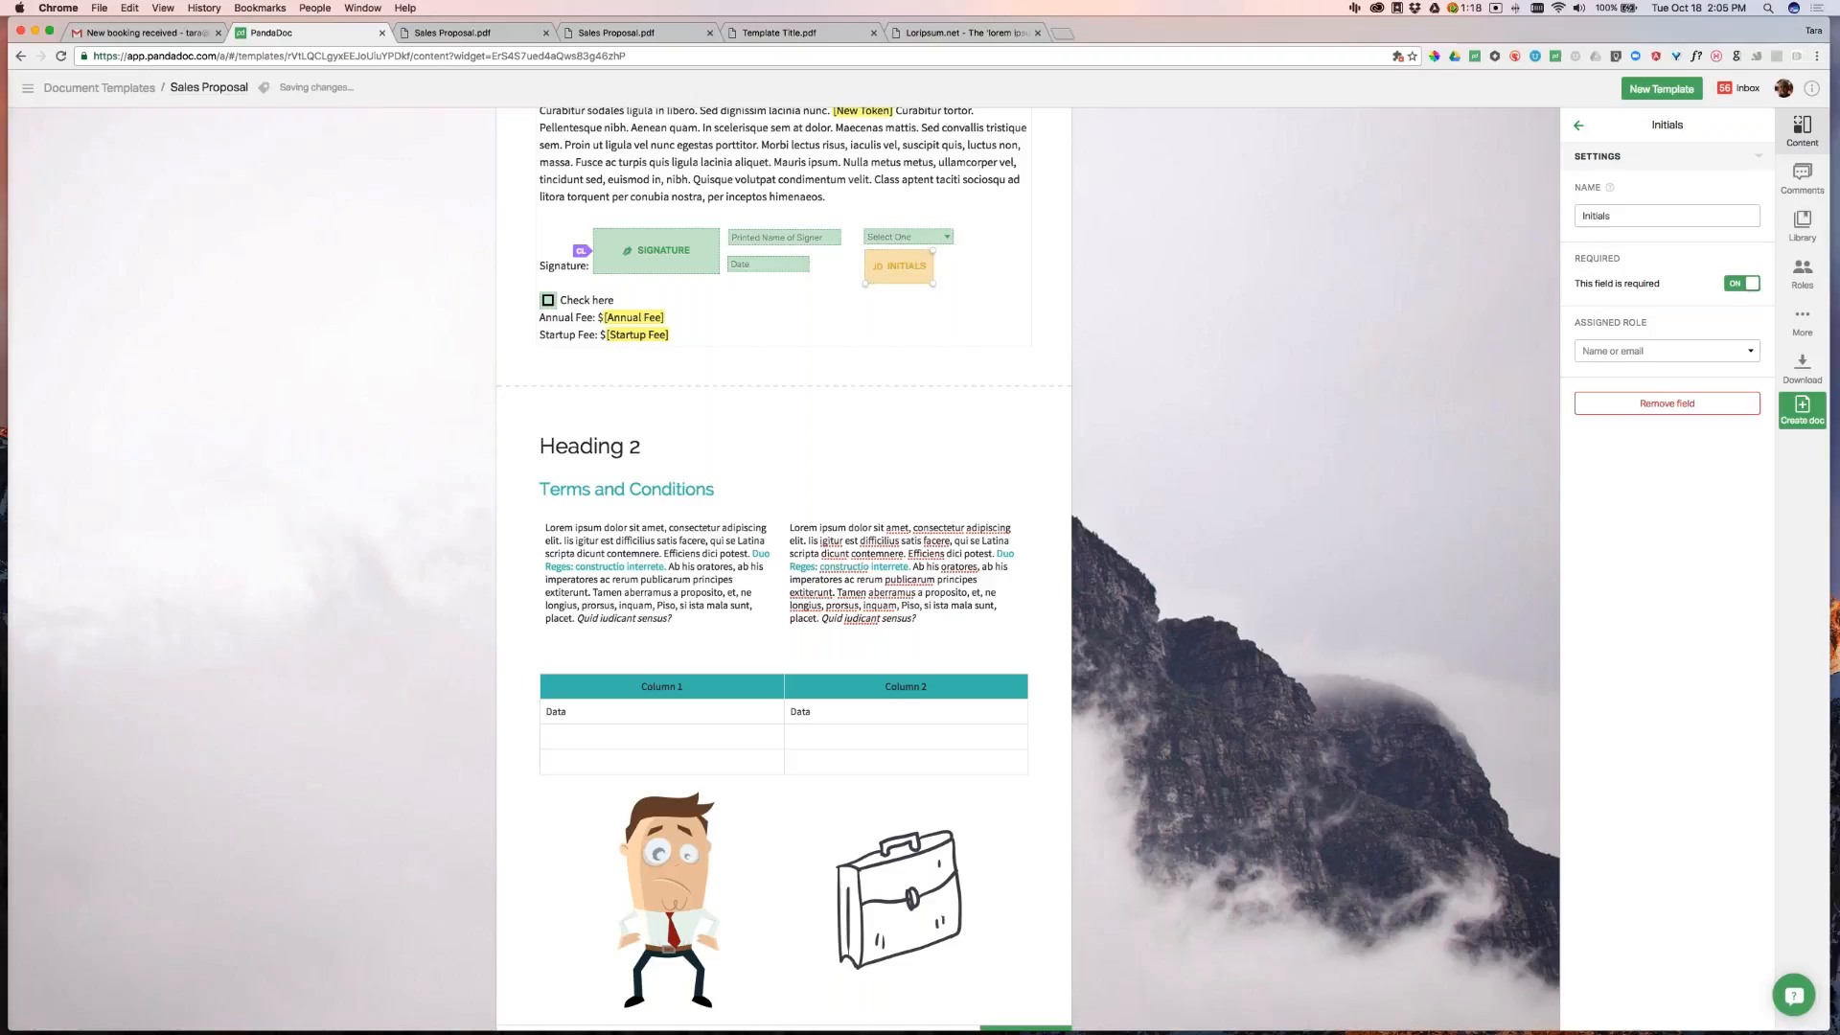
Assign the Printed Name of Signer, Date, Select One and Initials fields to Client
{"action": "left_click", "coordinate": [764, 241]}
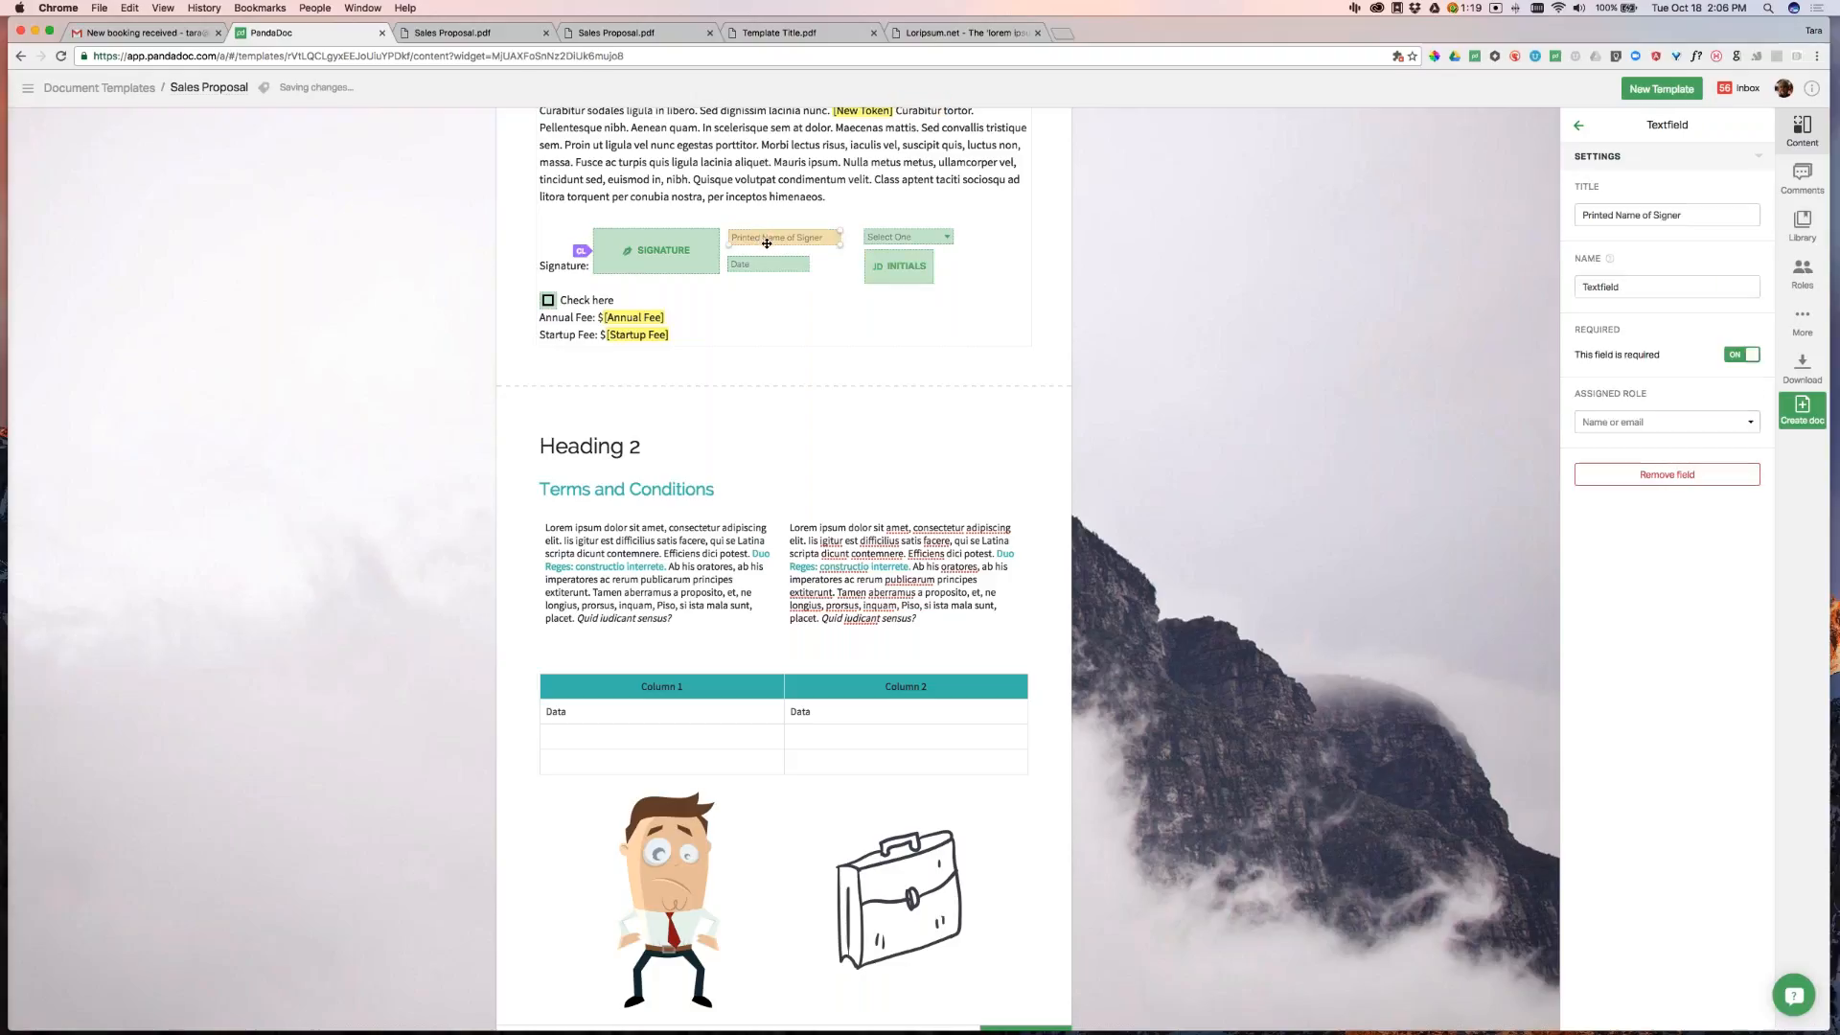
{"action": "left_click", "coordinate": [1598, 420]}
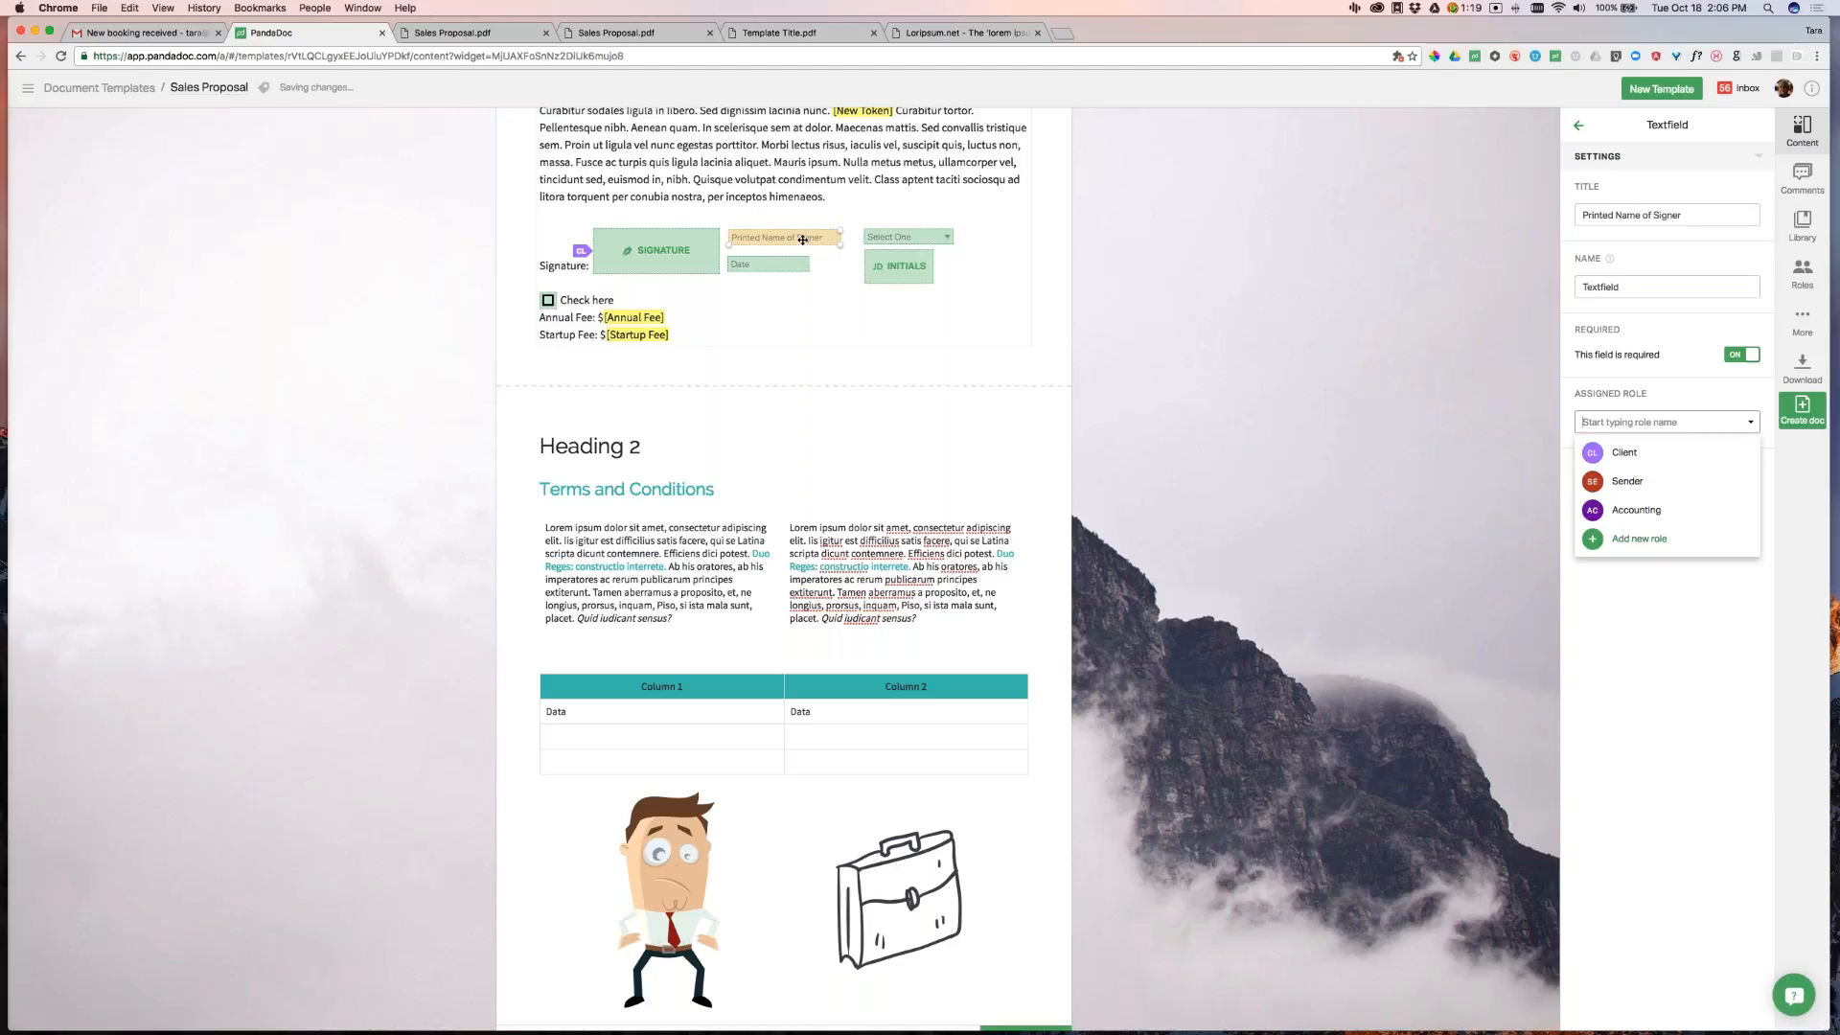
{"action": "left_click", "coordinate": [1624, 453]}
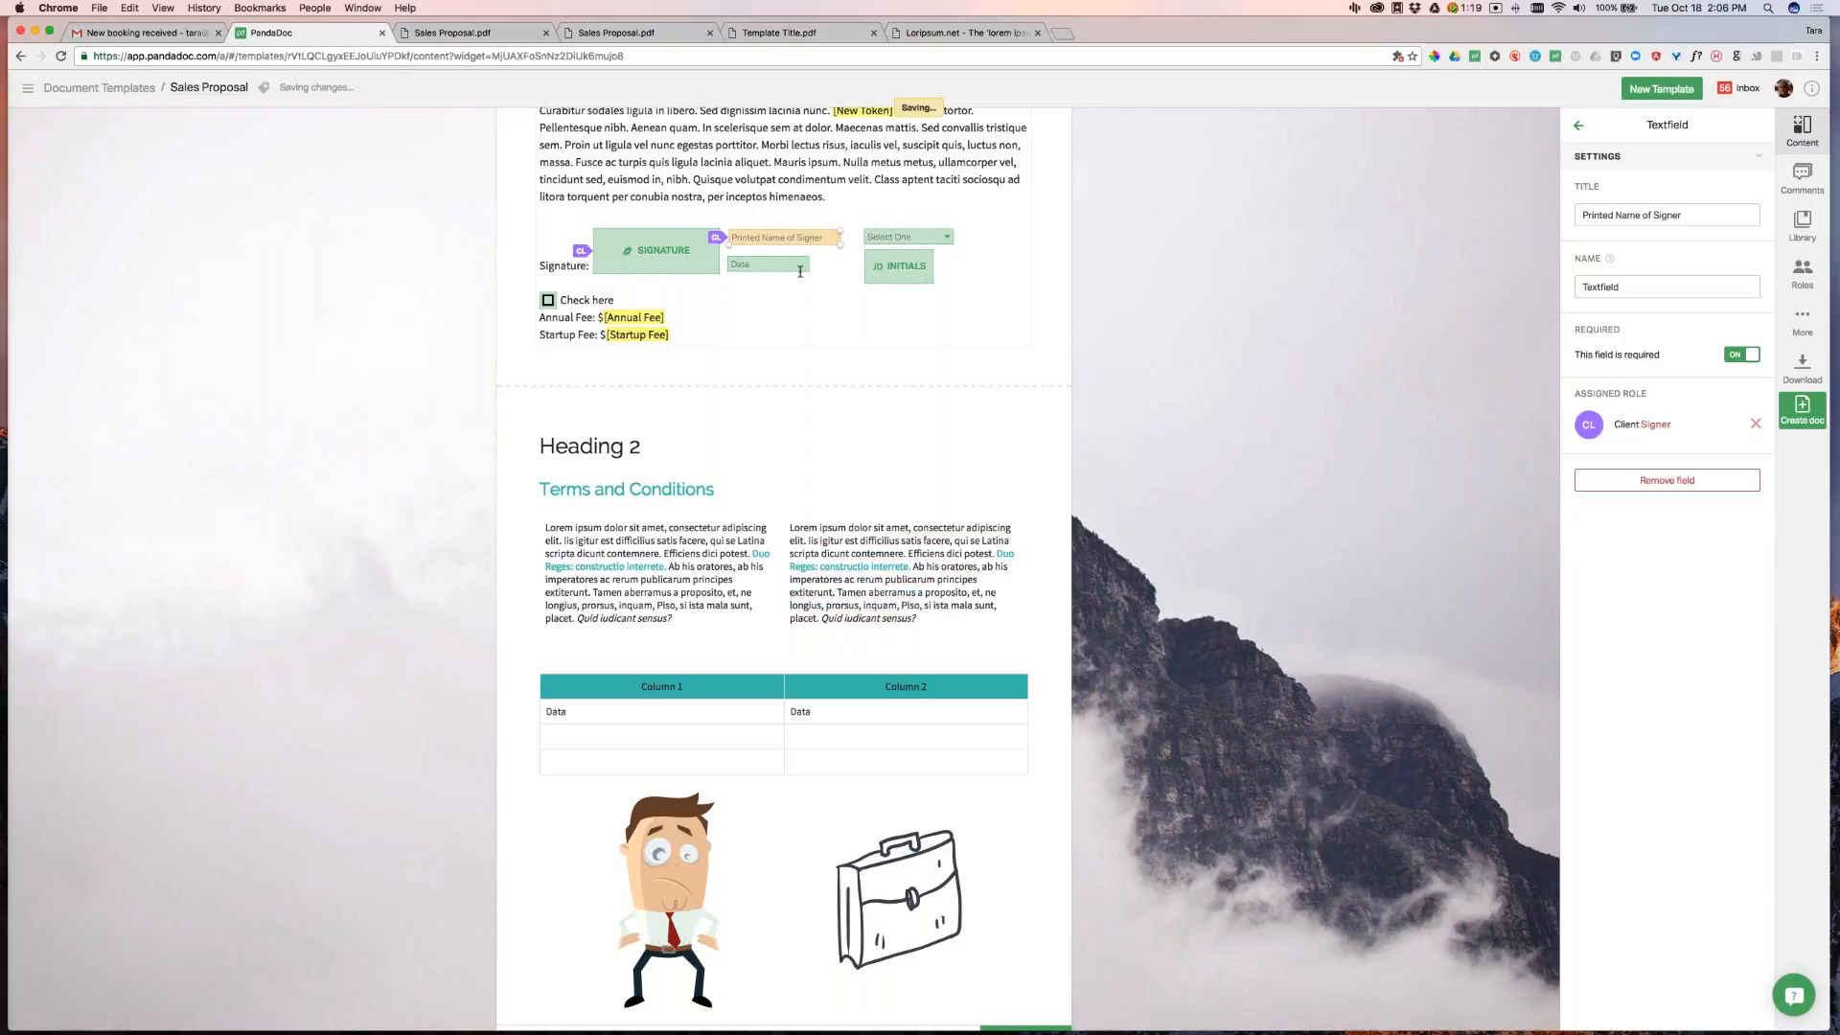
{"action": "left_click", "coordinate": [768, 265]}
{"action": "left_click", "coordinate": [1632, 493]}
{"action": "left_click", "coordinate": [1647, 530]}
{"action": "left_click", "coordinate": [920, 242]}
{"action": "left_click", "coordinate": [1667, 421]}
{"action": "left_click", "coordinate": [1639, 479]}
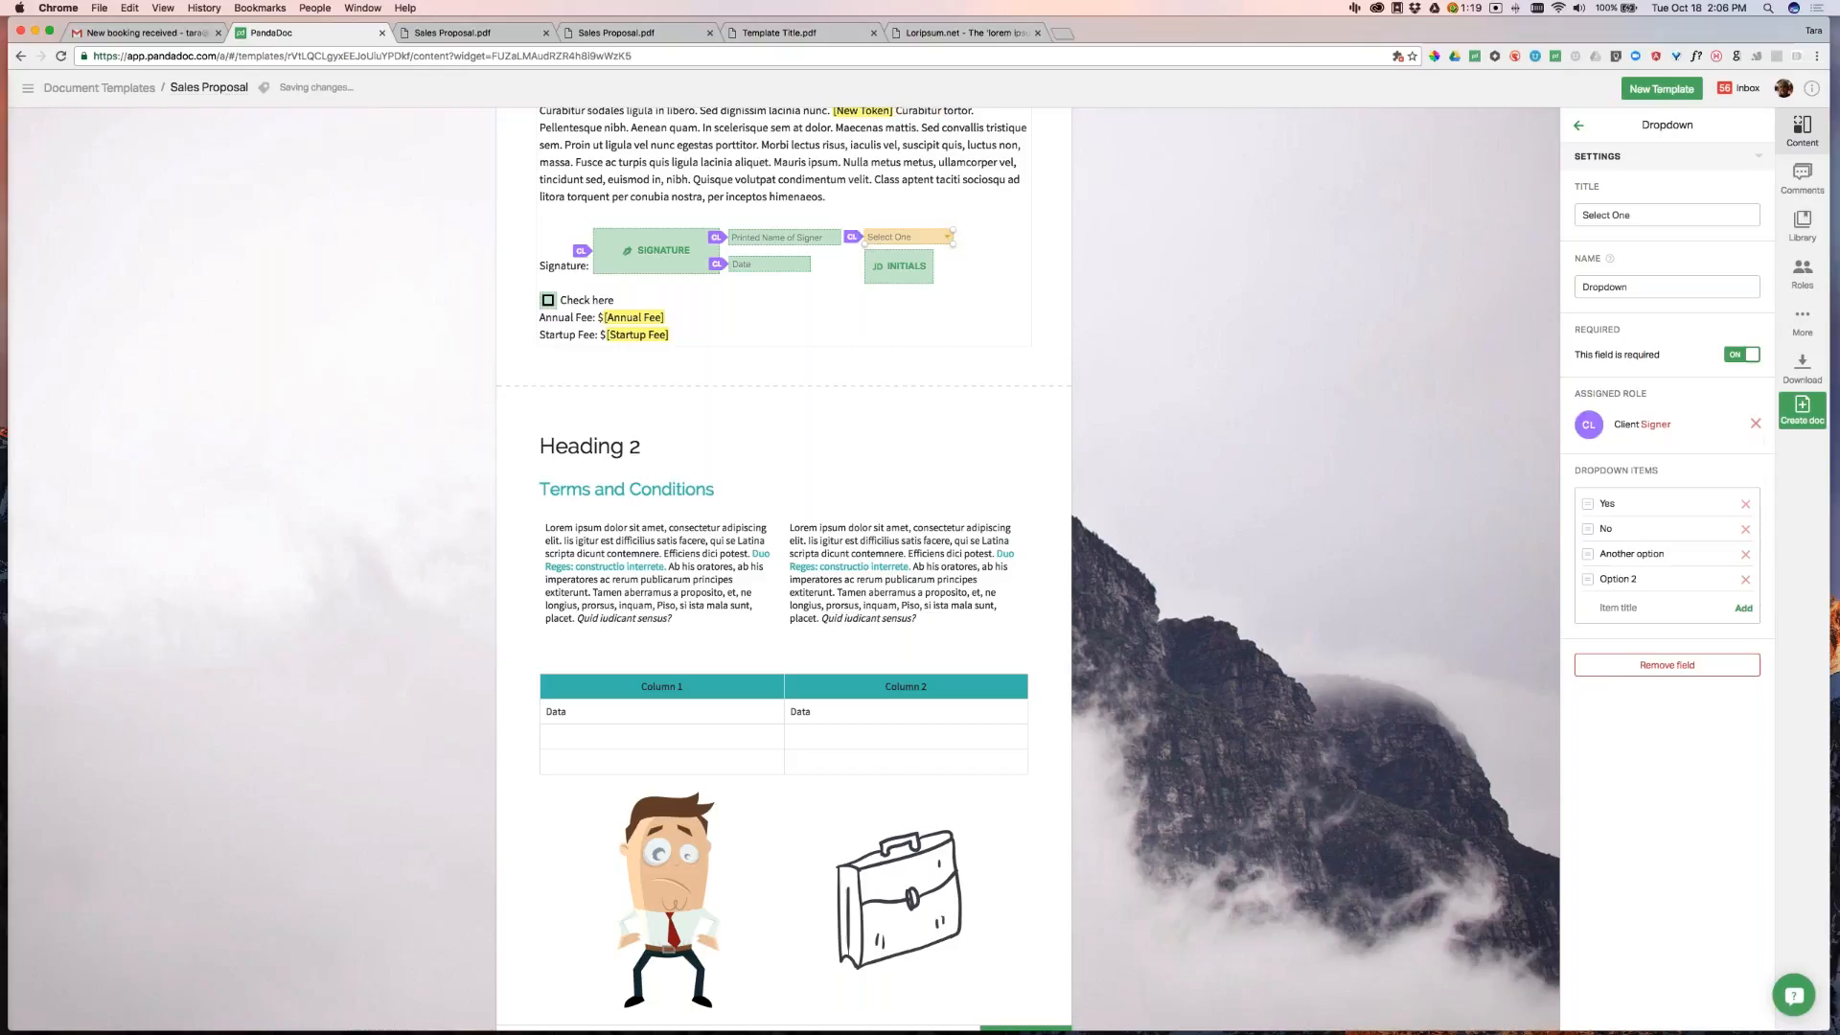
{"action": "left_click", "coordinate": [899, 267]}
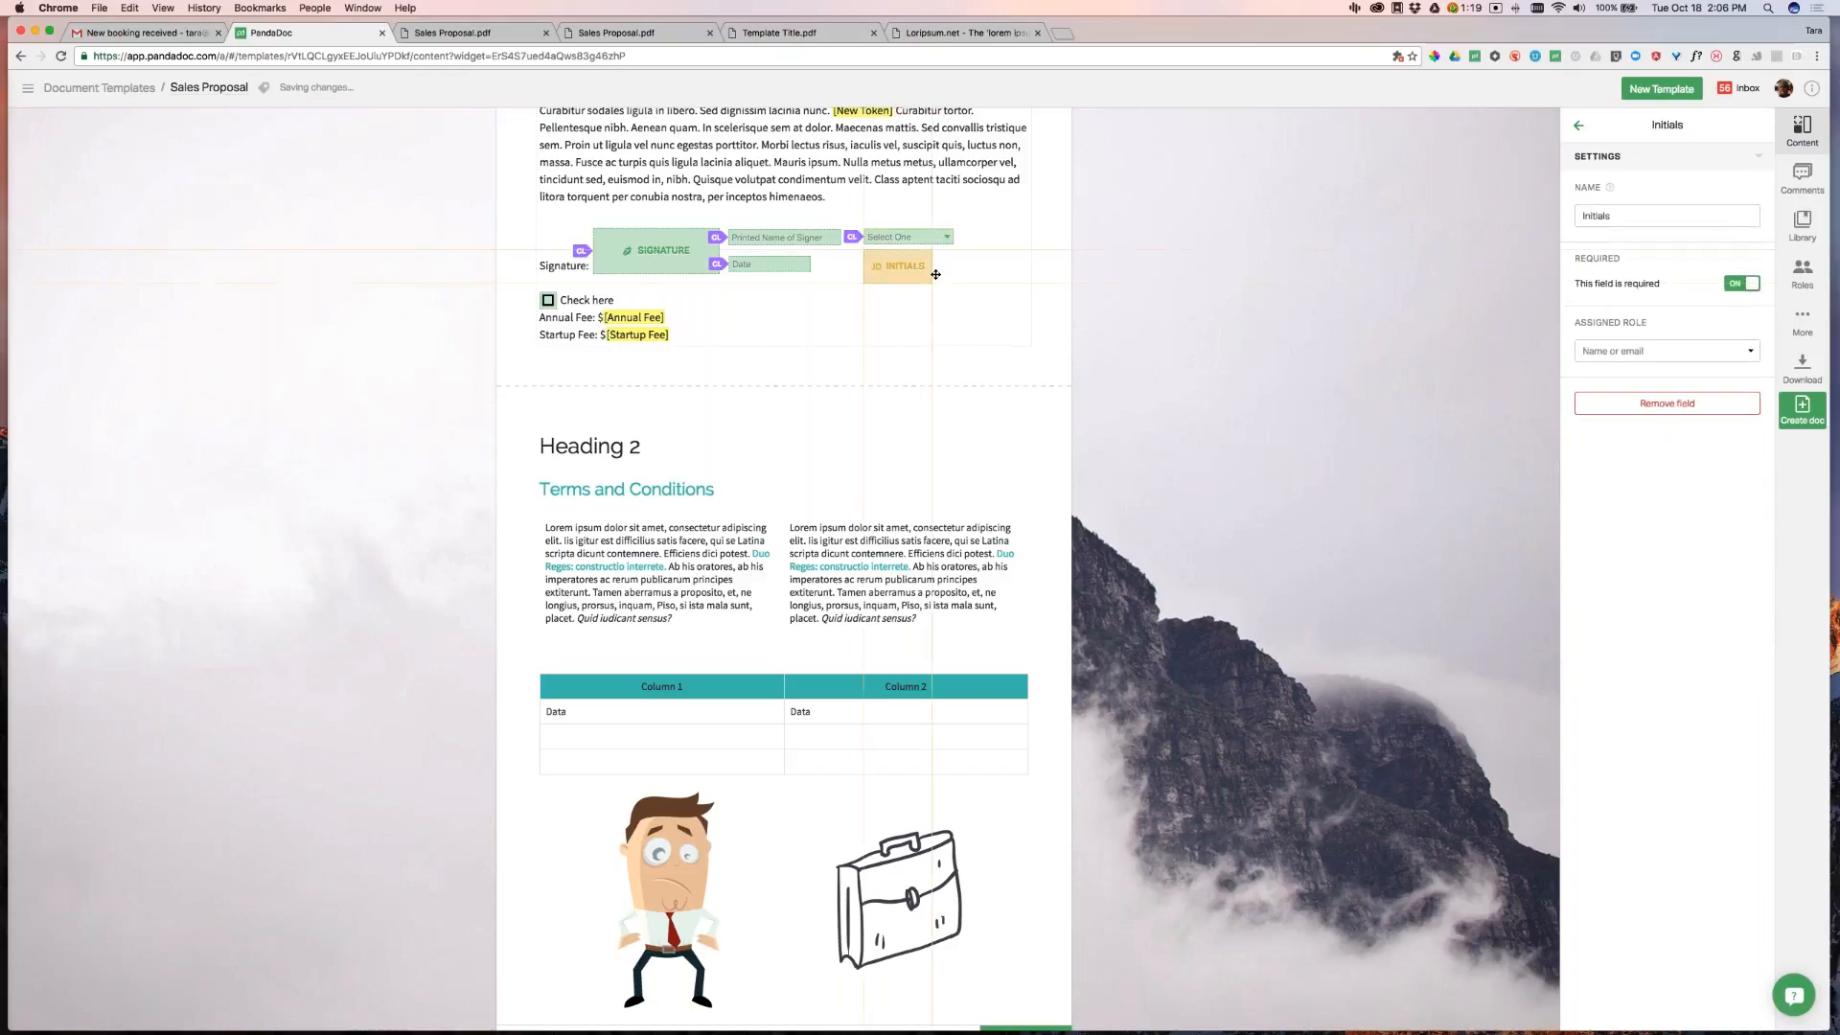
{"action": "left_click", "coordinate": [1634, 353]}
{"action": "left_click", "coordinate": [1634, 389]}
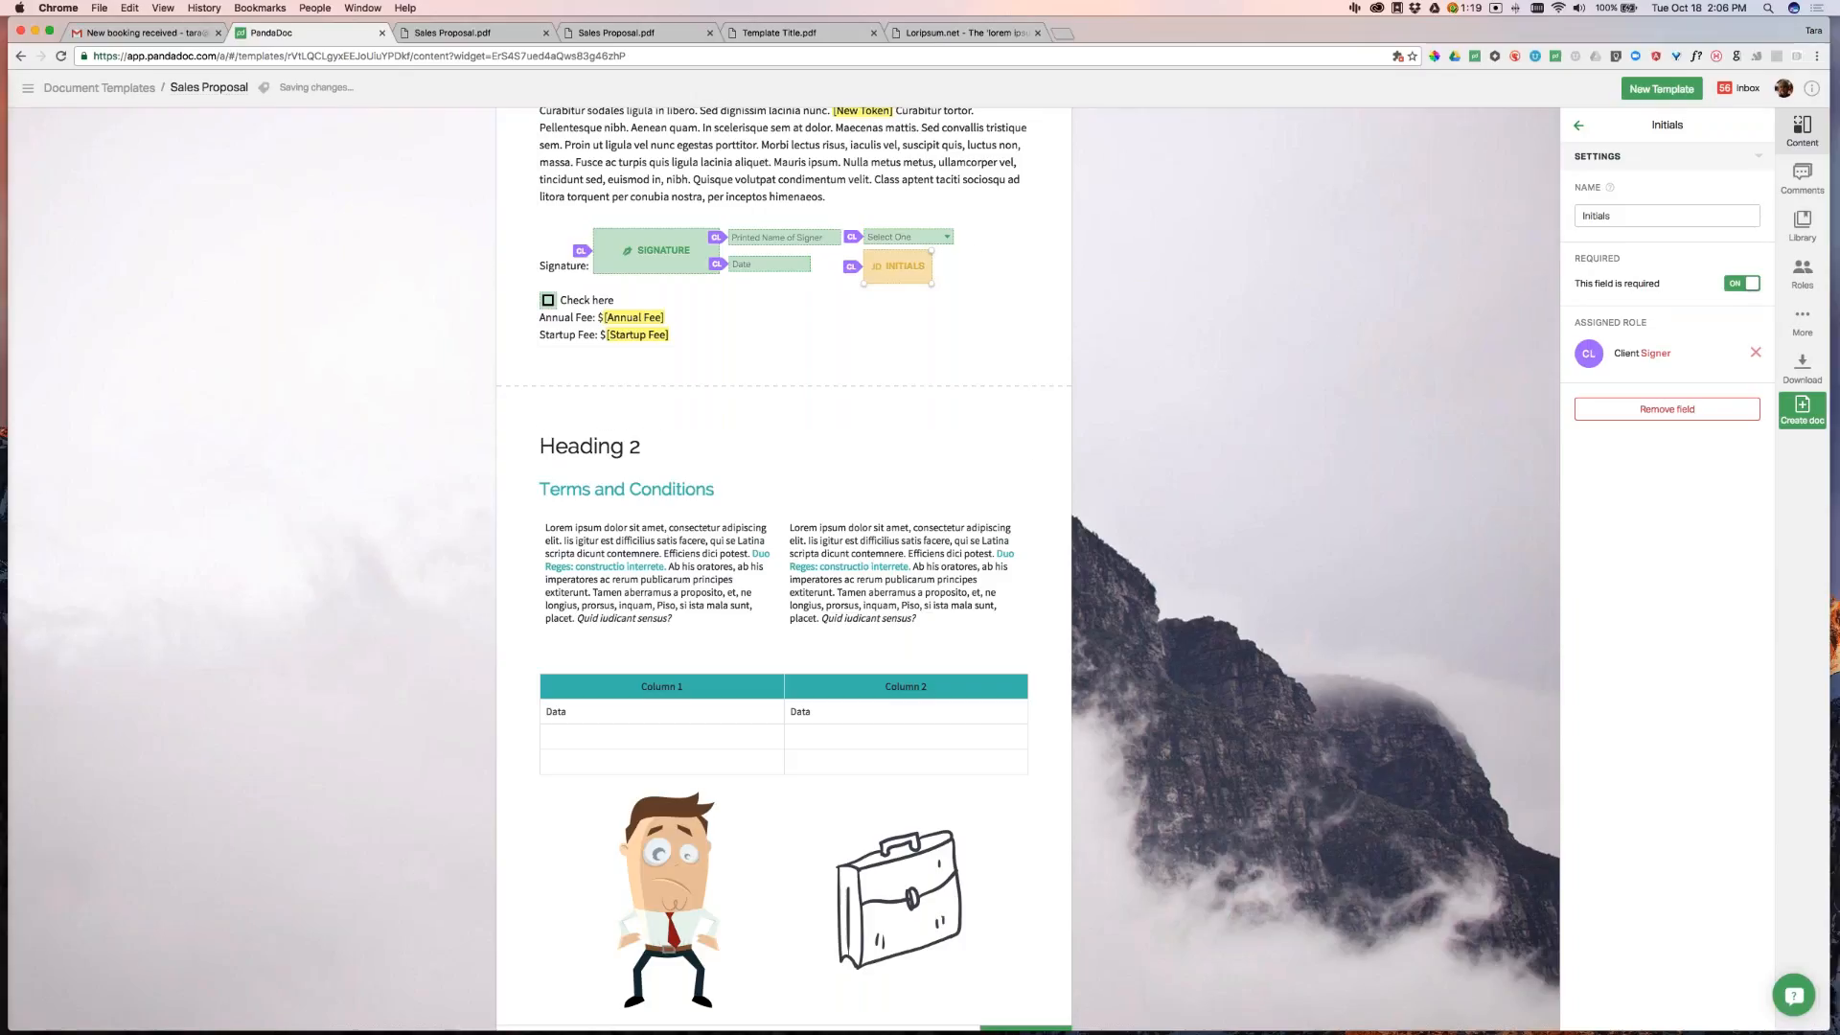
Drag the Design & Marketing – Seafoam Media library block above Heading 2
{"action": "left_click", "coordinate": [1802, 226]}
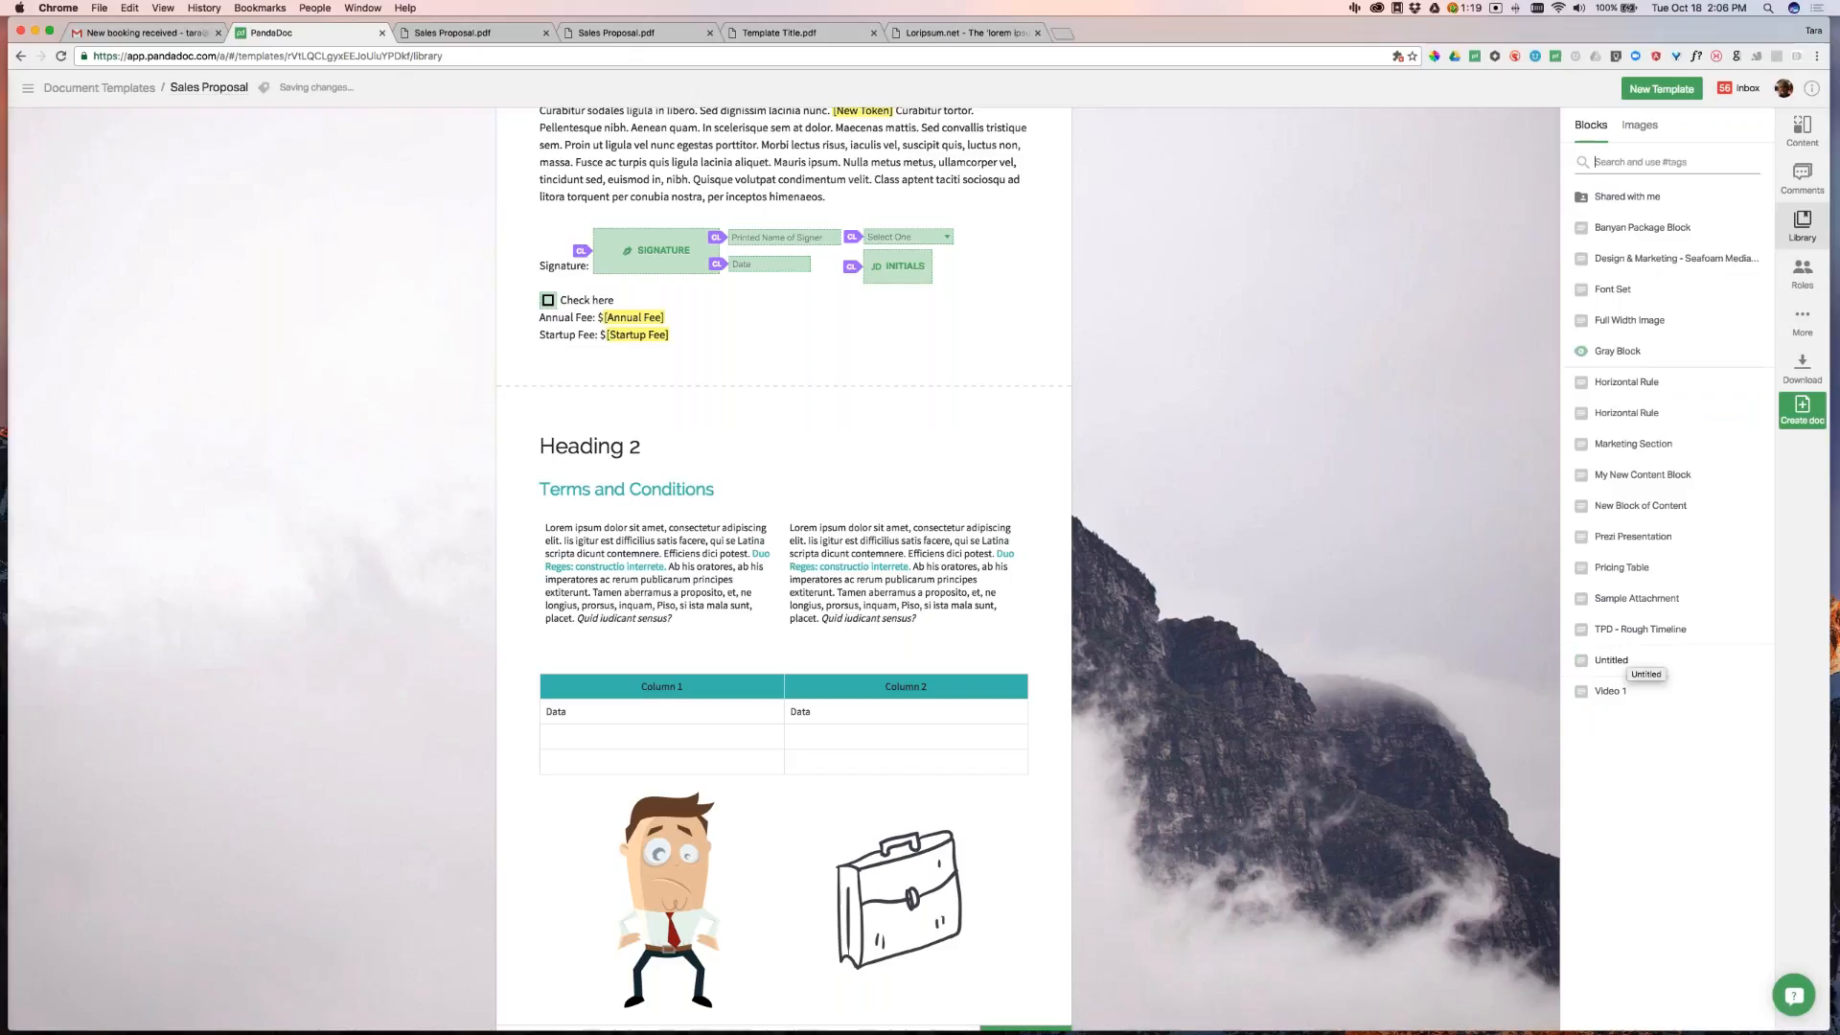
{"action": "mouse_move", "coordinate": [1580, 445]}
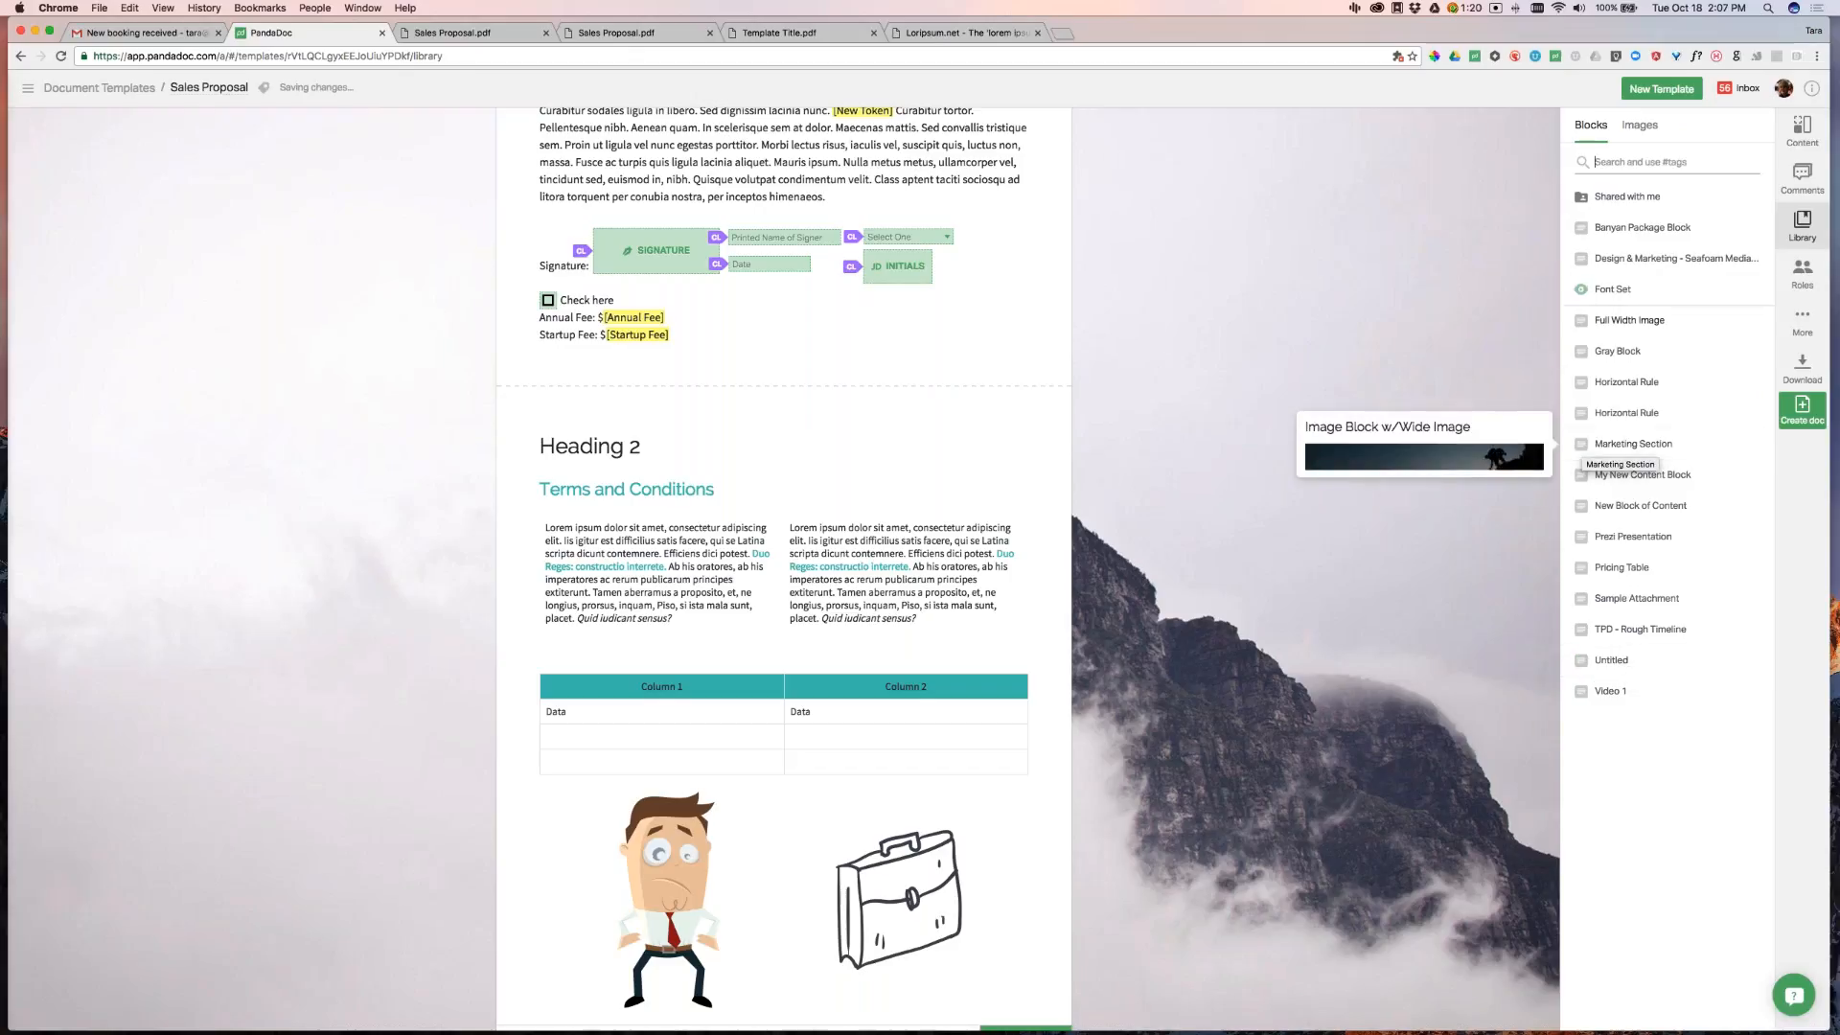
{"action": "mouse_move", "coordinate": [1580, 320]}
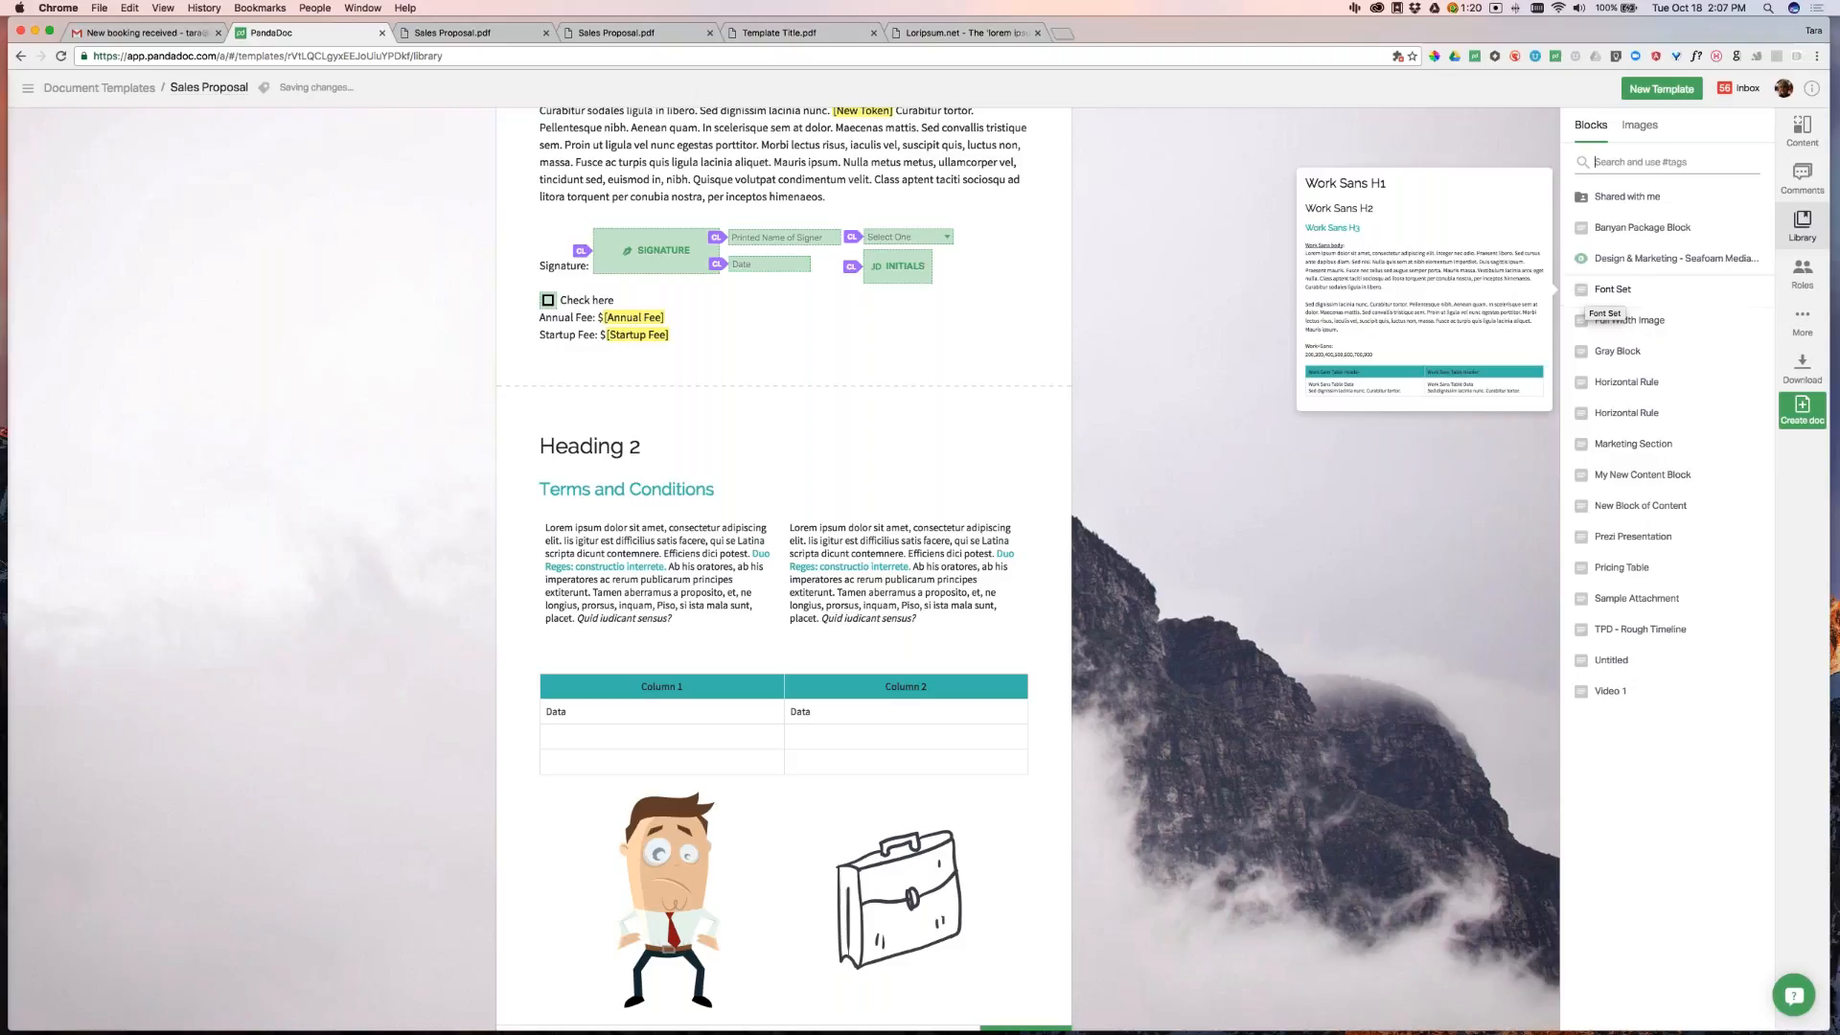
{"action": "mouse_move", "coordinate": [1581, 260]}
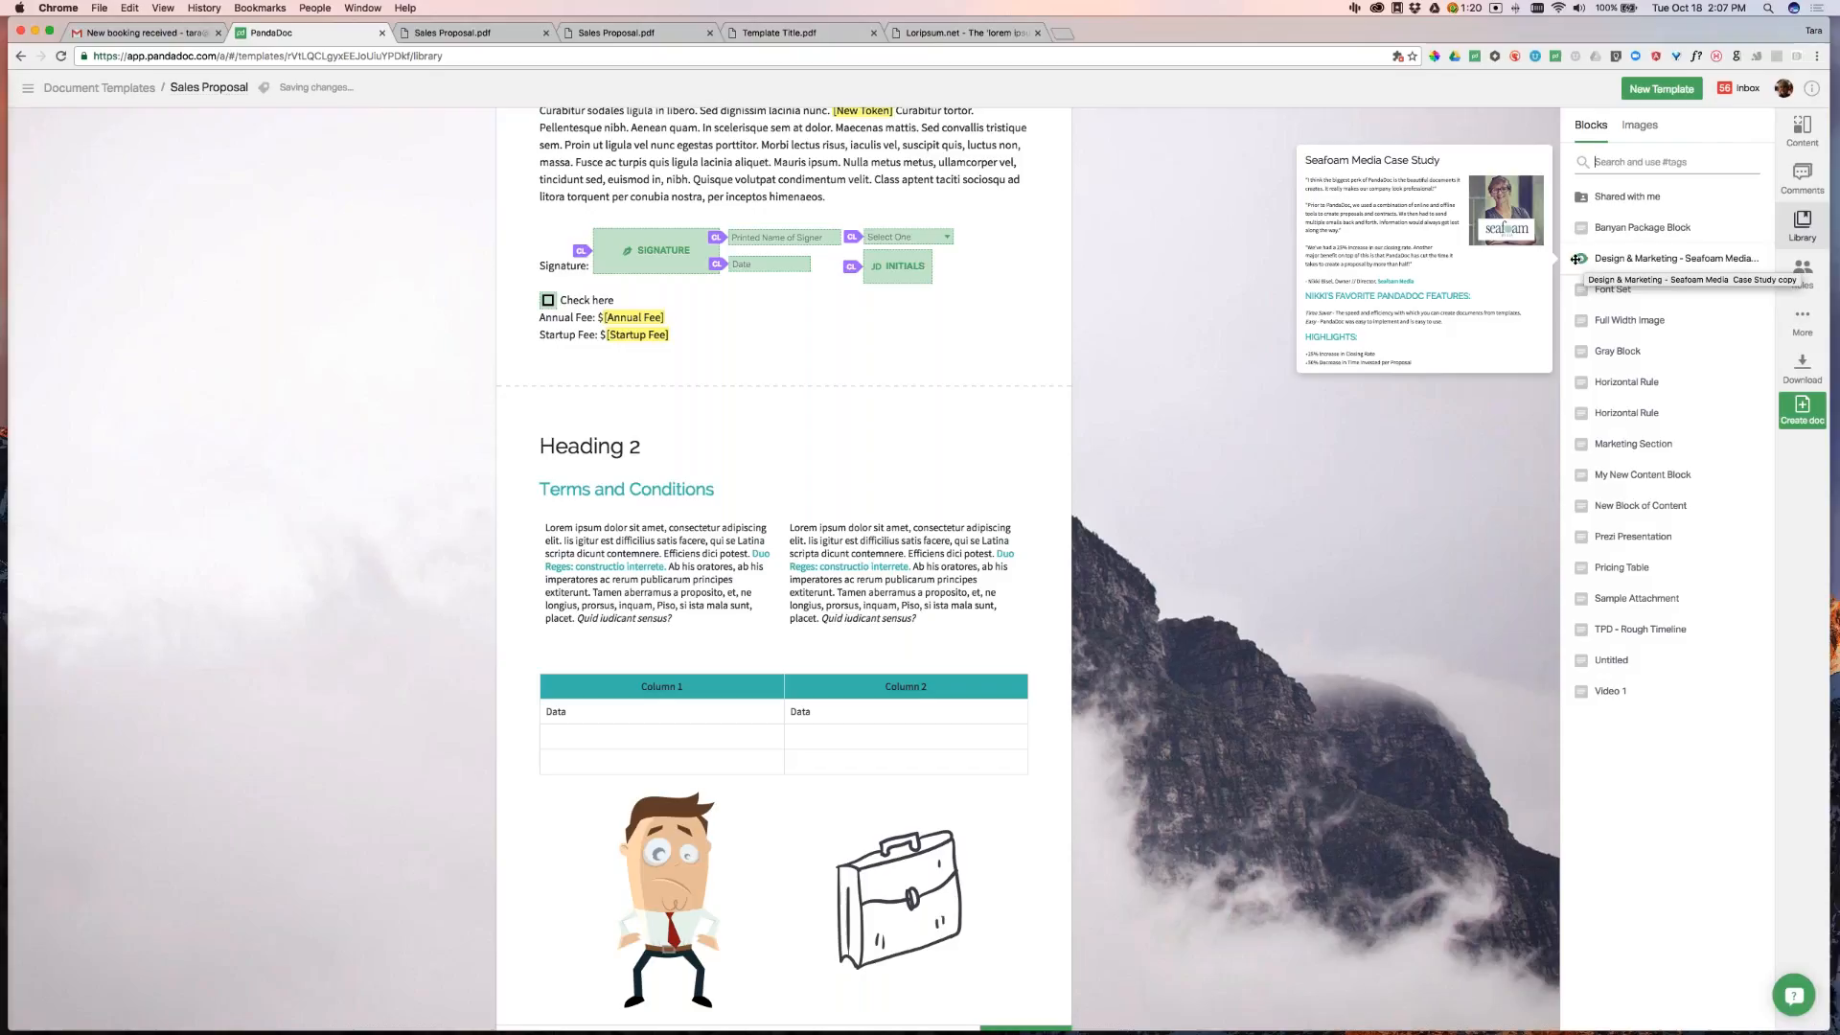
{"action": "mouse_move", "coordinate": [1569, 259]}
{"action": "left_mouse_down"}
{"action": "mouse_move", "coordinate": [1452, 336]}
{"action": "mouse_move", "coordinate": [886, 412]}
{"action": "mouse_move", "coordinate": [837, 397]}
{"action": "left_mouse_up"}
Drop the Seafoam Media block into place, then open the Heading Title block's options menu
{"action": "left_click_drag", "start_coordinate": [839, 397], "coordinate": [835, 384]}
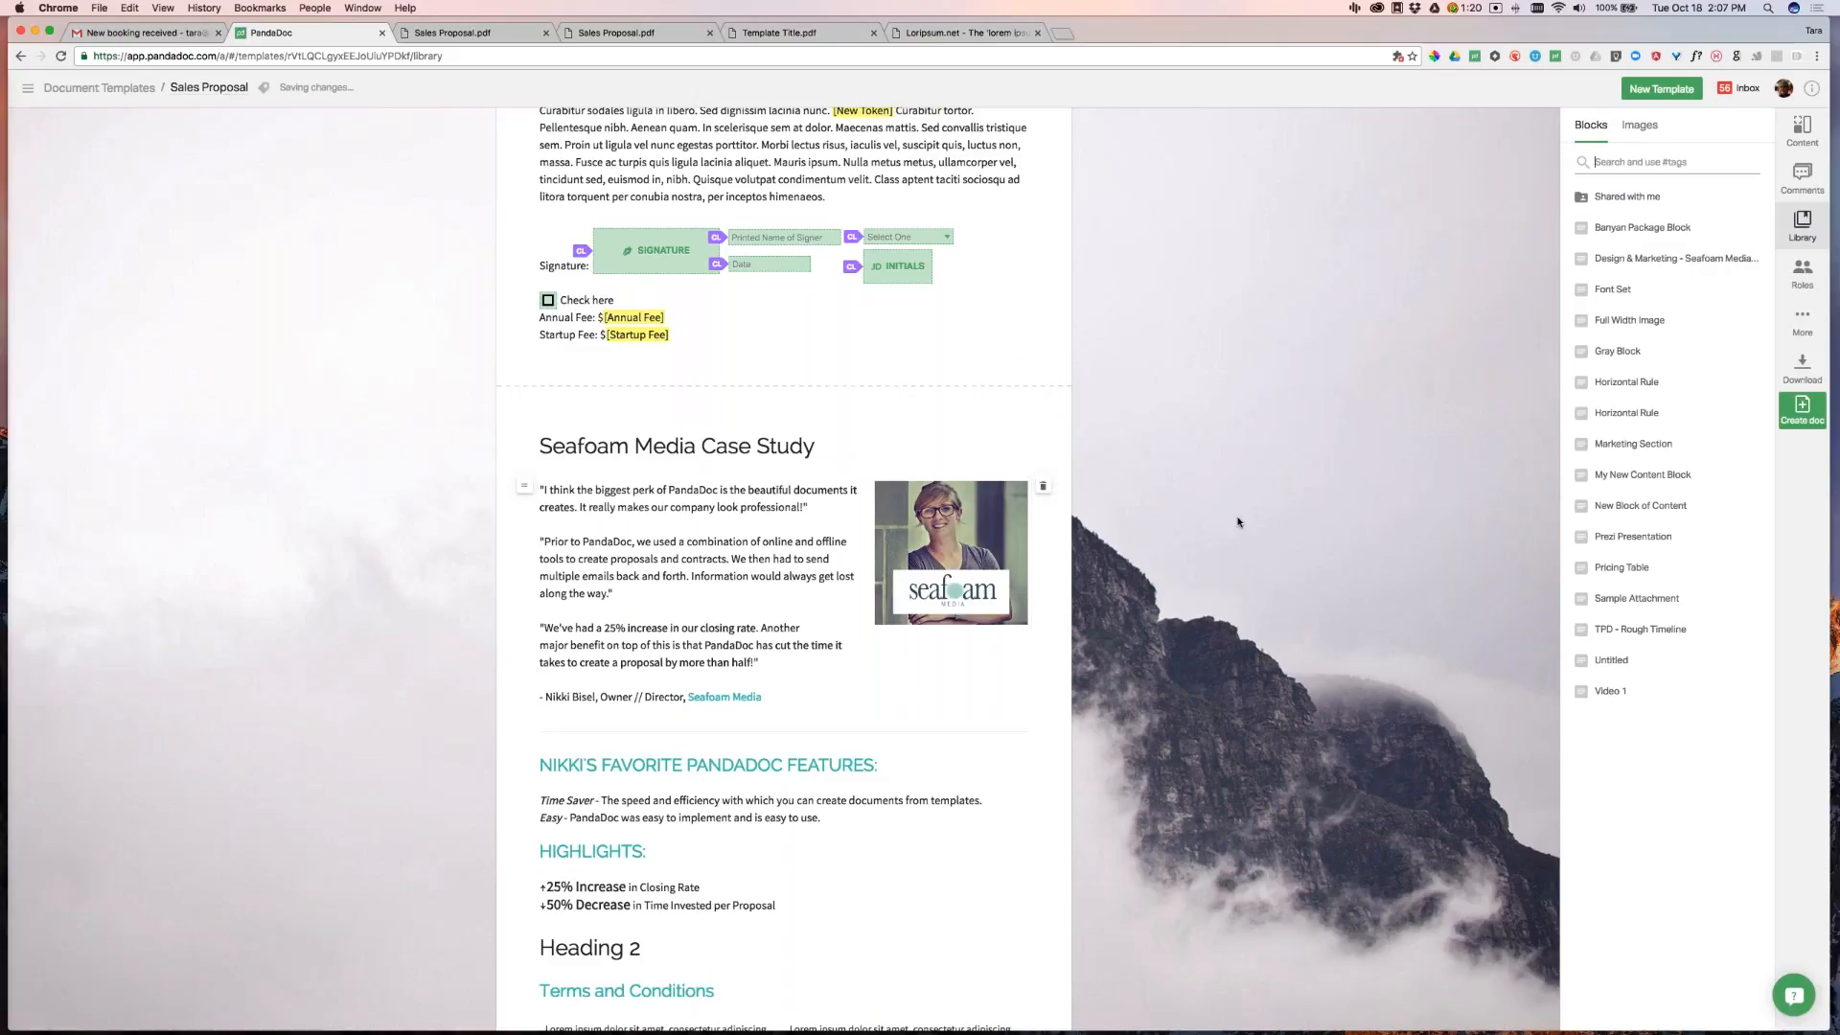
{"action": "scroll", "coordinate": [1297, 437], "scroll_direction": "down", "scroll_amount": 2}
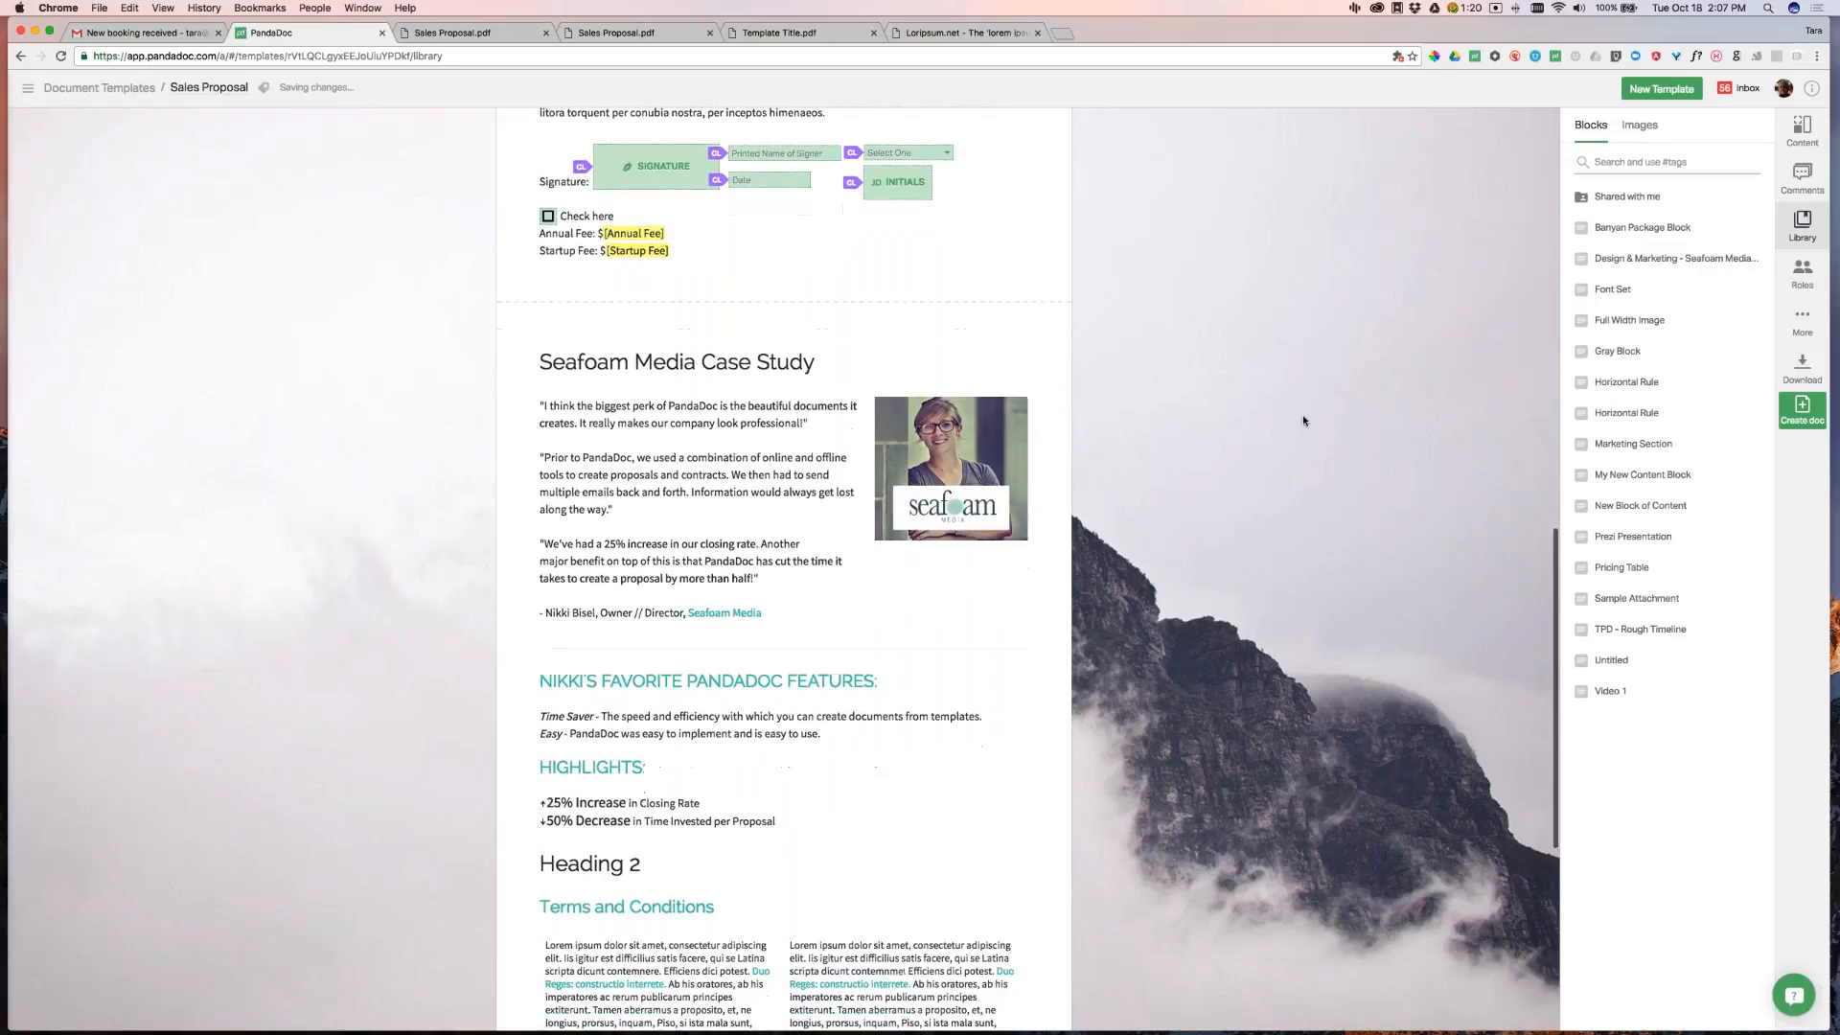
{"action": "mouse_move", "coordinate": [1629, 537]}
{"action": "scroll", "coordinate": [784, 575], "scroll_direction": "up", "scroll_amount": 5}
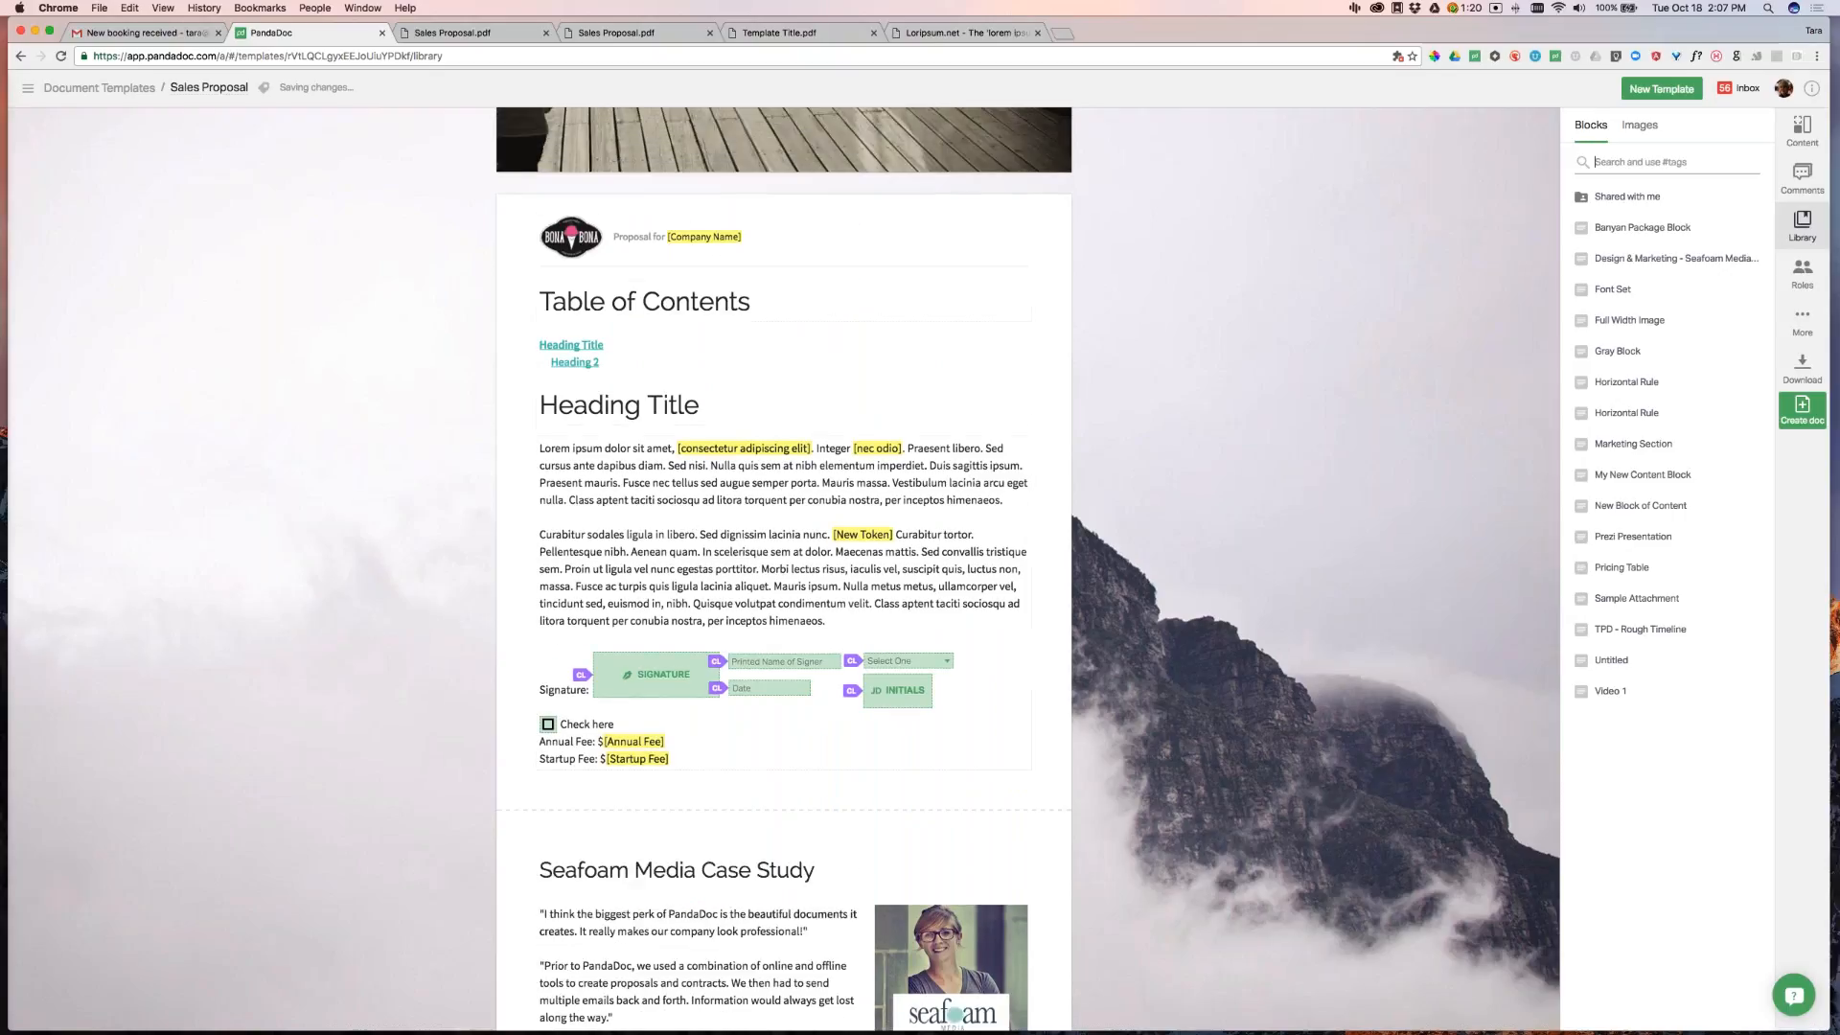
{"action": "left_click", "coordinate": [723, 404]}
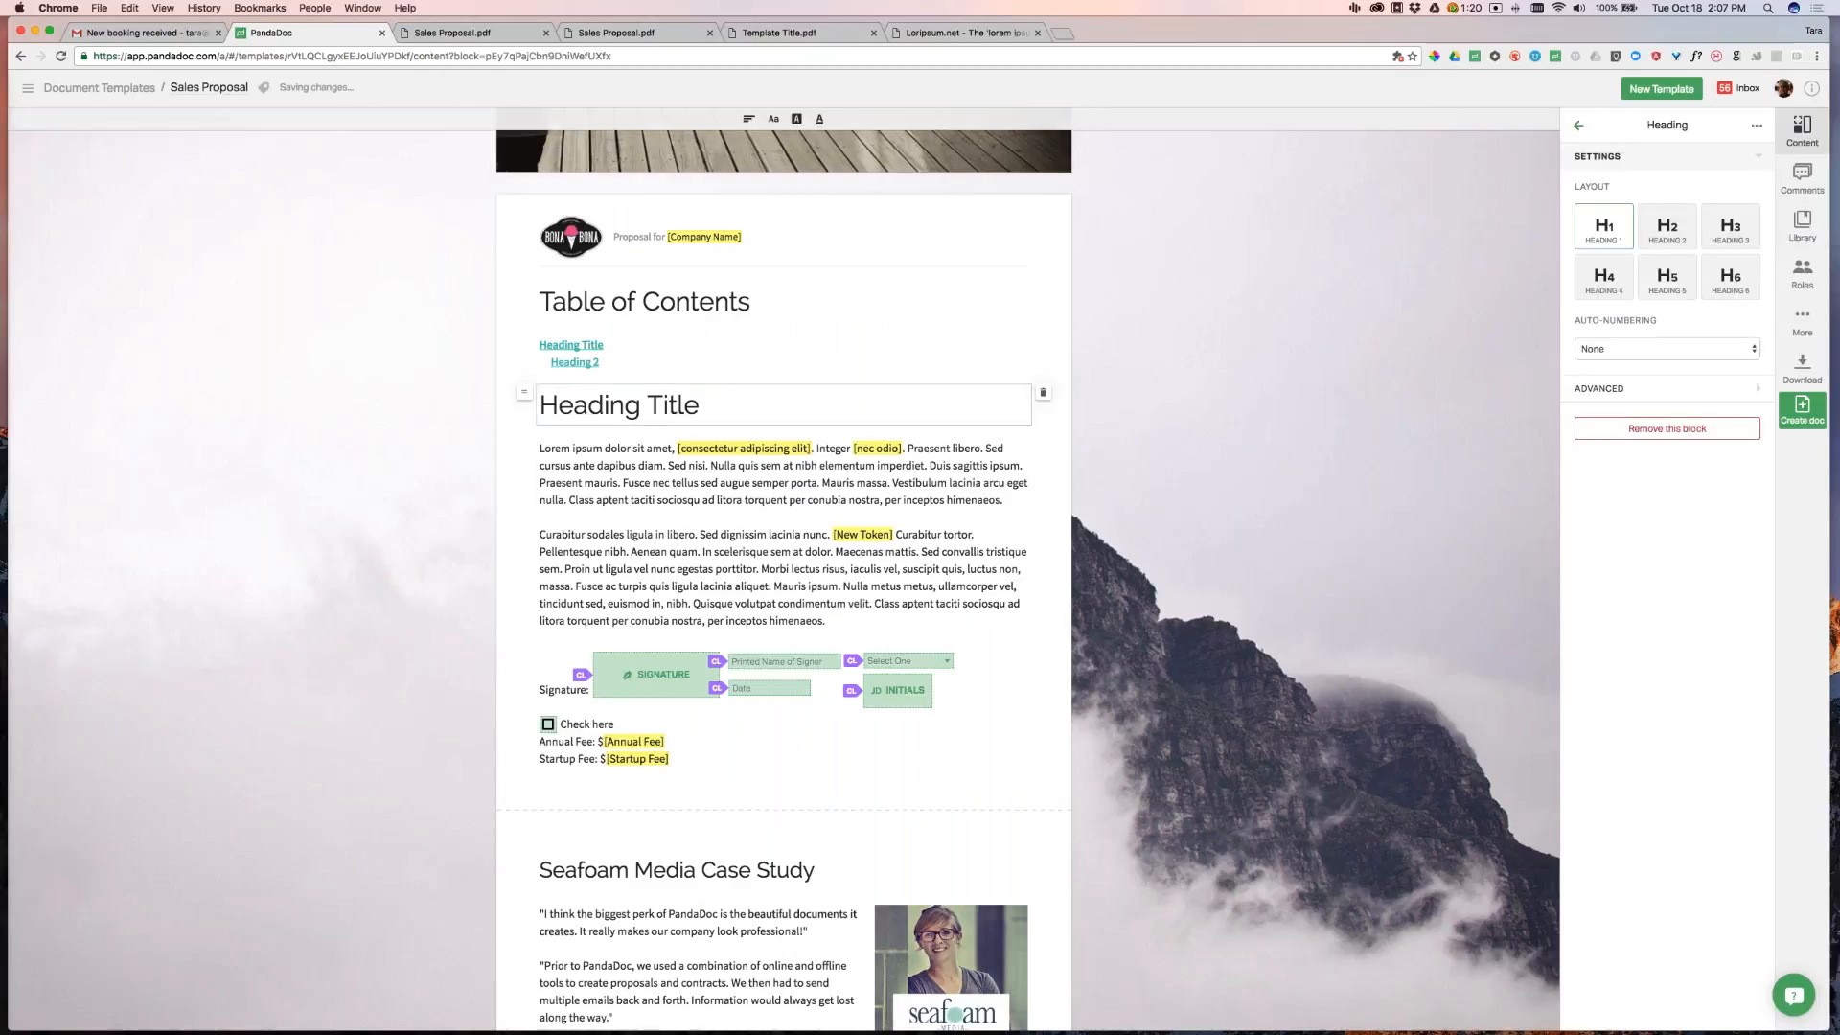
{"action": "left_click", "coordinate": [1756, 126]}
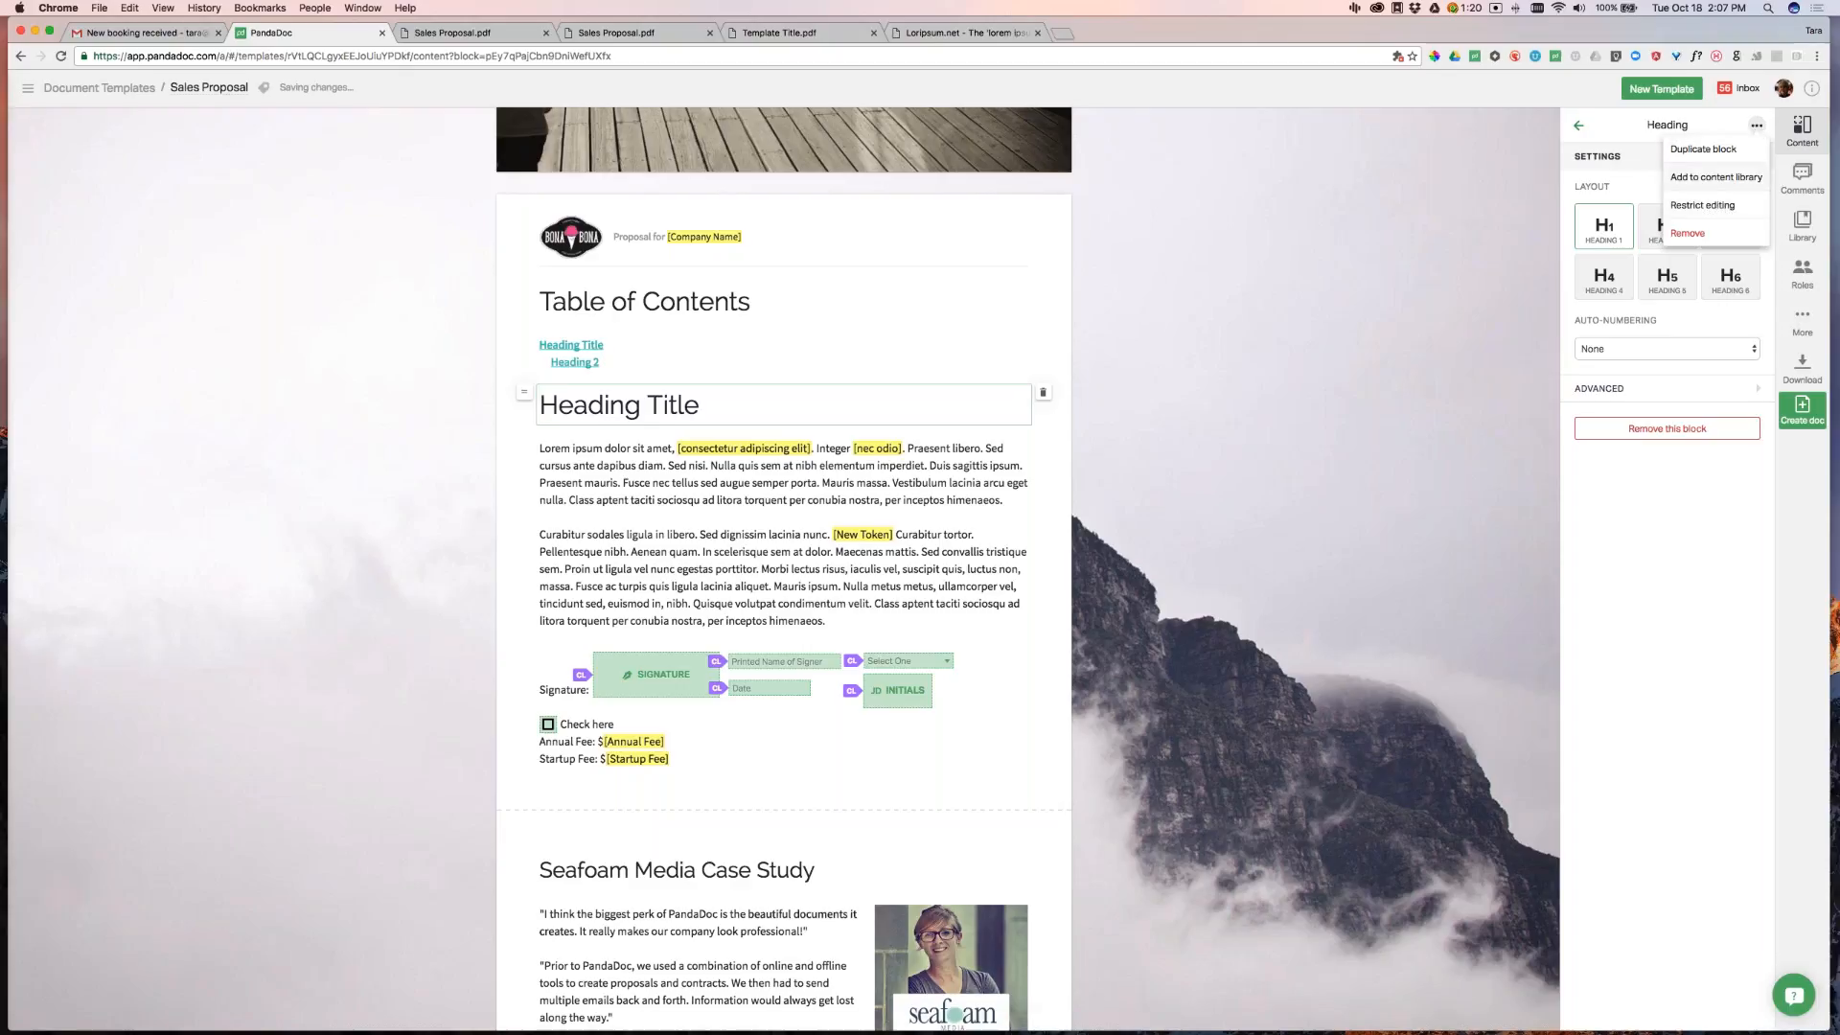
Save the Heading Title block as new library item 'New Library Section 1'
{"action": "left_click", "coordinate": [1712, 179]}
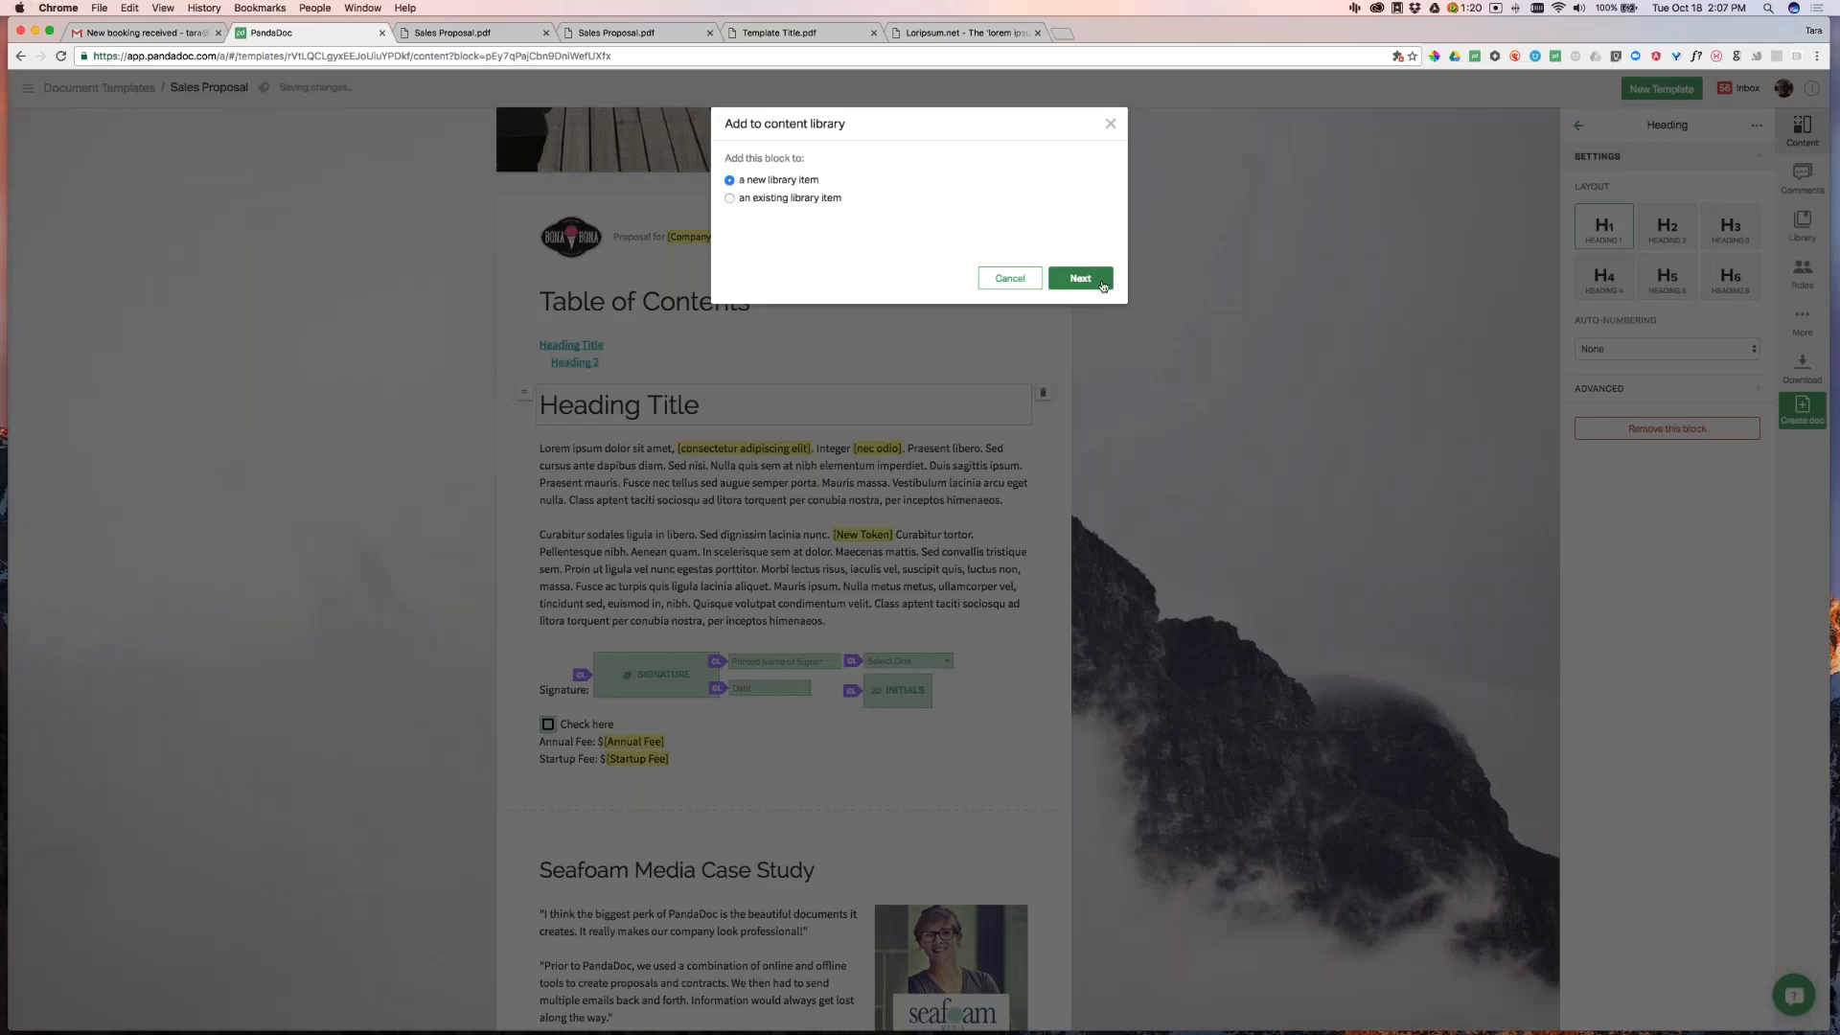
{"action": "left_click", "coordinate": [1080, 278]}
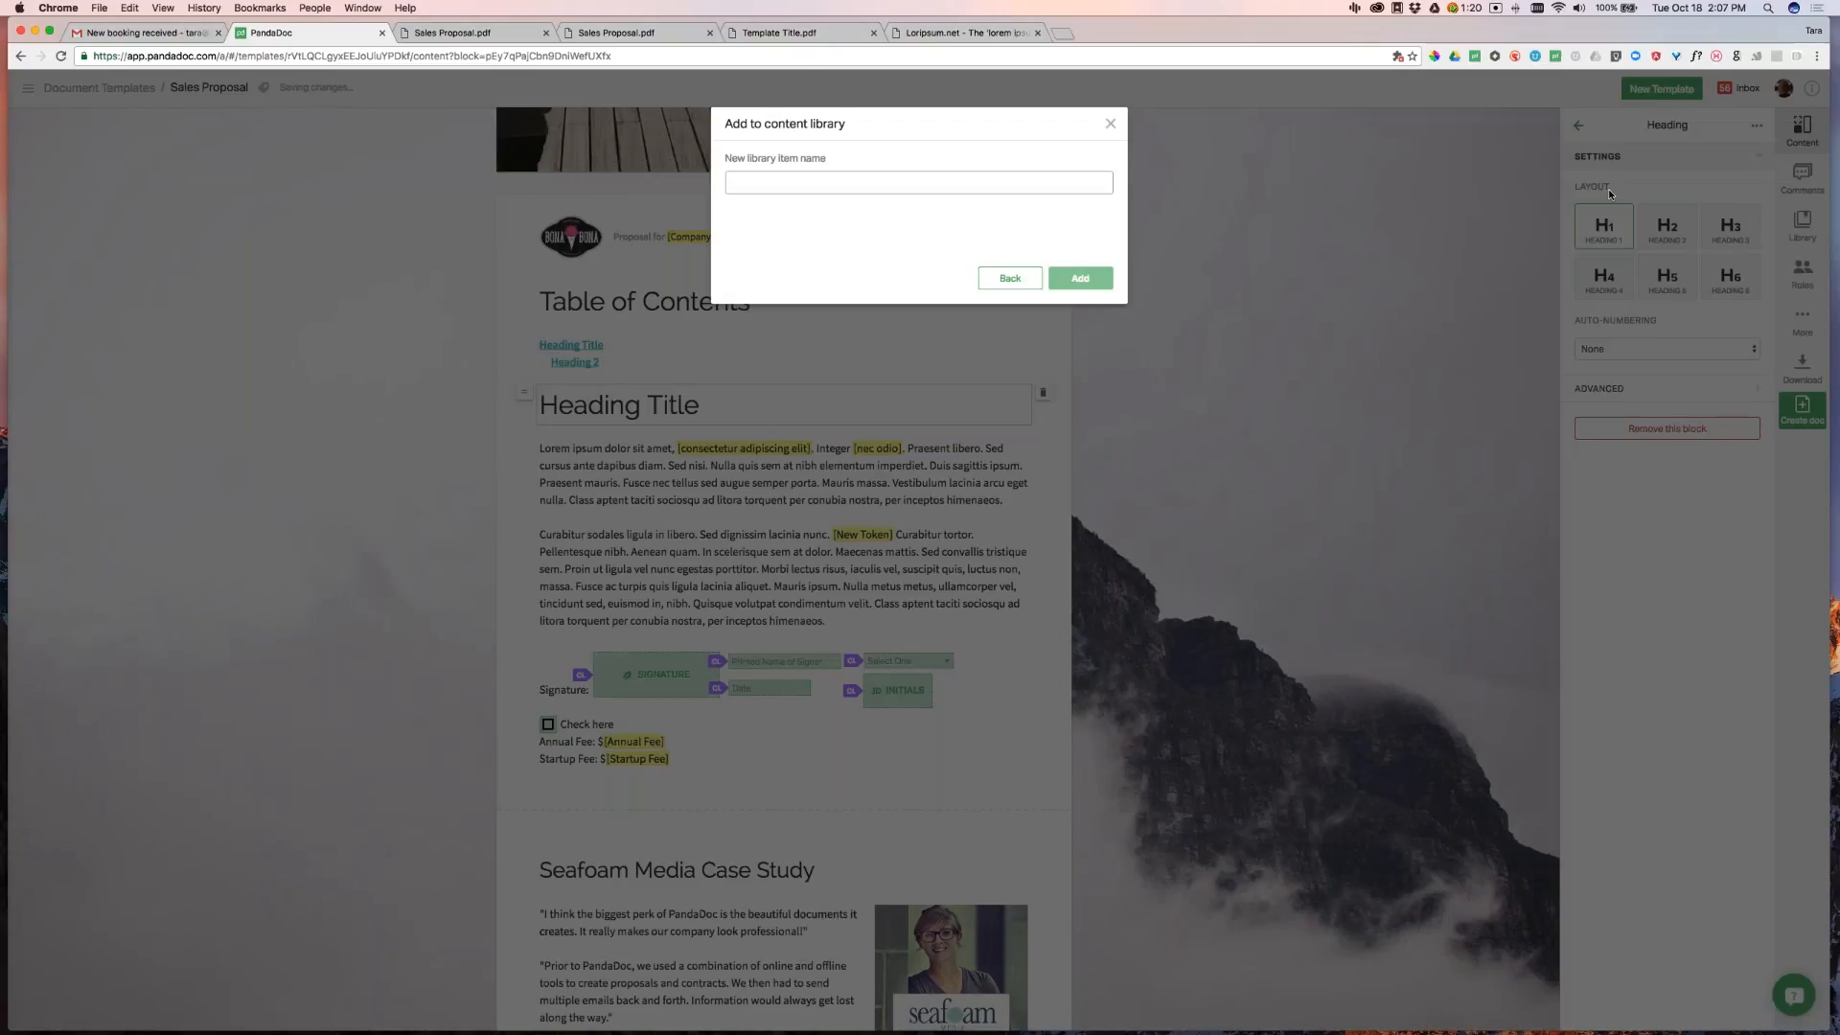
{"action": "type", "text": "New Library"}
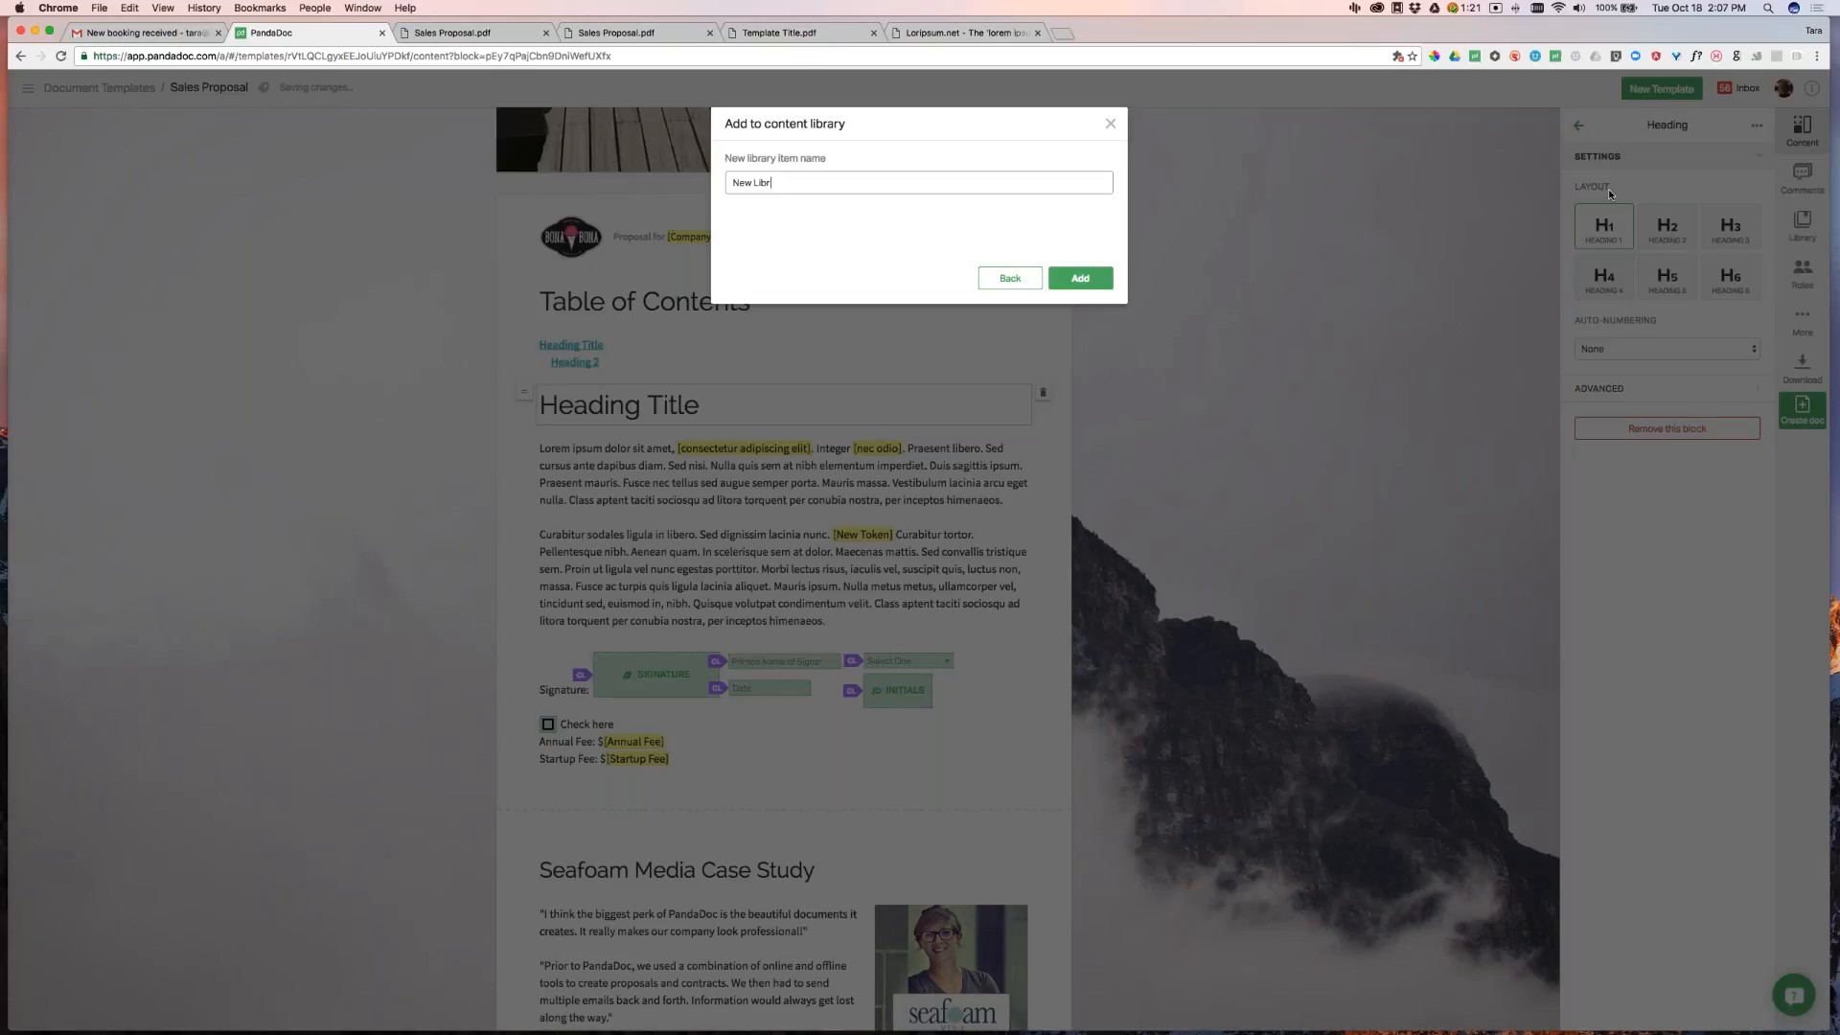
{"action": "type", "text": " Section 1"}
{"action": "left_click", "coordinate": [1106, 284]}
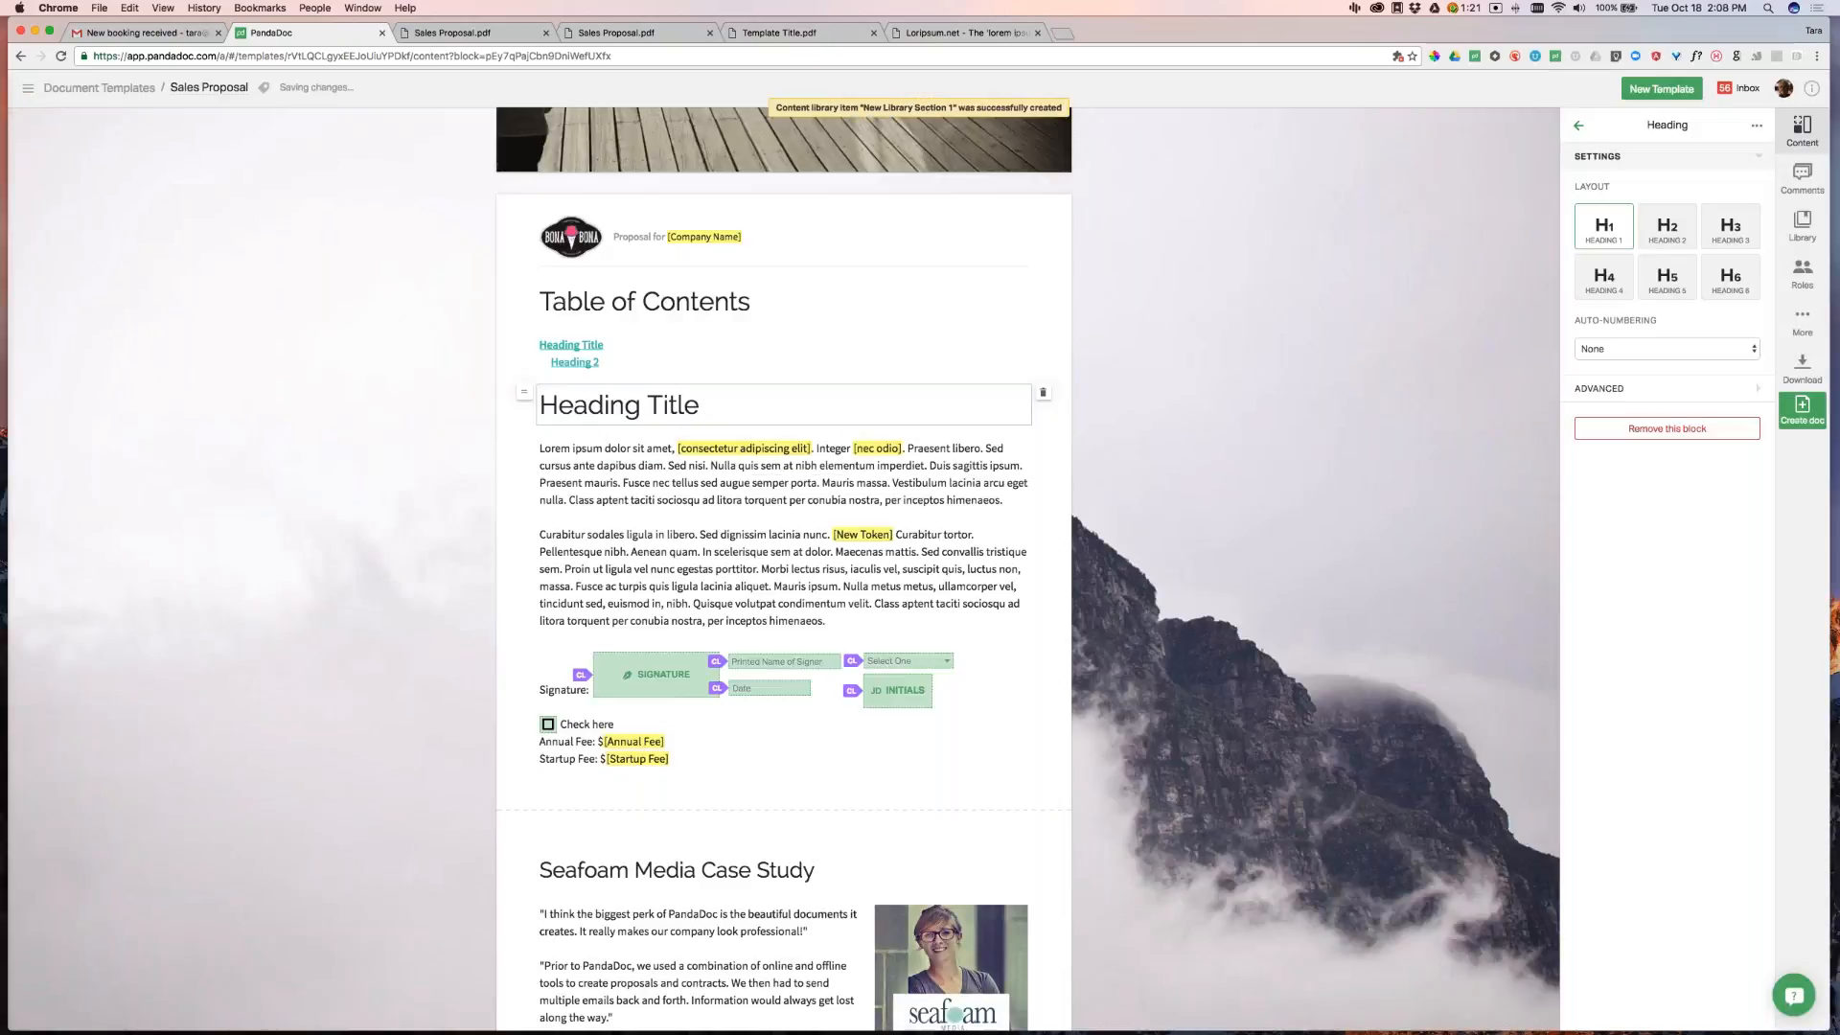
{"action": "left_click", "coordinate": [816, 726]}
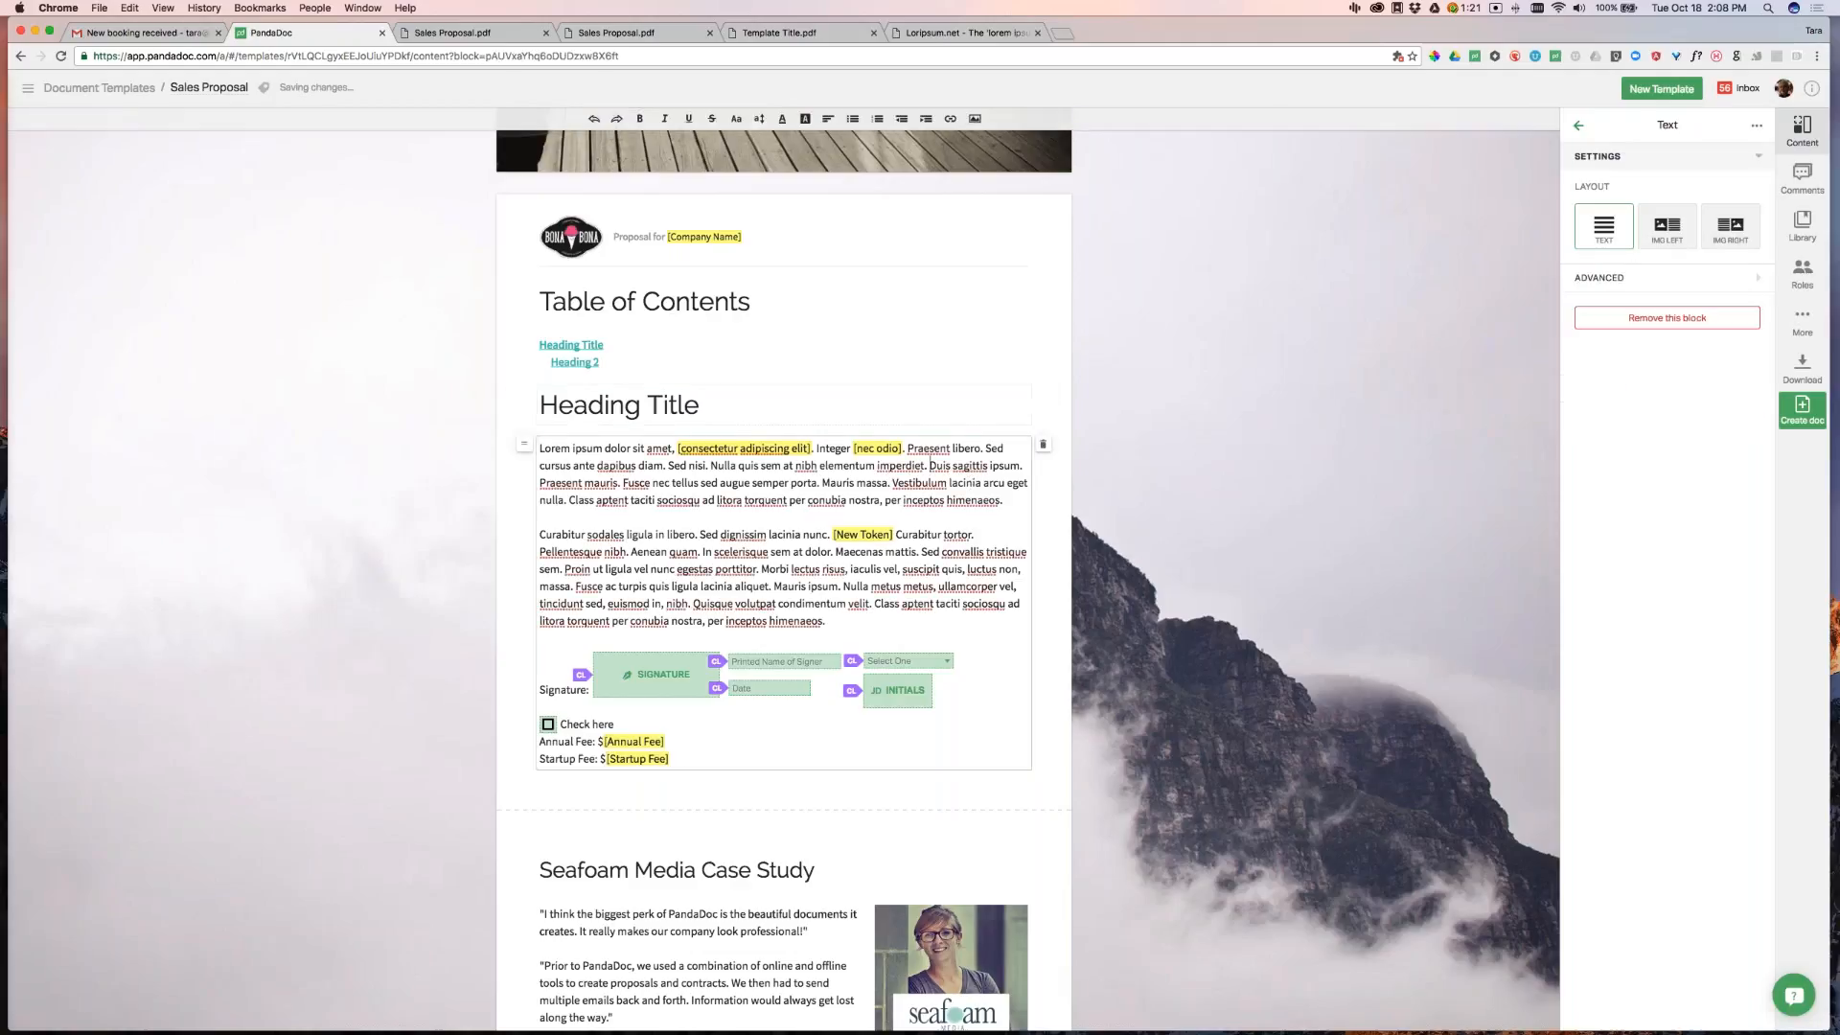
Add the body text block under Heading Title to existing library item 'New Library Section 1'
{"action": "left_click", "coordinate": [1756, 125]}
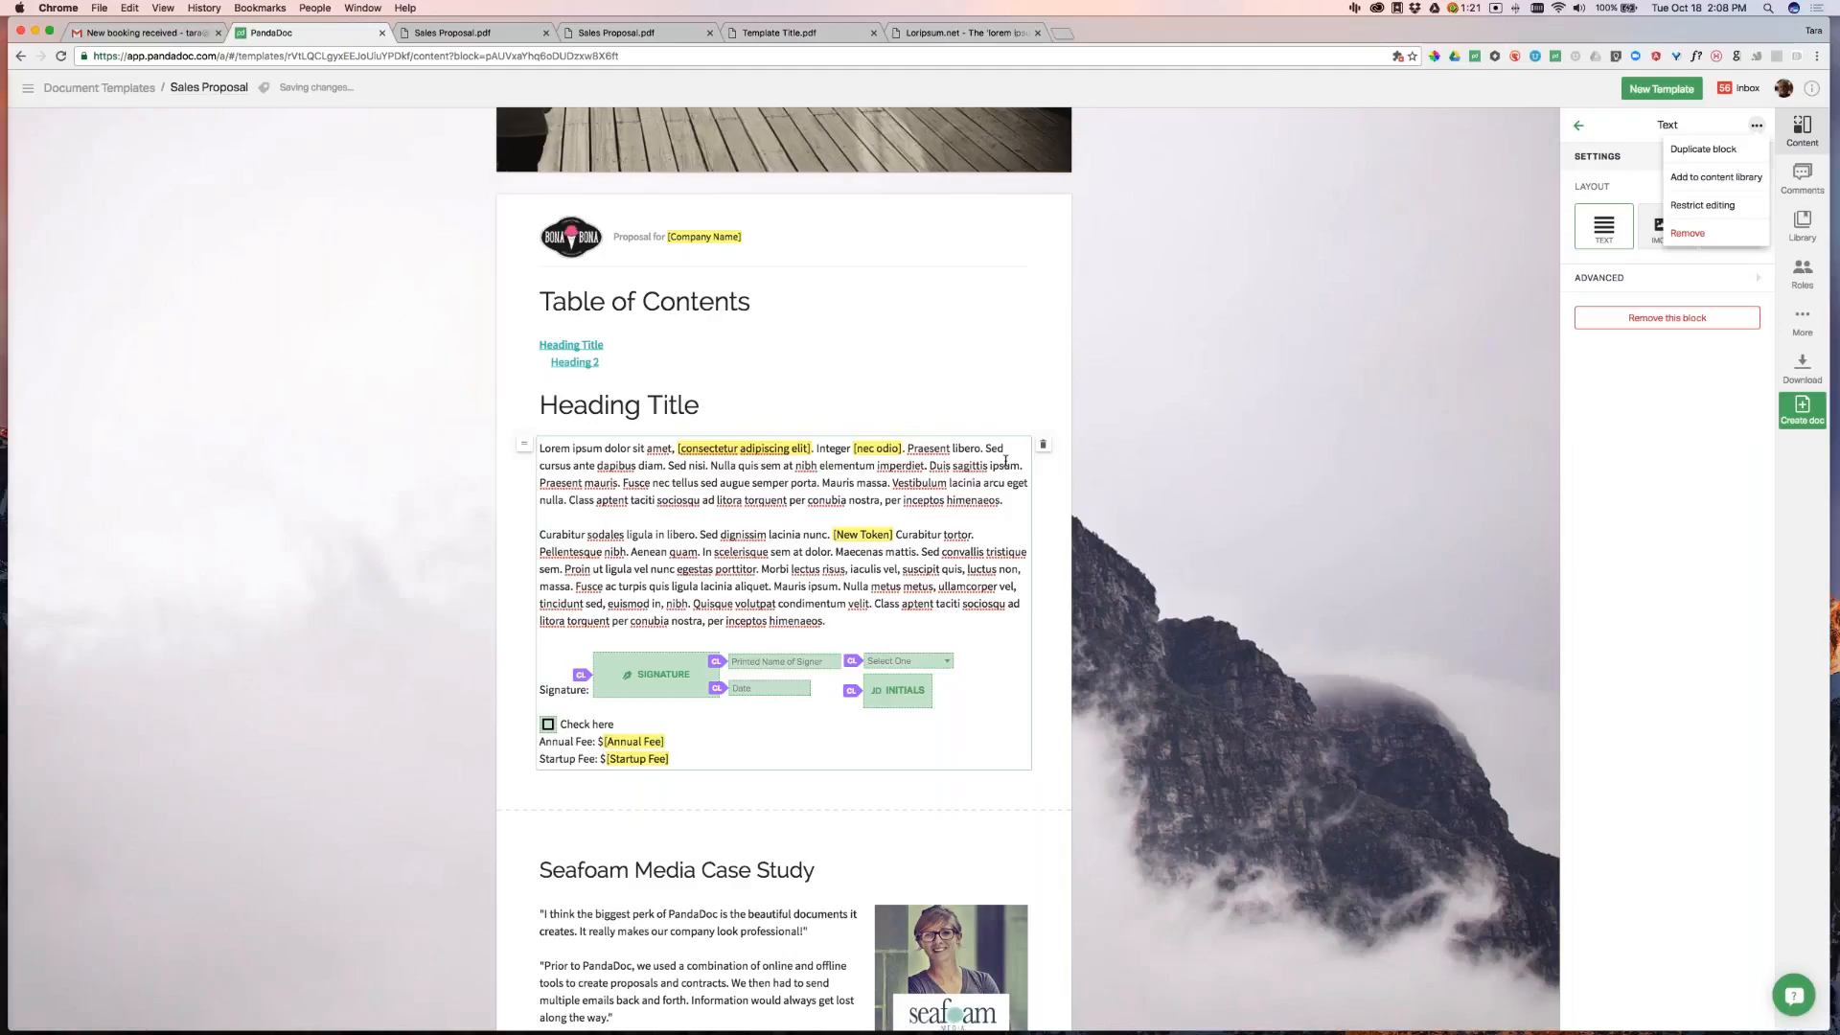
{"action": "left_click", "coordinate": [1730, 177]}
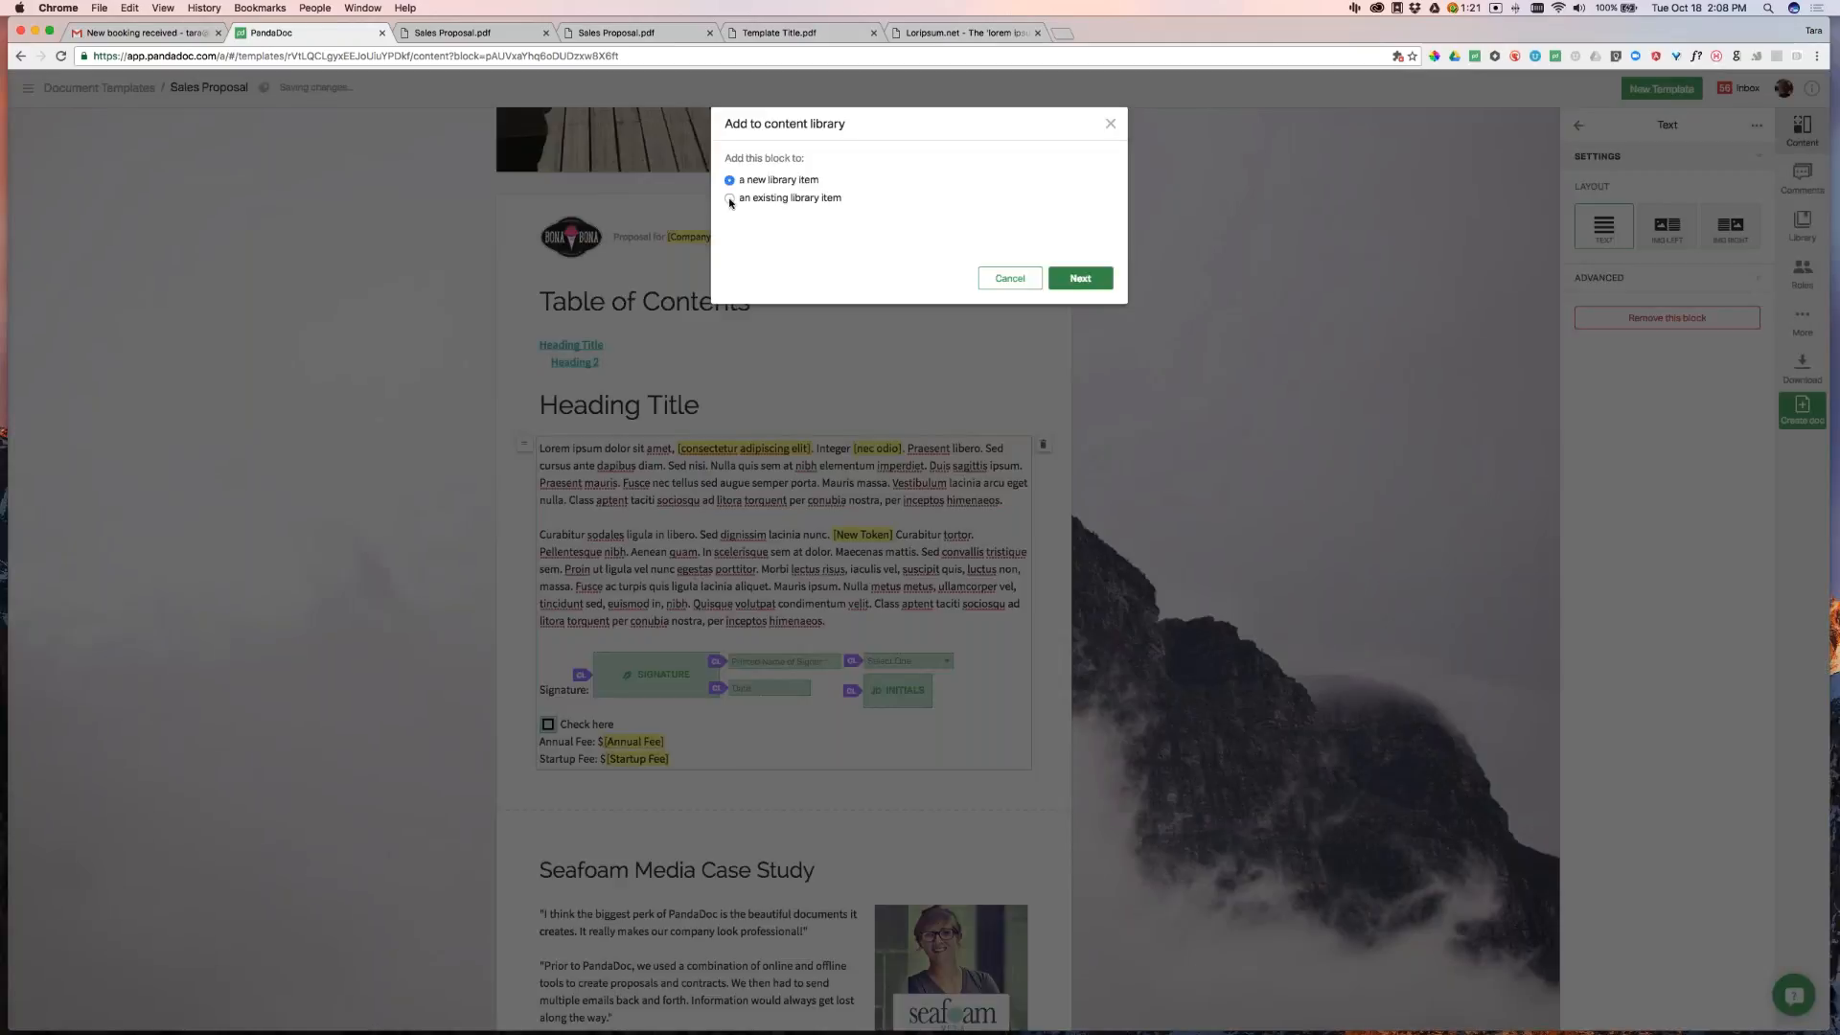
{"action": "left_click", "coordinate": [730, 198]}
{"action": "left_click", "coordinate": [1080, 278]}
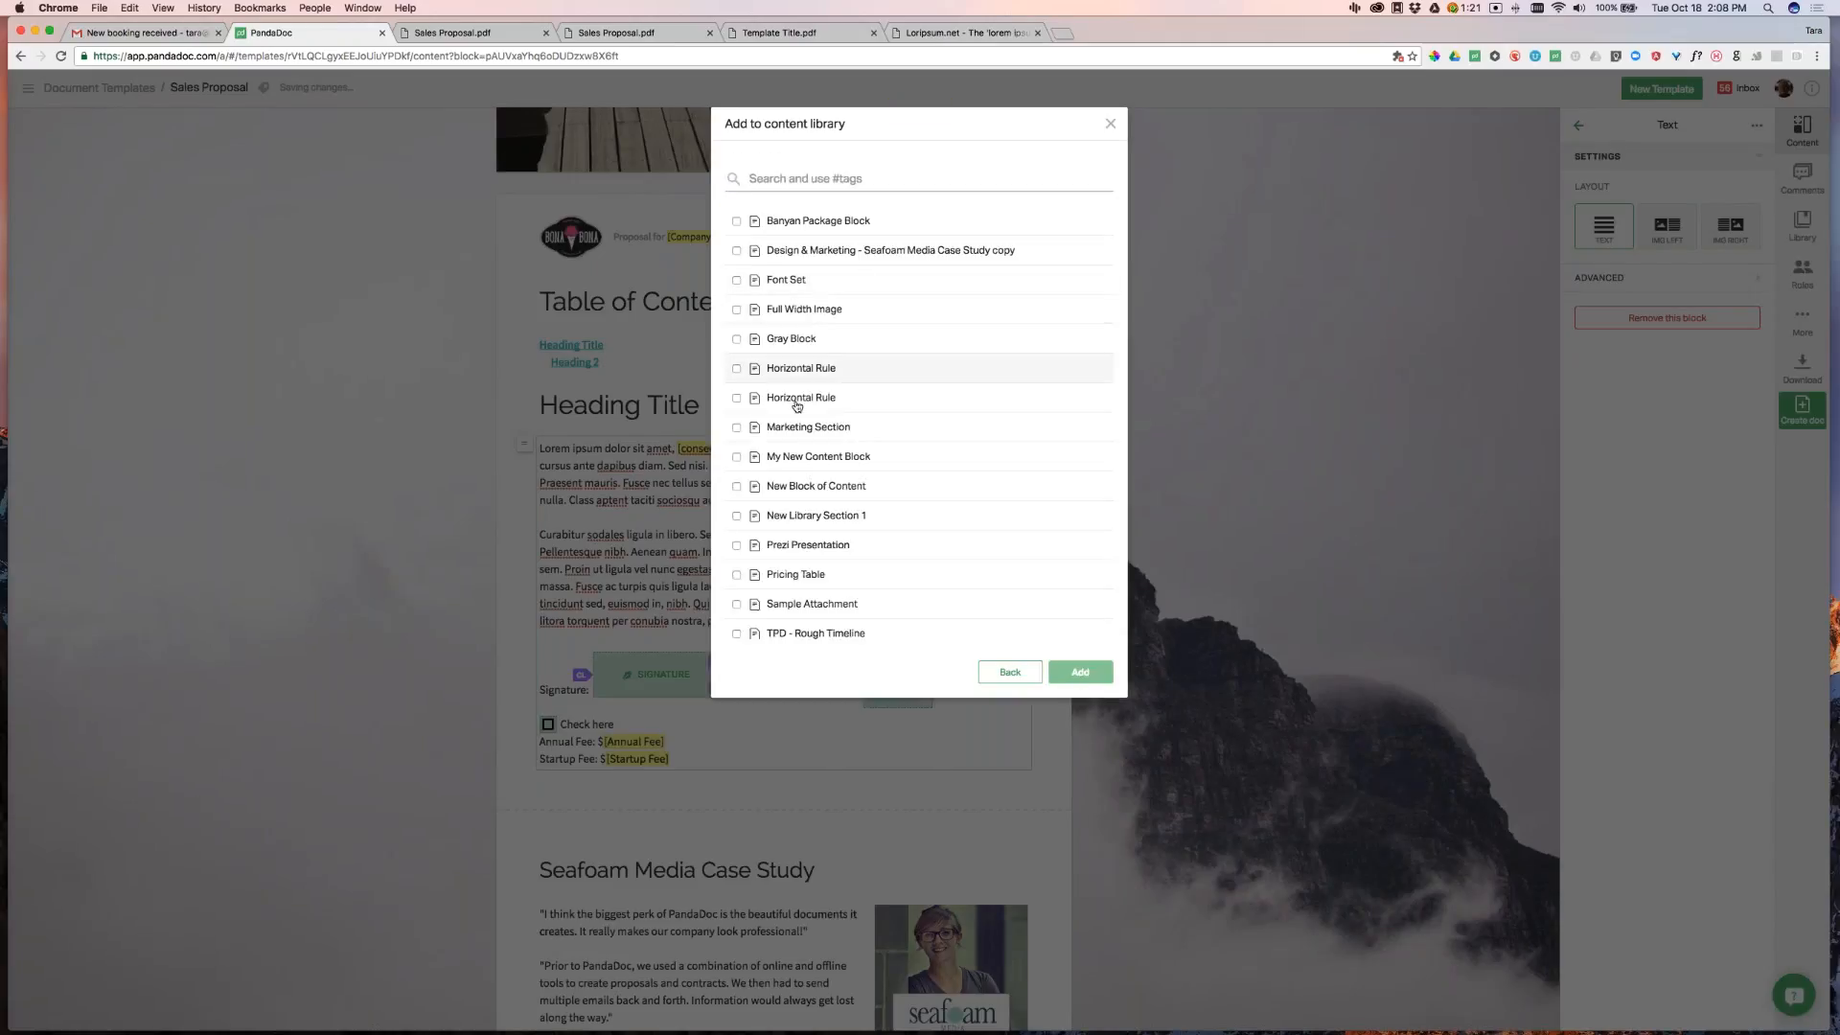
{"action": "scroll", "coordinate": [826, 439], "scroll_direction": "down", "scroll_amount": 1}
{"action": "scroll", "coordinate": [826, 440], "scroll_direction": "down", "scroll_amount": 1}
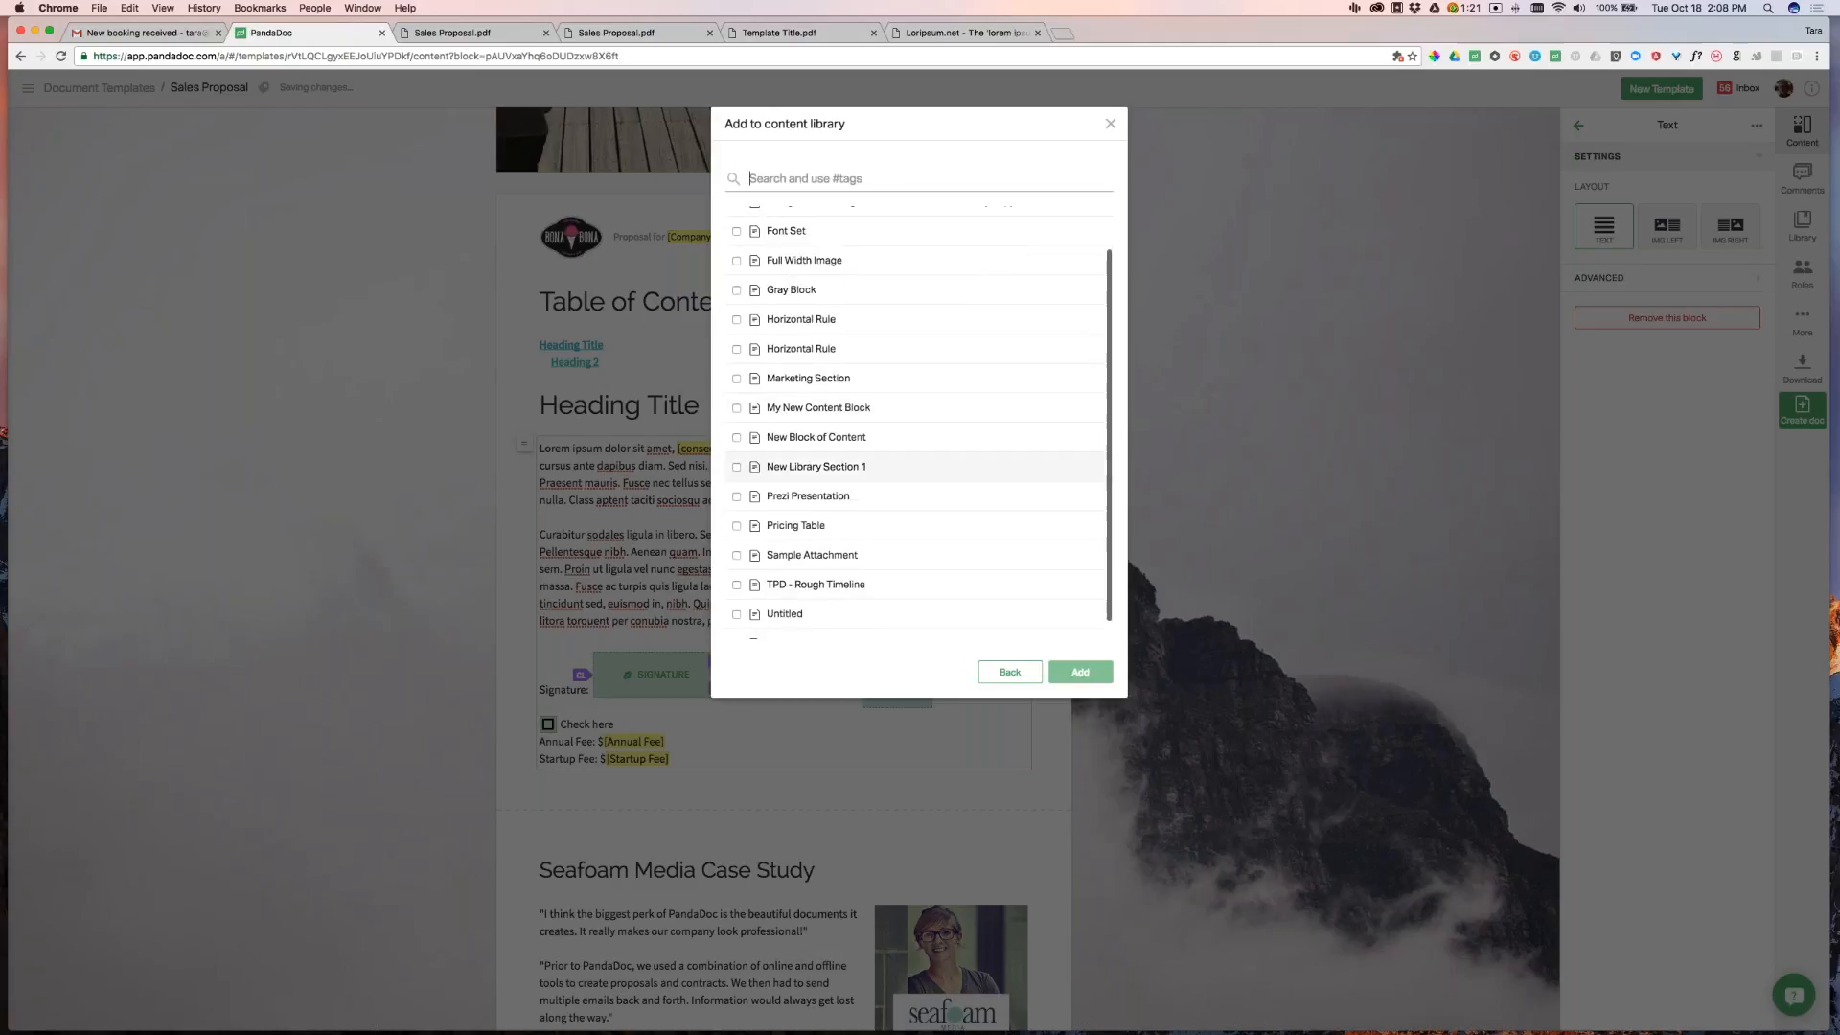
{"action": "left_click", "coordinate": [824, 472]}
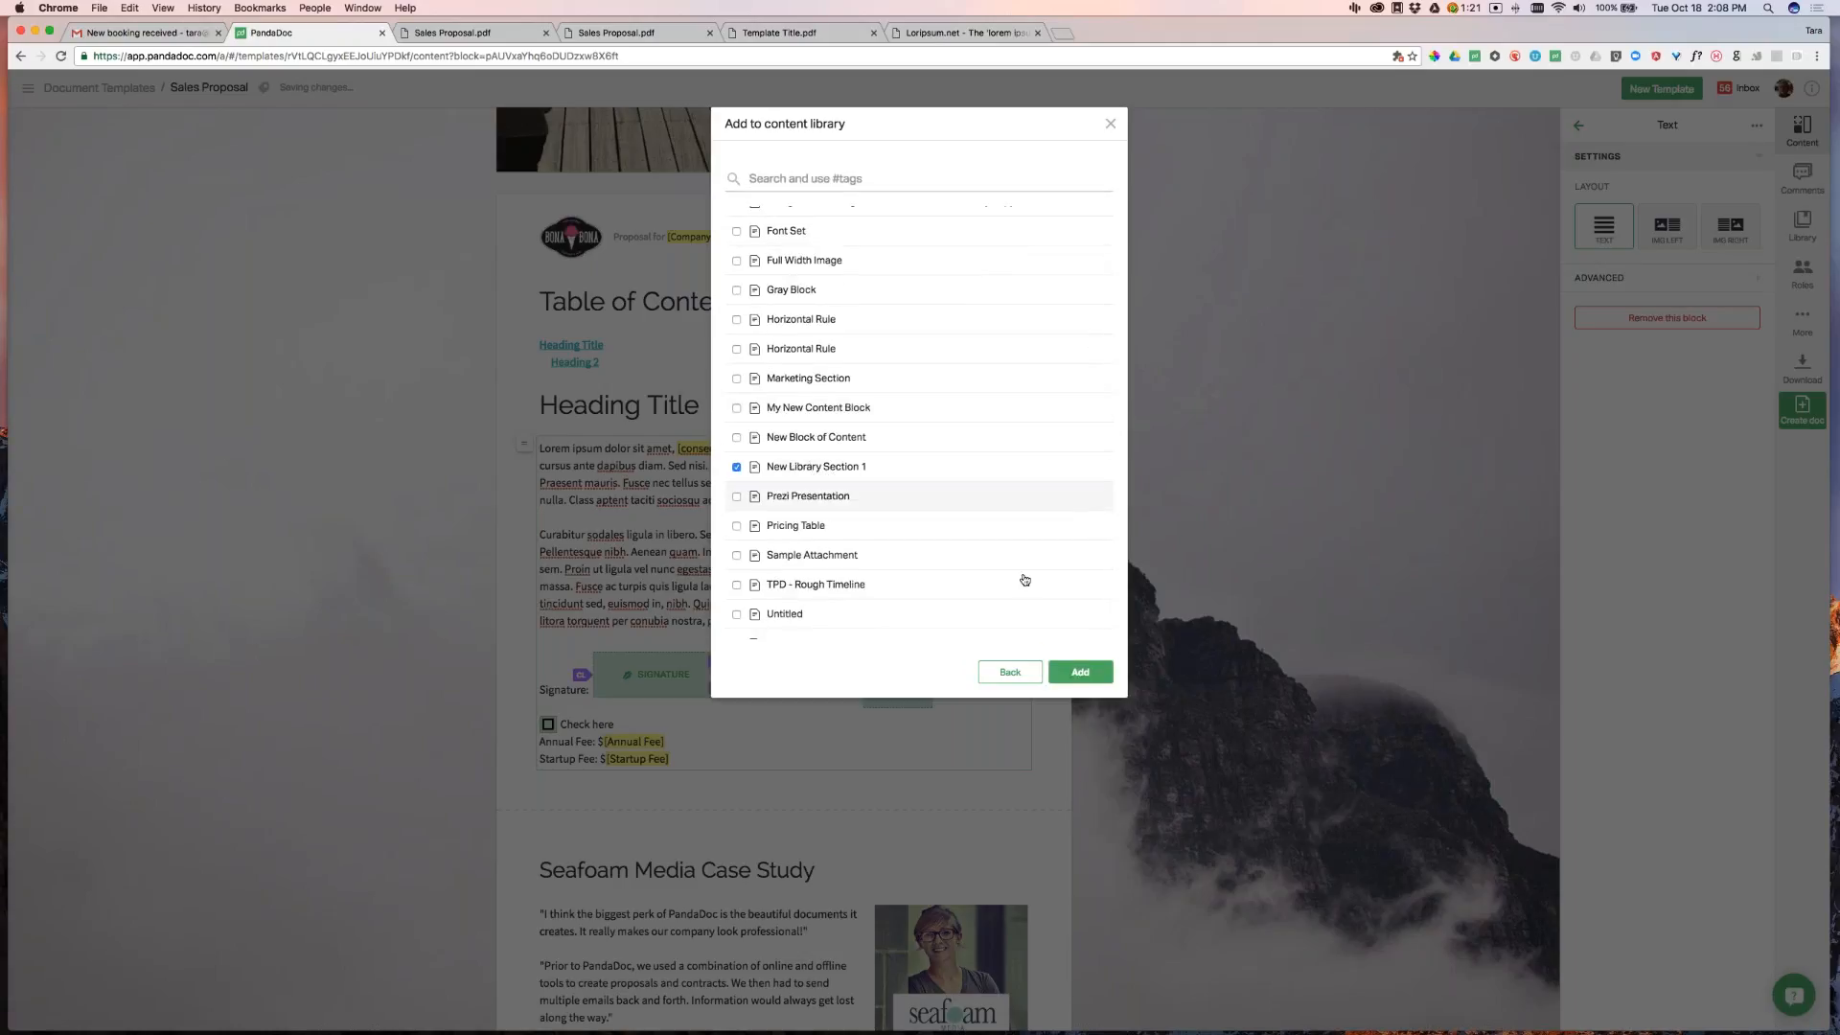
{"action": "left_click", "coordinate": [1093, 673]}
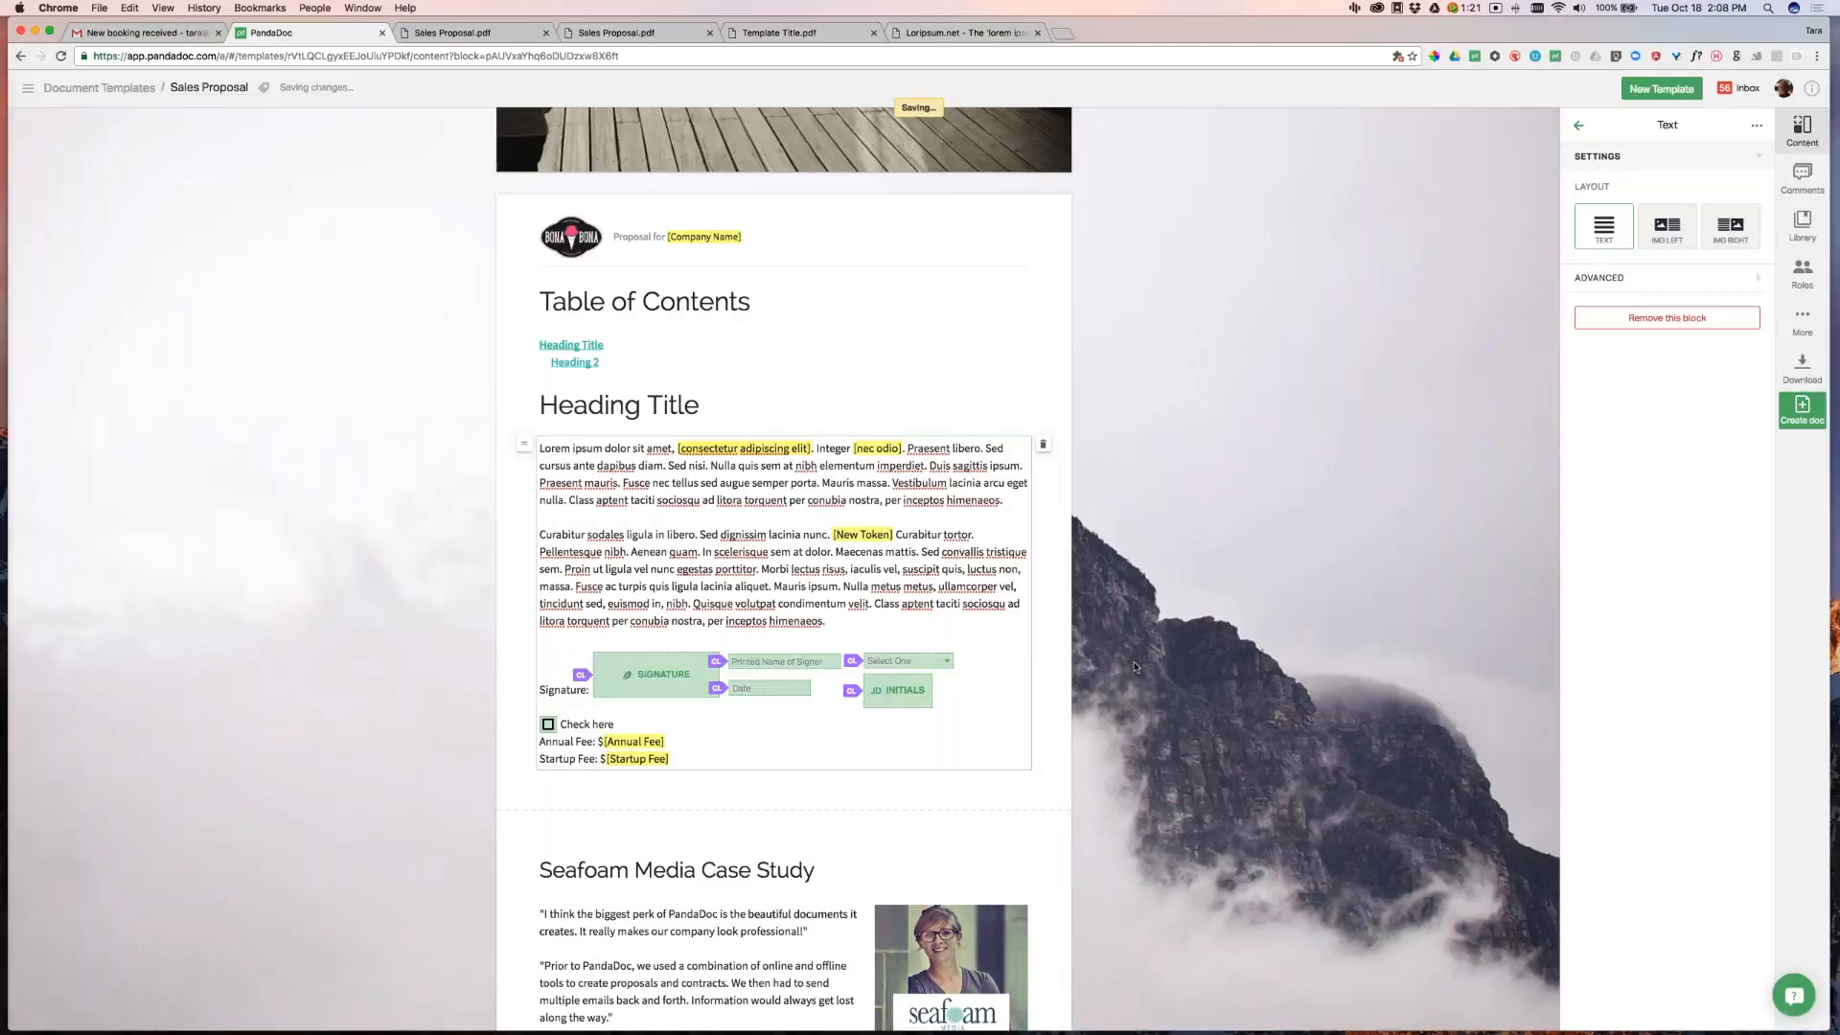
{"action": "left_click", "coordinate": [1146, 675]}
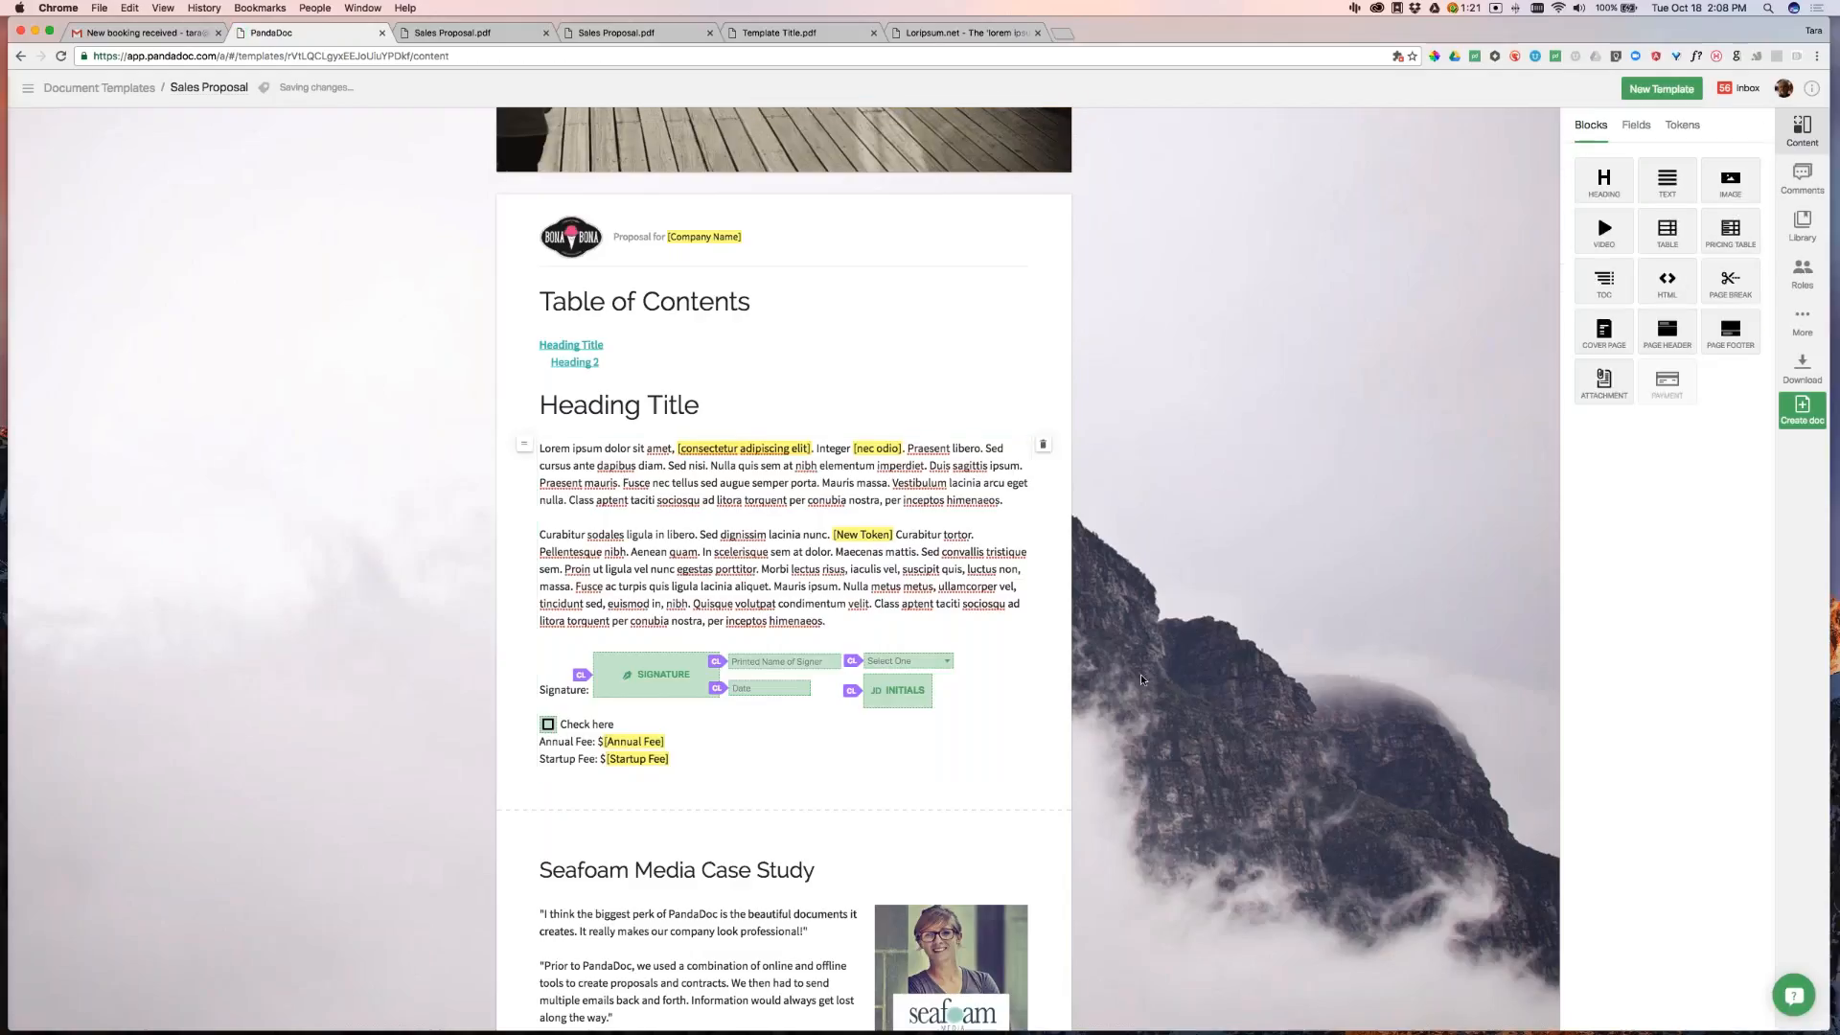
Insert library item 'New Library Section 1' into the document below the fee lines
{"action": "scroll", "coordinate": [1151, 673], "scroll_direction": "down", "scroll_amount": 2}
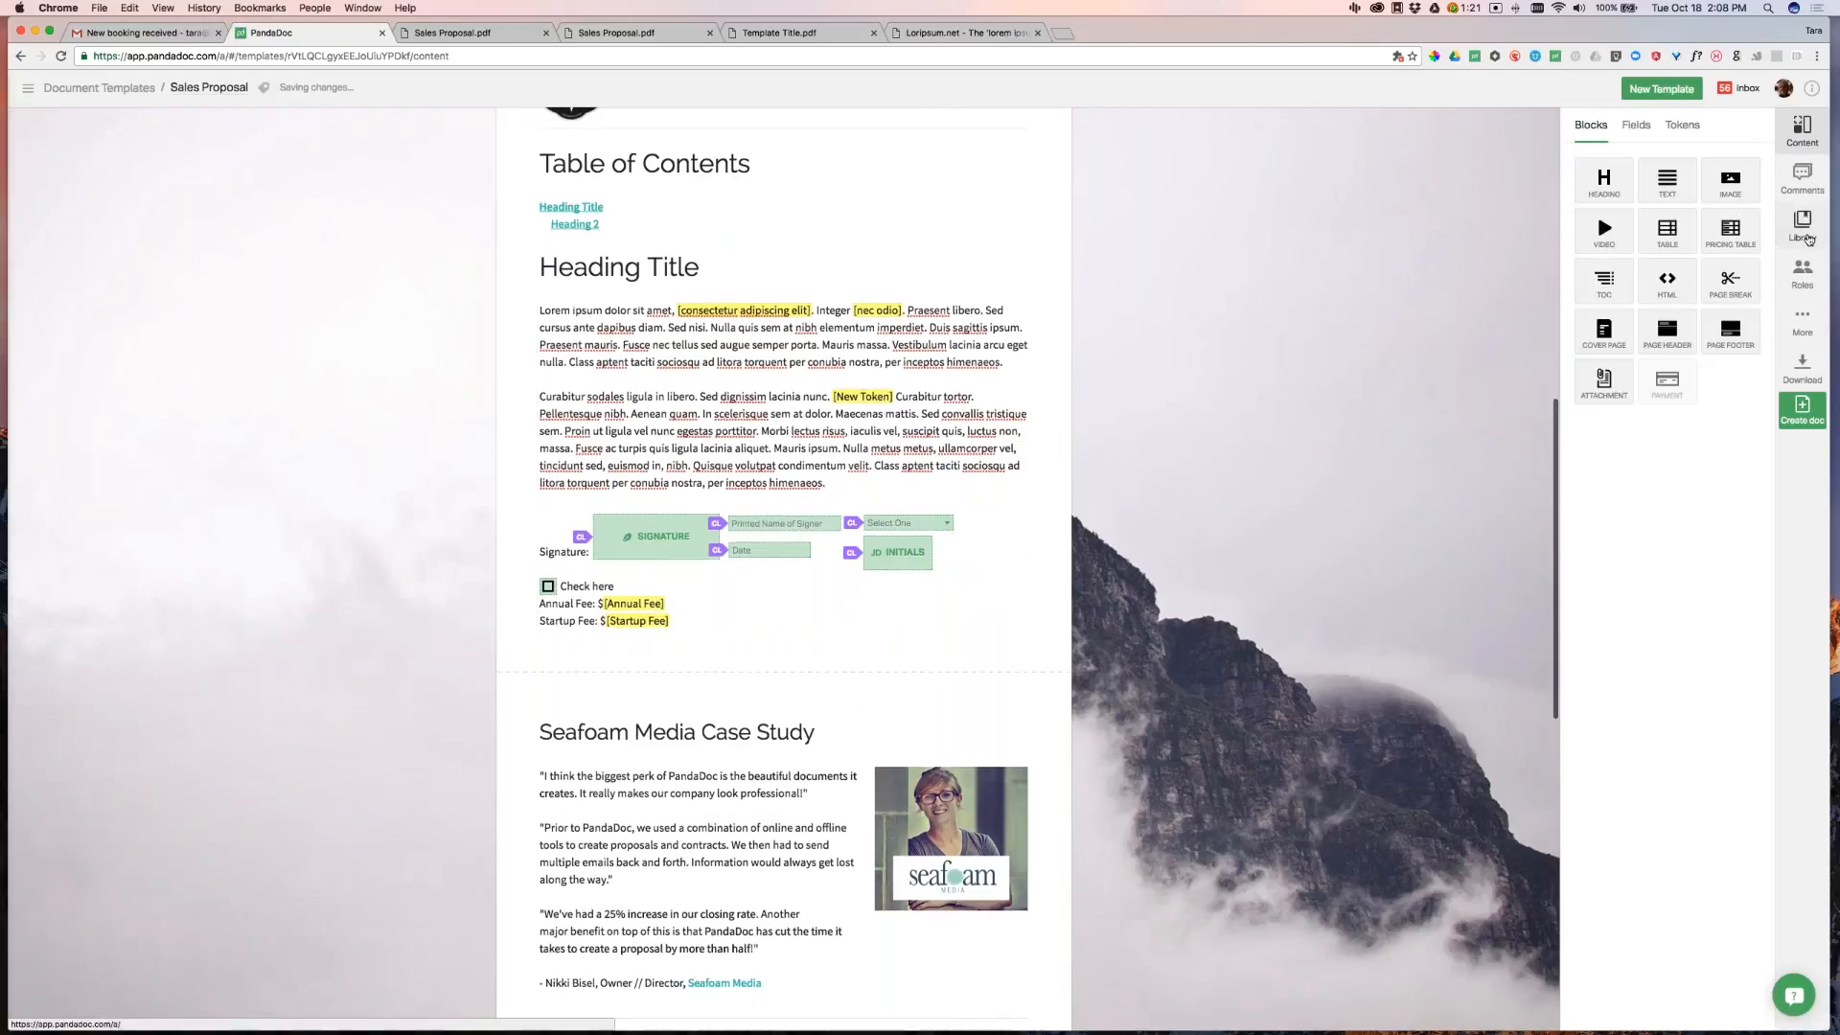
{"action": "left_click", "coordinate": [1802, 228]}
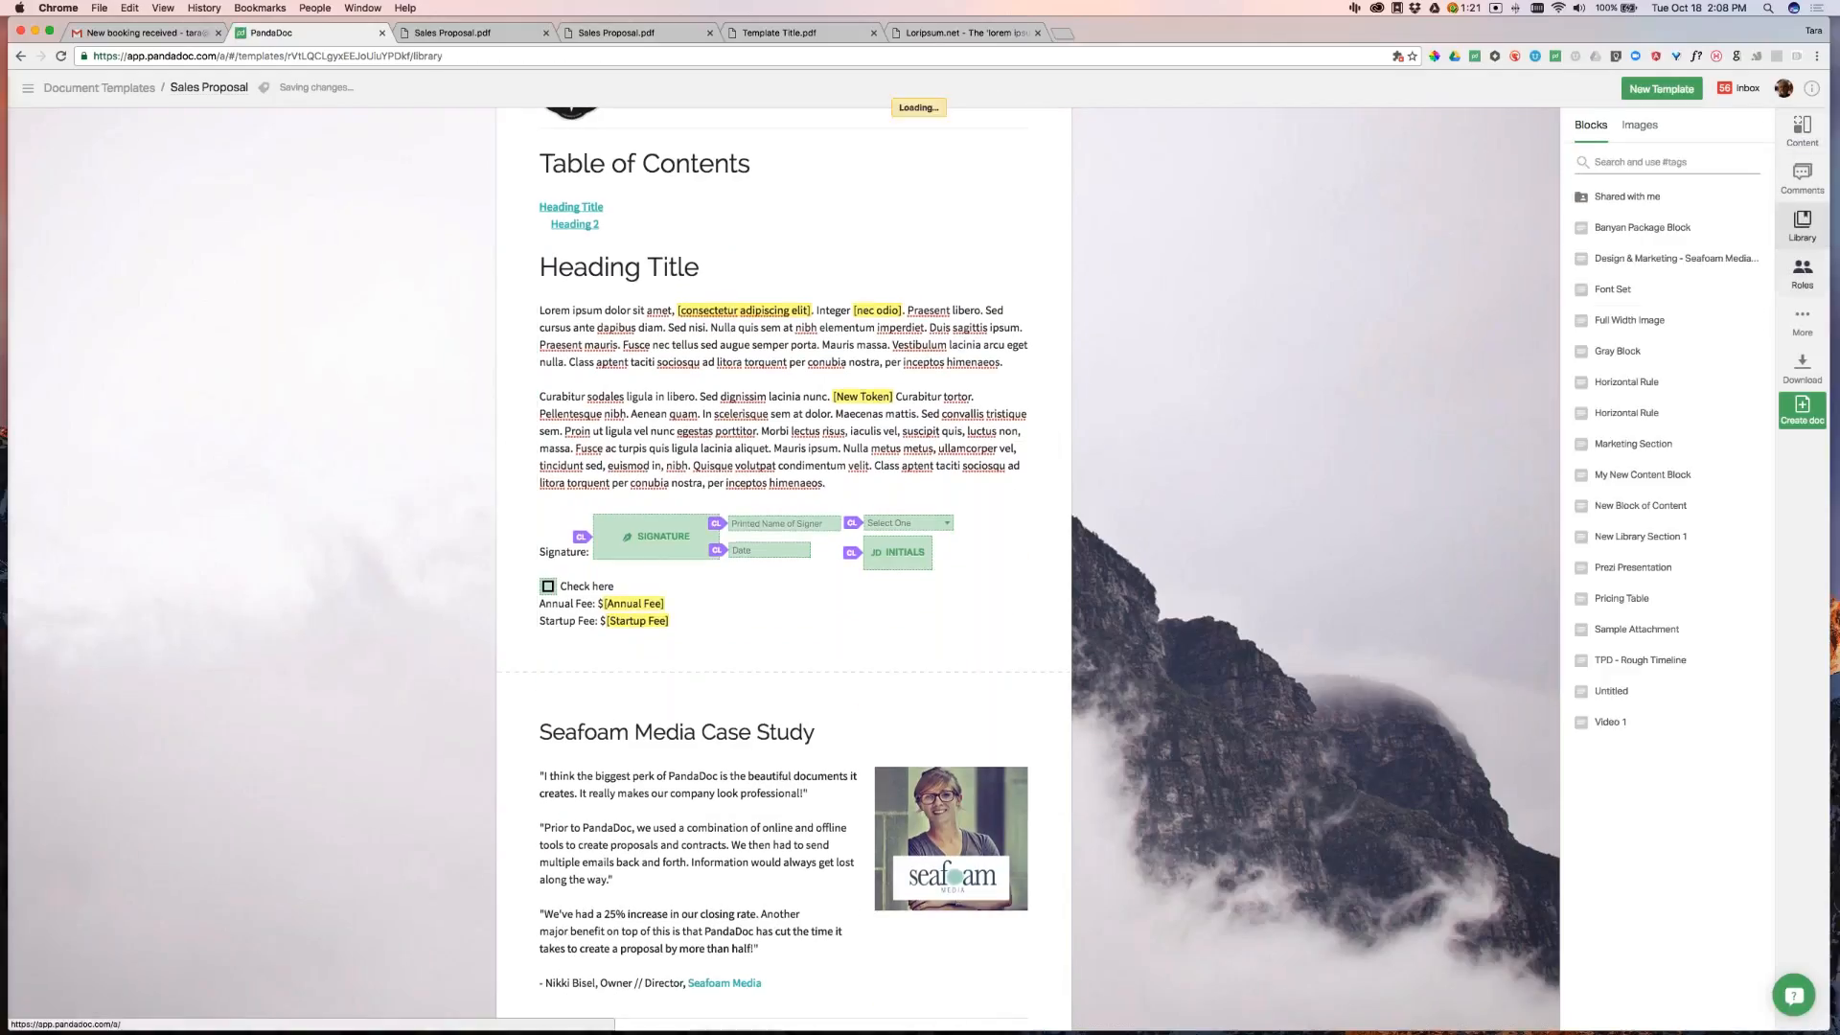
{"action": "mouse_move", "coordinate": [1585, 538]}
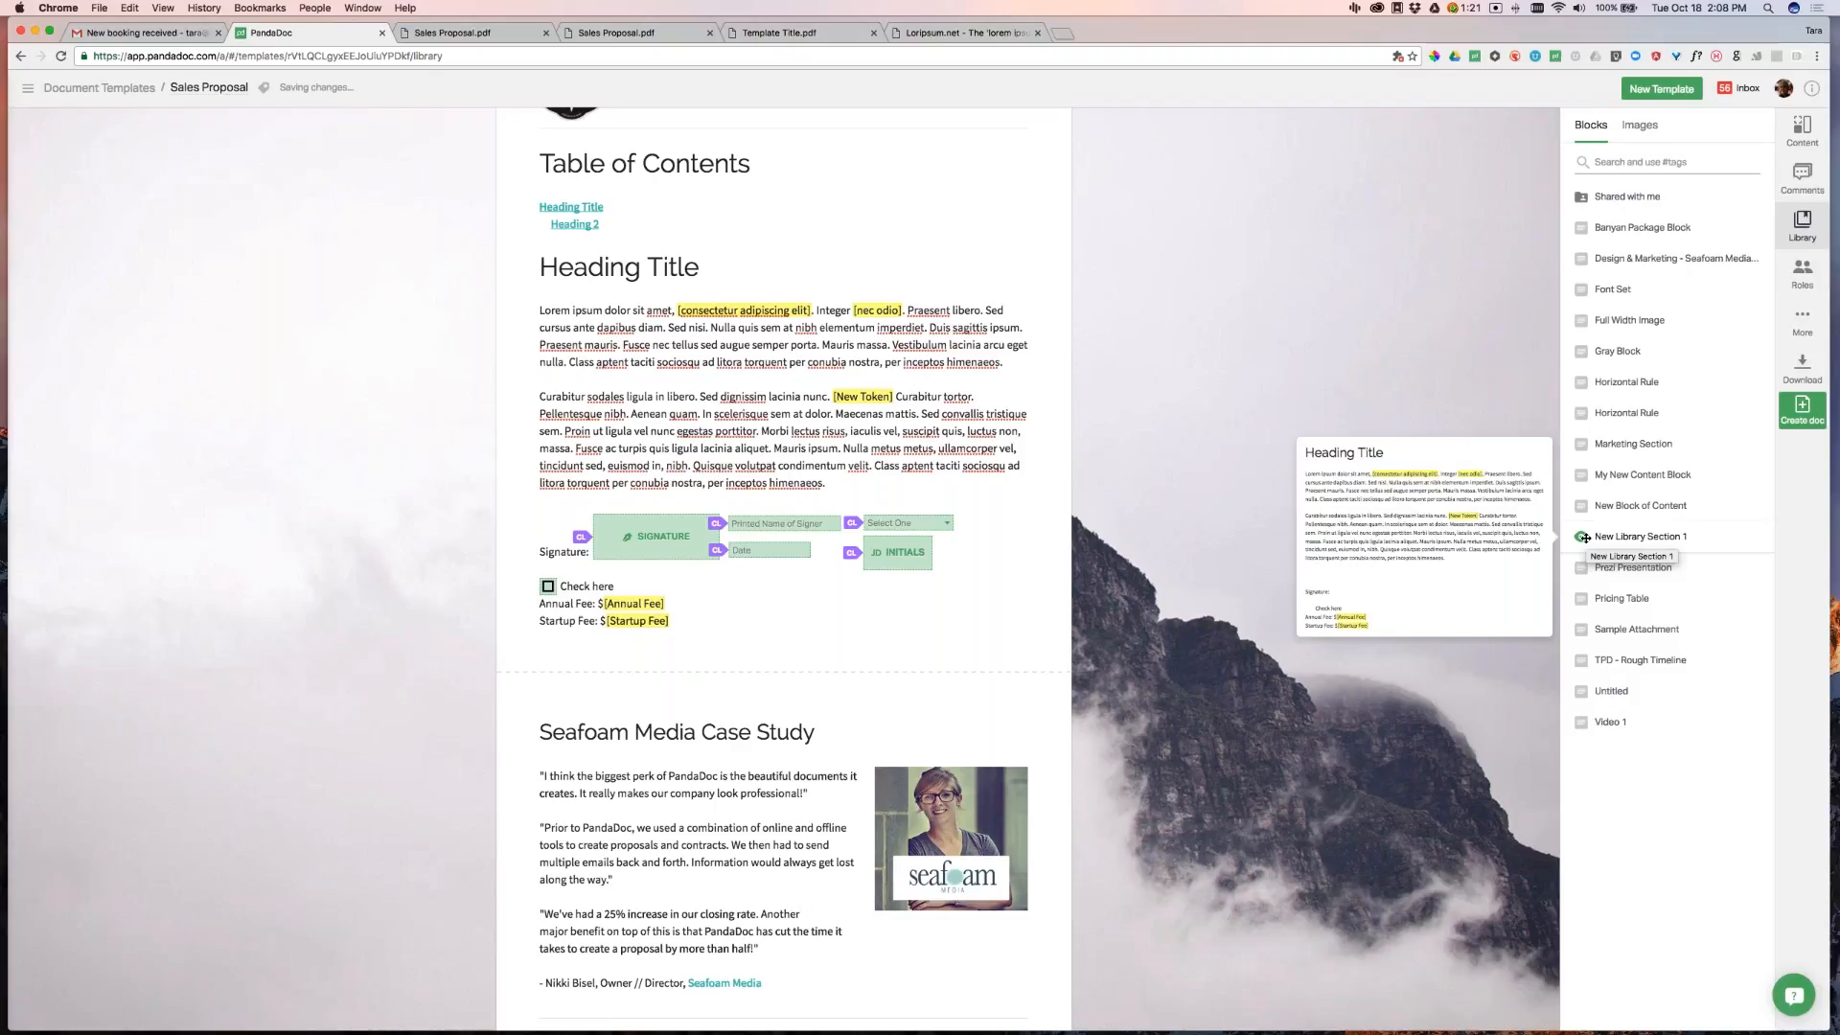
{"action": "mouse_move", "coordinate": [1581, 506]}
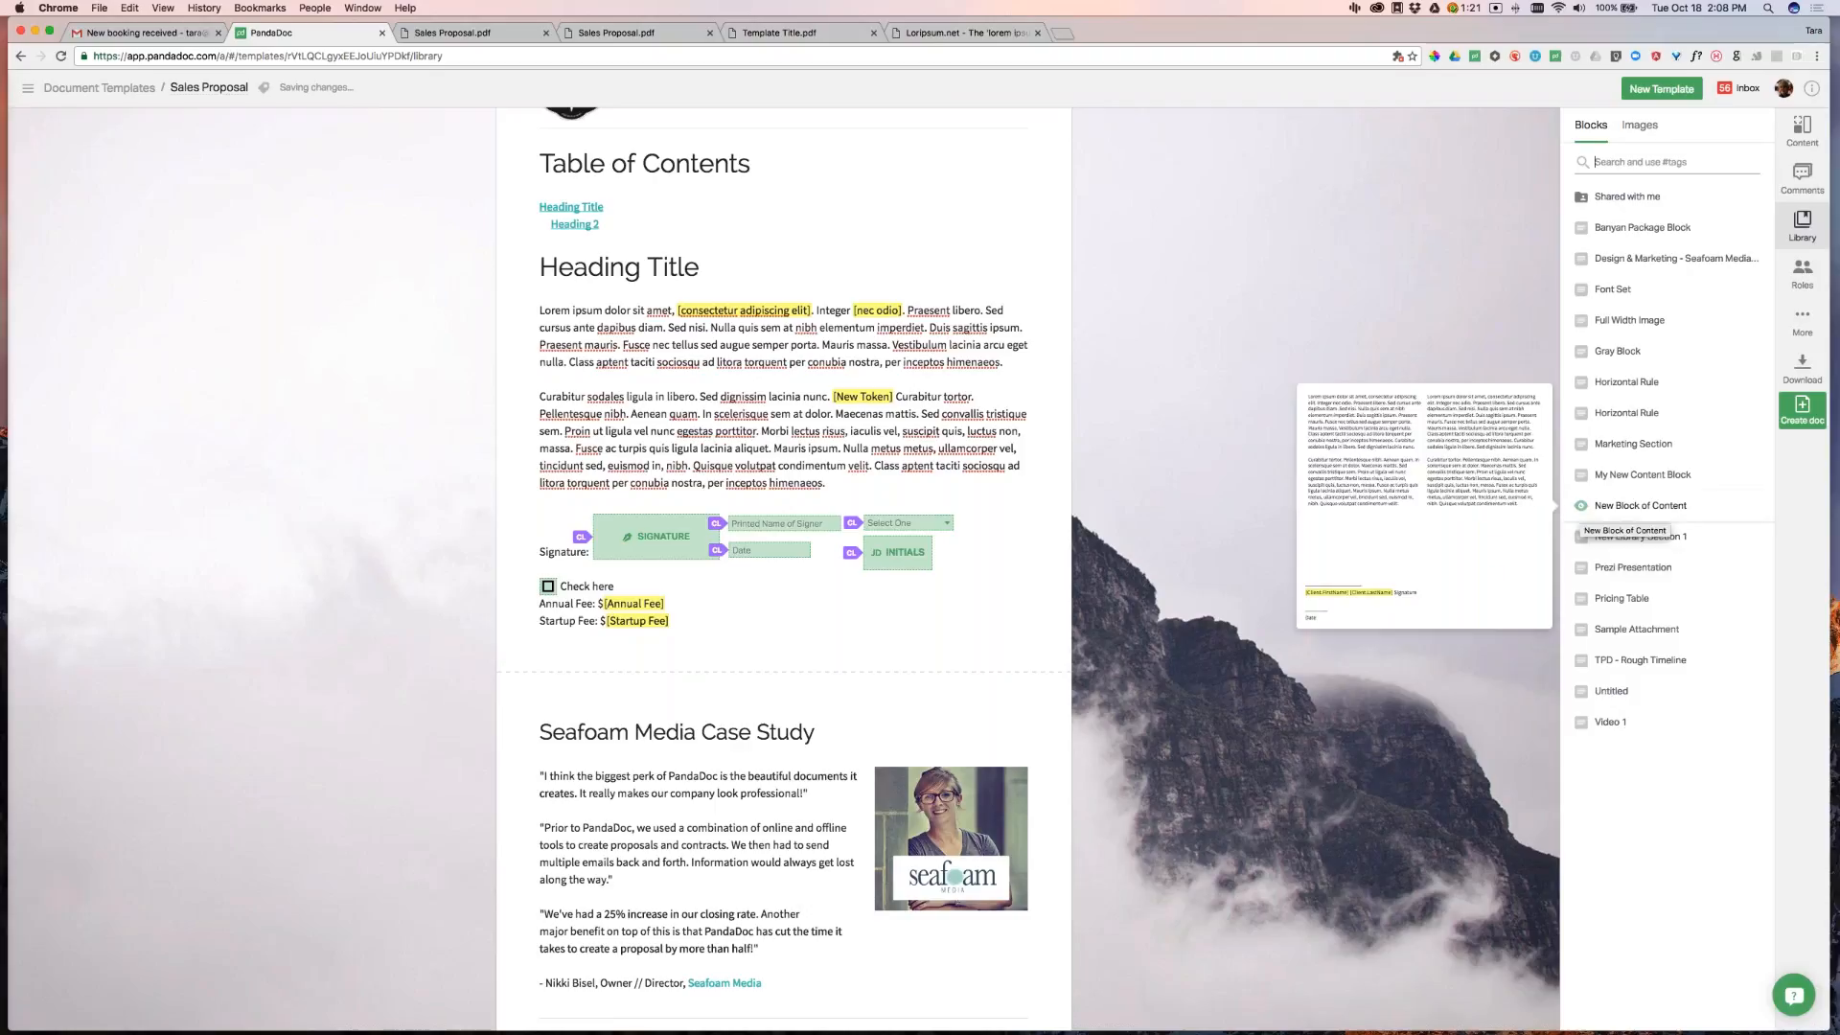
{"action": "mouse_move", "coordinate": [1581, 475]}
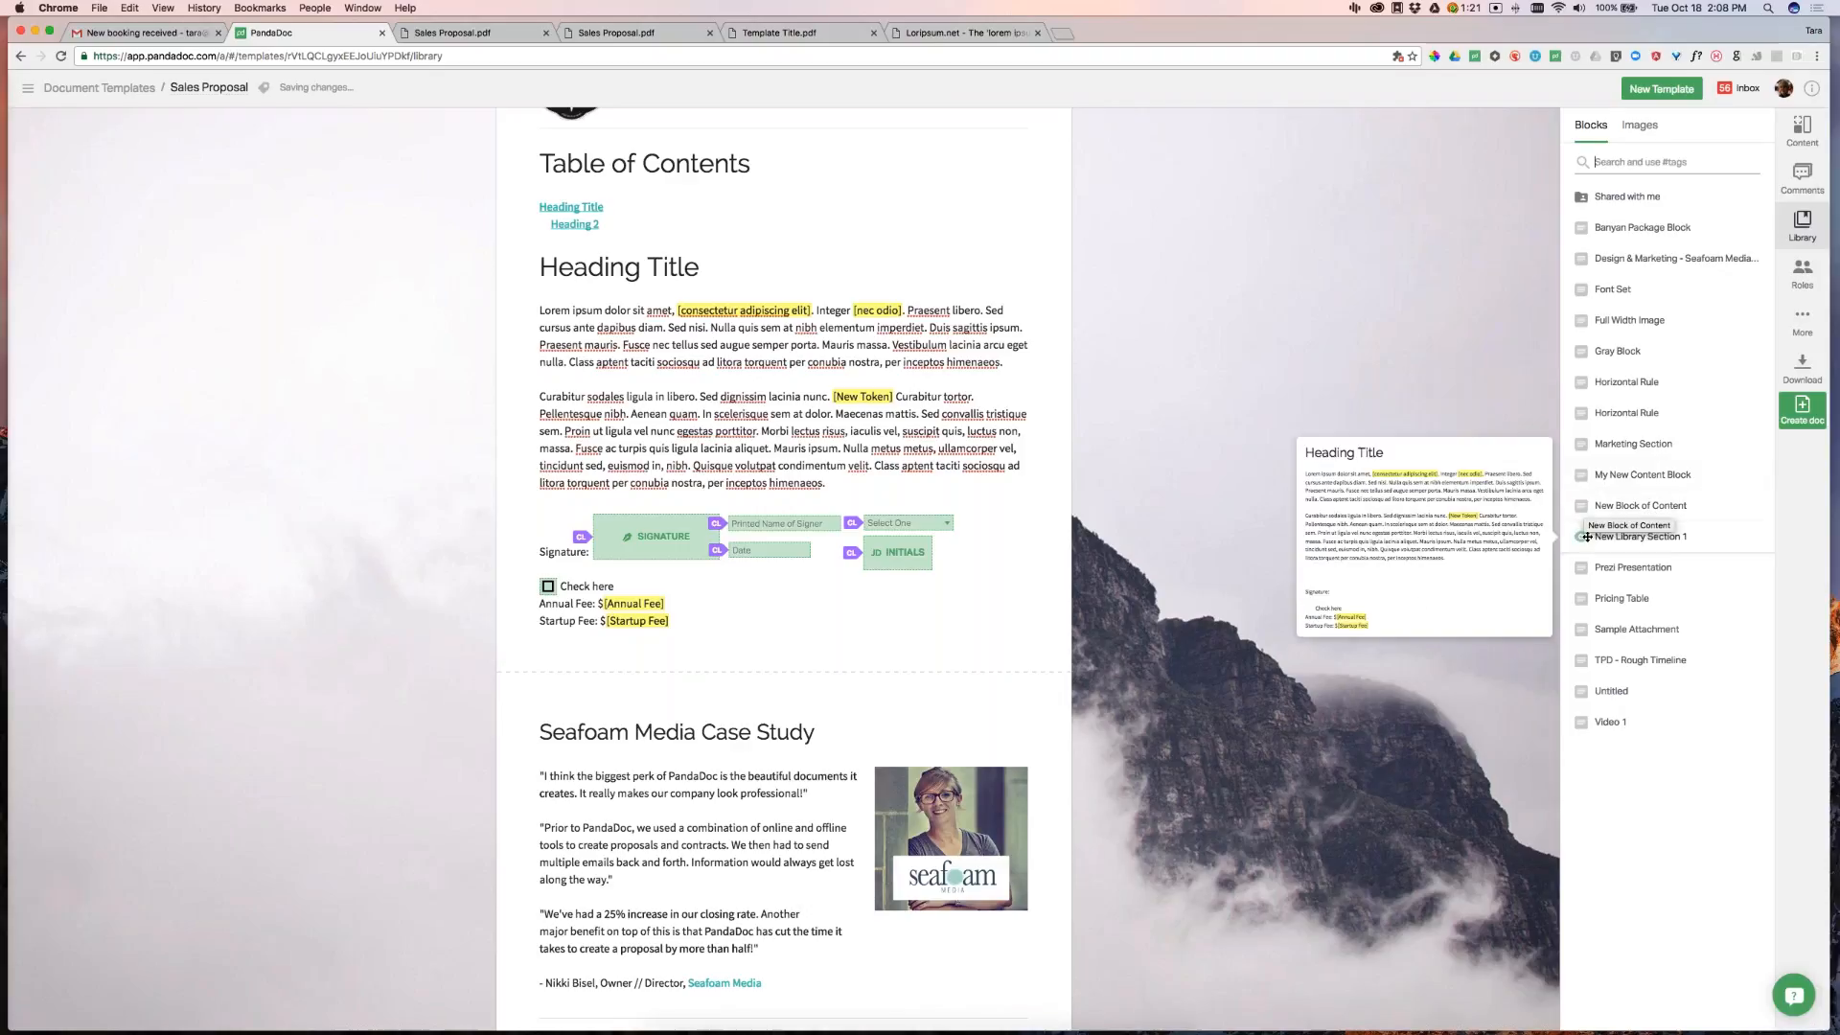
{"action": "left_click_drag", "start_coordinate": [1583, 536], "coordinate": [867, 643]}
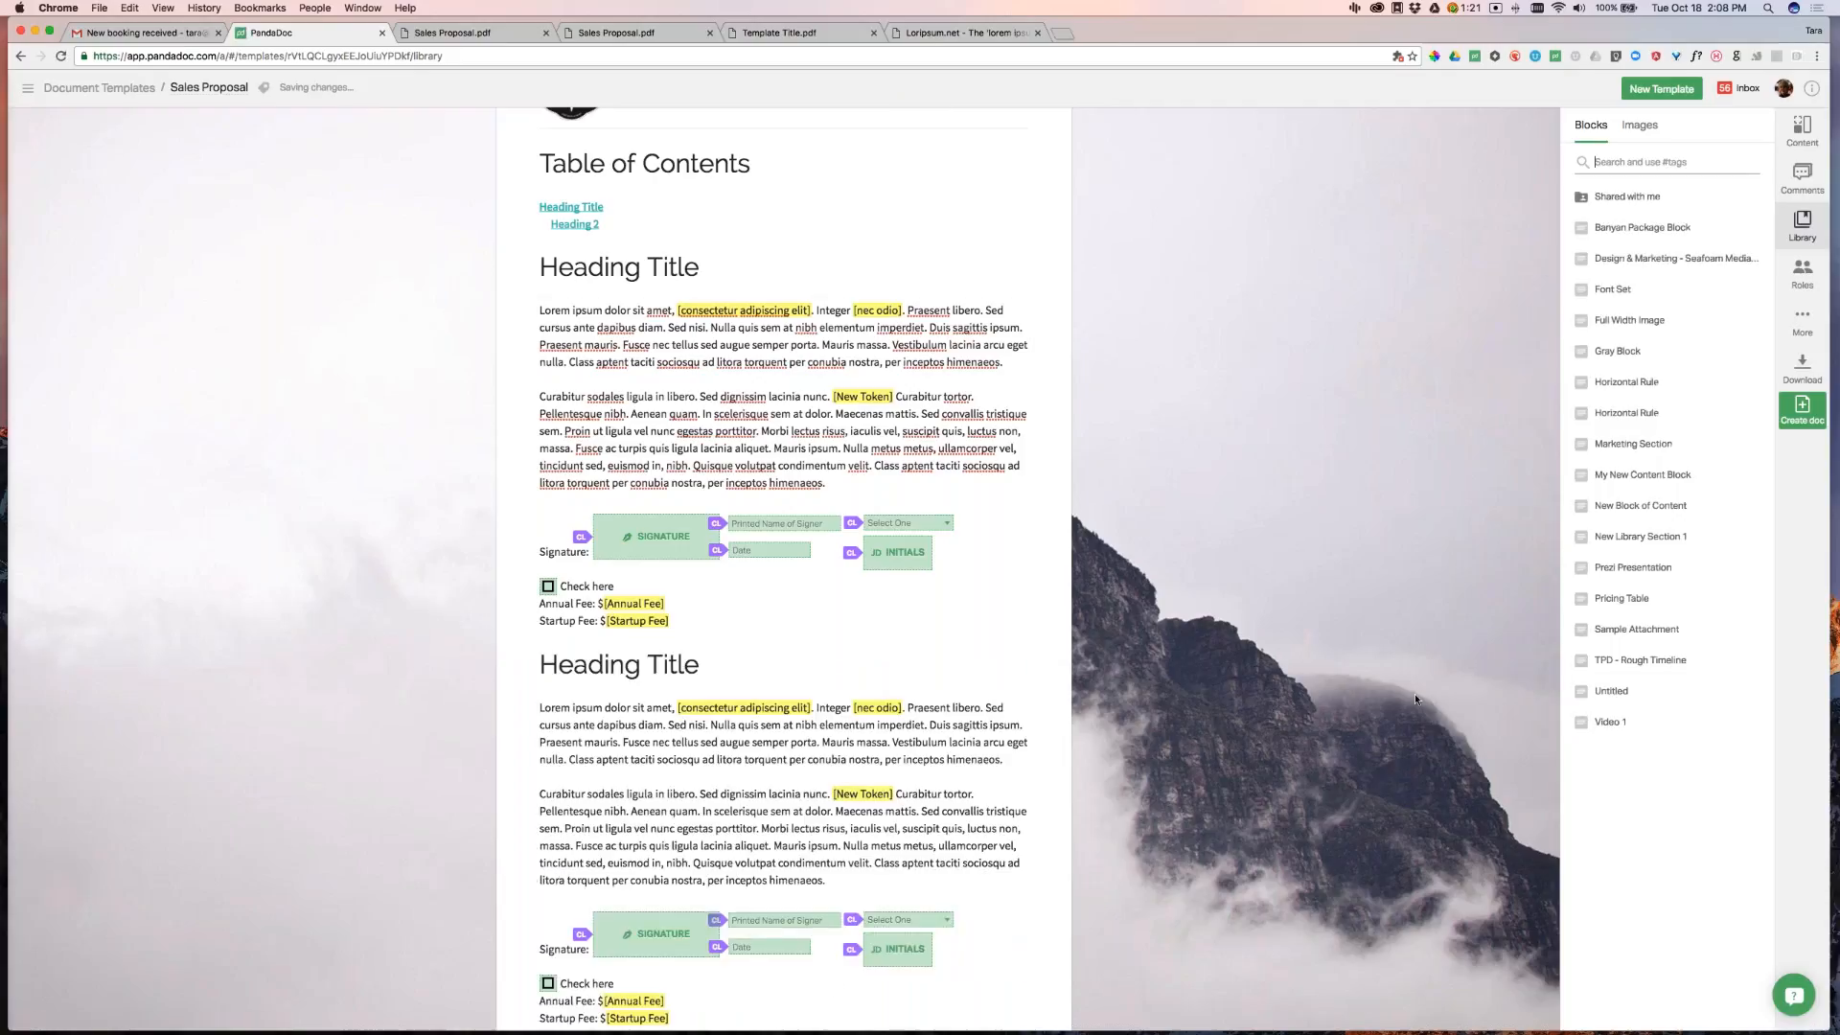
{"action": "scroll", "coordinate": [1343, 697], "scroll_direction": "down", "scroll_amount": 3}
{"action": "scroll", "coordinate": [1189, 556], "scroll_direction": "down", "scroll_amount": 2}
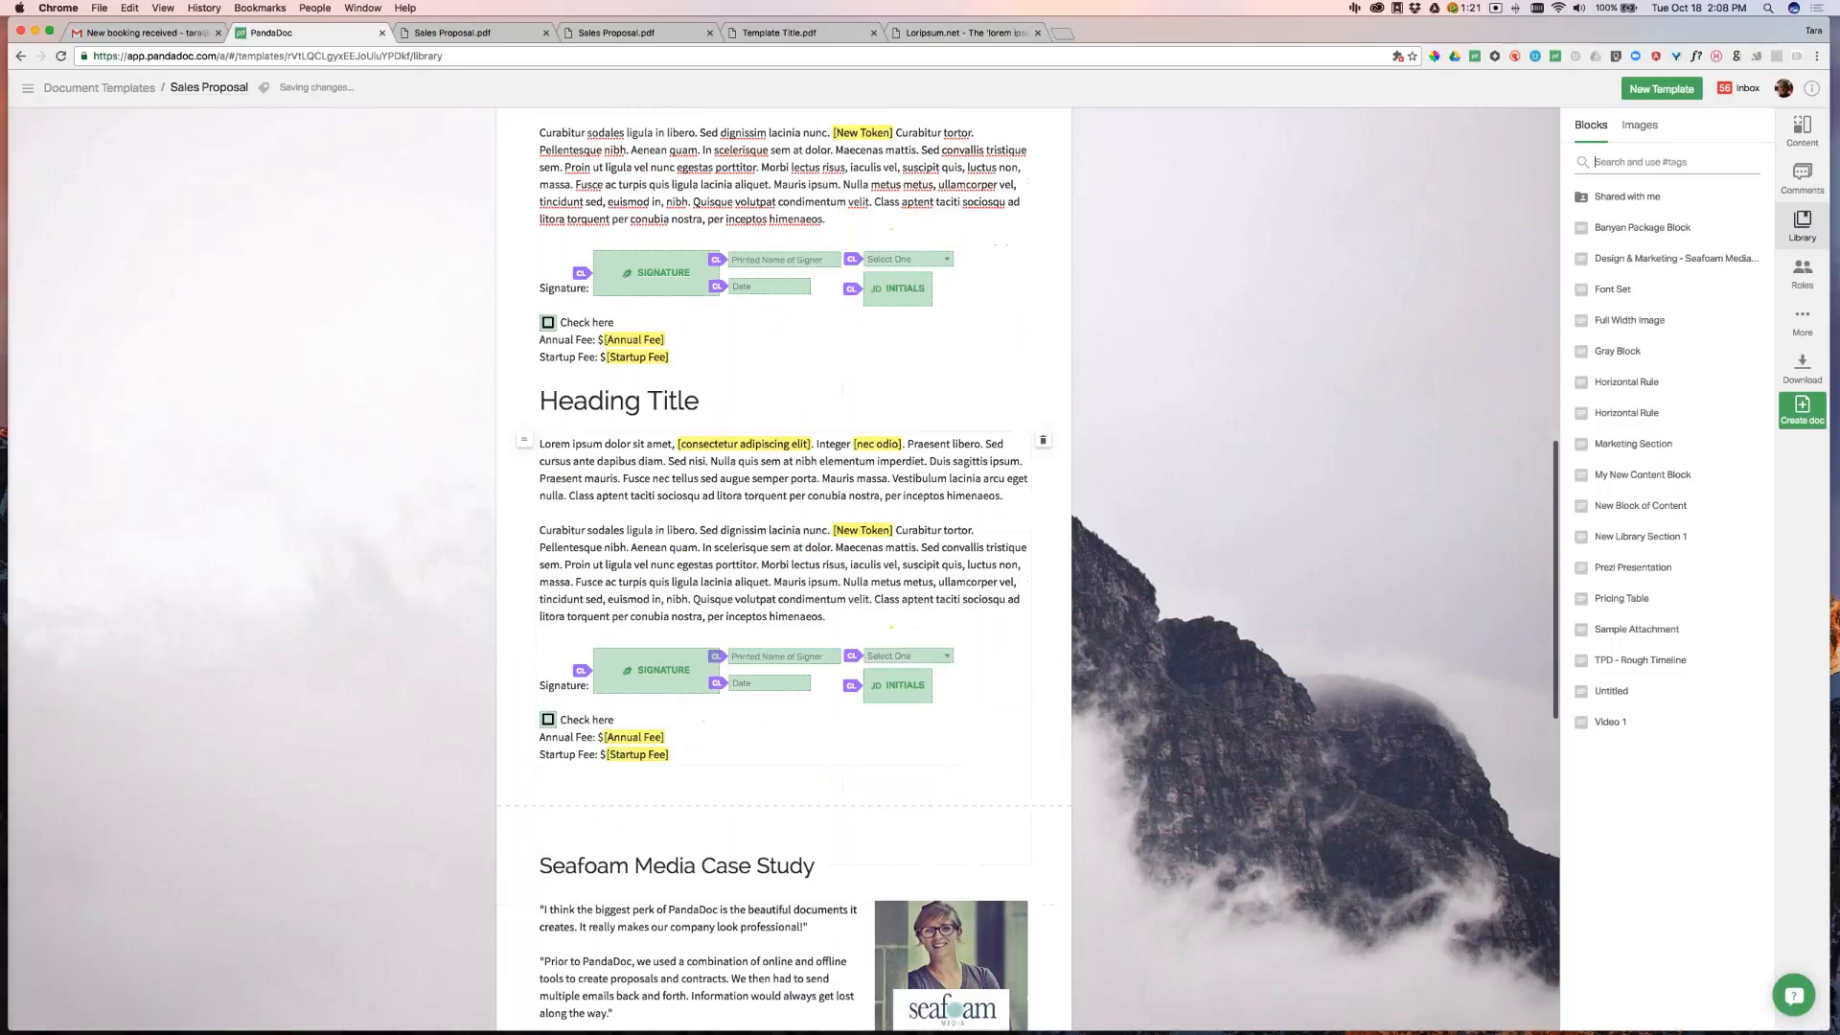
{"action": "scroll", "coordinate": [1063, 594], "scroll_direction": "up", "scroll_amount": 5}
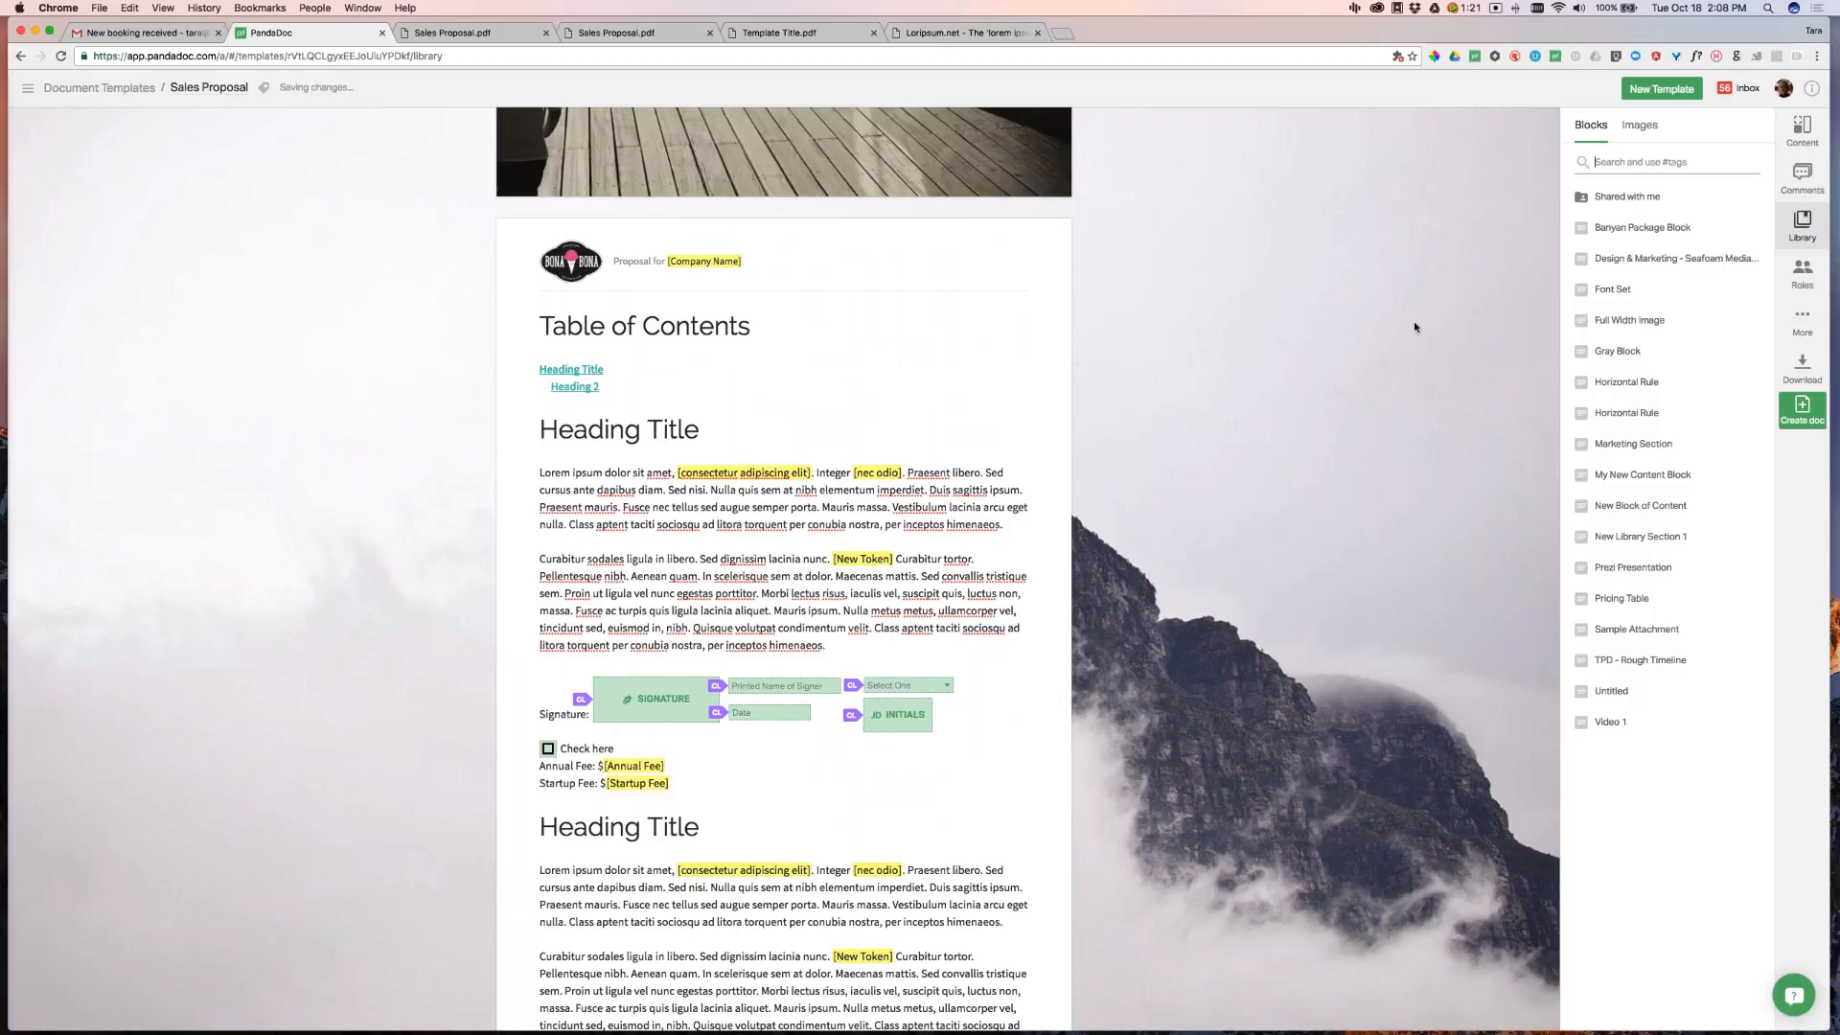
Search library images for 'guy' and rename sad-guy.png to new-sad-guy.png
{"action": "left_click", "coordinate": [1644, 127]}
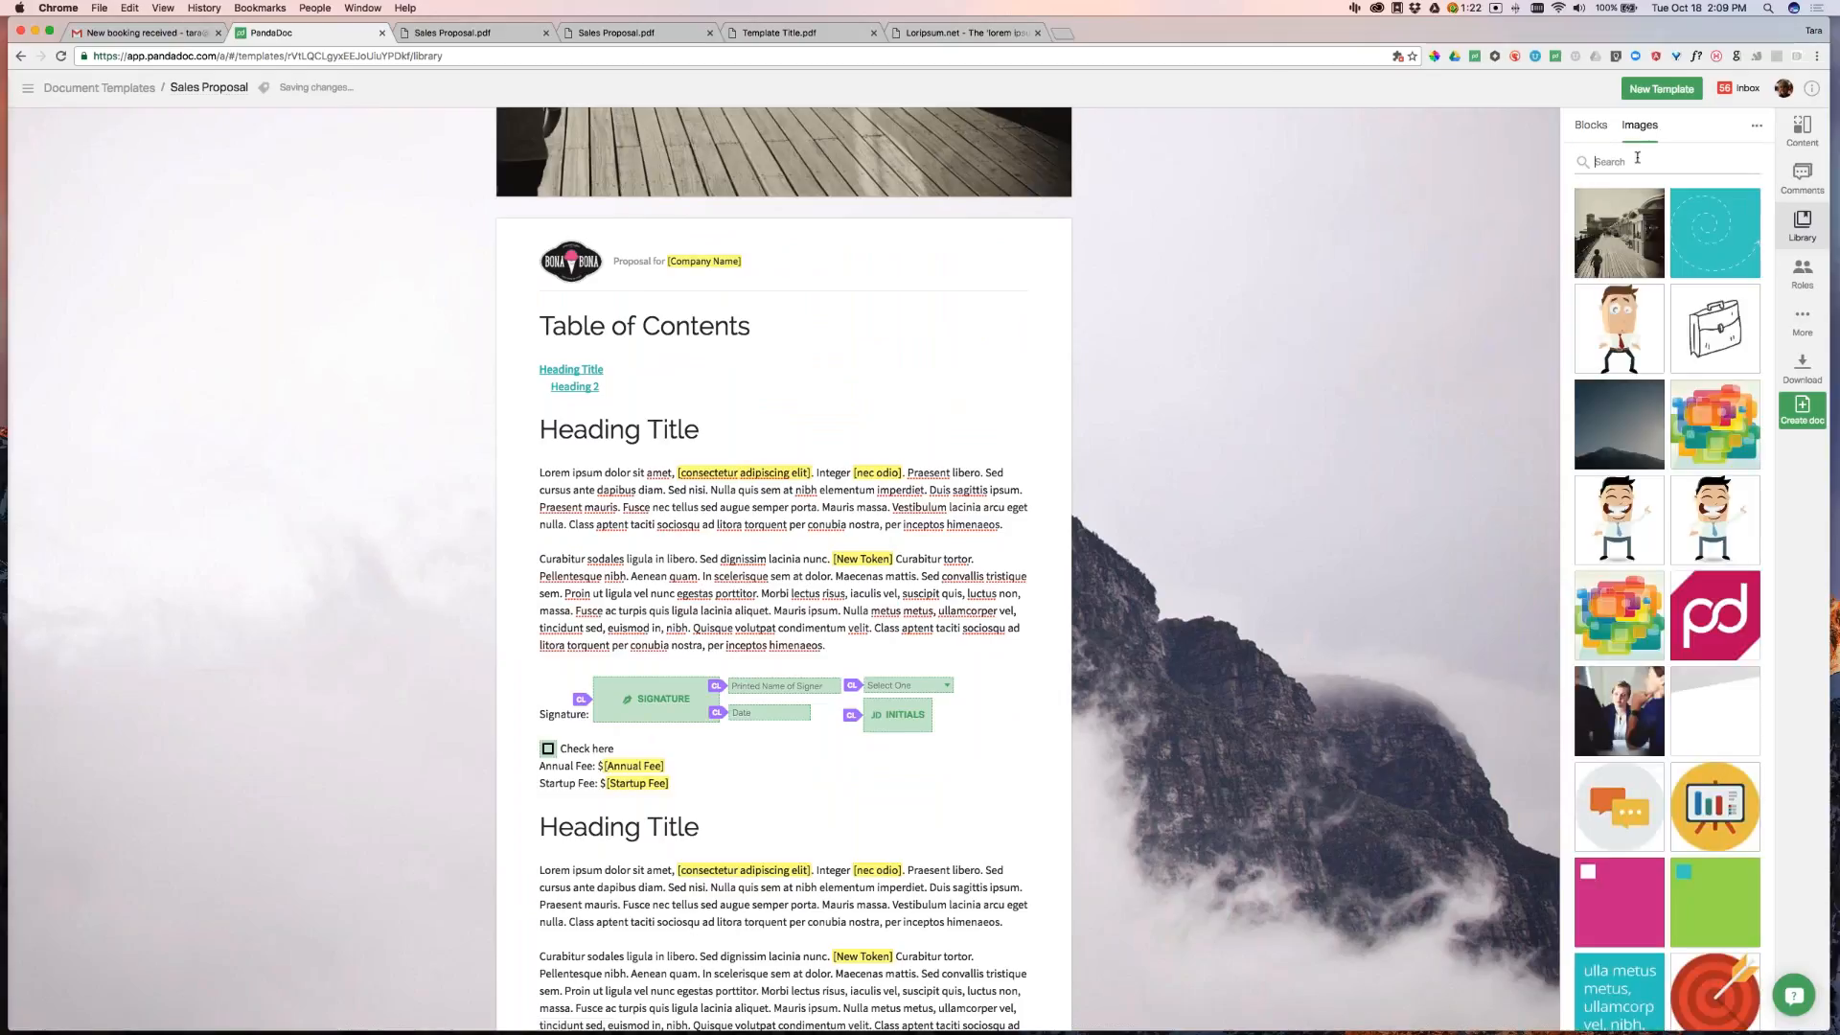
{"action": "type", "text": "guy"}
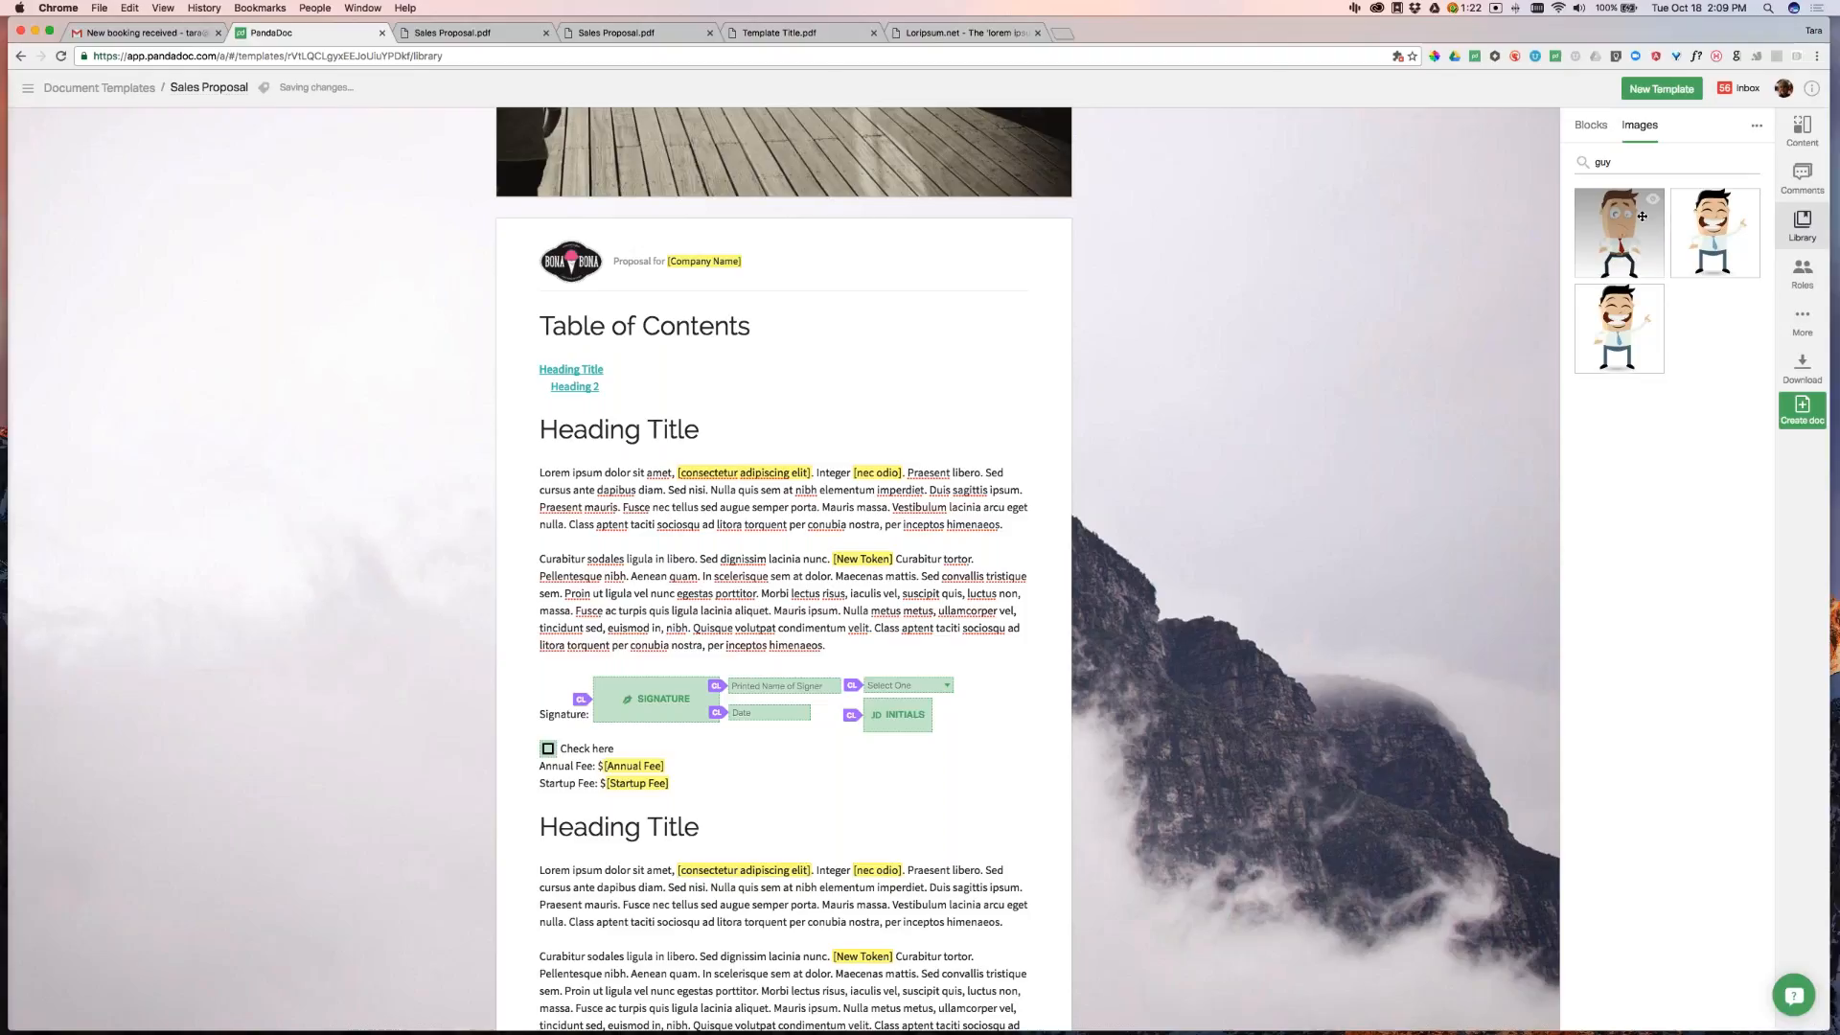
{"action": "left_click", "coordinate": [1653, 202]}
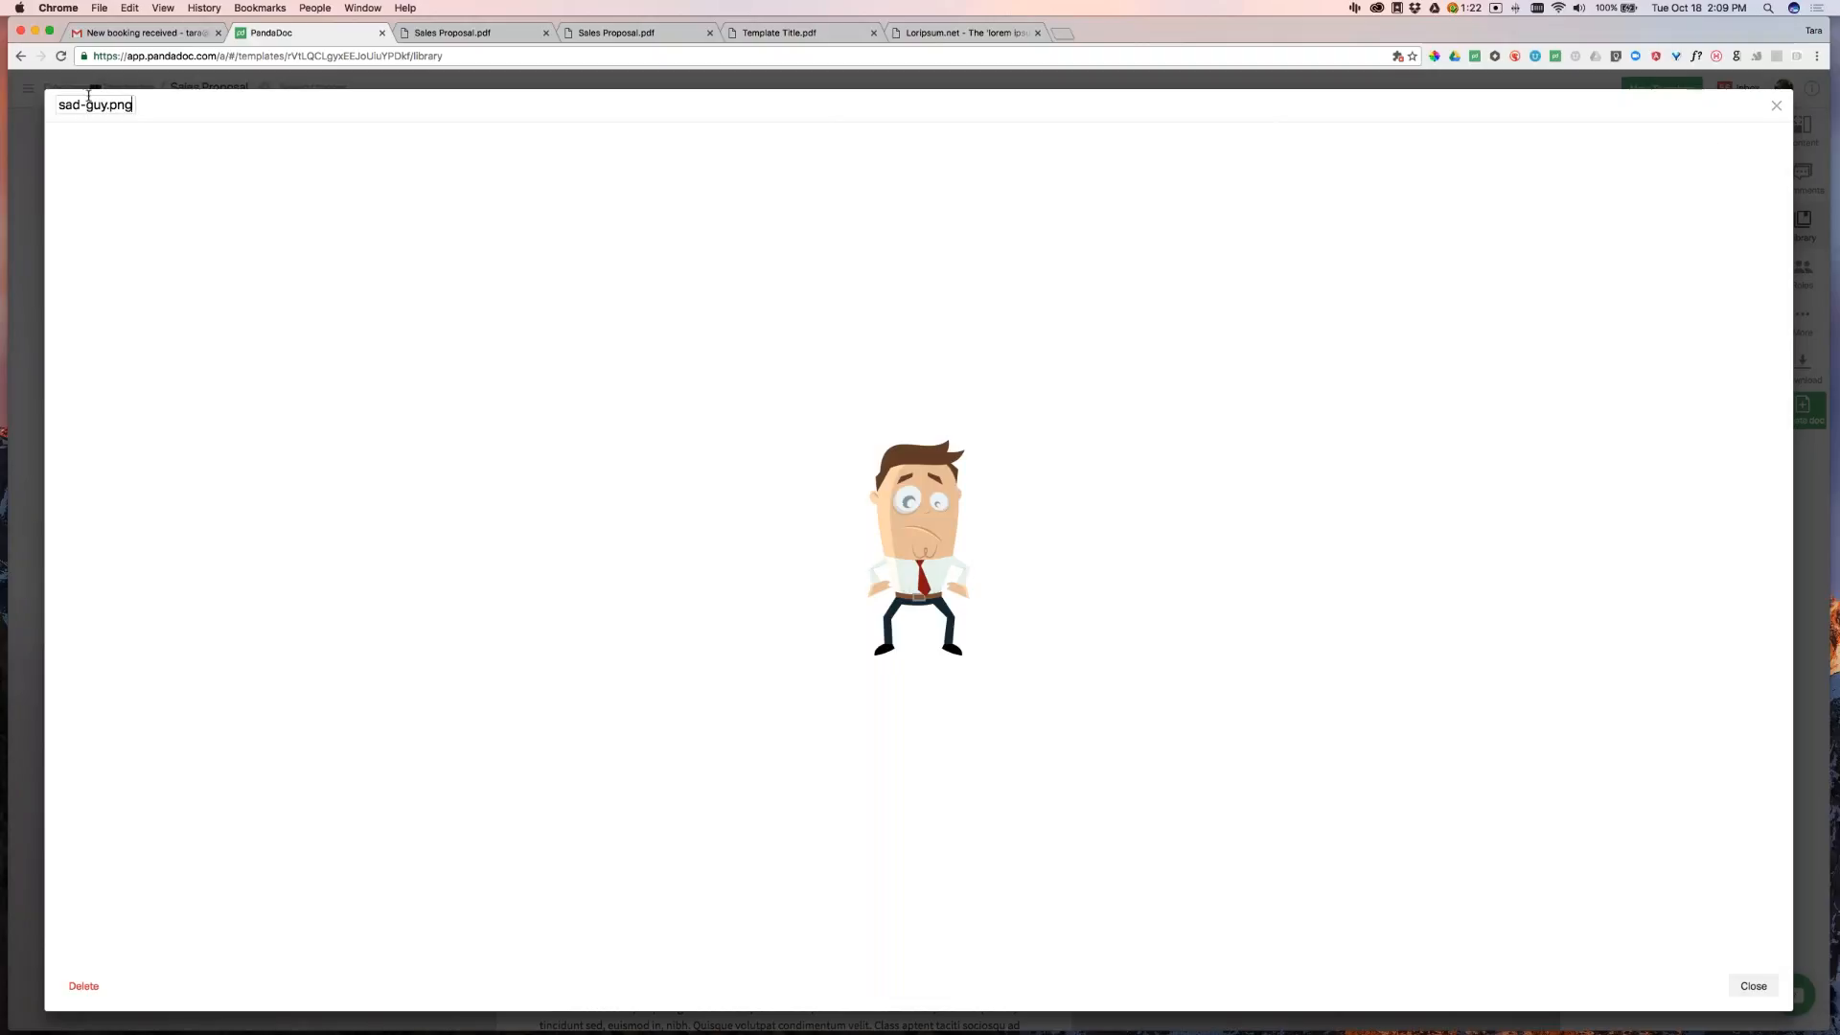
{"action": "left_click_drag", "start_coordinate": [80, 105], "coordinate": [53, 103]}
{"action": "type", "text": "new-sad"}
{"action": "key", "text": "Return"}
{"action": "left_click", "coordinate": [1758, 986]}
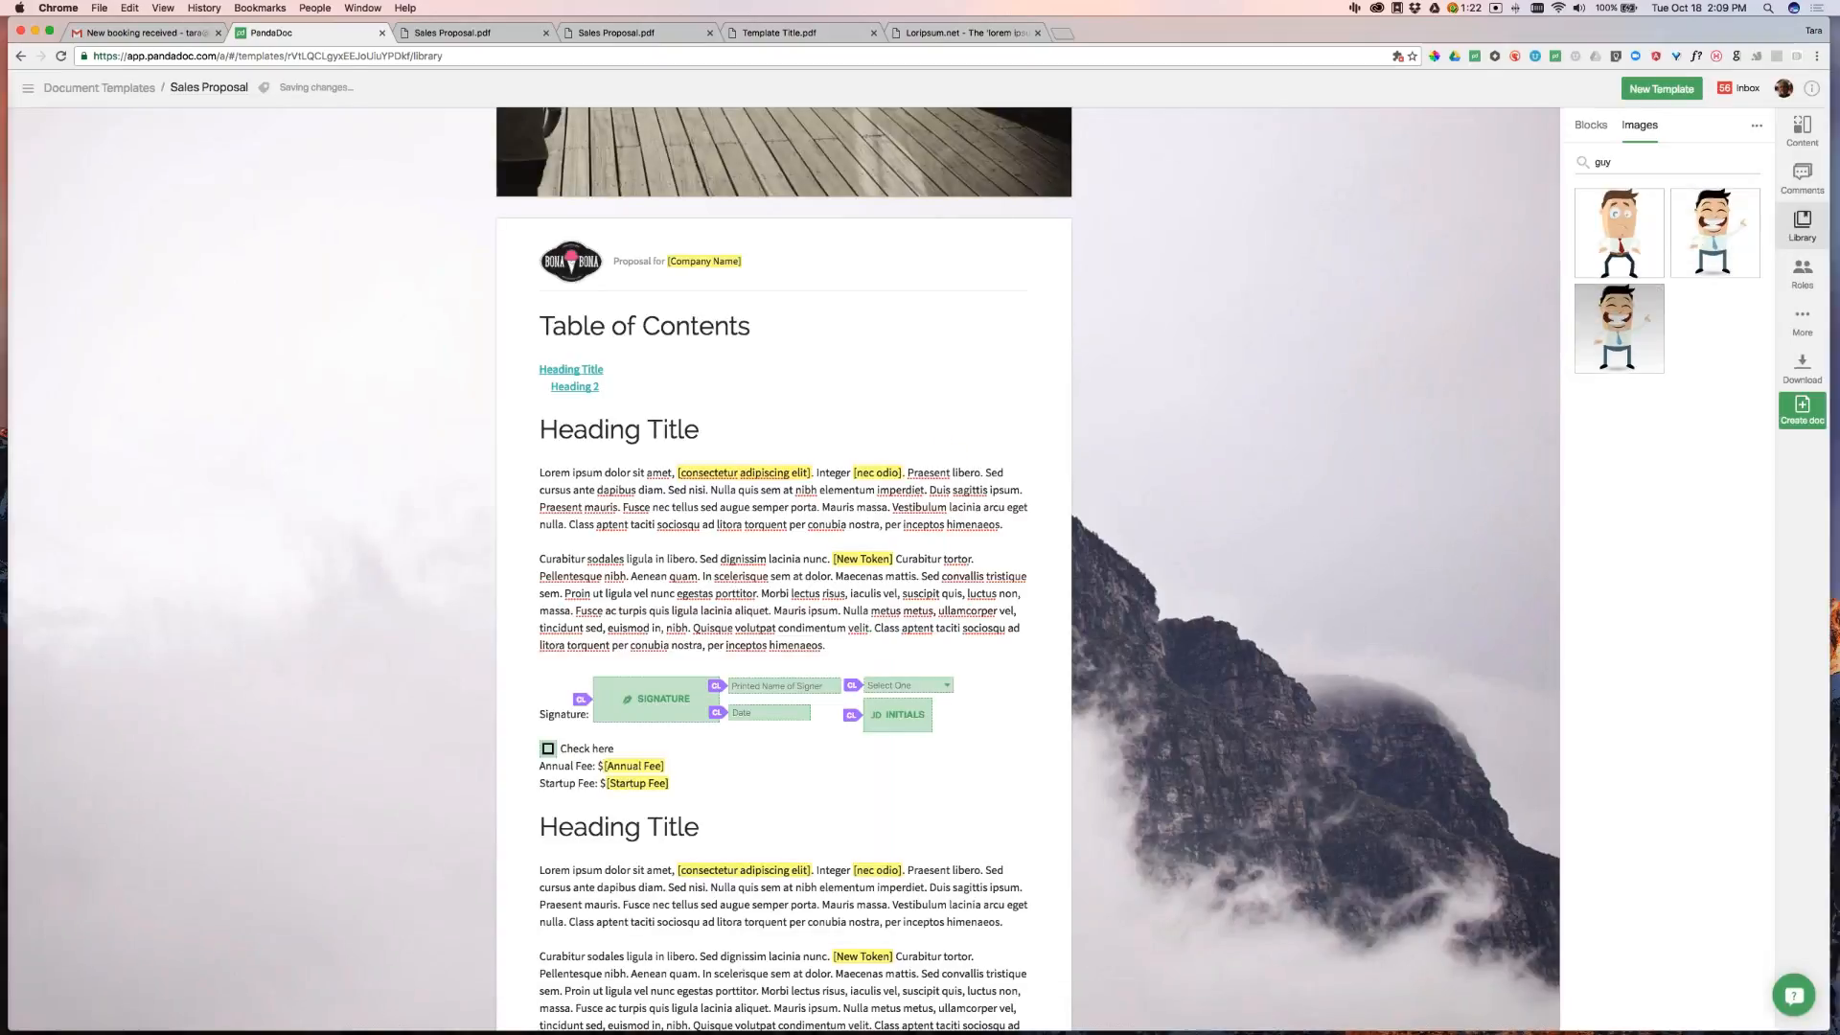
Delete happy-guy.png from the image library and return to the saved blocks list
{"action": "left_click", "coordinate": [1750, 203]}
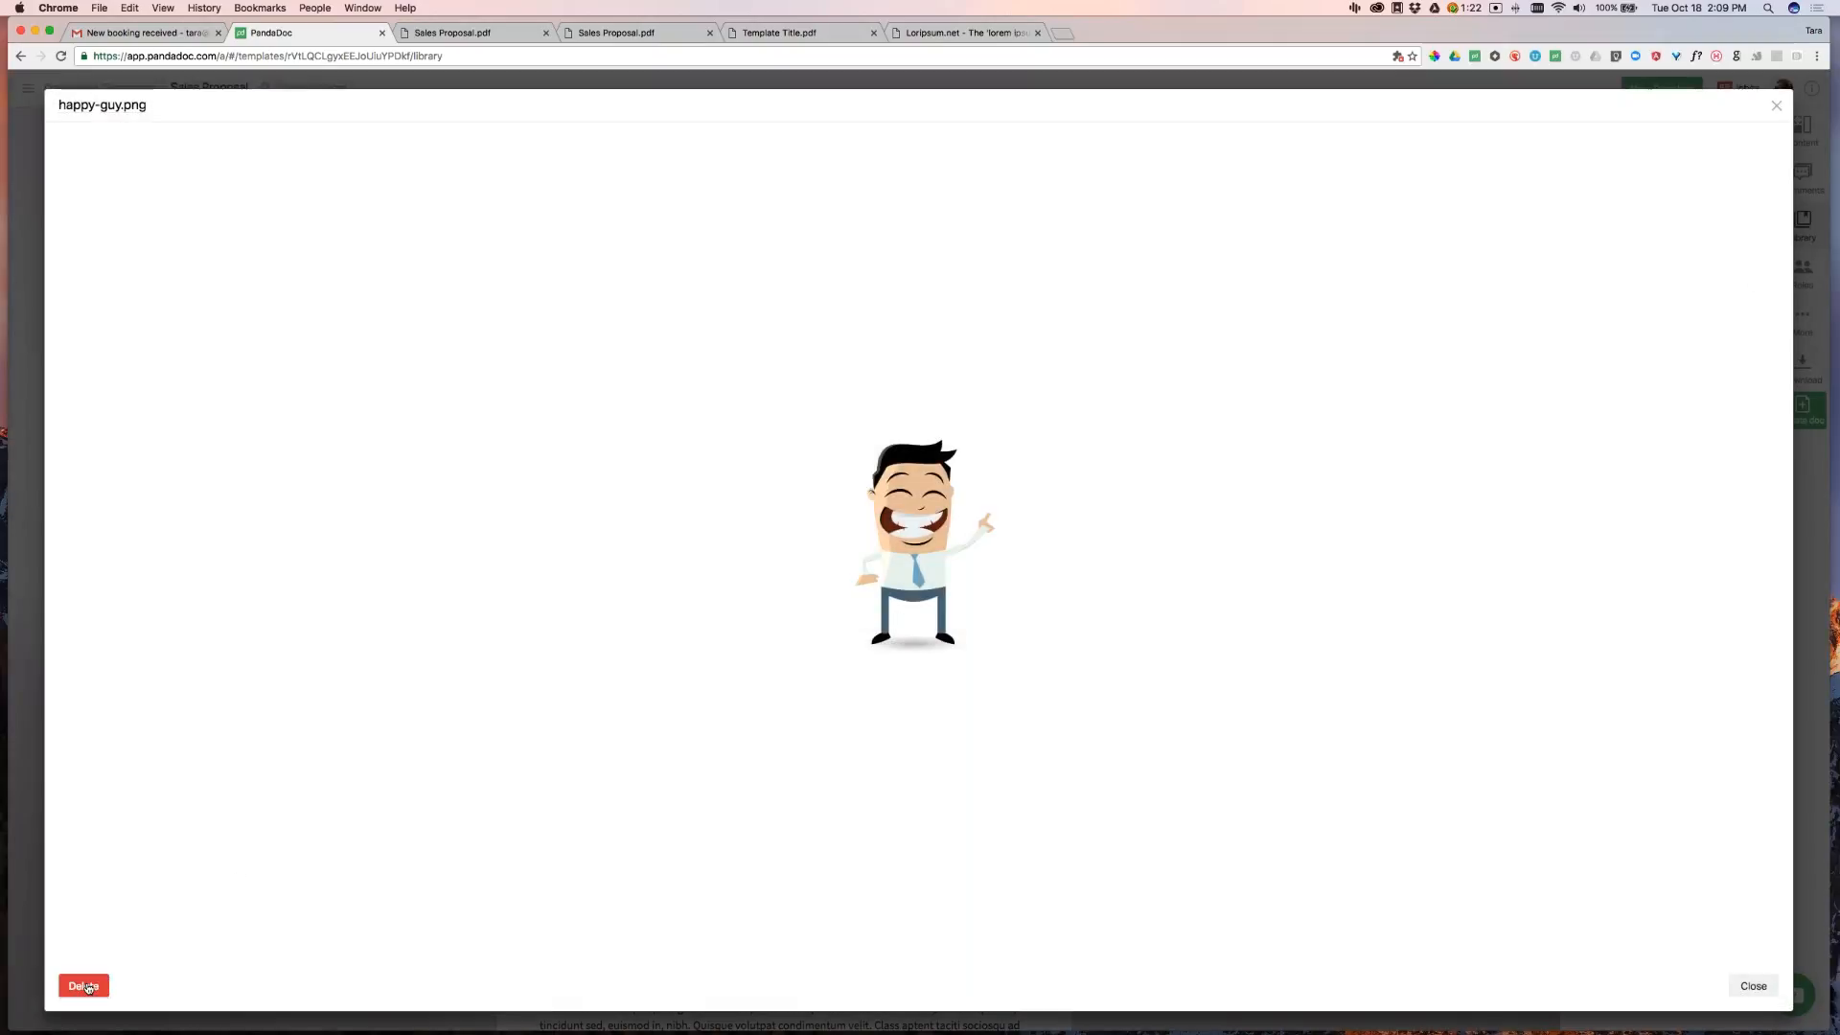
{"action": "left_click", "coordinate": [84, 986]}
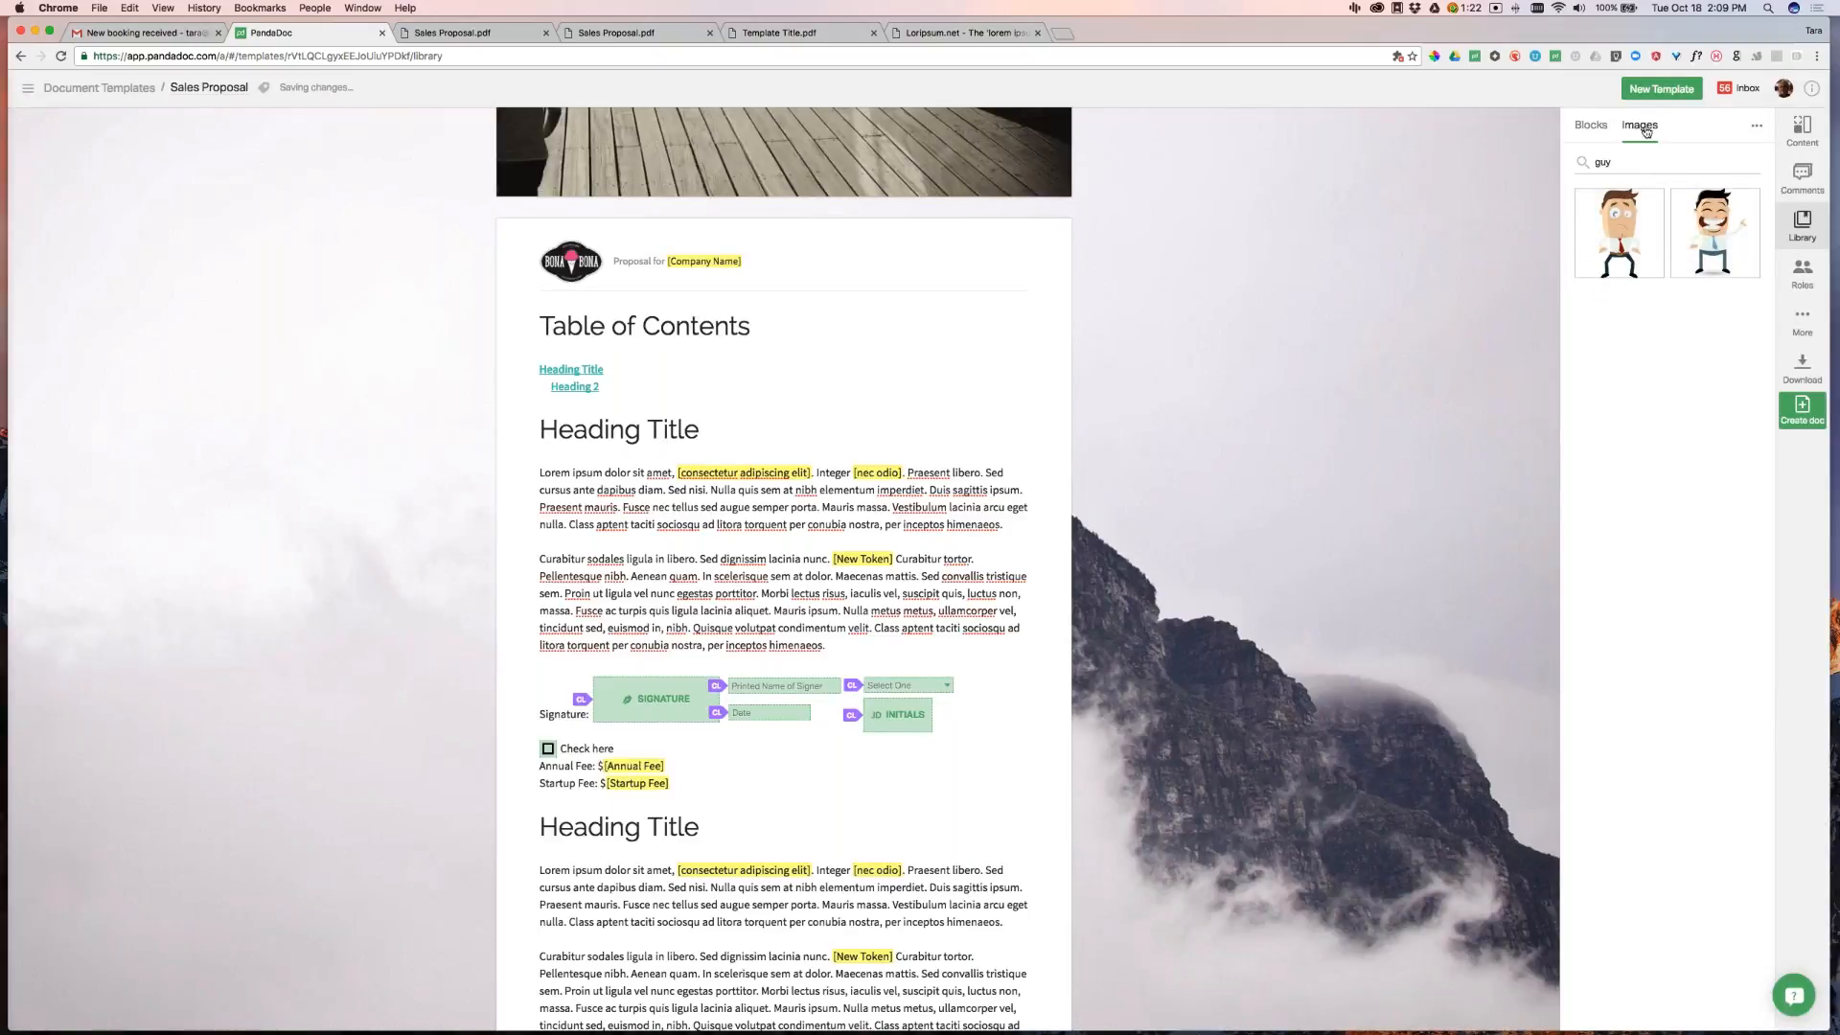
{"action": "left_click", "coordinate": [1654, 199]}
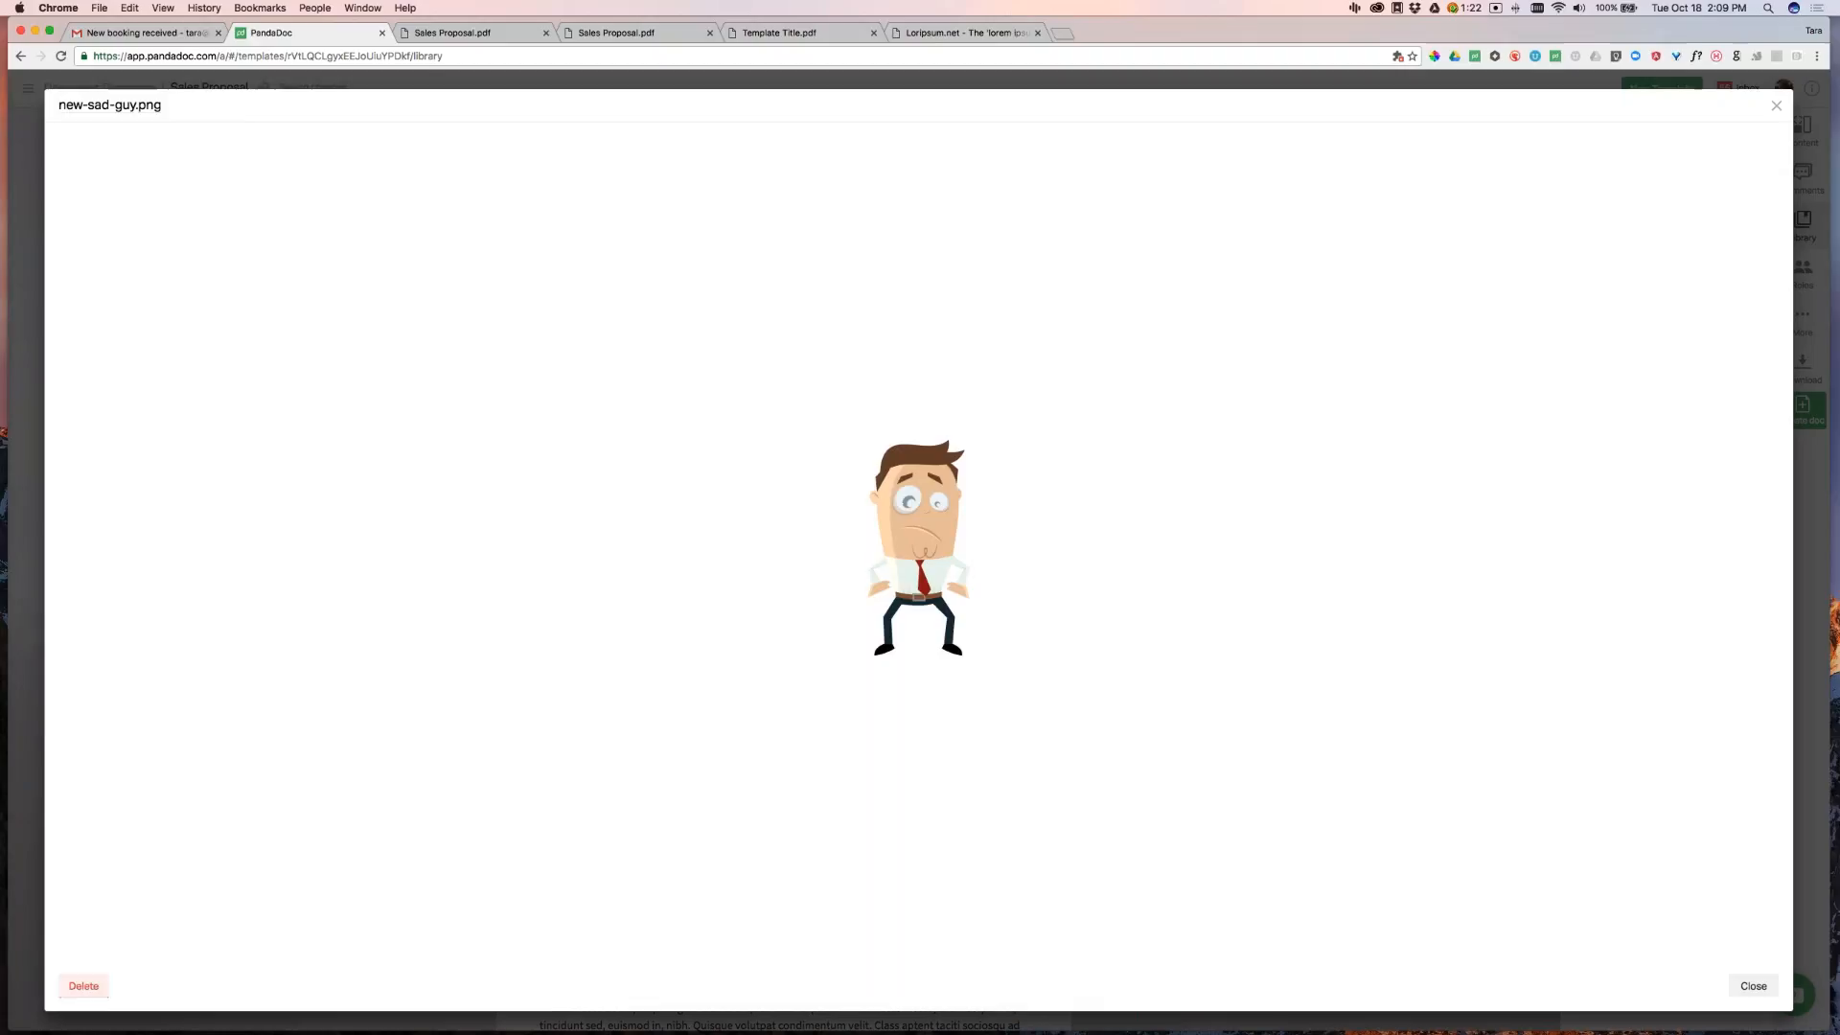
{"action": "left_click", "coordinate": [1778, 107]}
{"action": "key", "text": "BackSpace"}
{"action": "key", "text": "BackSpace"}
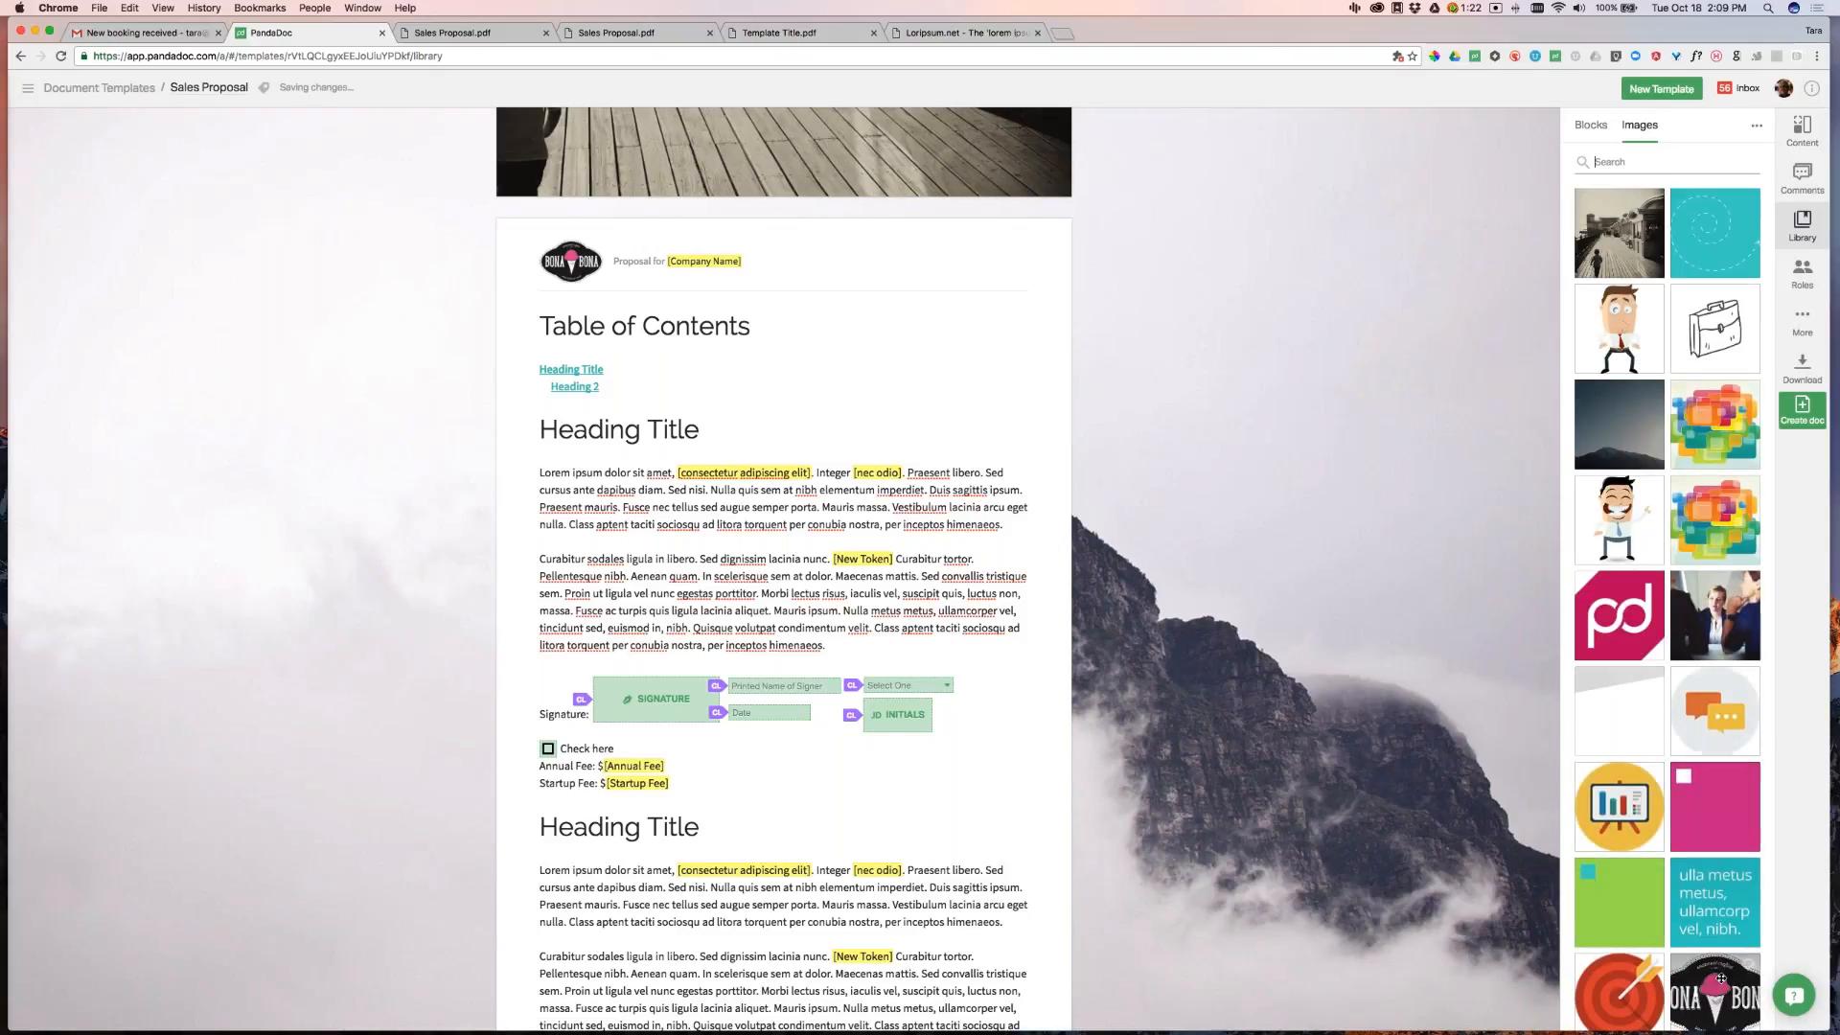
{"action": "left_click", "coordinate": [1591, 126]}
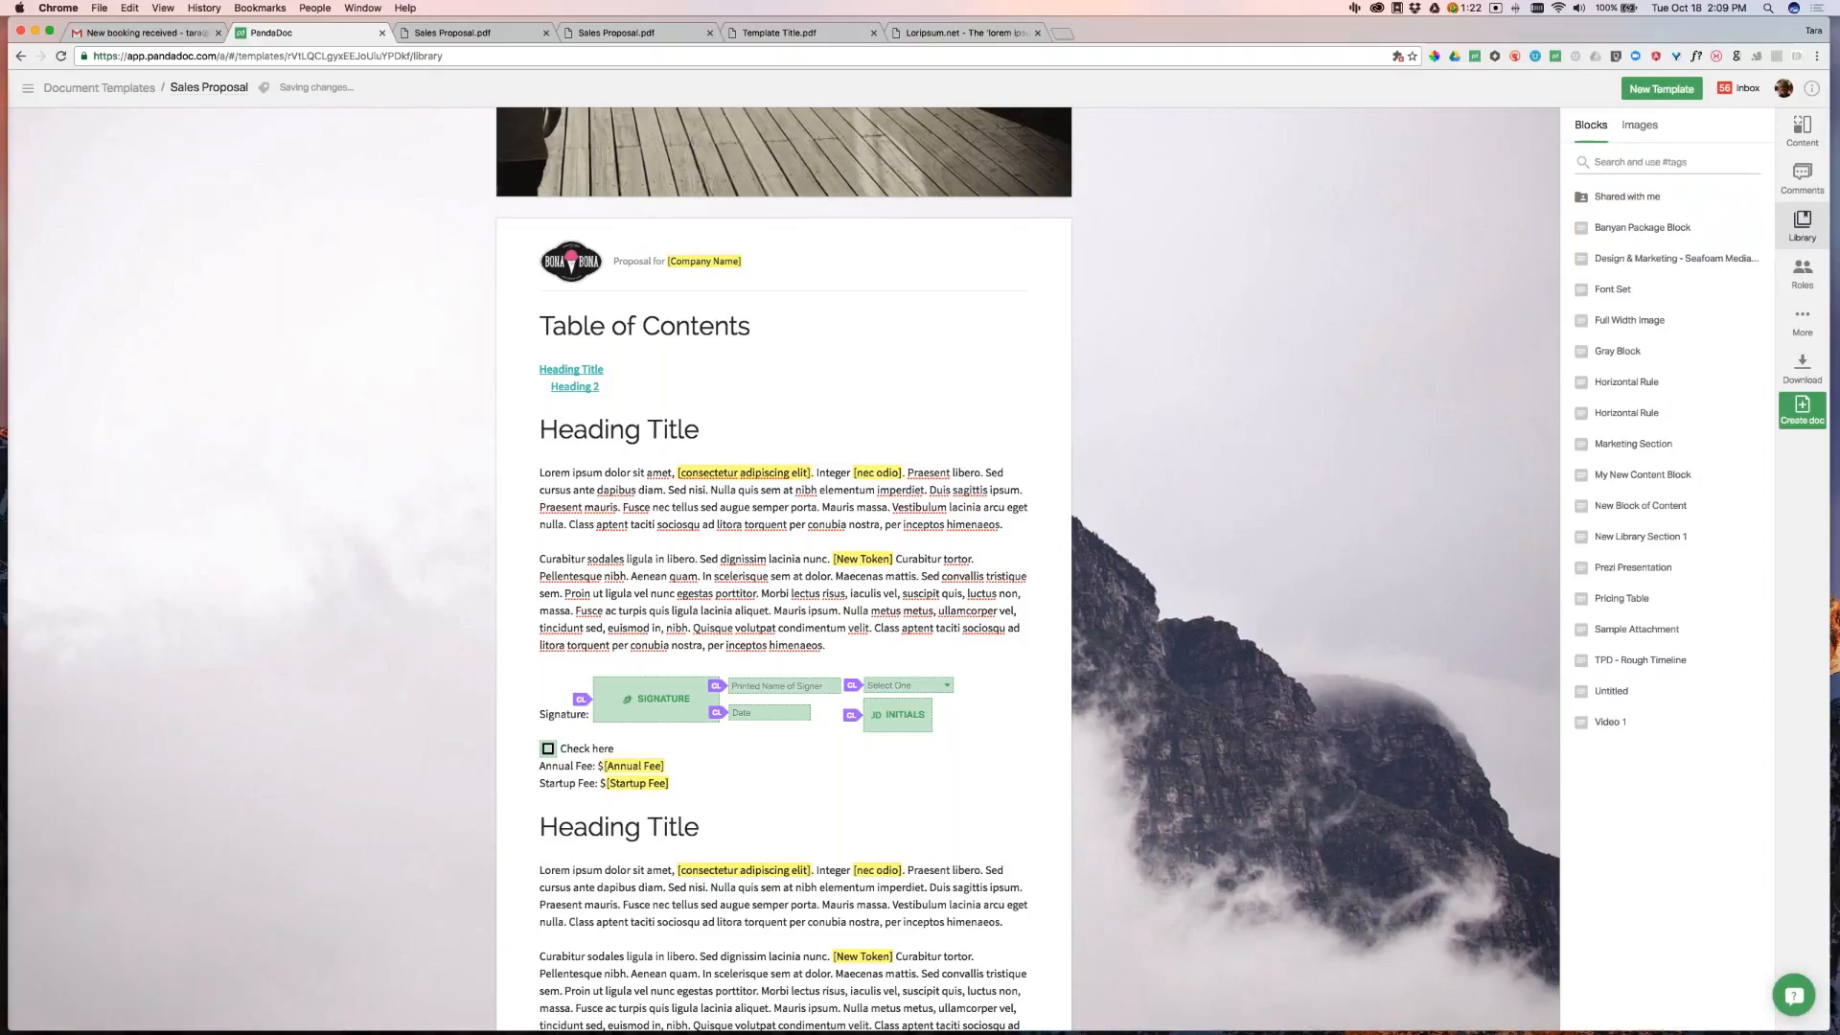
Browse the Content blocks, Fields and Tokens lists, then bring up the template's comments
{"action": "left_click", "coordinate": [1802, 135]}
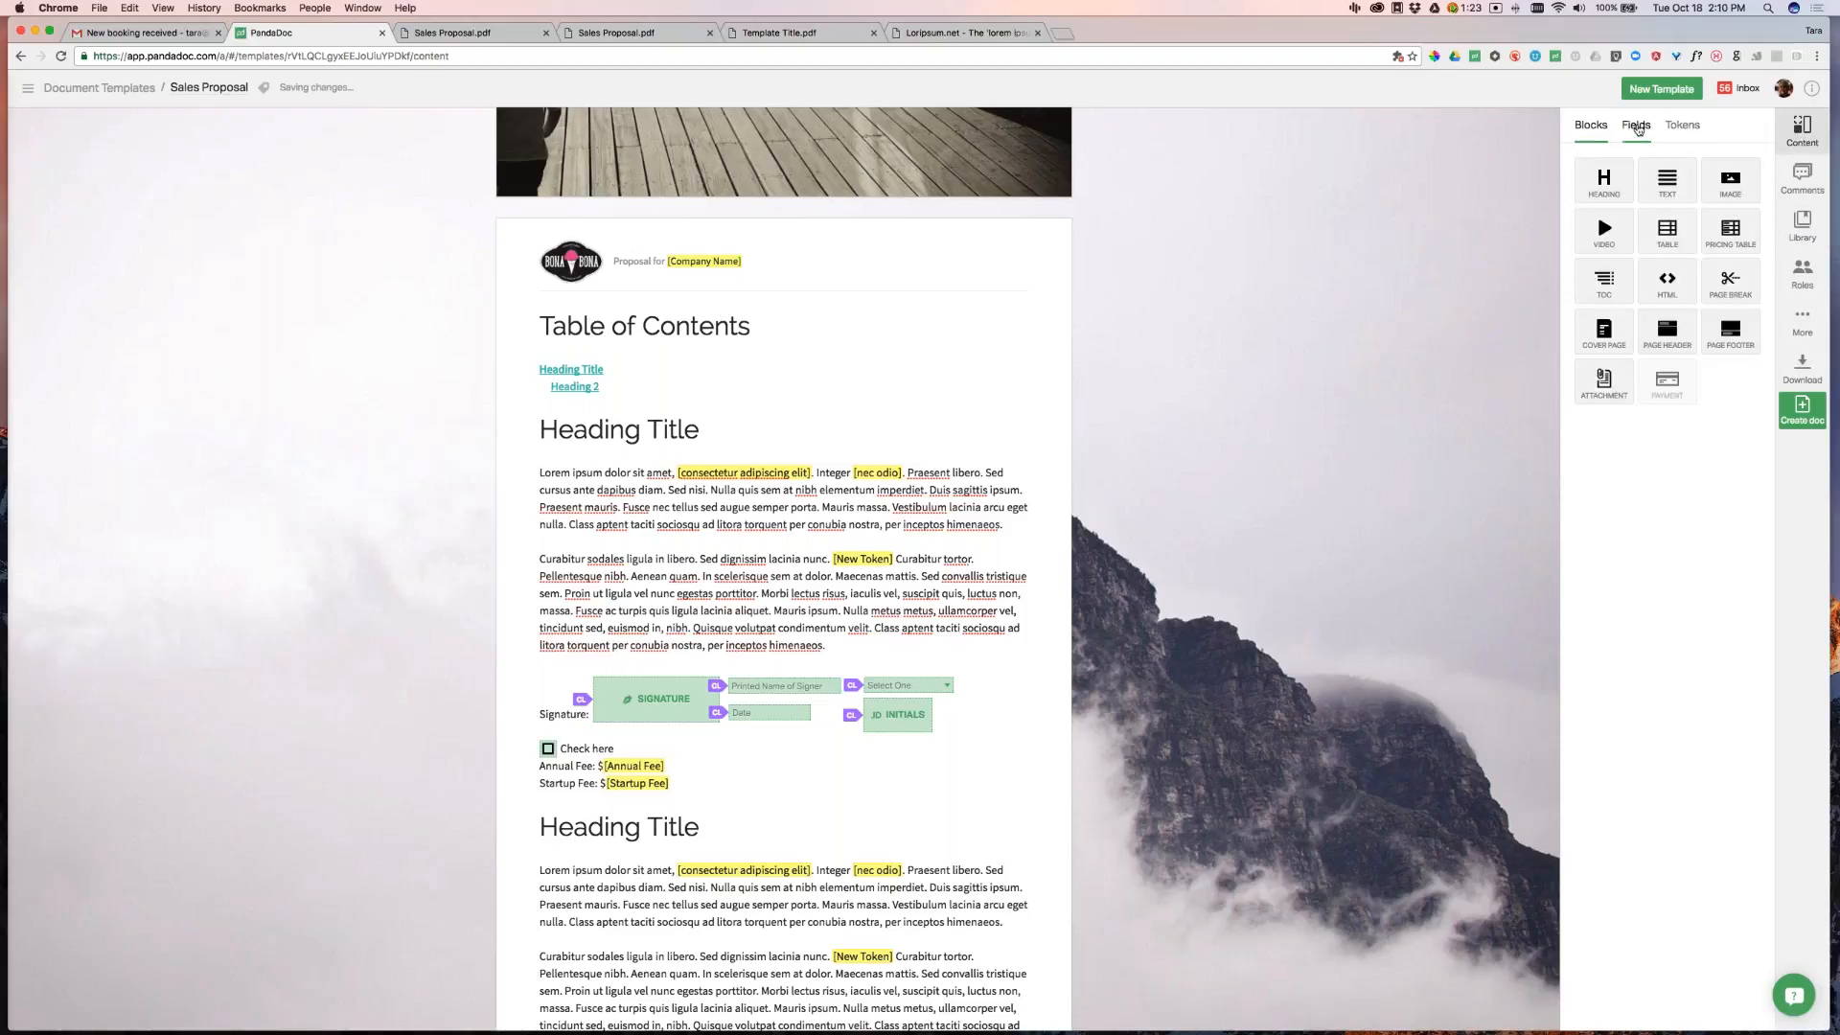
{"action": "left_click", "coordinate": [1638, 127]}
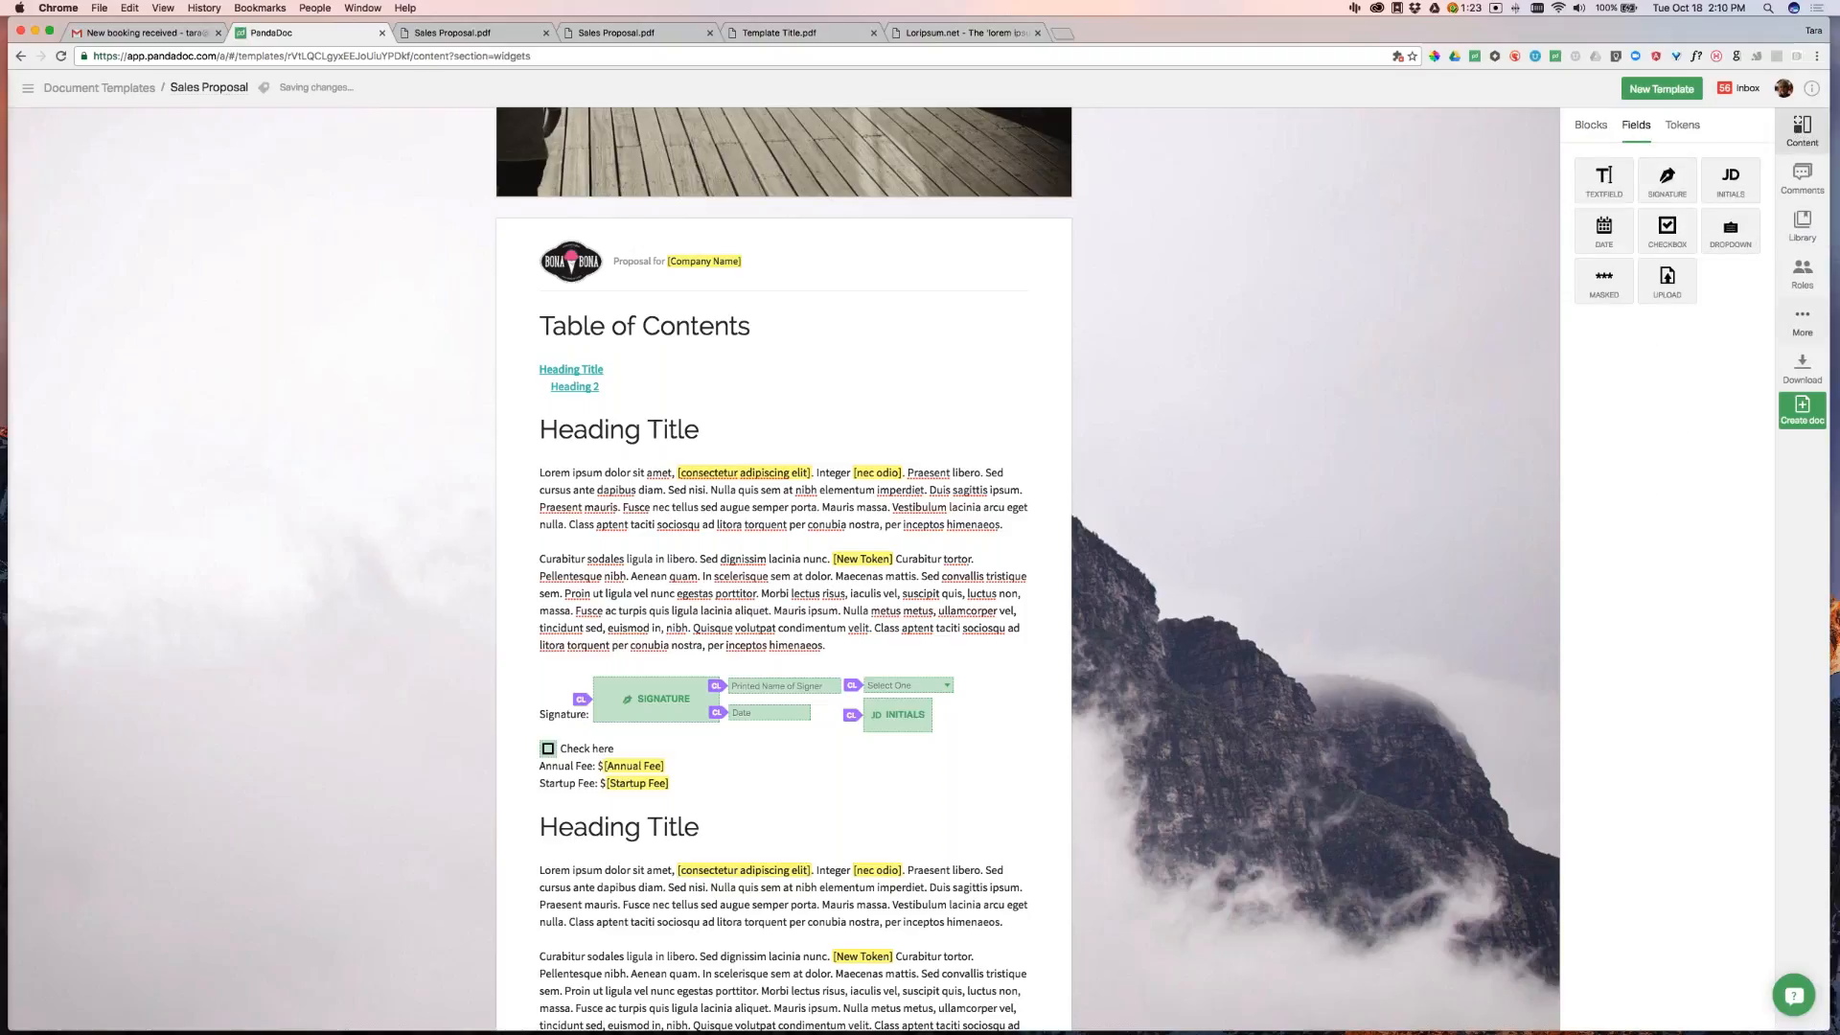
{"action": "left_click", "coordinate": [1689, 129]}
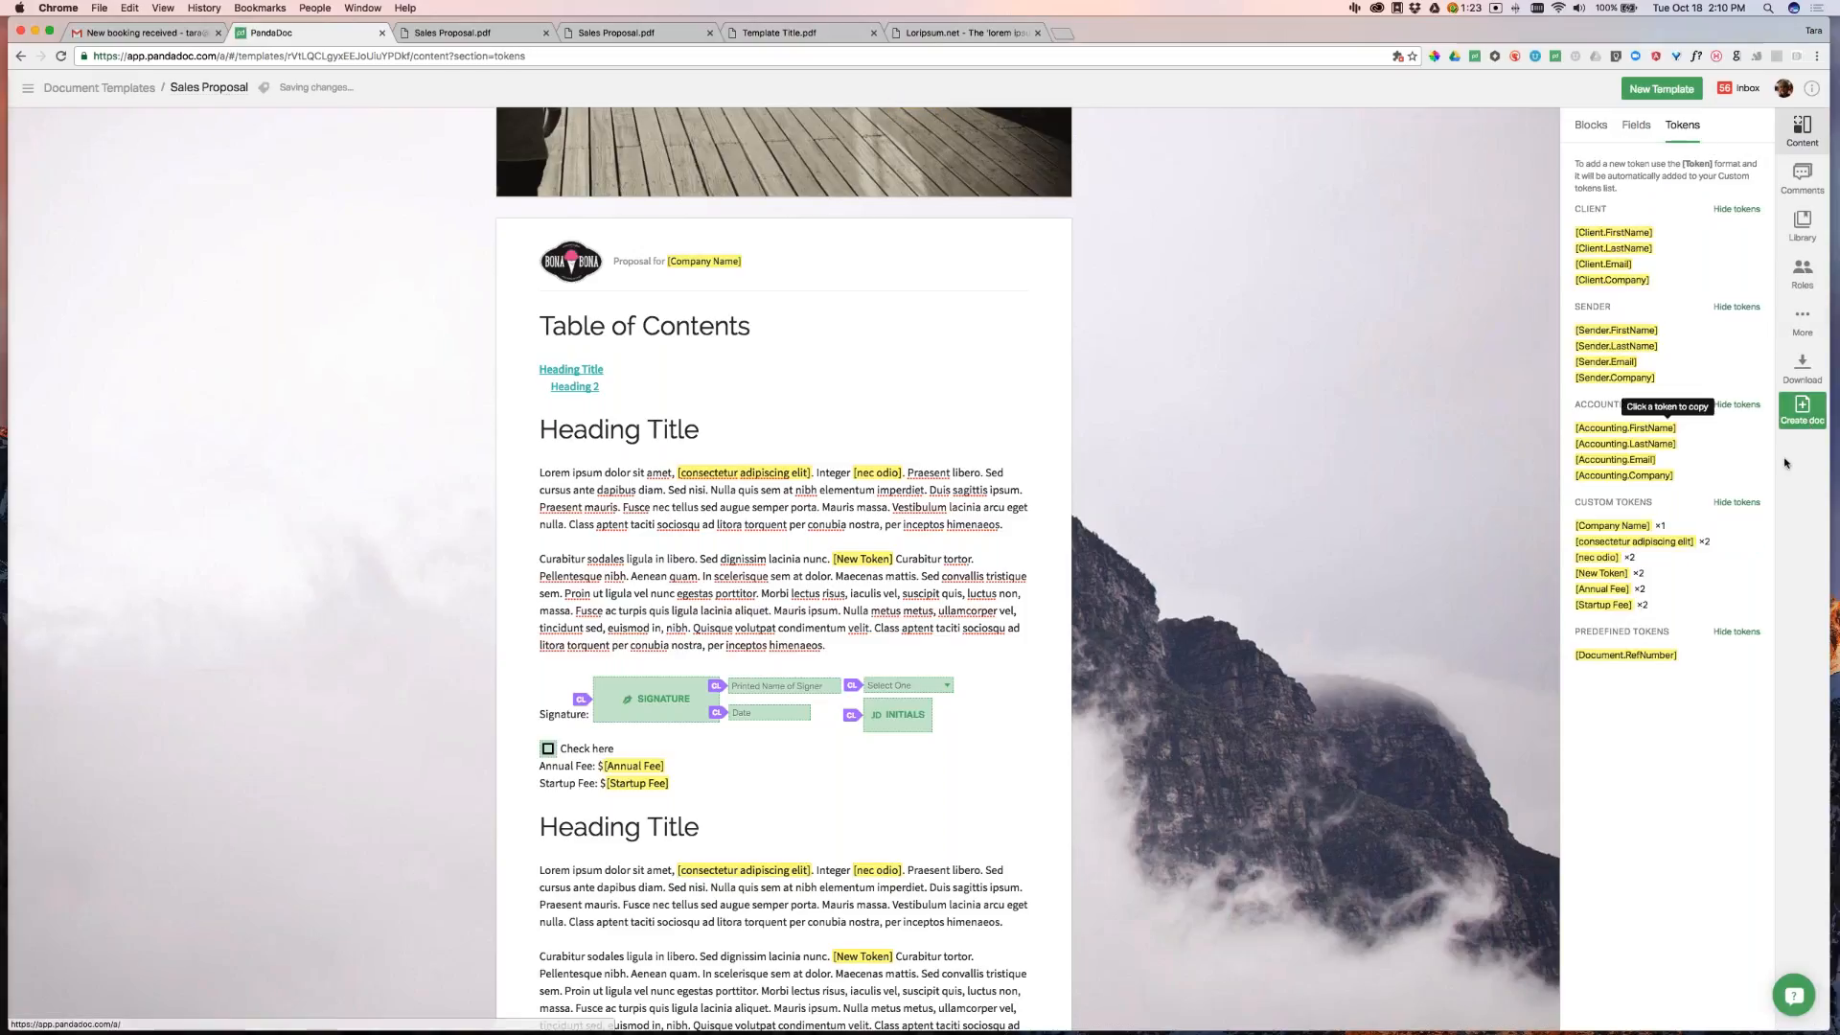
{"action": "left_click", "coordinate": [1803, 179]}
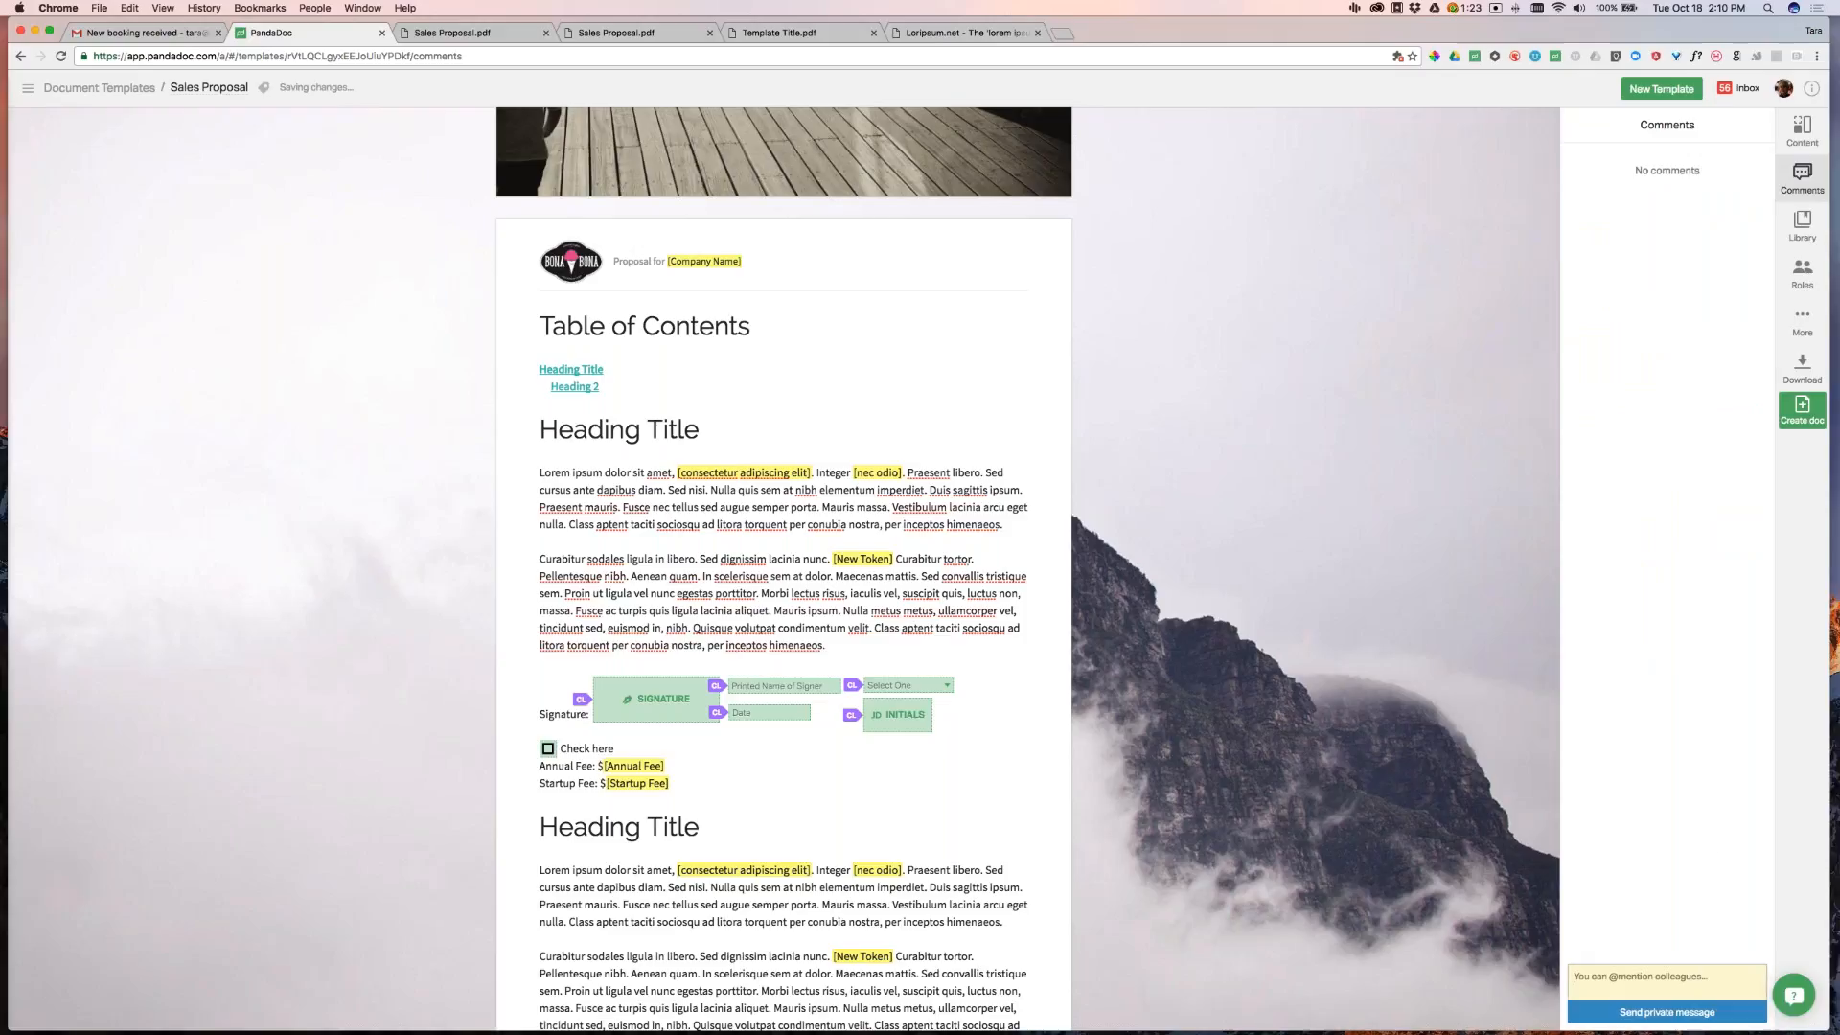
Post a private comment mentioning a colleague: 'Take a look at this new template - send feedback.'
{"action": "left_click", "coordinate": [1574, 976]}
{"action": "type", "text": "@"}
{"action": "type", "text": "jame"}
{"action": "left_click_drag", "start_coordinate": [1603, 976], "coordinate": [1566, 978]}
{"action": "type", "text": "@tara"}
{"action": "left_click", "coordinate": [1683, 950]}
{"action": "type", "text": "Take alook"}
{"action": "key", "text": "BackSpace"}
{"action": "key", "text": "BackSpace"}
{"action": "key", "text": "BackSpace"}
{"action": "type", "text": "k at this new template -"}
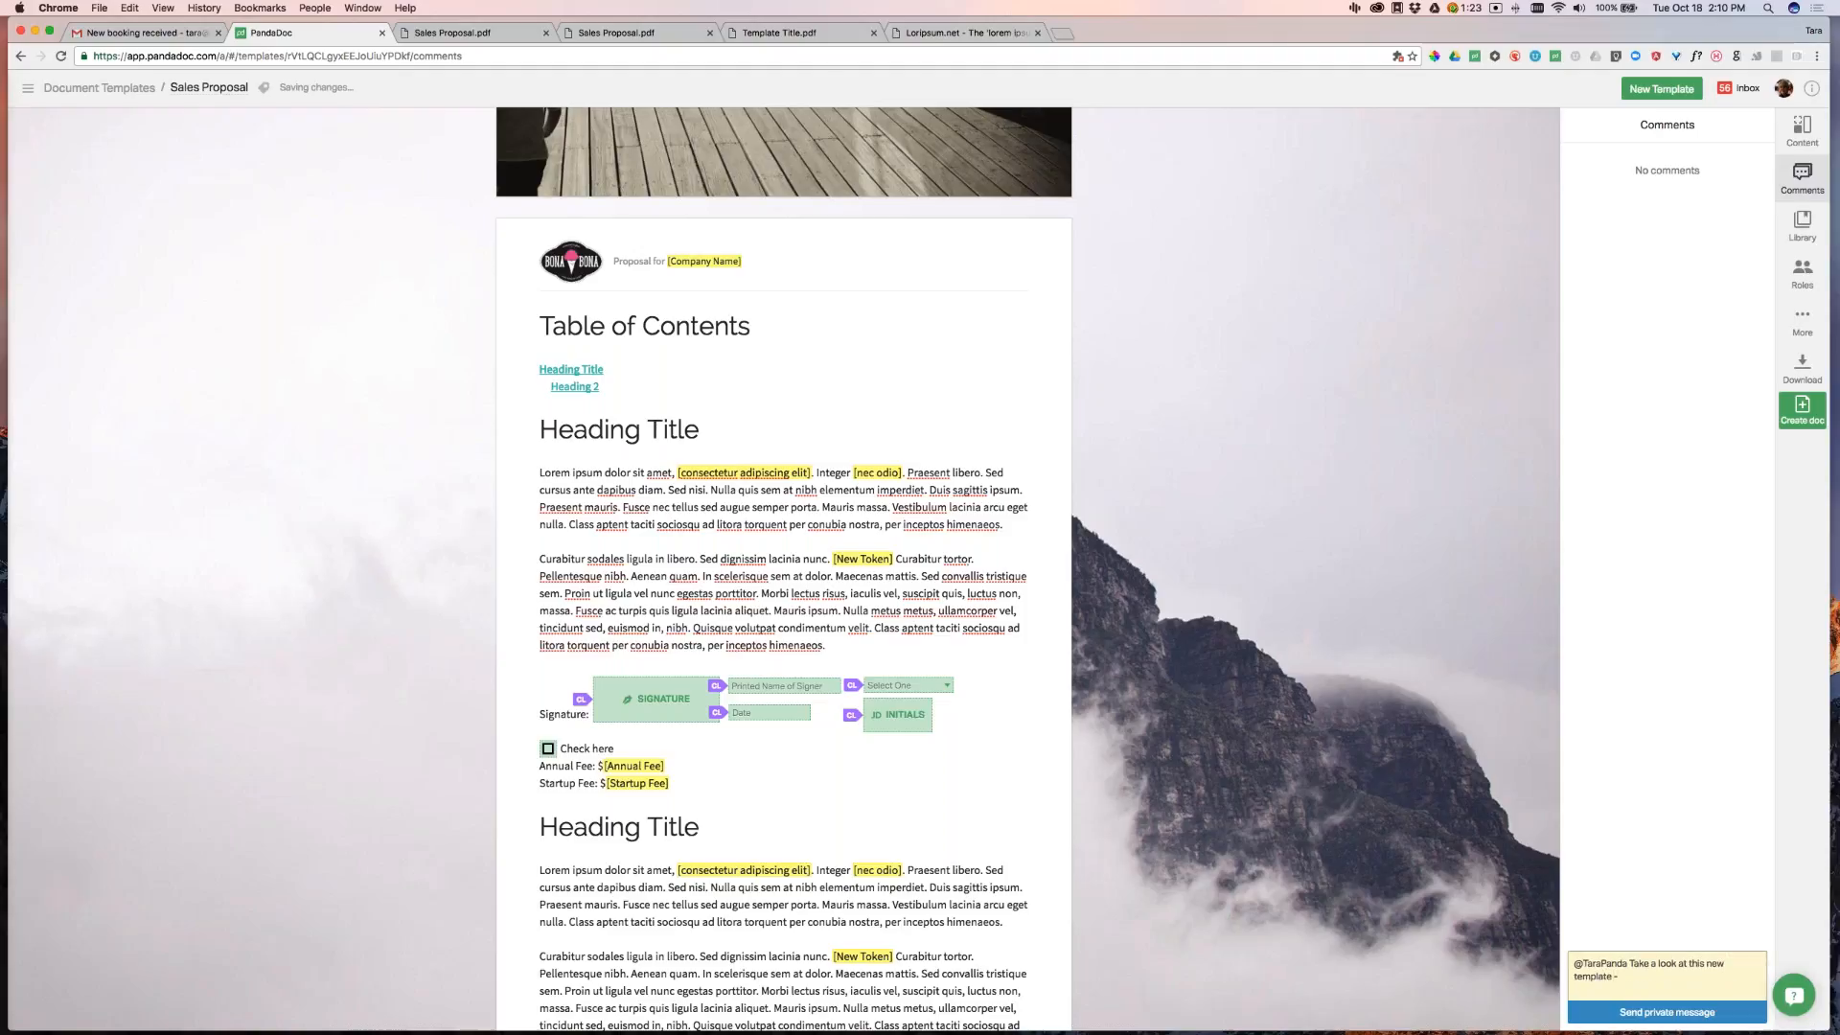
{"action": "type", "text": " send feedback."}
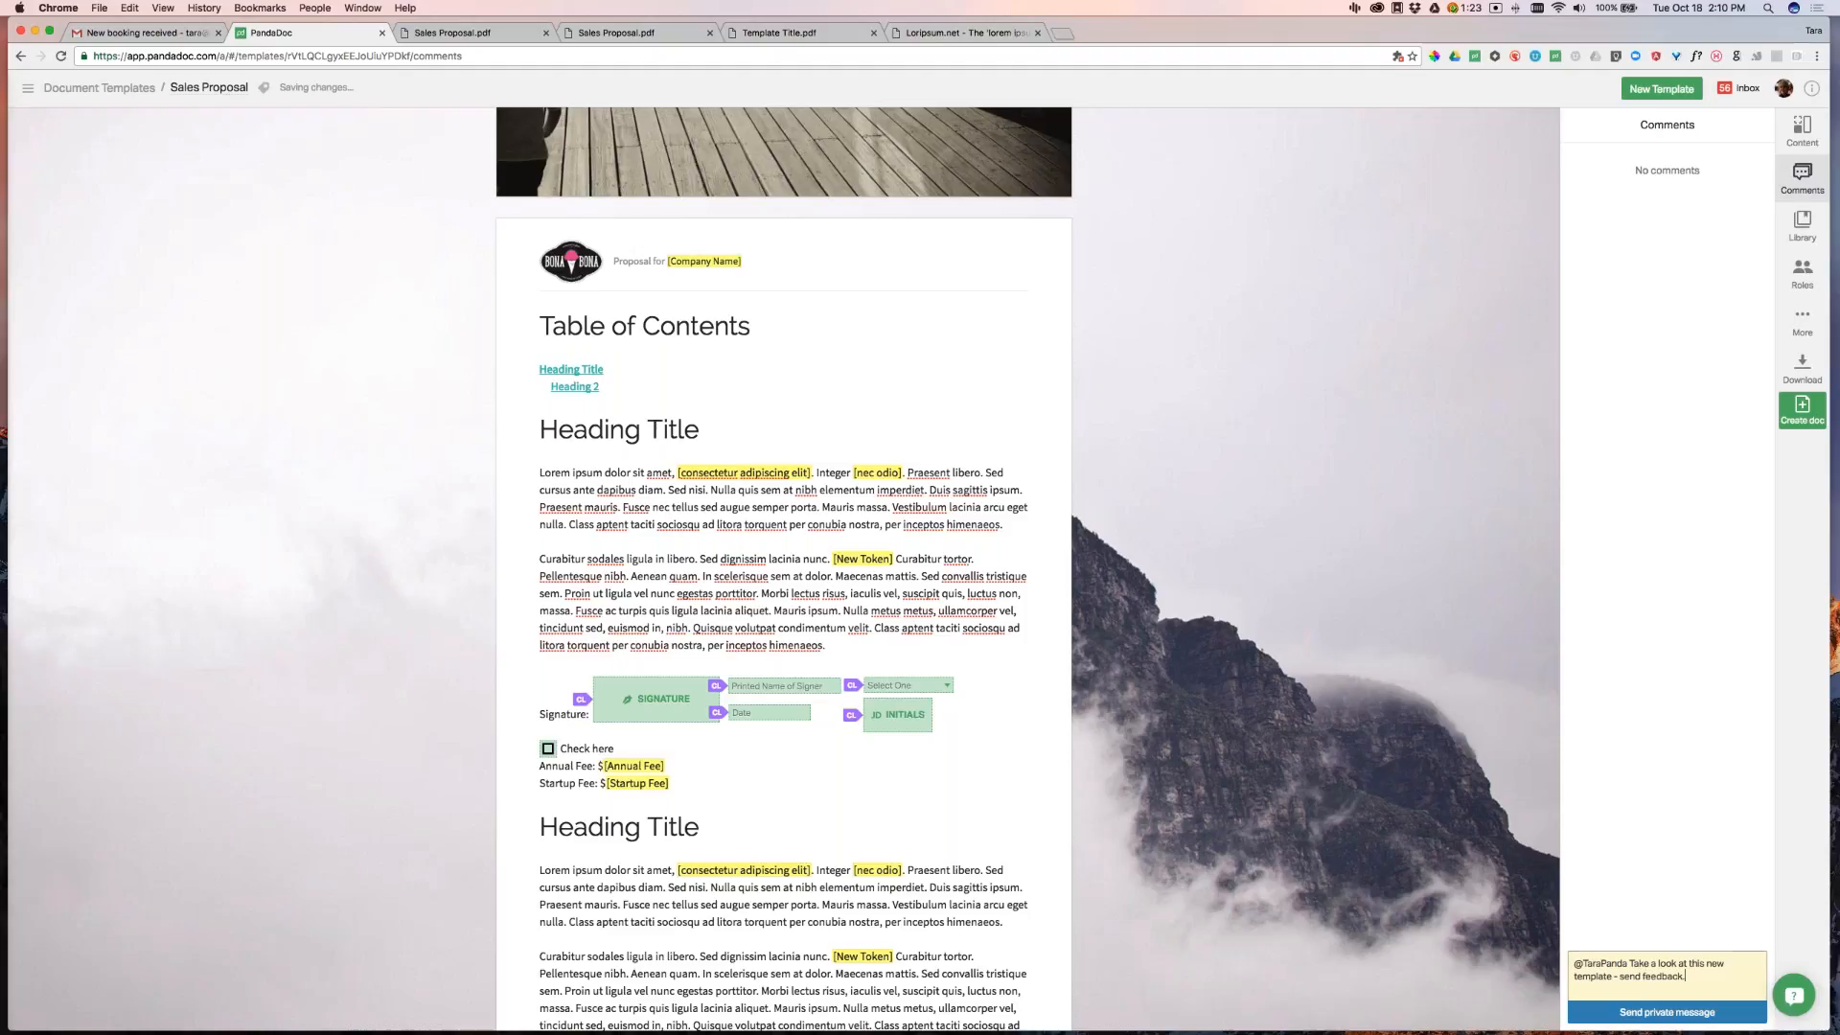
{"action": "left_click", "coordinate": [1703, 1011]}
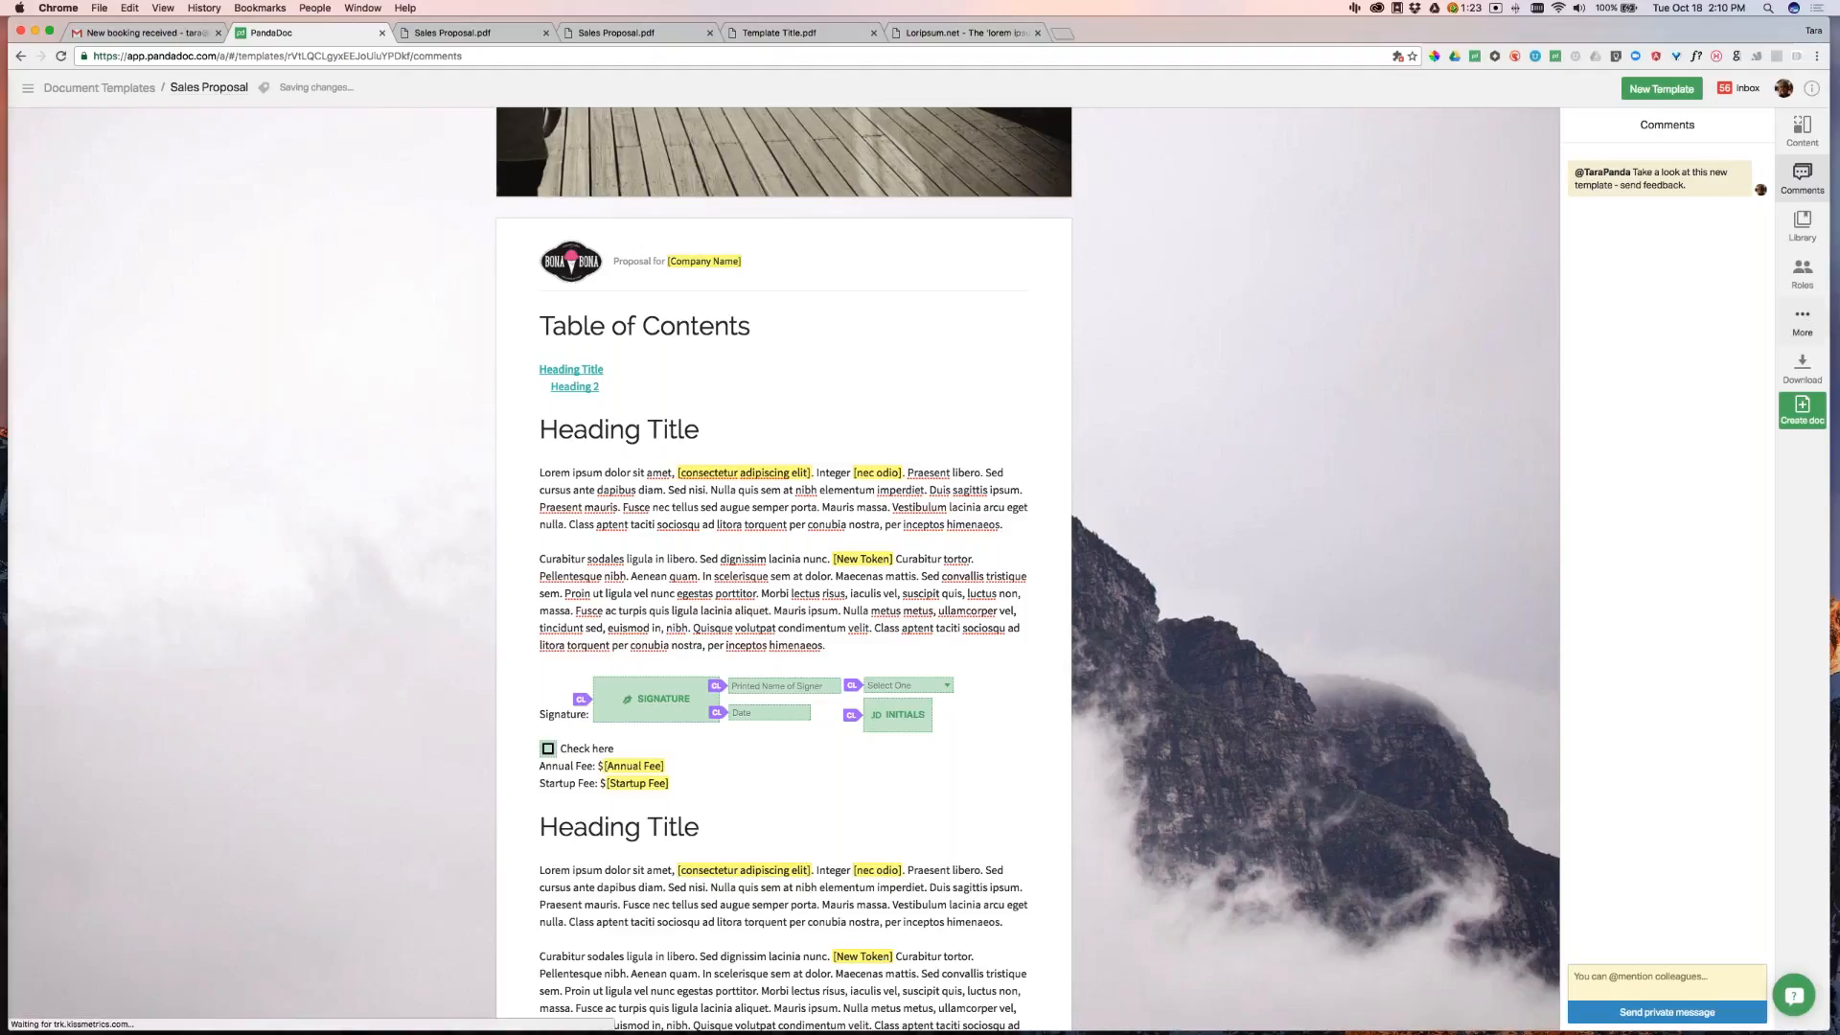
{"action": "left_click", "coordinate": [1819, 324]}
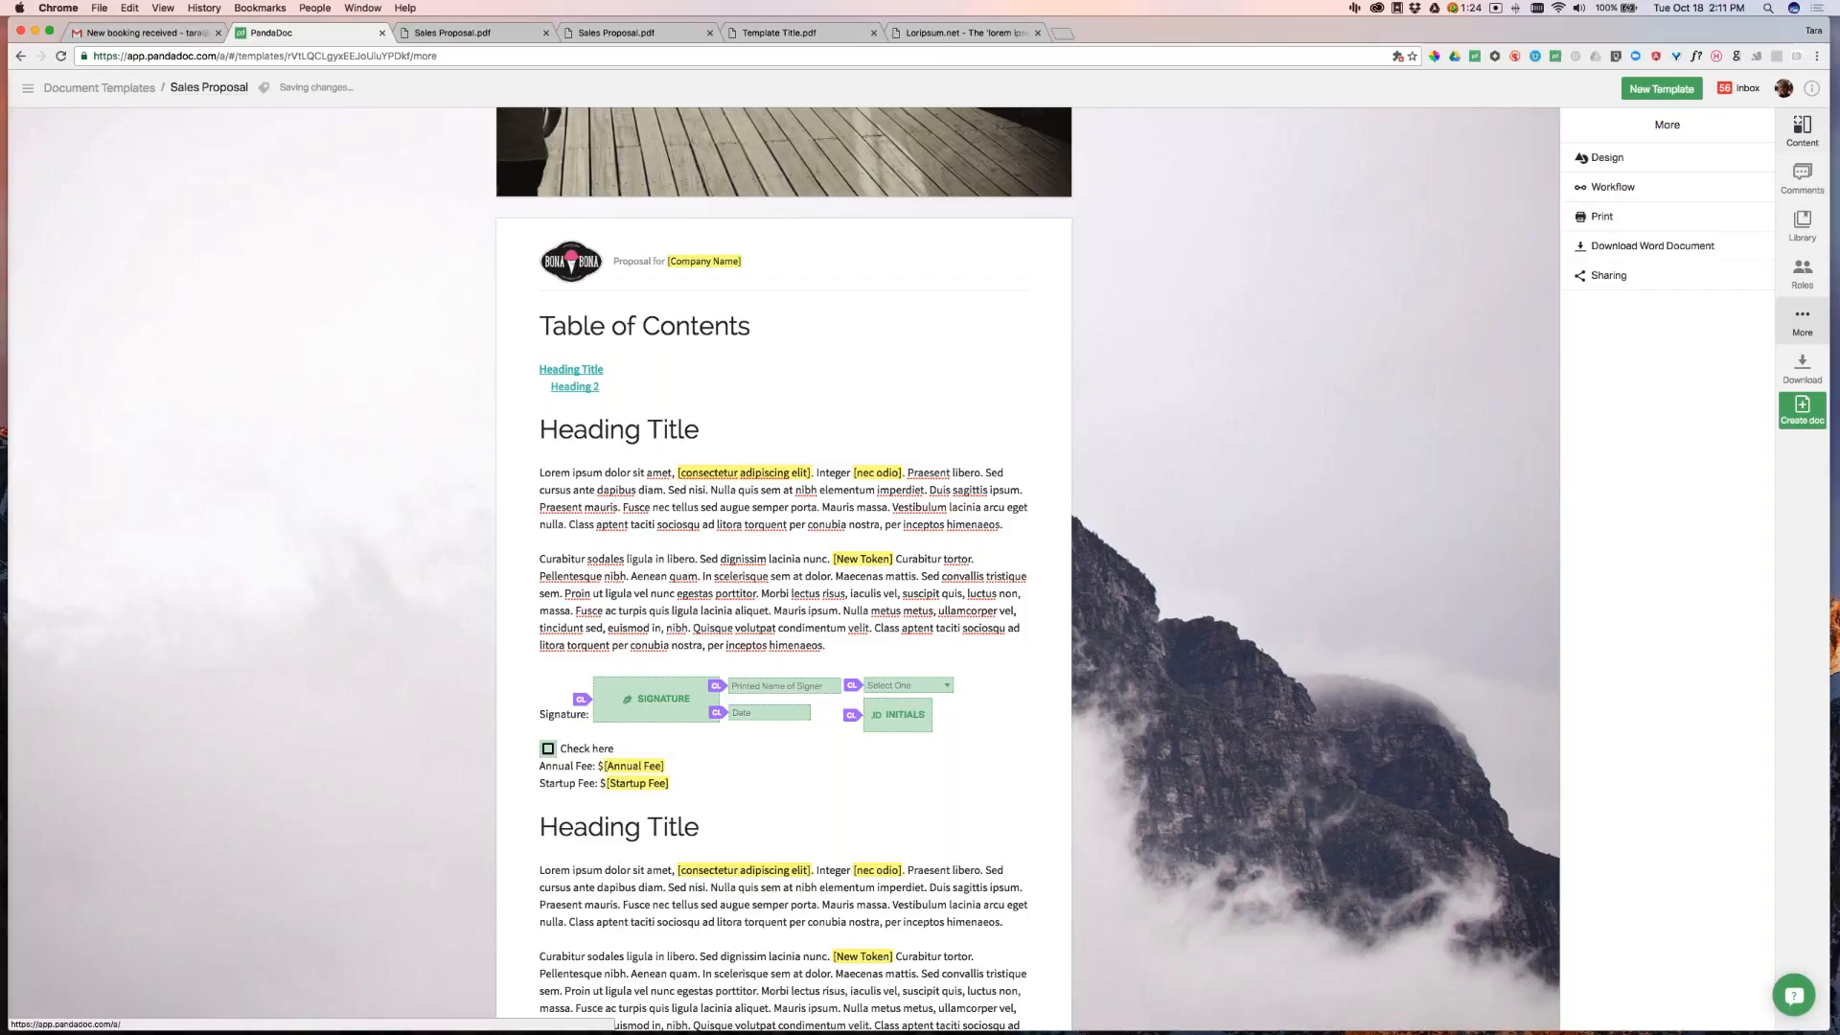
In the template's Workflow settings, require approval and add two colleagues as approvers
{"action": "left_click", "coordinate": [1801, 132]}
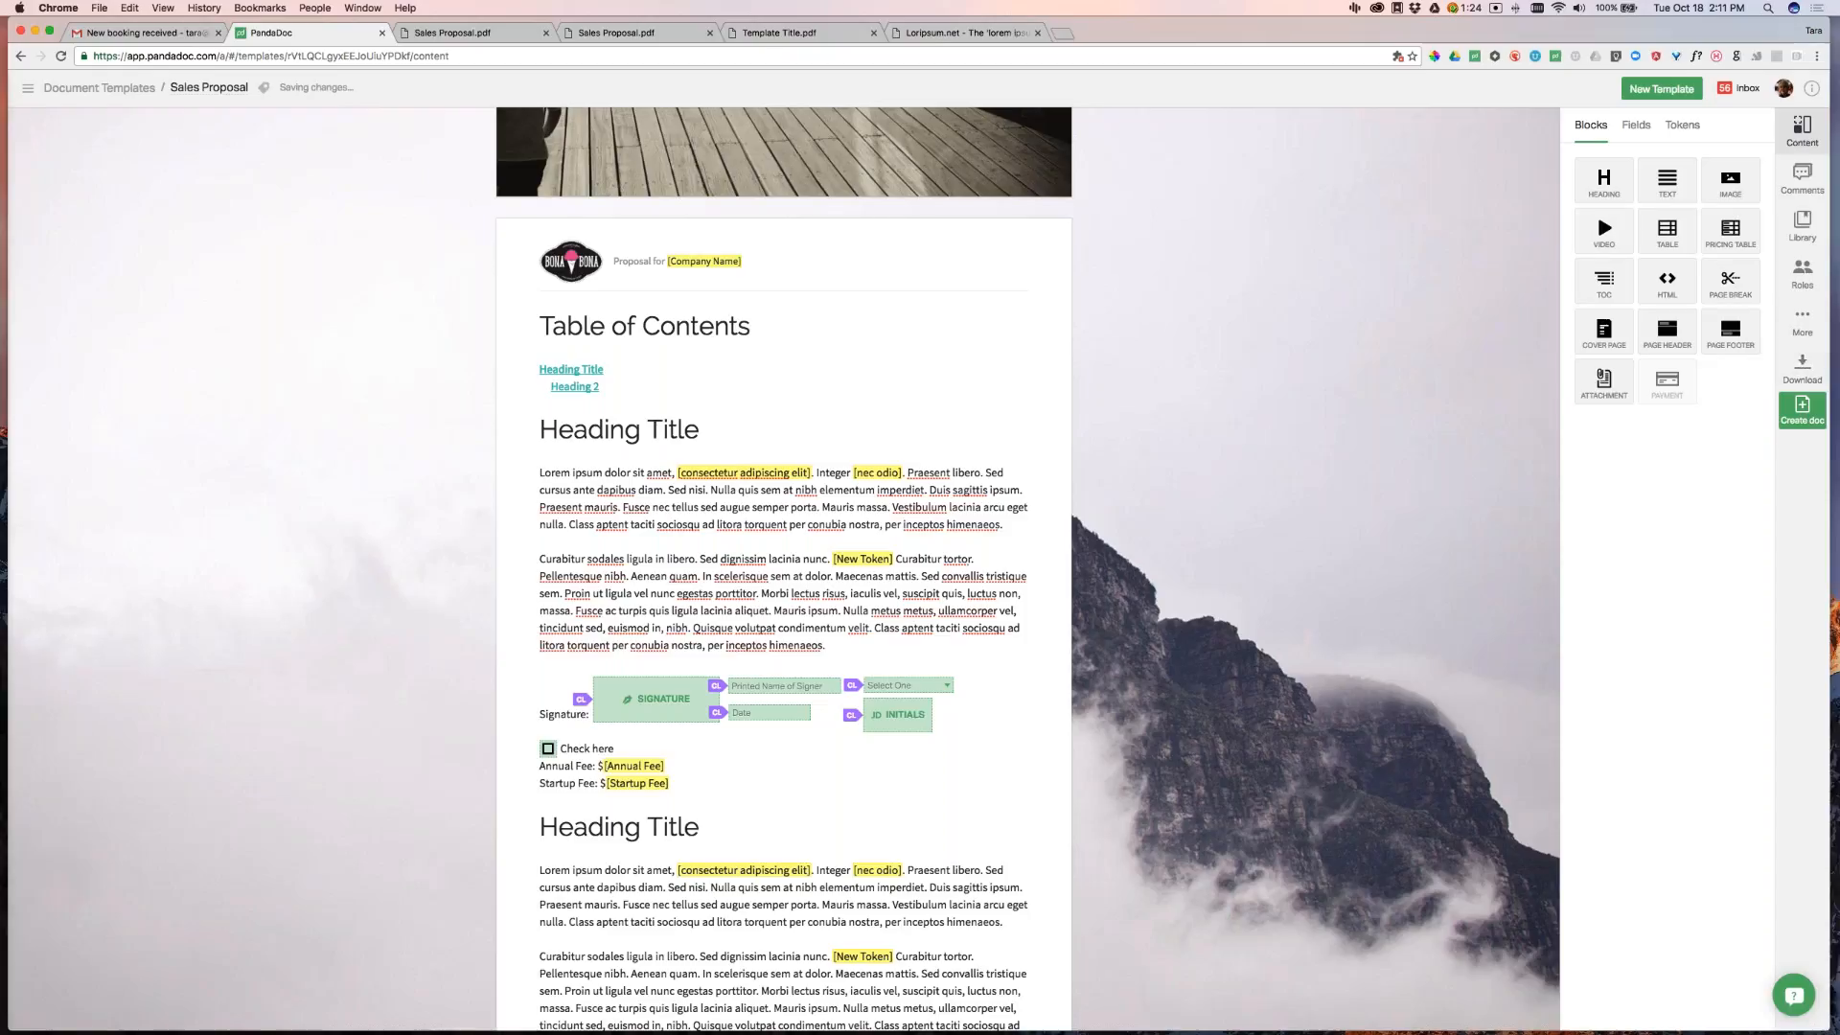
{"action": "left_click", "coordinate": [1803, 321]}
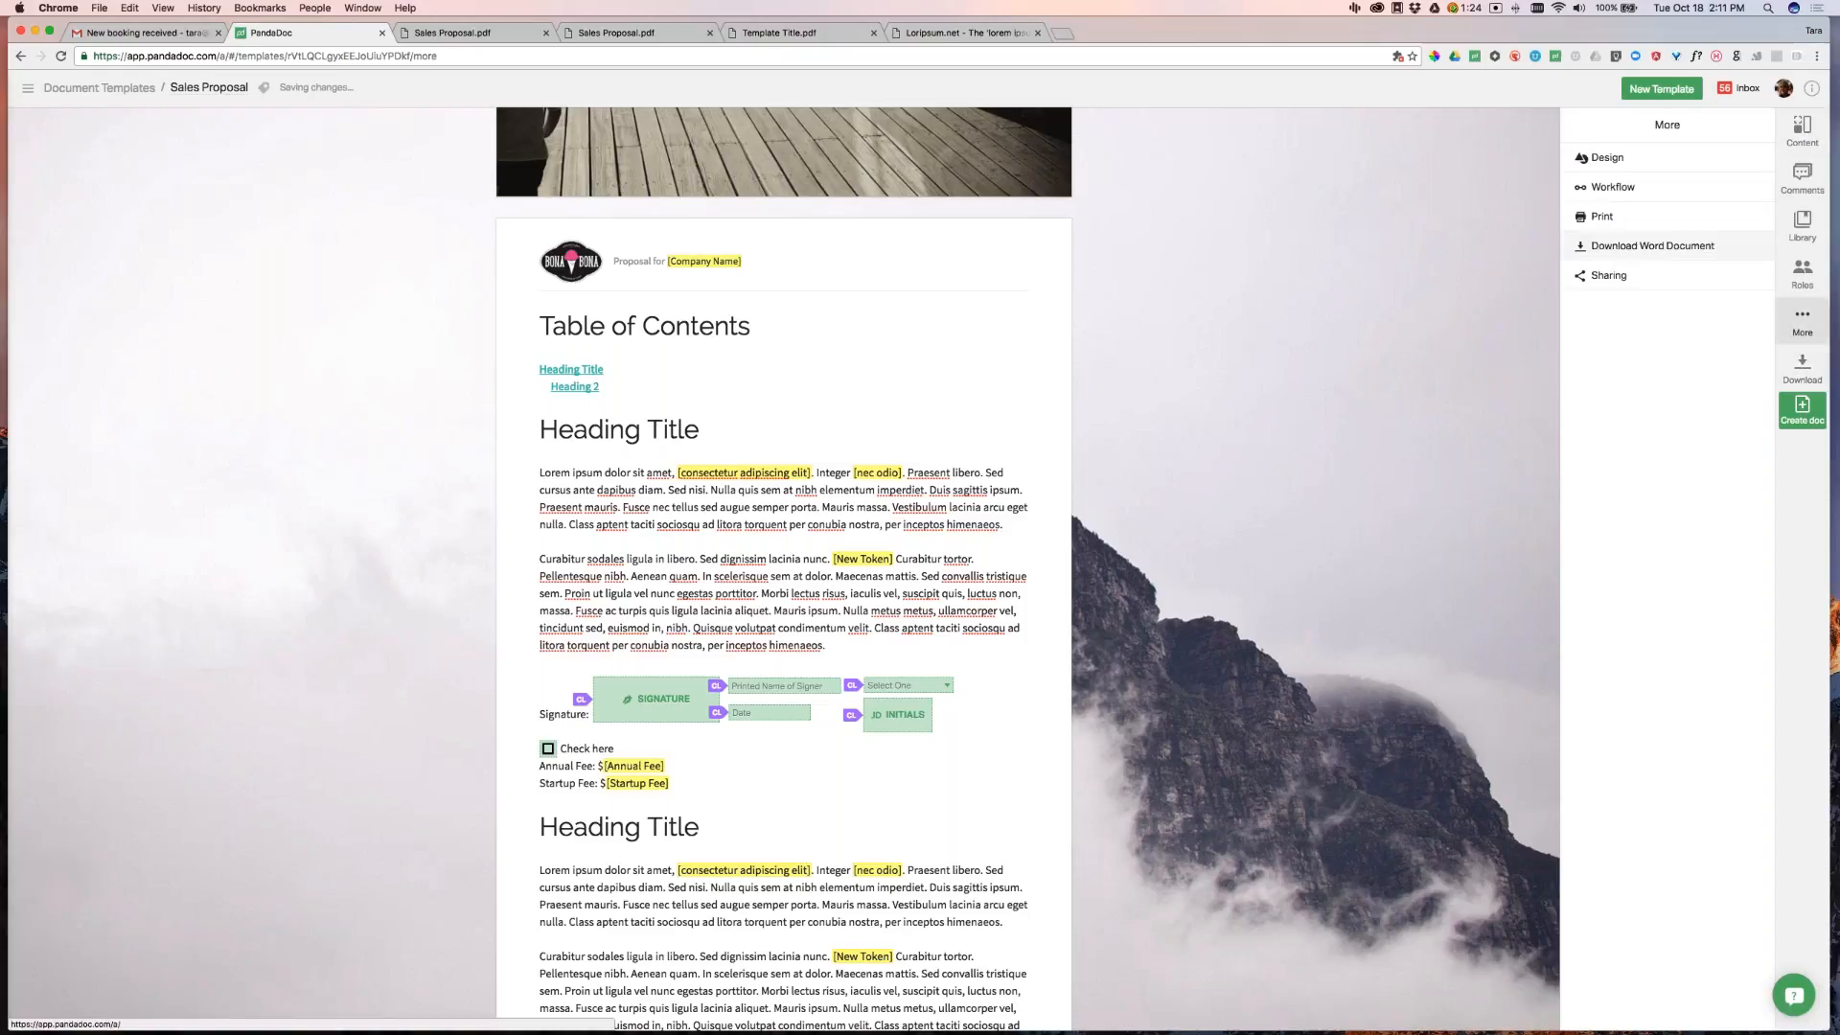
{"action": "left_click", "coordinate": [1613, 187]}
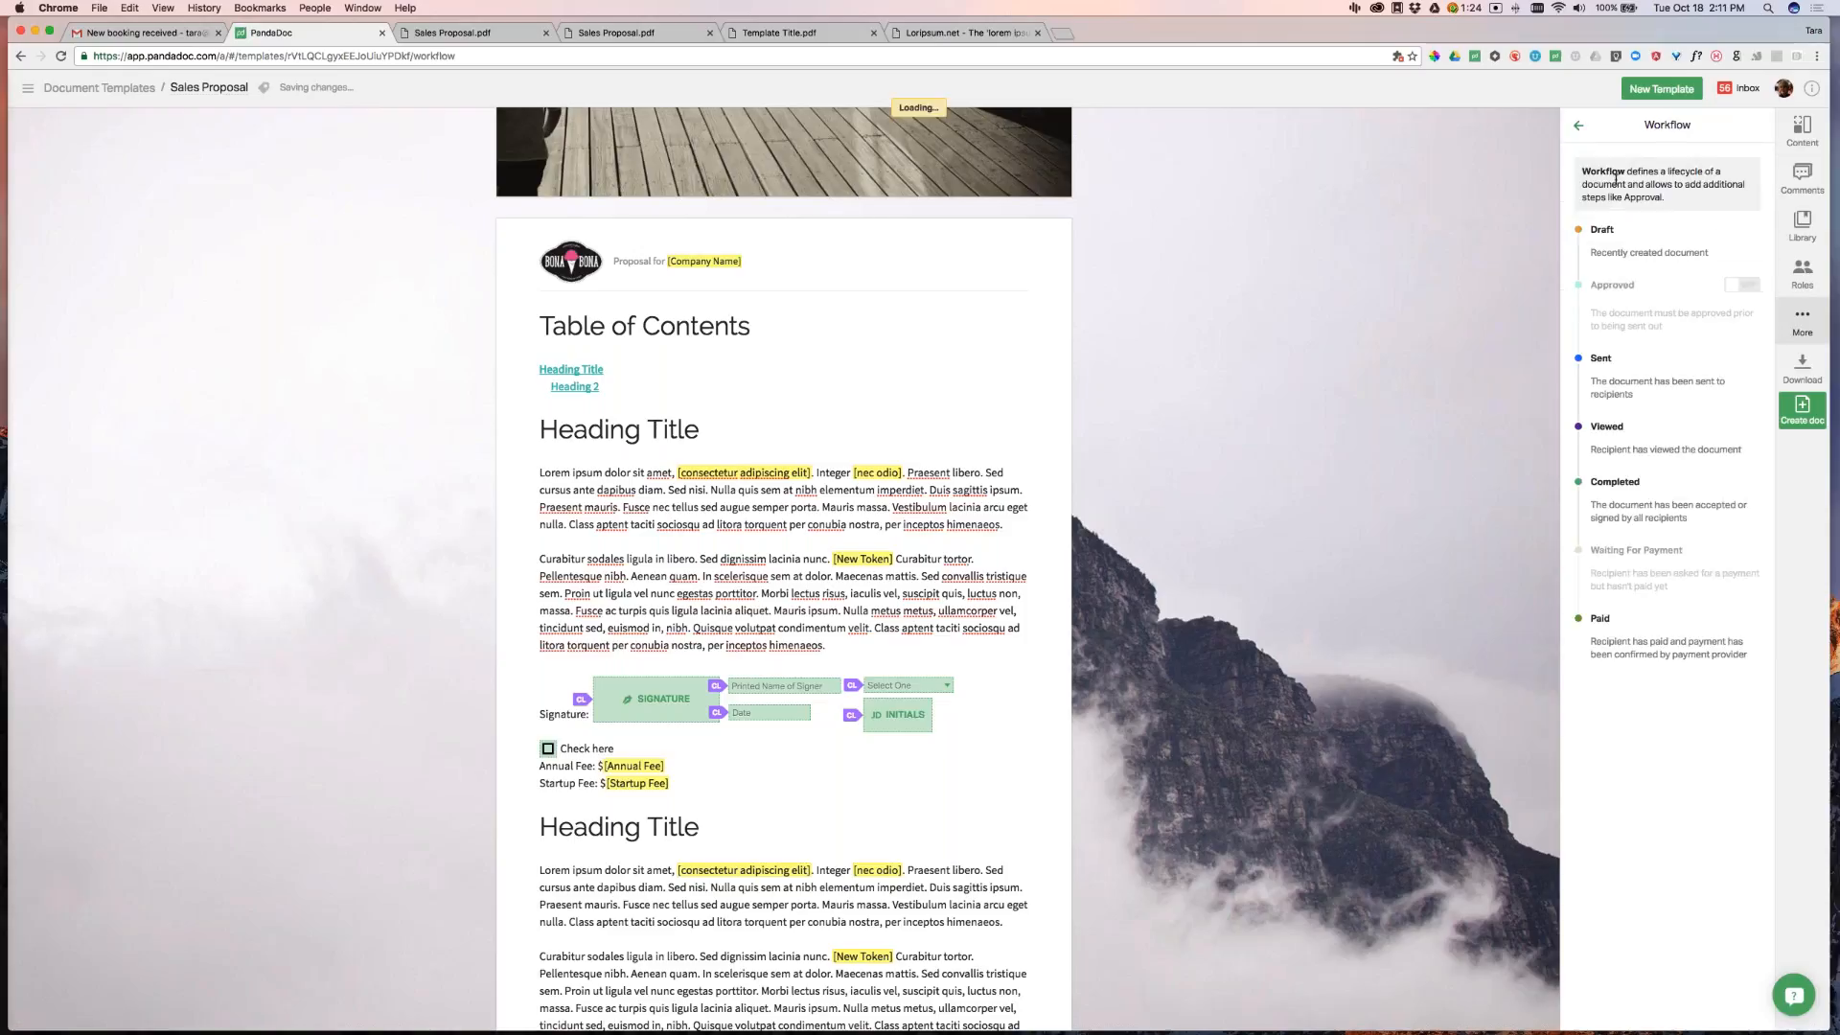
{"action": "left_click", "coordinate": [1757, 287]}
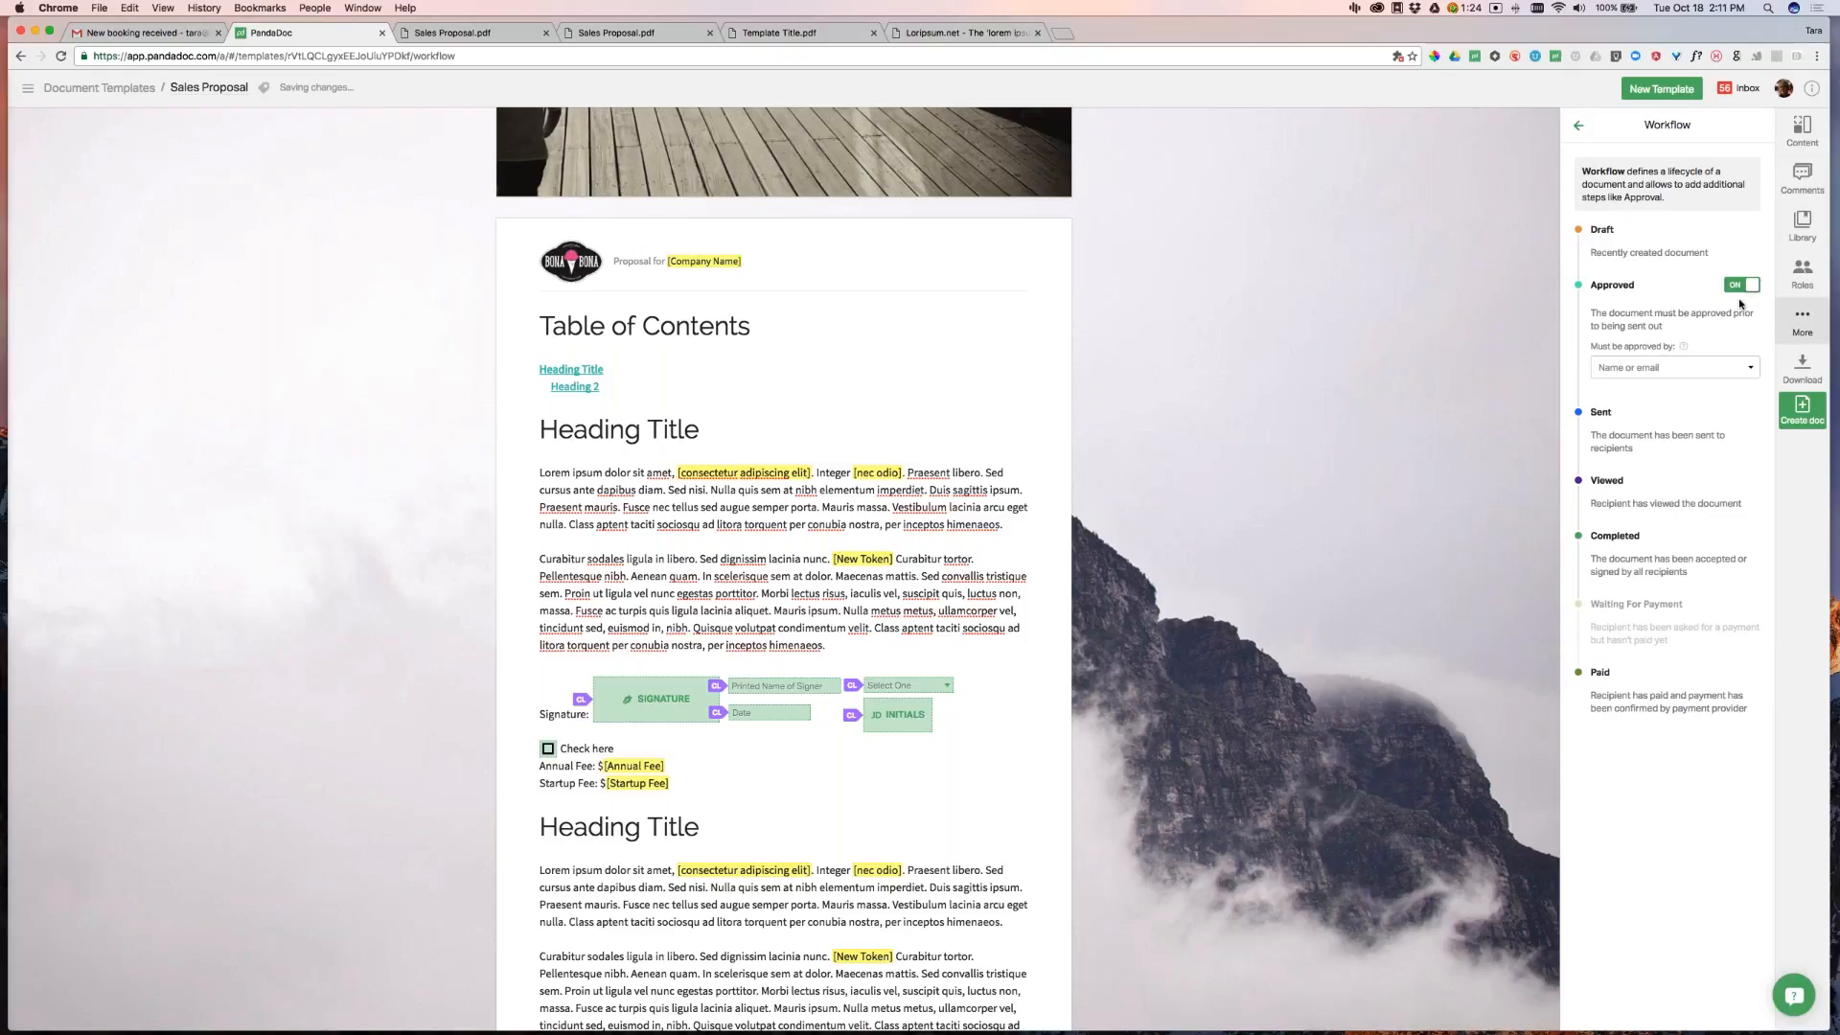
{"action": "left_click", "coordinate": [1636, 370]}
{"action": "left_click", "coordinate": [1662, 397]}
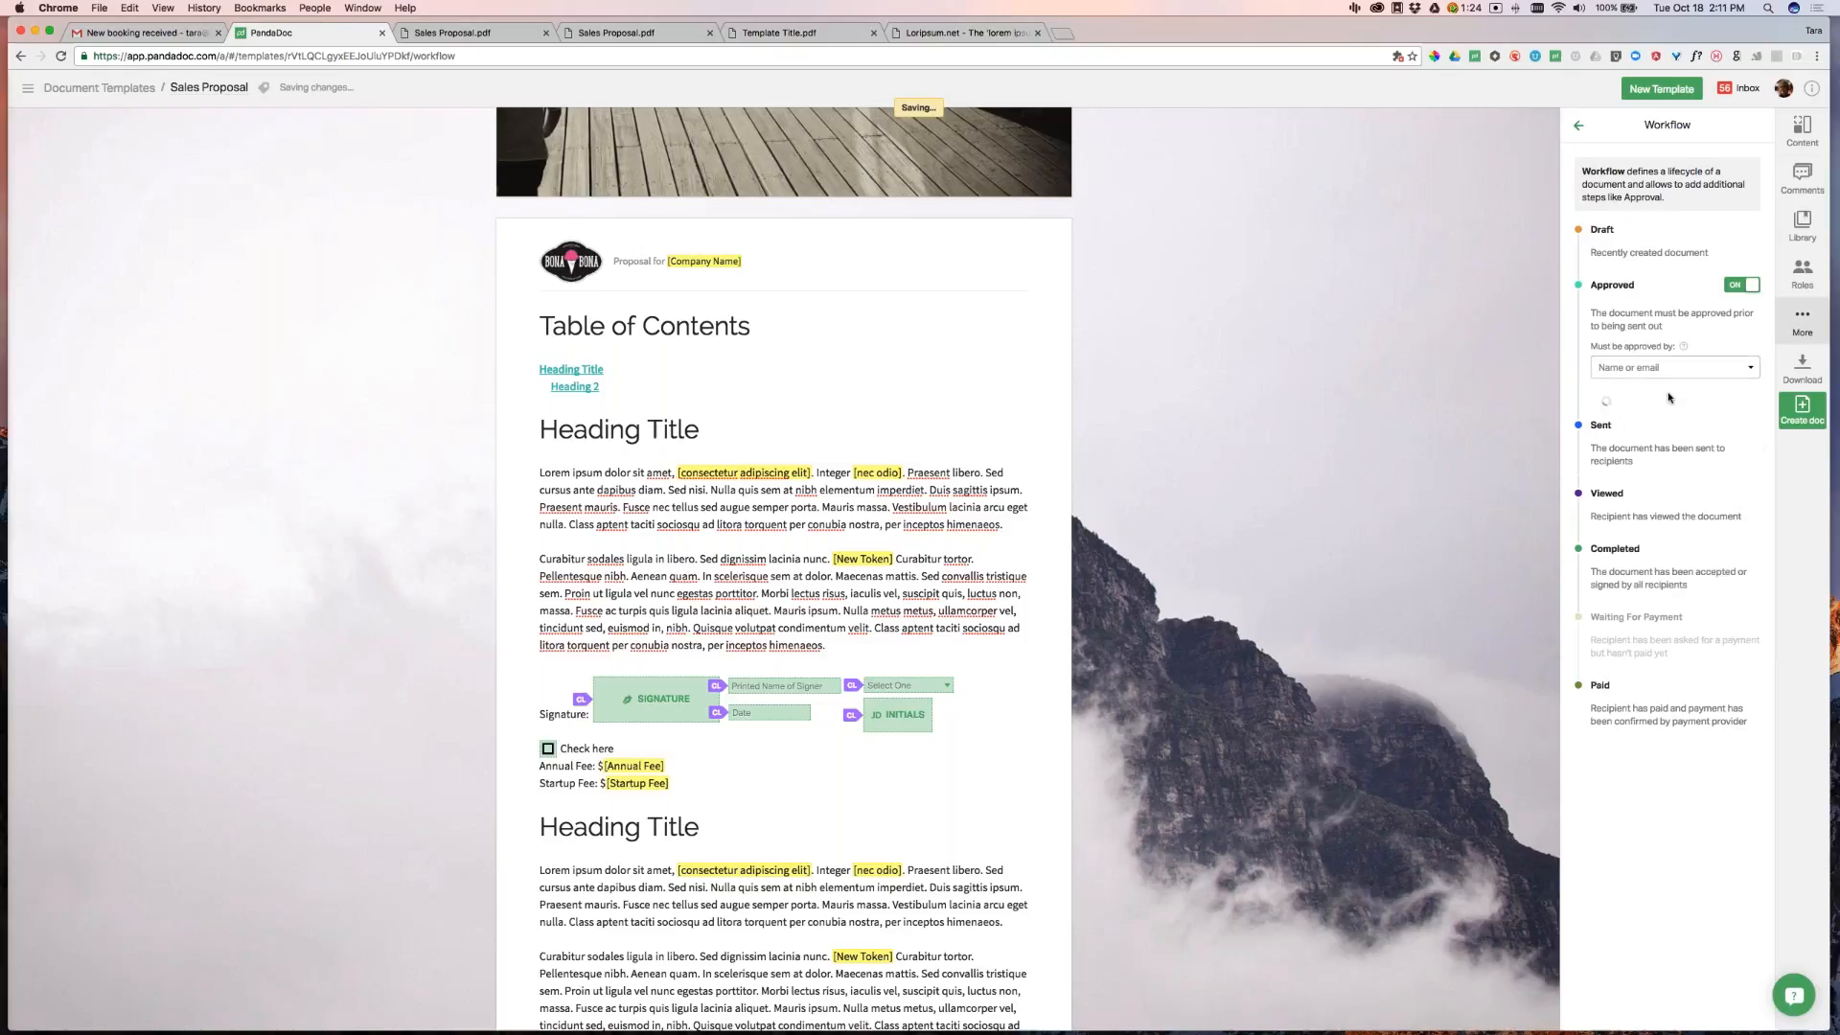
{"action": "left_click", "coordinate": [1667, 368]}
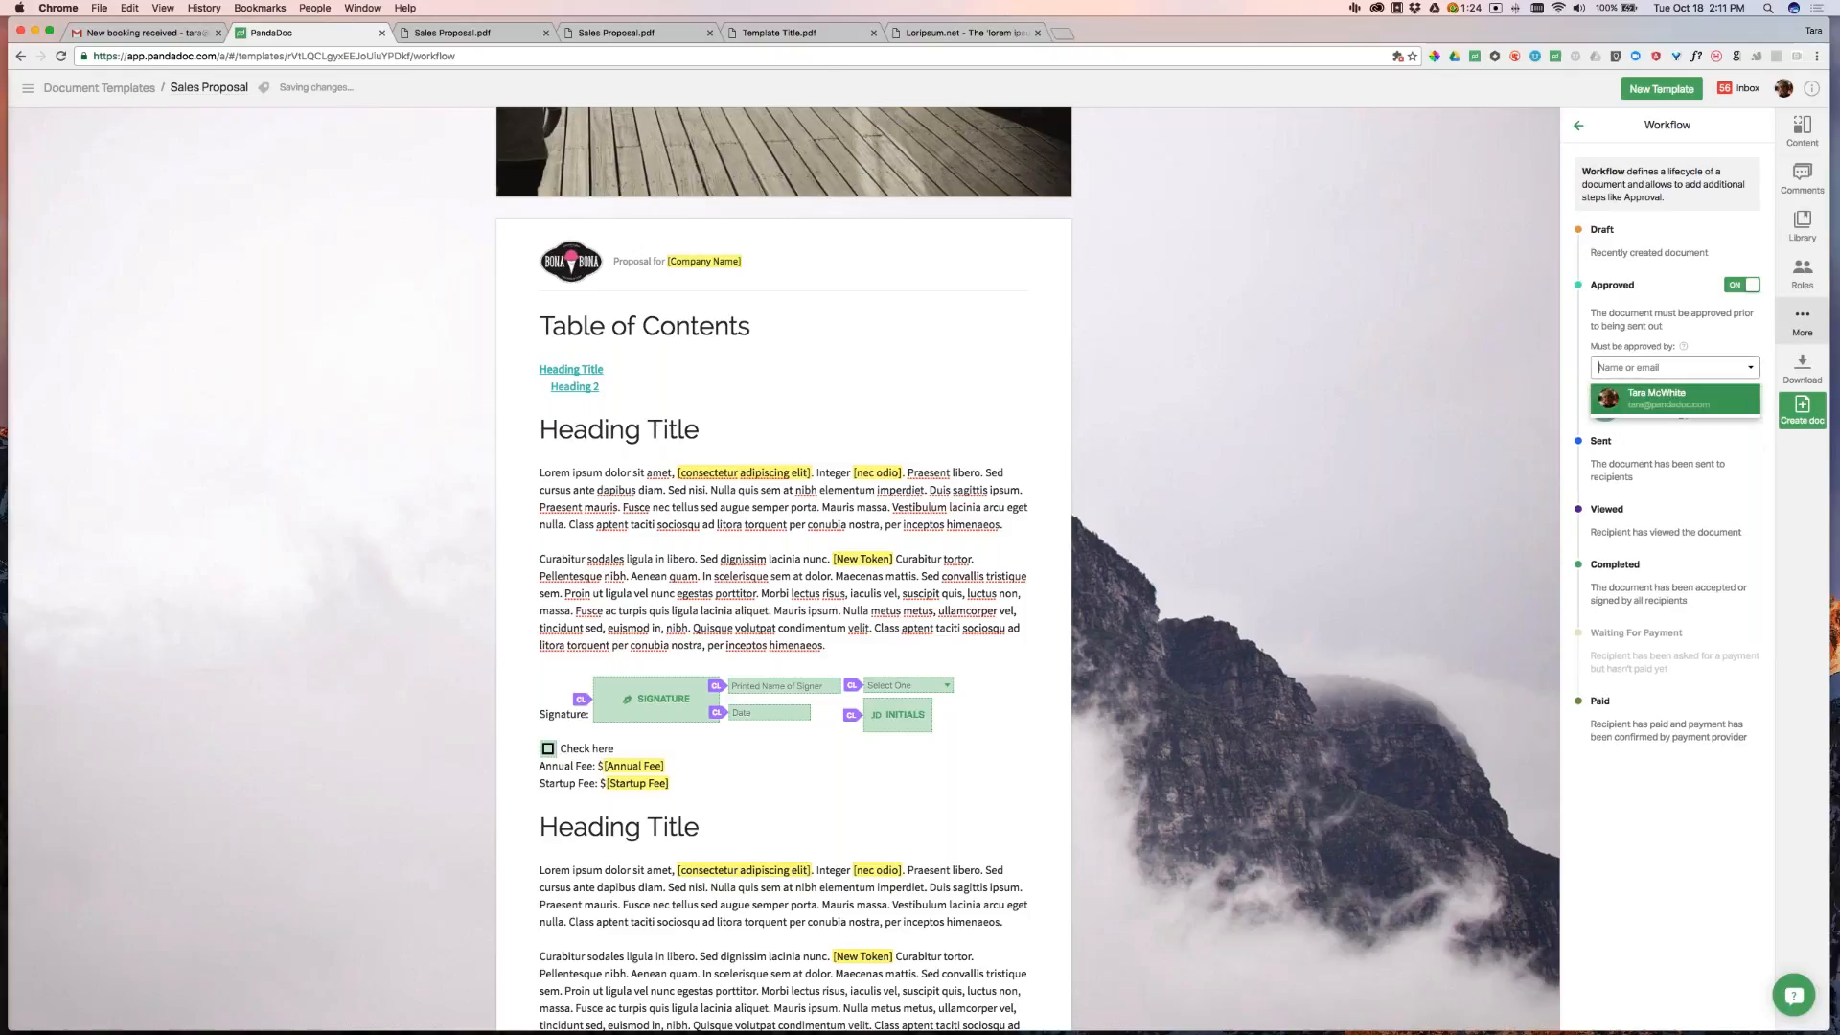
{"action": "left_click", "coordinate": [1671, 403]}
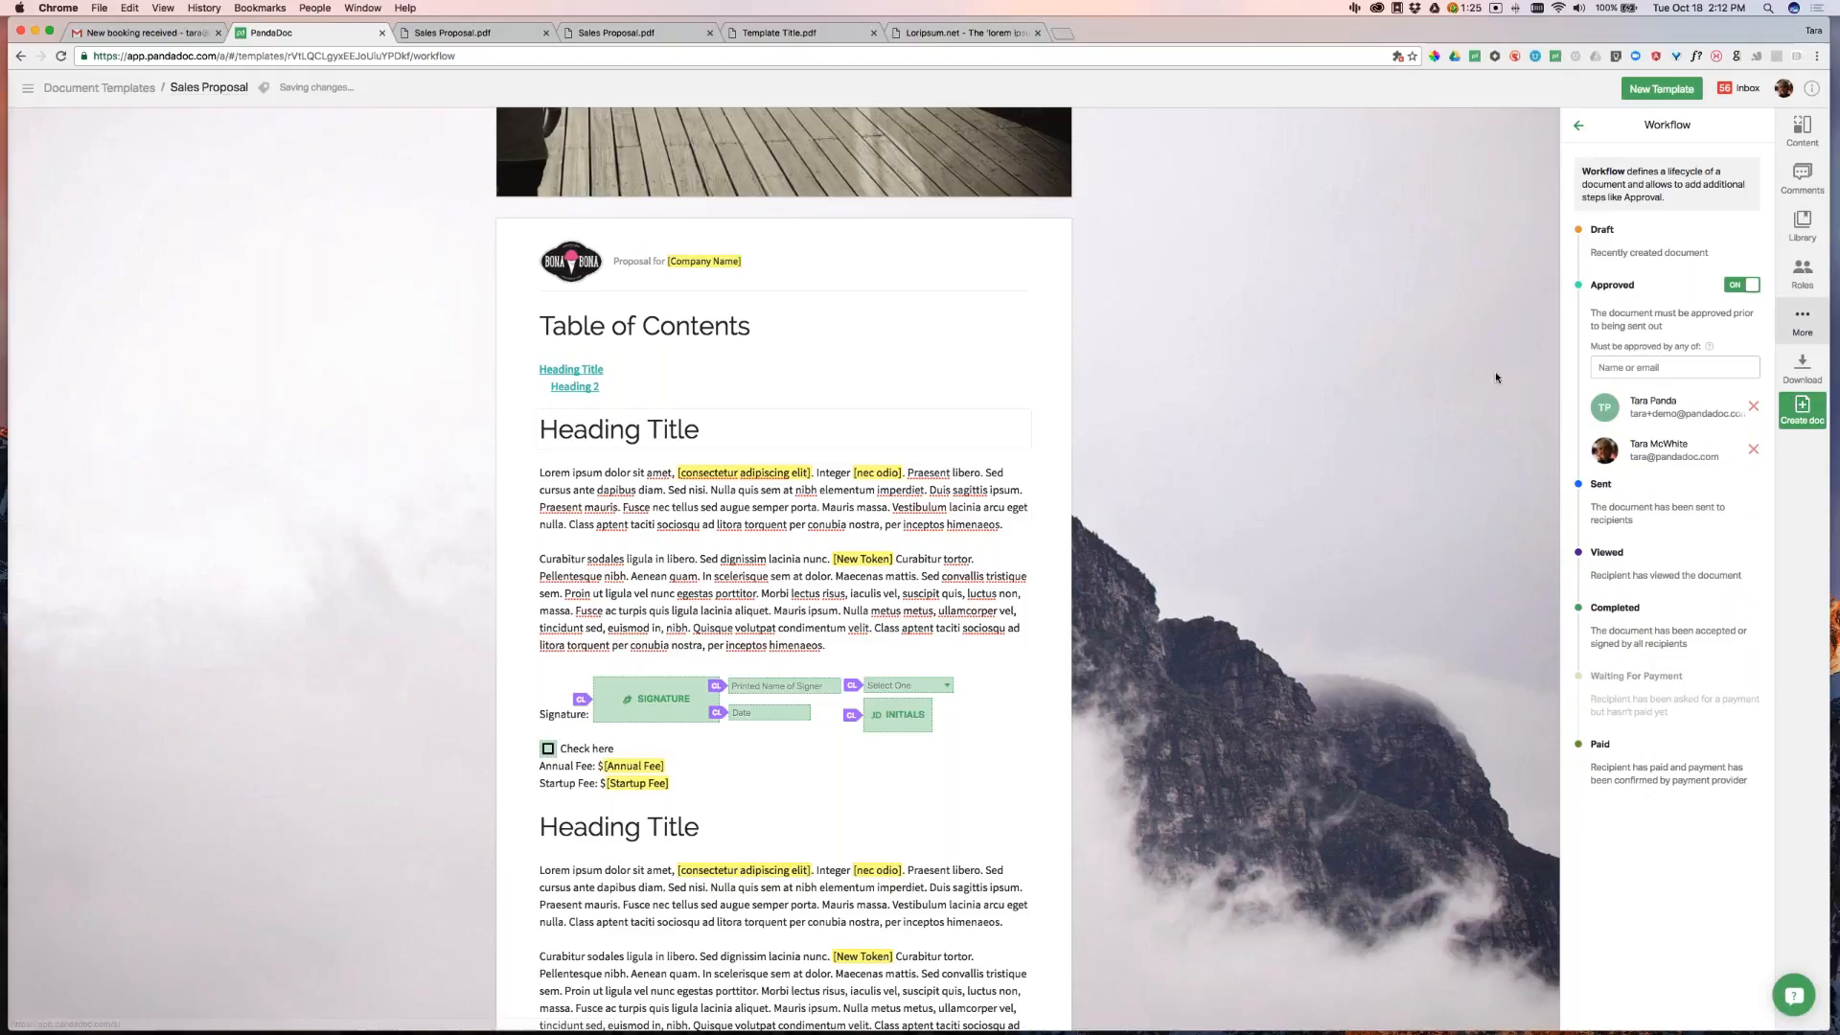
Review the template's recipient roles and create a new document from it
{"action": "left_click", "coordinate": [1796, 286]}
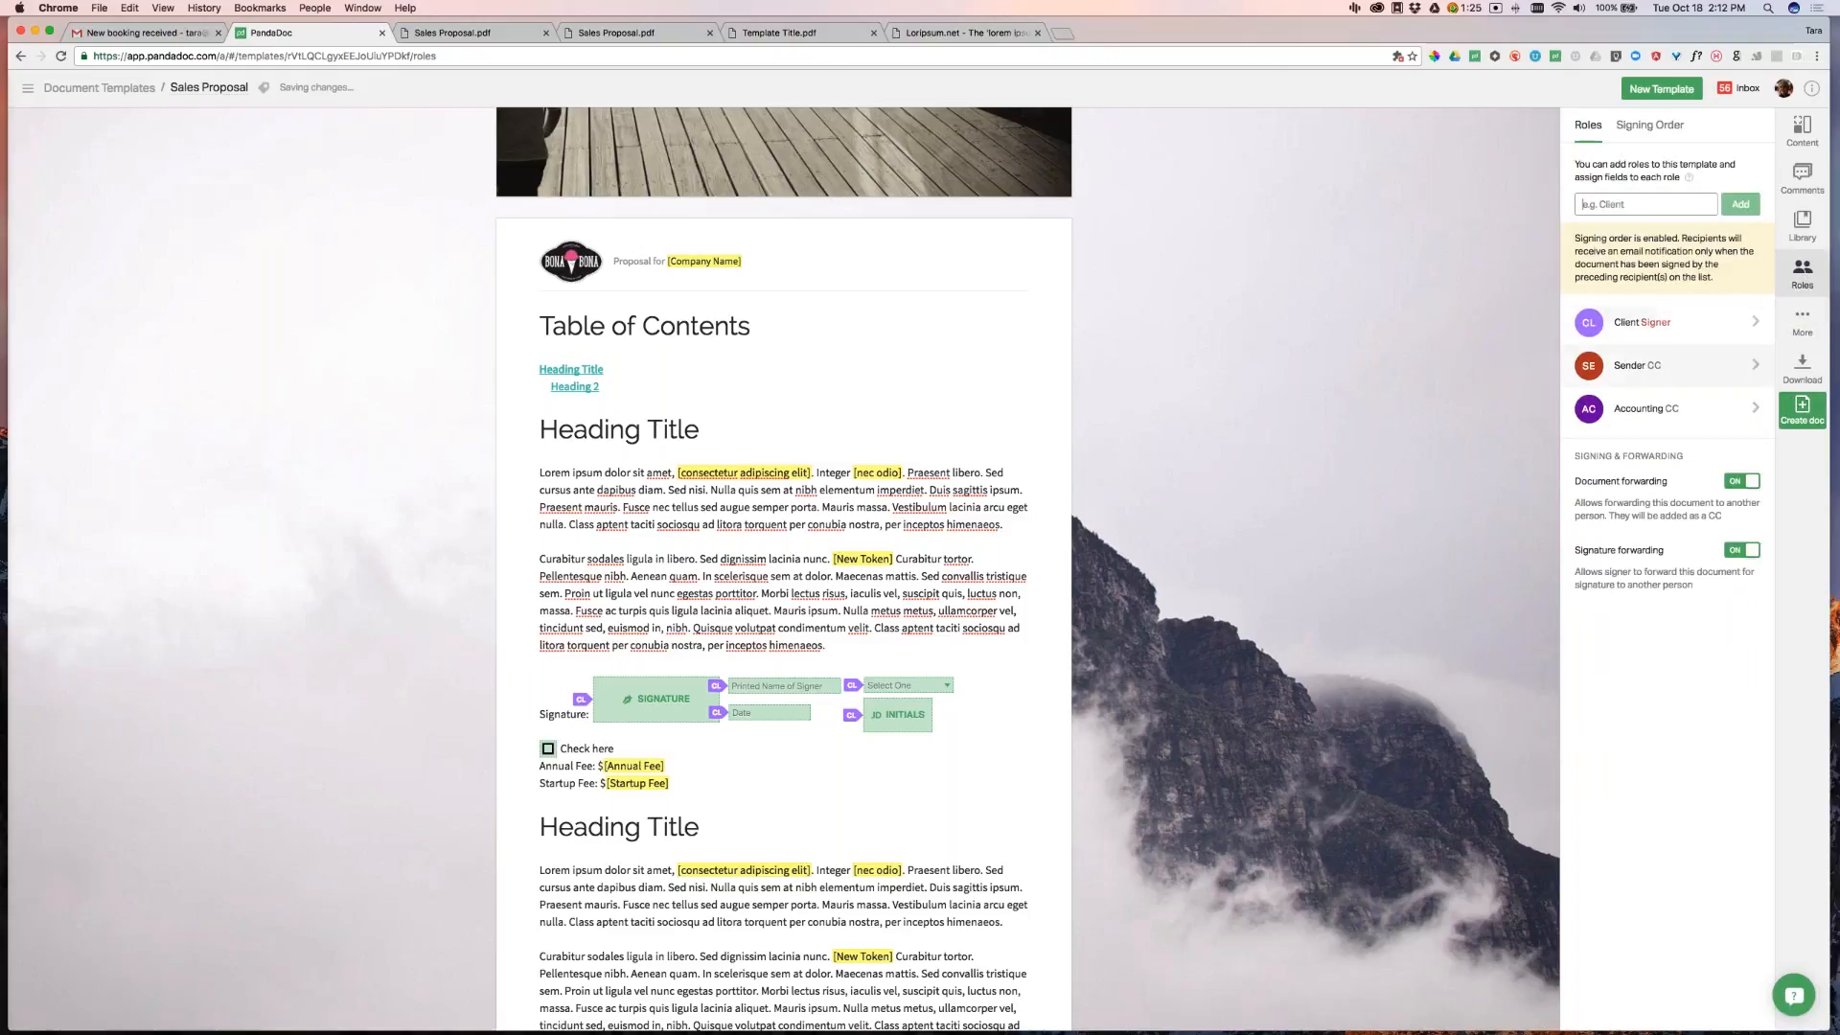
{"action": "left_click", "coordinate": [1814, 409]}
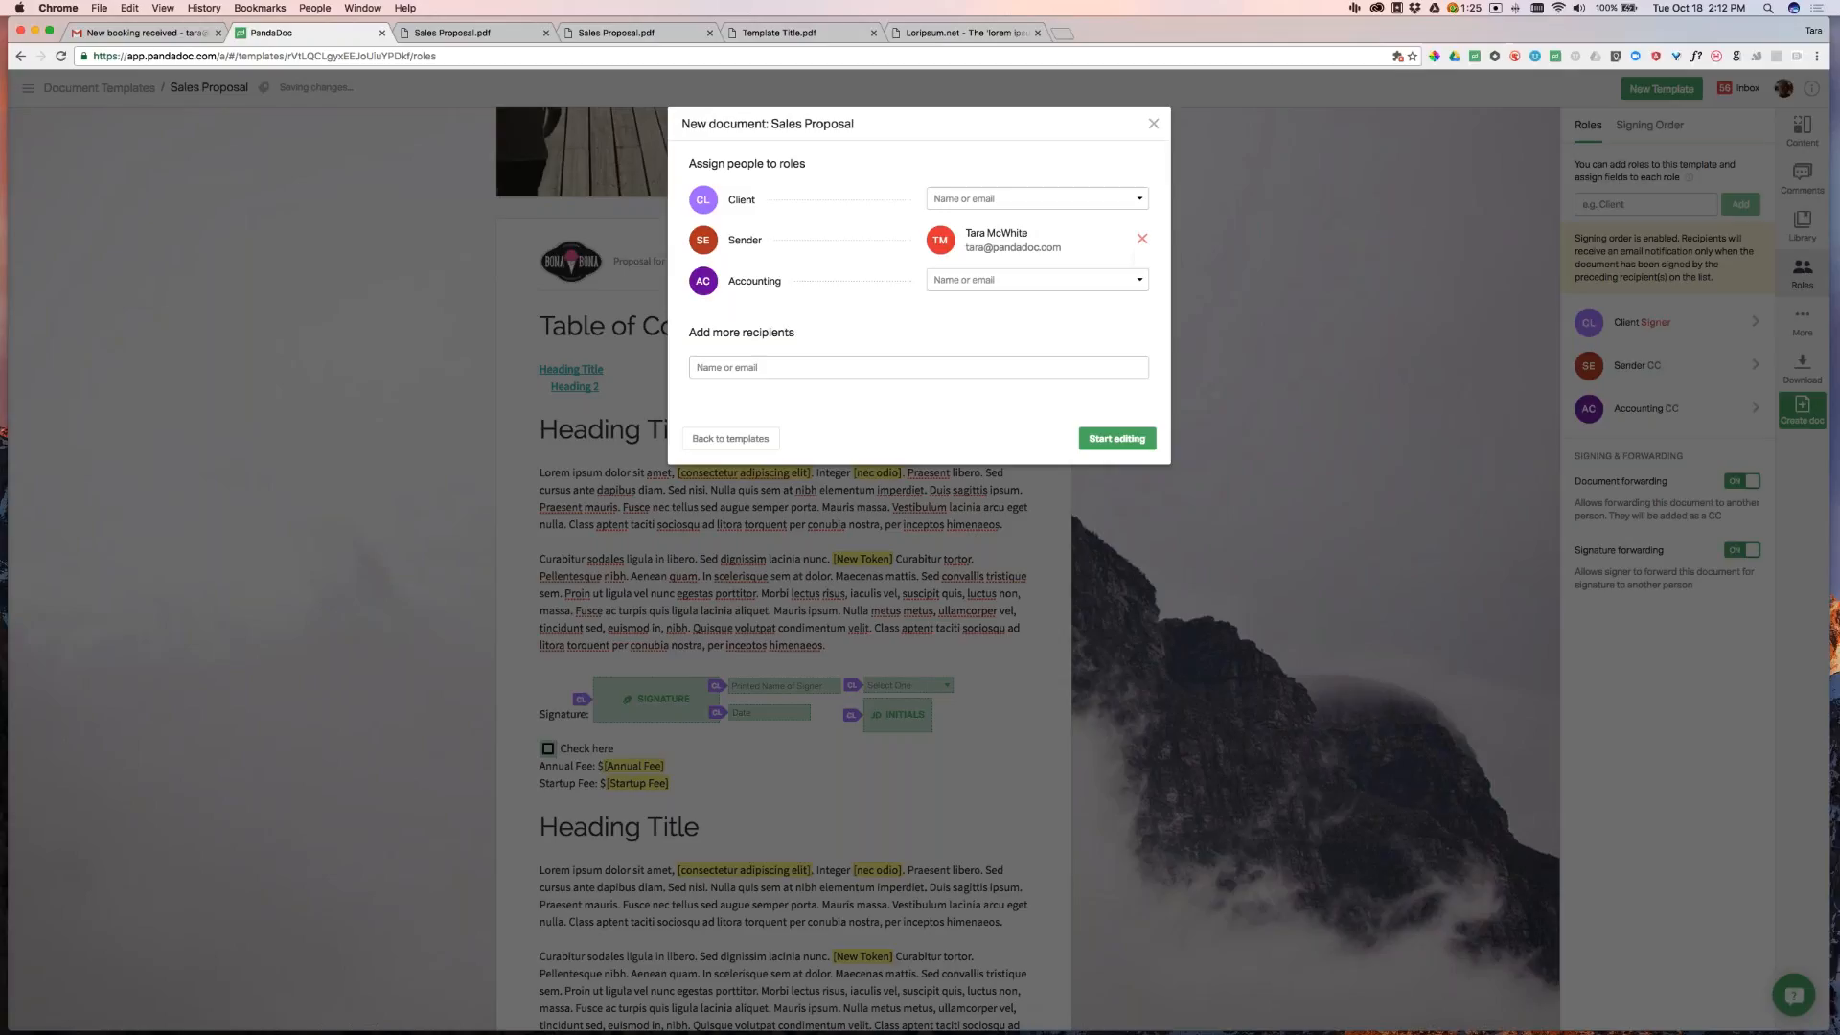
Assign the suggested contact to the Client role by searching their e-mail
{"action": "left_click", "coordinate": [985, 198]}
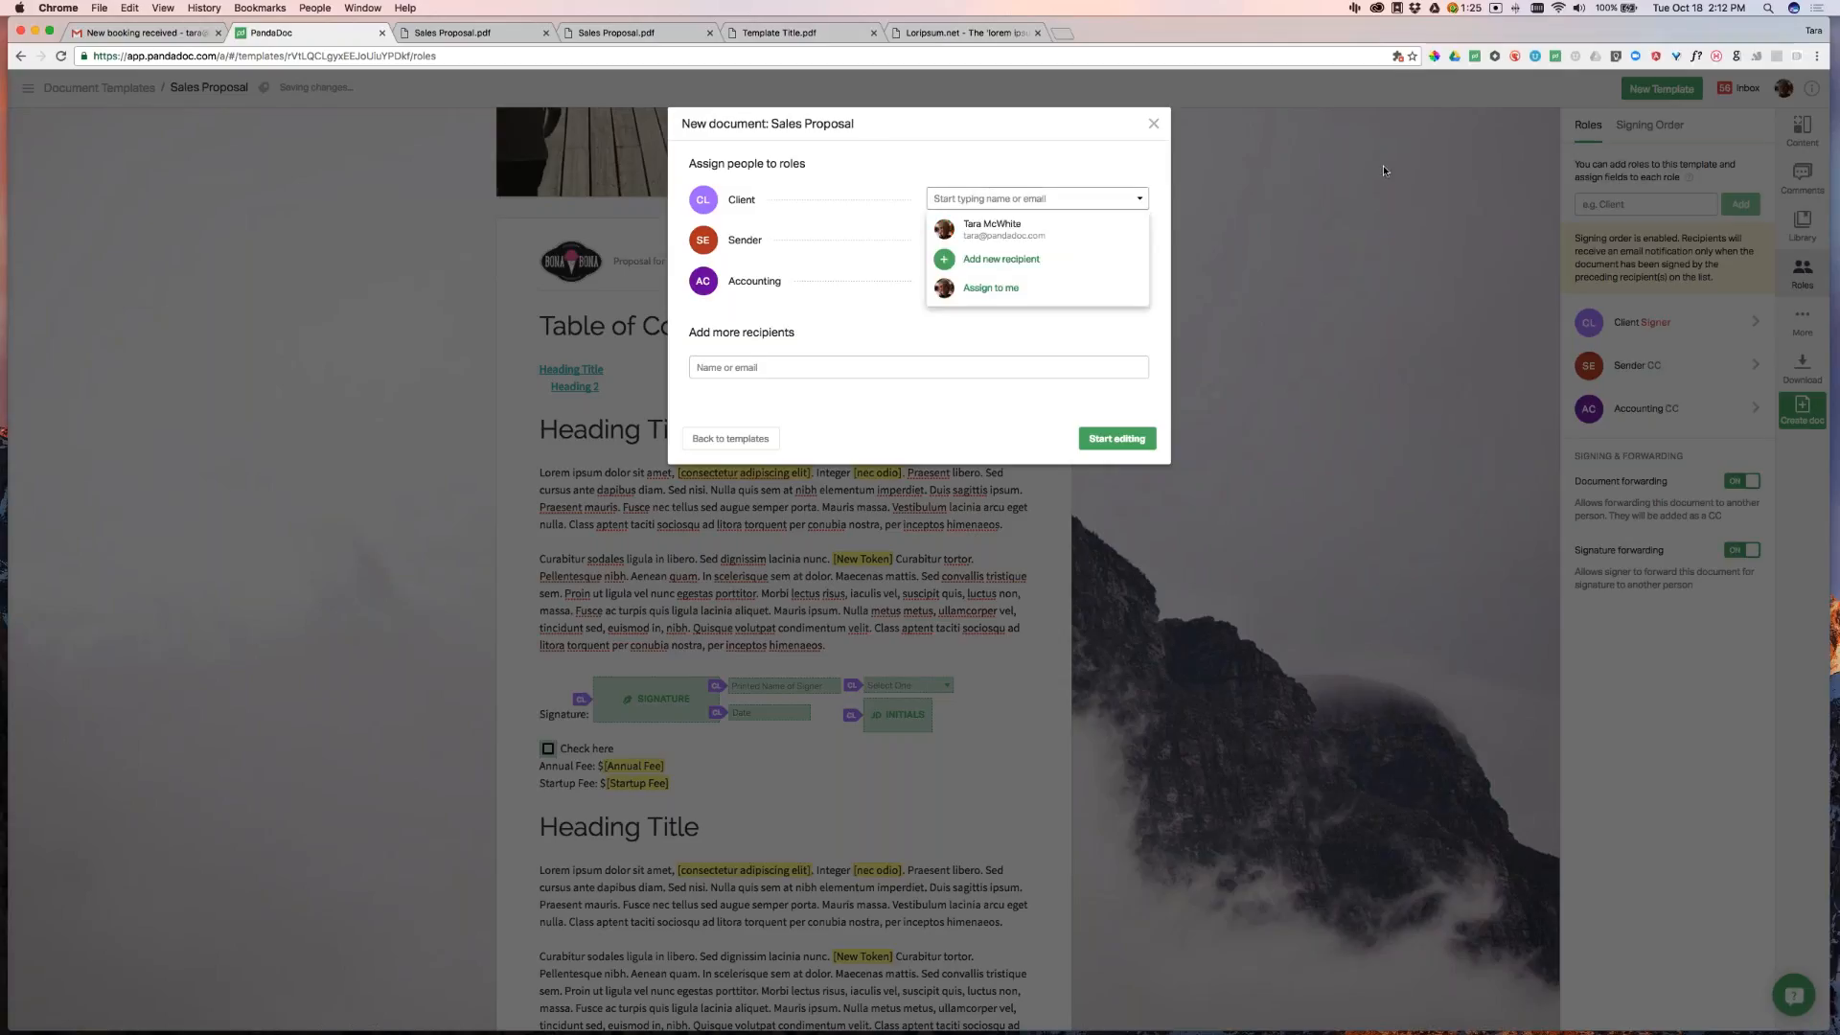
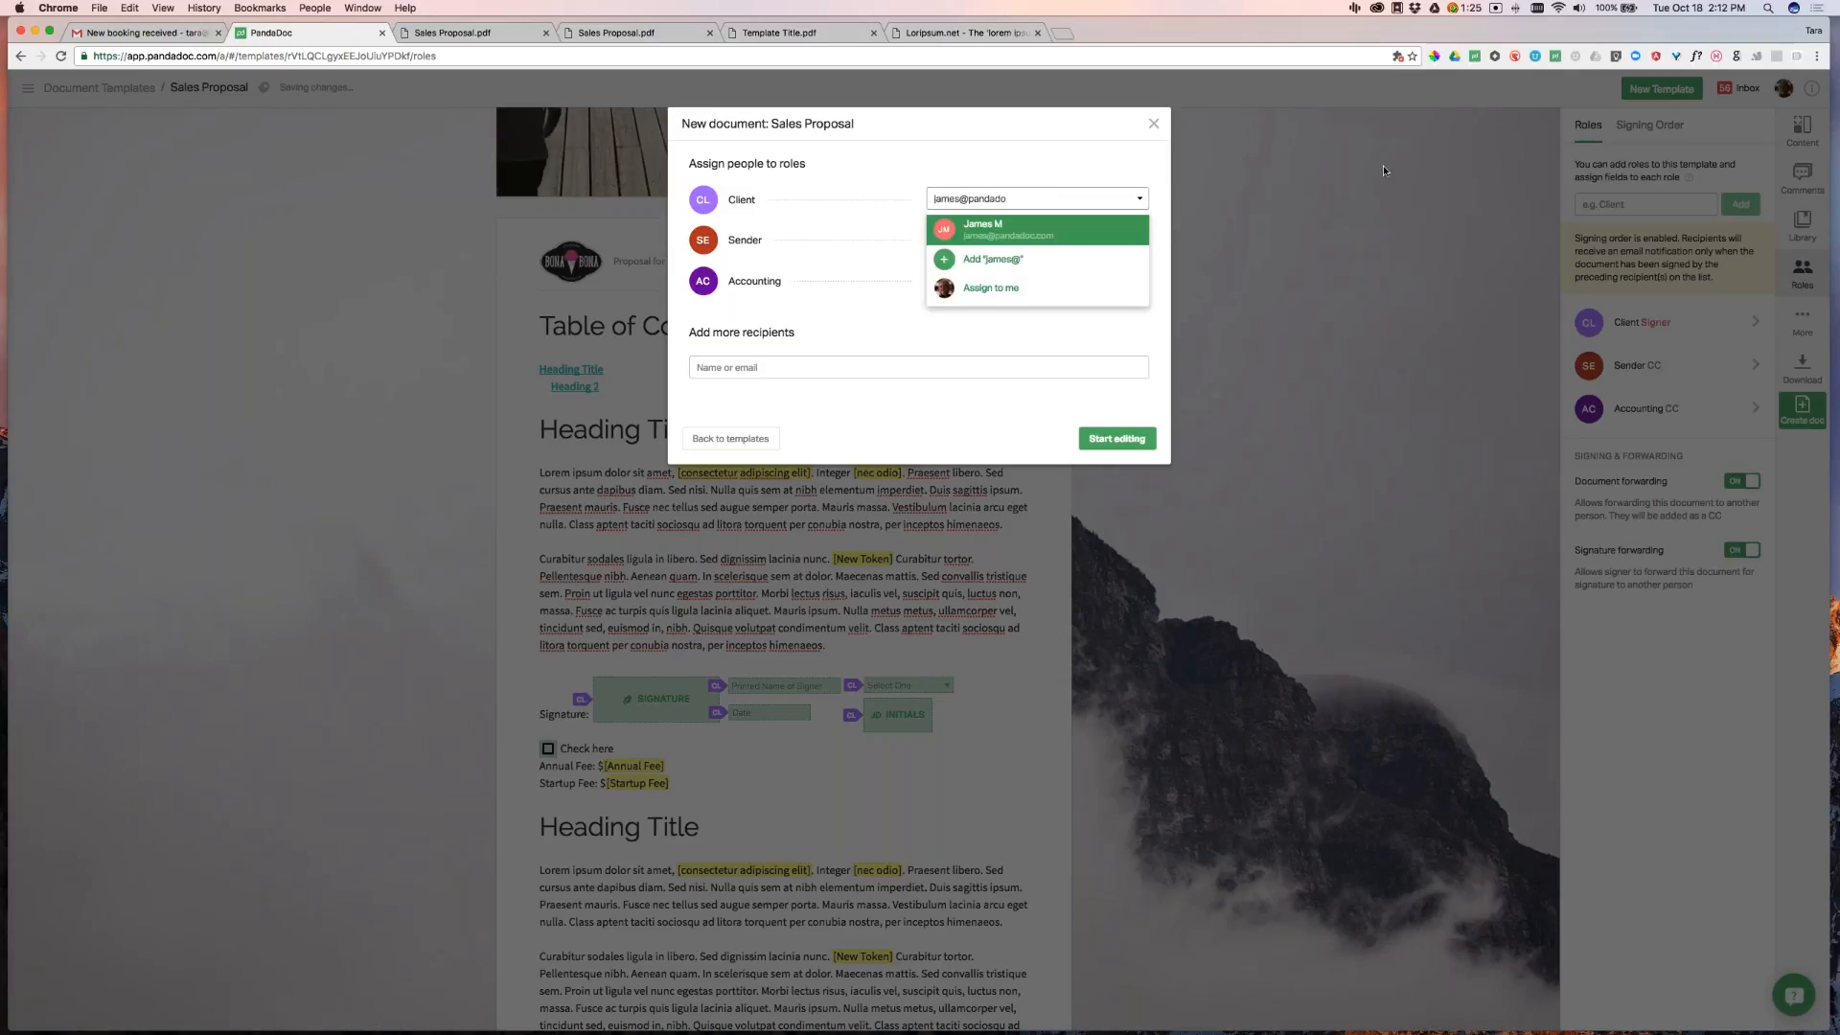
{"action": "left_click", "coordinate": [1078, 233]}
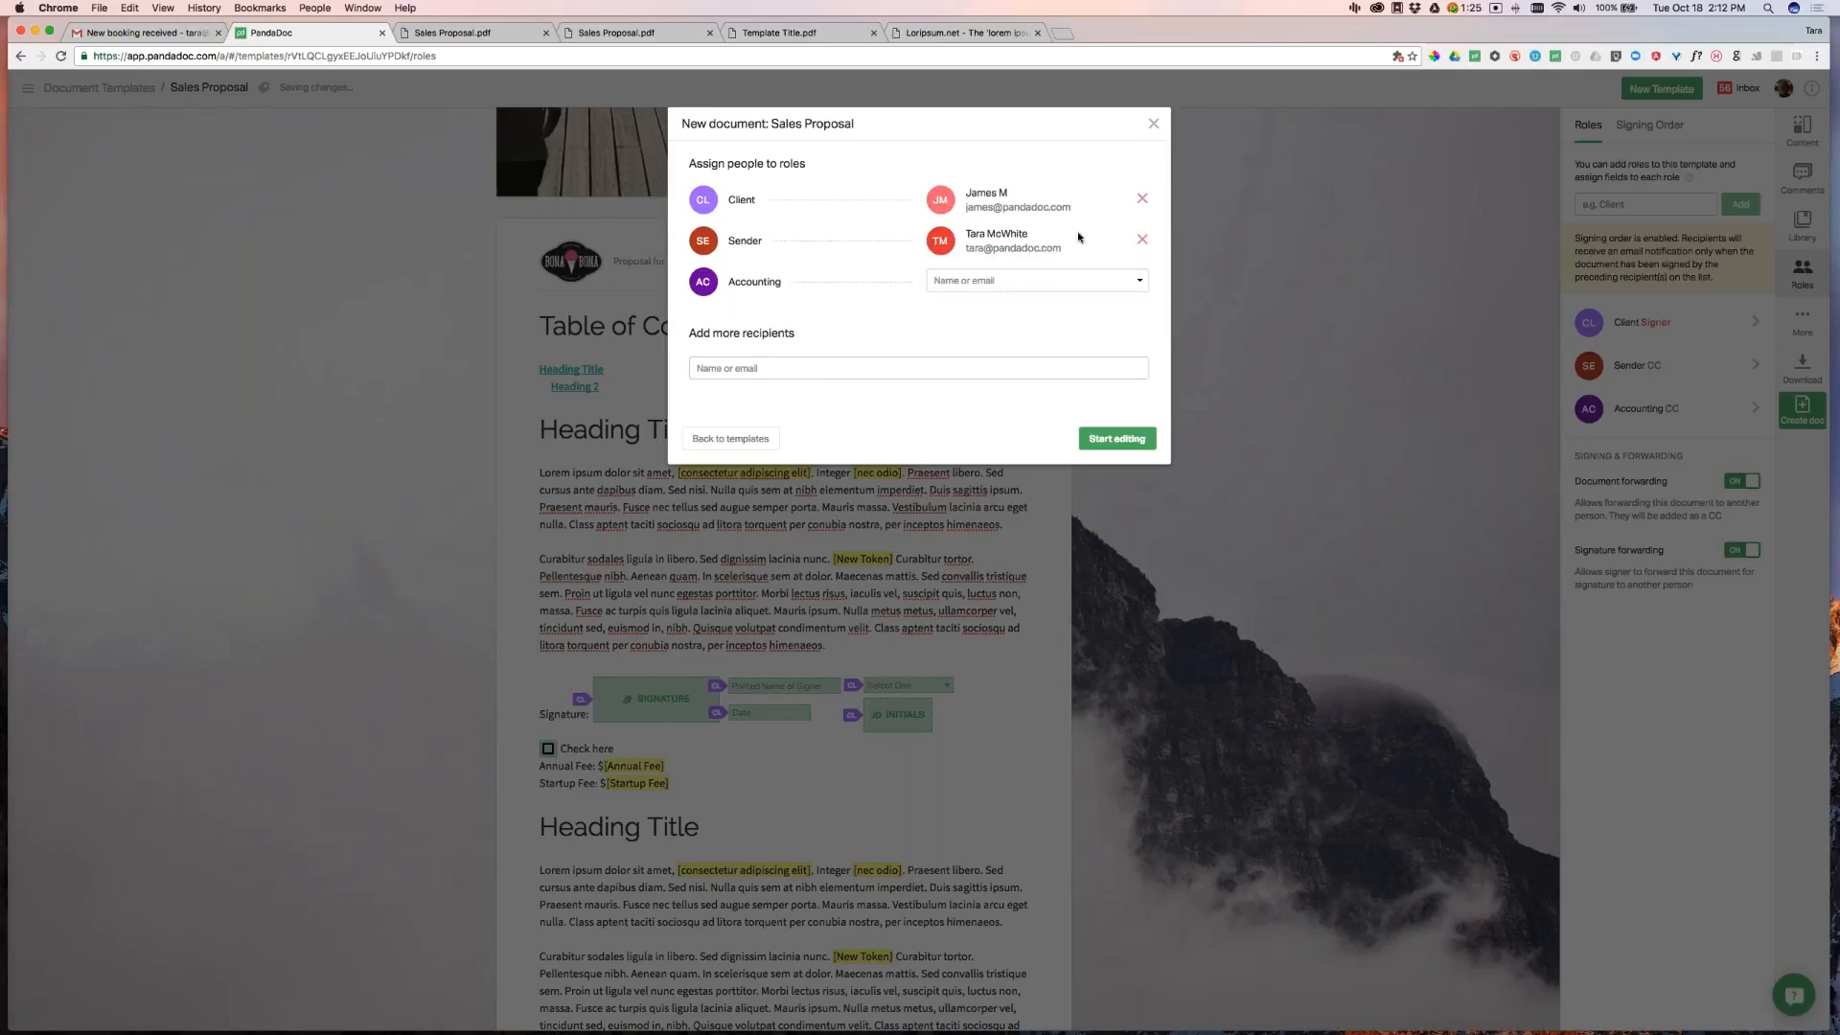
Add a new recipient by e-mail and name to the Accounting role and start editing
{"action": "left_click", "coordinate": [1012, 281]}
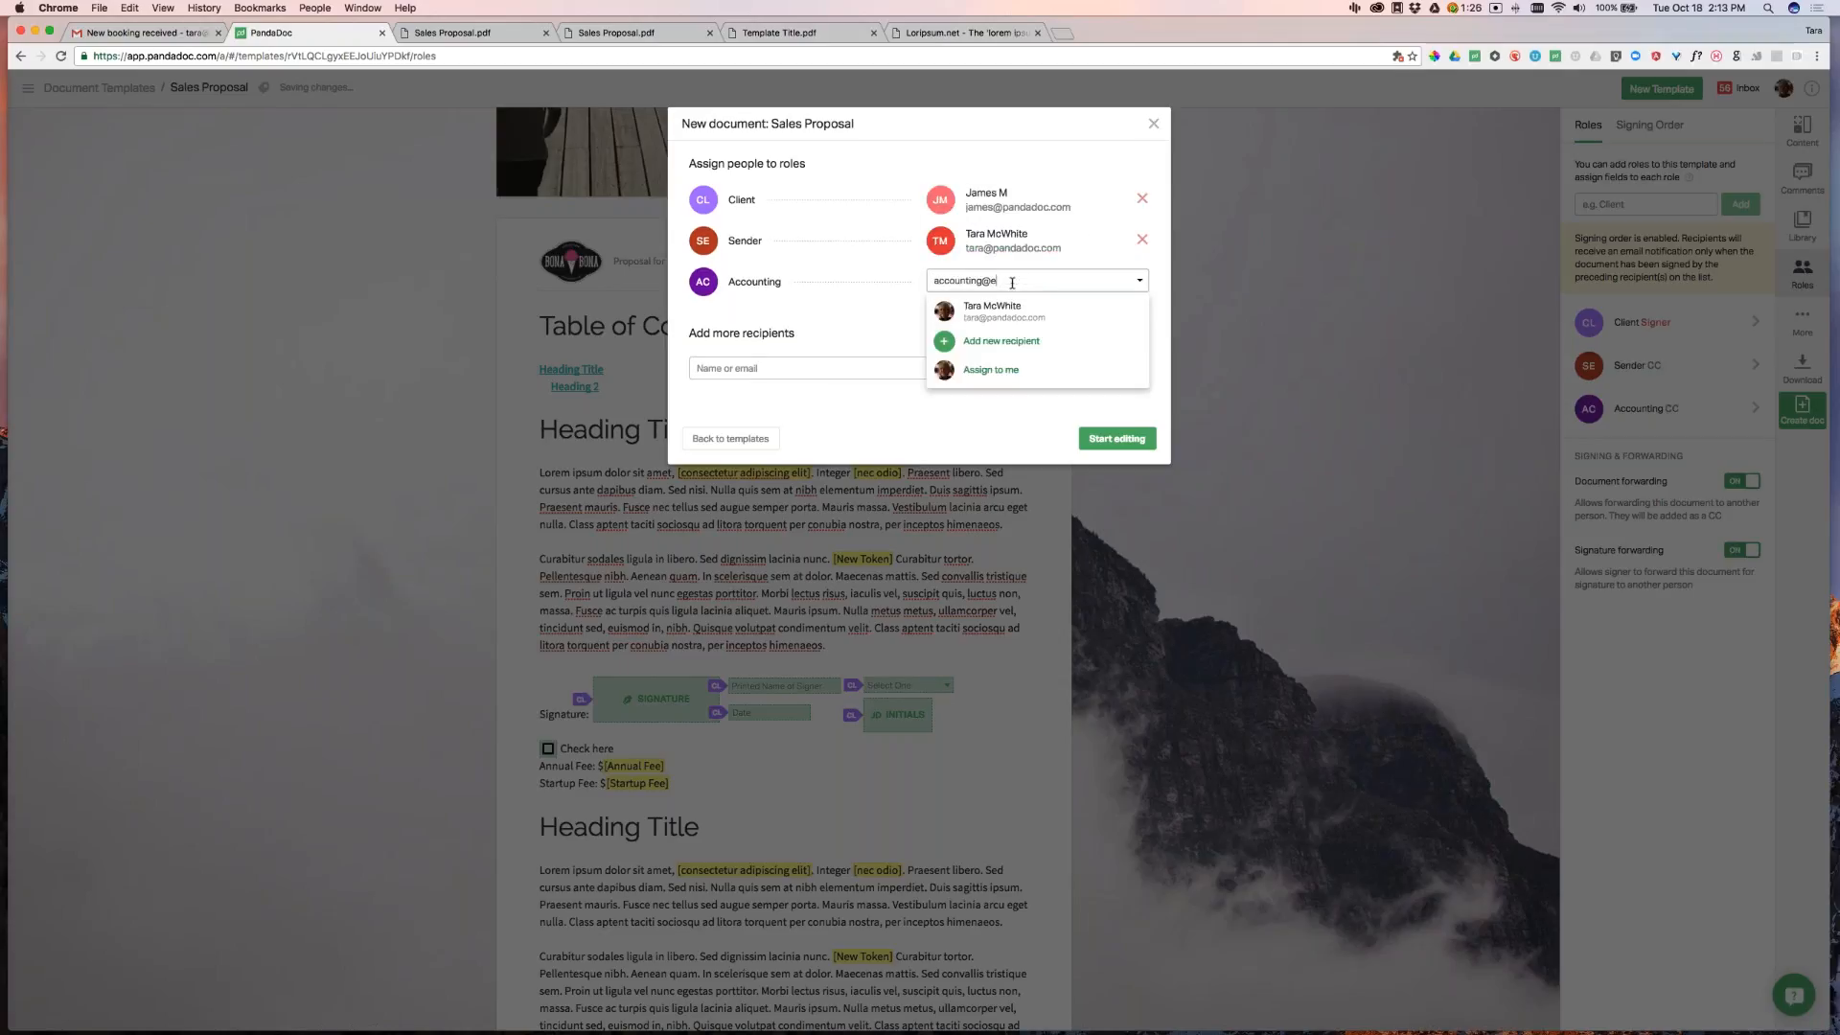
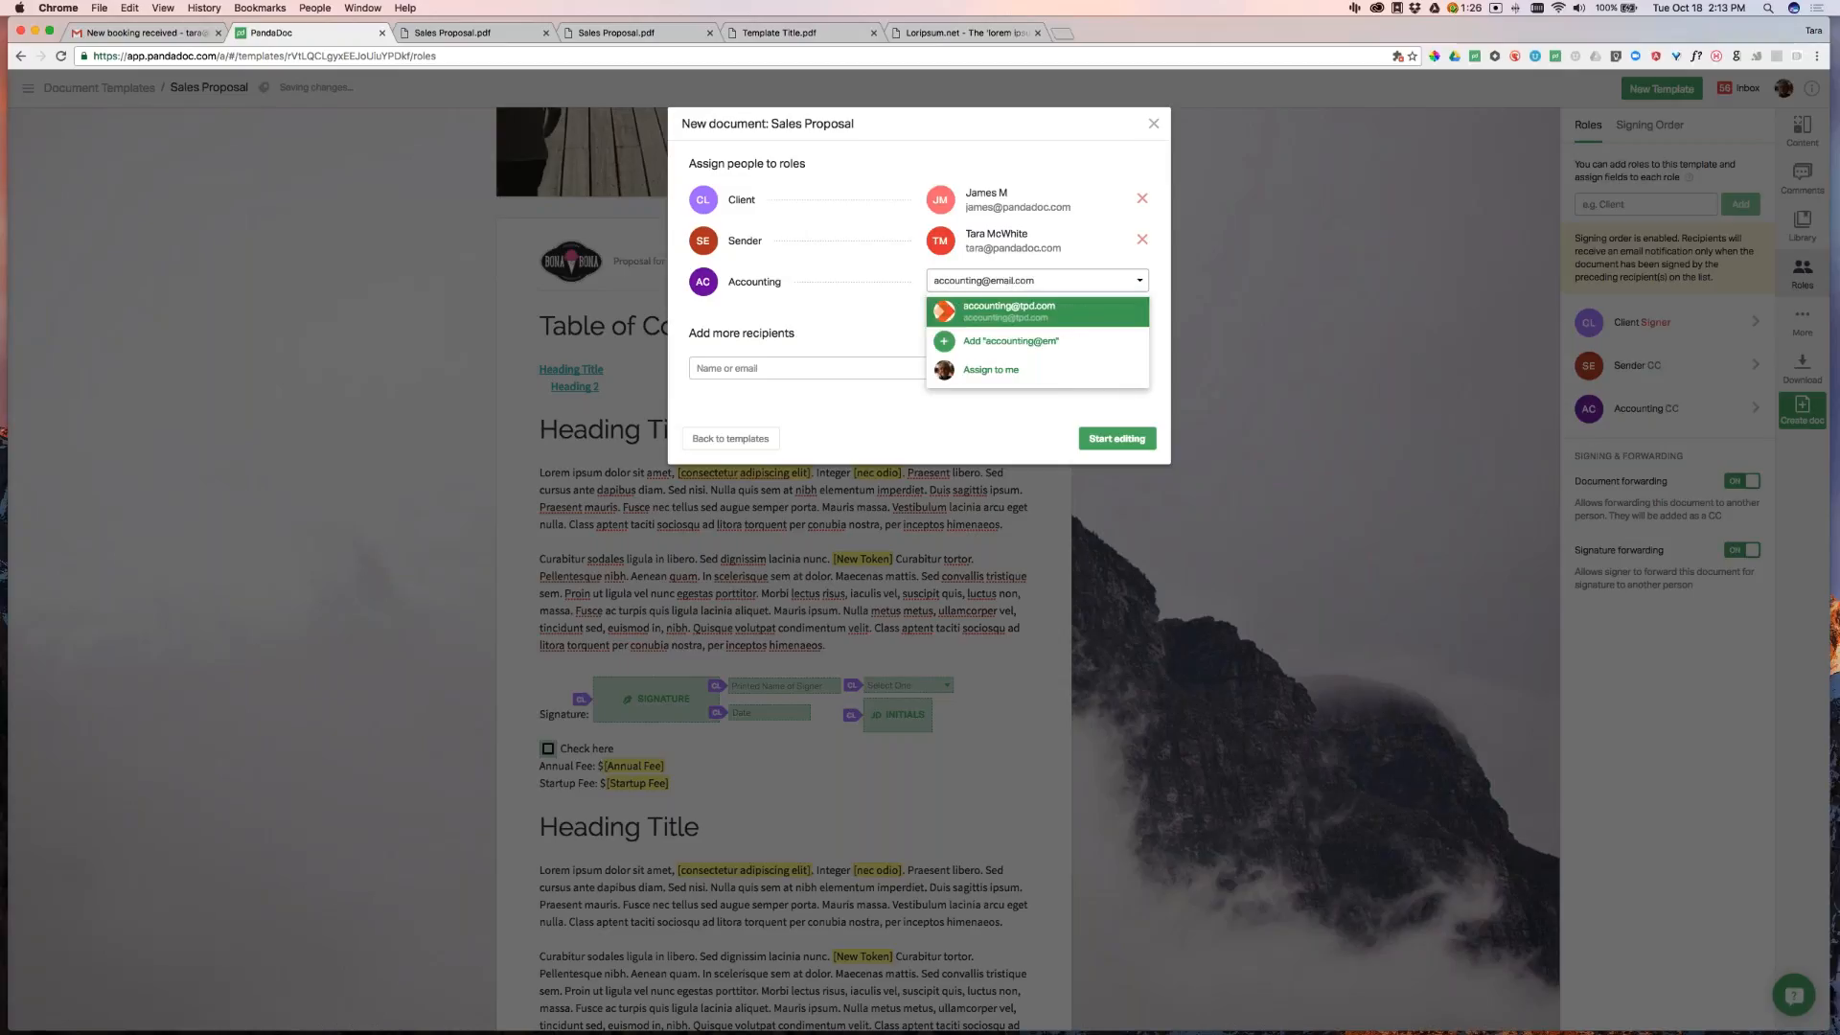
{"action": "key", "text": "Return"}
{"action": "type", "text": "Accounting"}
{"action": "key", "text": "Tab"}
{"action": "type", "text": "Team"}
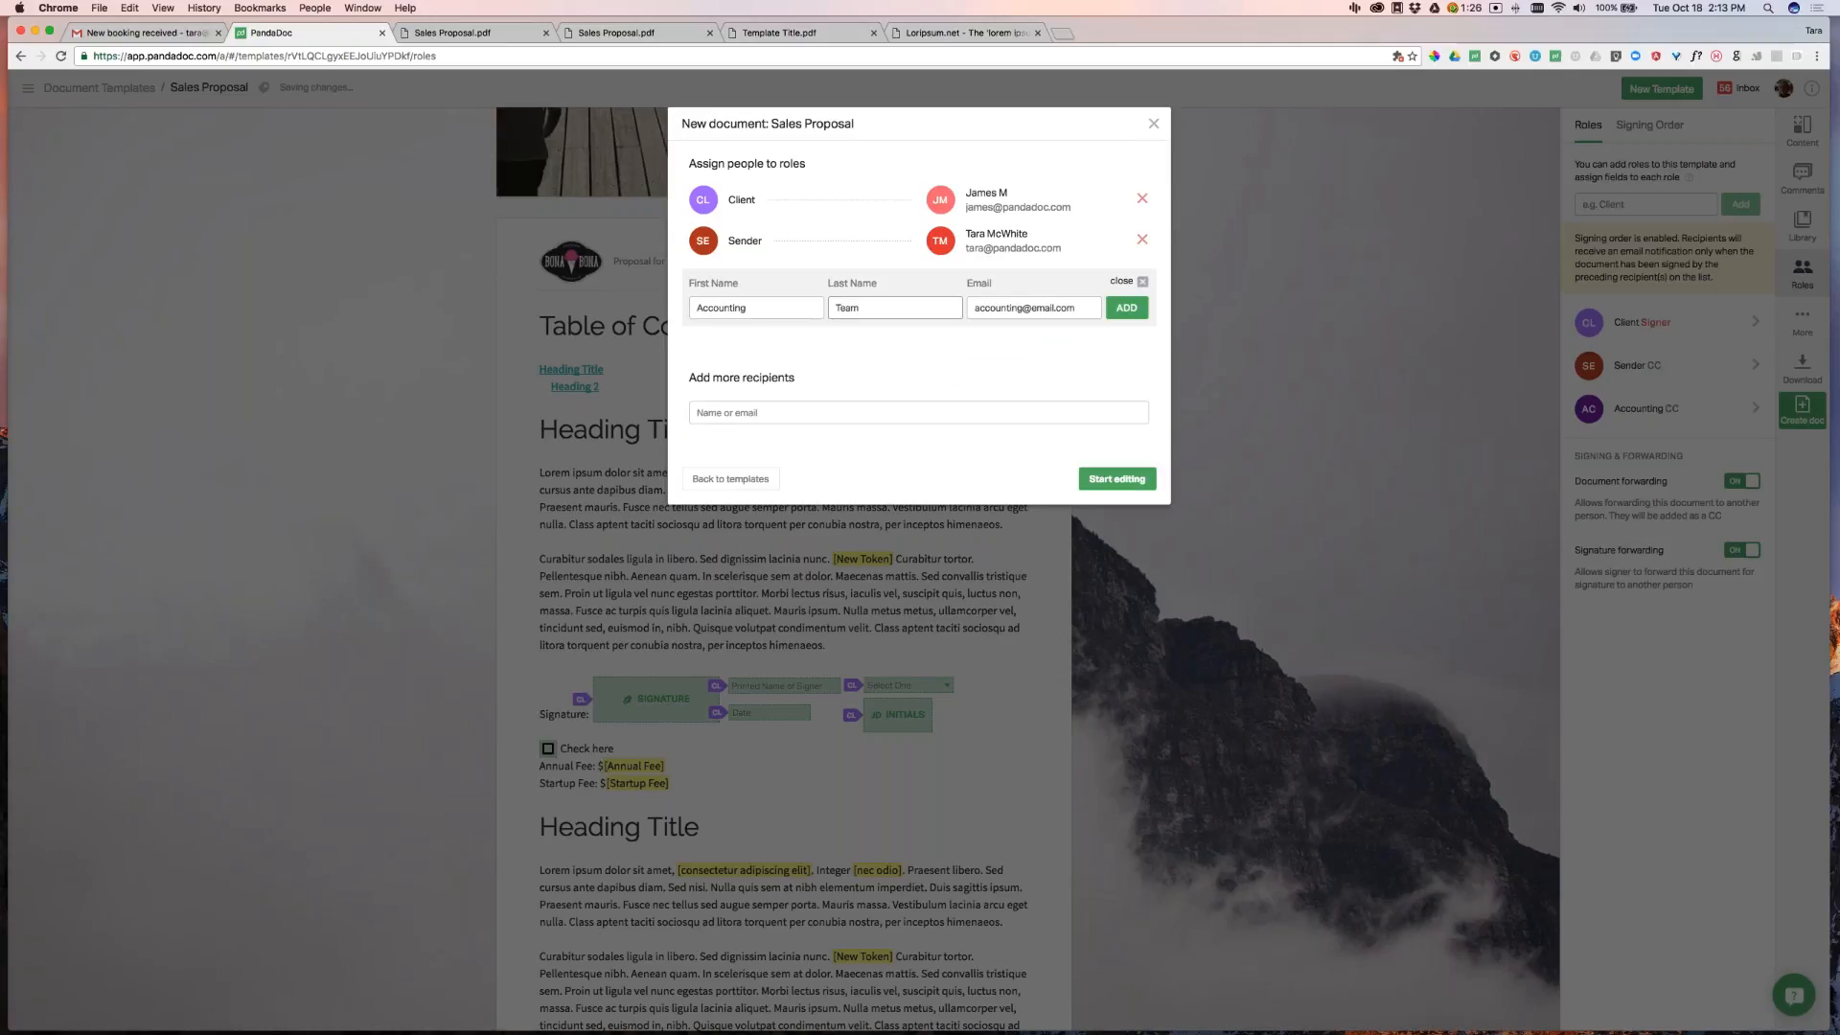
{"action": "key", "text": "Return"}
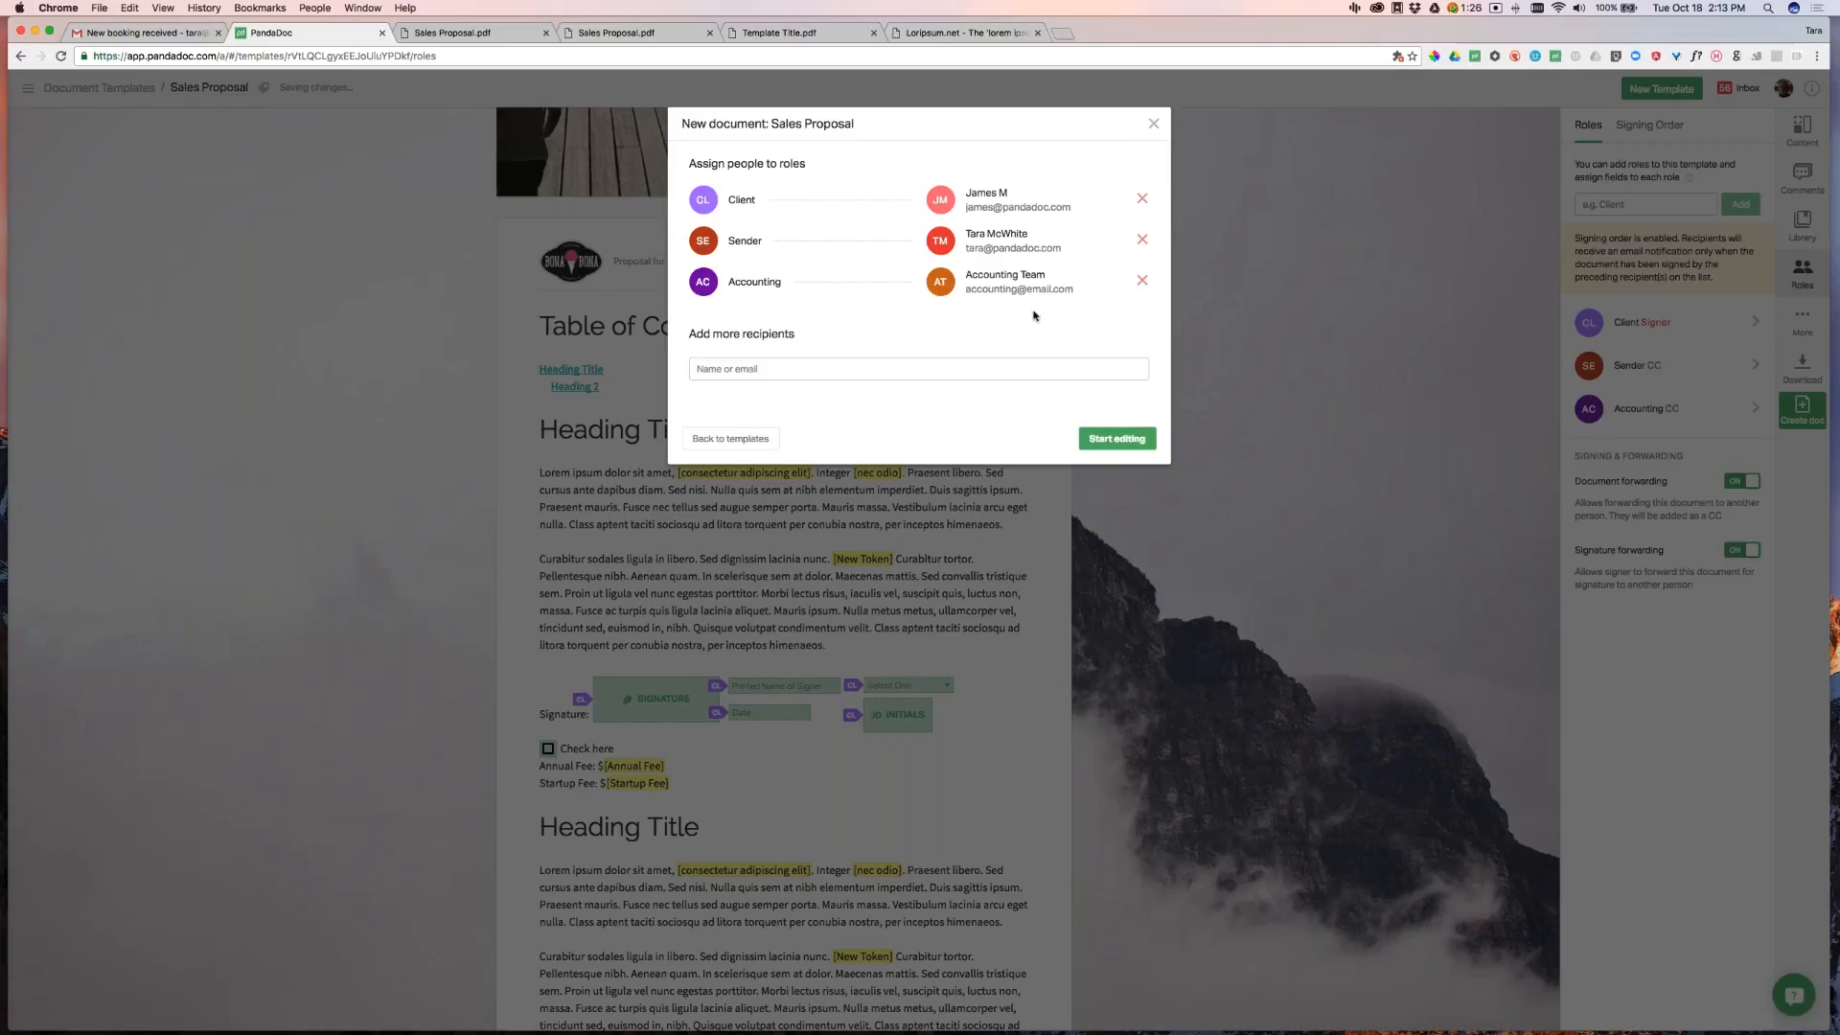
{"action": "left_click", "coordinate": [1122, 441]}
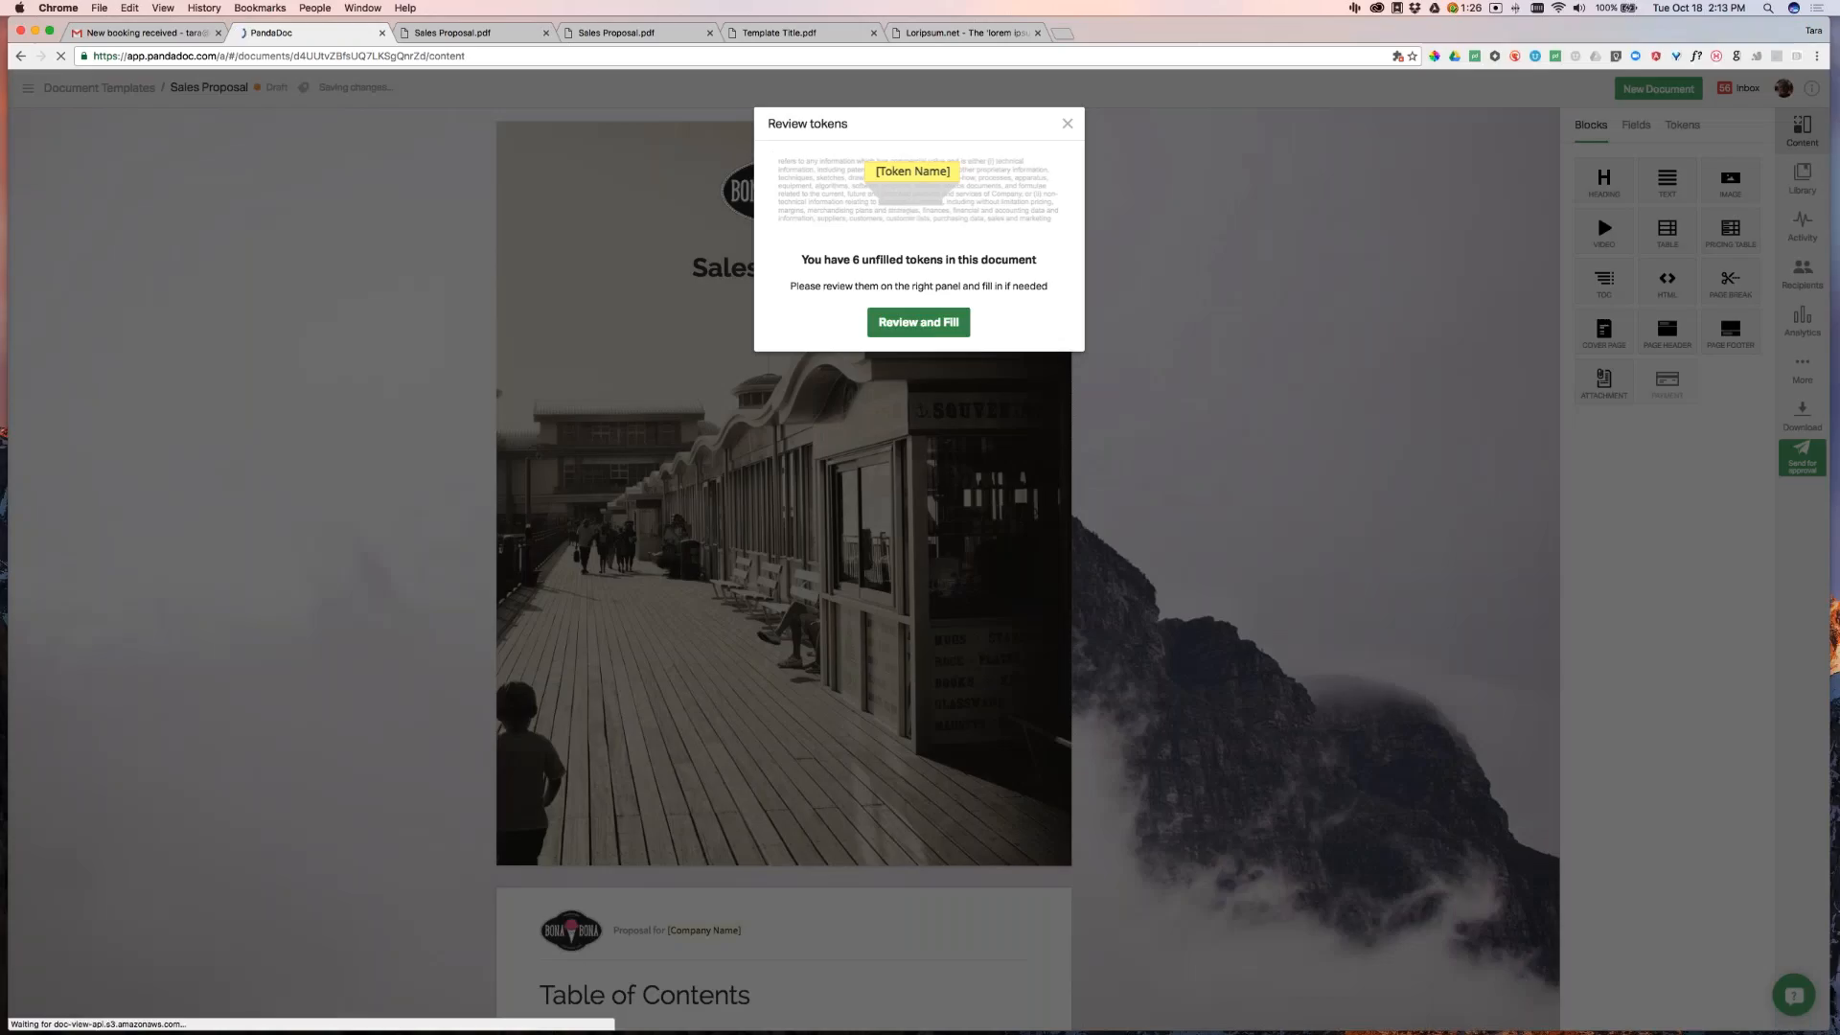
In Review and Fill, set the Company Name token to 'PandaDoc'
{"action": "left_click_drag", "start_coordinate": [800, 260], "coordinate": [1035, 260]}
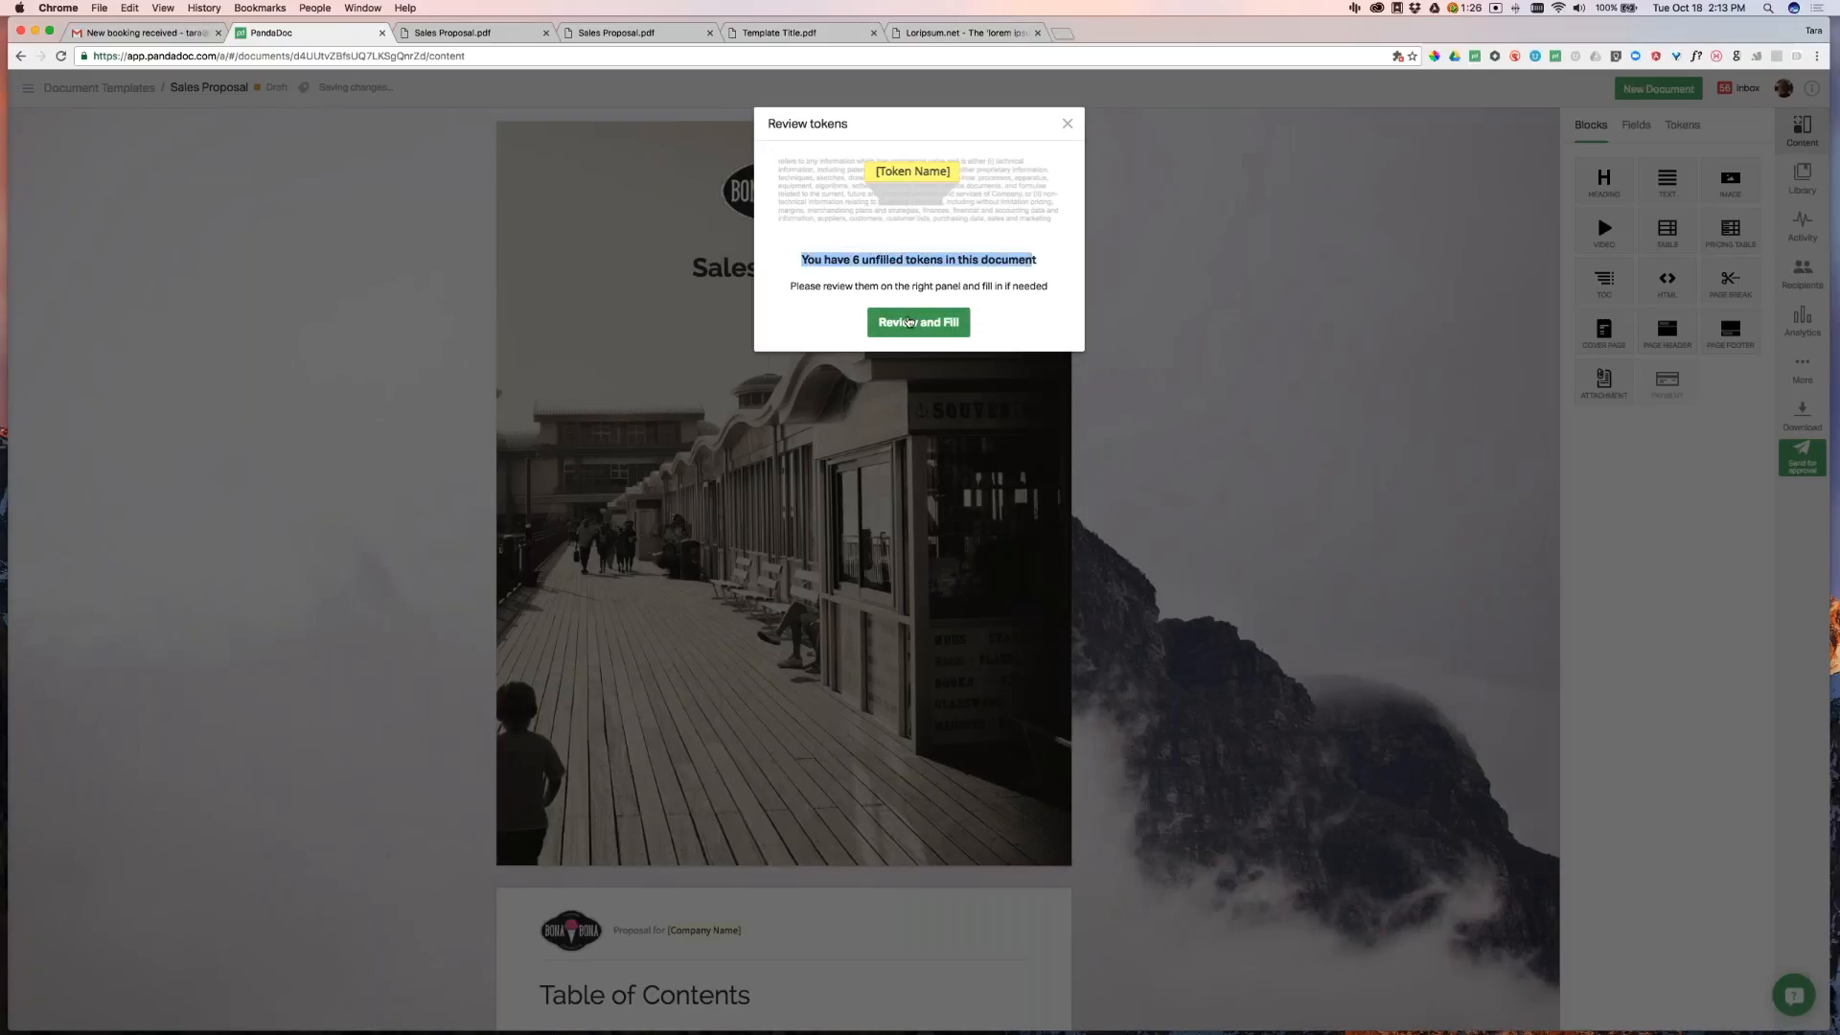
{"action": "left_click", "coordinate": [919, 323]}
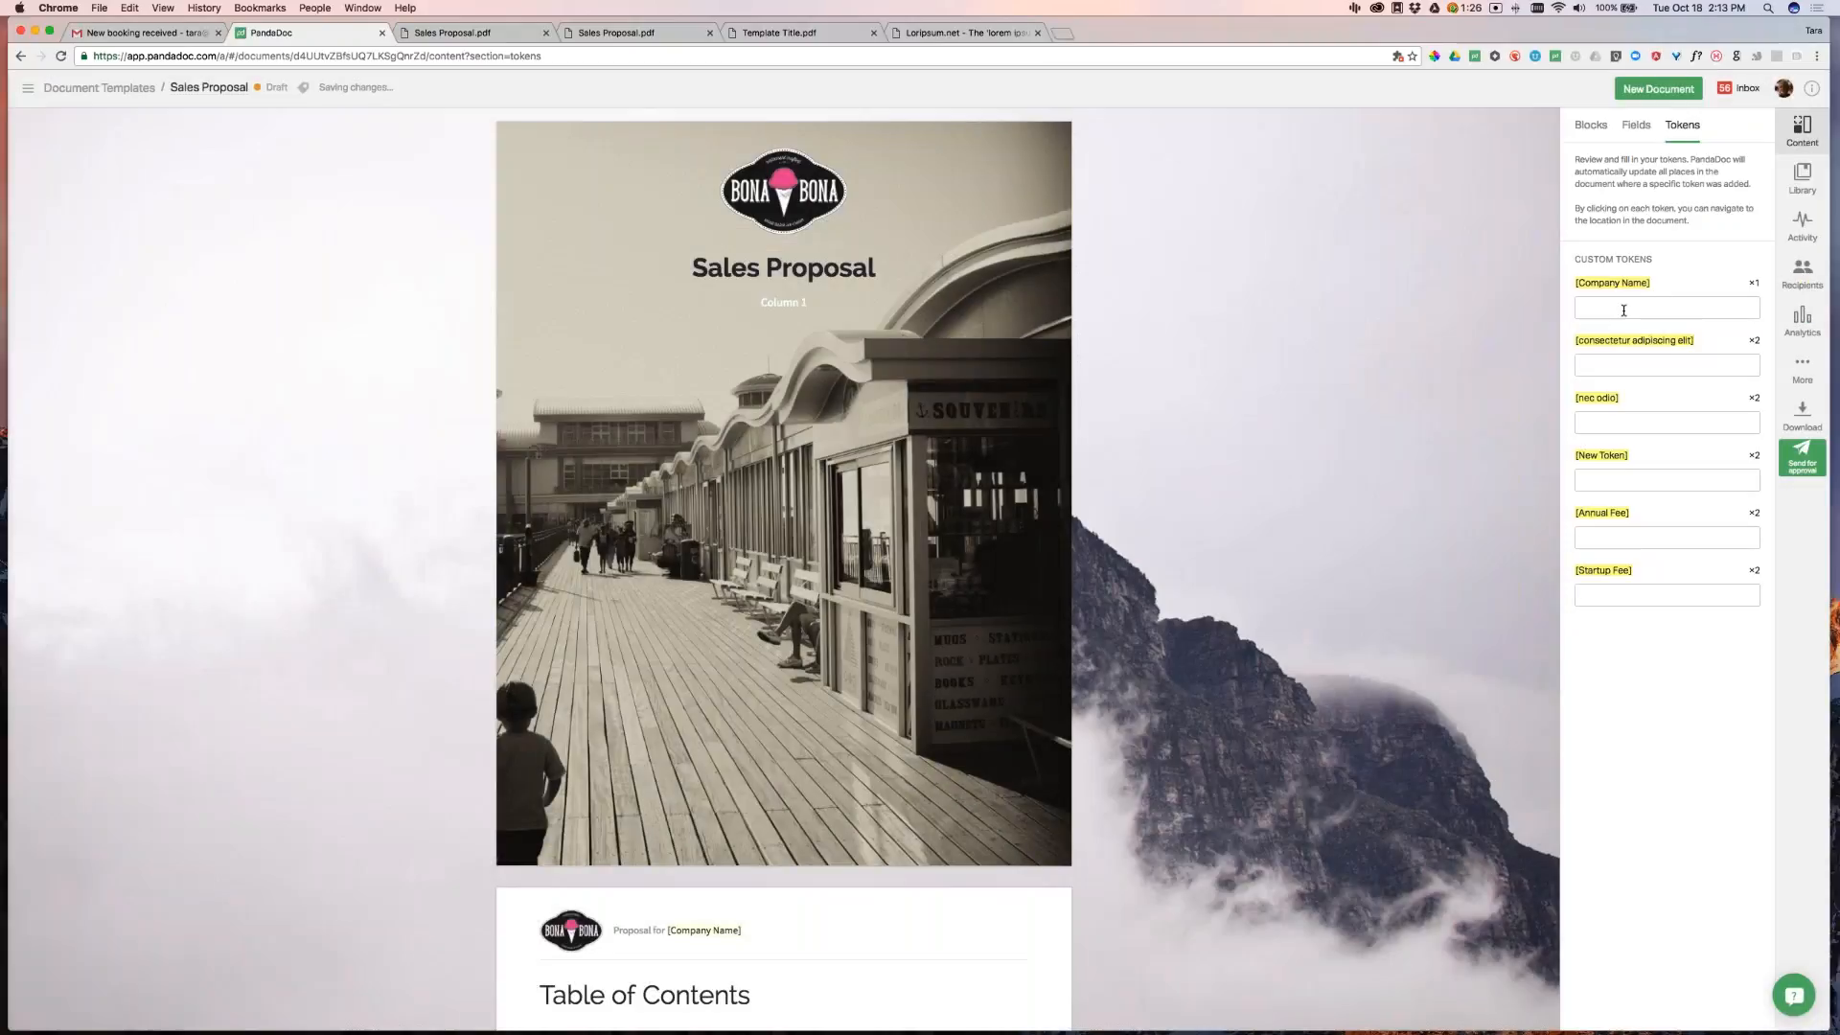
{"action": "left_click", "coordinate": [1624, 310]}
{"action": "type", "text": "PandaDoc"}
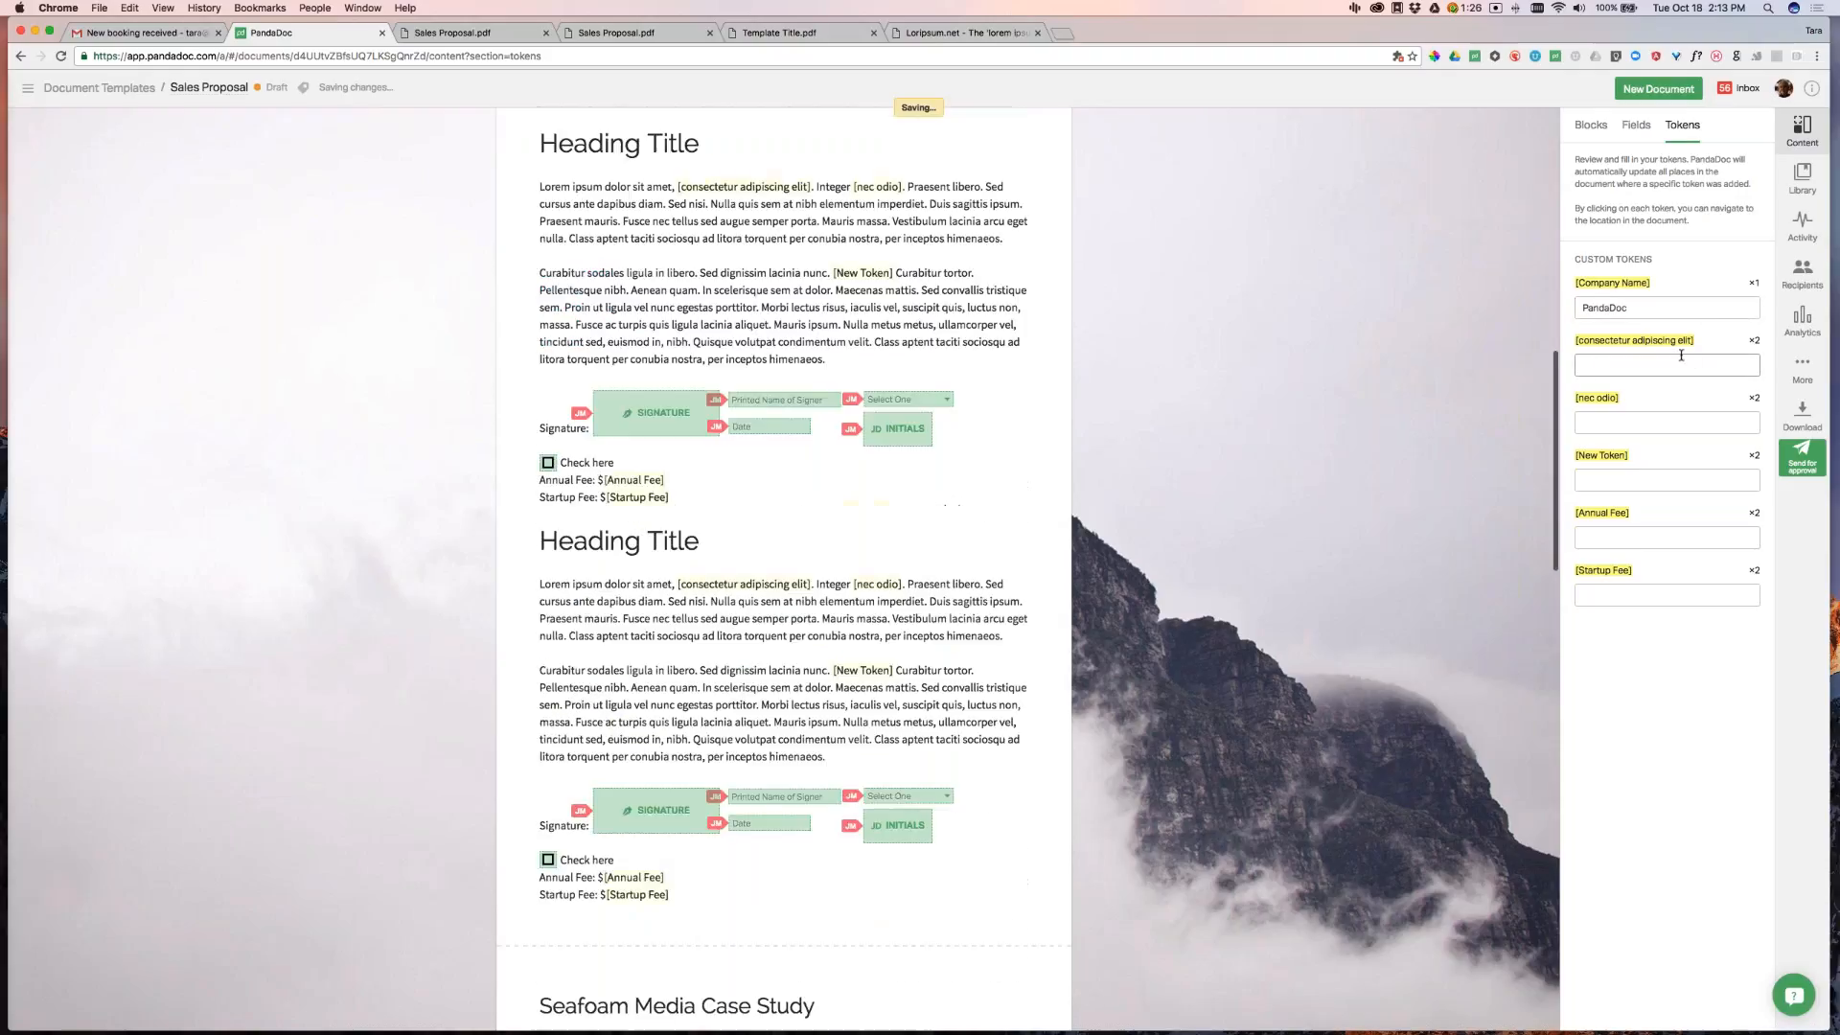
Paste a lorem ipsum sentence into the consectetur adipiscing elit token
{"action": "key", "text": "ctrl+Tab"}
{"action": "key", "text": "ctrl+Tab"}
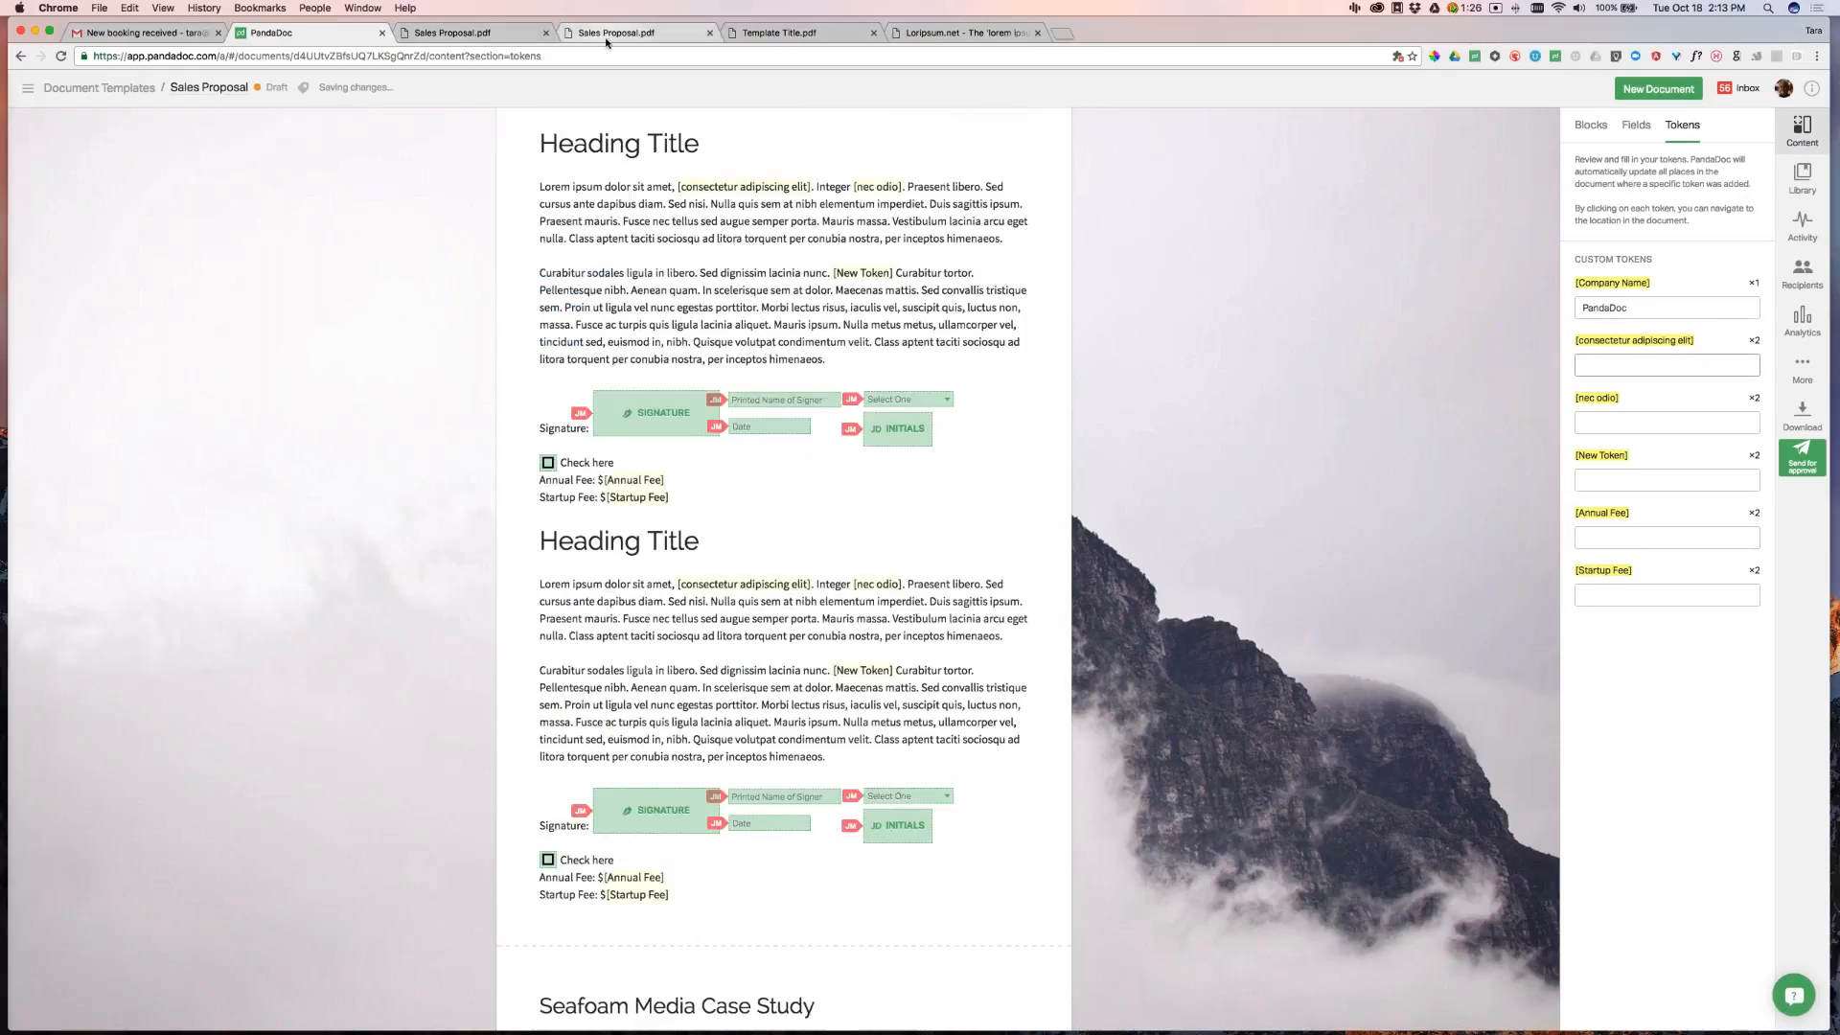
{"action": "key", "text": "ctrl+Tab"}
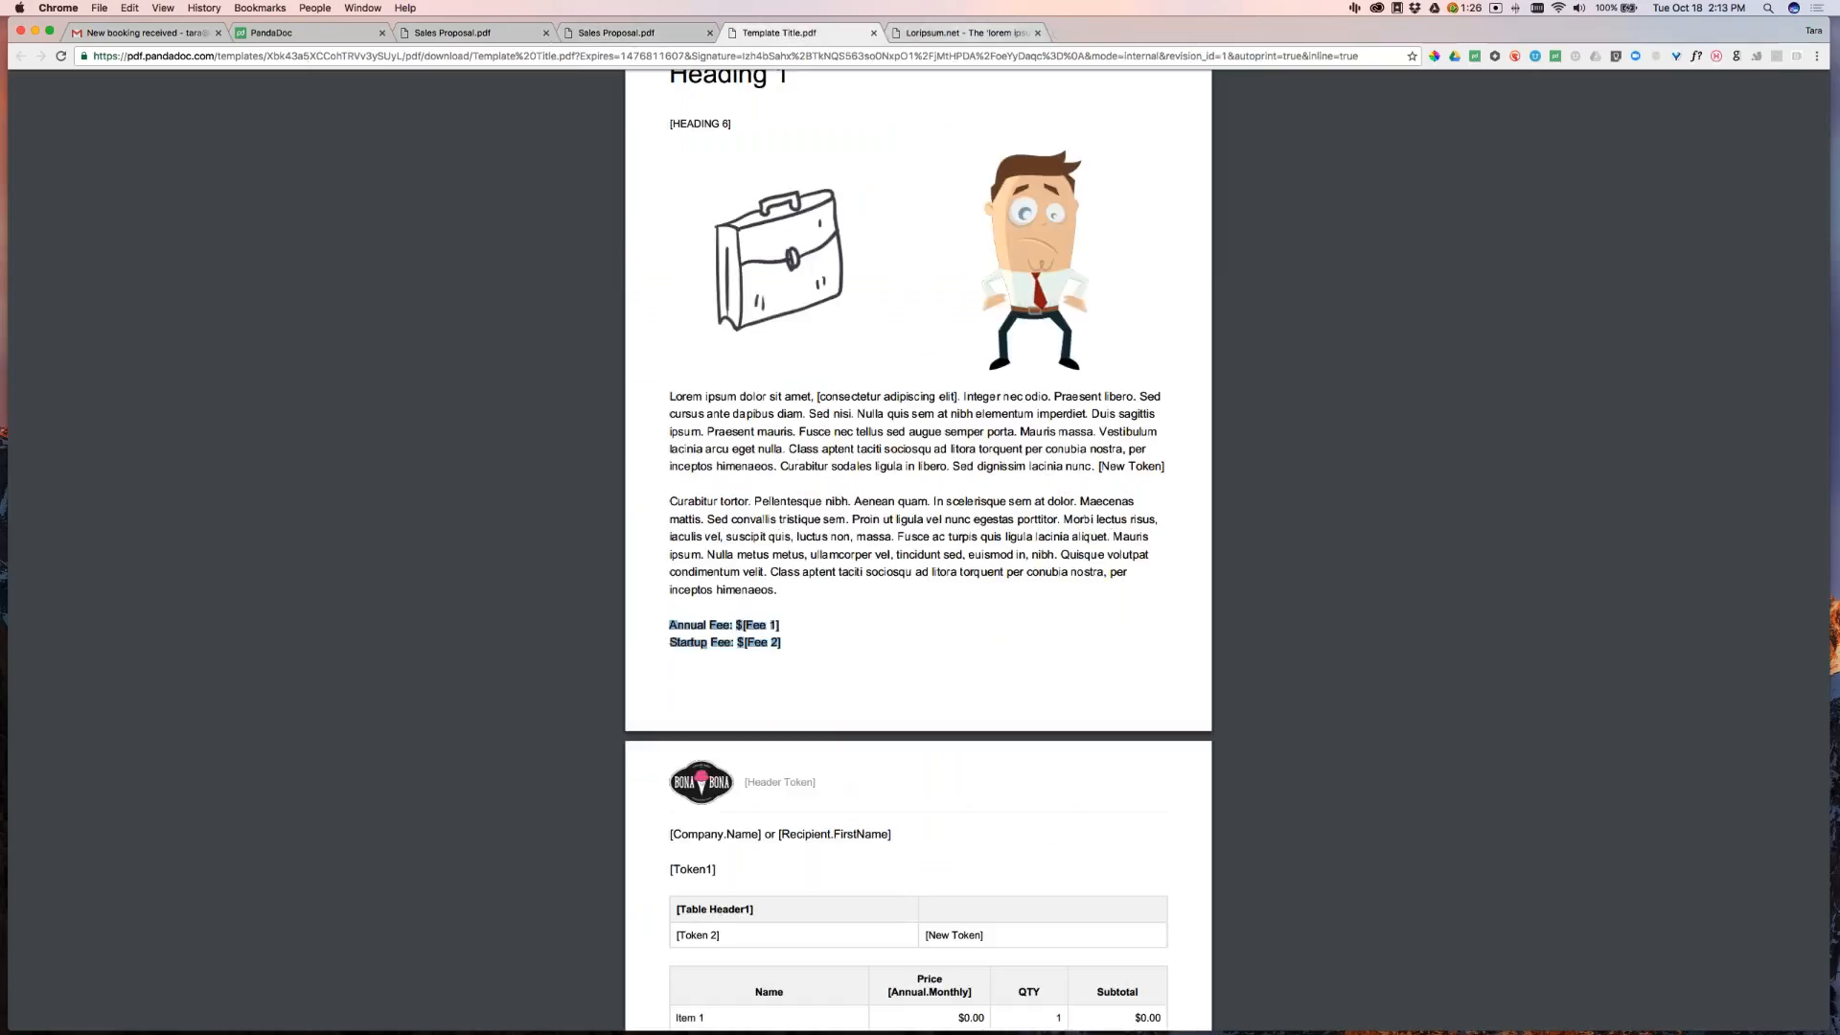
{"action": "key", "text": "ctrl+Tab"}
{"action": "triple_click", "coordinate": [572, 326]}
{"action": "key", "text": "ctrl+c"}
{"action": "key", "text": "ctrl+2"}
{"action": "key", "text": "cmd+v"}
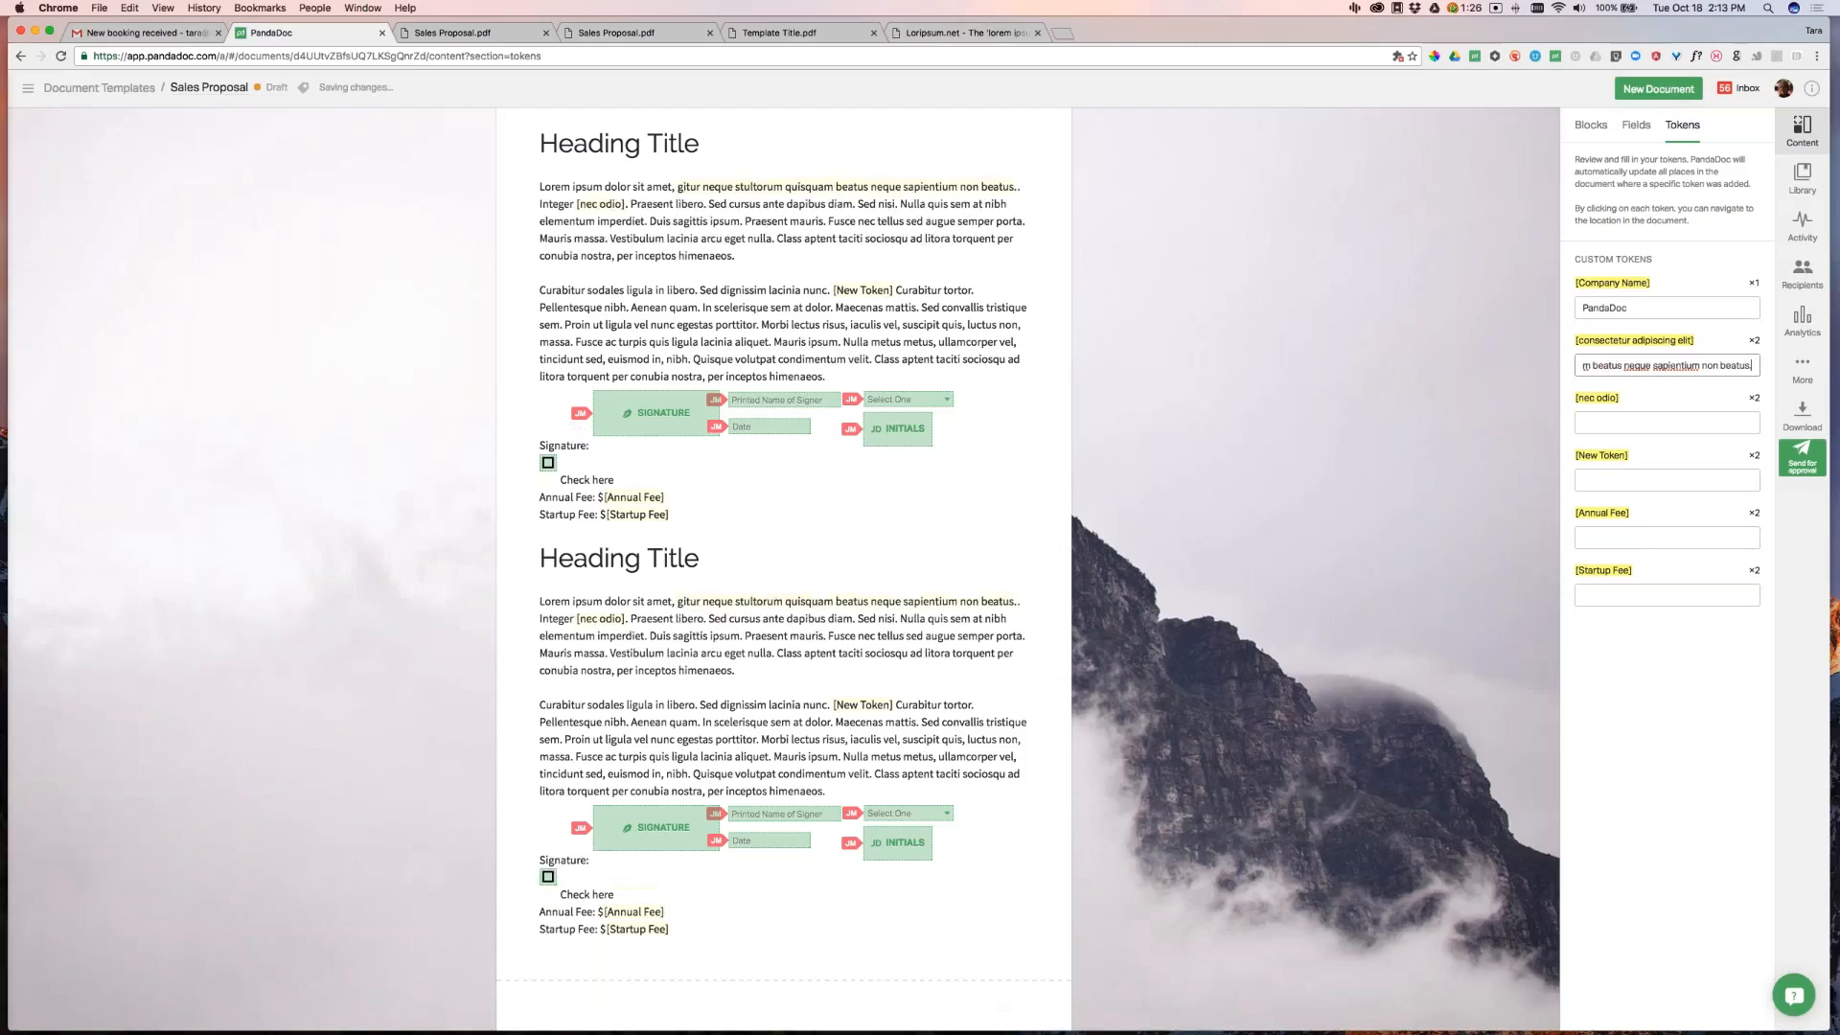
Fill the nec odio token with 'Apparet statim, quae sint officia', trimming extra text
{"action": "key", "text": "ctrl+6"}
{"action": "left_click_drag", "start_coordinate": [300, 385], "coordinate": [494, 425]}
{"action": "key", "text": "super+c"}
{"action": "key", "text": "super+2"}
{"action": "key", "text": "Tab"}
{"action": "key", "text": "super+v"}
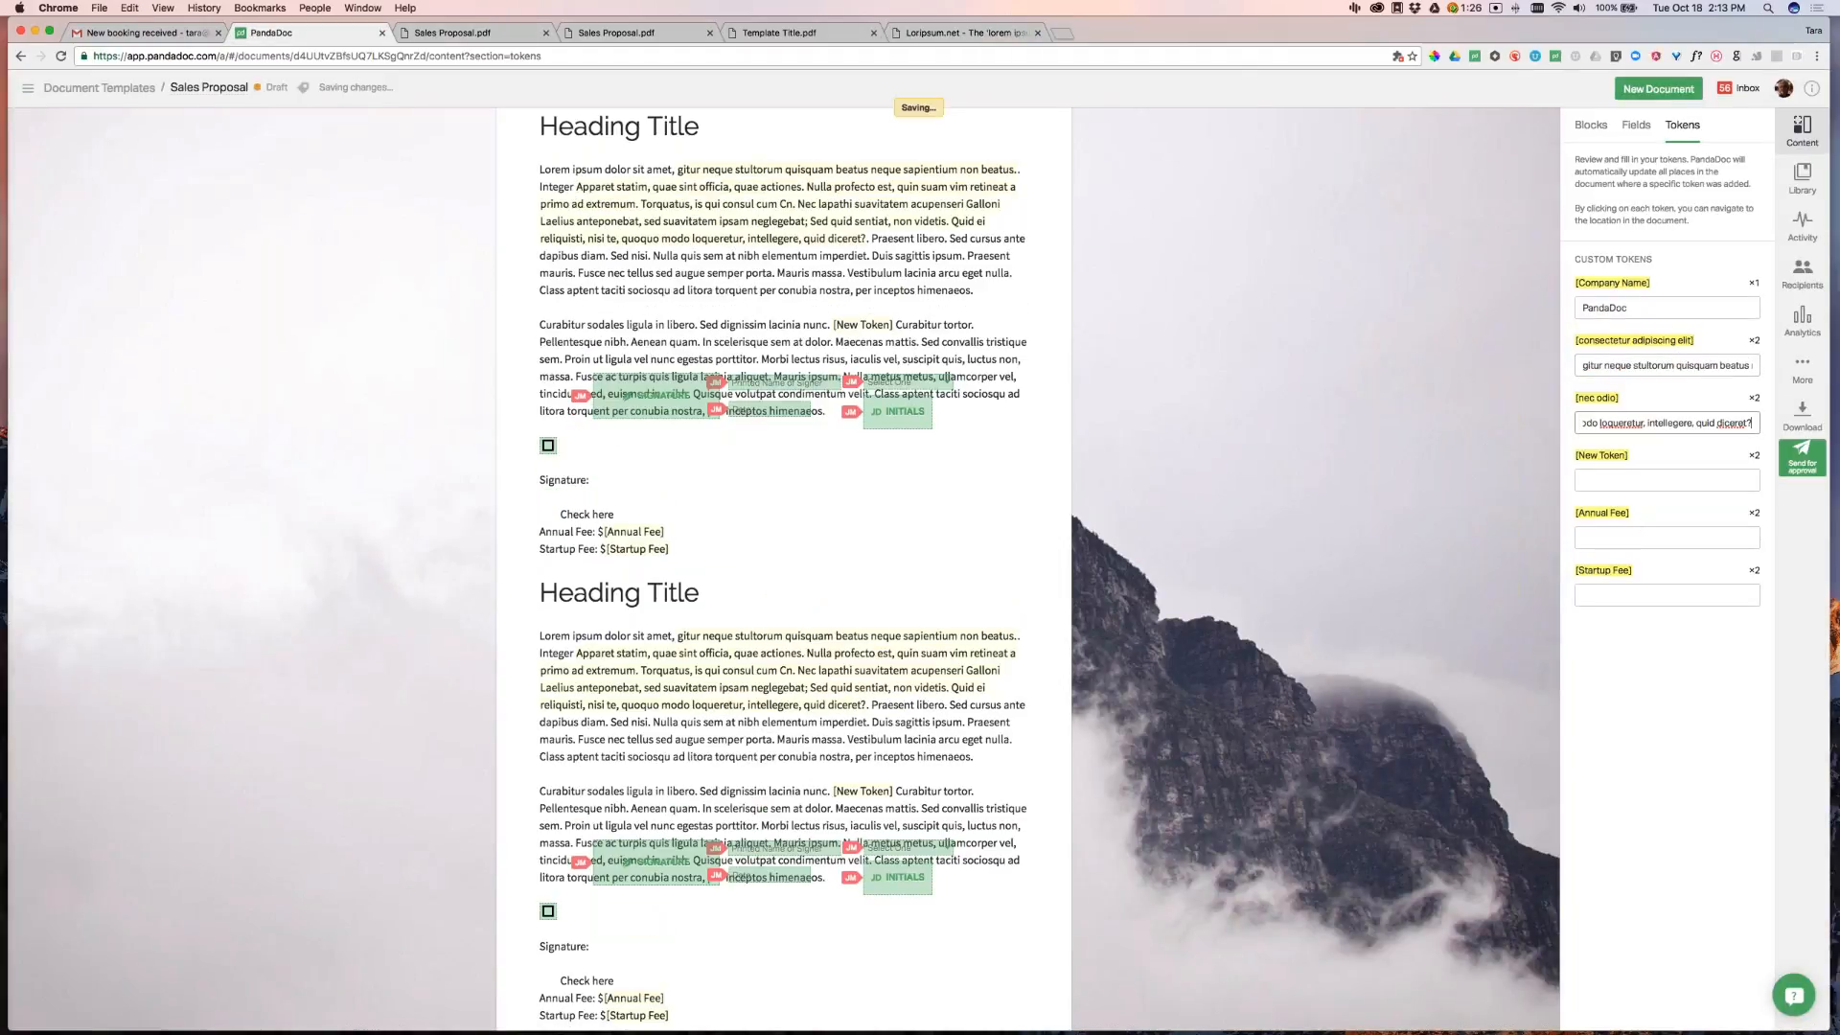
{"action": "left_click_drag", "start_coordinate": [1645, 423], "coordinate": [1568, 425]}
{"action": "left_click", "coordinate": [1608, 430]}
{"action": "mouse_move", "coordinate": [1753, 422]}
{"action": "left_mouse_down"}
{"action": "mouse_move", "coordinate": [1648, 421]}
{"action": "mouse_move", "coordinate": [1730, 421]}
{"action": "left_mouse_up"}
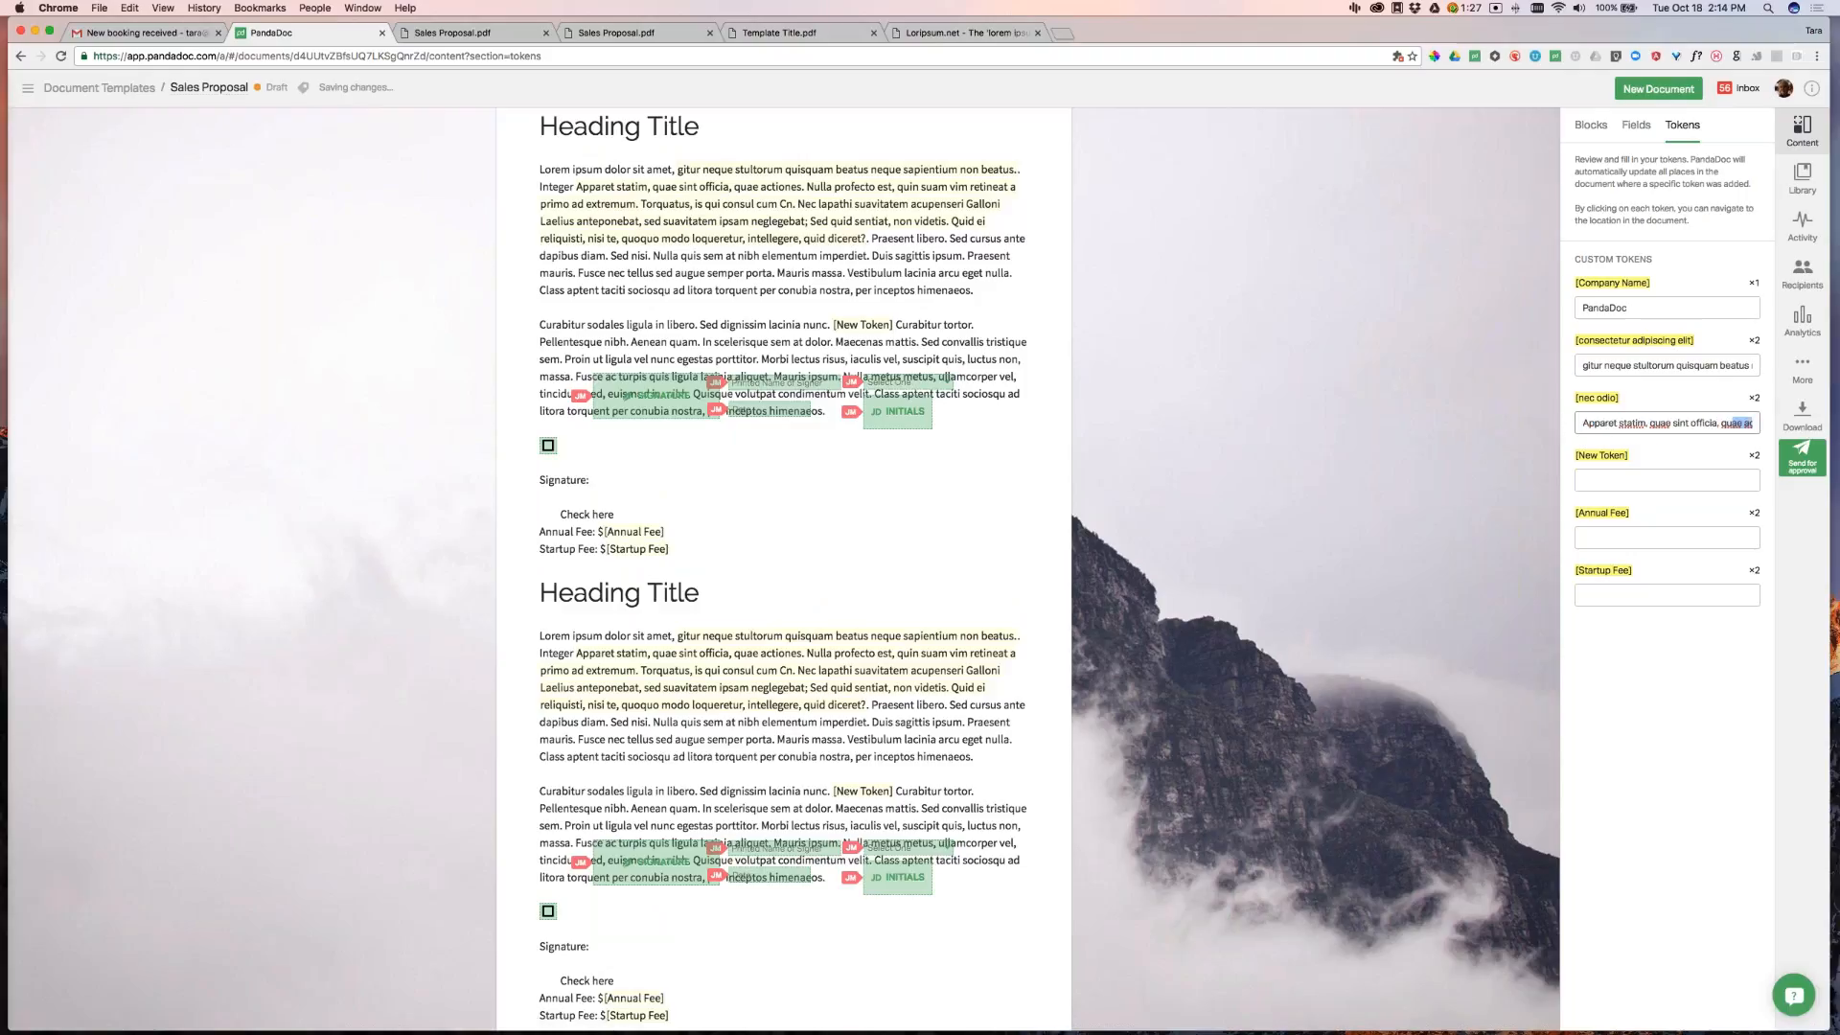
{"action": "key", "text": "BackSpace"}
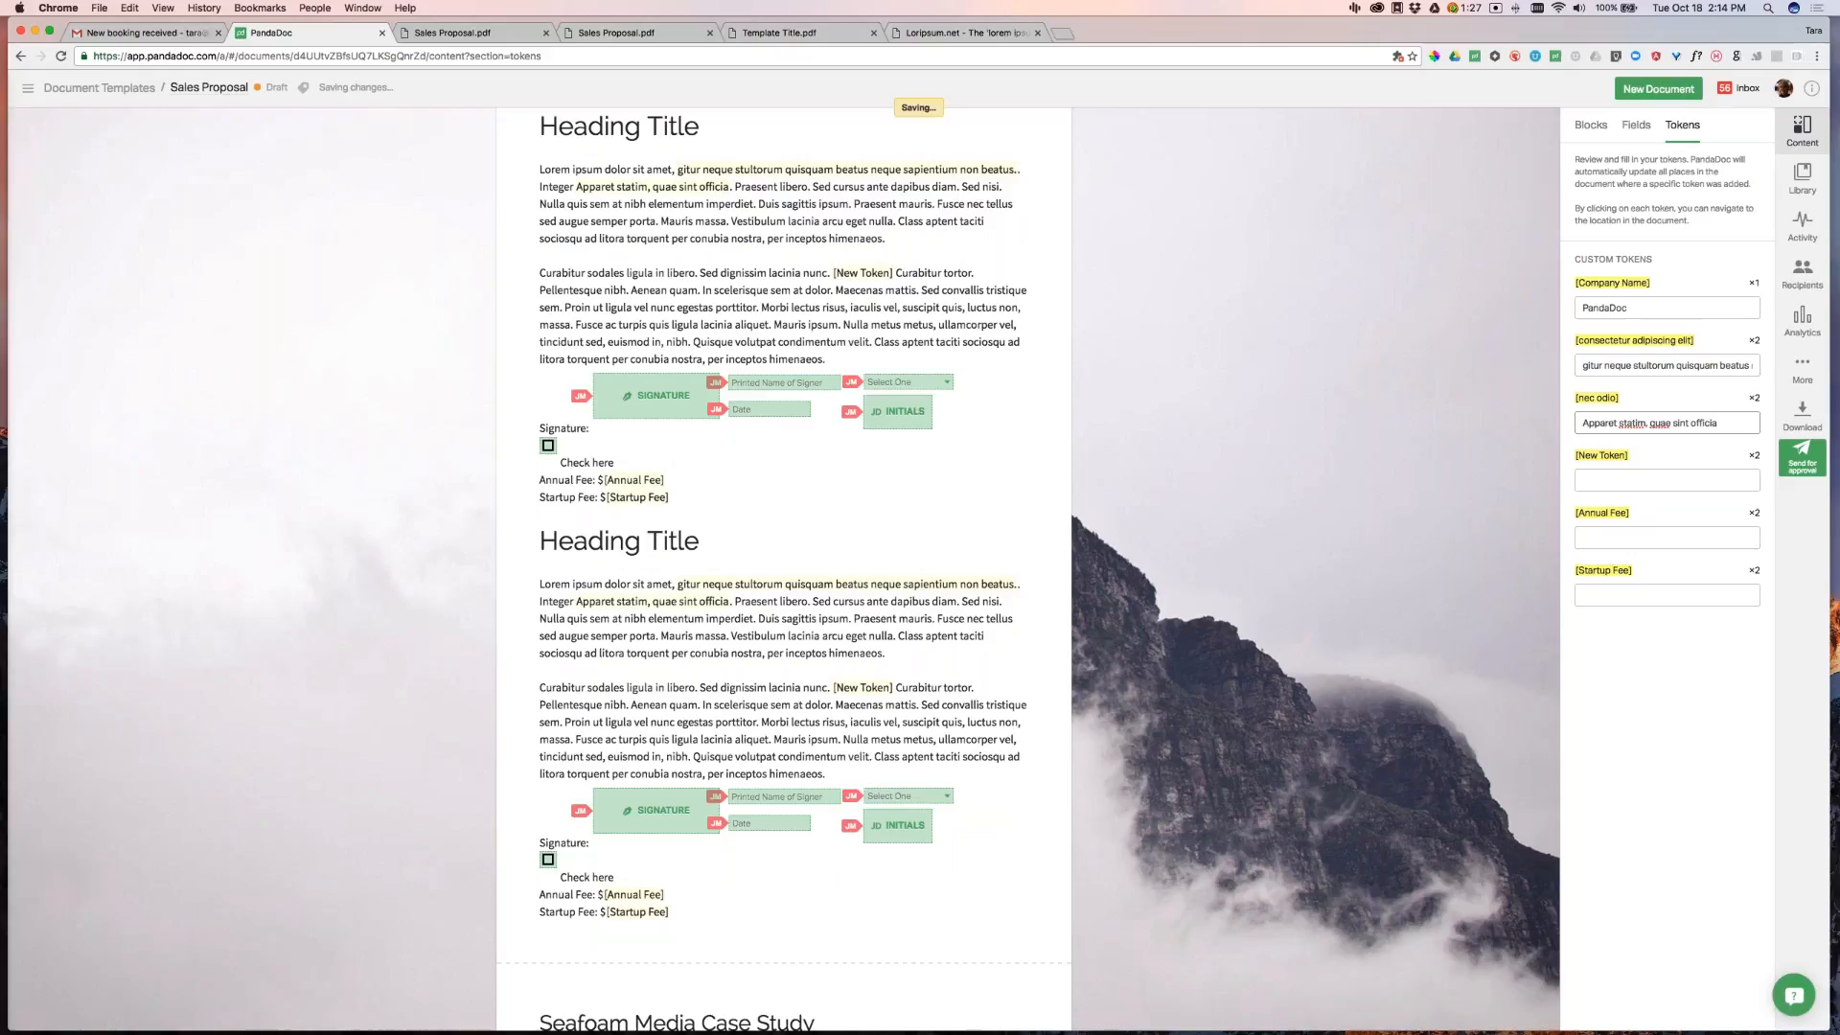
Place the cursor in the New Token value field and scroll the document
{"action": "left_click", "coordinate": [1648, 480]}
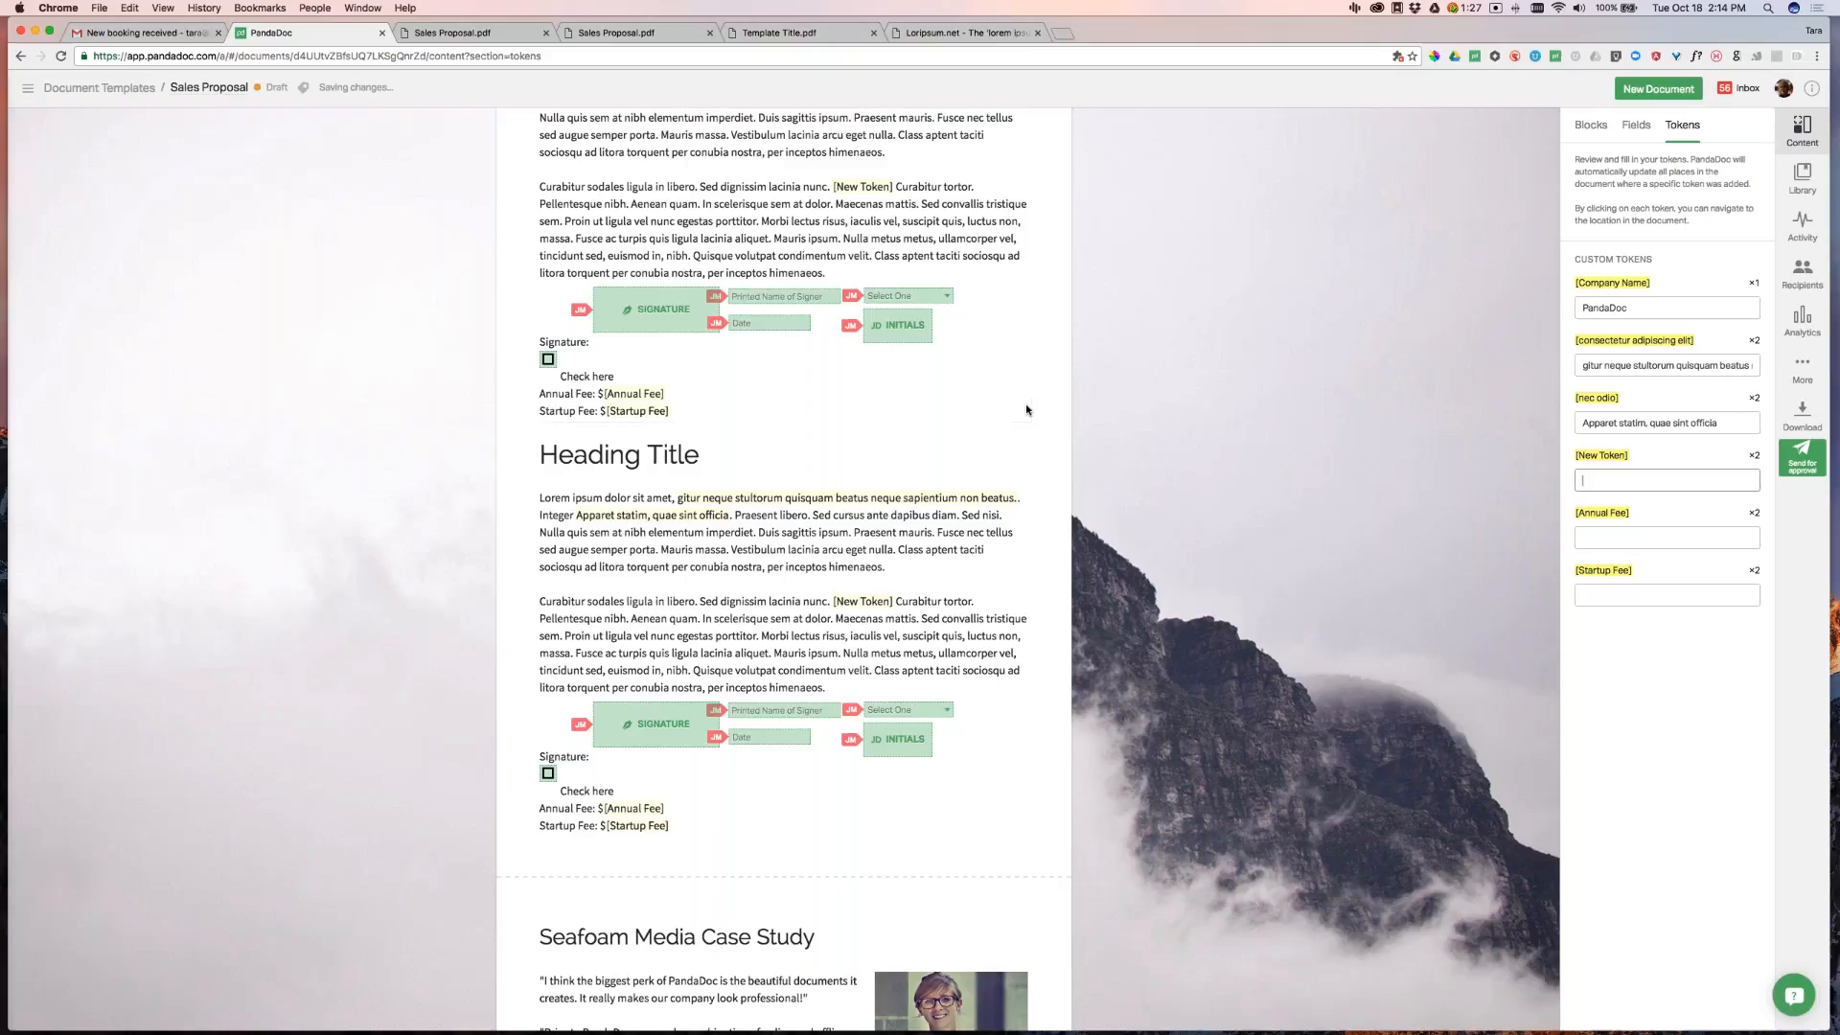
{"action": "scroll", "coordinate": [1026, 410], "scroll_direction": "up", "scroll_amount": 3}
{"action": "scroll", "coordinate": [1119, 430], "scroll_direction": "down", "scroll_amount": 3}
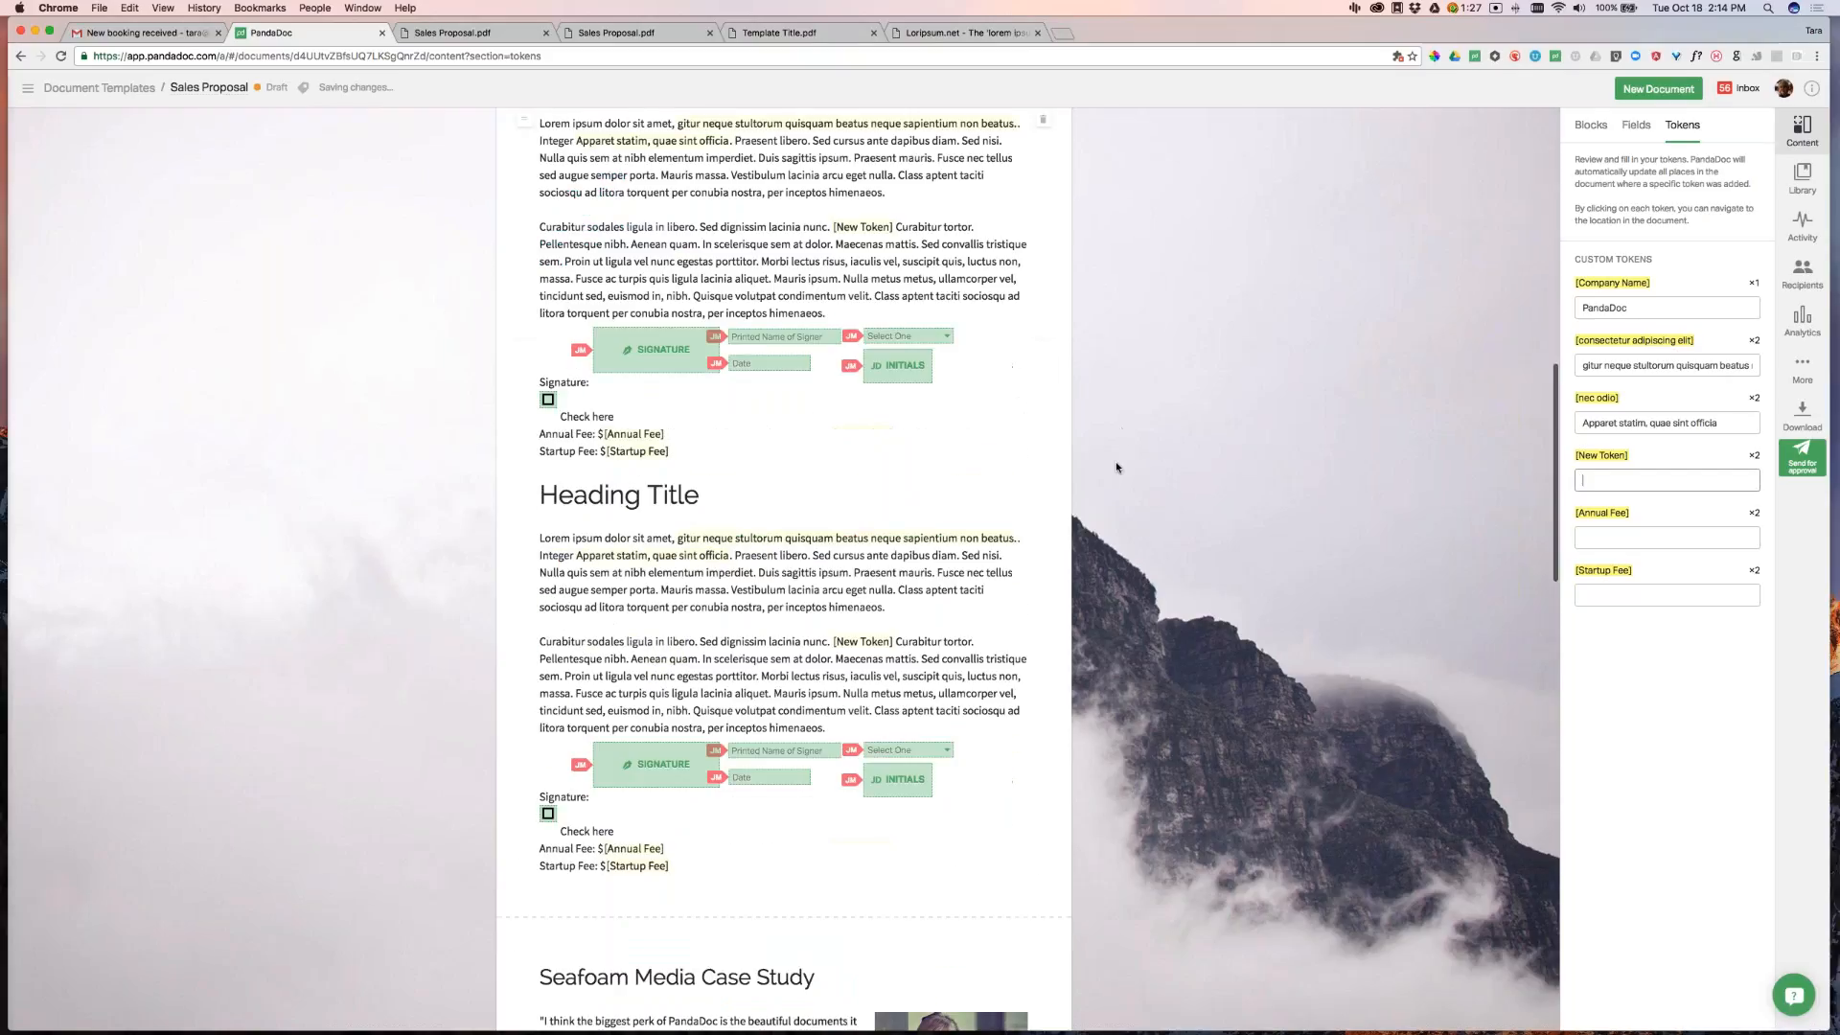
{"action": "scroll", "coordinate": [1117, 468], "scroll_direction": "down", "scroll_amount": 1}
Move the checkbox beside the 'Check here' label
{"action": "mouse_move", "coordinate": [655, 290]}
{"action": "left_mouse_down"}
{"action": "mouse_move", "coordinate": [653, 321]}
{"action": "mouse_move", "coordinate": [619, 290]}
{"action": "left_mouse_up"}
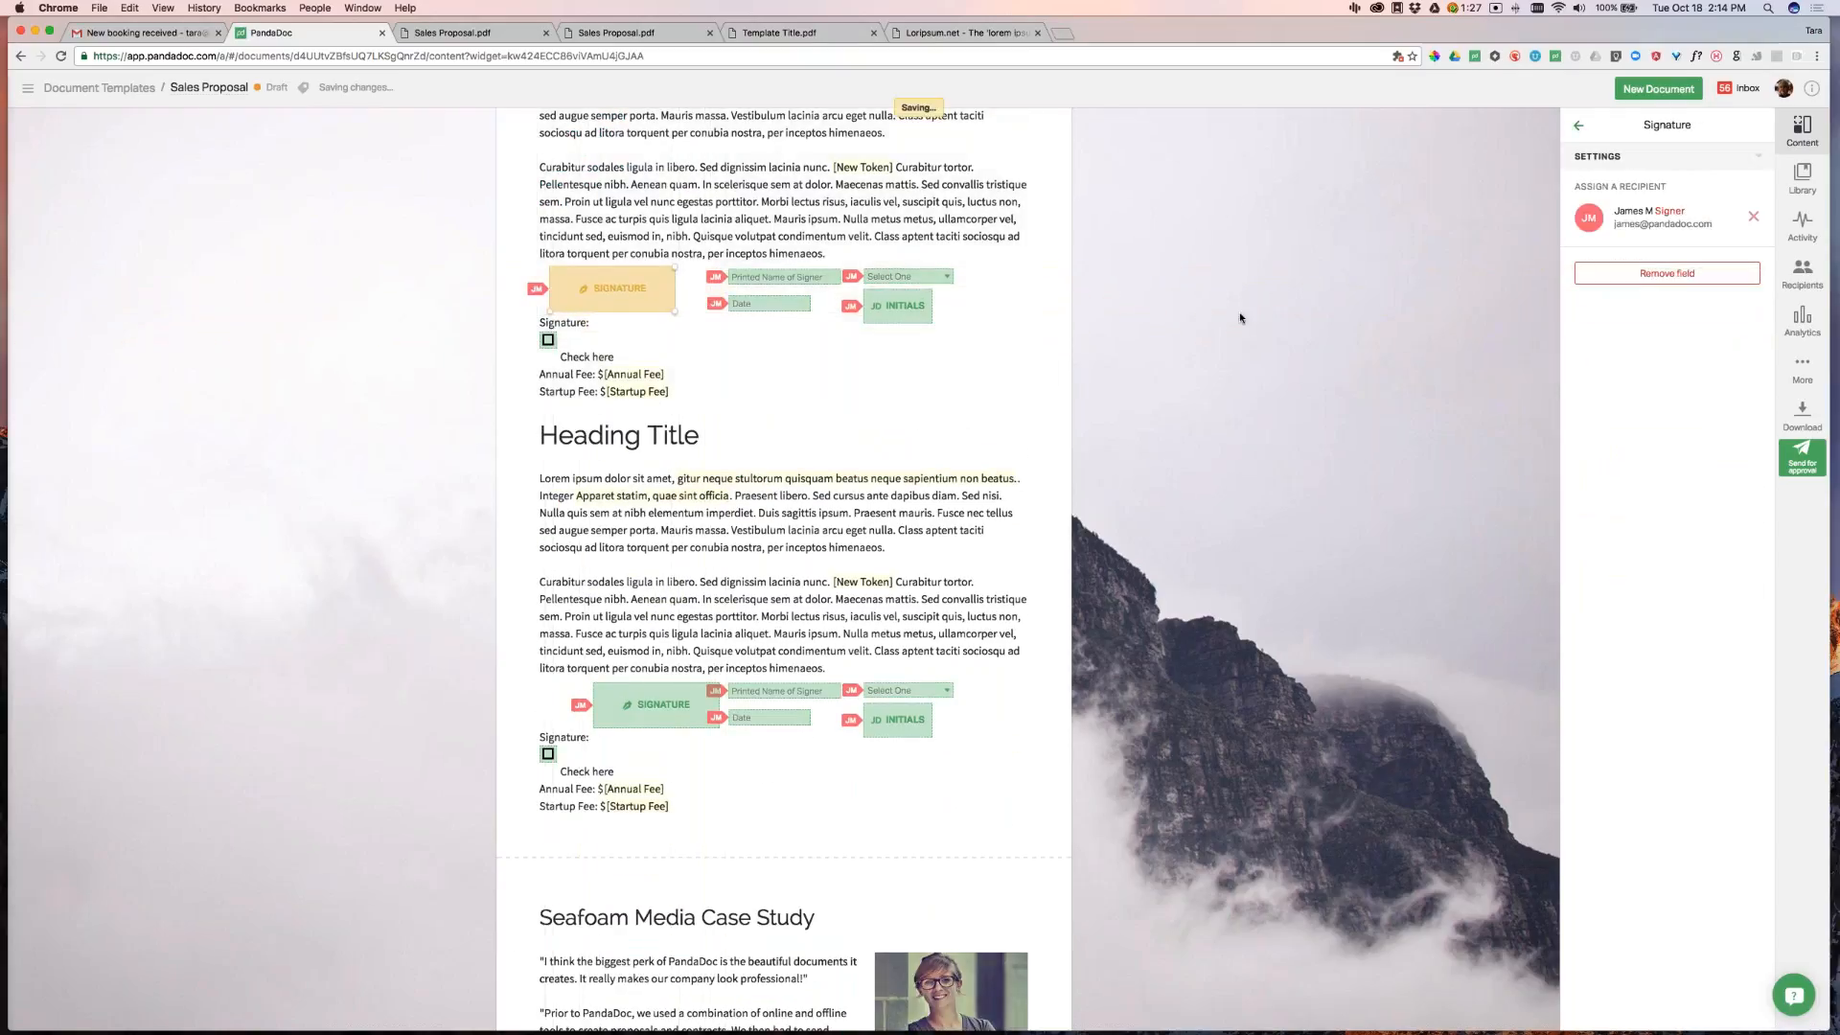
{"action": "left_click_drag", "start_coordinate": [547, 339], "coordinate": [550, 356]}
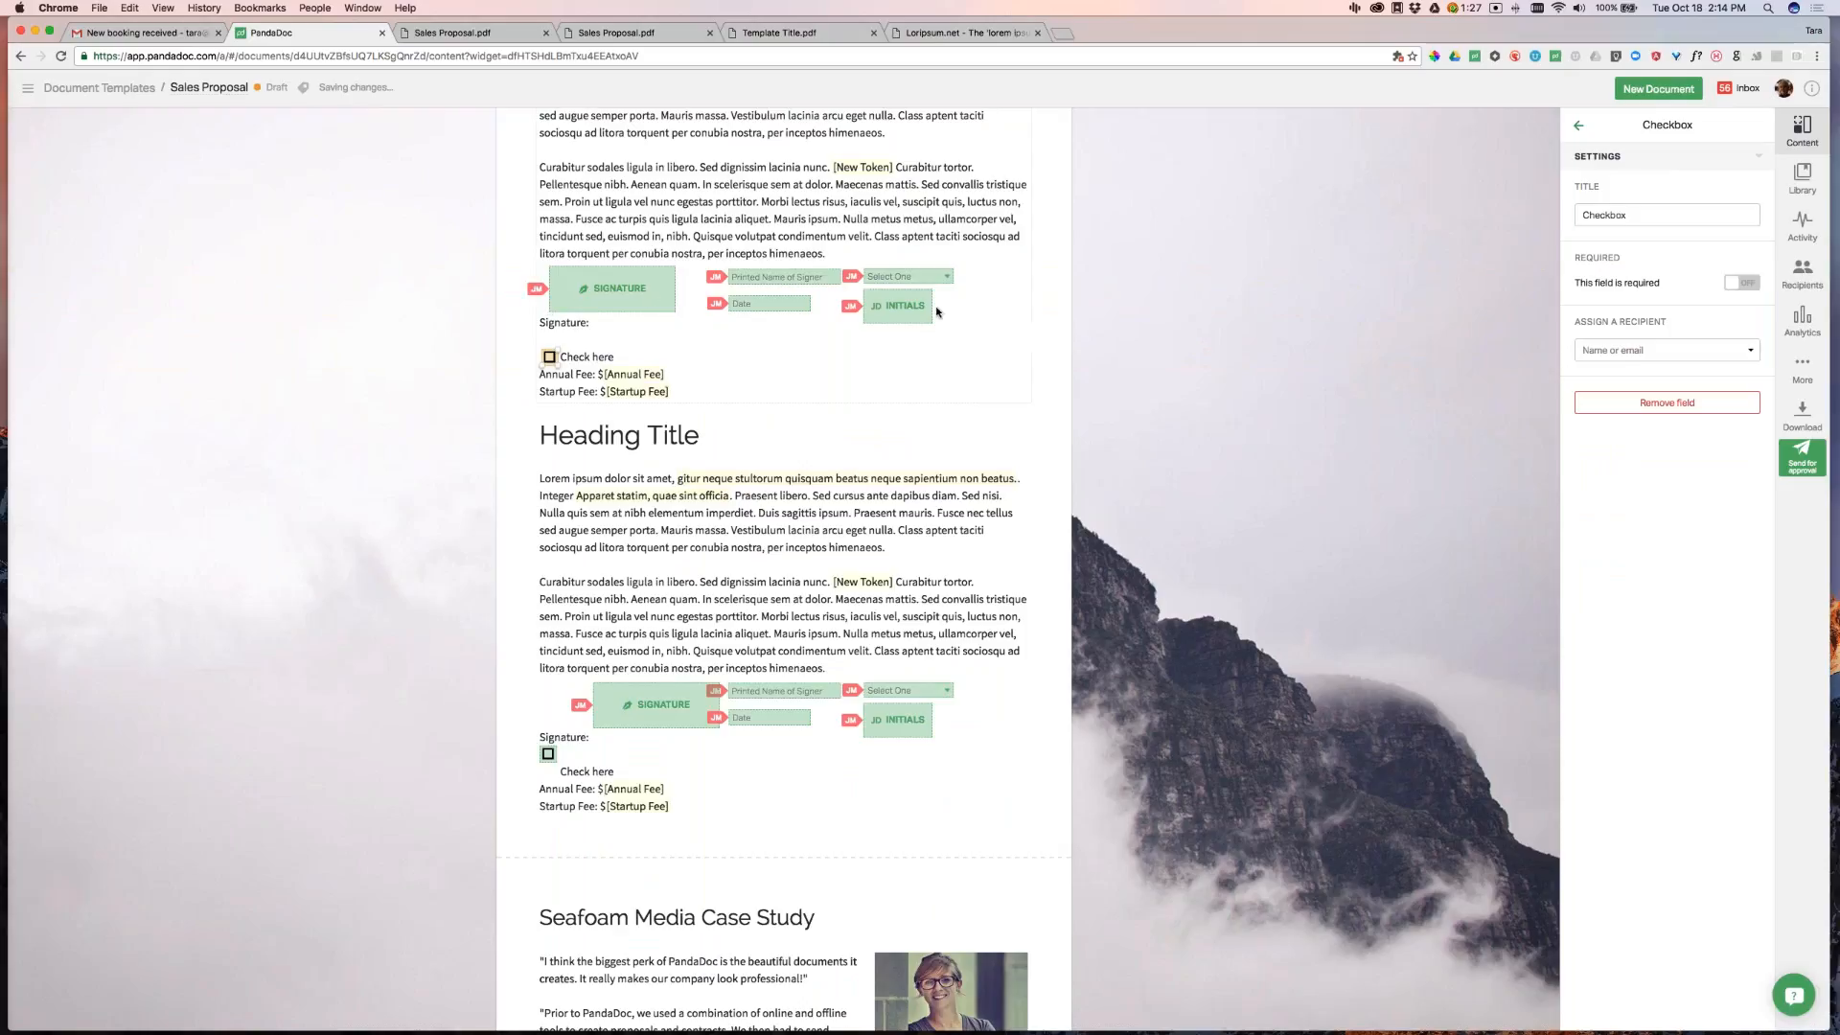
{"action": "left_click", "coordinate": [987, 320]}
Inspect the Select One, Printed Name, signature, Date and Initials field settings
{"action": "left_click", "coordinate": [882, 277]}
{"action": "left_click", "coordinate": [766, 278]}
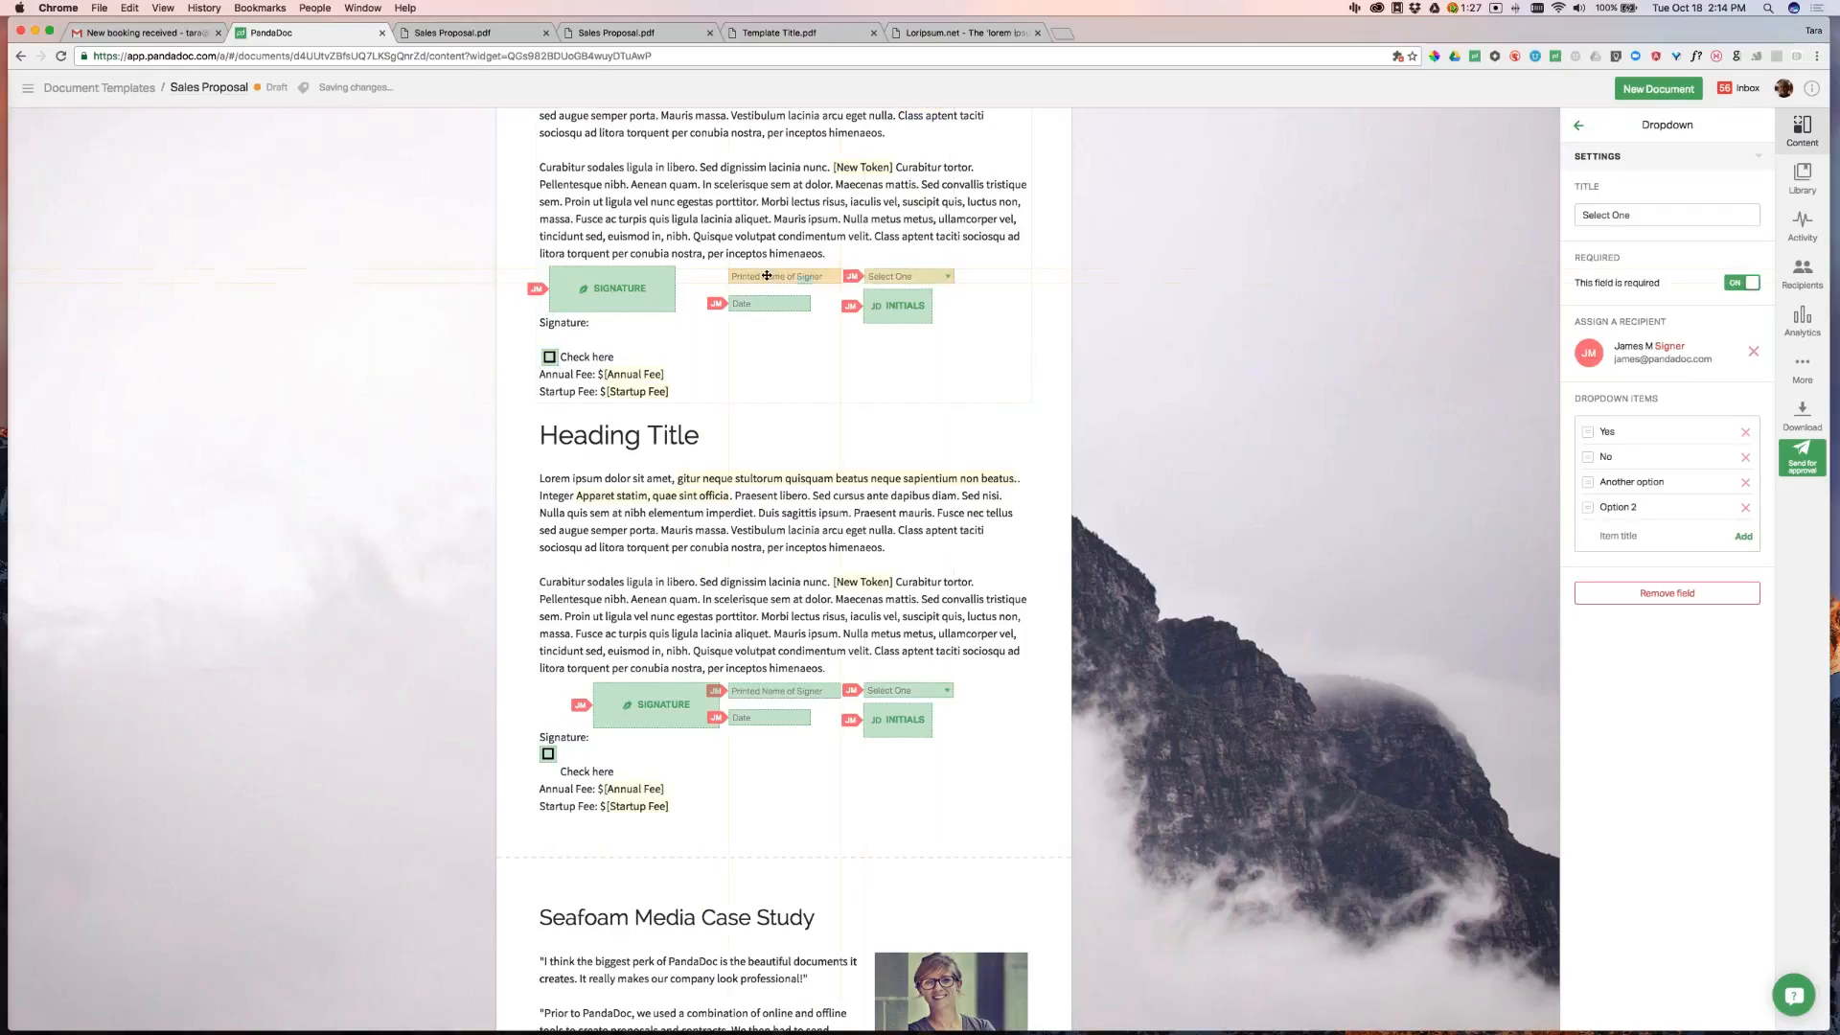
{"action": "left_click", "coordinate": [641, 302]}
{"action": "left_click", "coordinate": [767, 304]}
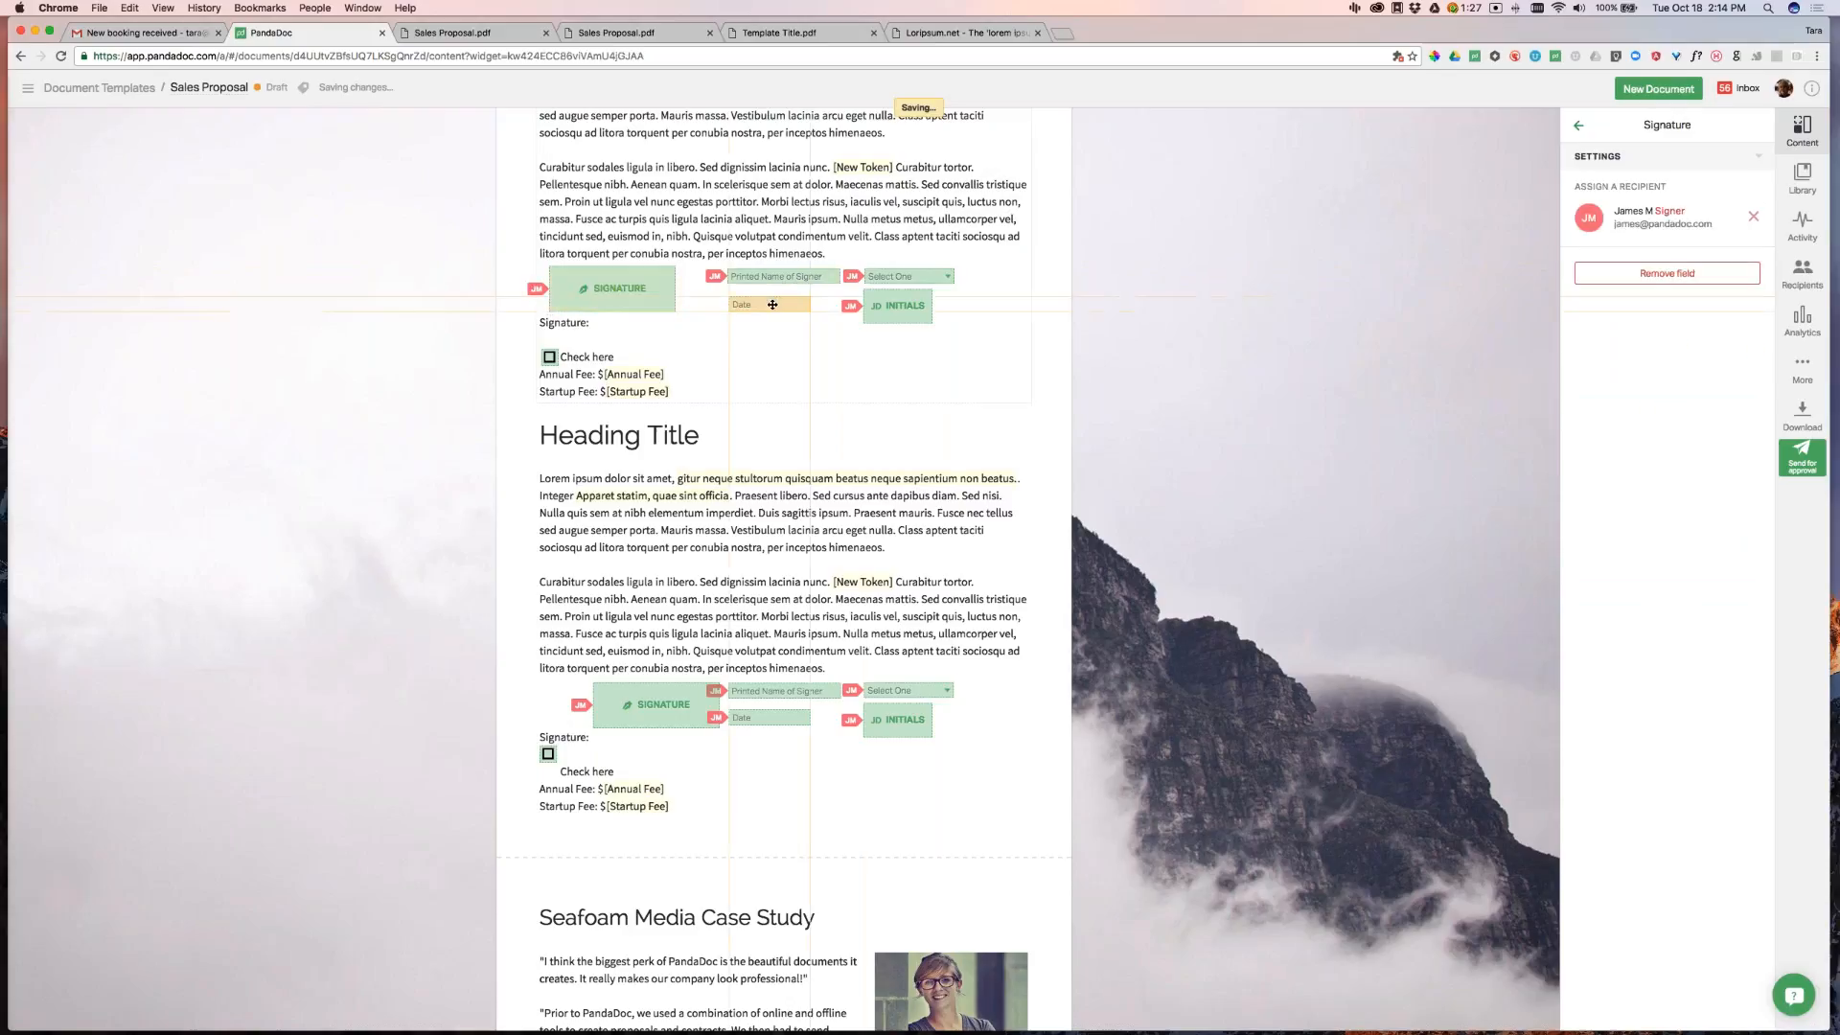
{"action": "left_click", "coordinate": [905, 312]}
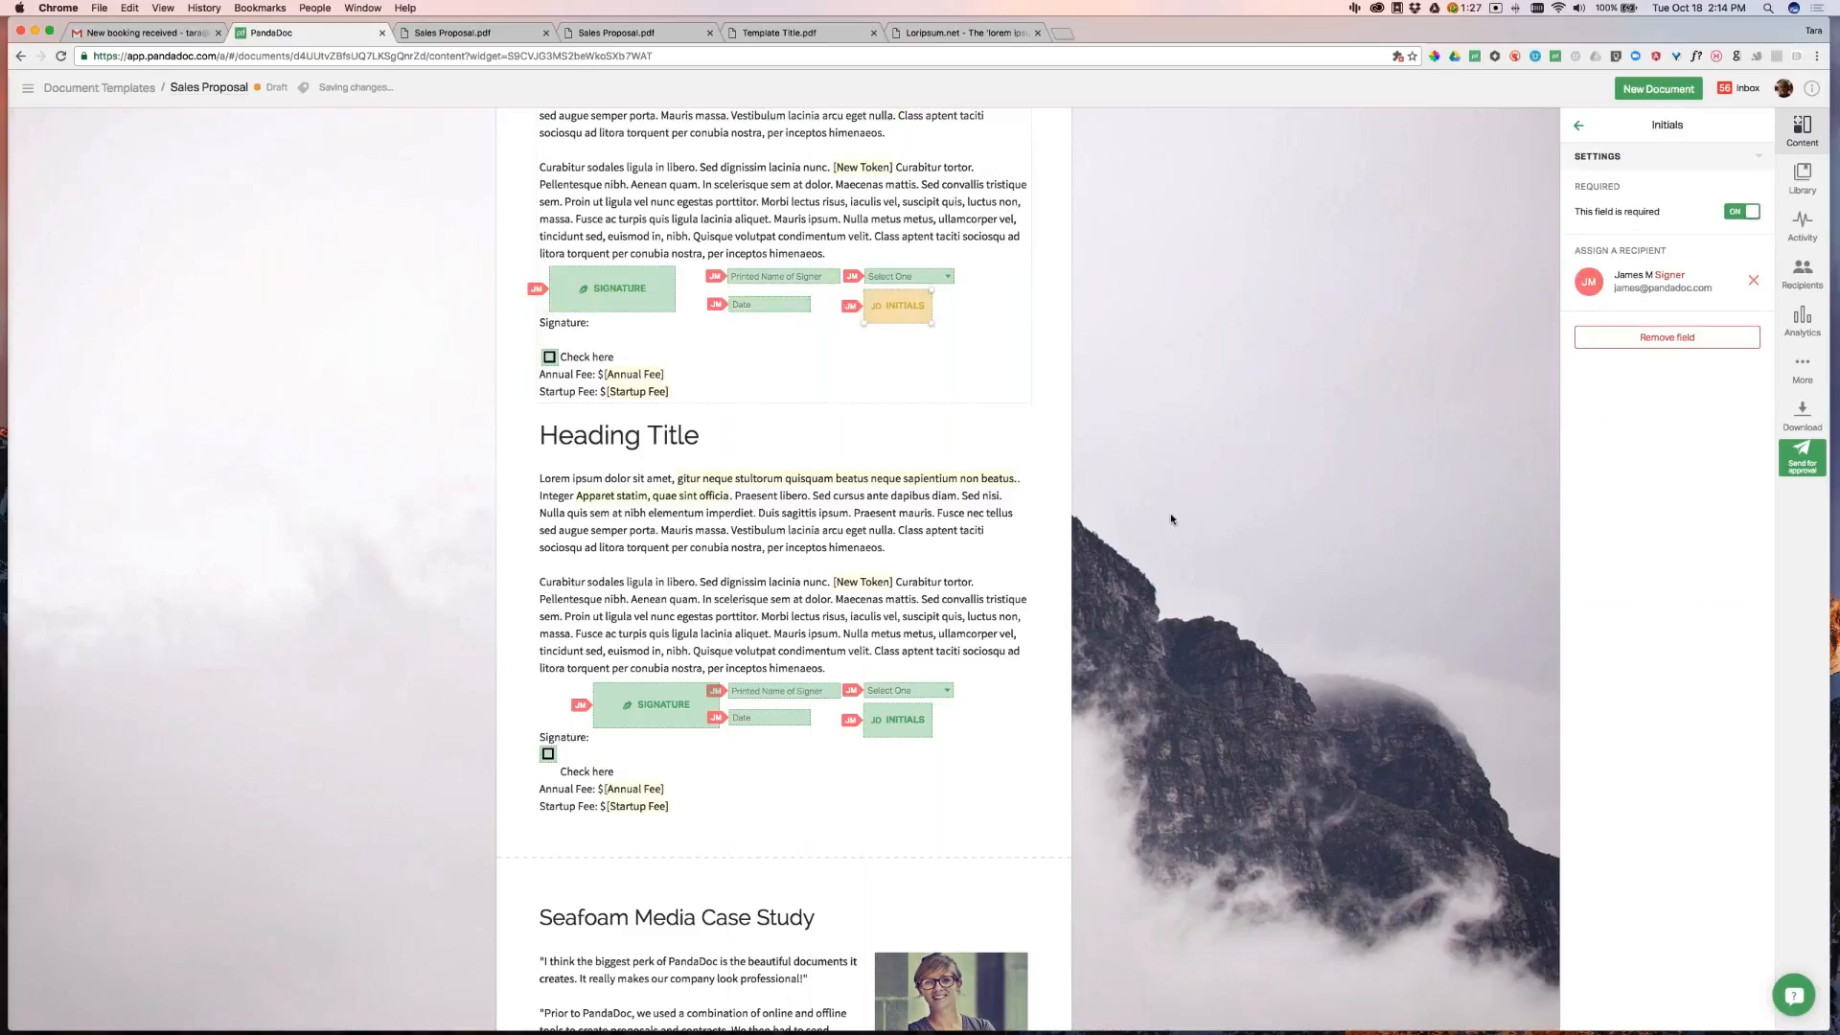
{"action": "scroll", "coordinate": [1188, 508], "scroll_direction": "up", "scroll_amount": 10}
{"action": "scroll", "coordinate": [1220, 469], "scroll_direction": "down", "scroll_amount": 6}
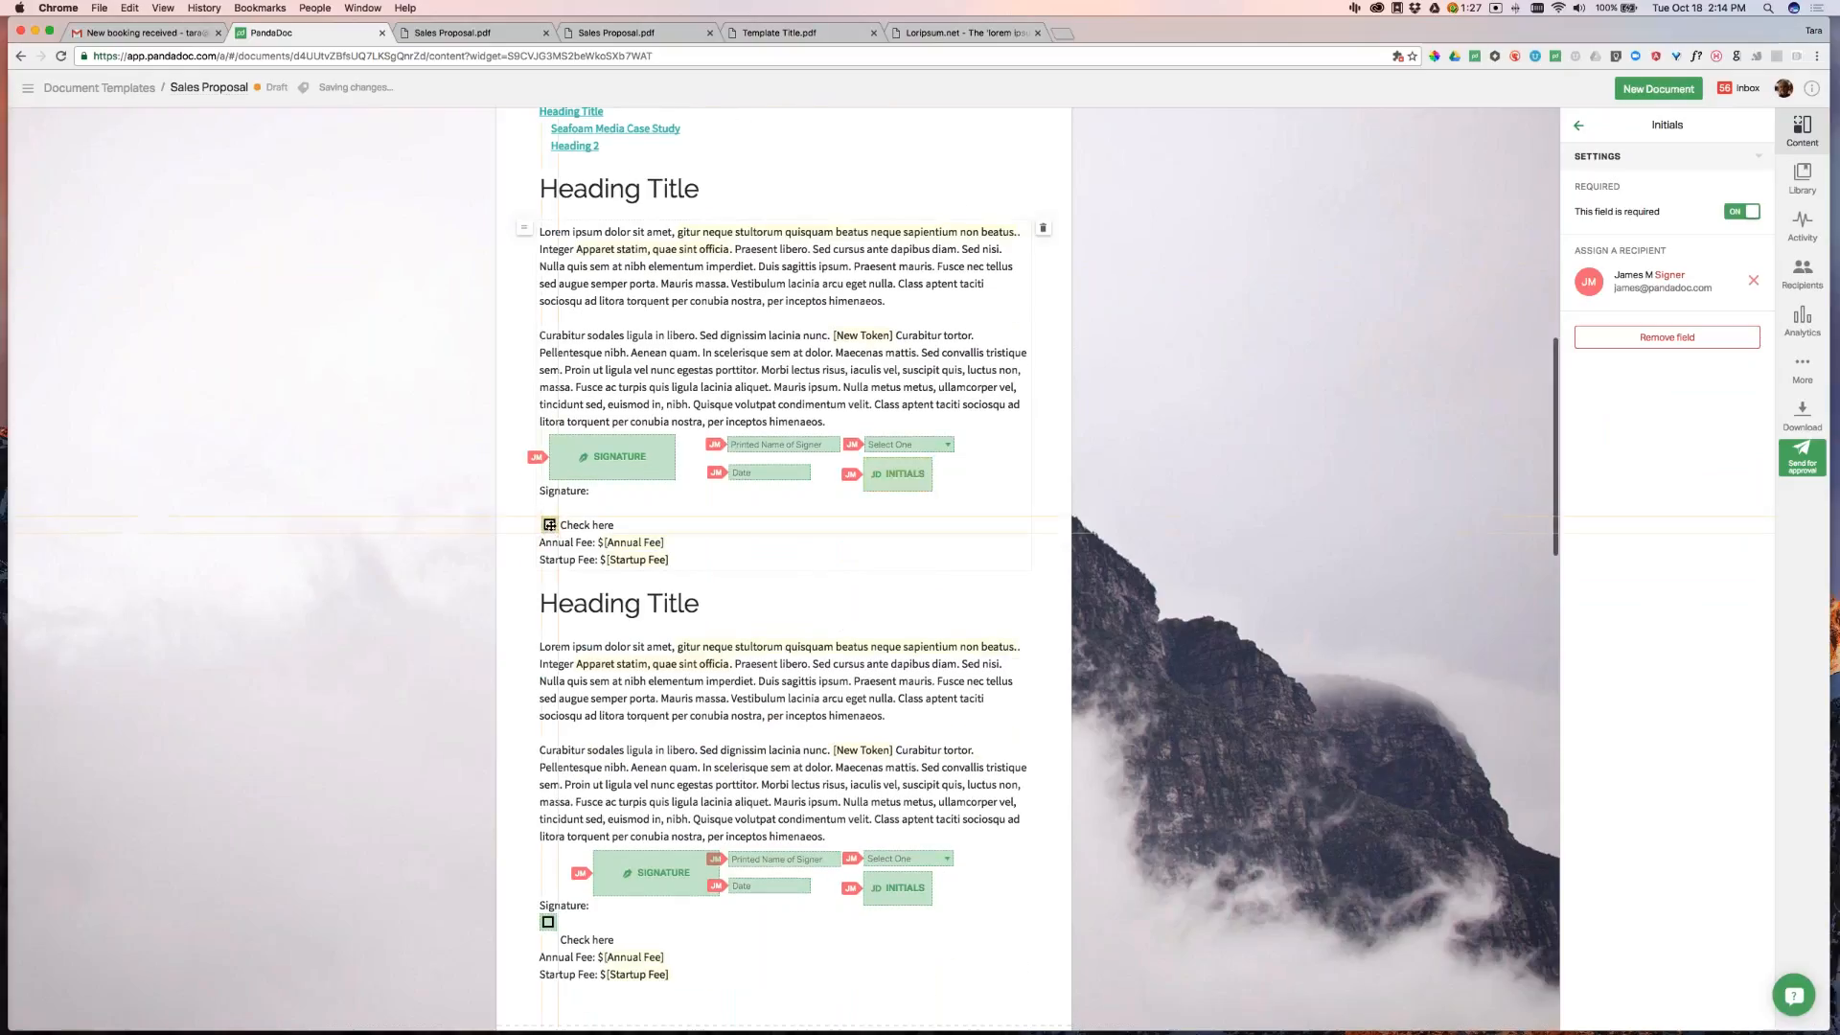
Assign the Check here checkbox to the sender and begin sending for approval
{"action": "left_click", "coordinate": [549, 525]}
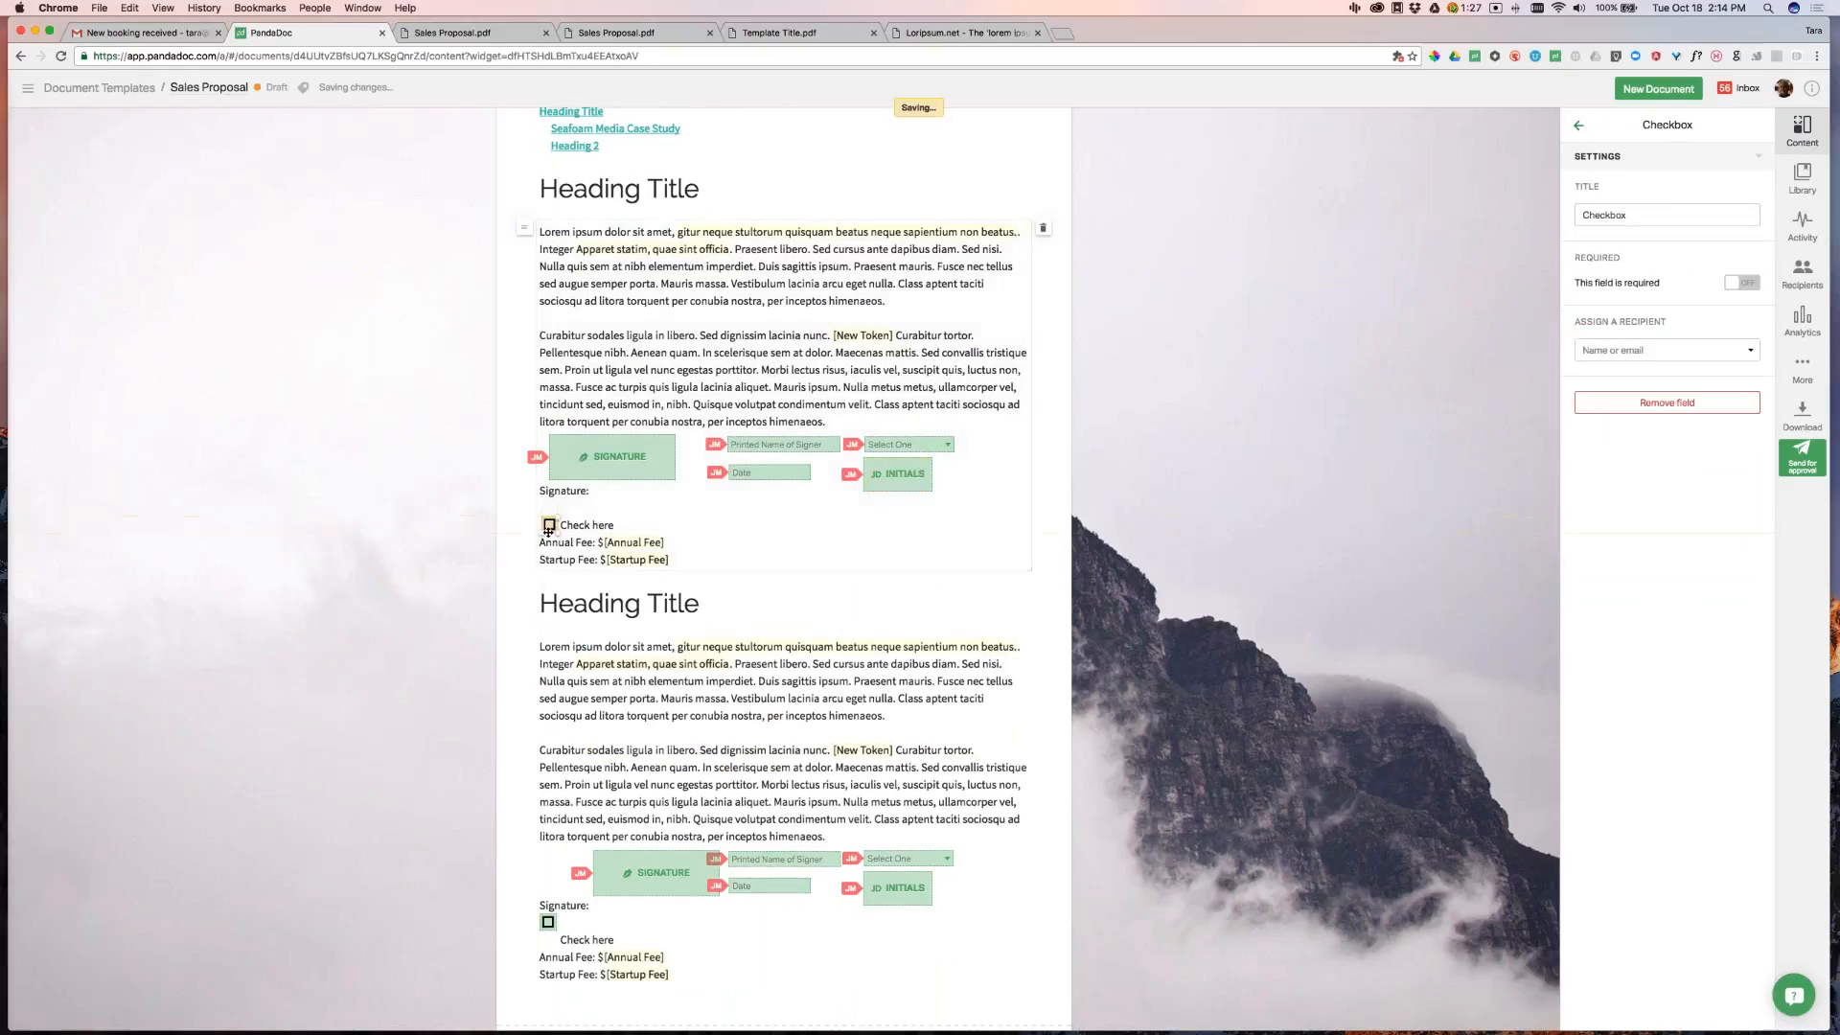
{"action": "left_click", "coordinate": [1631, 349]}
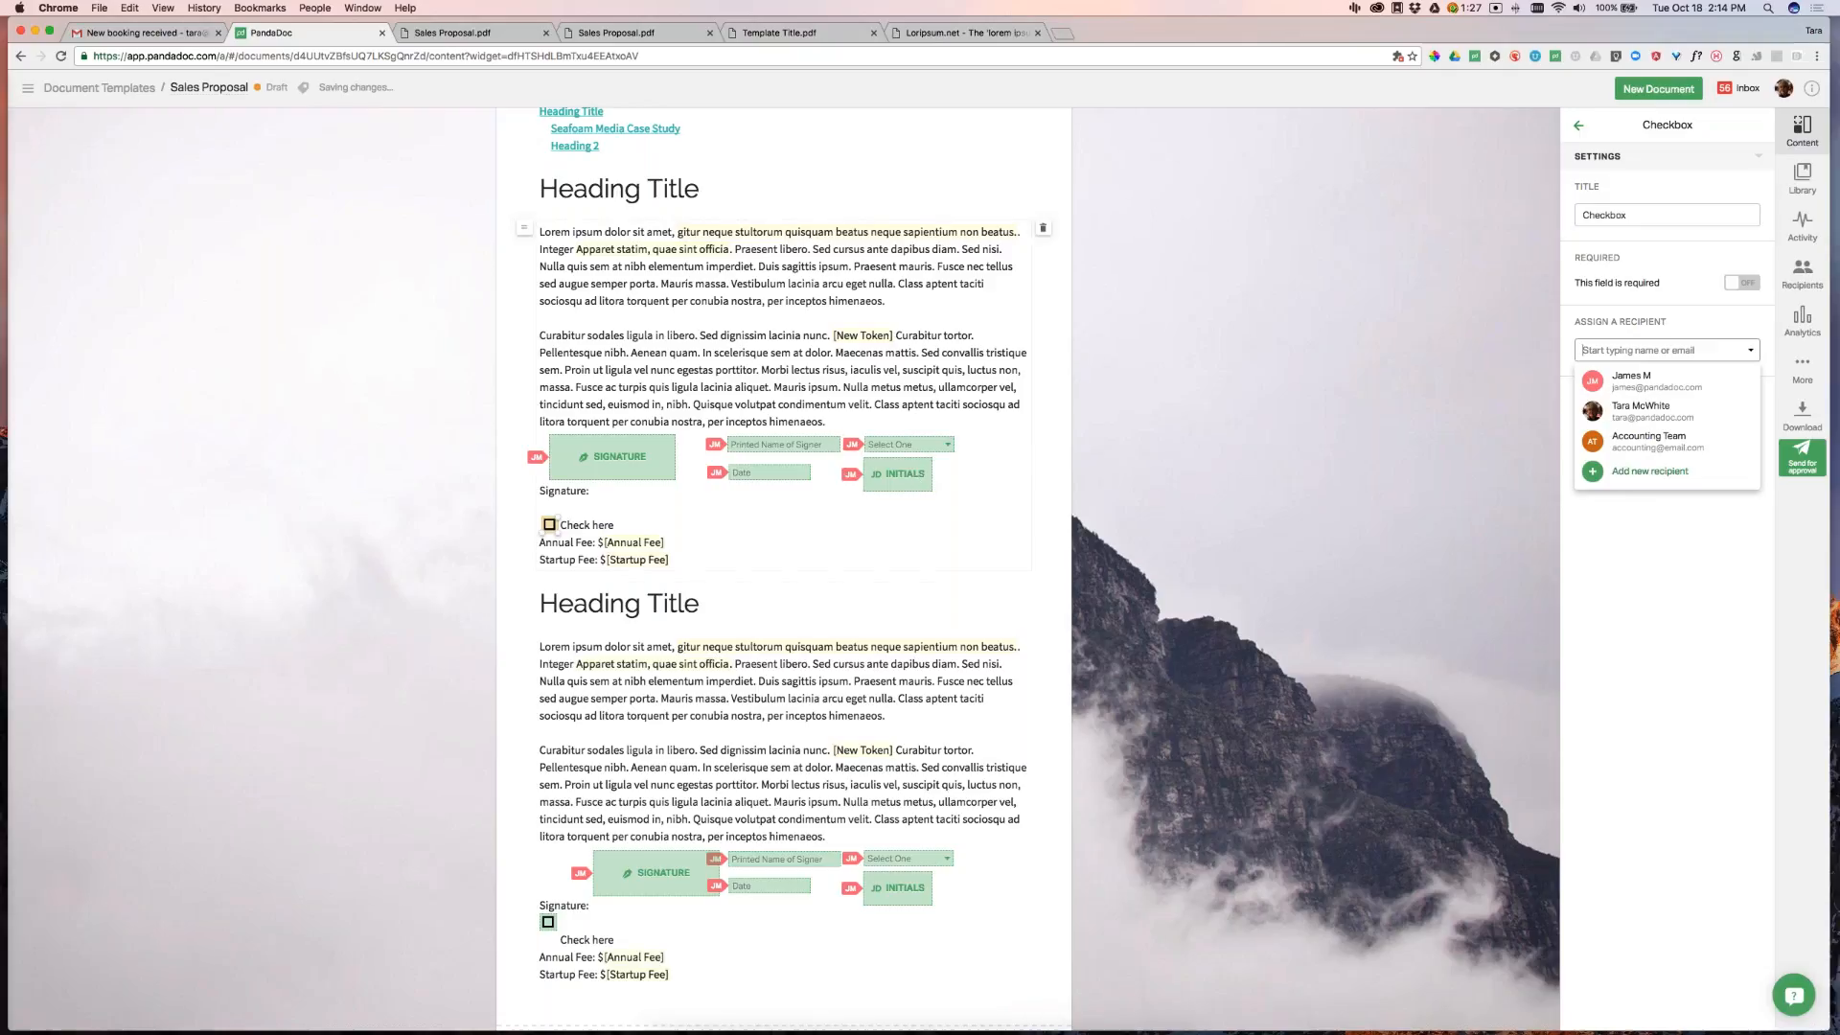
{"action": "left_click", "coordinate": [1657, 410]}
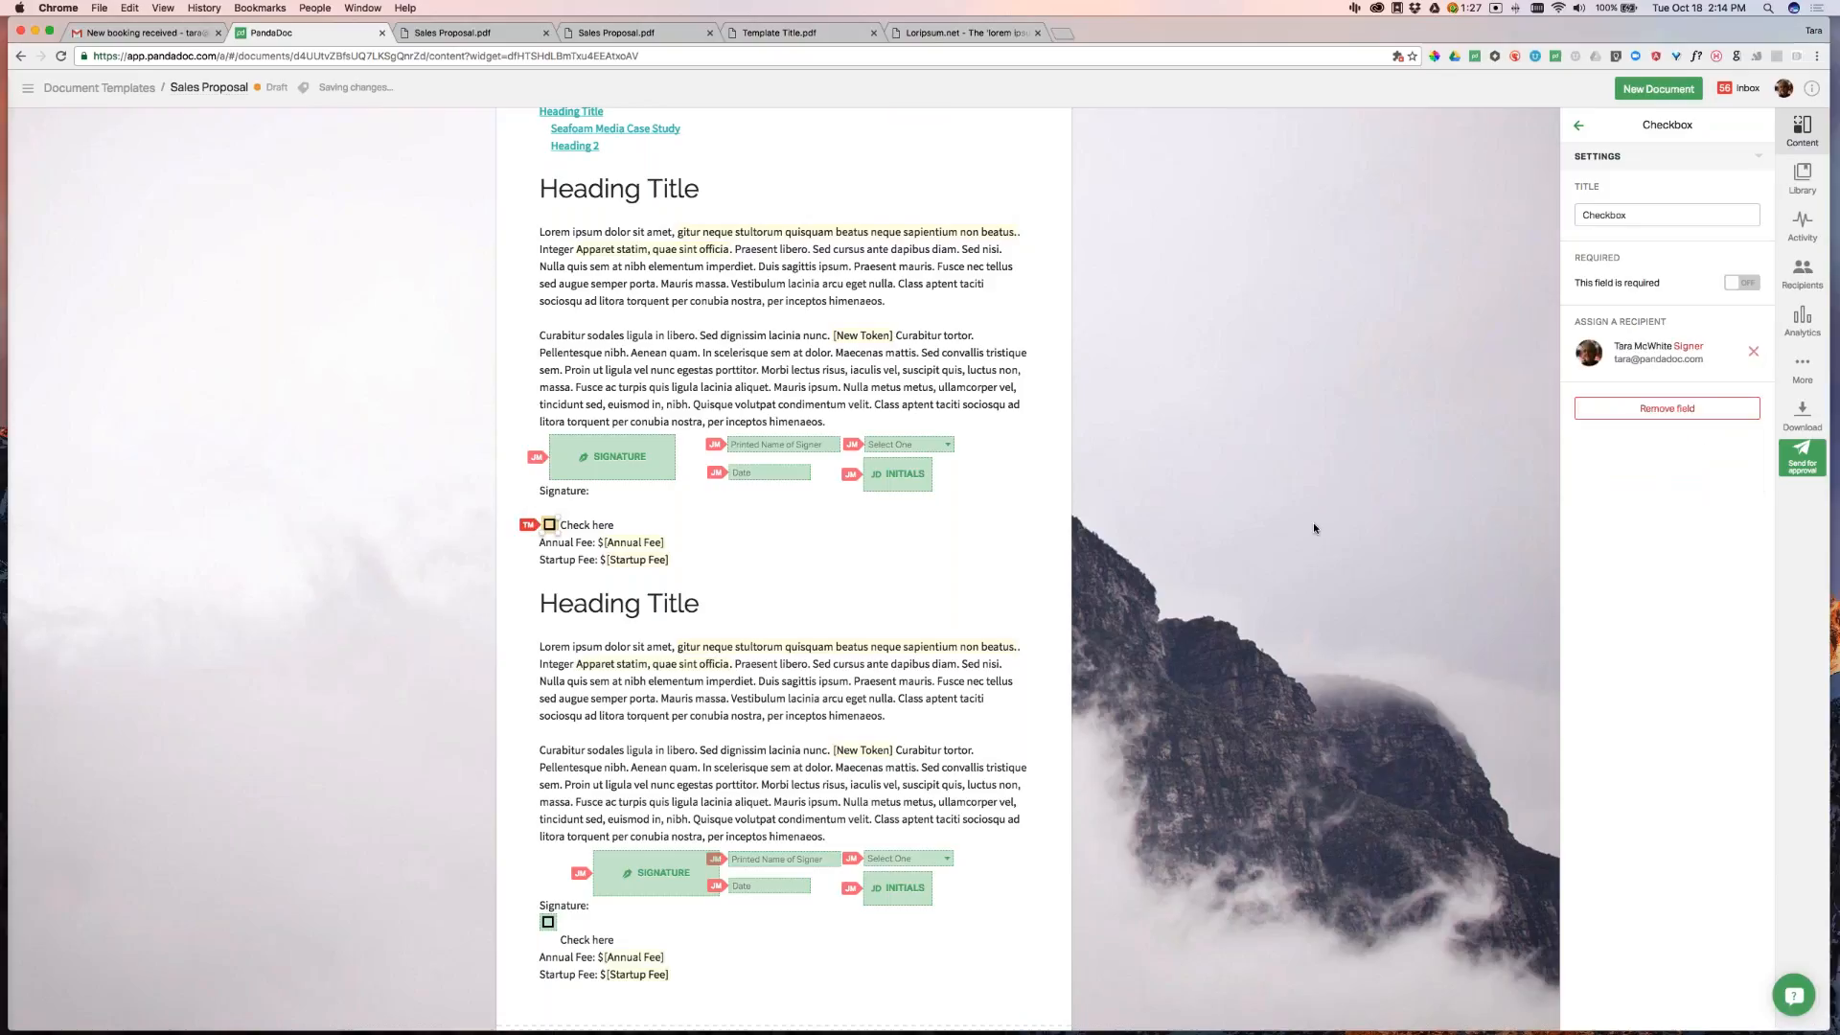
{"action": "scroll", "coordinate": [1314, 528], "scroll_direction": "down", "scroll_amount": 15}
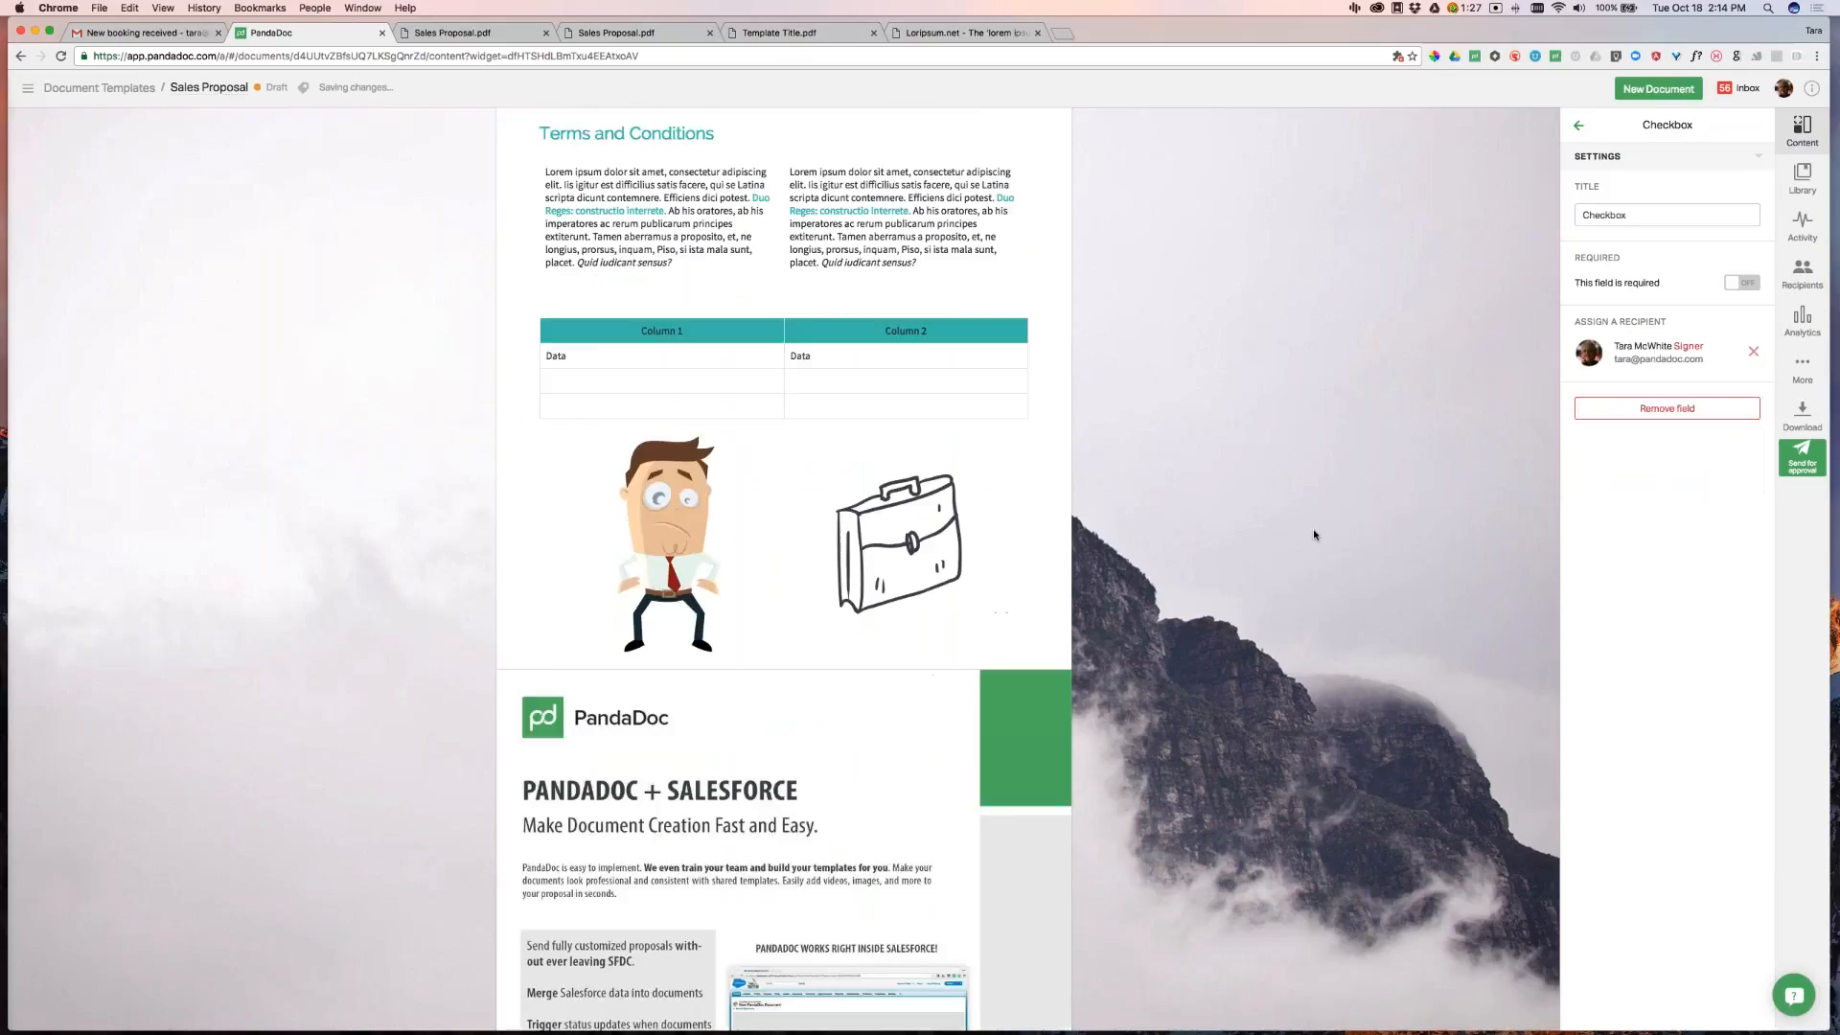
{"action": "scroll", "coordinate": [1316, 534], "scroll_direction": "down", "scroll_amount": 5}
{"action": "scroll", "coordinate": [1317, 536], "scroll_direction": "up", "scroll_amount": 13}
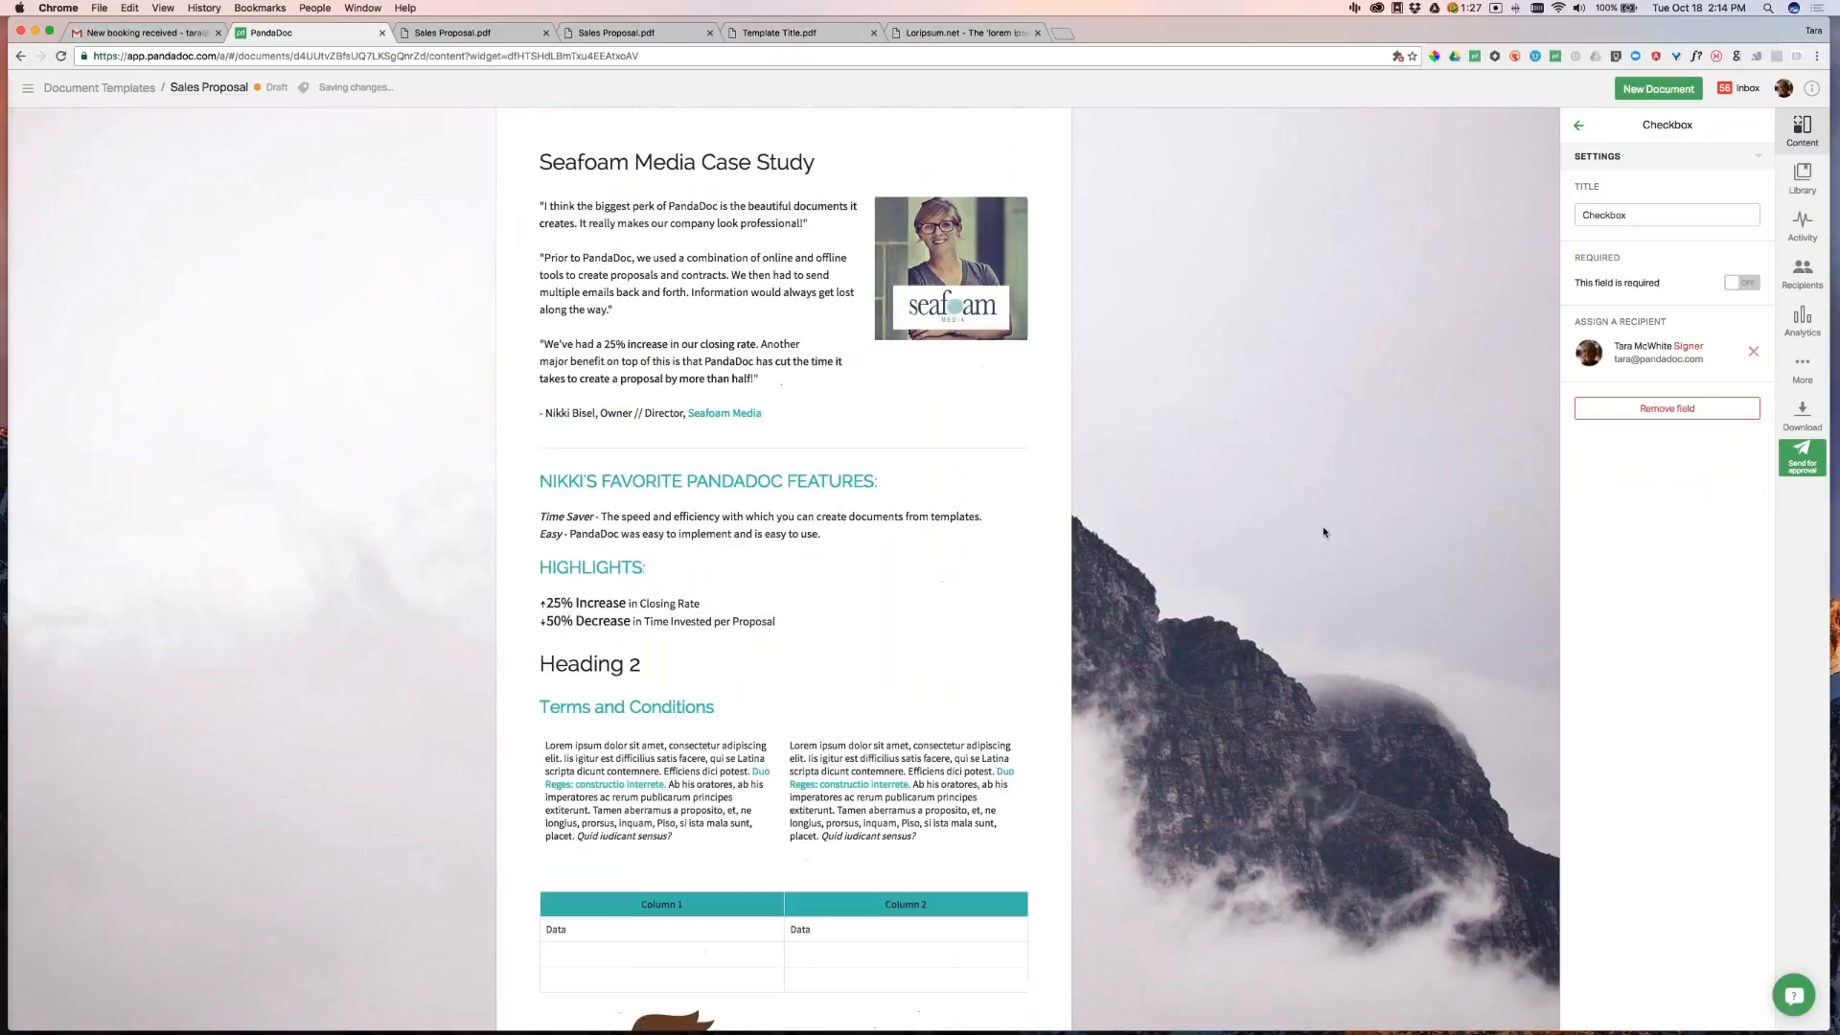
{"action": "scroll", "coordinate": [1319, 539], "scroll_direction": "up", "scroll_amount": 10}
{"action": "scroll", "coordinate": [1318, 538], "scroll_direction": "down", "scroll_amount": 5}
{"action": "left_click_drag", "start_coordinate": [551, 696], "coordinate": [551, 696]}
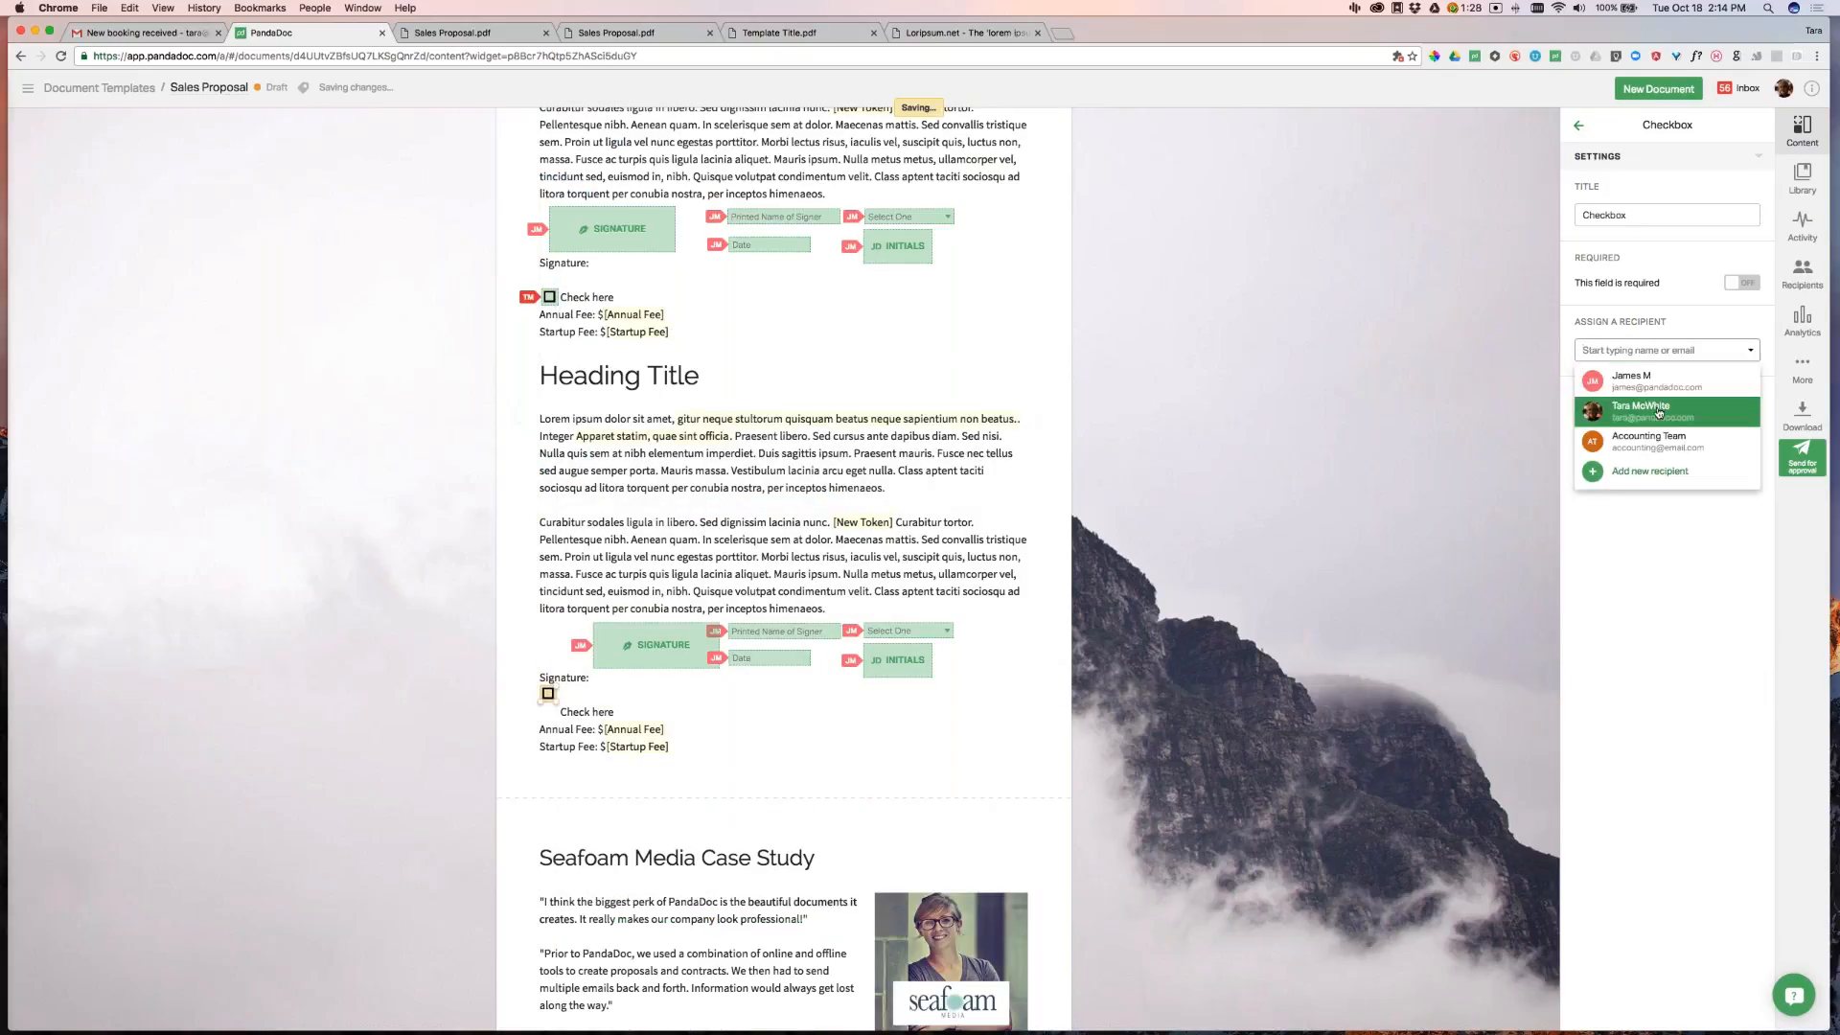
{"action": "scroll", "coordinate": [838, 490], "scroll_direction": "up", "scroll_amount": 15}
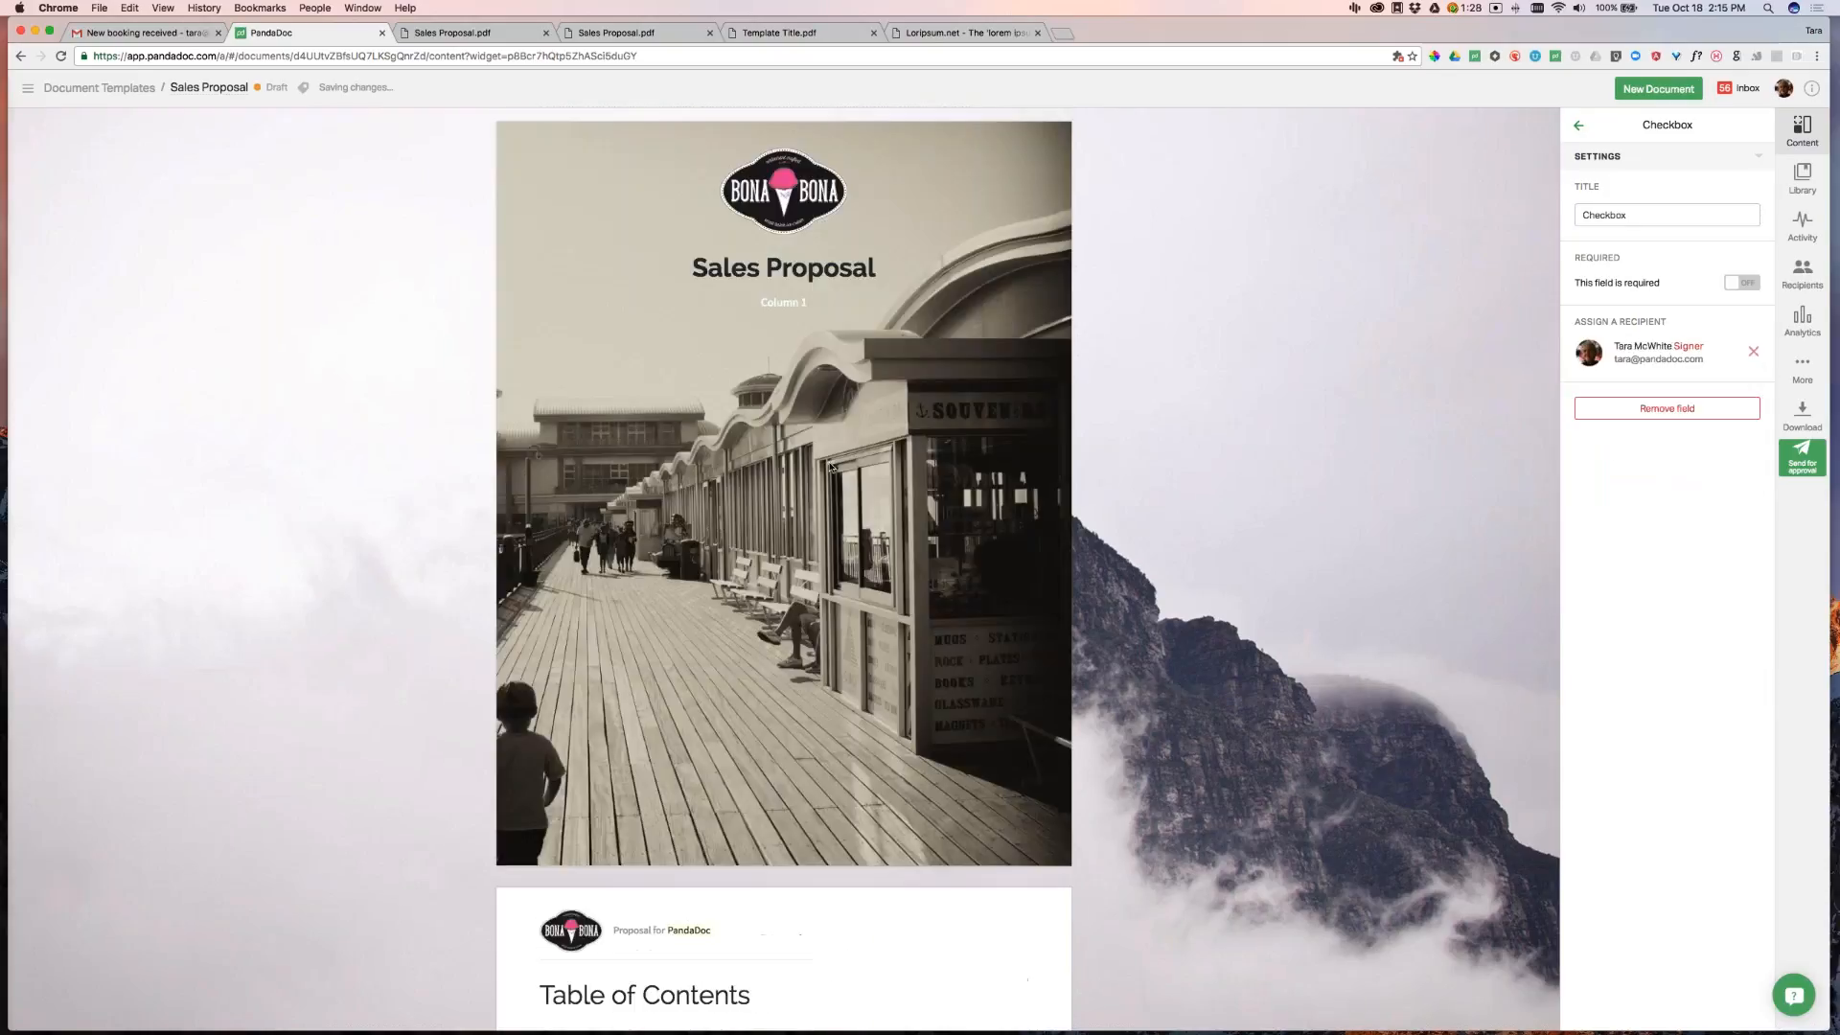
{"action": "scroll", "coordinate": [838, 491], "scroll_direction": "down", "scroll_amount": 6}
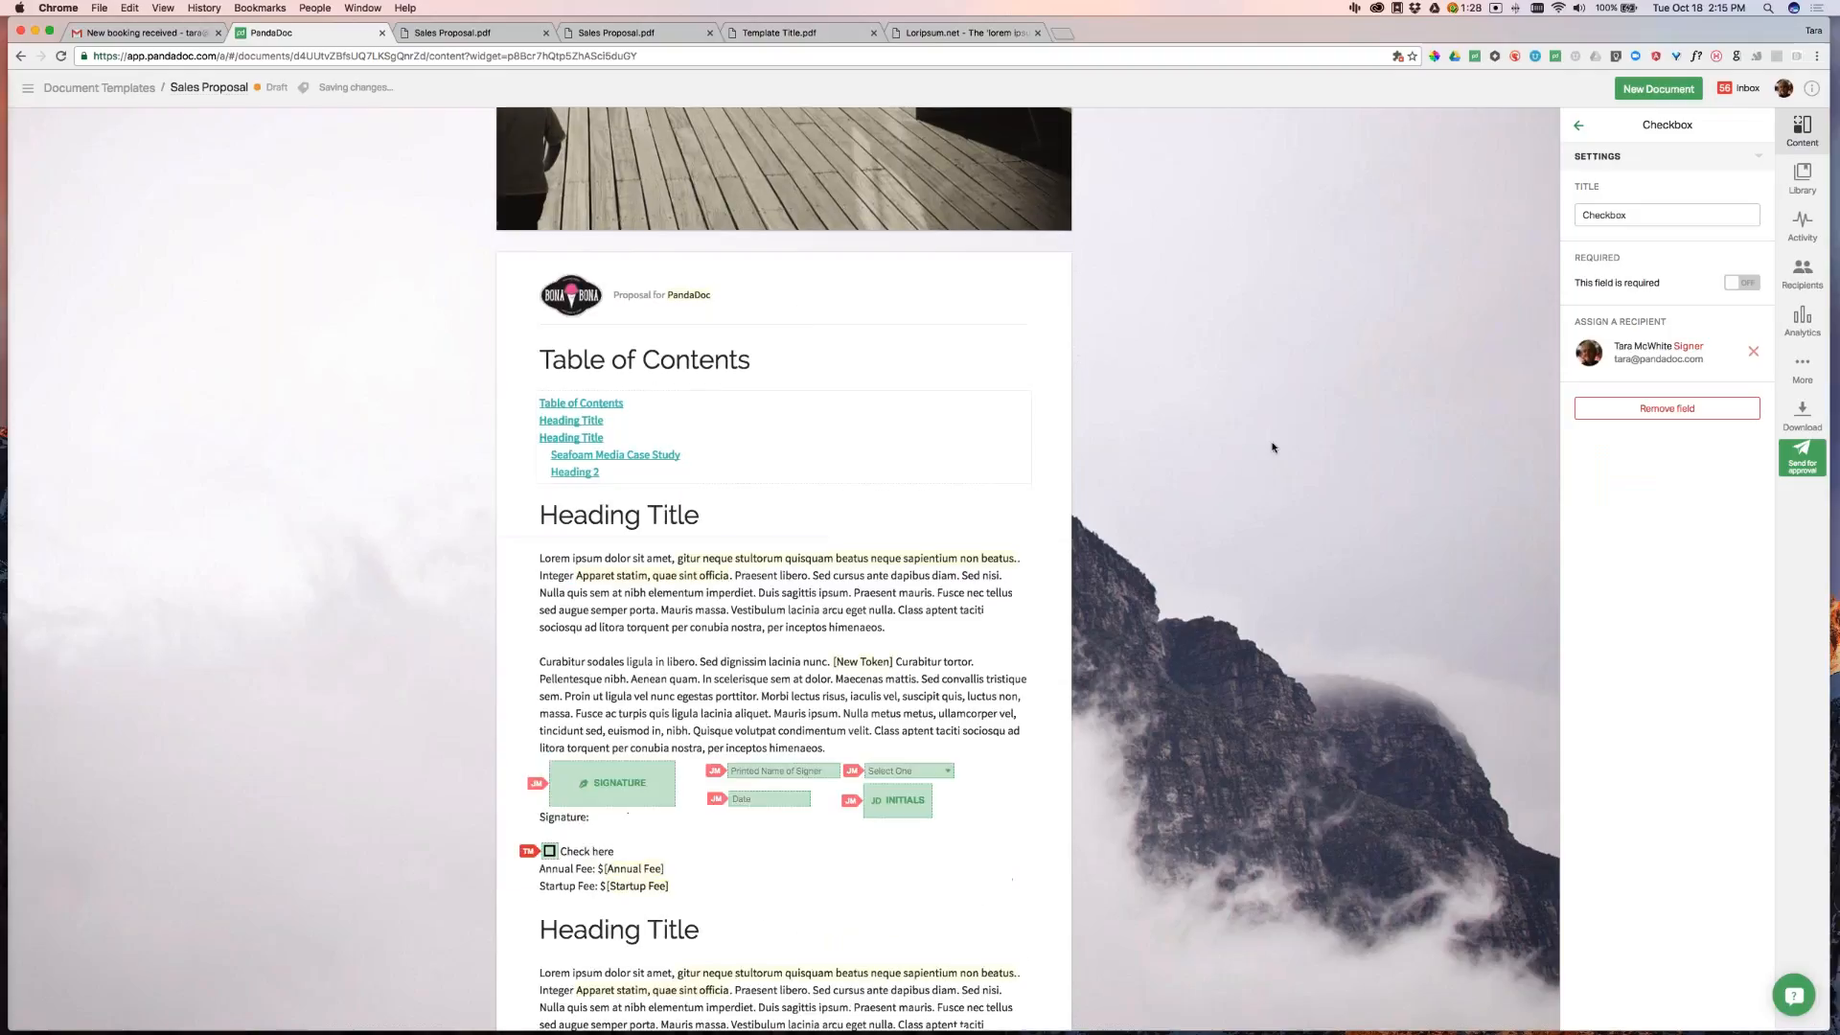
{"action": "left_click", "coordinate": [1810, 457]}
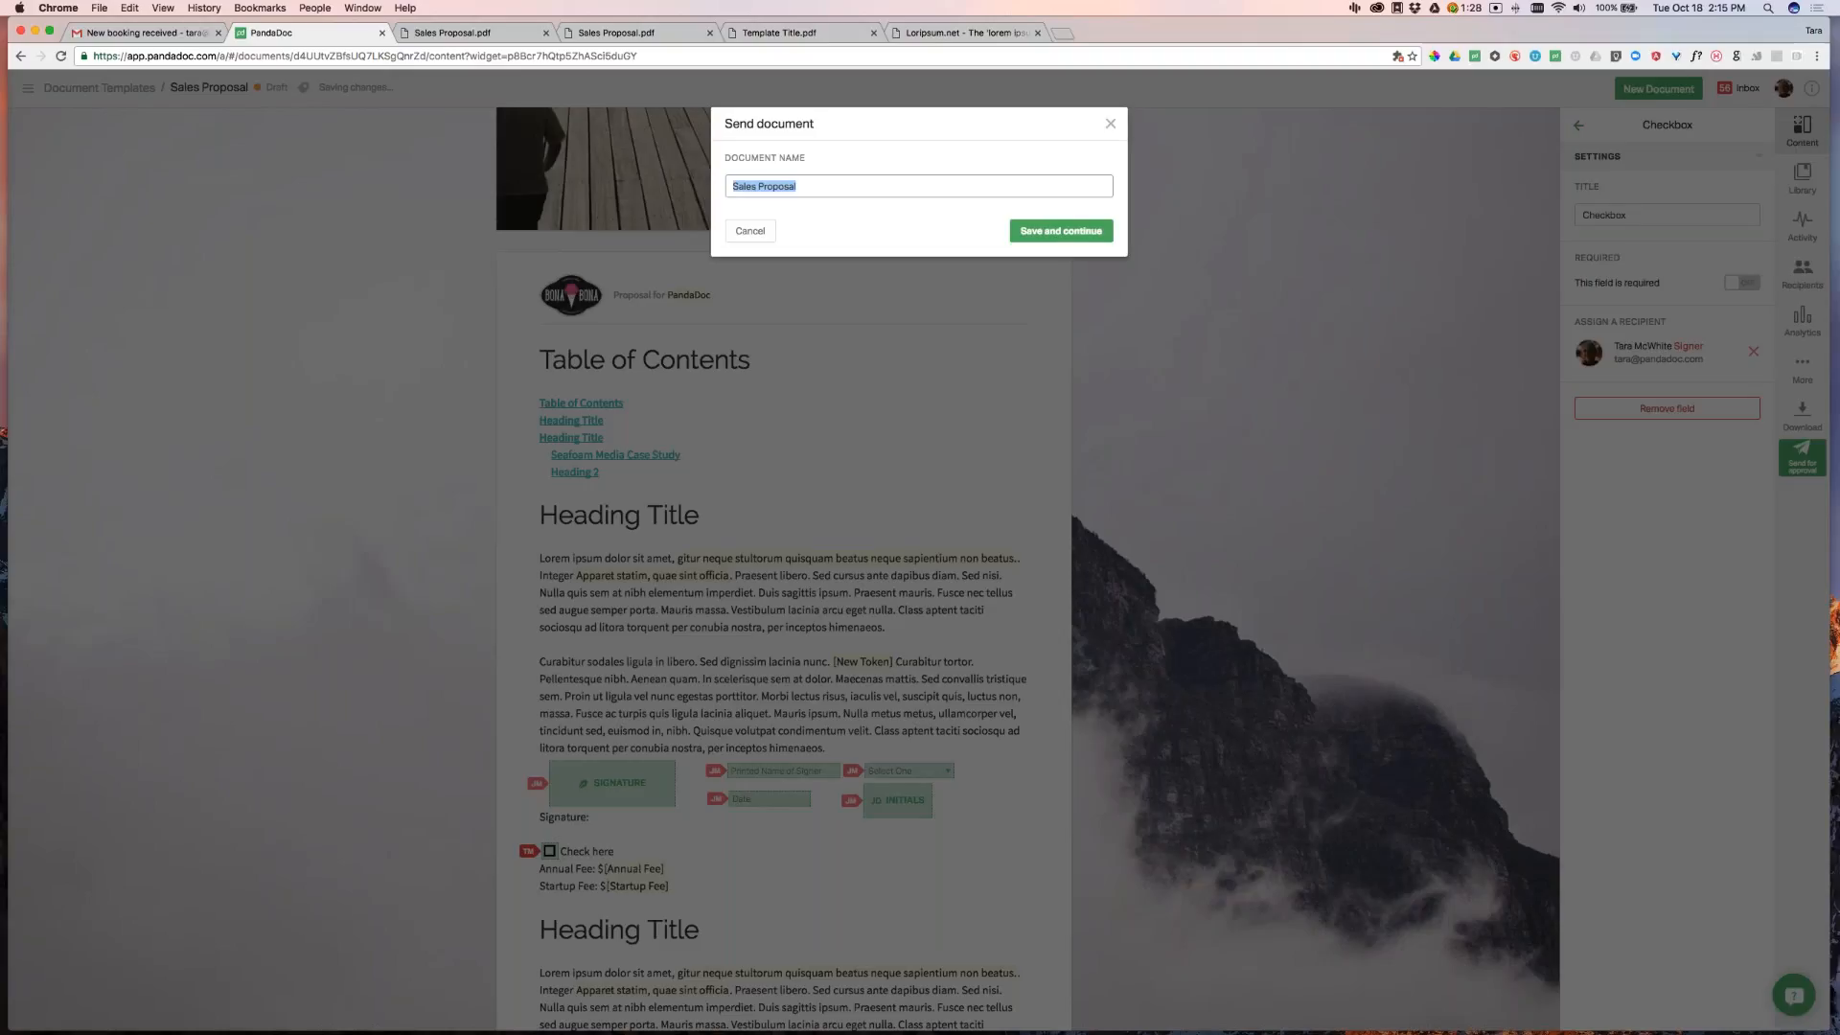
Rename the document to 'New Document for PandaDoc' and send it for approval
{"action": "type", "text": "New Document for PandaDoc"}
{"action": "left_click", "coordinate": [1061, 231]}
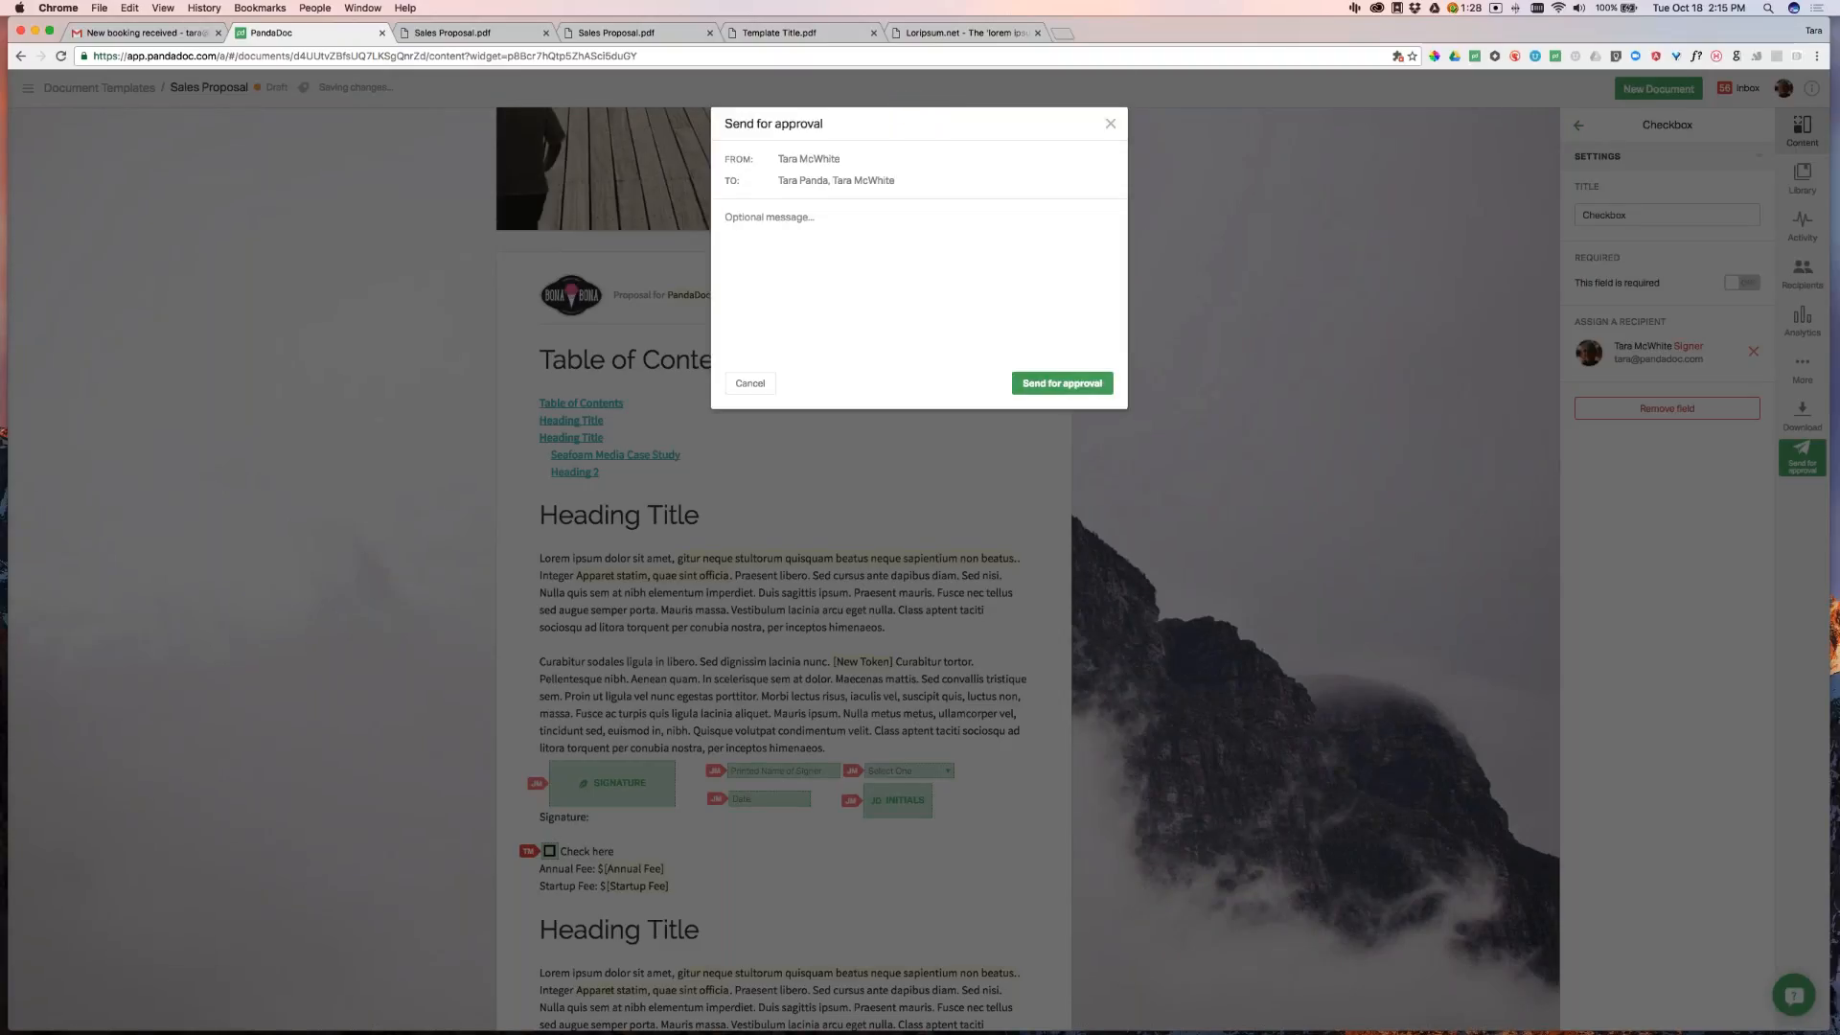
{"action": "left_click", "coordinate": [1062, 384]}
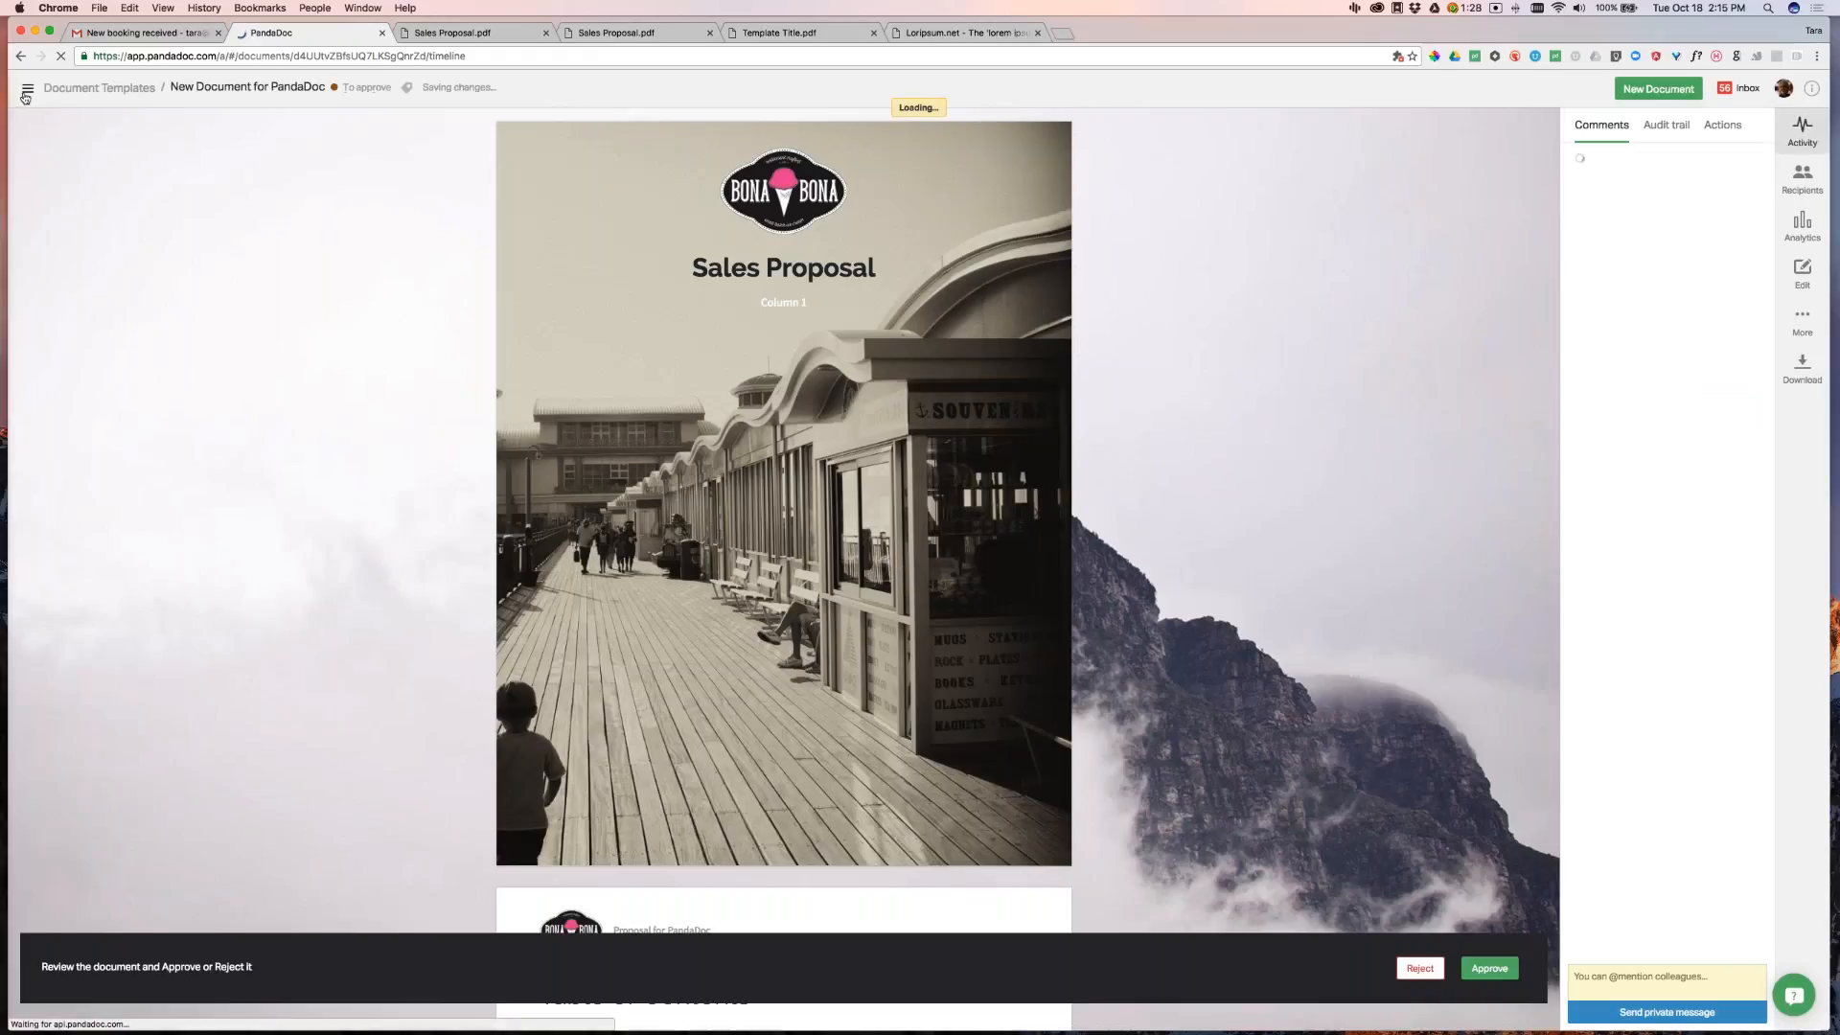
Reopen the Sales Proposal template from Templates, check its Roles, and show the Tokens list
{"action": "left_click", "coordinate": [28, 88]}
{"action": "left_click", "coordinate": [68, 197]}
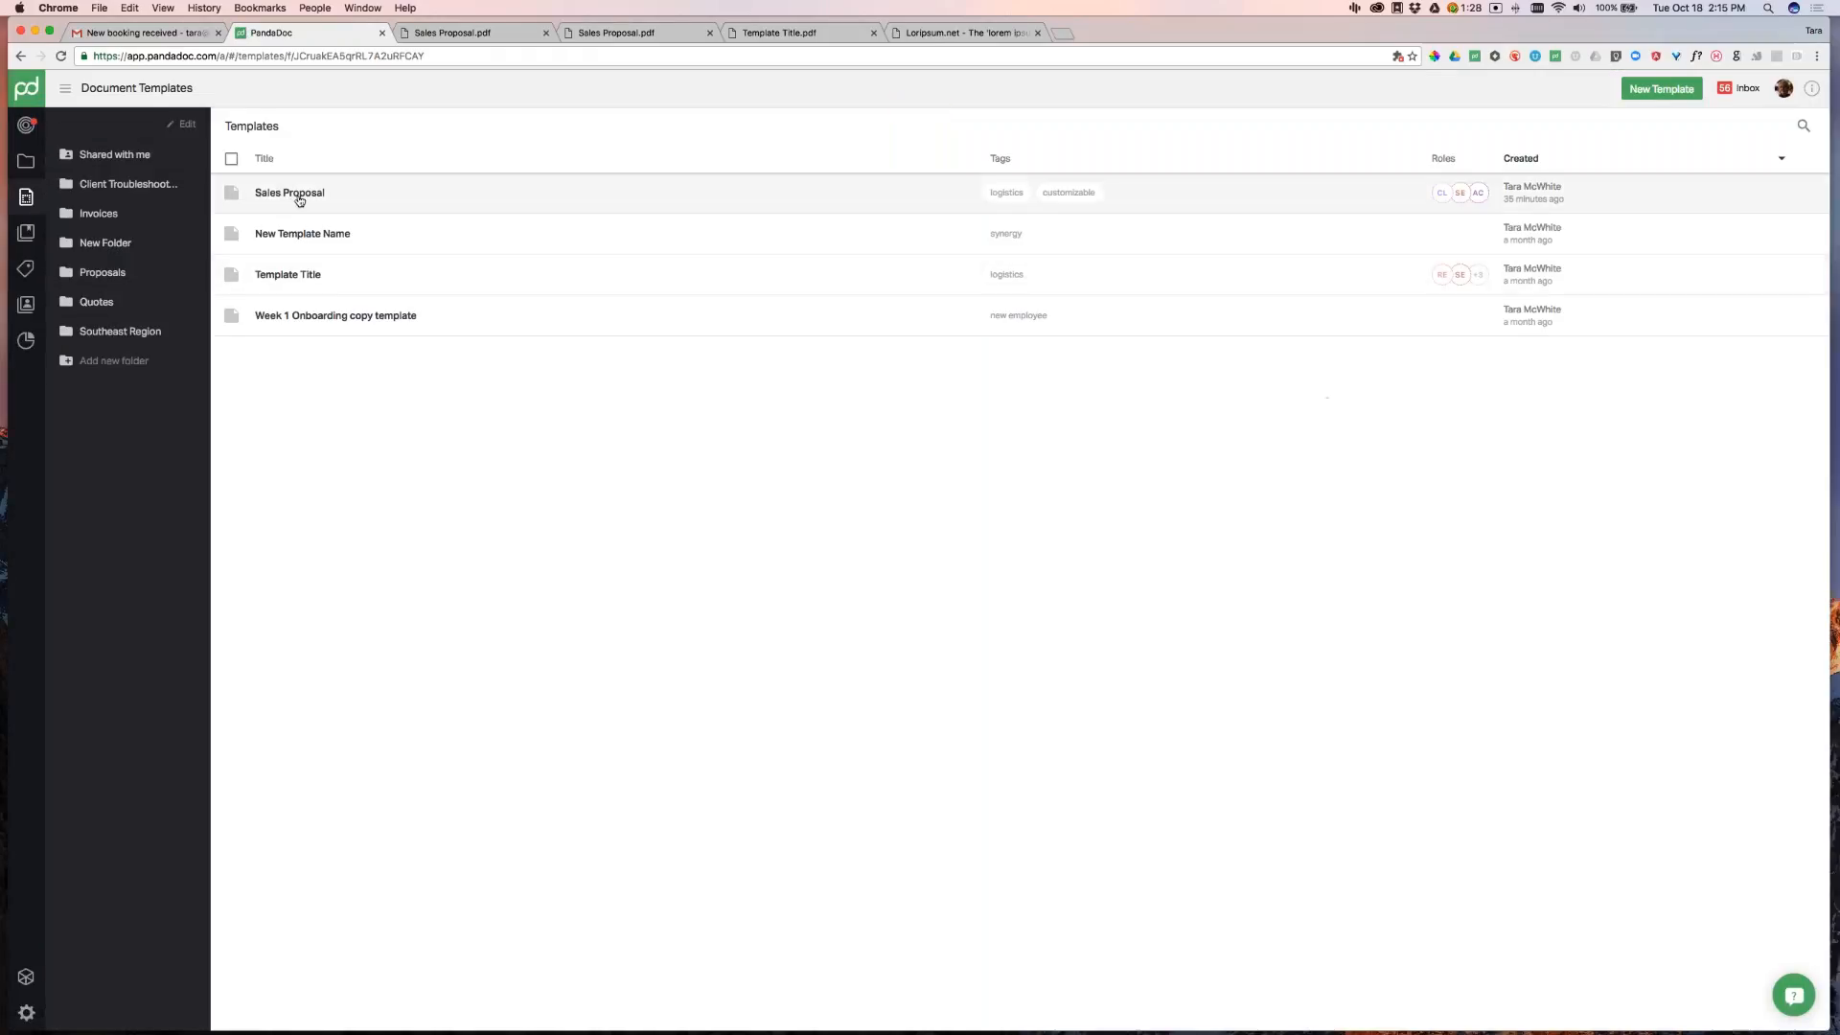
{"action": "left_click", "coordinate": [297, 195]}
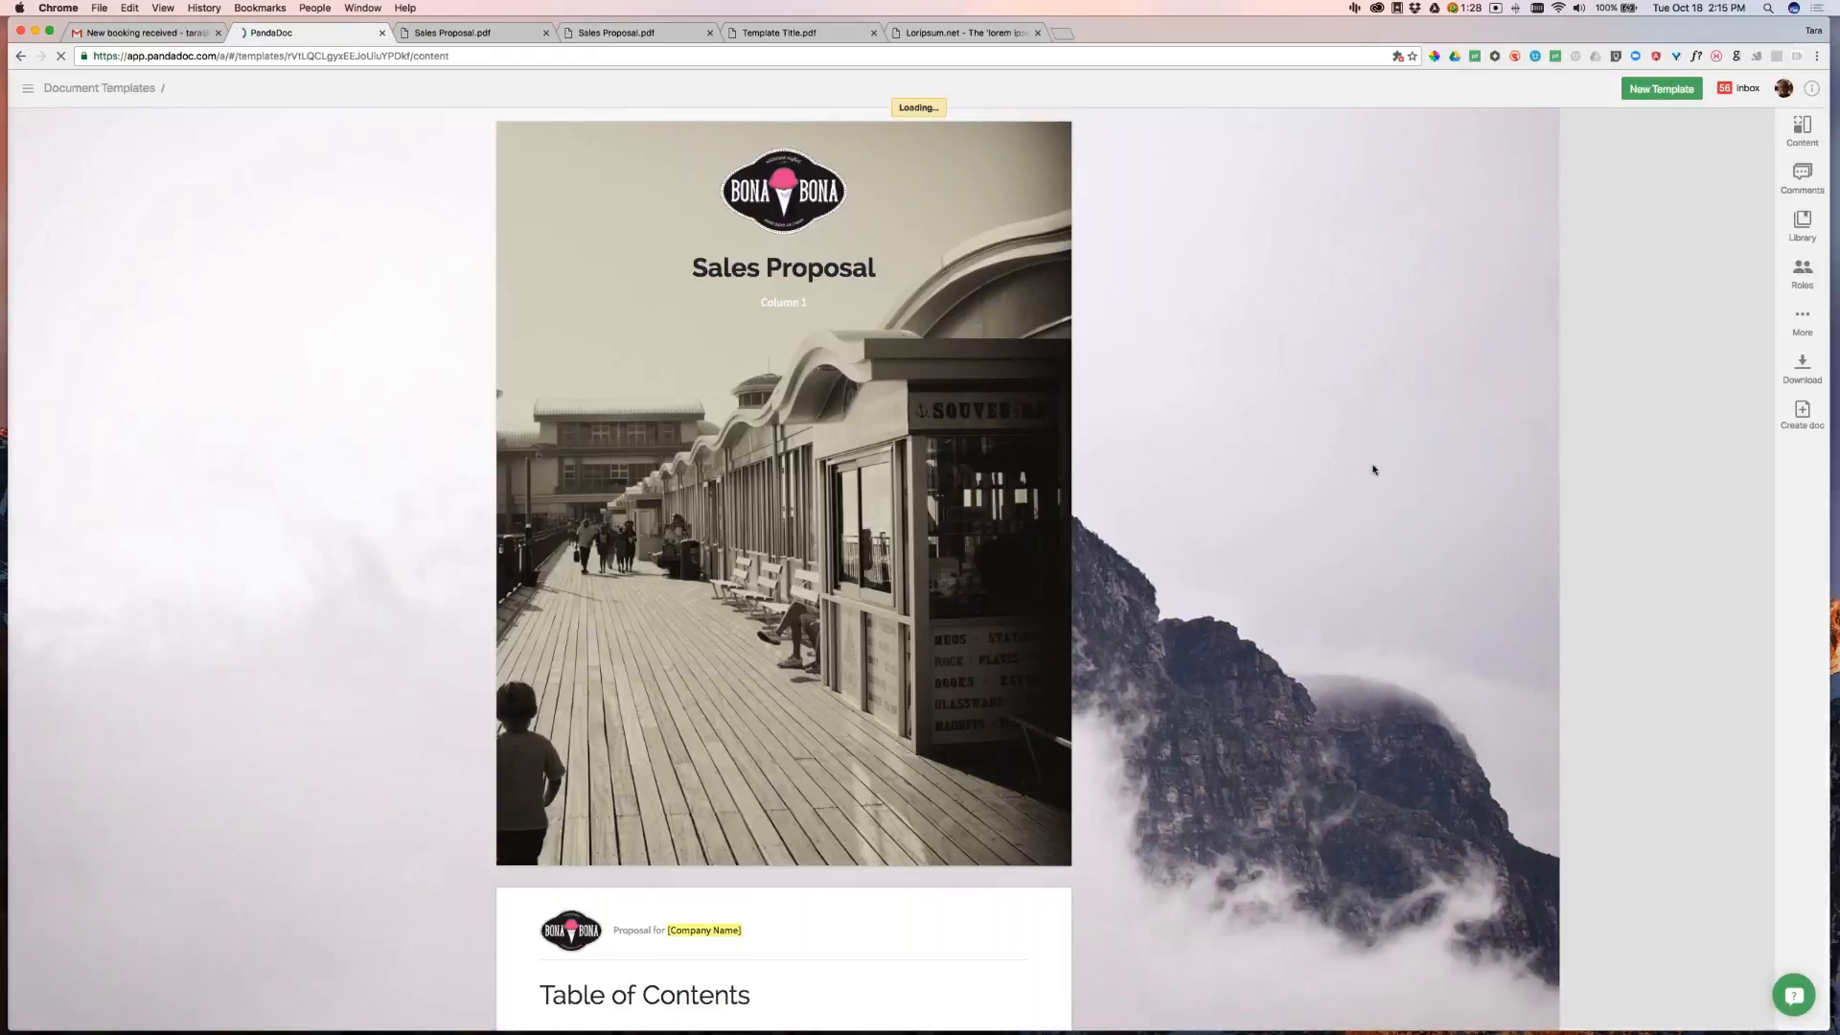
{"action": "scroll", "coordinate": [1372, 482], "scroll_direction": "down", "scroll_amount": 3}
{"action": "scroll", "coordinate": [1373, 482], "scroll_direction": "down", "scroll_amount": 4}
{"action": "left_click", "coordinate": [1802, 273]}
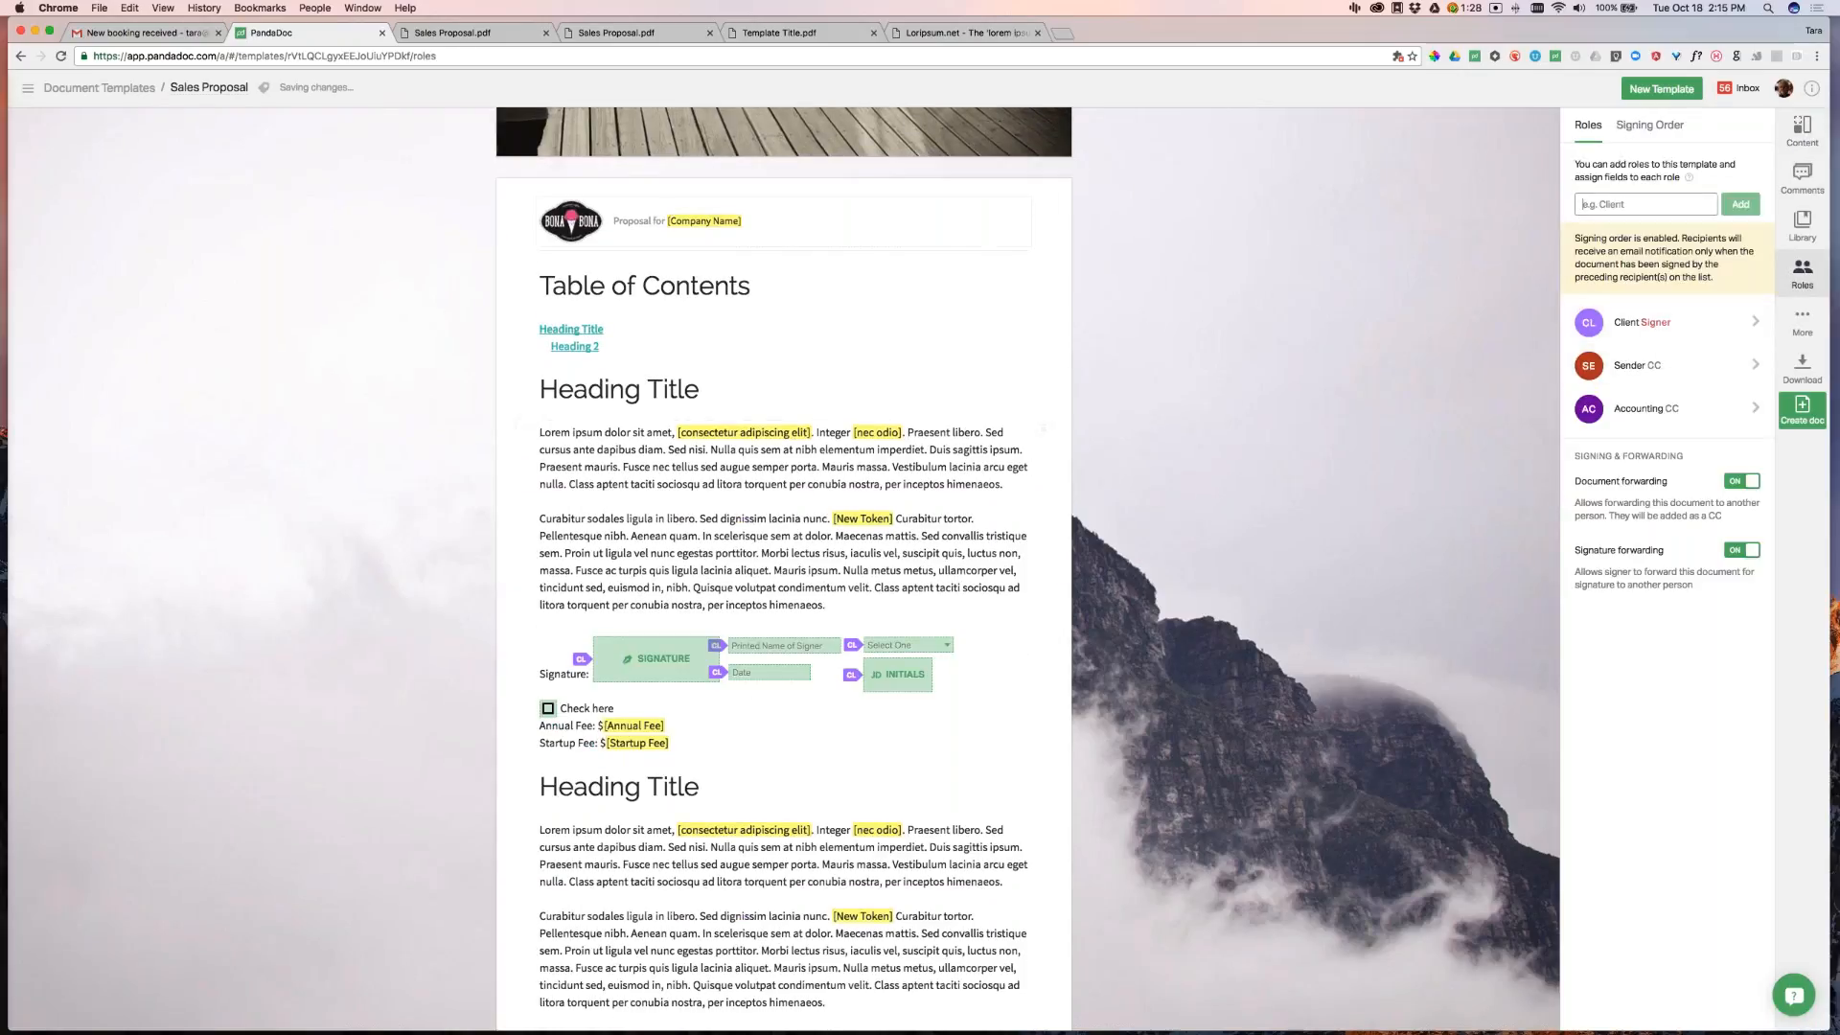
{"action": "left_click", "coordinate": [1813, 142]}
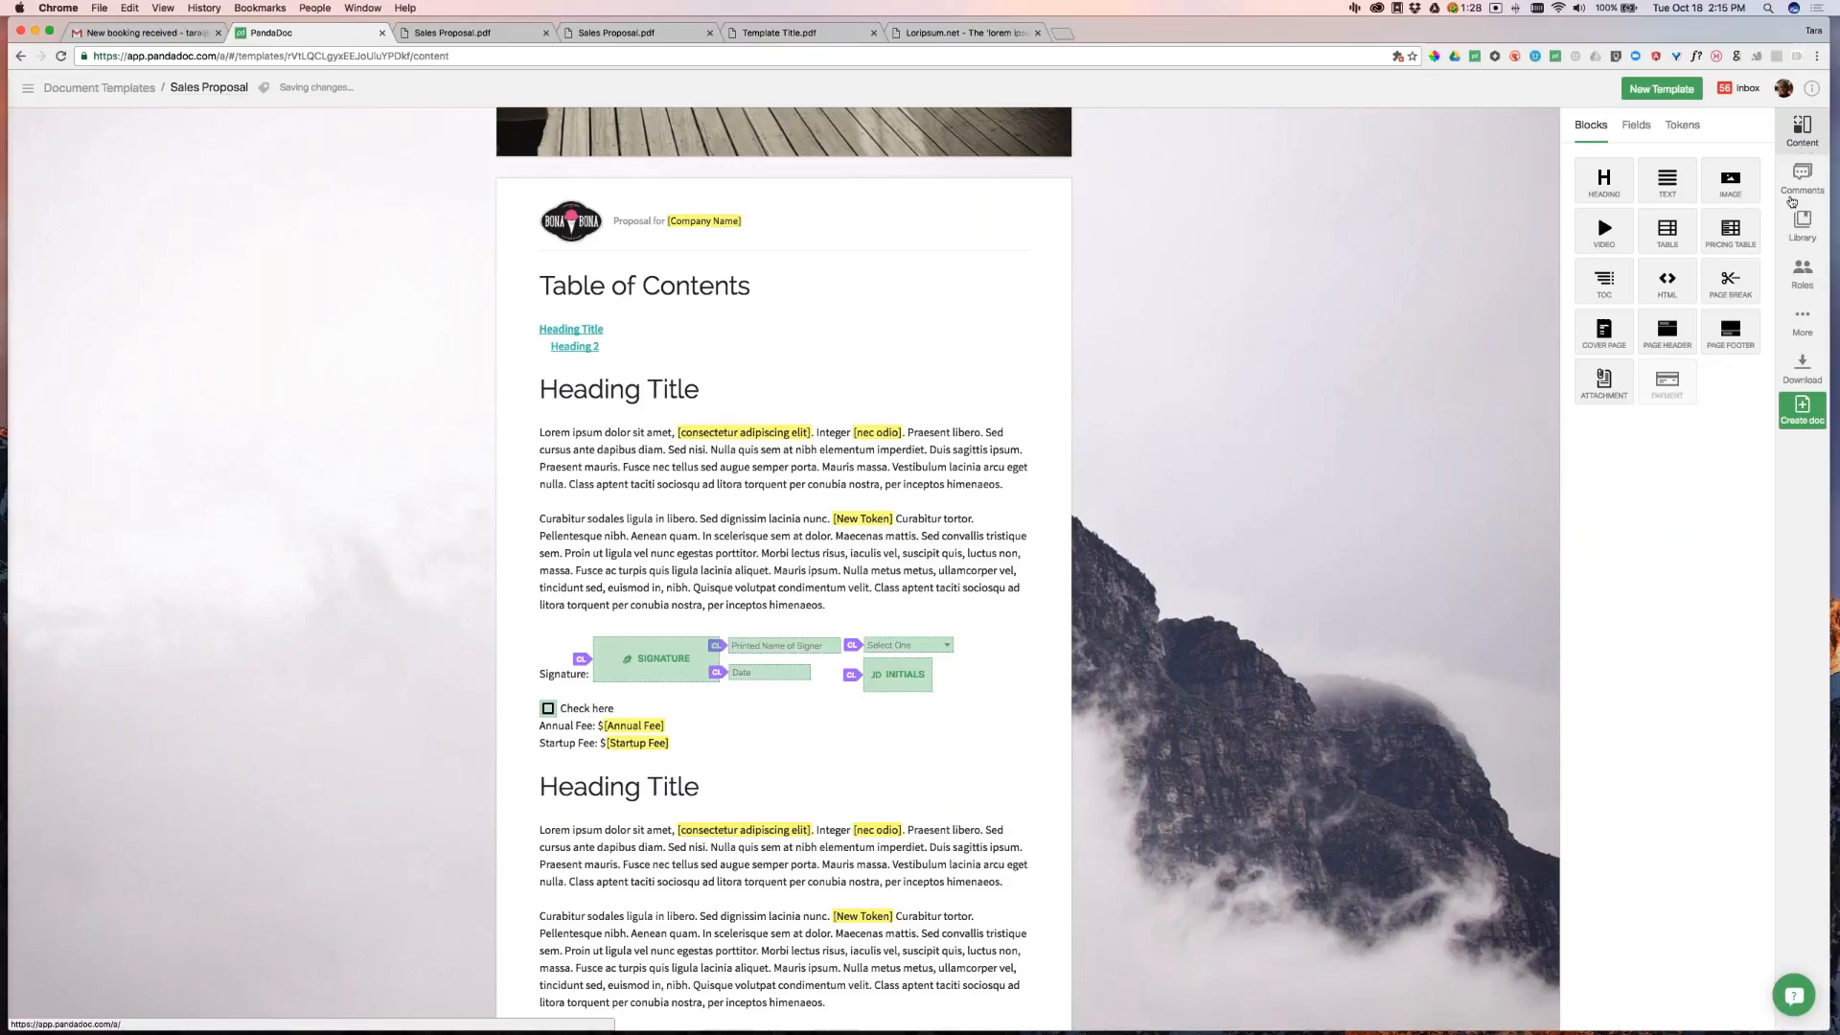
{"action": "left_click", "coordinate": [1682, 125]}
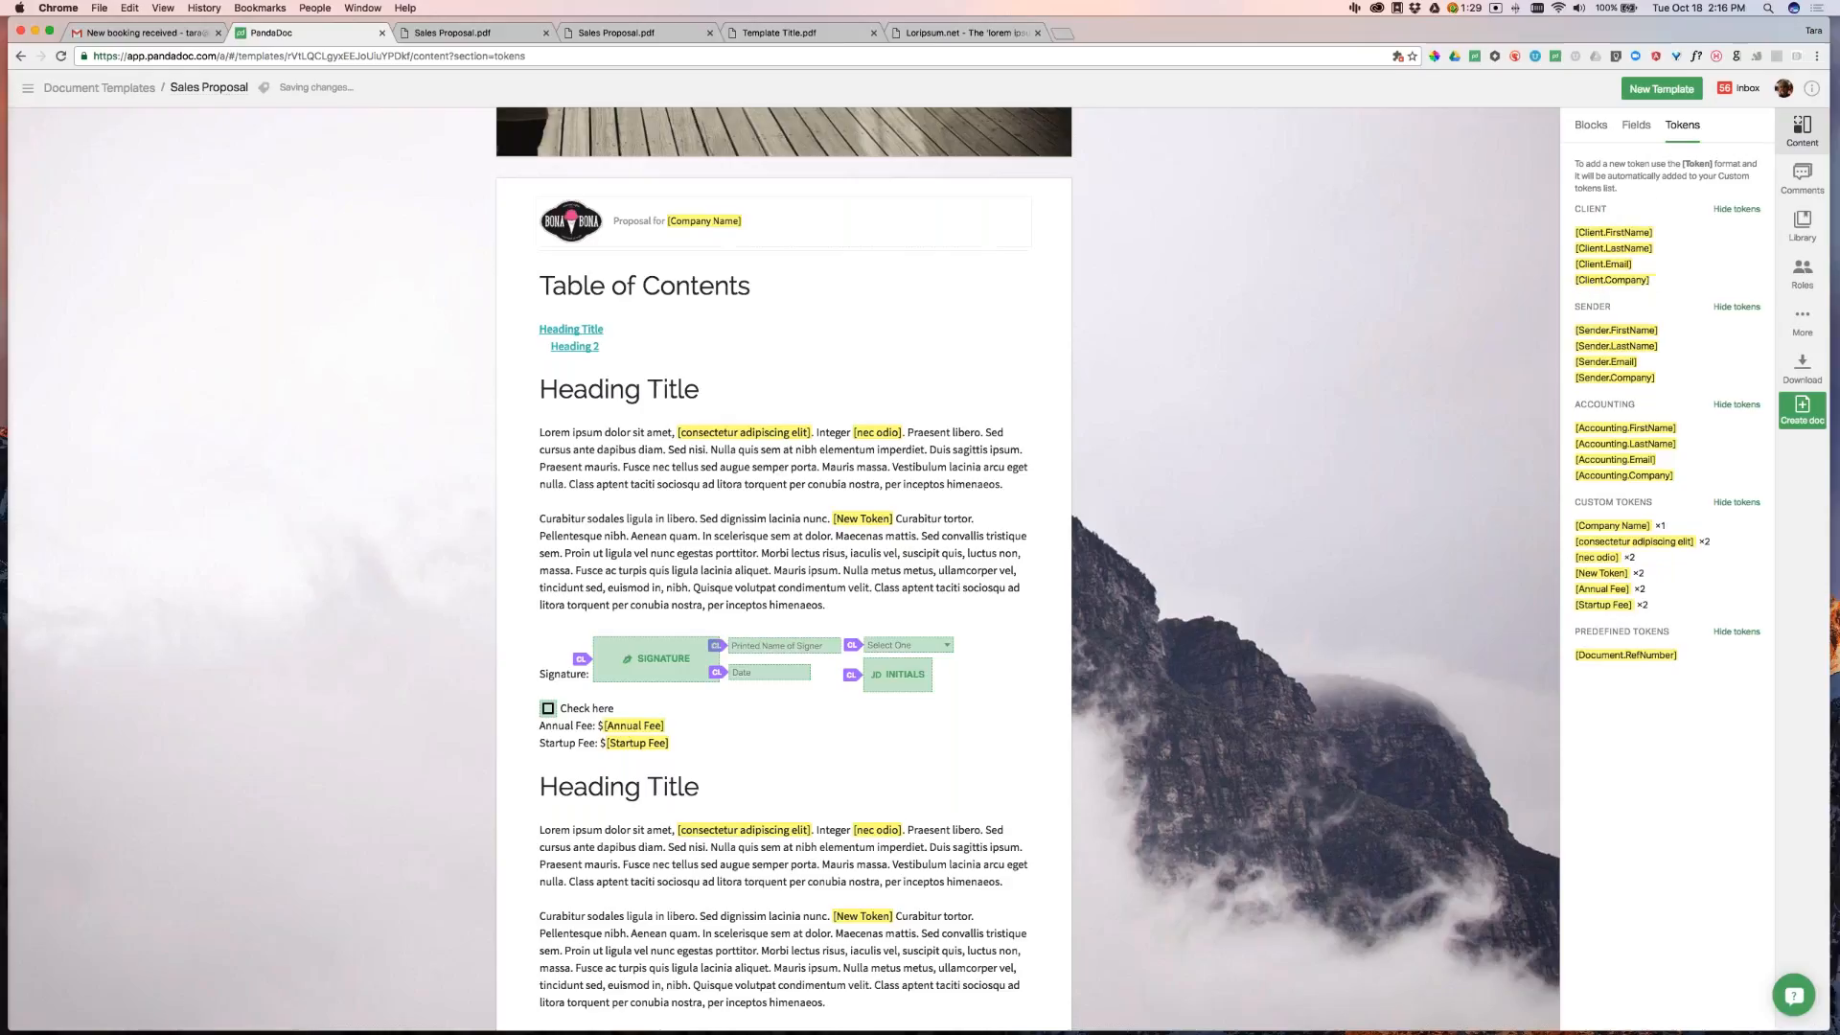
Replace the header's [Company Name] with [Client.Company] and paste that token twice into the first body block
{"action": "left_click", "coordinate": [676, 220]}
{"action": "left_click_drag", "start_coordinate": [675, 220], "coordinate": [757, 215]}
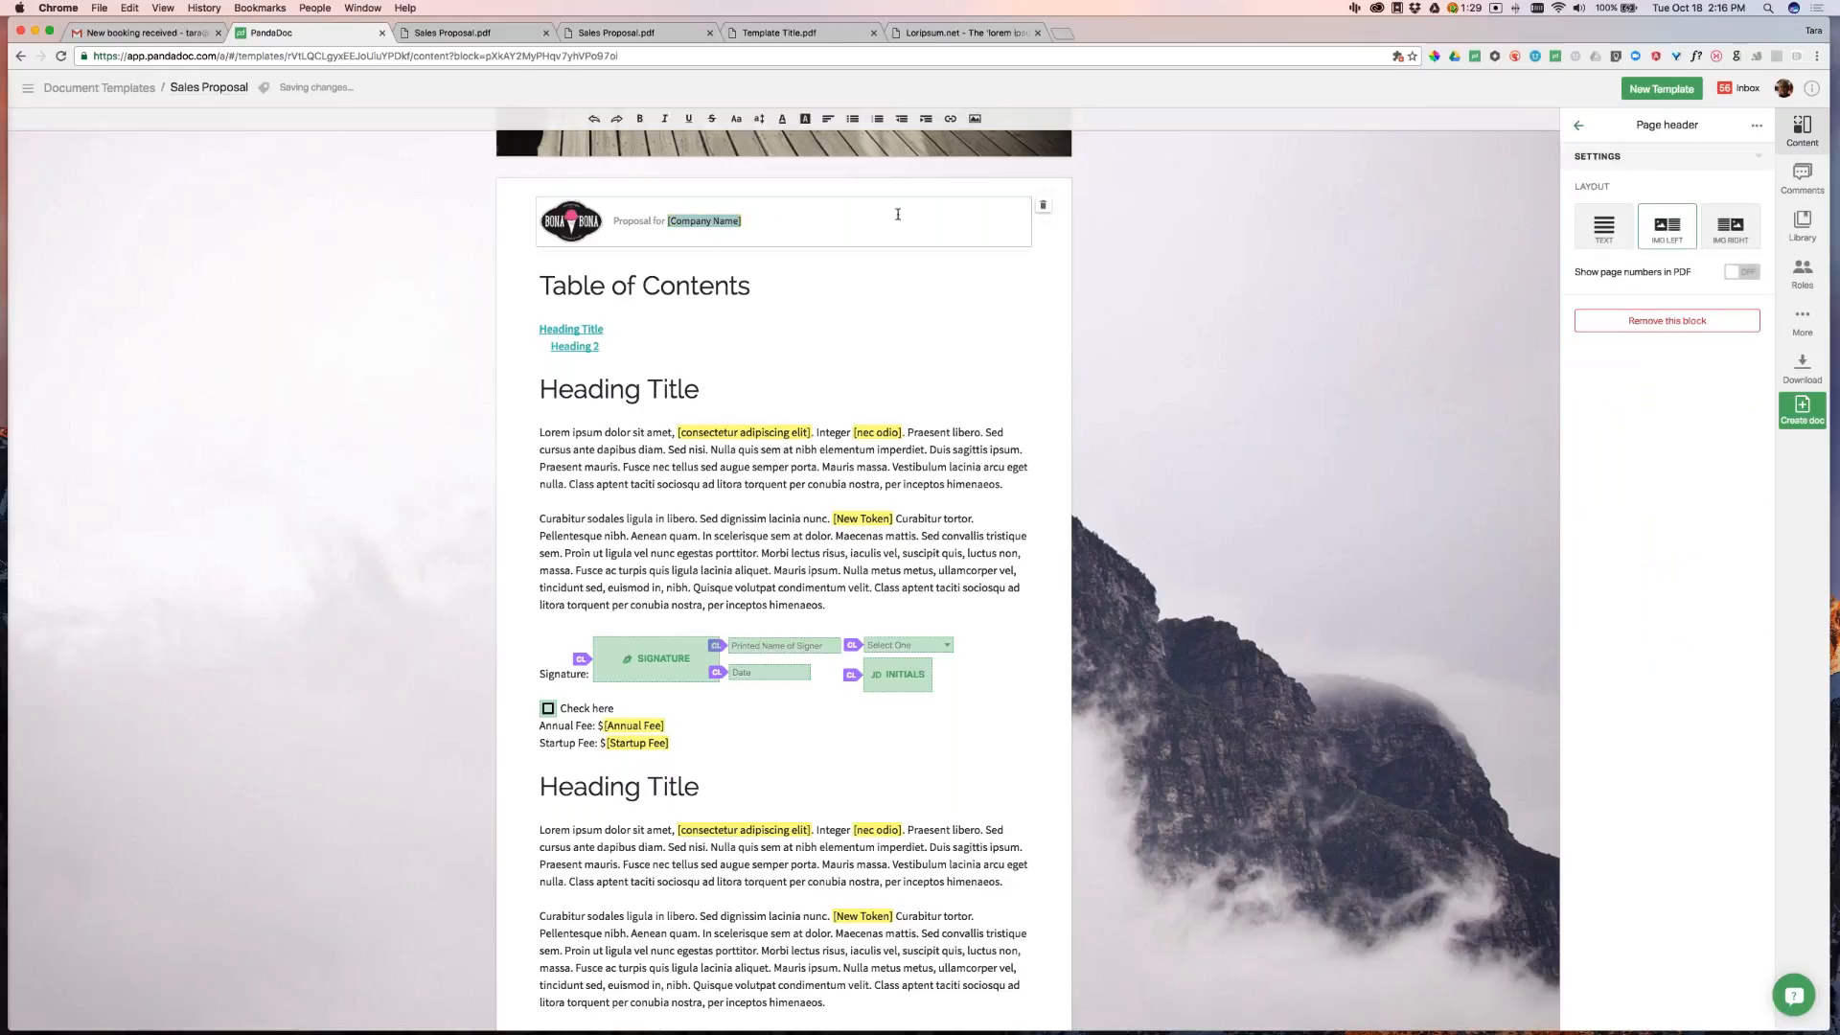
{"action": "left_click", "coordinate": [1302, 298]}
{"action": "left_click", "coordinate": [1039, 430]}
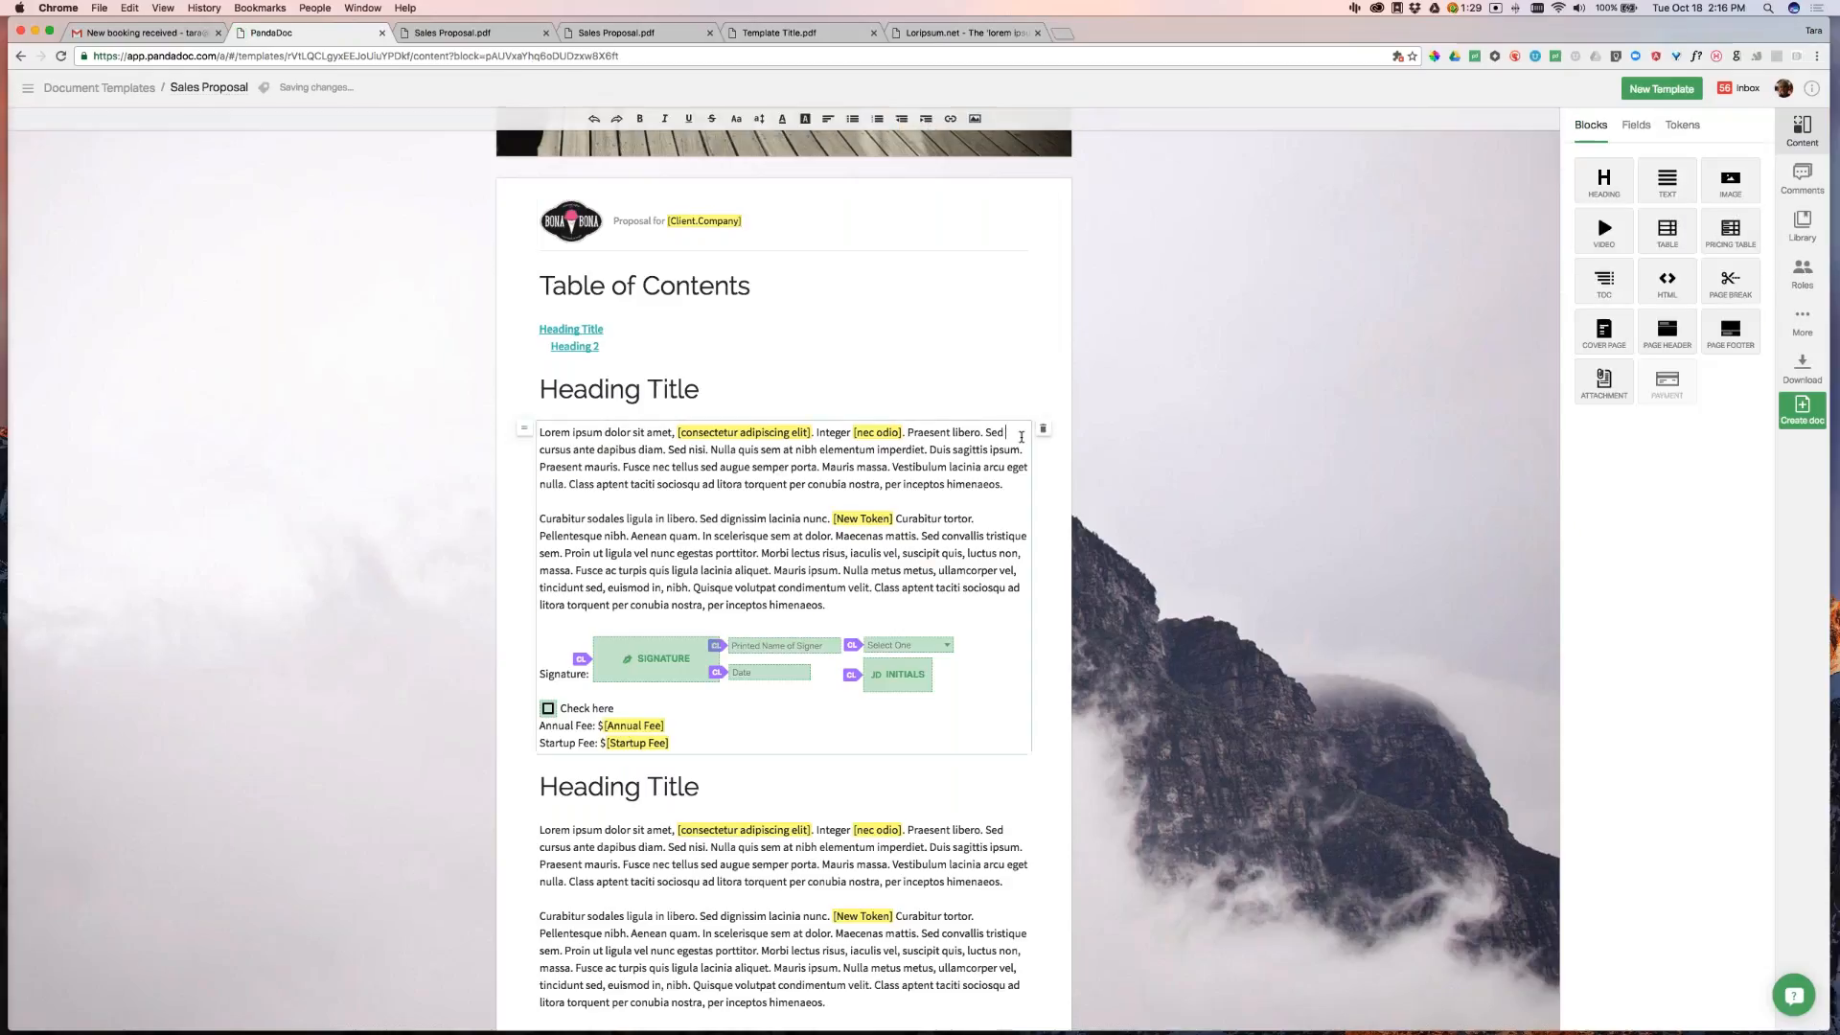
{"action": "type", "text": "[Client.Company]"}
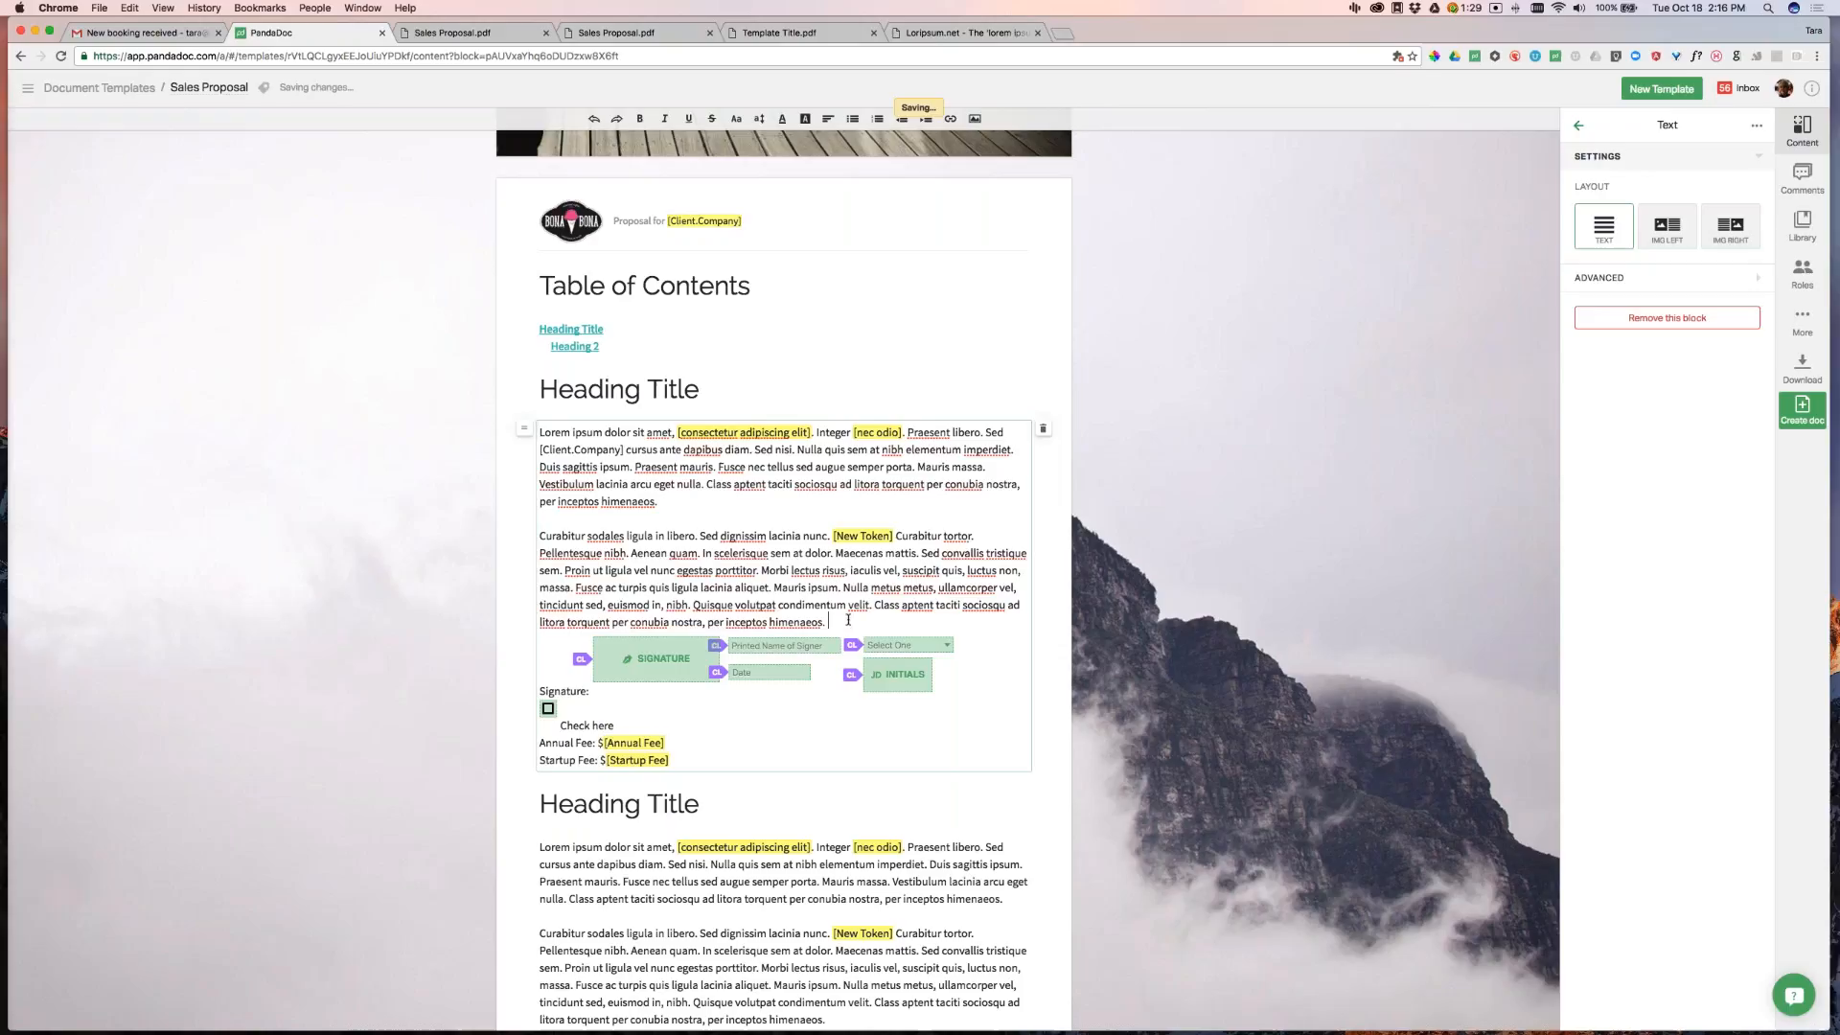
{"action": "type", "text": "[Client.Company]"}
{"action": "left_click", "coordinate": [1135, 711]}
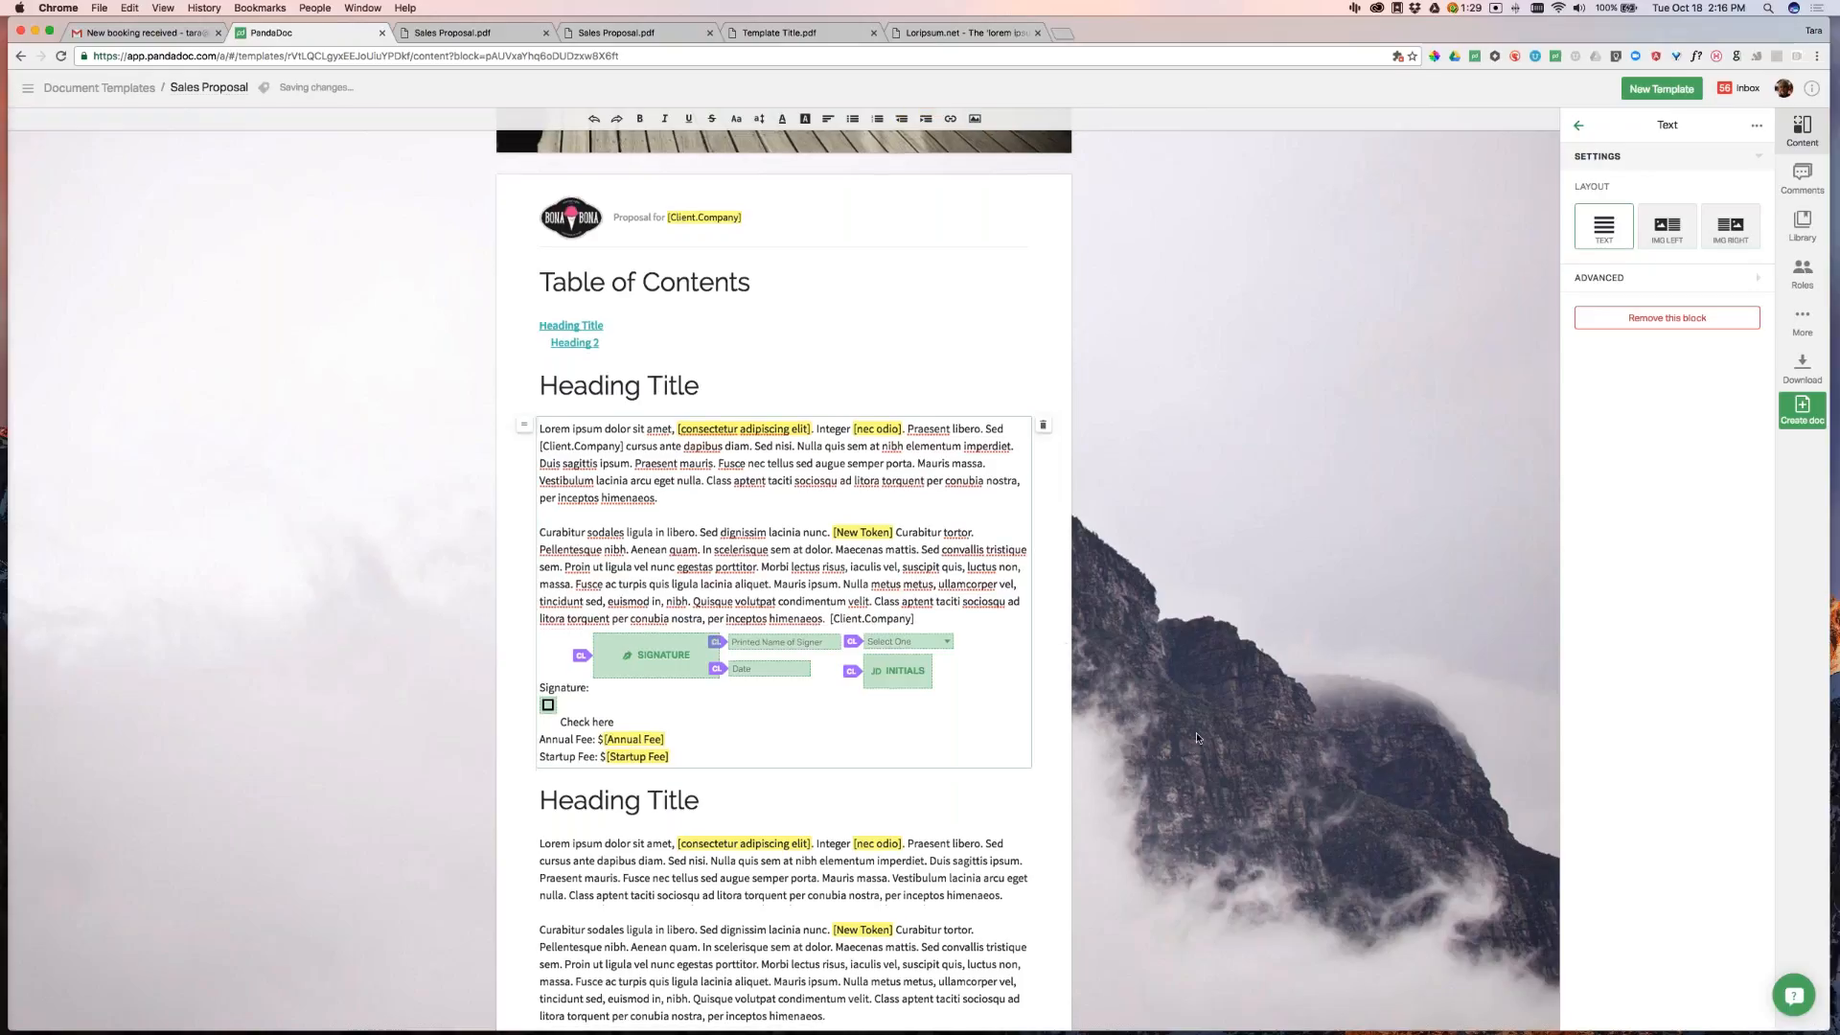
{"action": "left_click", "coordinate": [1680, 125]}
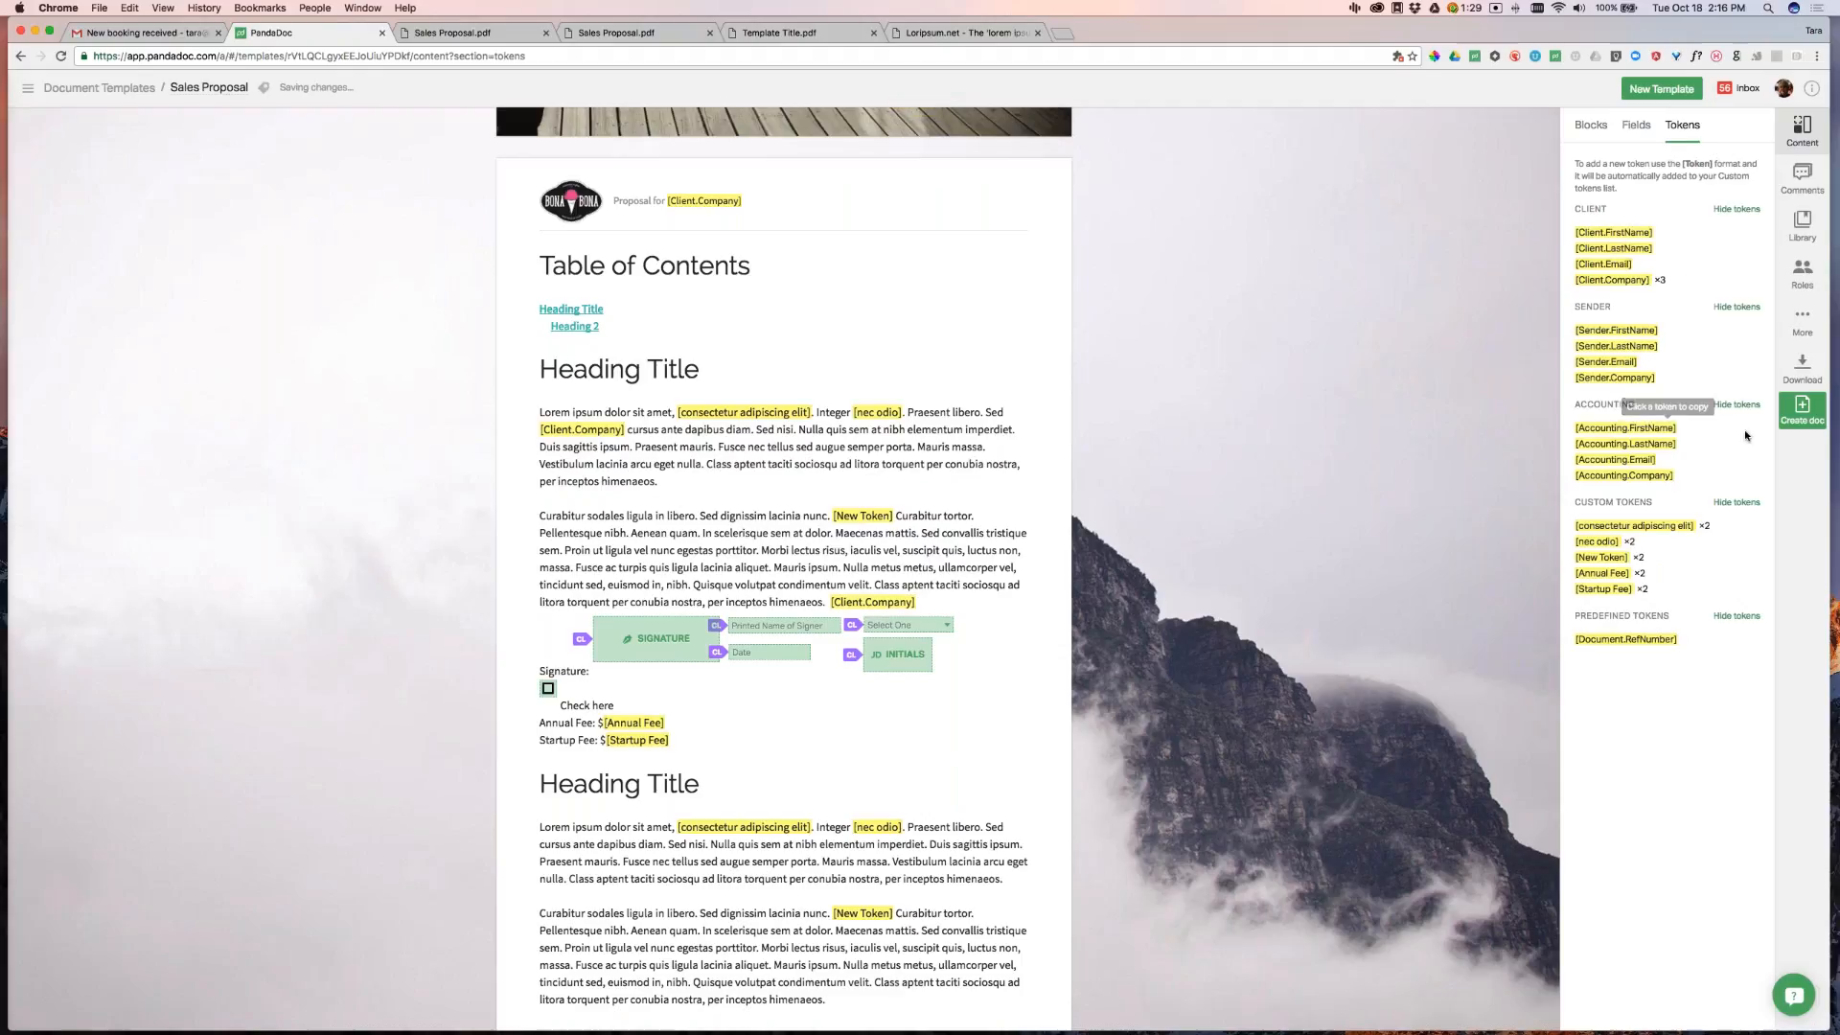
Create a document from the Sales Proposal template with recipients assigned to the Client and Accounting roles
{"action": "left_click", "coordinate": [1803, 411]}
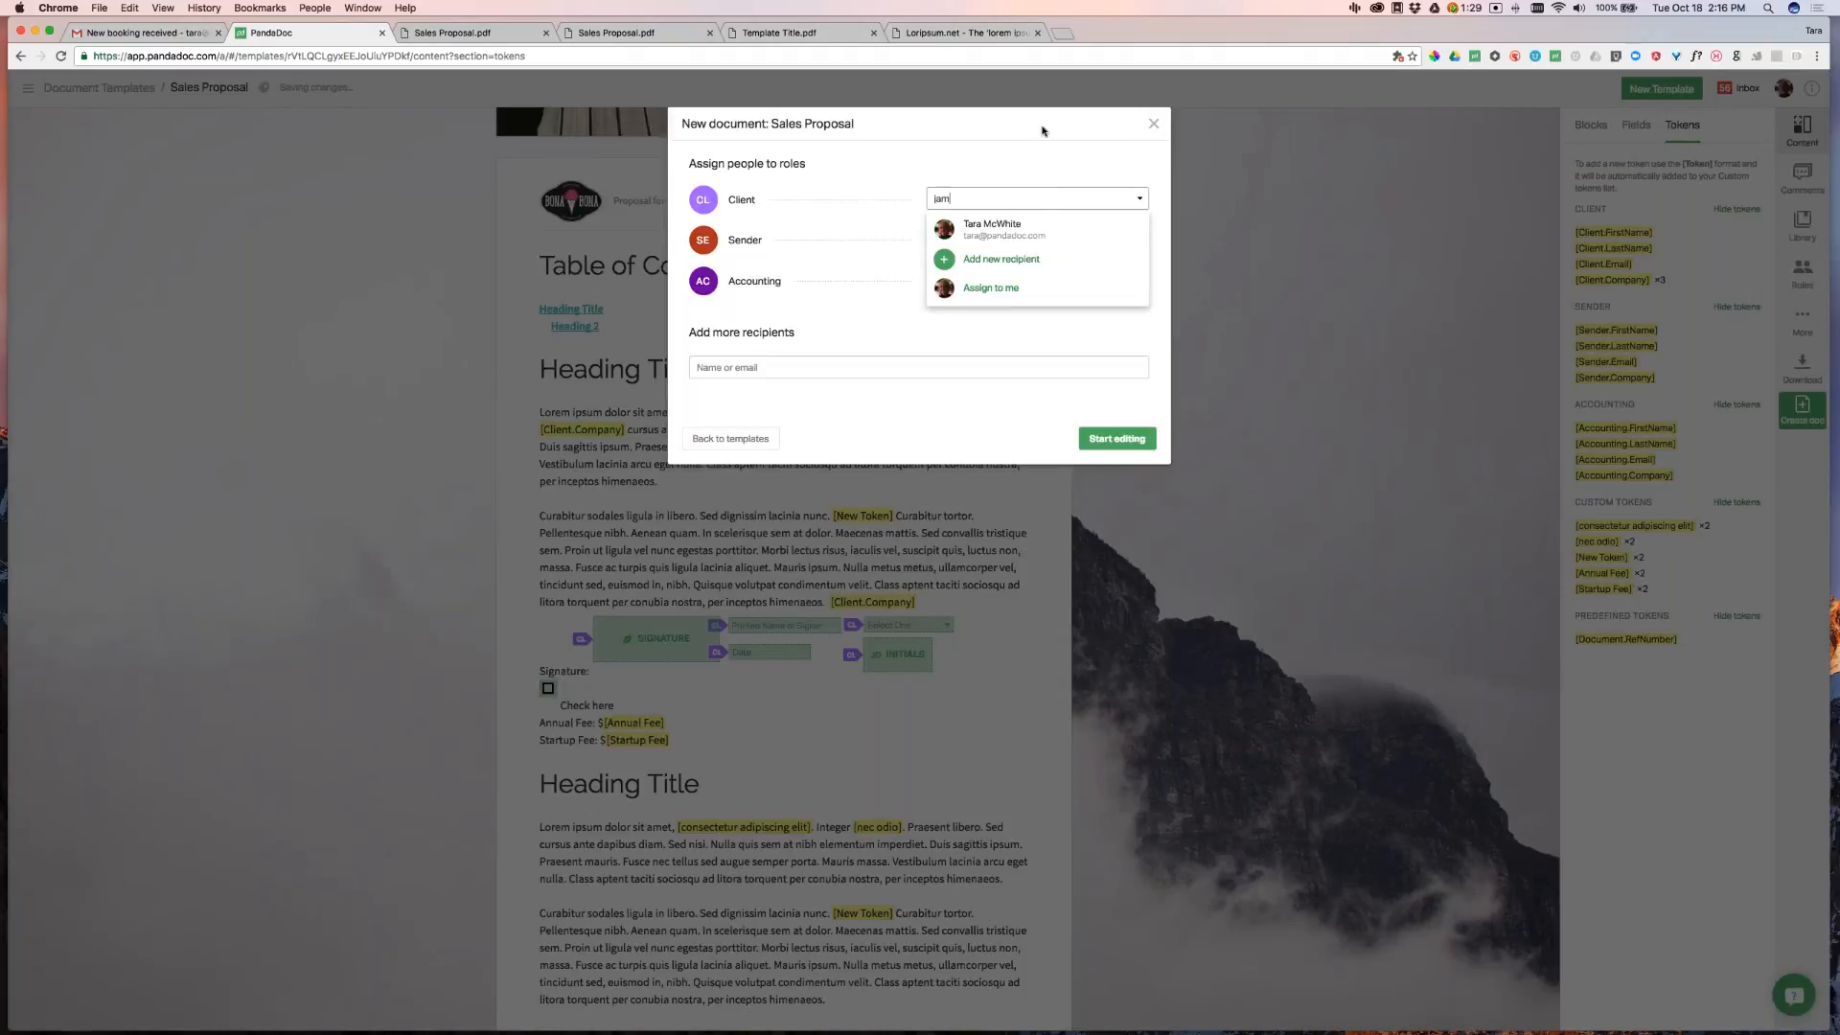
{"action": "key", "text": "Return"}
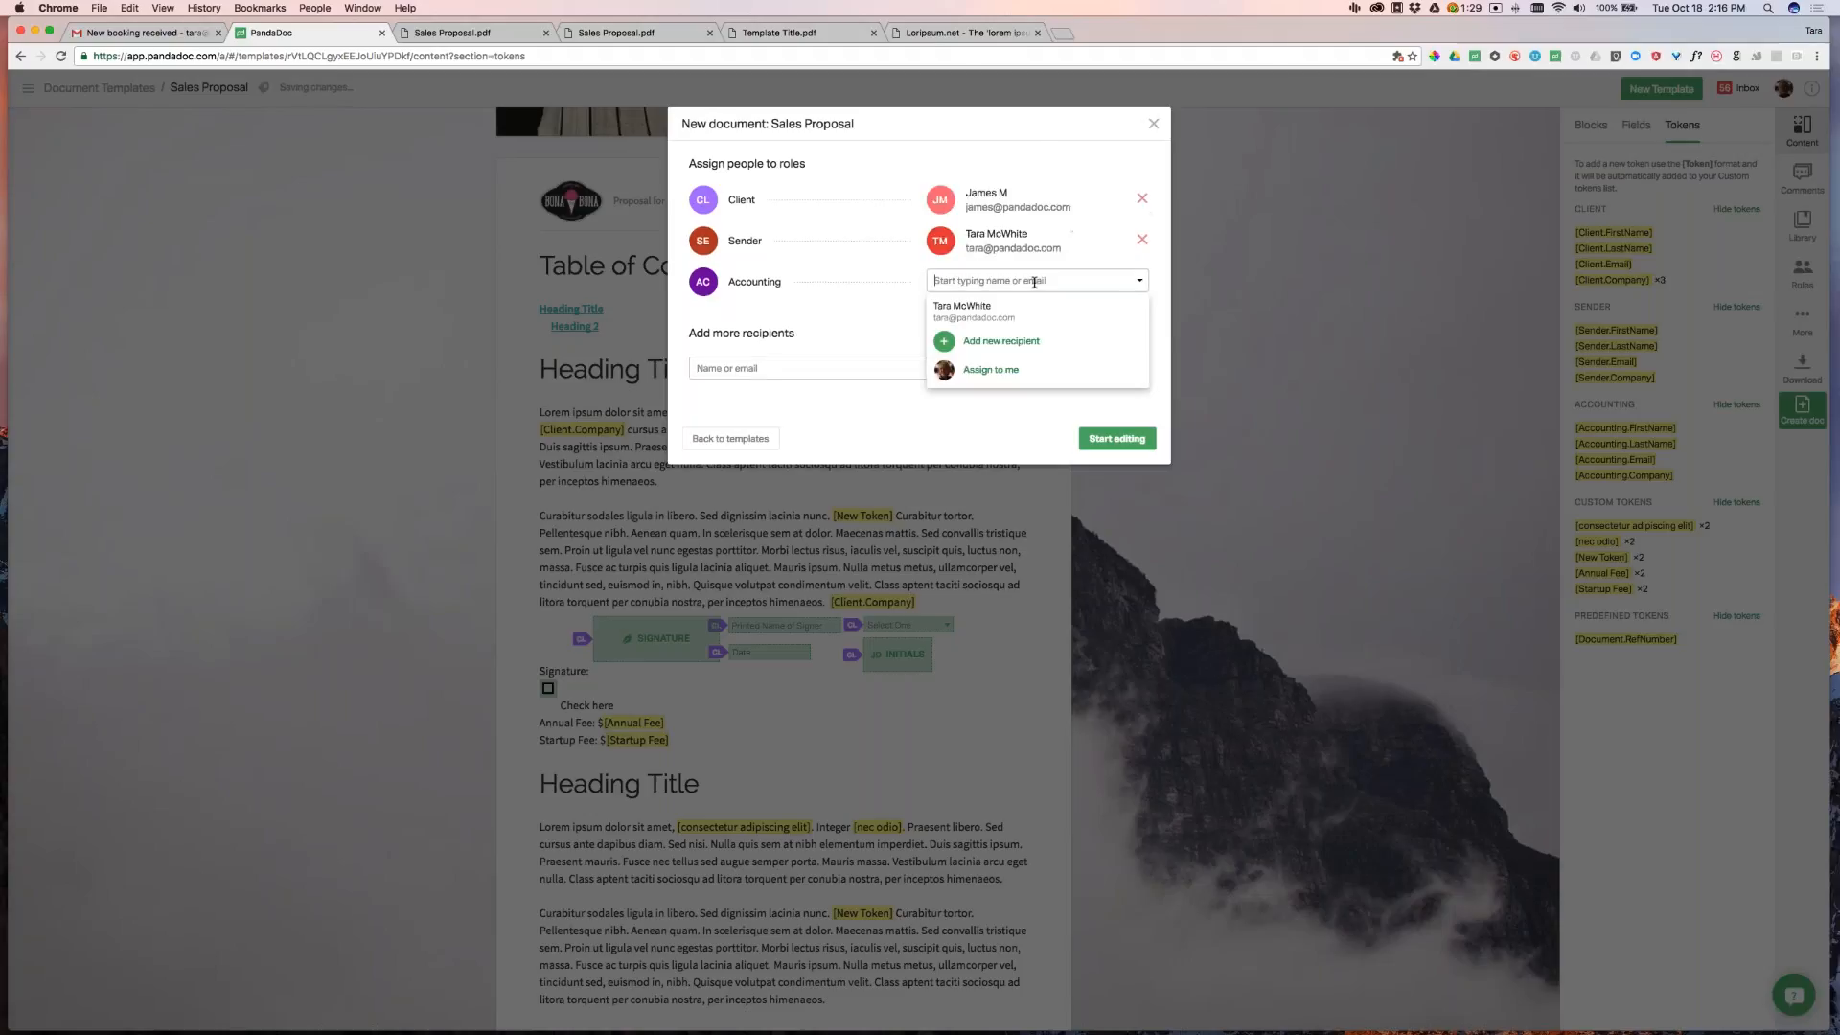
{"action": "left_click", "coordinate": [1123, 322]}
{"action": "left_click", "coordinate": [1097, 438]}
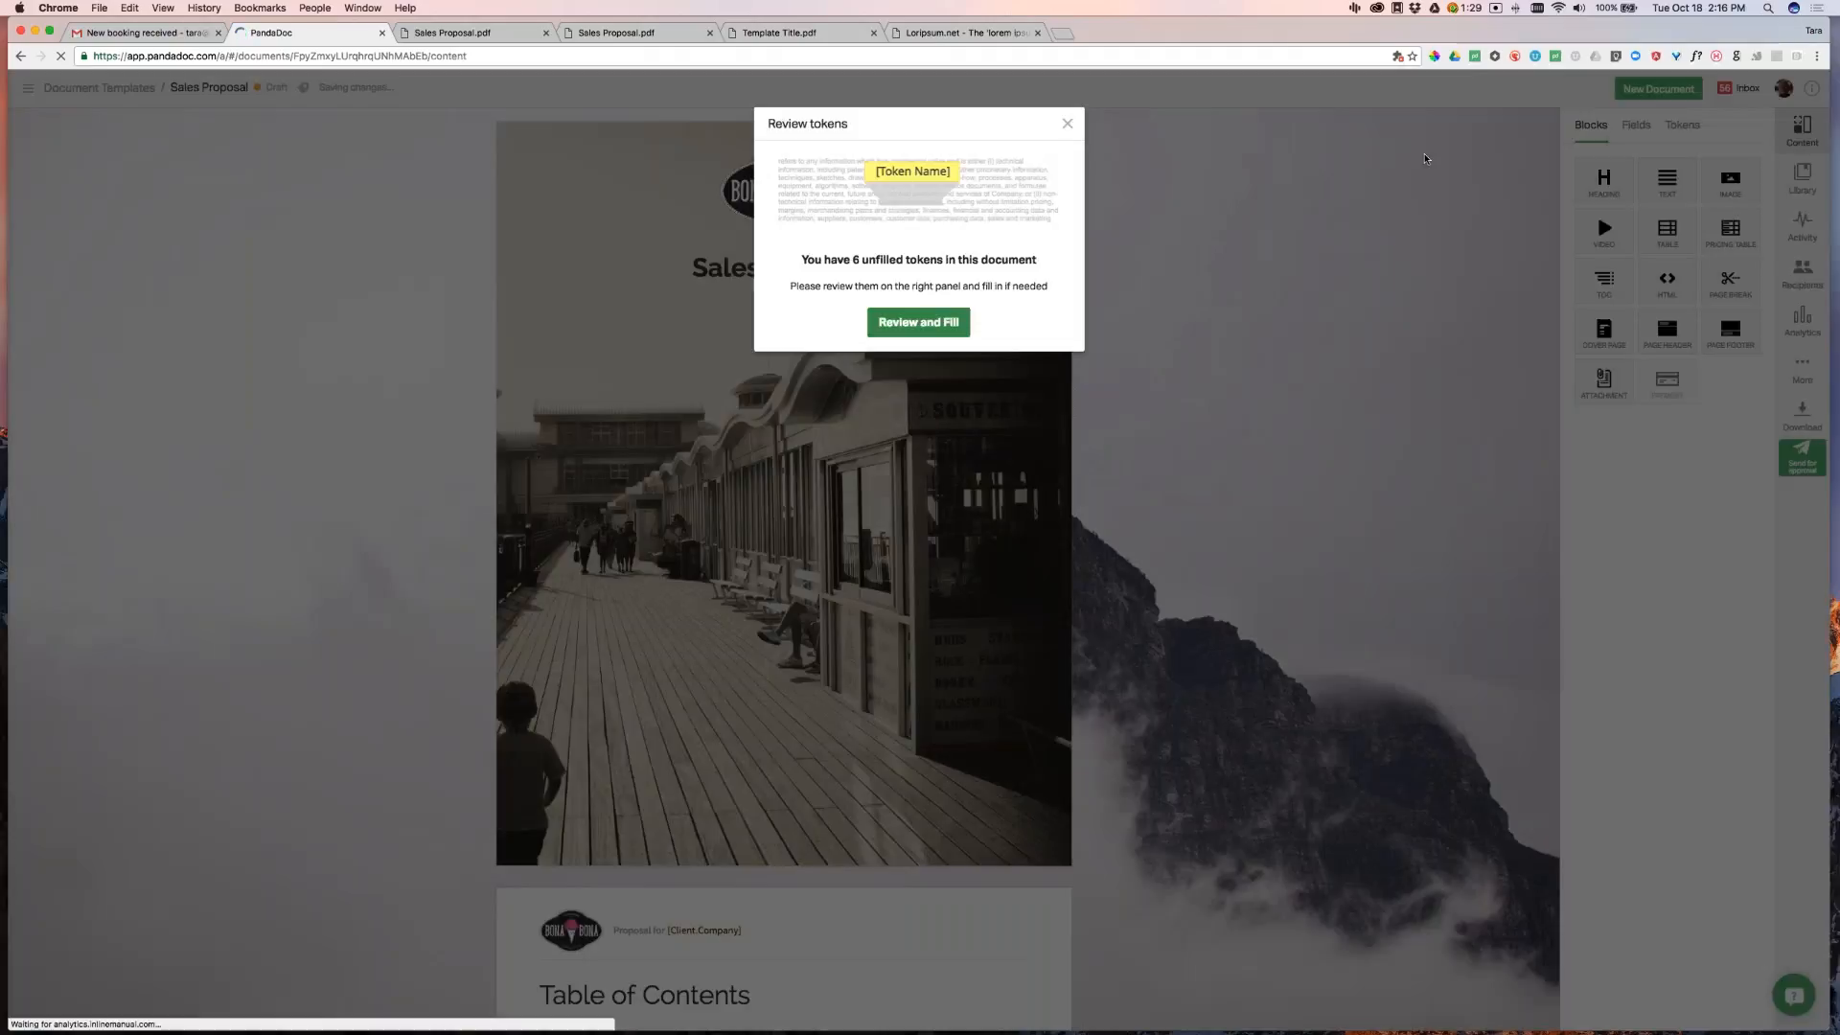
Fill the [Client.Company] token with 'PandaDoc' and check that it appears throughout the document
{"action": "left_click", "coordinate": [1683, 127]}
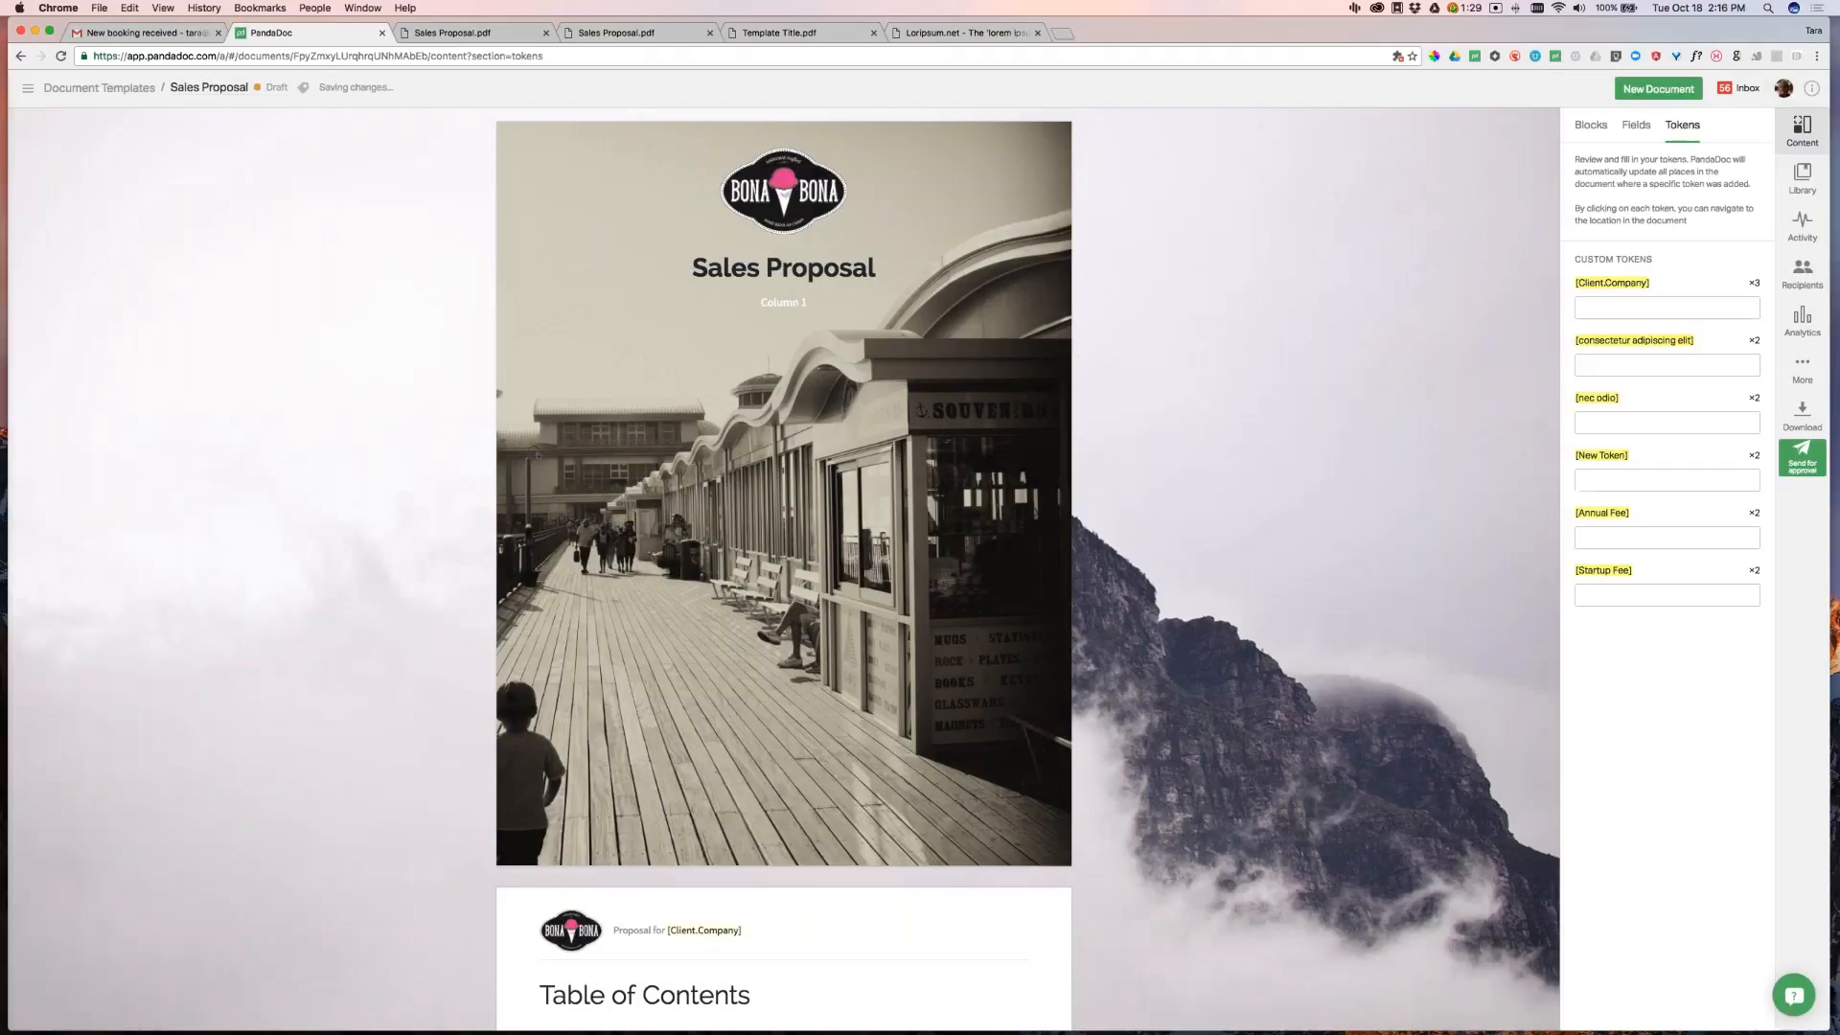
{"action": "left_click", "coordinate": [1659, 304]}
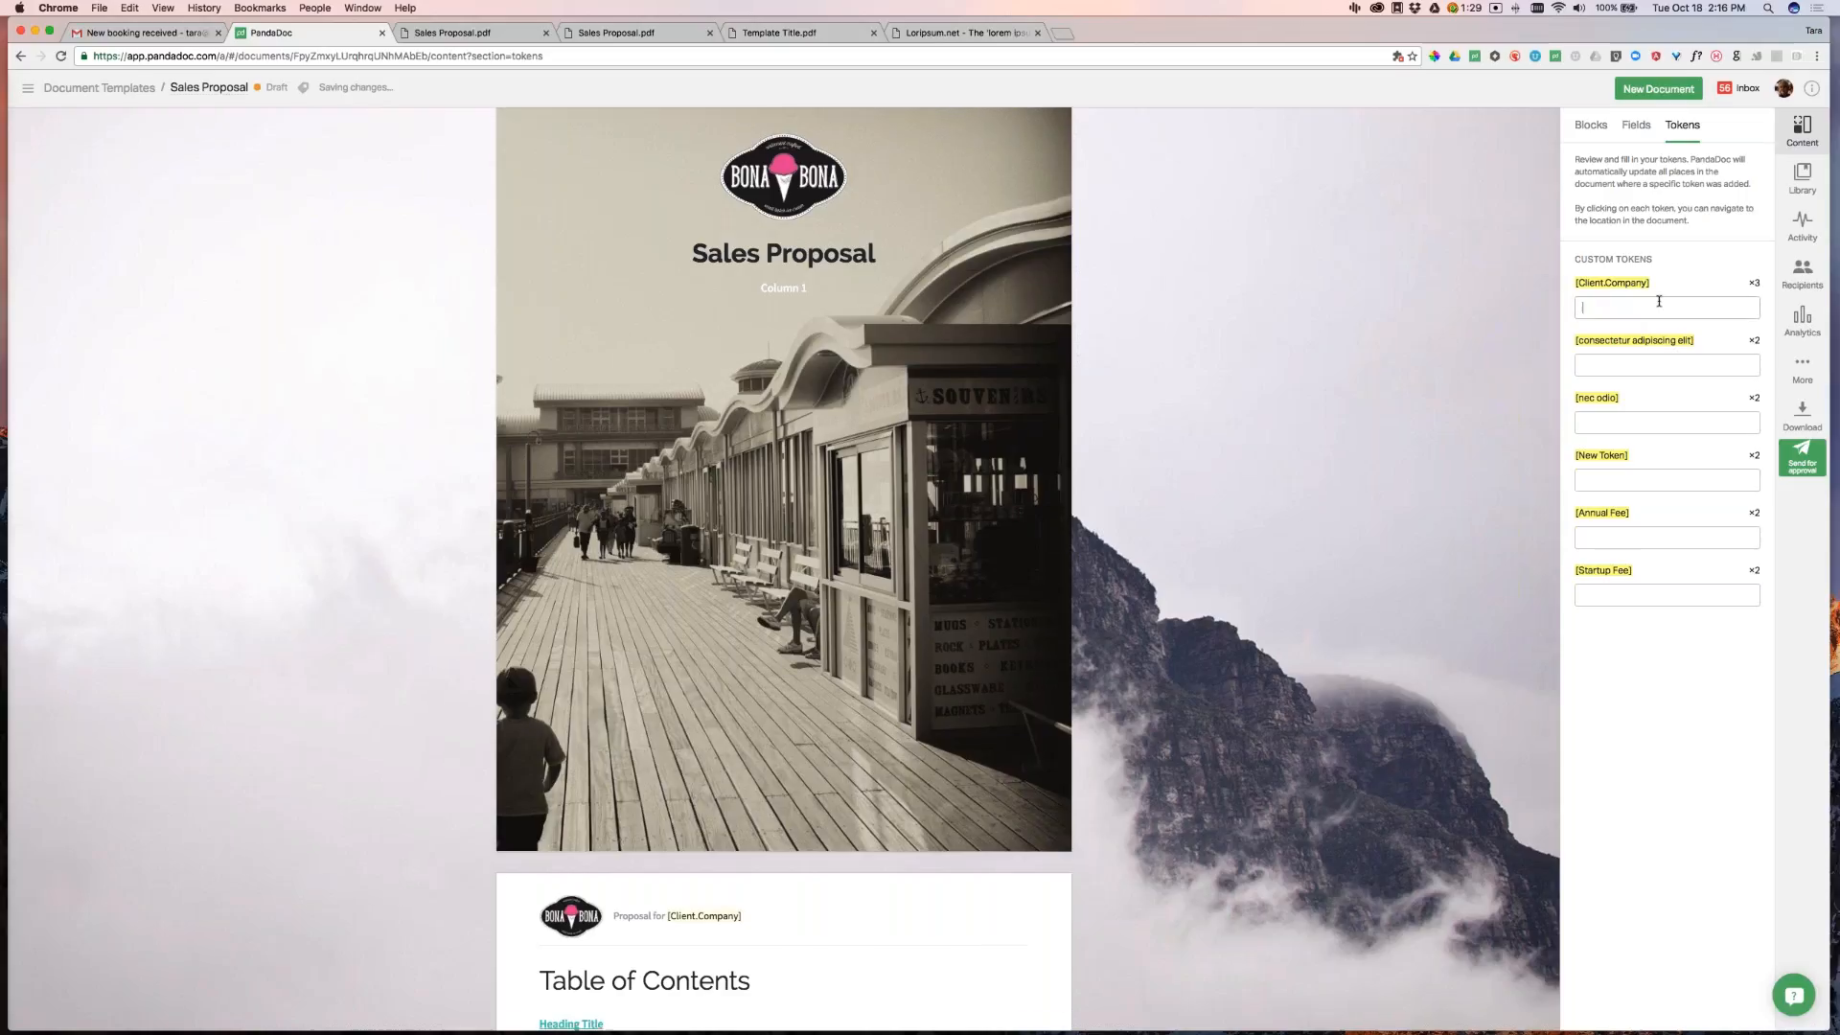
{"action": "type", "text": "PandaDoc"}
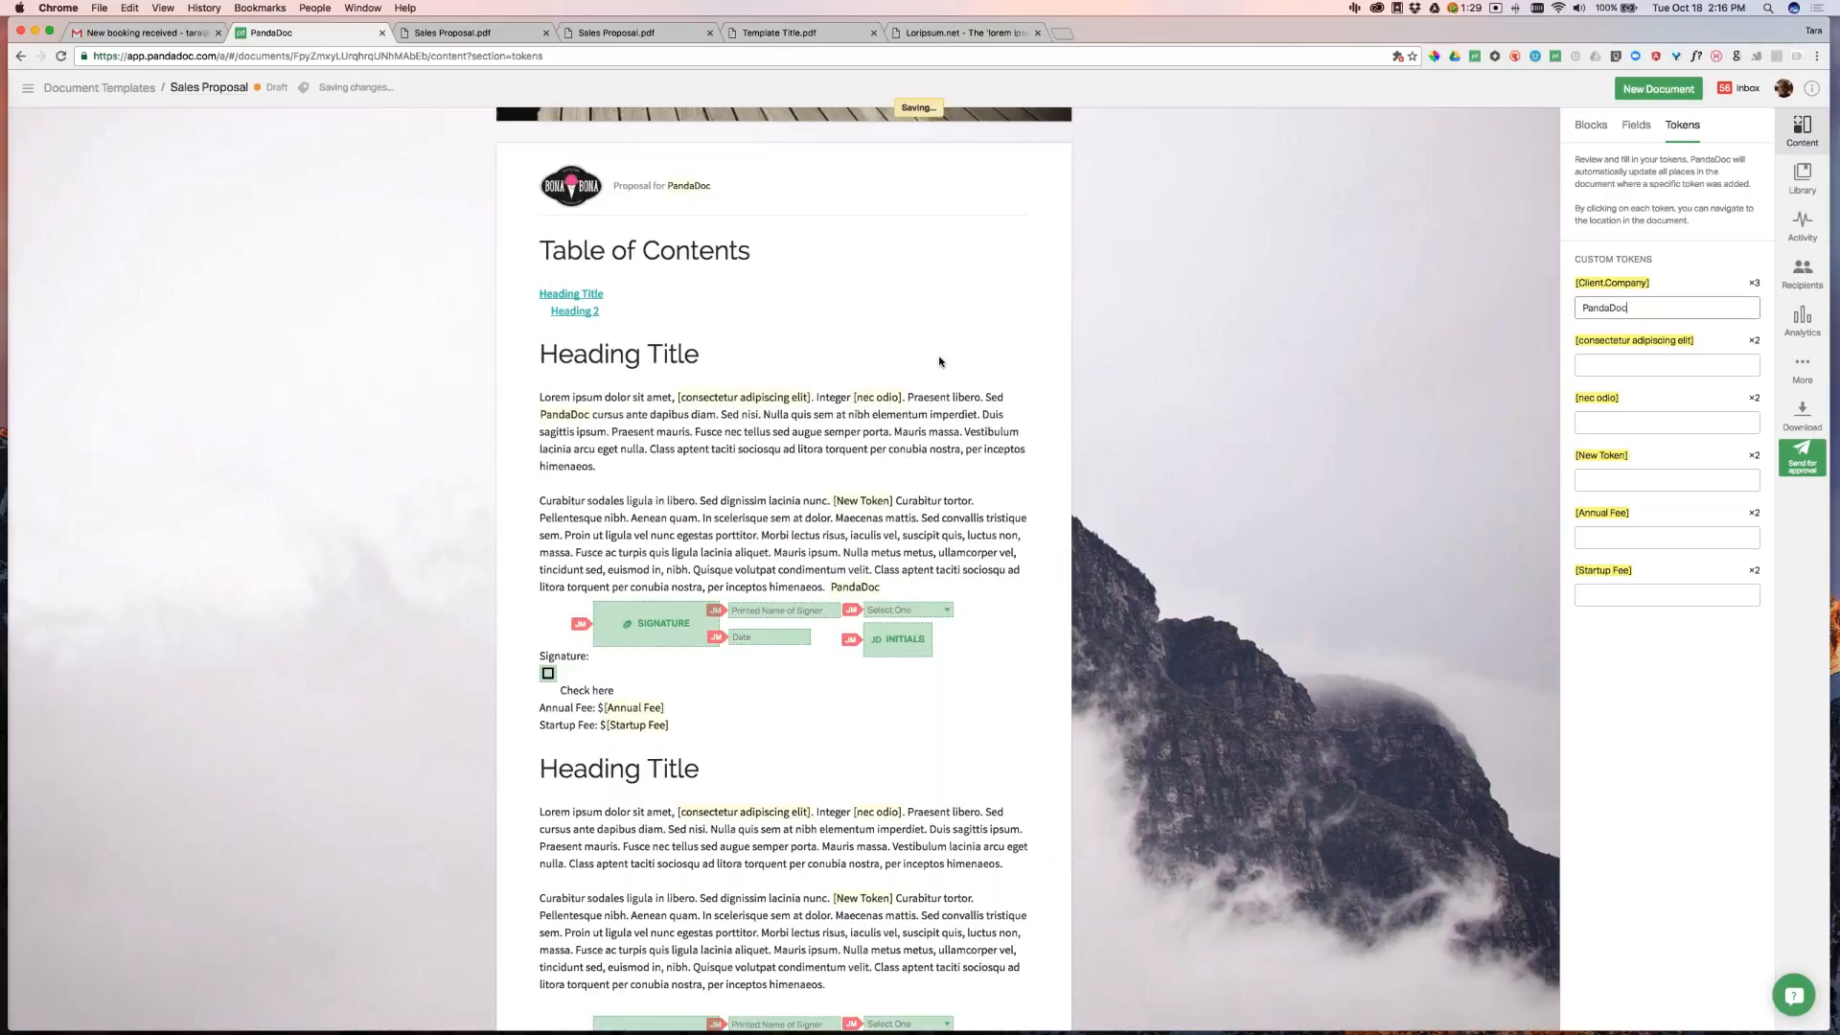
{"action": "scroll", "coordinate": [905, 213], "scroll_direction": "up", "scroll_amount": 5}
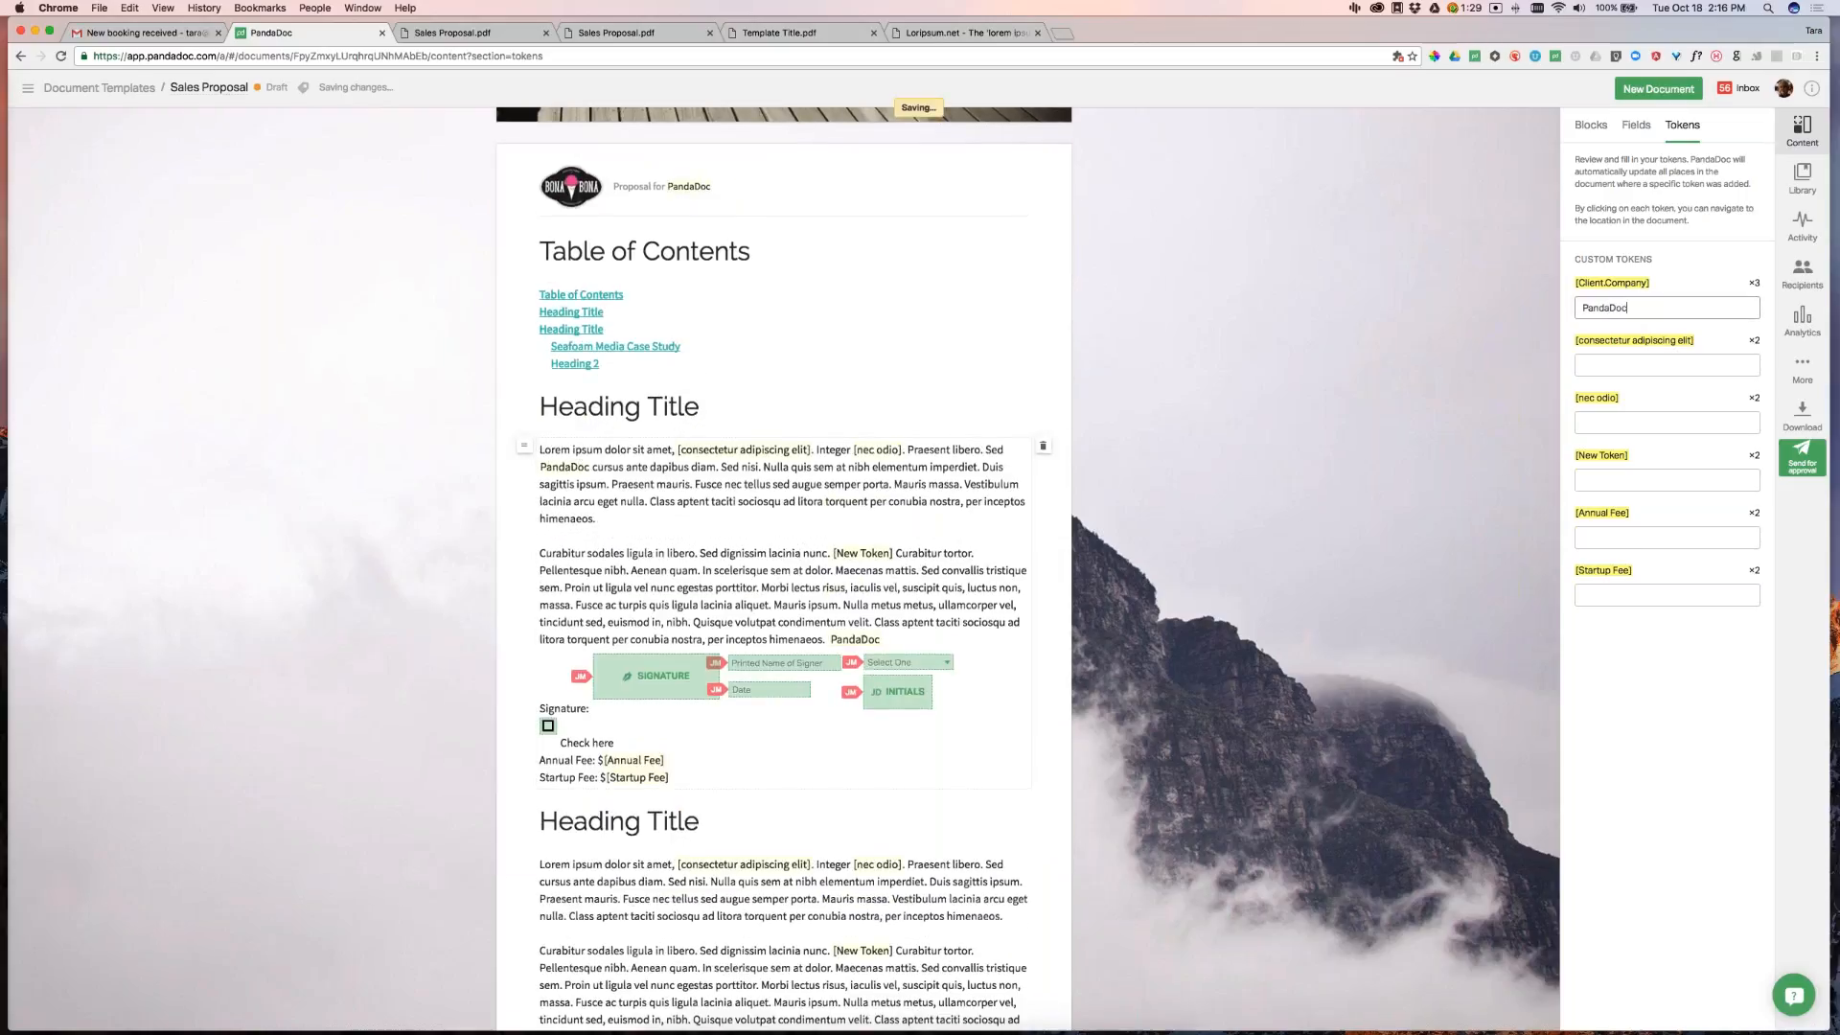
{"action": "scroll", "coordinate": [911, 203], "scroll_direction": "up", "scroll_amount": 3}
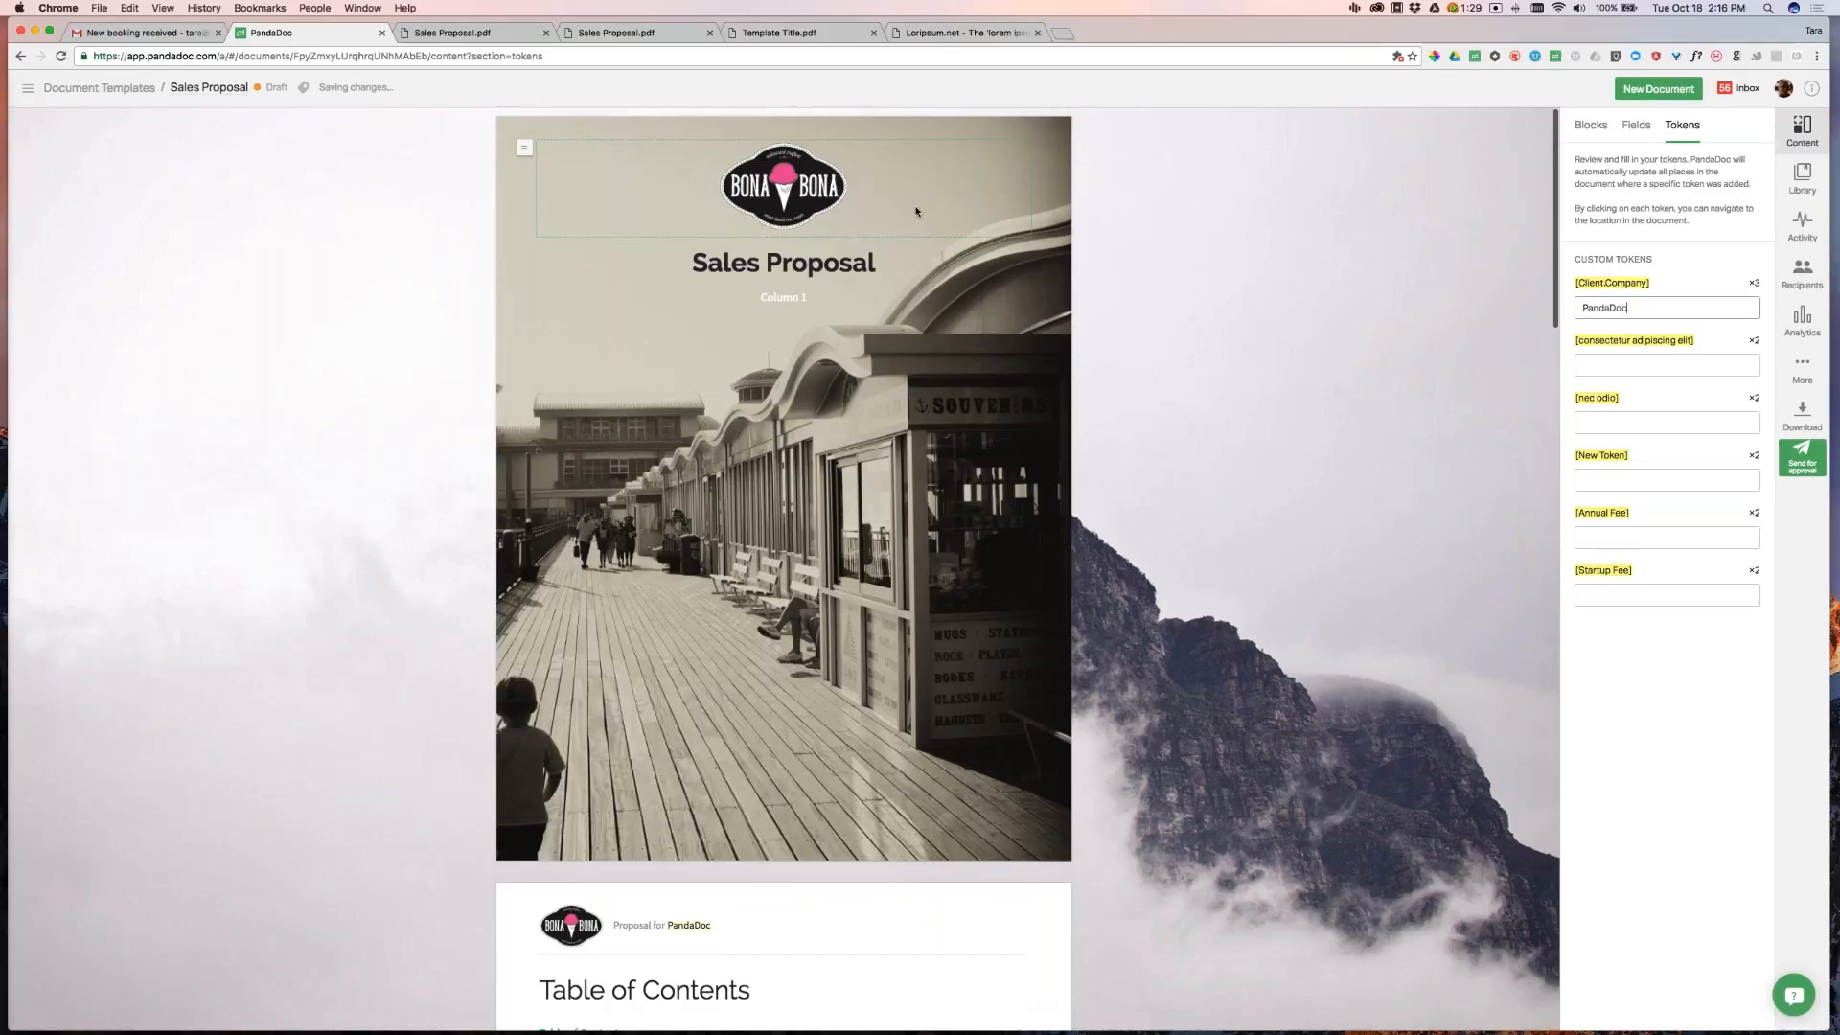
{"action": "scroll", "coordinate": [1140, 490], "scroll_direction": "down", "scroll_amount": 5}
{"action": "scroll", "coordinate": [1139, 491], "scroll_direction": "down", "scroll_amount": 5}
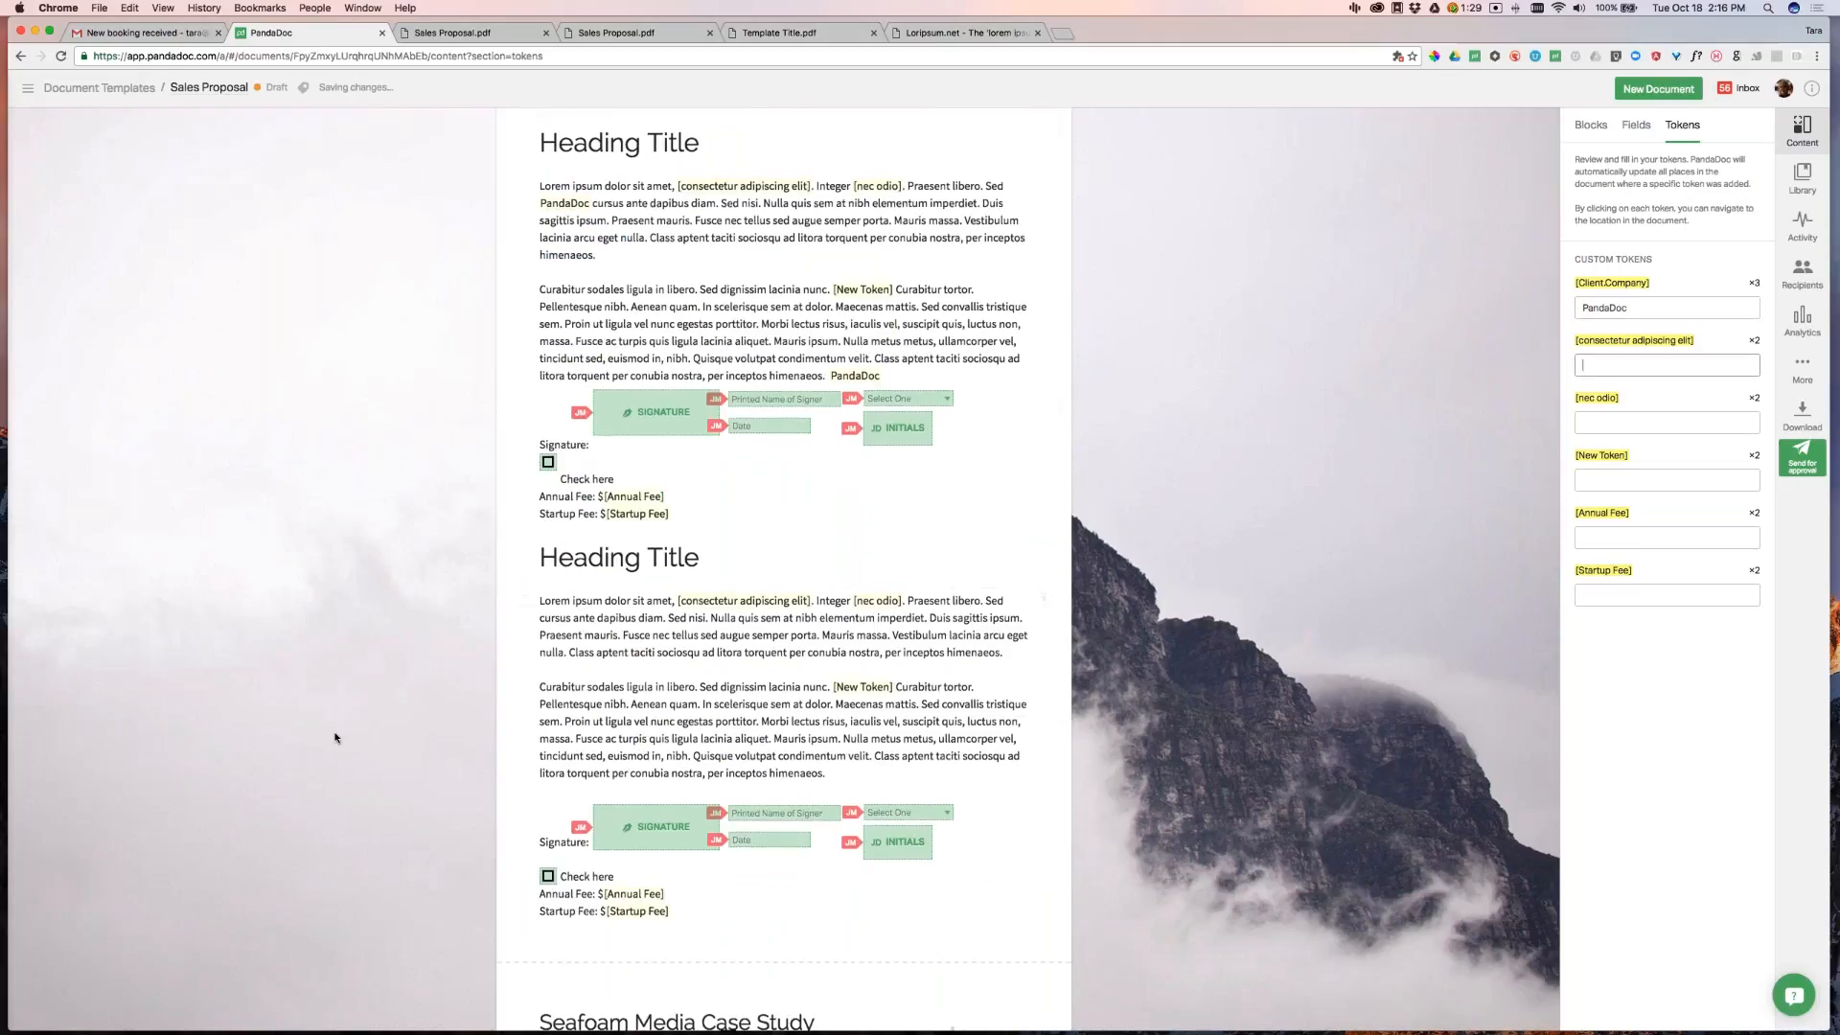
{"action": "scroll", "coordinate": [370, 661], "scroll_direction": "down", "scroll_amount": 2}
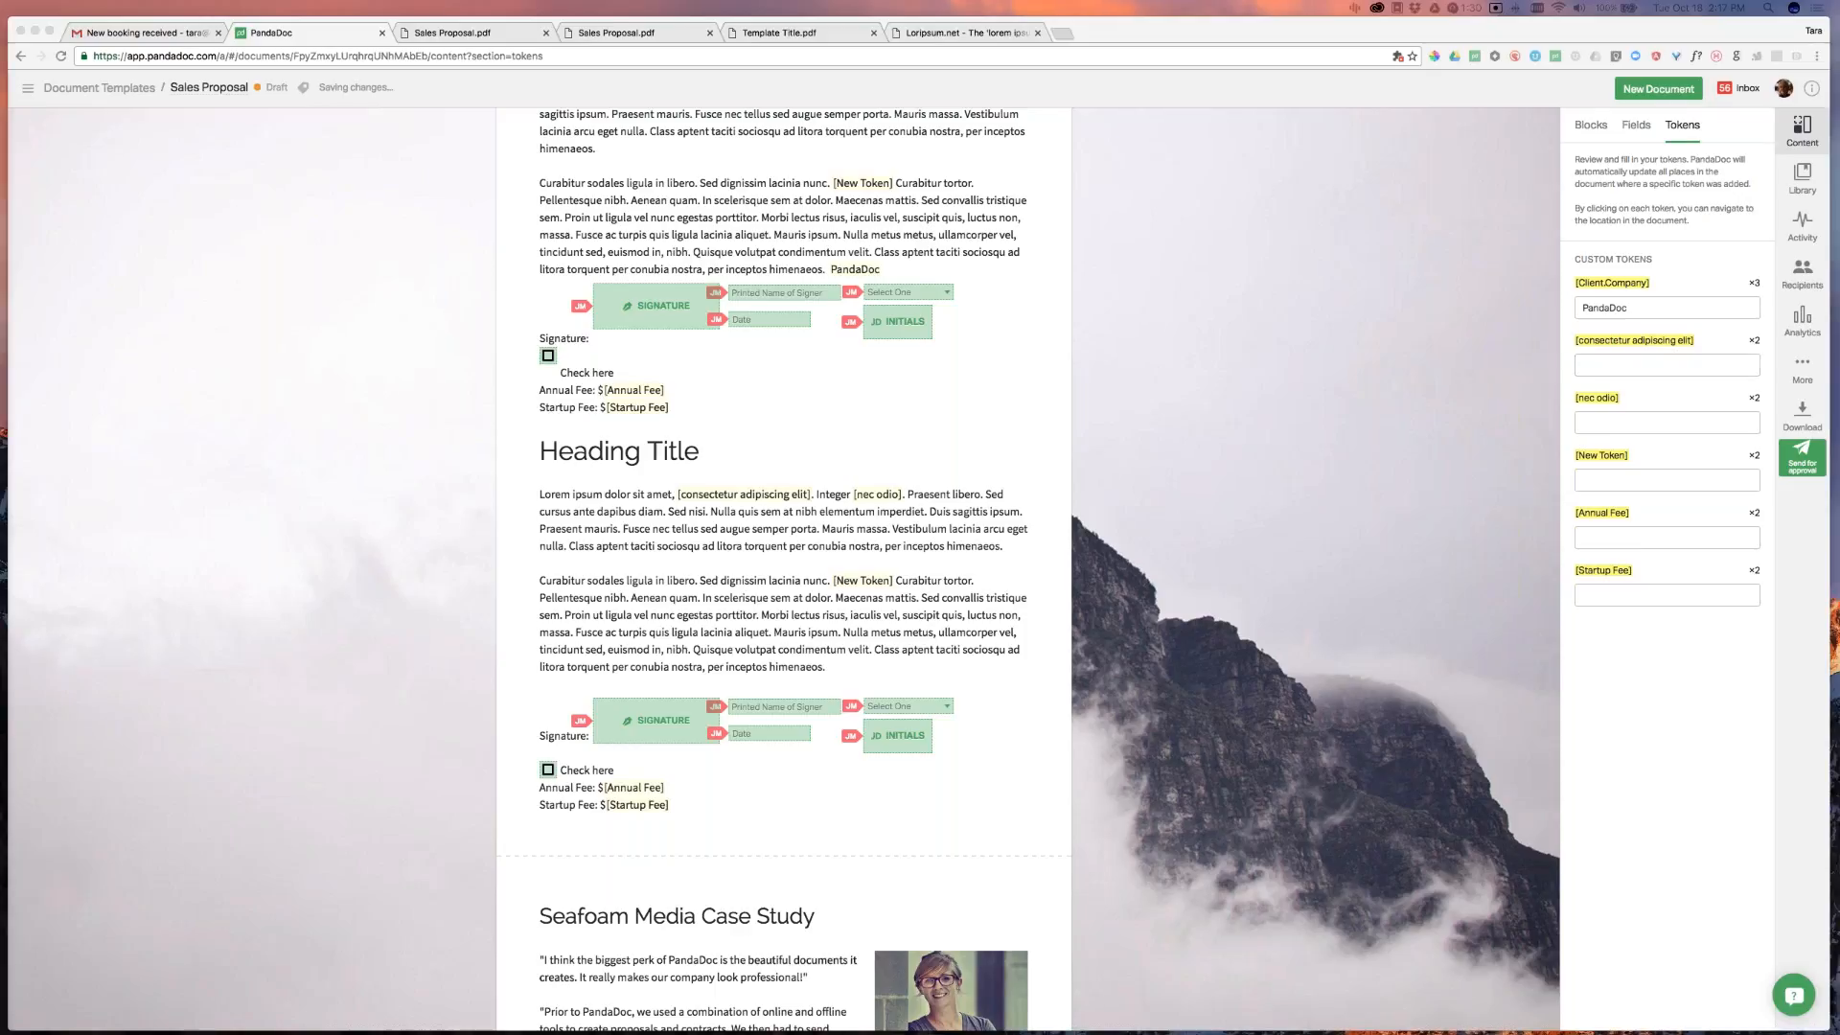
Reopen the Sales Proposal template from the Templates list
{"action": "left_click", "coordinate": [27, 88]}
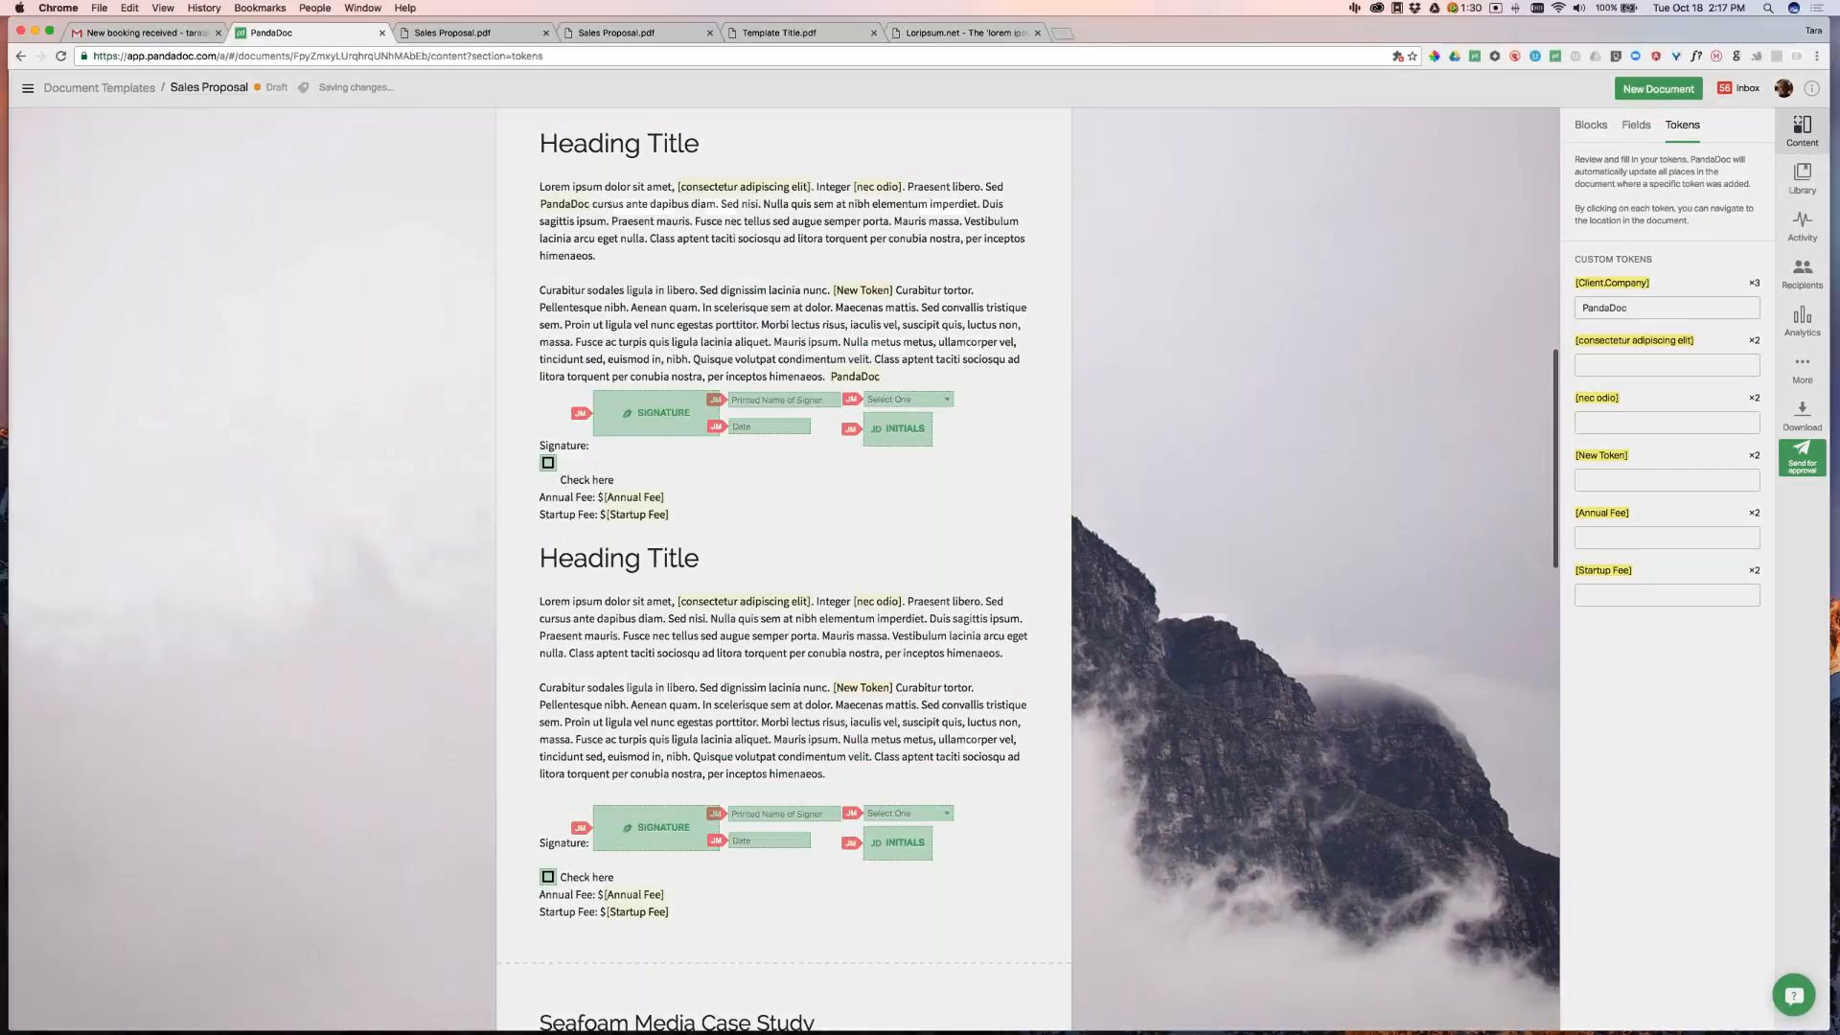
{"action": "left_click", "coordinate": [68, 196]}
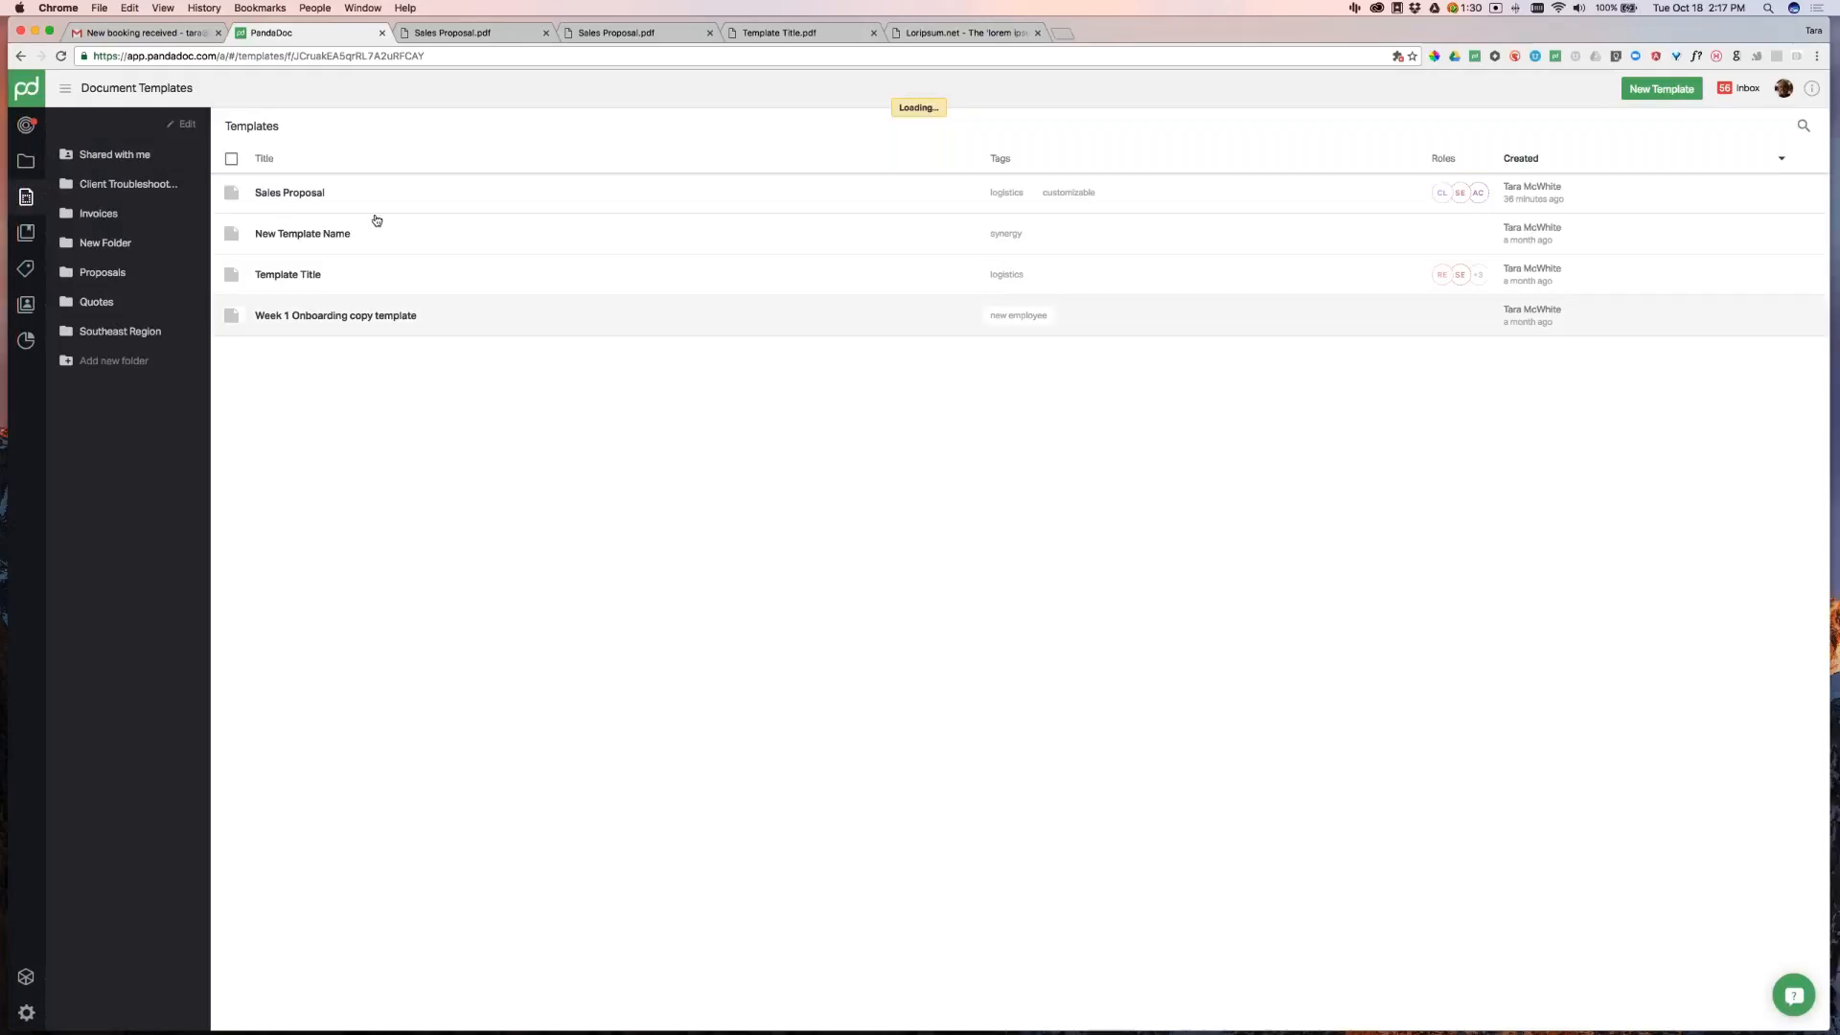
{"action": "left_click", "coordinate": [343, 189]}
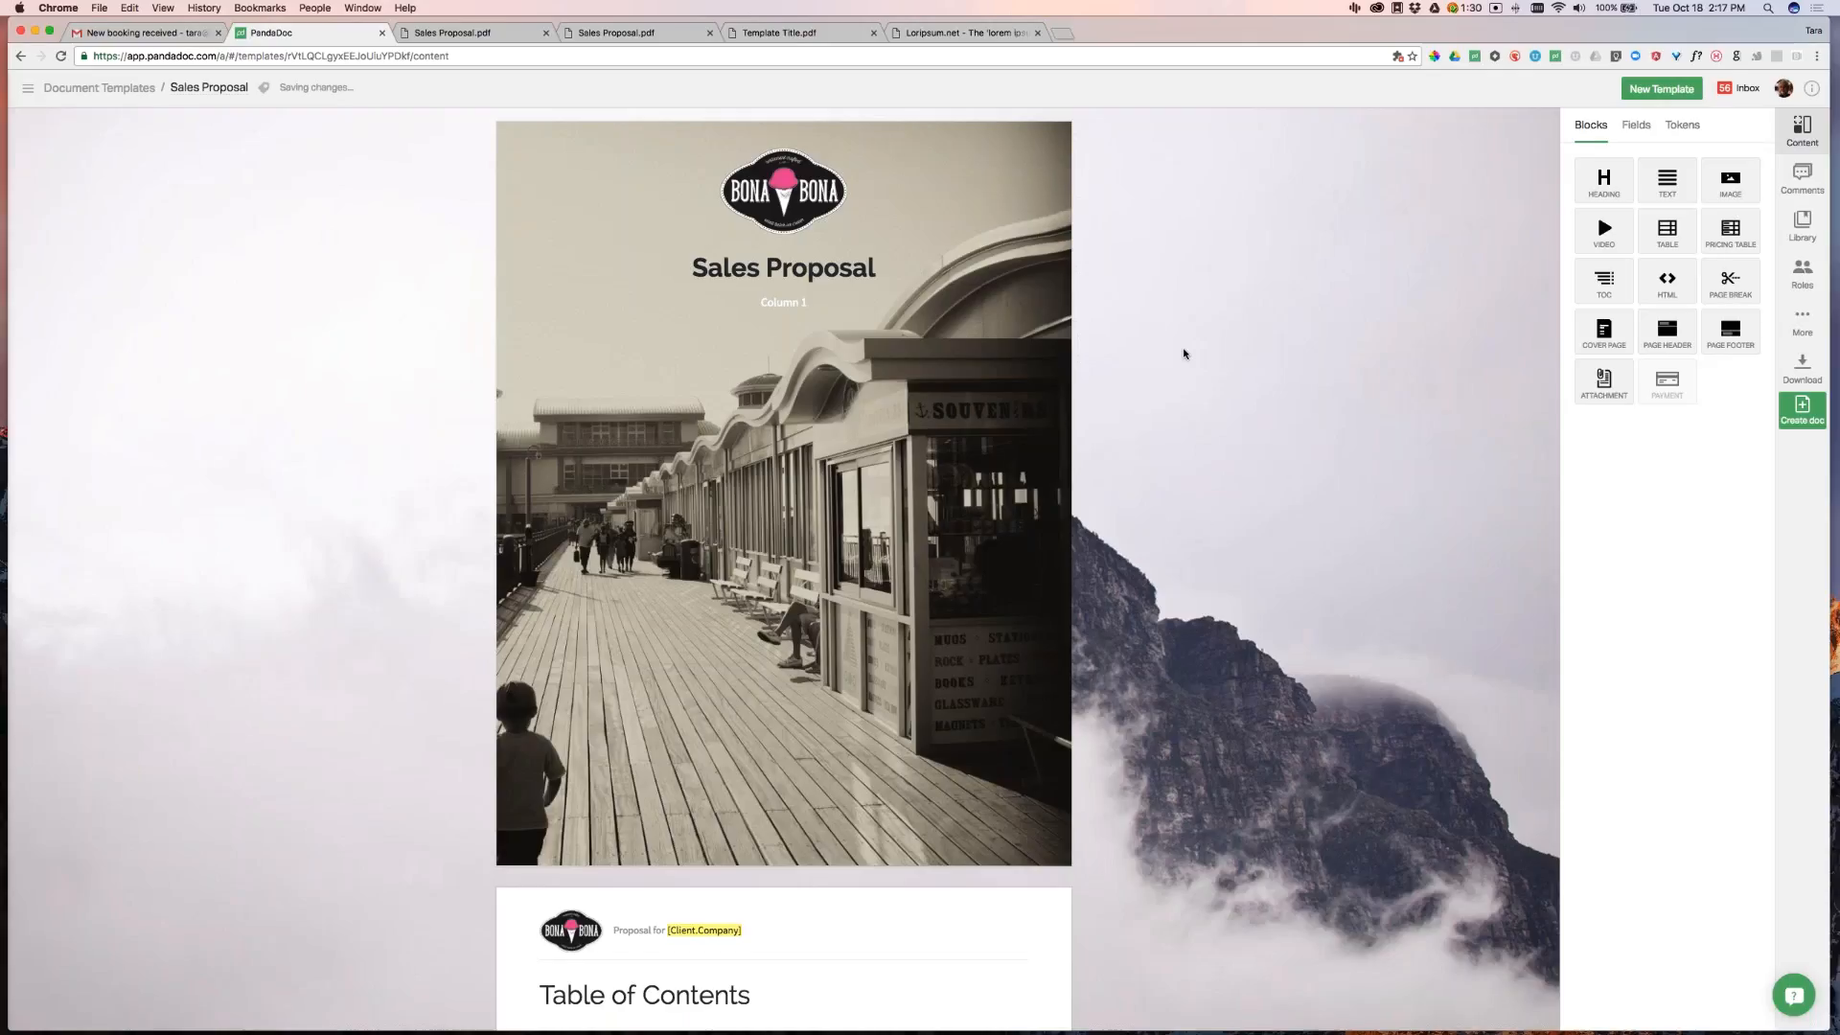
Turn on Show page numbers in PDF for the template's page footer block
{"action": "scroll", "coordinate": [1184, 357], "scroll_direction": "down", "scroll_amount": 1}
{"action": "scroll", "coordinate": [1184, 356], "scroll_direction": "down", "scroll_amount": 2}
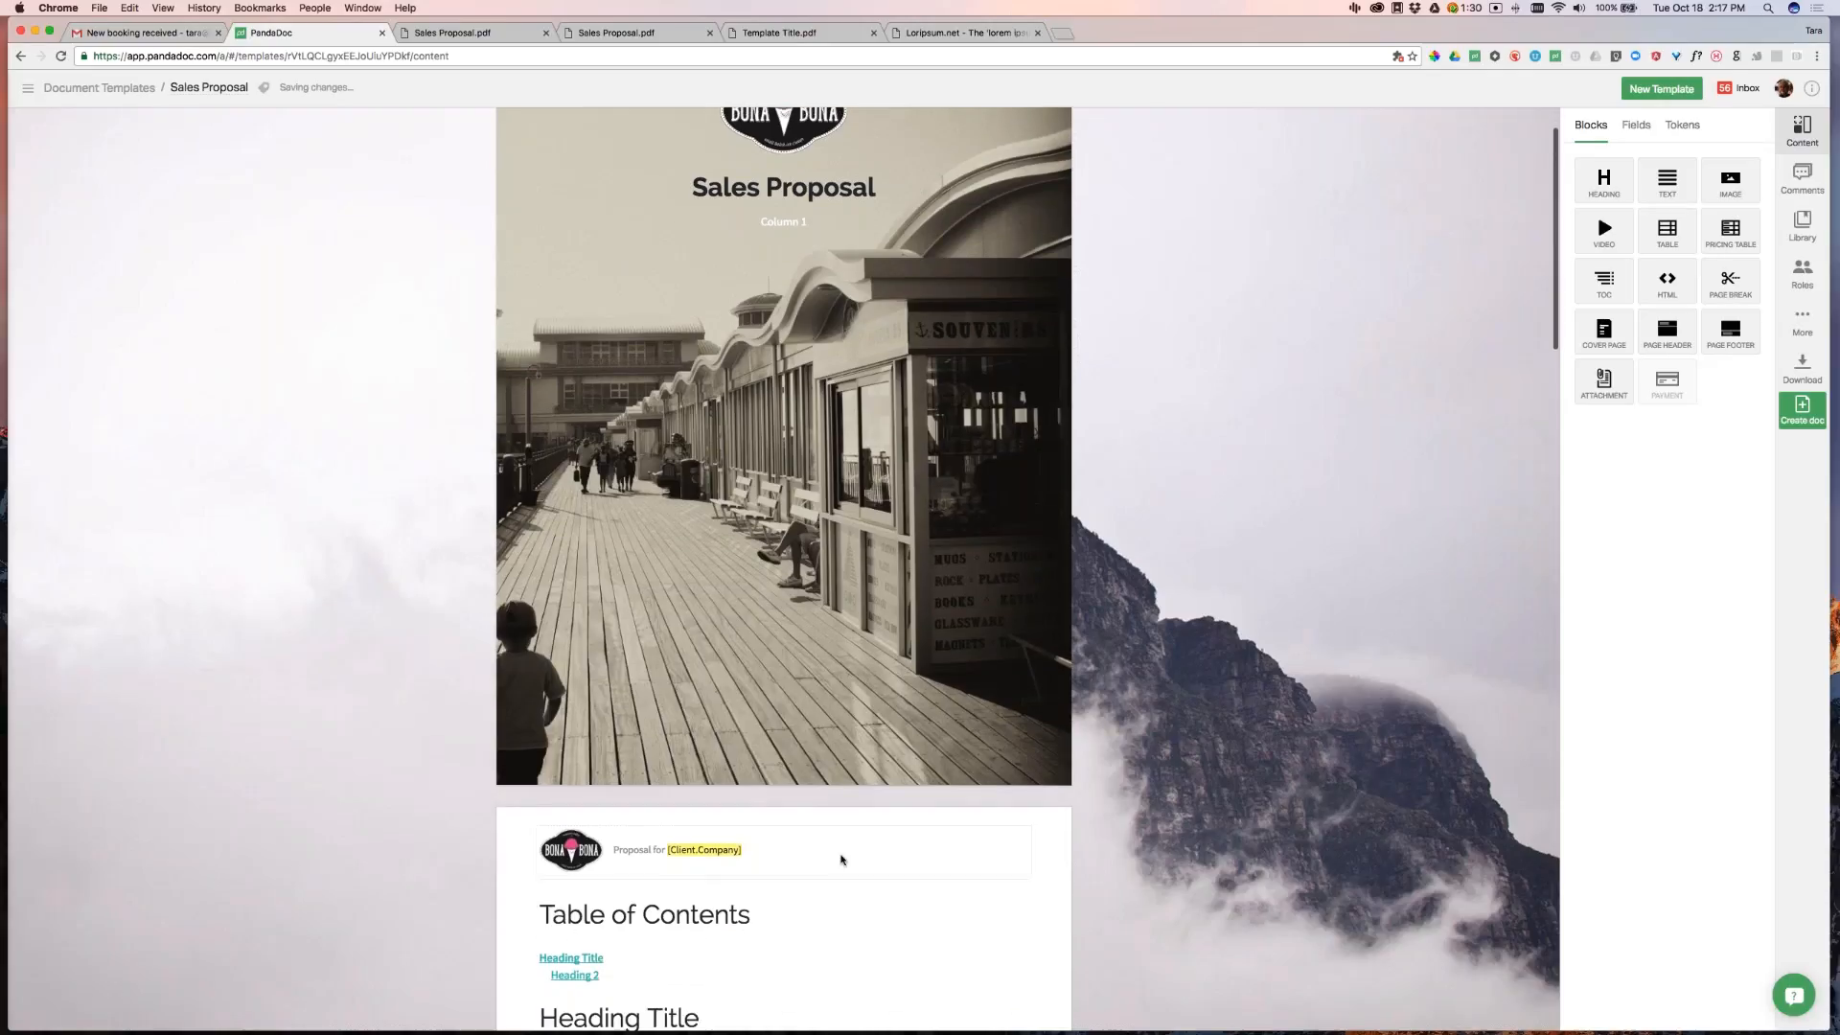
{"action": "left_click", "coordinate": [842, 855]}
{"action": "scroll", "coordinate": [1423, 404], "scroll_direction": "down", "scroll_amount": 20}
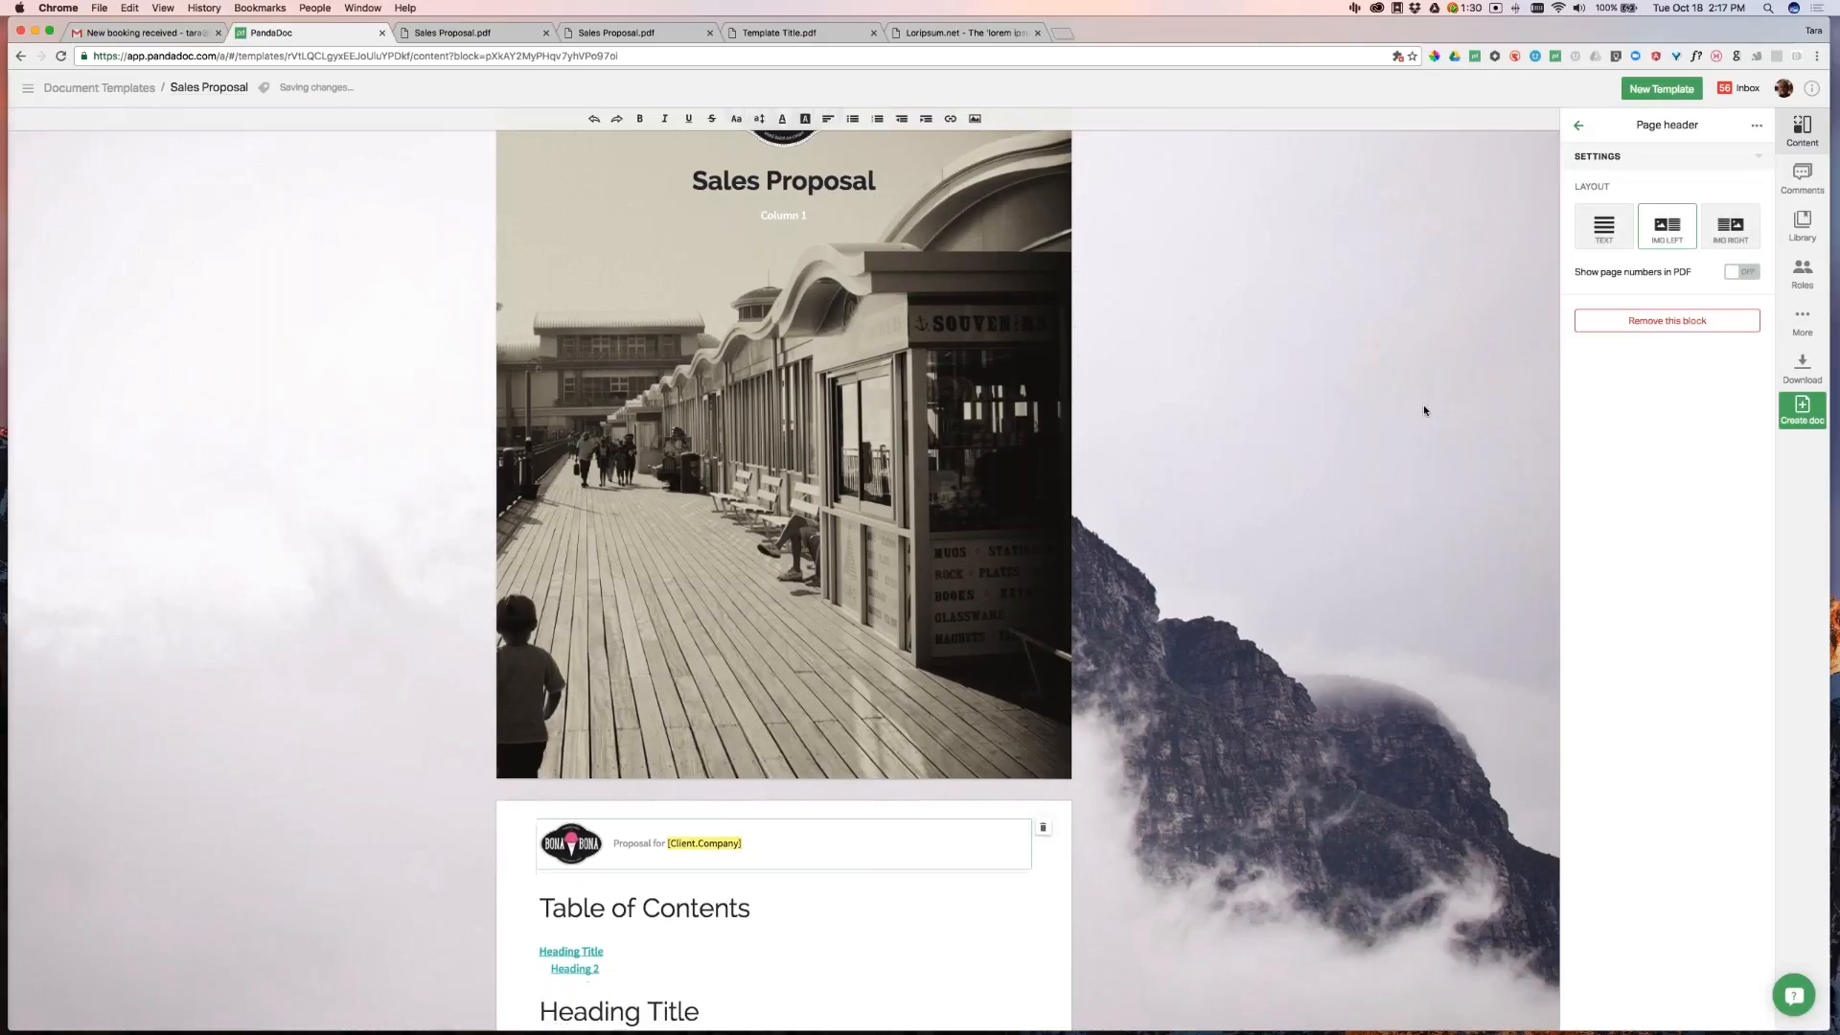
{"action": "left_click", "coordinate": [862, 961]}
{"action": "left_click", "coordinate": [1744, 273]}
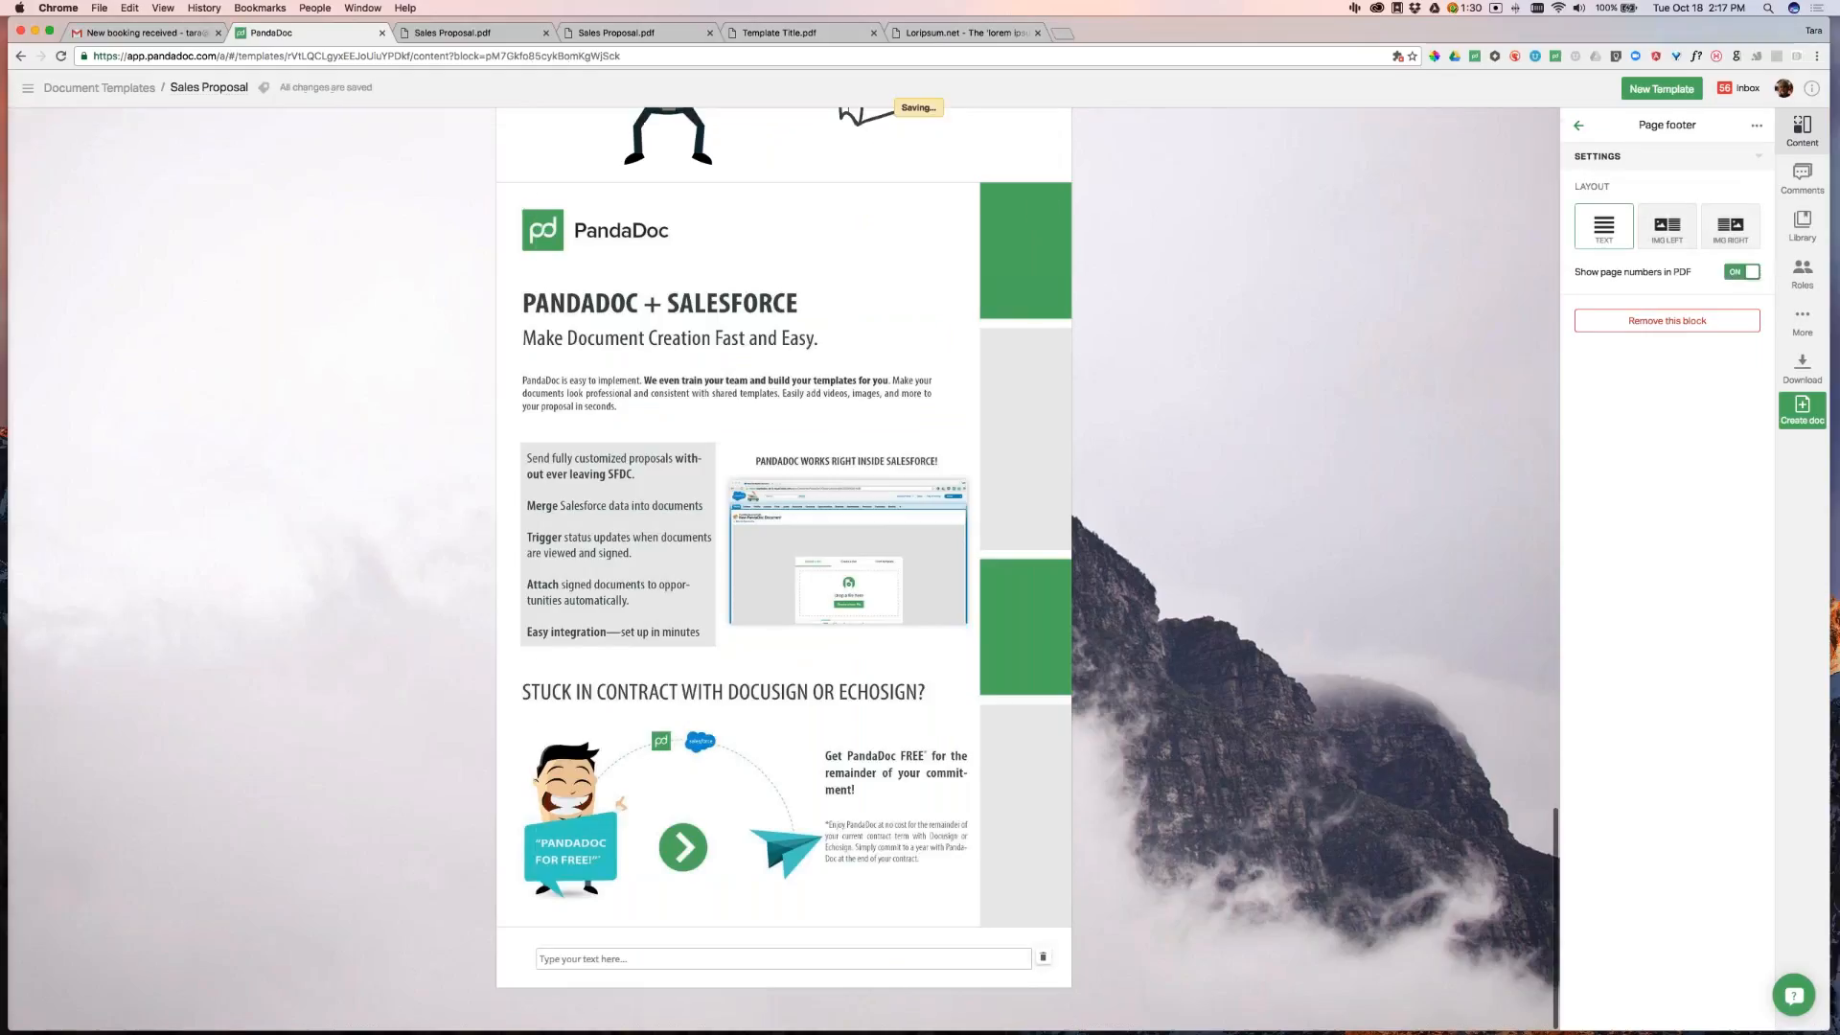
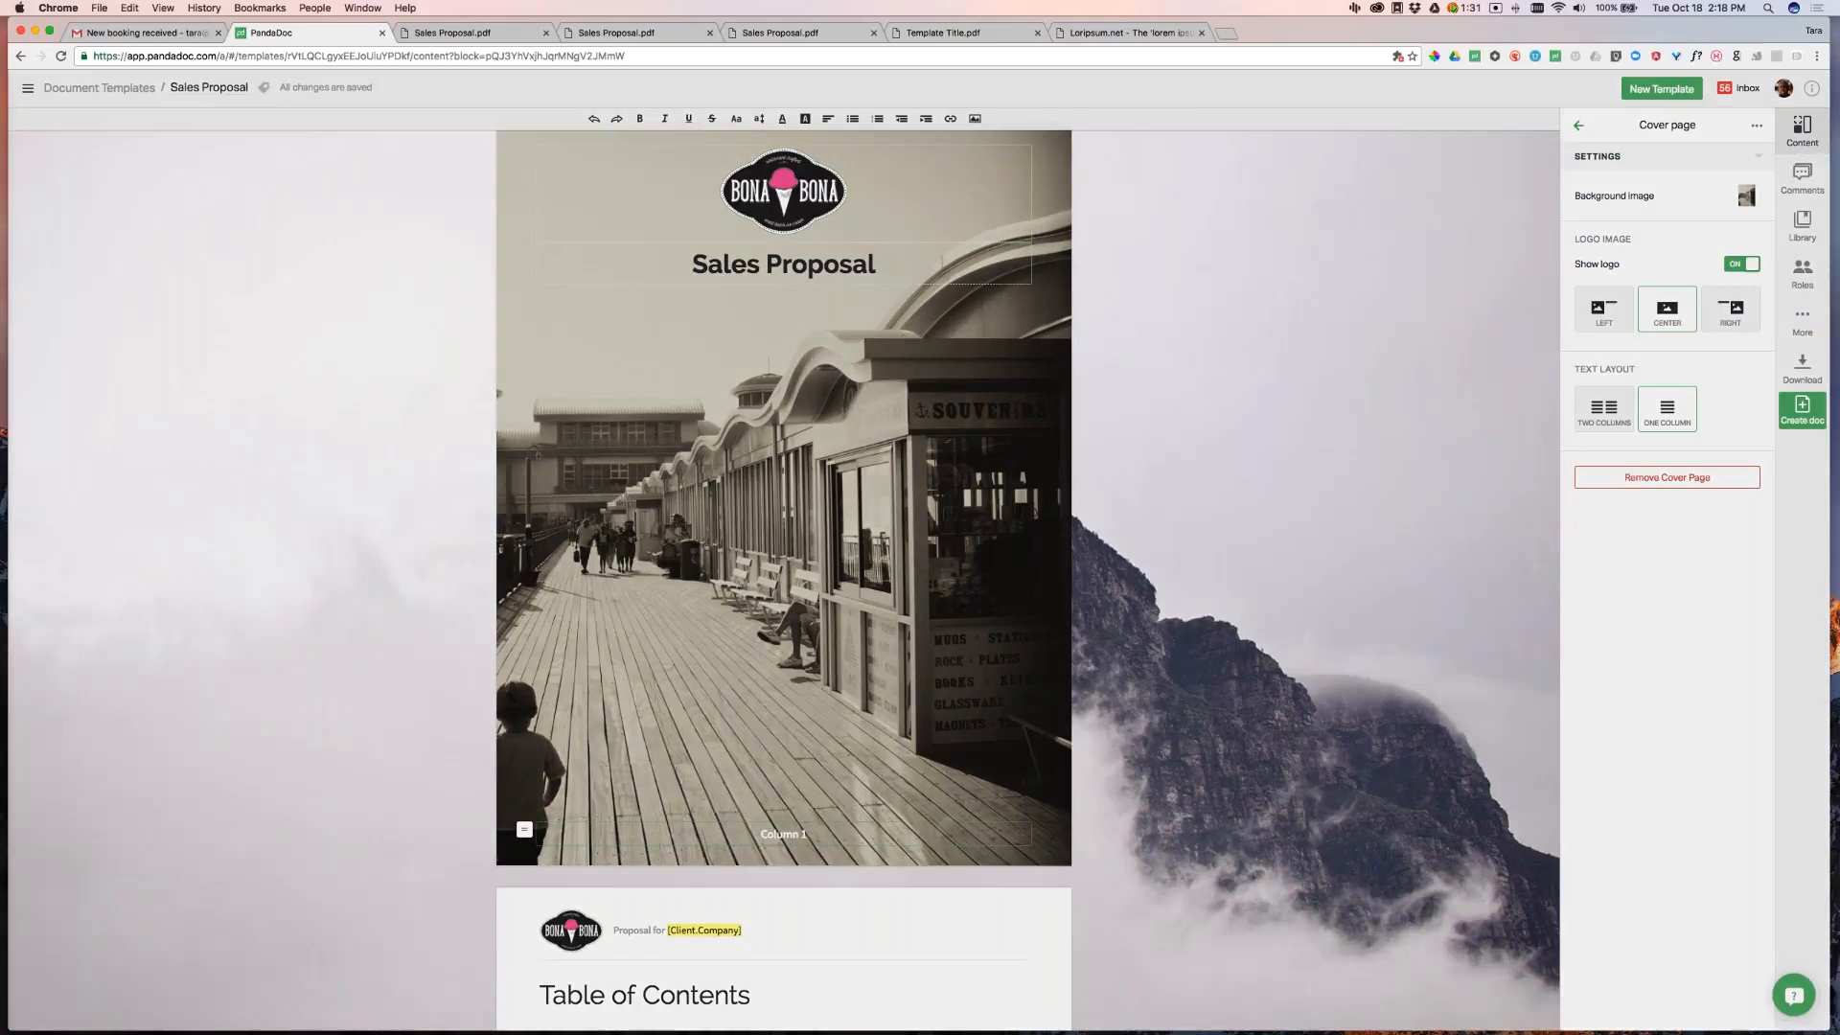
Leave the template editor and go to the Documents list through the navigation sidebar
{"action": "left_click", "coordinate": [27, 89]}
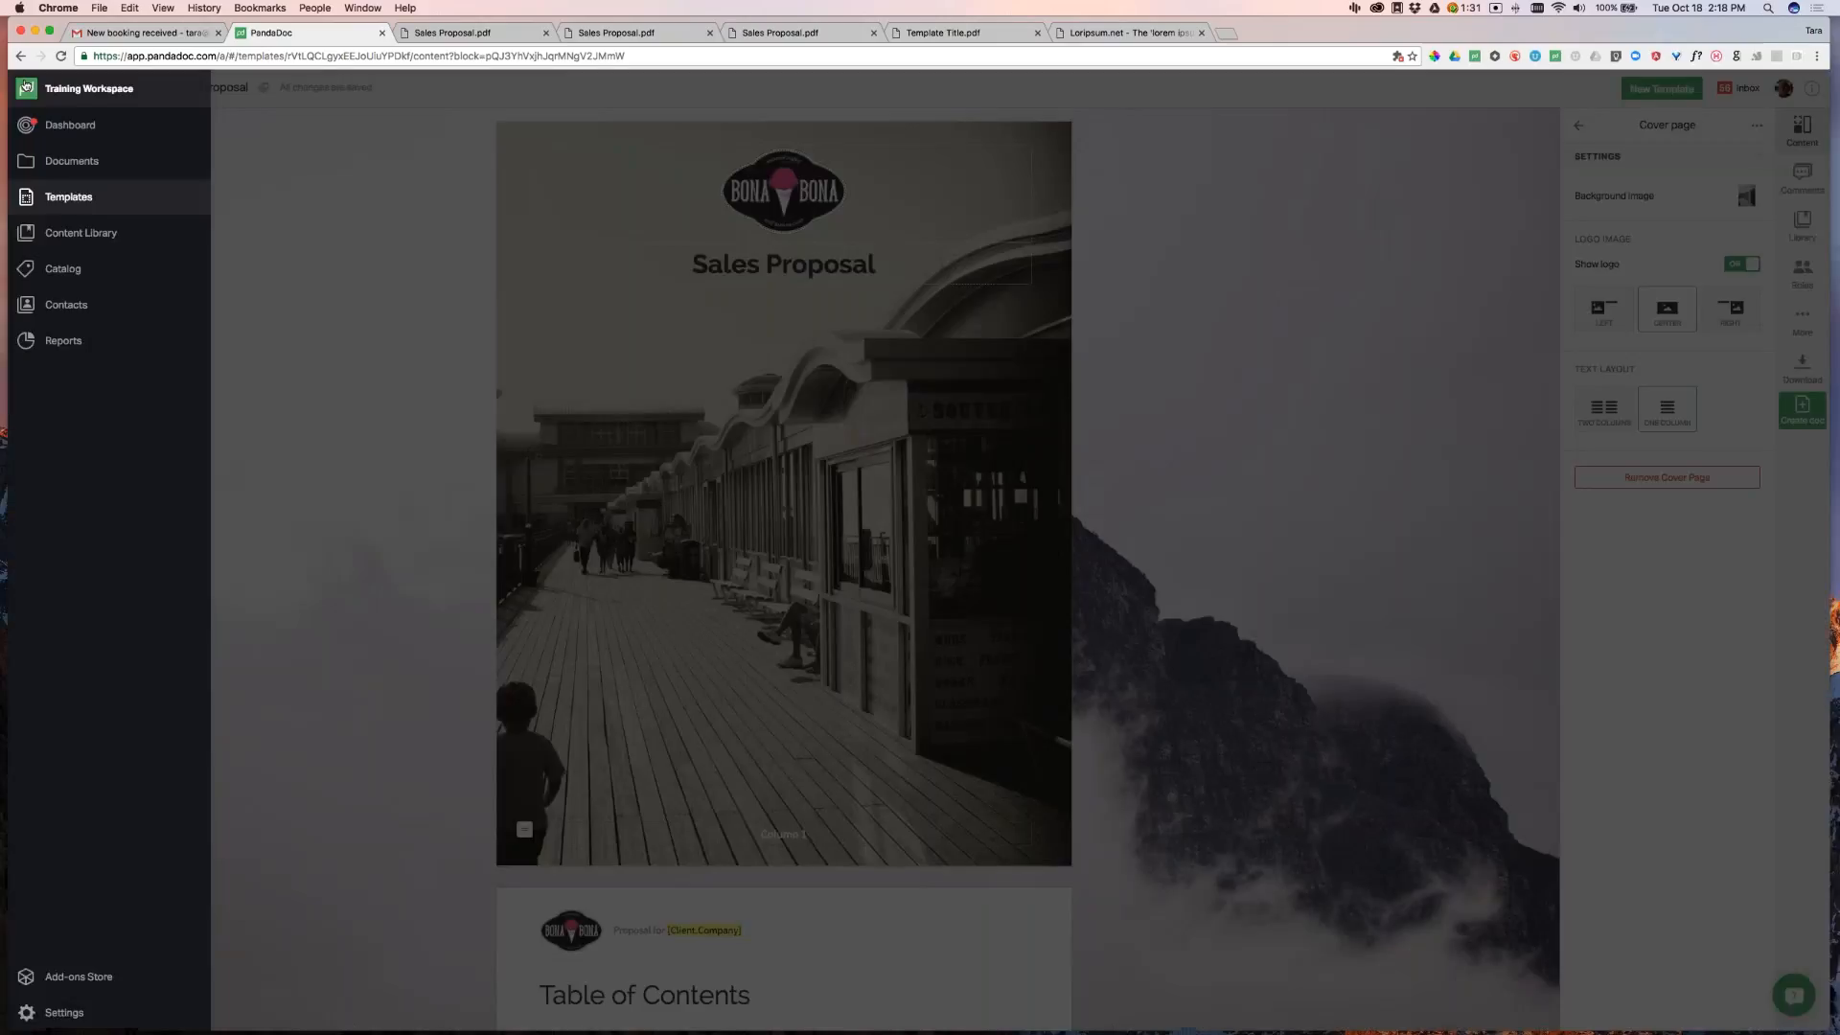
{"action": "left_click", "coordinate": [71, 161]}
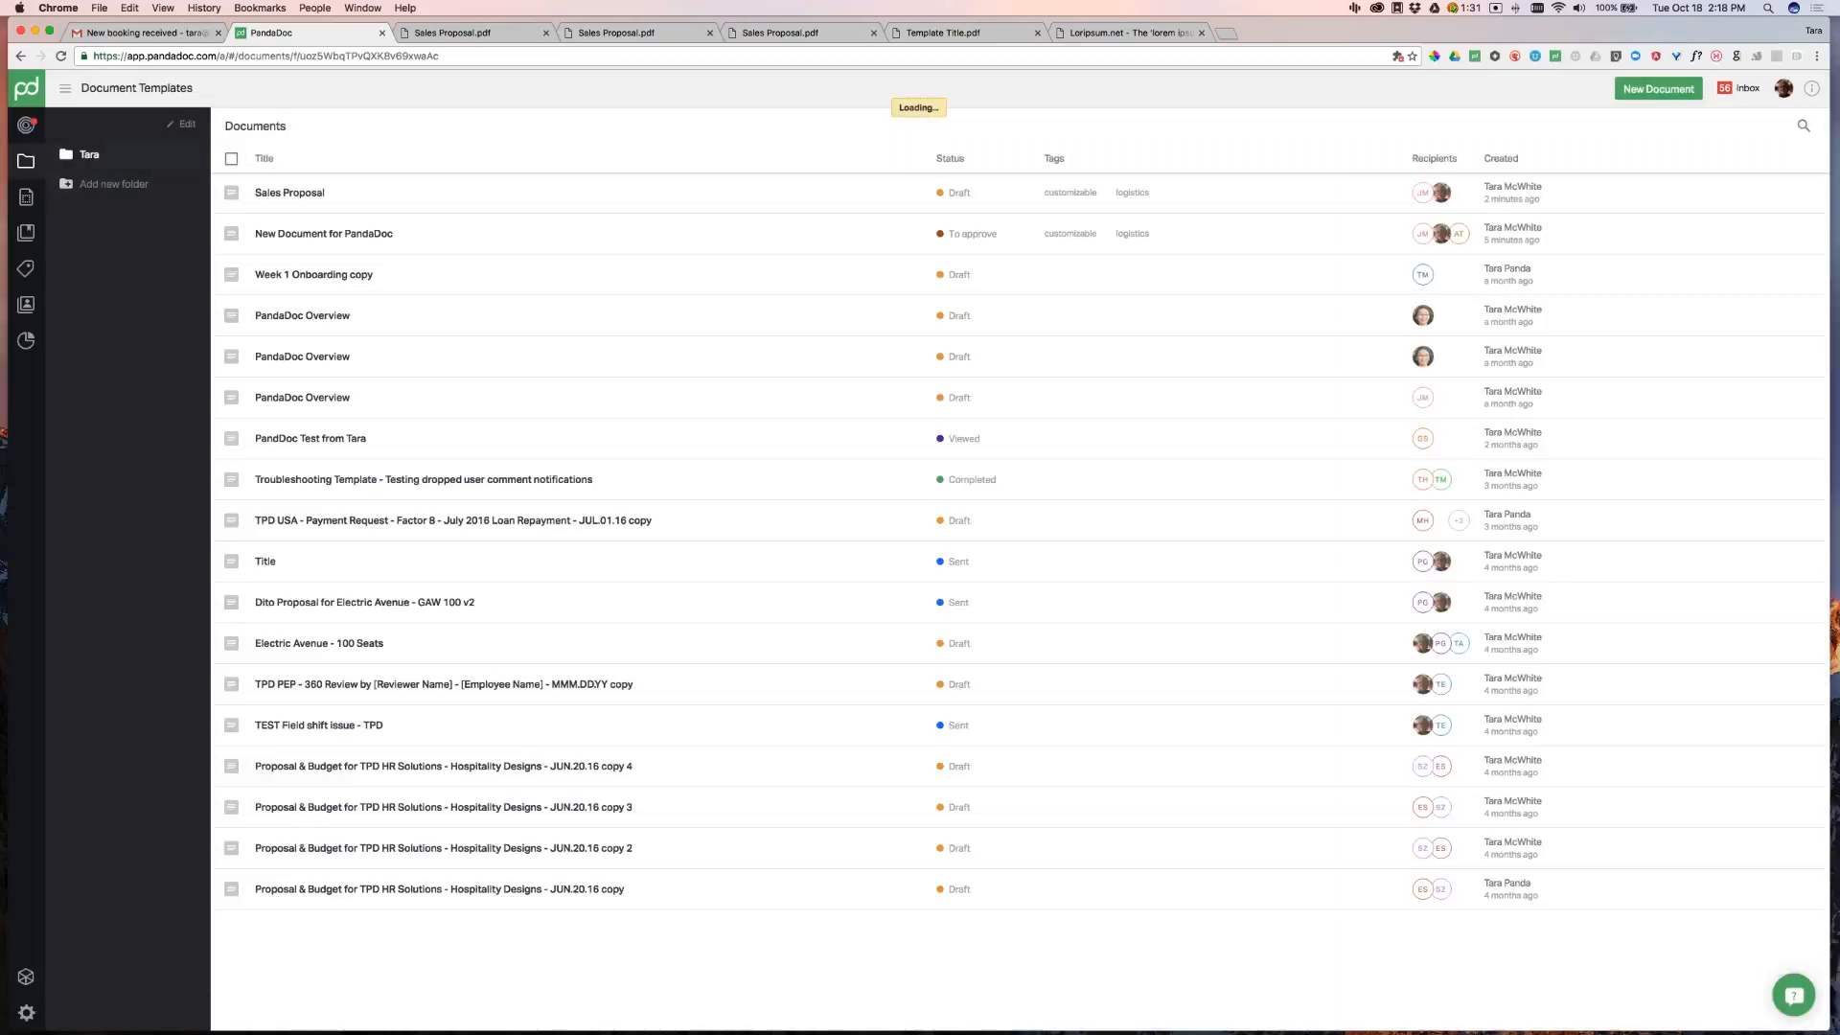
Open the Sales Proposal draft, scroll through it, and bring up its More options
{"action": "left_click", "coordinate": [370, 202]}
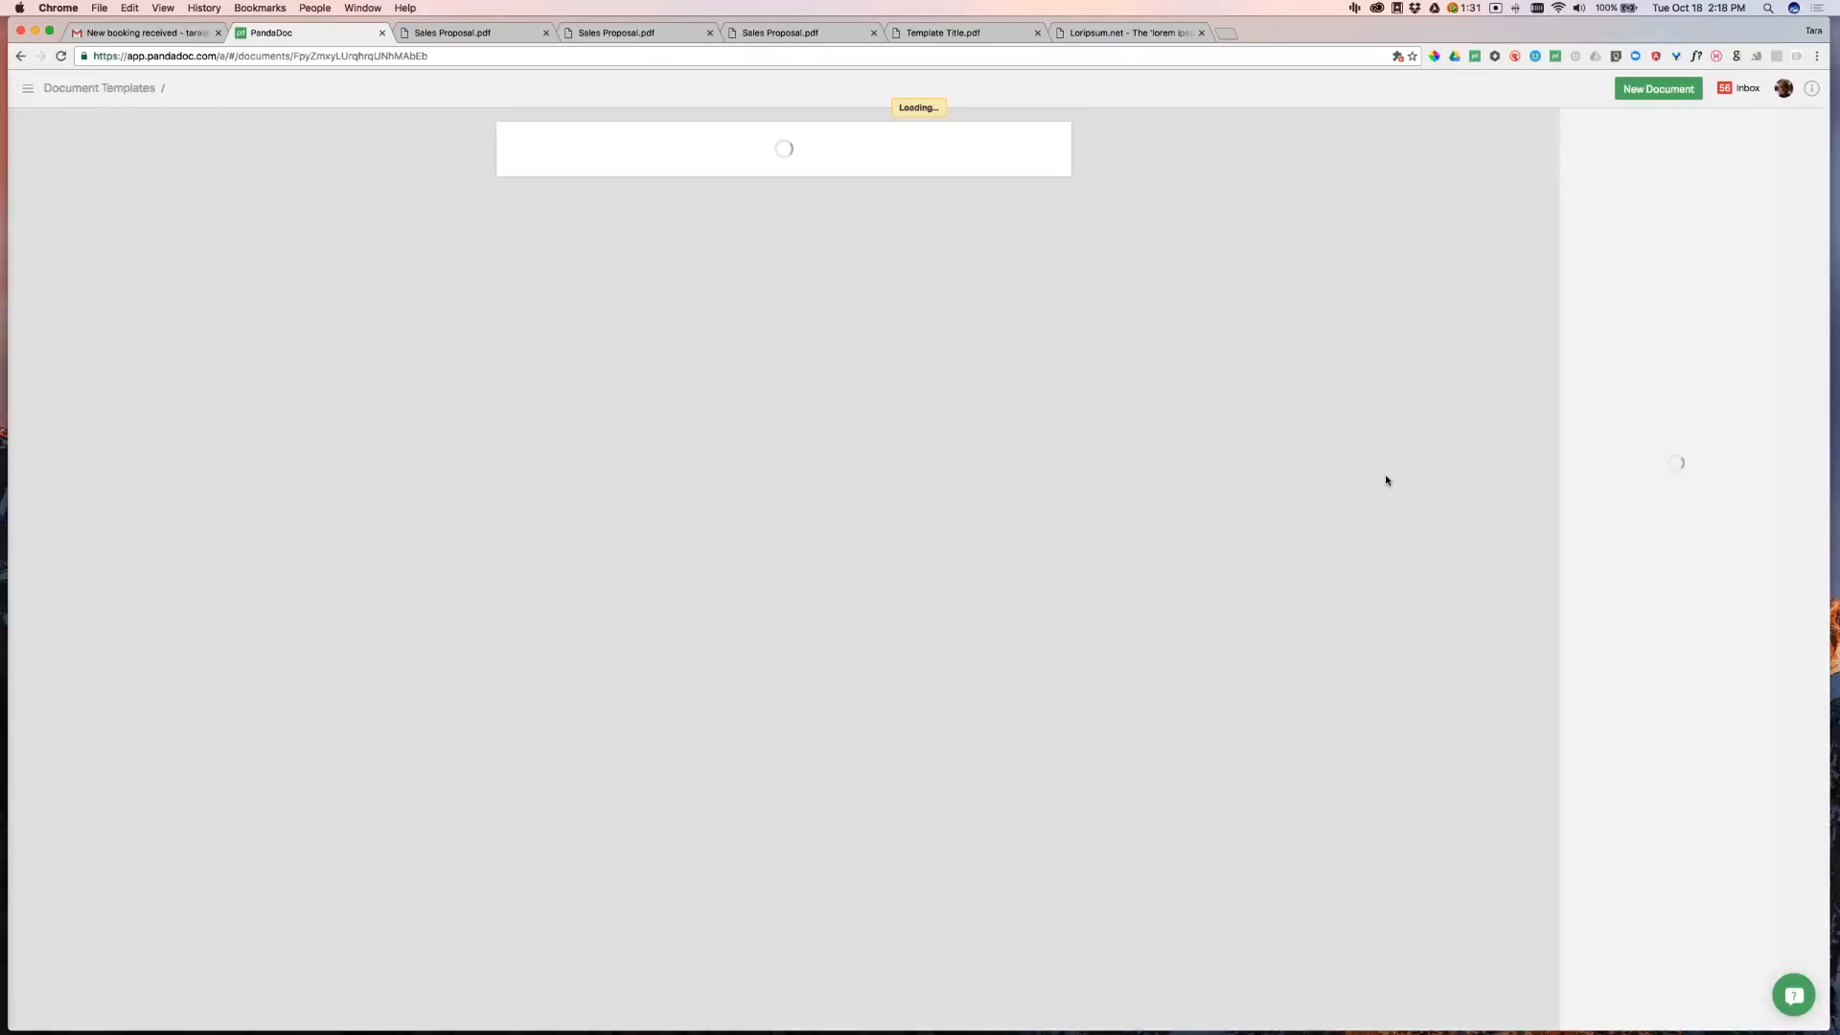
{"action": "scroll", "coordinate": [1369, 530], "scroll_direction": "down", "scroll_amount": 10}
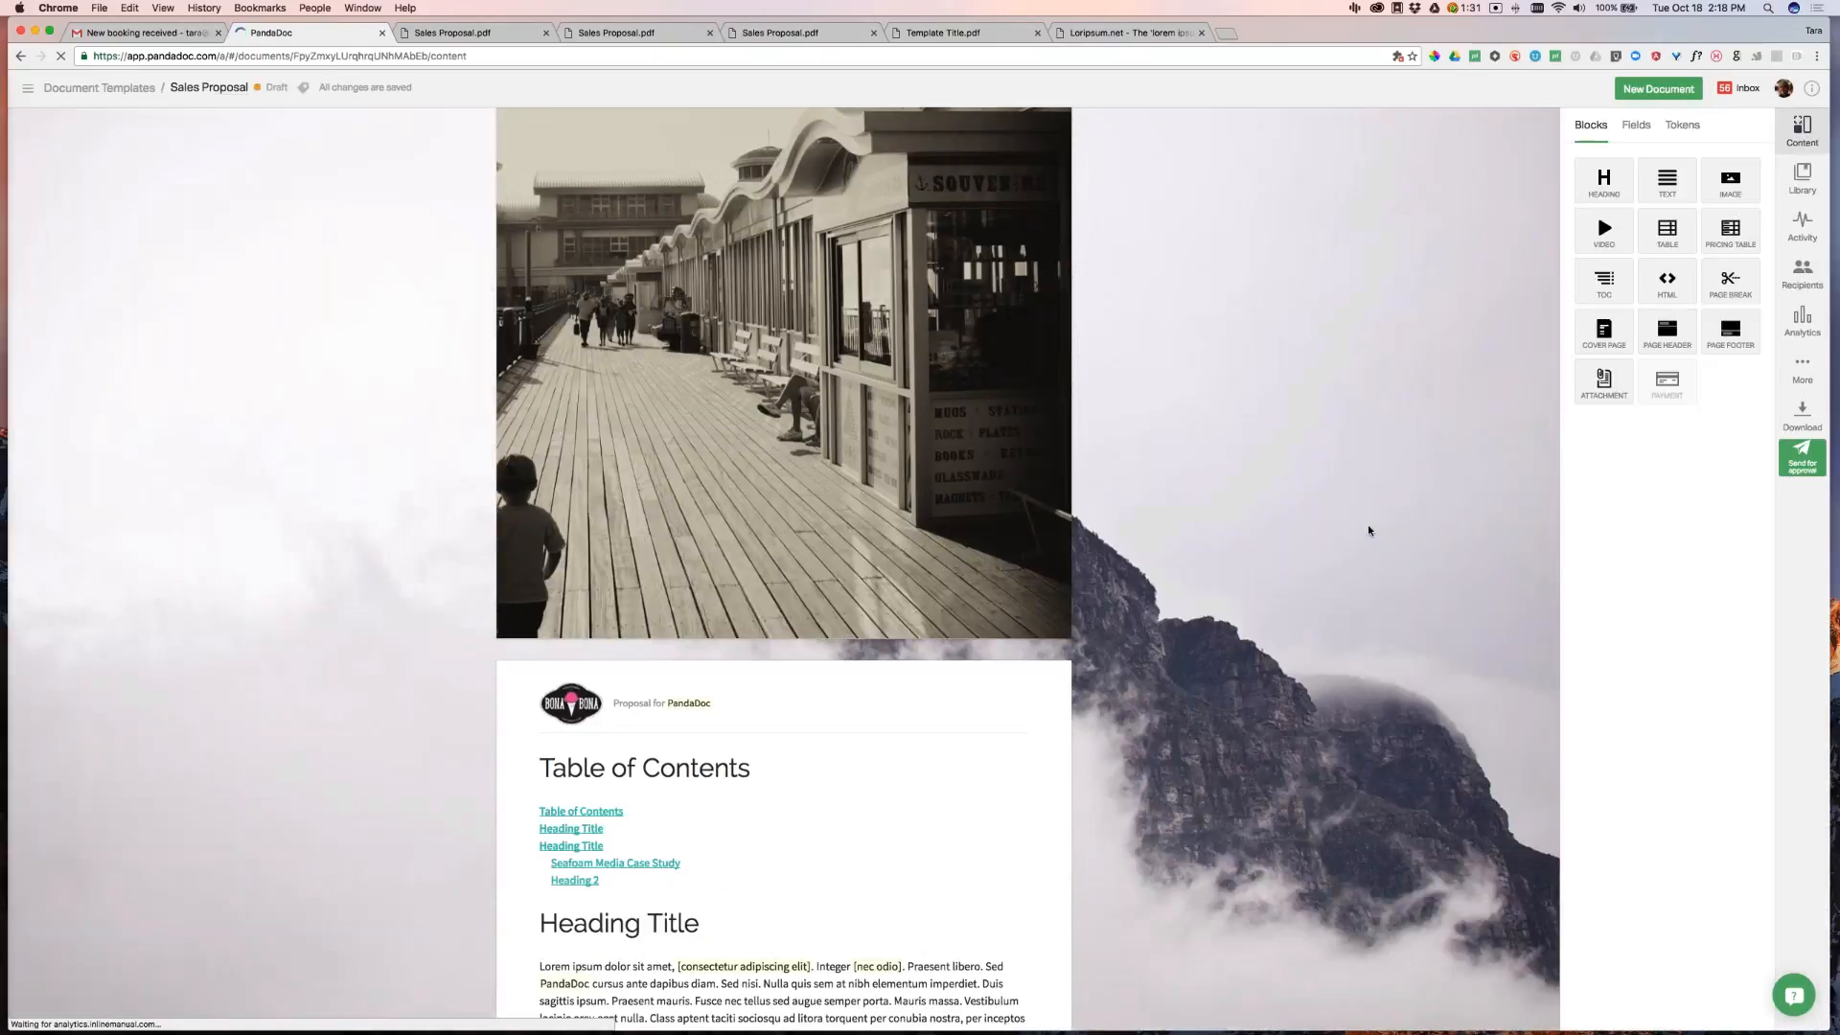
{"action": "scroll", "coordinate": [1368, 530], "scroll_direction": "down", "scroll_amount": 3}
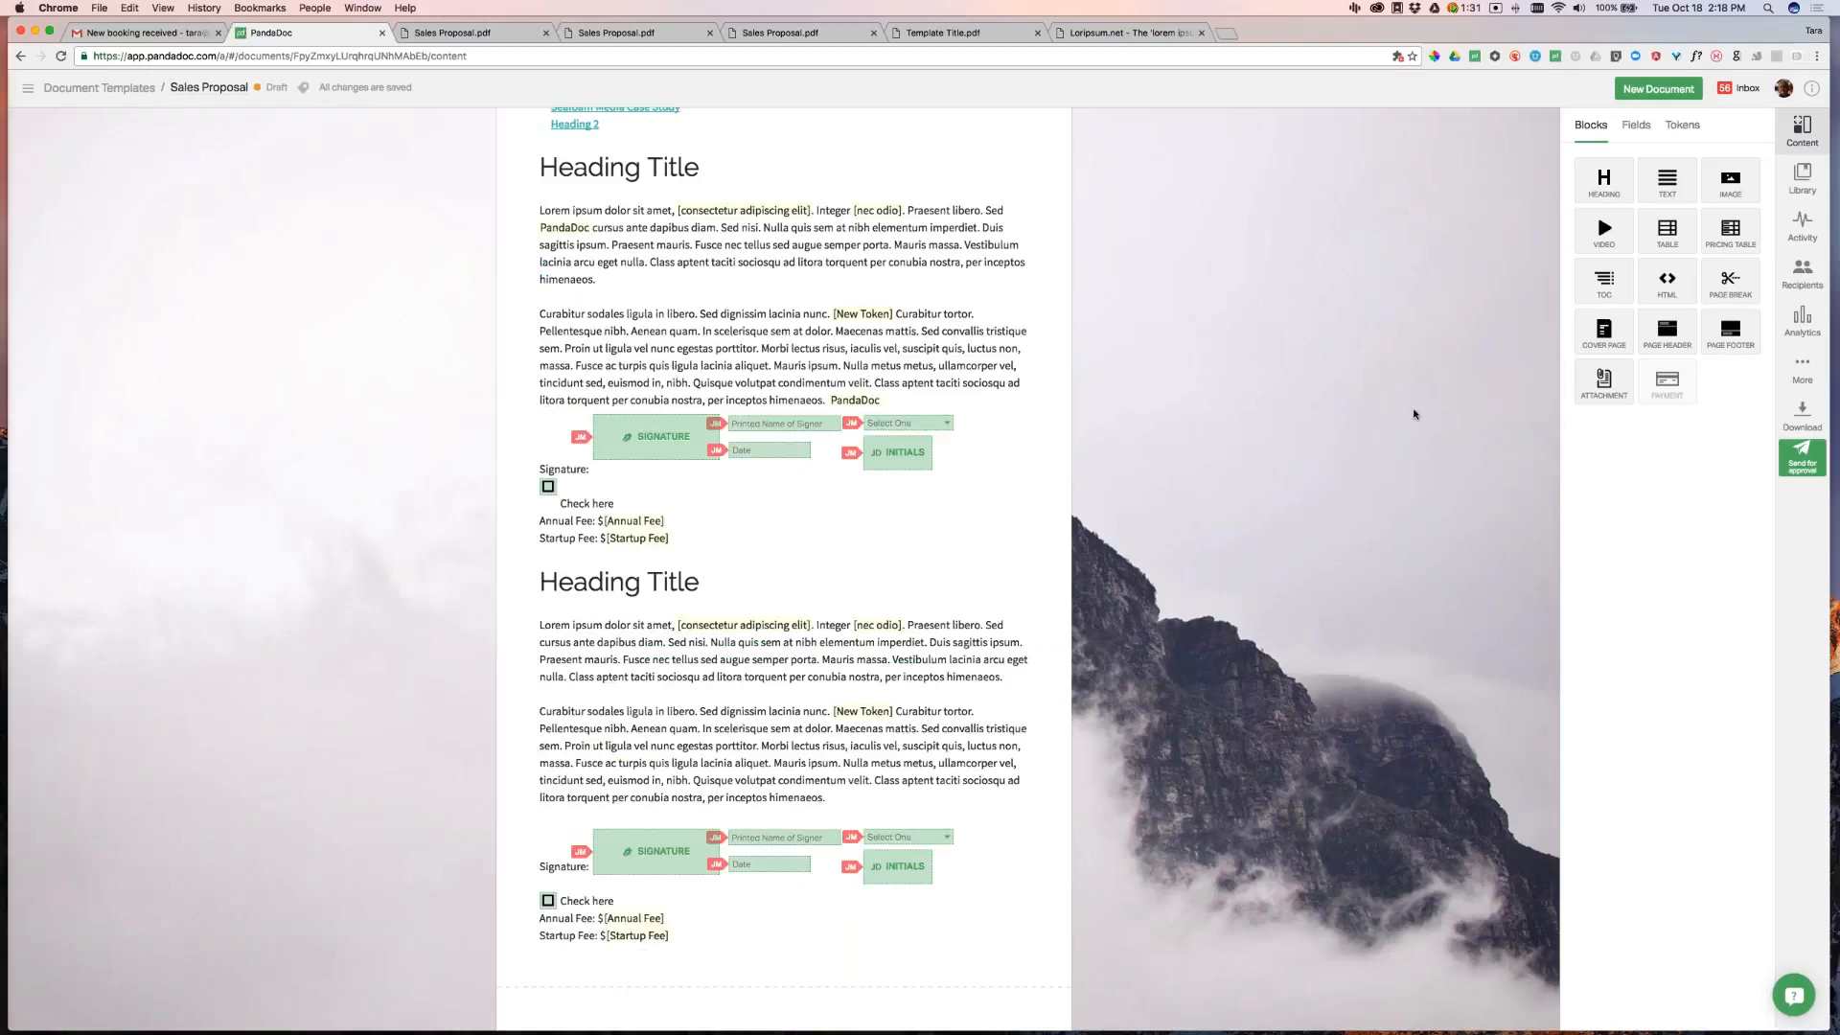
{"action": "scroll", "coordinate": [1414, 415], "scroll_direction": "up", "scroll_amount": 12}
{"action": "scroll", "coordinate": [790, 428], "scroll_direction": "down", "scroll_amount": 14}
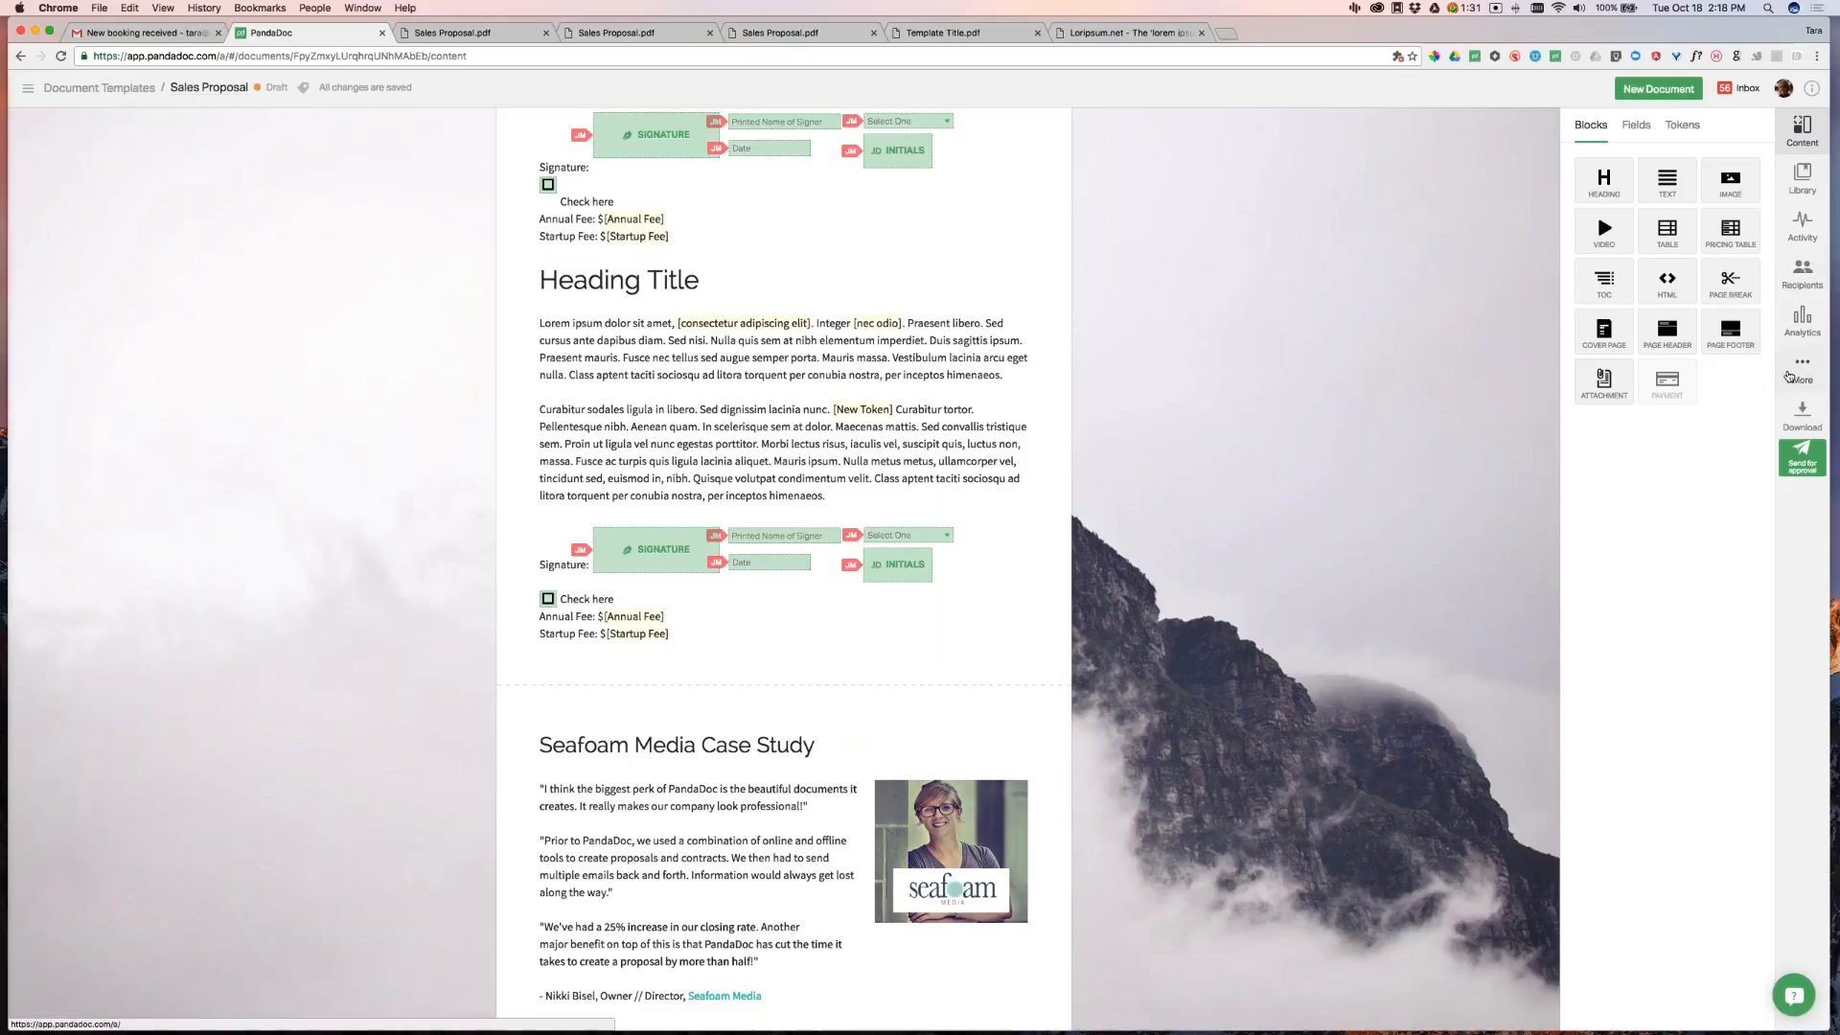
{"action": "left_click", "coordinate": [1794, 373]}
Print the proposal to PDF and close the three outdated Sales Proposal PDF tabs
{"action": "left_click", "coordinate": [1629, 193]}
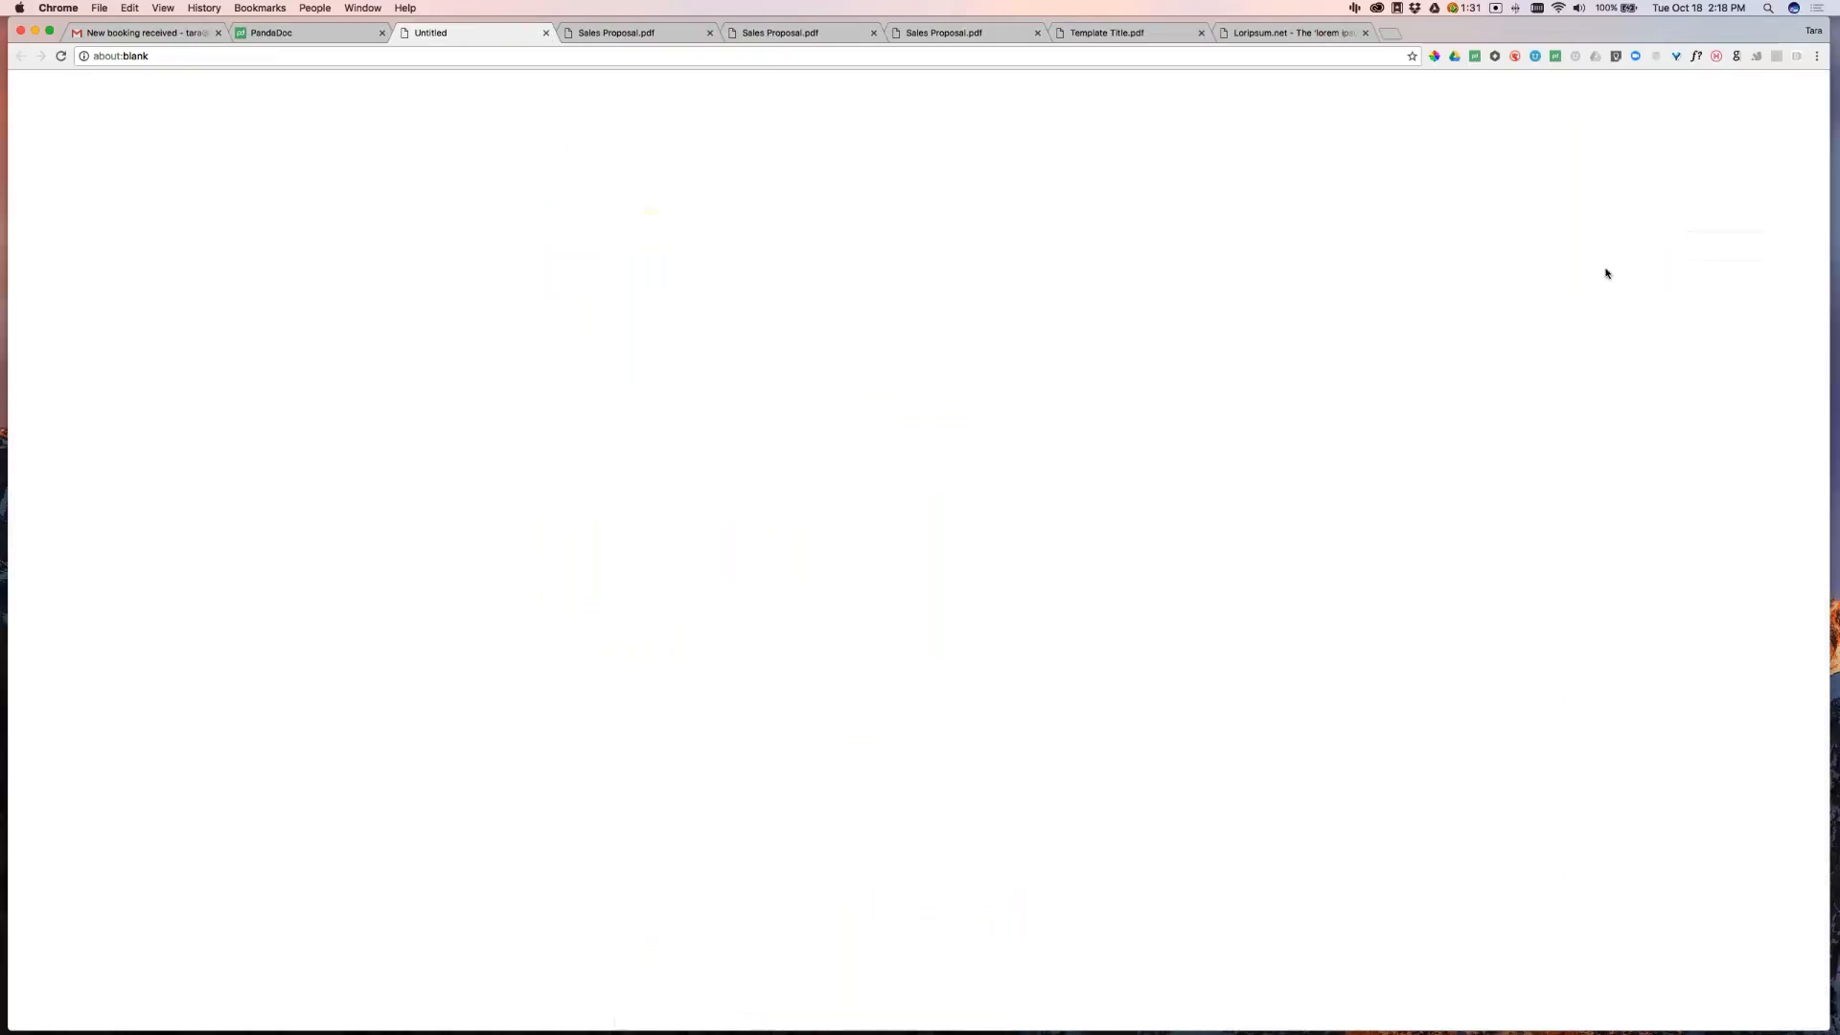
{"action": "left_click", "coordinate": [710, 33]}
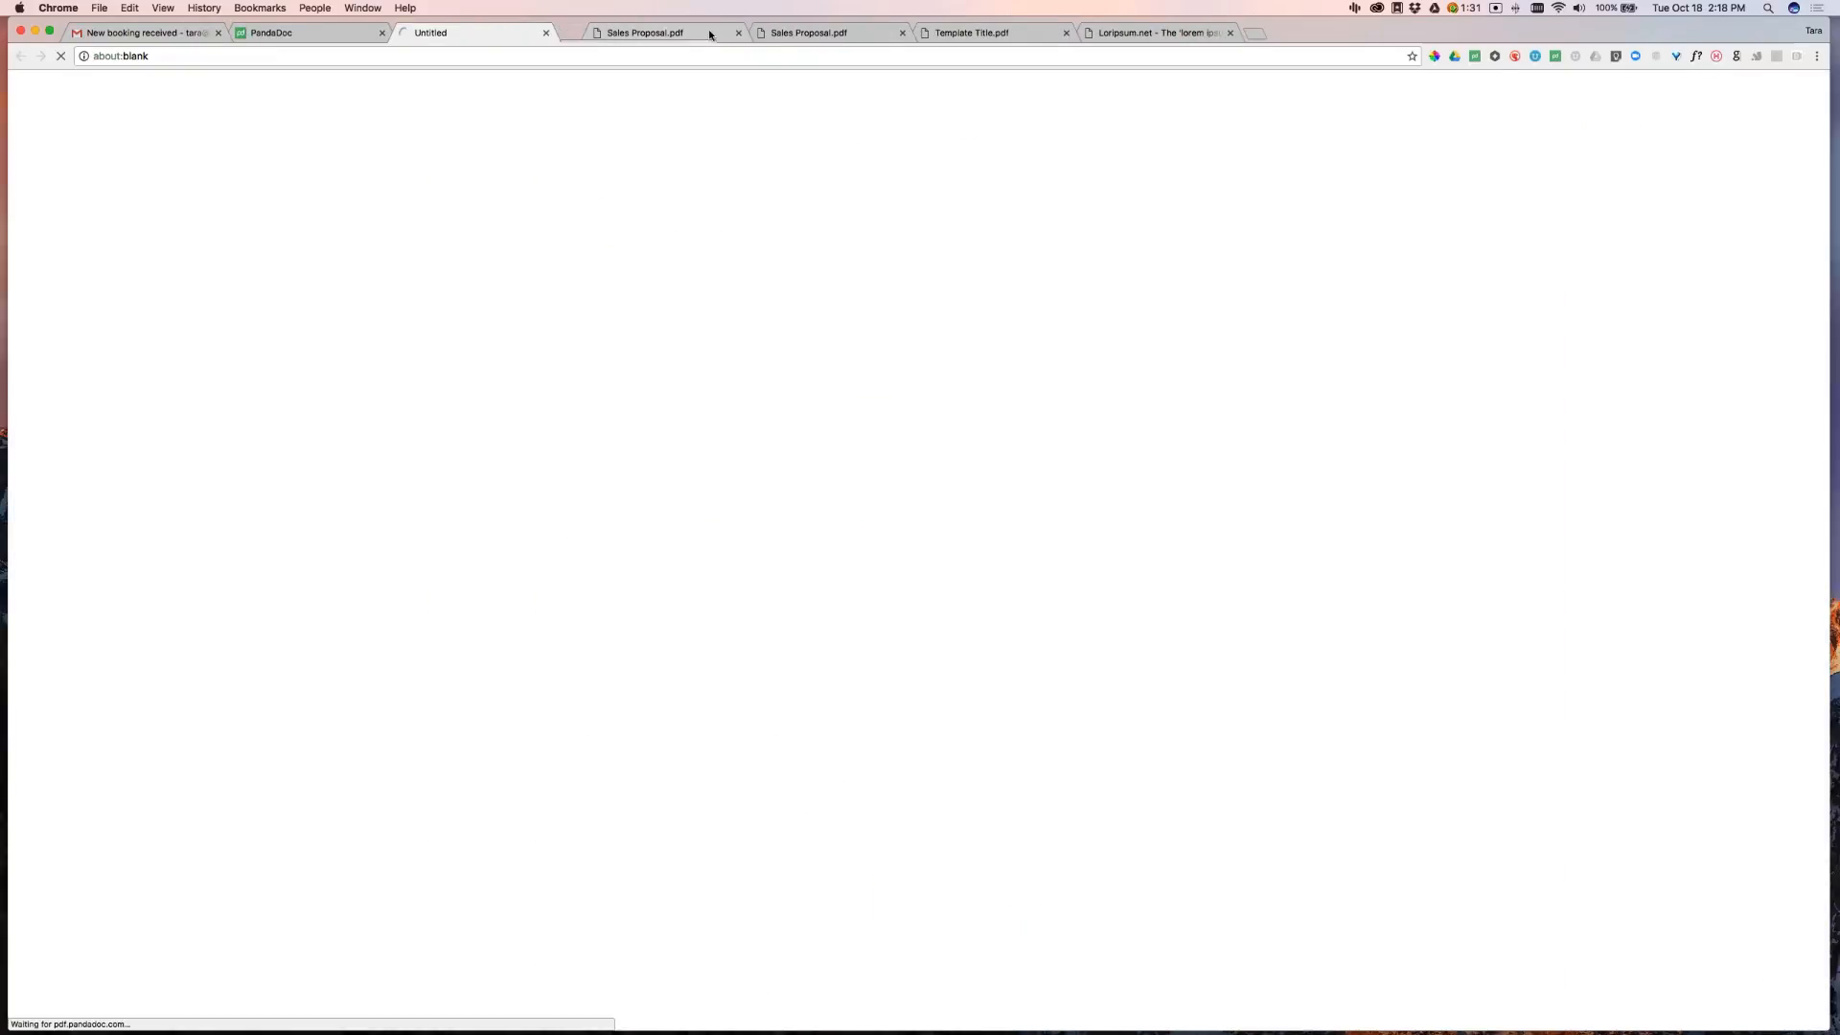
{"action": "left_click", "coordinate": [710, 32]}
{"action": "left_click", "coordinate": [710, 33]}
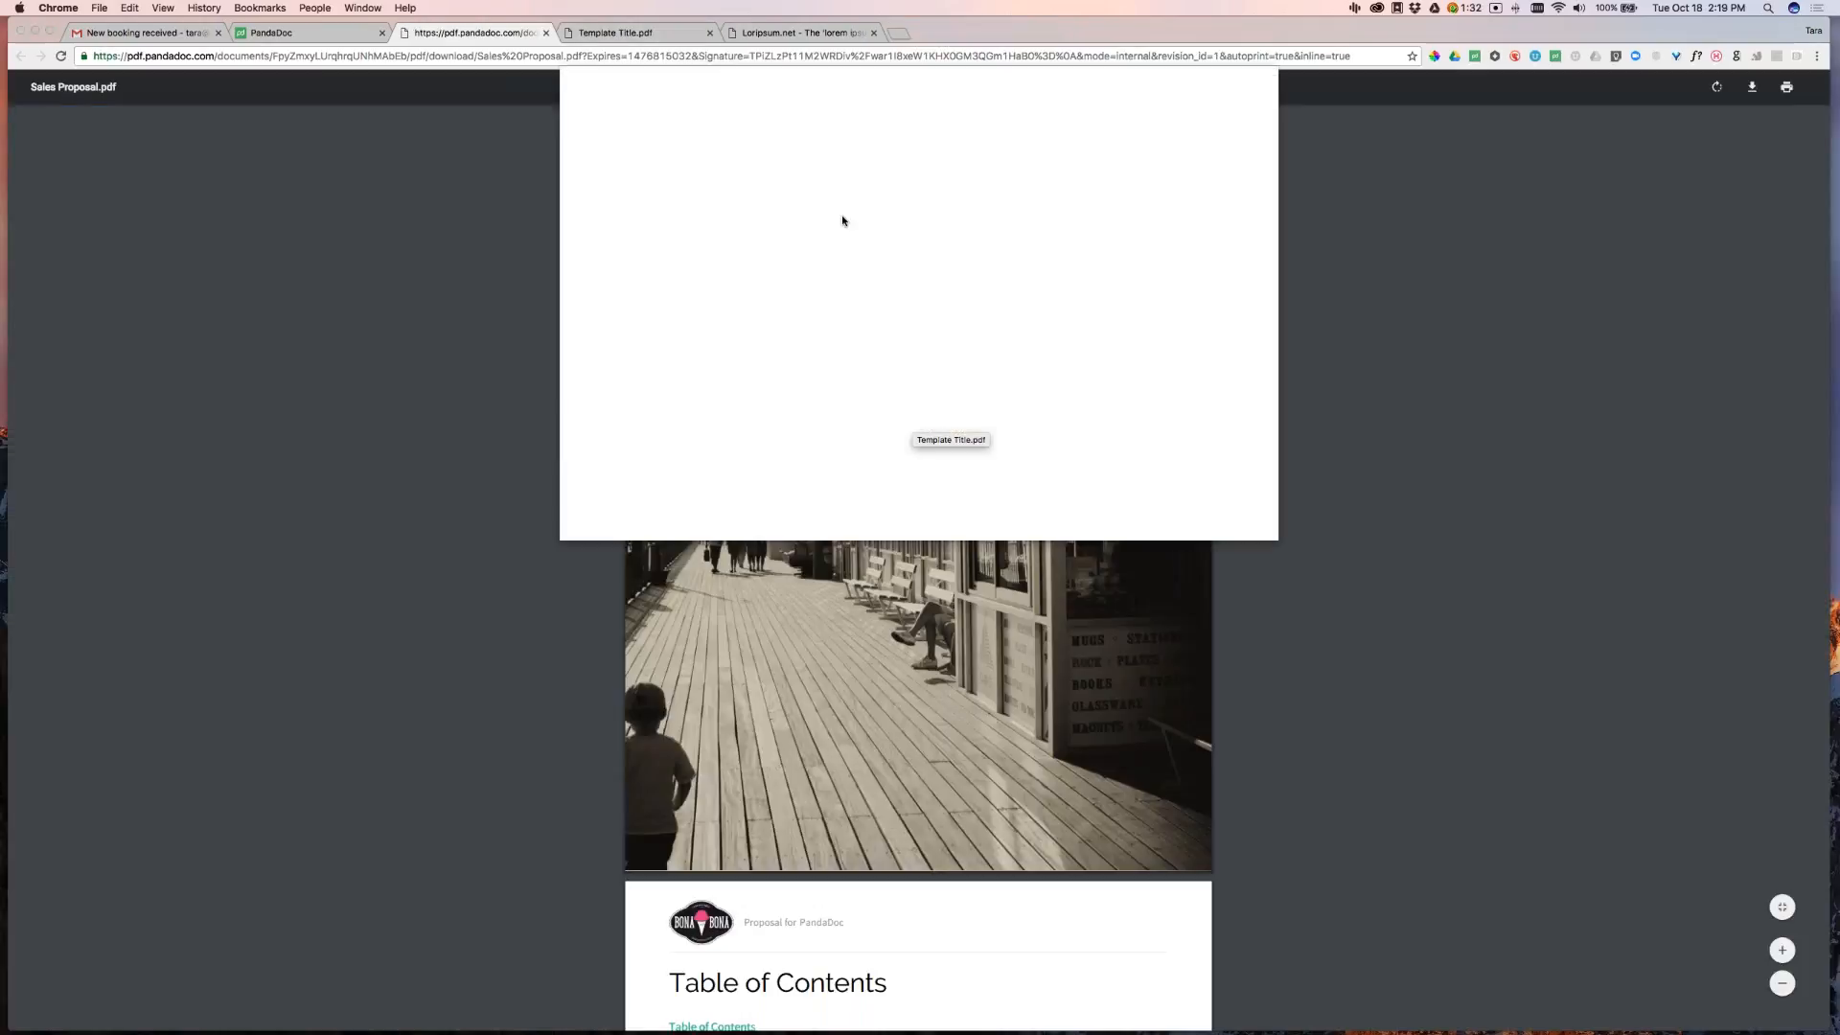
{"action": "key", "text": "Escape"}
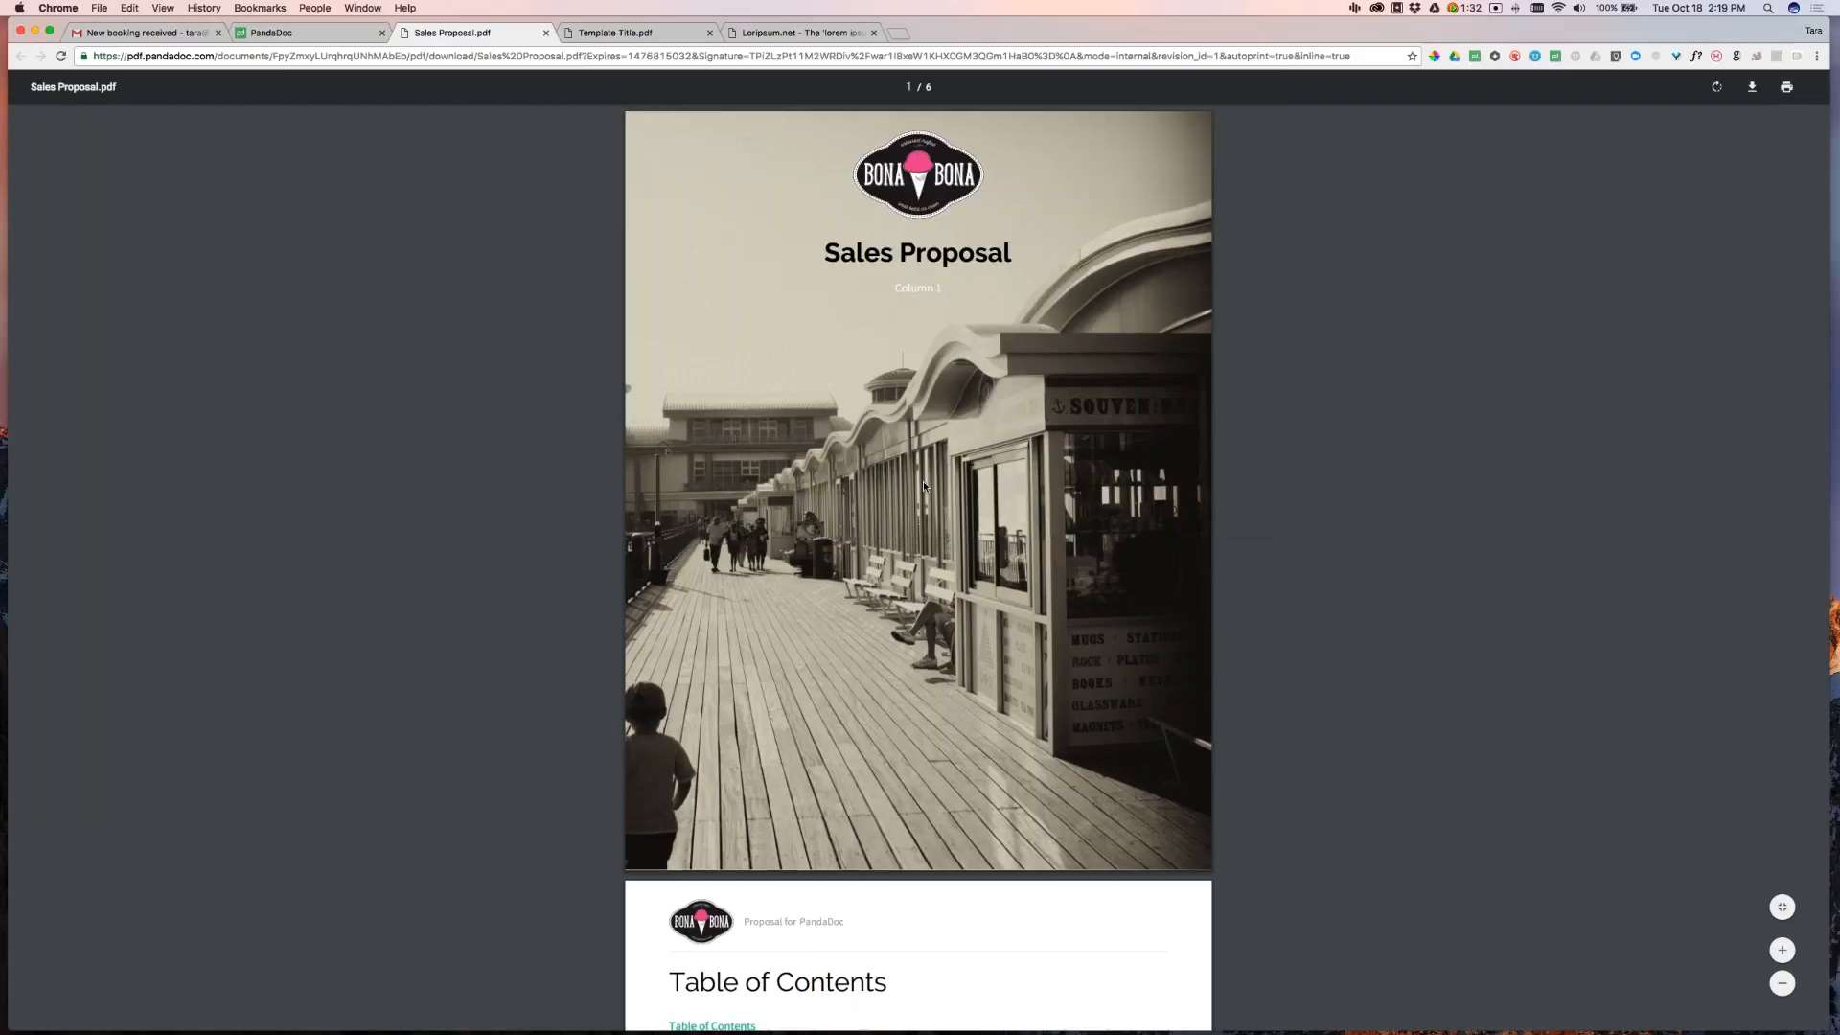
Review the new six-page PDF, including the Seafoam Media case study and Terms and Conditions
{"action": "scroll", "coordinate": [925, 486], "scroll_direction": "down", "scroll_amount": 10}
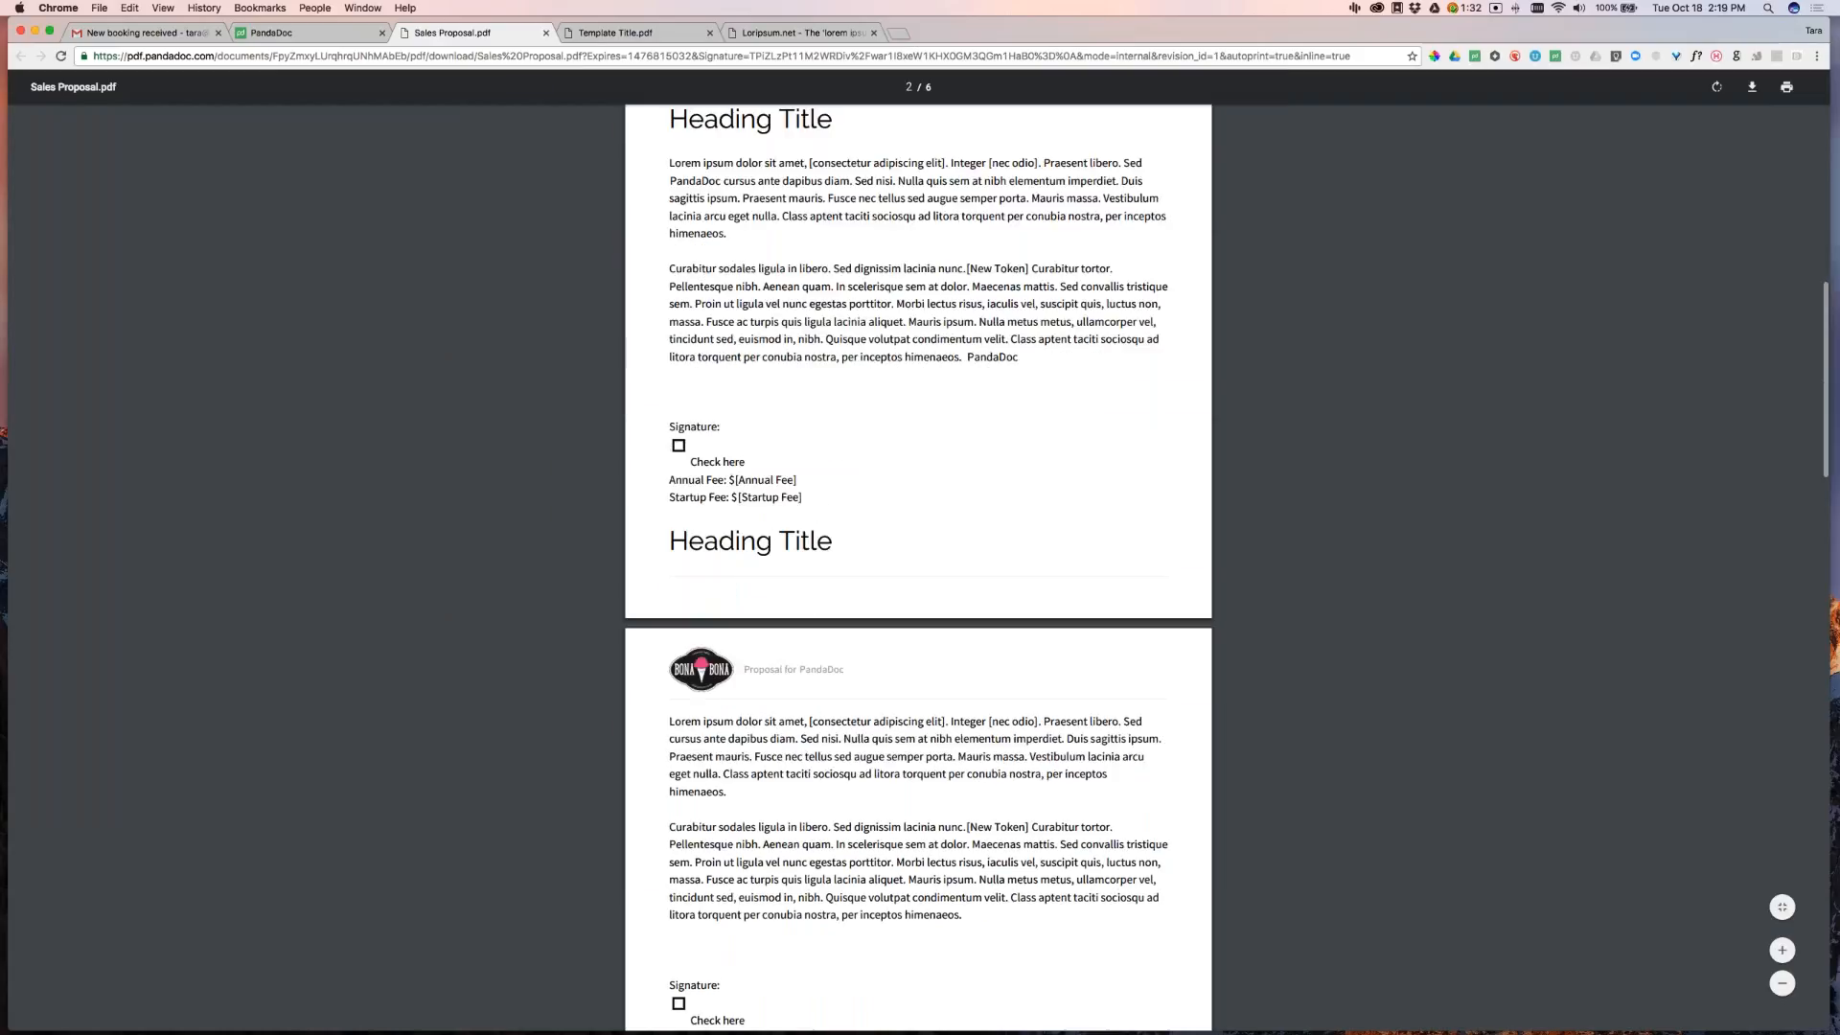
{"action": "scroll", "coordinate": [778, 542], "scroll_direction": "down", "scroll_amount": 15}
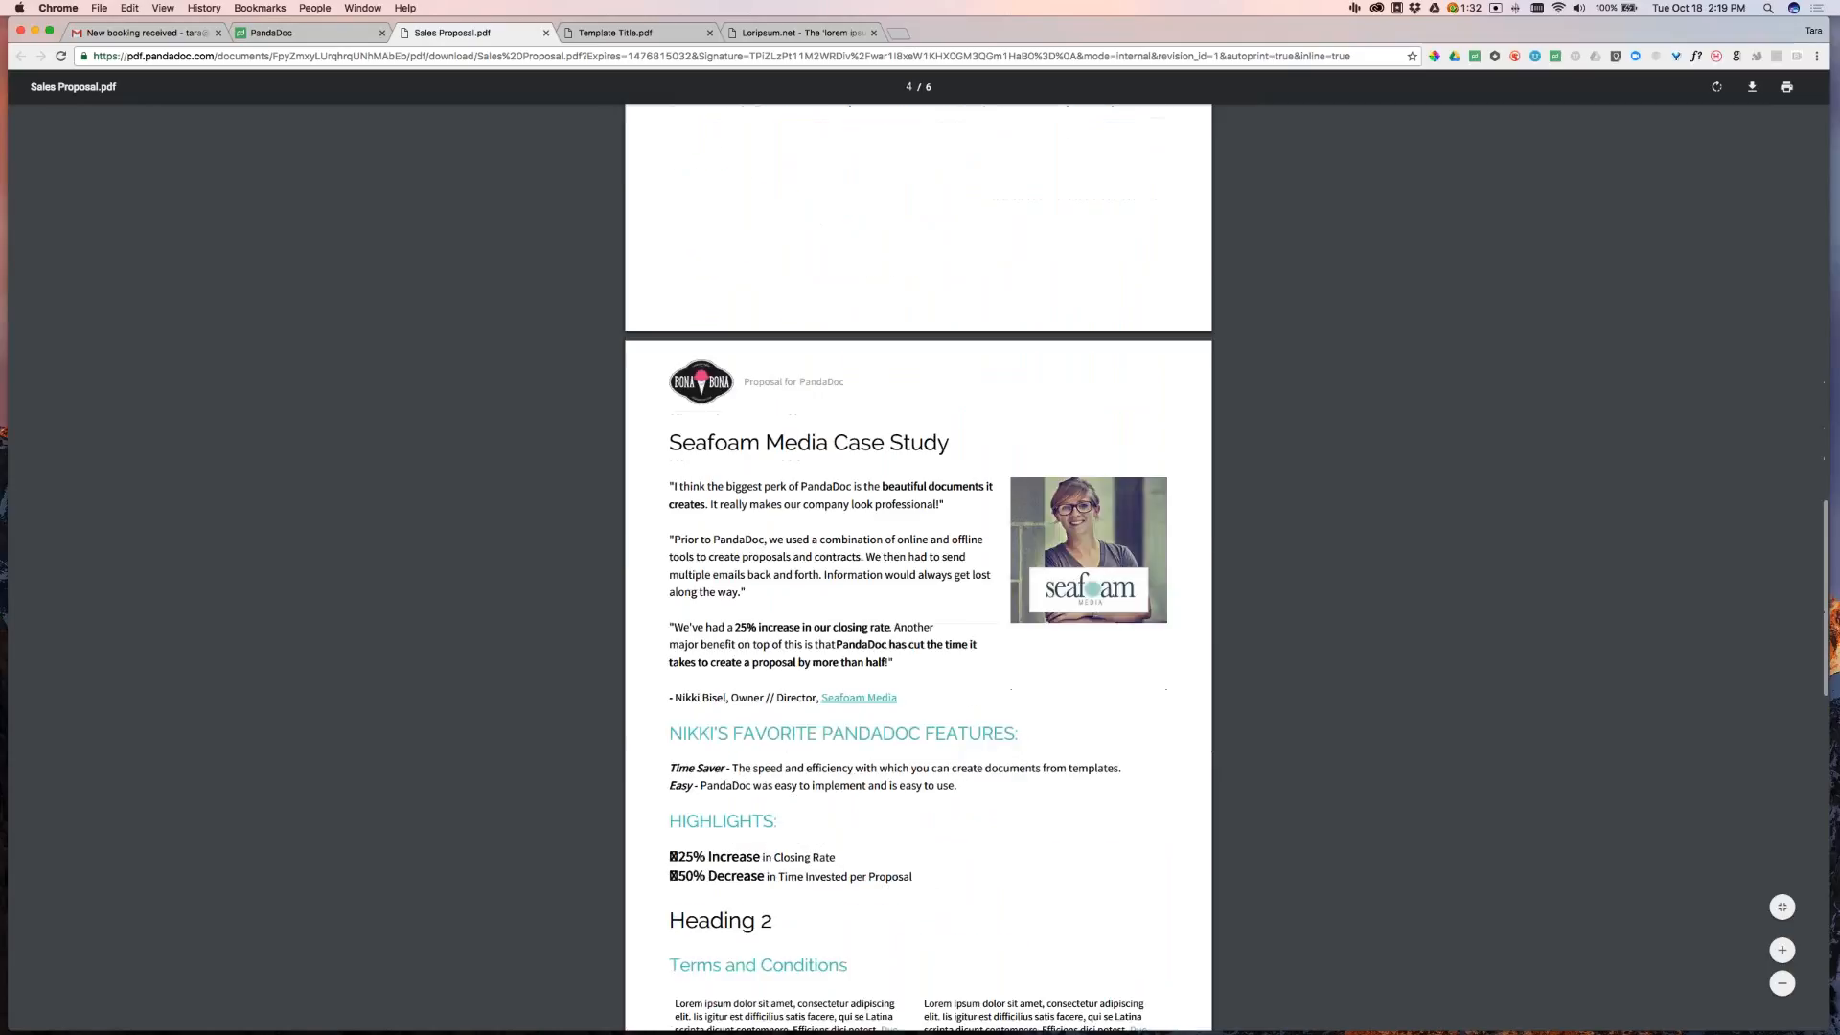
{"action": "scroll", "coordinate": [918, 565], "scroll_direction": "down", "scroll_amount": 5}
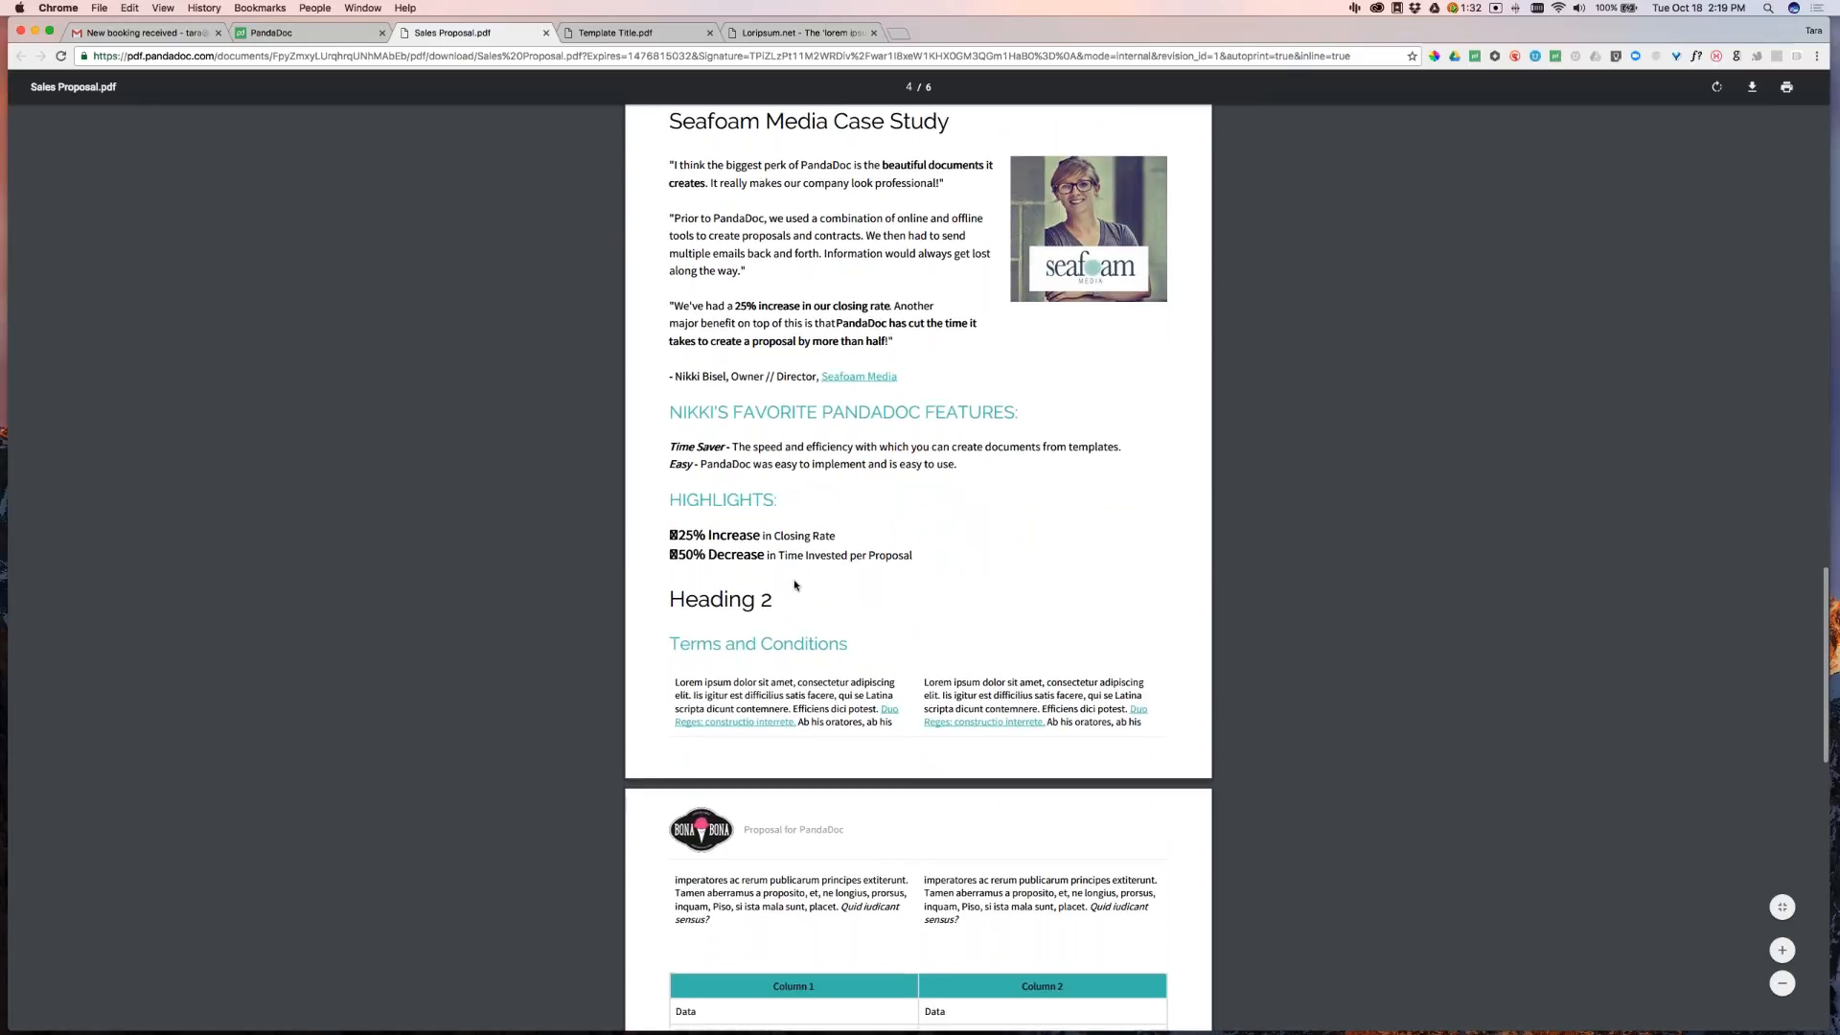
{"action": "scroll", "coordinate": [792, 583], "scroll_direction": "down", "scroll_amount": 8}
{"action": "scroll", "coordinate": [978, 554], "scroll_direction": "down", "scroll_amount": 15}
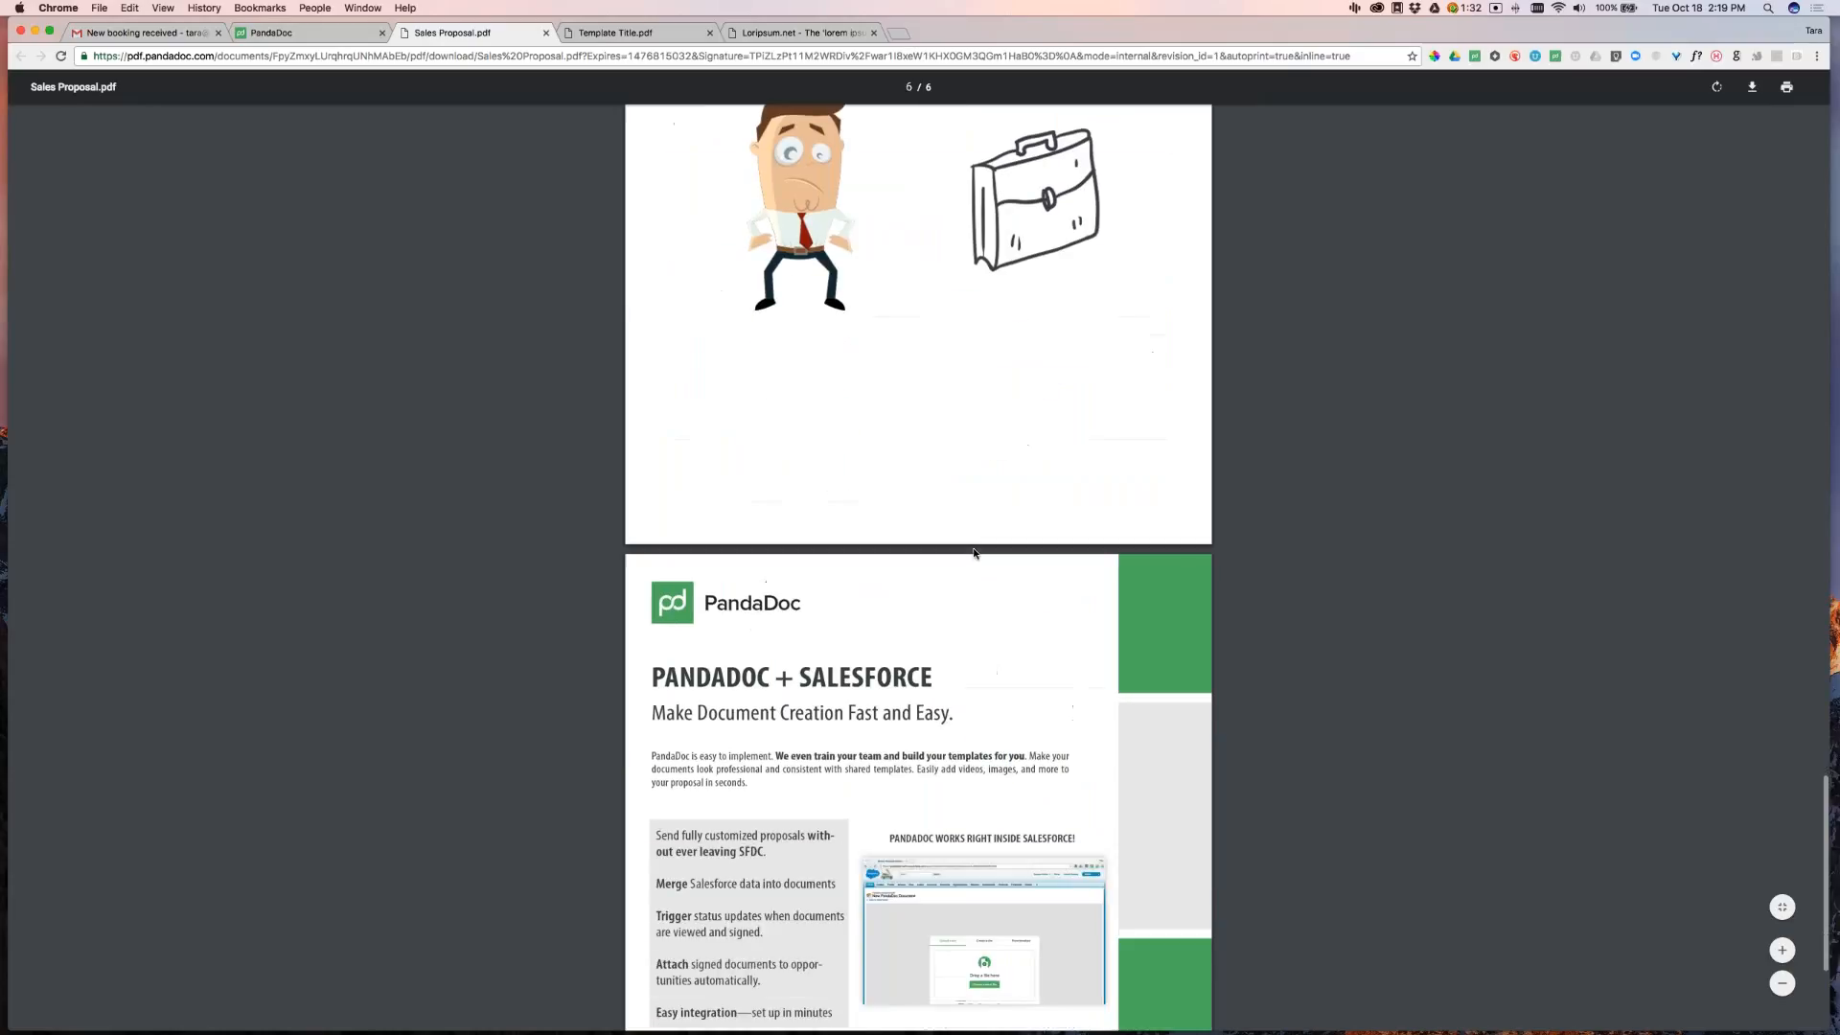
{"action": "scroll", "coordinate": [977, 553], "scroll_direction": "up", "scroll_amount": 7}
{"action": "scroll", "coordinate": [977, 553], "scroll_direction": "up", "scroll_amount": 14}
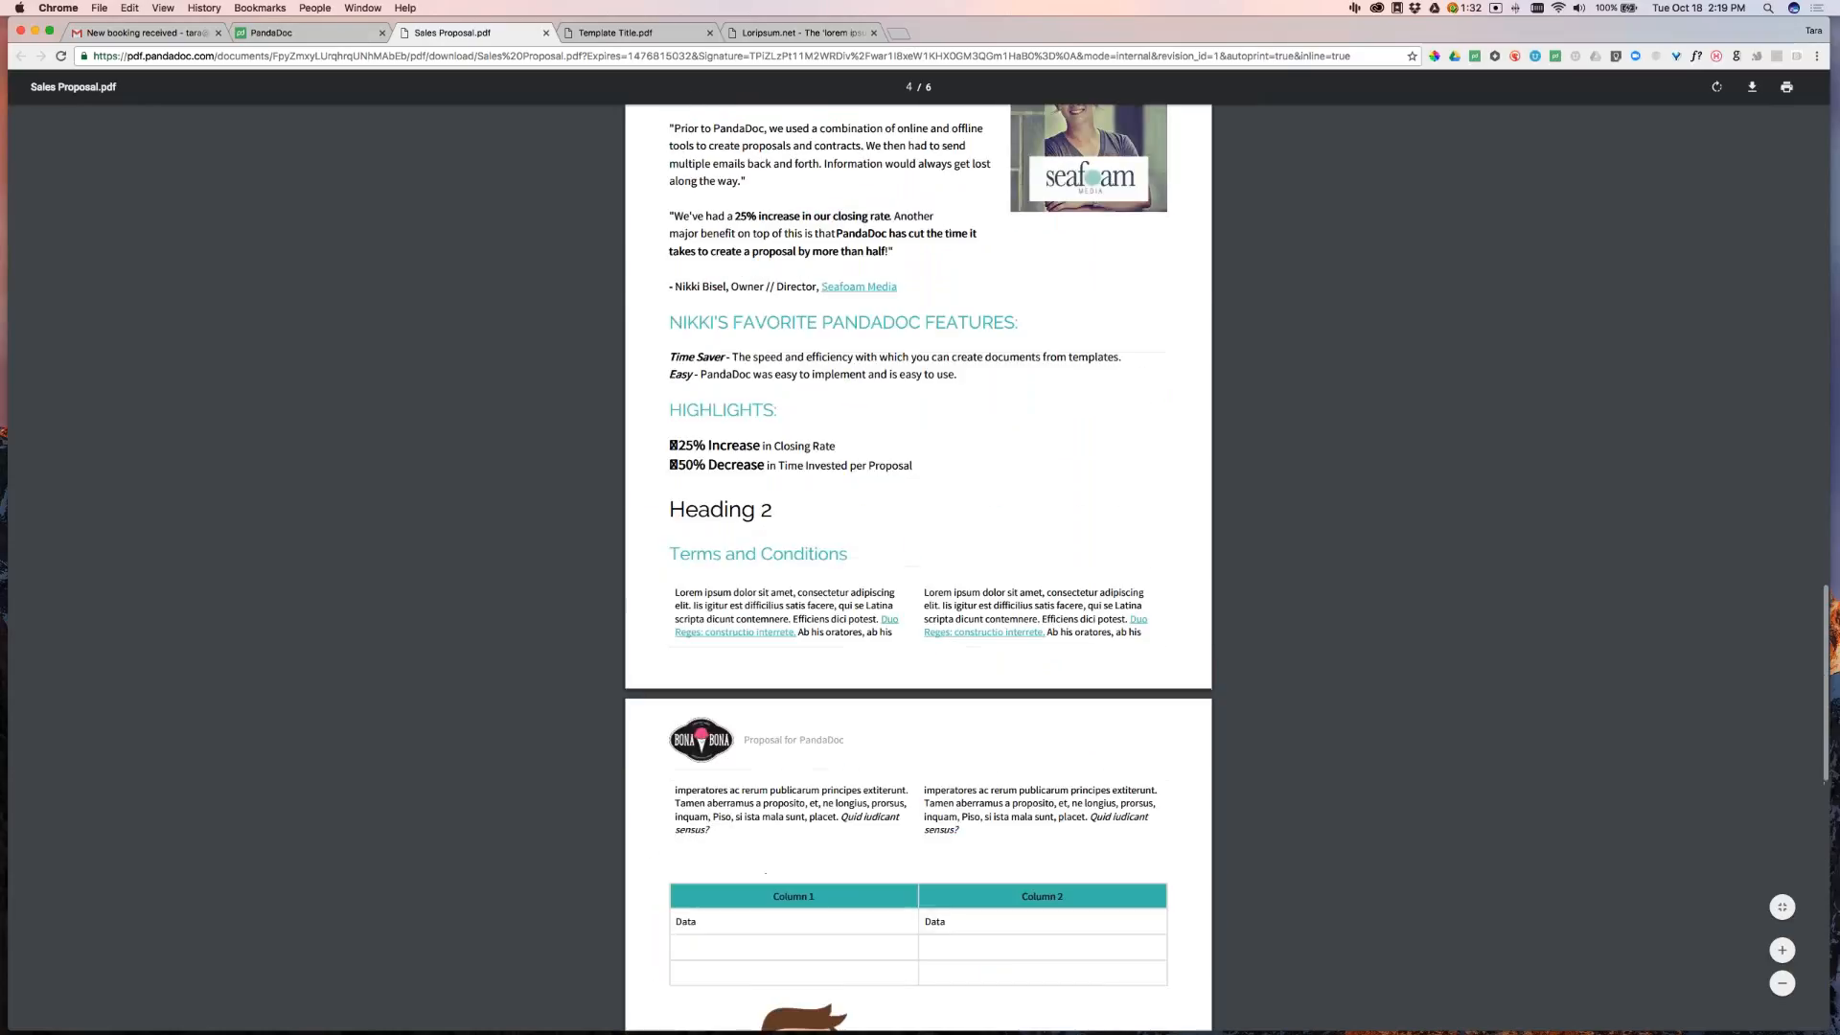
Insert page breaks above the second Heading Title and above Heading 2, then print to PDF
{"action": "left_click", "coordinate": [321, 35]}
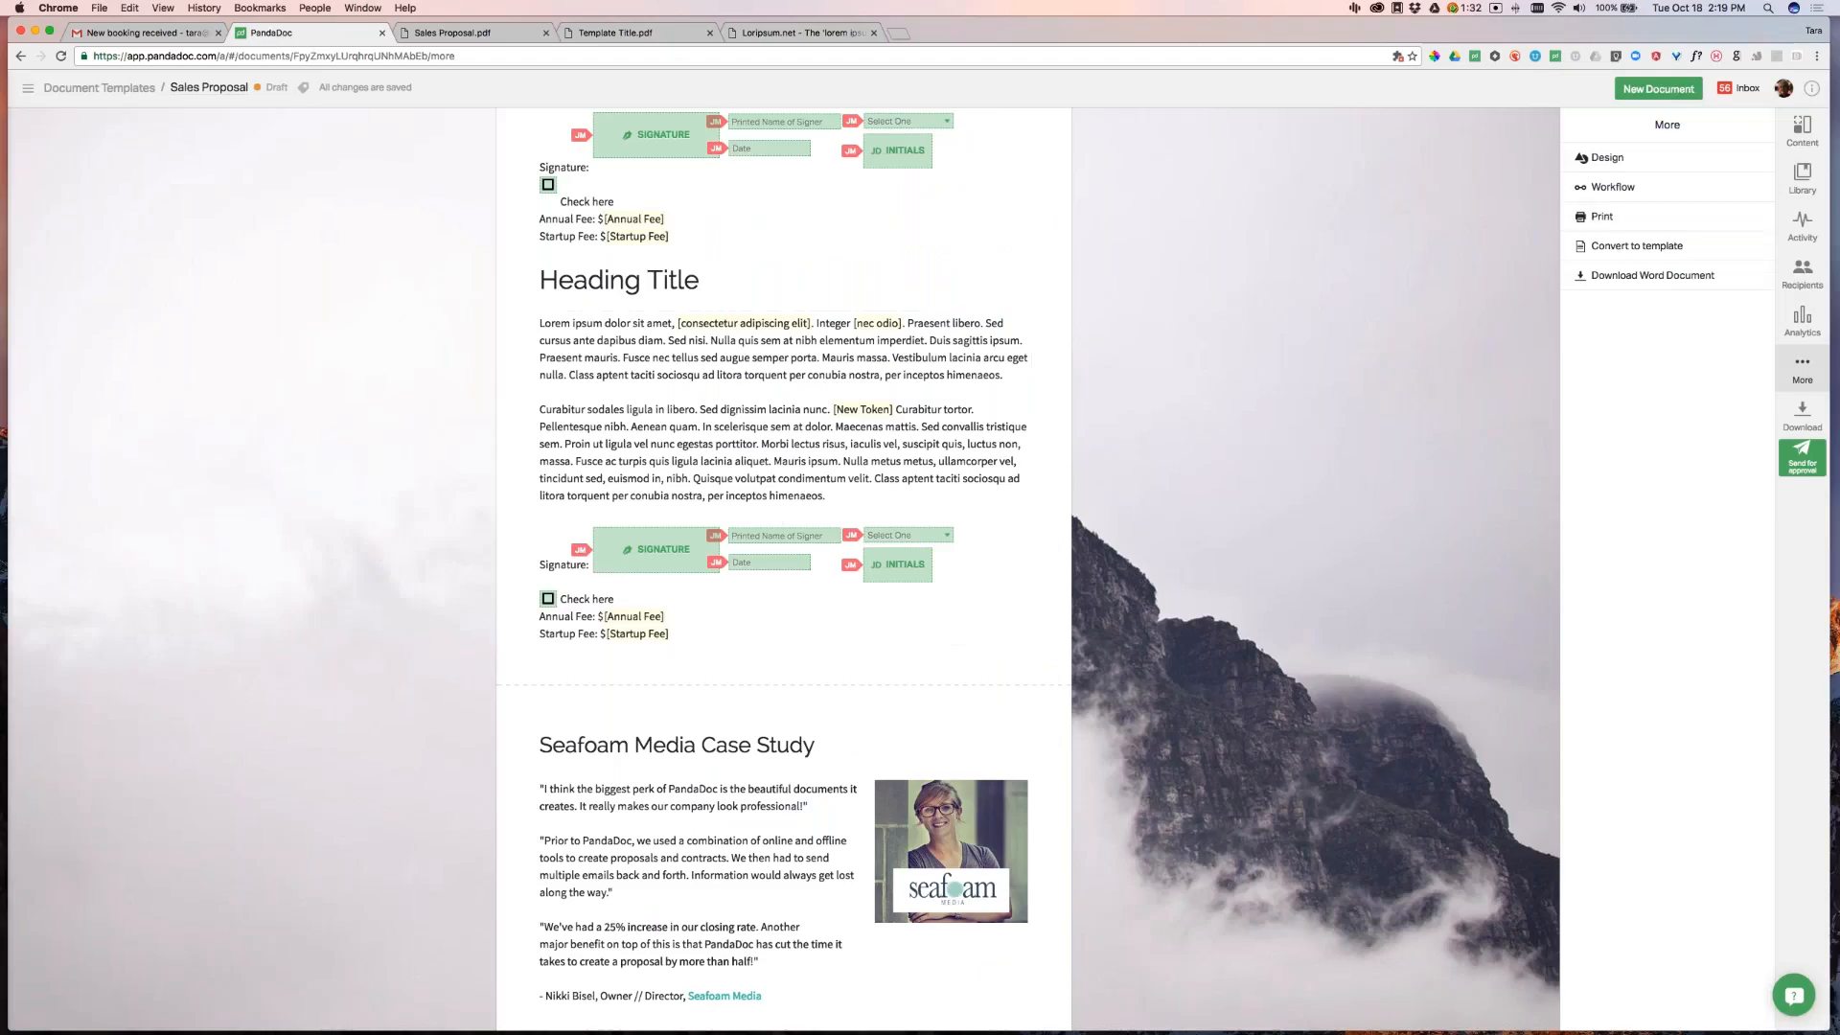
{"action": "left_click", "coordinate": [1801, 133]}
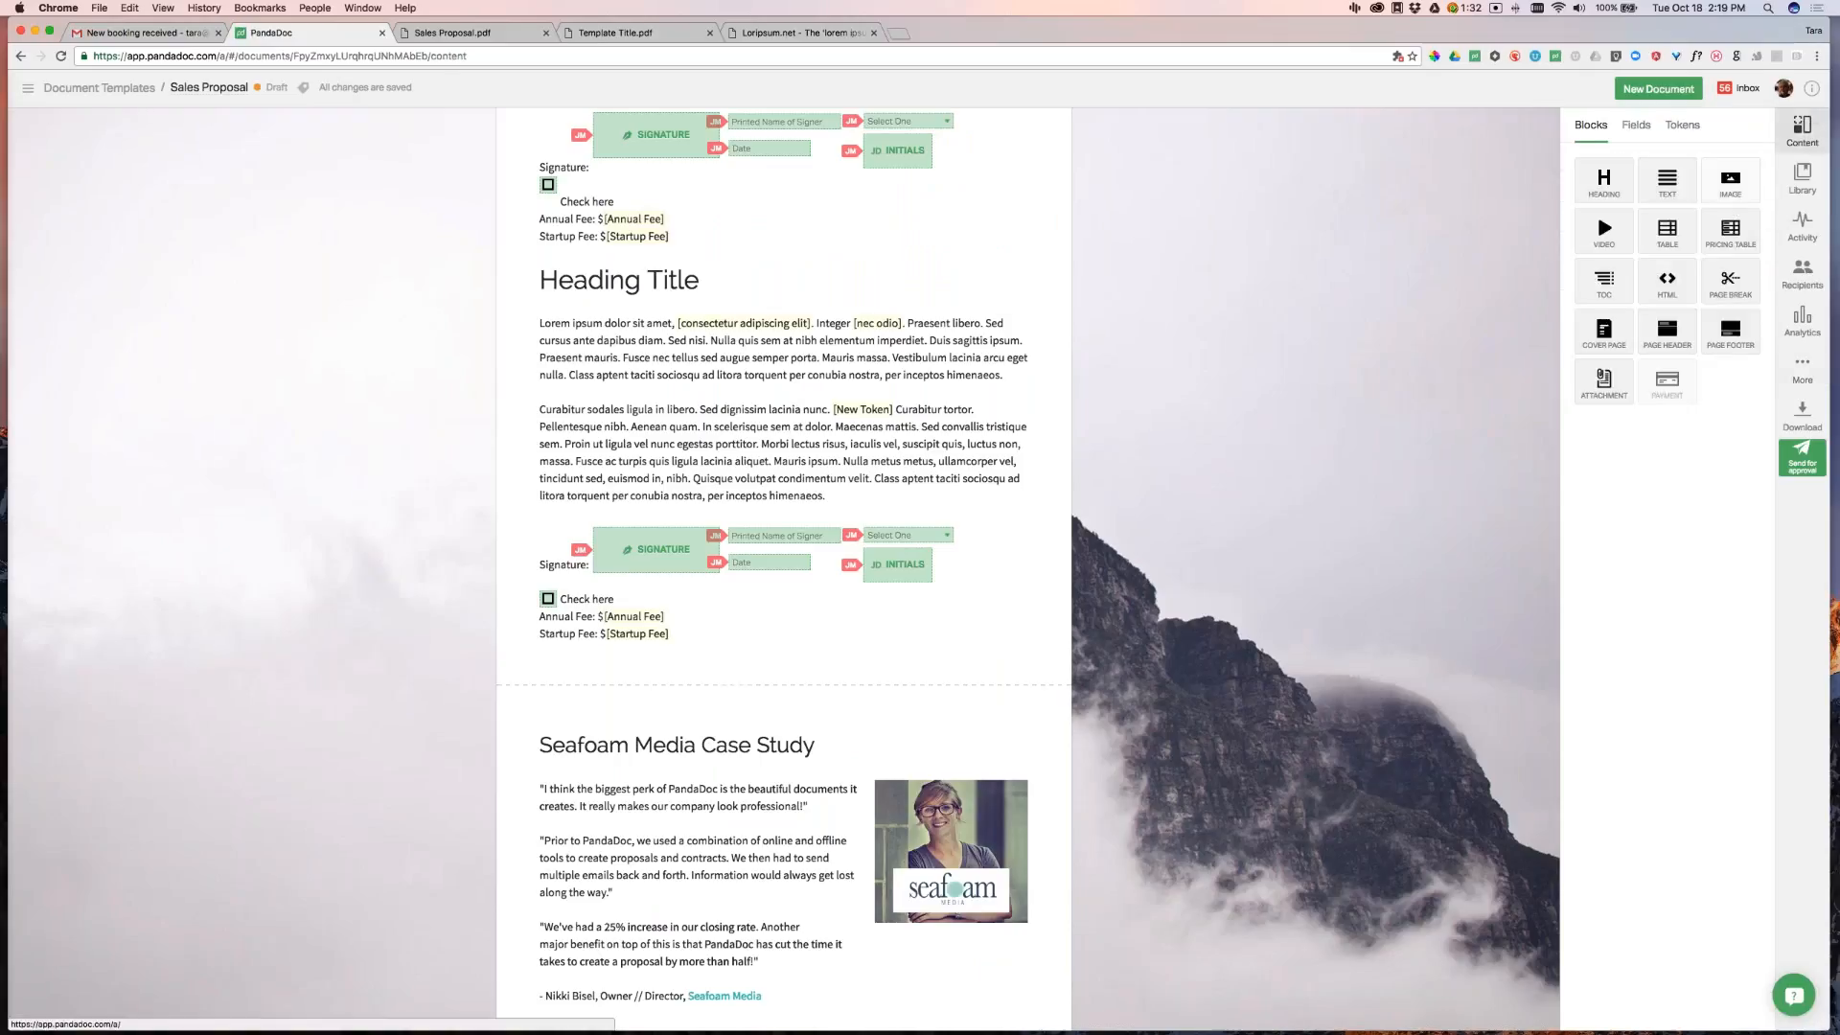
{"action": "left_click_drag", "start_coordinate": [1728, 279], "coordinate": [781, 273]}
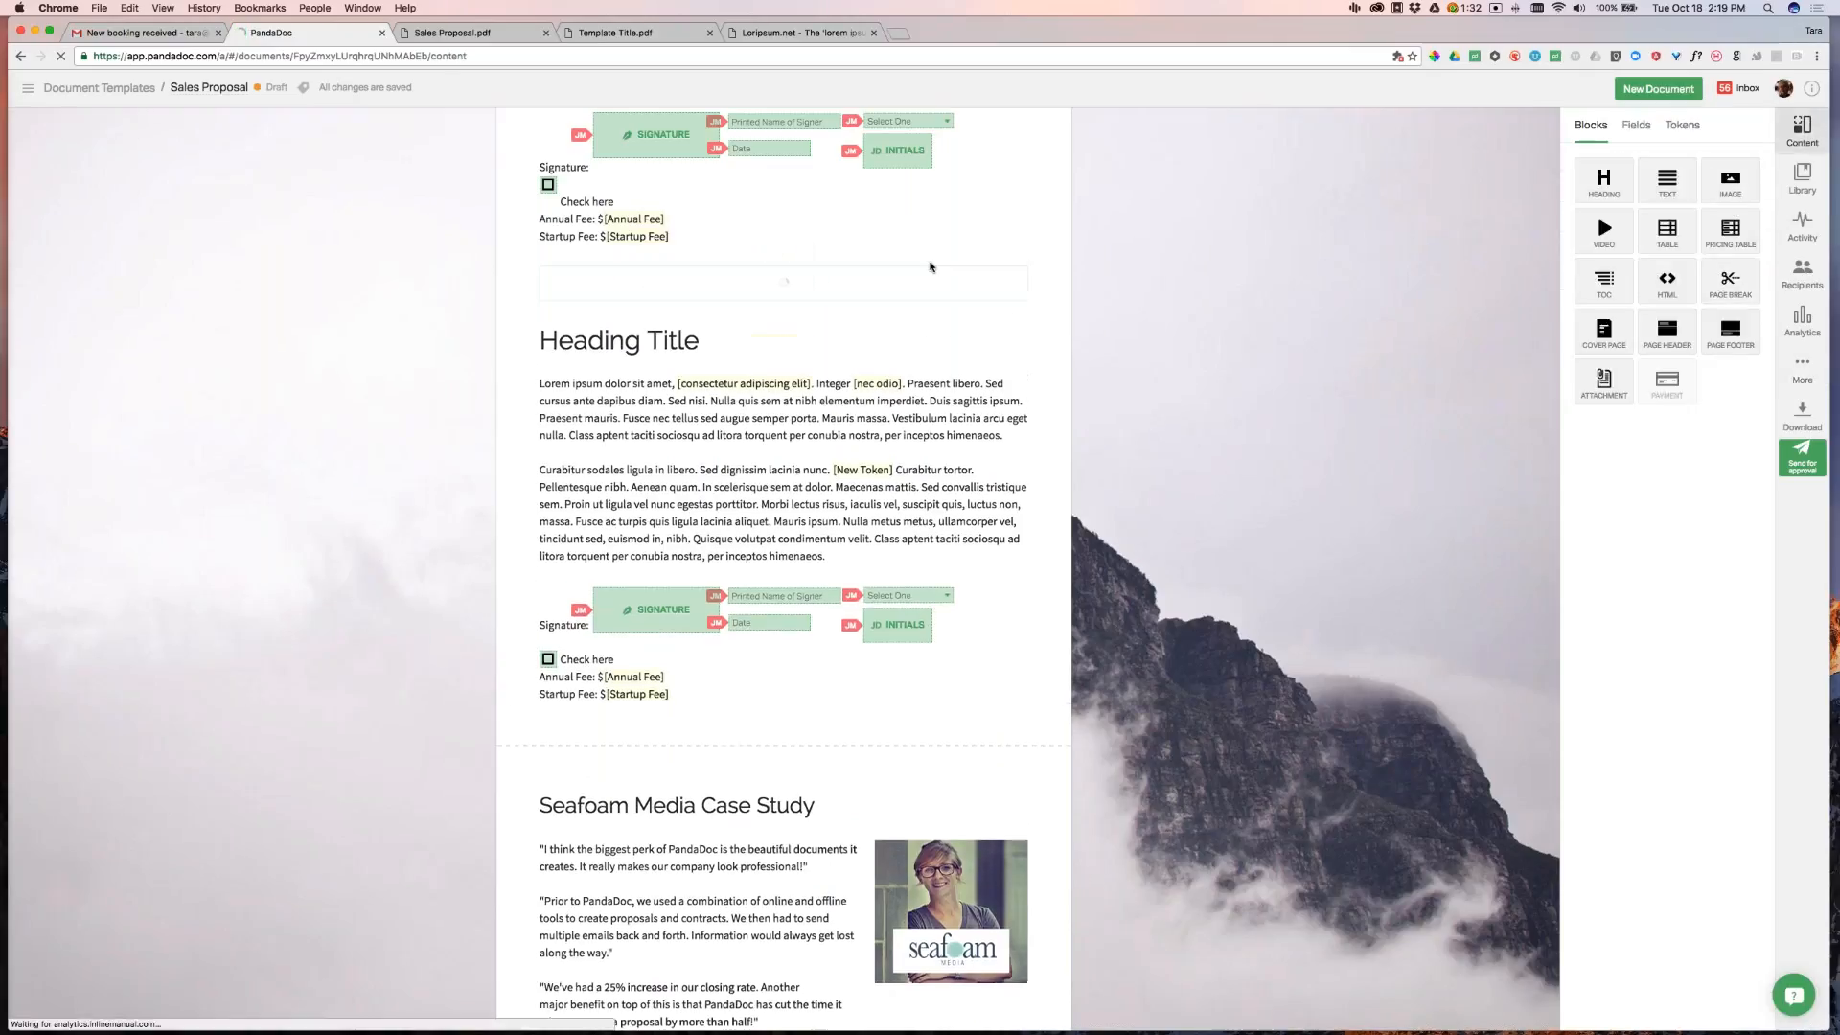
{"action": "scroll", "coordinate": [1389, 288], "scroll_direction": "down", "scroll_amount": 10}
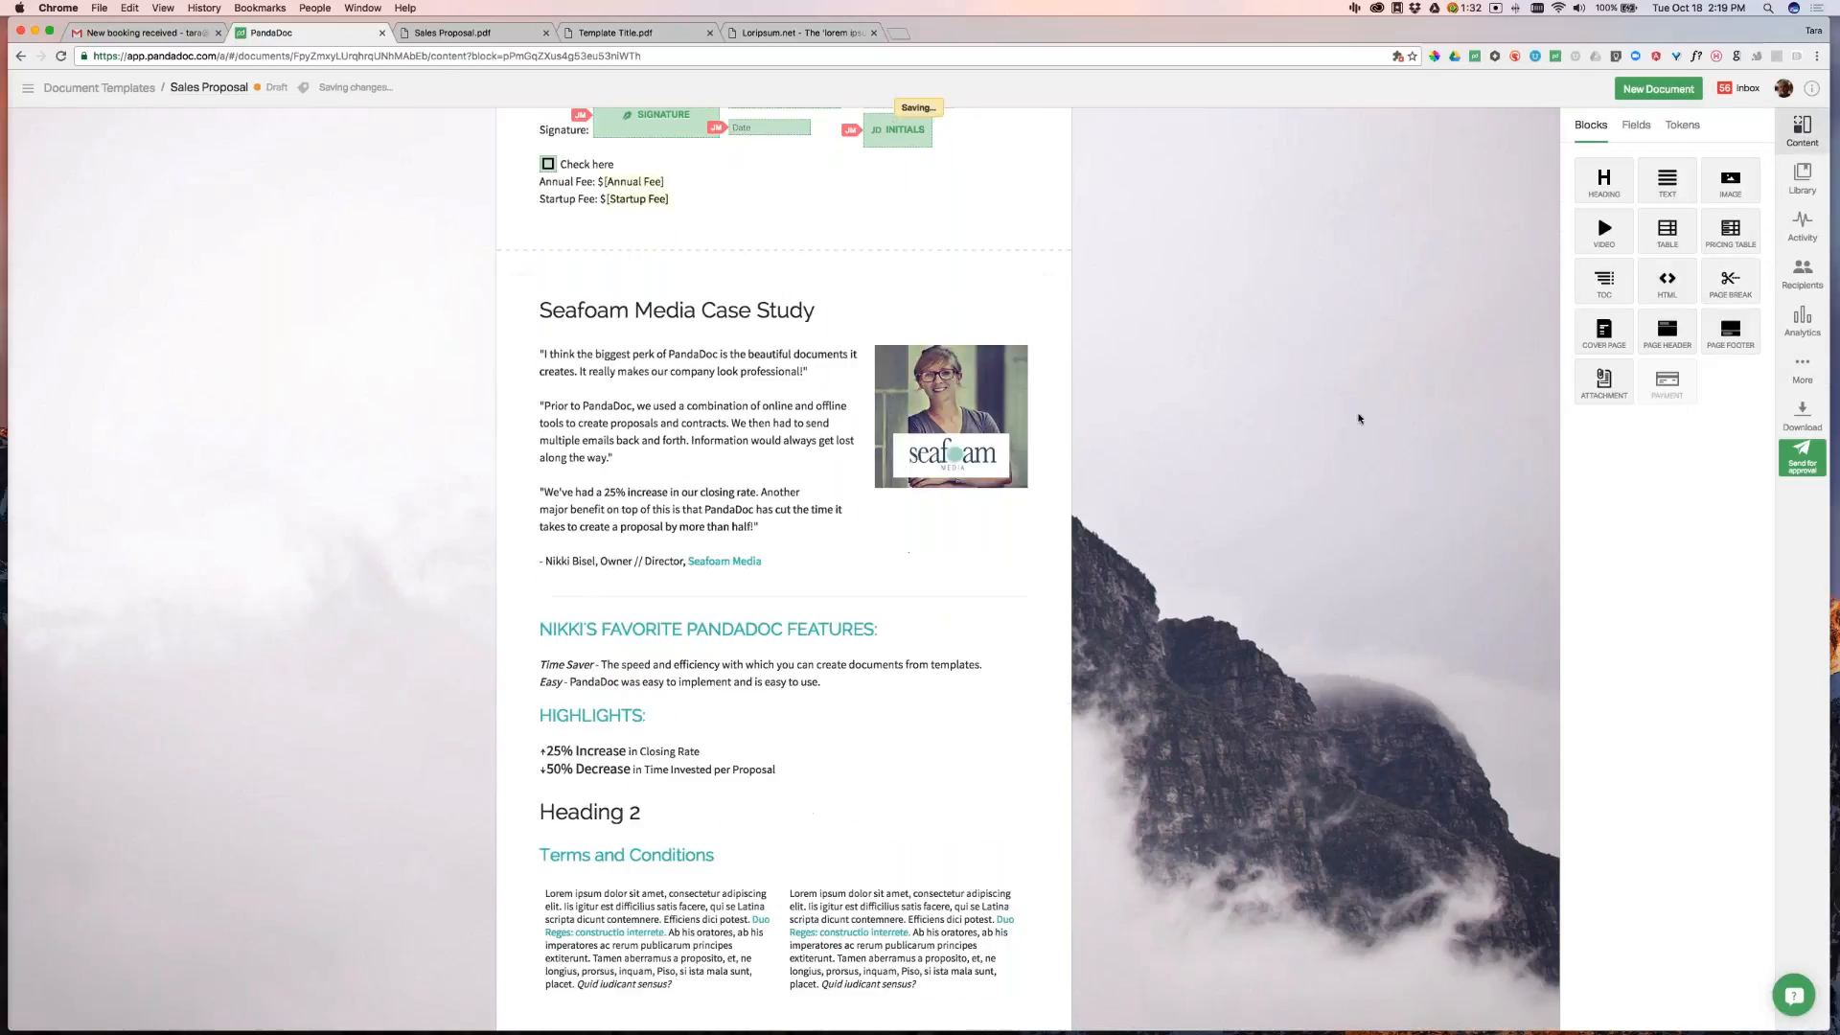
{"action": "left_click_drag", "start_coordinate": [1729, 279], "coordinate": [764, 247]}
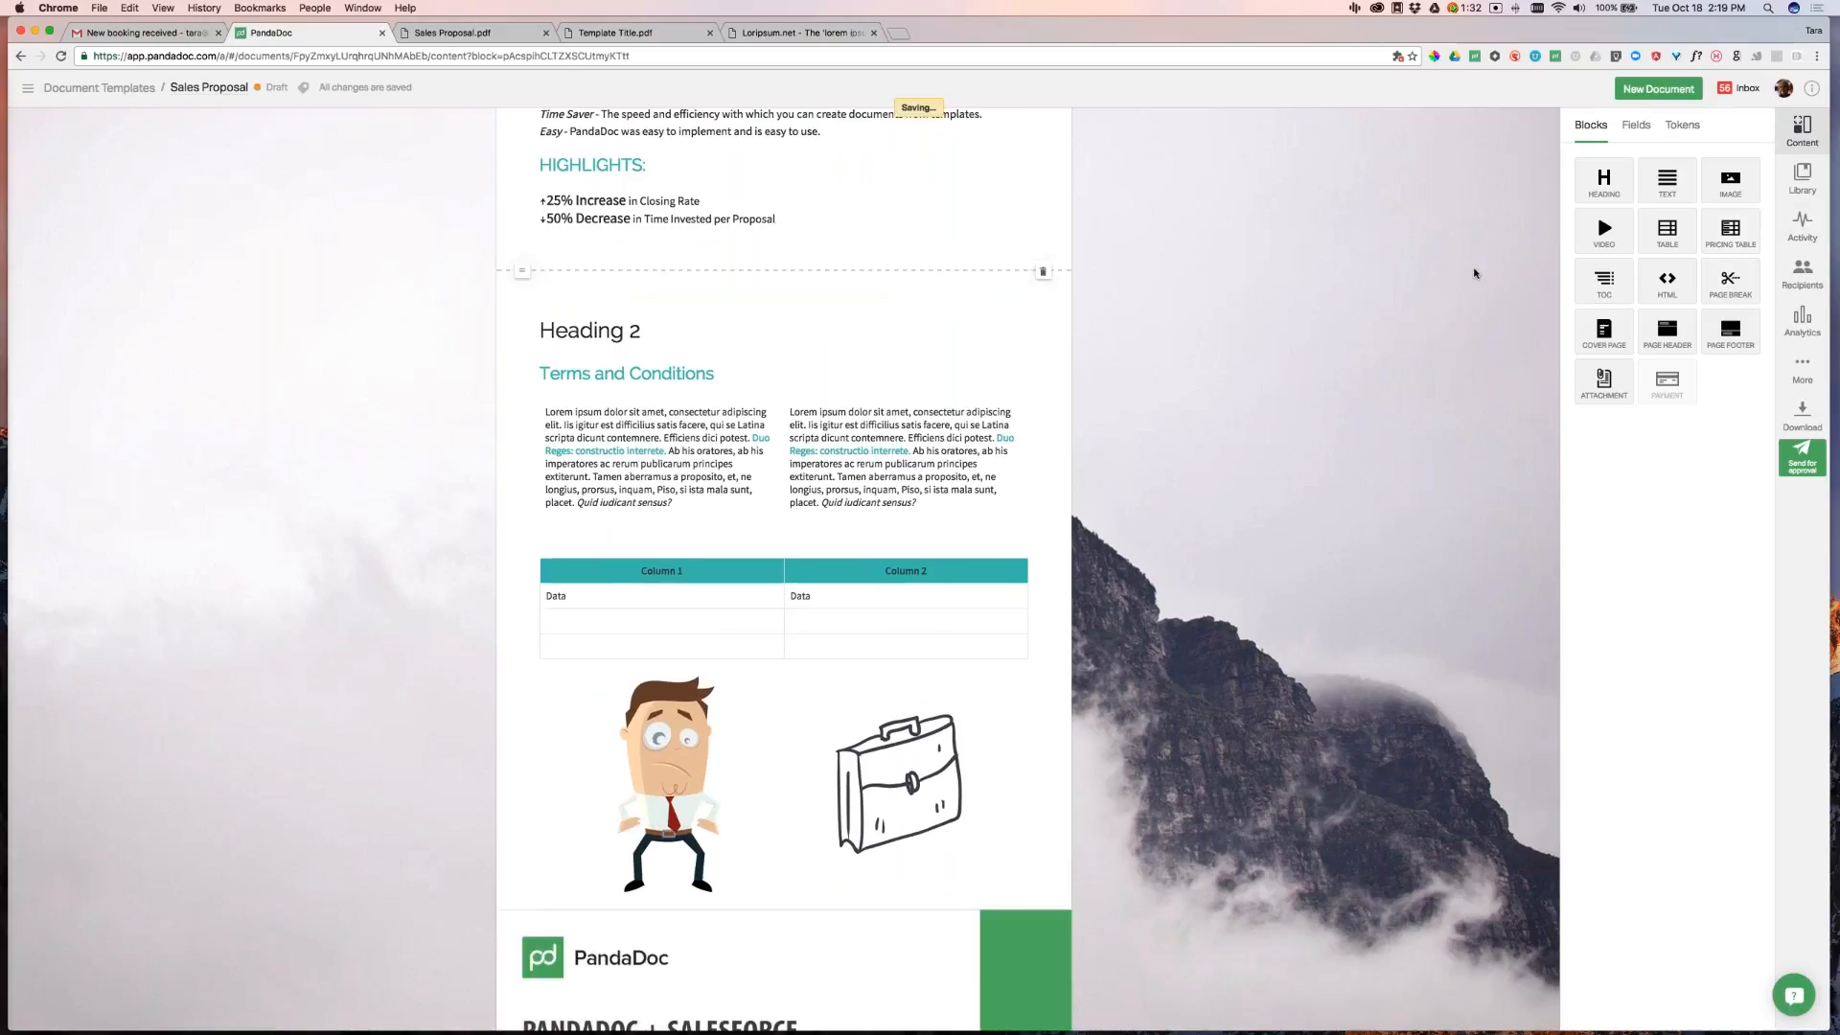
{"action": "left_click", "coordinate": [1801, 372]}
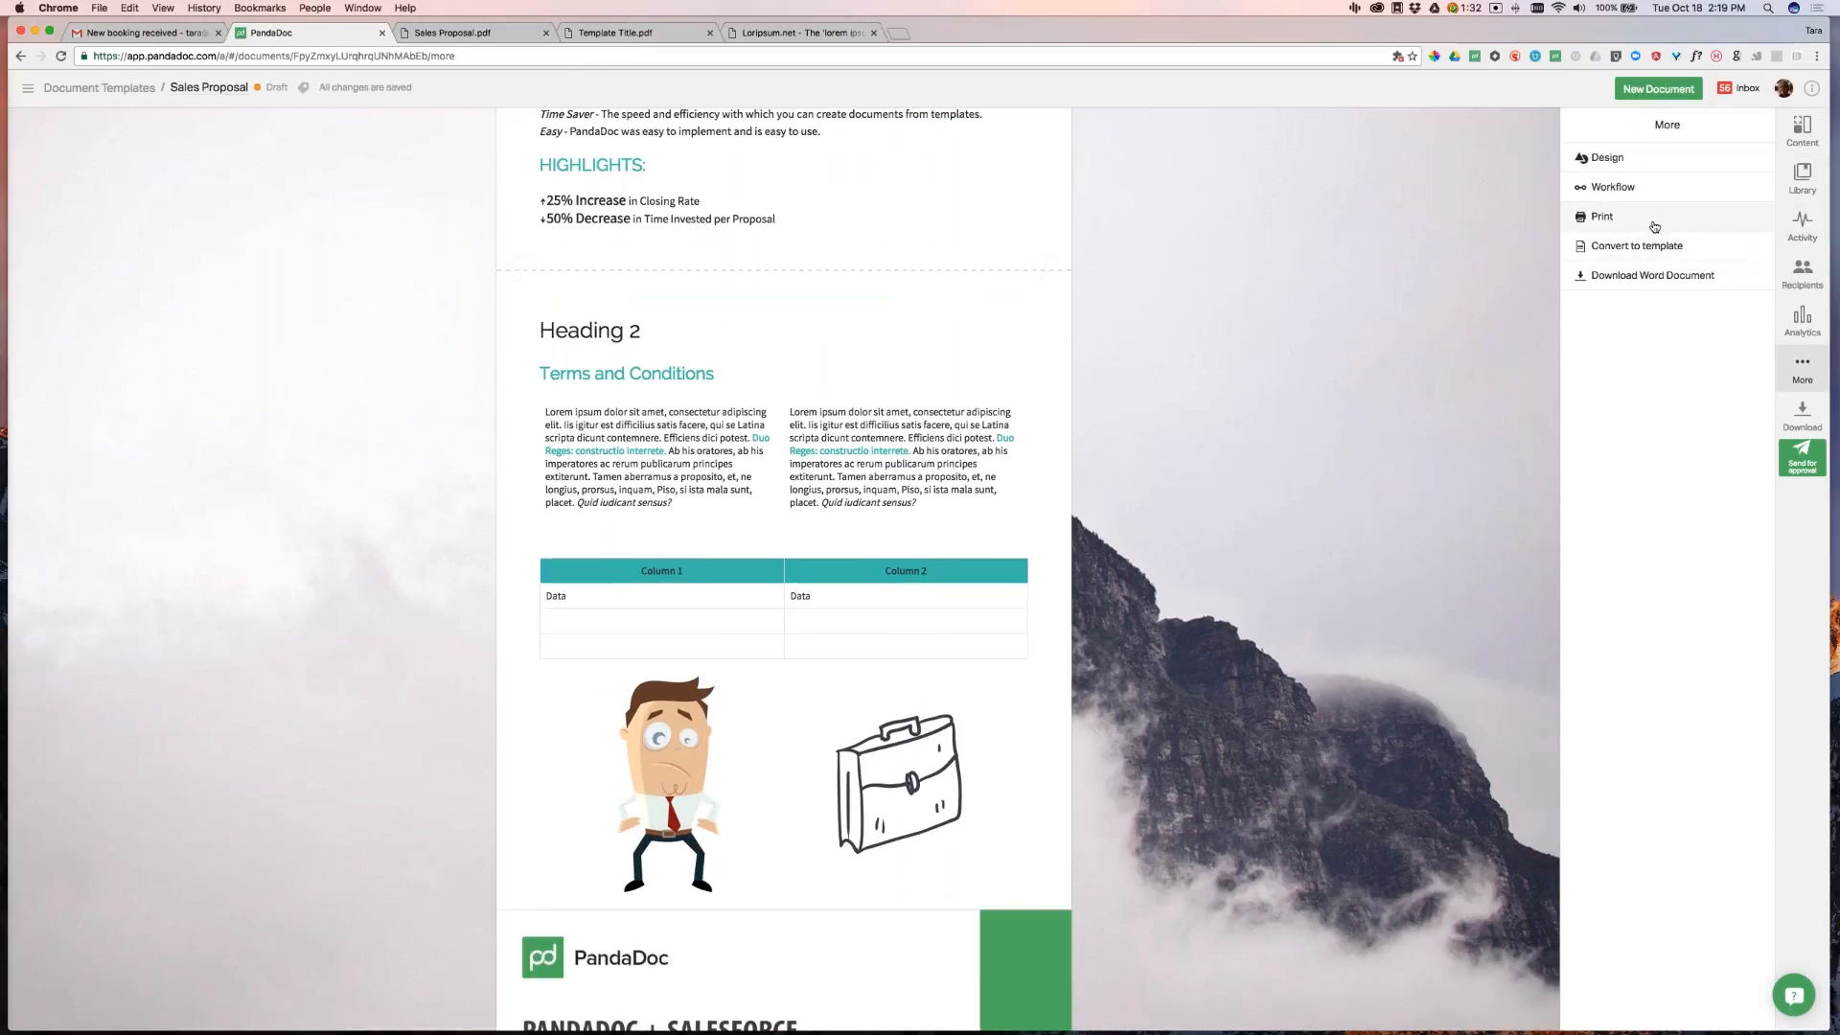
{"action": "left_click", "coordinate": [1658, 221]}
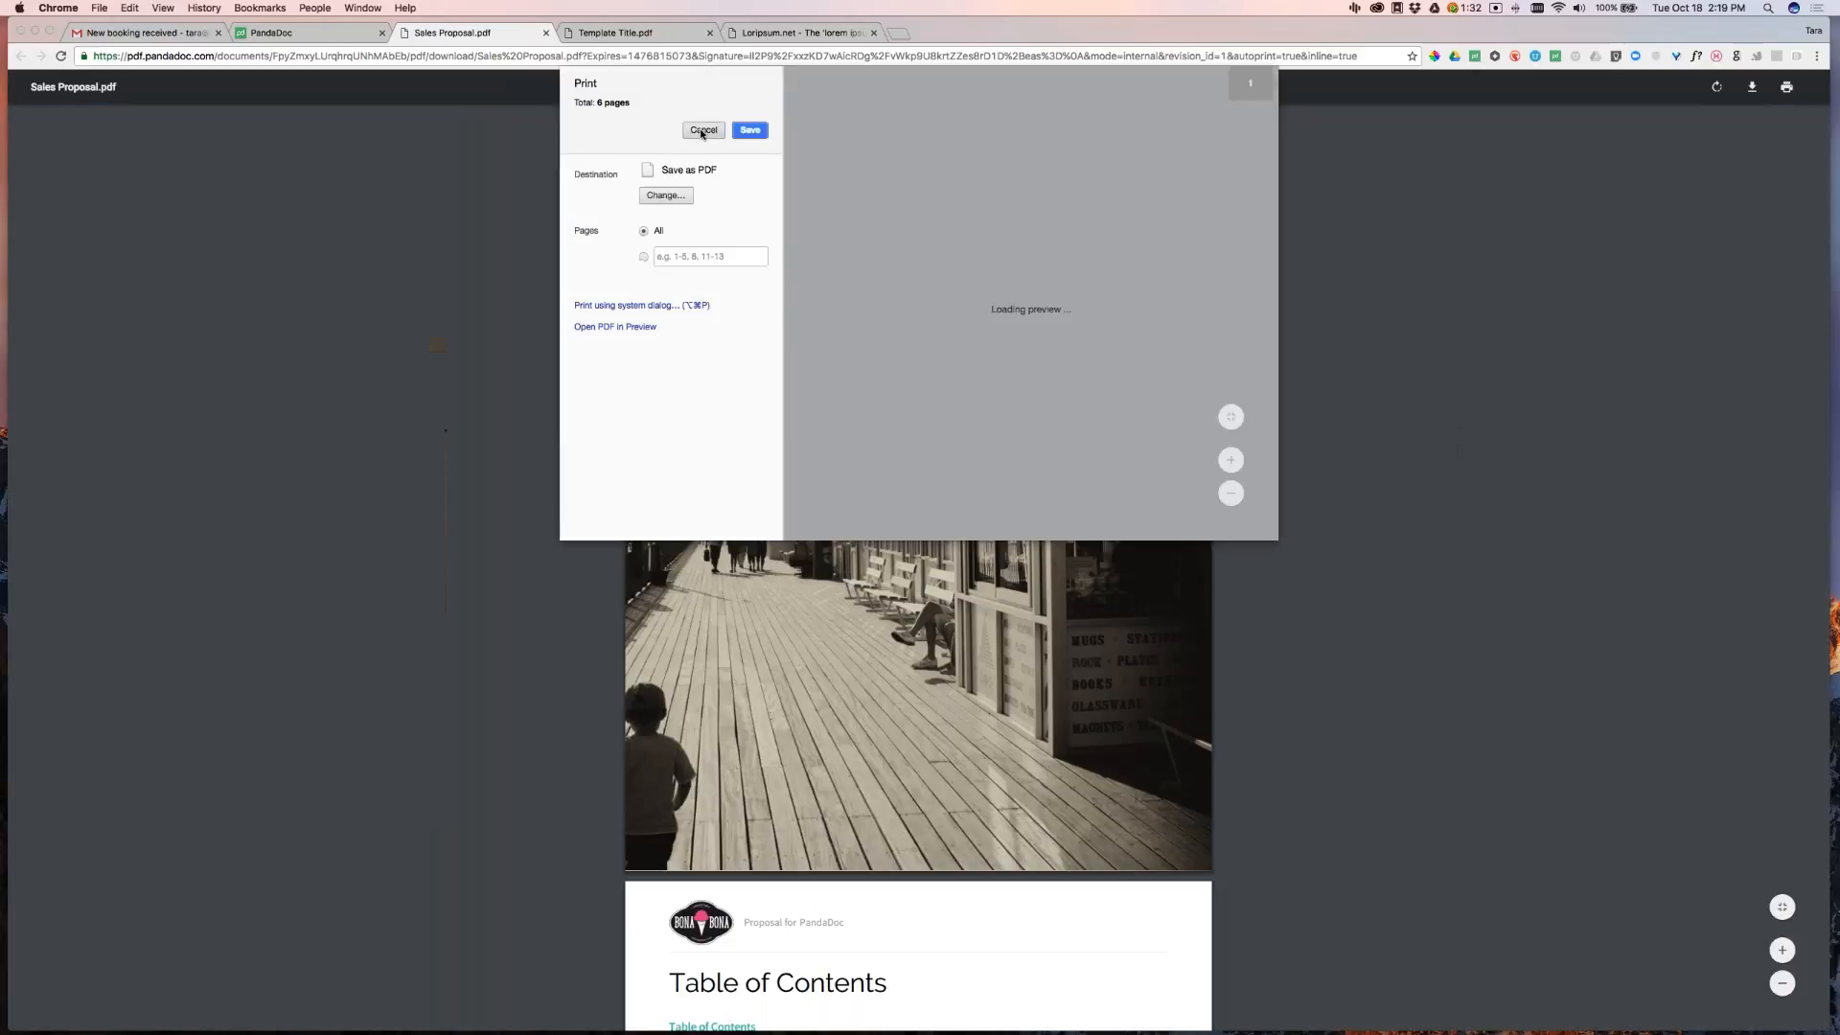
Check the regenerated PDF's new page layout, then close the Sales Proposal.pdf tab
{"action": "left_click", "coordinate": [703, 129]}
{"action": "scroll", "coordinate": [1046, 526], "scroll_direction": "down", "scroll_amount": 6}
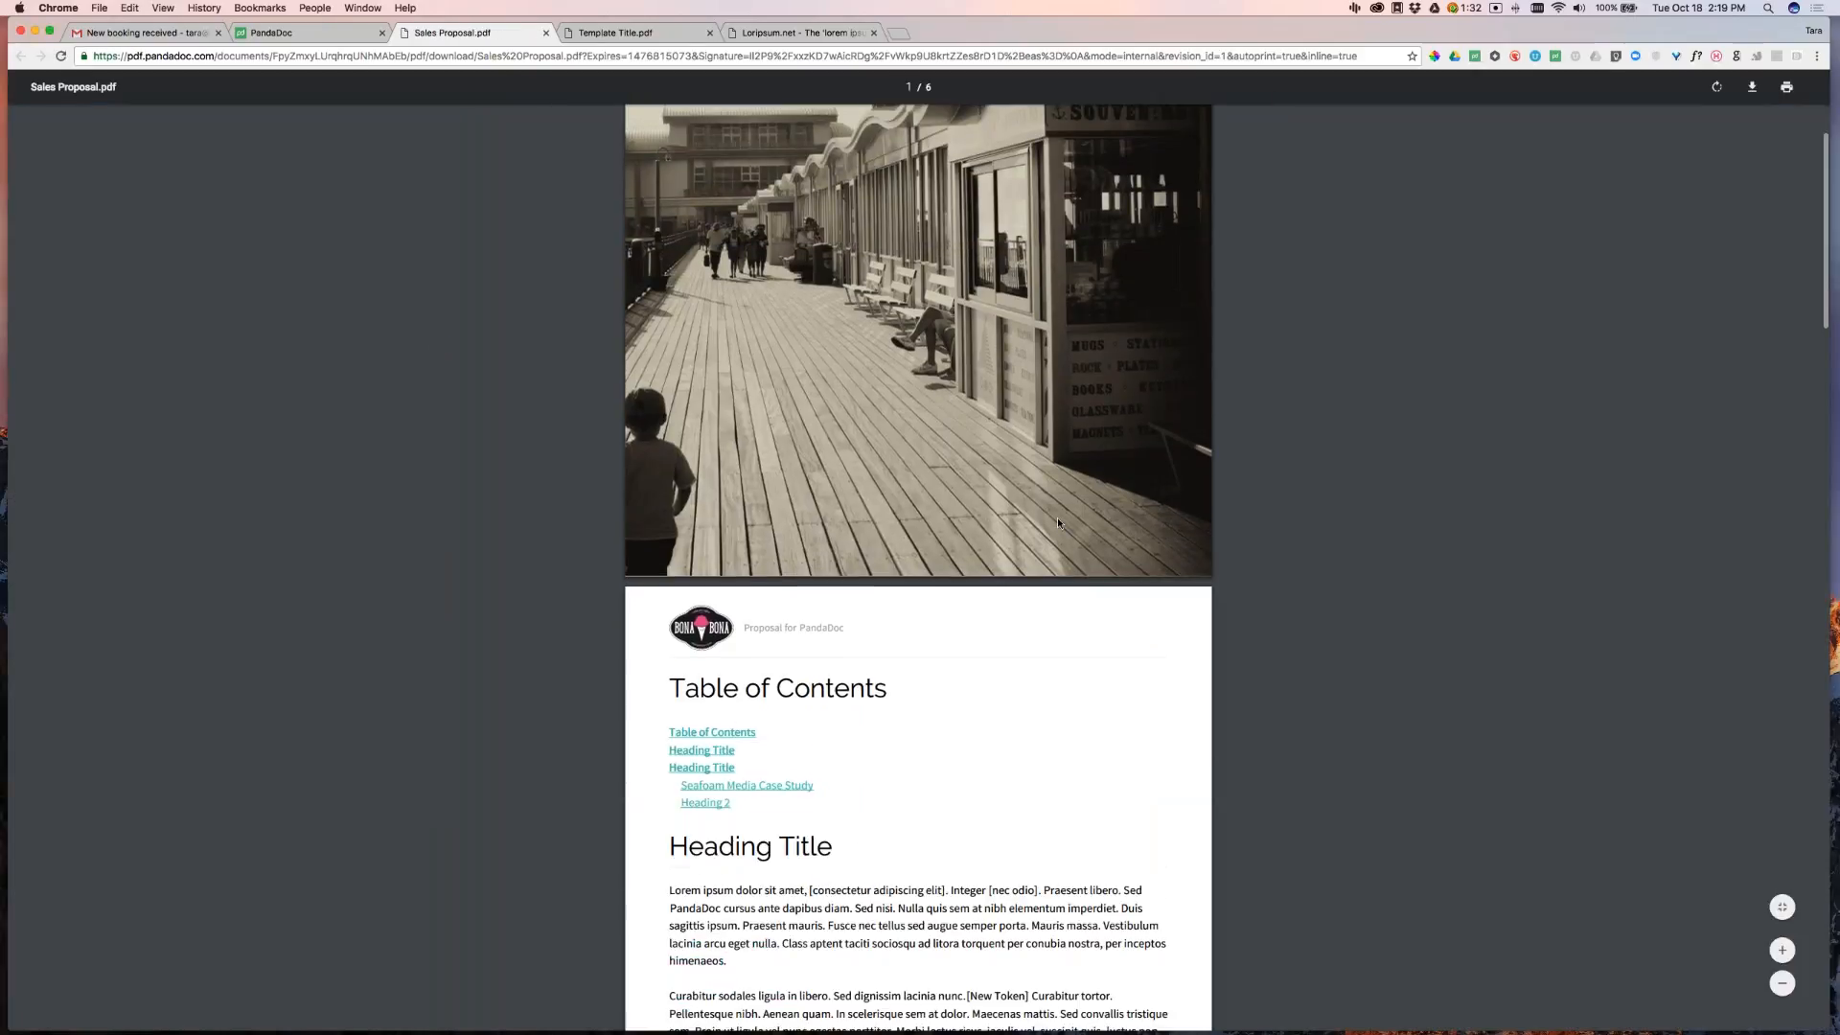
{"action": "scroll", "coordinate": [1088, 488], "scroll_direction": "down", "scroll_amount": 10}
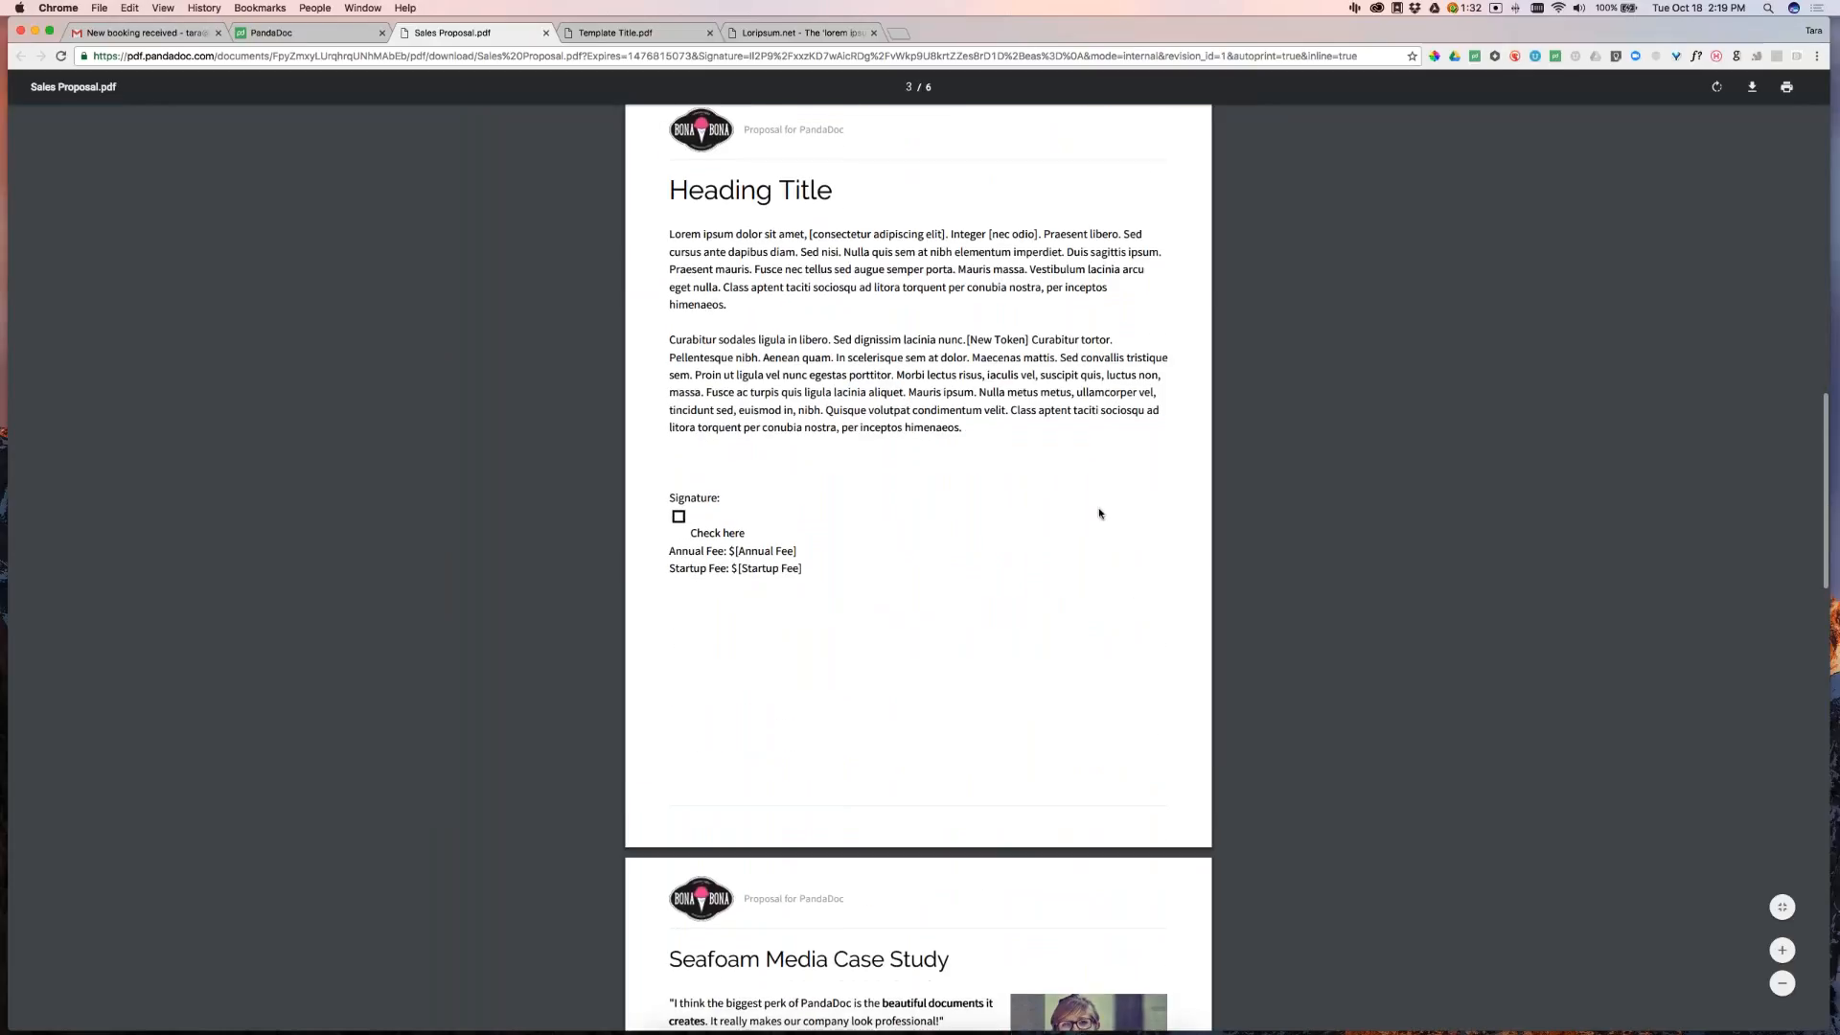
{"action": "scroll", "coordinate": [1102, 511], "scroll_direction": "down", "scroll_amount": 8}
{"action": "scroll", "coordinate": [1095, 514], "scroll_direction": "down", "scroll_amount": 8}
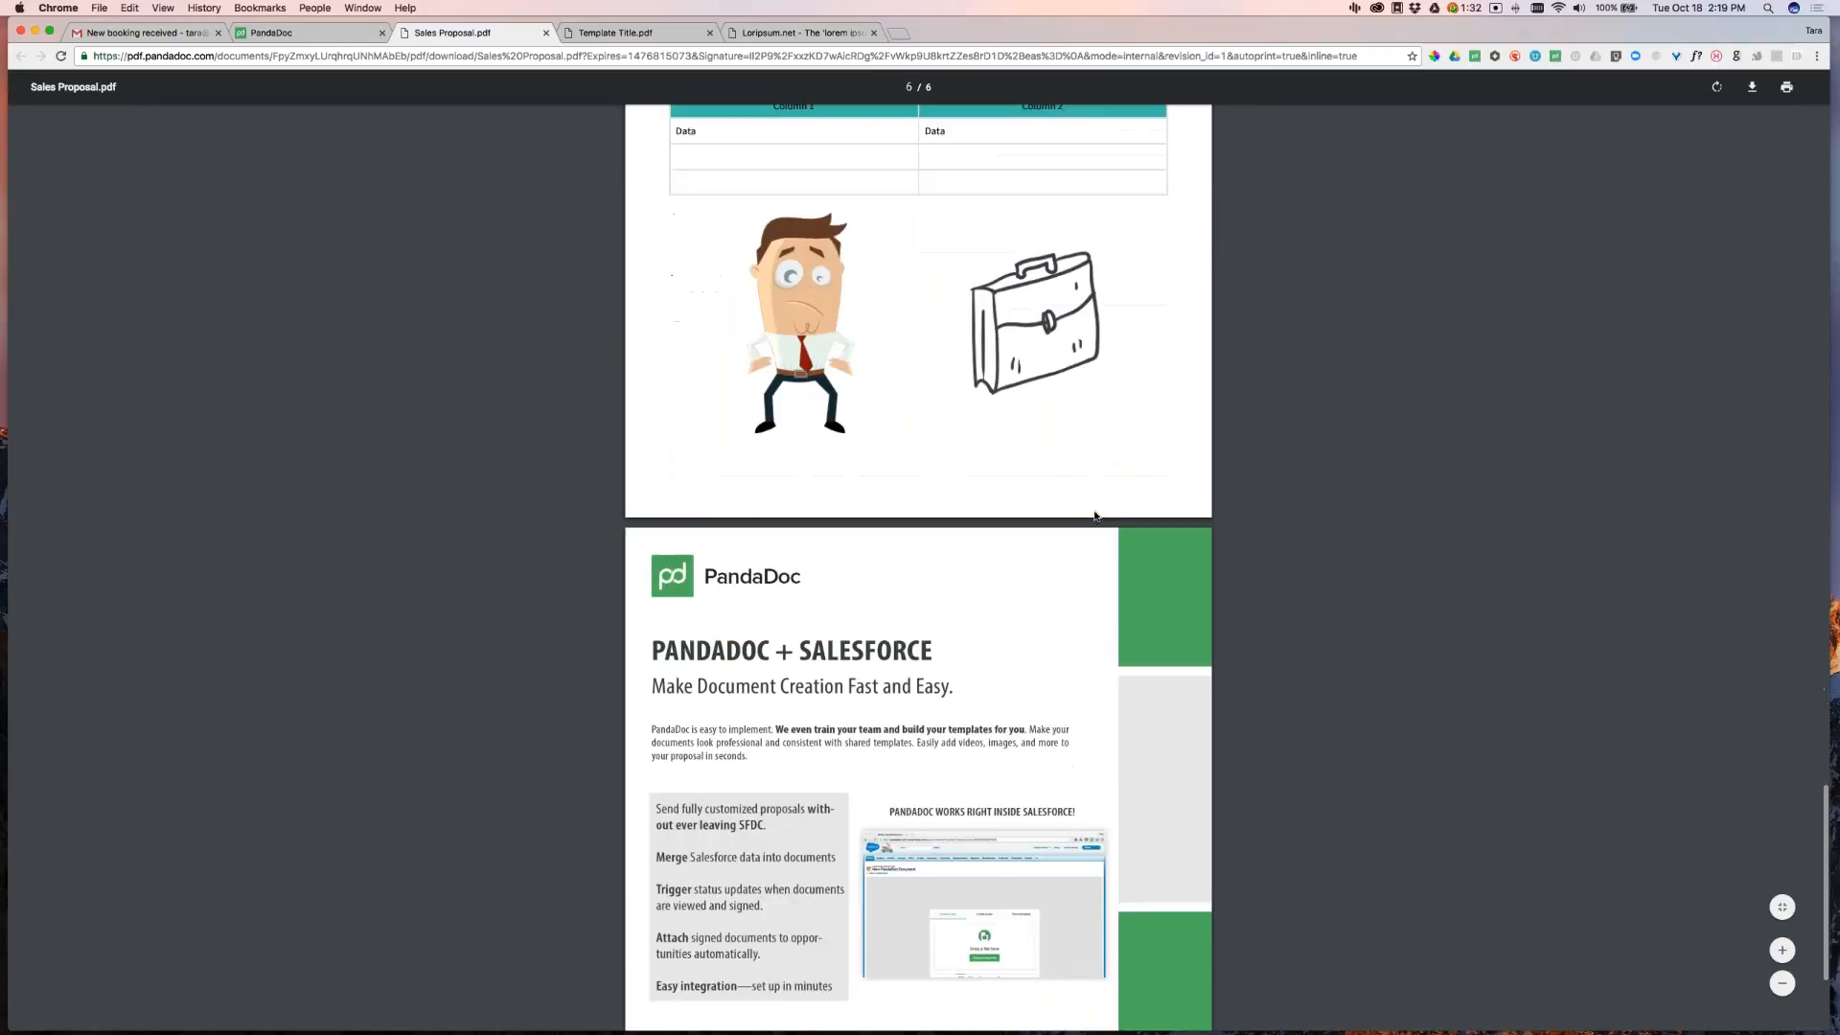
{"action": "scroll", "coordinate": [1096, 517], "scroll_direction": "up", "scroll_amount": 10}
{"action": "scroll", "coordinate": [1096, 521], "scroll_direction": "up", "scroll_amount": 5}
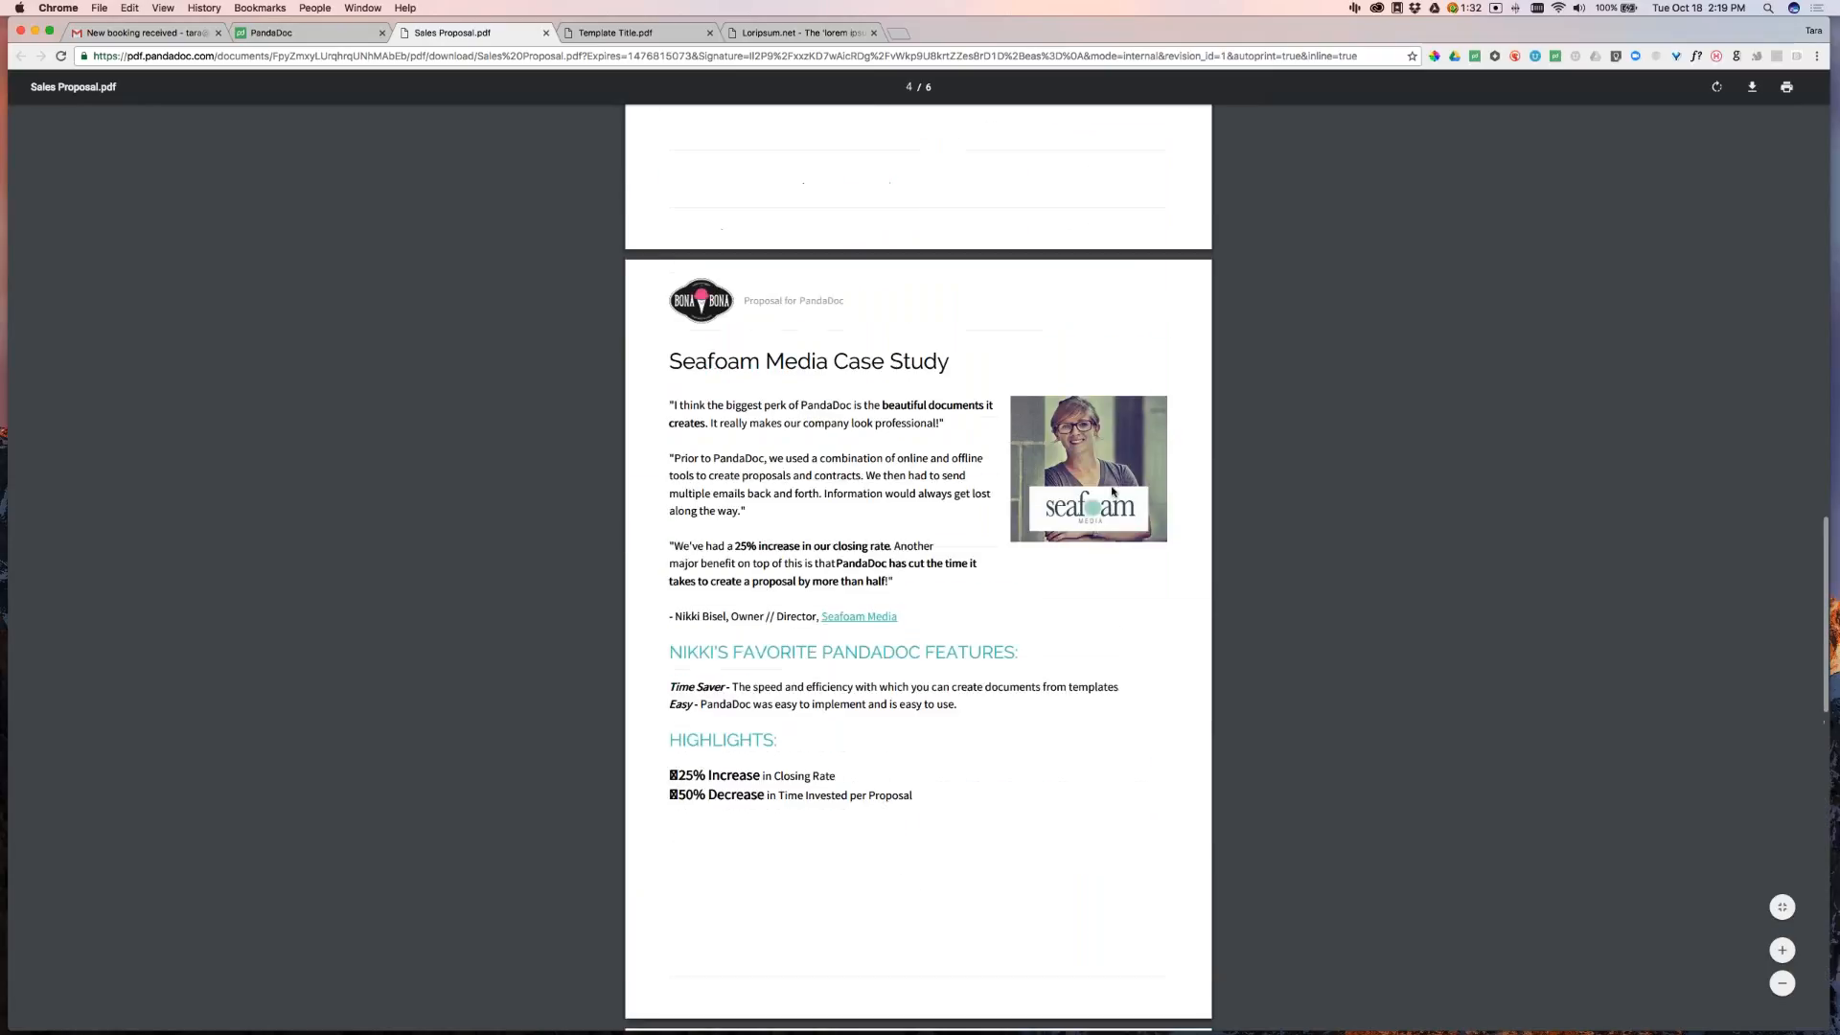
{"action": "scroll", "coordinate": [1229, 370], "scroll_direction": "up", "scroll_amount": 6}
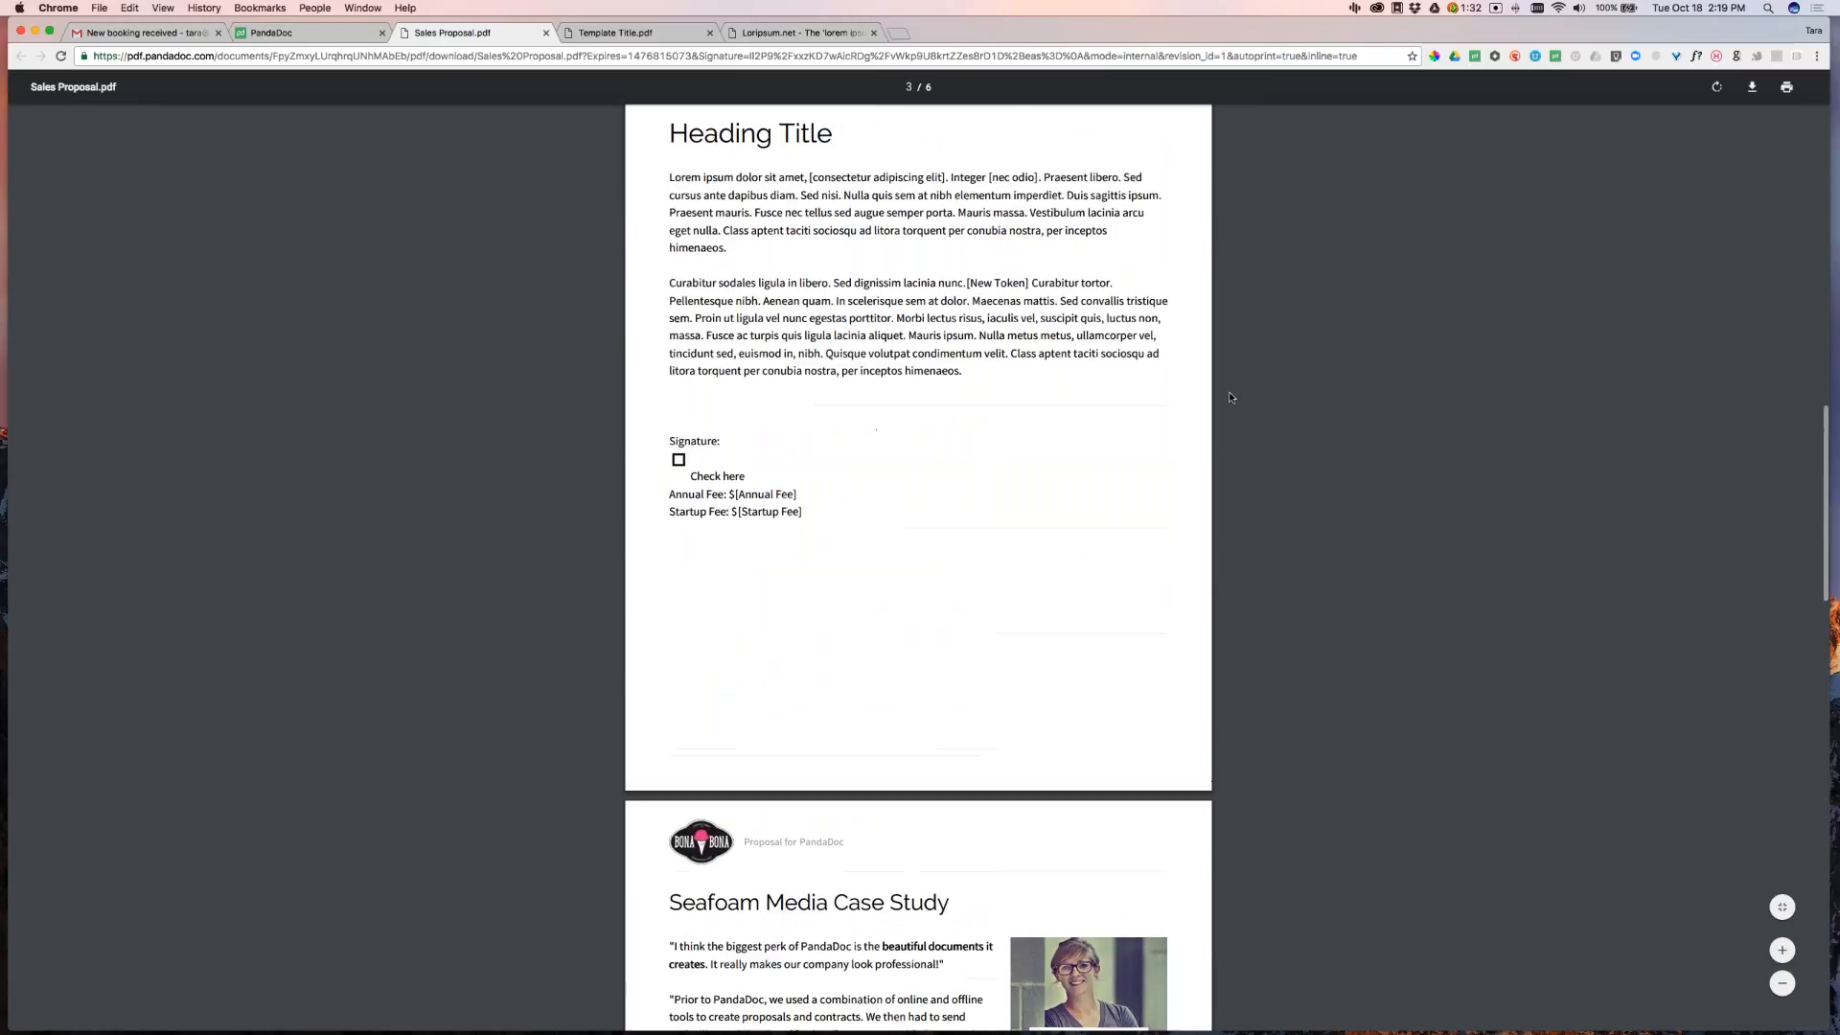
{"action": "scroll", "coordinate": [1263, 385], "scroll_direction": "up", "scroll_amount": 12}
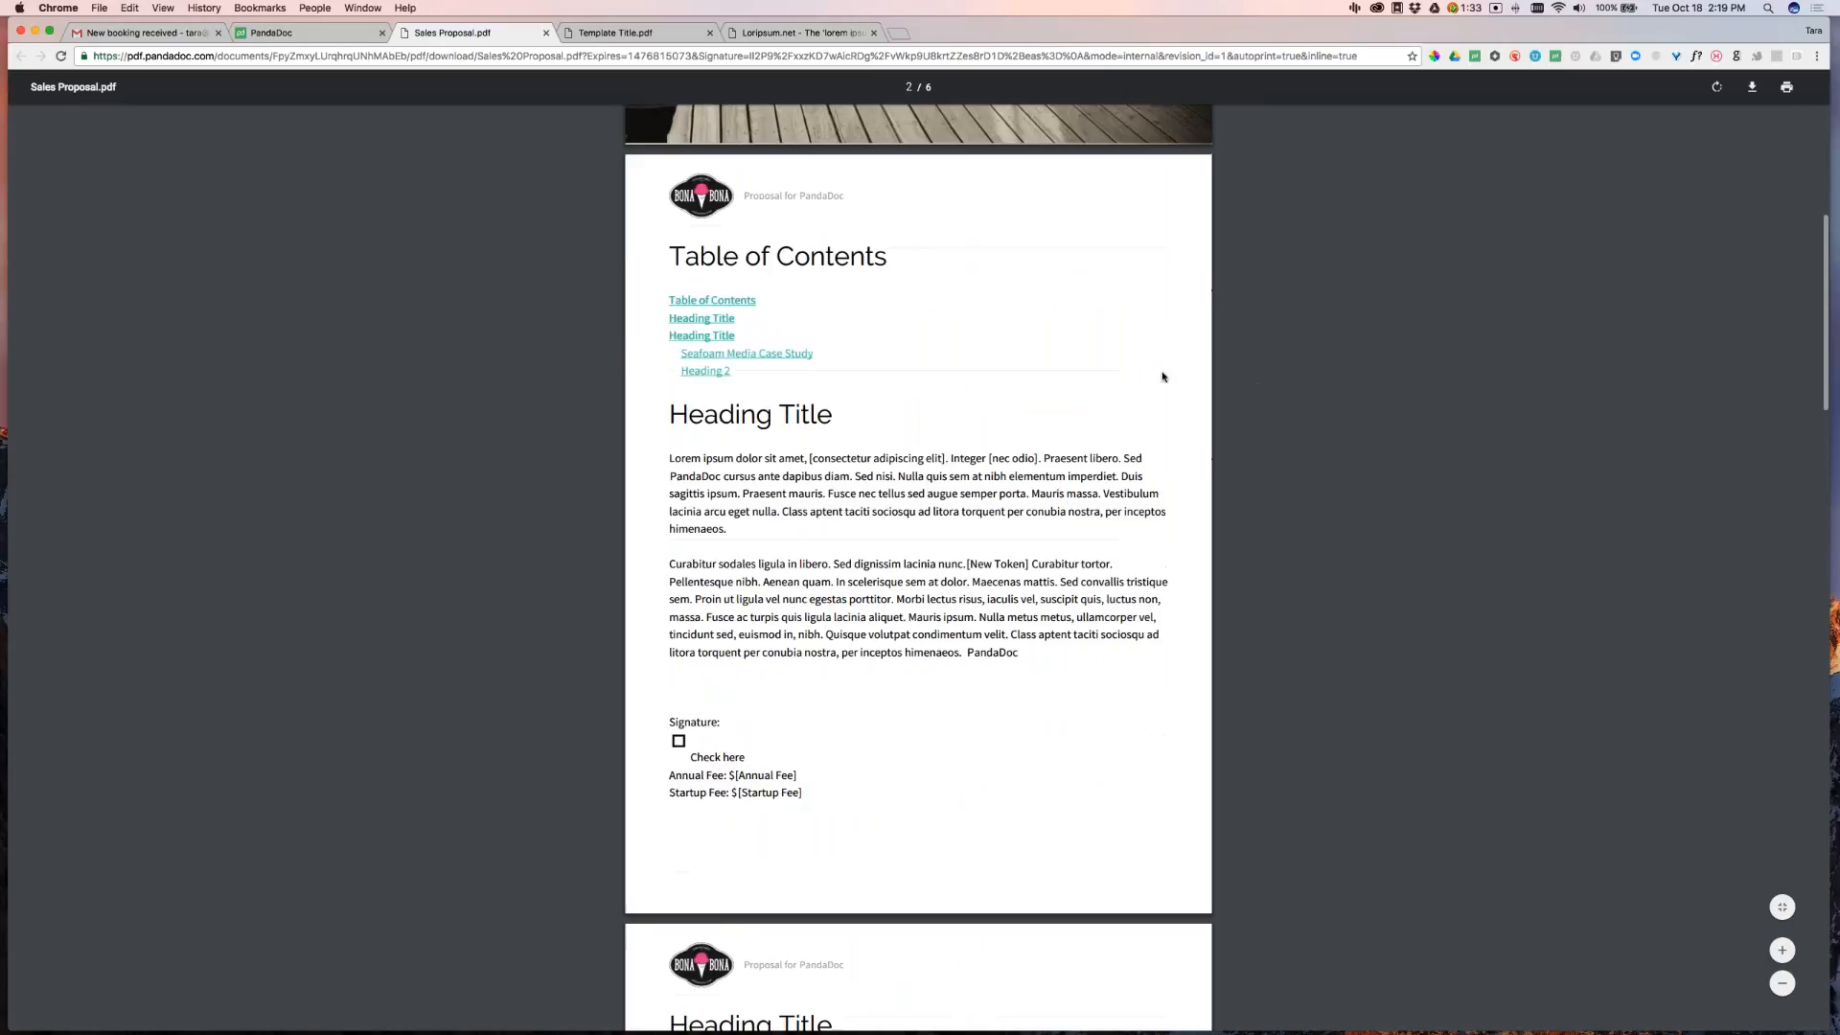
{"action": "scroll", "coordinate": [1212, 393], "scroll_direction": "down", "scroll_amount": 8}
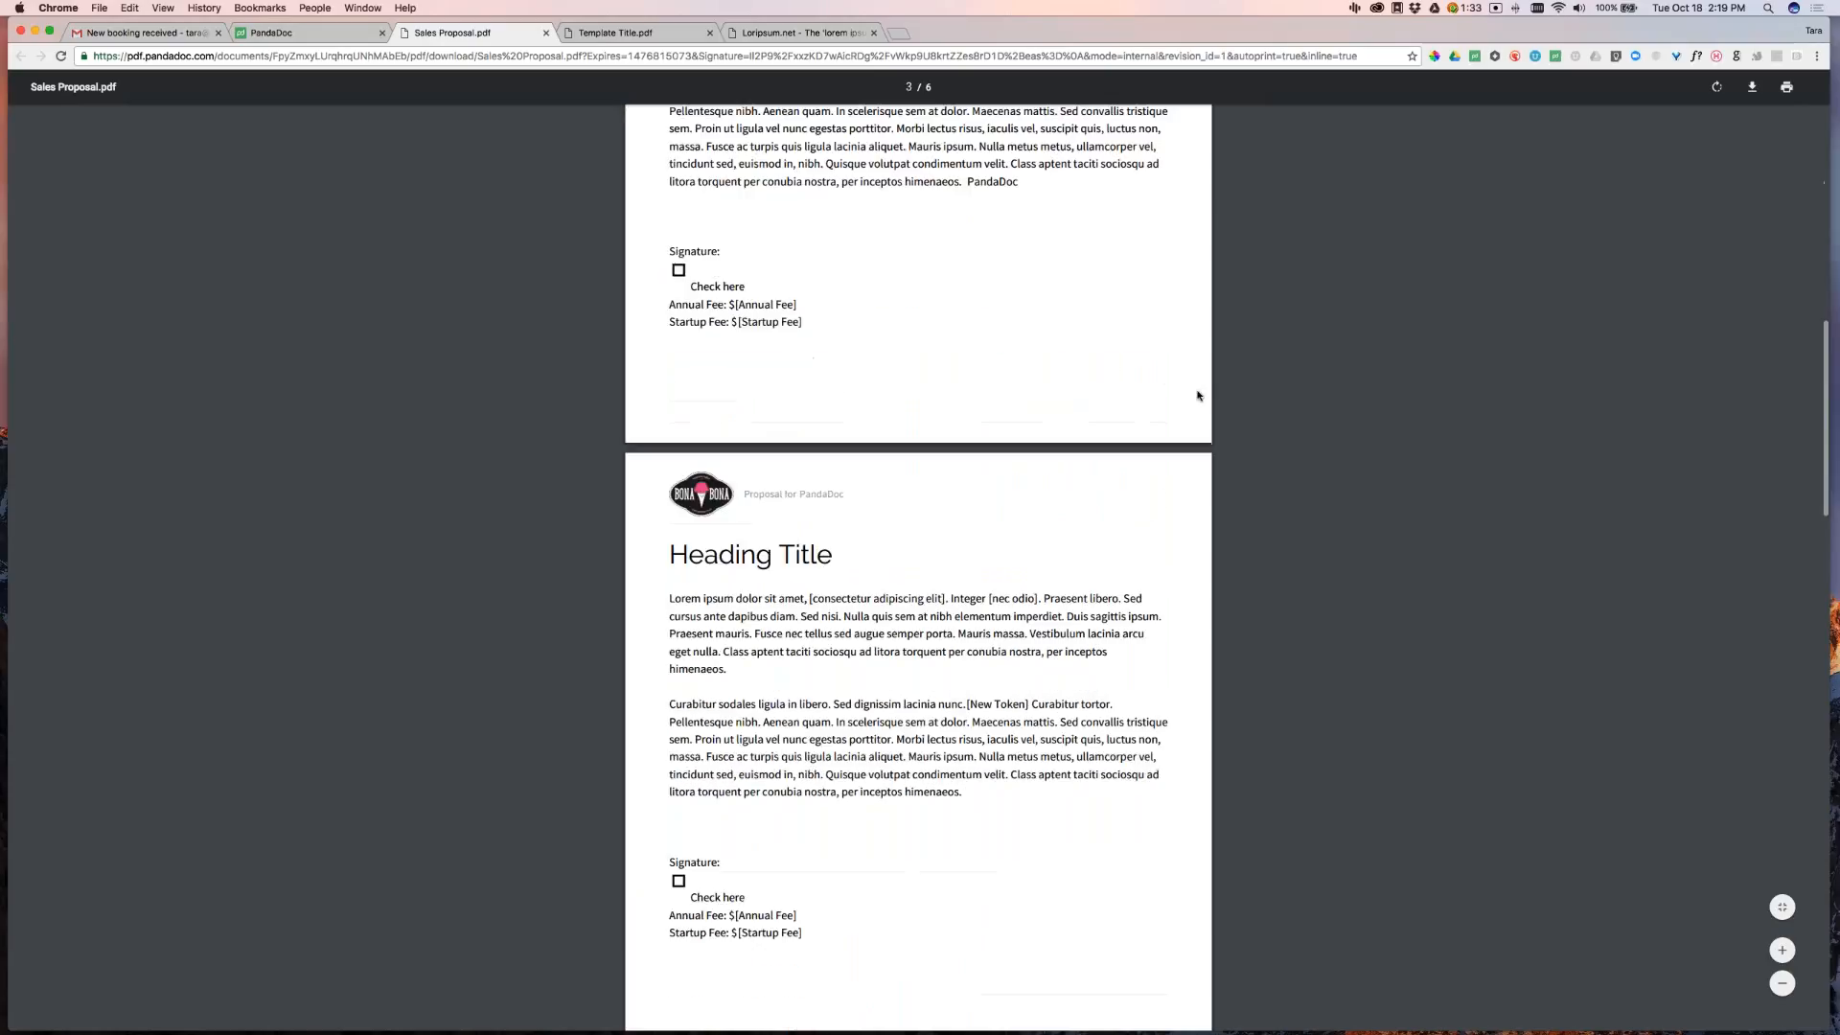
{"action": "left_click", "coordinate": [547, 33]}
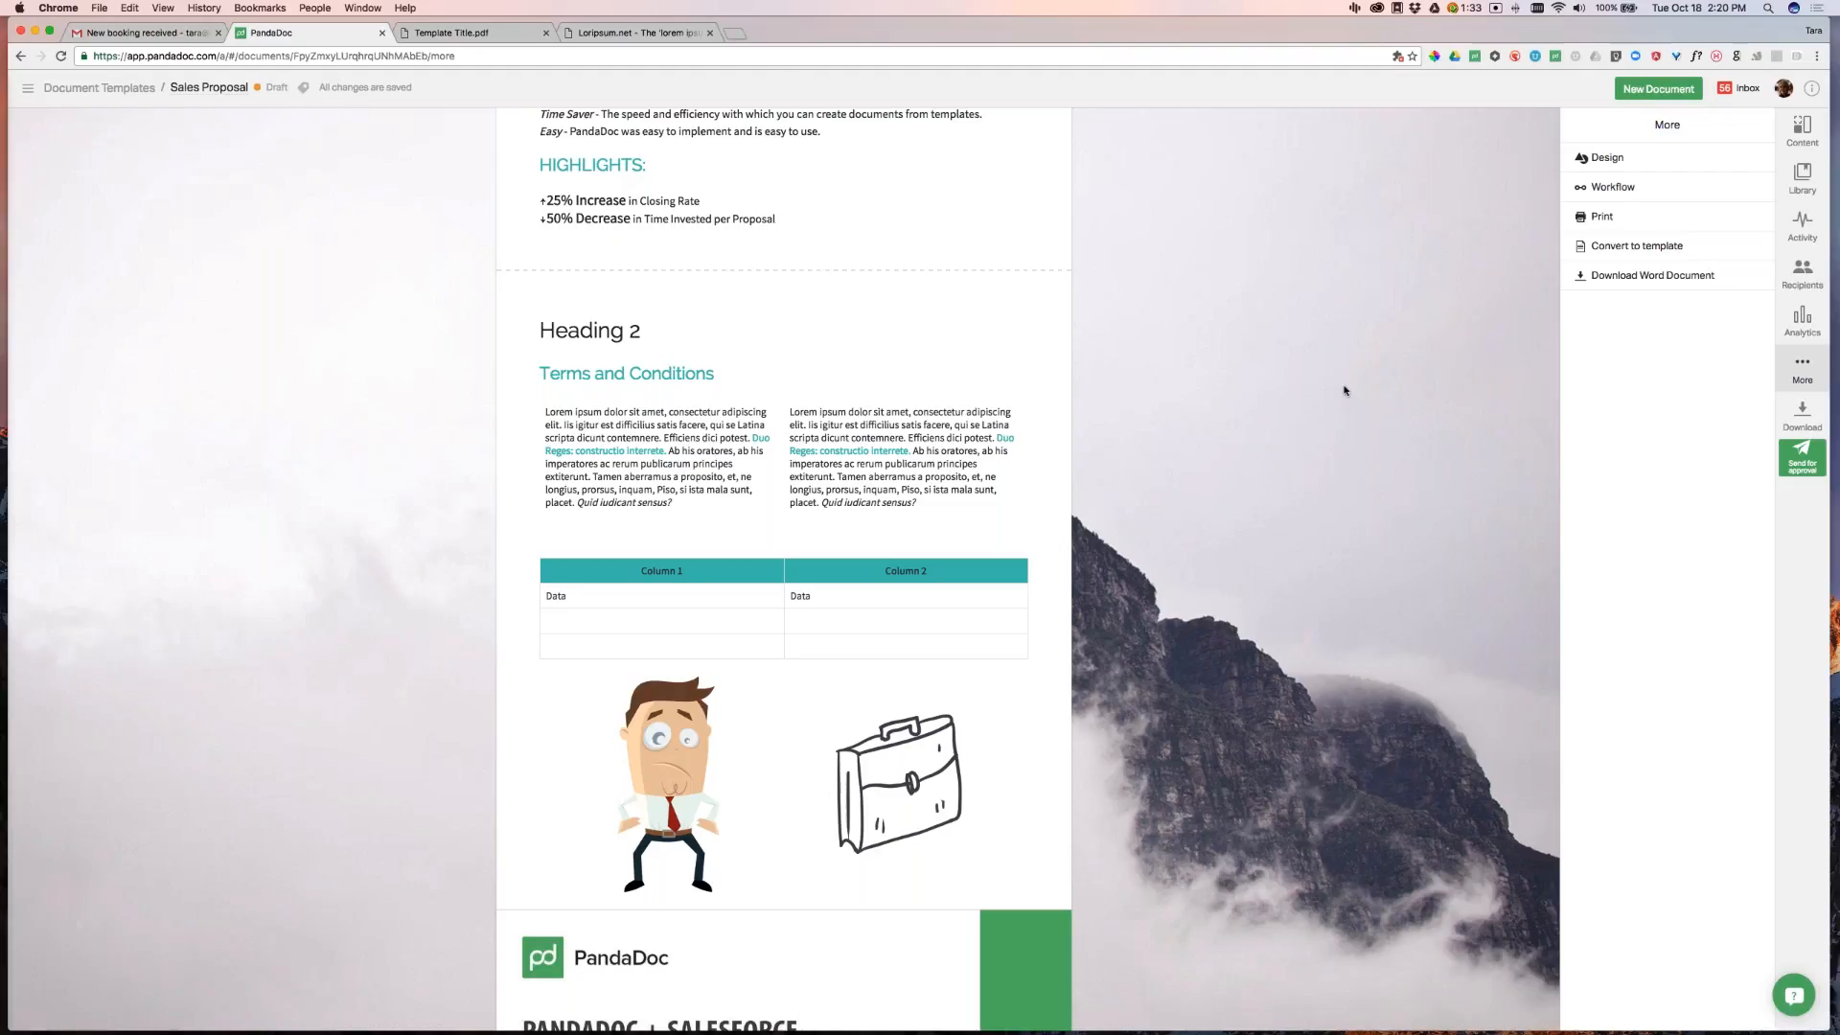
Return to the Document Templates list from the breadcrumb and reload that page
{"action": "left_click", "coordinate": [96, 86]}
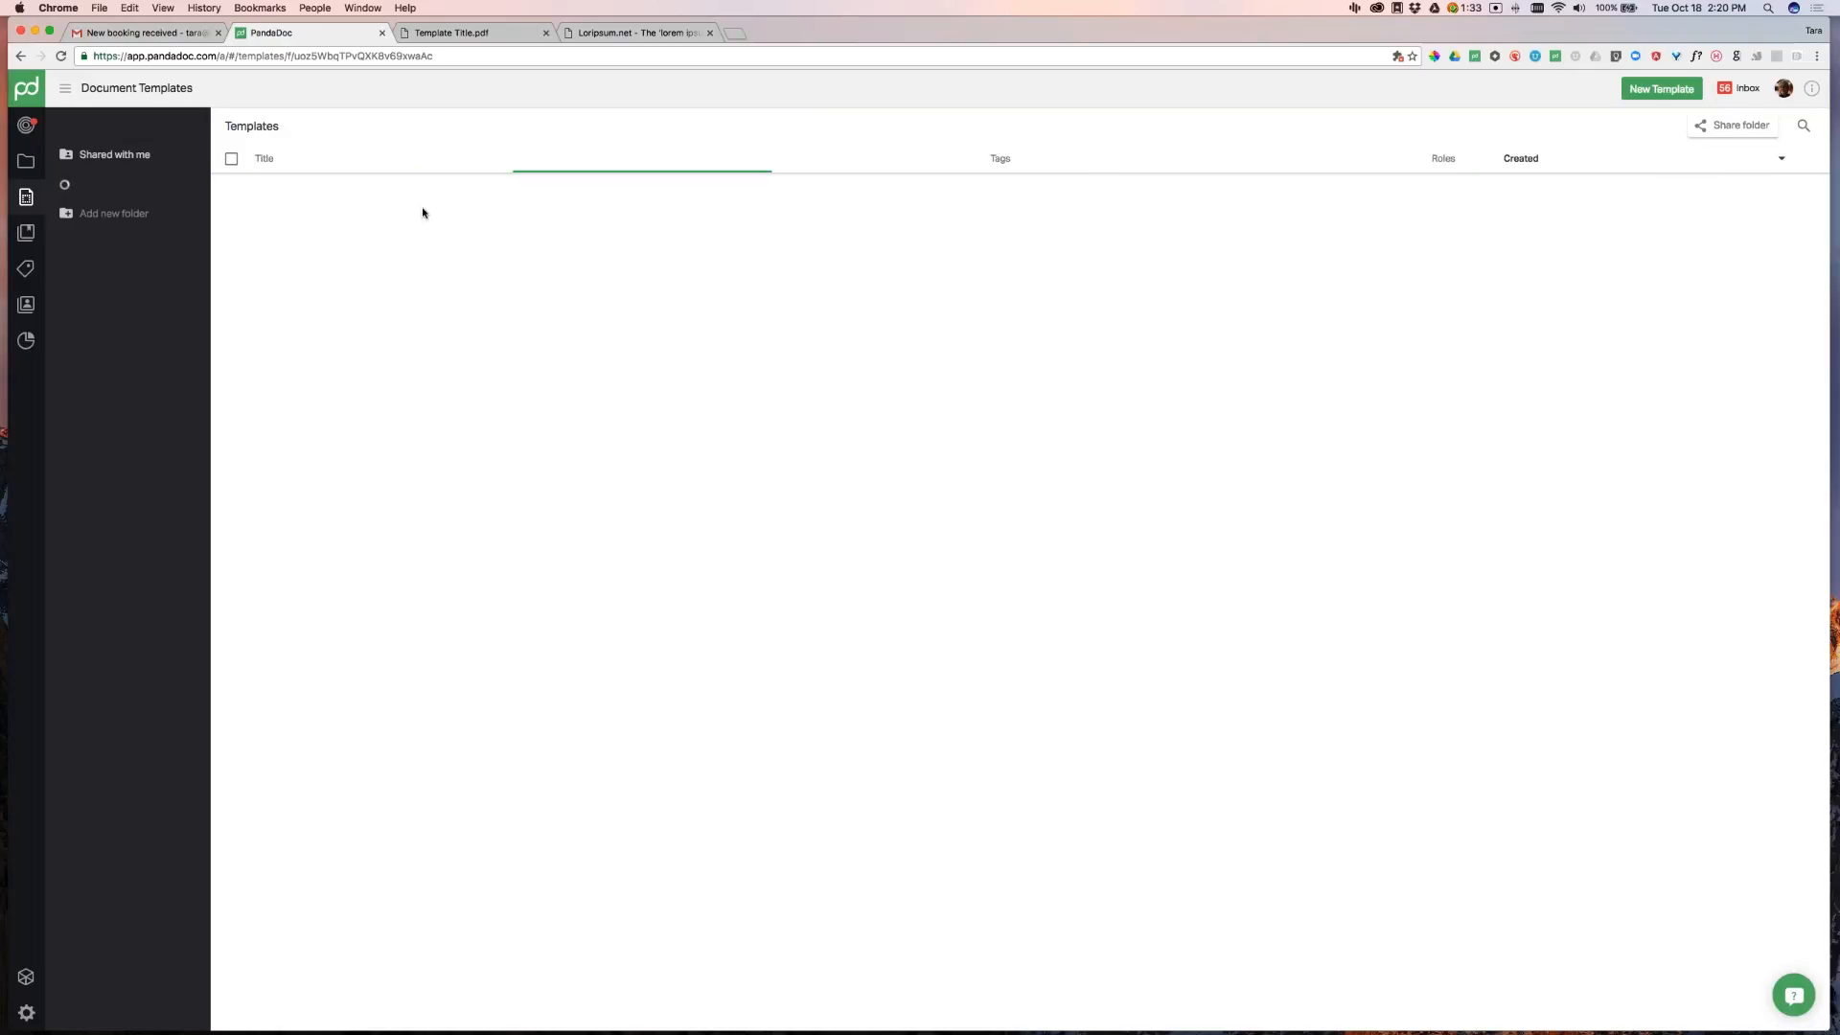
{"action": "left_click", "coordinate": [61, 56]}
{"action": "left_click", "coordinate": [484, 31]}
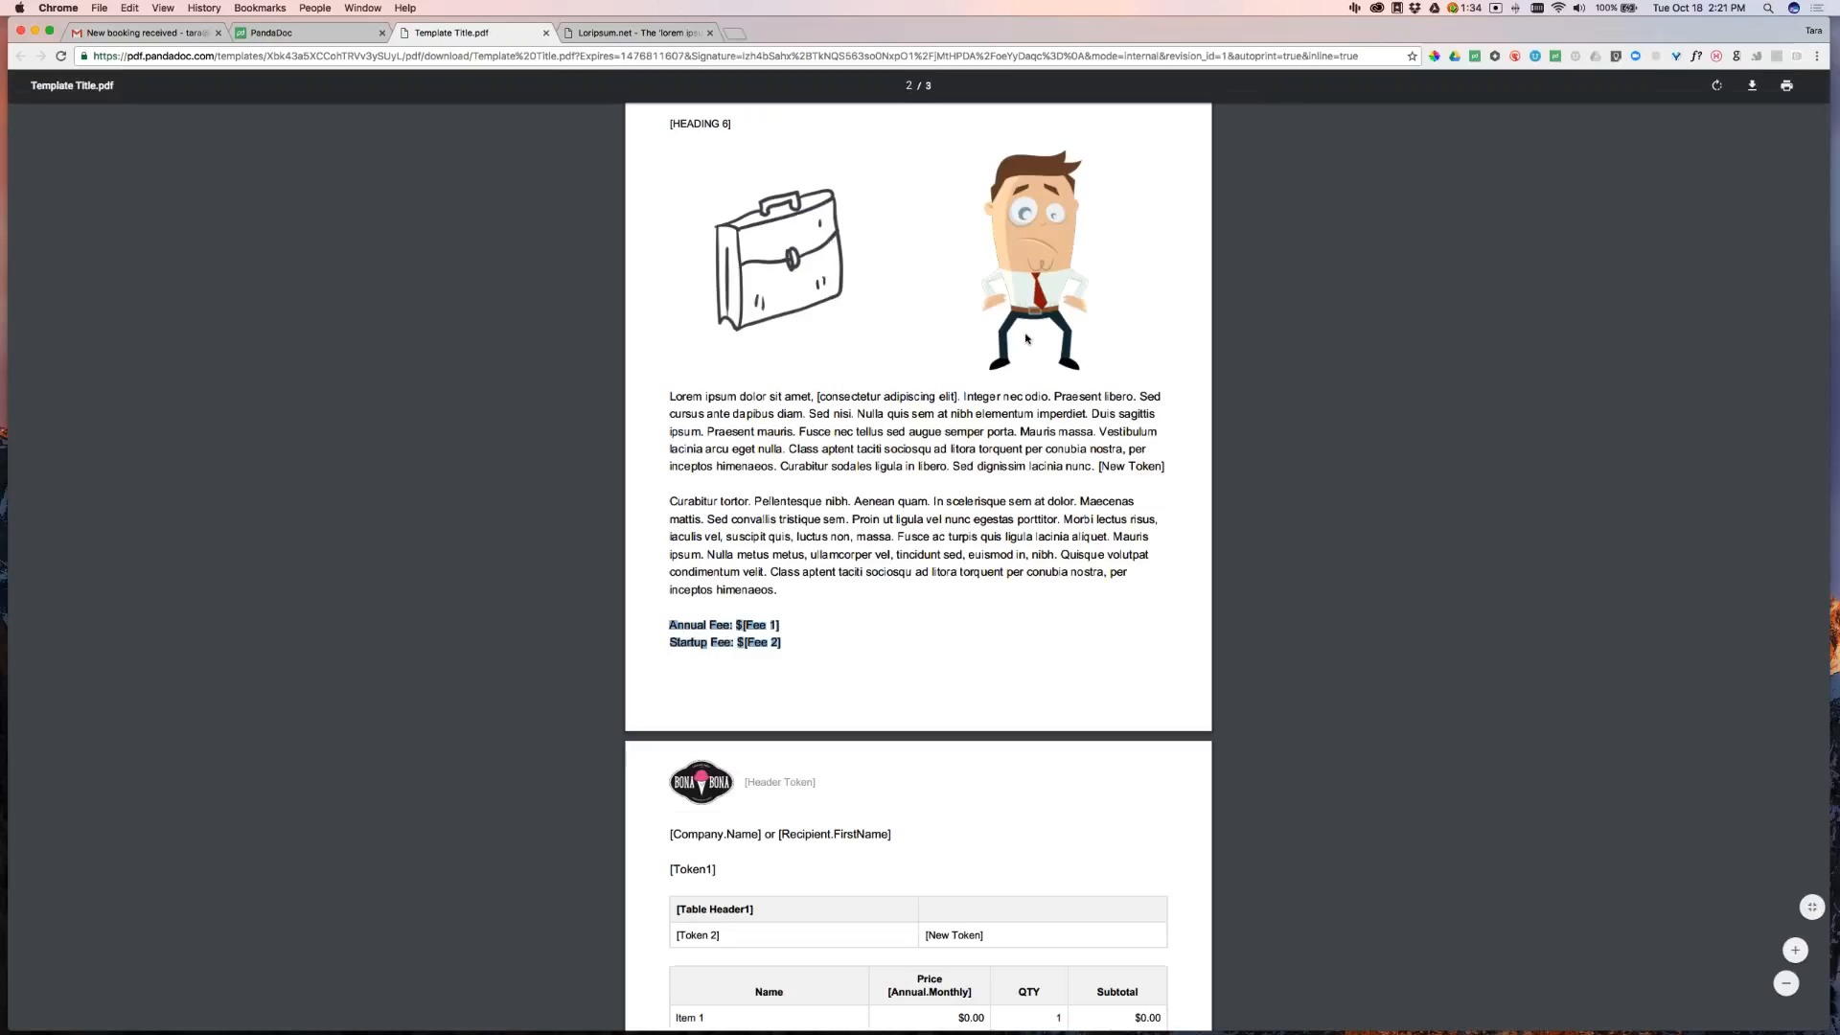
{"action": "scroll", "coordinate": [918, 575], "scroll_direction": "down", "scroll_amount": 4}
{"action": "scroll", "coordinate": [1003, 530], "scroll_direction": "up", "scroll_amount": 10}
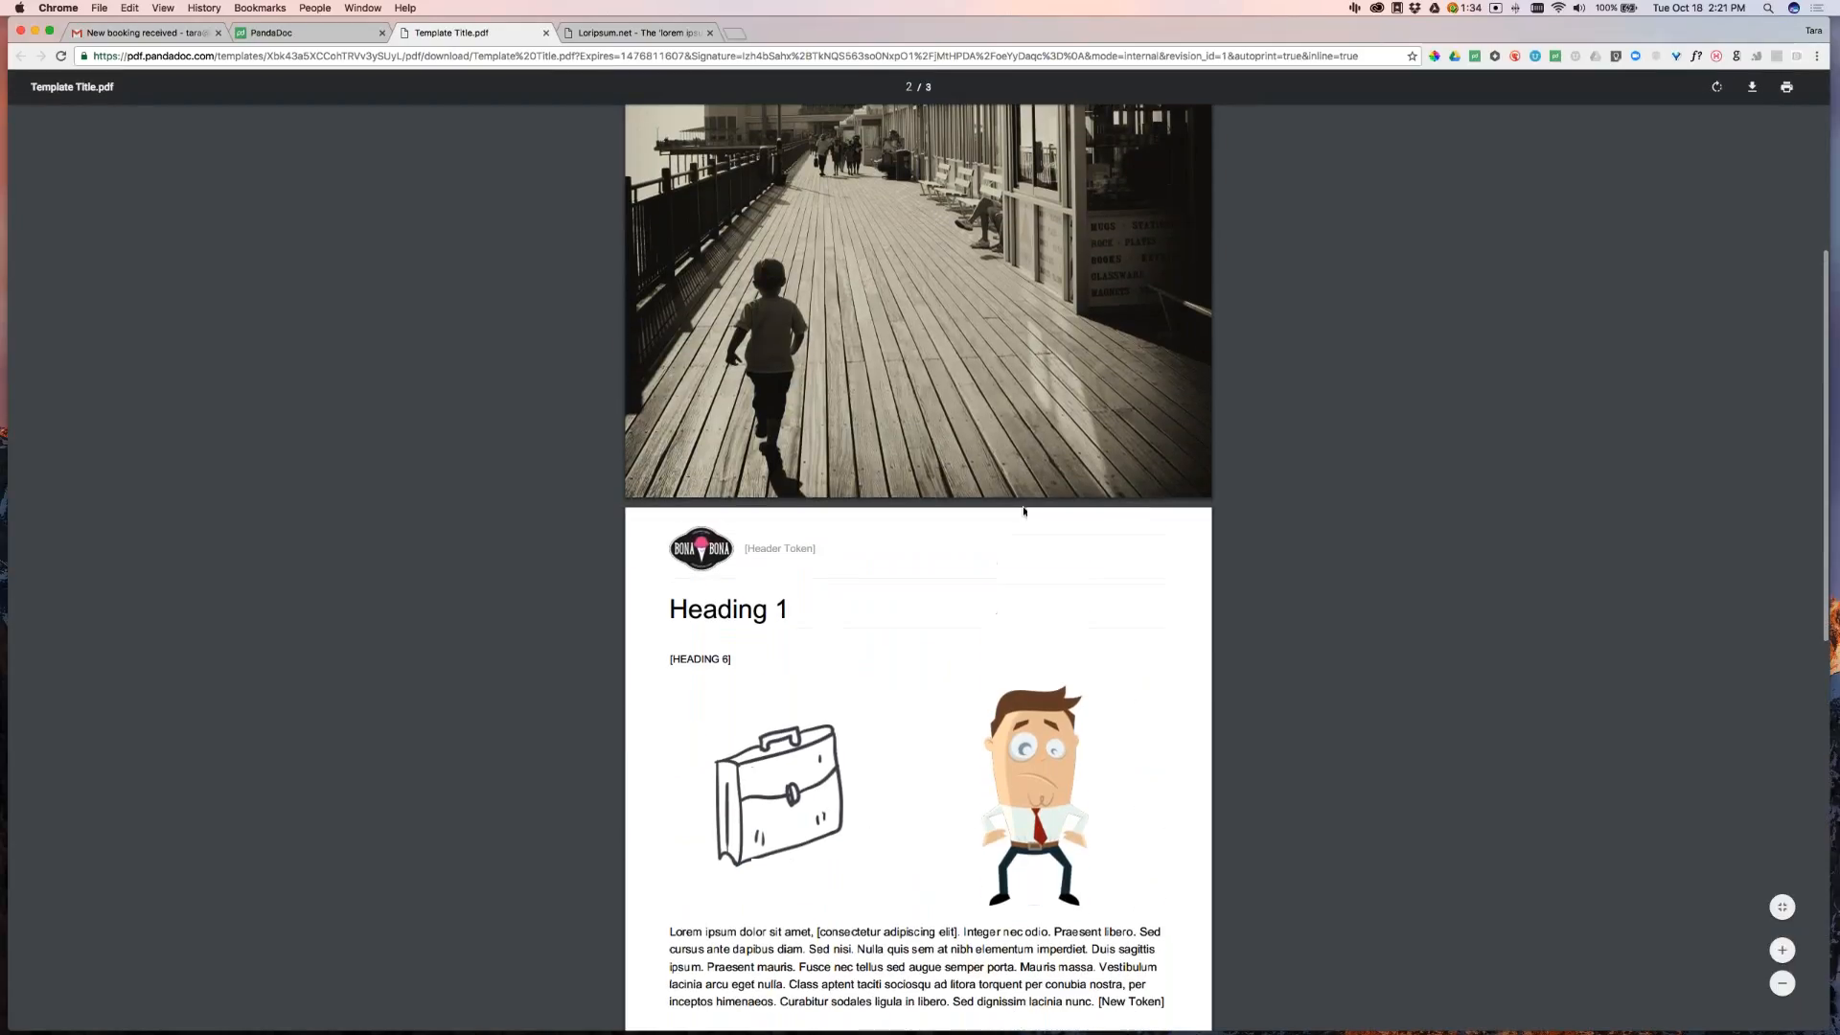
{"action": "scroll", "coordinate": [1054, 451], "scroll_direction": "down", "scroll_amount": 20}
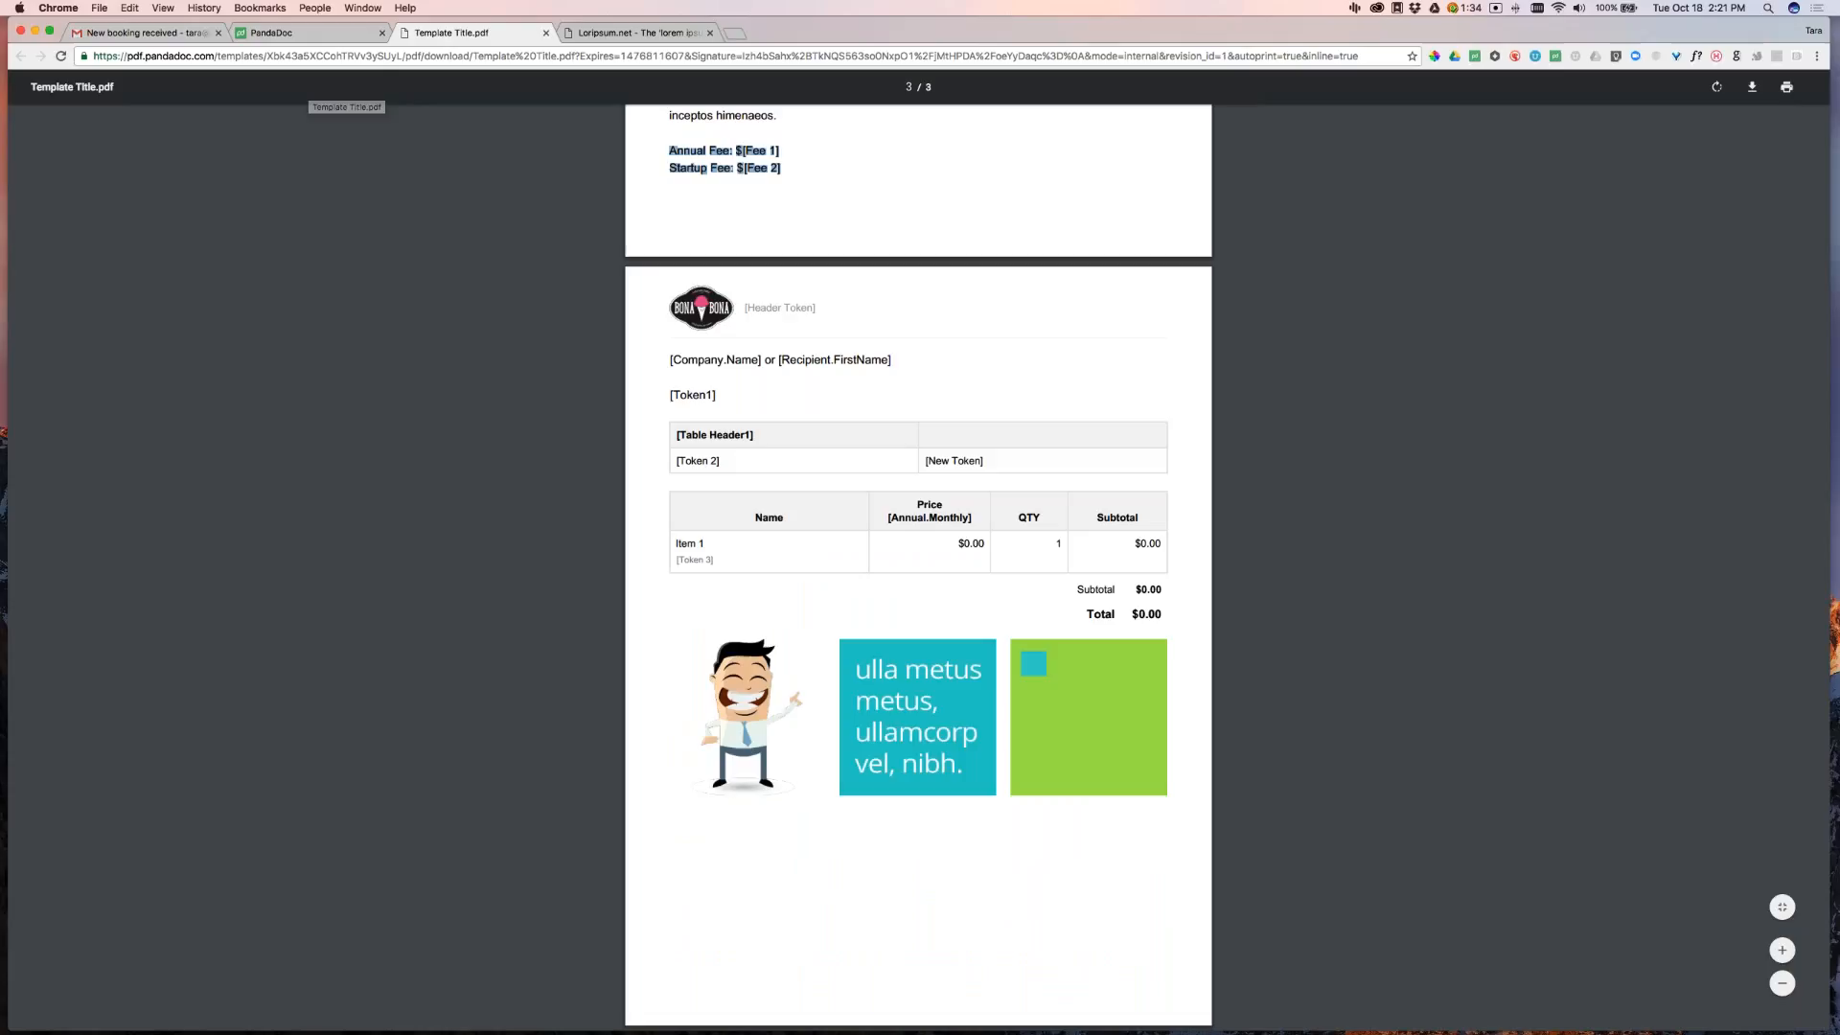
{"action": "left_click", "coordinate": [306, 33]}
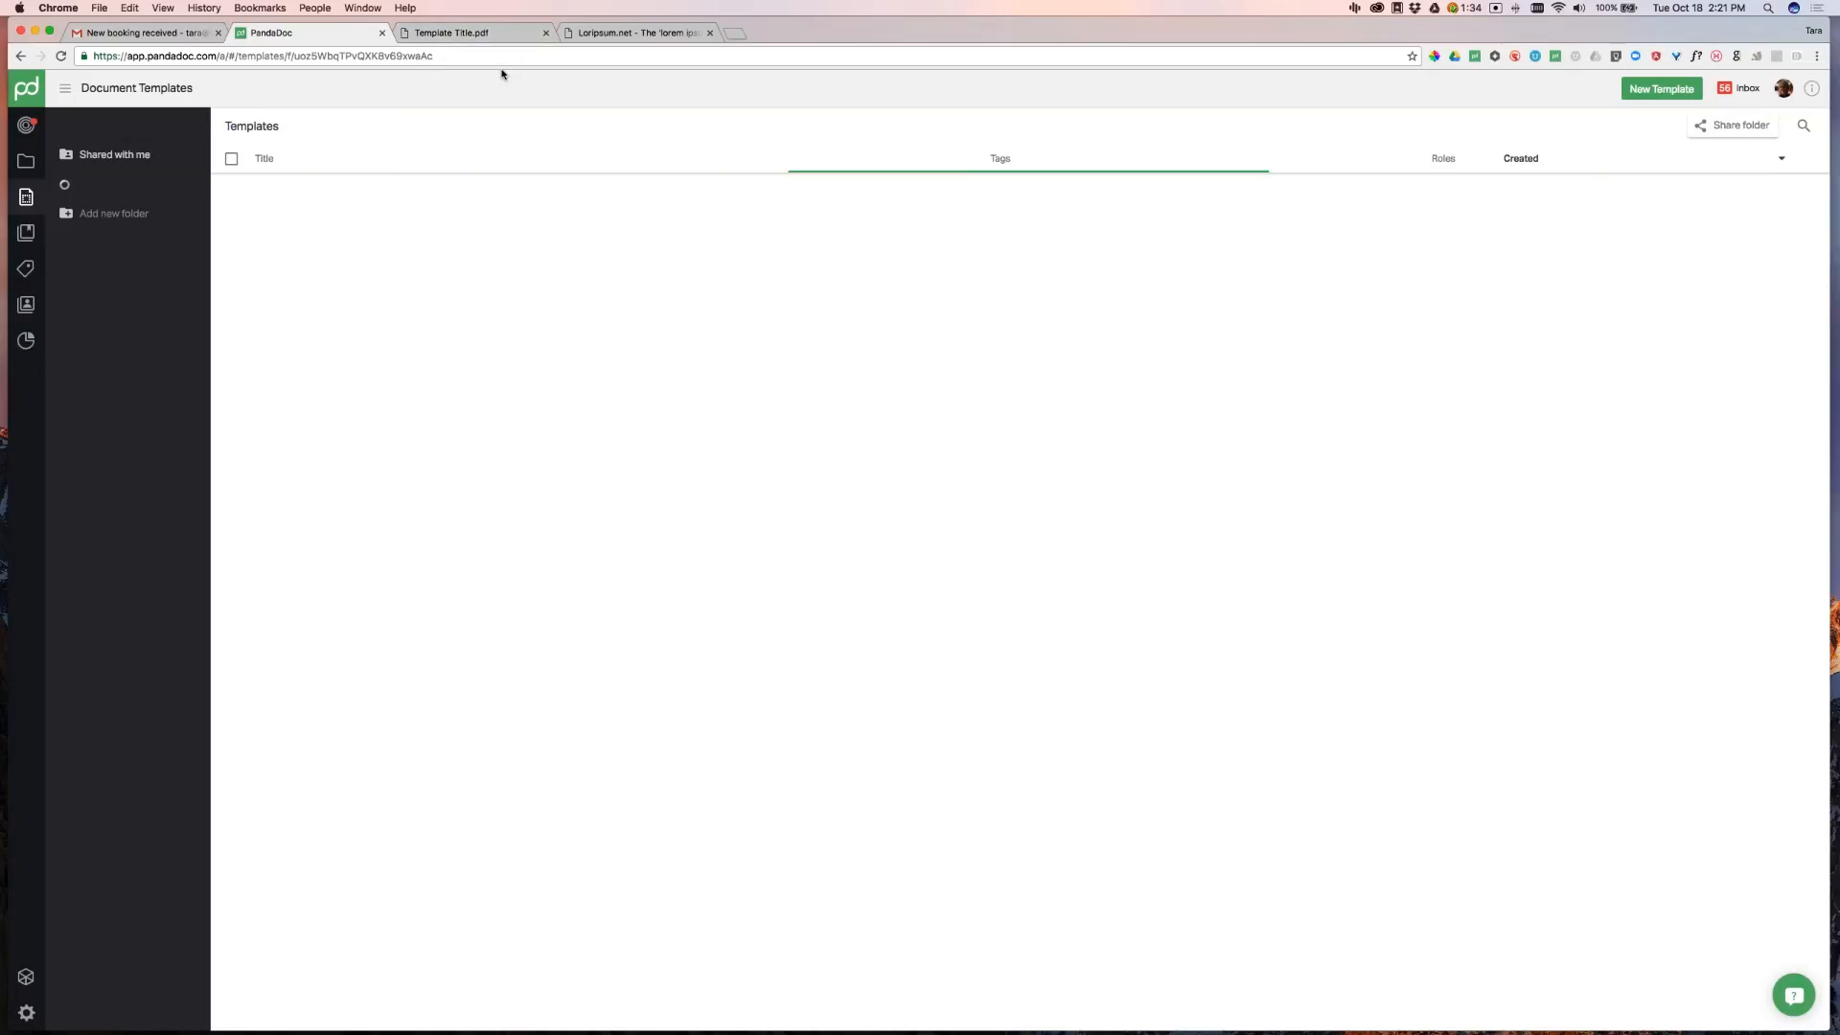
Go to the Documents list and reopen the Sales Proposal draft
{"action": "right_click", "coordinate": [751, 455]}
{"action": "left_click", "coordinate": [1057, 531]}
{"action": "left_click", "coordinate": [27, 163]}
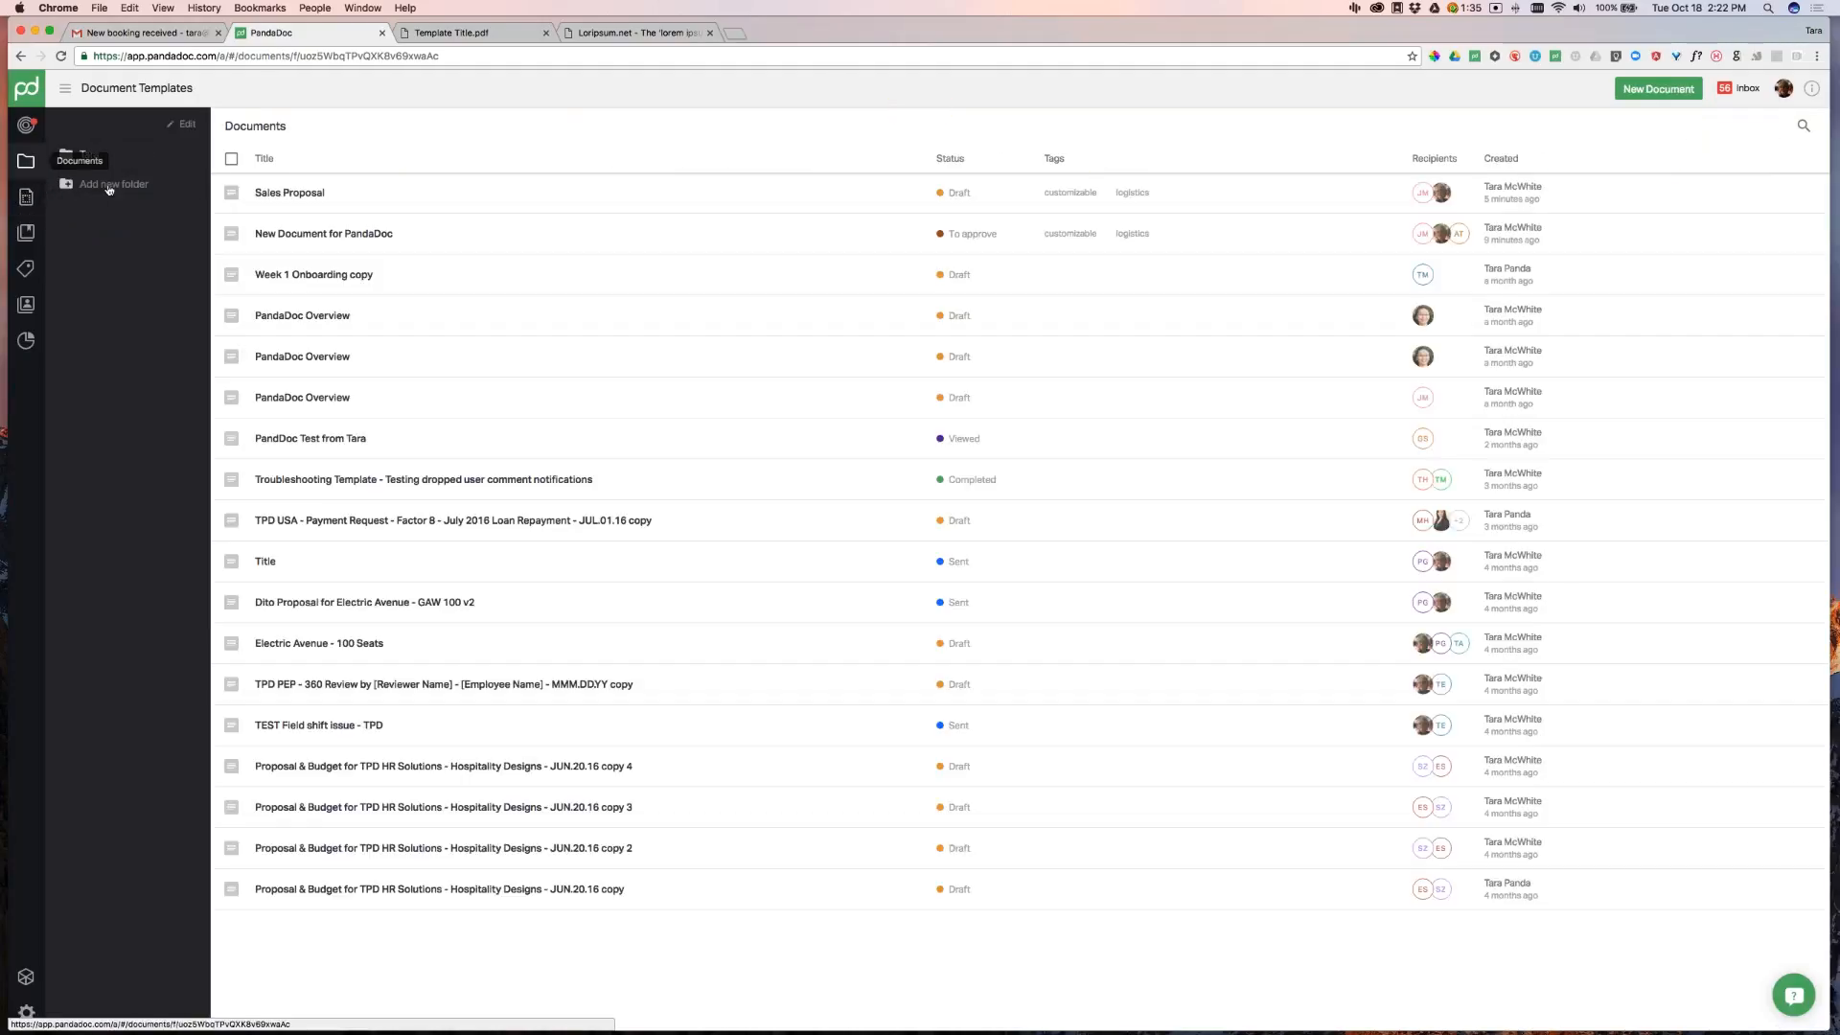
{"action": "left_click", "coordinate": [396, 202]}
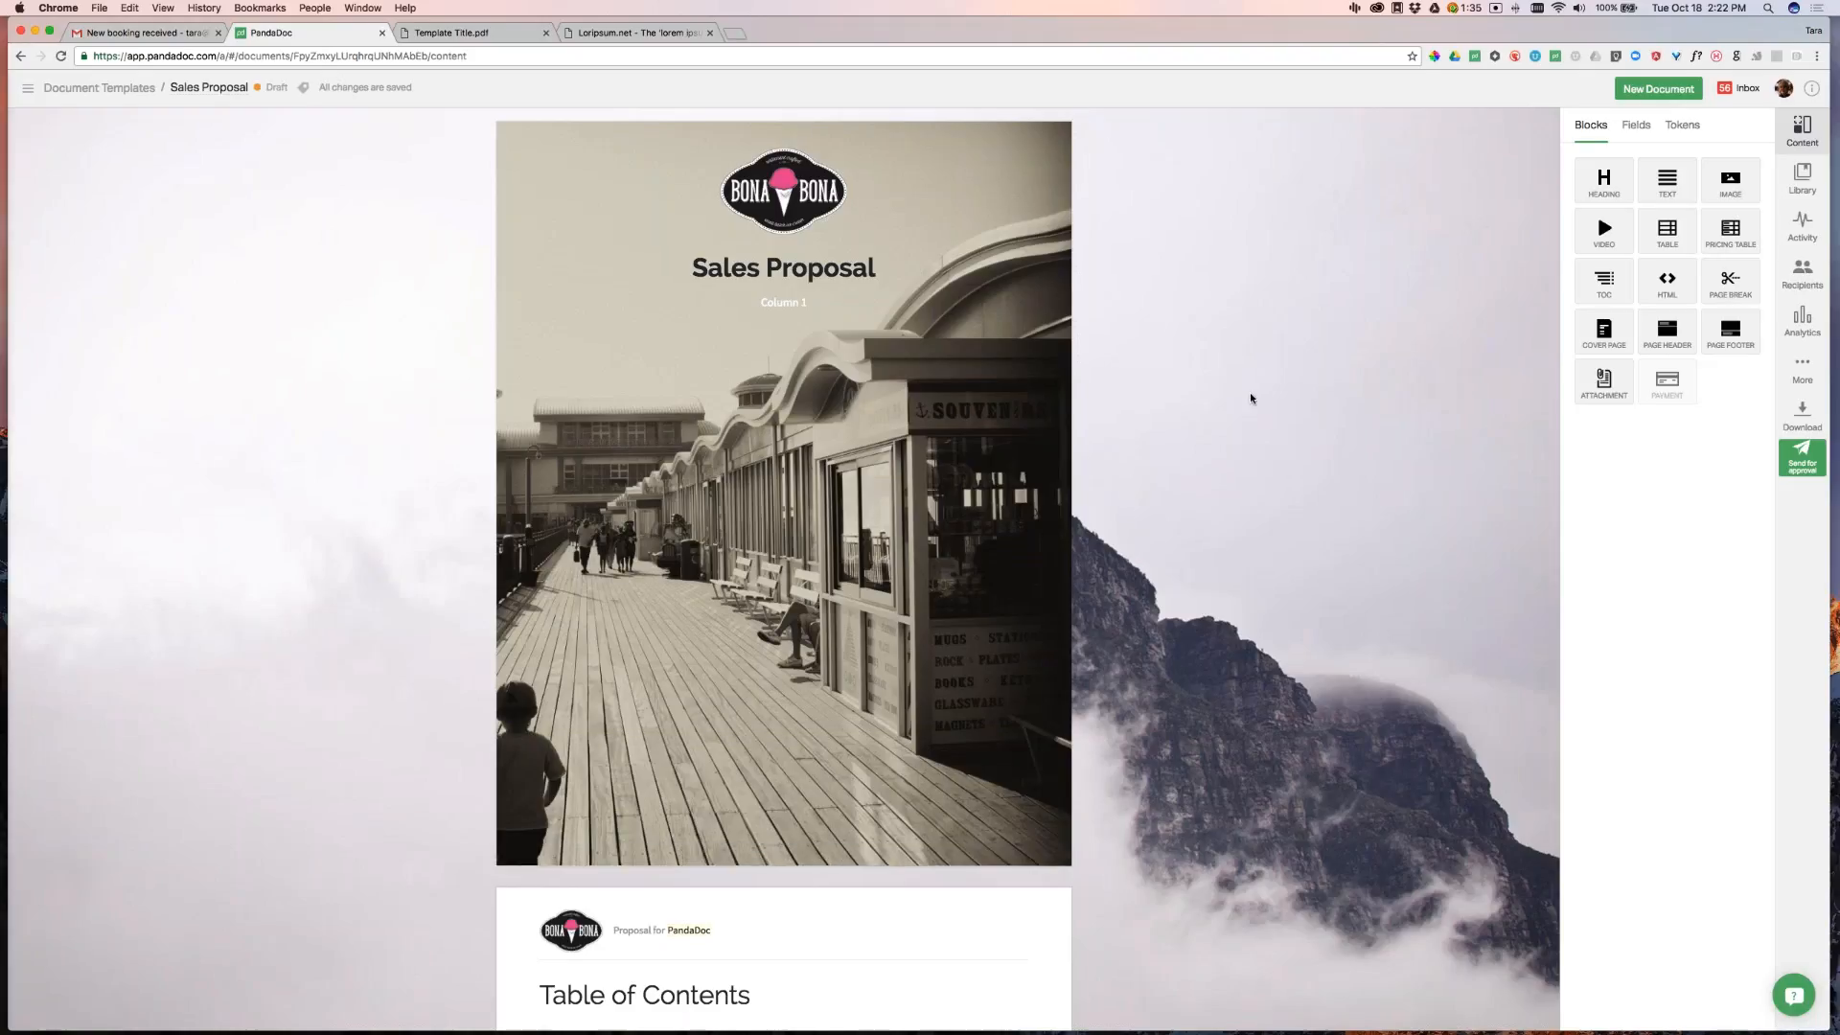
Select the first paragraph under Heading Title
{"action": "scroll", "coordinate": [1186, 431], "scroll_direction": "down", "scroll_amount": 7}
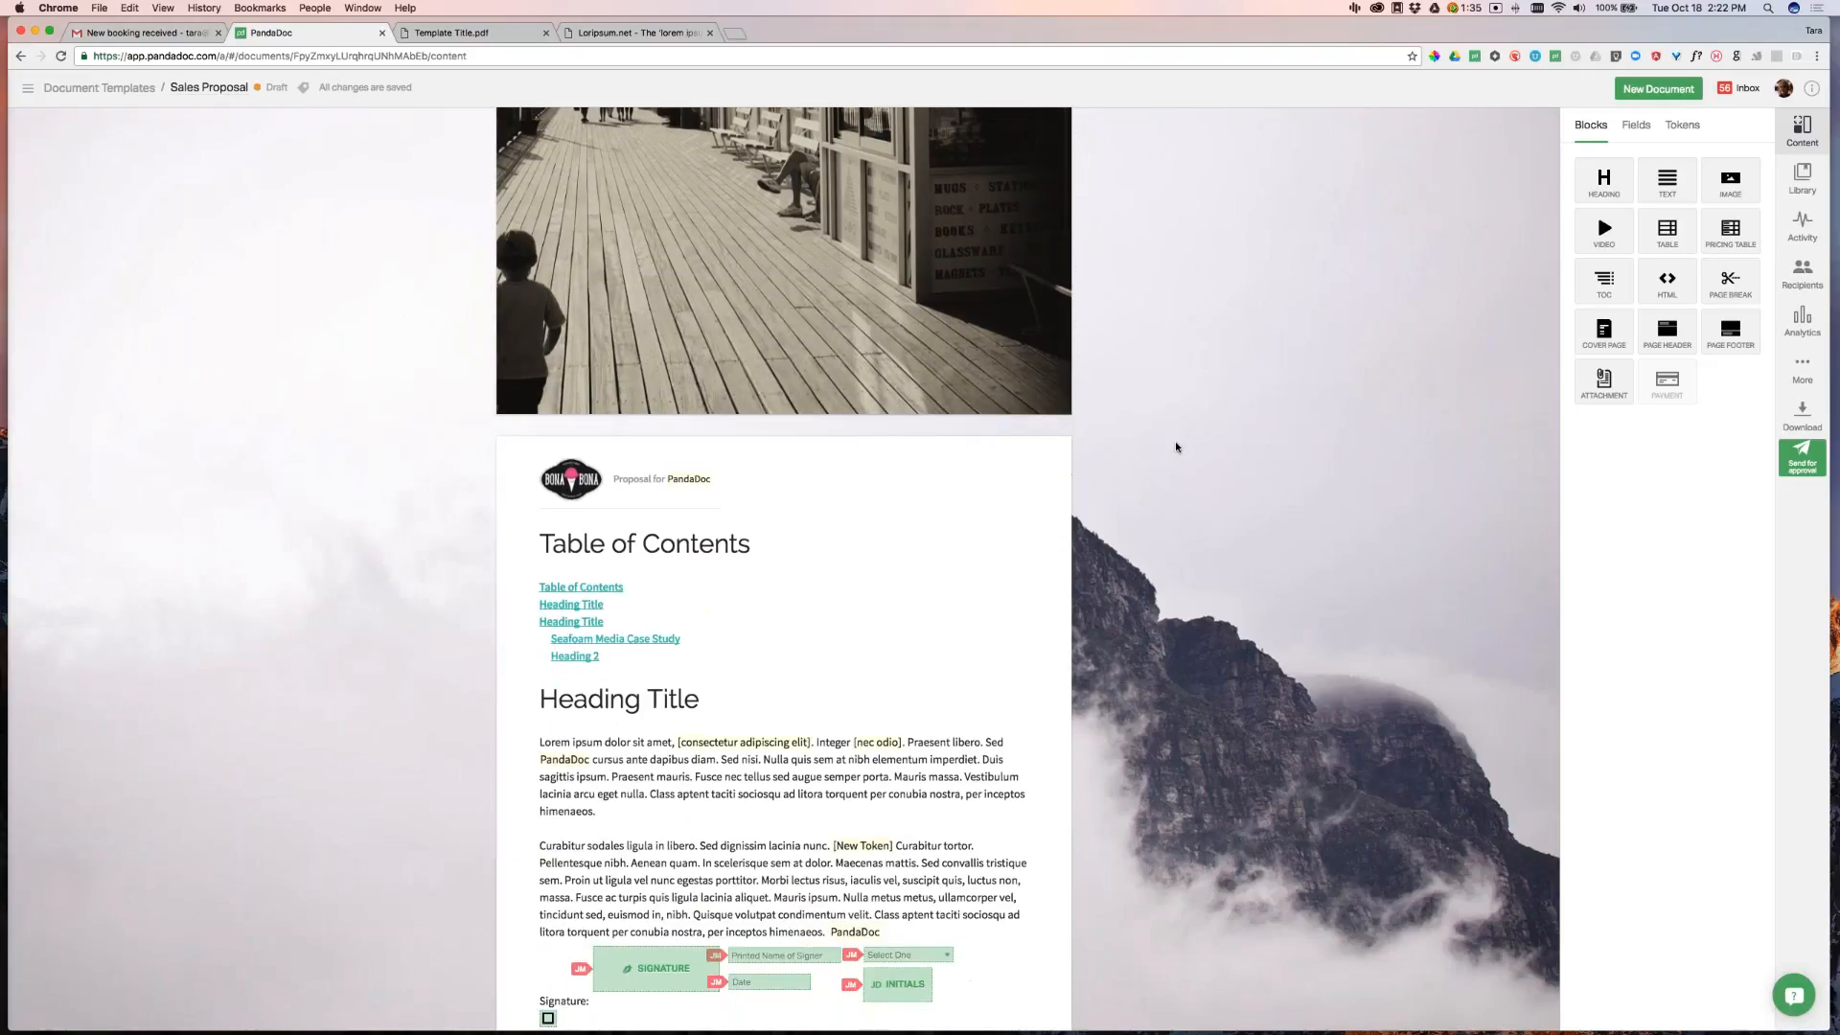
{"action": "left_click", "coordinate": [598, 542]}
{"action": "left_click_drag", "start_coordinate": [598, 542], "coordinate": [540, 474]}
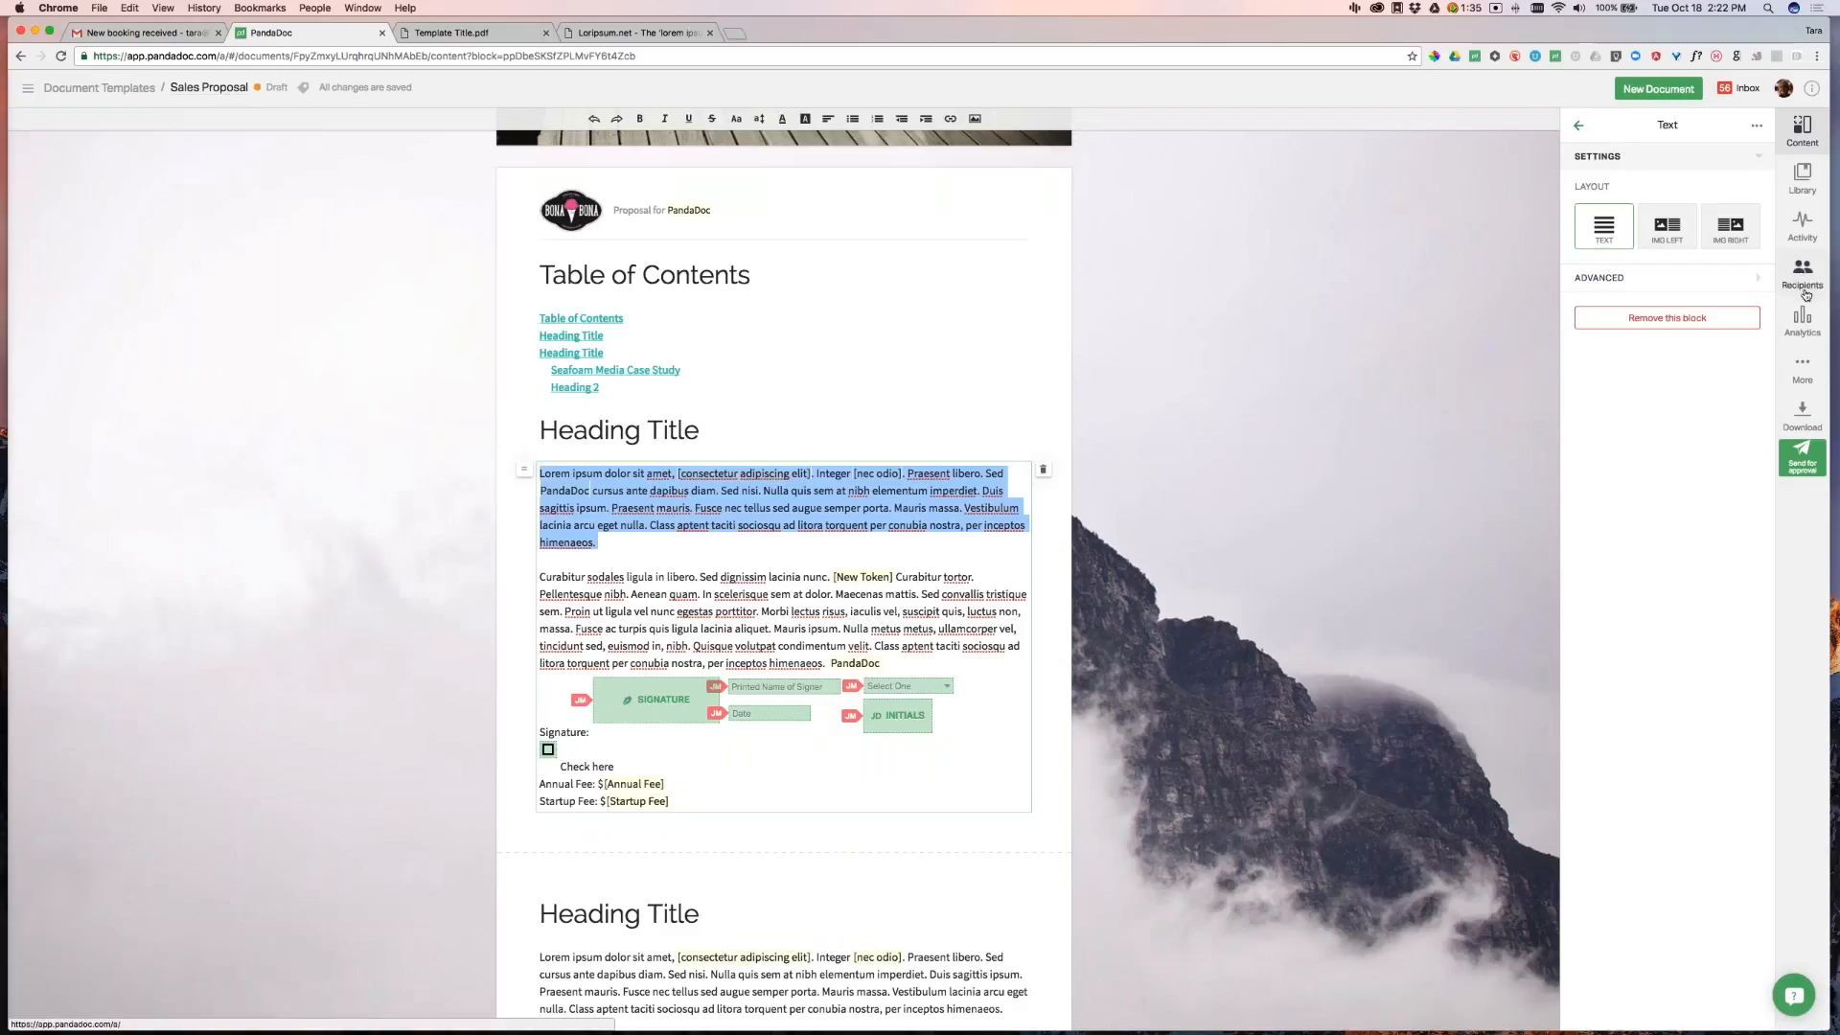
Set the document's Design text font to Lora
{"action": "left_click", "coordinate": [1802, 369]}
{"action": "left_click", "coordinate": [1601, 158]}
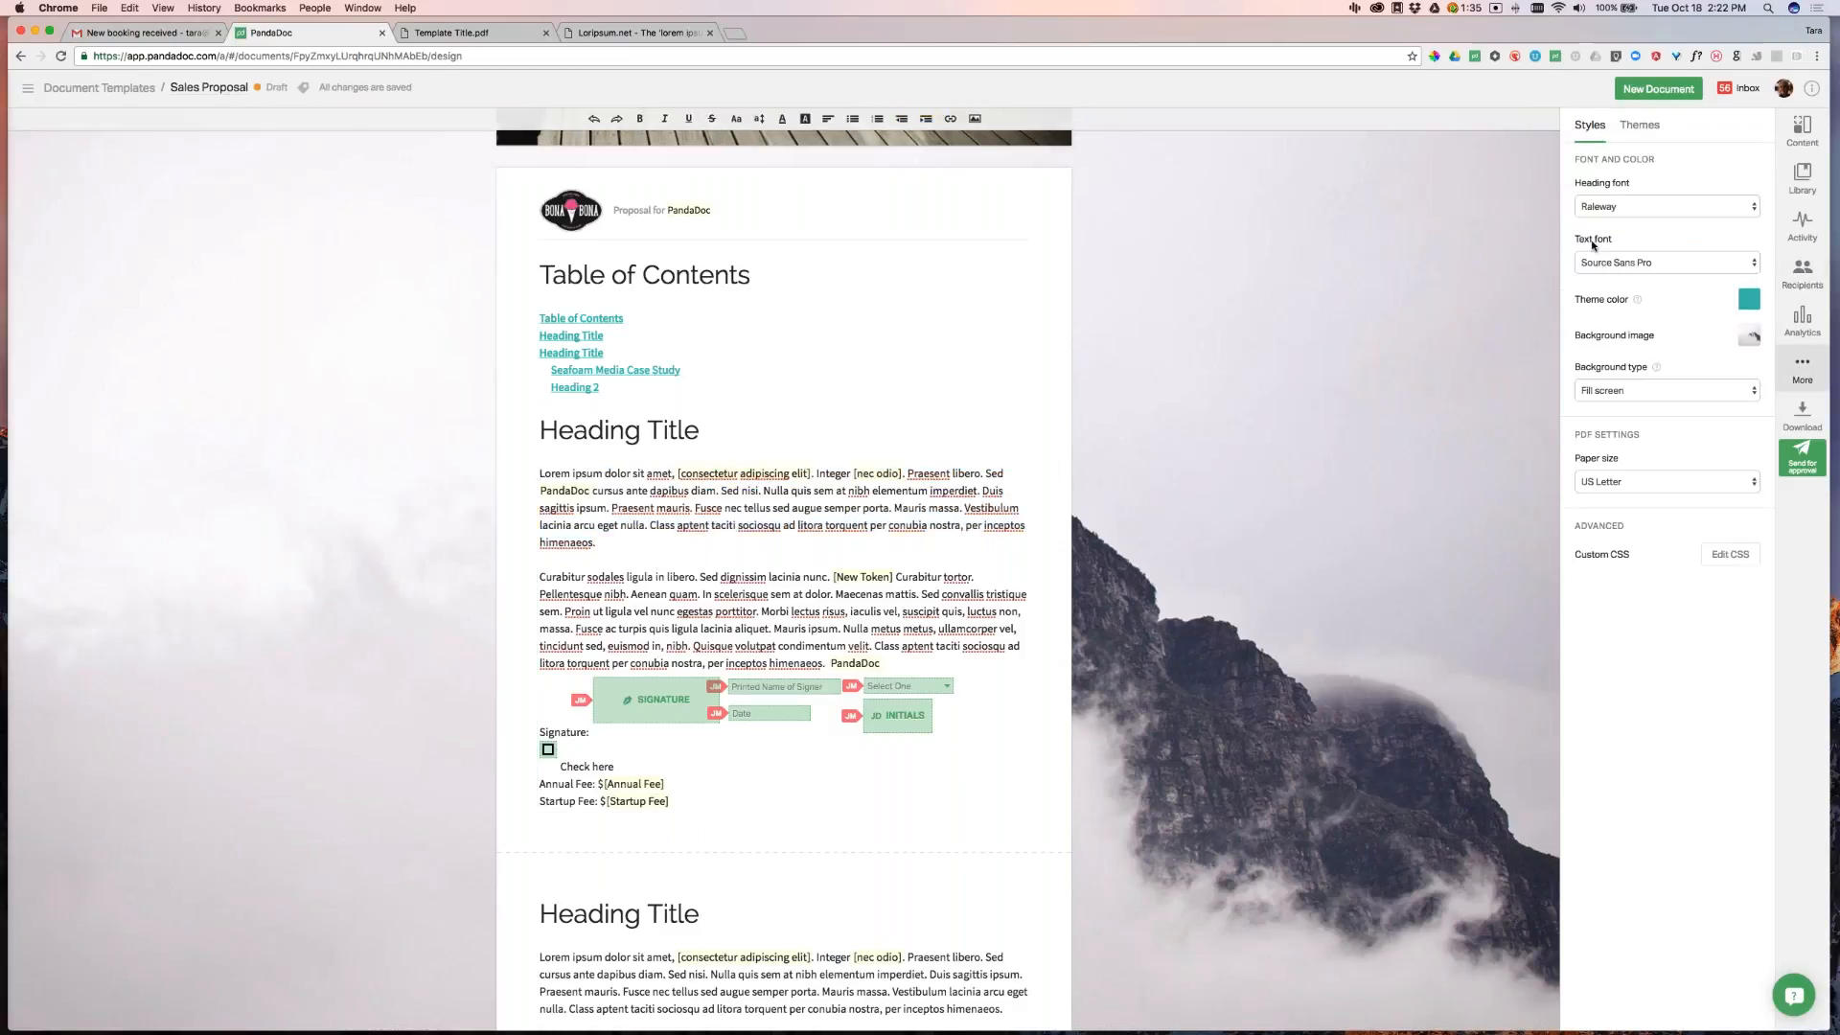
{"action": "left_click", "coordinate": [1610, 264]}
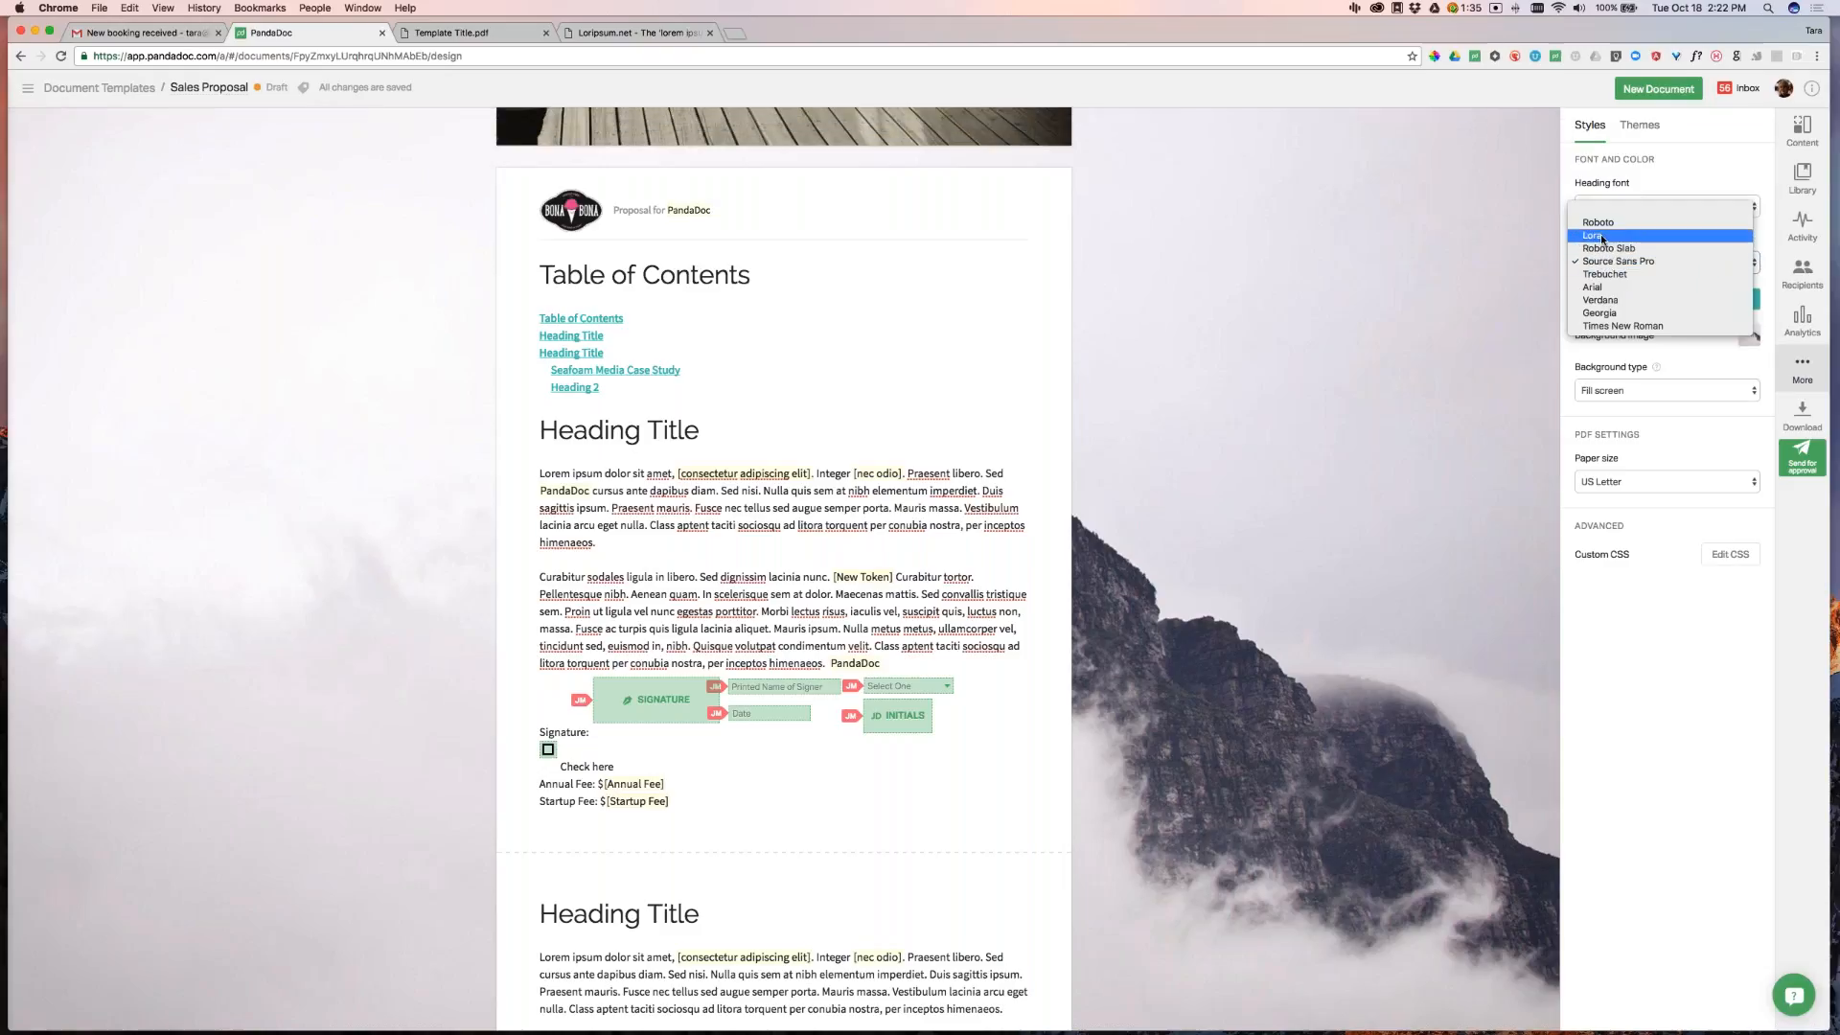
{"action": "left_click", "coordinate": [1601, 235]}
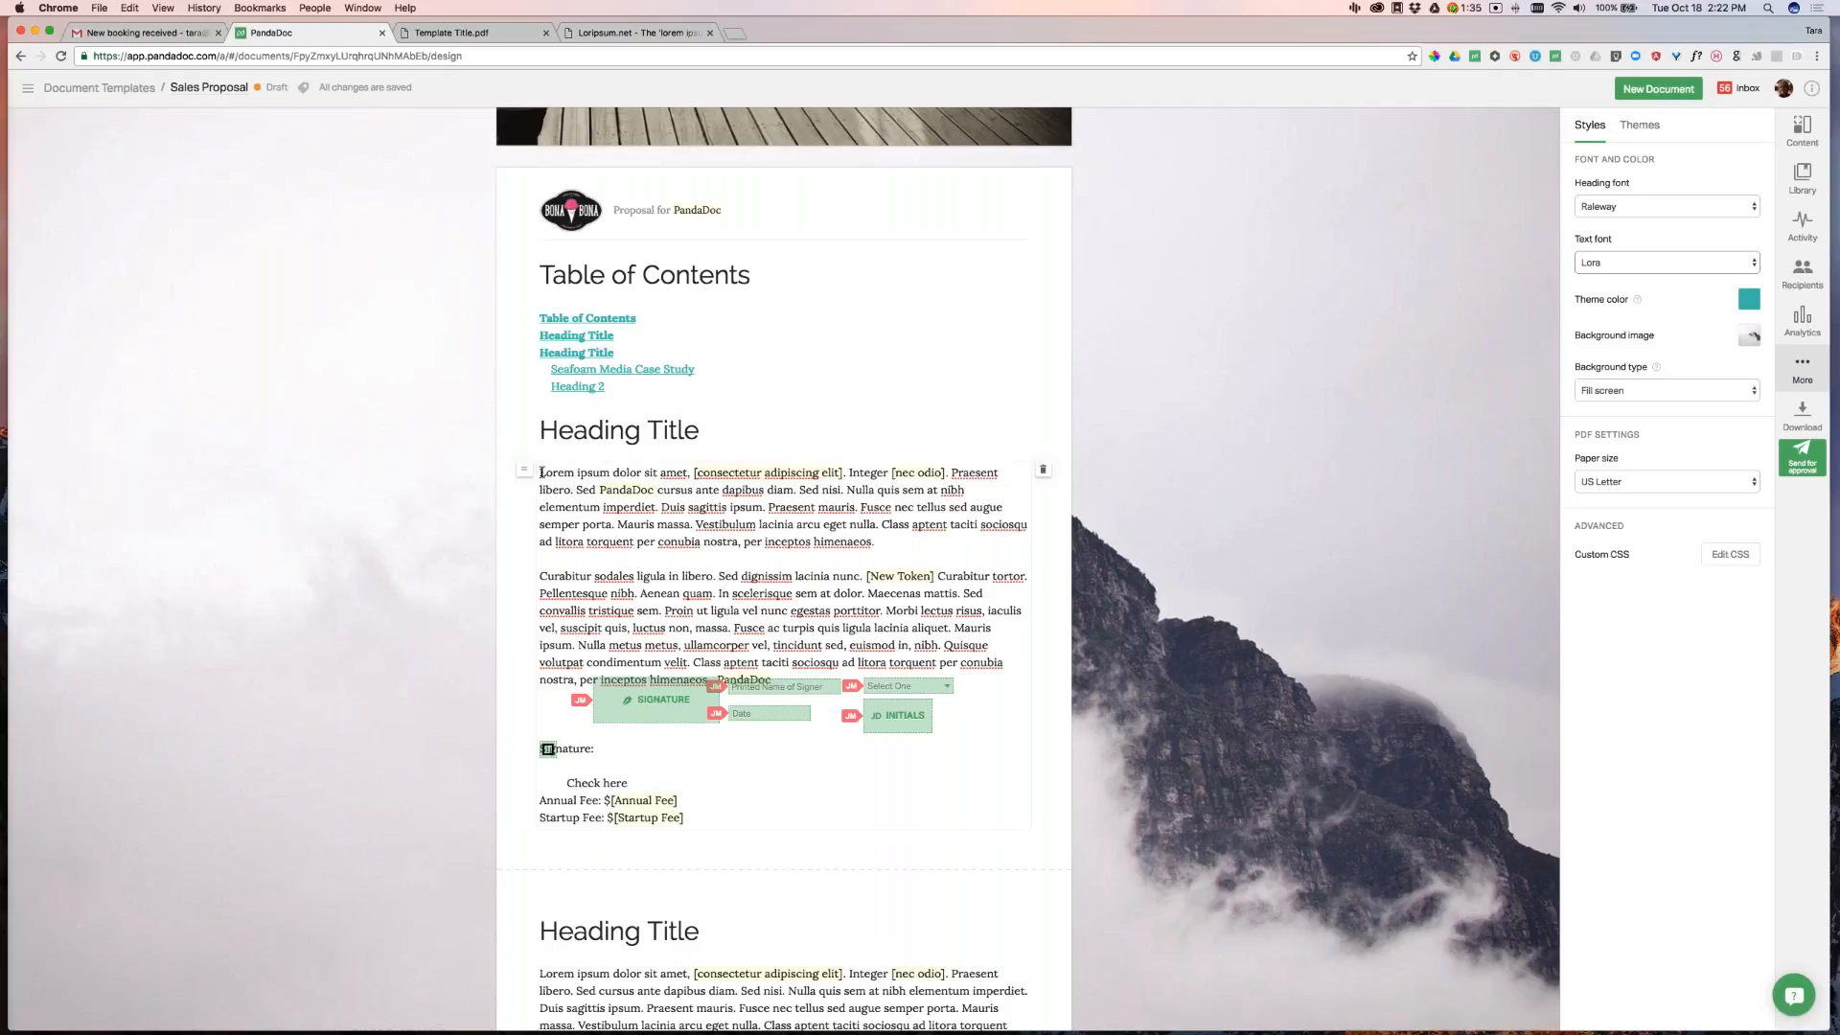
Change the first paragraph under Heading Title to Arial, then review the Design styles again
{"action": "left_click_drag", "start_coordinate": [542, 472], "coordinate": [874, 542]}
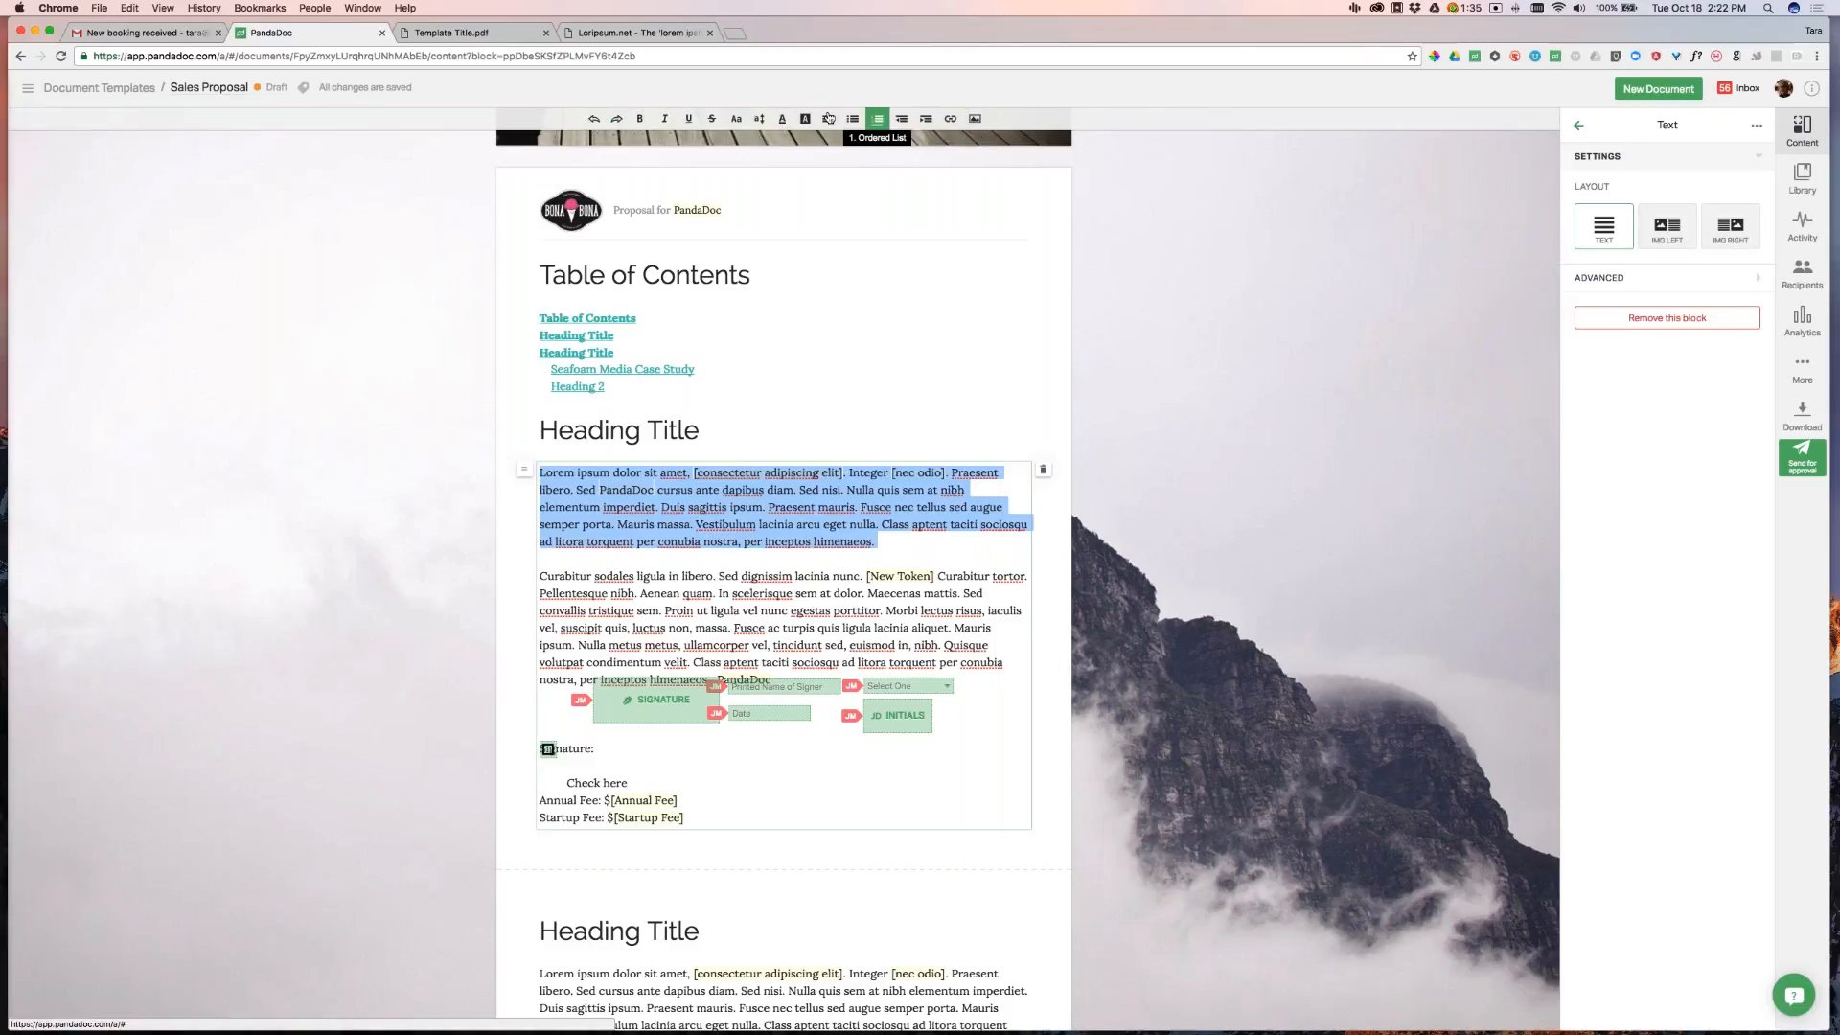
{"action": "left_click", "coordinate": [735, 119]}
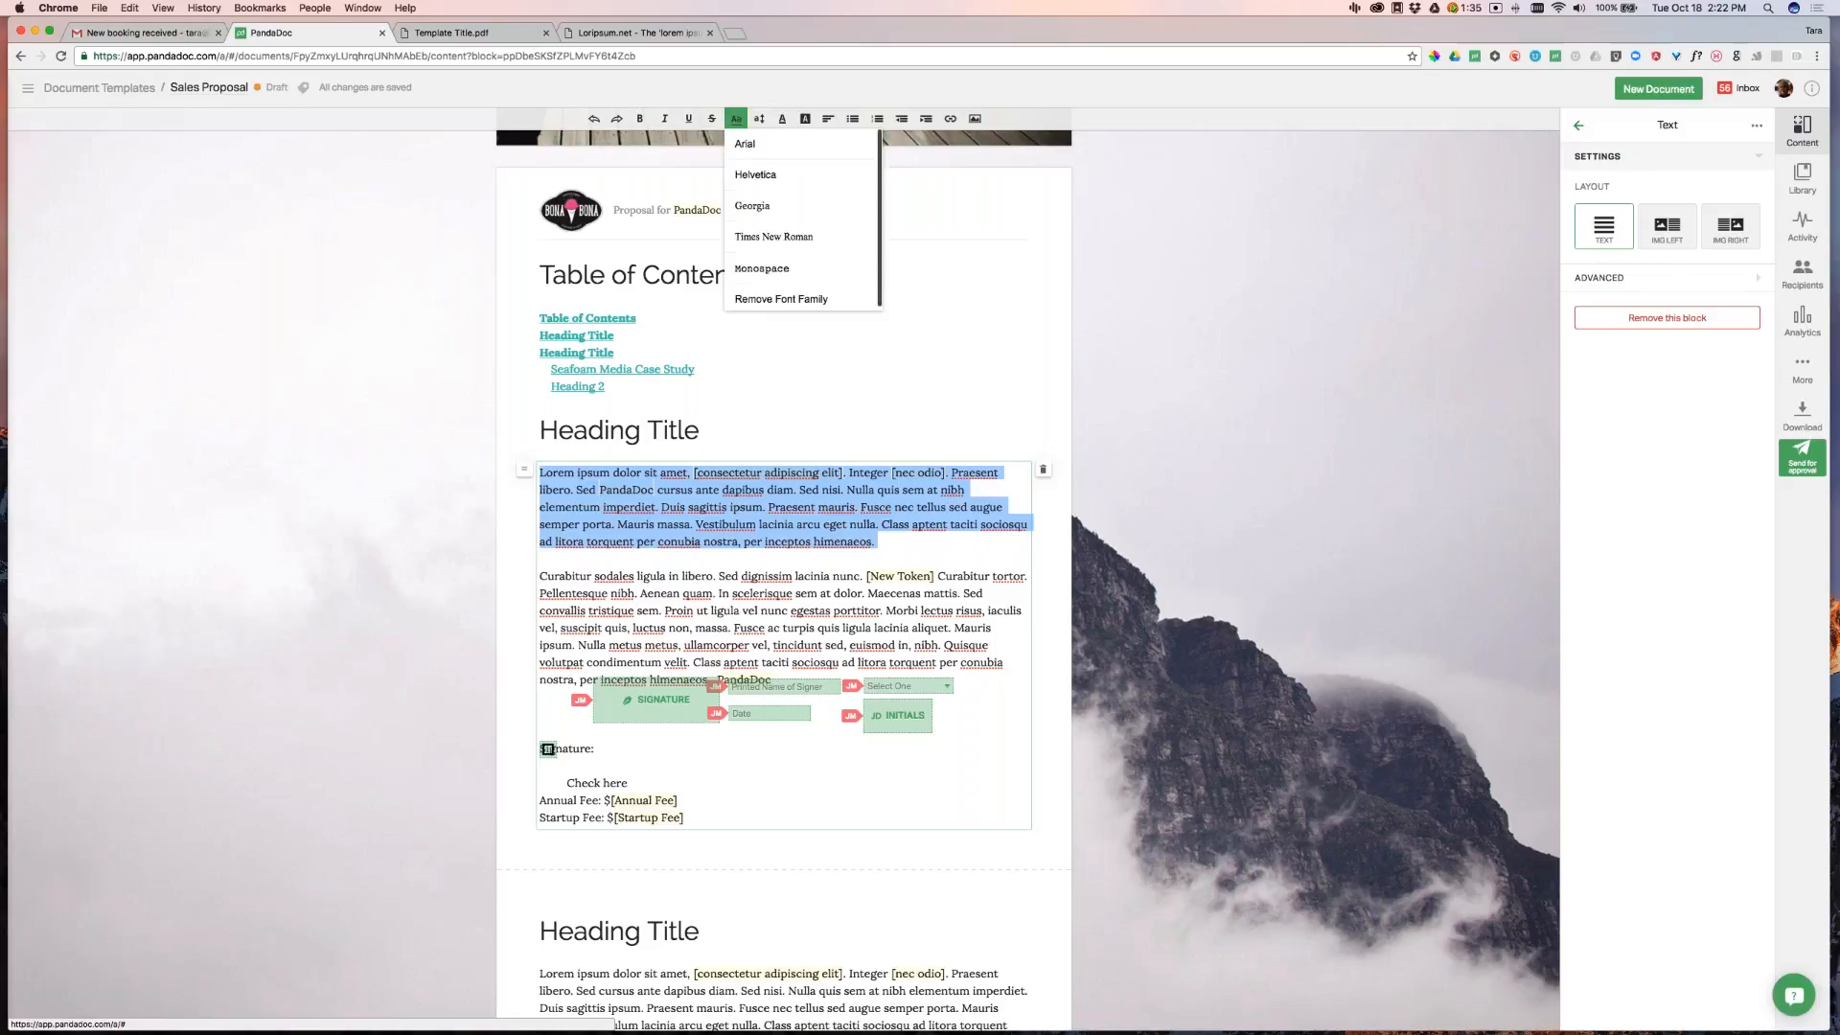
{"action": "left_click", "coordinate": [749, 144]}
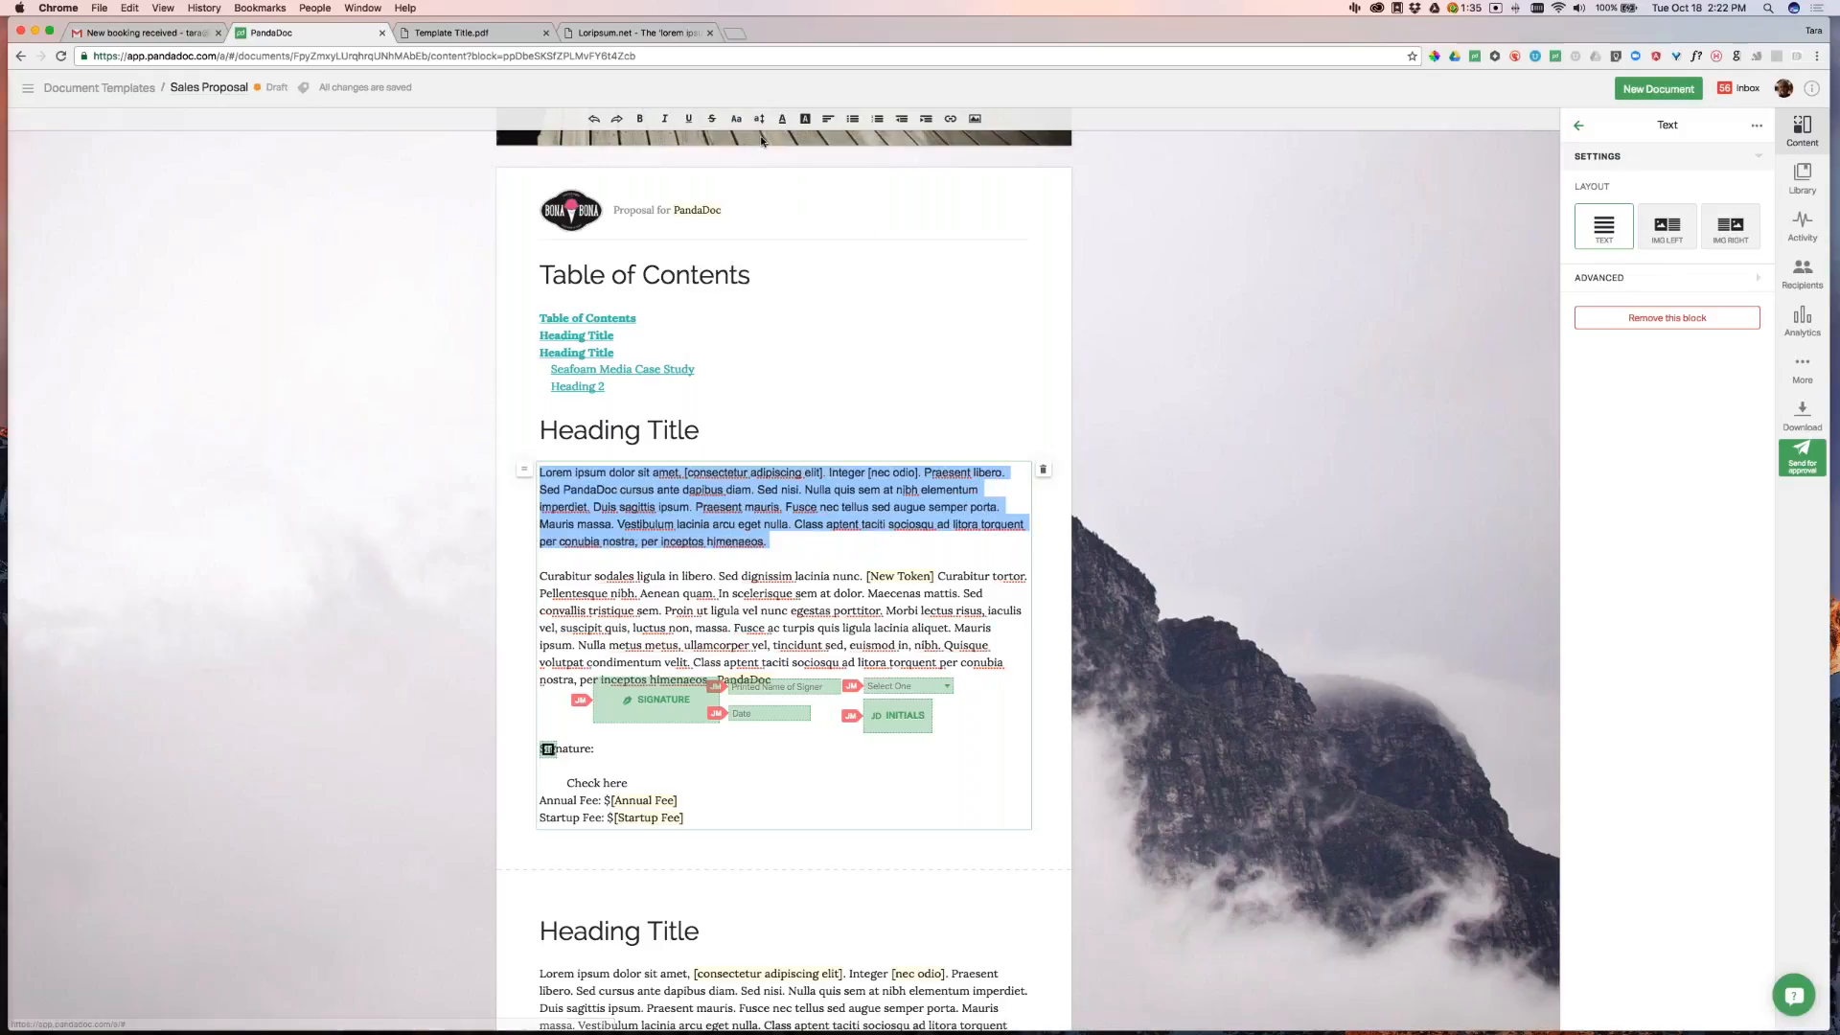
{"action": "left_click", "coordinate": [1166, 509]}
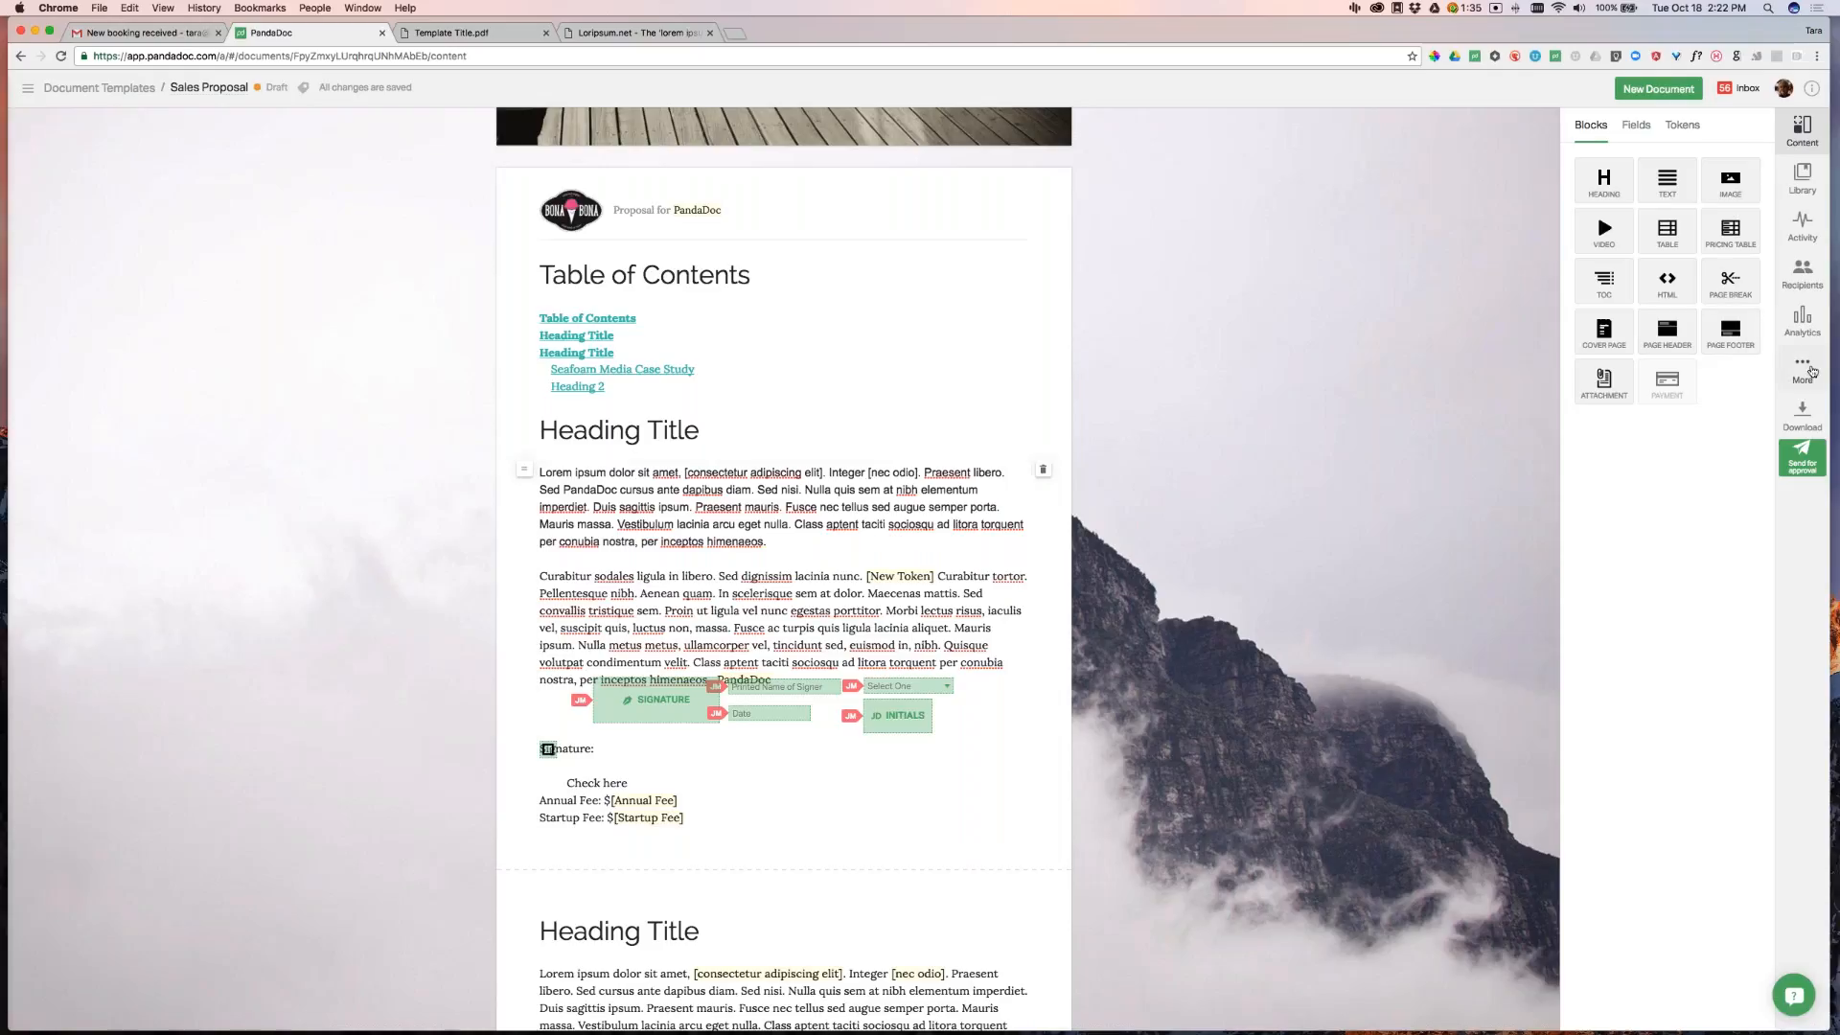
{"action": "left_click", "coordinate": [1802, 369]}
{"action": "left_click", "coordinate": [1629, 159]}
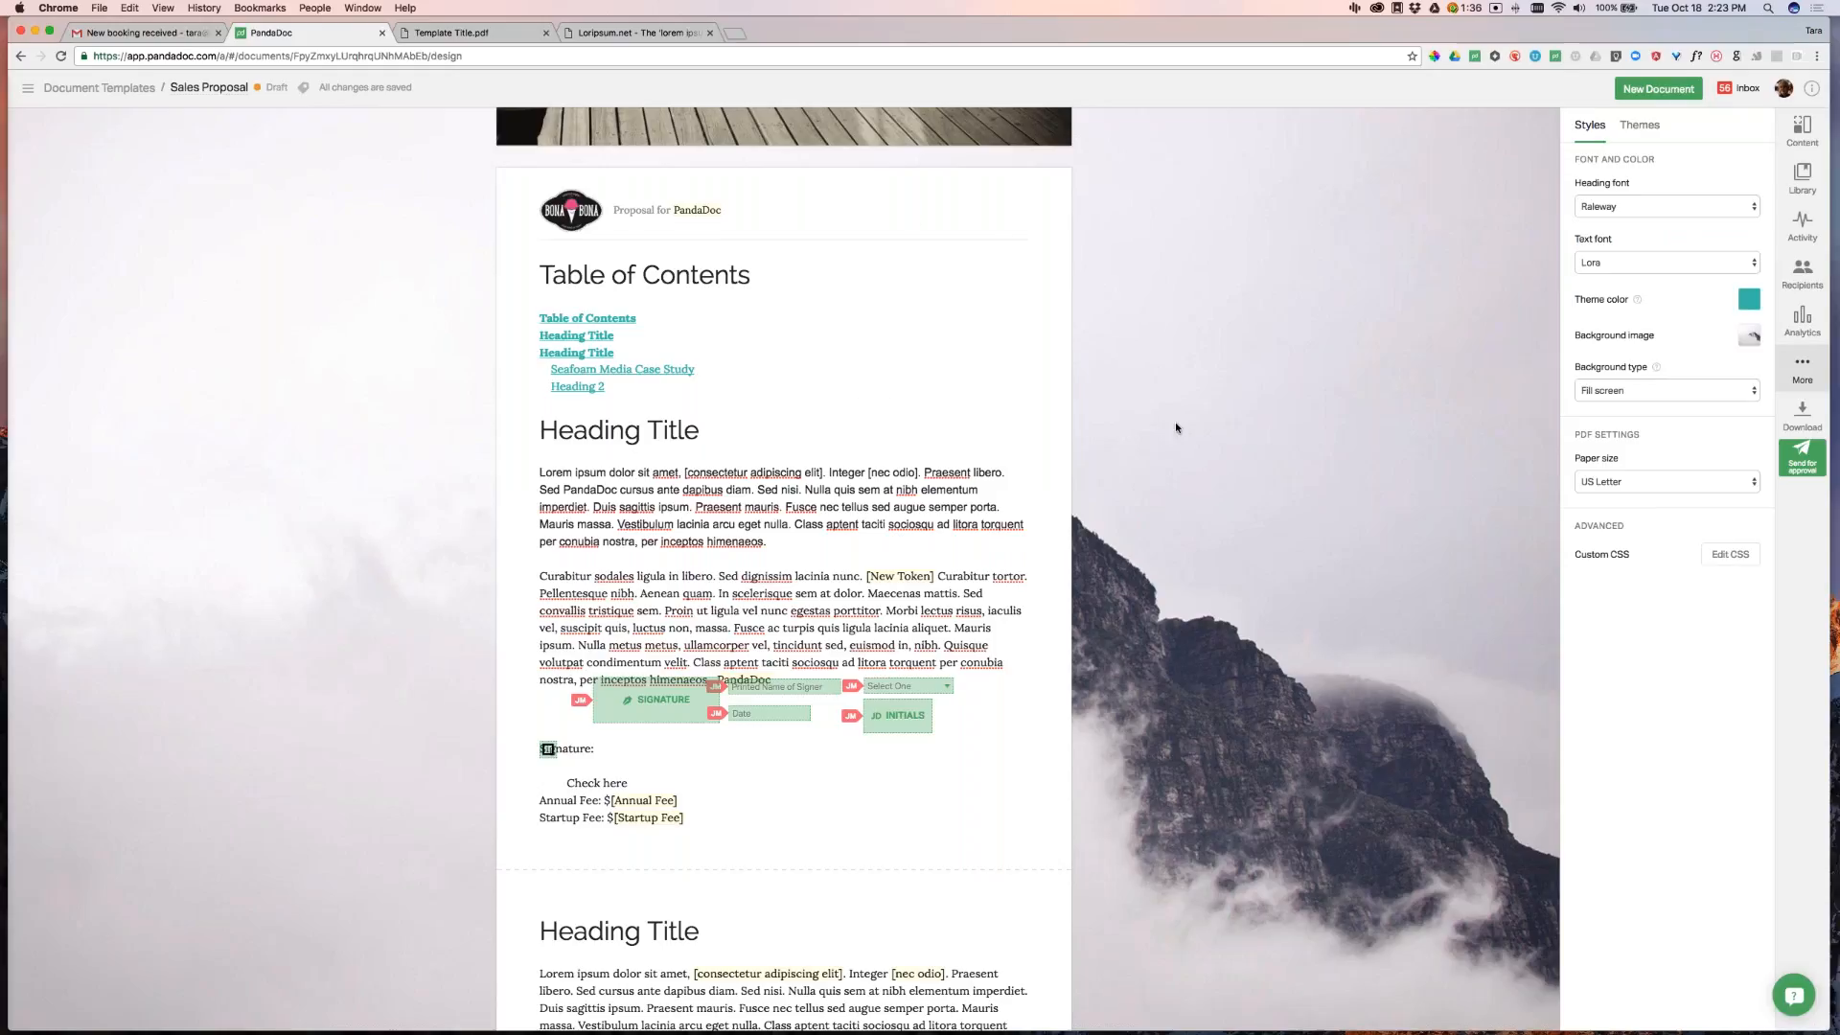
{"action": "left_click", "coordinate": [880, 507]}
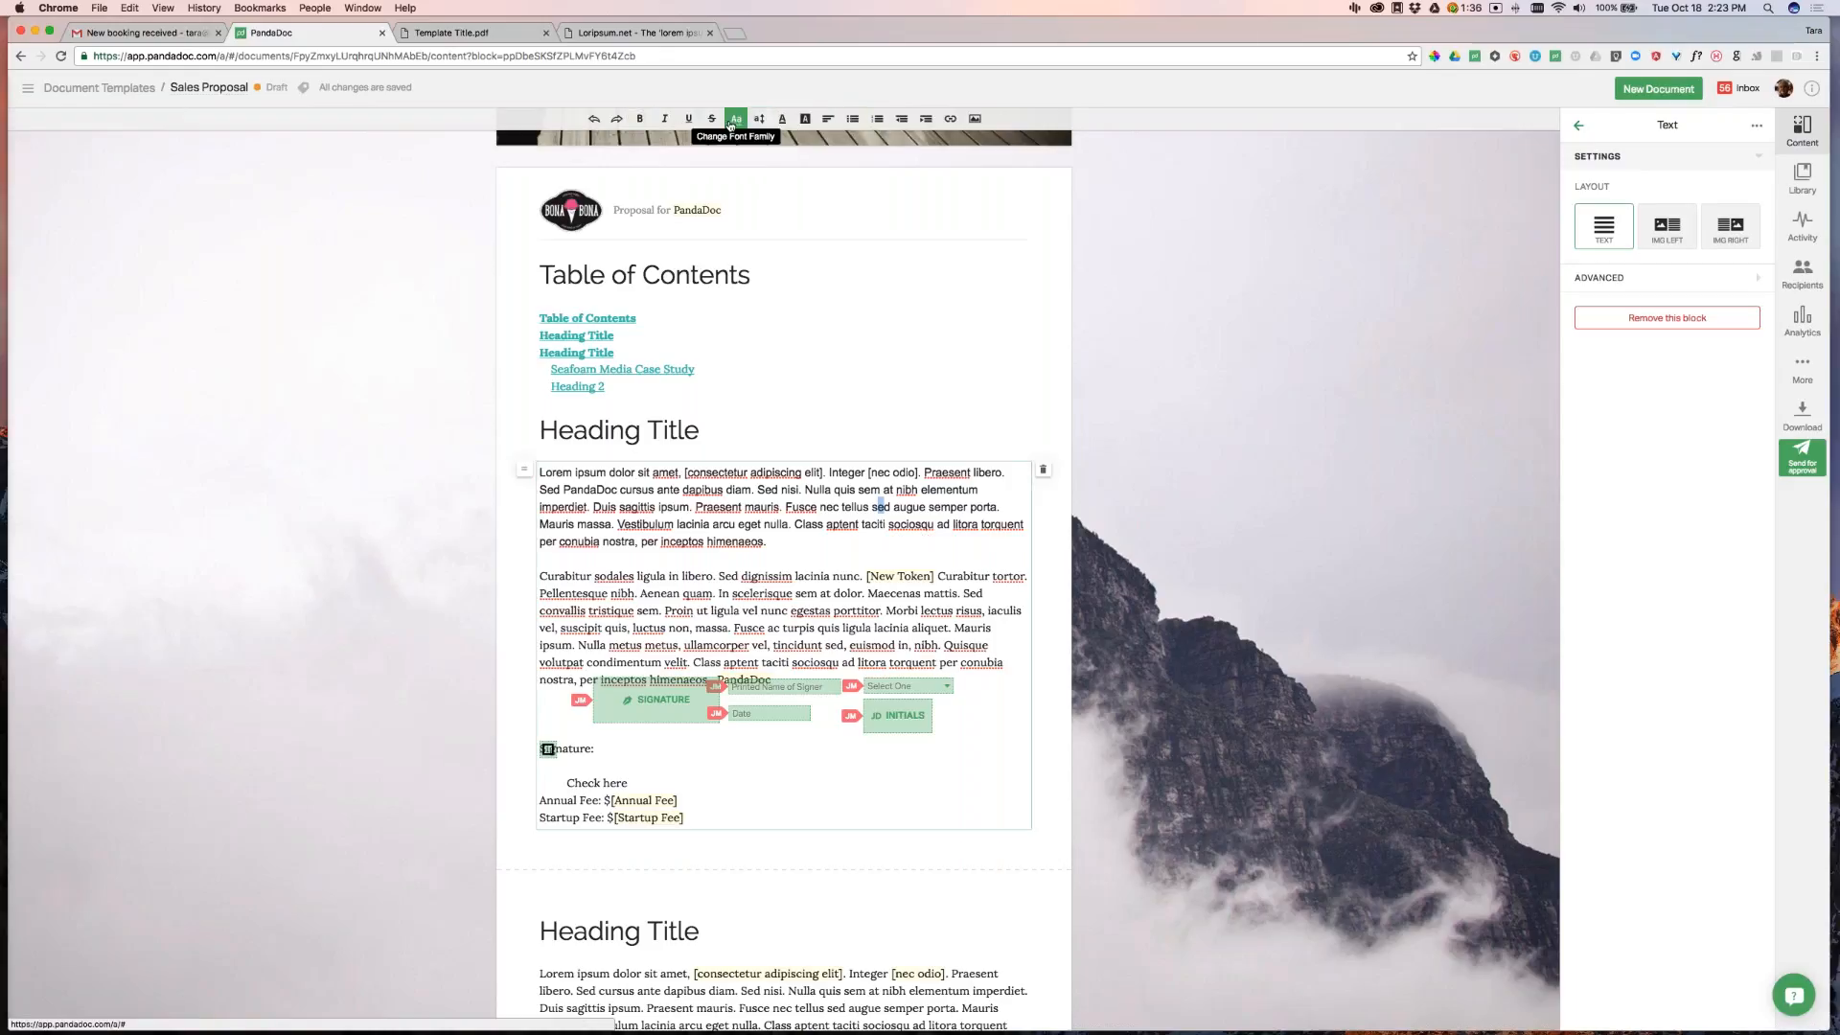
Apply the Monospace font to the first paragraph under Heading Title
{"action": "triple_click", "coordinate": [663, 474]}
{"action": "left_click", "coordinate": [735, 123]}
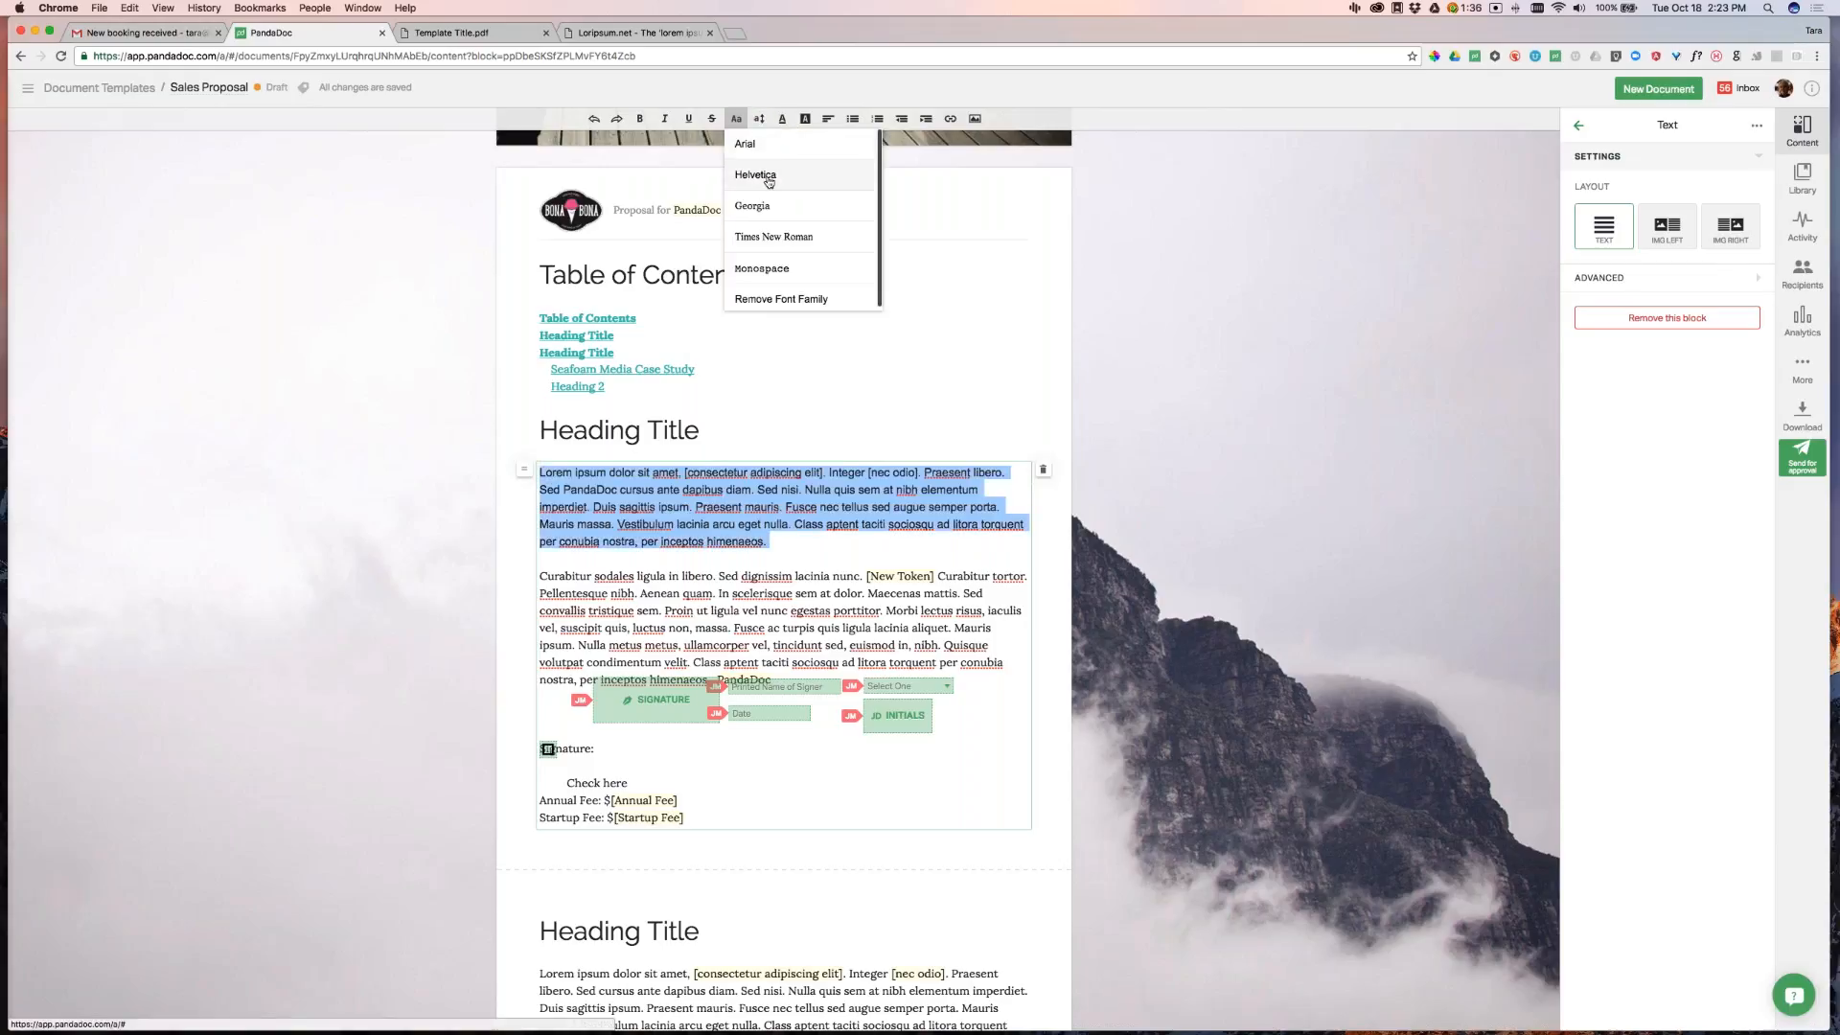
{"action": "left_click", "coordinate": [822, 274]}
{"action": "left_click", "coordinate": [1178, 498]}
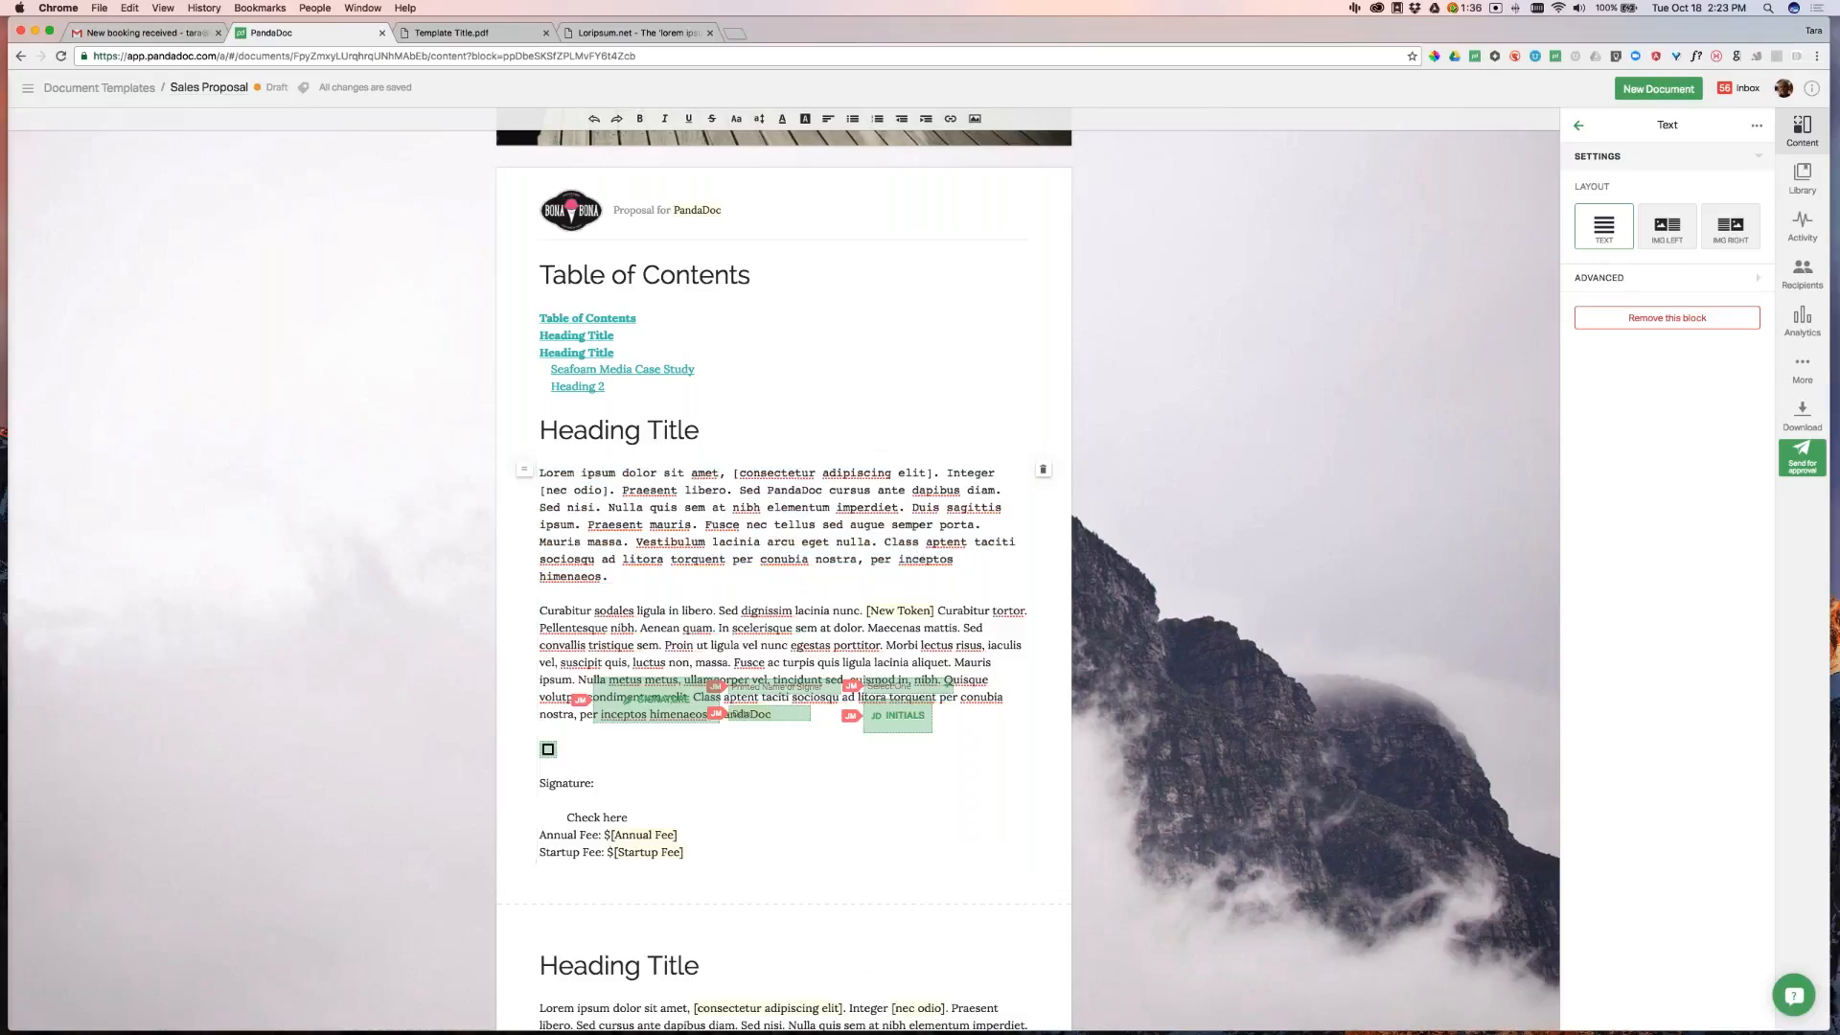
Remove the paragraph's own font family so it reverts to Lora, then check Design styles
{"action": "left_click_drag", "start_coordinate": [613, 576], "coordinate": [539, 472]}
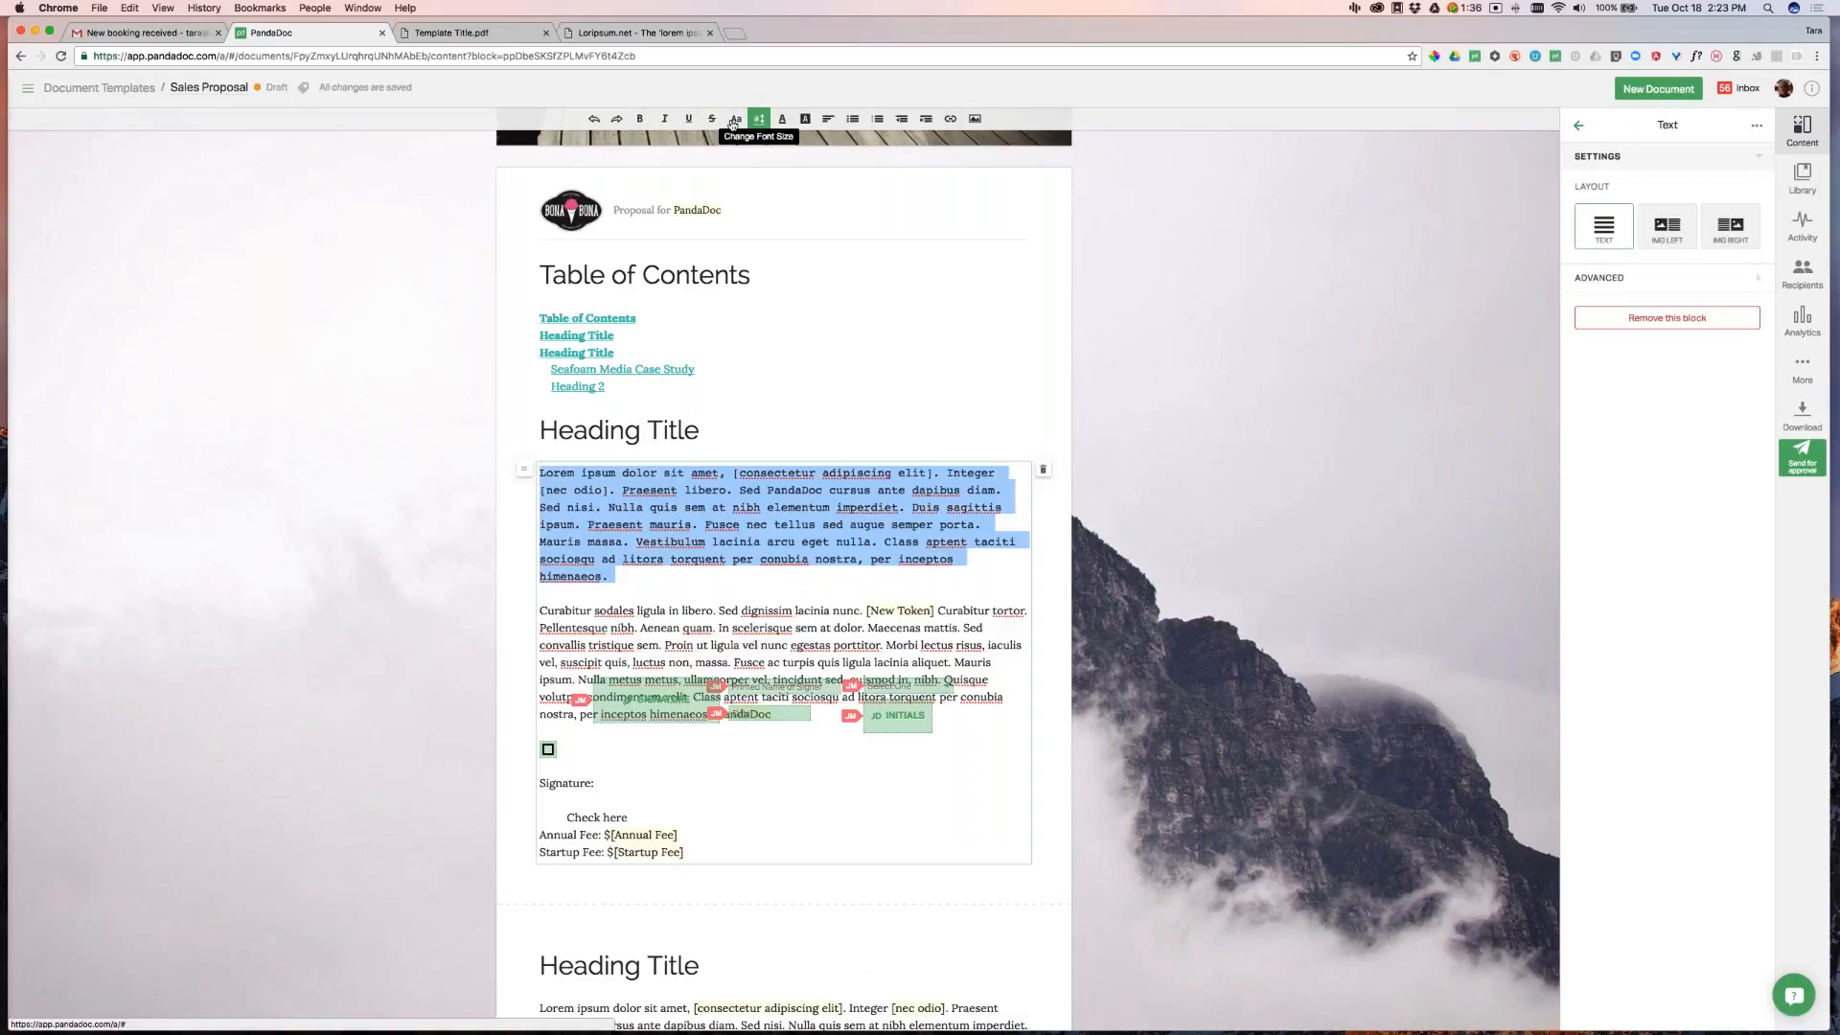
{"action": "left_click", "coordinate": [736, 119]}
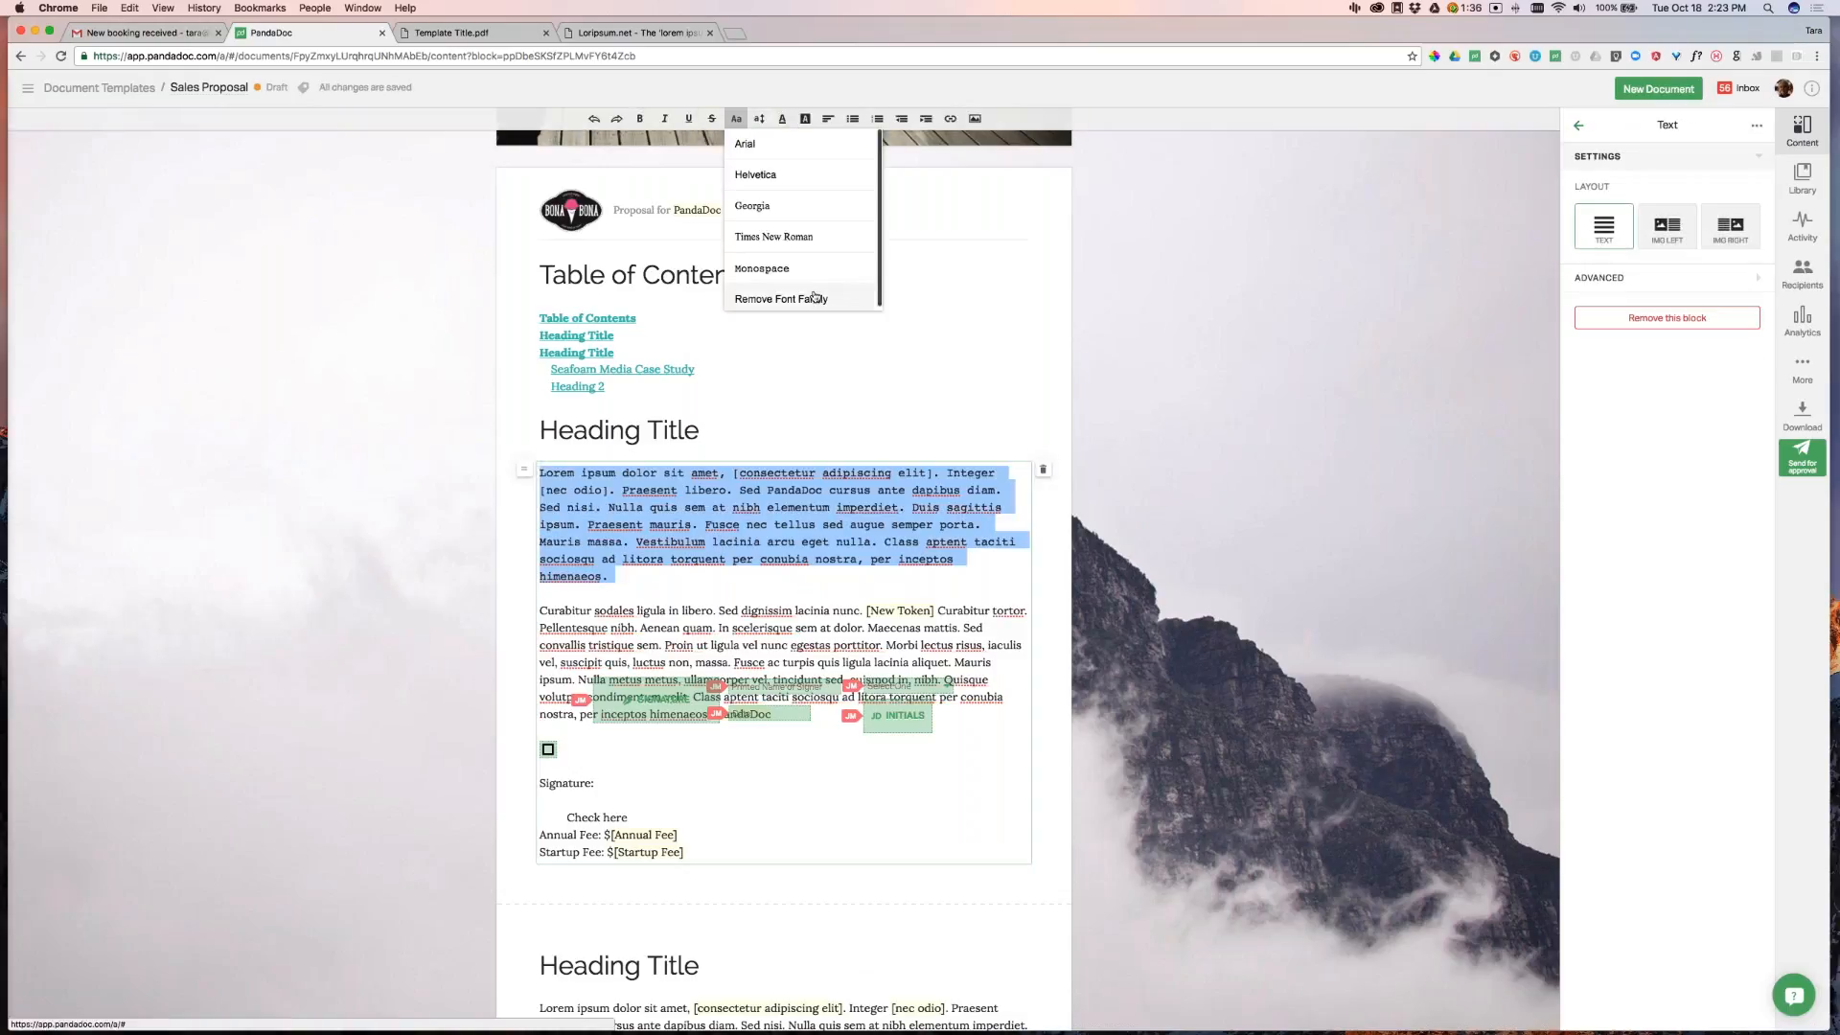
{"action": "left_click", "coordinate": [814, 298]}
{"action": "left_click", "coordinate": [826, 500]}
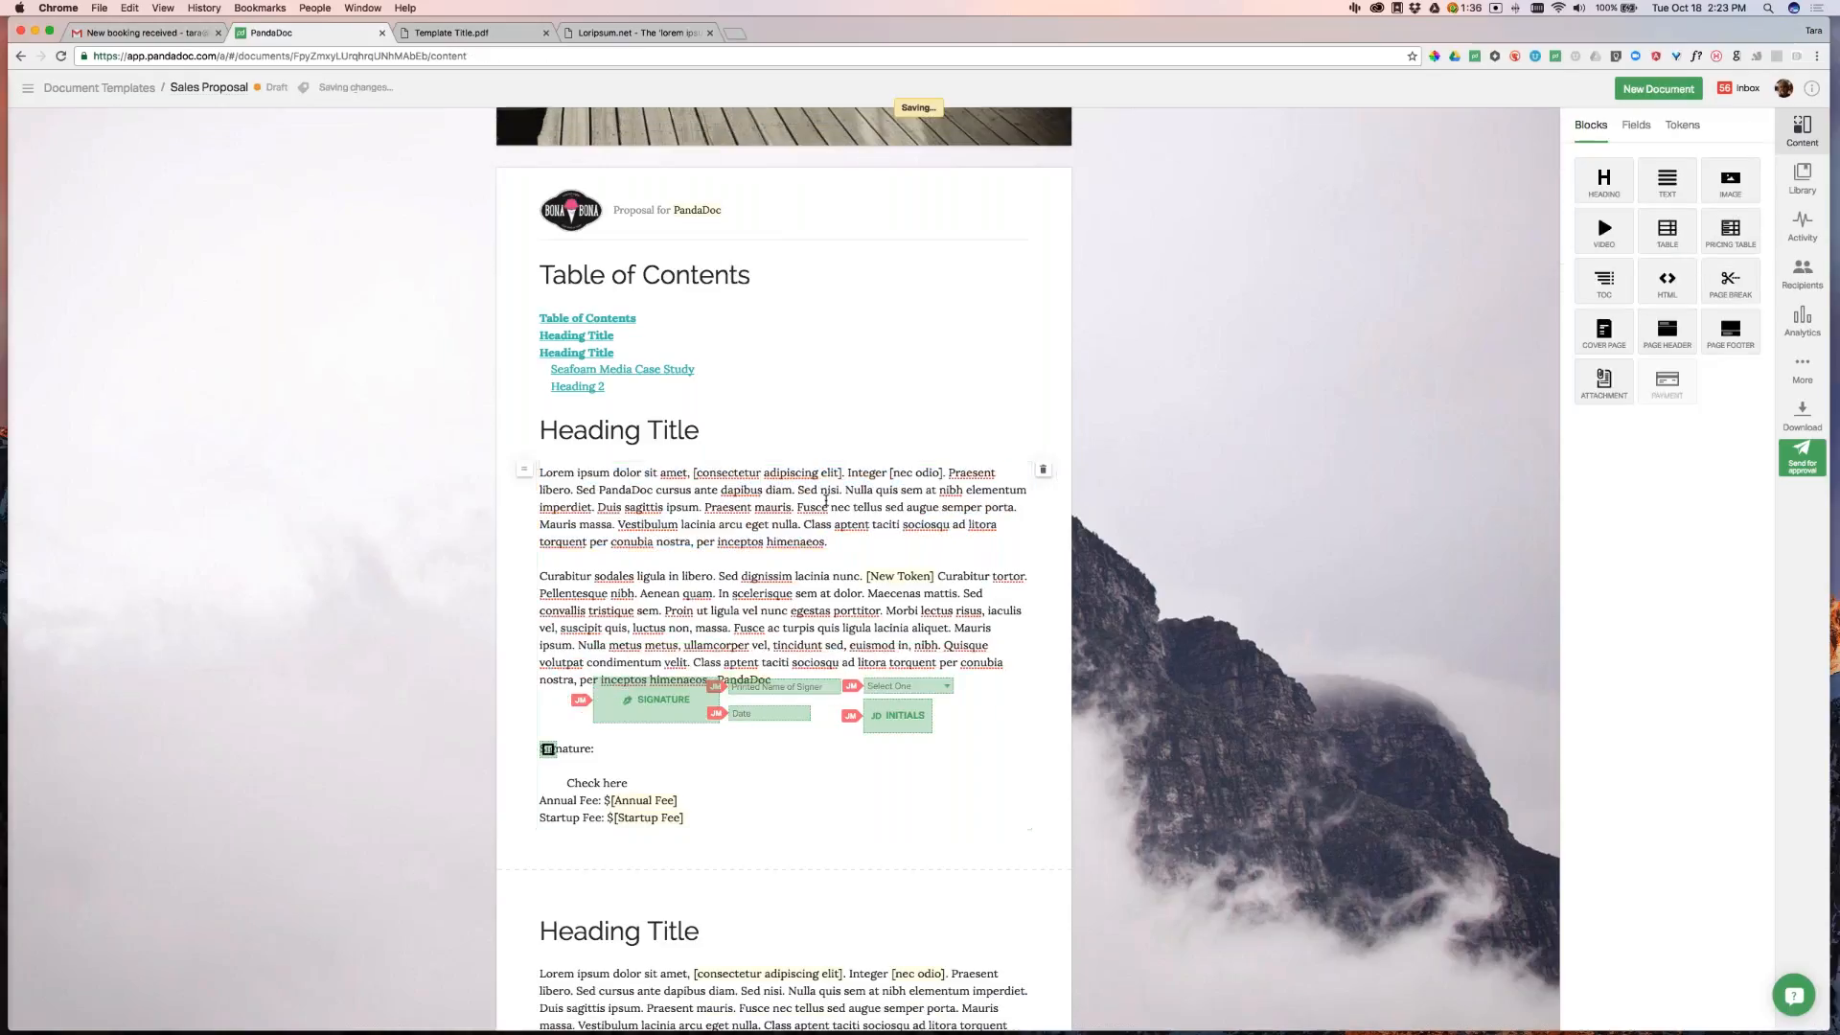
{"action": "left_click", "coordinate": [1803, 369]}
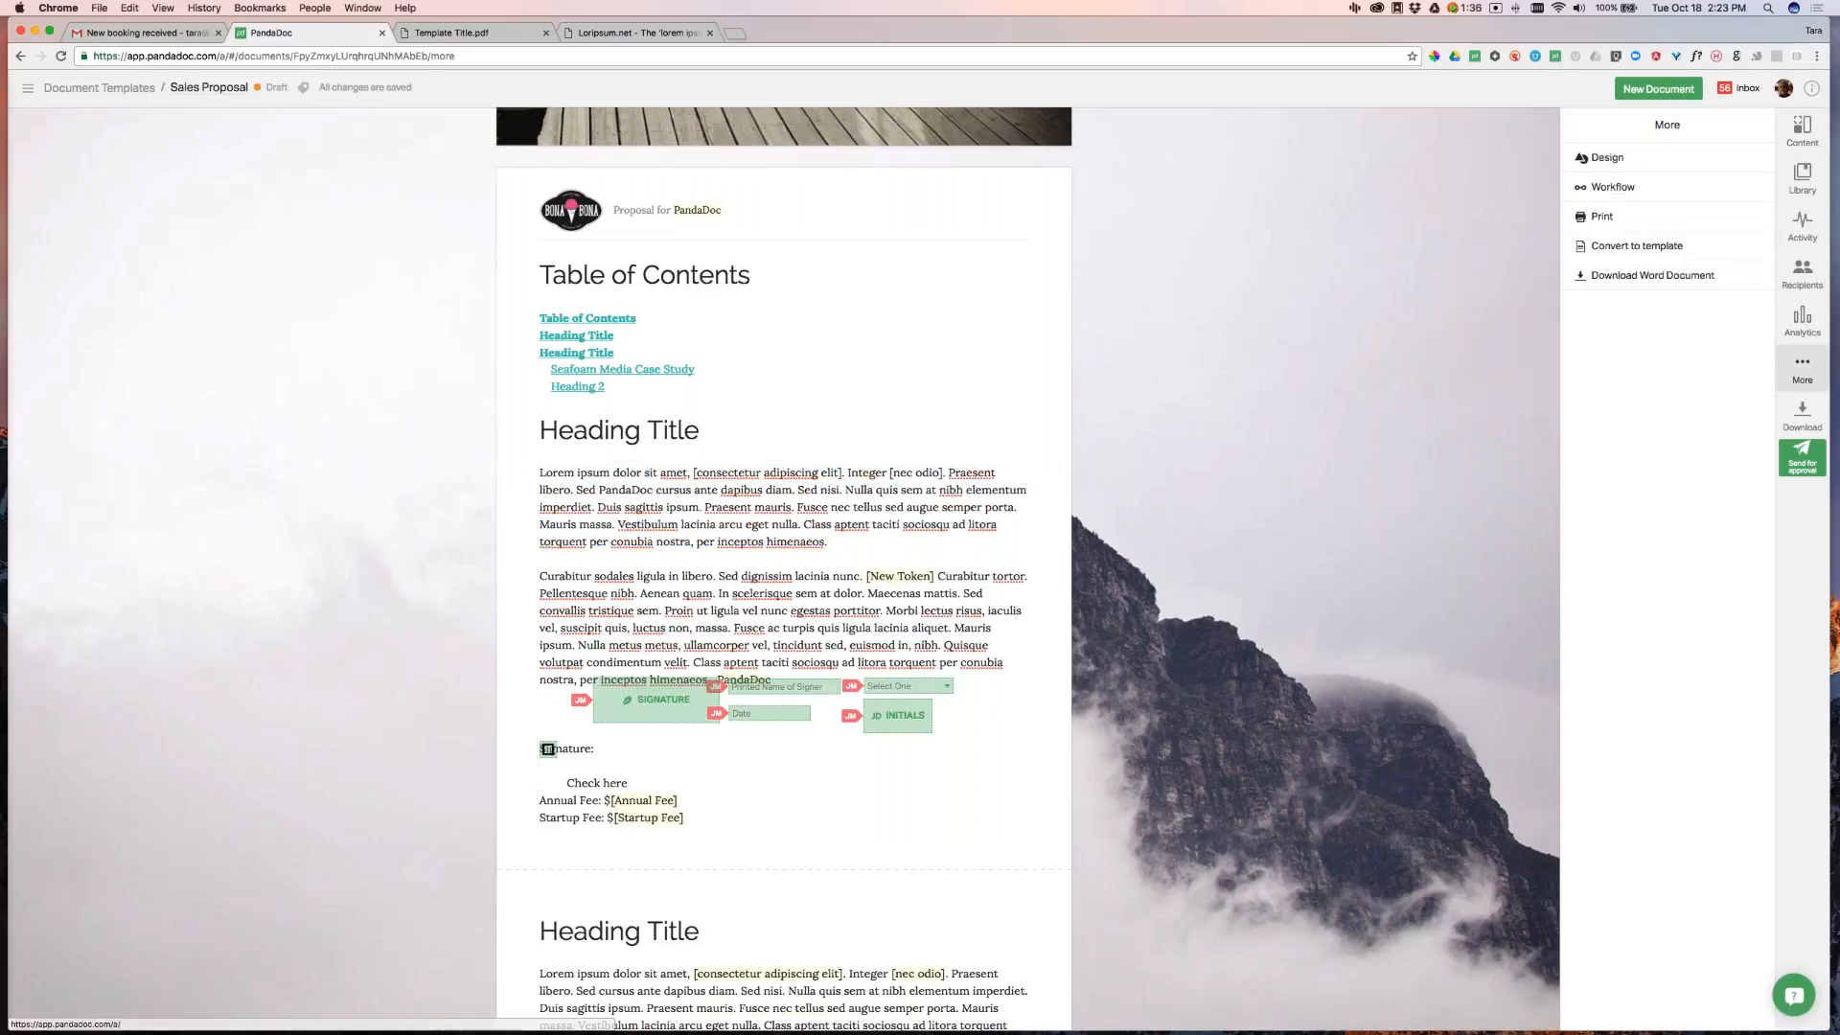
{"action": "left_click", "coordinate": [1620, 160]}
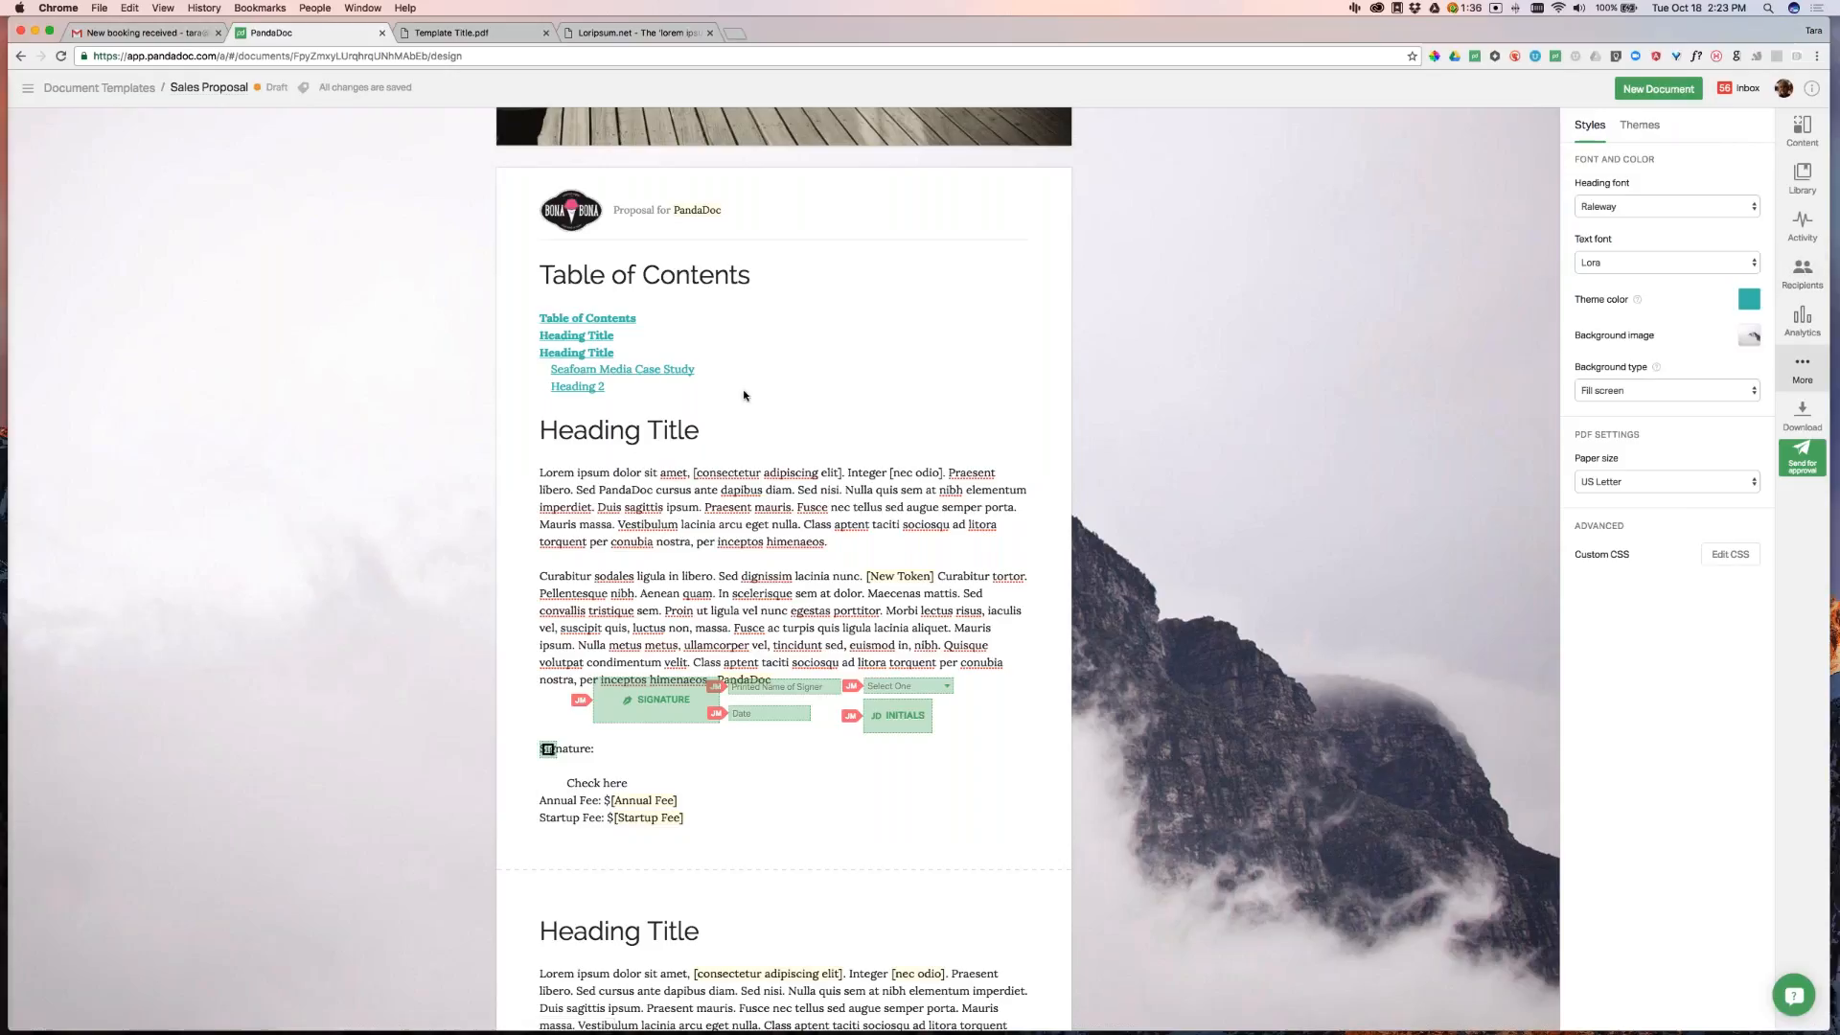
Open the Activity panel to view the Sales Proposal's comments, currently empty
{"action": "left_click", "coordinate": [749, 506]}
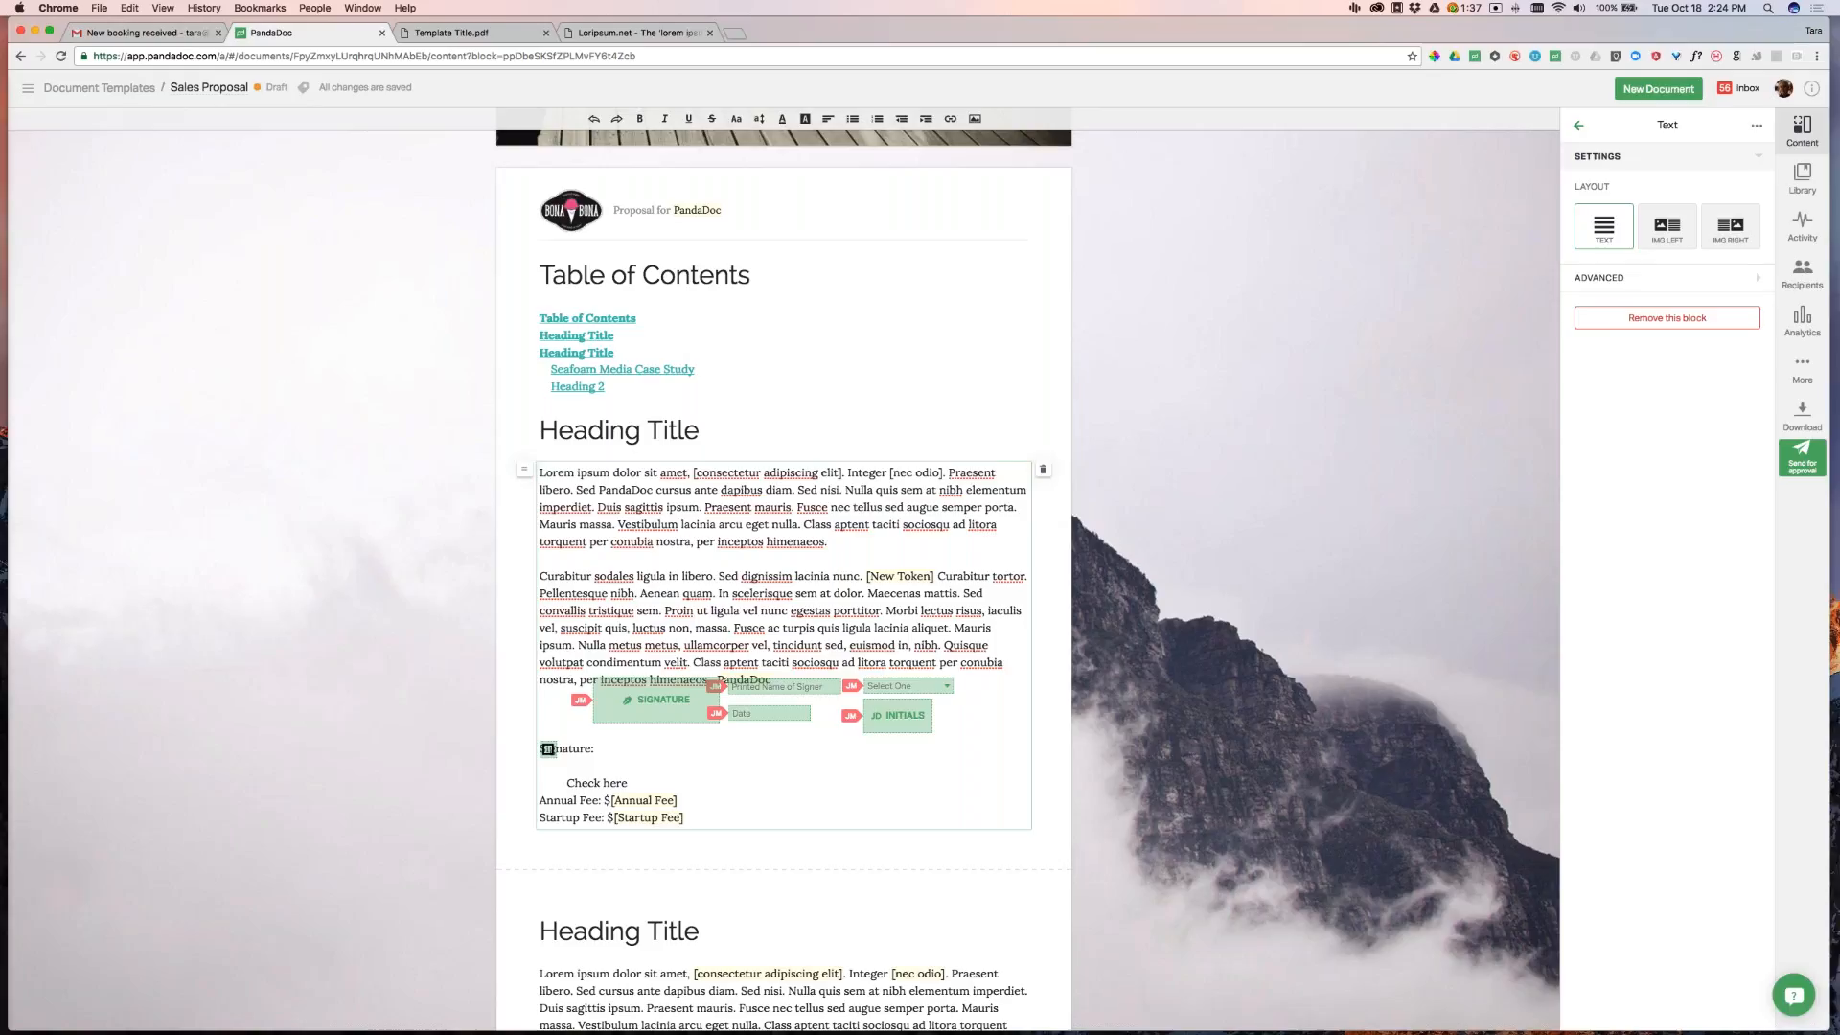
{"action": "left_click", "coordinate": [1808, 230]}
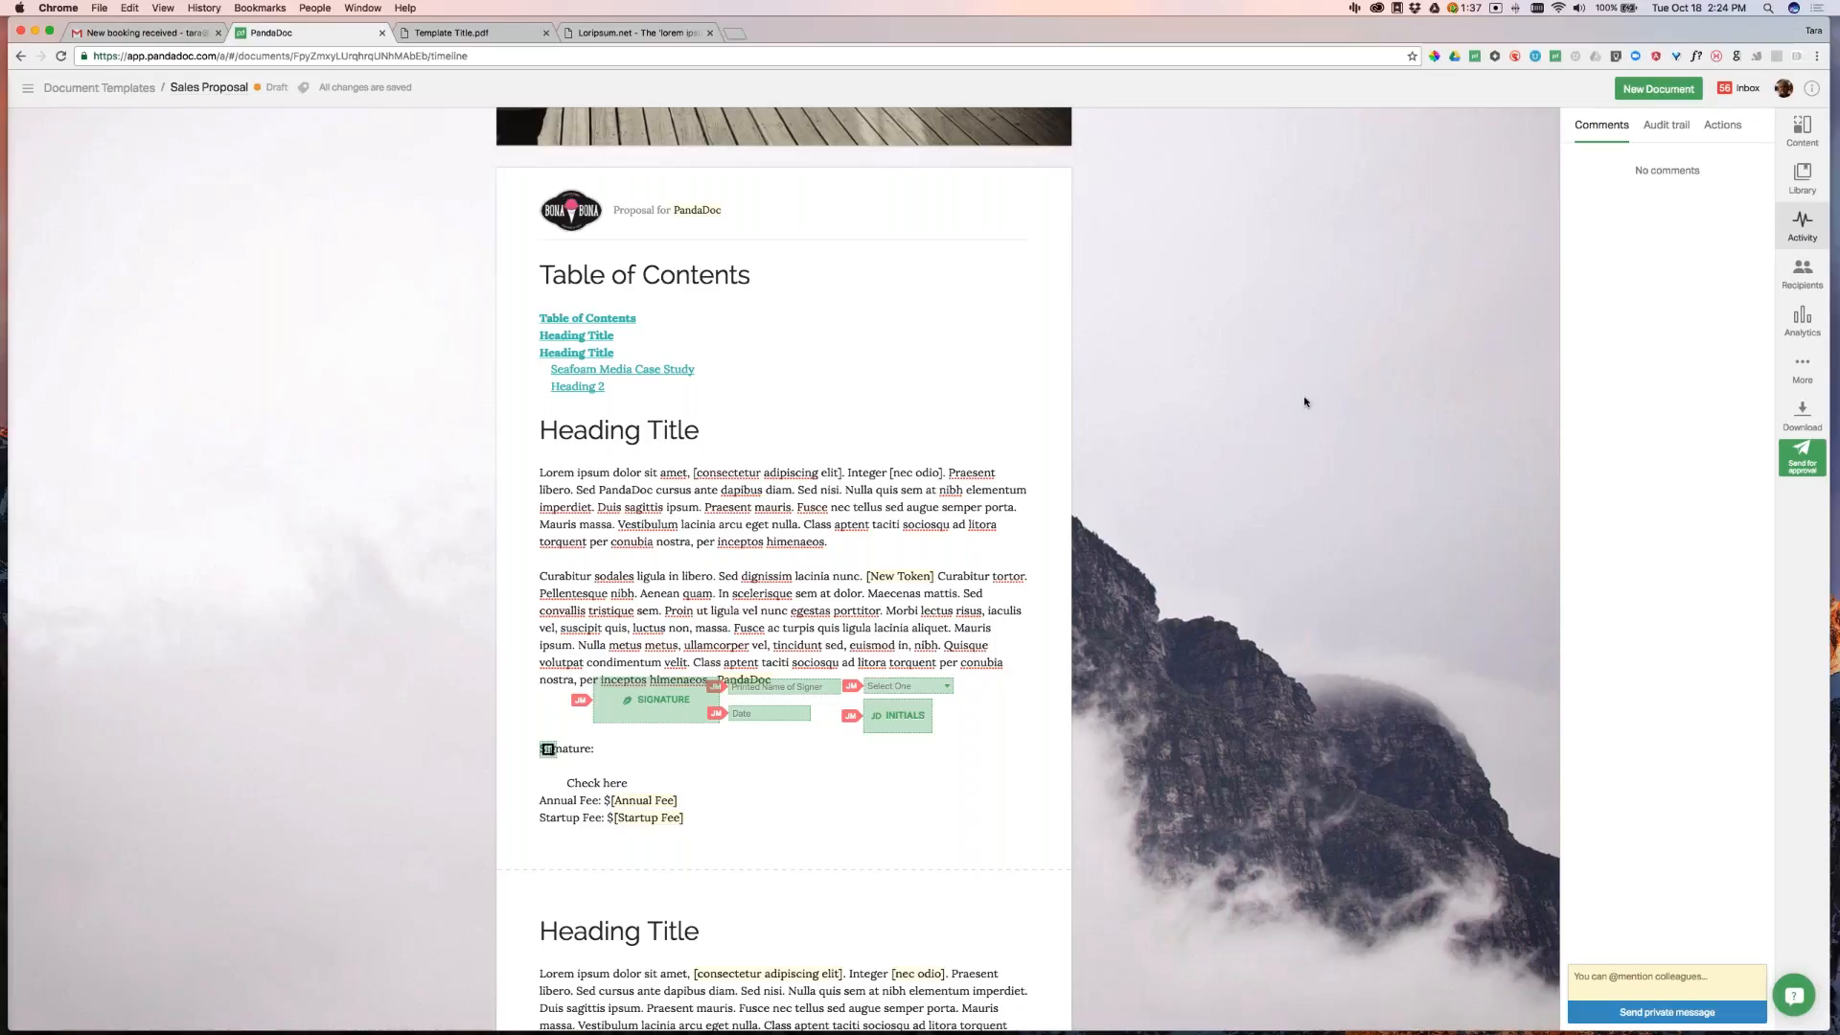
Move the Signature, Date, Printed Name and Initials fields into place, then go to Document Templates
{"action": "left_click_drag", "start_coordinate": [669, 705], "coordinate": [616, 717]}
{"action": "left_click_drag", "start_coordinate": [750, 713], "coordinate": [694, 725]}
{"action": "left_click_drag", "start_coordinate": [785, 684], "coordinate": [730, 706]}
{"action": "mouse_move", "coordinate": [889, 714]}
{"action": "left_mouse_down"}
{"action": "mouse_move", "coordinate": [825, 714]}
{"action": "mouse_move", "coordinate": [915, 704]}
{"action": "left_mouse_up"}
{"action": "left_click", "coordinate": [99, 88]}
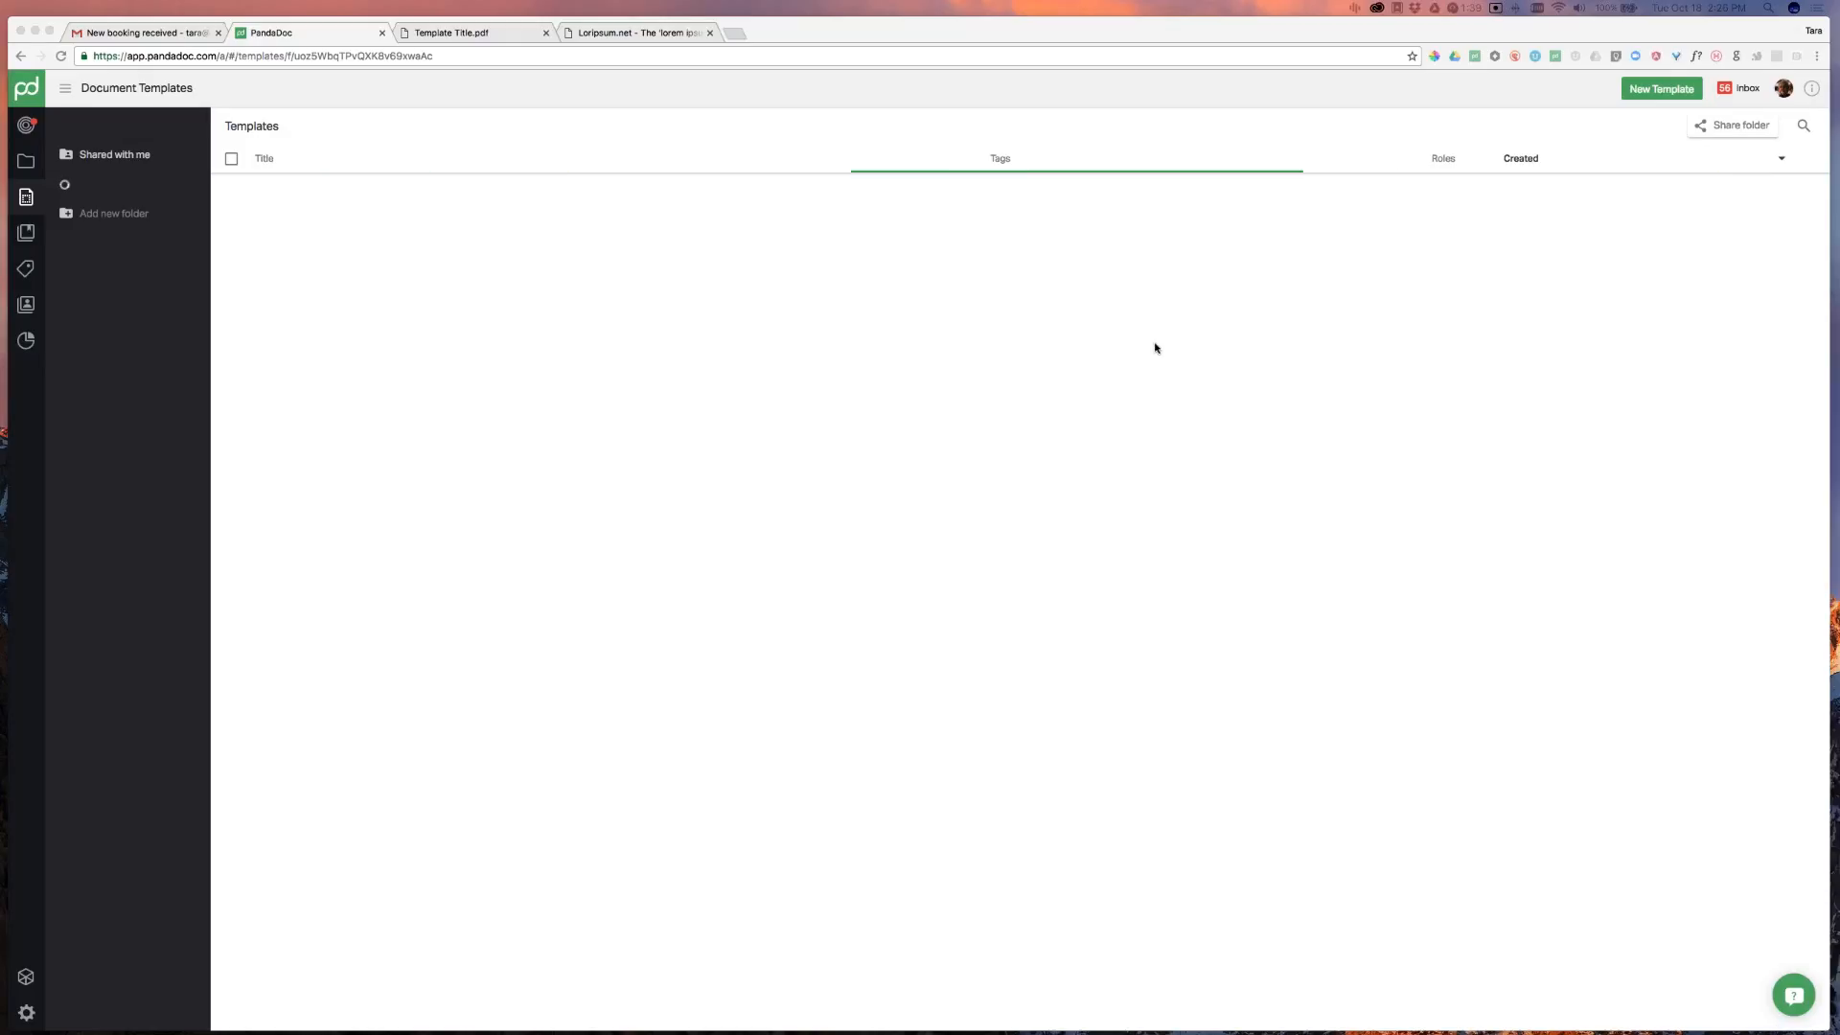
Open the PandaDoc FAQs page in a new browser tab
{"action": "left_click", "coordinate": [734, 35]}
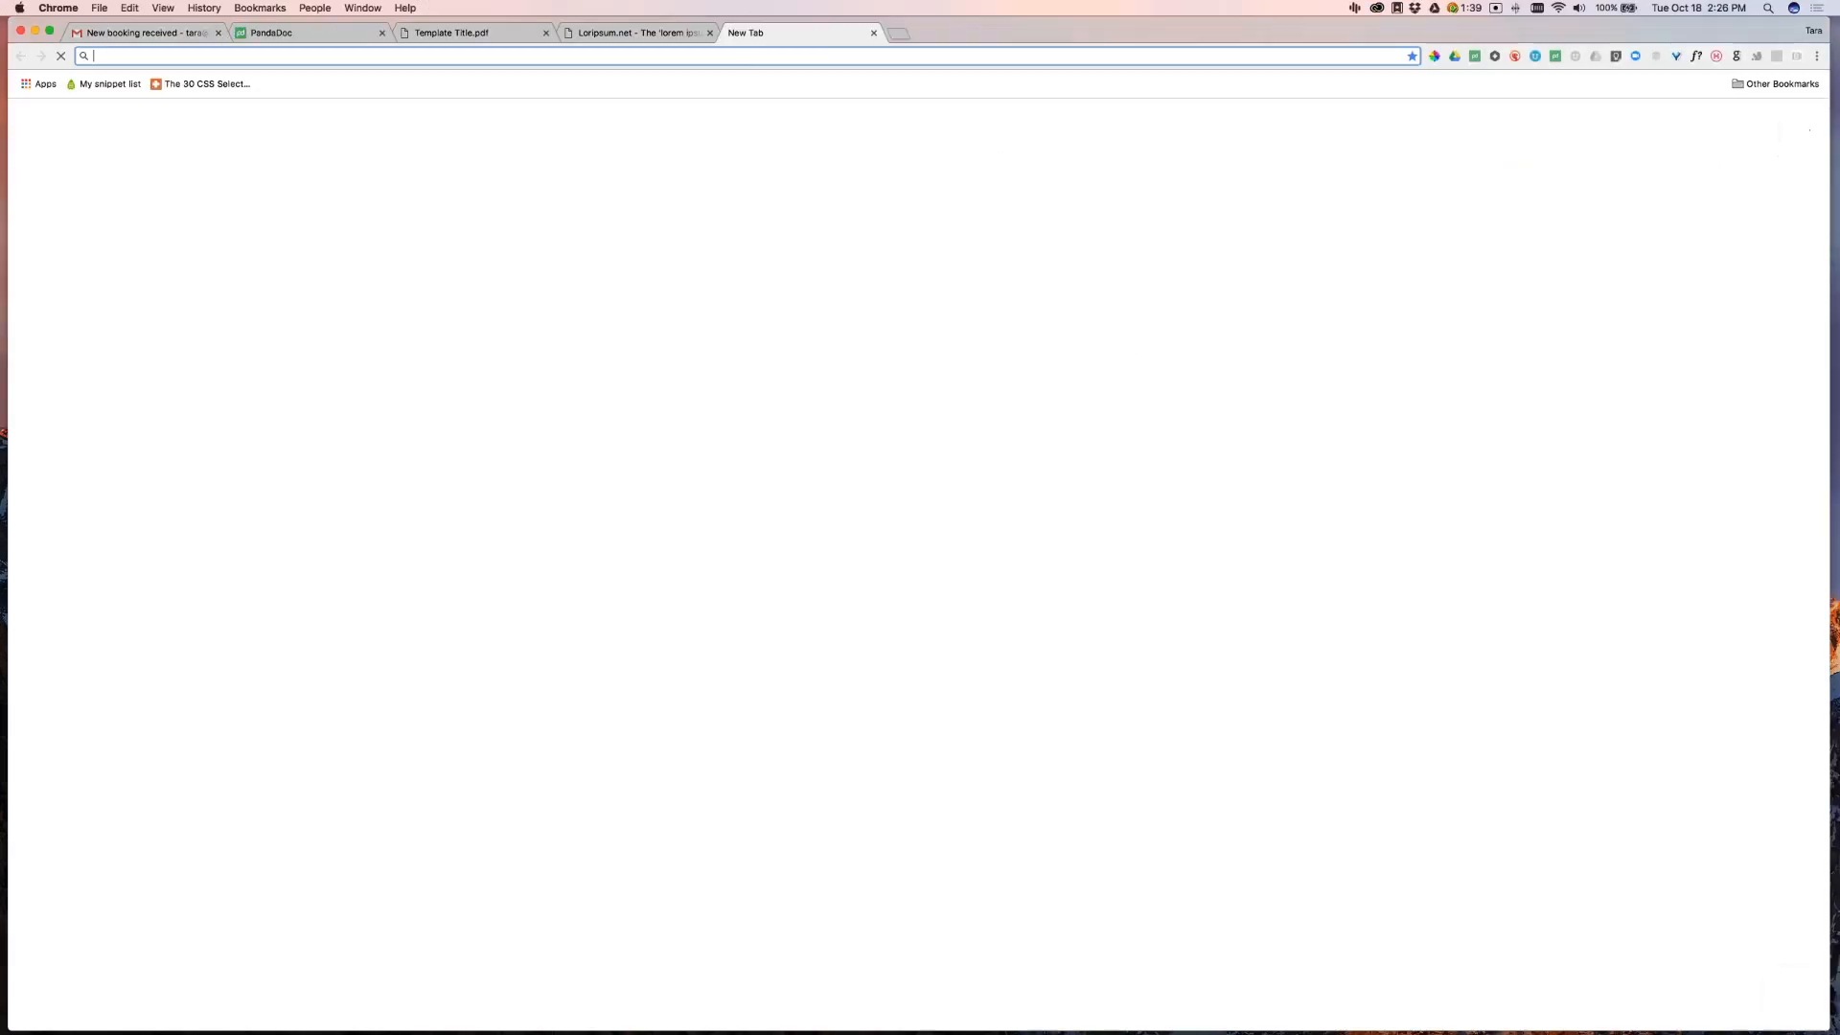
{"action": "type", "text": "pandao"}
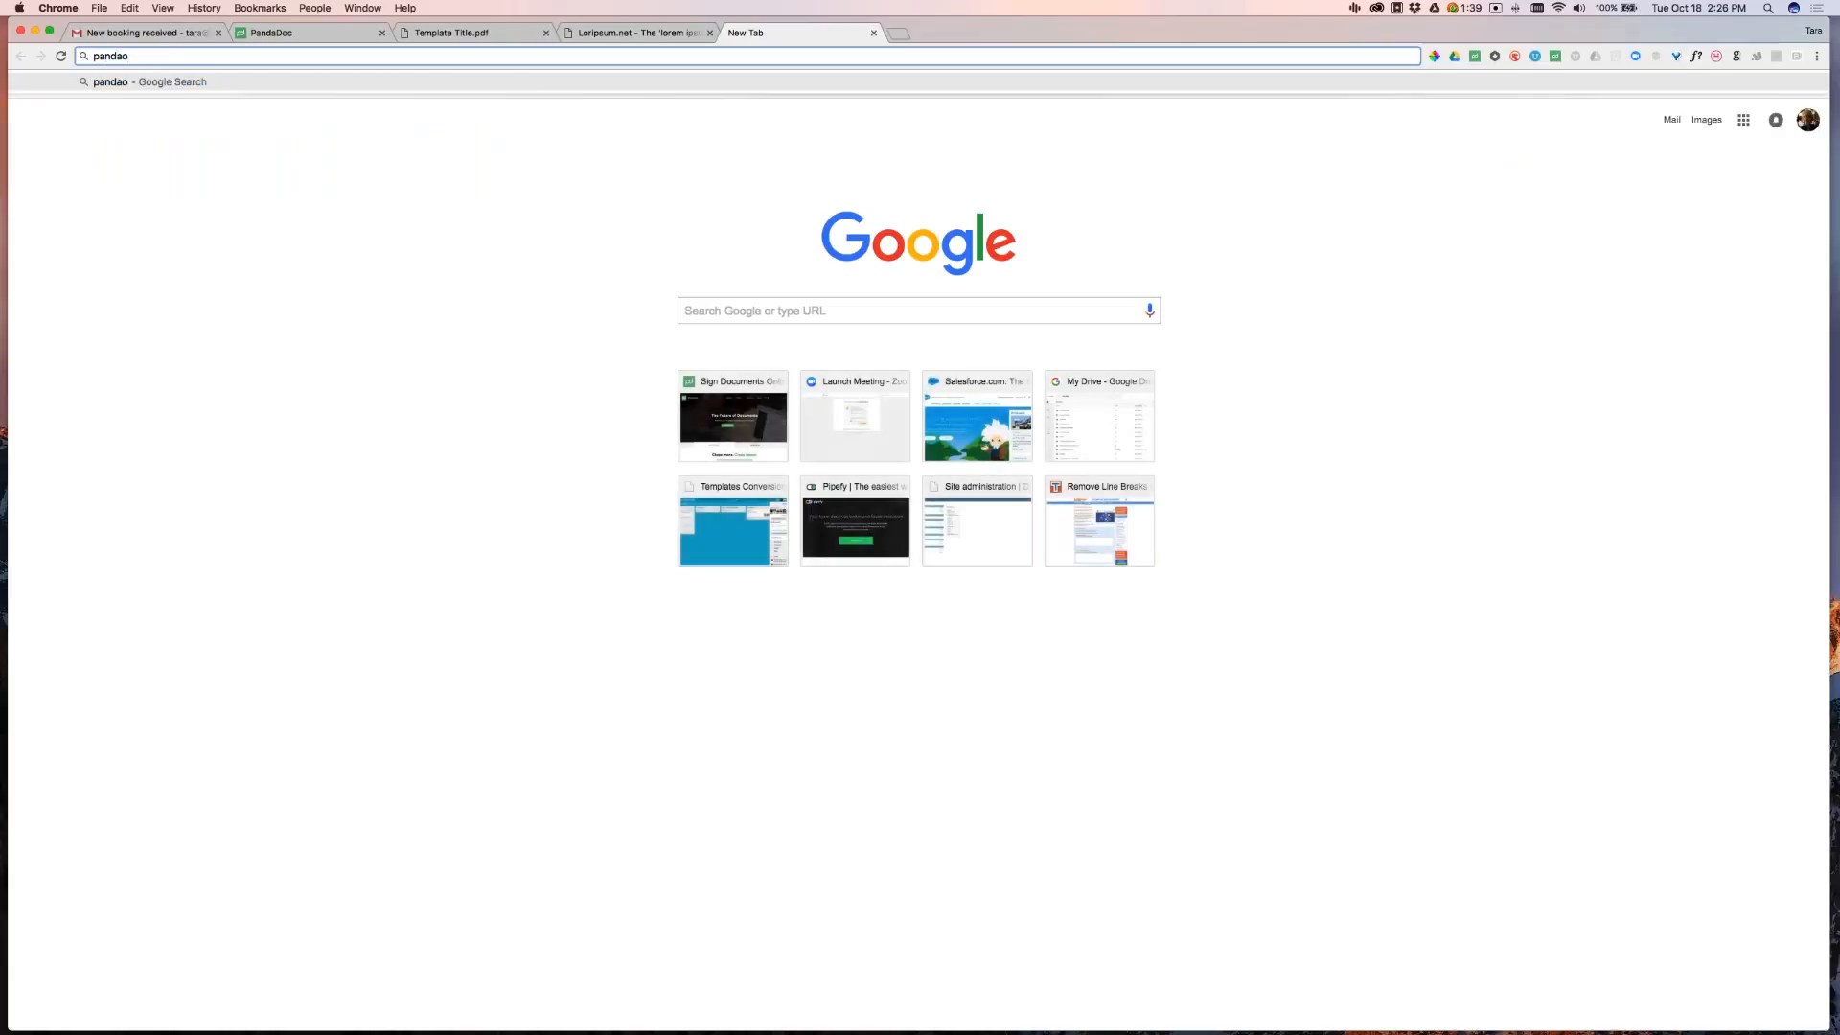
{"action": "key", "text": "BackSpace"}
{"action": "key", "text": "Down"}
{"action": "key", "text": "Down"}
{"action": "key", "text": "Return"}
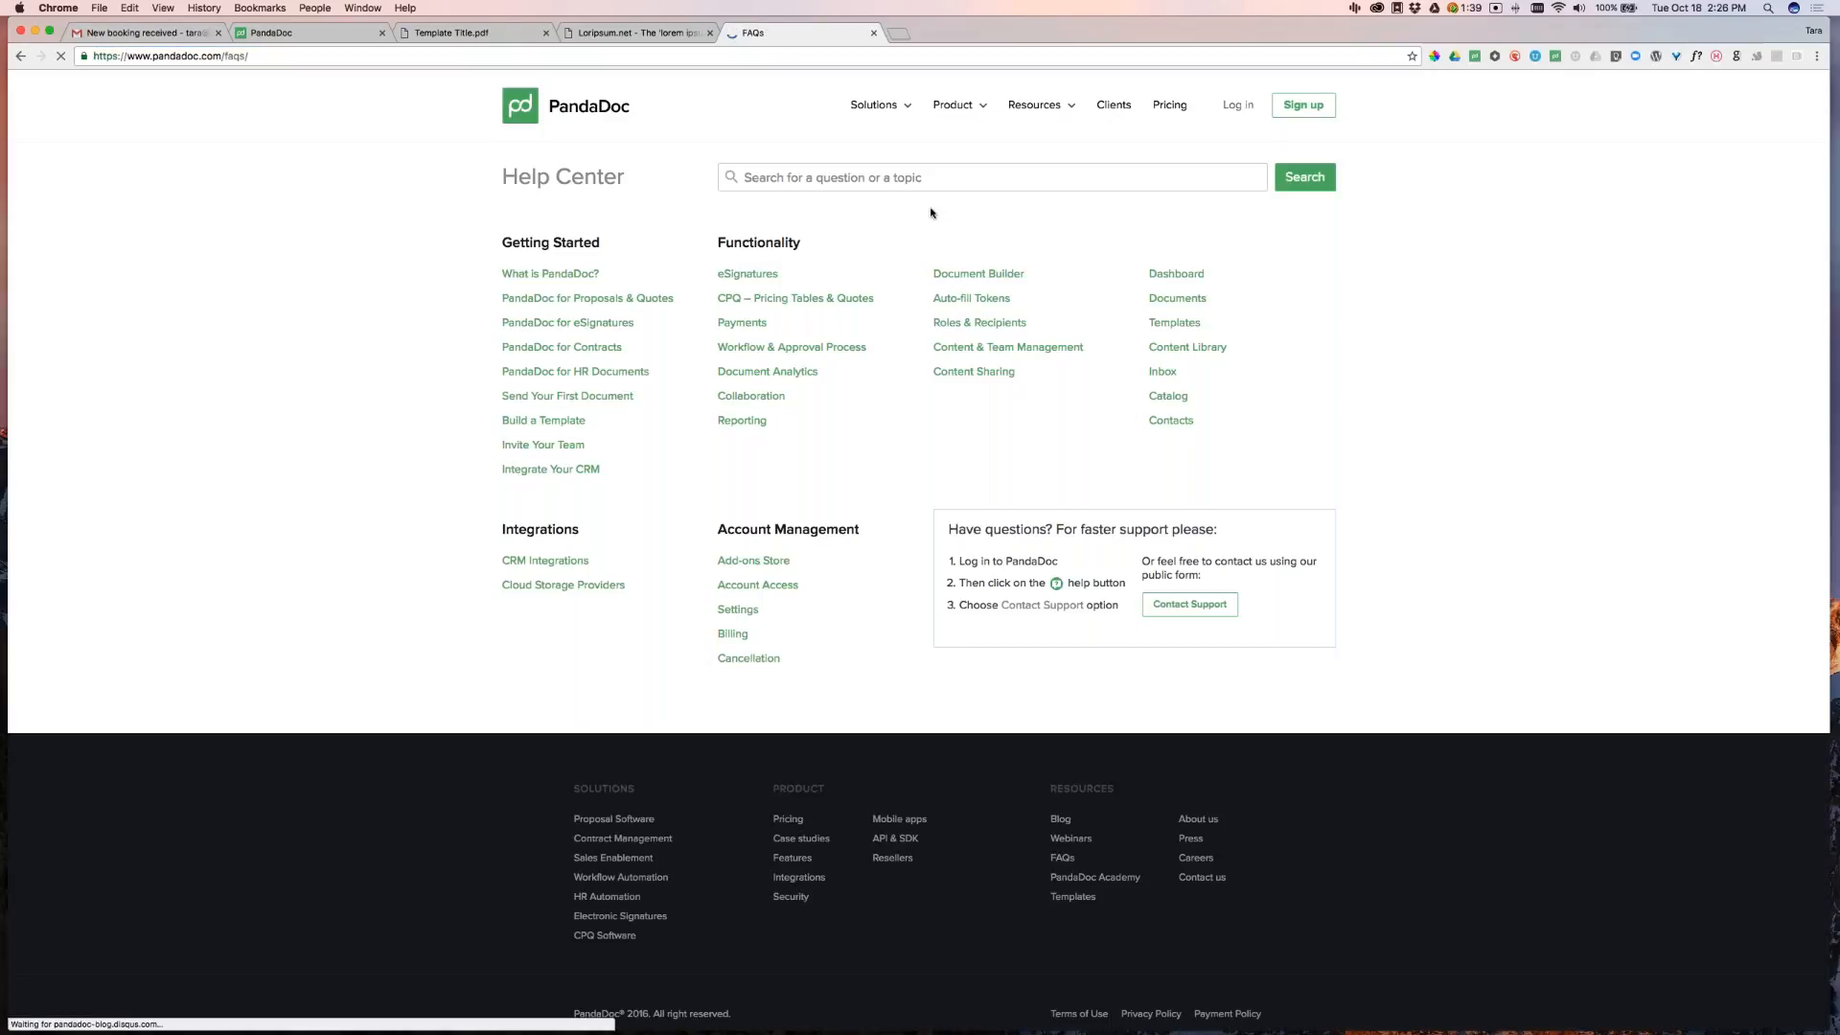
Search the Help Center for 'css' and open the Custom CSS article
{"action": "left_click", "coordinate": [916, 178]}
{"action": "type", "text": "css"}
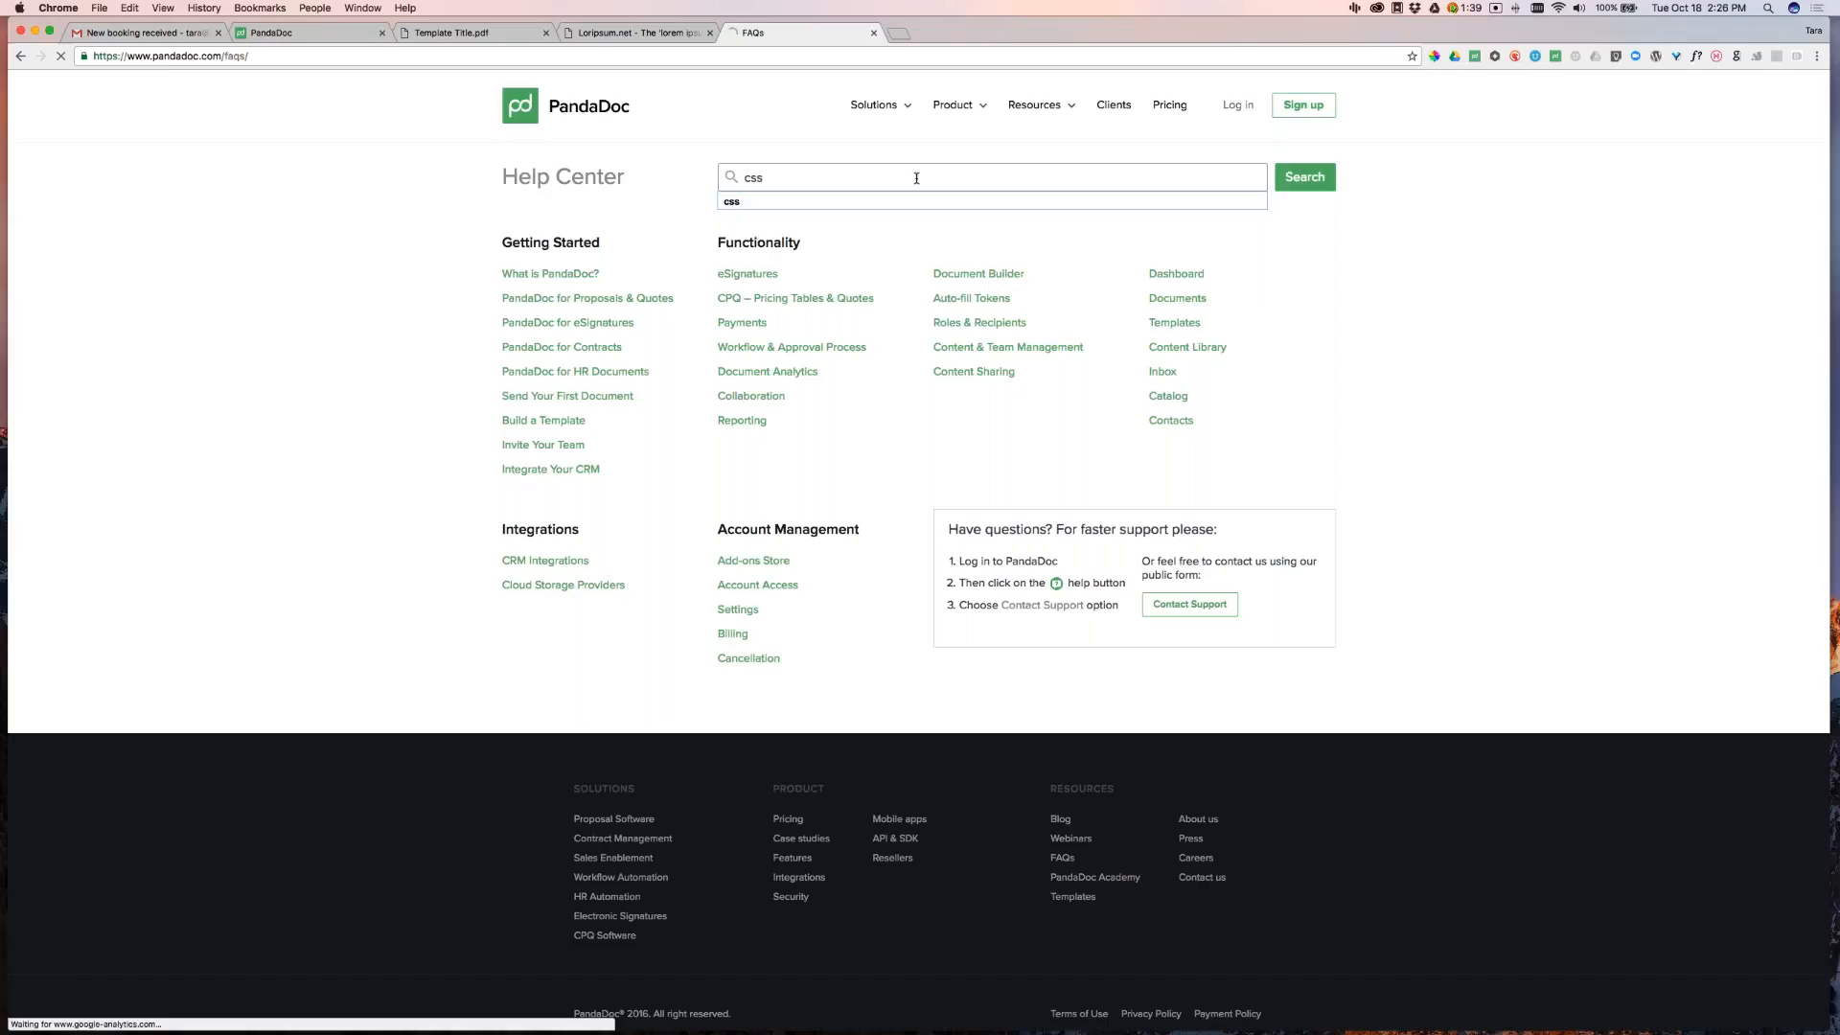
{"action": "key", "text": "Return"}
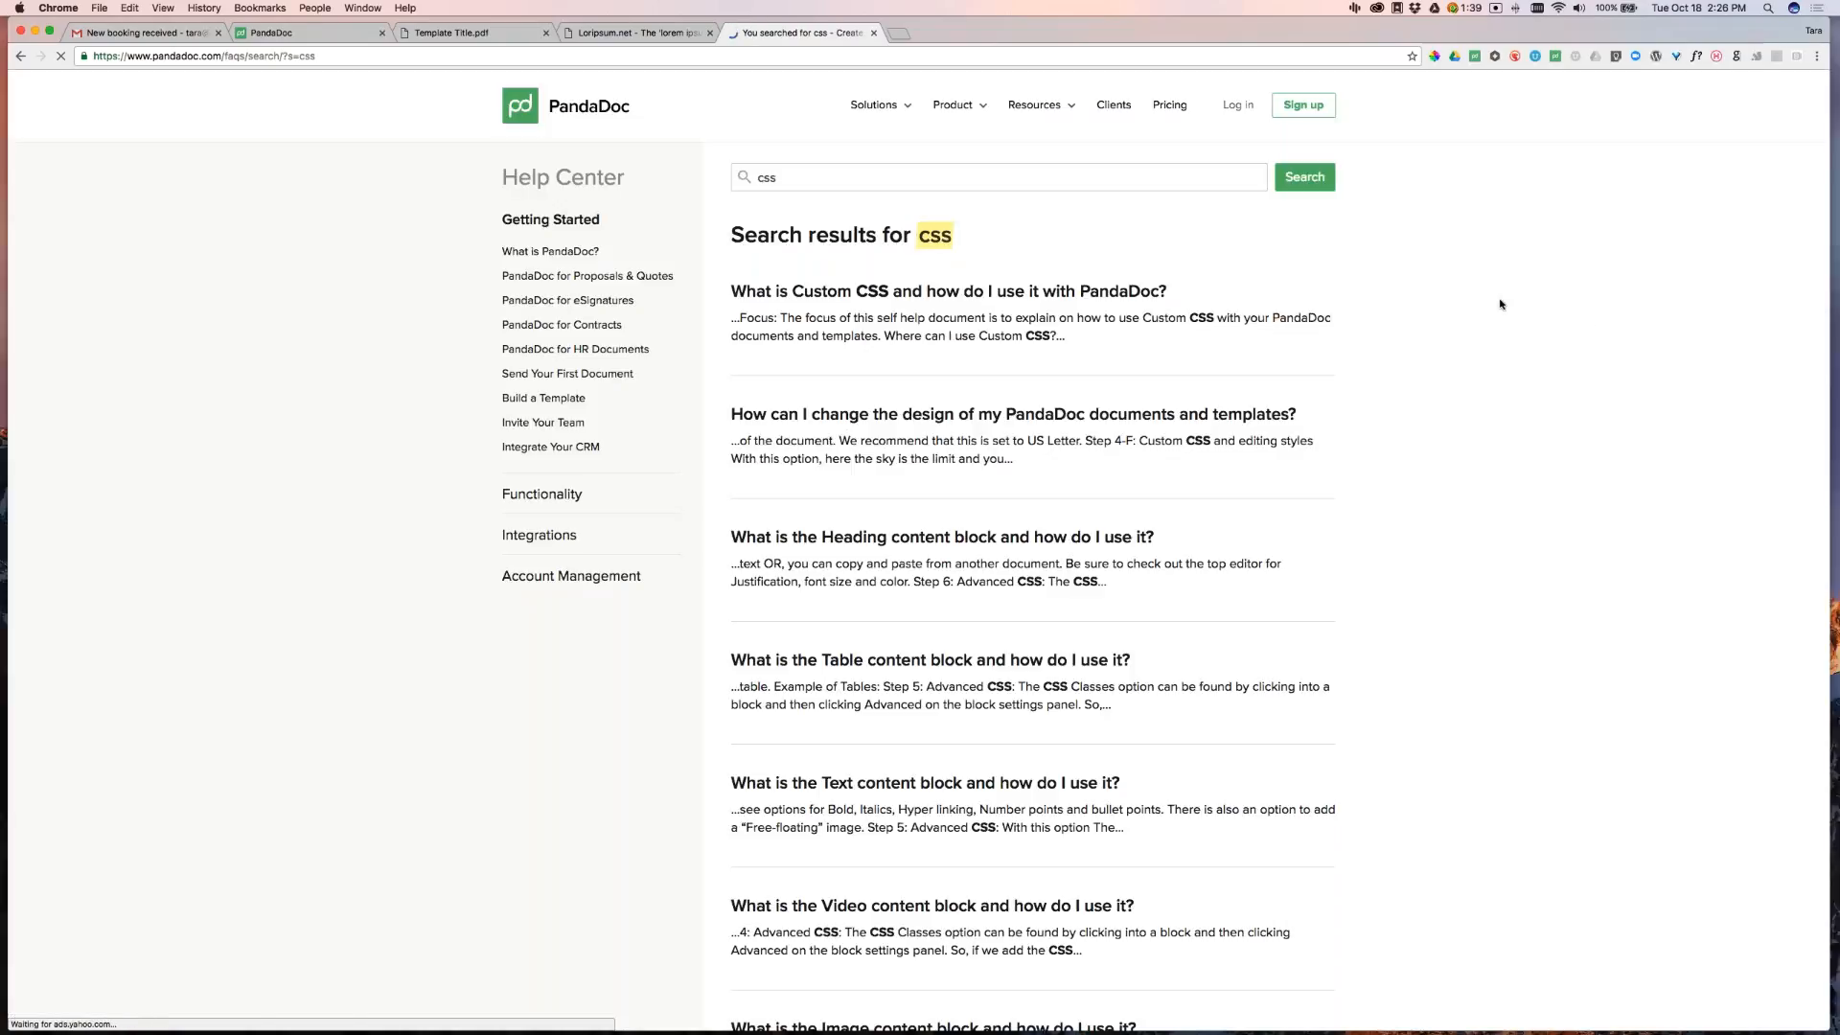
{"action": "left_click", "coordinate": [1061, 292]}
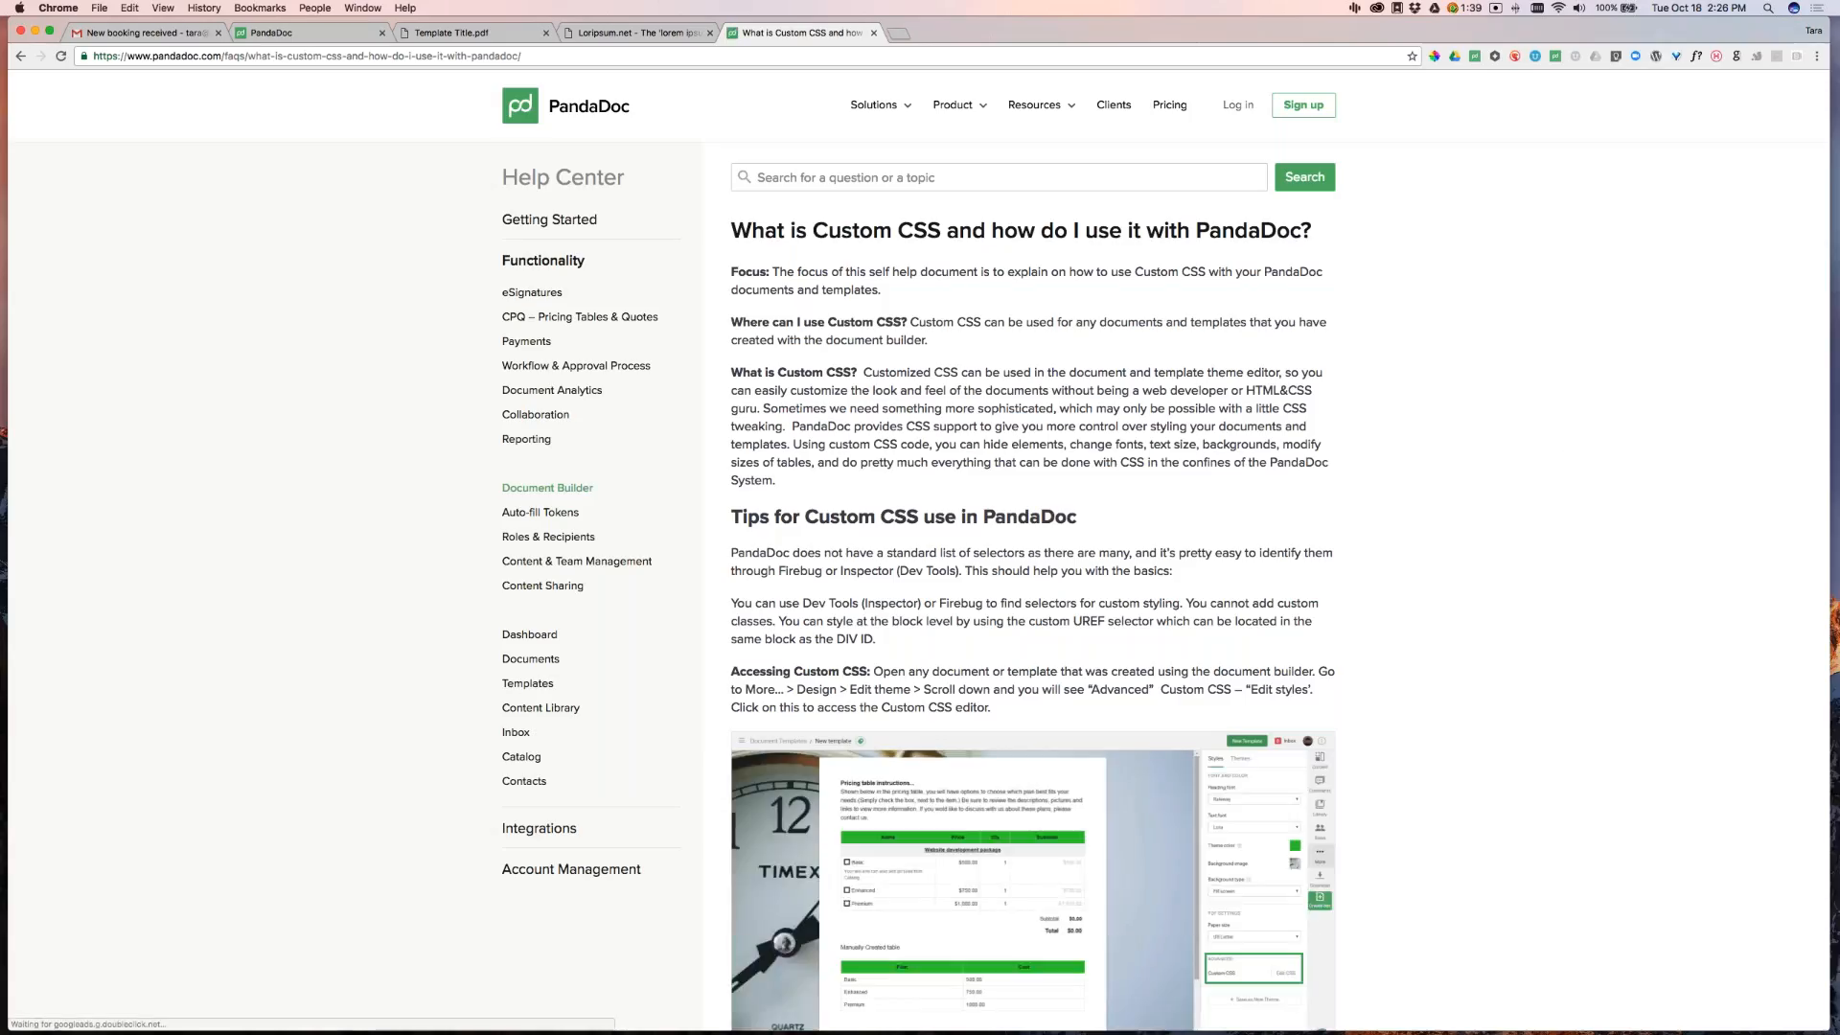
Select the article's custom Google font section and its code, then return to PandaDoc
{"action": "scroll", "coordinate": [1458, 645], "scroll_direction": "down", "scroll_amount": 10}
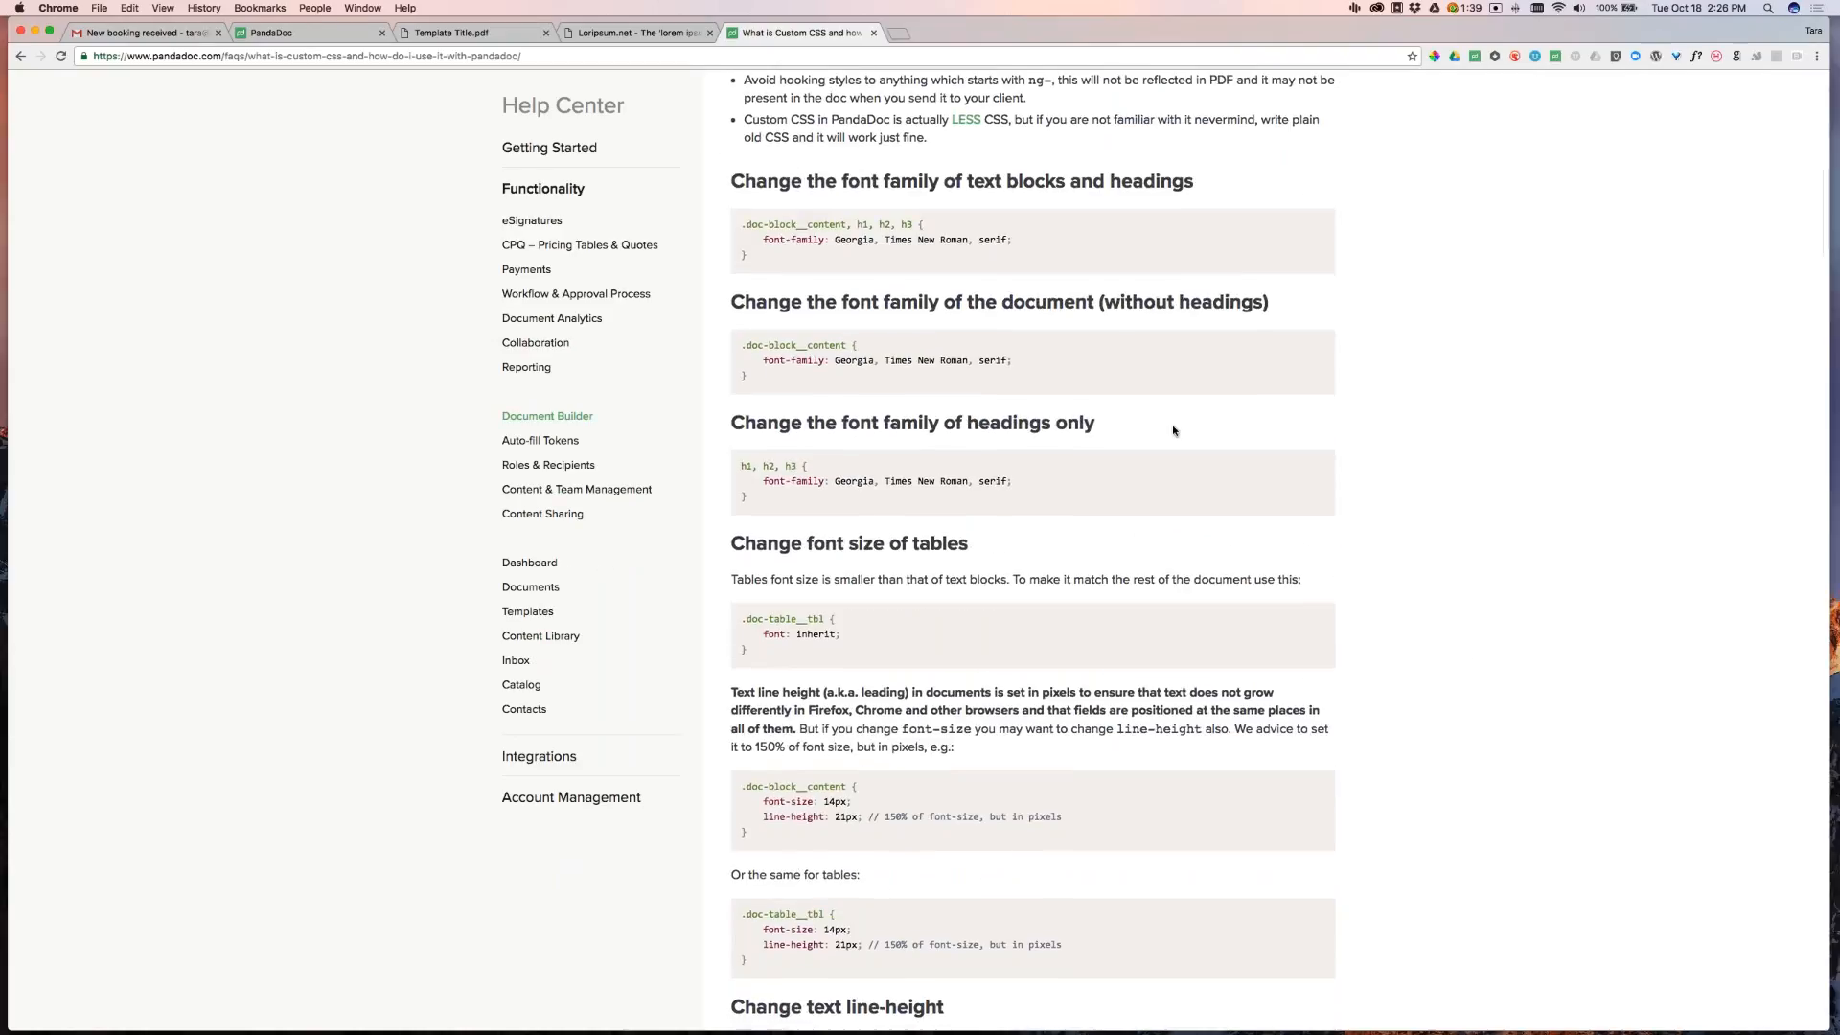
{"action": "scroll", "coordinate": [1182, 432], "scroll_direction": "down", "scroll_amount": 6}
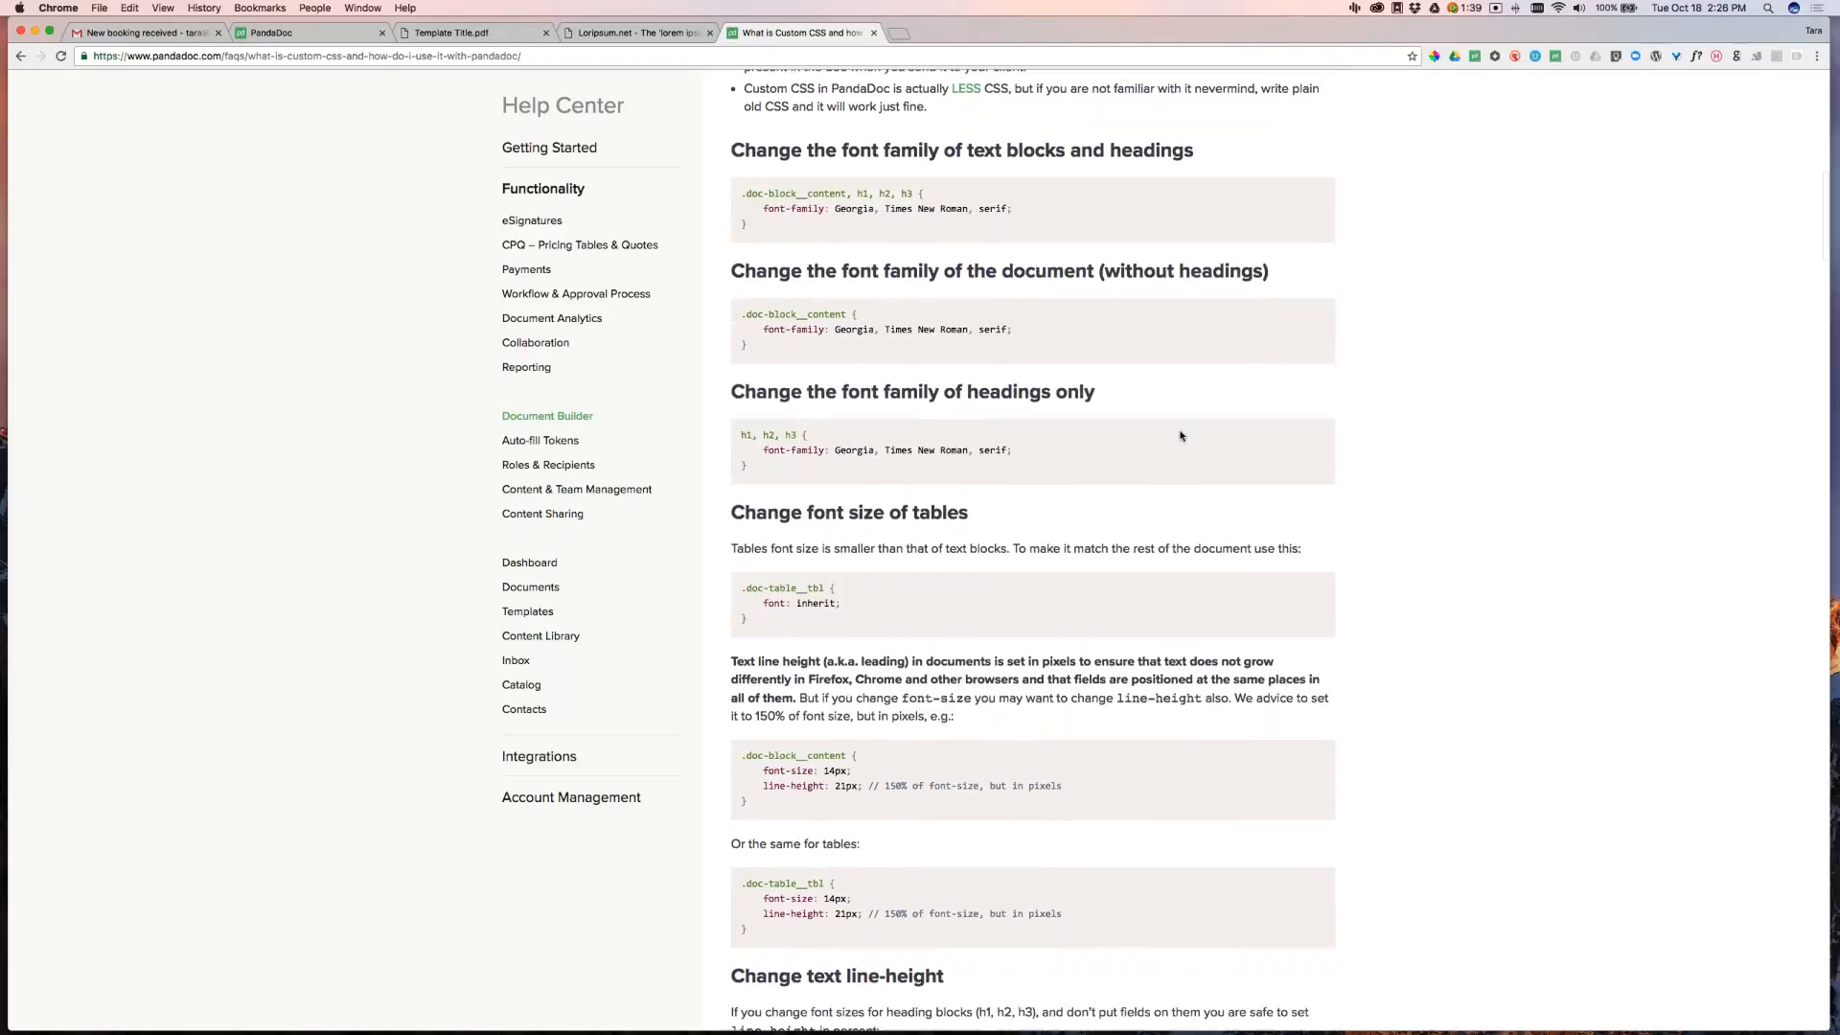
{"action": "scroll", "coordinate": [1181, 435], "scroll_direction": "down", "scroll_amount": 8}
{"action": "left_click_drag", "start_coordinate": [732, 493], "coordinate": [1122, 490]}
{"action": "left_click_drag", "start_coordinate": [1197, 571], "coordinate": [1139, 763]}
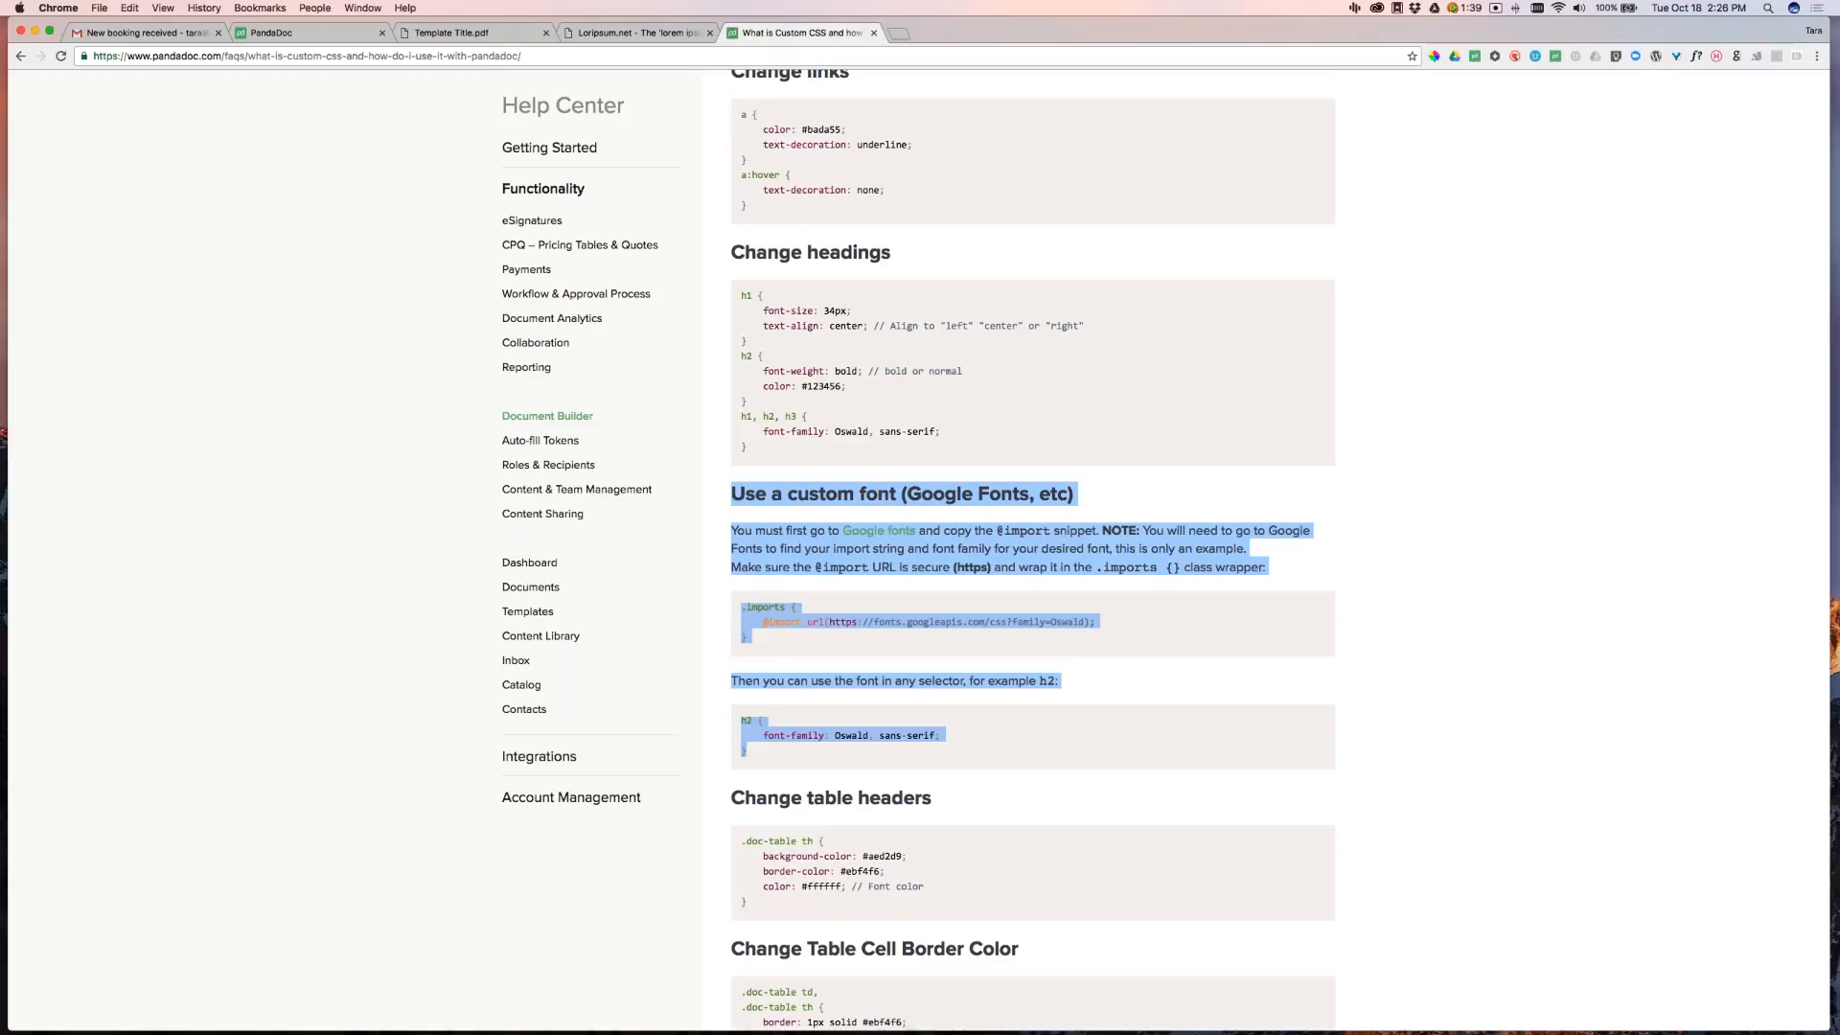
{"action": "left_click", "coordinate": [287, 32]}
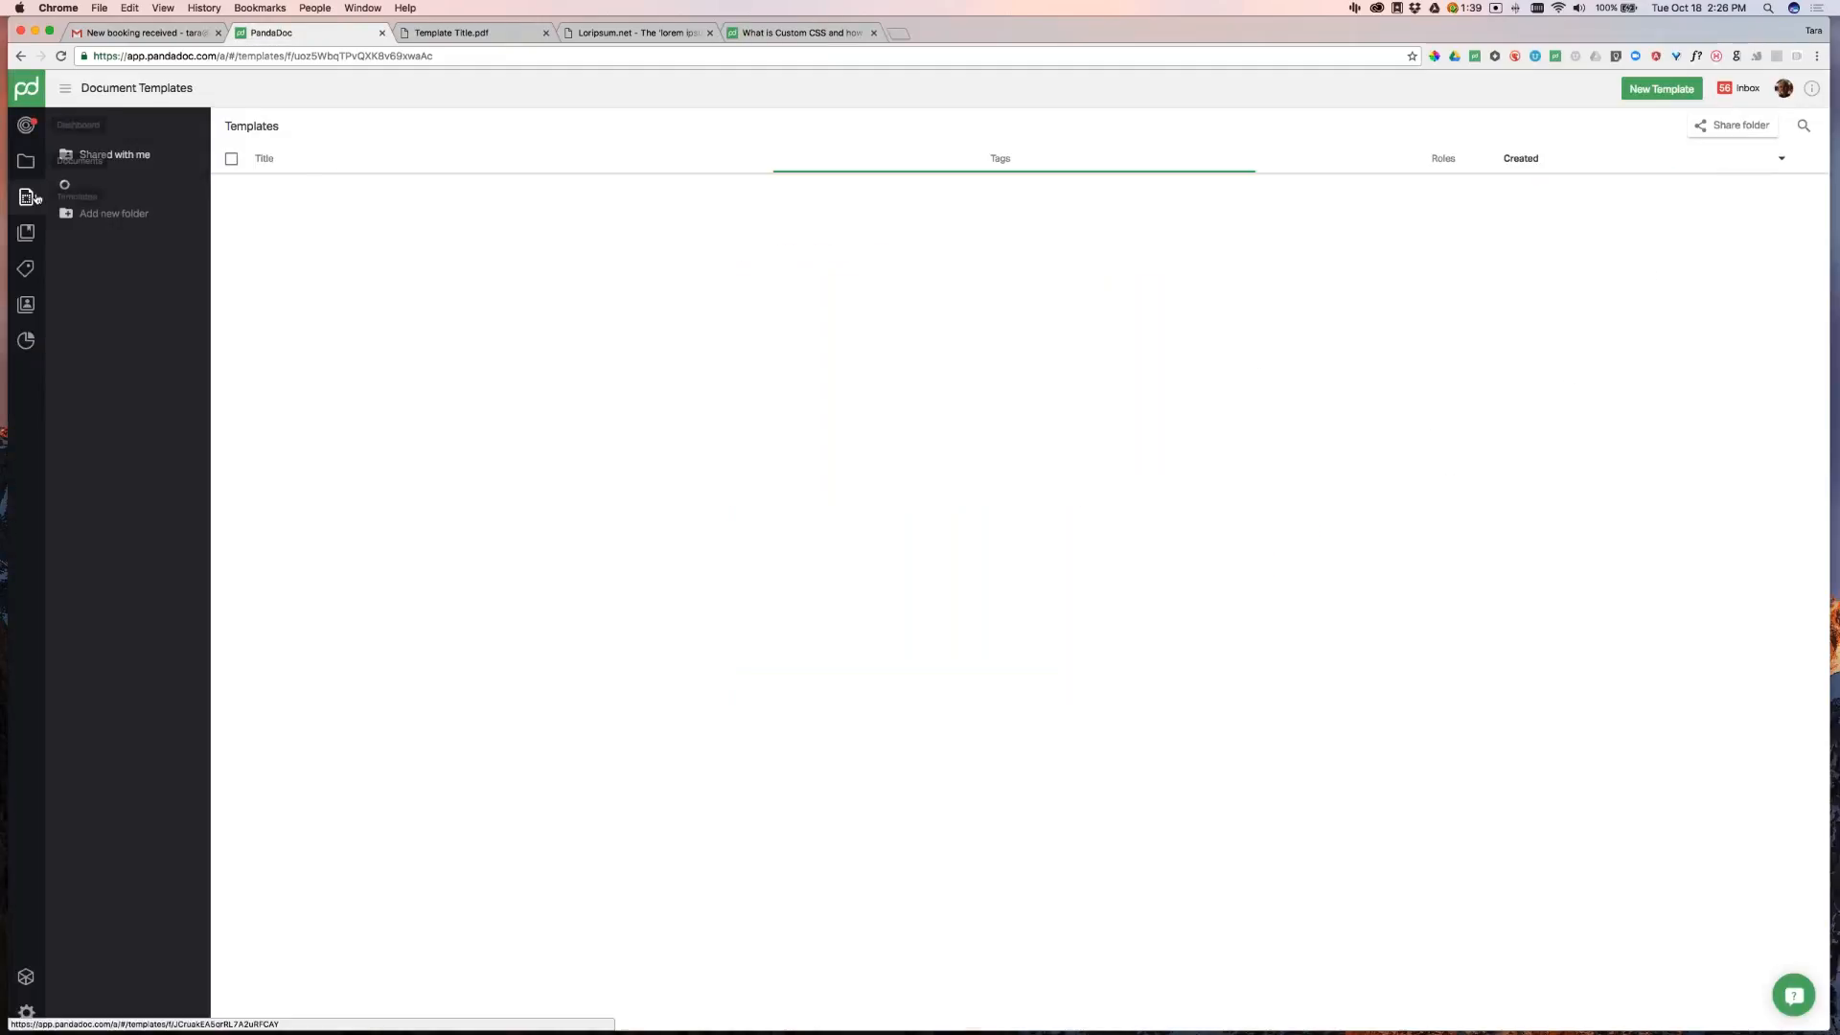
Open the Troubleshooting Template - Testing dropped user comment notifications document from Documents
{"action": "left_click", "coordinate": [26, 161]}
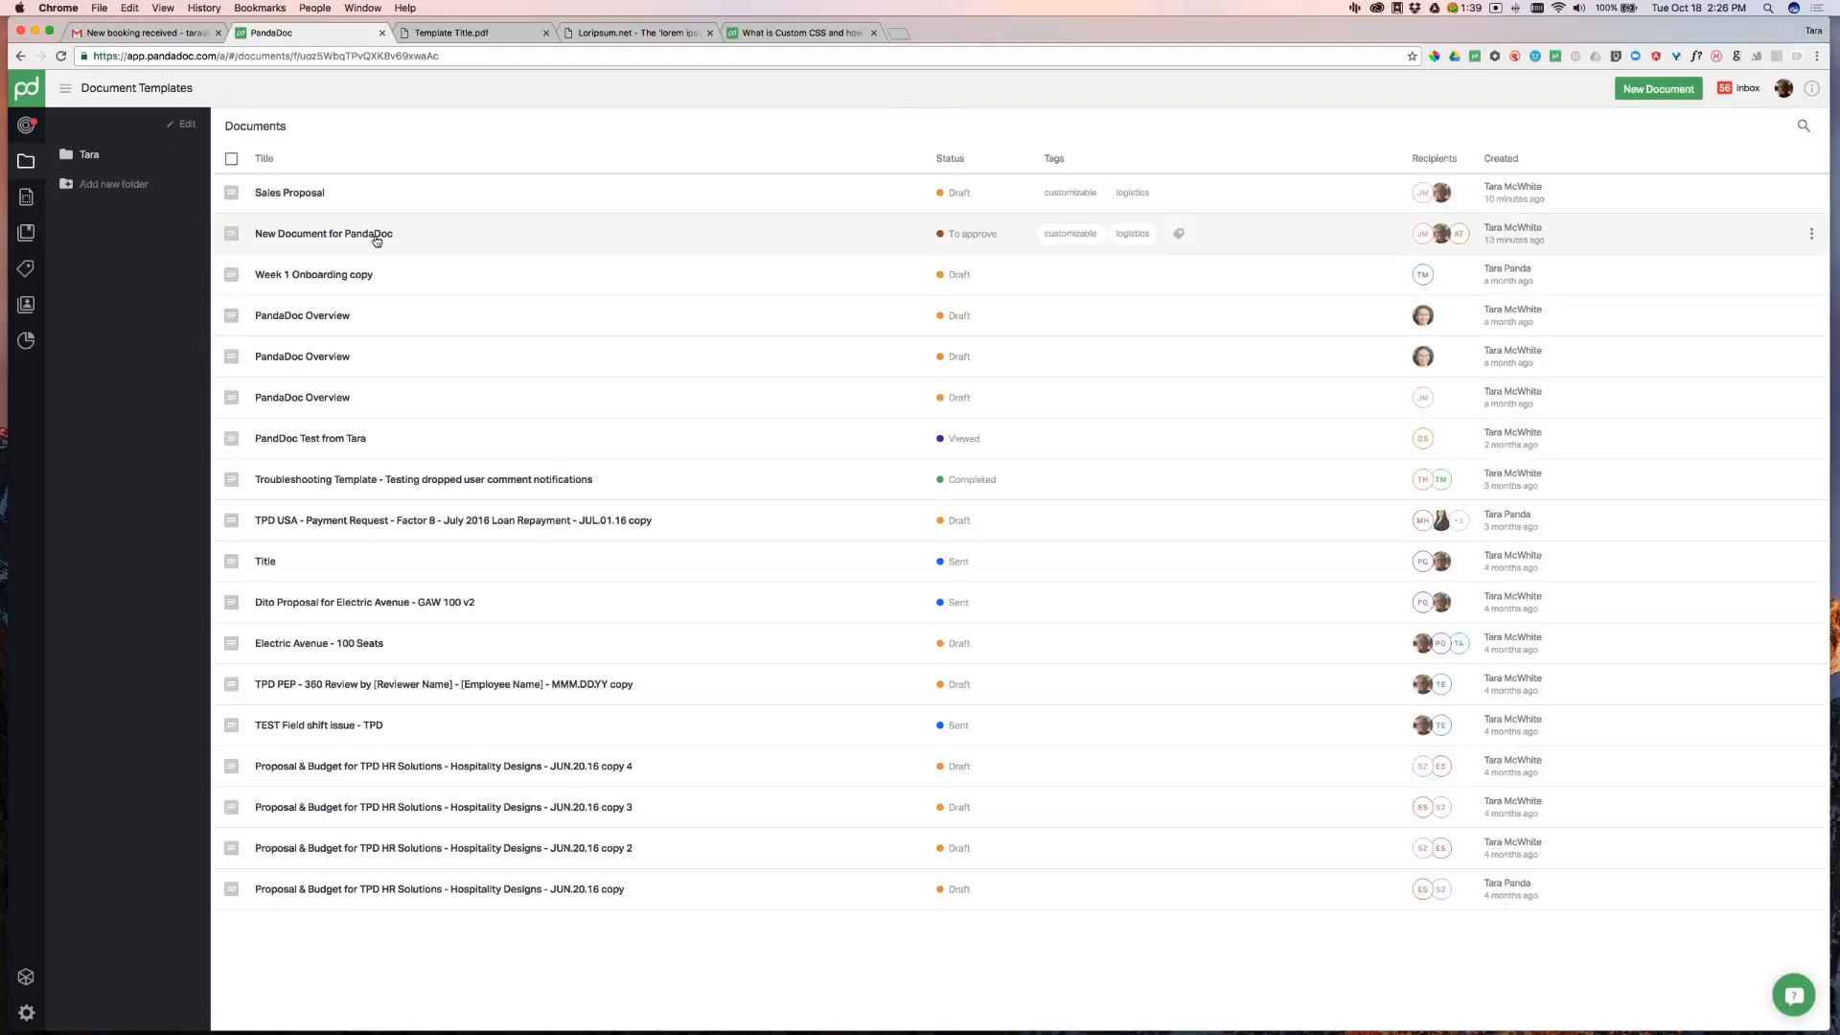
{"action": "left_click", "coordinate": [488, 493]}
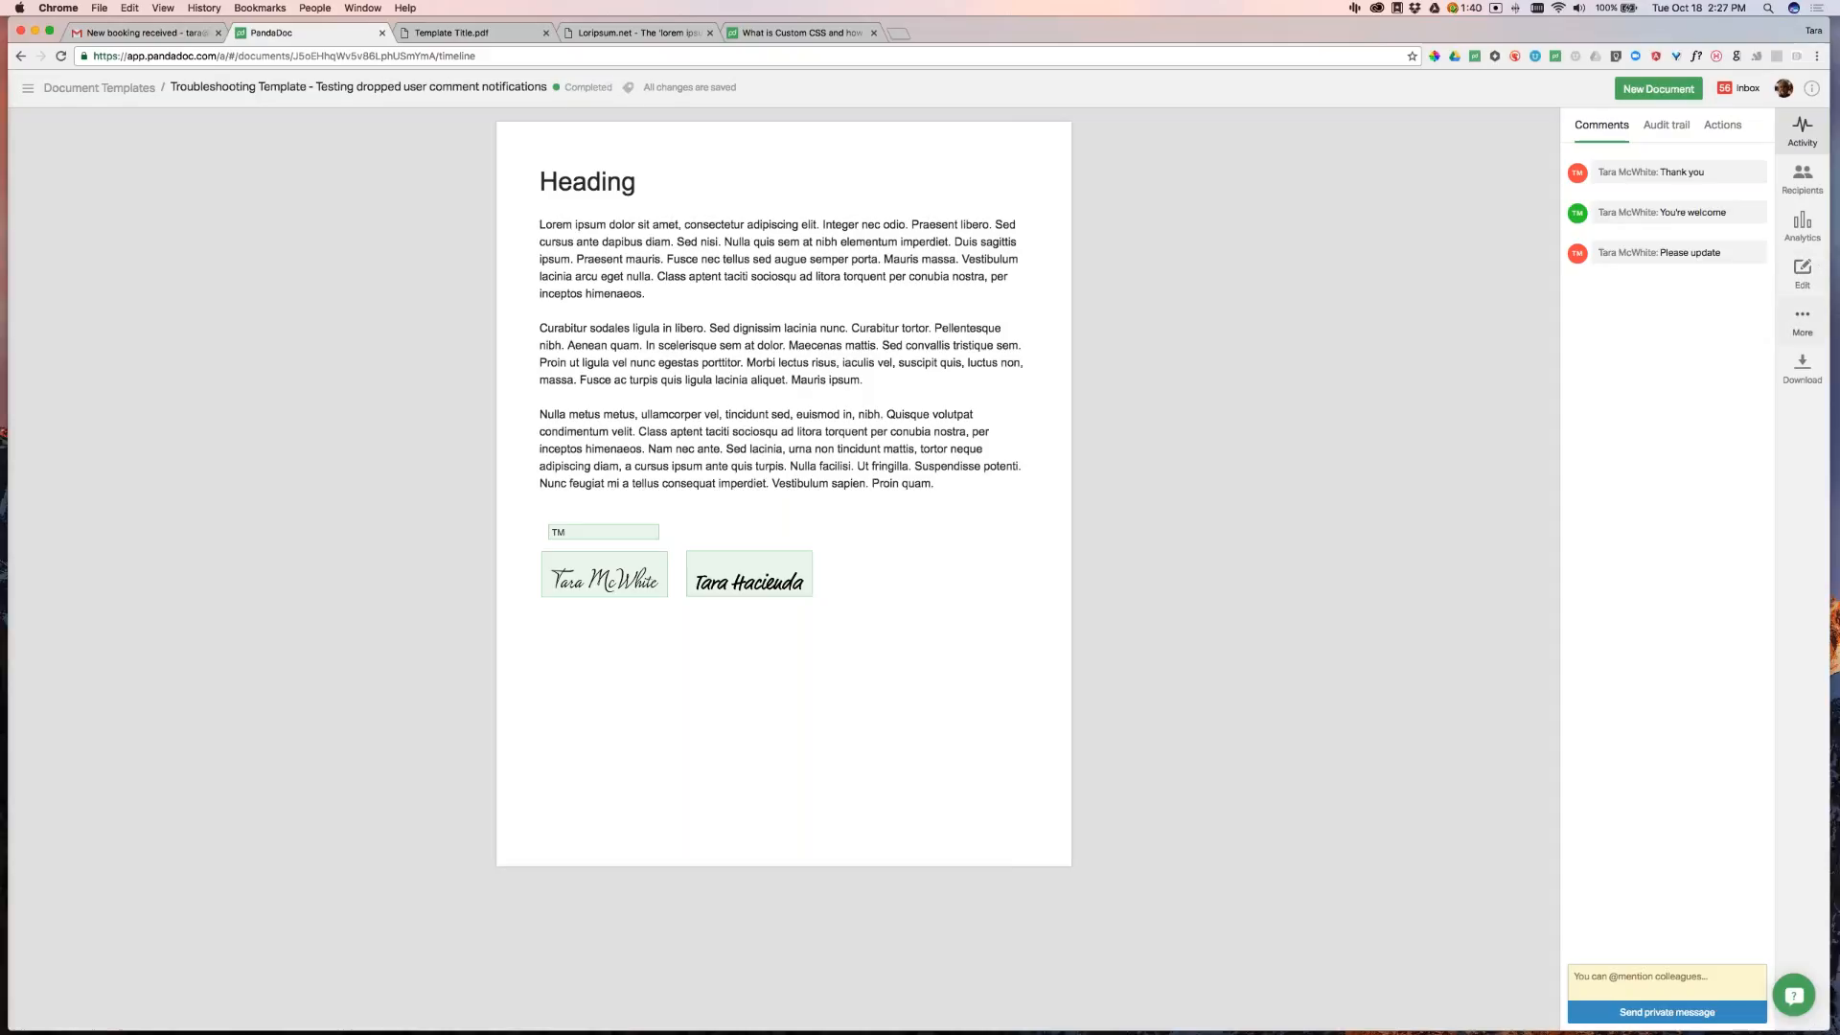
Reopen the completed document for editing and replace a paragraph-2 phrase with 'This was changed'
{"action": "left_click", "coordinate": [1802, 272]}
{"action": "left_click", "coordinate": [1066, 210]}
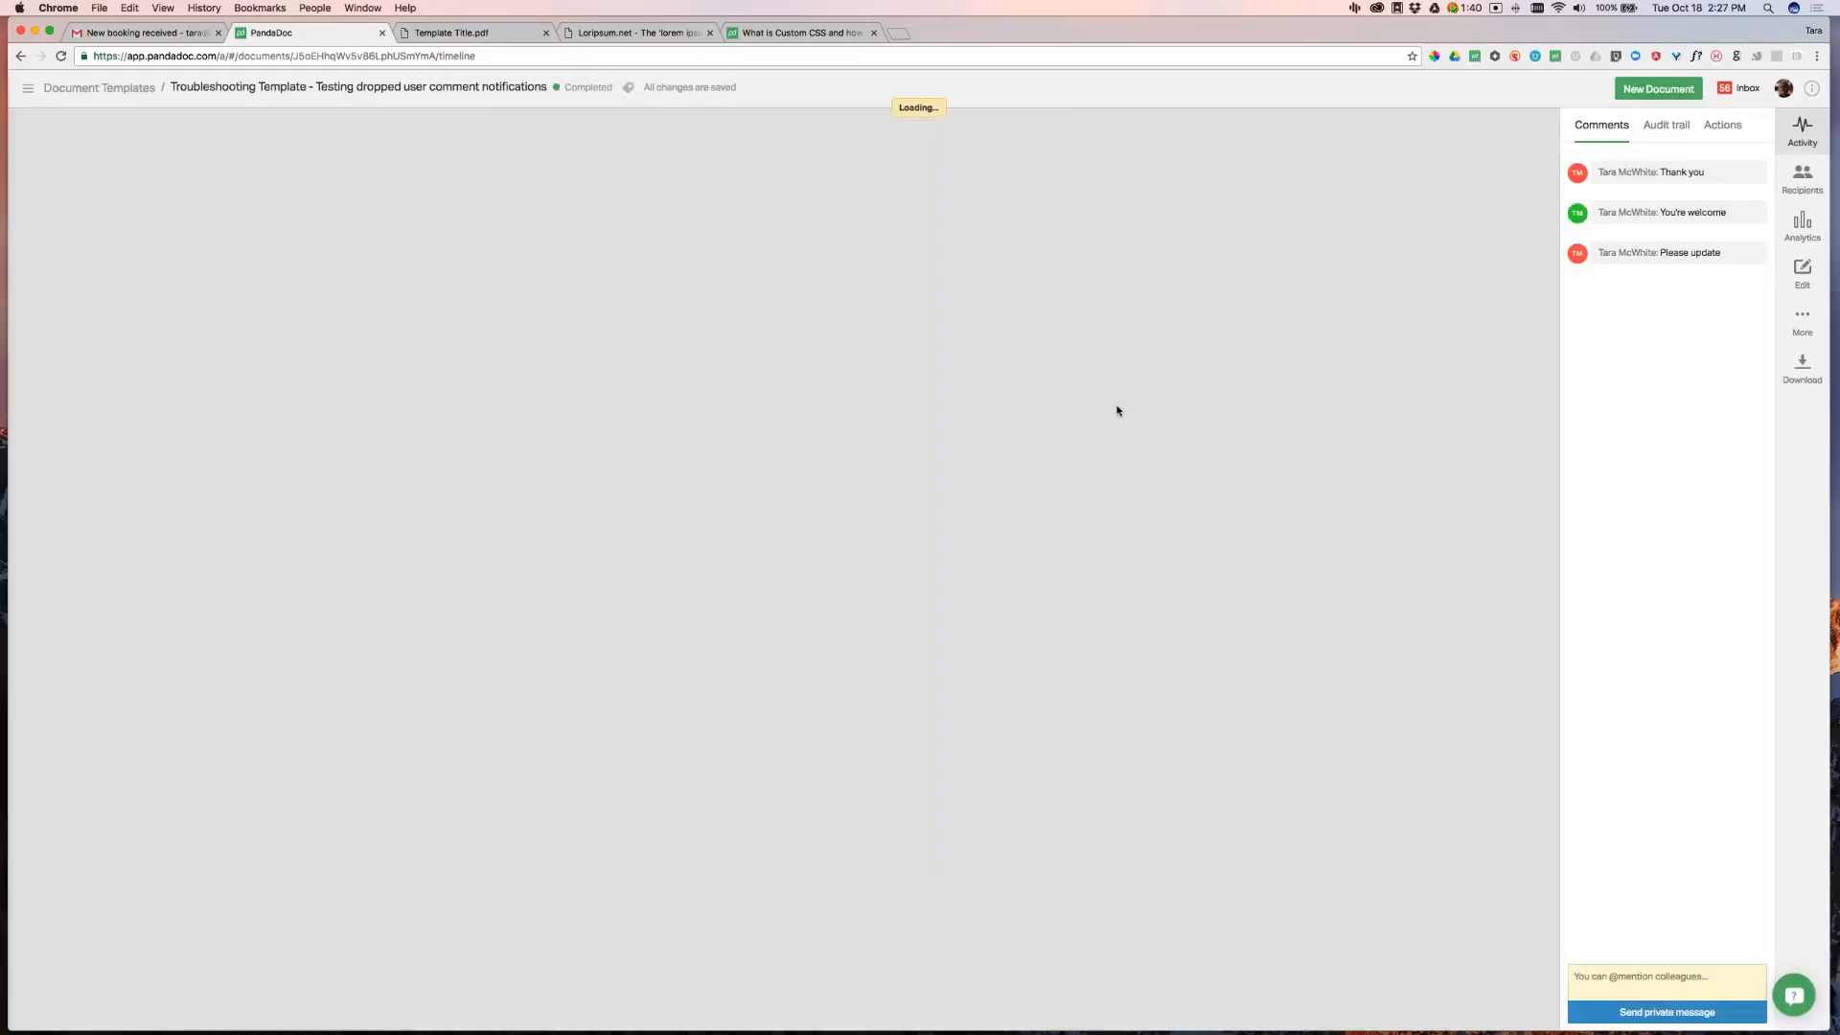
{"action": "left_click_drag", "start_coordinate": [710, 328], "coordinate": [846, 329]}
{"action": "type", "text": "This was changed"}
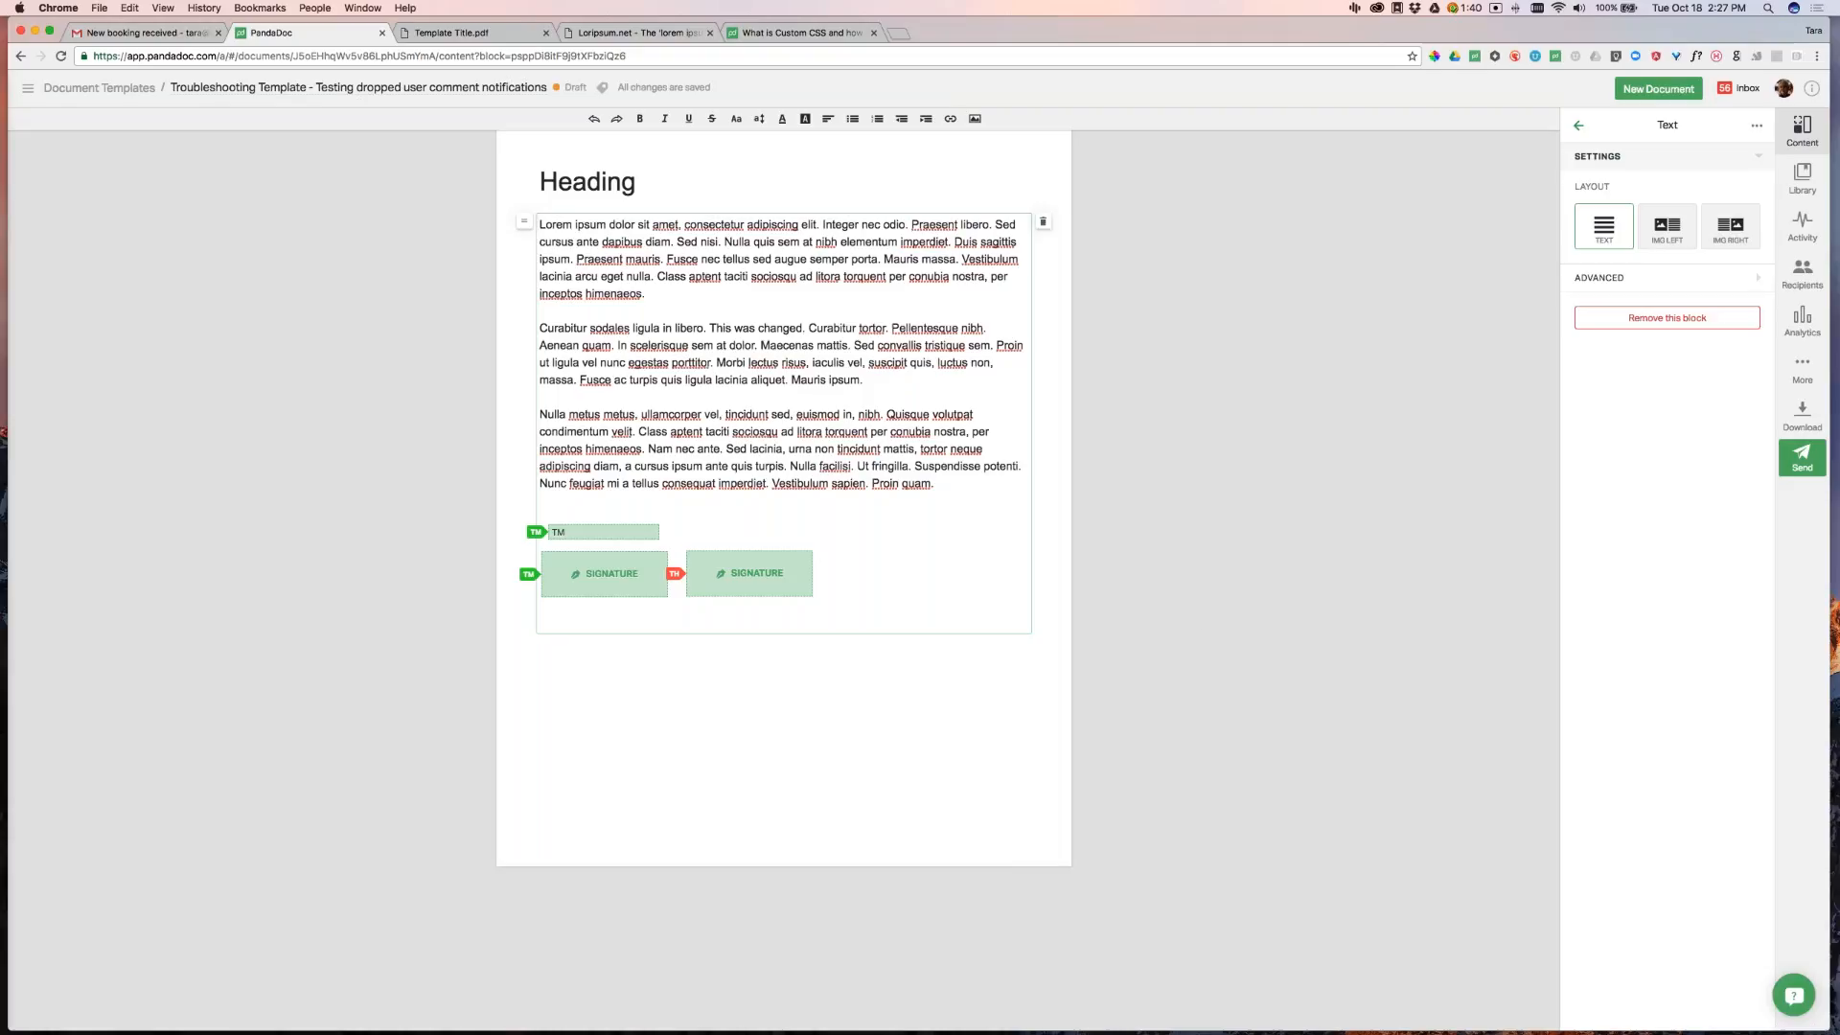
Resend the Troubleshooting Template document with its current name and view its activity
{"action": "left_click", "coordinate": [1803, 456]}
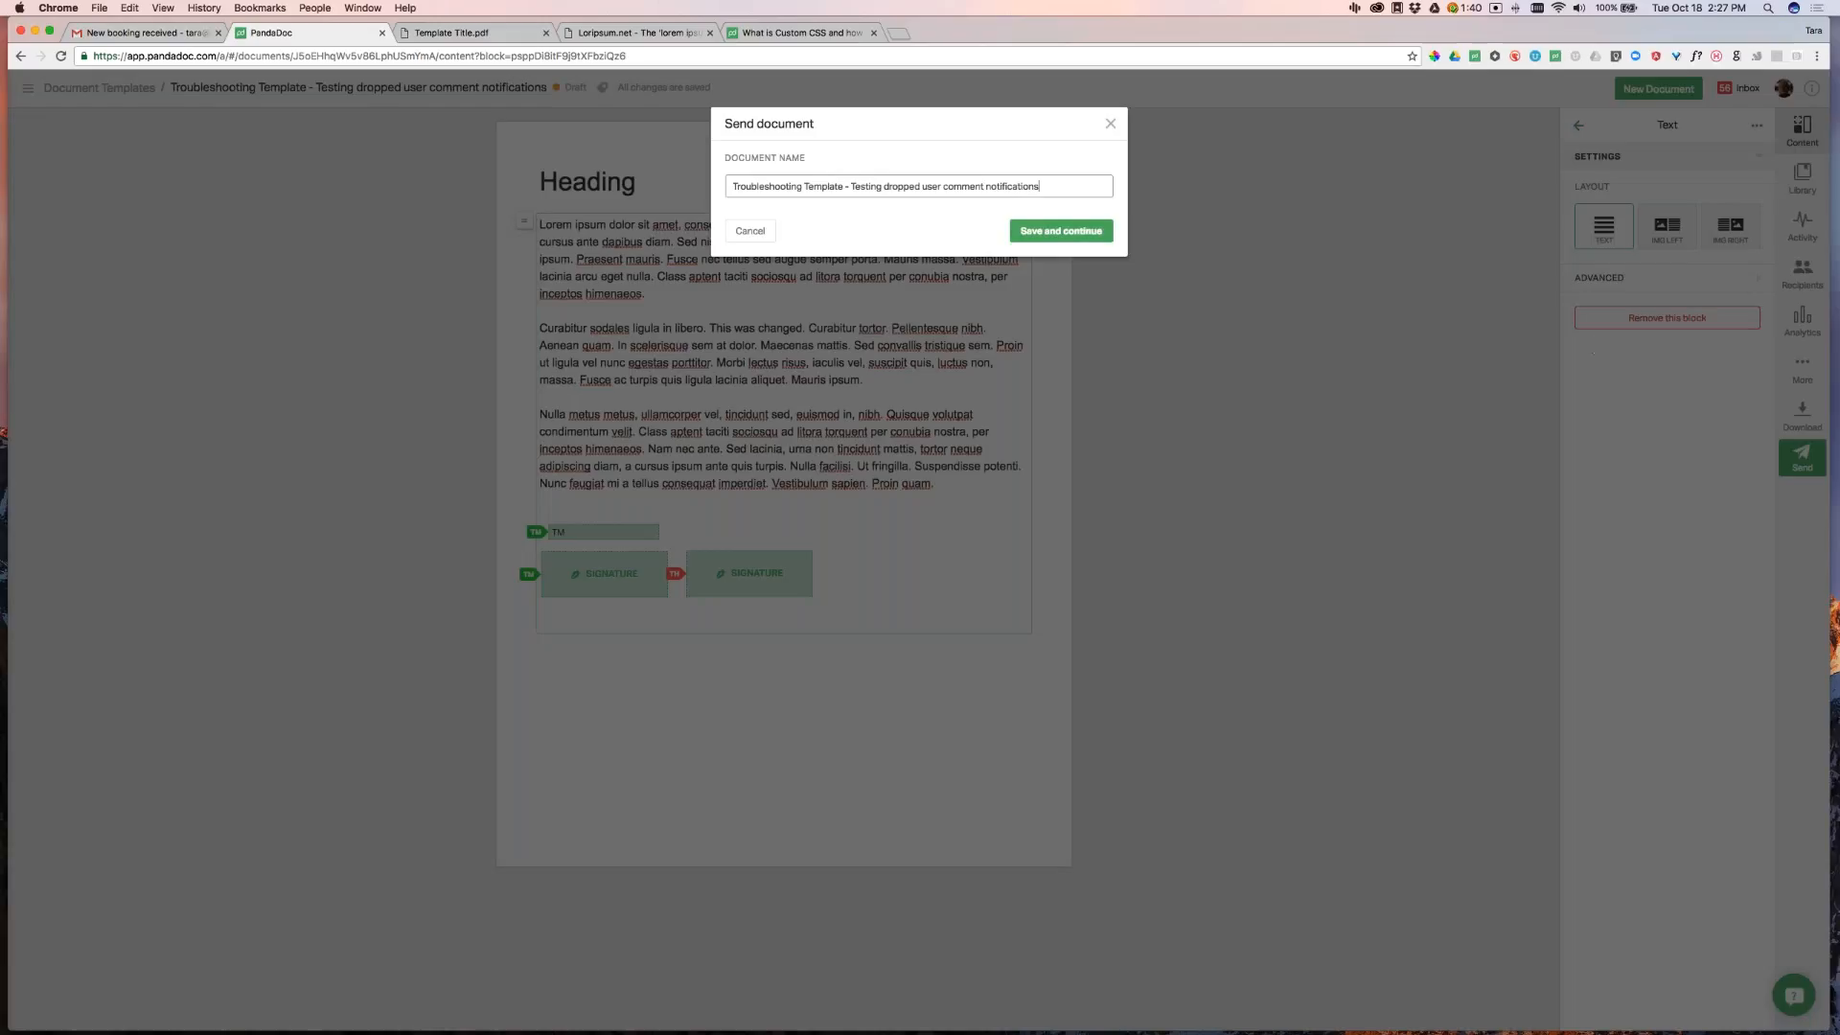
{"action": "left_click", "coordinate": [1078, 242]}
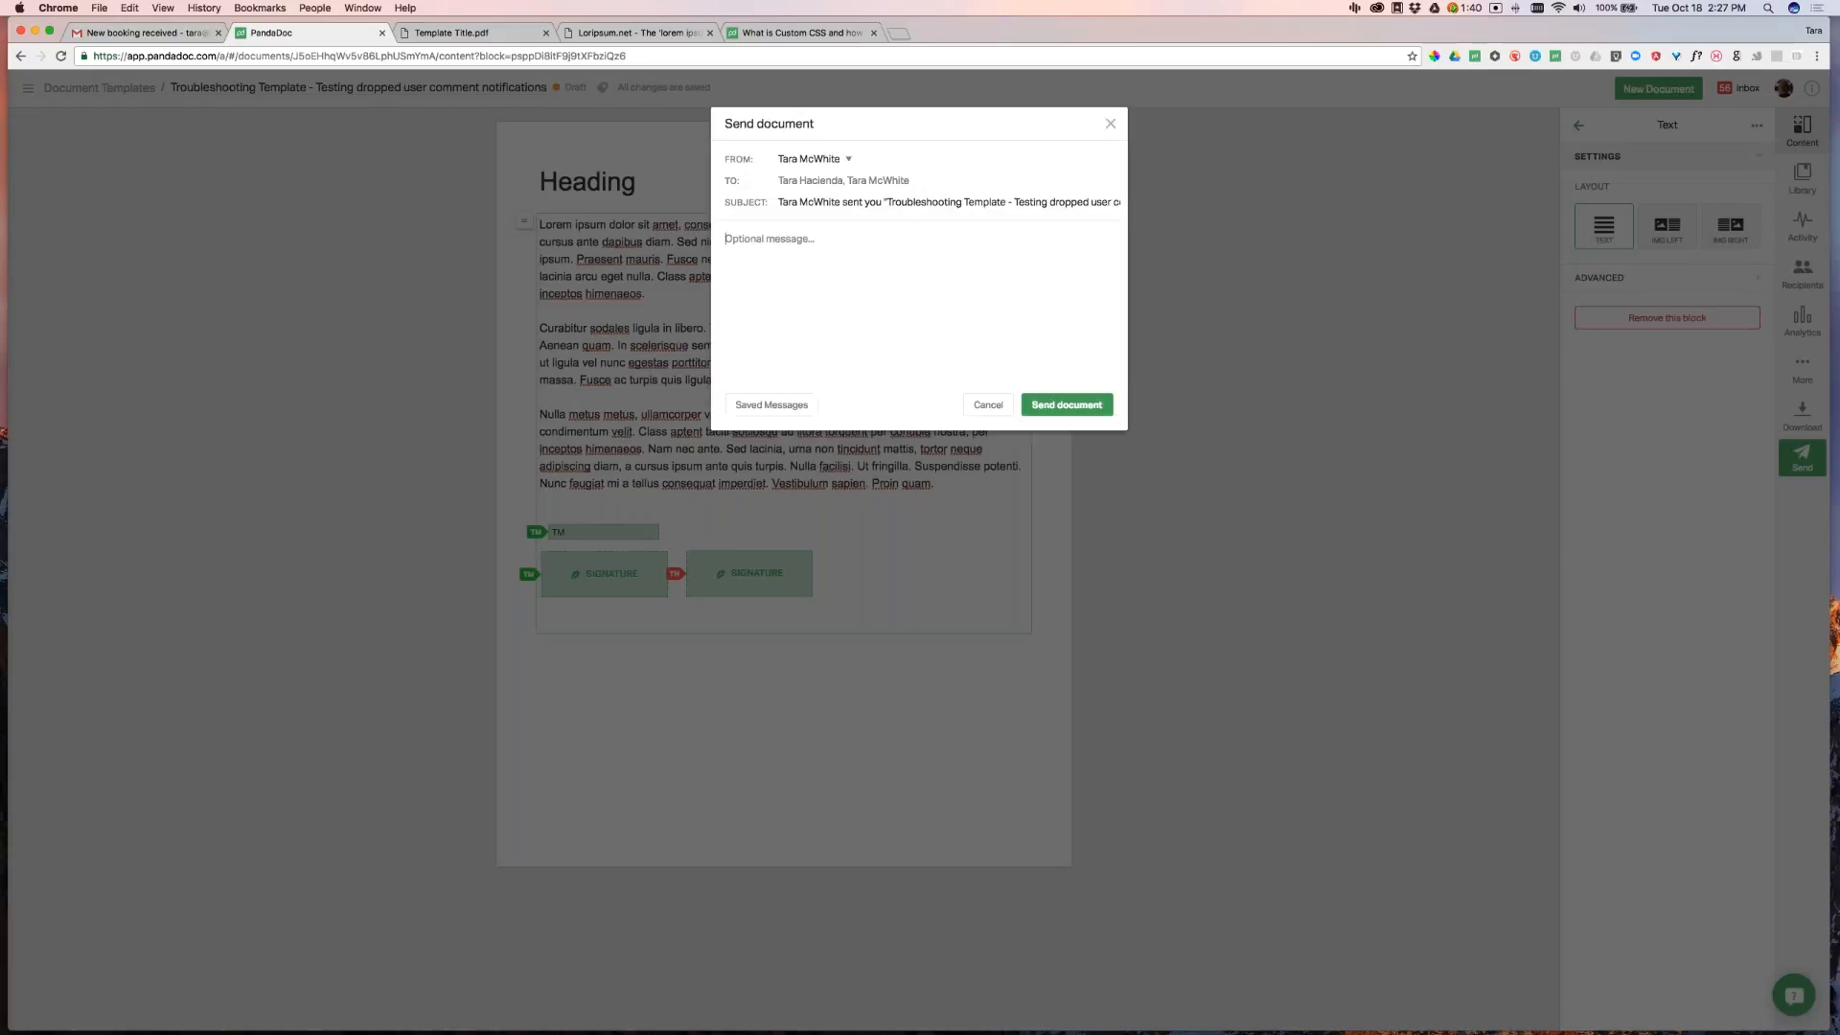
{"action": "left_click", "coordinate": [1083, 407]}
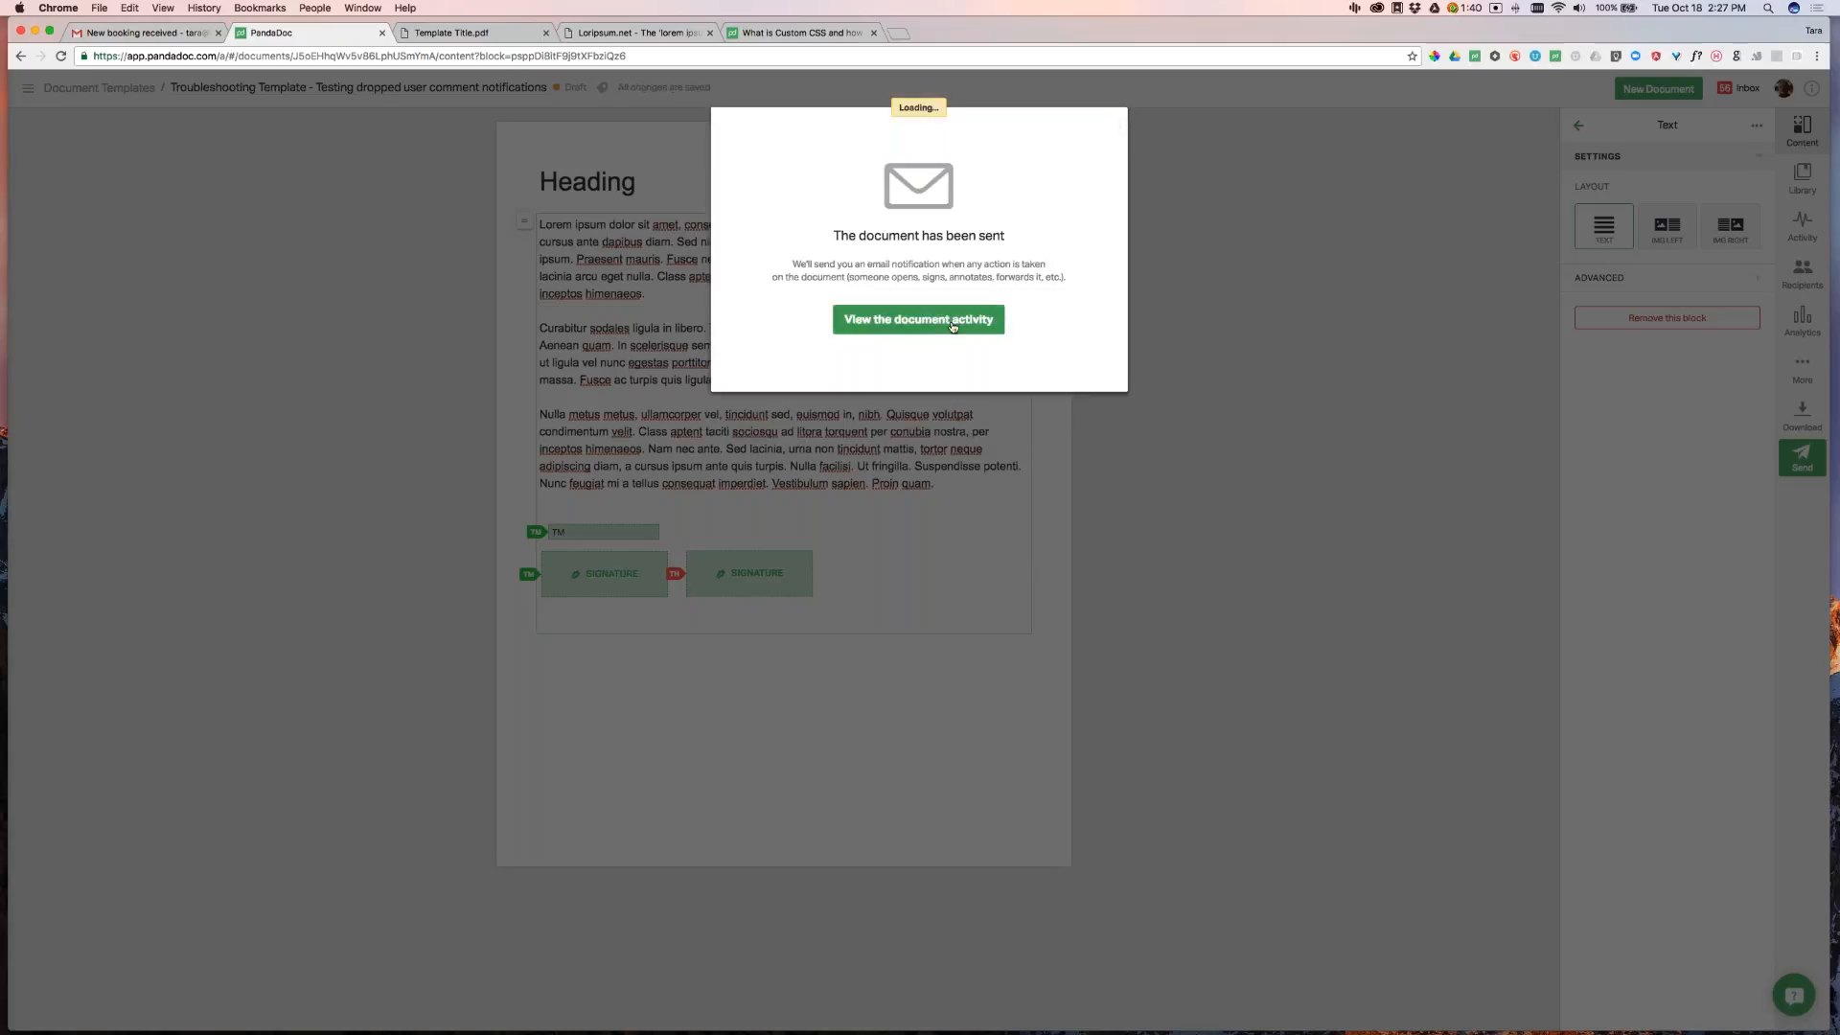
{"action": "left_click", "coordinate": [961, 320]}
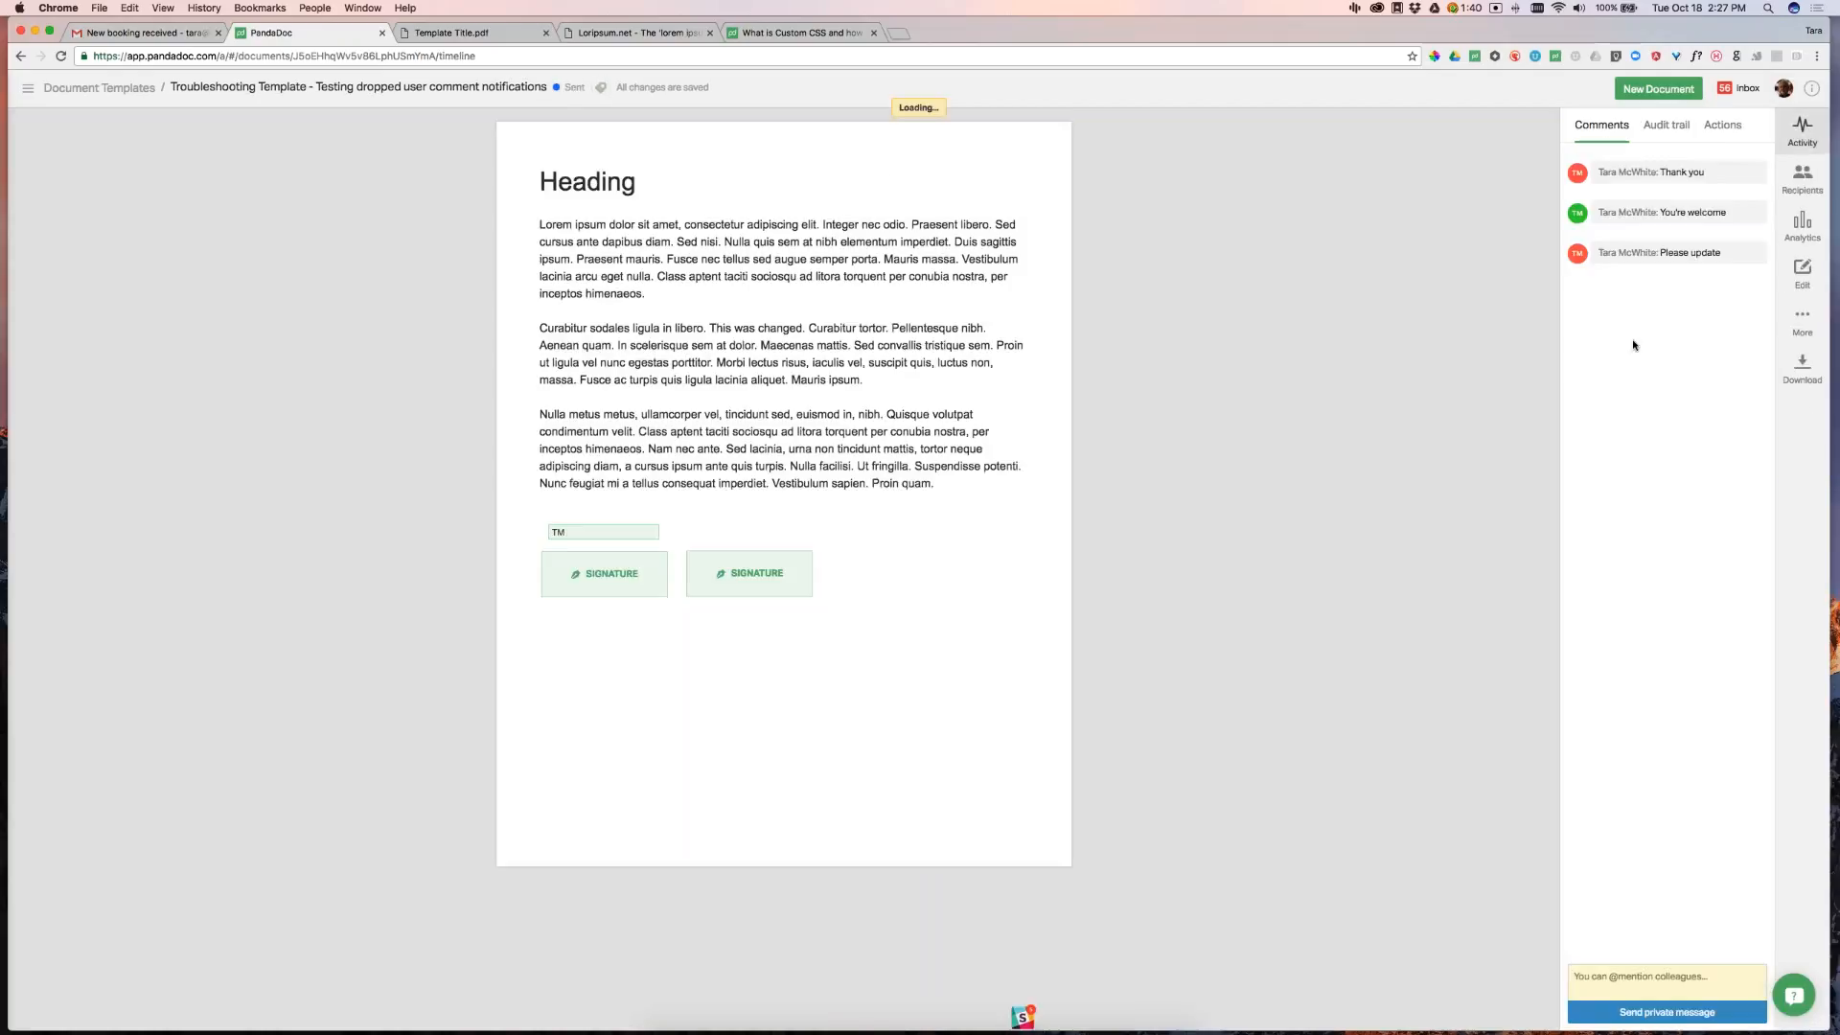
Check the Versions list showing version #2, go back to Activity, then open Document Templates
{"action": "left_click", "coordinate": [1802, 321]}
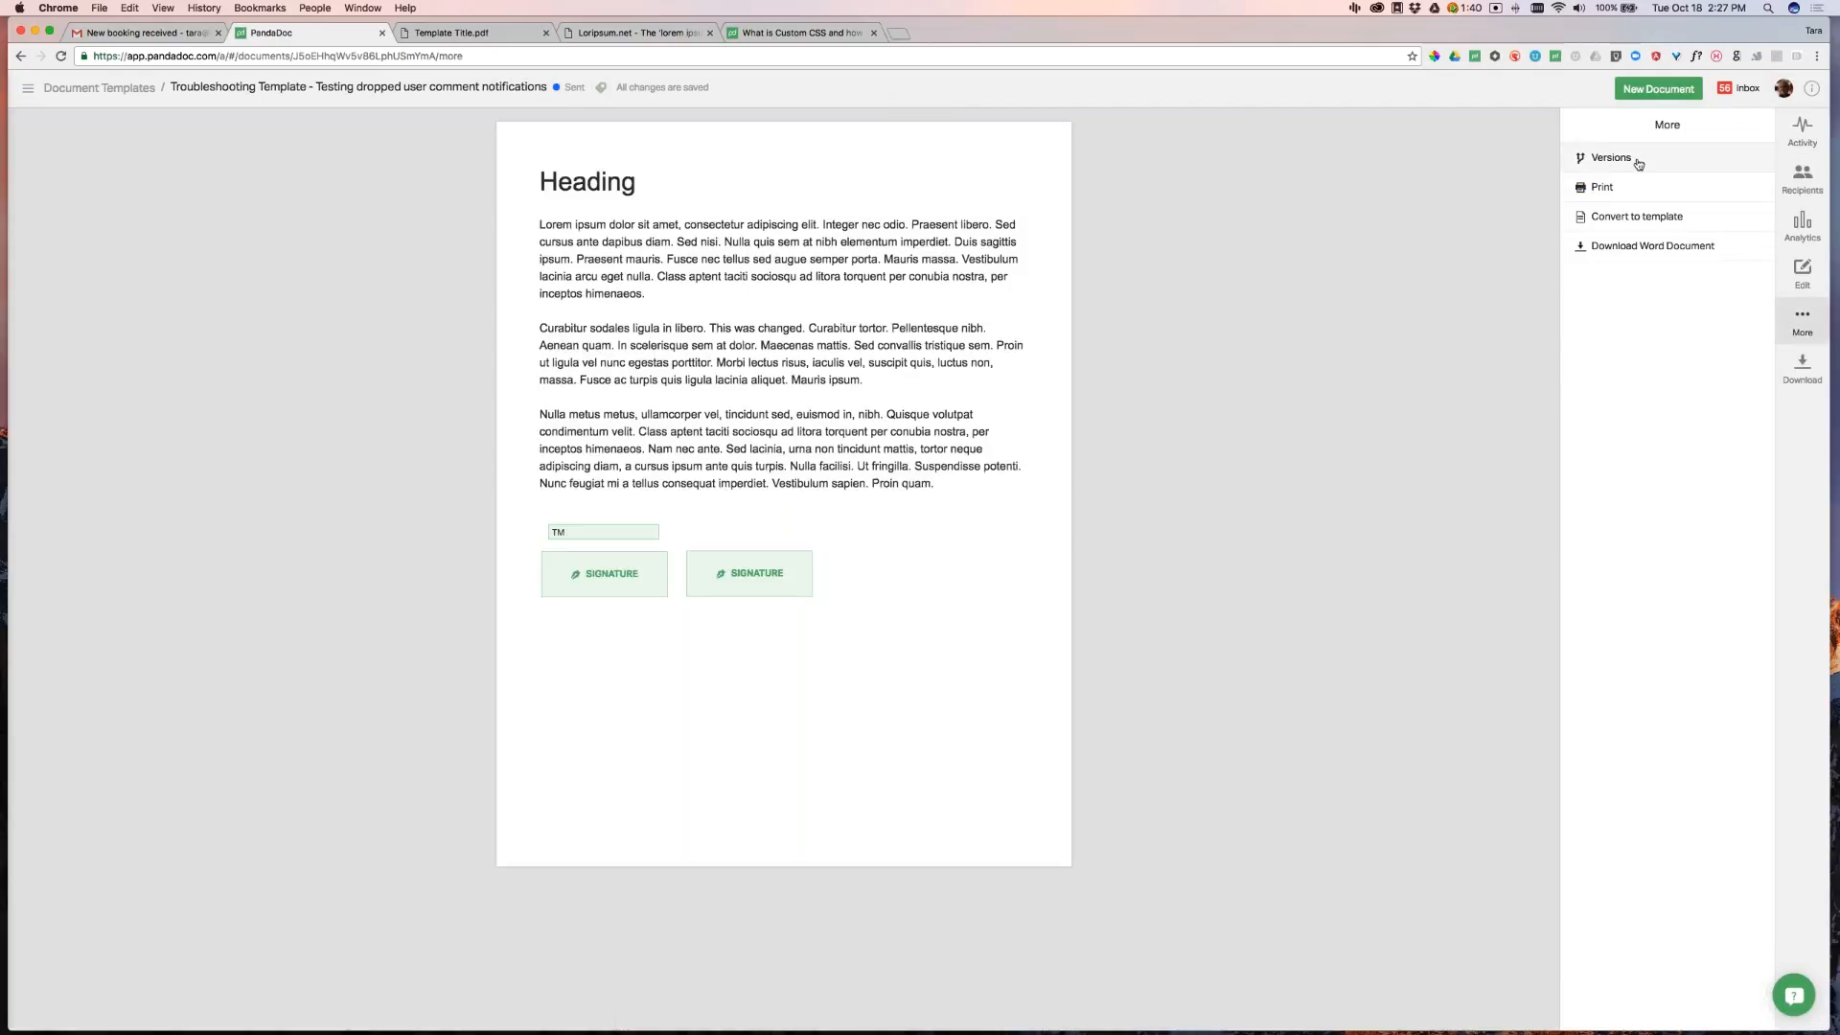
{"action": "left_click", "coordinate": [1632, 163]}
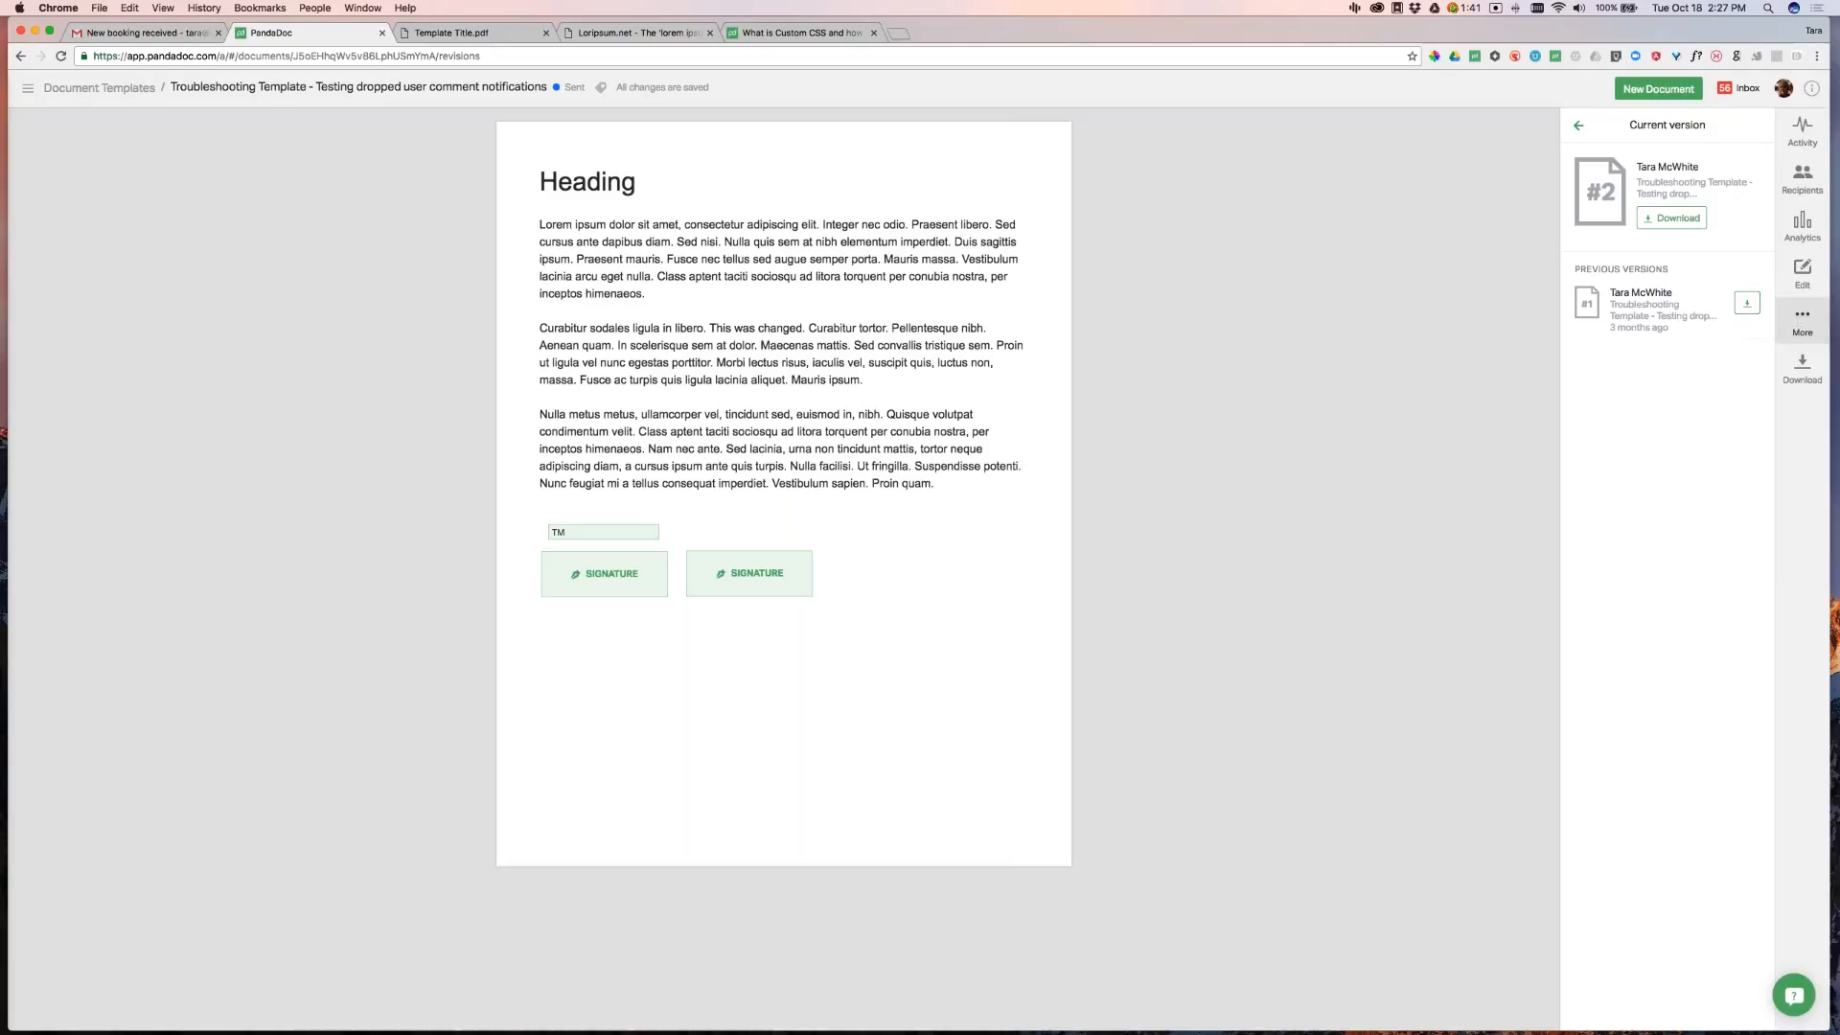
{"action": "left_click", "coordinate": [1803, 131]}
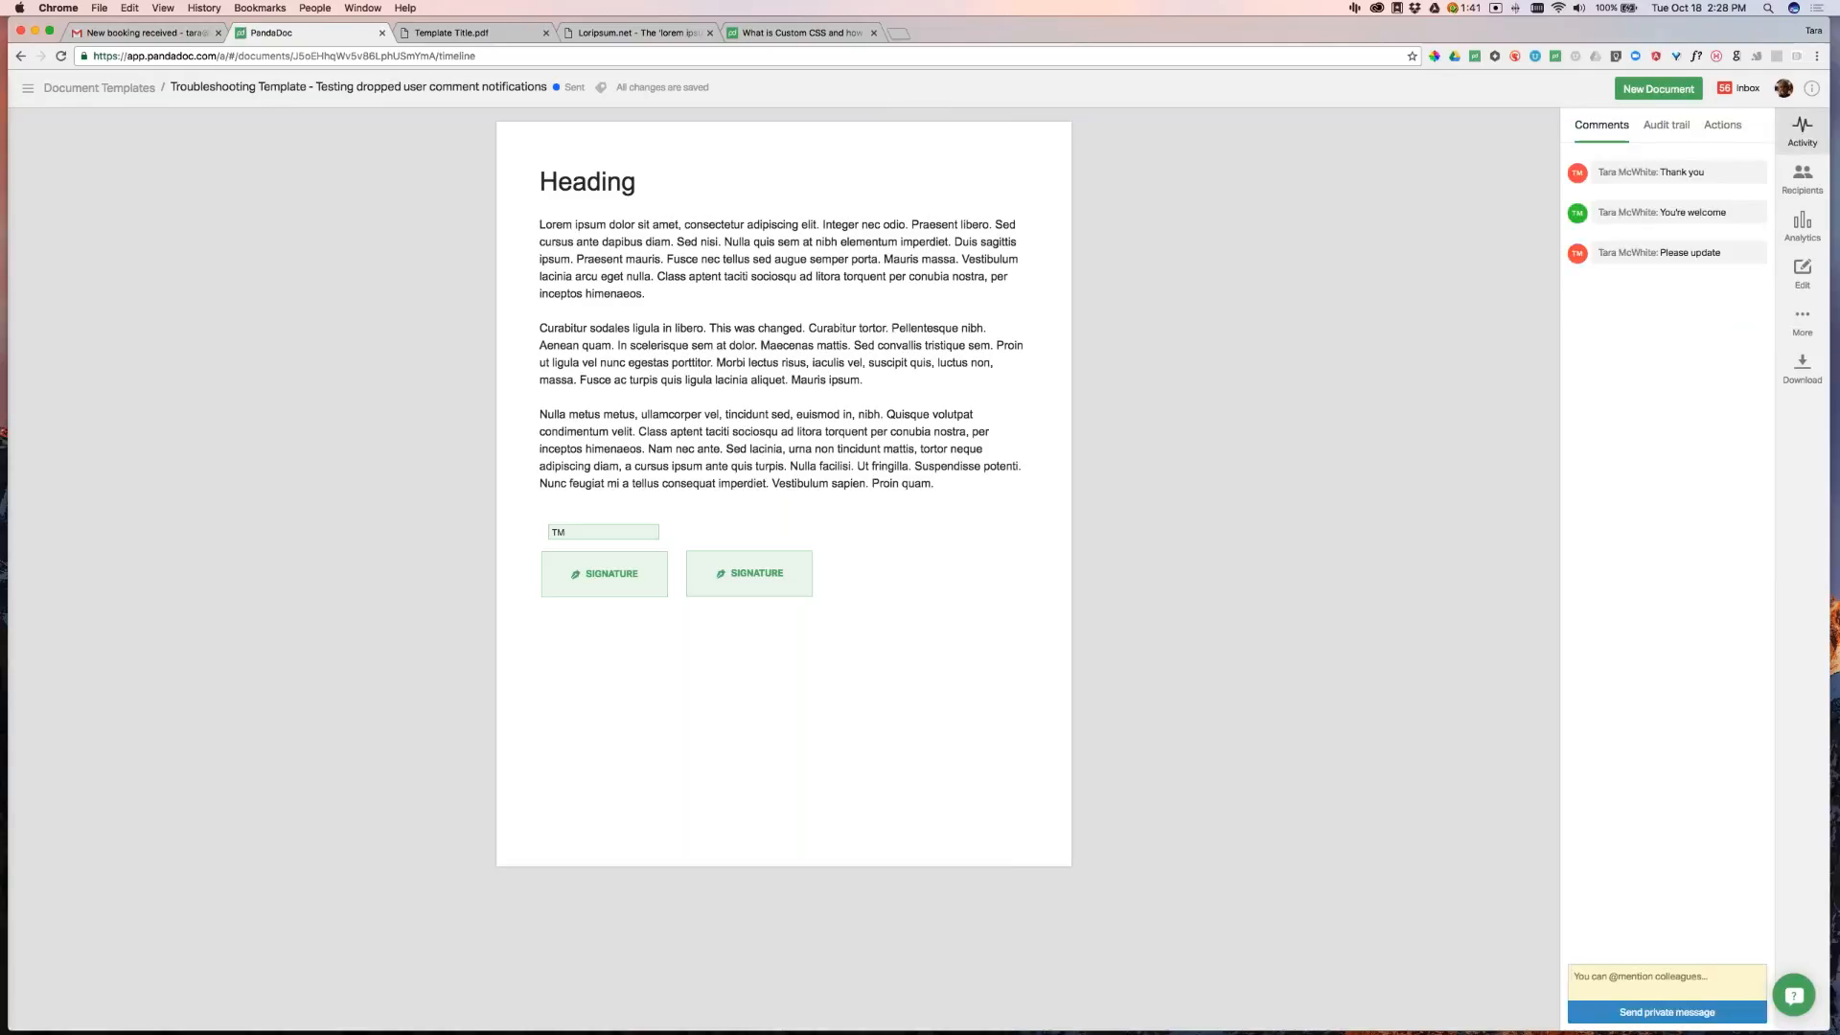
{"action": "left_click", "coordinate": [123, 87]}
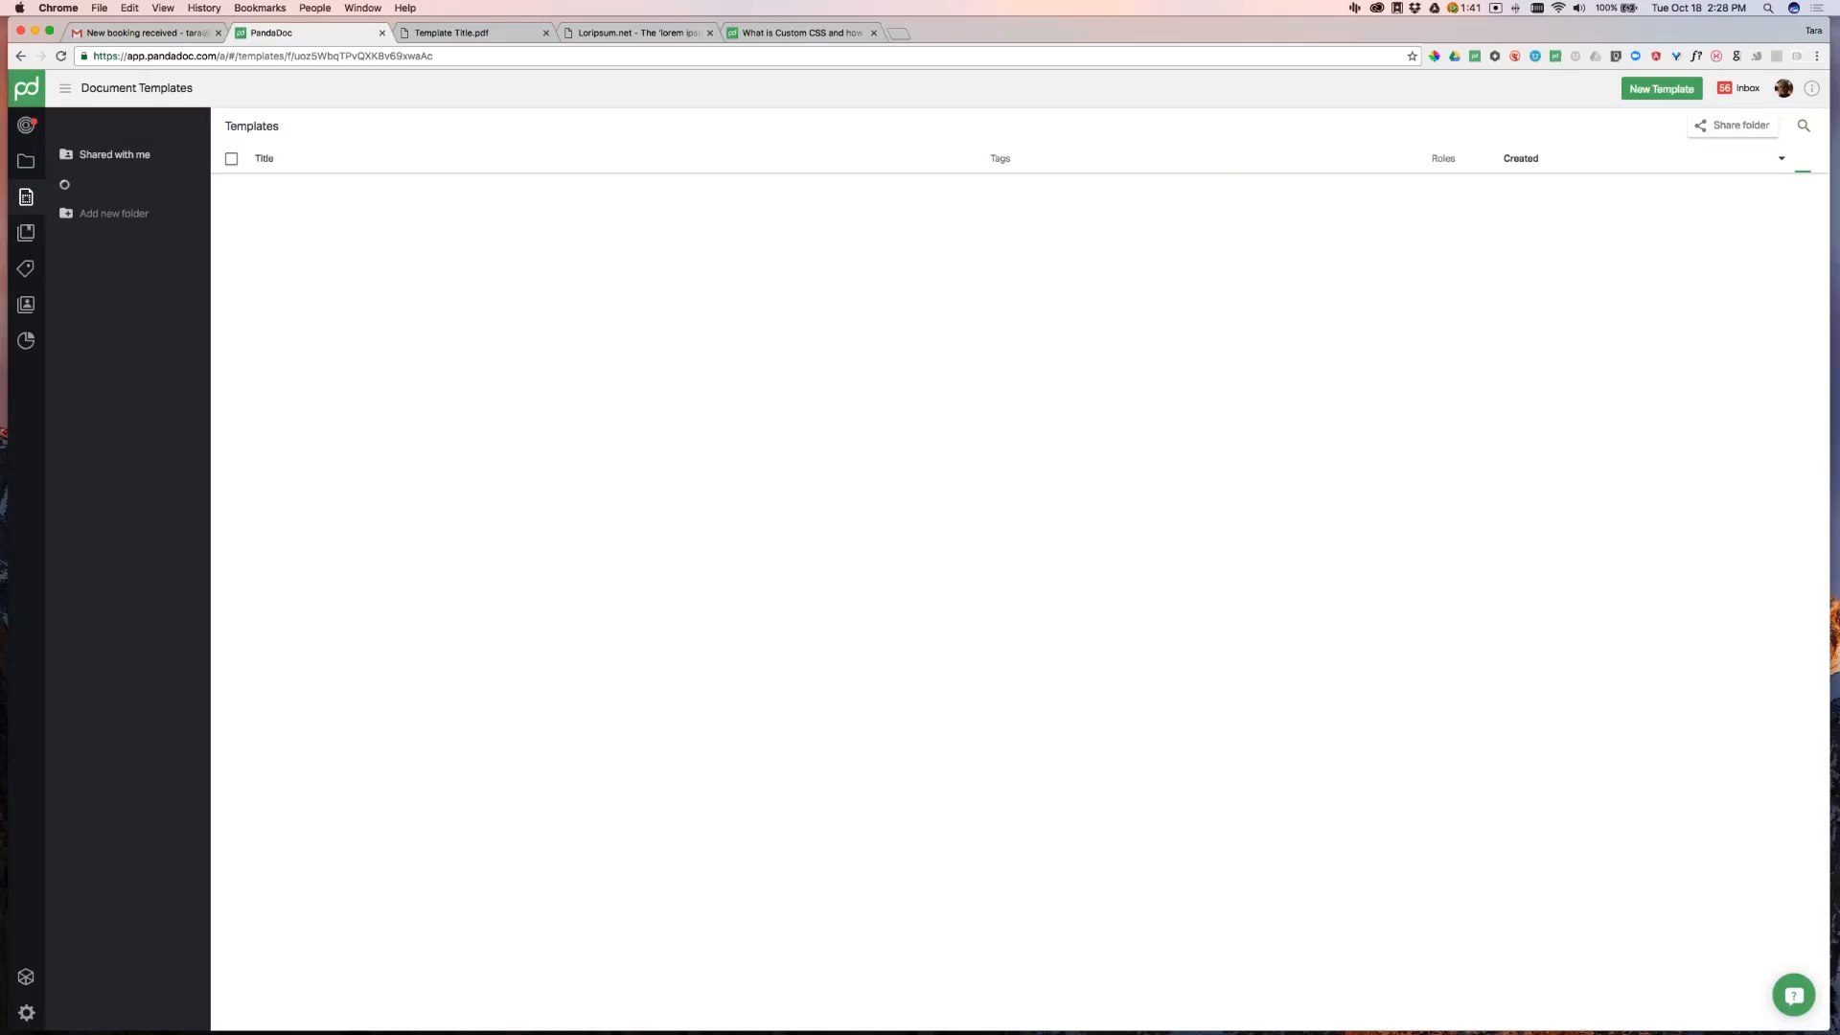
Open the Sales Proposal draft and drop a table block between Table of Contents and Heading Title
{"action": "left_click", "coordinate": [26, 160]}
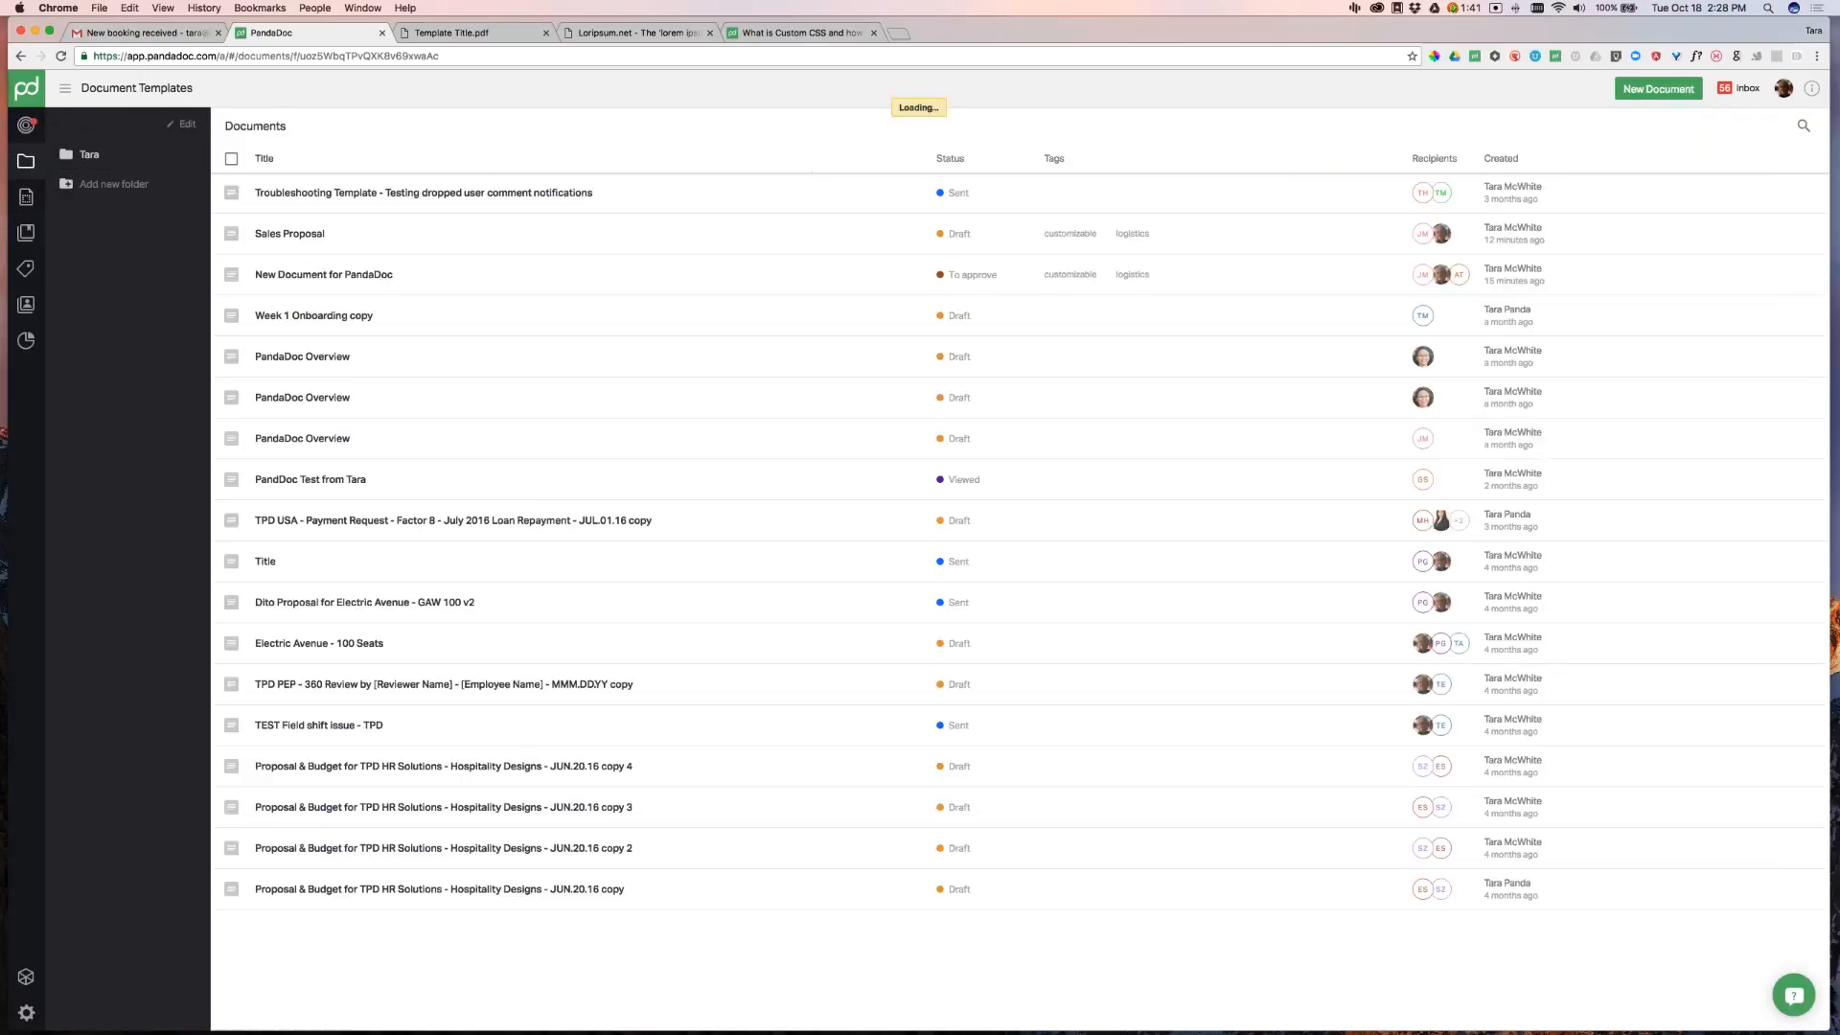
{"action": "left_click", "coordinate": [321, 241]}
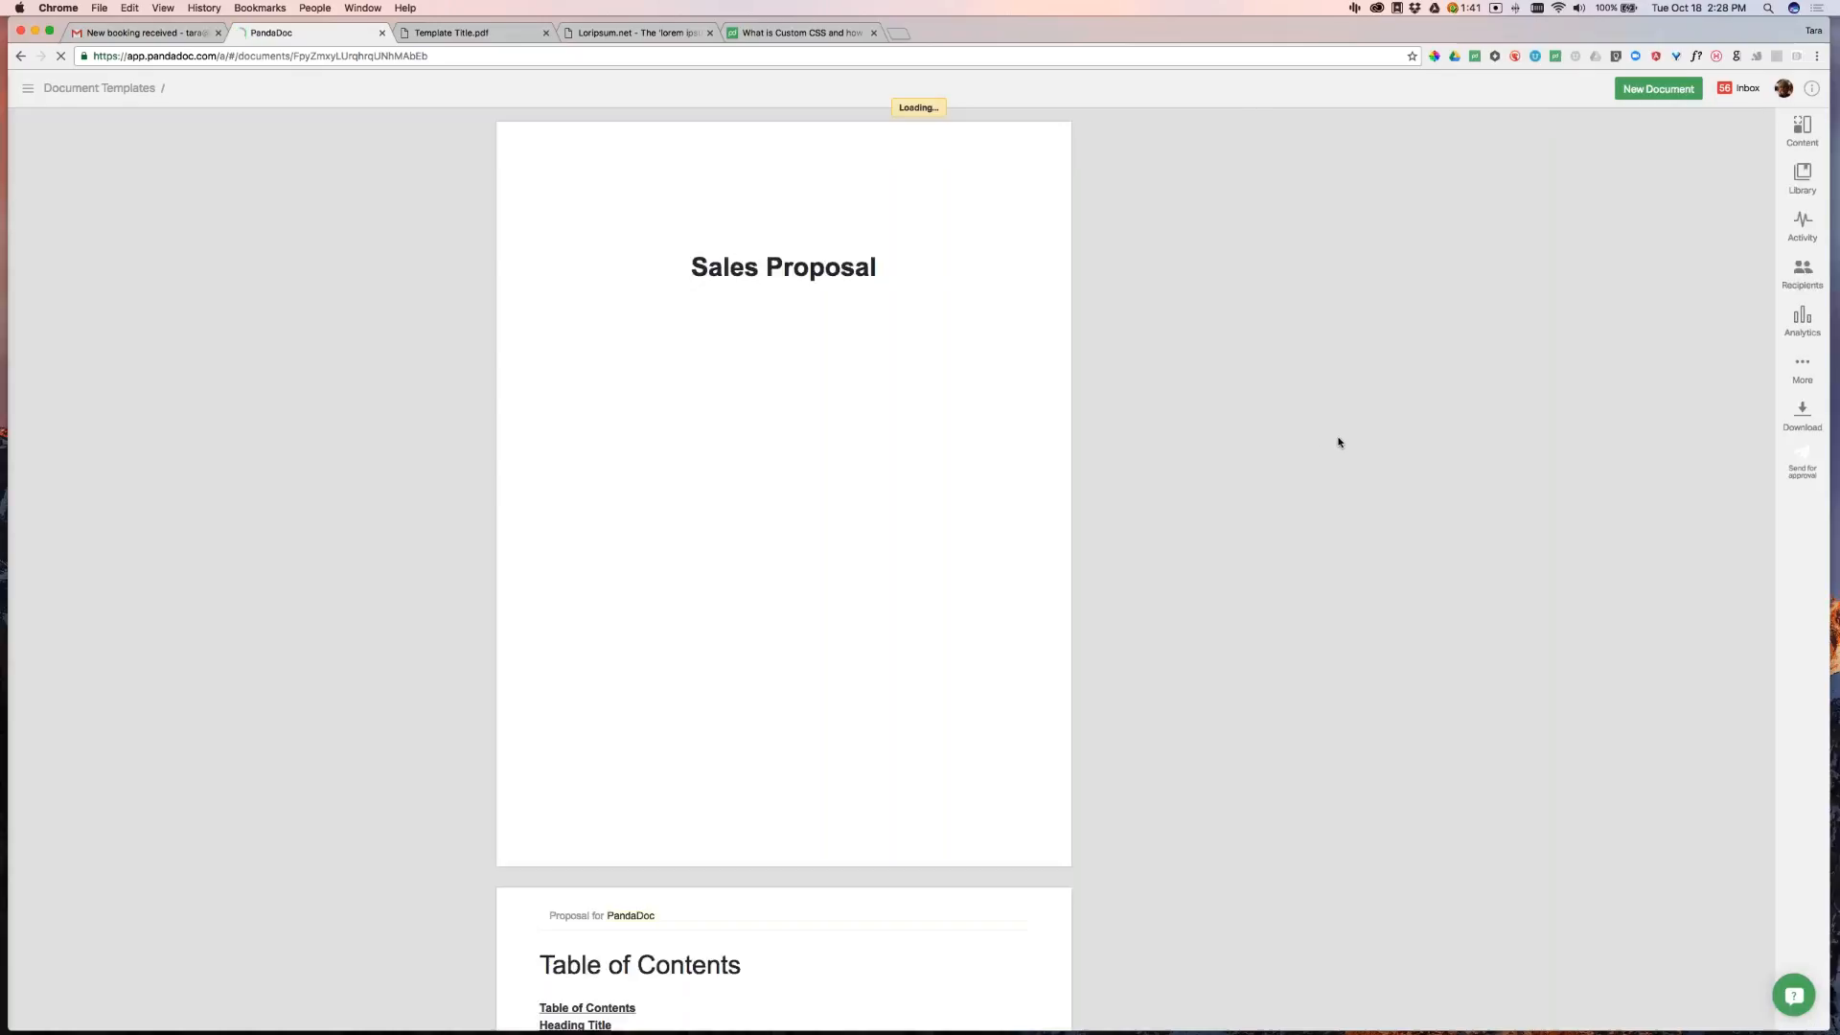
{"action": "scroll", "coordinate": [1352, 435], "scroll_direction": "down", "scroll_amount": 3}
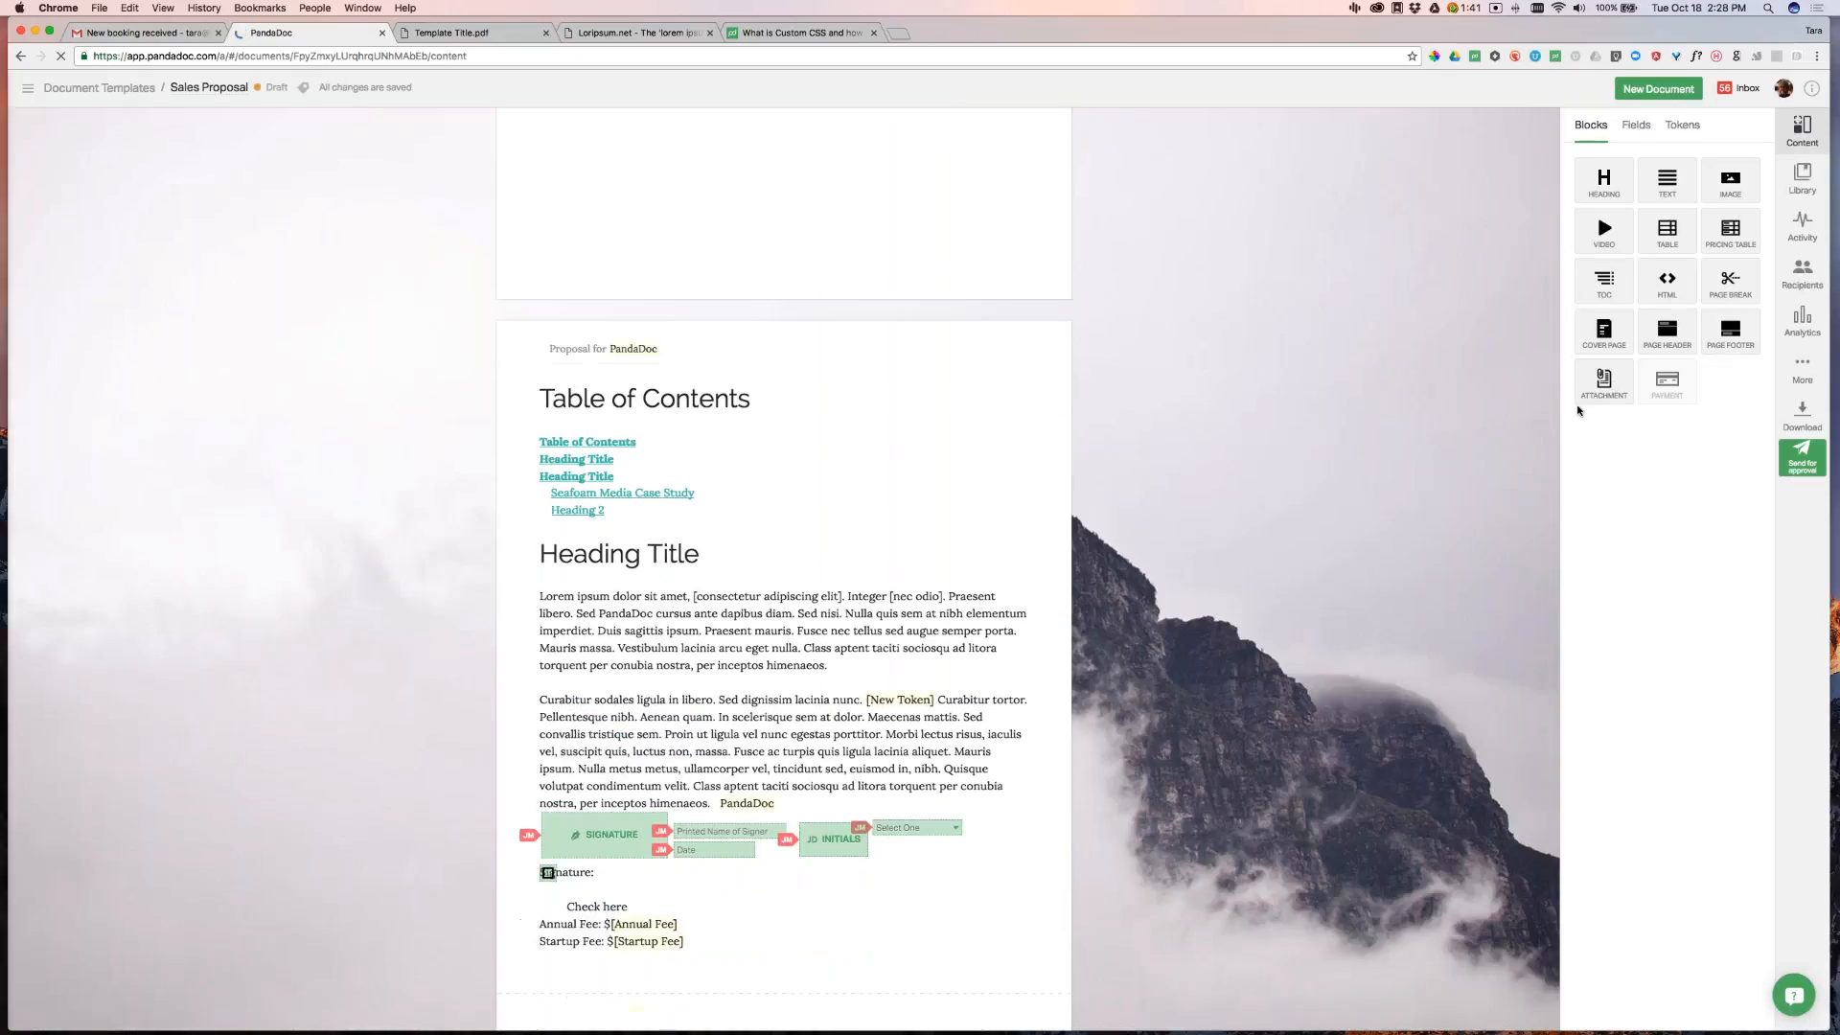
{"action": "left_click_drag", "start_coordinate": [1667, 230], "coordinate": [853, 518]}
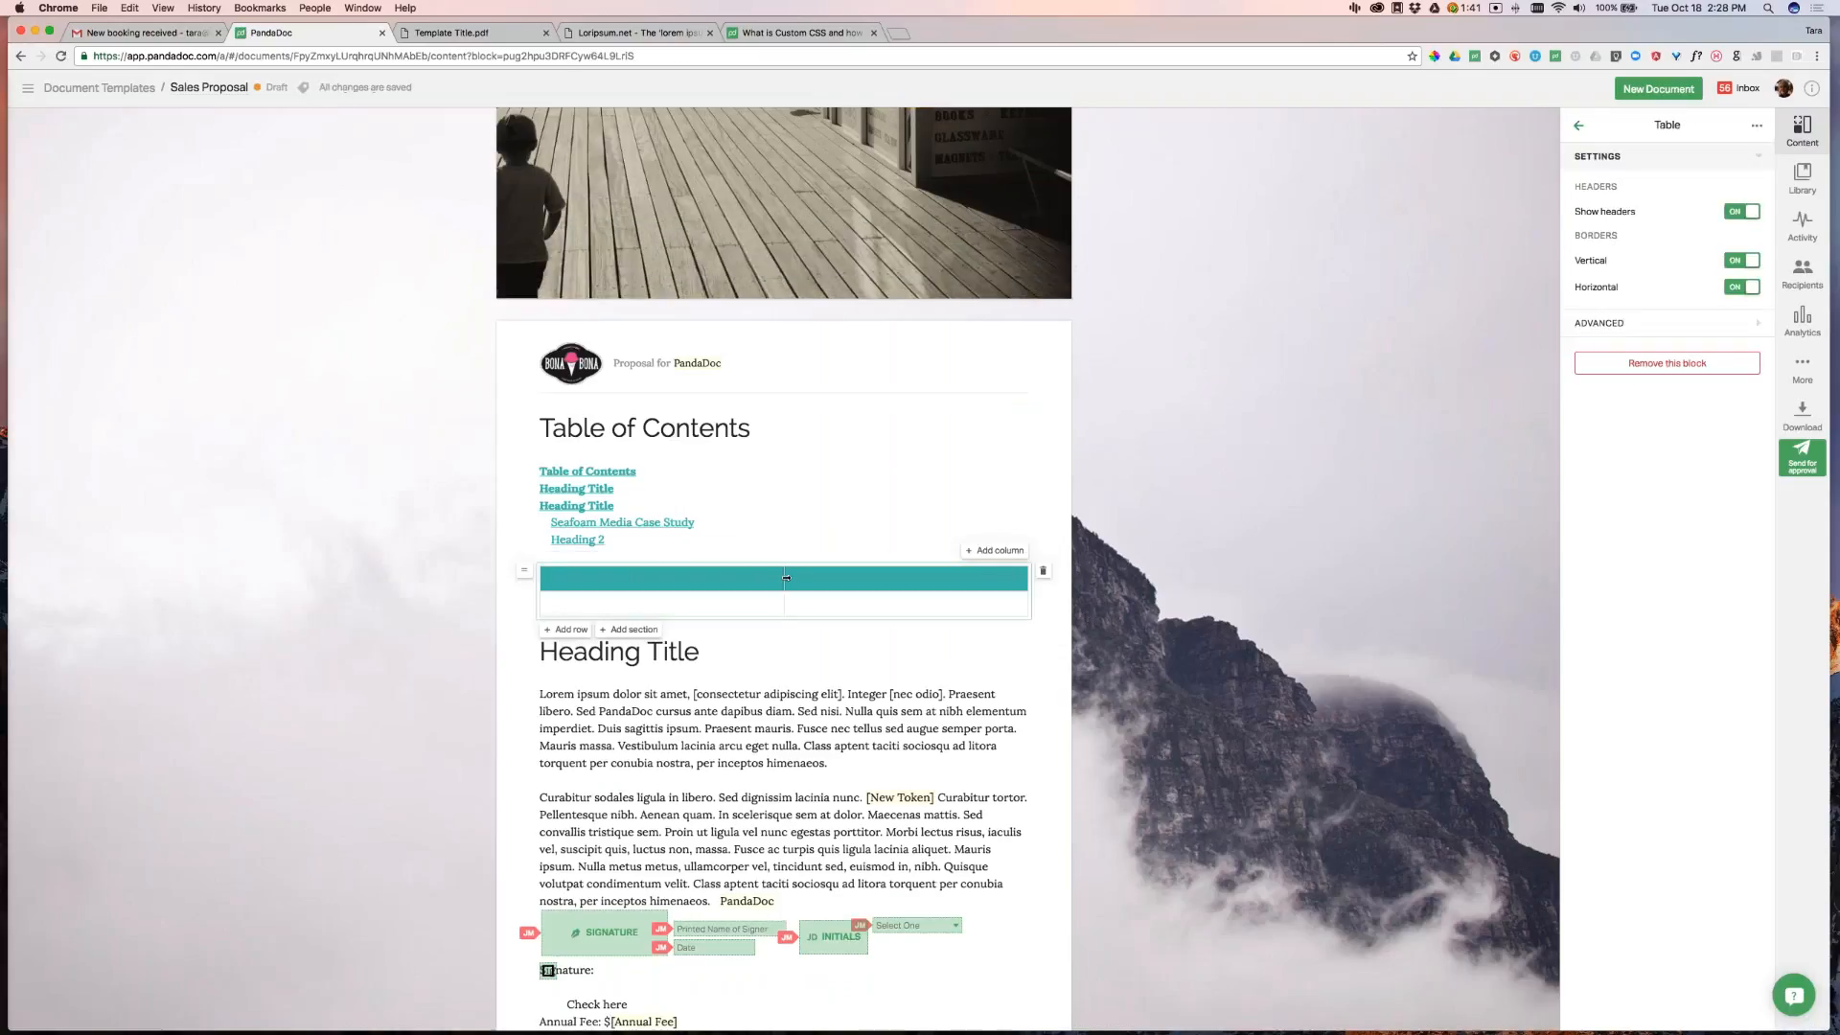
Add a third column to the simple table and resize its column widths
{"action": "left_click", "coordinate": [661, 578]}
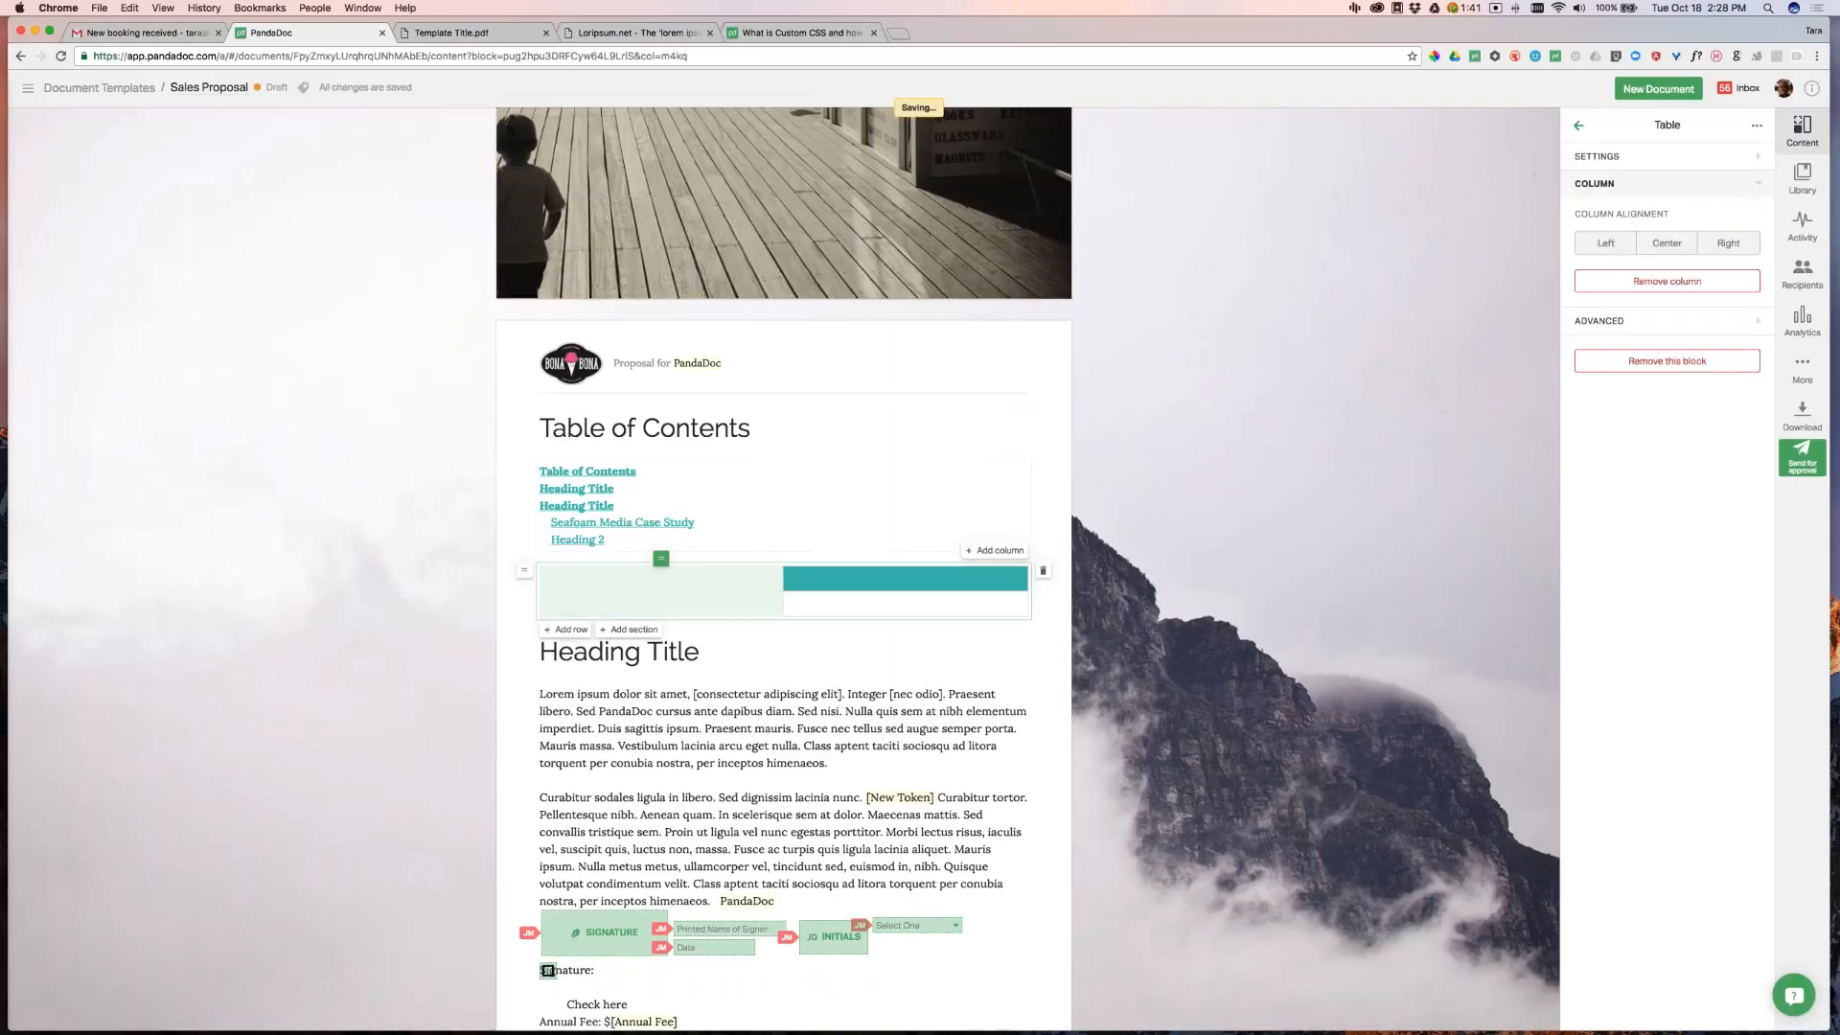
{"action": "left_click", "coordinate": [906, 578]}
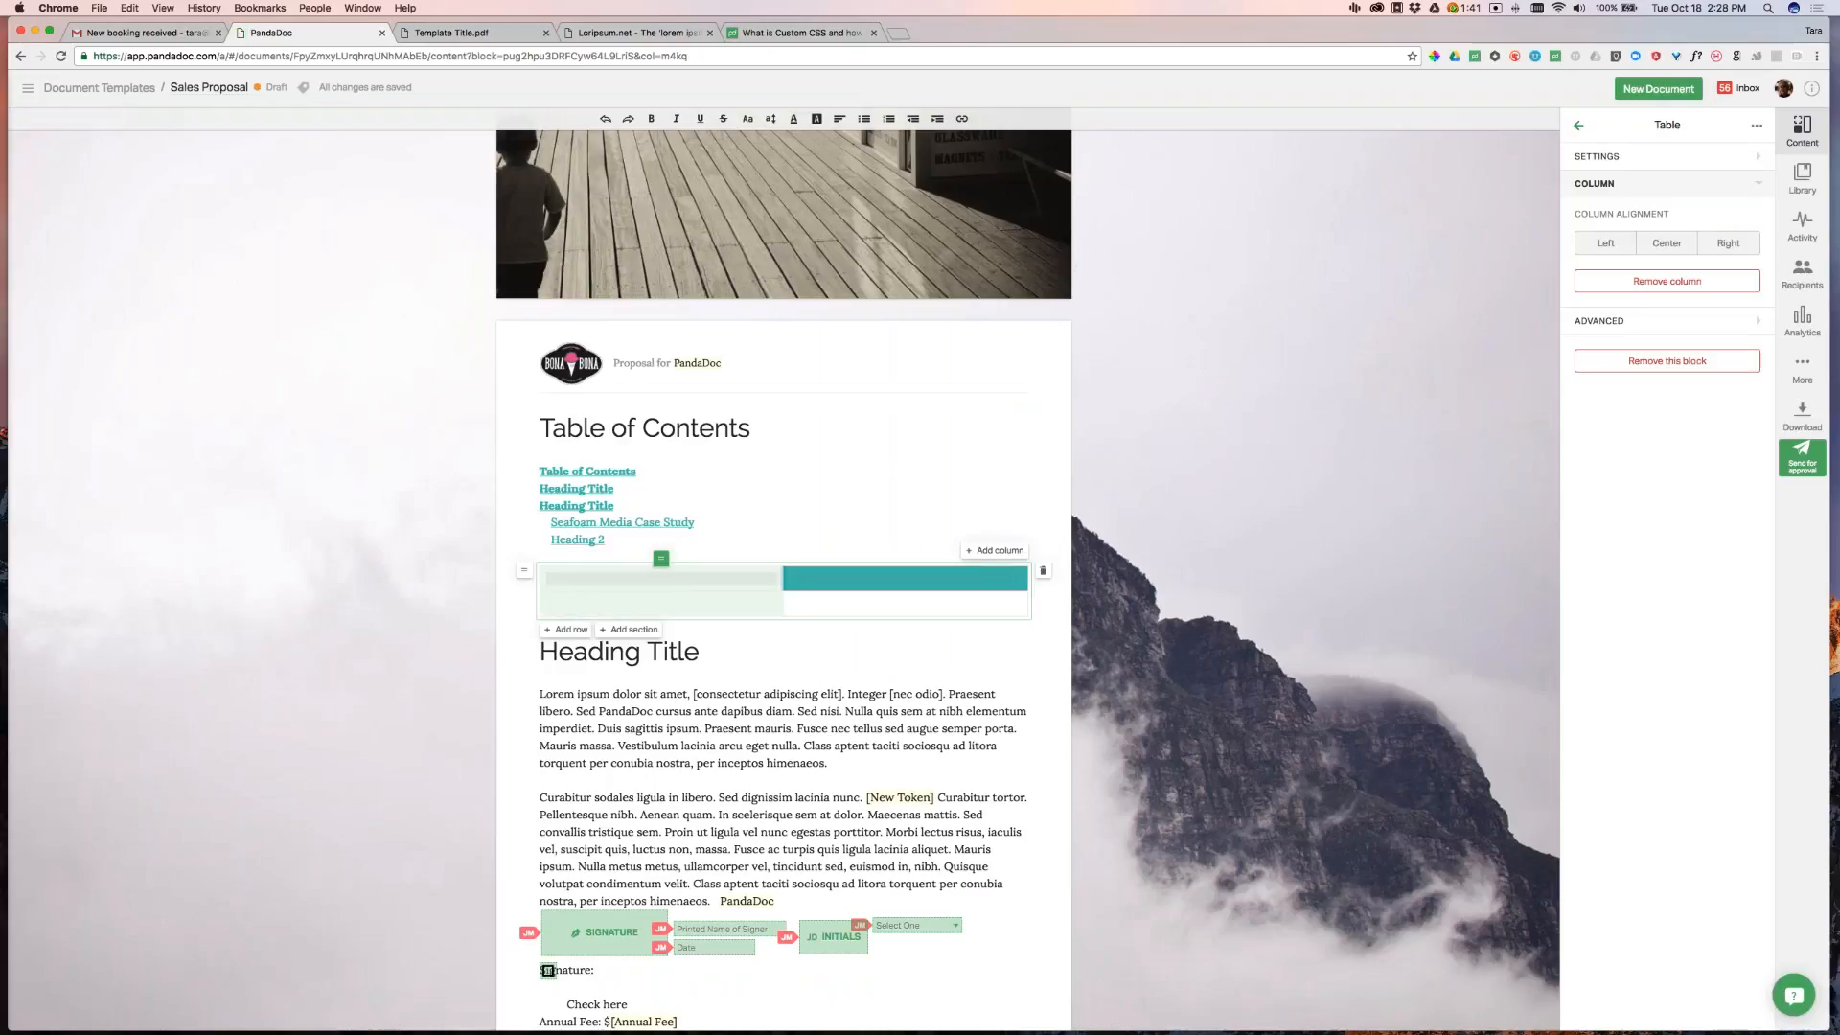
{"action": "left_click_drag", "start_coordinate": [786, 577], "coordinate": [651, 578]}
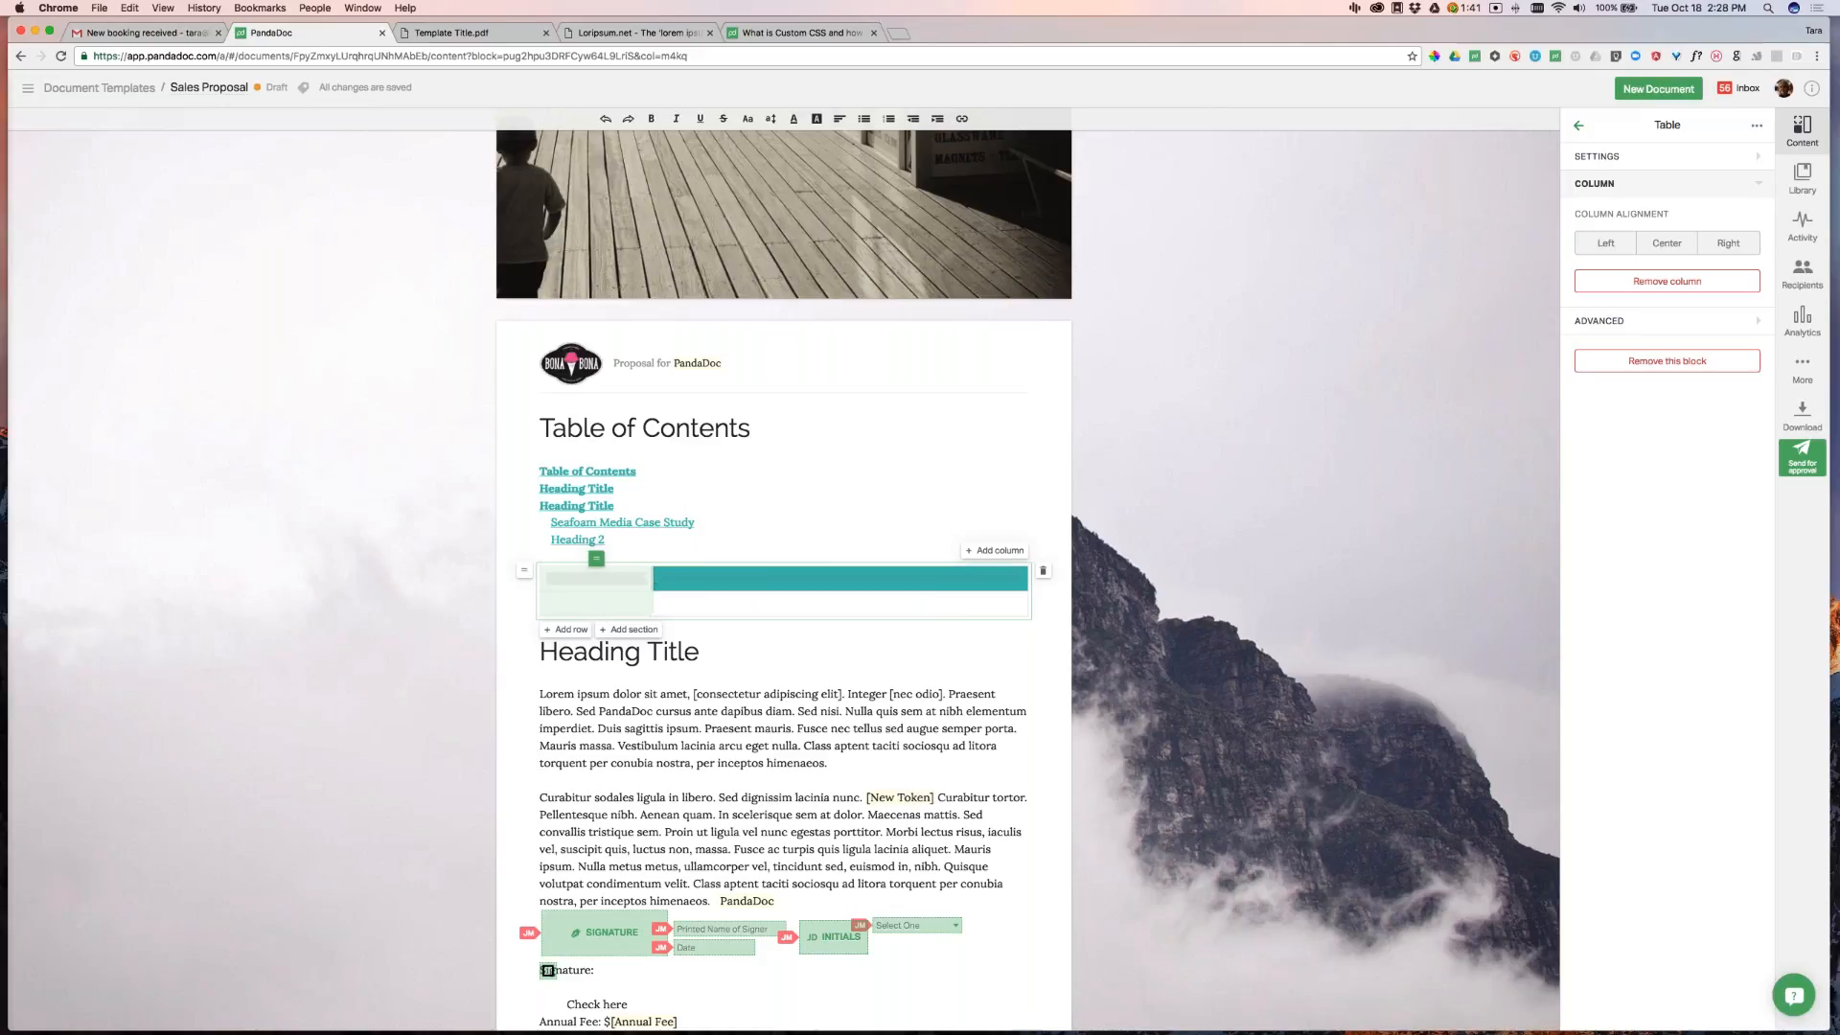
{"action": "left_click", "coordinate": [997, 551]}
{"action": "mouse_move", "coordinate": [927, 576]}
{"action": "left_mouse_down"}
{"action": "mouse_move", "coordinate": [847, 575]}
{"action": "mouse_move", "coordinate": [933, 576]}
{"action": "left_mouse_up"}
{"action": "left_click_drag", "start_coordinate": [630, 576], "coordinate": [738, 576]}
{"action": "left_click_drag", "start_coordinate": [932, 577], "coordinate": [825, 577]}
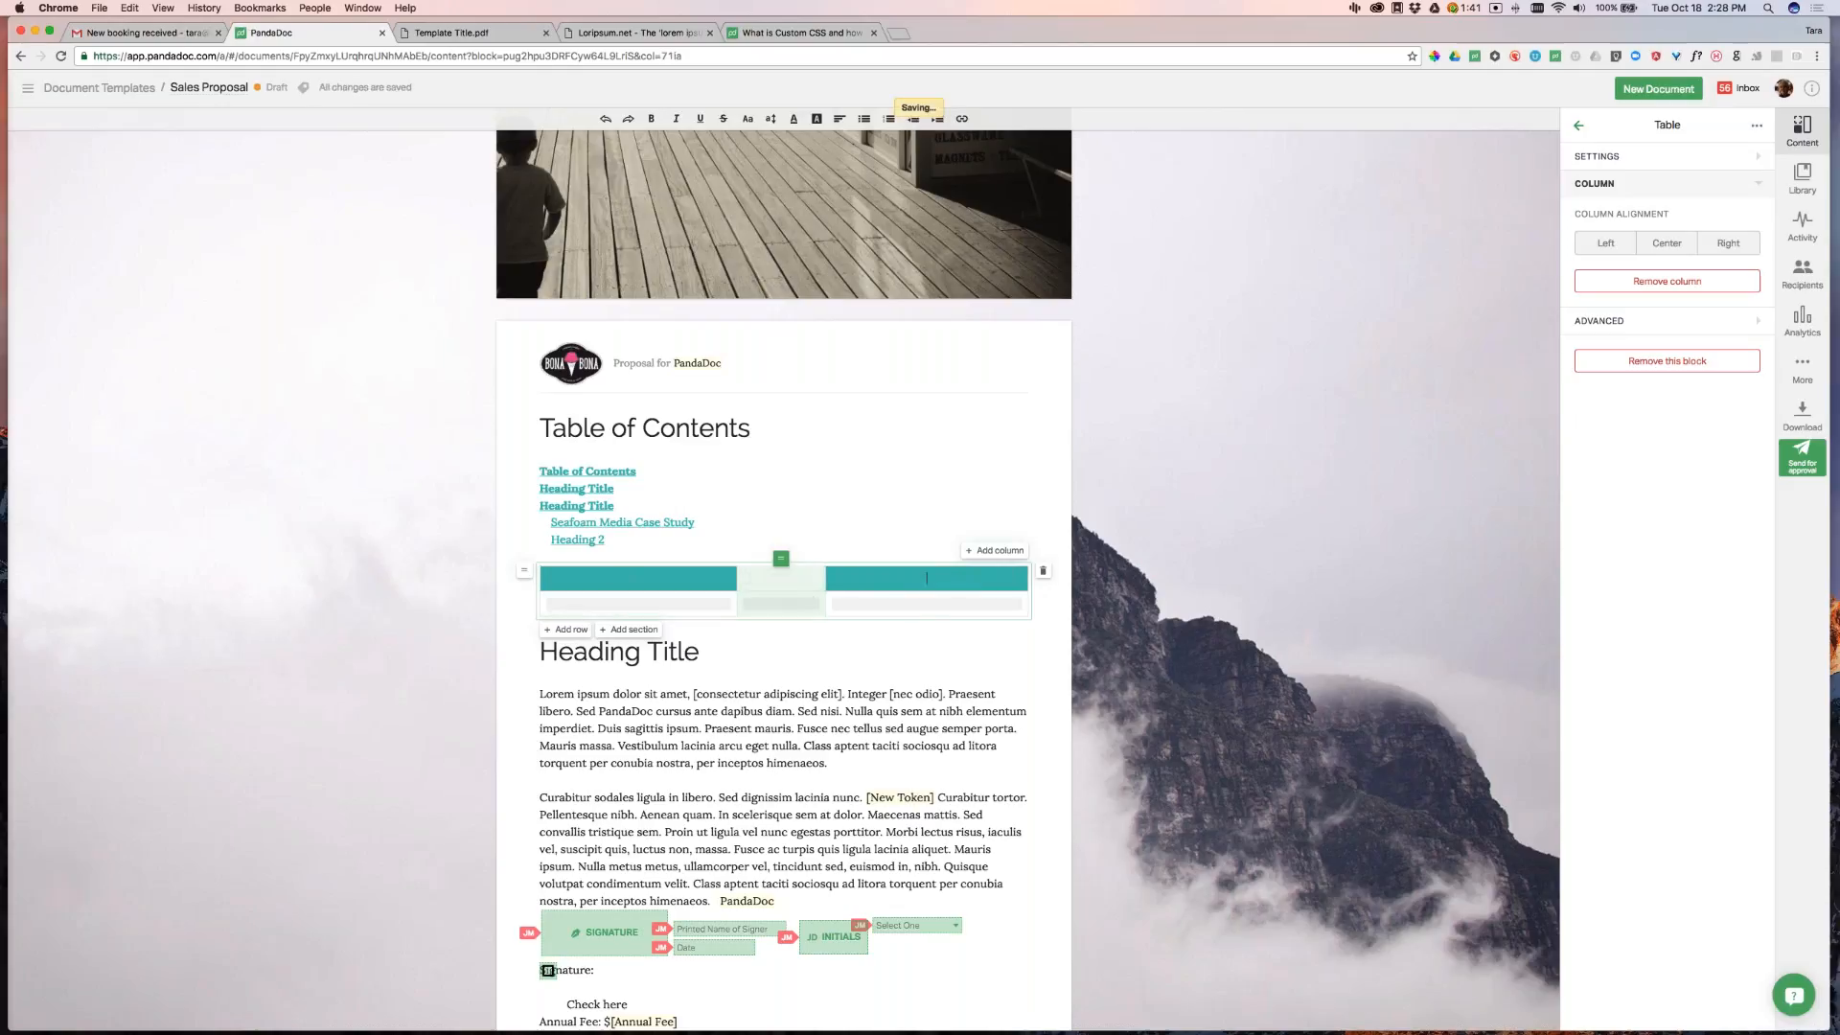
Try center, left and right alignment on the middle column, leaving it left-aligned
{"action": "left_click", "coordinate": [1673, 249]}
{"action": "left_click", "coordinate": [1606, 244]}
{"action": "left_click", "coordinate": [1728, 243]}
{"action": "left_click", "coordinate": [1597, 249]}
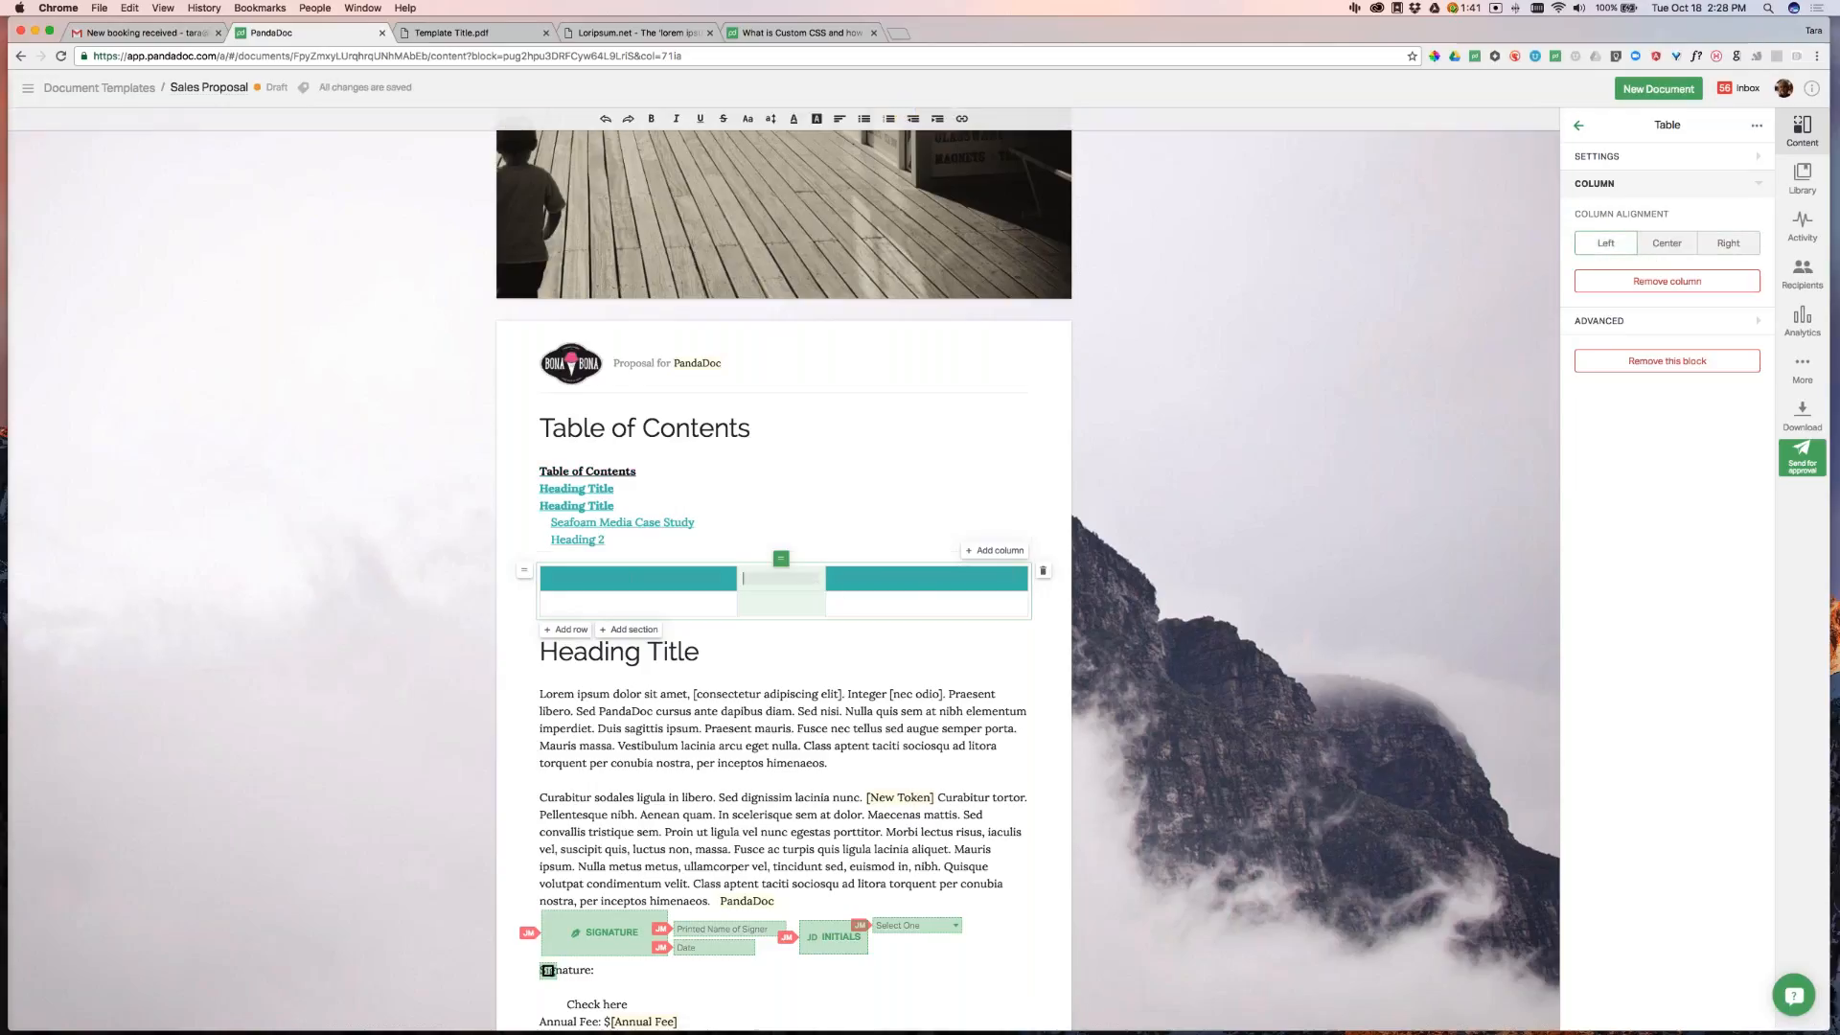
Label the table headers 'Column 1', 'Column 2' and 'Column 3'
{"action": "left_click", "coordinate": [633, 599]}
{"action": "type", "text": "Column 1"}
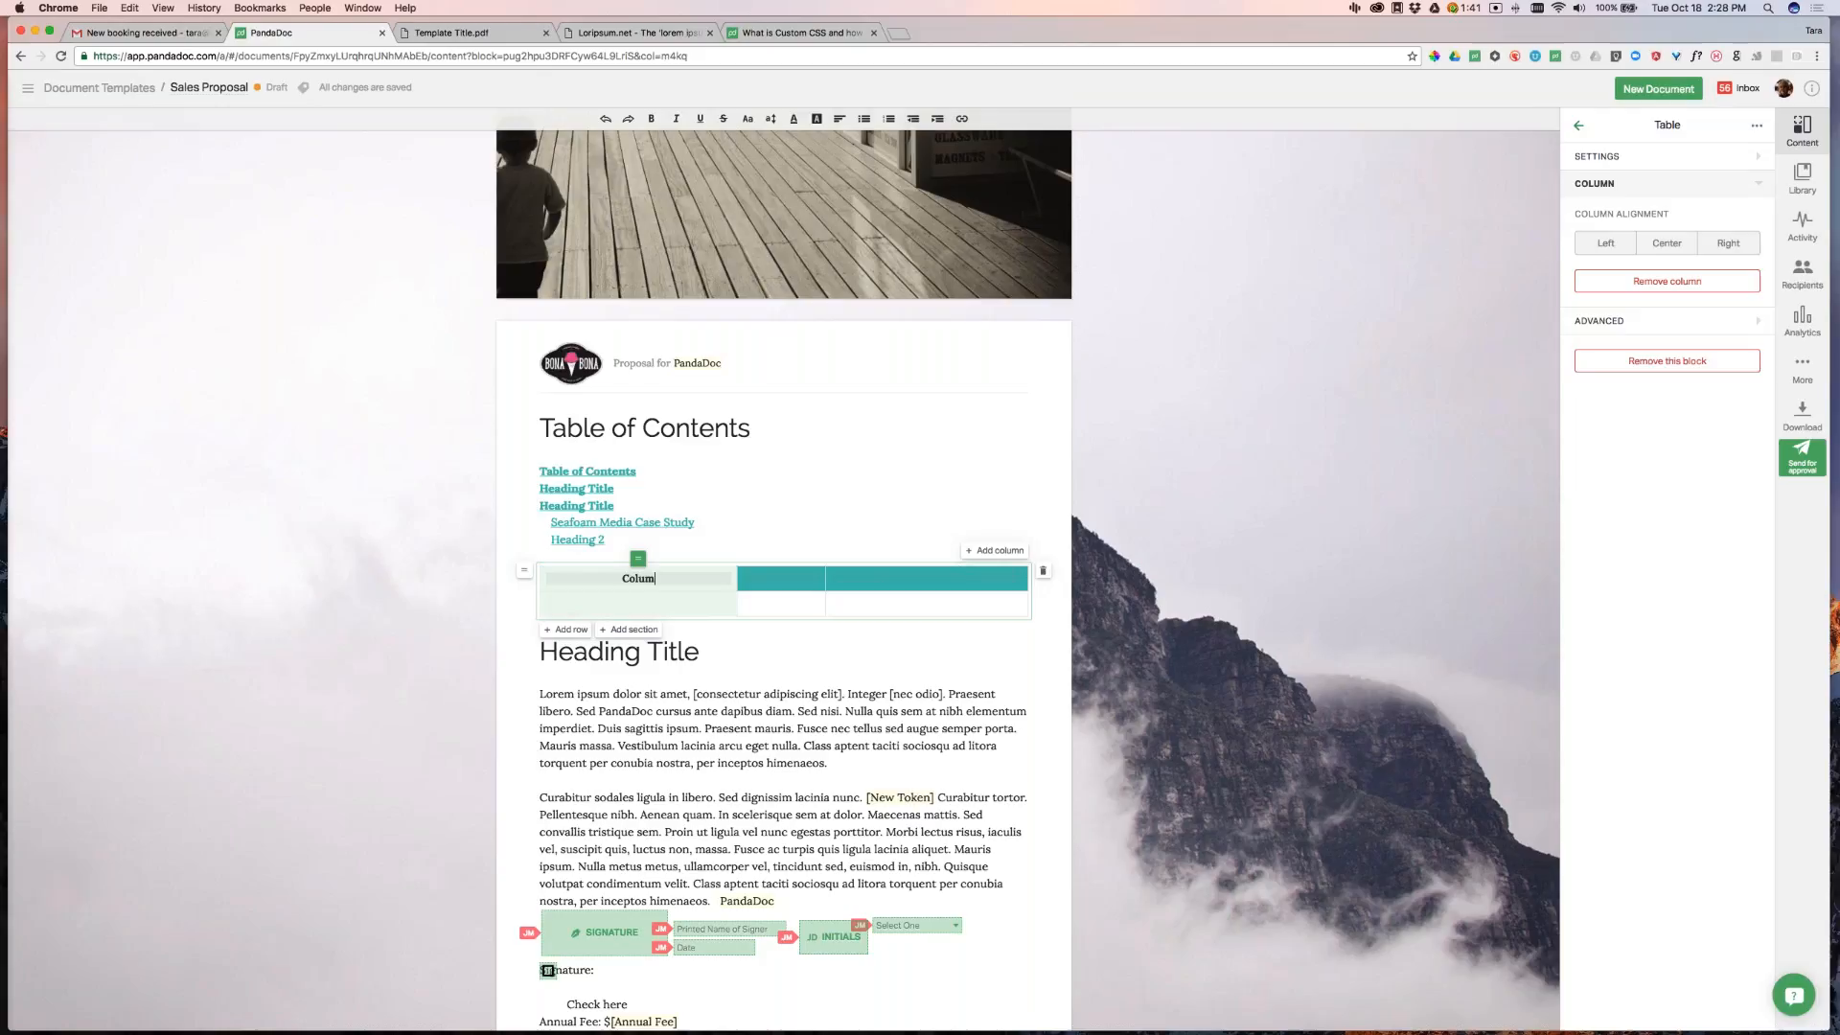
{"action": "left_click", "coordinate": [789, 580]}
{"action": "type", "text": "2"}
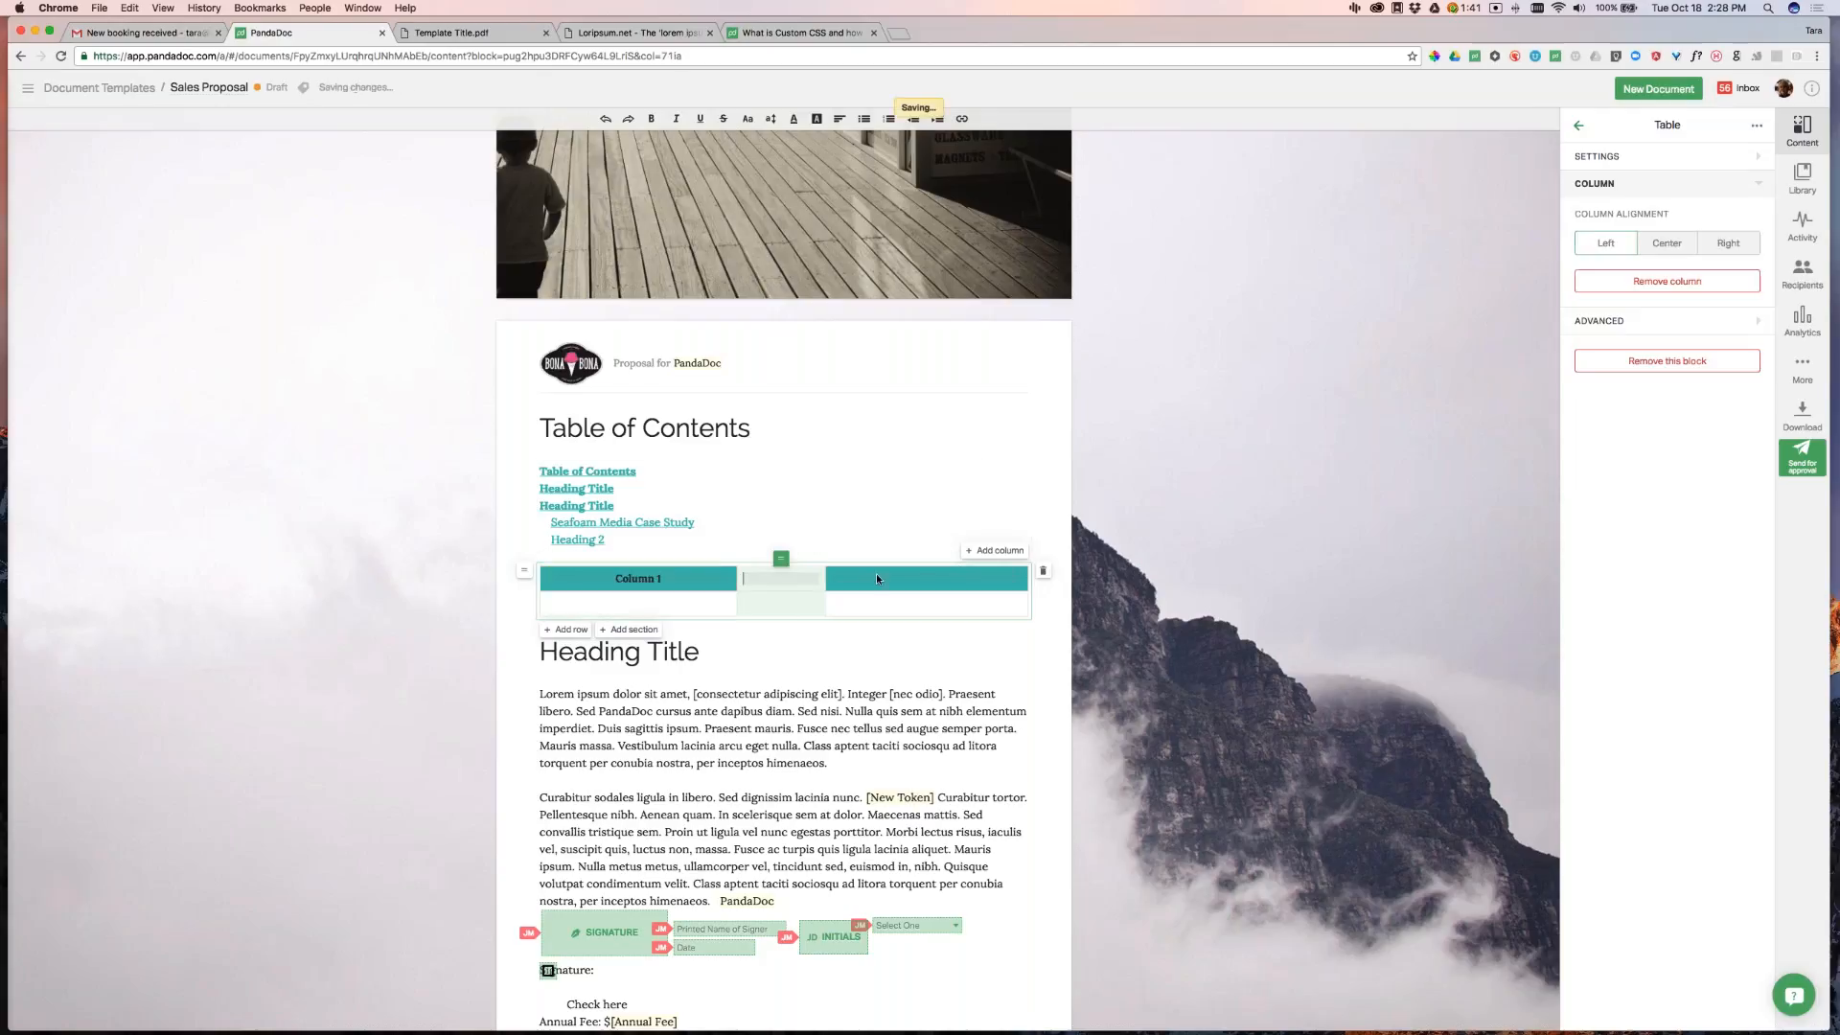
{"action": "key", "text": "Tab"}
{"action": "type", "text": "3"}
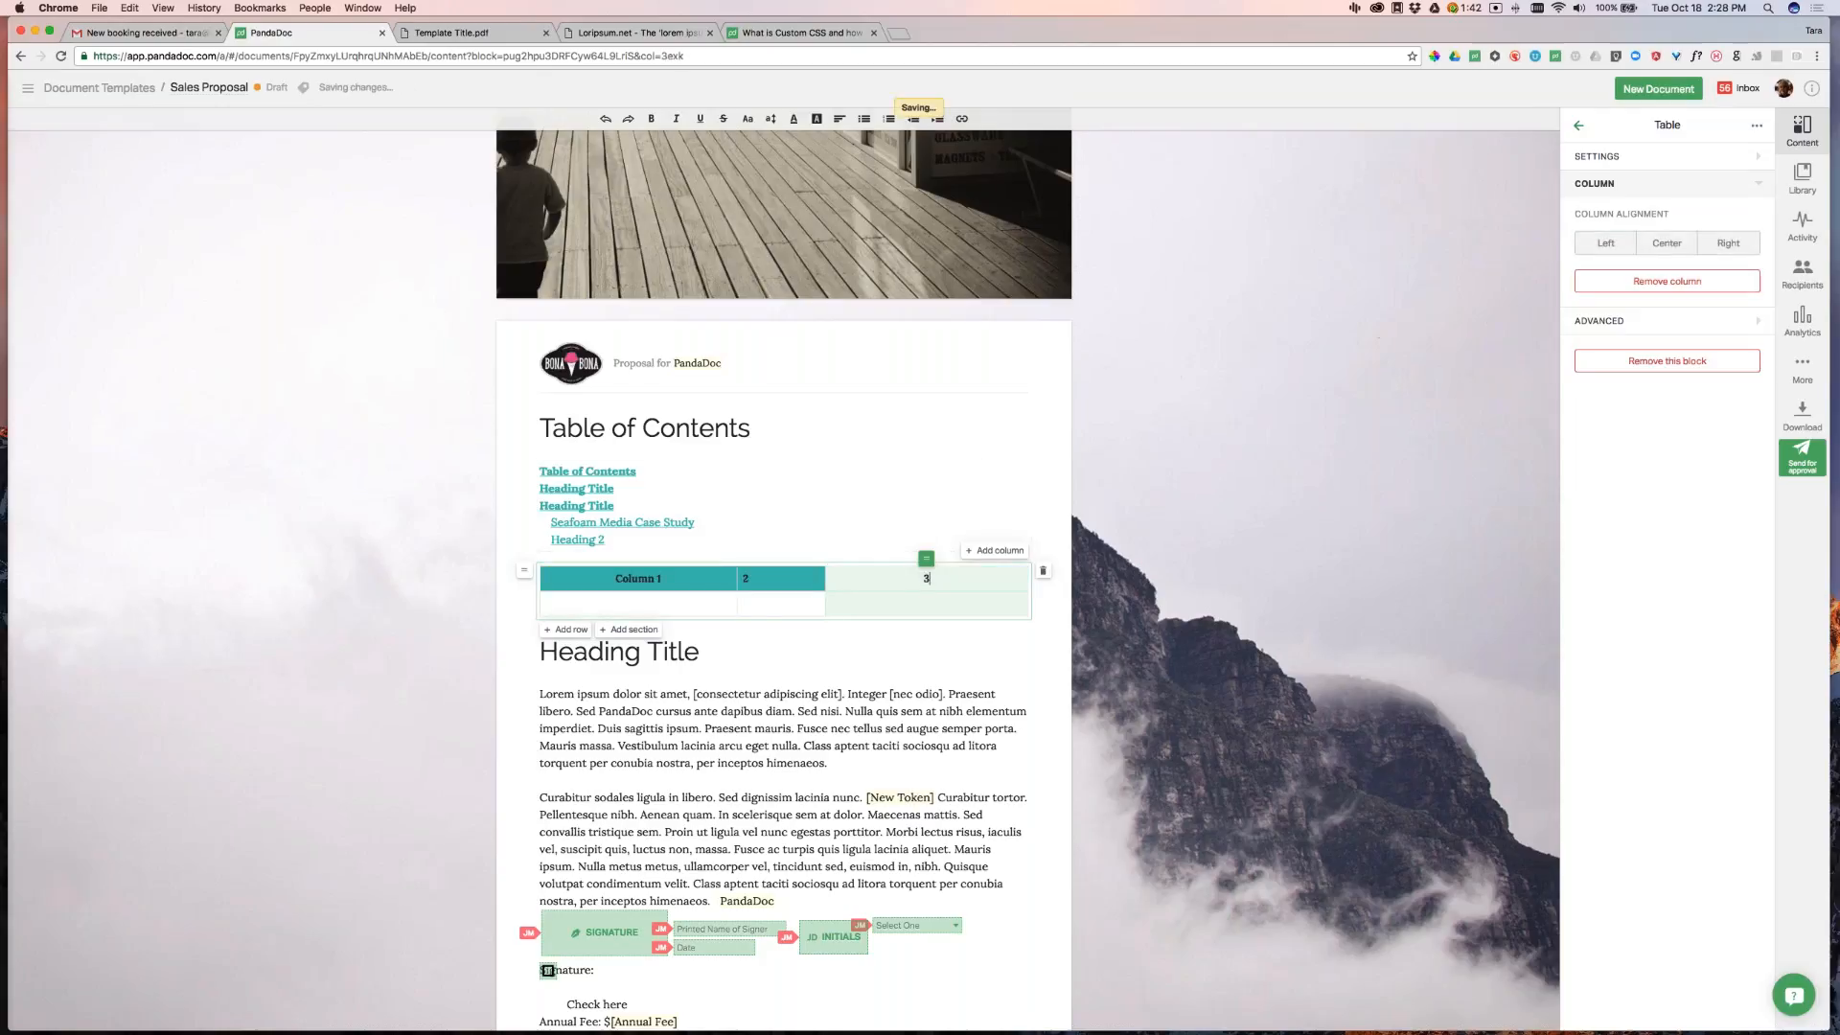
{"action": "key", "text": "Down"}
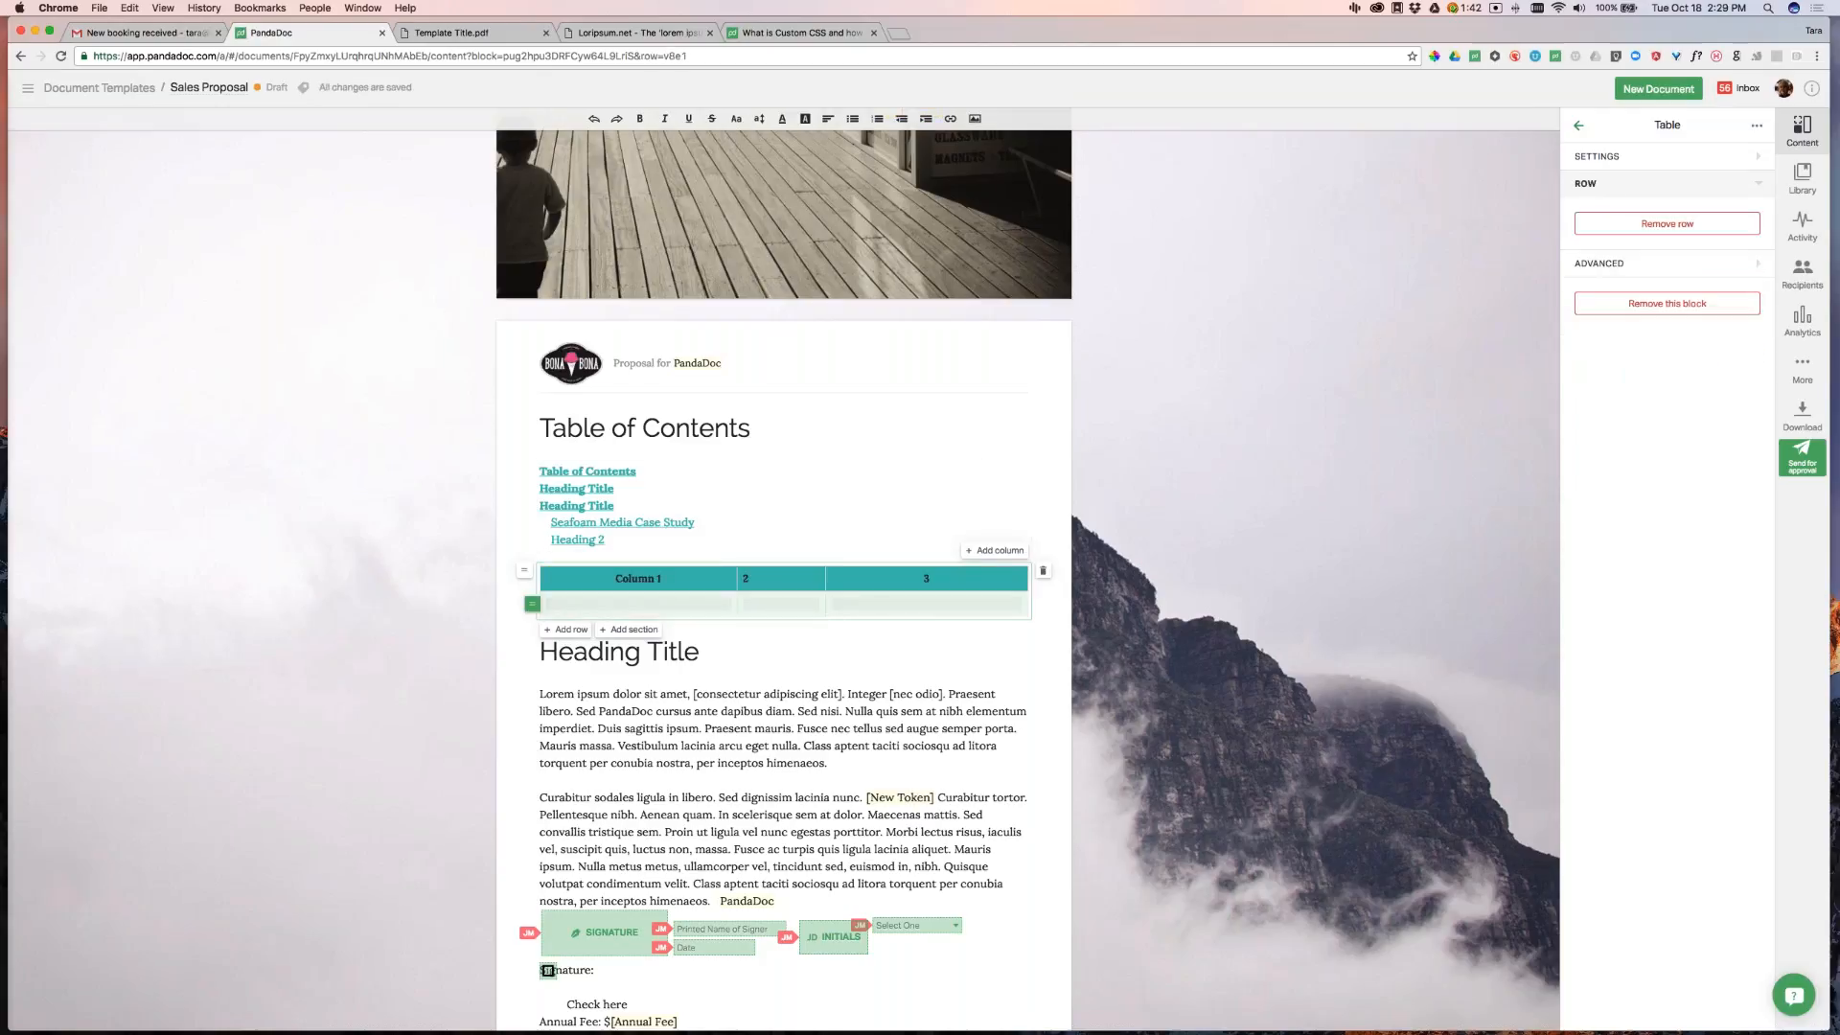
Turn the table's Show headers setting off, then back on
{"action": "left_click", "coordinate": [778, 579]}
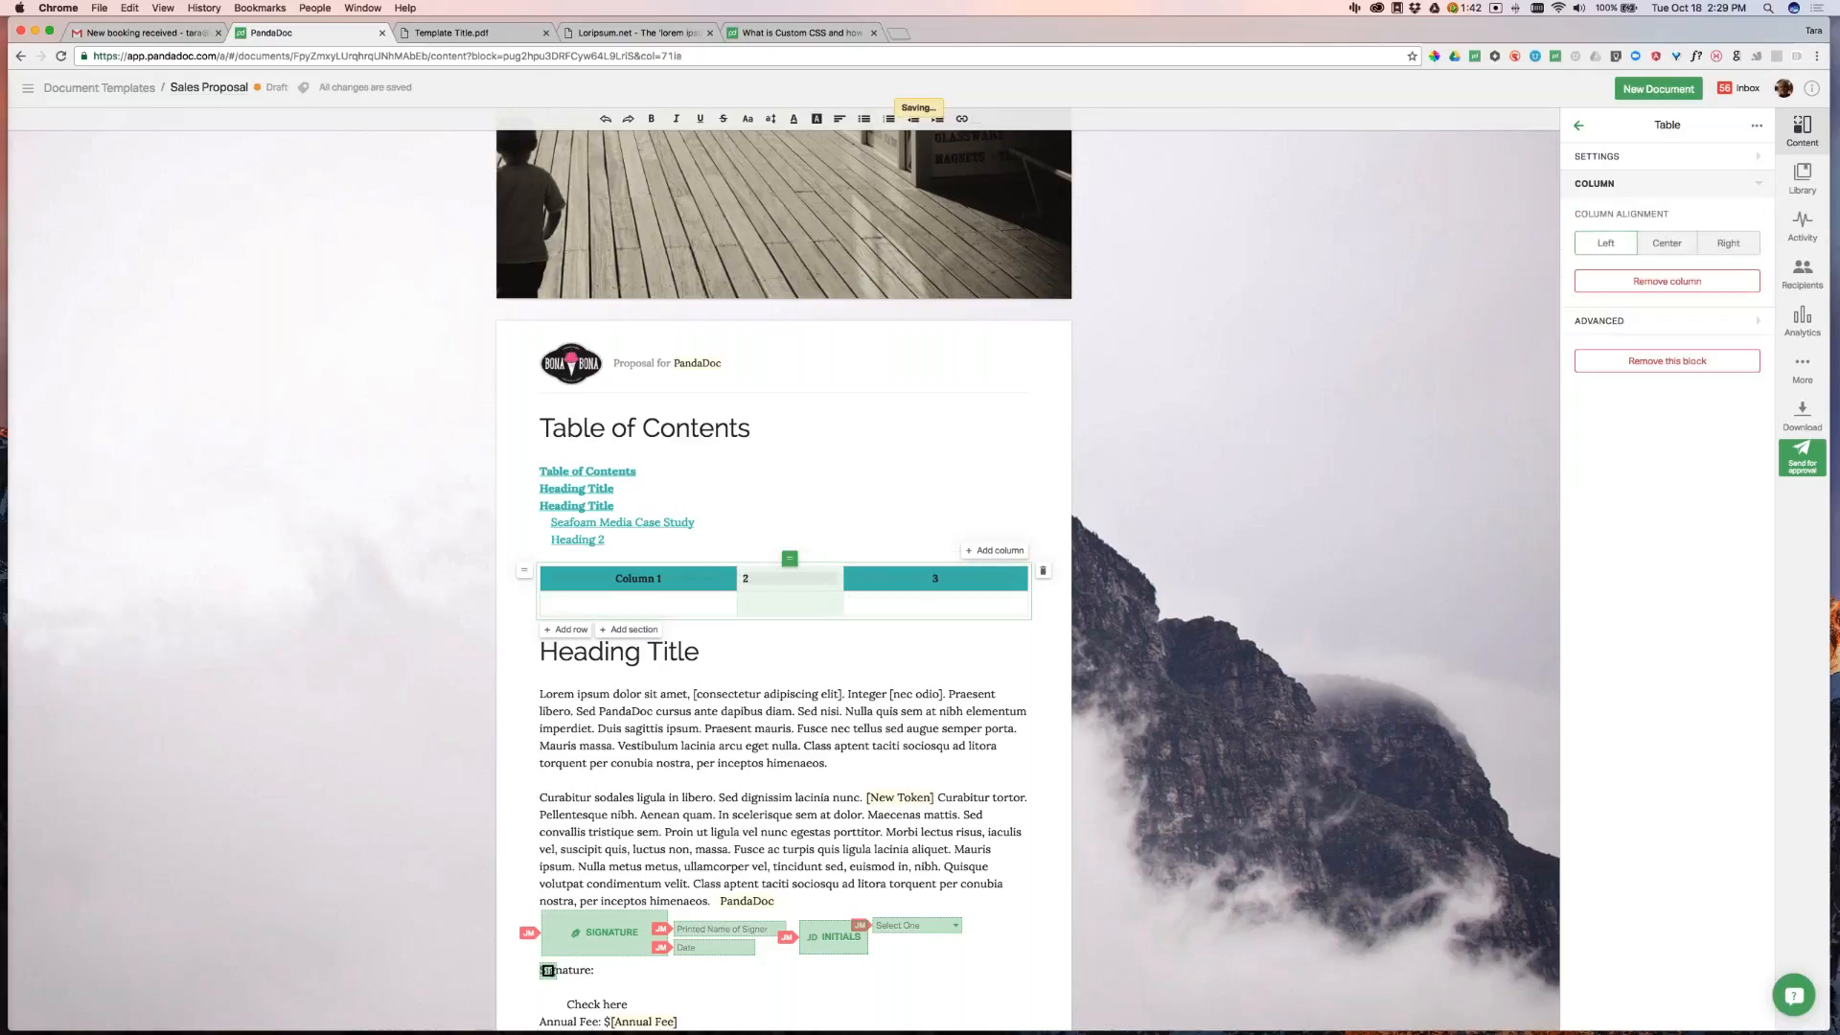
{"action": "left_click", "coordinate": [1713, 156]}
{"action": "left_click", "coordinate": [1739, 213]}
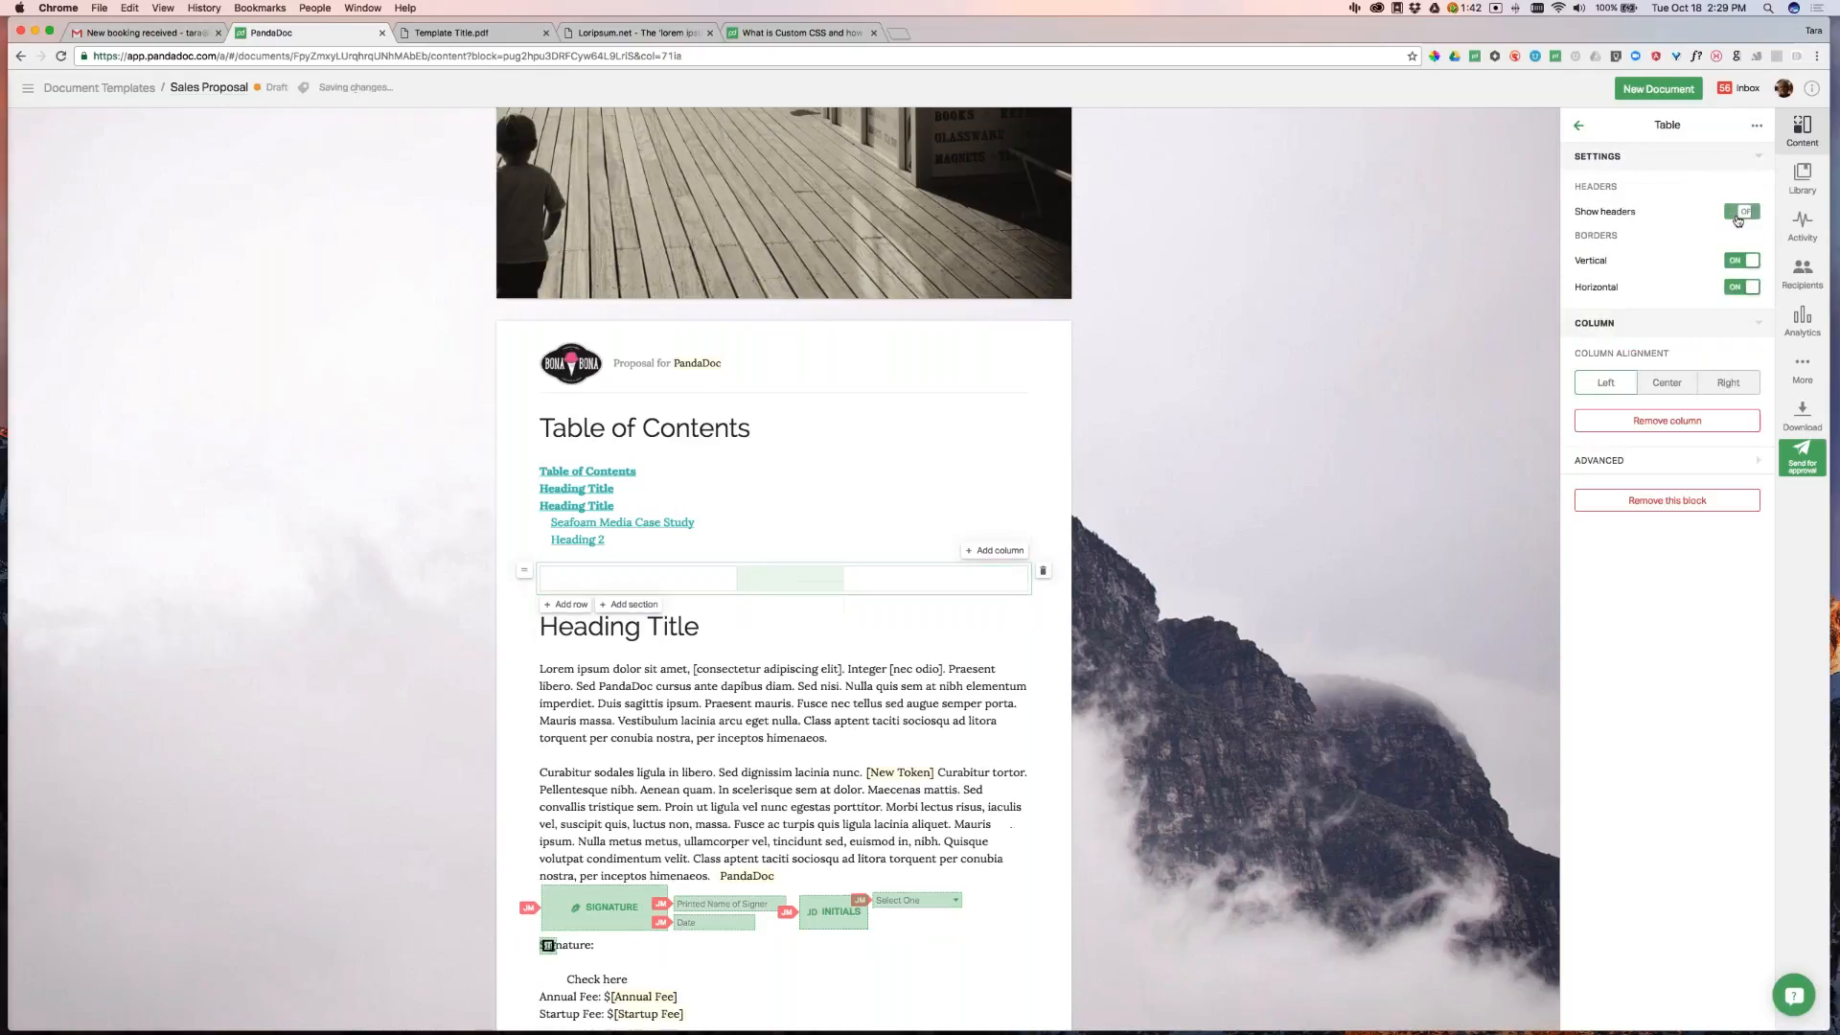
{"action": "left_click", "coordinate": [1544, 512]}
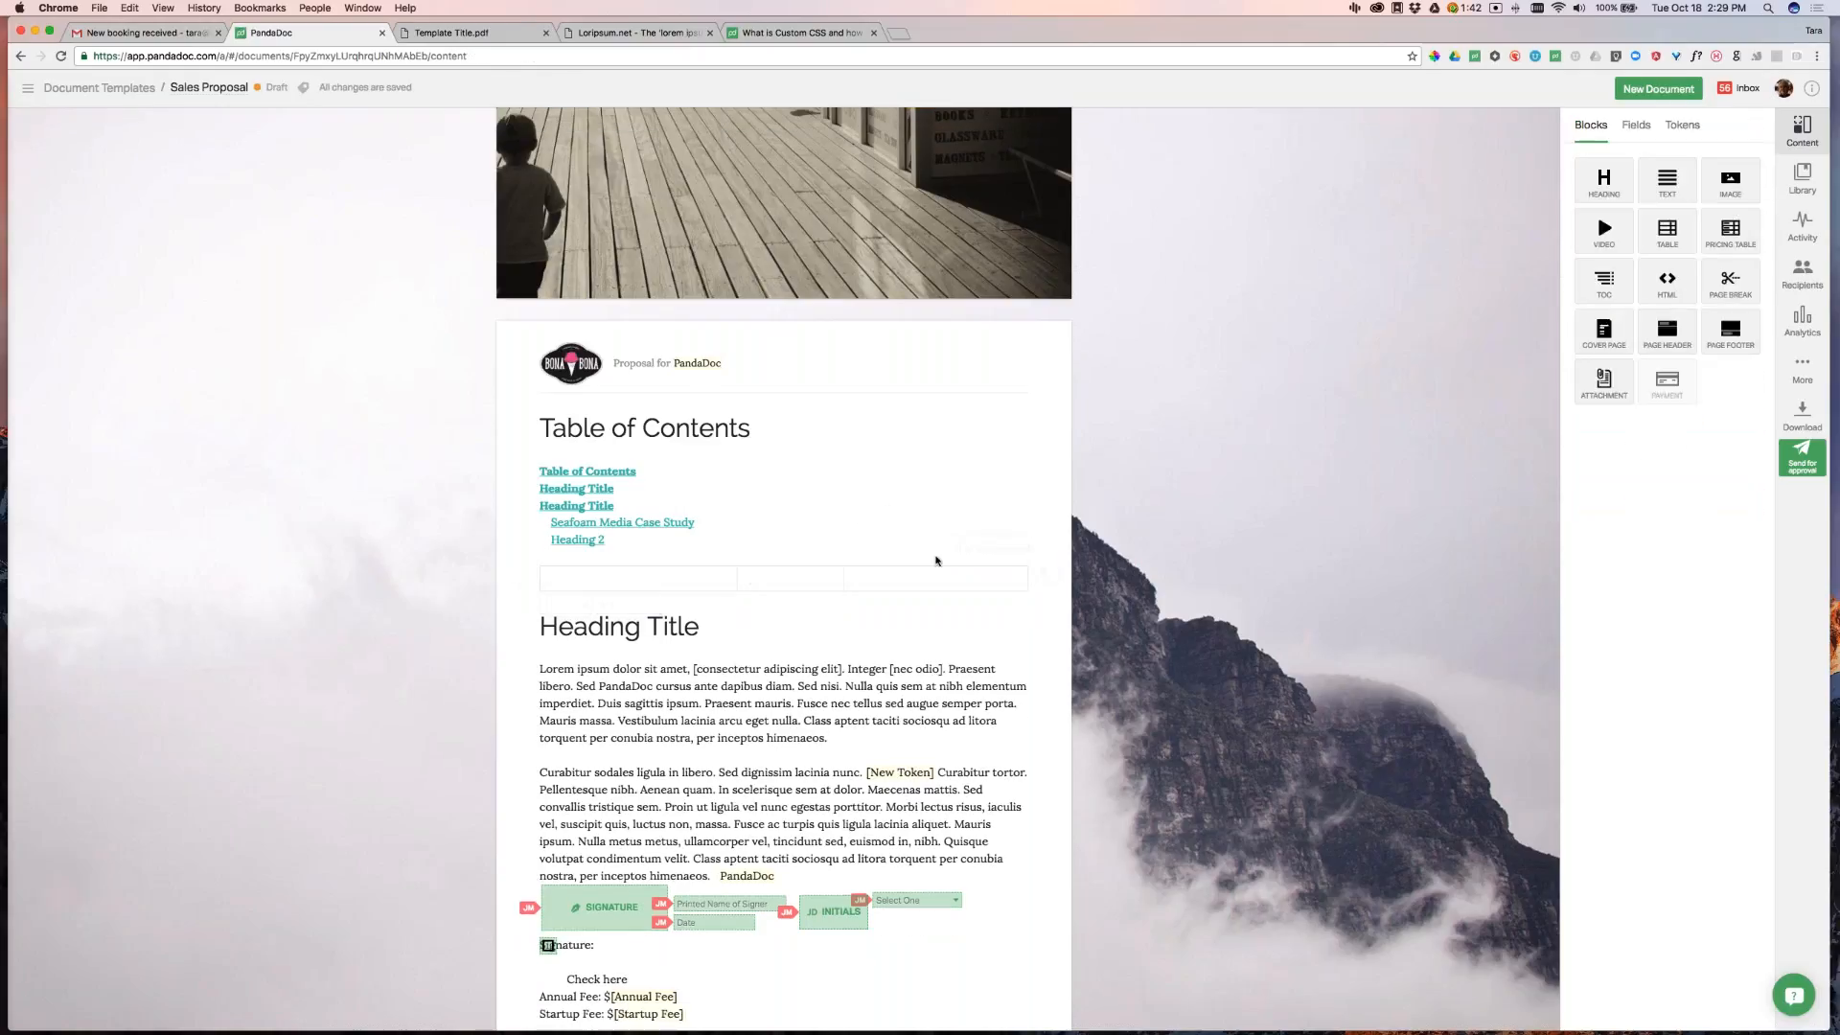
{"action": "left_click", "coordinate": [938, 581]}
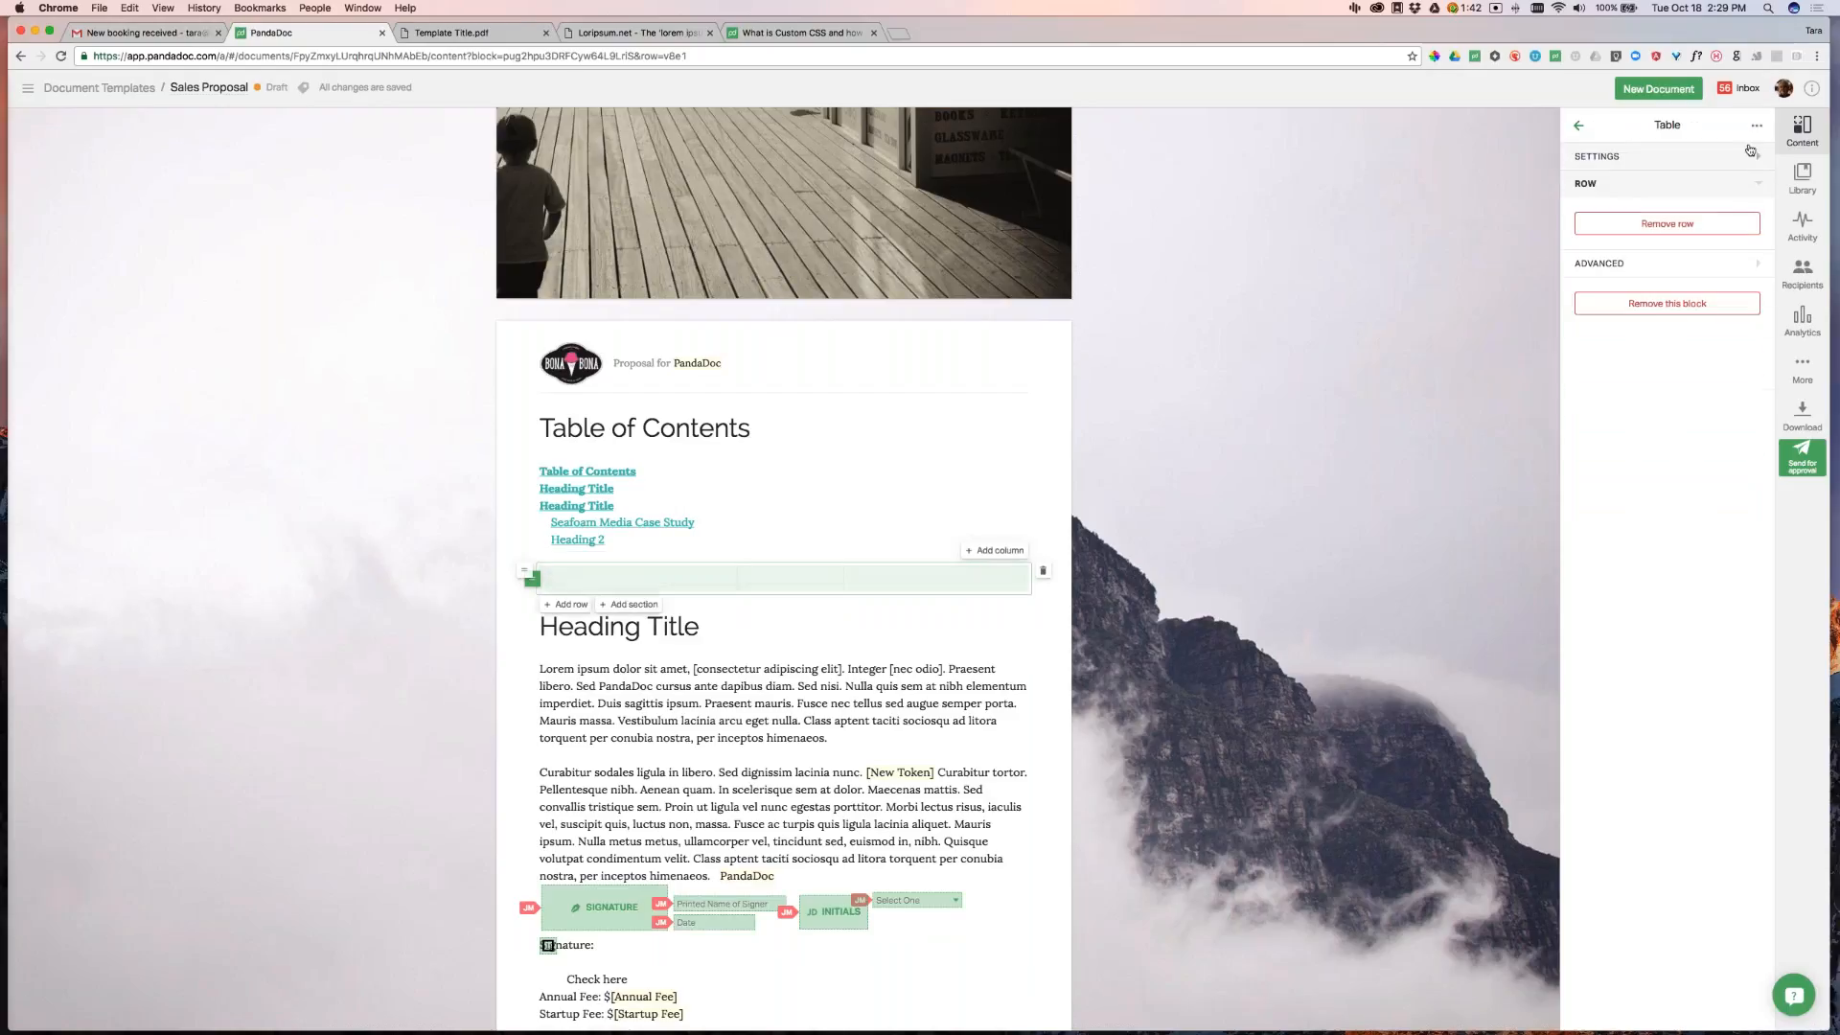
{"action": "left_click", "coordinate": [1742, 211]}
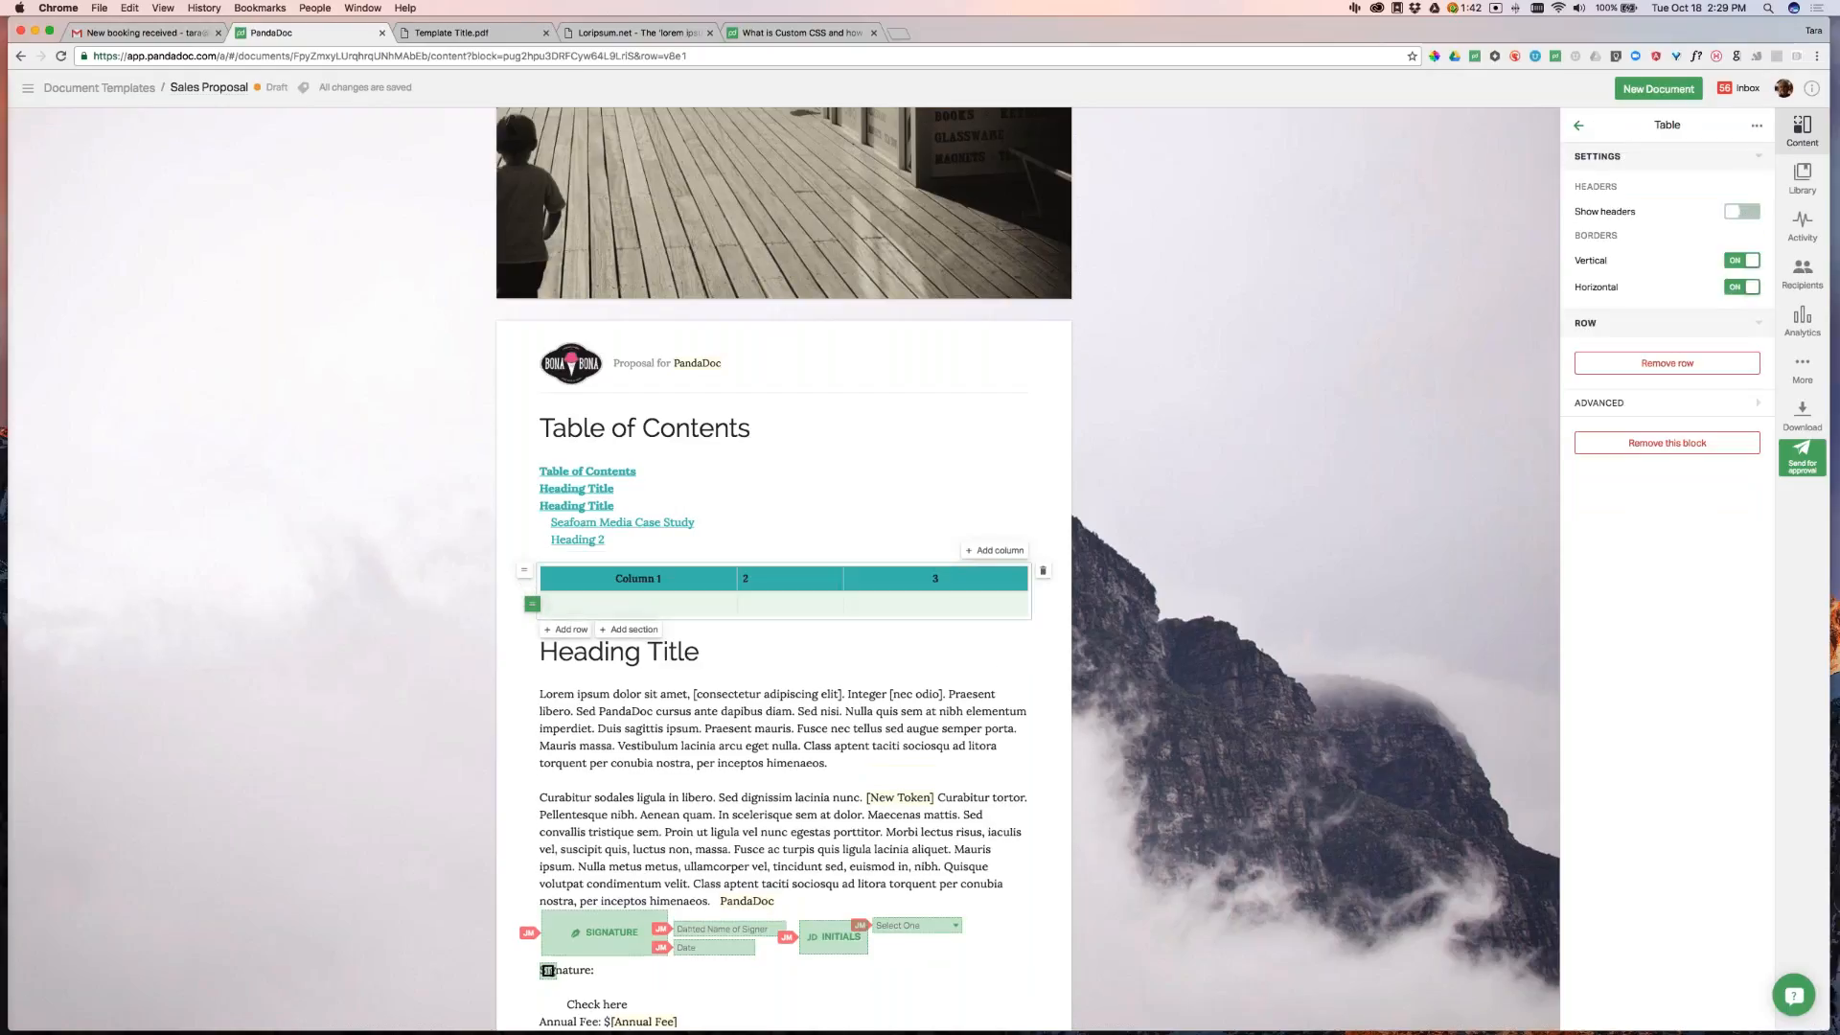
{"action": "left_click", "coordinate": [1250, 647]}
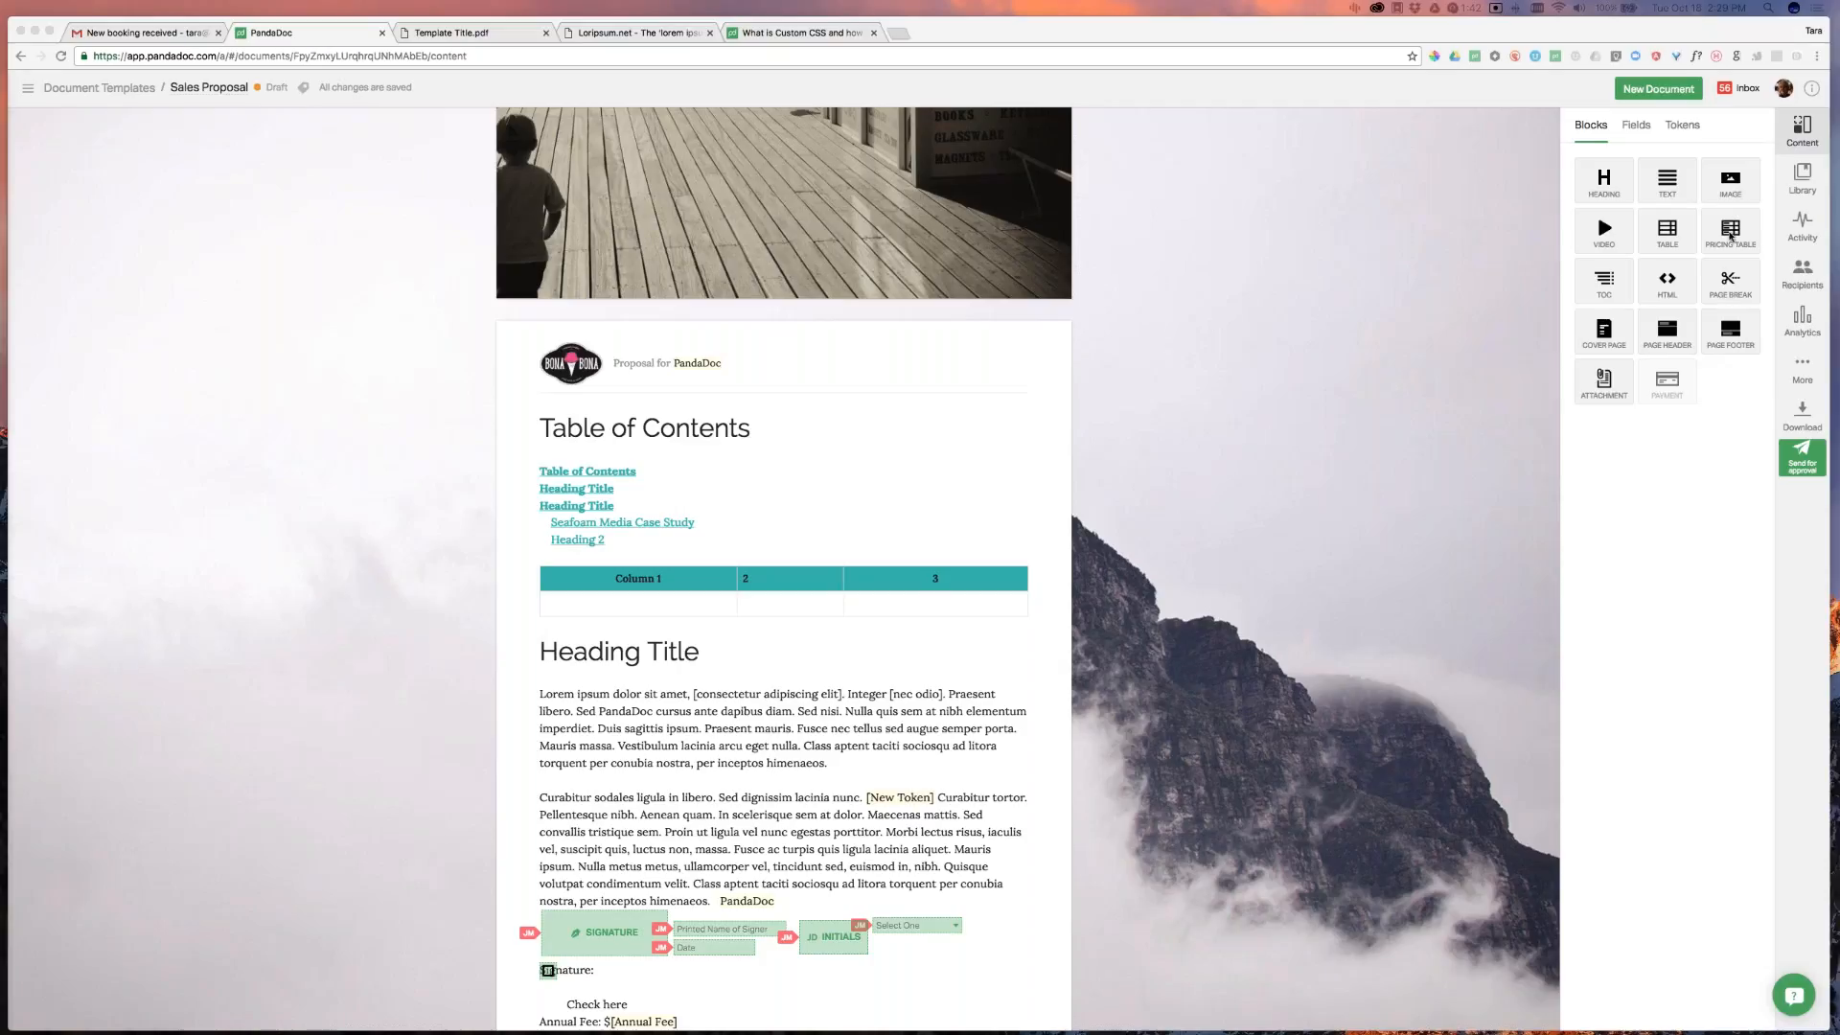
Place a pricing table below the simple table and add an empty column headed 'Custom Data'
{"action": "left_click_drag", "start_coordinate": [1731, 230], "coordinate": [994, 640]}
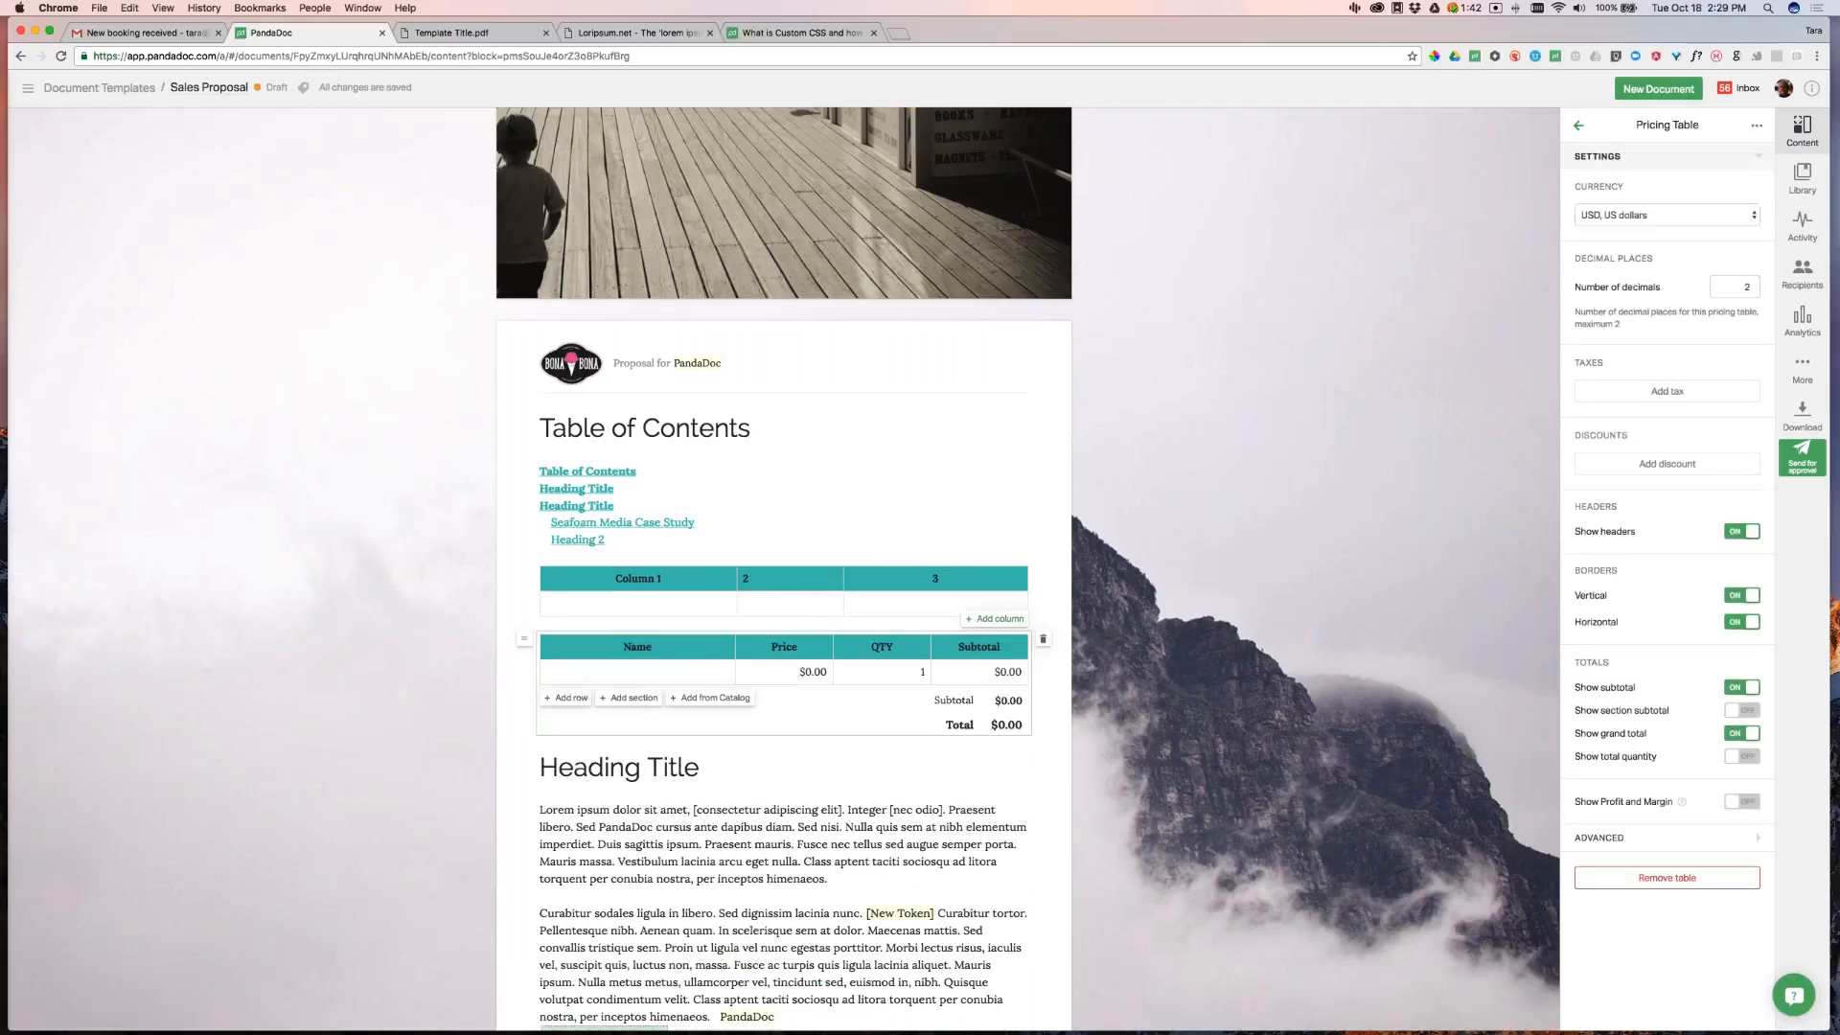
{"action": "left_click", "coordinate": [1024, 620]}
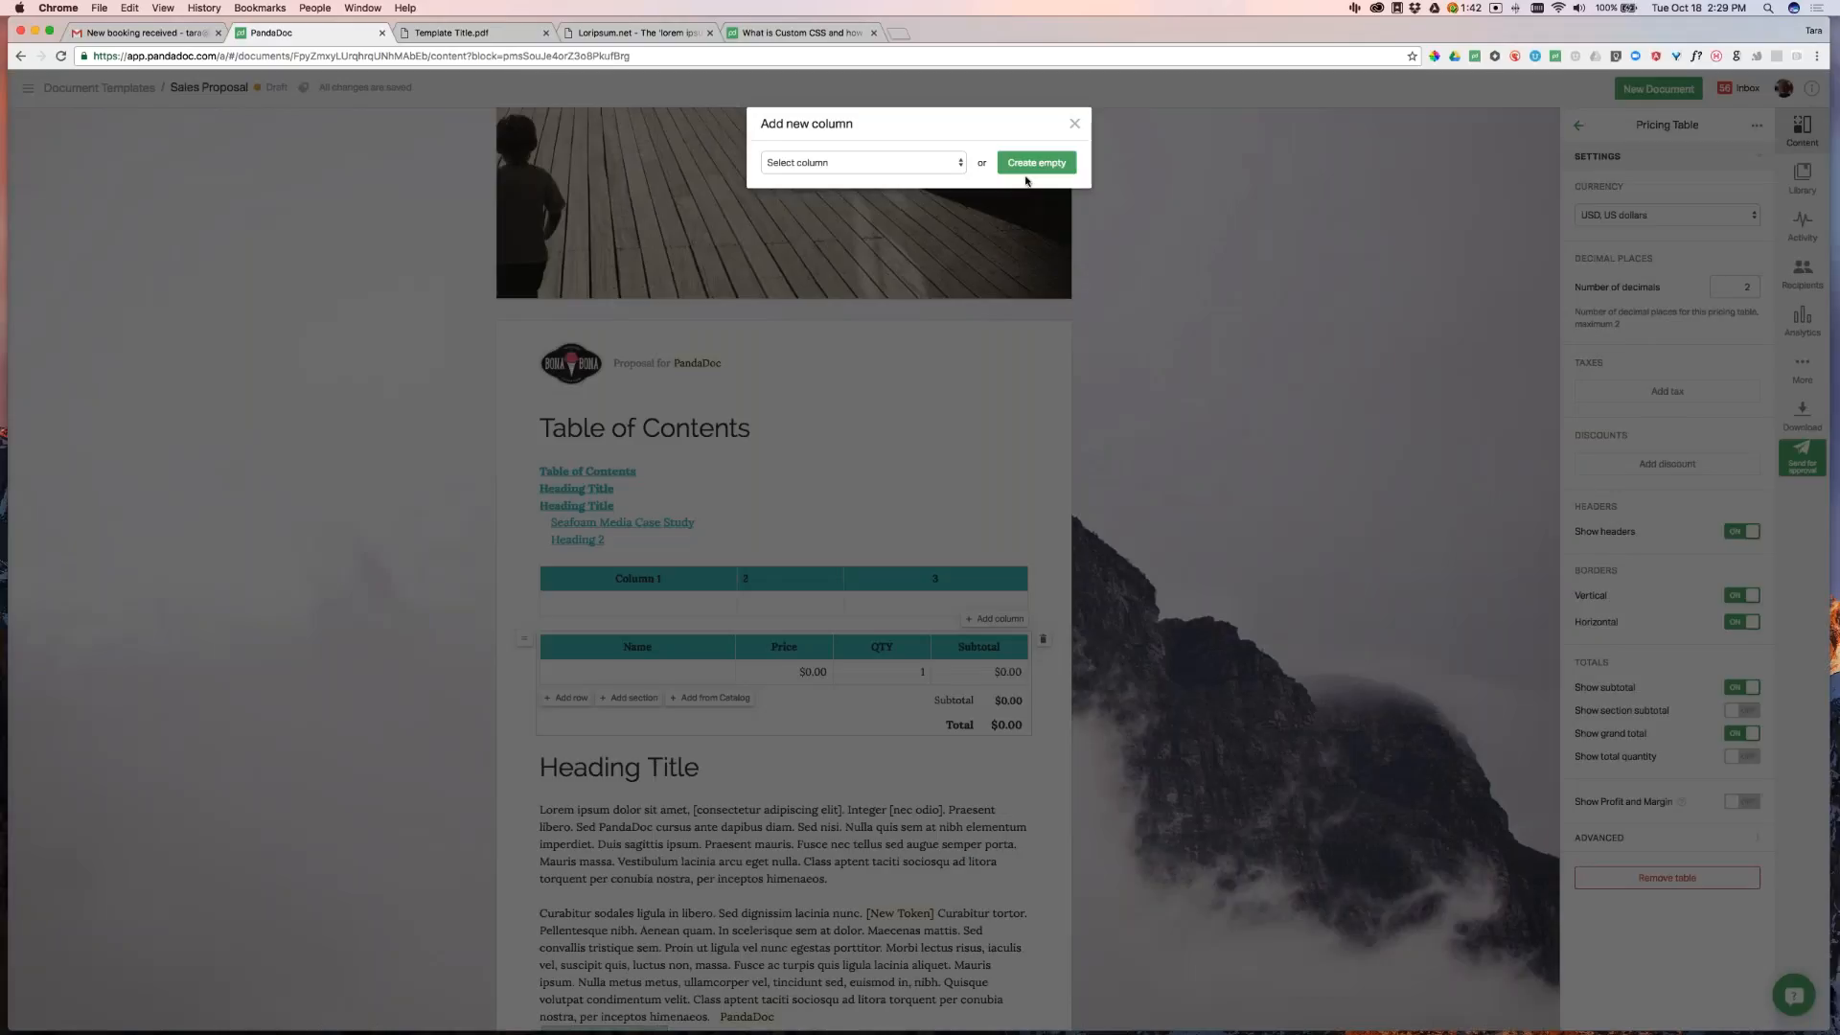
{"action": "left_click", "coordinate": [949, 162]}
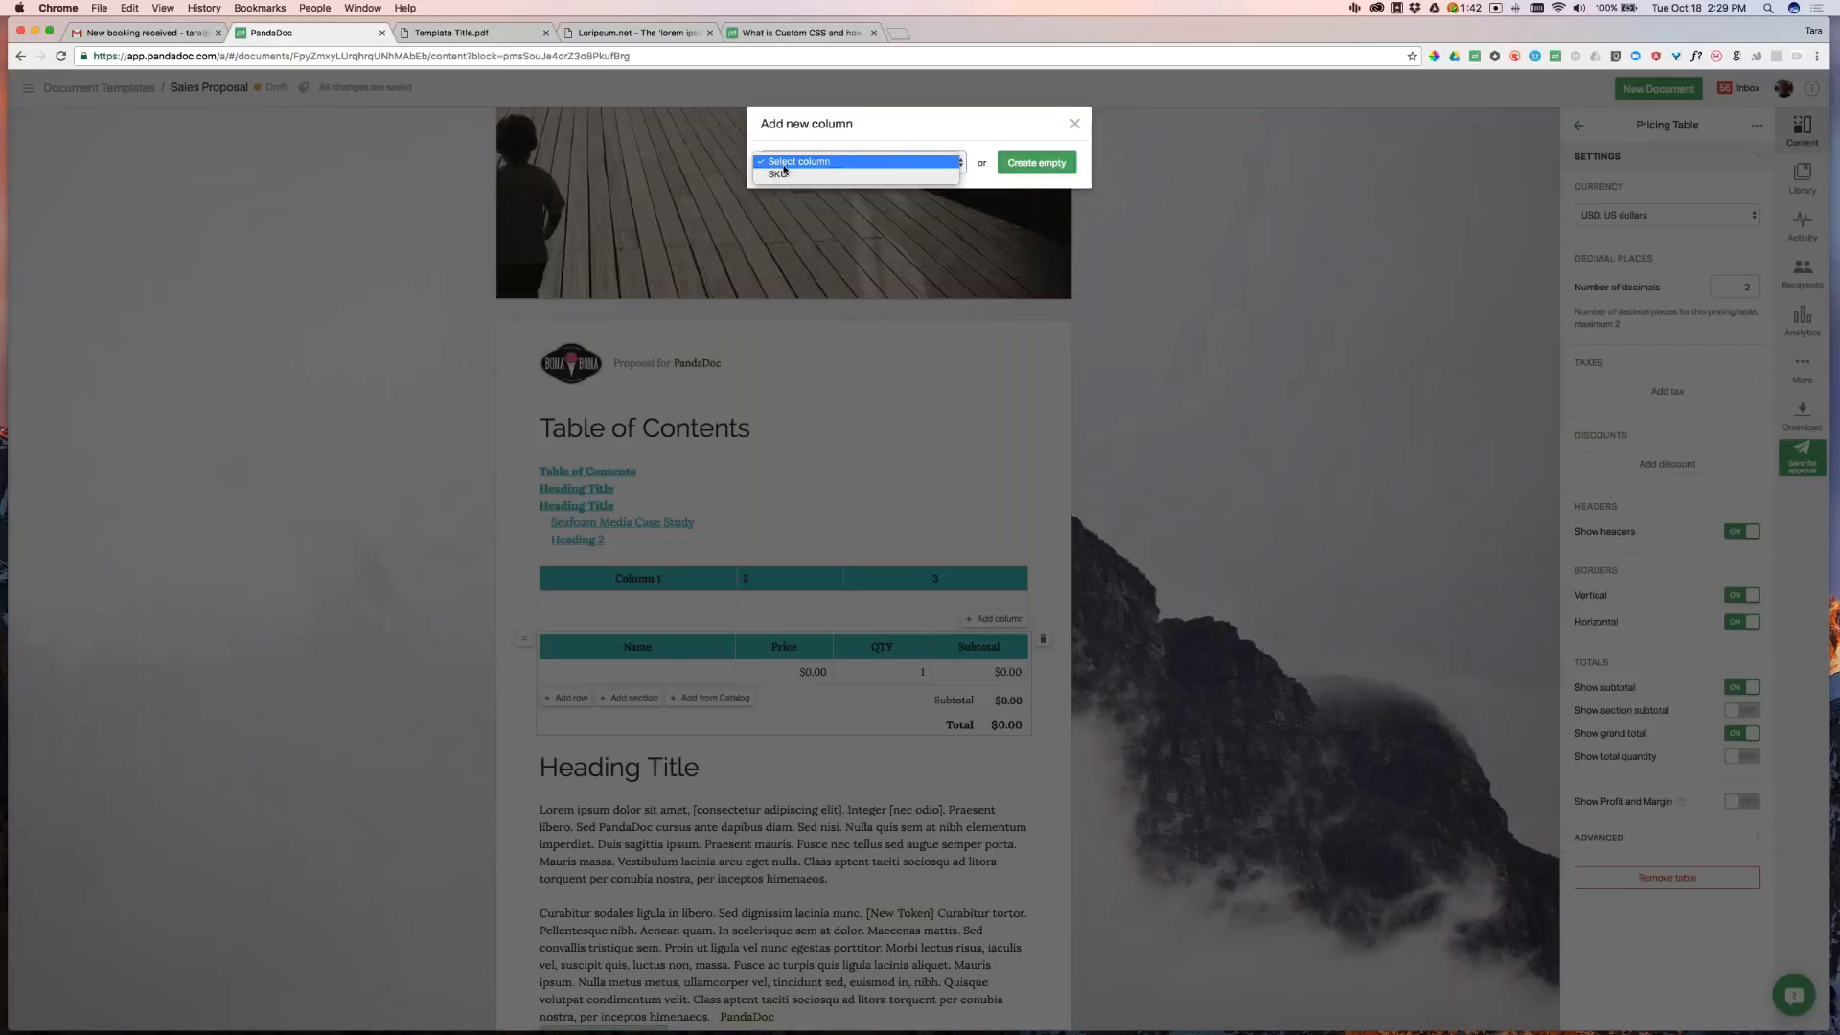
{"action": "left_click", "coordinate": [1043, 157]}
{"action": "left_click", "coordinate": [1046, 162]}
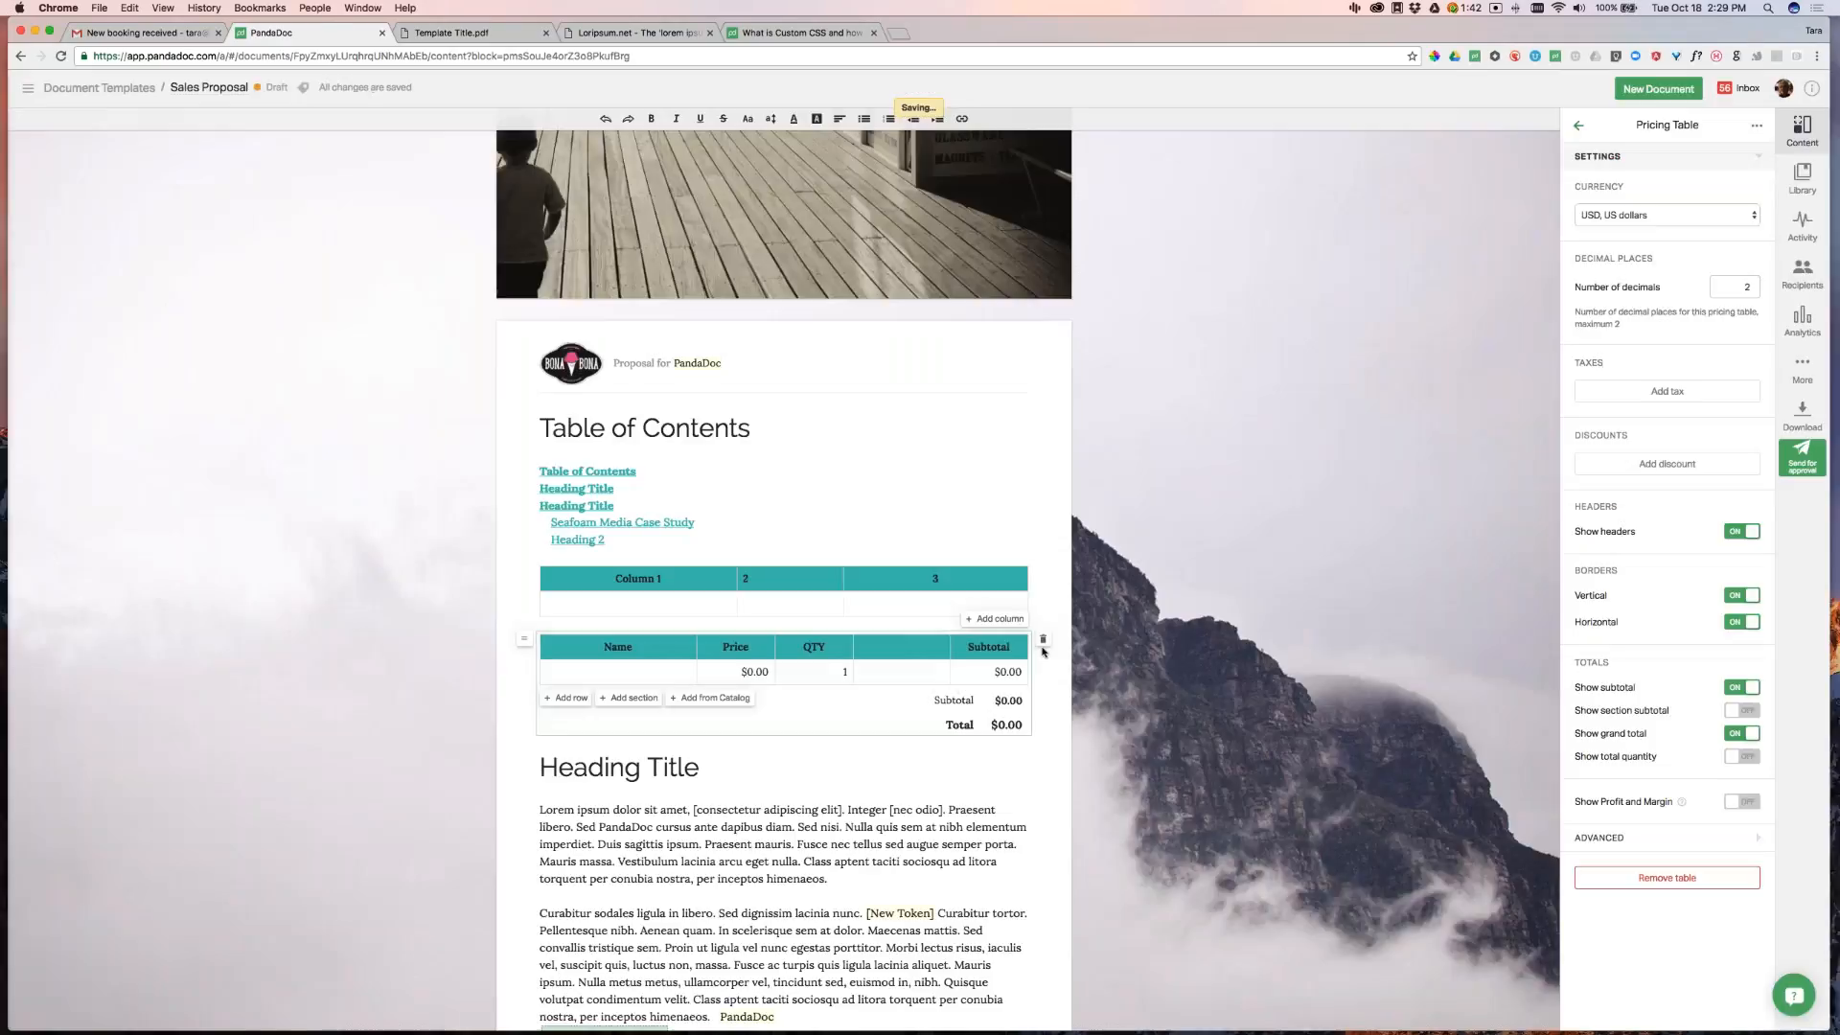
{"action": "type", "text": "Custom Data"}
Rename the pricing table's Name header to 'Services' and Price to 'Fee'
{"action": "left_click", "coordinate": [1290, 616]}
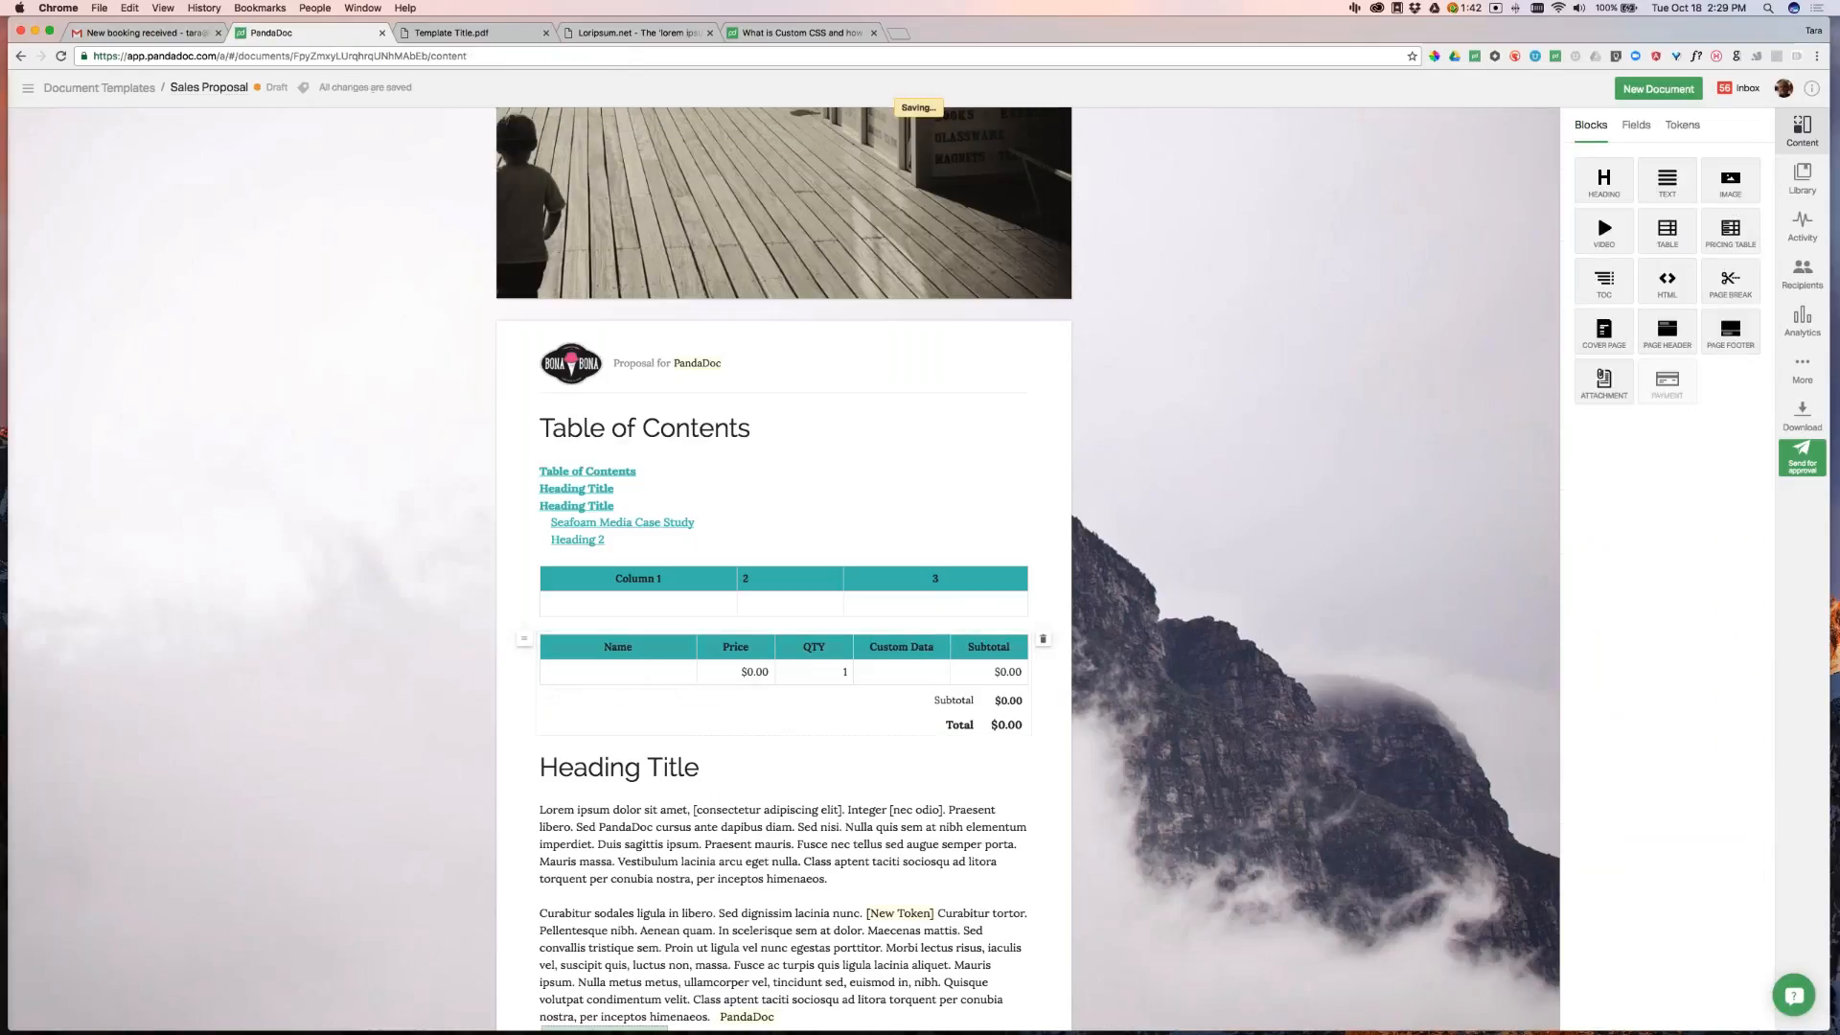
{"action": "left_click", "coordinate": [599, 651]}
{"action": "left_click_drag", "start_coordinate": [601, 649], "coordinate": [683, 679]}
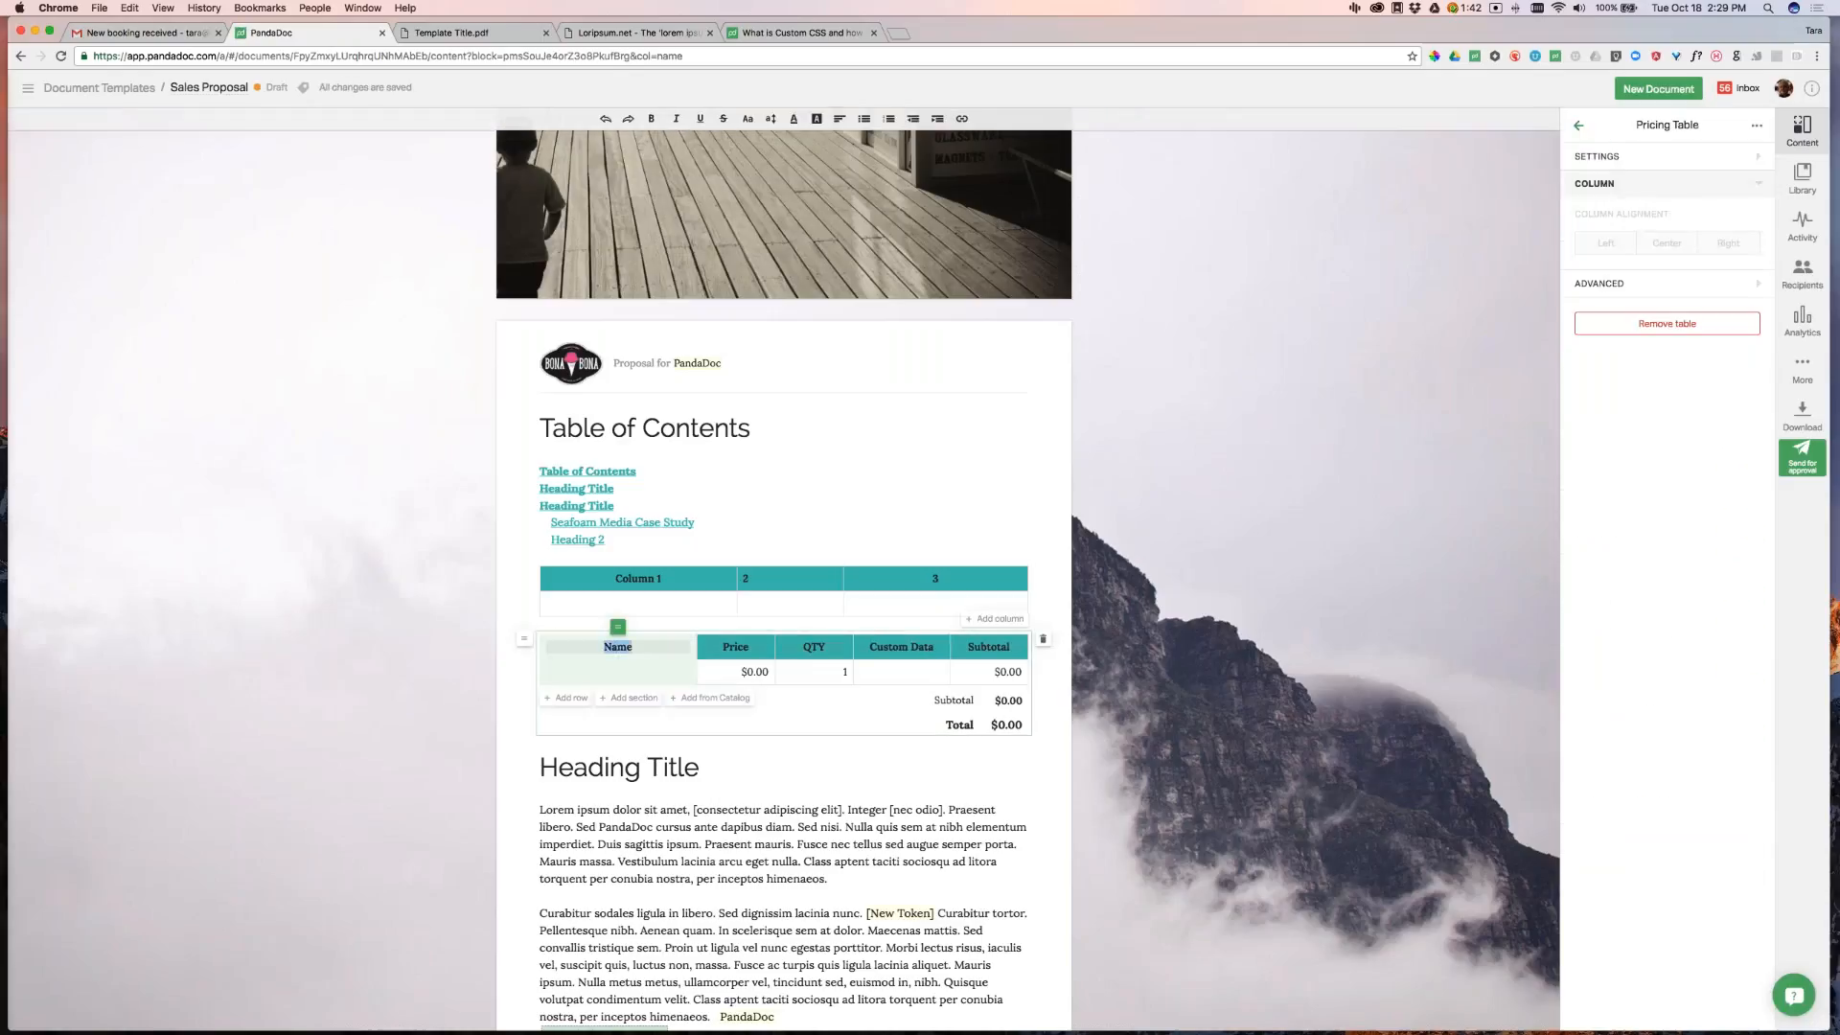
{"action": "type", "text": "Services"}
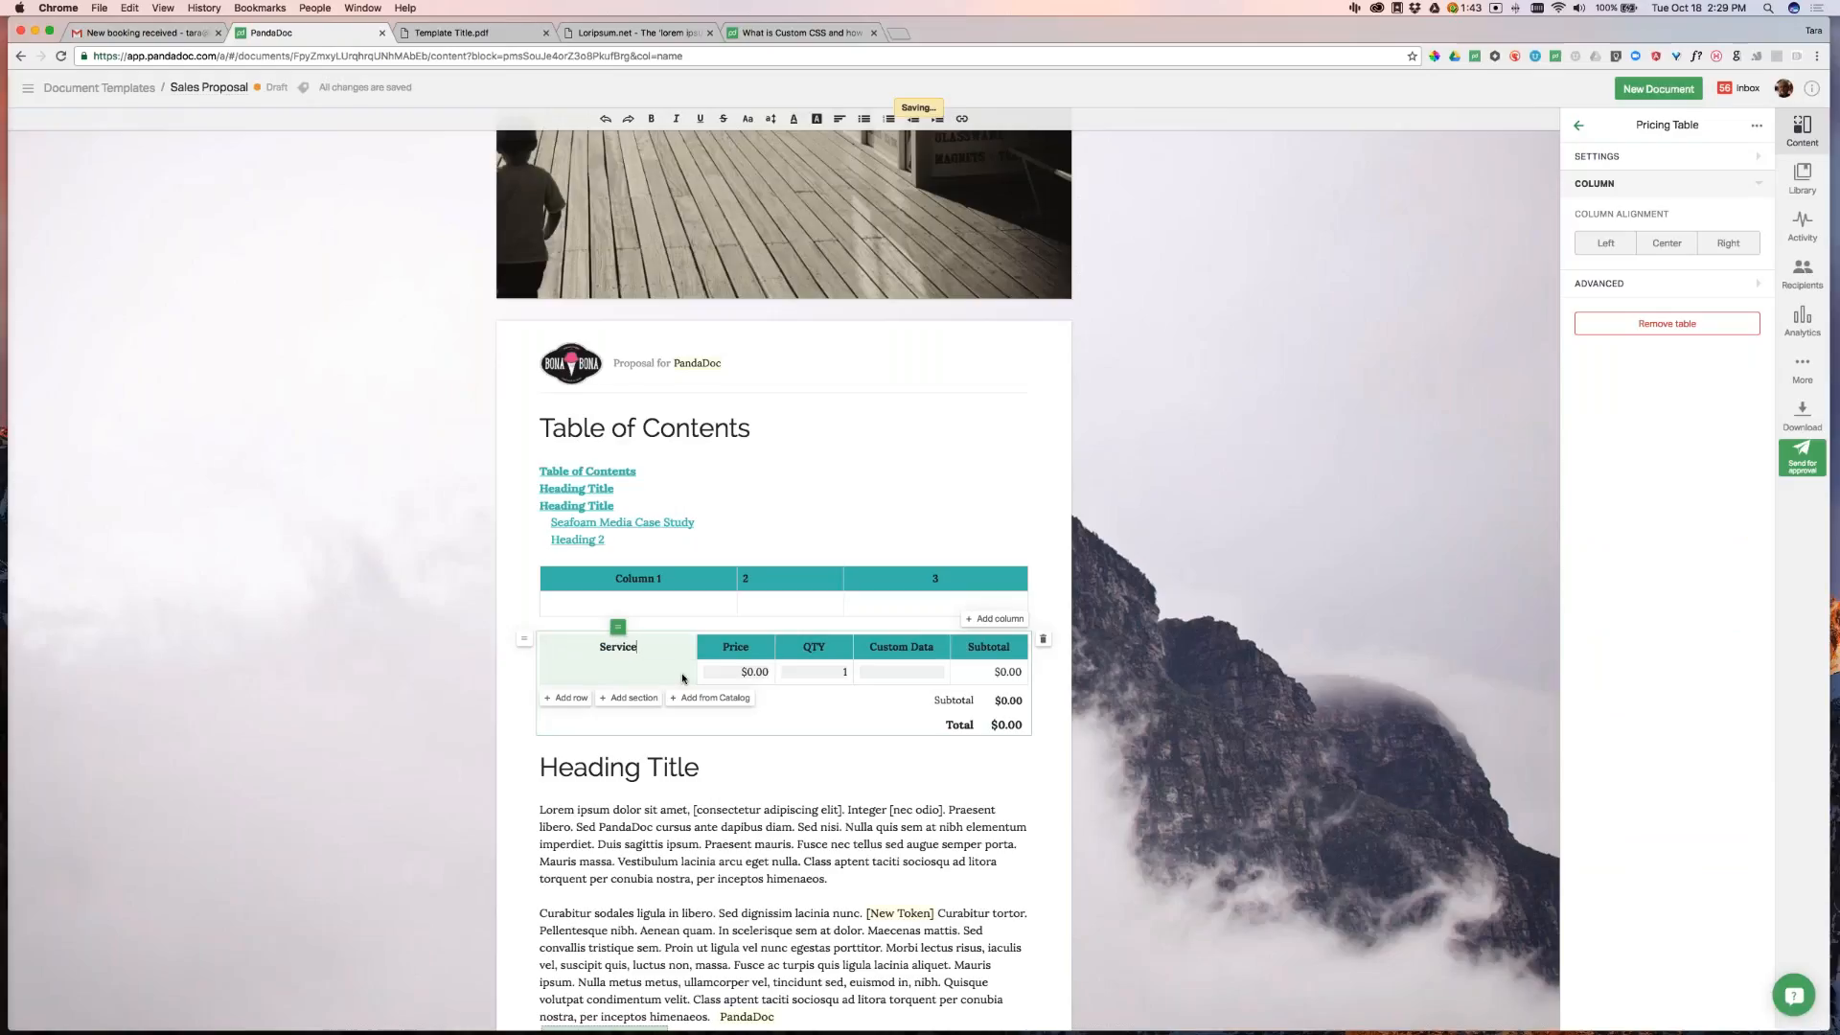
{"action": "double_click", "coordinate": [727, 651]}
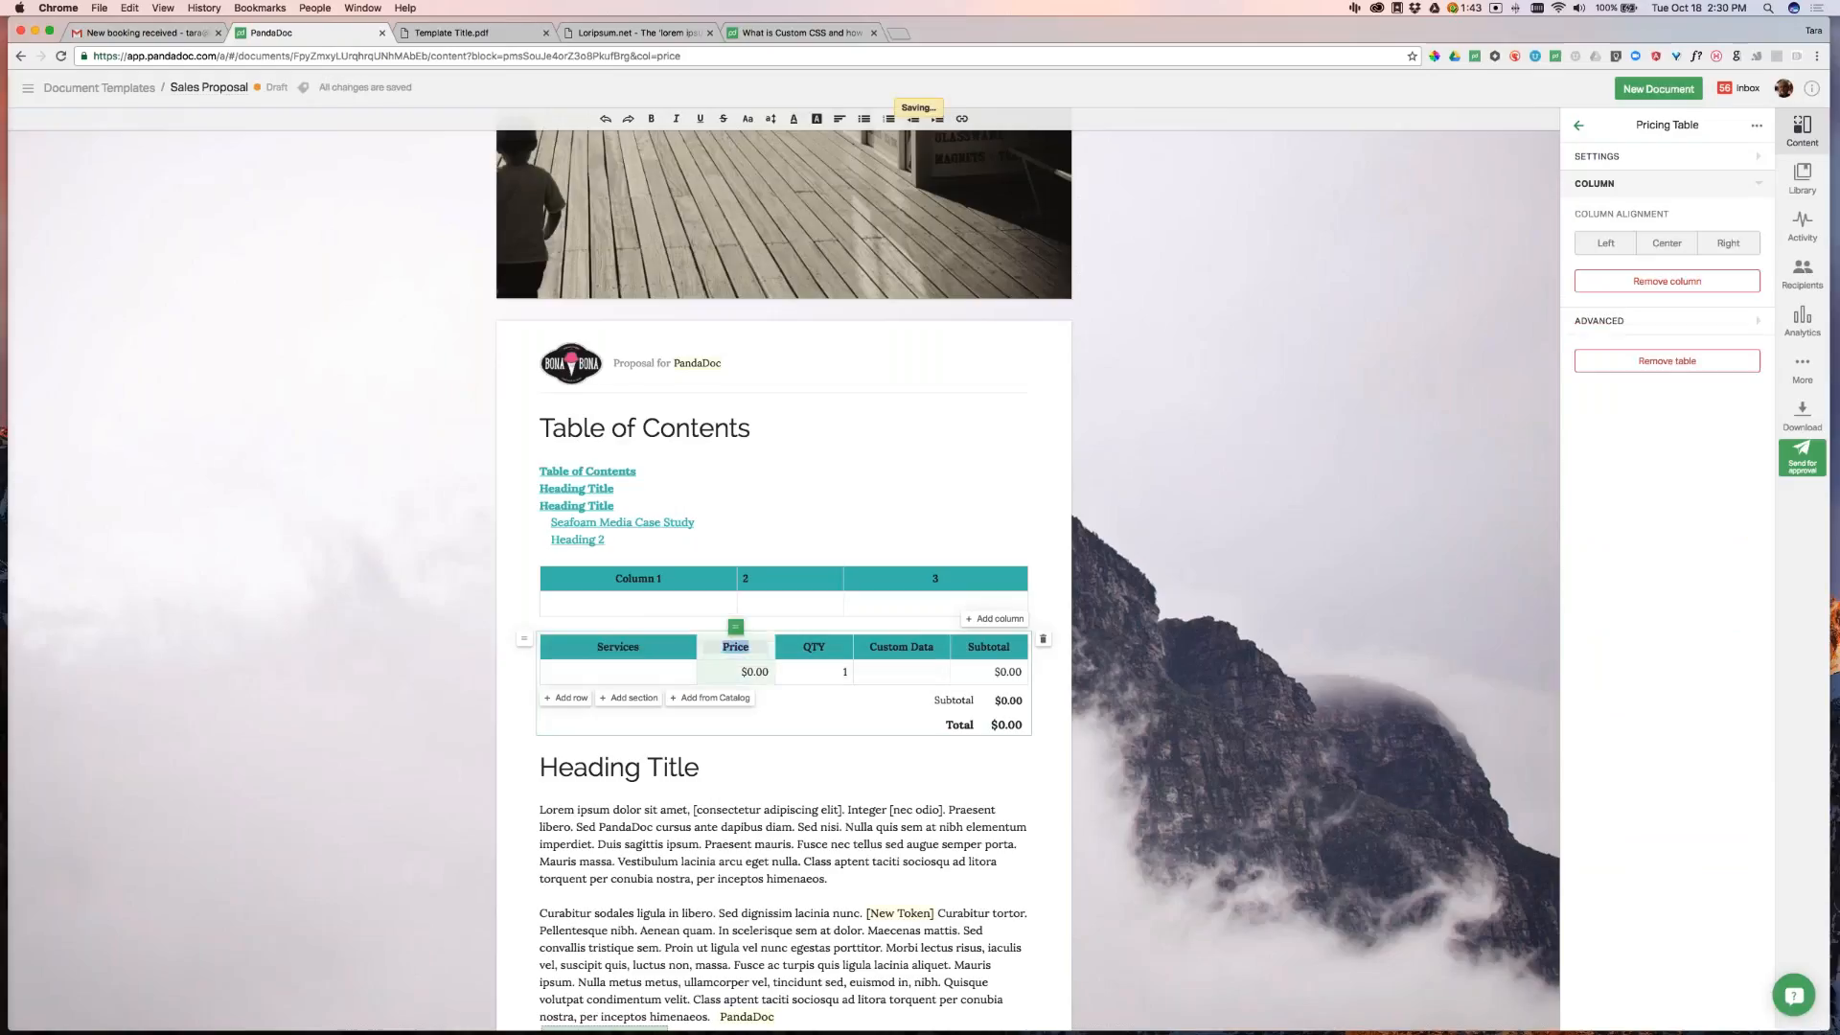
{"action": "type", "text": "Fee"}
Rename the QTY header to 'Licenses', fixing typos, and delete the Subtotal column
{"action": "left_click", "coordinate": [814, 646]}
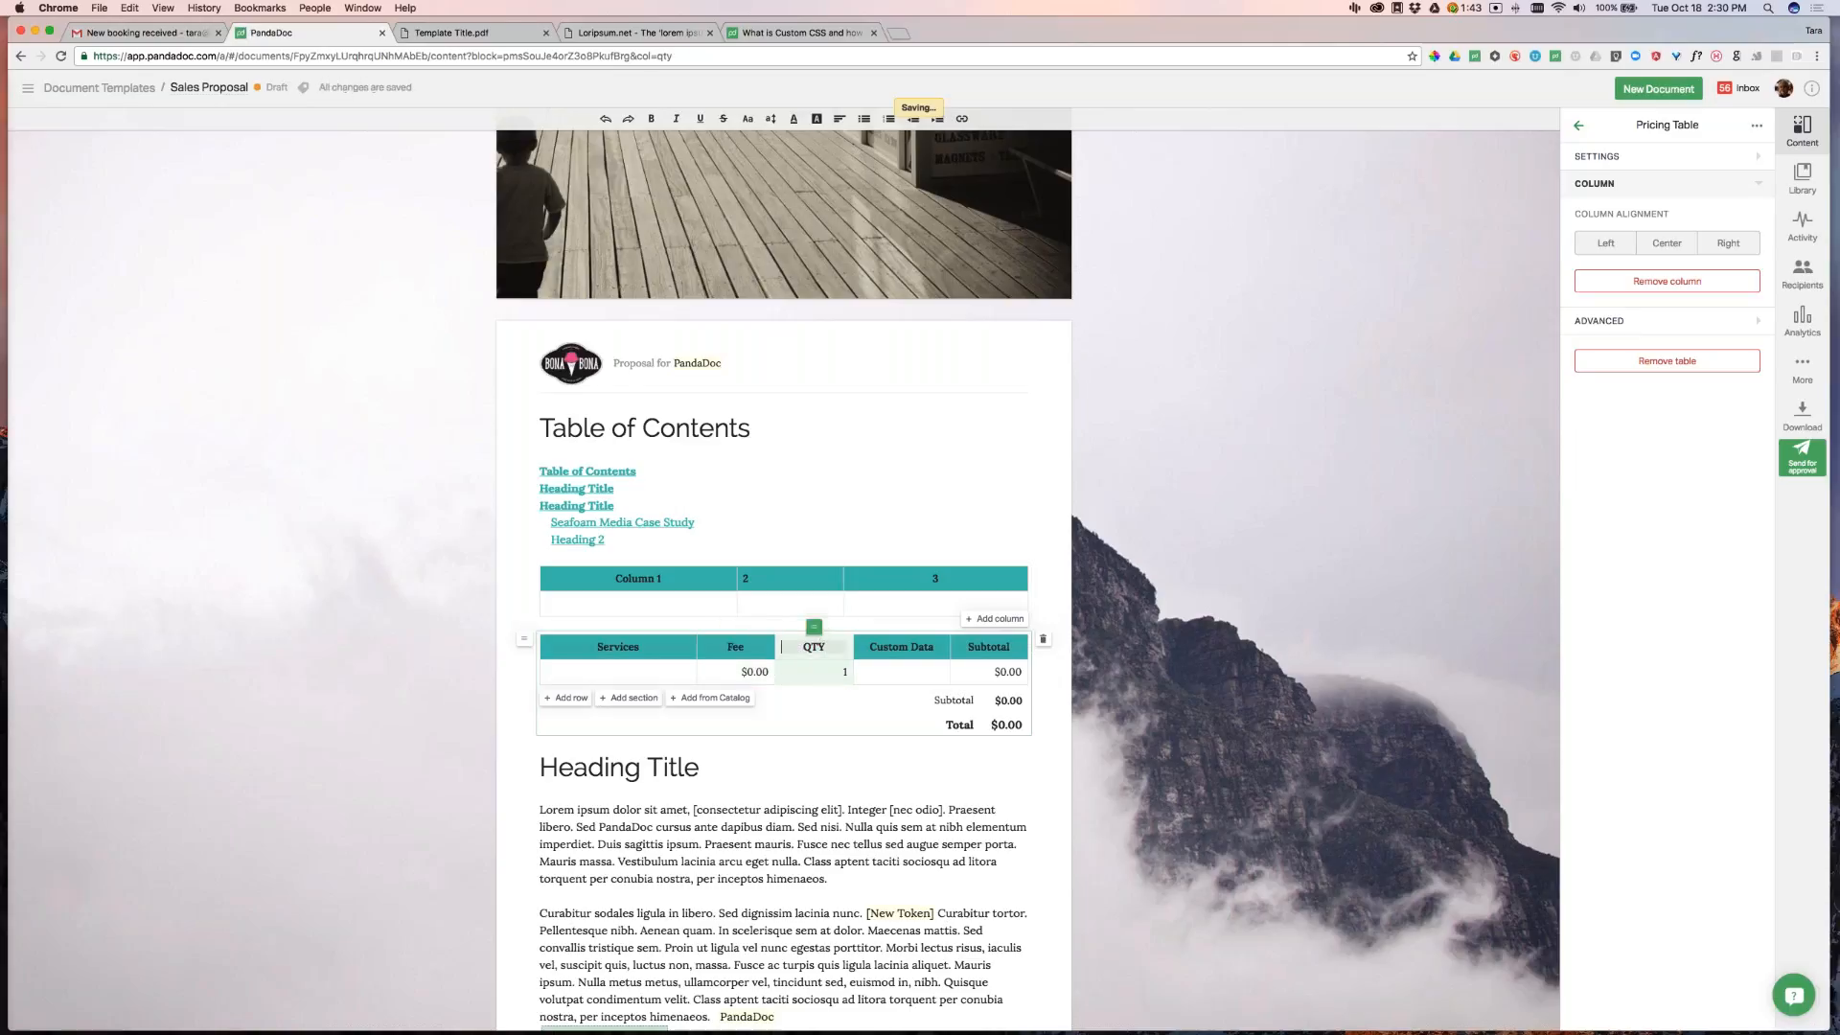
{"action": "double_click", "coordinate": [814, 647]}
{"action": "type", "text": "li"}
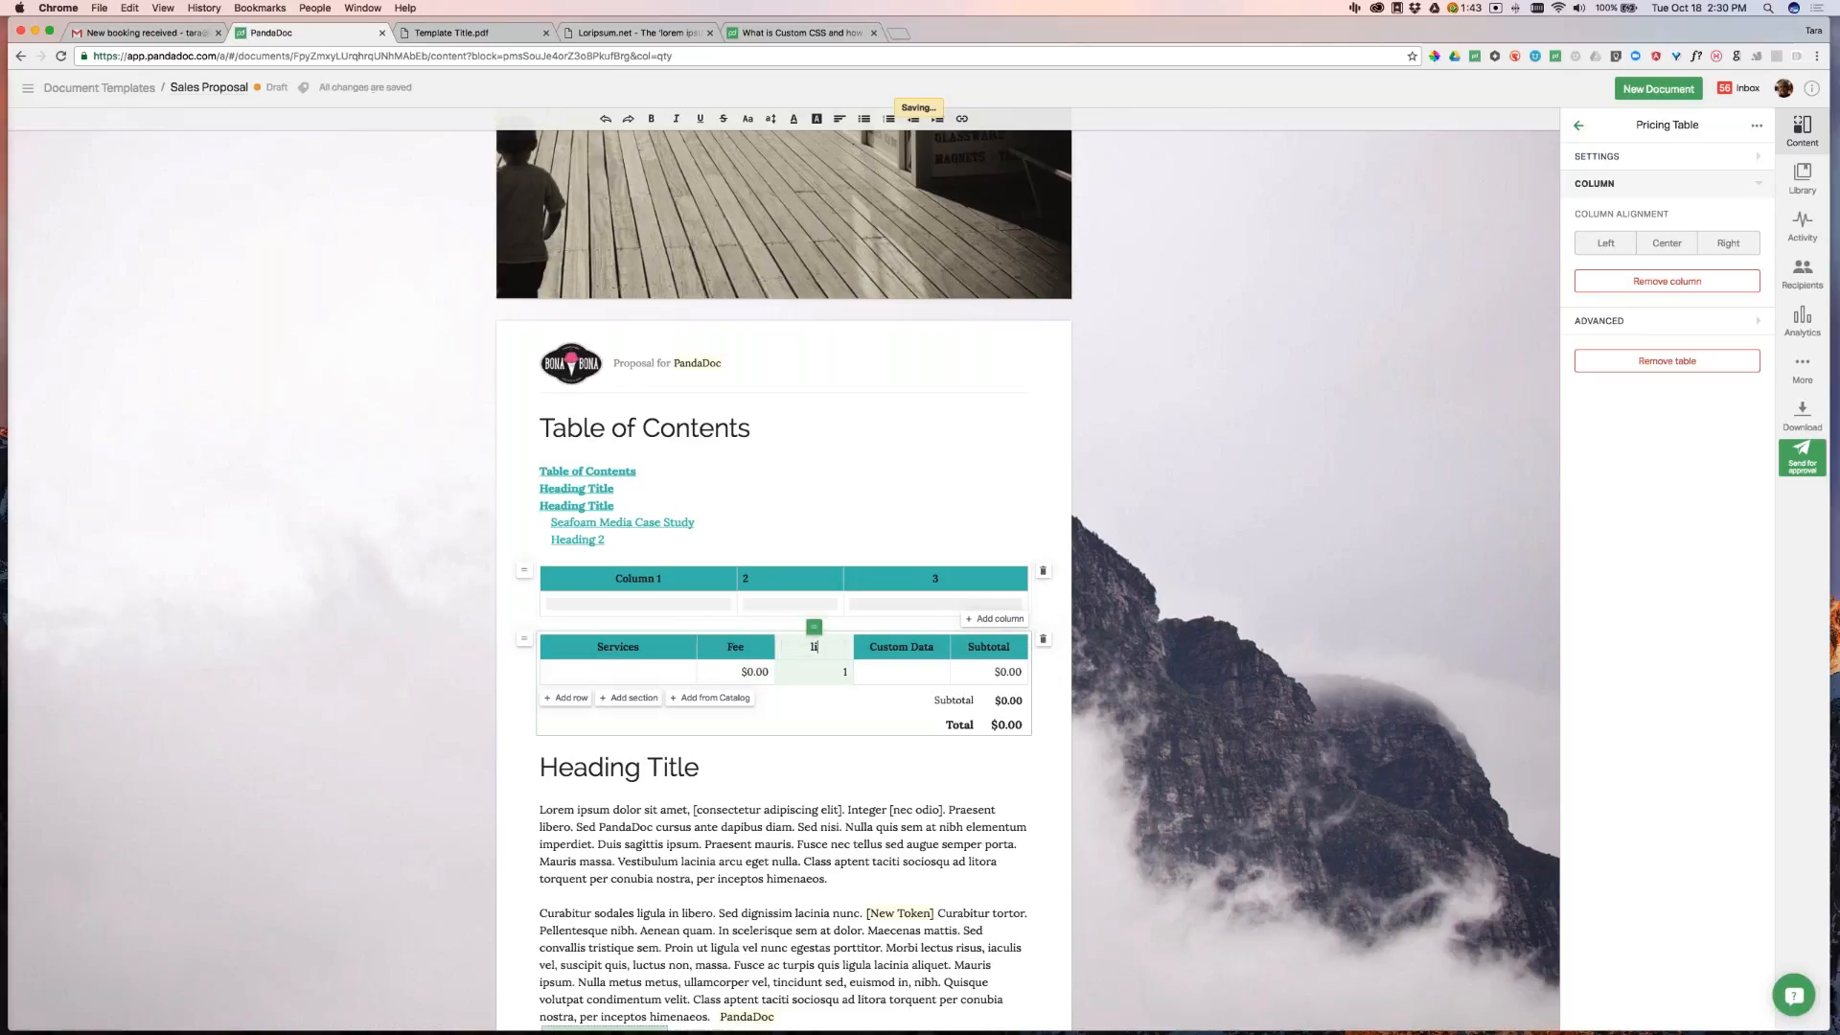
{"action": "type", "text": "cneses"}
{"action": "left_click", "coordinate": [821, 648]}
{"action": "key", "text": "BackSpace"}
{"action": "key", "text": "BackSpace"}
{"action": "type", "text": "ences"}
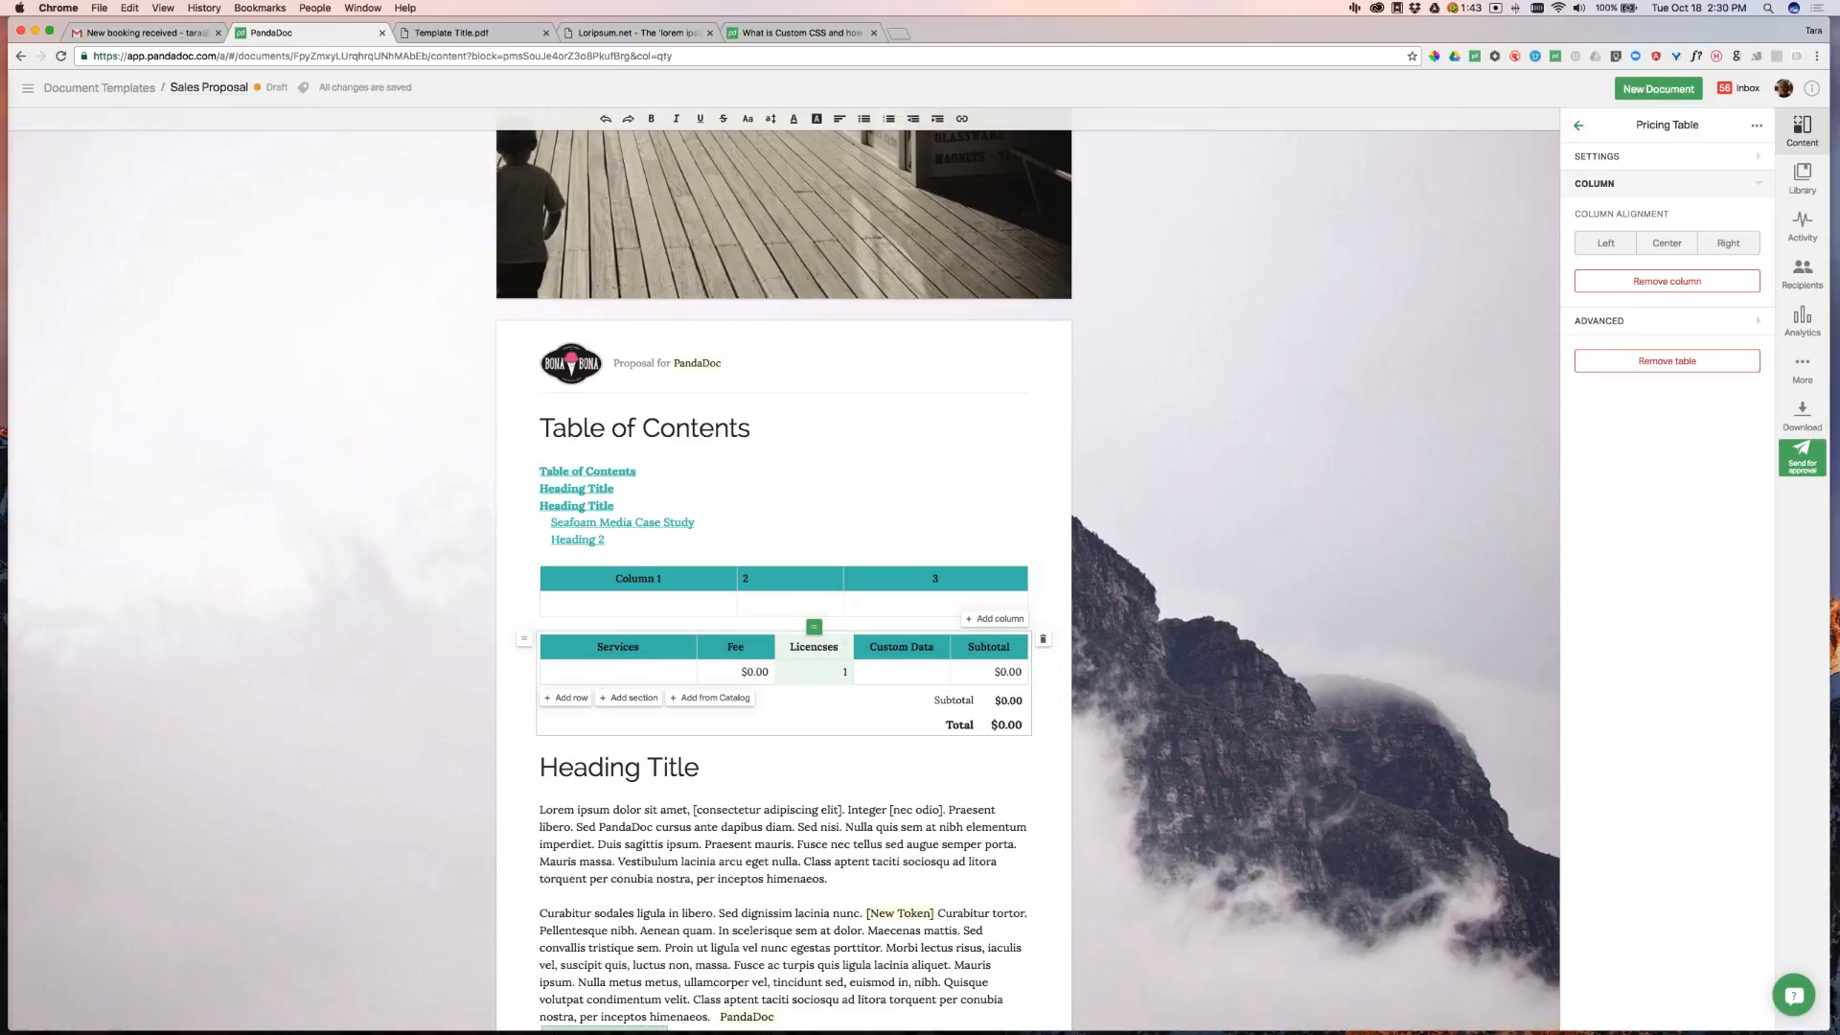
{"action": "double_click", "coordinate": [830, 647]}
{"action": "type", "text": "Licne"}
{"action": "key", "text": "BackSpace"}
{"action": "key", "text": "BackSpace"}
{"action": "type", "text": "enses"}
{"action": "left_click", "coordinate": [957, 647]}
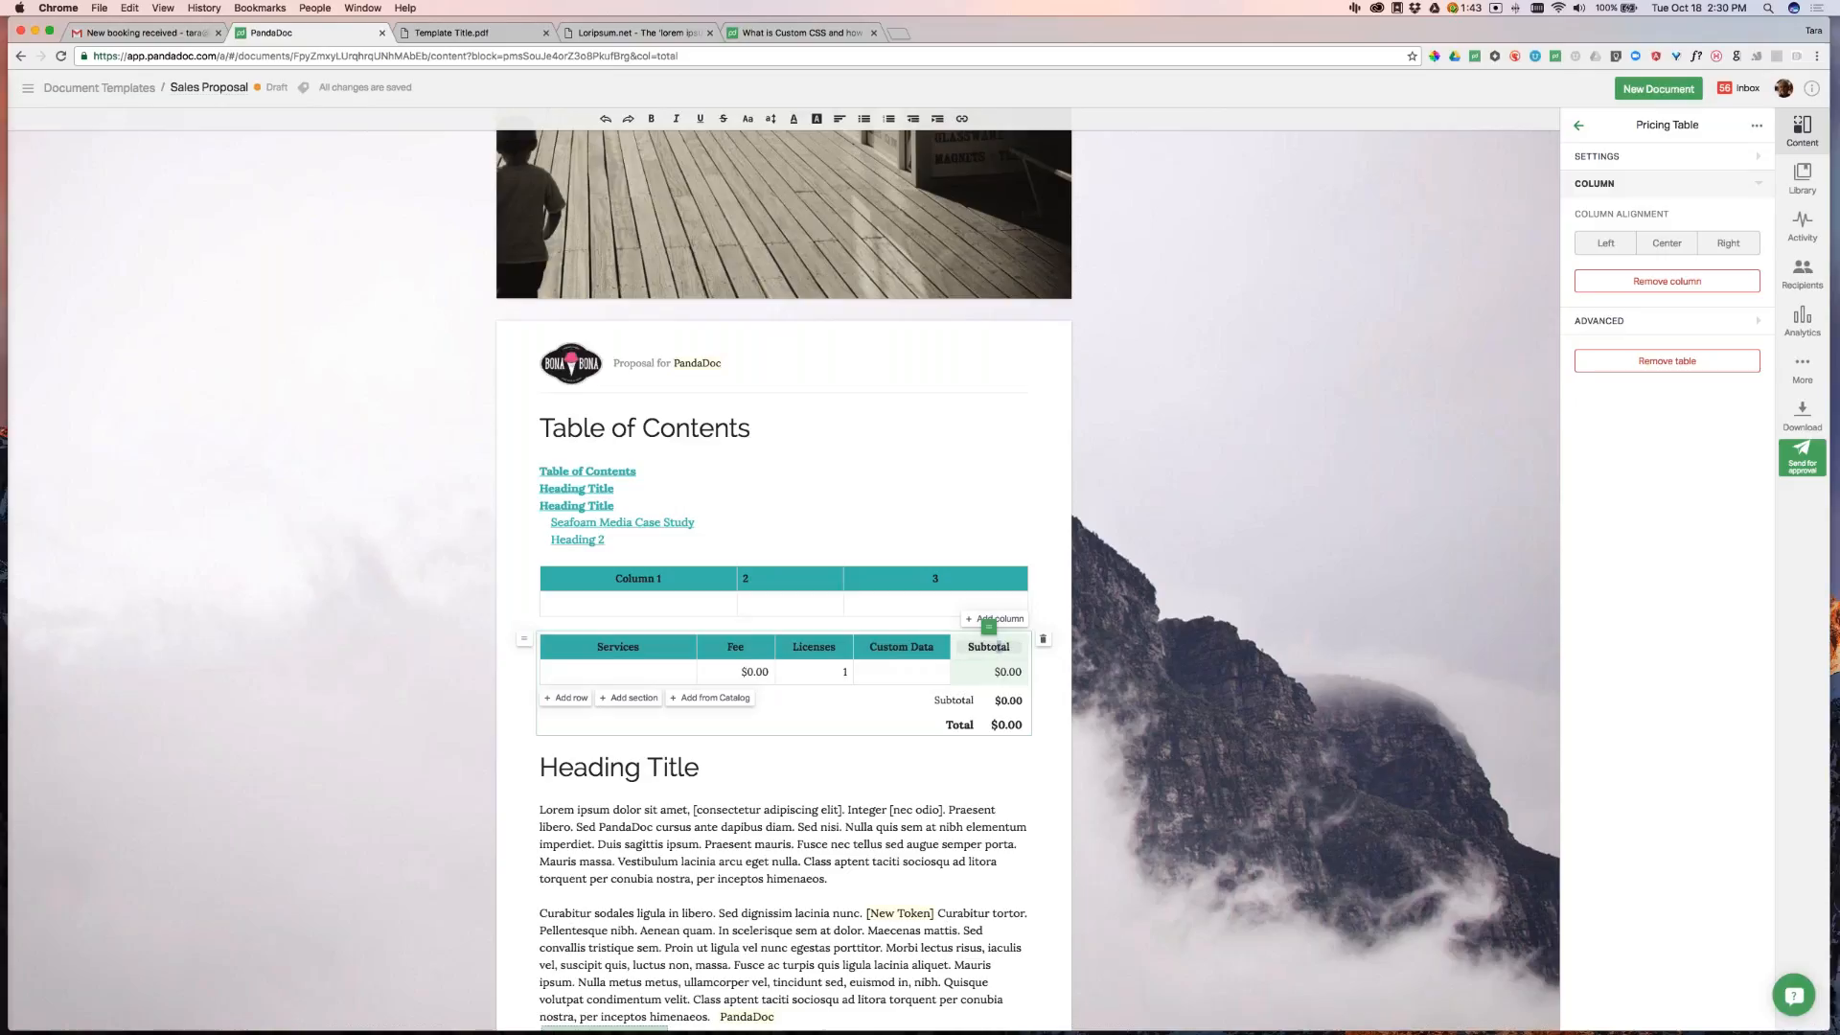
{"action": "left_click", "coordinate": [1679, 285]}
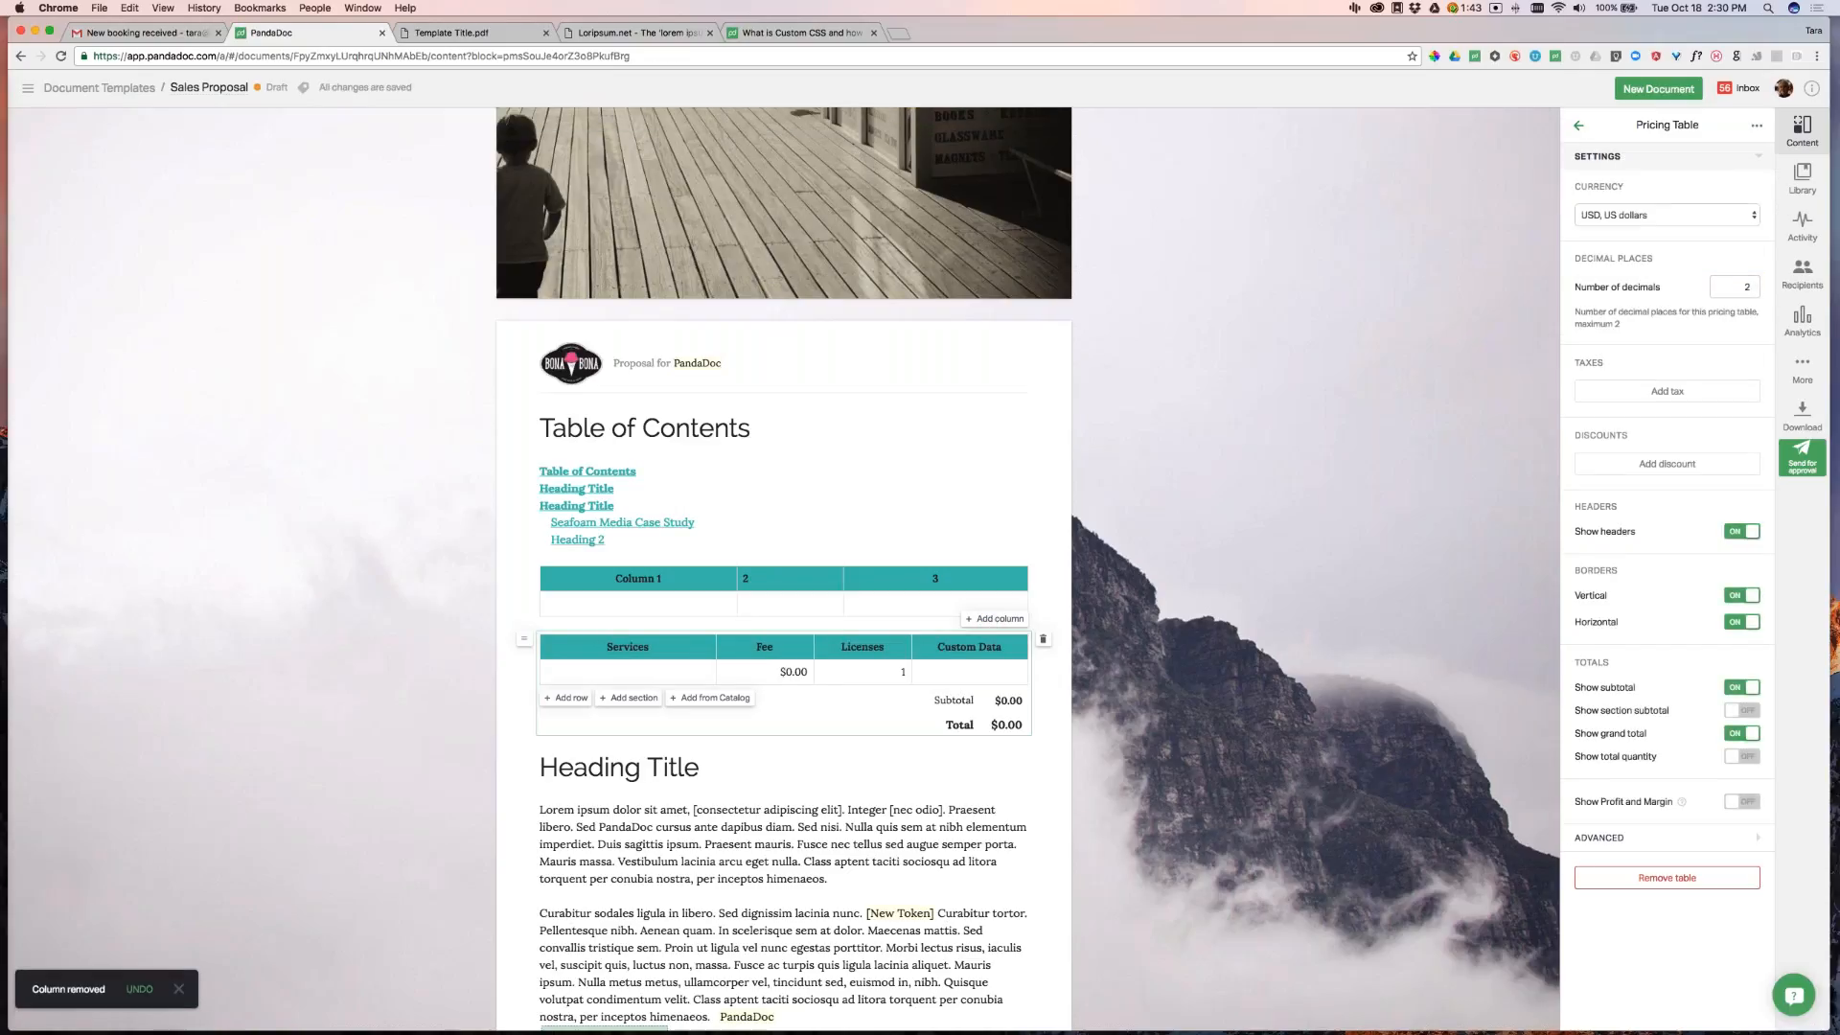
Name the first pricing row Item 1, with a pasted lorem ipsum sentence as its description
{"action": "left_click", "coordinate": [631, 673]}
{"action": "type", "text": "Item 1"}
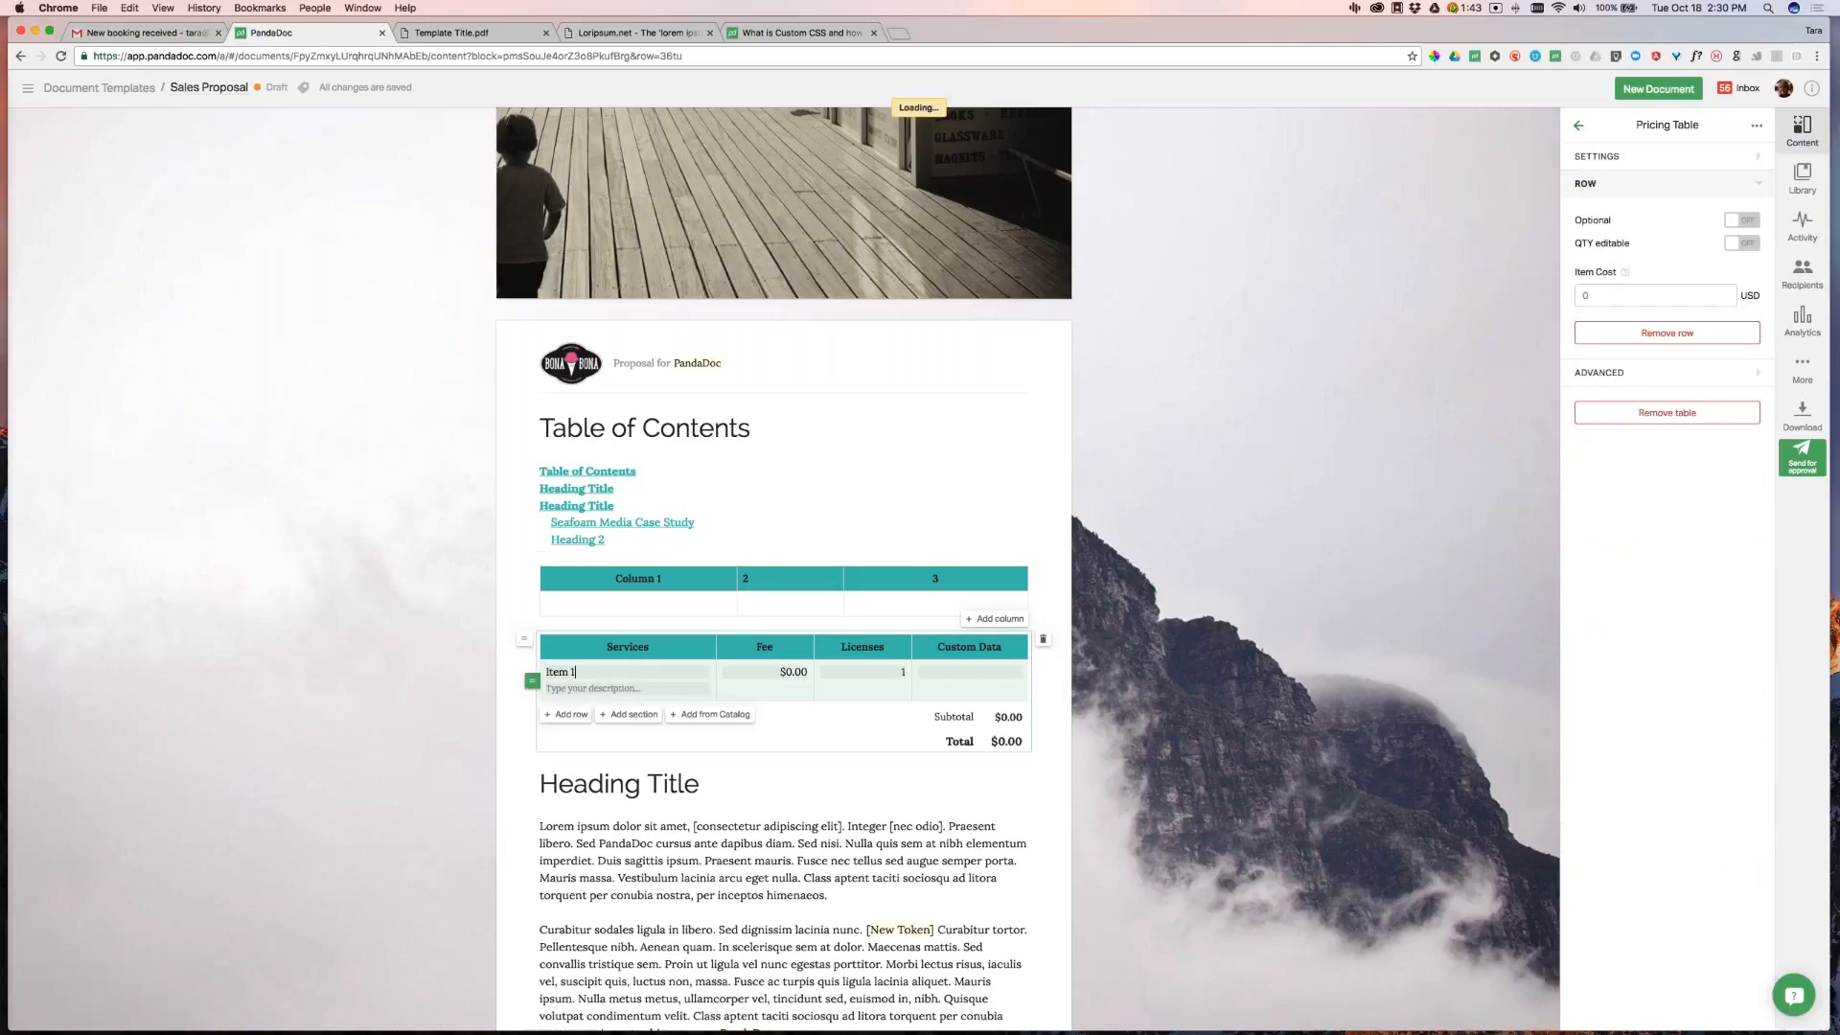
{"action": "mouse_move", "coordinate": [543, 826]}
{"action": "left_mouse_down"}
{"action": "mouse_move", "coordinate": [664, 826]}
{"action": "mouse_move", "coordinate": [577, 814]}
{"action": "left_mouse_up"}
{"action": "key", "text": "cmd+c"}
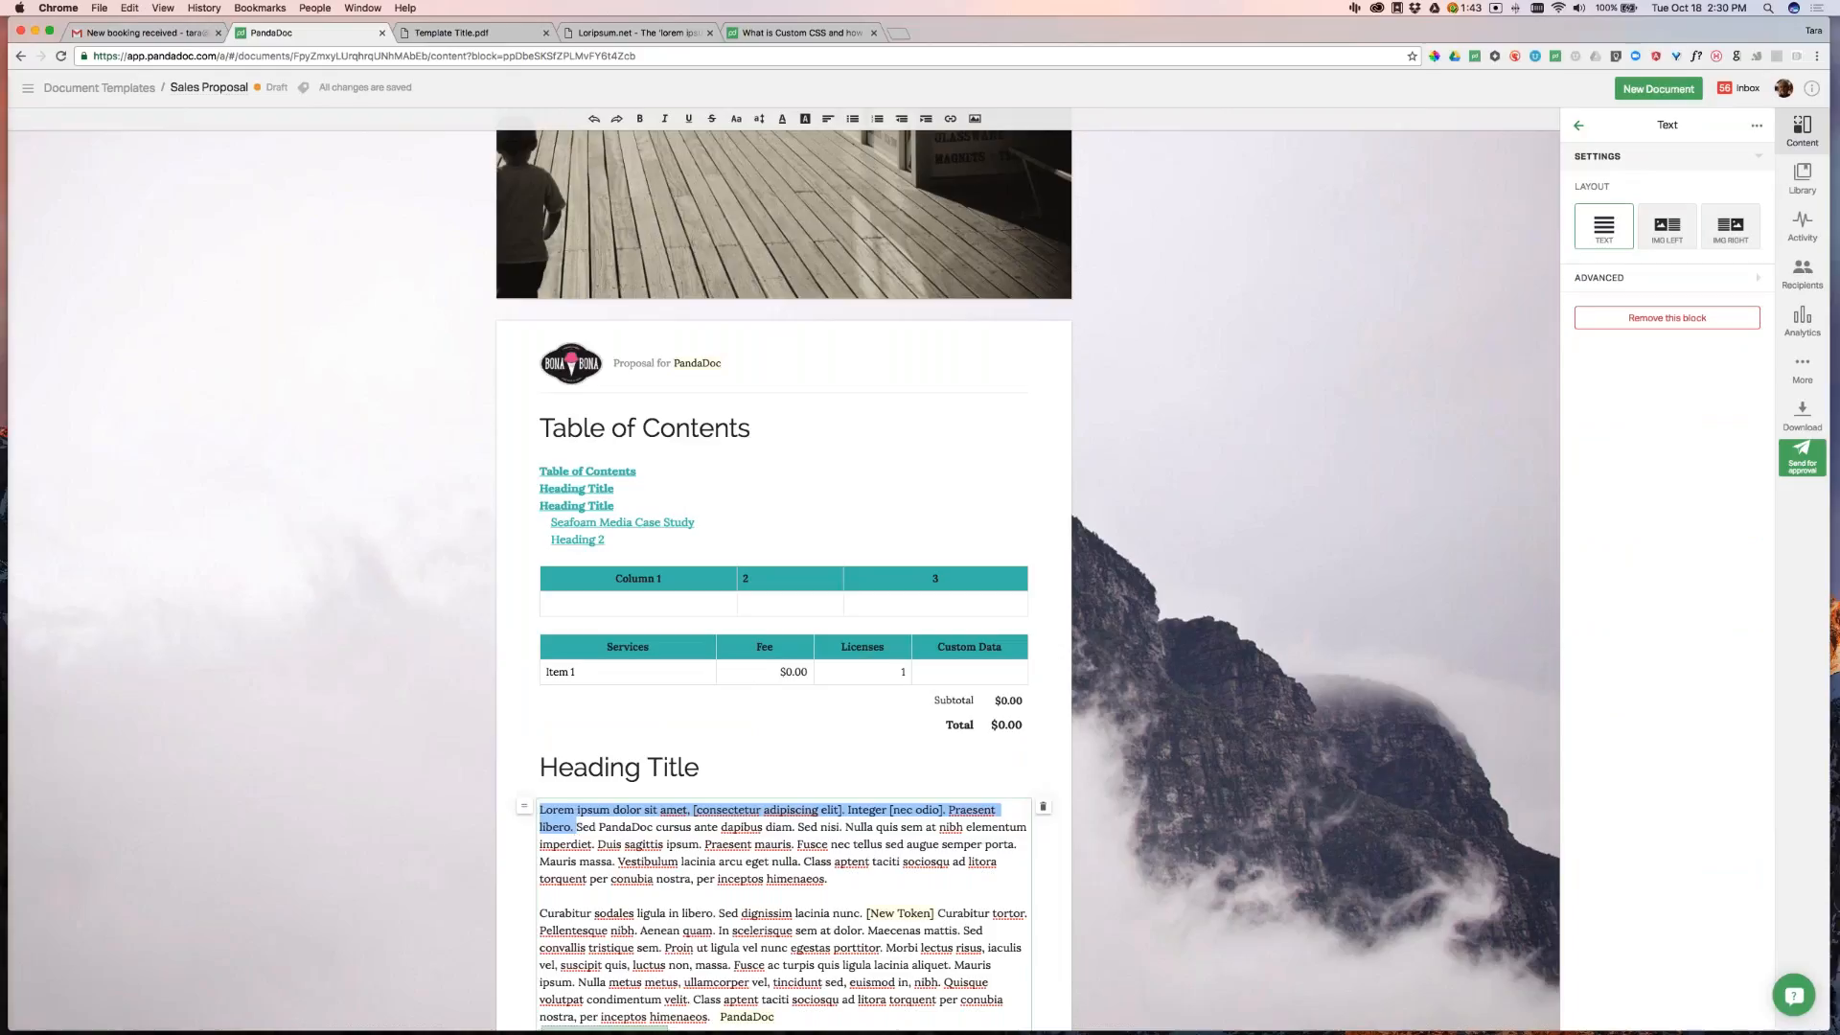
{"action": "left_click", "coordinate": [580, 676]}
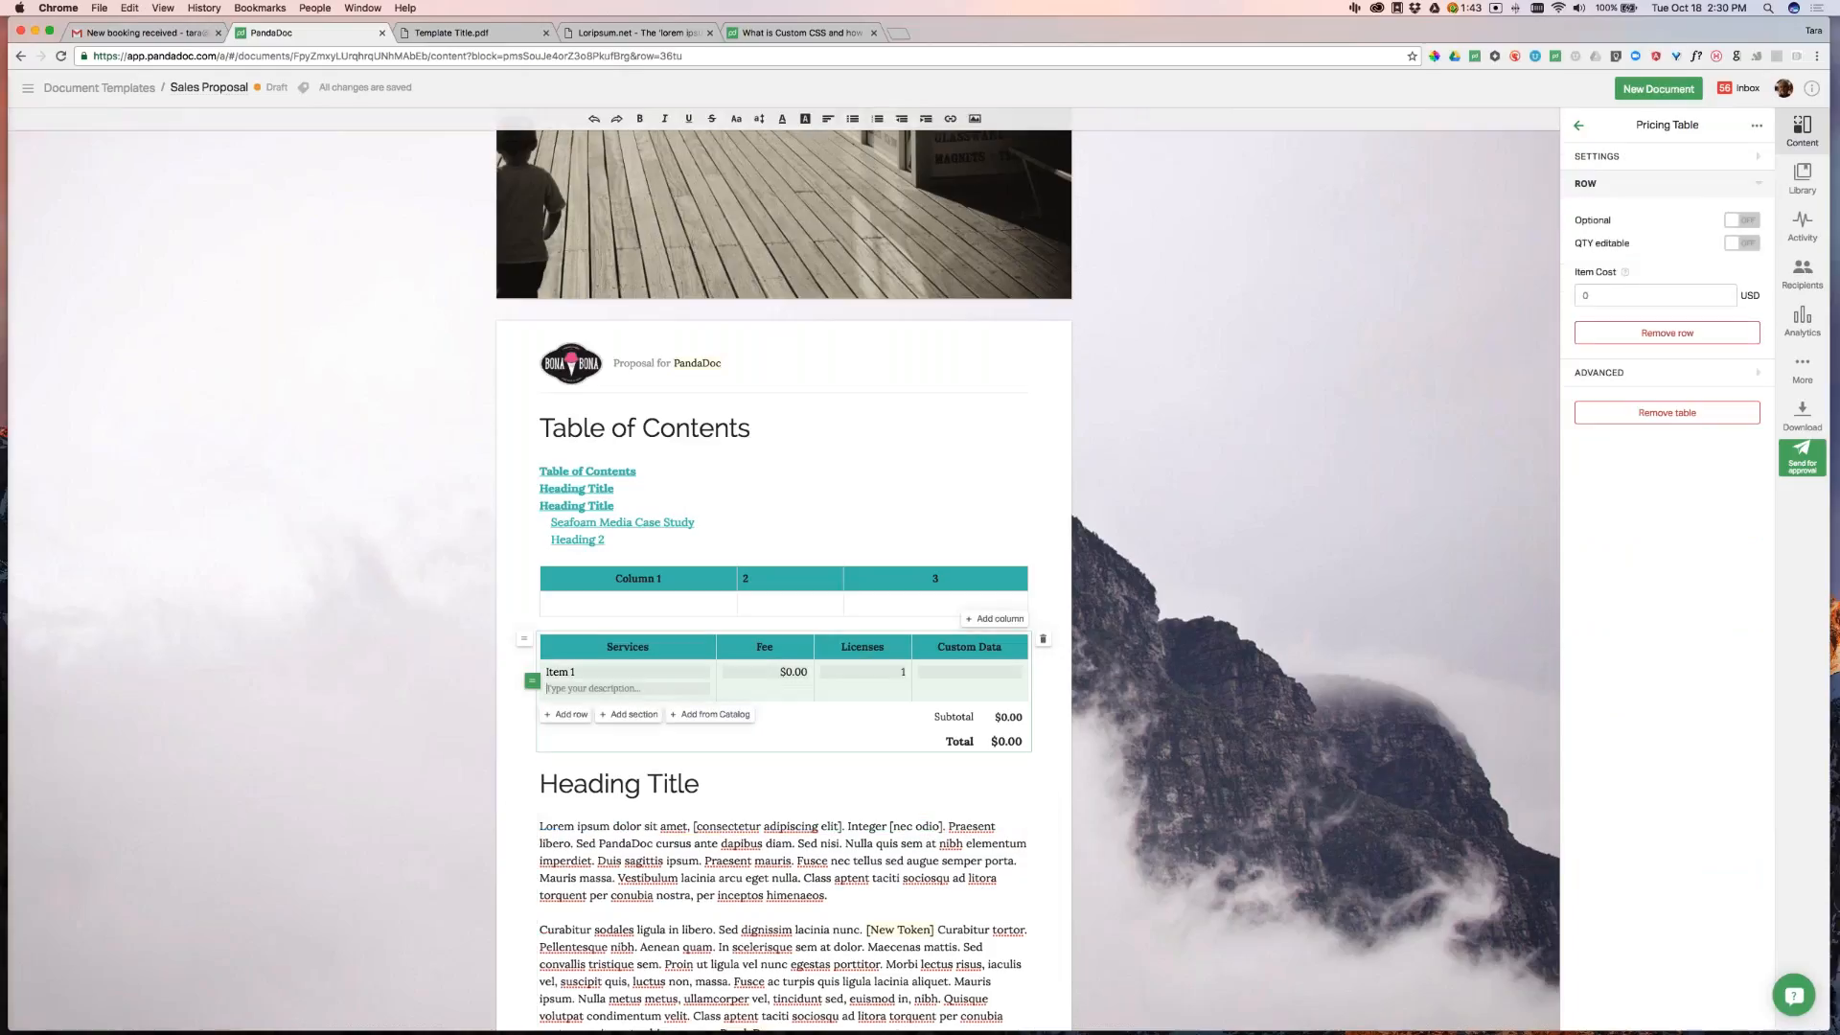
{"action": "key", "text": "cmd+v"}
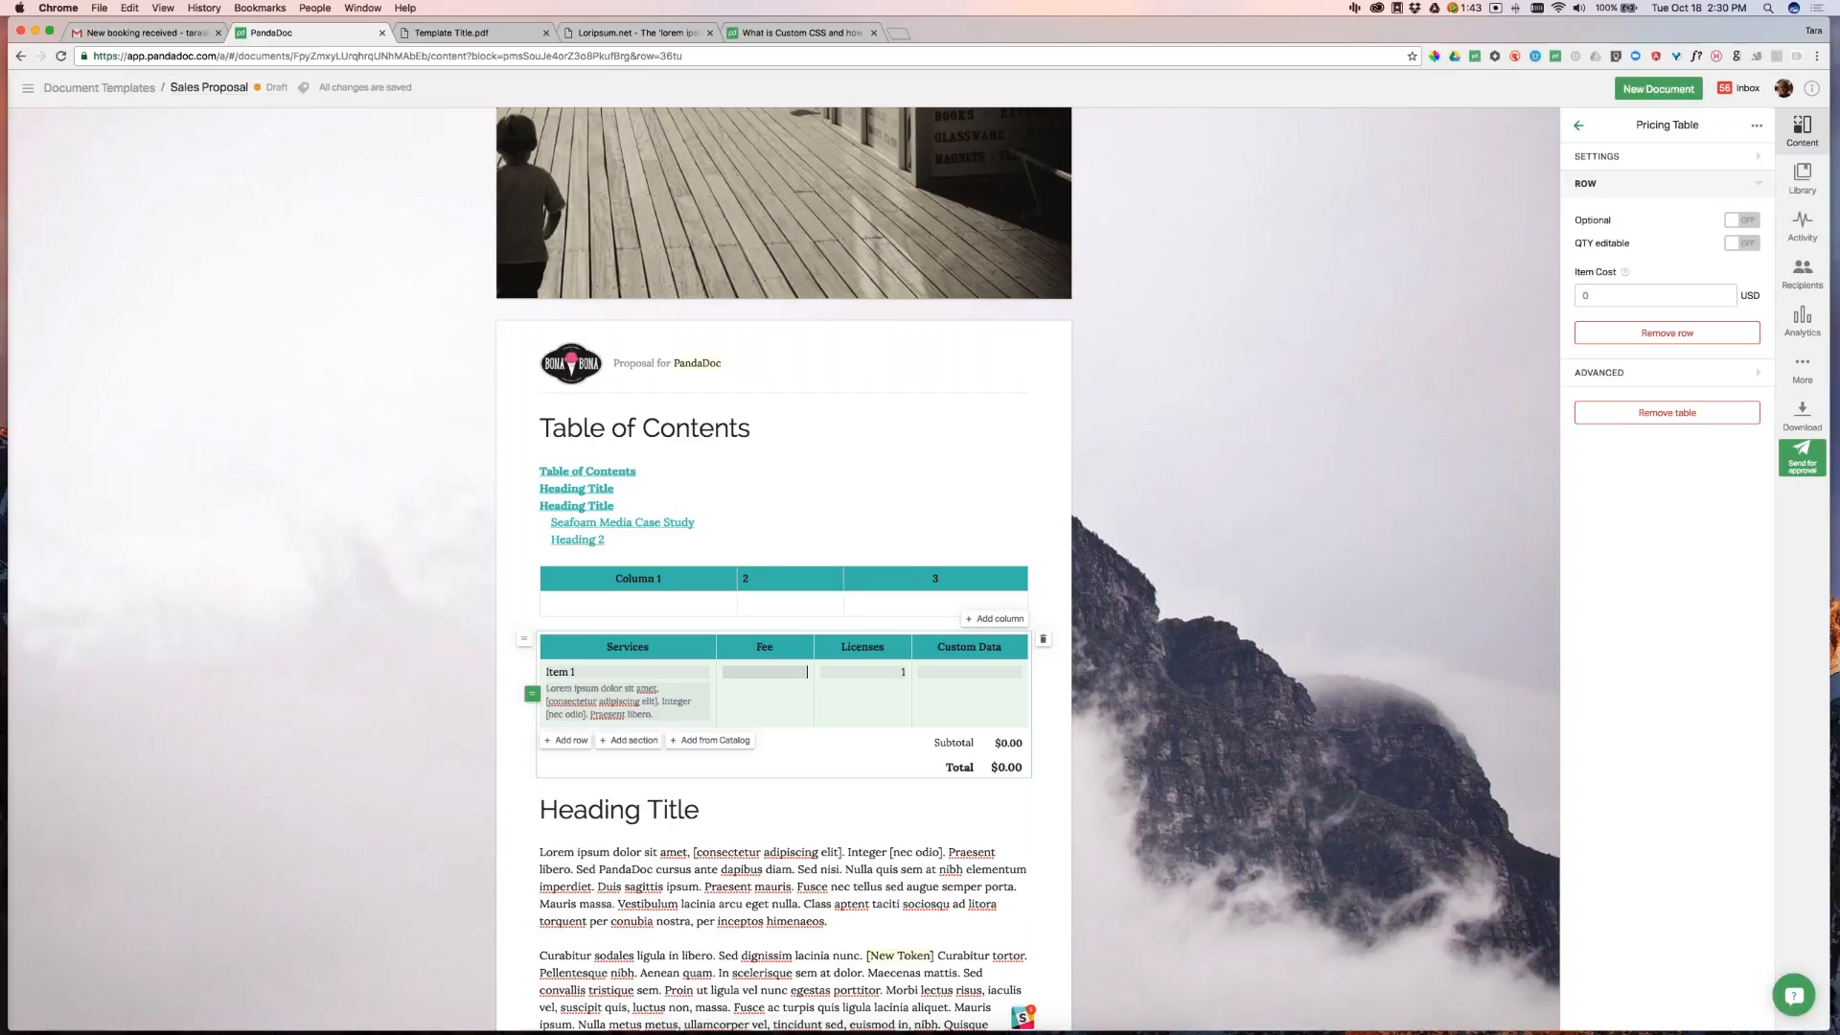
Give Item 1 a $50.00 fee and 100 licenses, totalling $5,000.00
{"action": "left_click", "coordinate": [800, 671]}
{"action": "type", "text": "50"}
{"action": "key", "text": "Tab"}
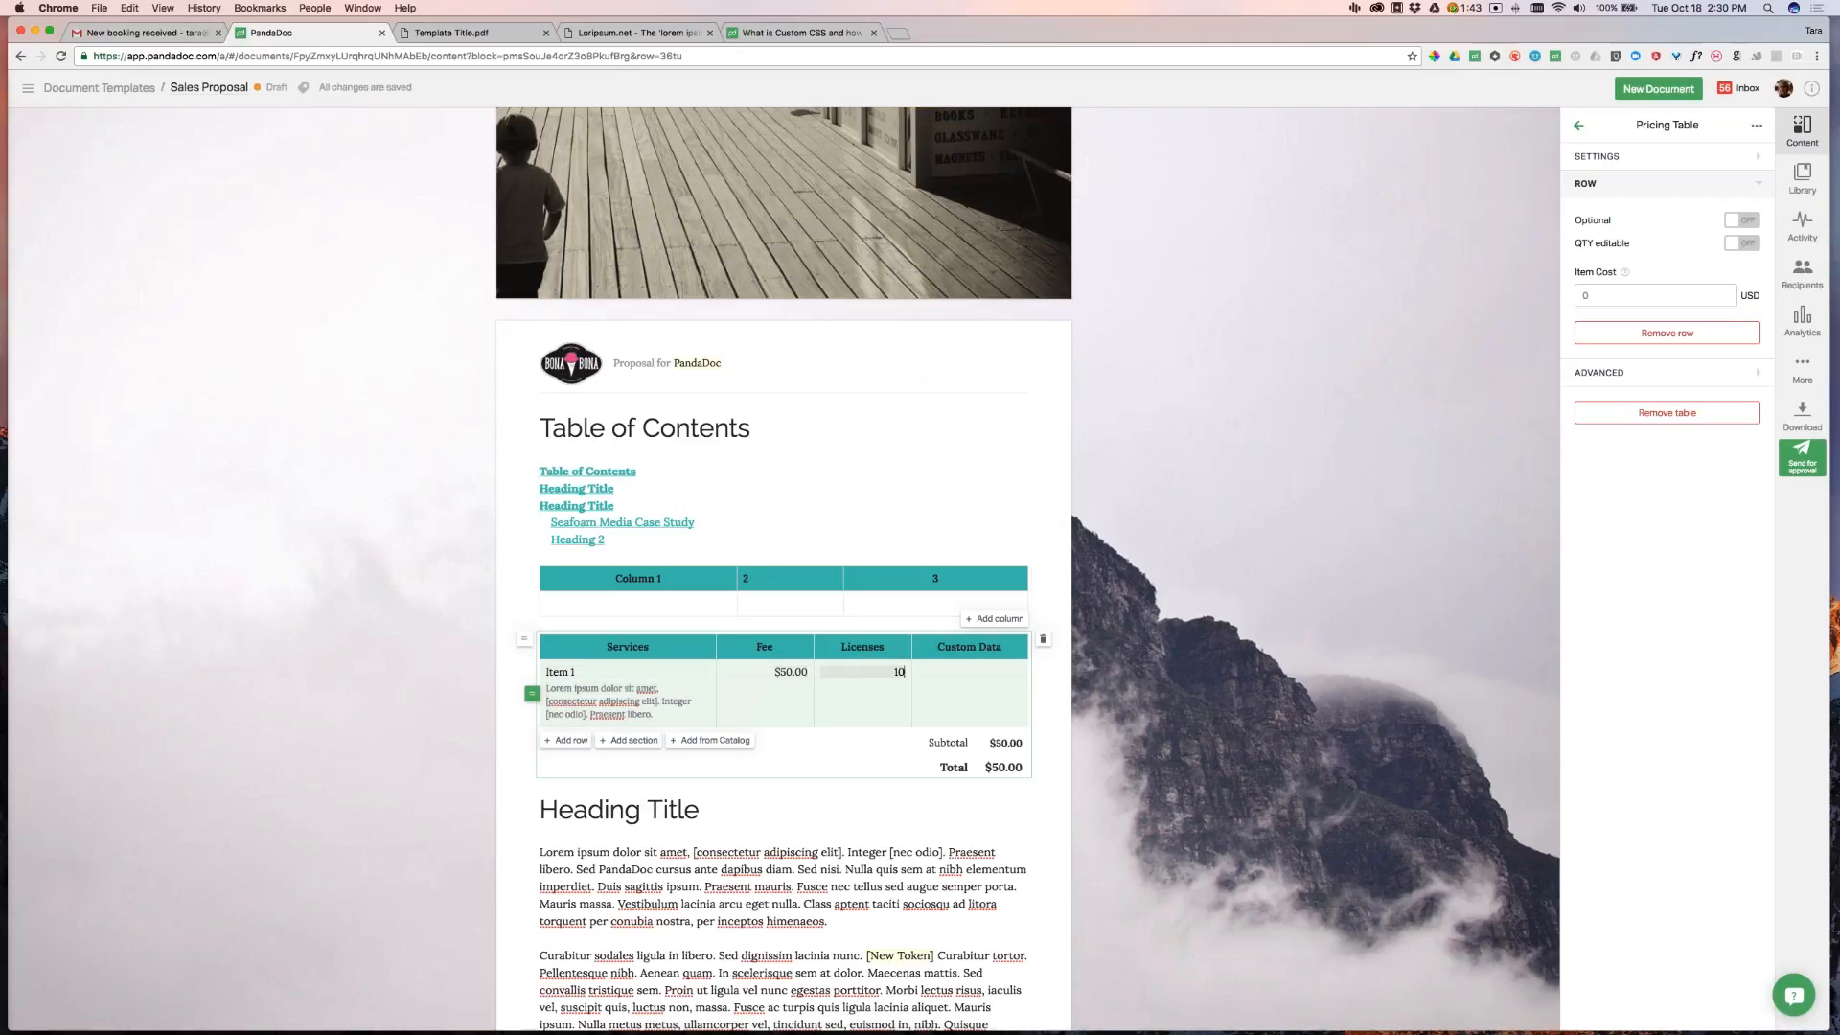
{"action": "left_click", "coordinate": [1308, 465]}
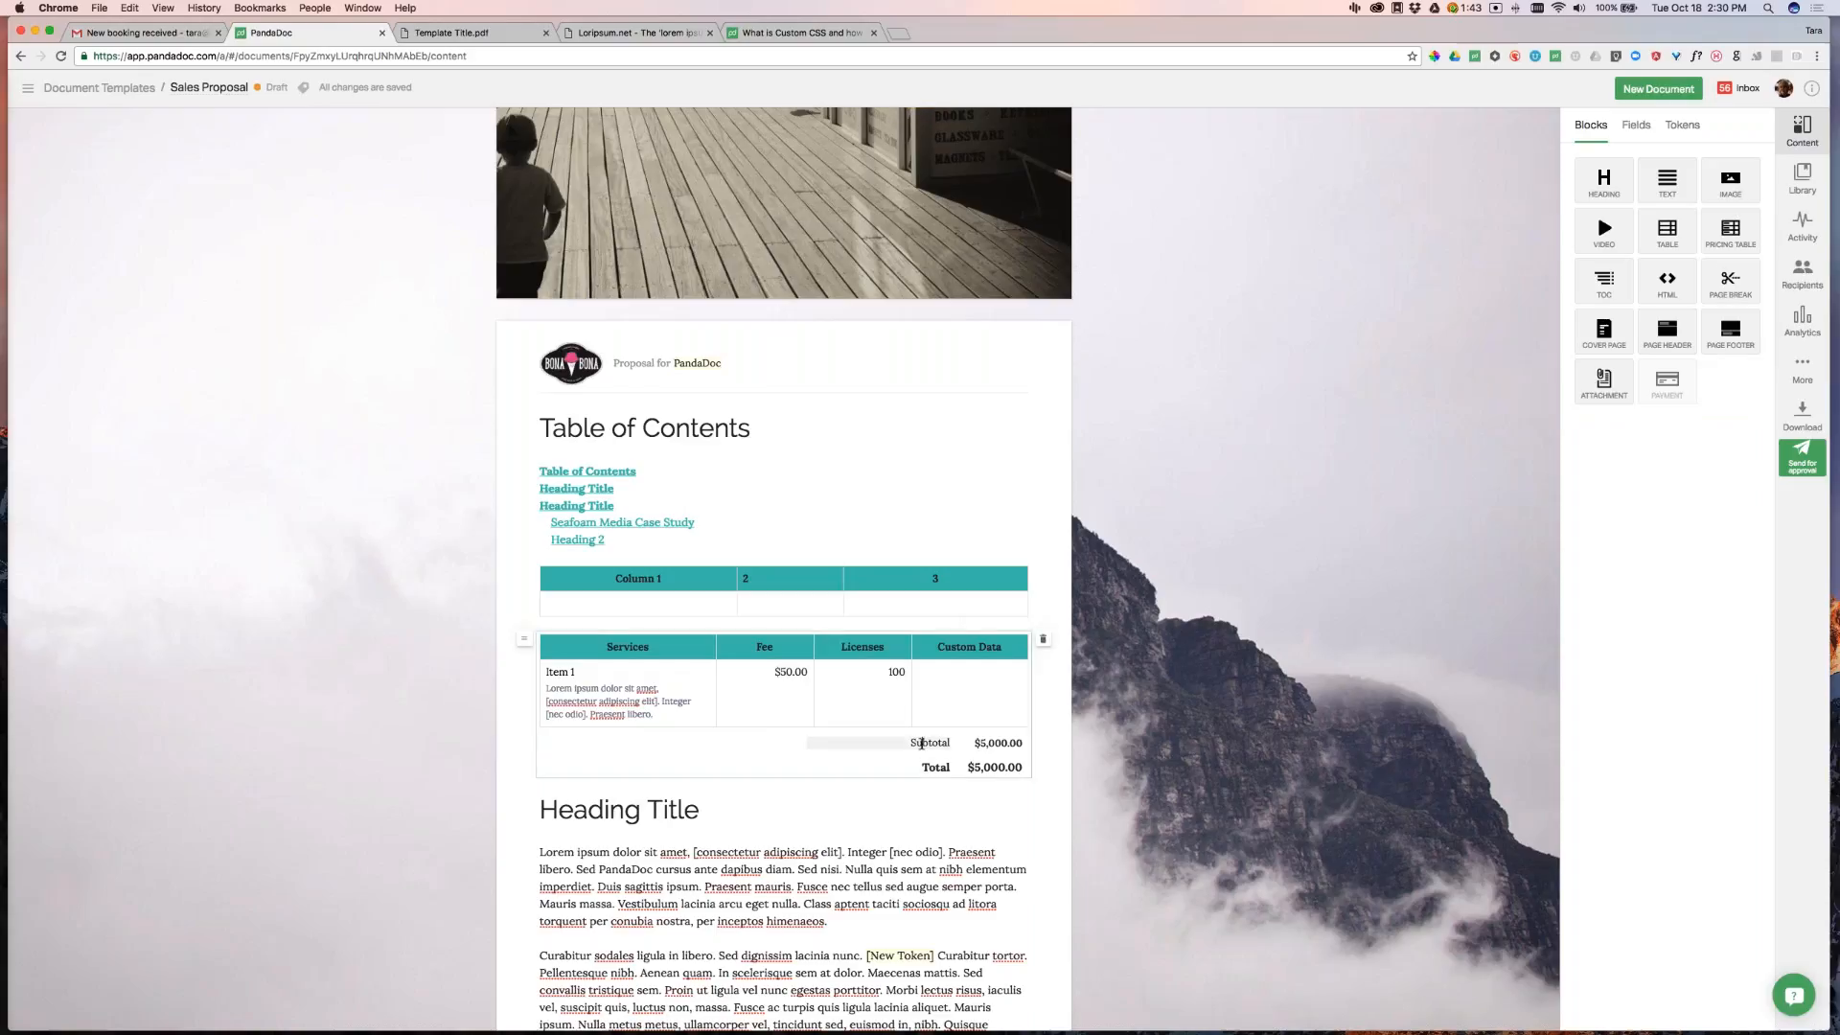
{"action": "left_click", "coordinate": [922, 742]}
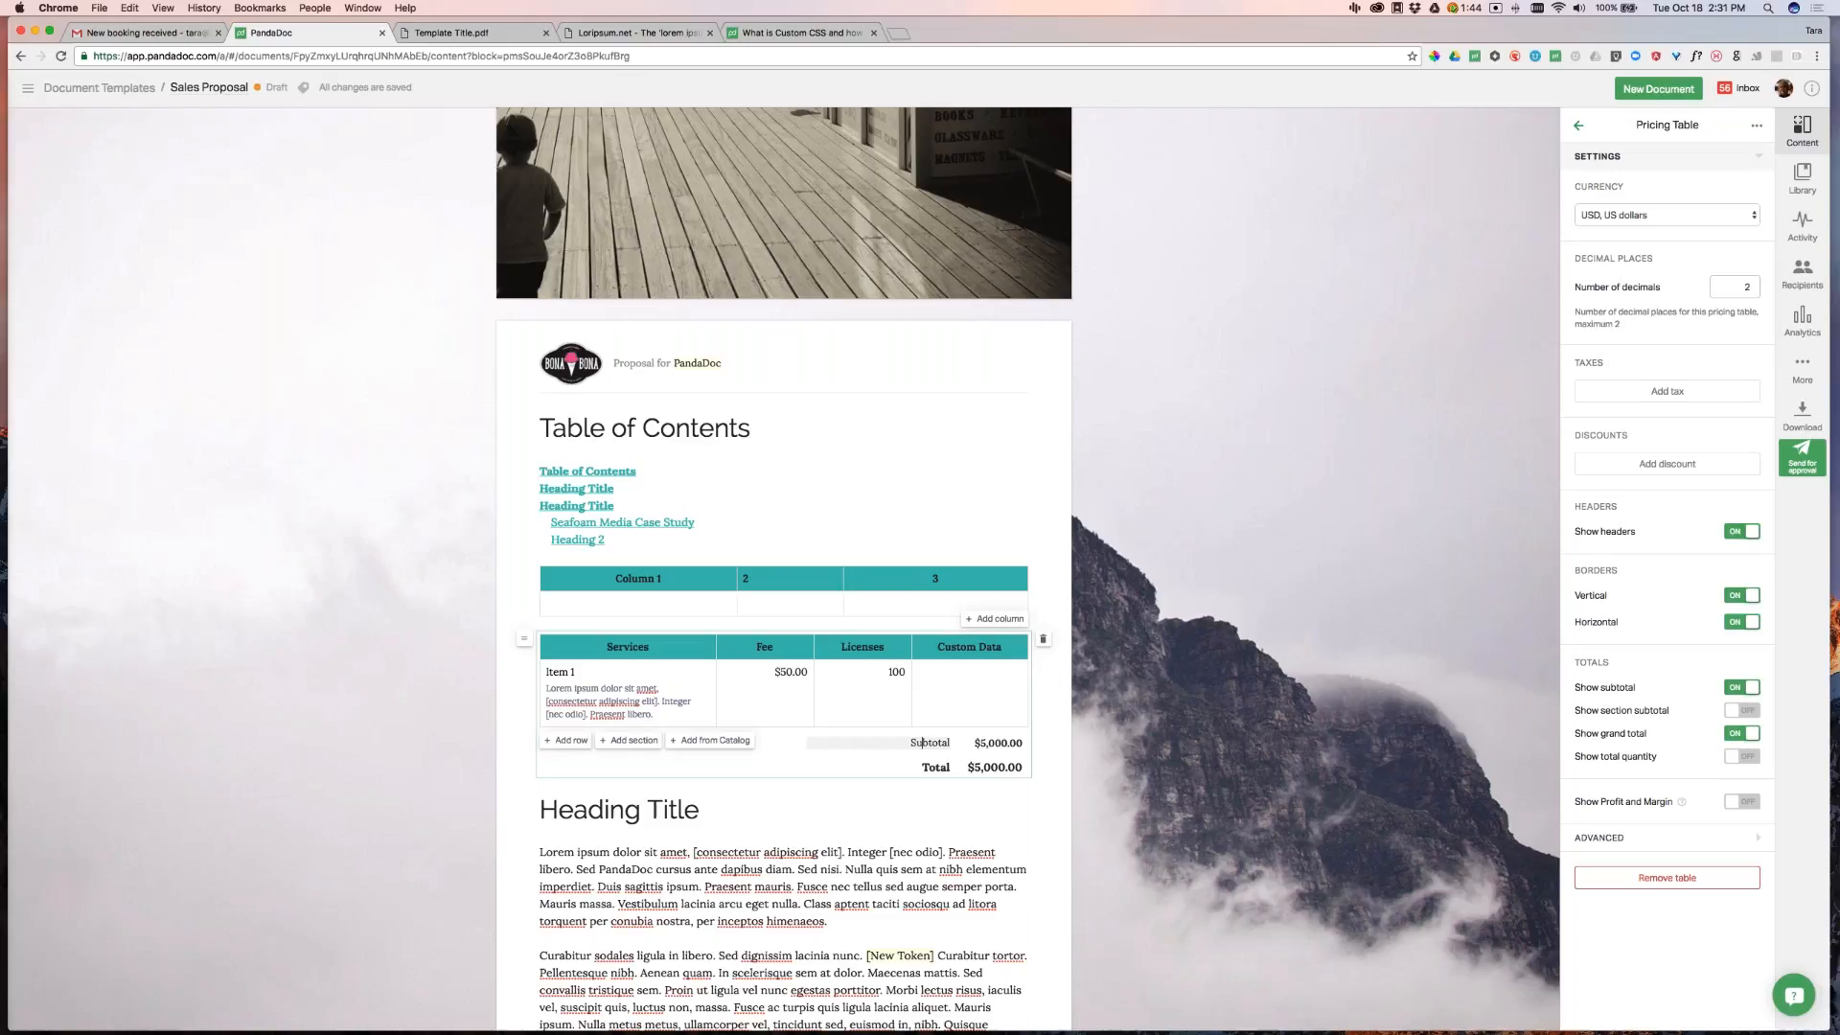
Hide the subtotal and grand total, and enter 'Custom Info Here' in Item 1's Custom Data
{"action": "left_click", "coordinate": [1739, 688]}
{"action": "left_click", "coordinate": [1737, 734]}
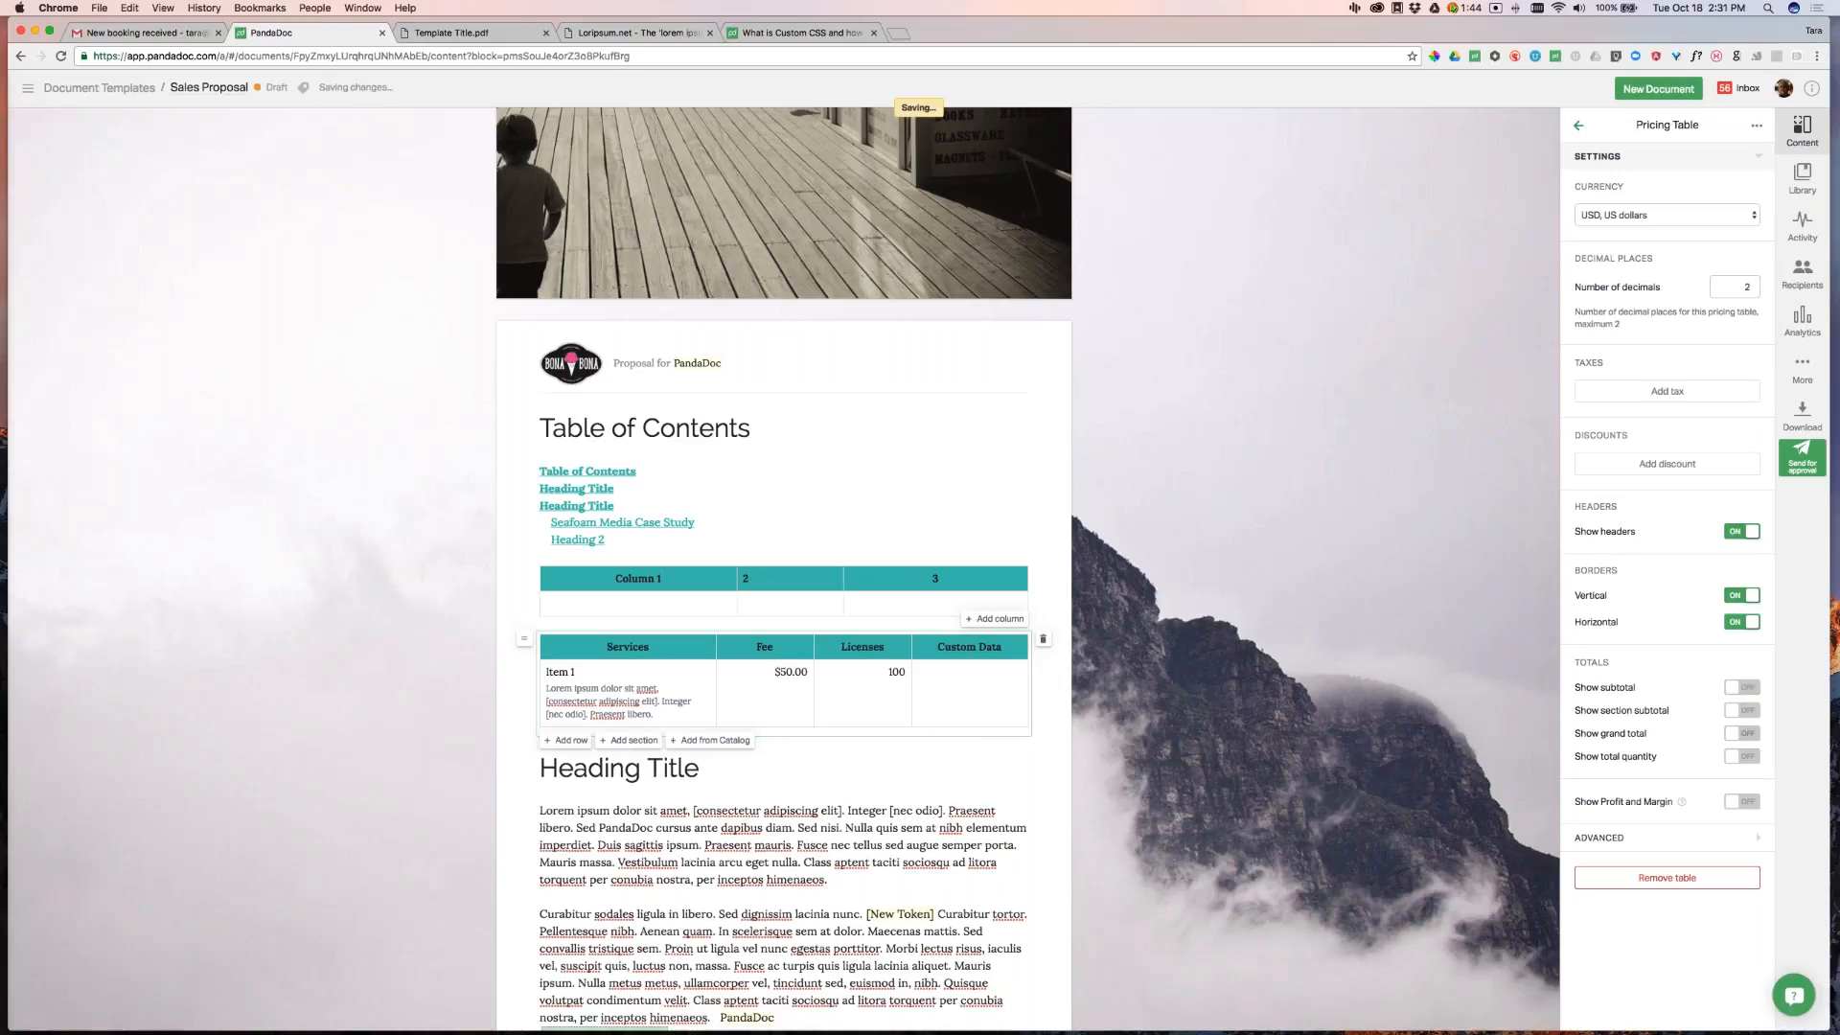
{"action": "left_click", "coordinate": [969, 672]}
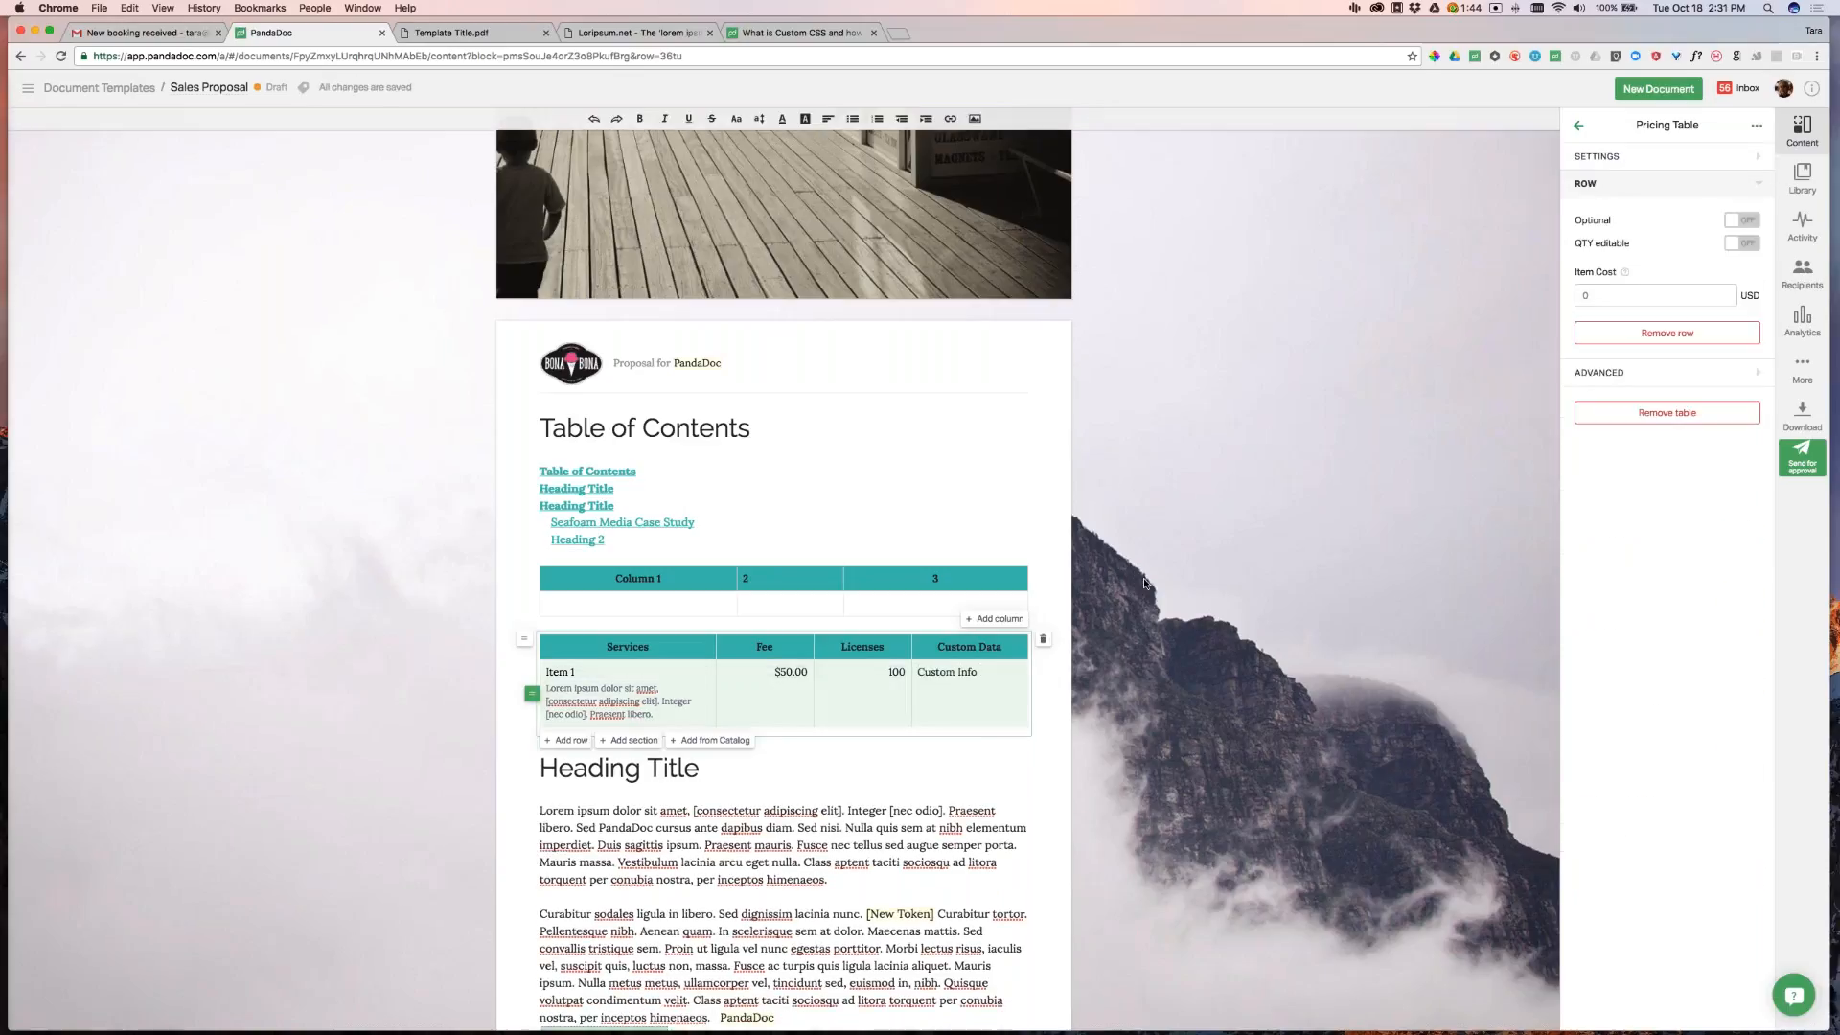
{"action": "type", "text": "ere"}
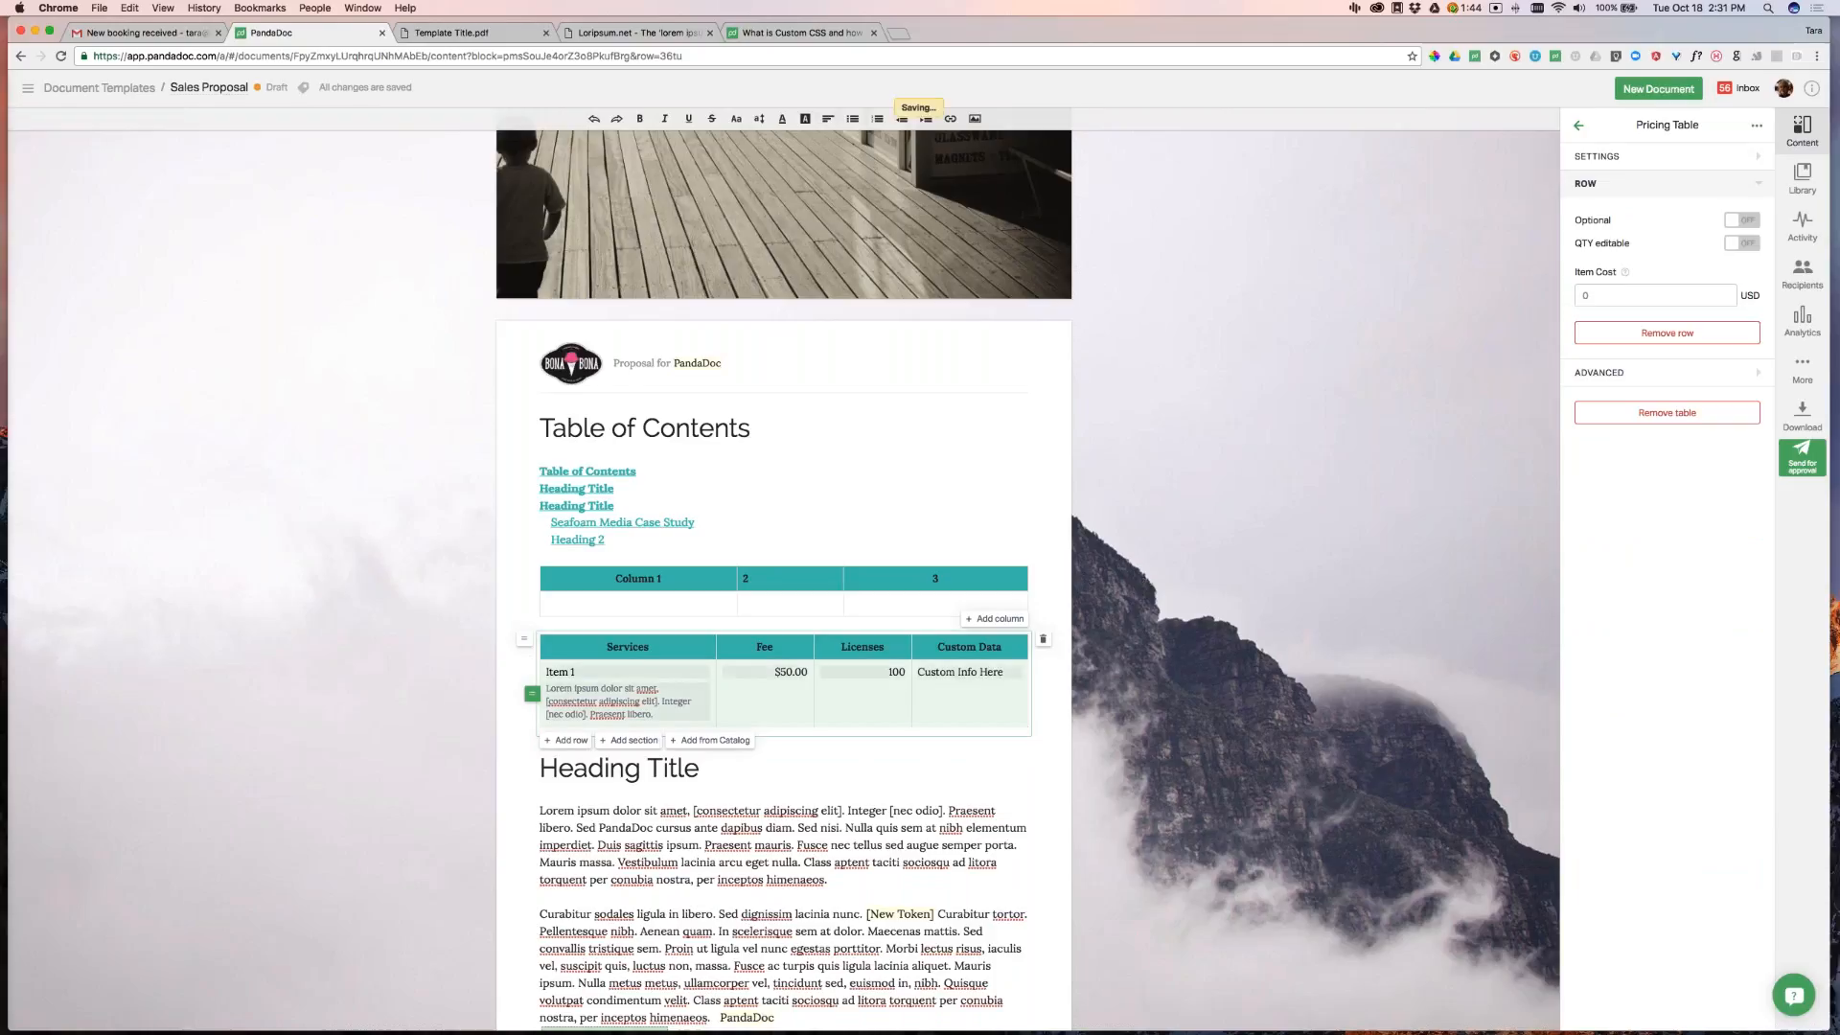
Add a Monthly Recurring section above Item 1 and a second section named One time fees
{"action": "left_click", "coordinate": [633, 740]}
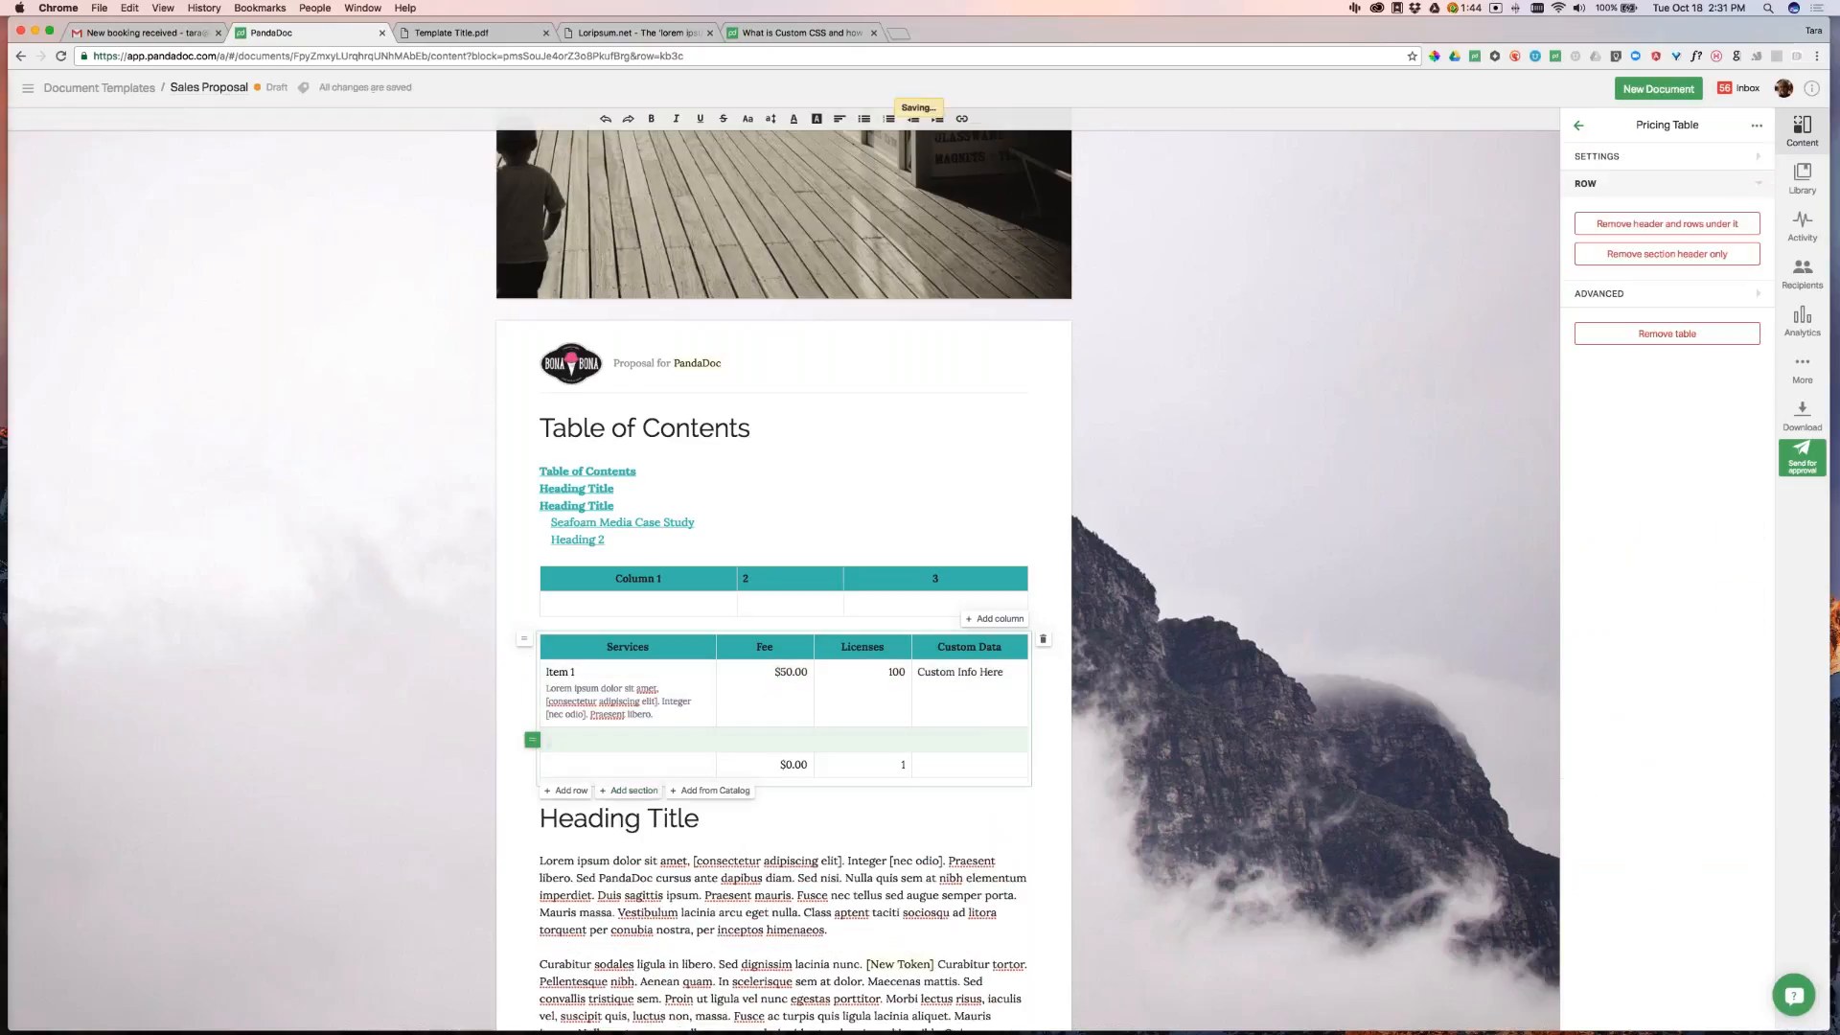
{"action": "left_click_drag", "start_coordinate": [532, 739], "coordinate": [533, 673]}
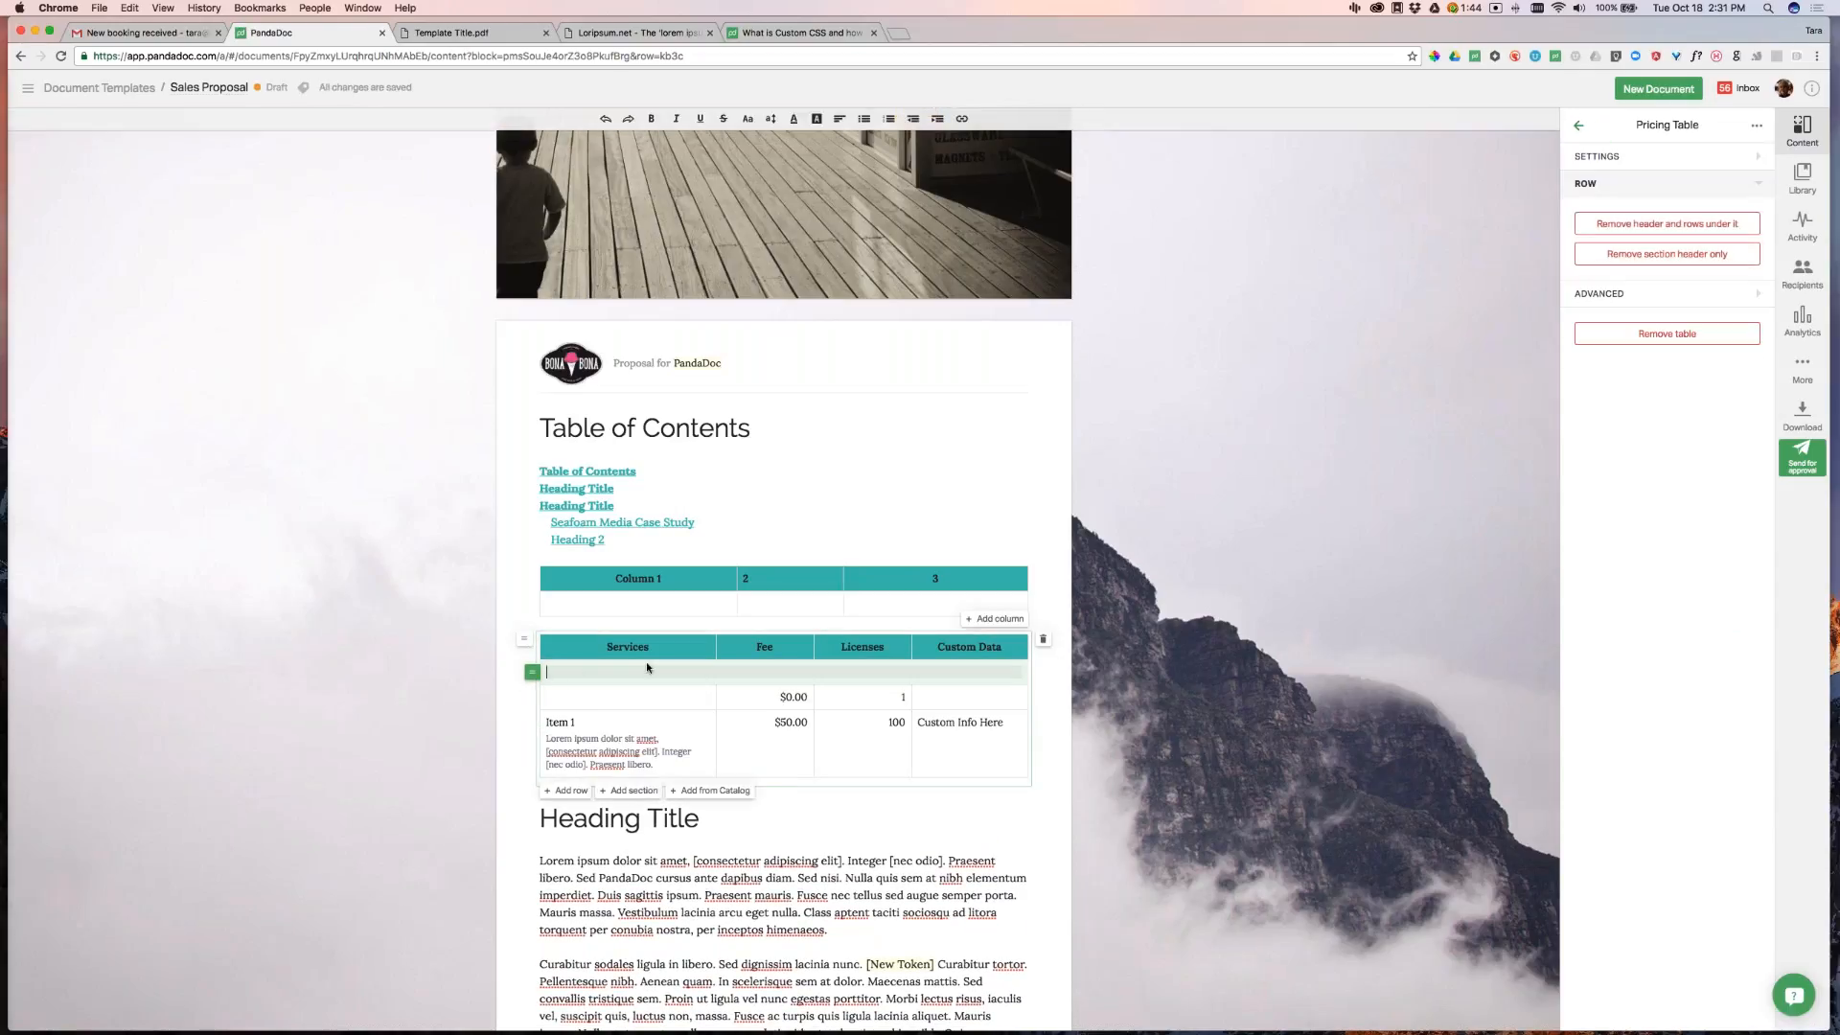
{"action": "type", "text": "Monthly Recurring"}
{"action": "left_click", "coordinate": [628, 792]}
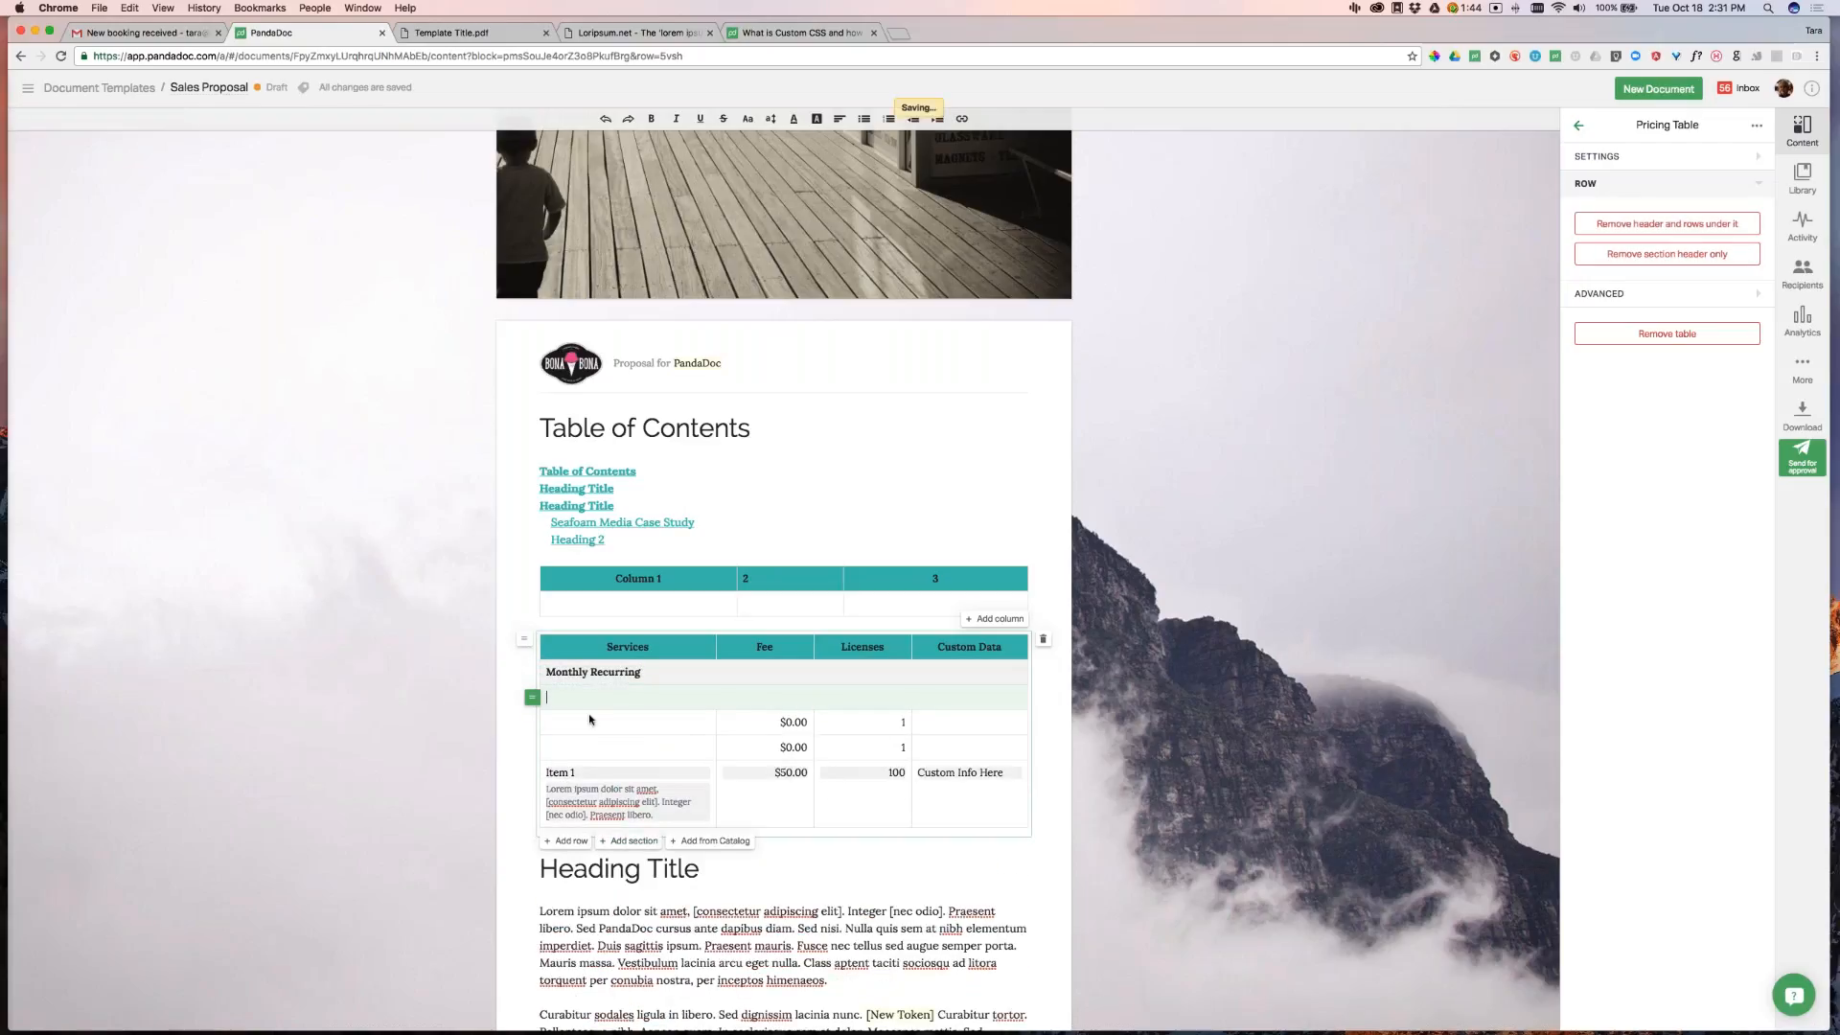
{"action": "left_click_drag", "start_coordinate": [534, 694], "coordinate": [534, 713]}
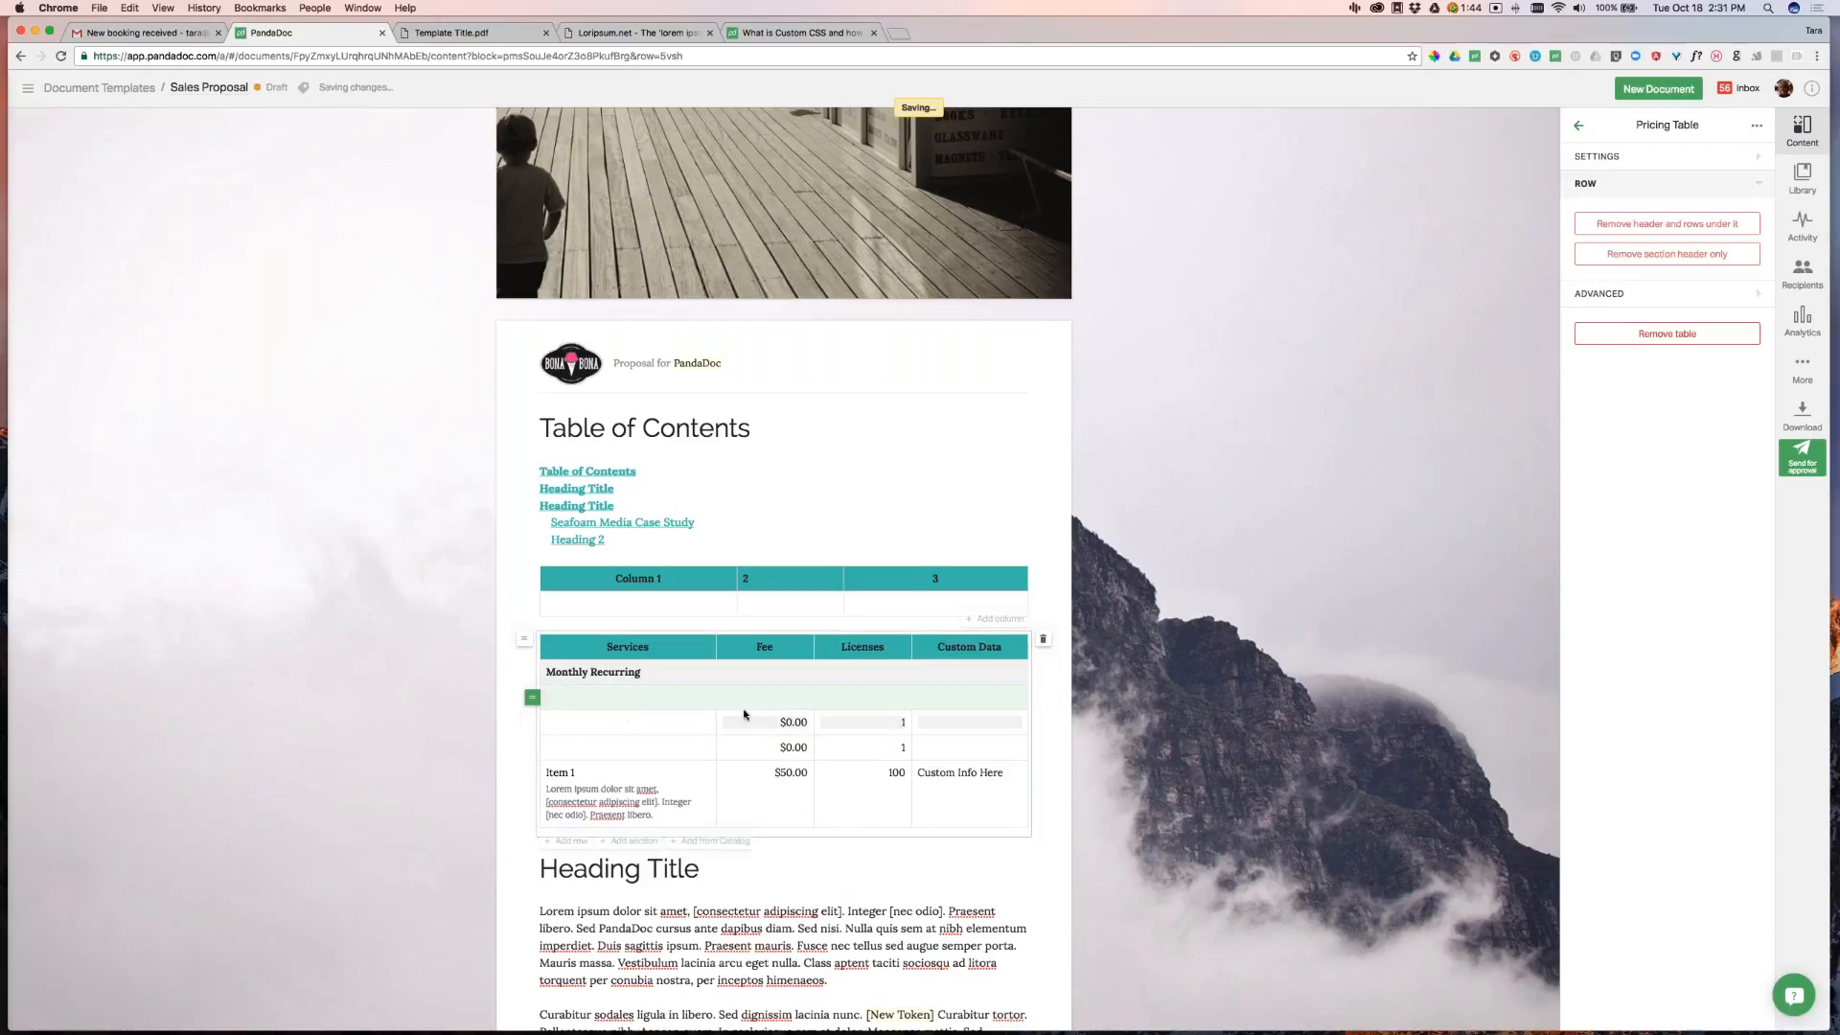
{"action": "left_click", "coordinate": [706, 703]}
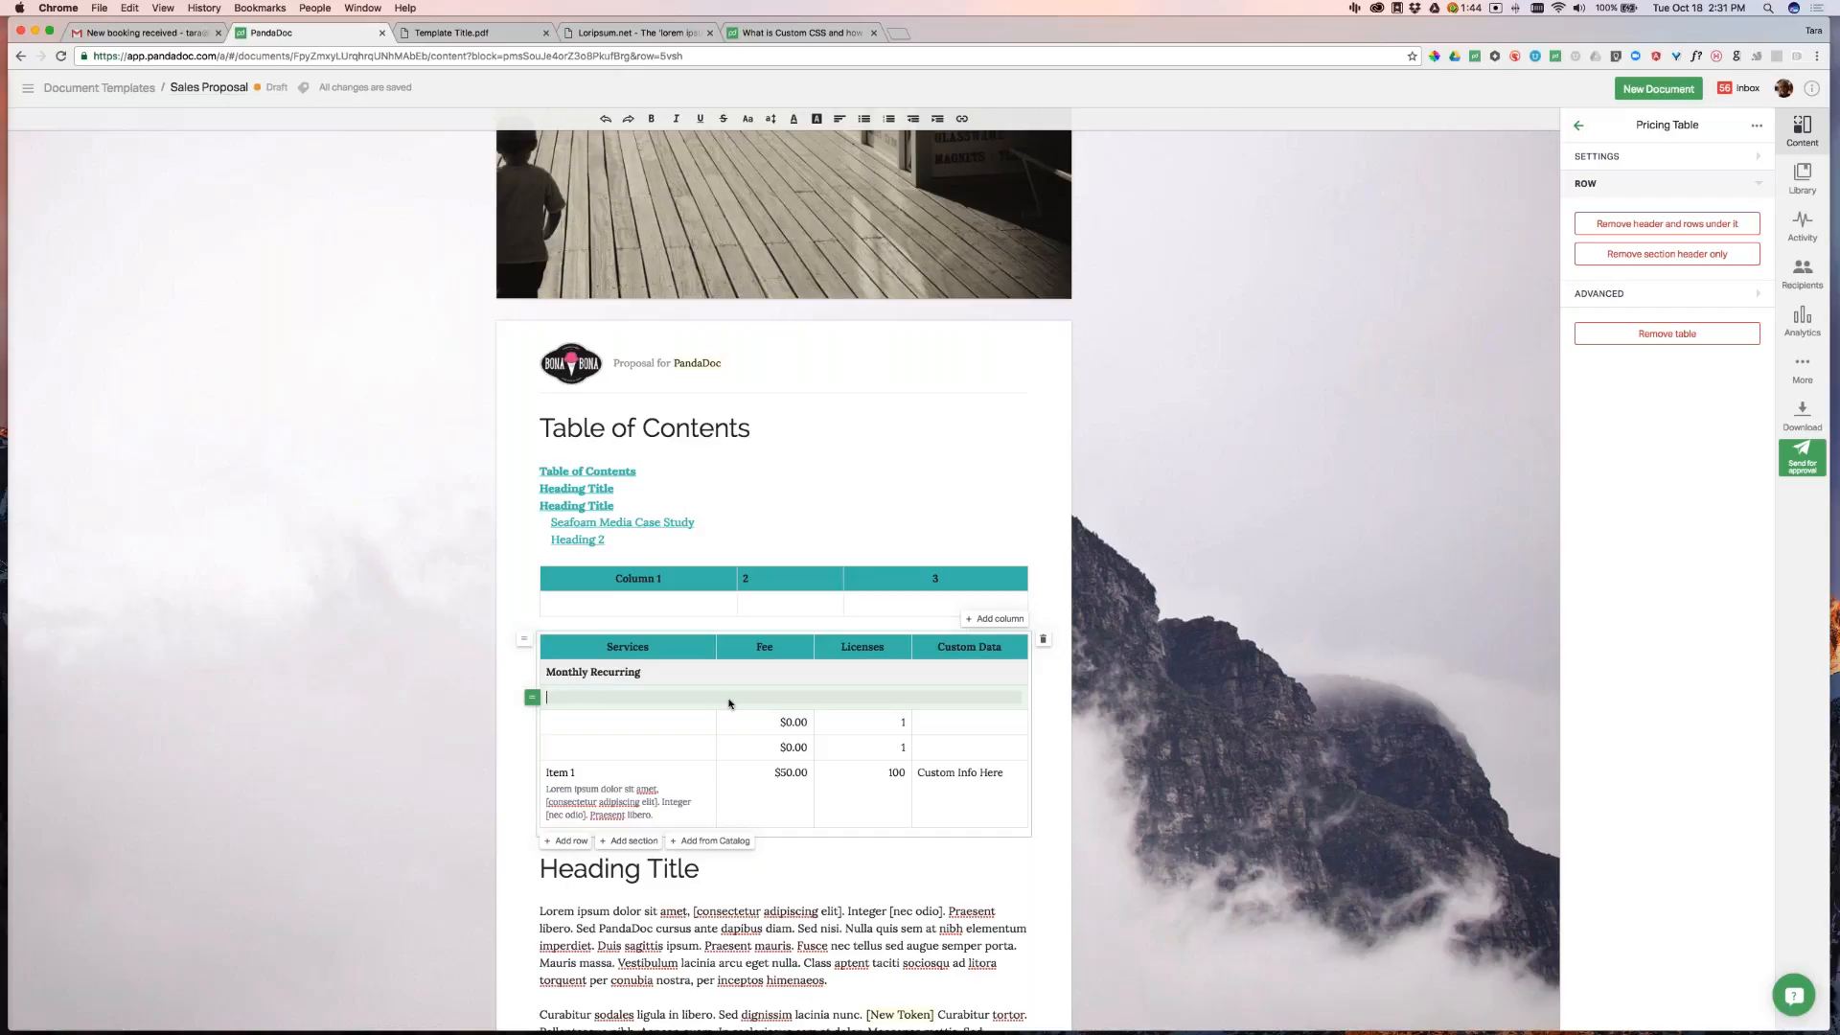
{"action": "type", "text": "One time fees"}
Move the Item 1 row into place among the new sections and reload the document
{"action": "left_click", "coordinate": [848, 726]}
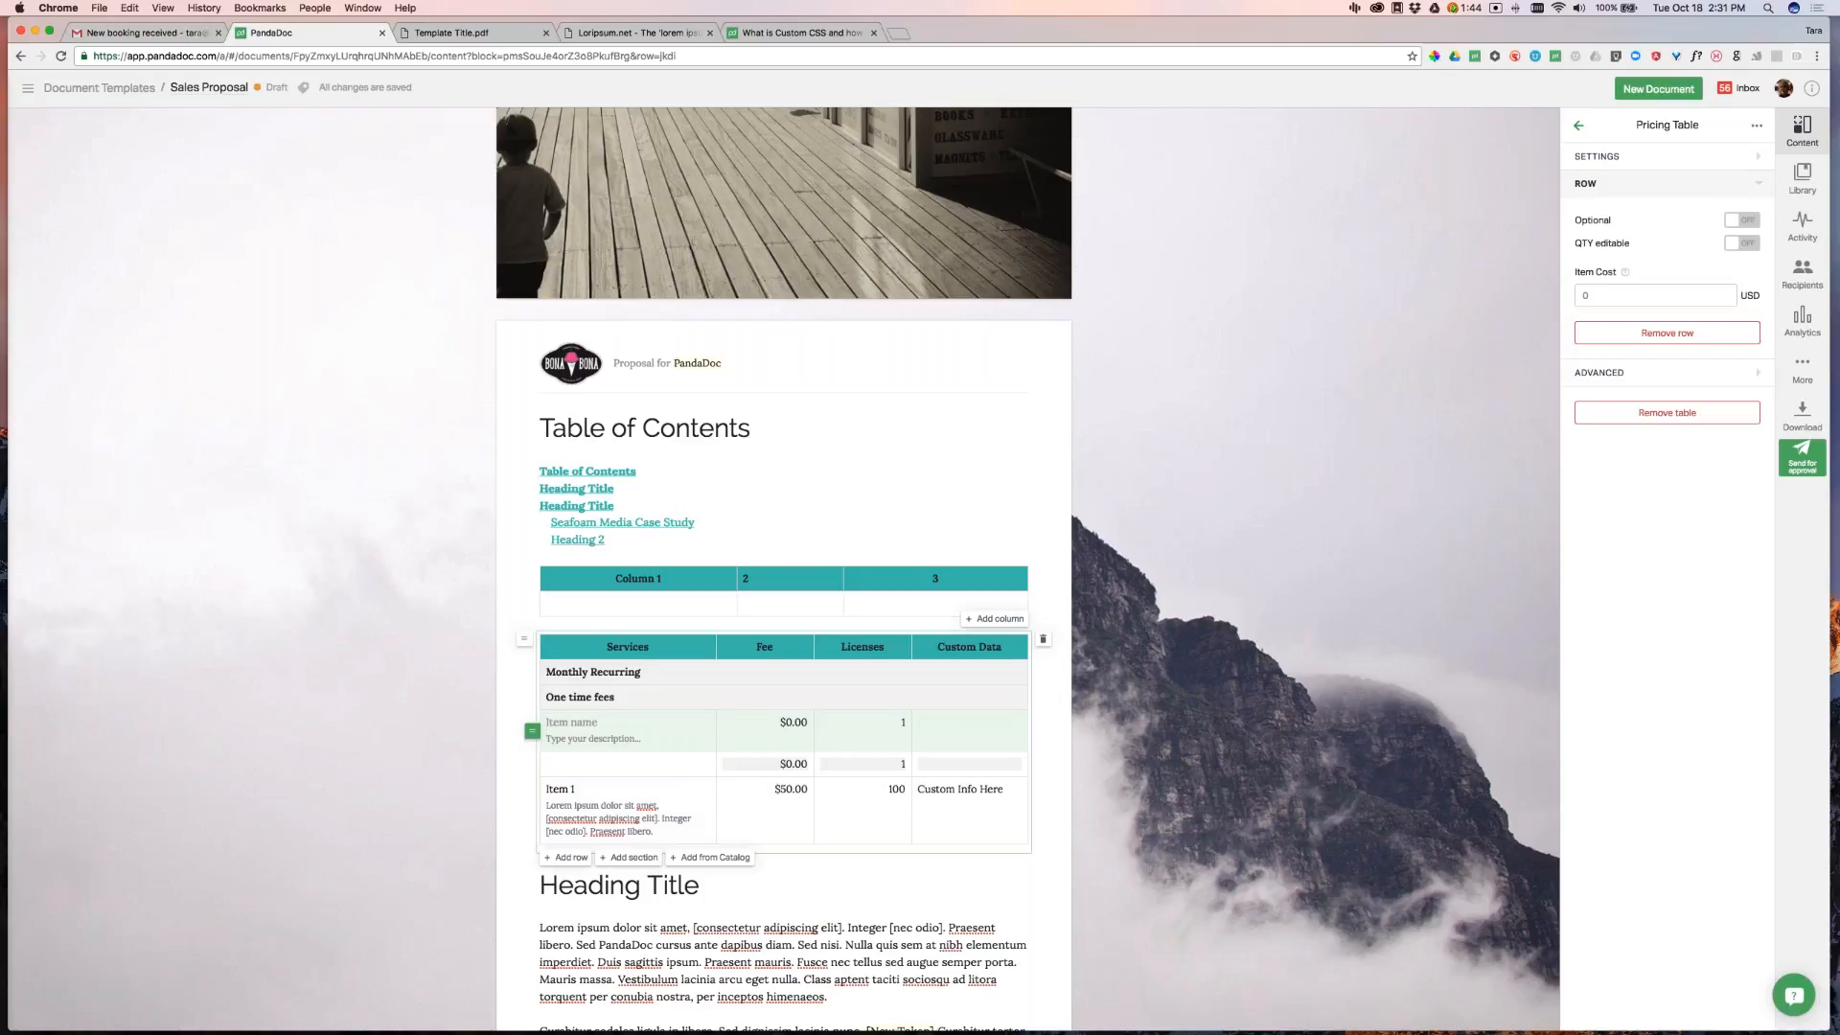
{"action": "left_click", "coordinate": [602, 801]}
{"action": "left_click_drag", "start_coordinate": [531, 795], "coordinate": [552, 692]}
{"action": "left_click", "coordinate": [562, 699]}
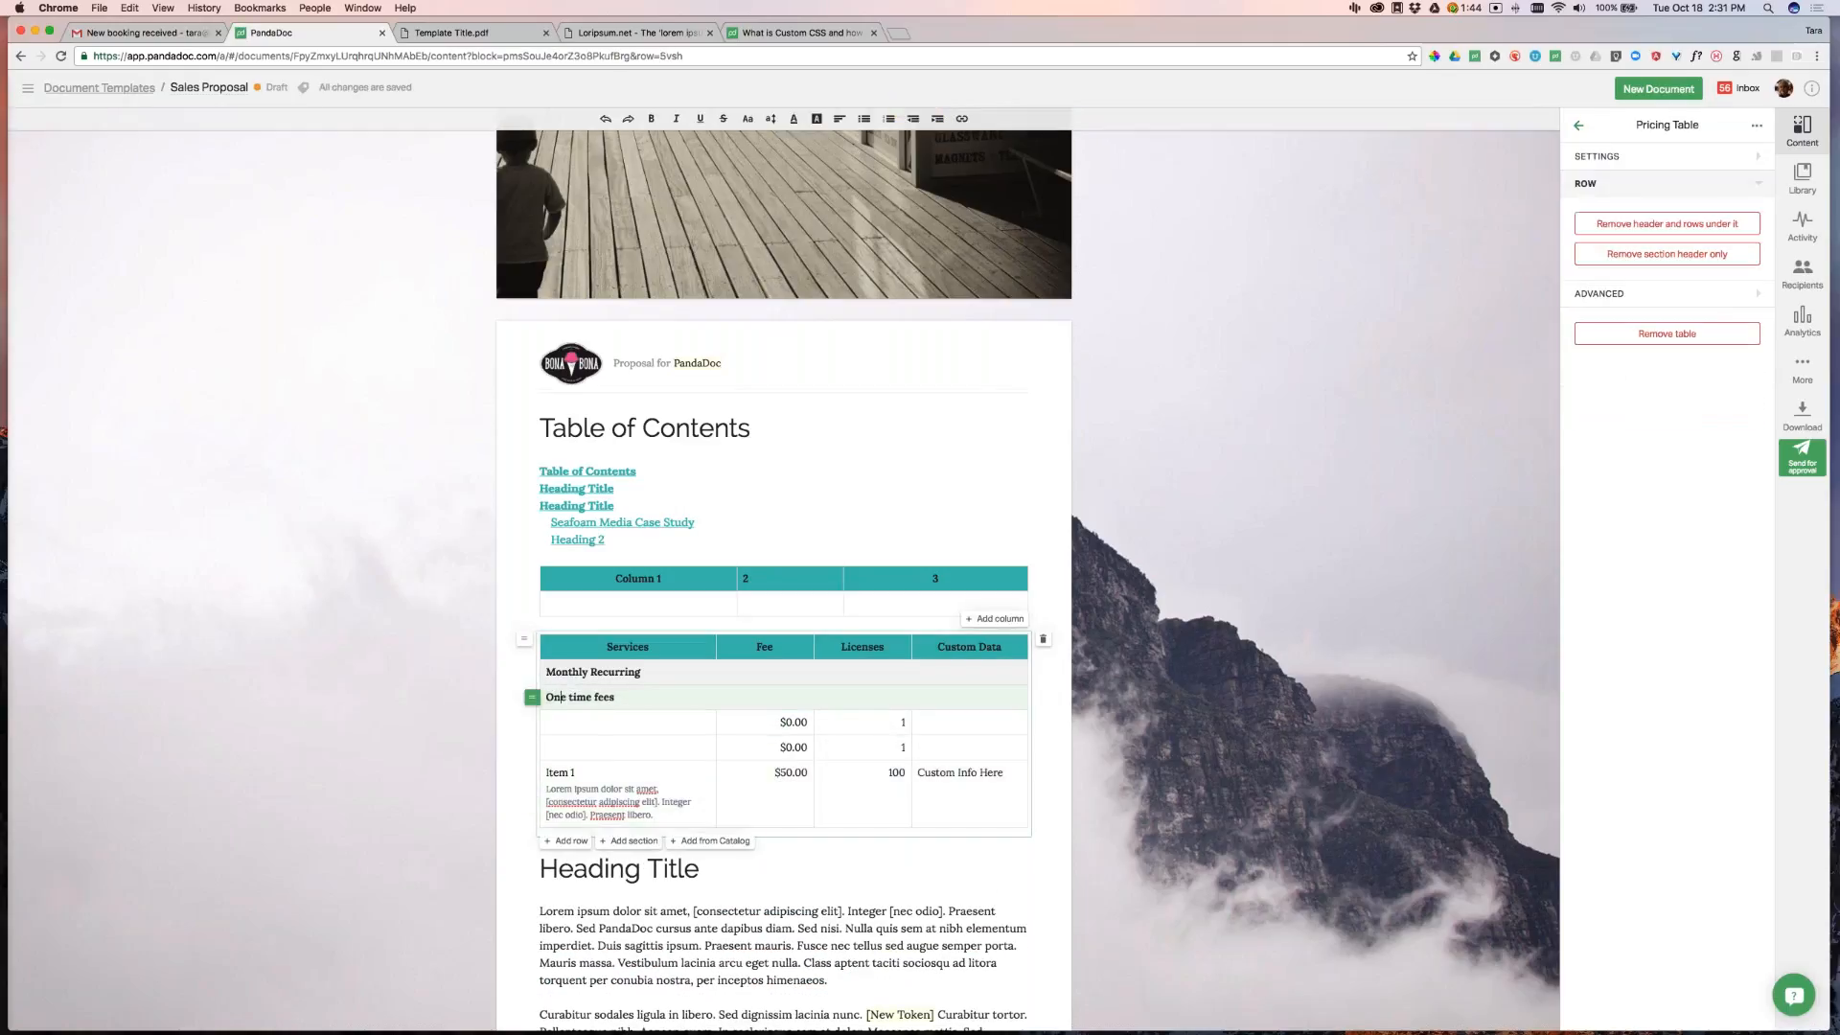
{"action": "left_click", "coordinate": [61, 57]}
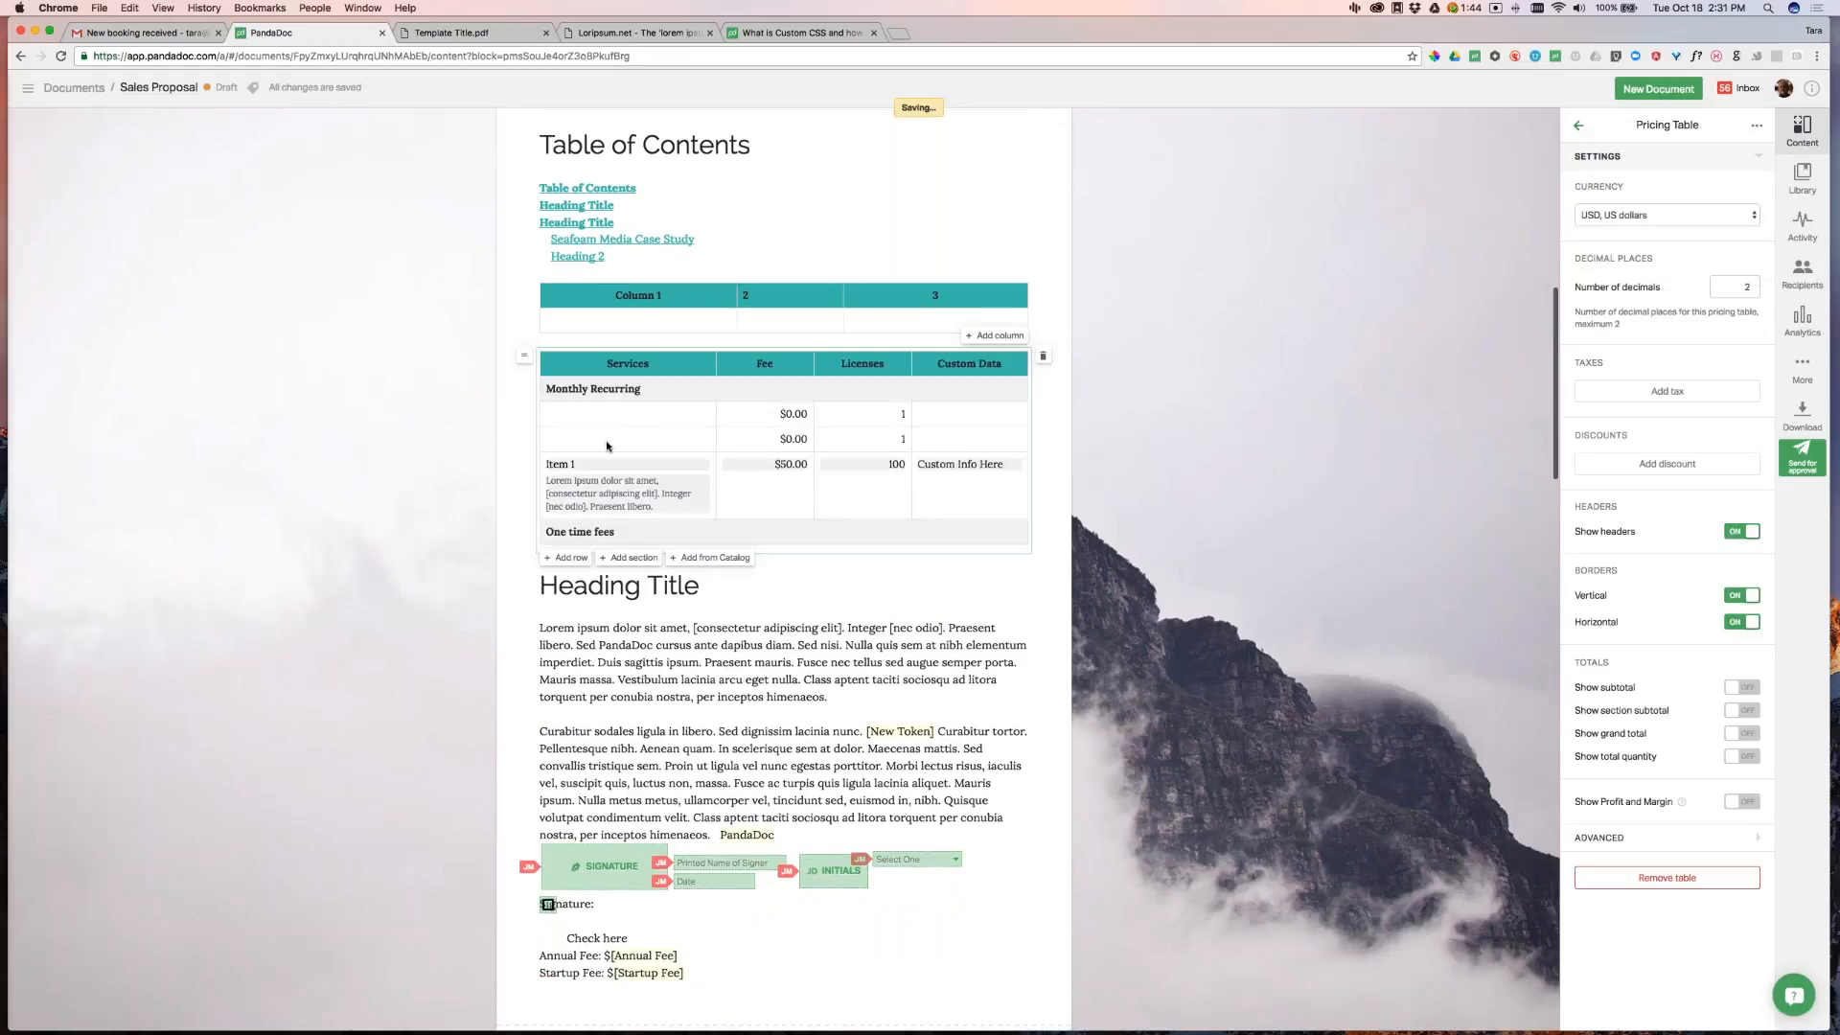
Move an empty row under One time fees and make it a One time fee at $500.00
{"action": "left_click_drag", "start_coordinate": [552, 514], "coordinate": [552, 534]}
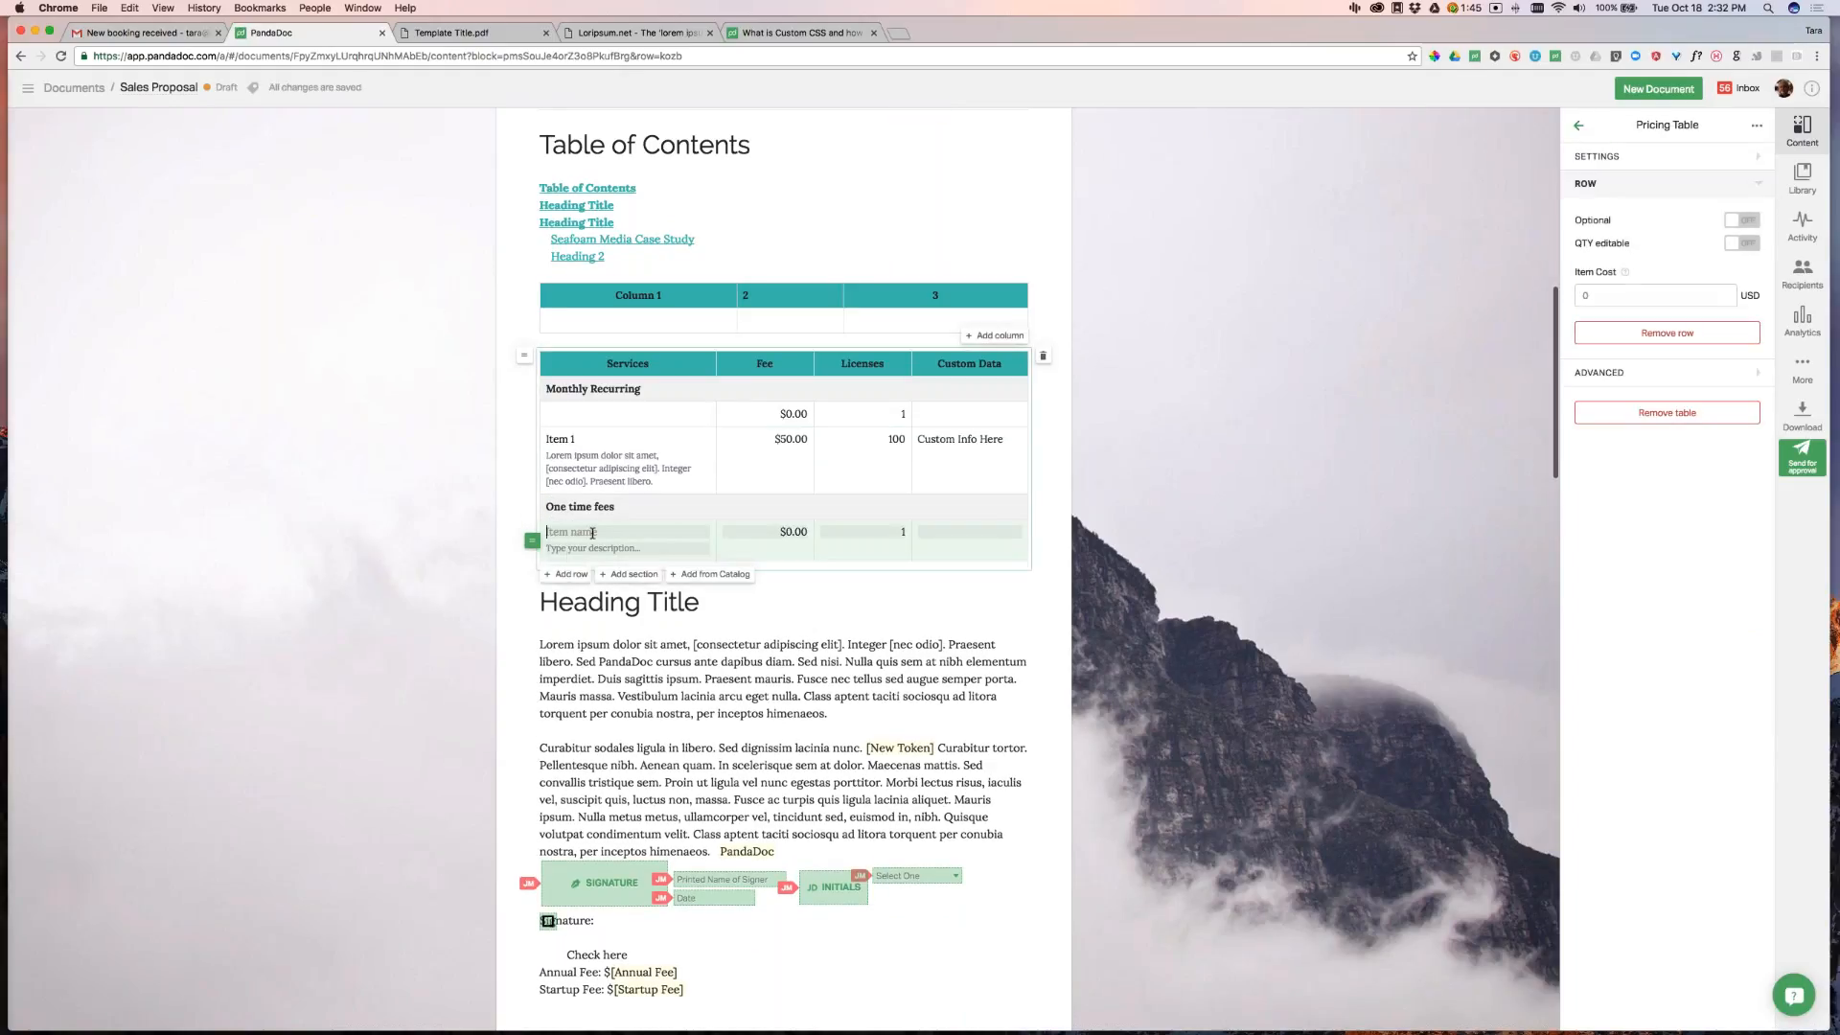
{"action": "left_click", "coordinate": [592, 534]}
{"action": "type", "text": "O"}
{"action": "type", "text": "ne time fee"}
{"action": "type", "text": "50"}
{"action": "key", "text": "BackSpace"}
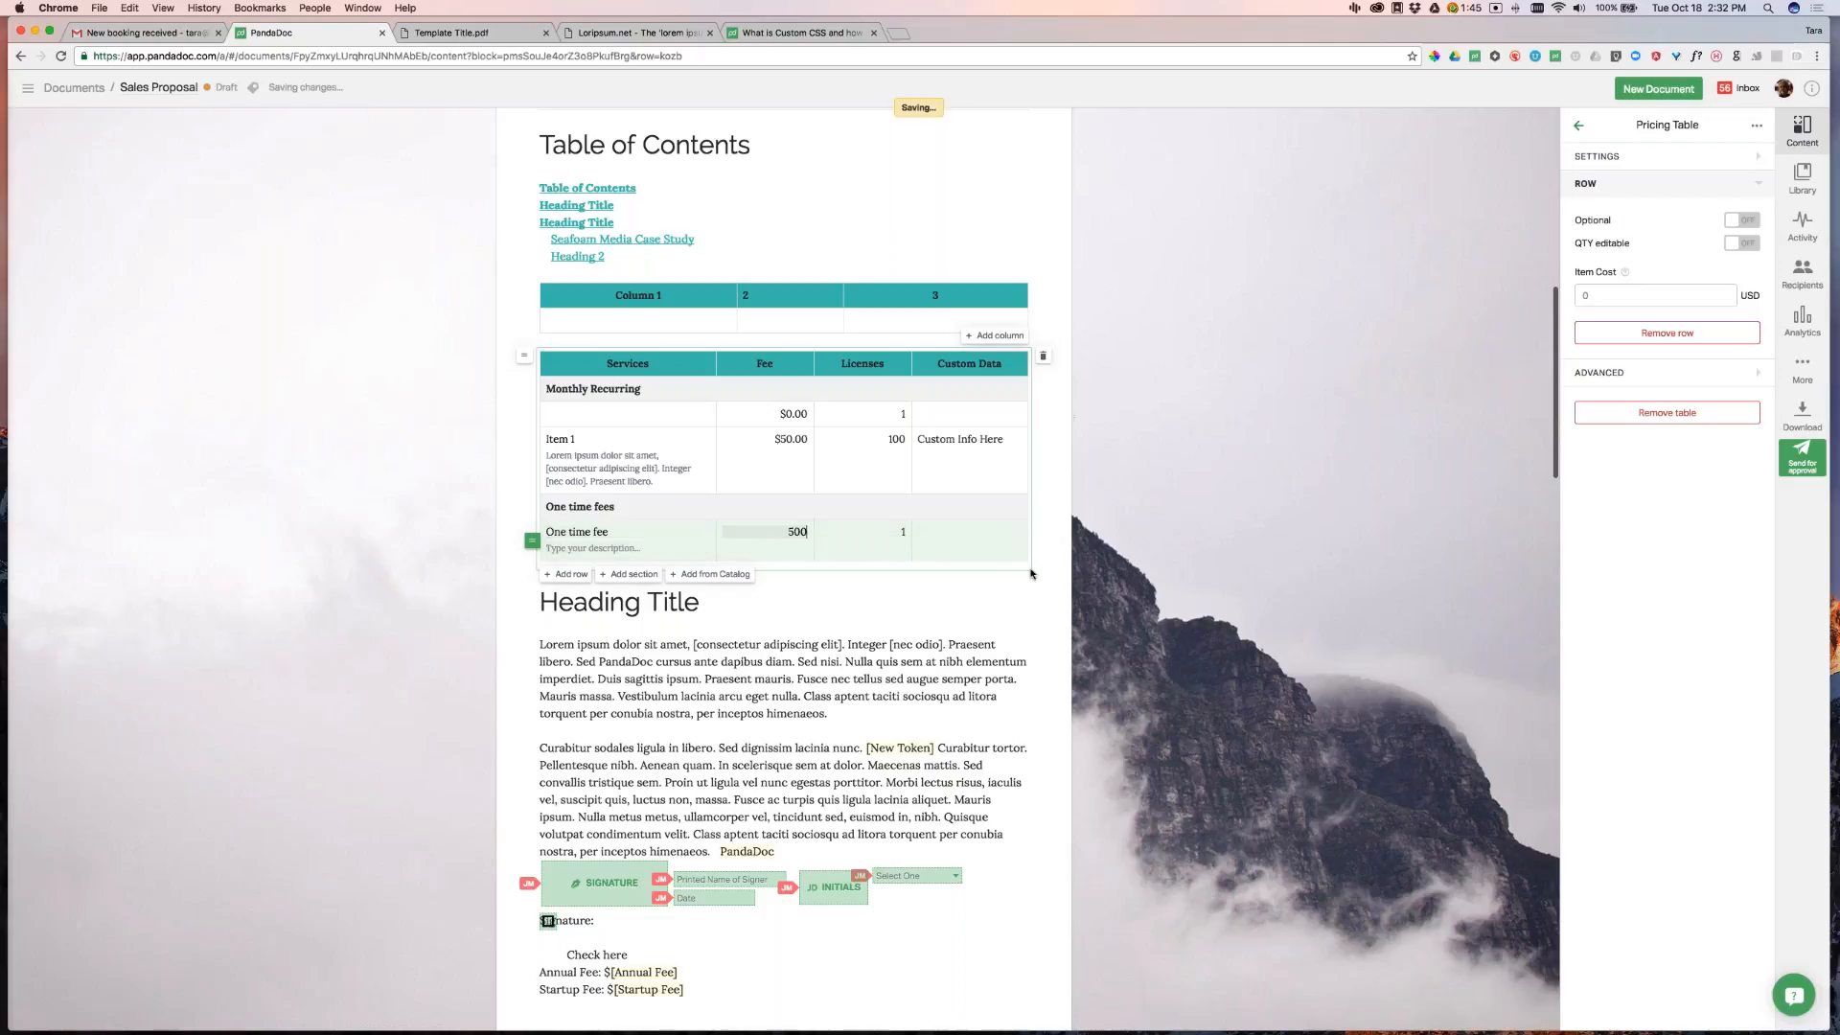
{"action": "left_click", "coordinate": [964, 536]}
Enter Training as its custom data and delete the leftover empty $0.00 row
{"action": "type", "text": "Tarining"}
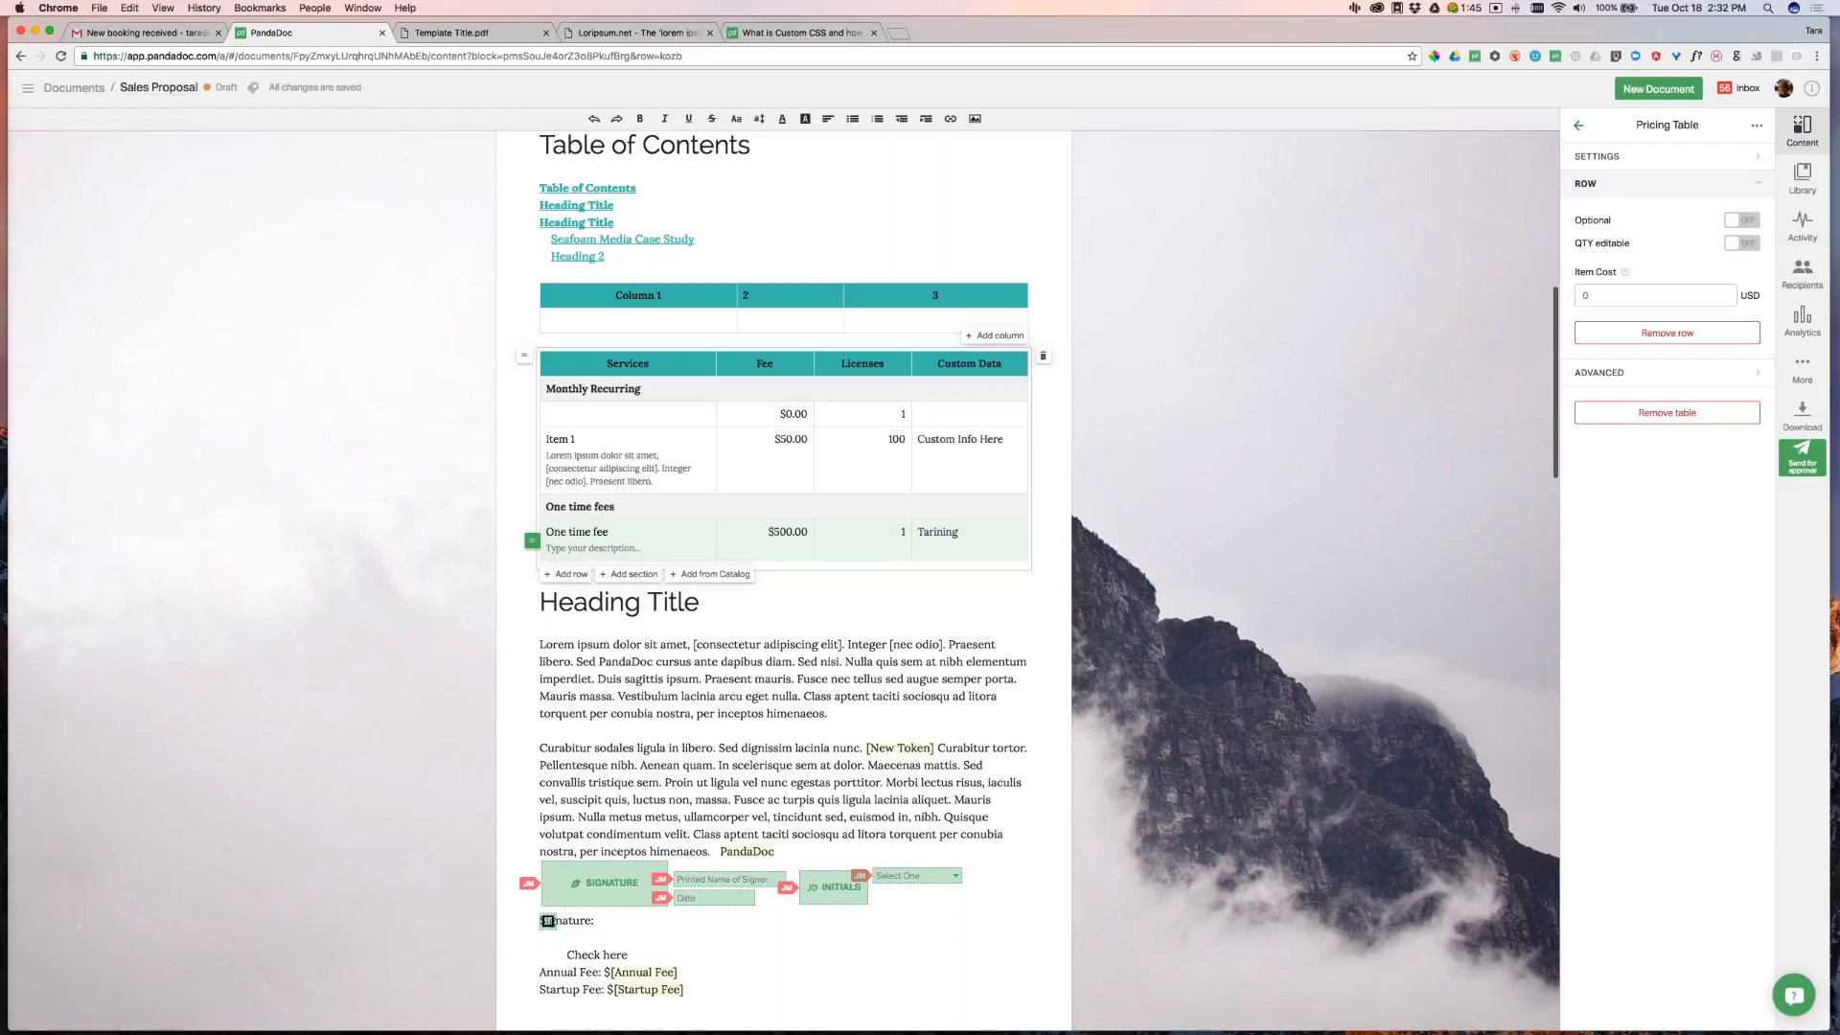
{"action": "double_click", "coordinate": [914, 525]}
{"action": "type", "text": "Trai"}
{"action": "left_click", "coordinate": [1284, 536]}
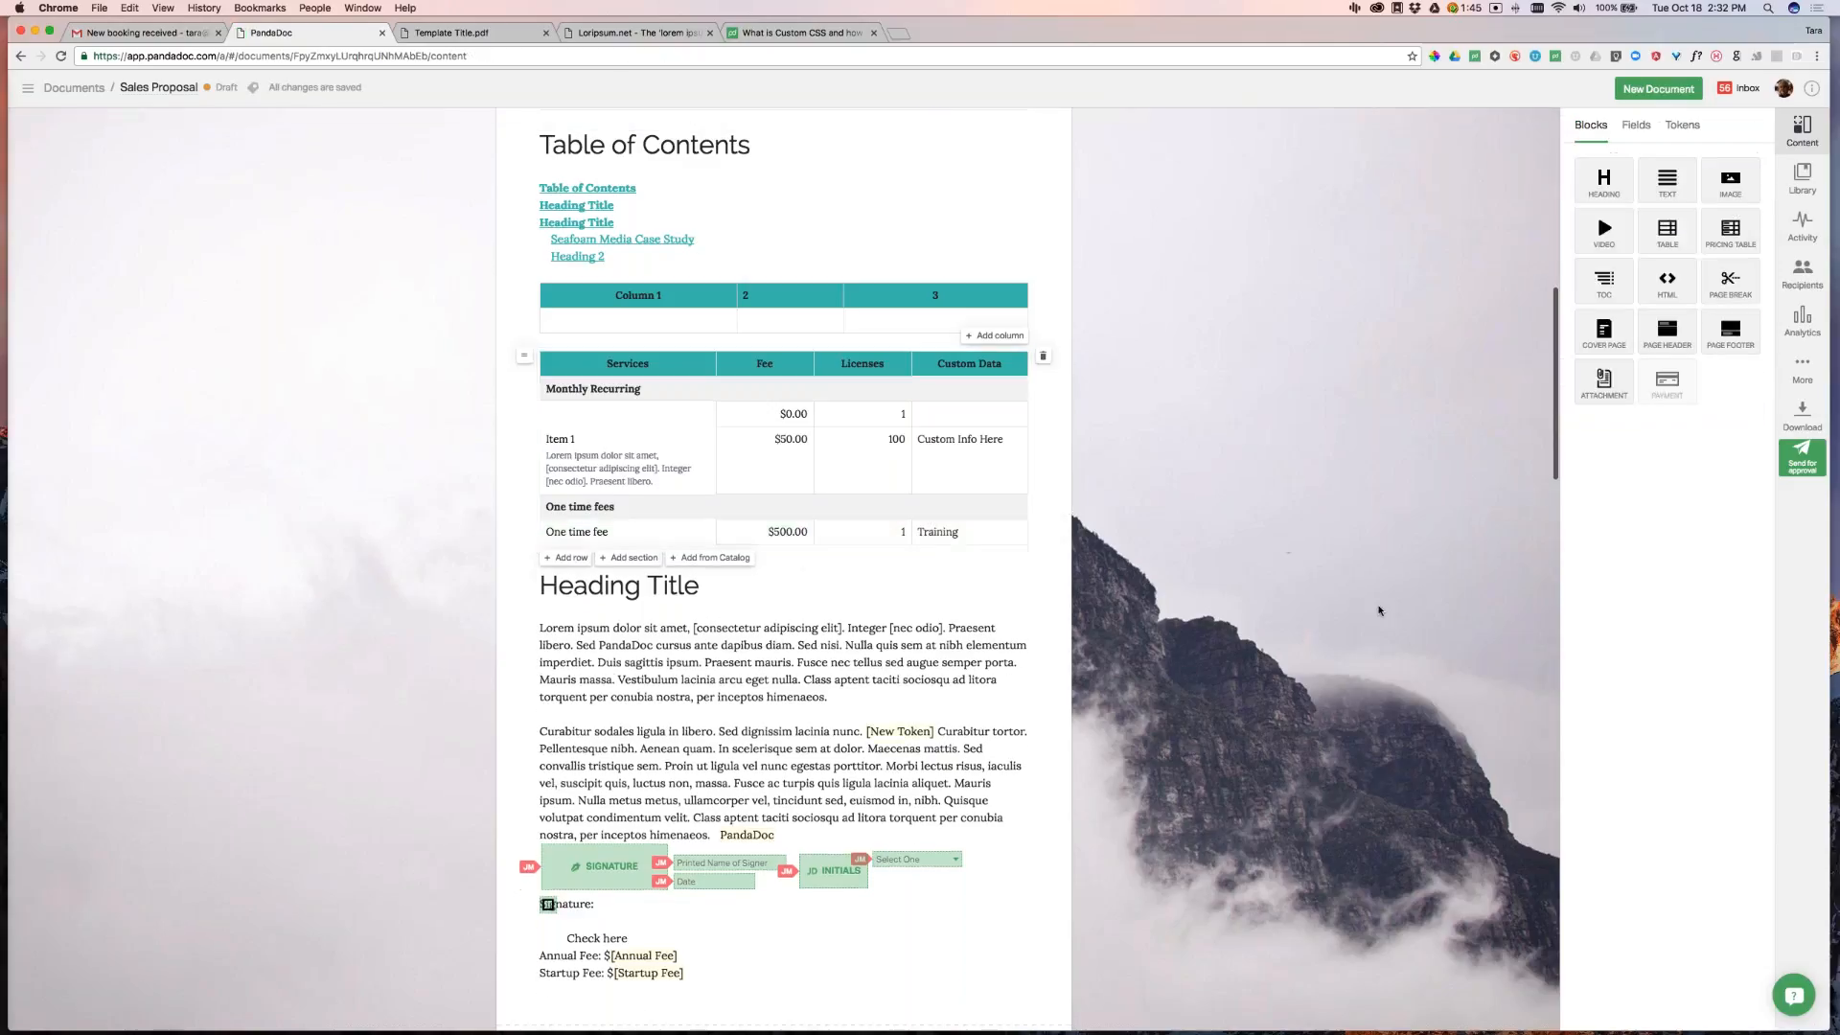
{"action": "left_click", "coordinate": [668, 417]}
{"action": "left_click", "coordinate": [1666, 332]}
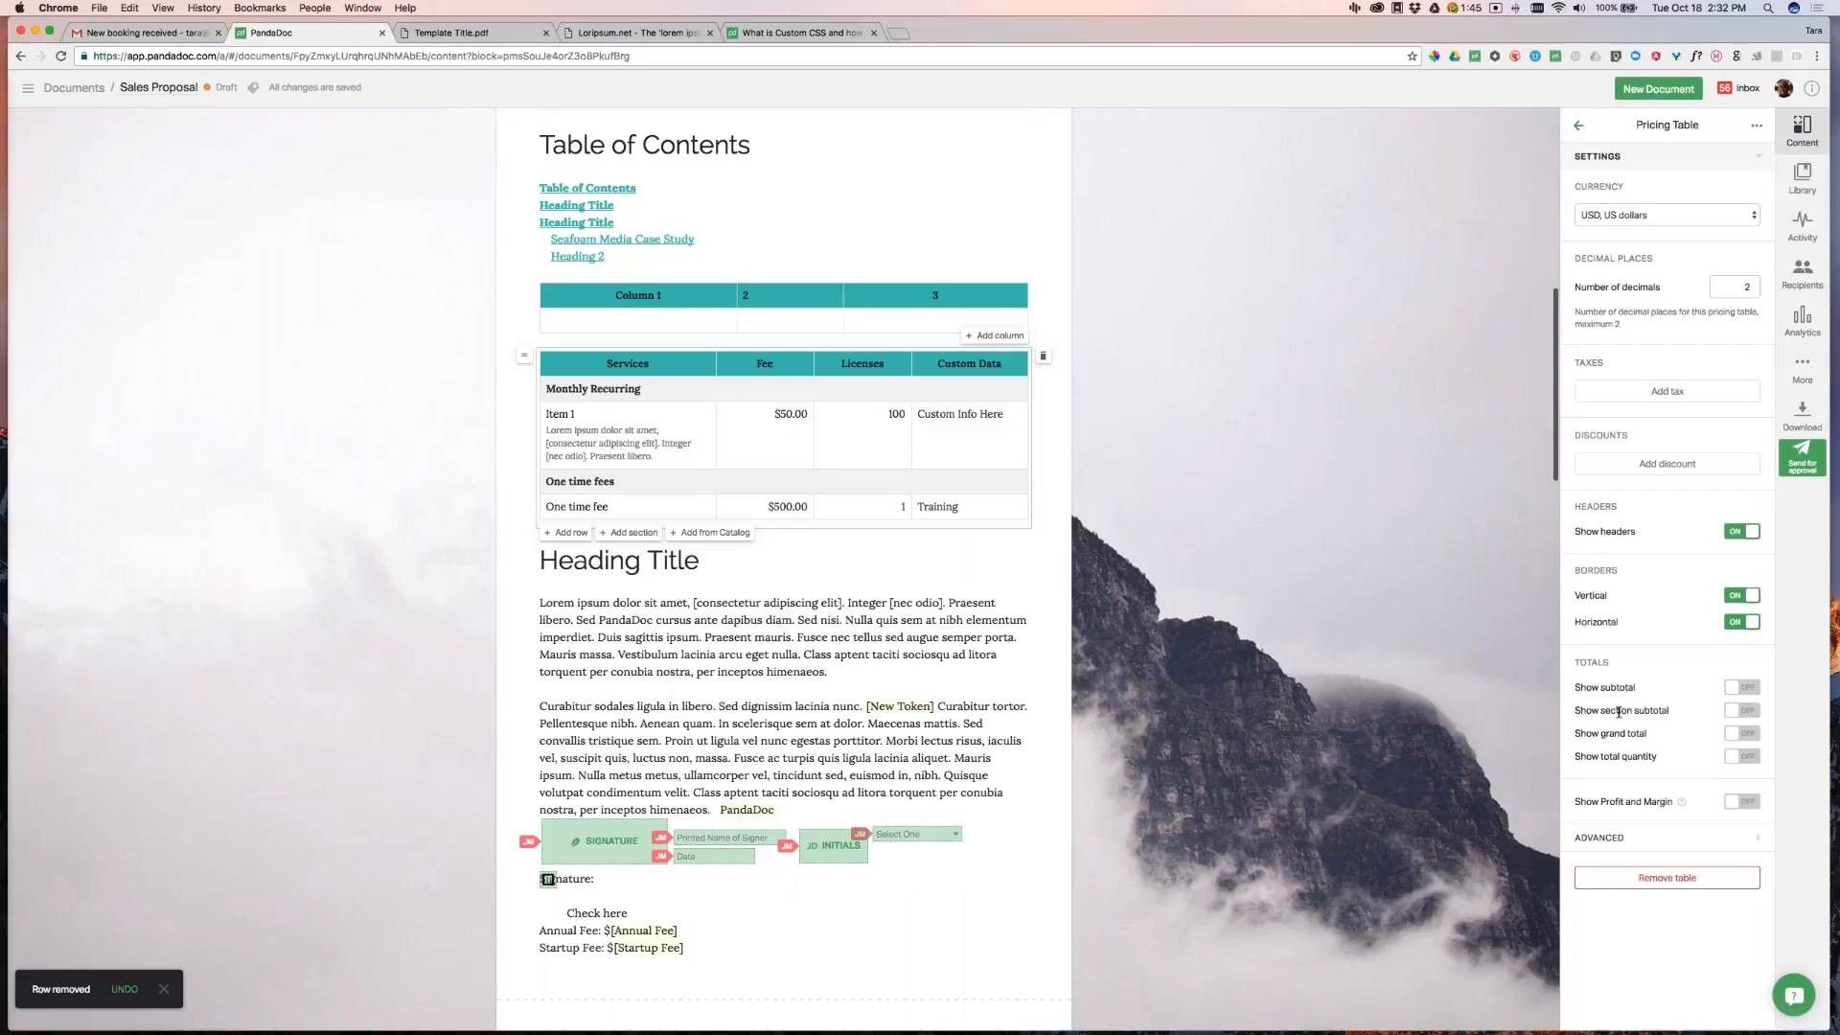
Show a subtotal for each section and add a 5% total tax
{"action": "left_click", "coordinate": [1741, 710]}
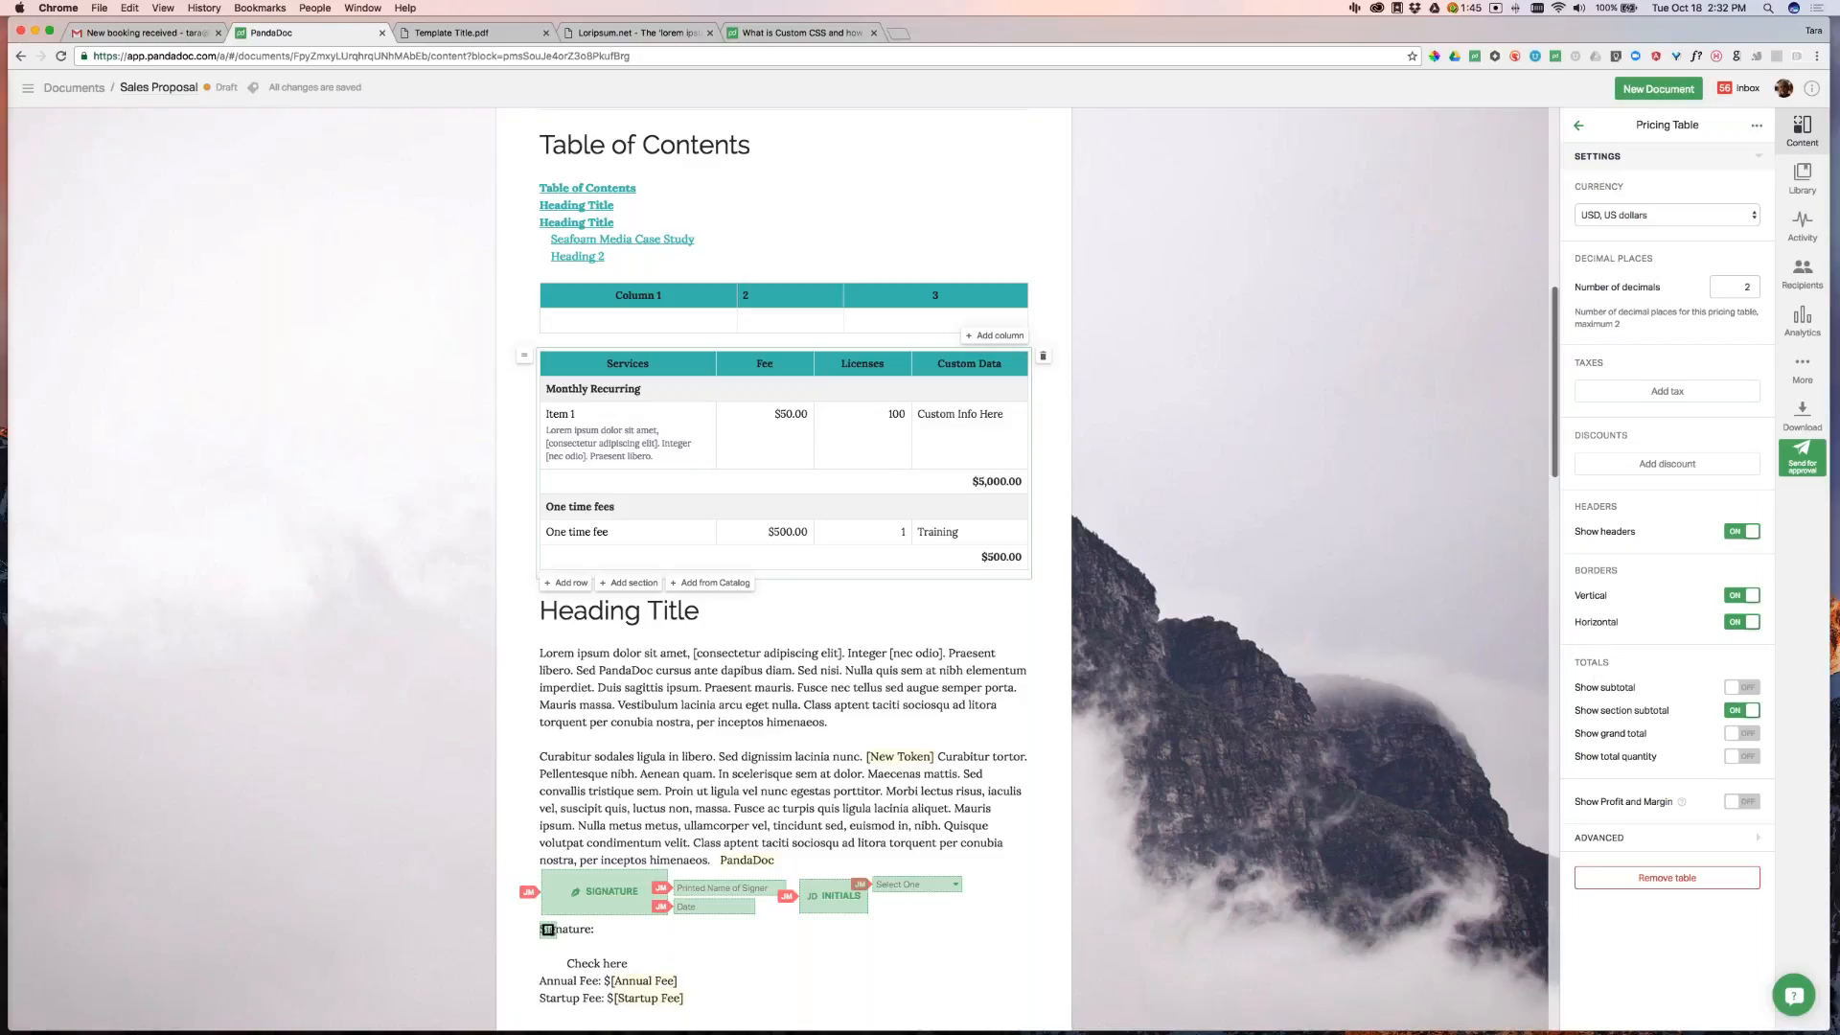
{"action": "left_click", "coordinate": [1667, 391]}
{"action": "left_click", "coordinate": [1733, 433]}
{"action": "type", "text": "5"}
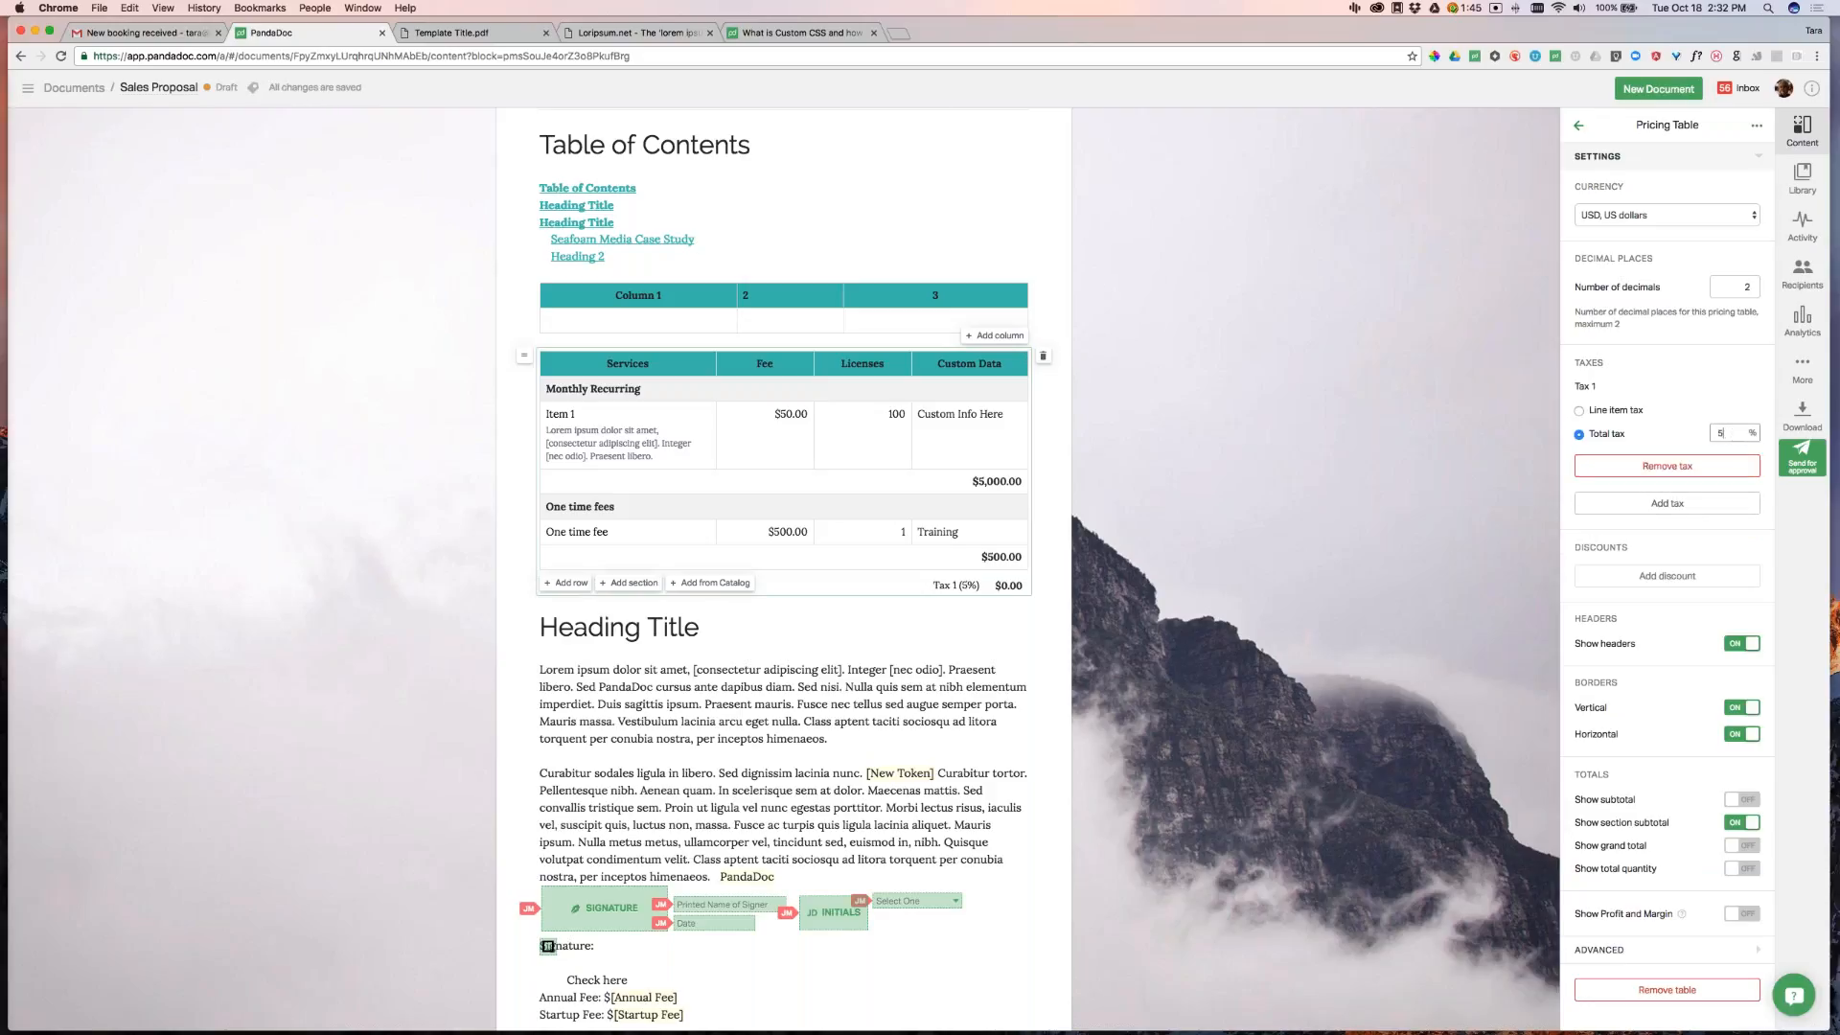
Add a 15% discount on the total, giving Discount (15%) -$825.00
{"action": "left_click", "coordinate": [1667, 576]}
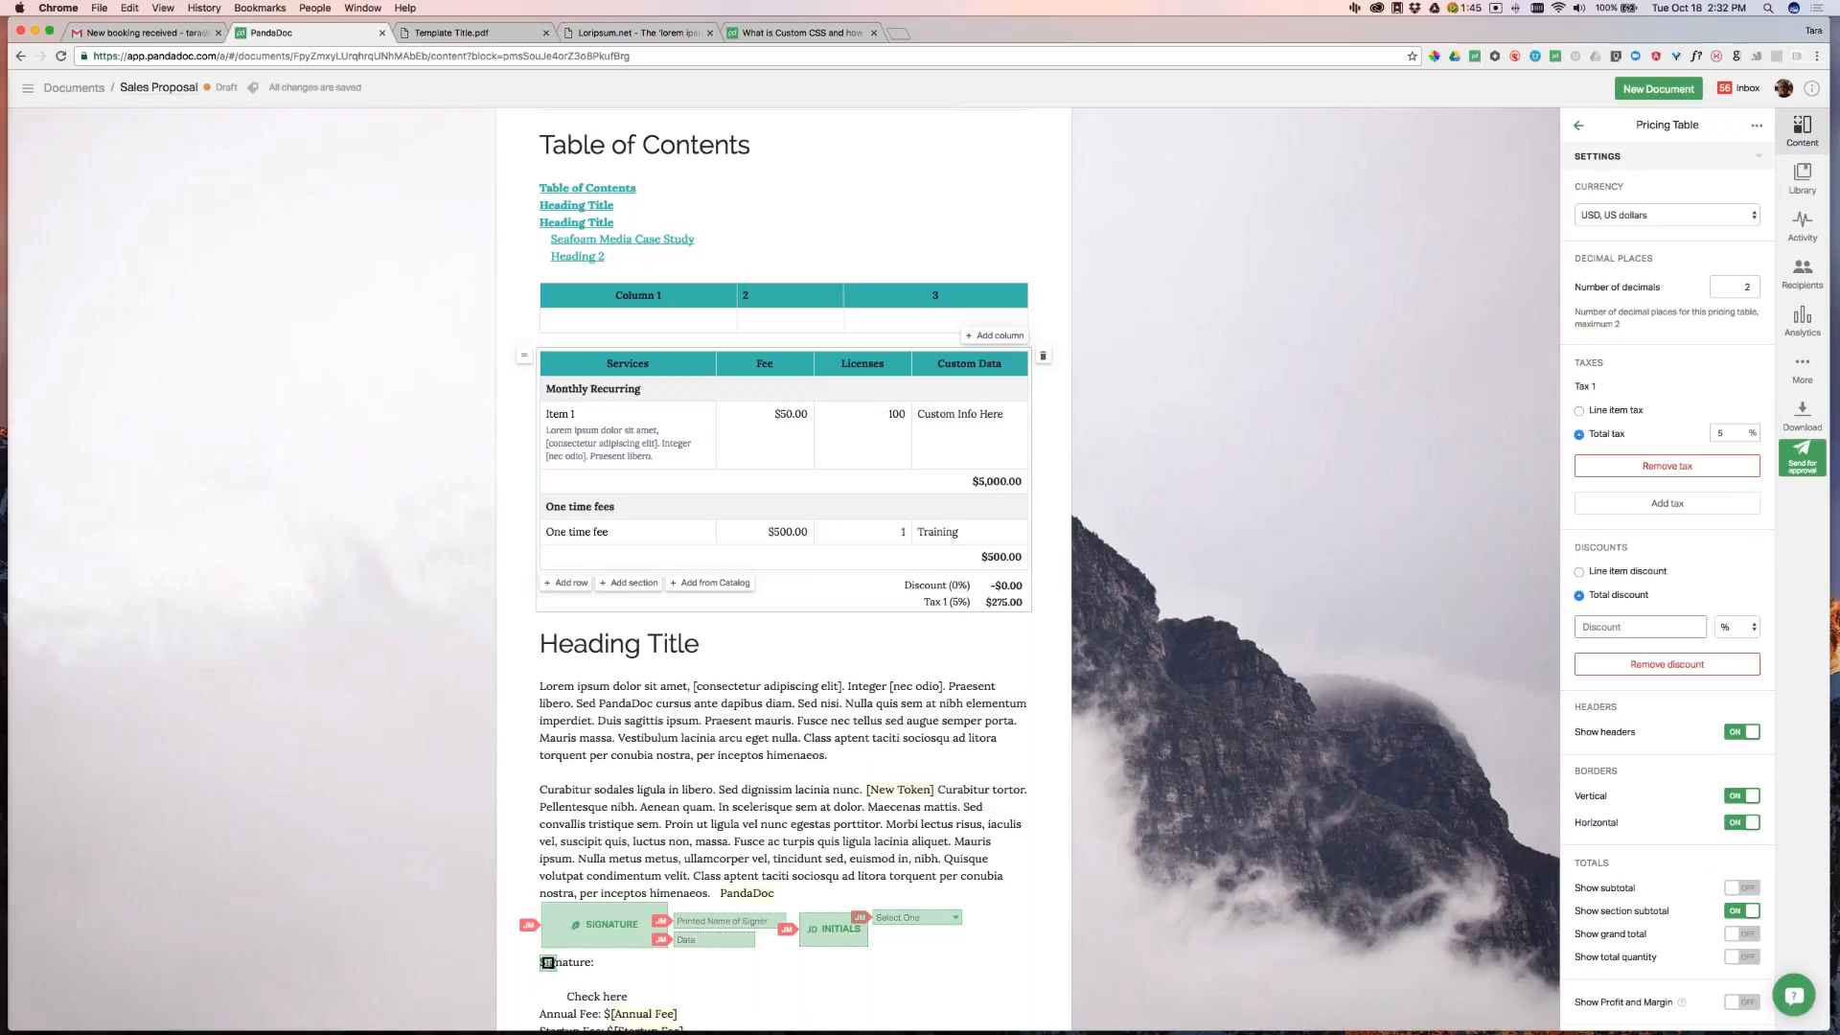
{"action": "left_click", "coordinate": [1580, 572]}
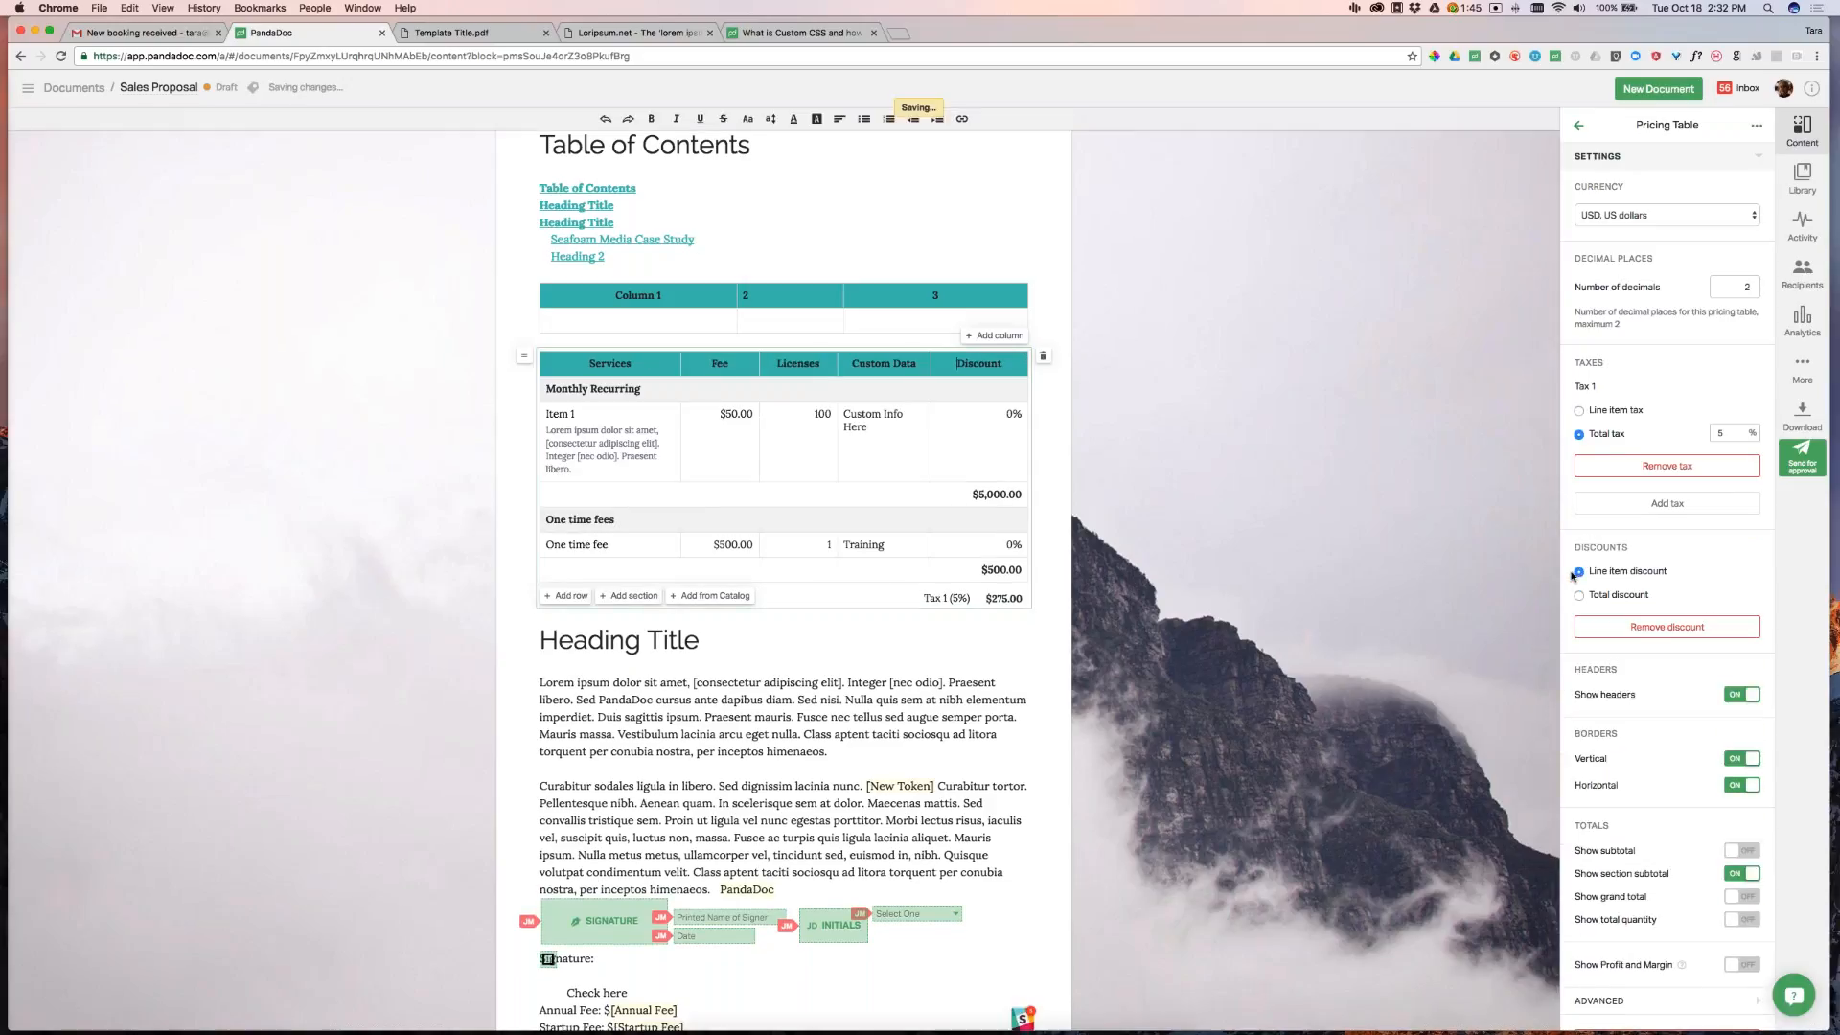
{"action": "left_click", "coordinate": [1578, 596]}
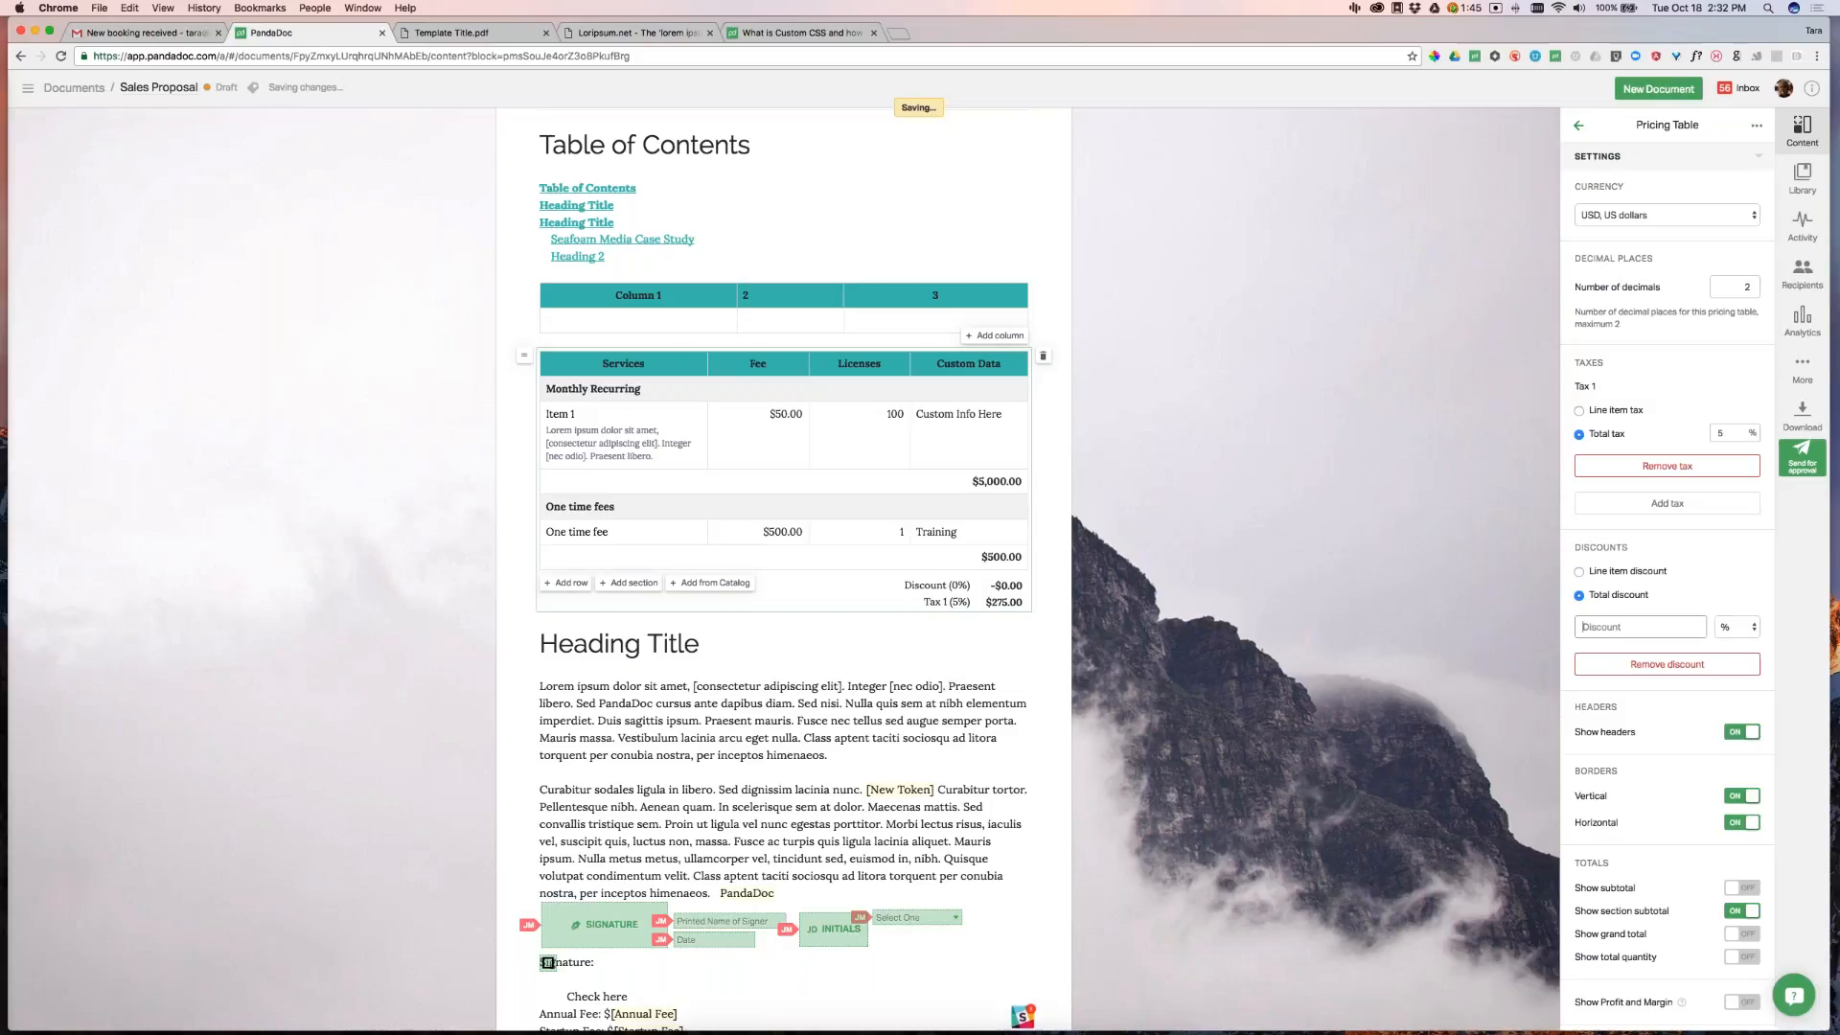
{"action": "type", "text": "15"}
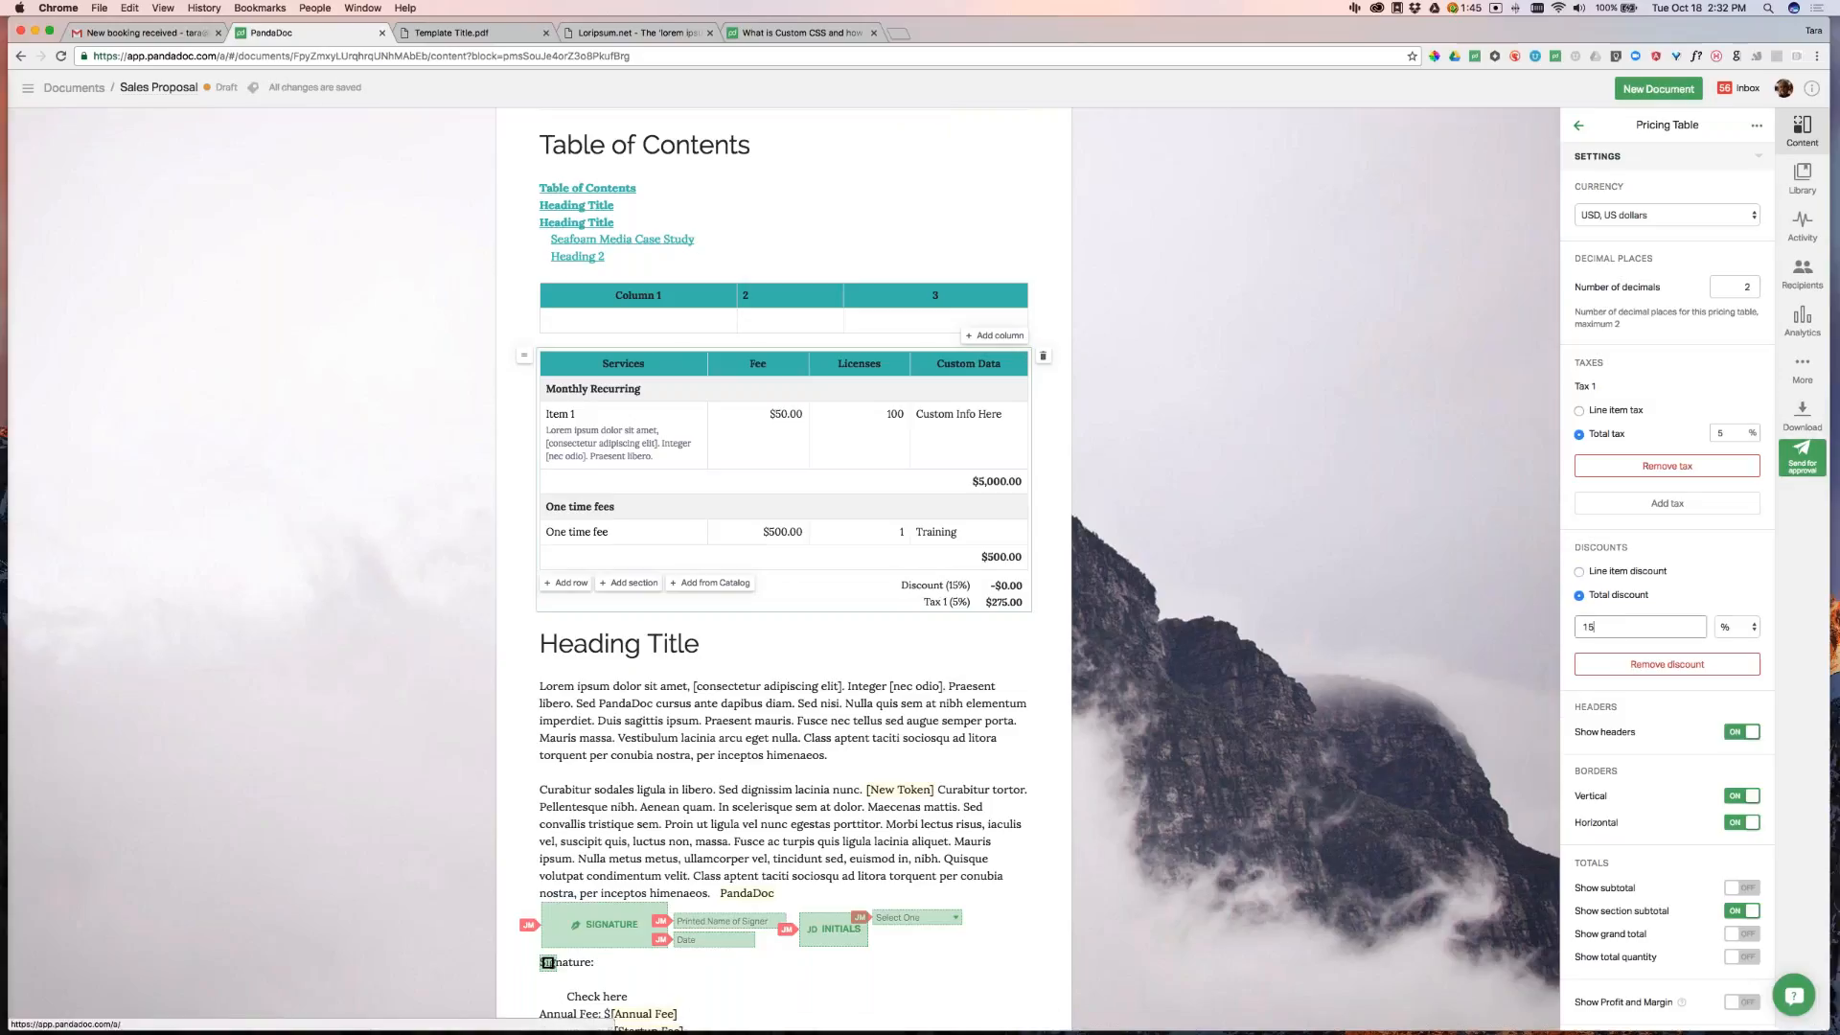
{"action": "left_click", "coordinate": [1248, 527]}
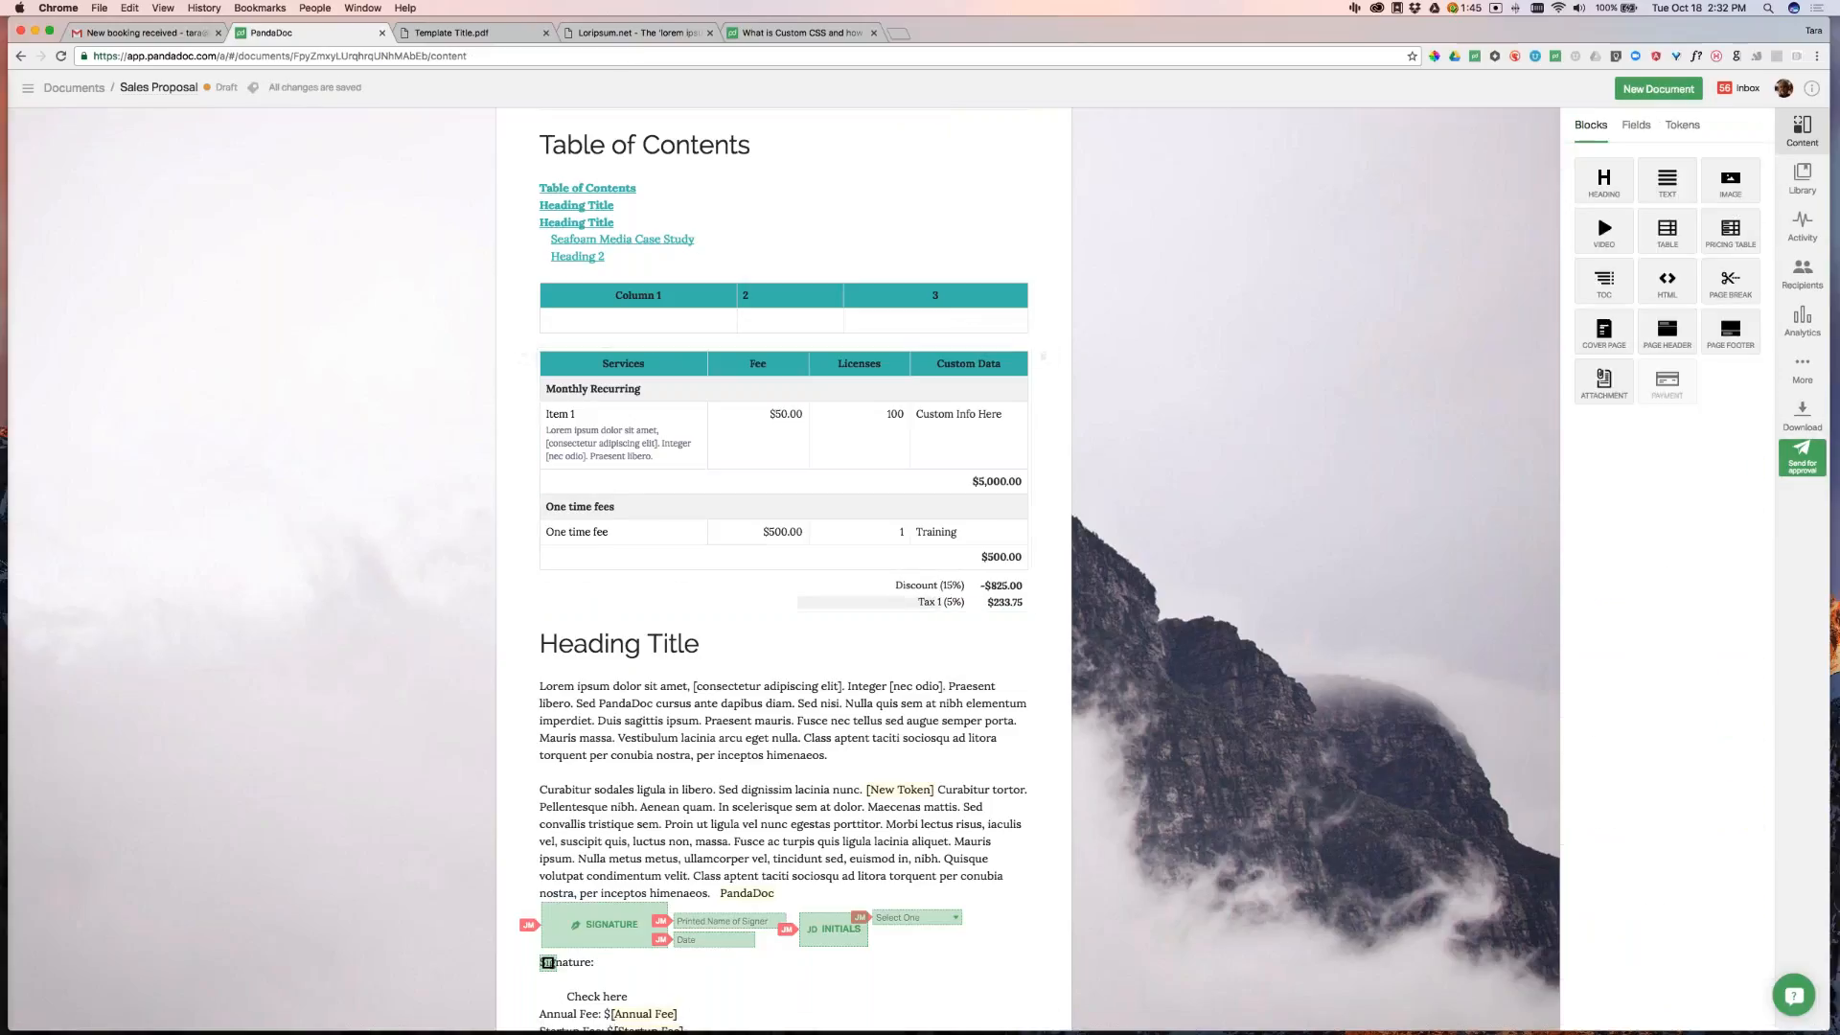
Rename the discount to Tradeshow Discount and the first tax to VAT
{"action": "double_click", "coordinate": [912, 586]}
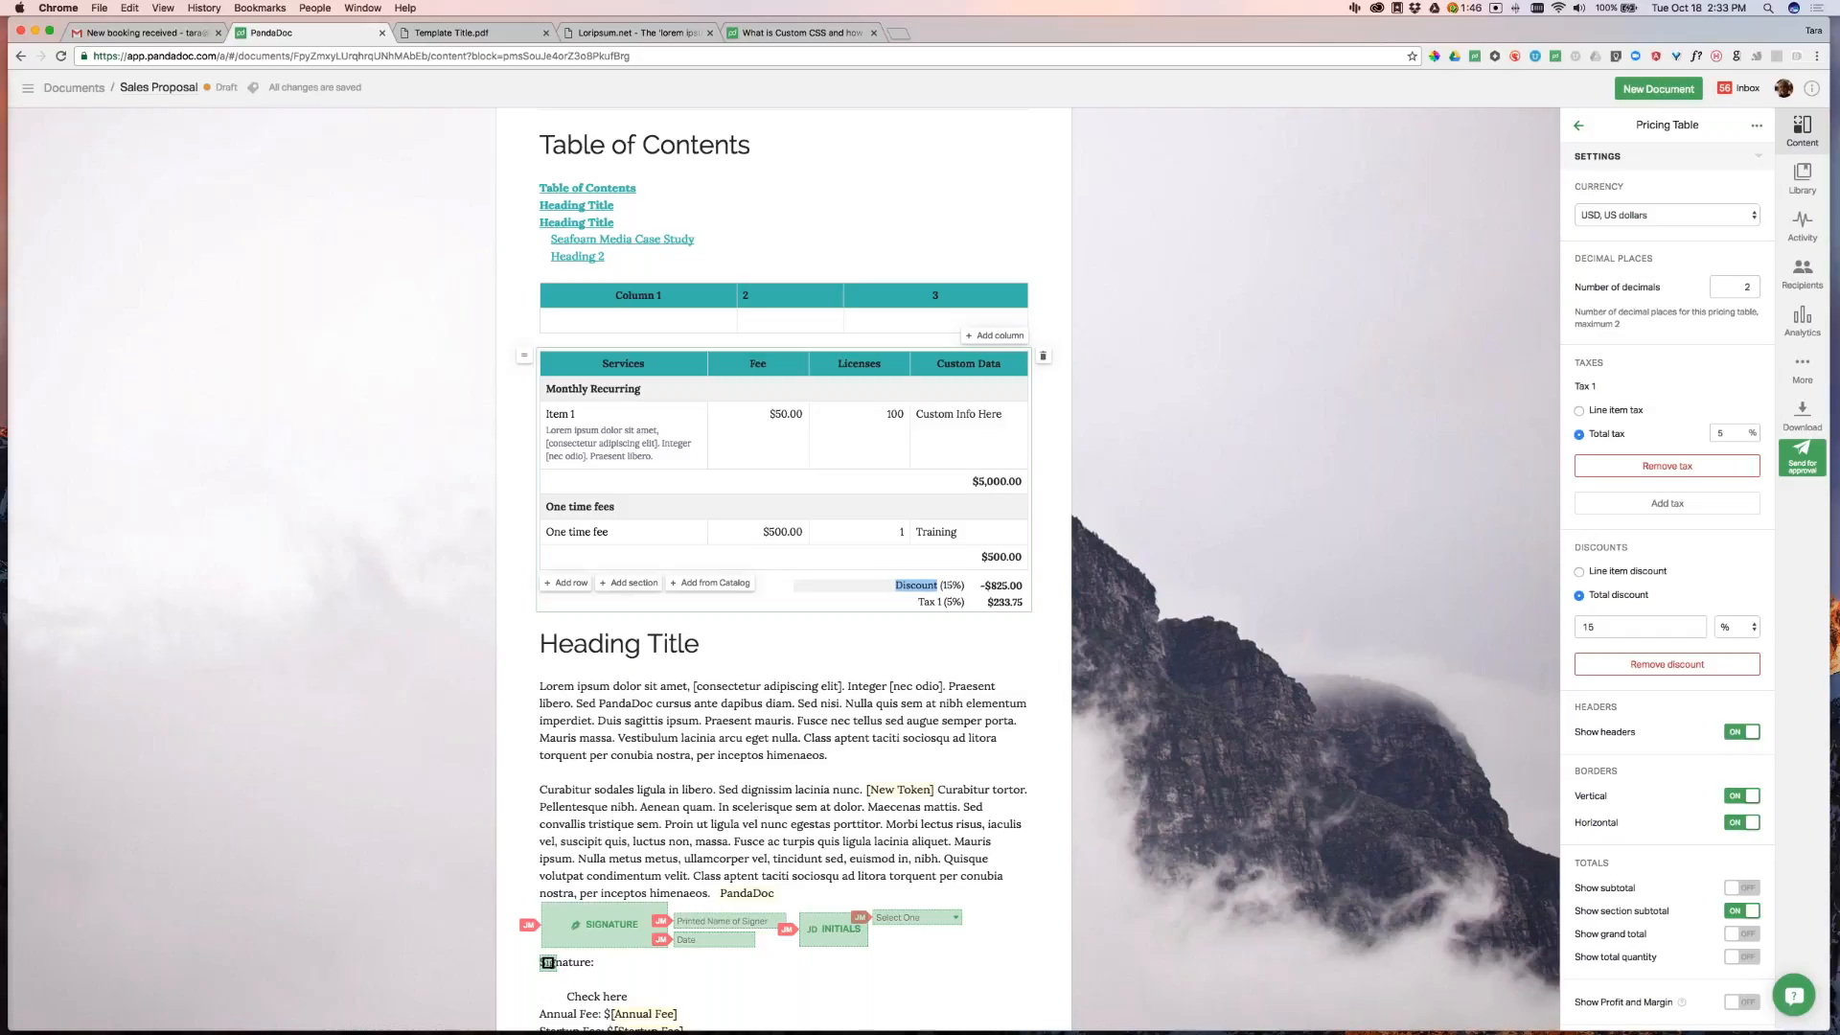
{"action": "type", "text": "Tradeshow Discount"}
{"action": "left_click", "coordinate": [929, 603]}
{"action": "triple_click", "coordinate": [931, 603]}
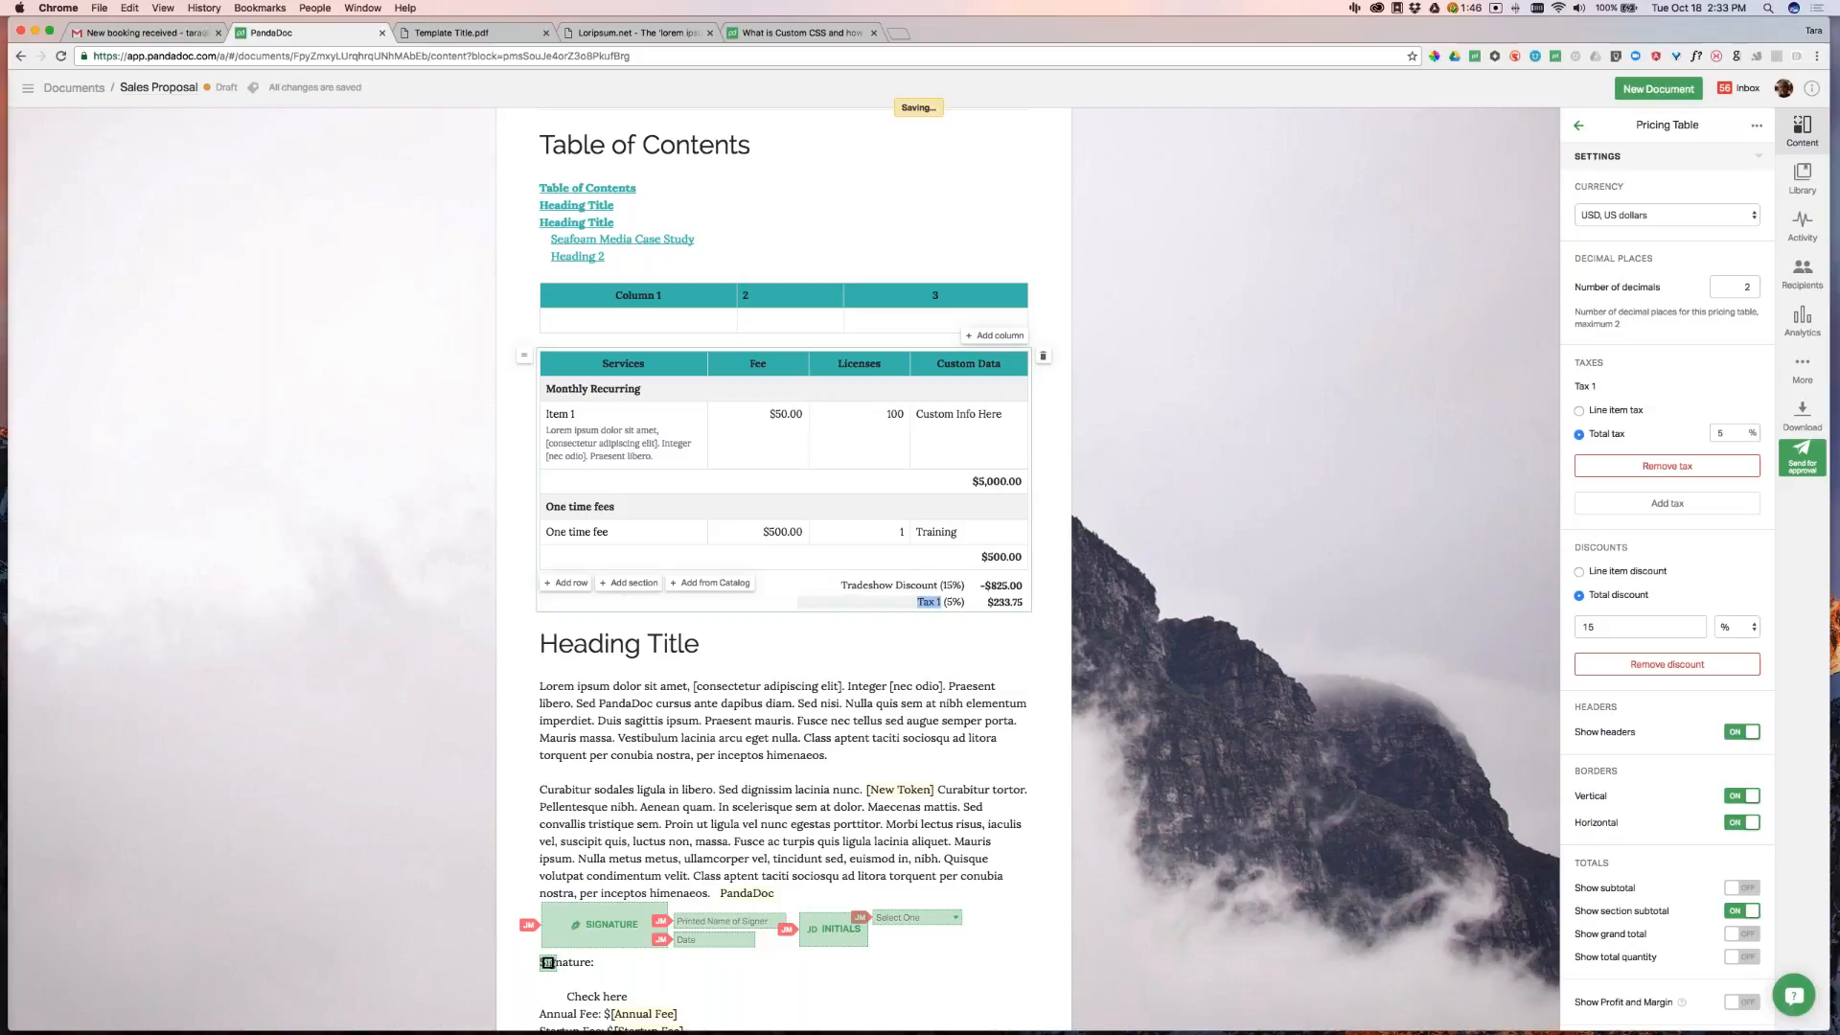
{"action": "type", "text": "Sales Tax"}
{"action": "left_click_drag", "start_coordinate": [897, 603], "coordinate": [962, 602]}
{"action": "type", "text": "VAT"}
{"action": "left_click", "coordinate": [1093, 537]}
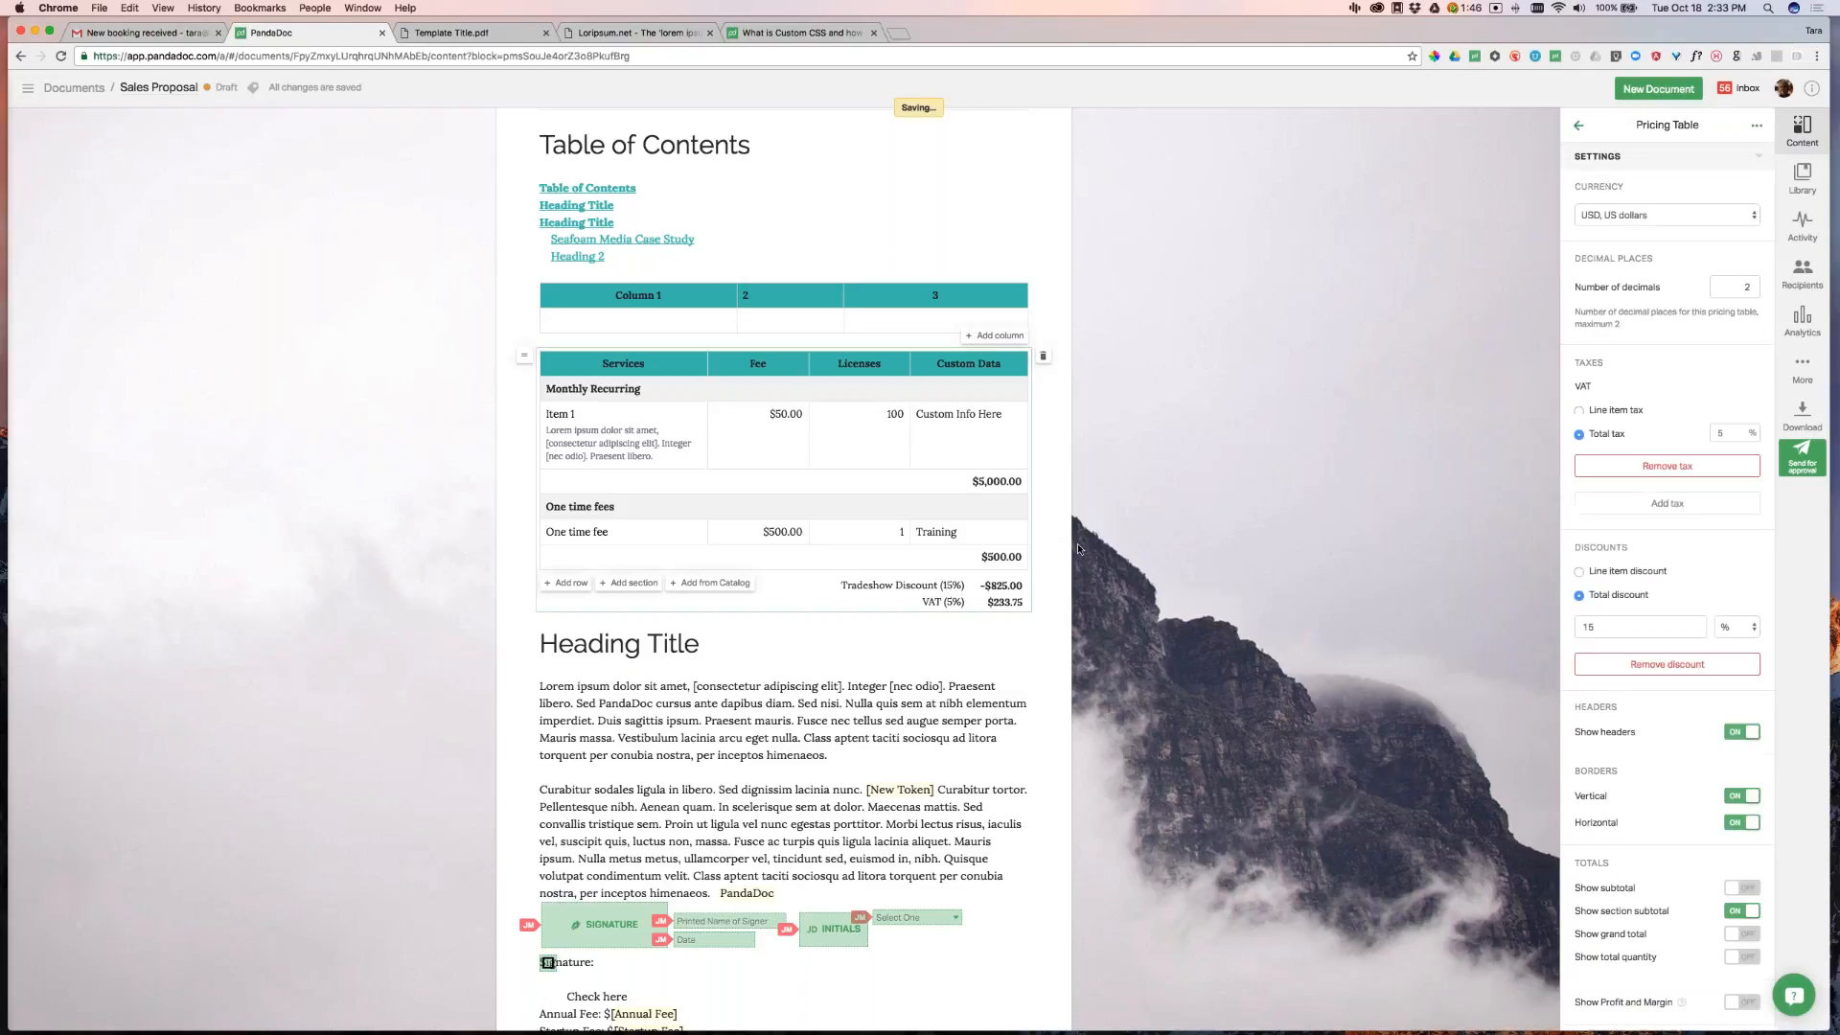
Add a second 4% tax labelled Tax, worth $187.00
{"action": "left_click", "coordinate": [1684, 504]}
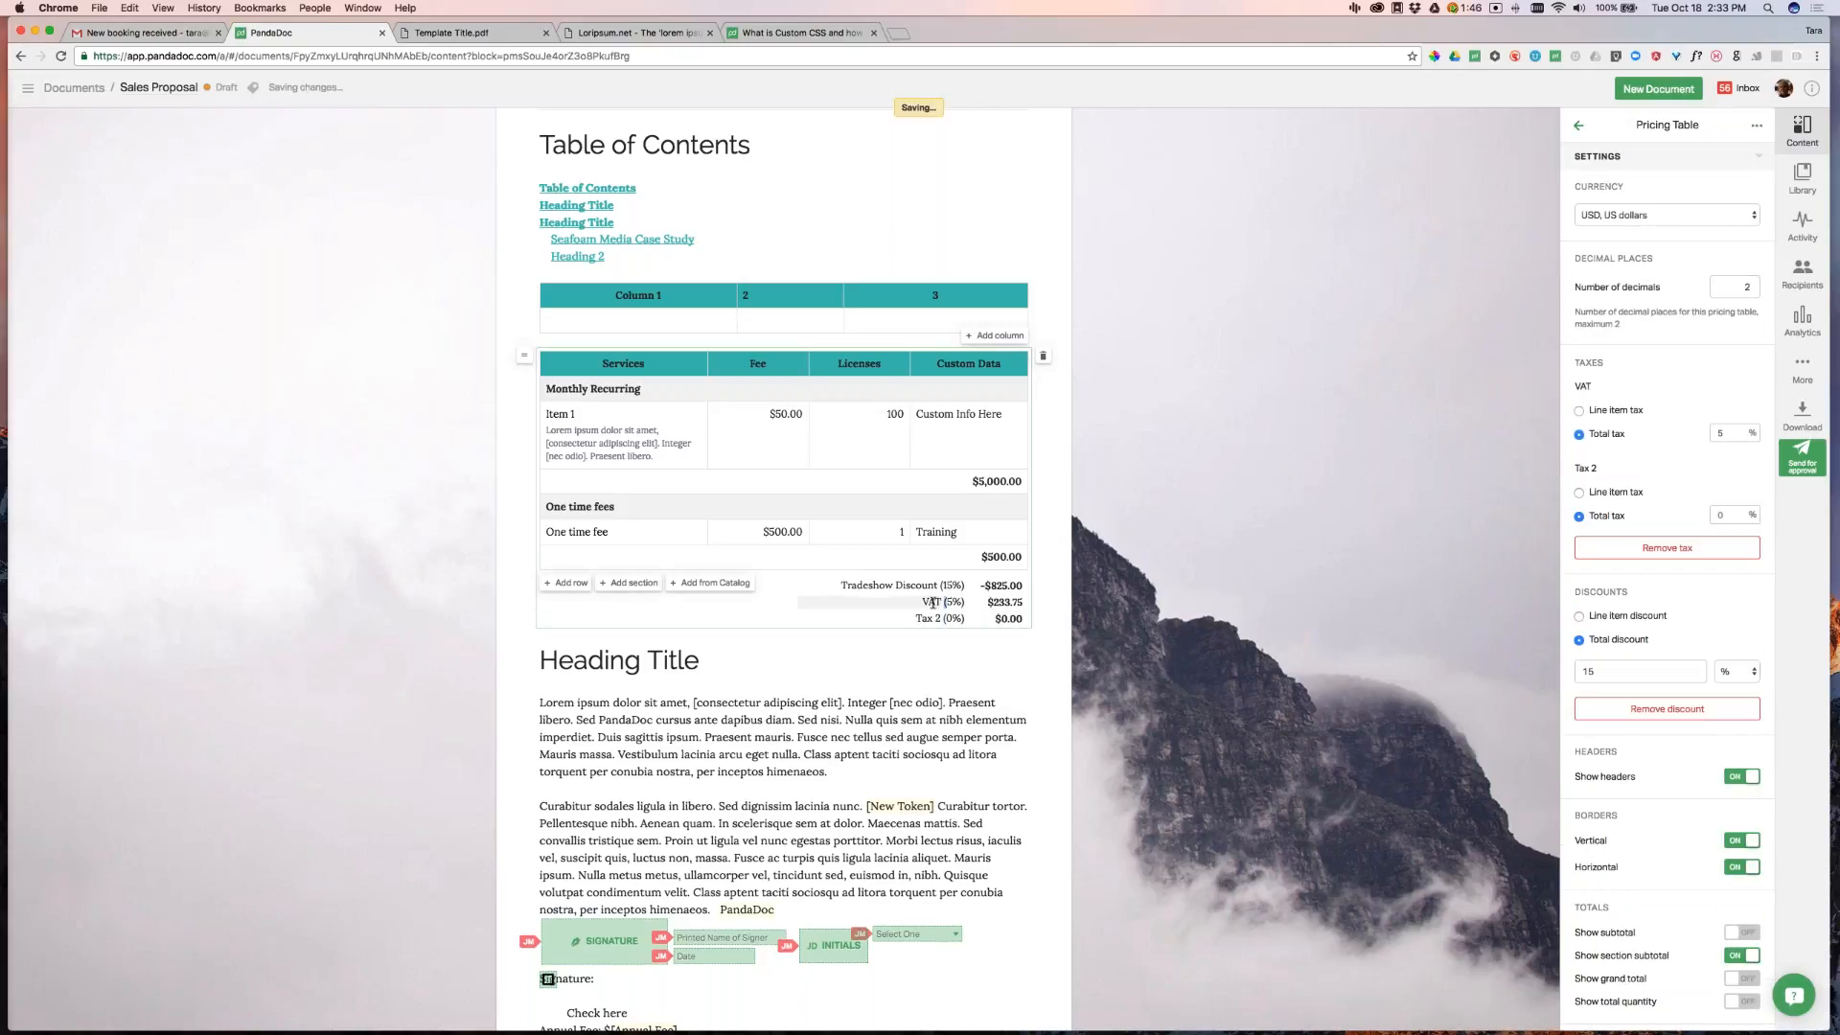
{"action": "double_click", "coordinate": [937, 618]}
{"action": "key", "text": "BackSpace"}
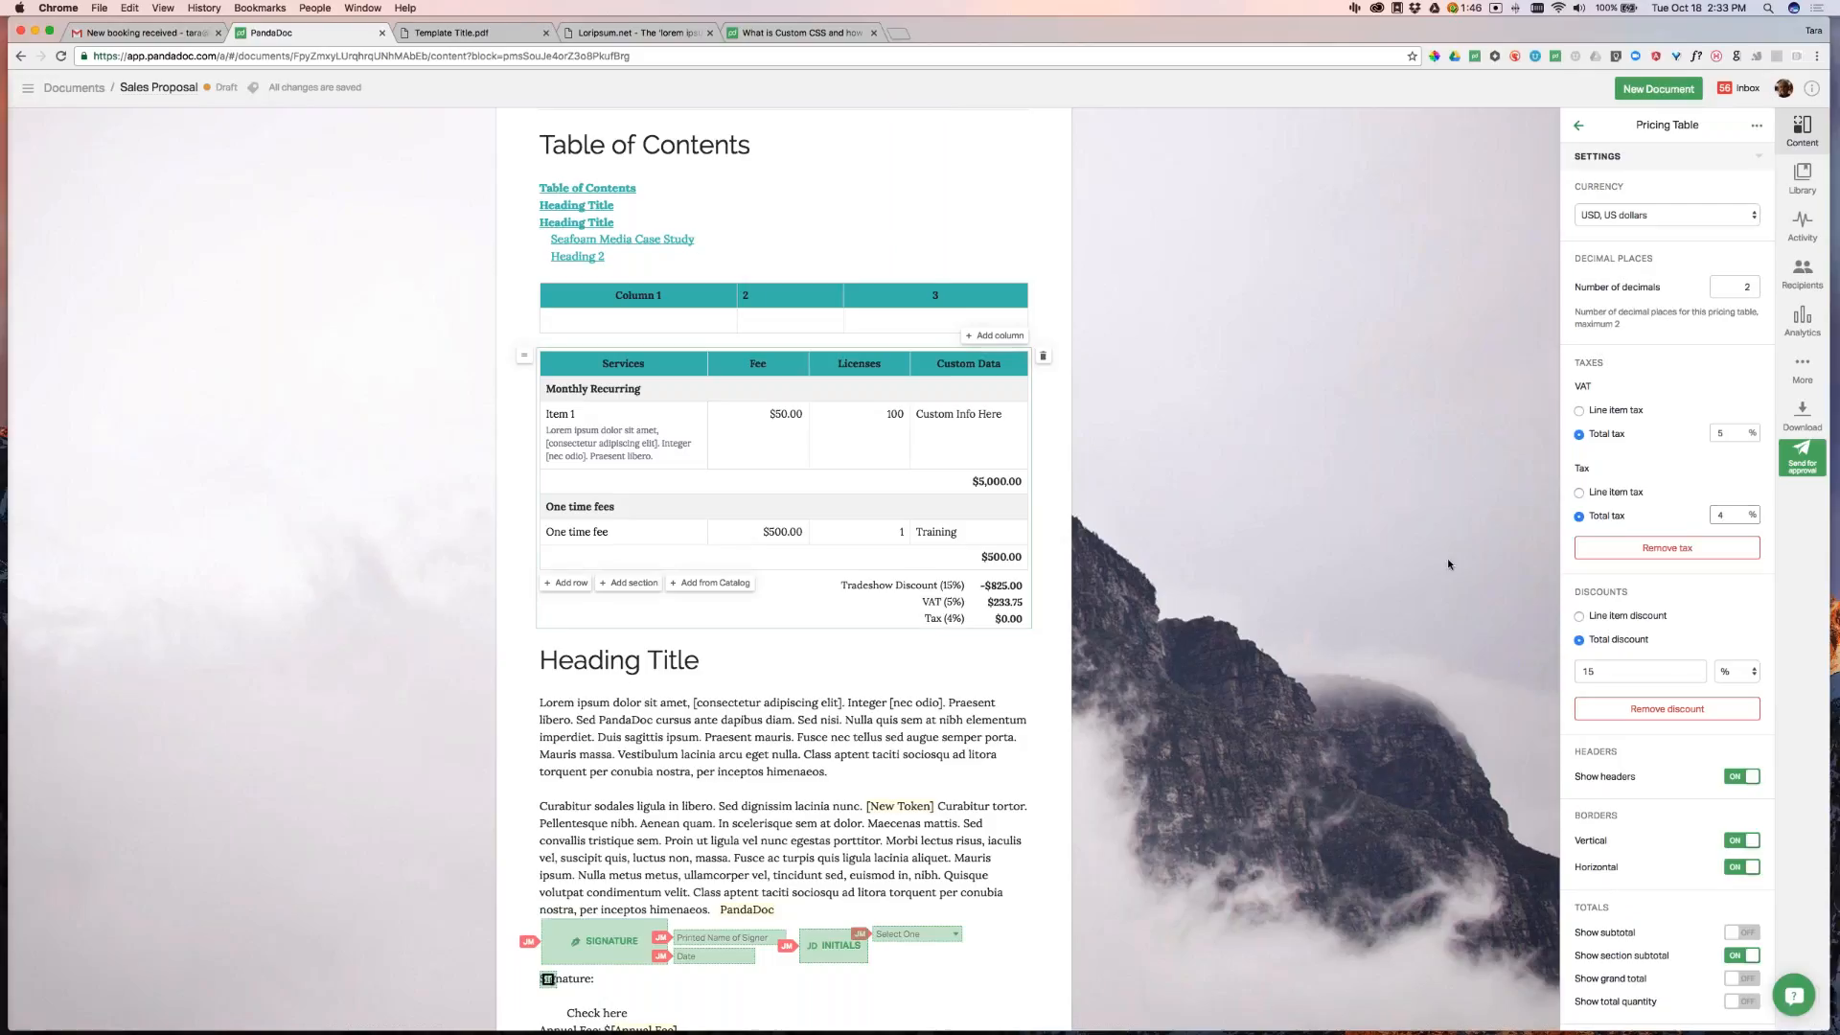
{"action": "left_click", "coordinate": [1417, 624]}
Turn the grand total back on, showing $5,095.75
{"action": "left_click", "coordinate": [963, 602]}
{"action": "left_click", "coordinate": [1739, 978]}
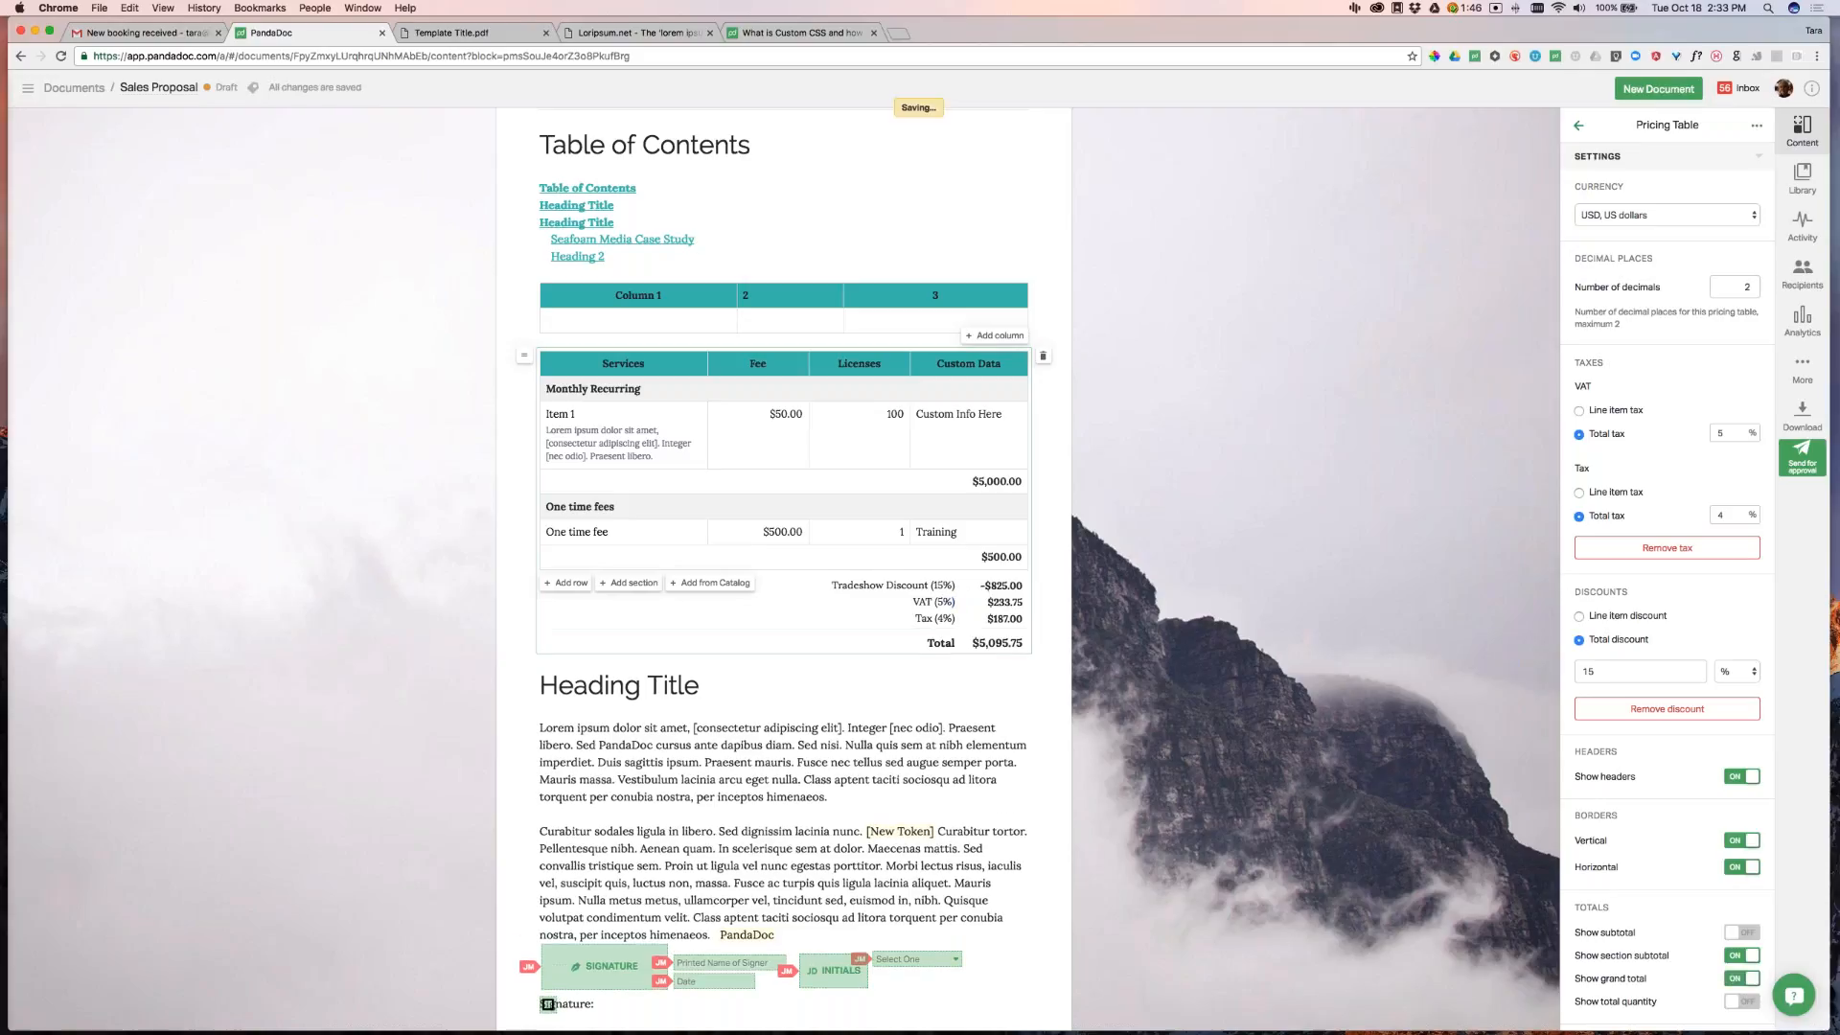
{"action": "left_click", "coordinate": [1320, 569]}
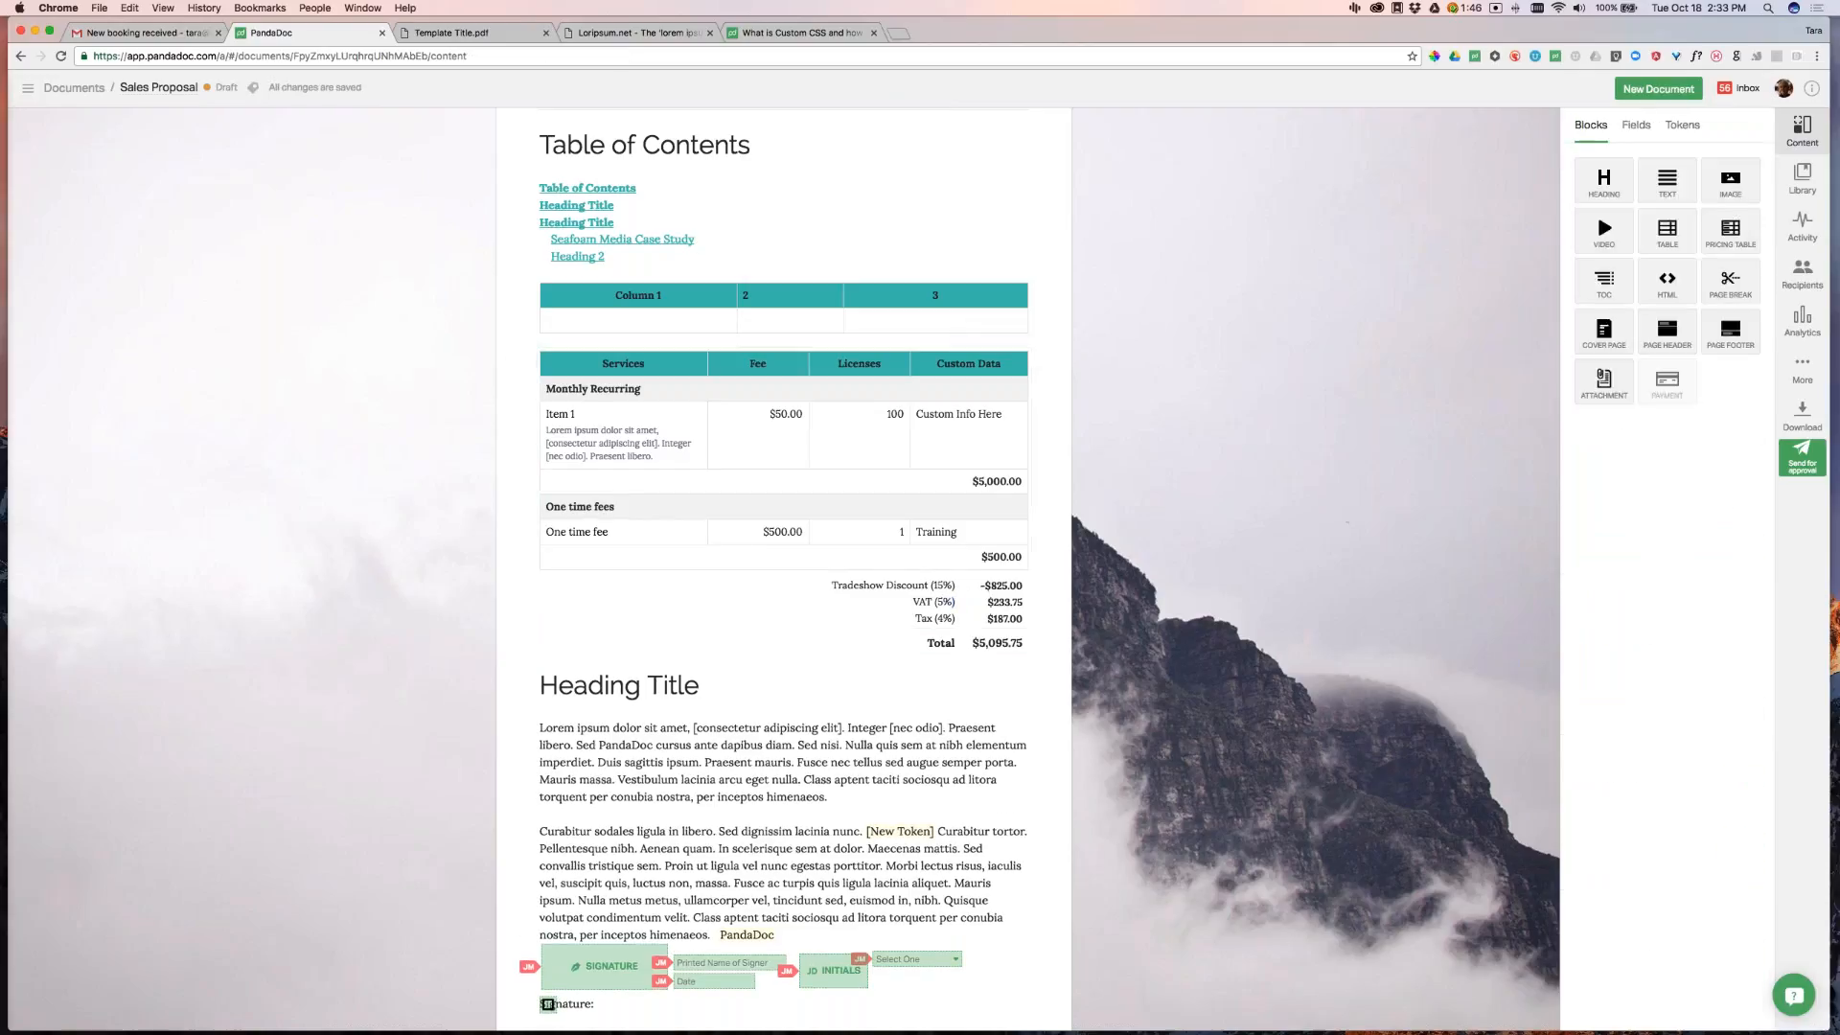
Make the One time fee row optional and test its checkbox, leaving it ticked at $5,095.75
{"action": "left_click", "coordinate": [579, 530]}
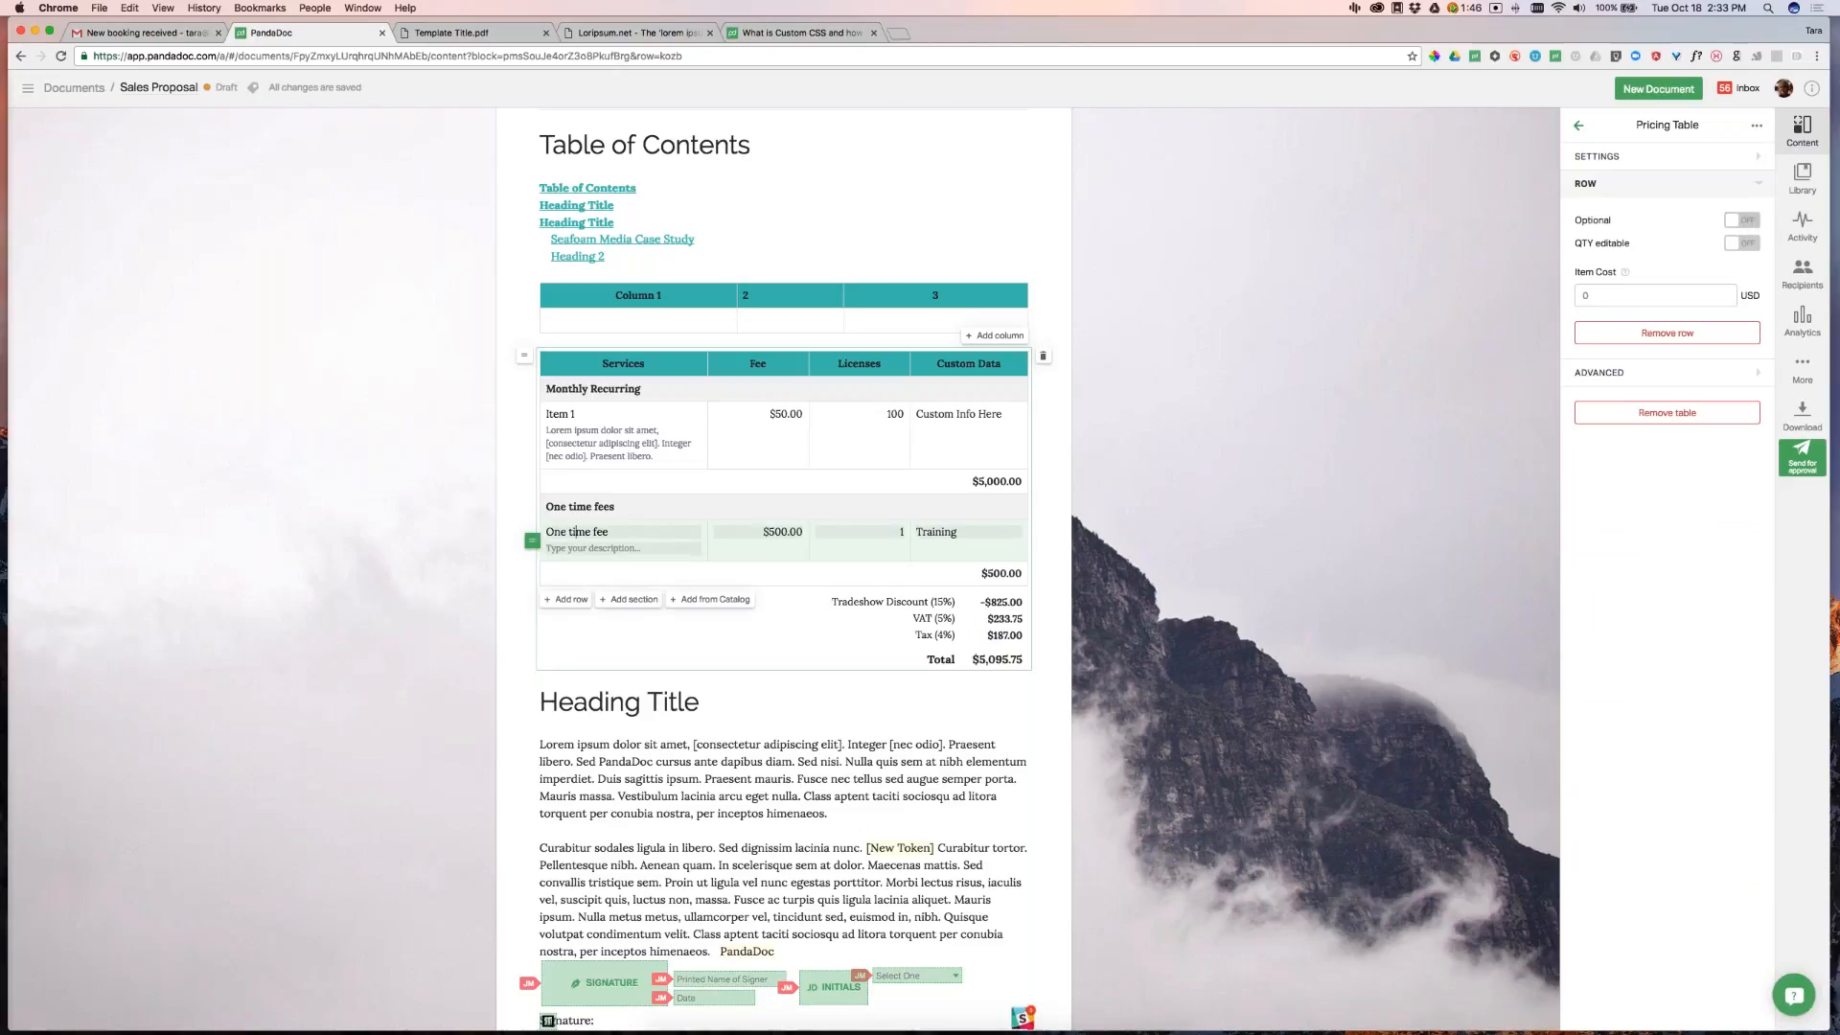
{"action": "left_click", "coordinate": [1741, 219]}
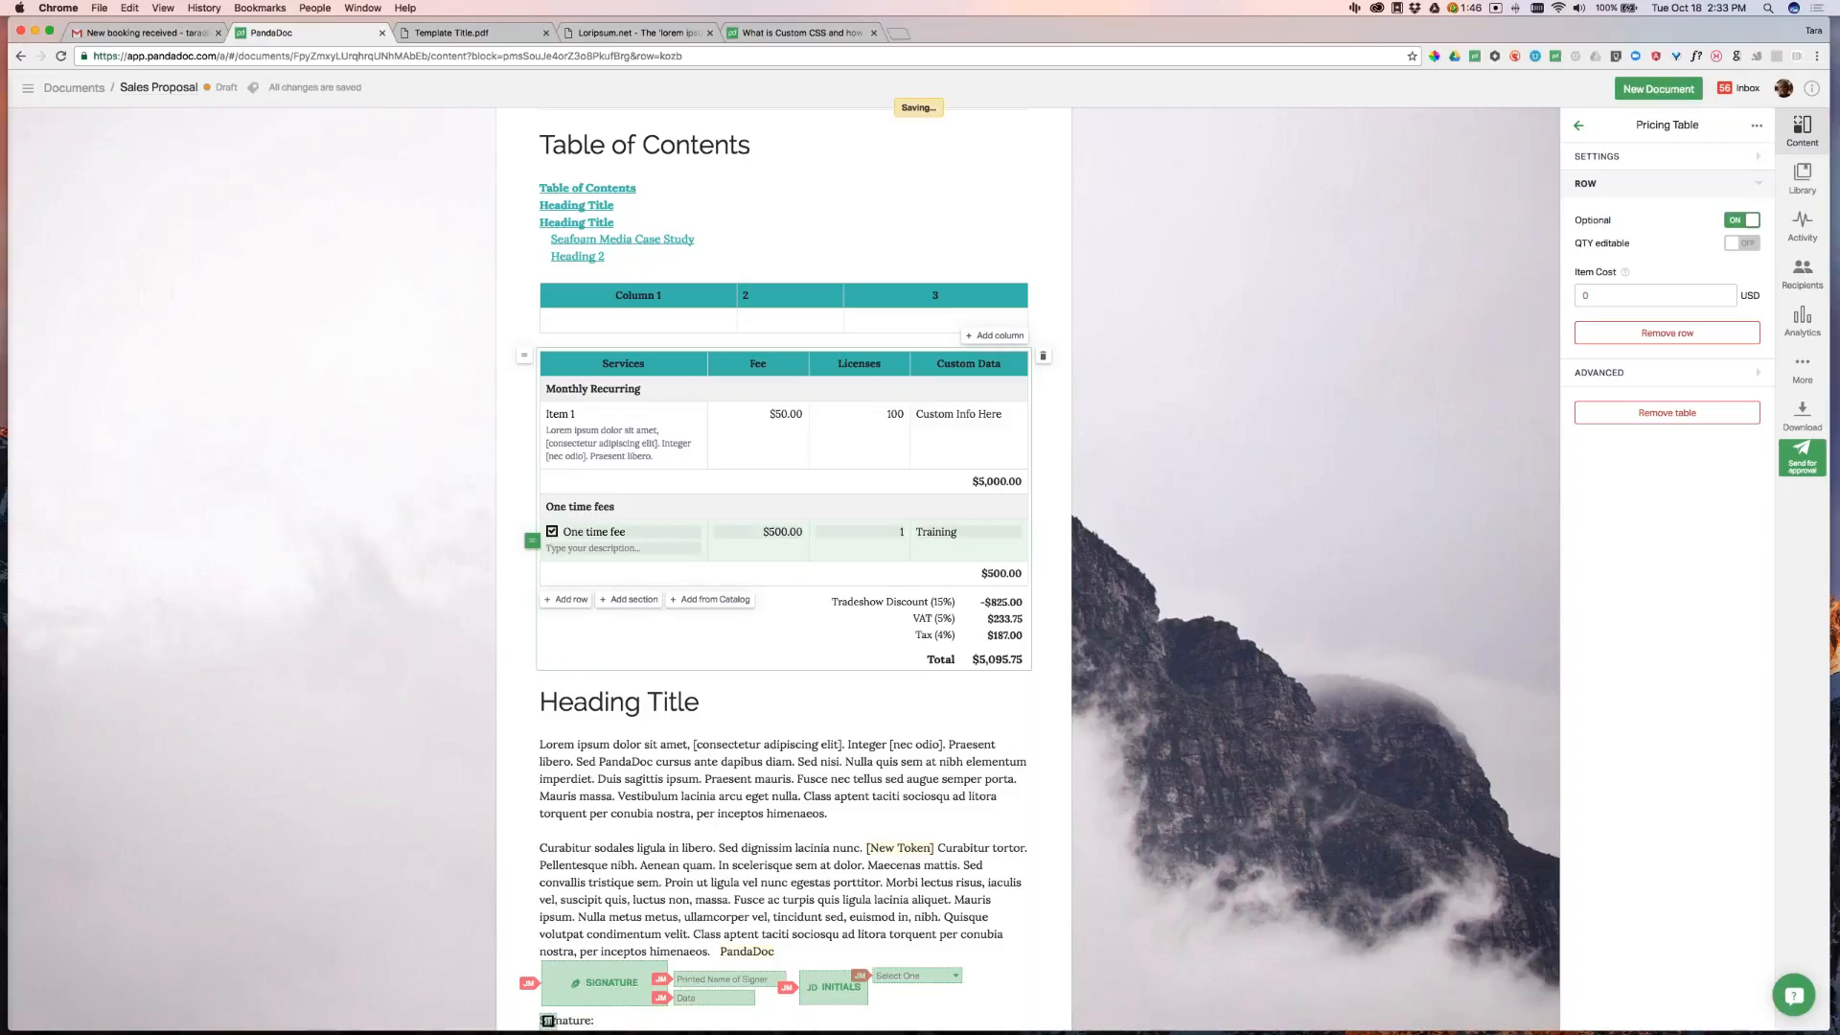
{"action": "left_click", "coordinate": [553, 533]}
{"action": "left_click", "coordinate": [552, 532]}
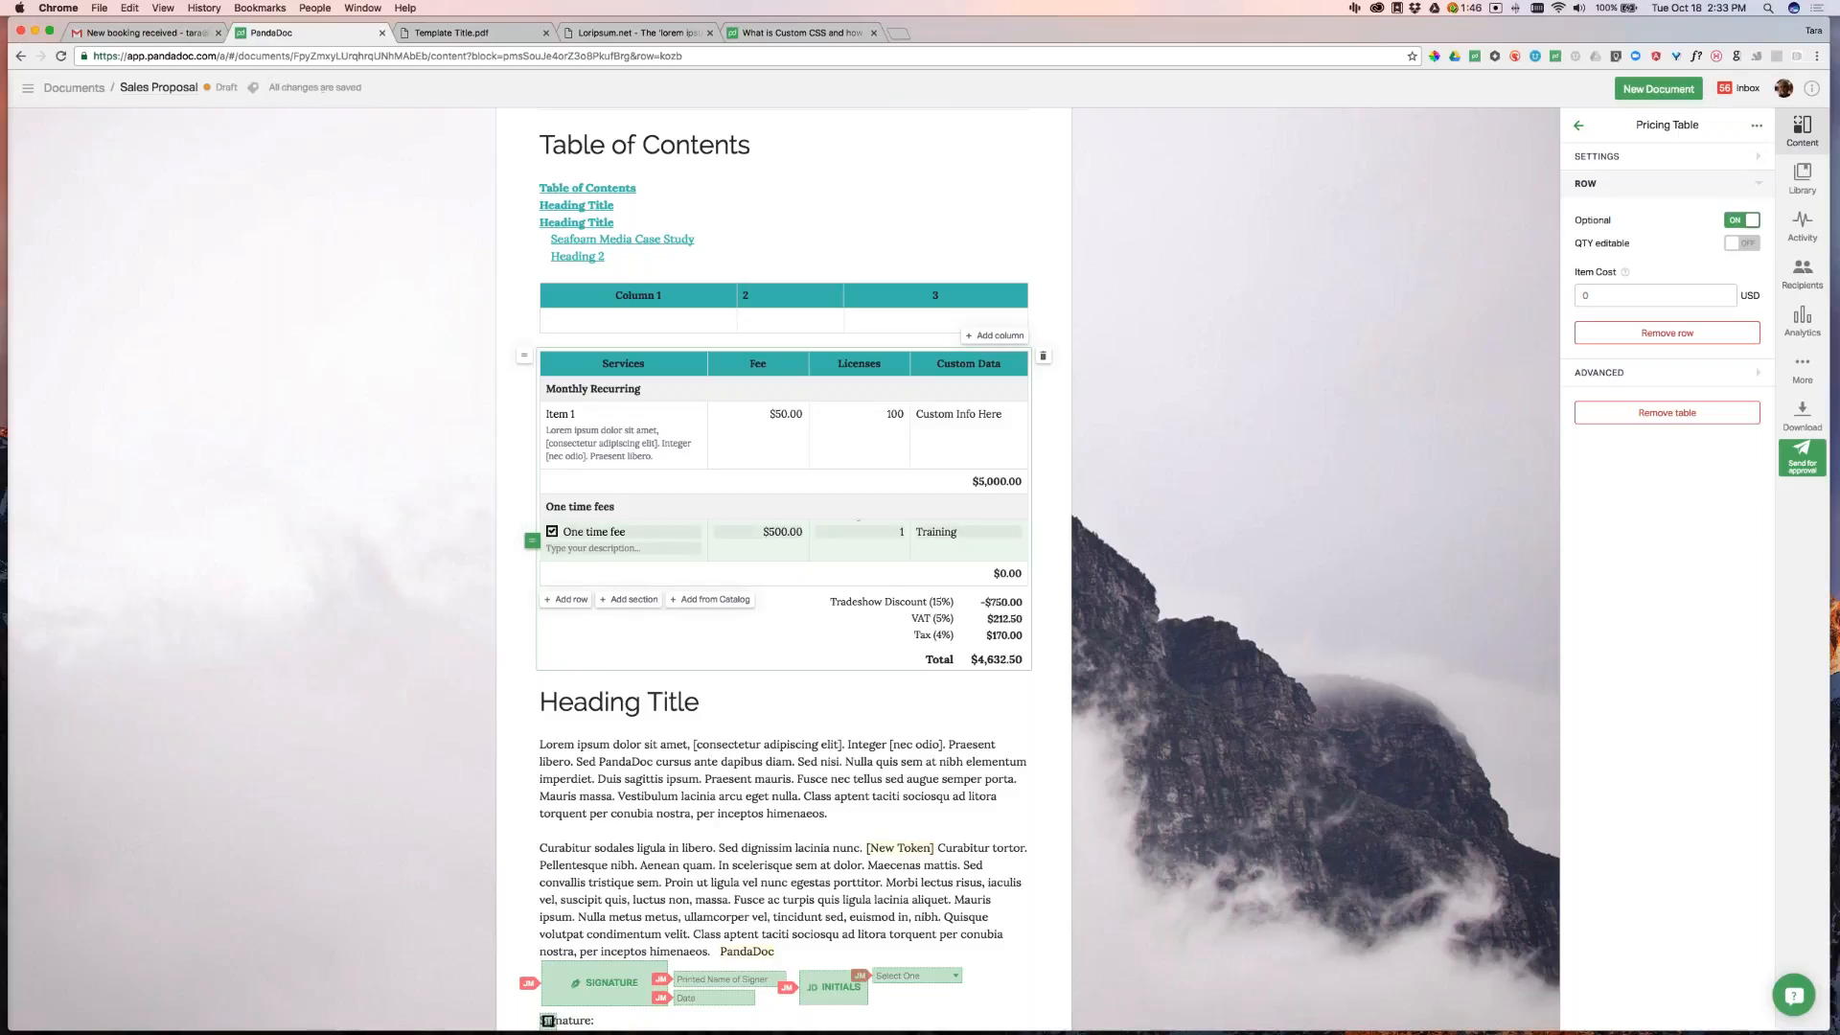
{"action": "left_click", "coordinate": [552, 533]}
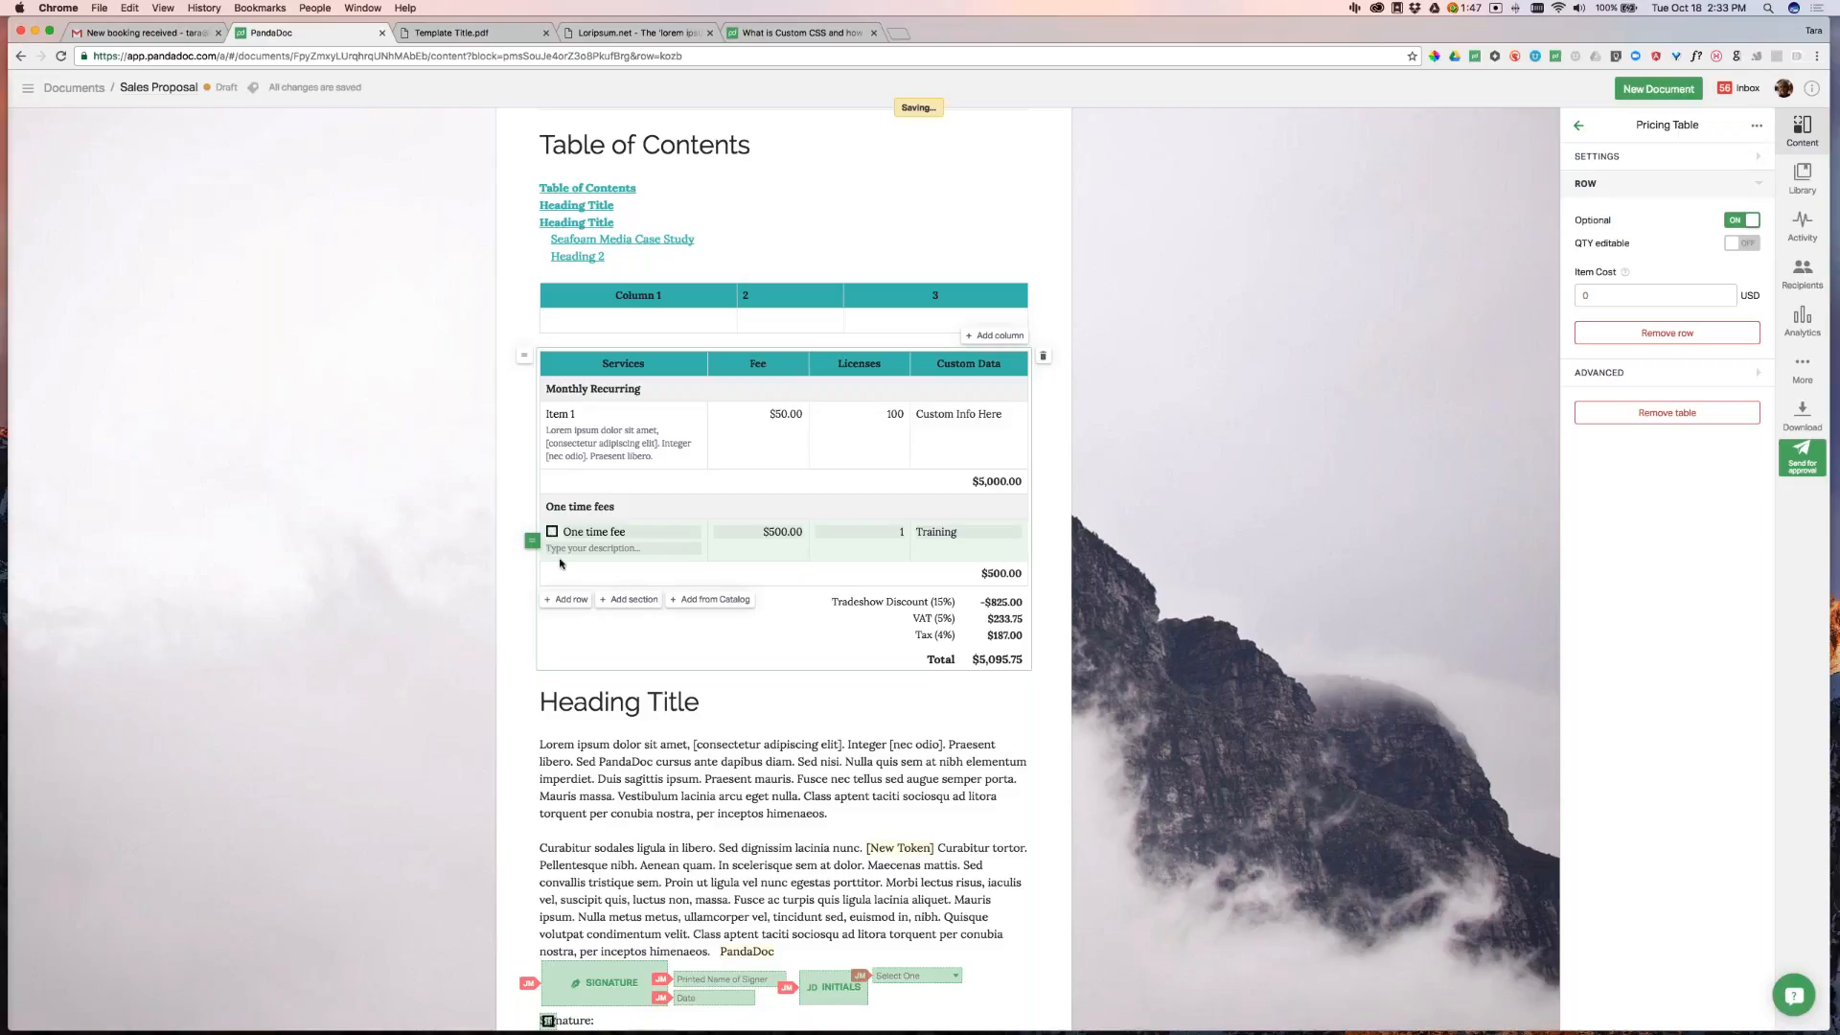
{"action": "left_click", "coordinate": [1170, 556]}
{"action": "left_click", "coordinate": [1014, 525]}
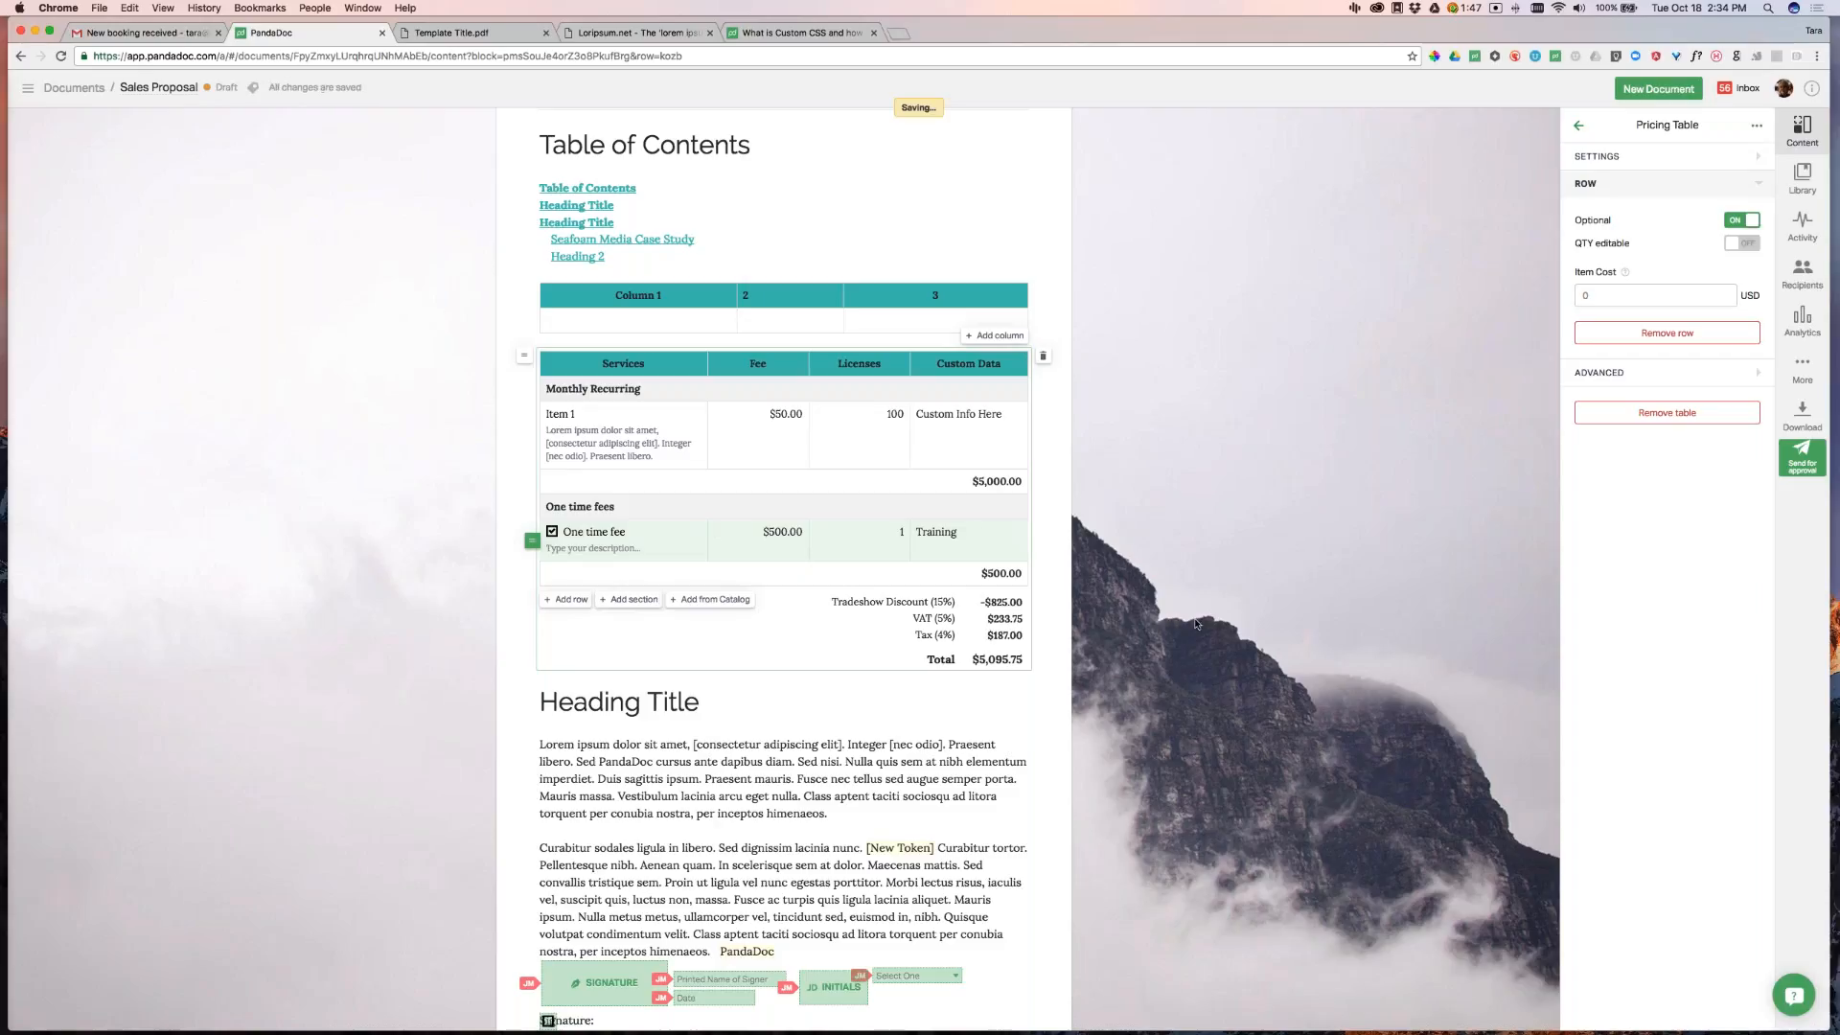
{"action": "left_click", "coordinate": [552, 531]}
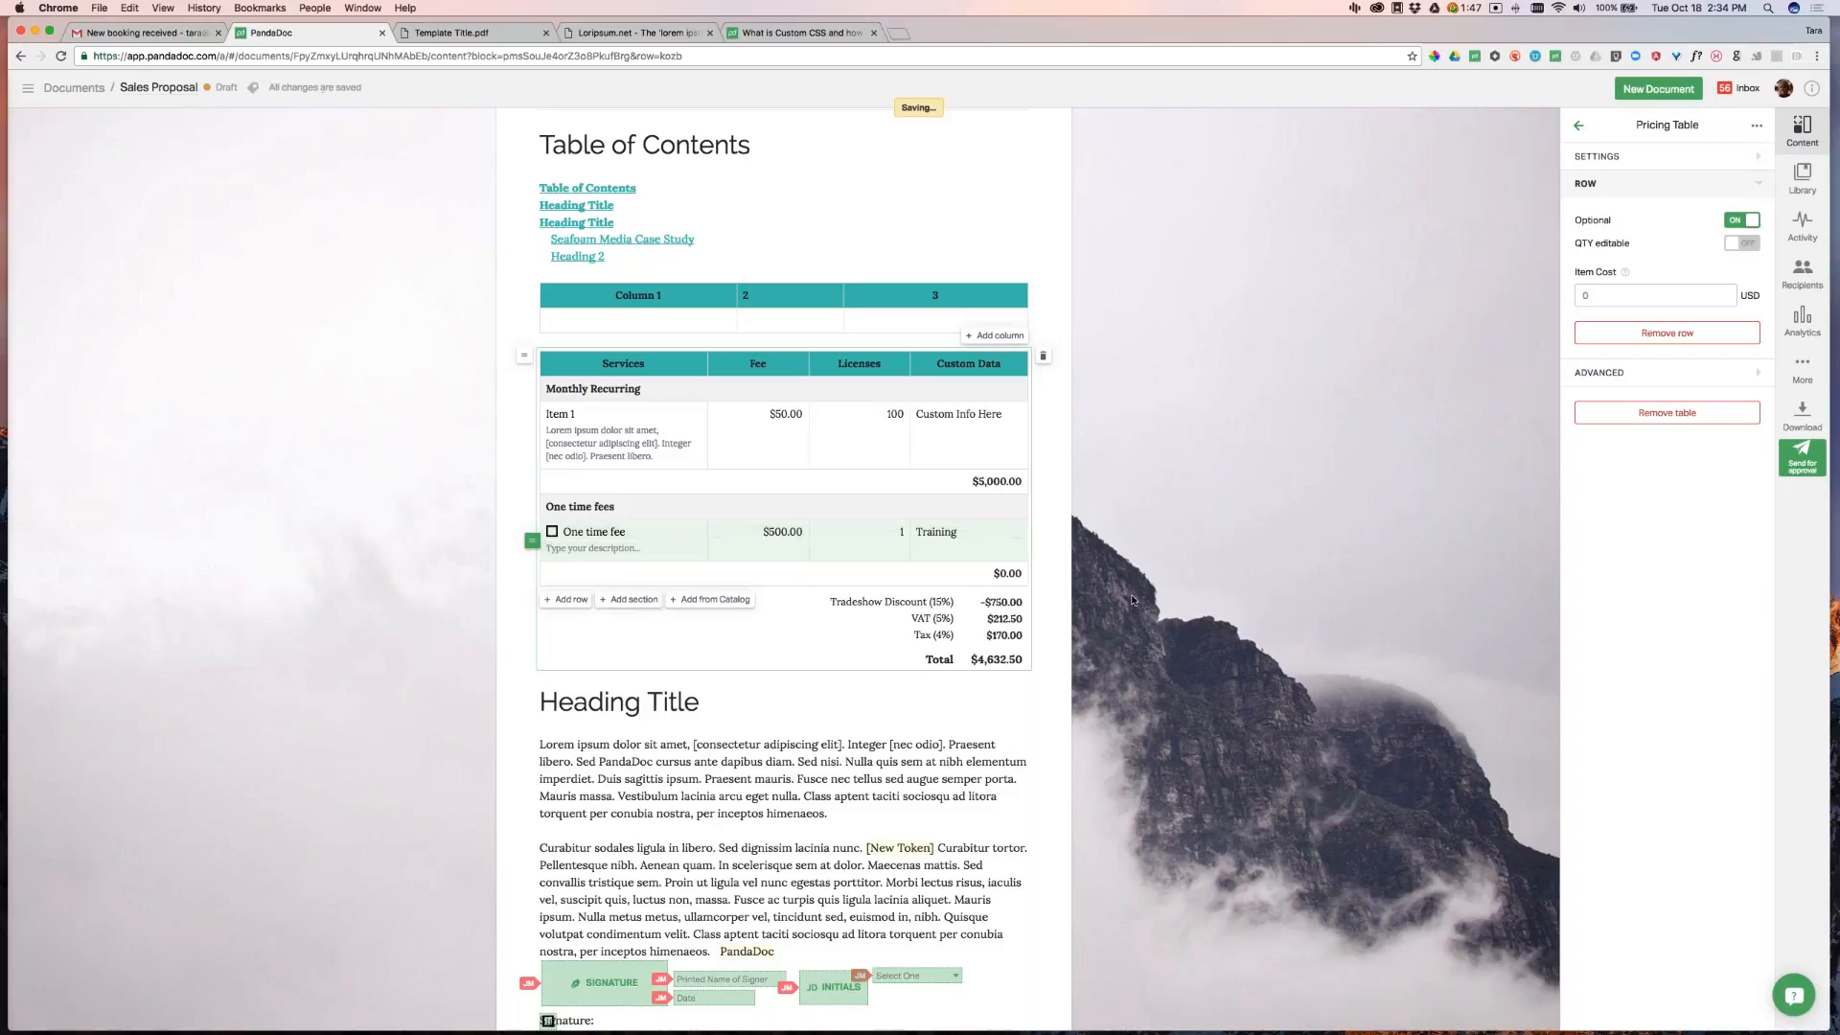
{"action": "left_click", "coordinate": [1418, 578]}
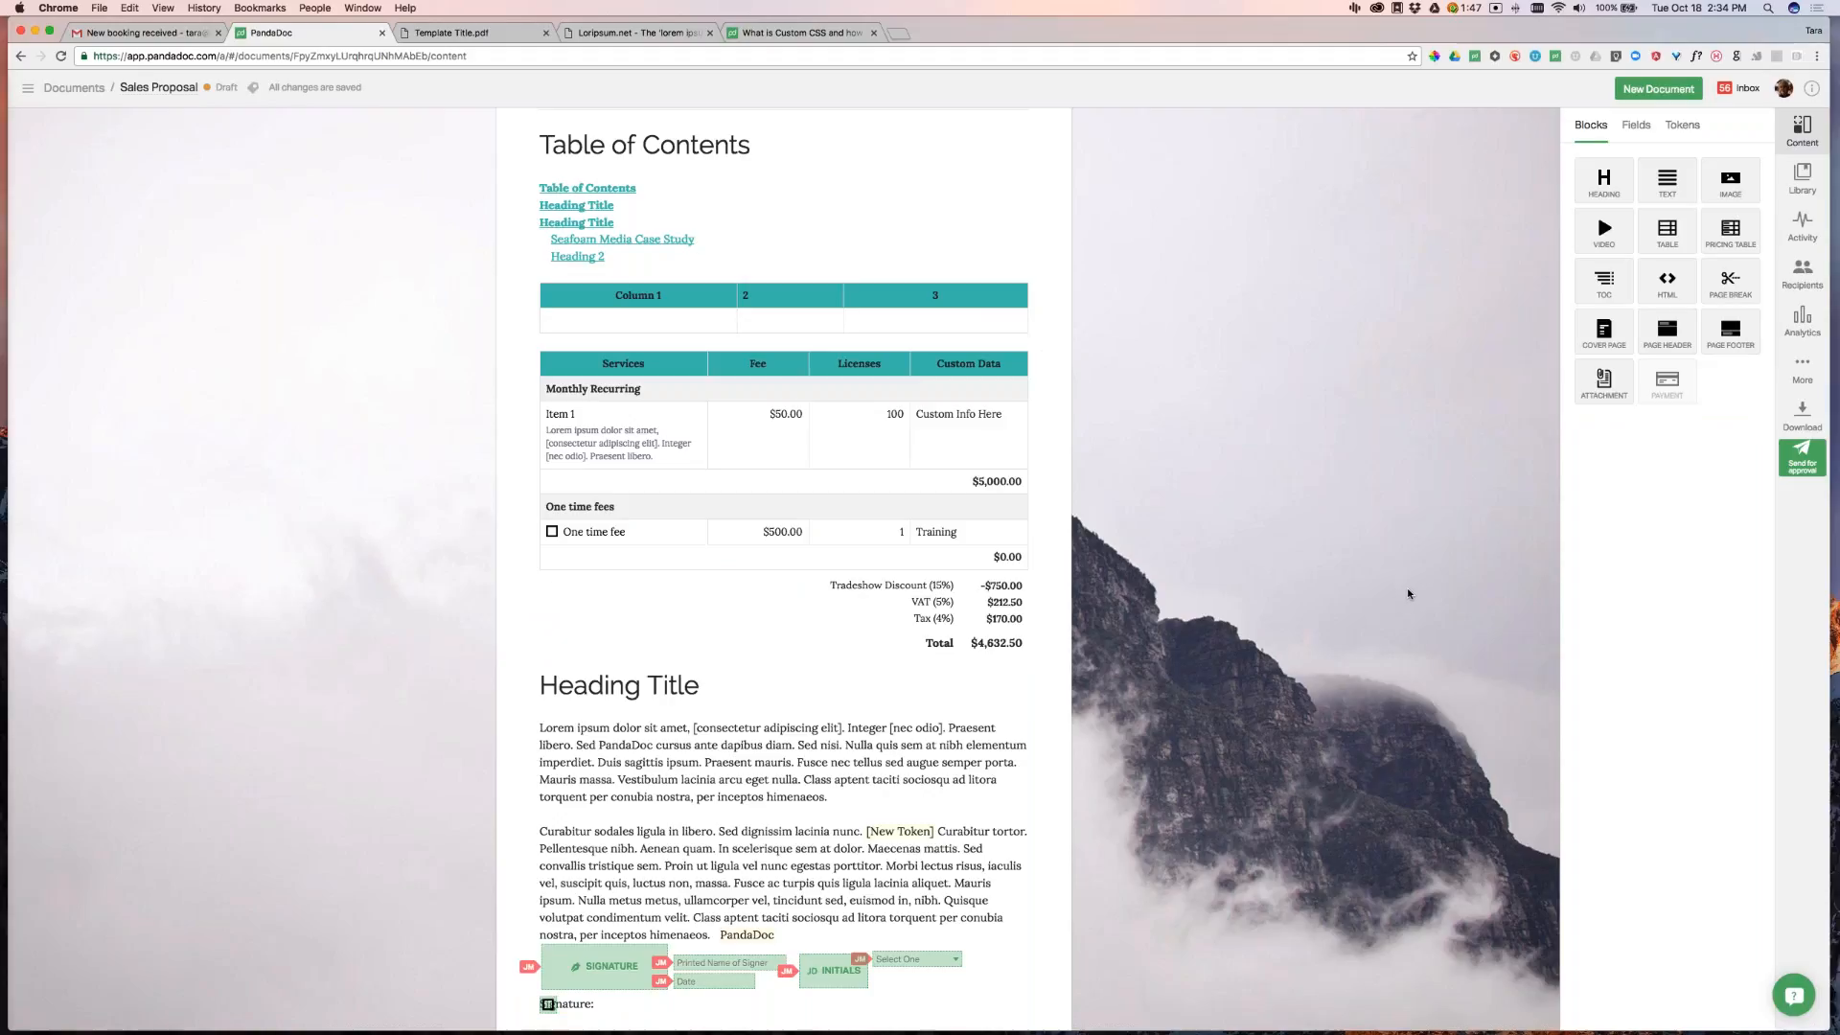
{"action": "left_click", "coordinate": [552, 532]}
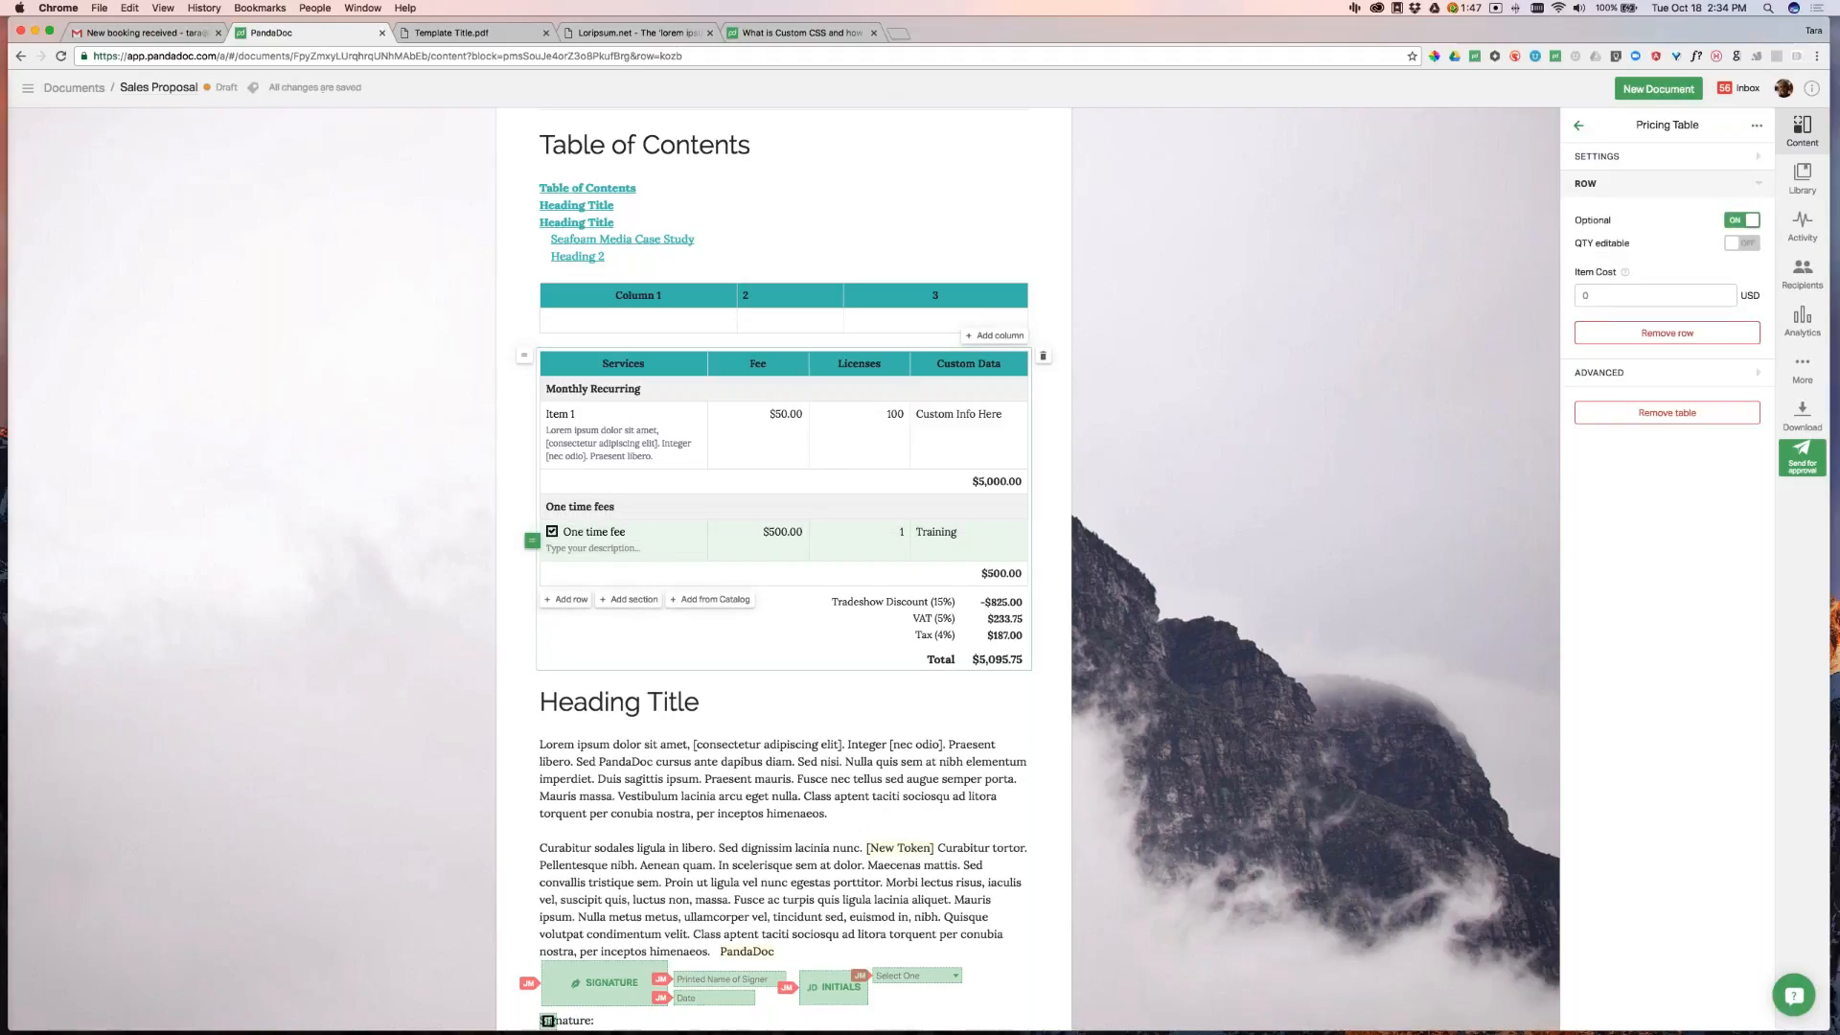
{"action": "left_click", "coordinate": [891, 419]}
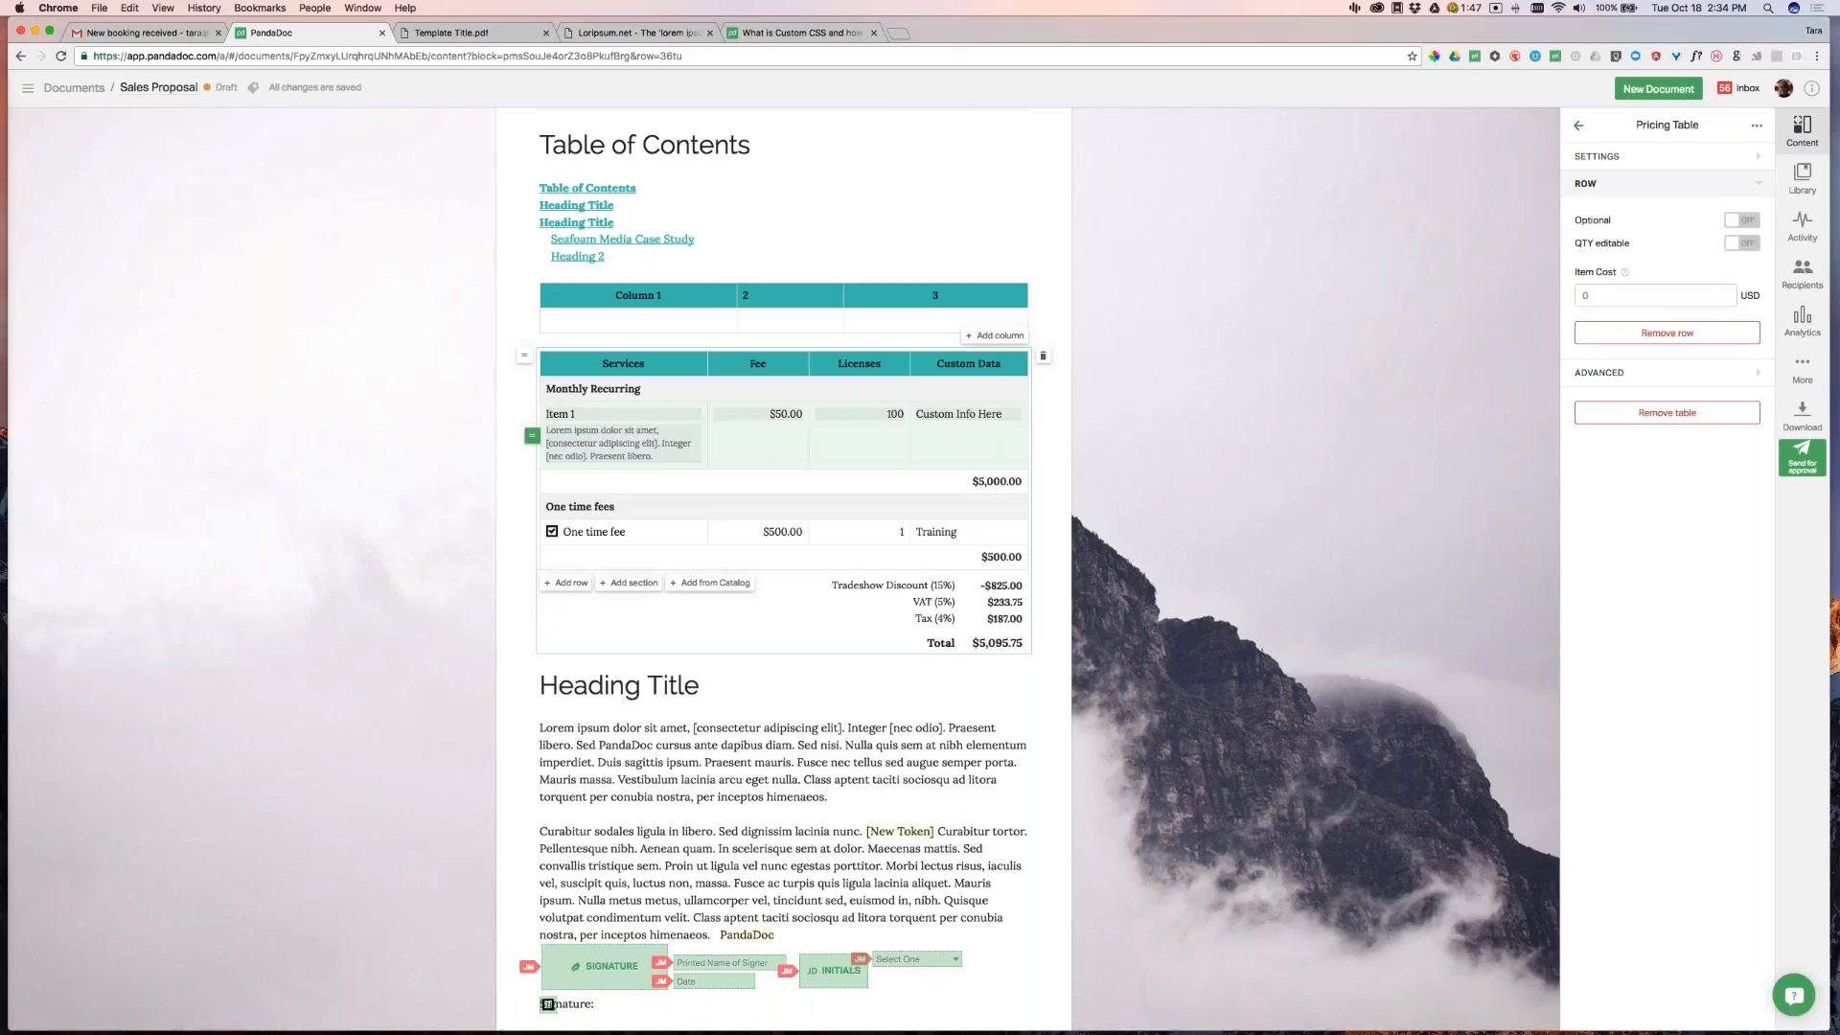
Make Item 1's license quantity editable and set it to 175, a $8,750.00 subtotal
{"action": "left_click", "coordinate": [1755, 247]}
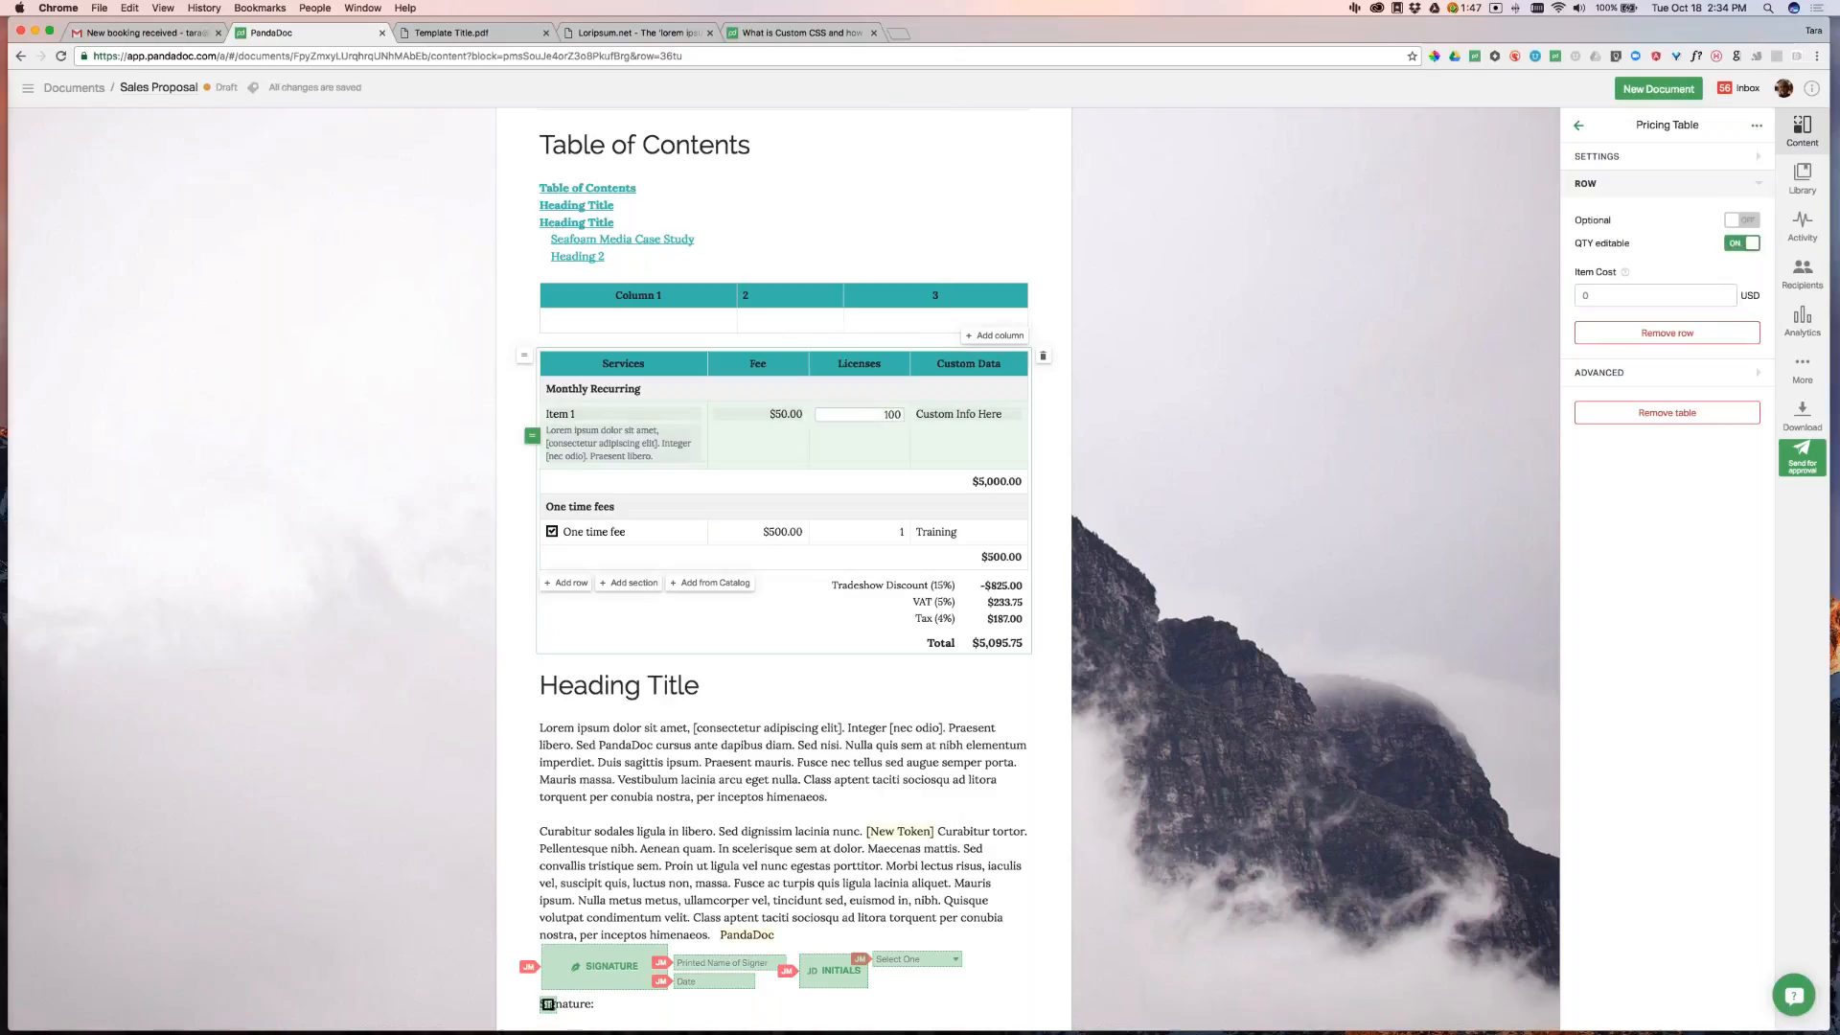
{"action": "left_click_drag", "start_coordinate": [884, 415], "coordinate": [918, 414]}
{"action": "type", "text": "75"}
{"action": "left_click", "coordinate": [1307, 356]}
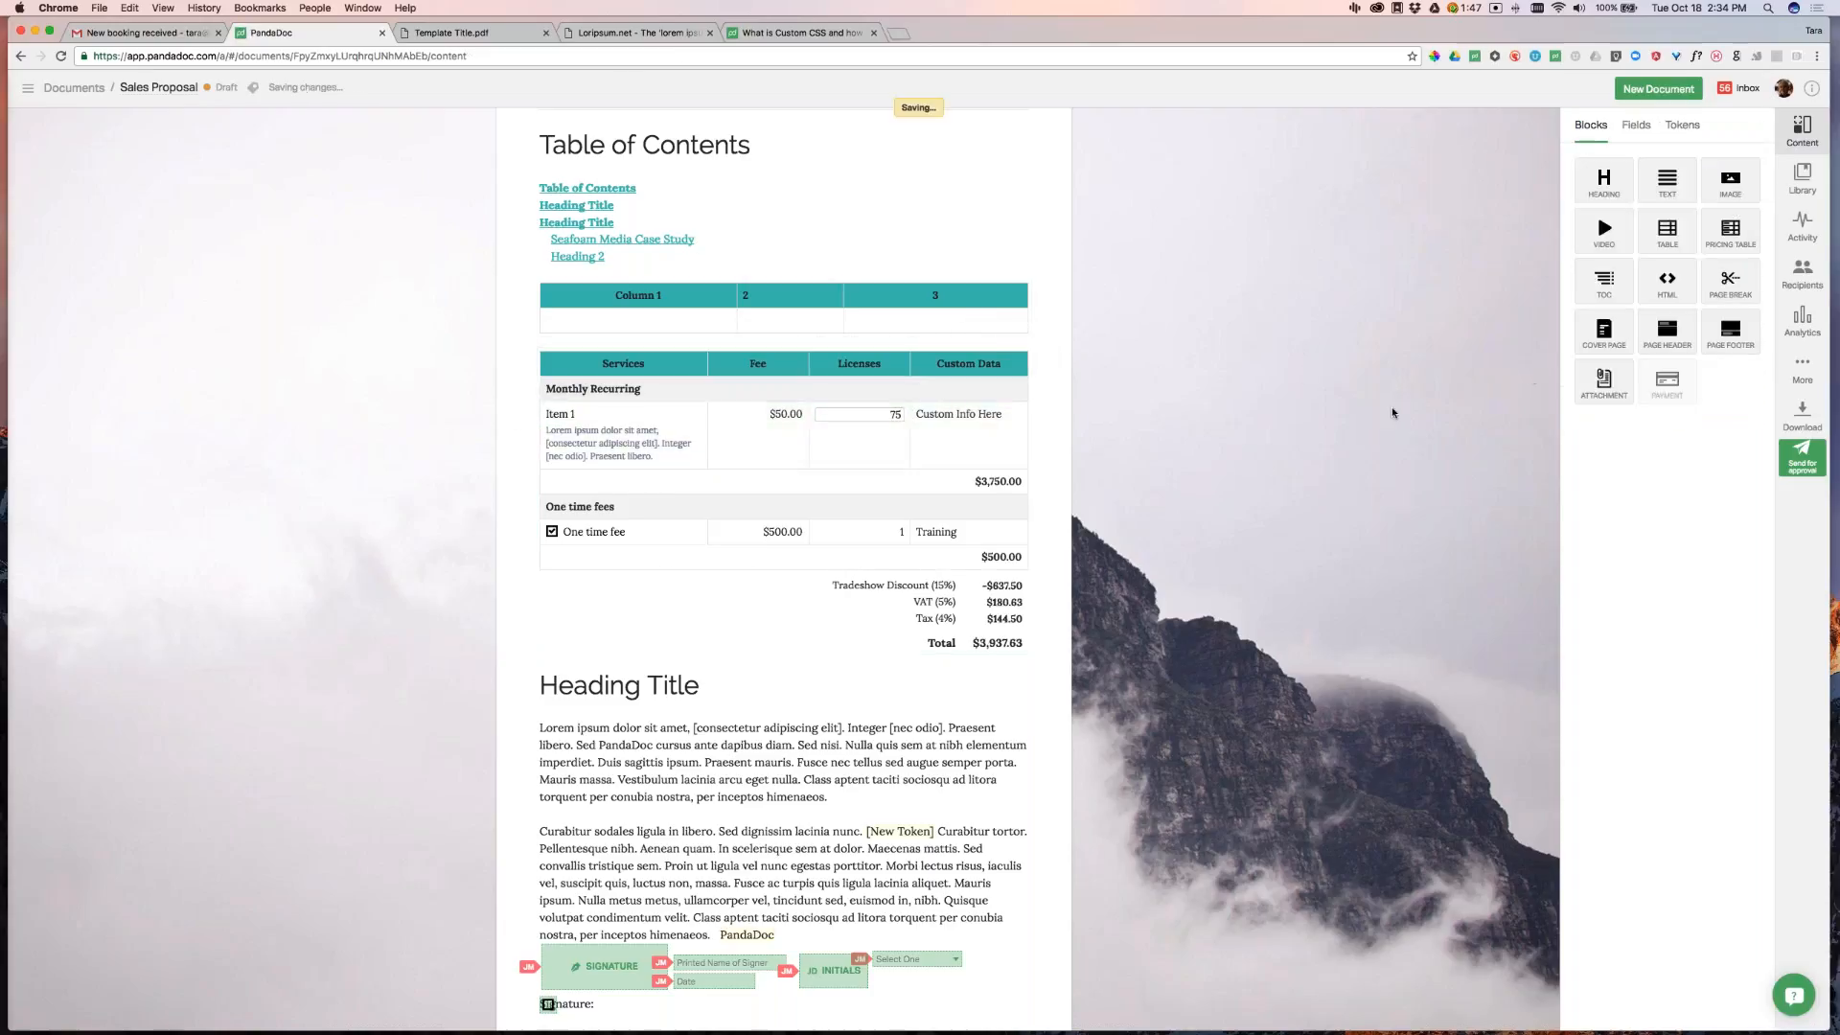
{"action": "left_click", "coordinate": [887, 418]}
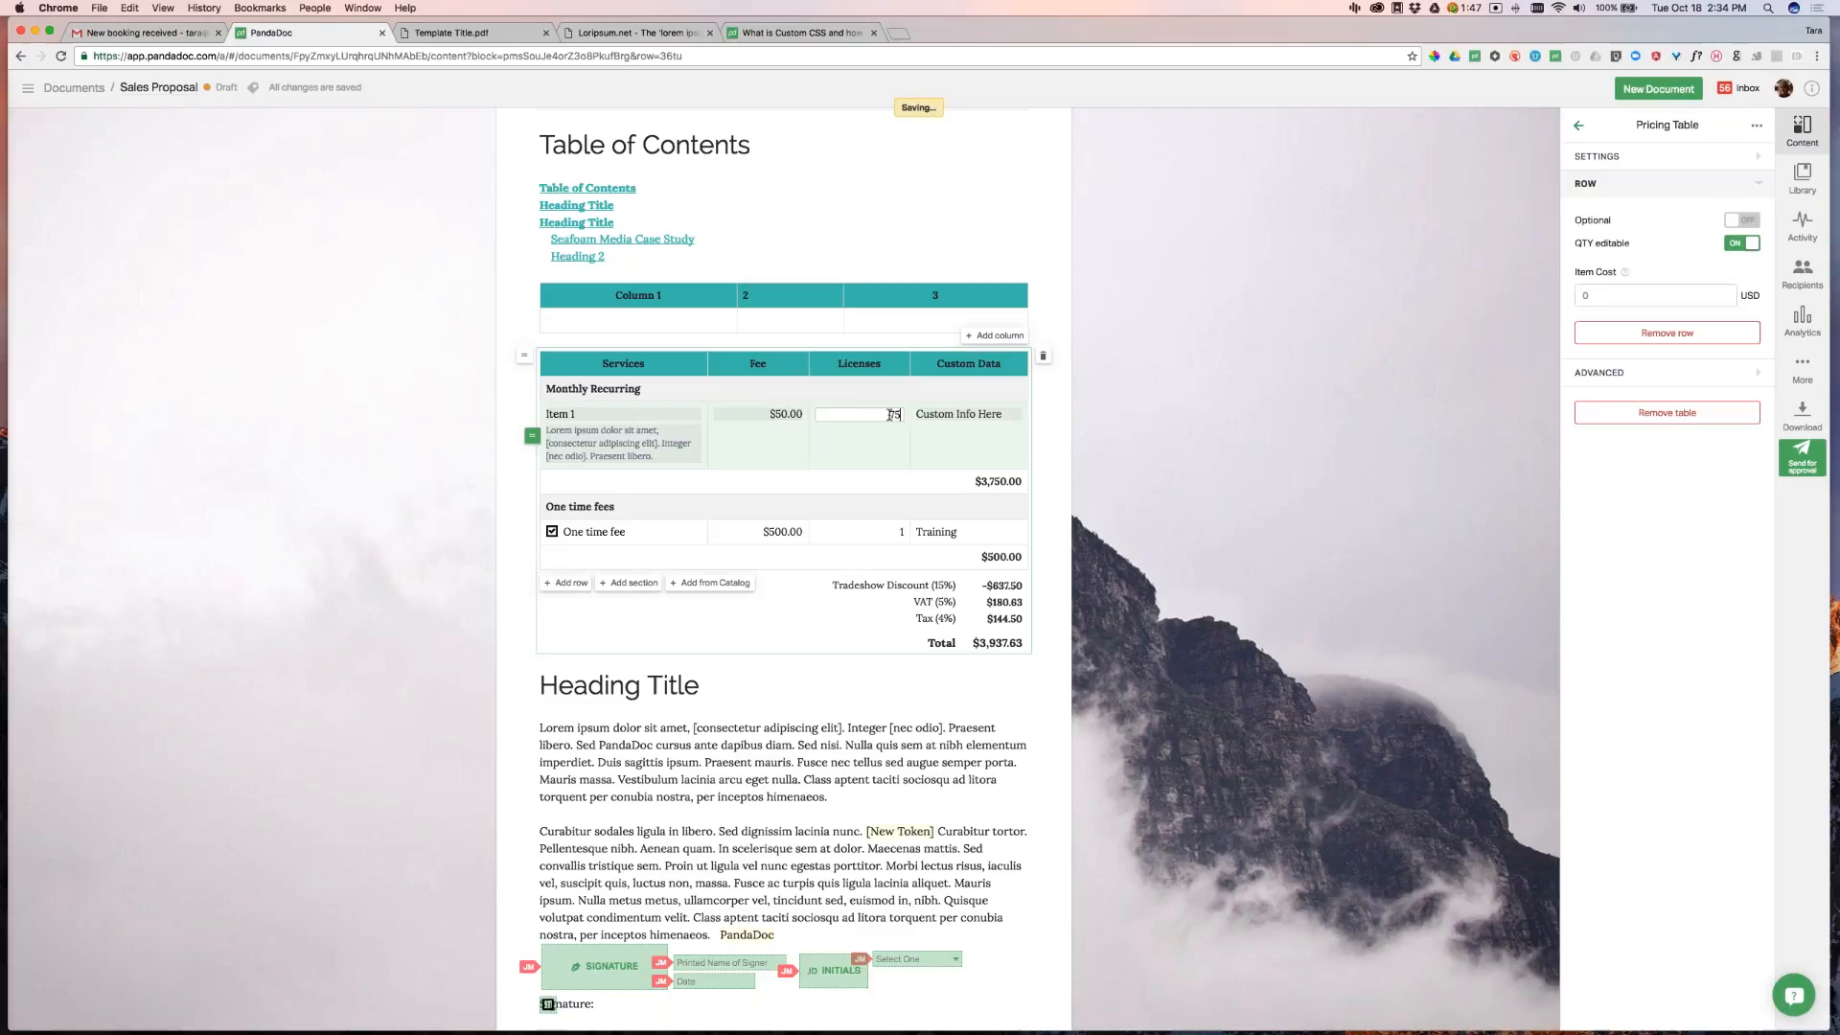
{"action": "type", "text": "1"}
{"action": "left_click", "coordinate": [1249, 505]}
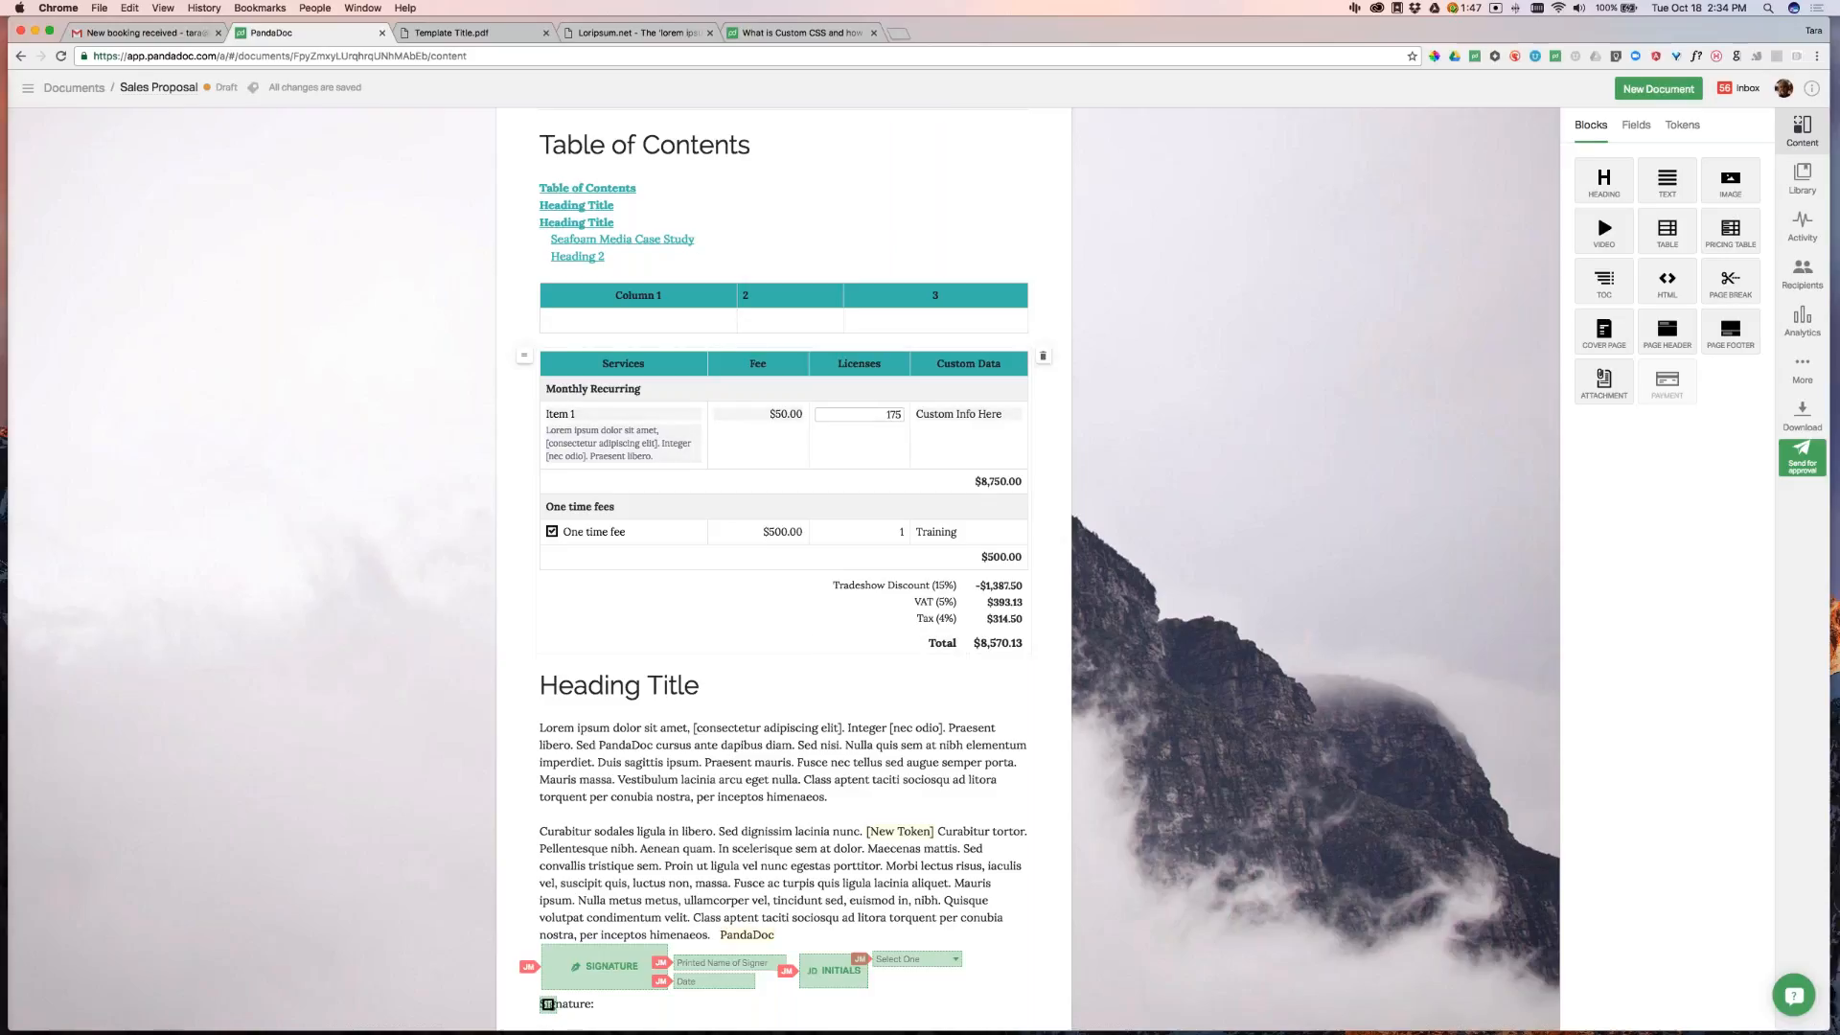
Untick and re-tick the One time fee row, then review the table's general settings
{"action": "left_click", "coordinate": [554, 534]}
{"action": "left_click", "coordinate": [554, 533]}
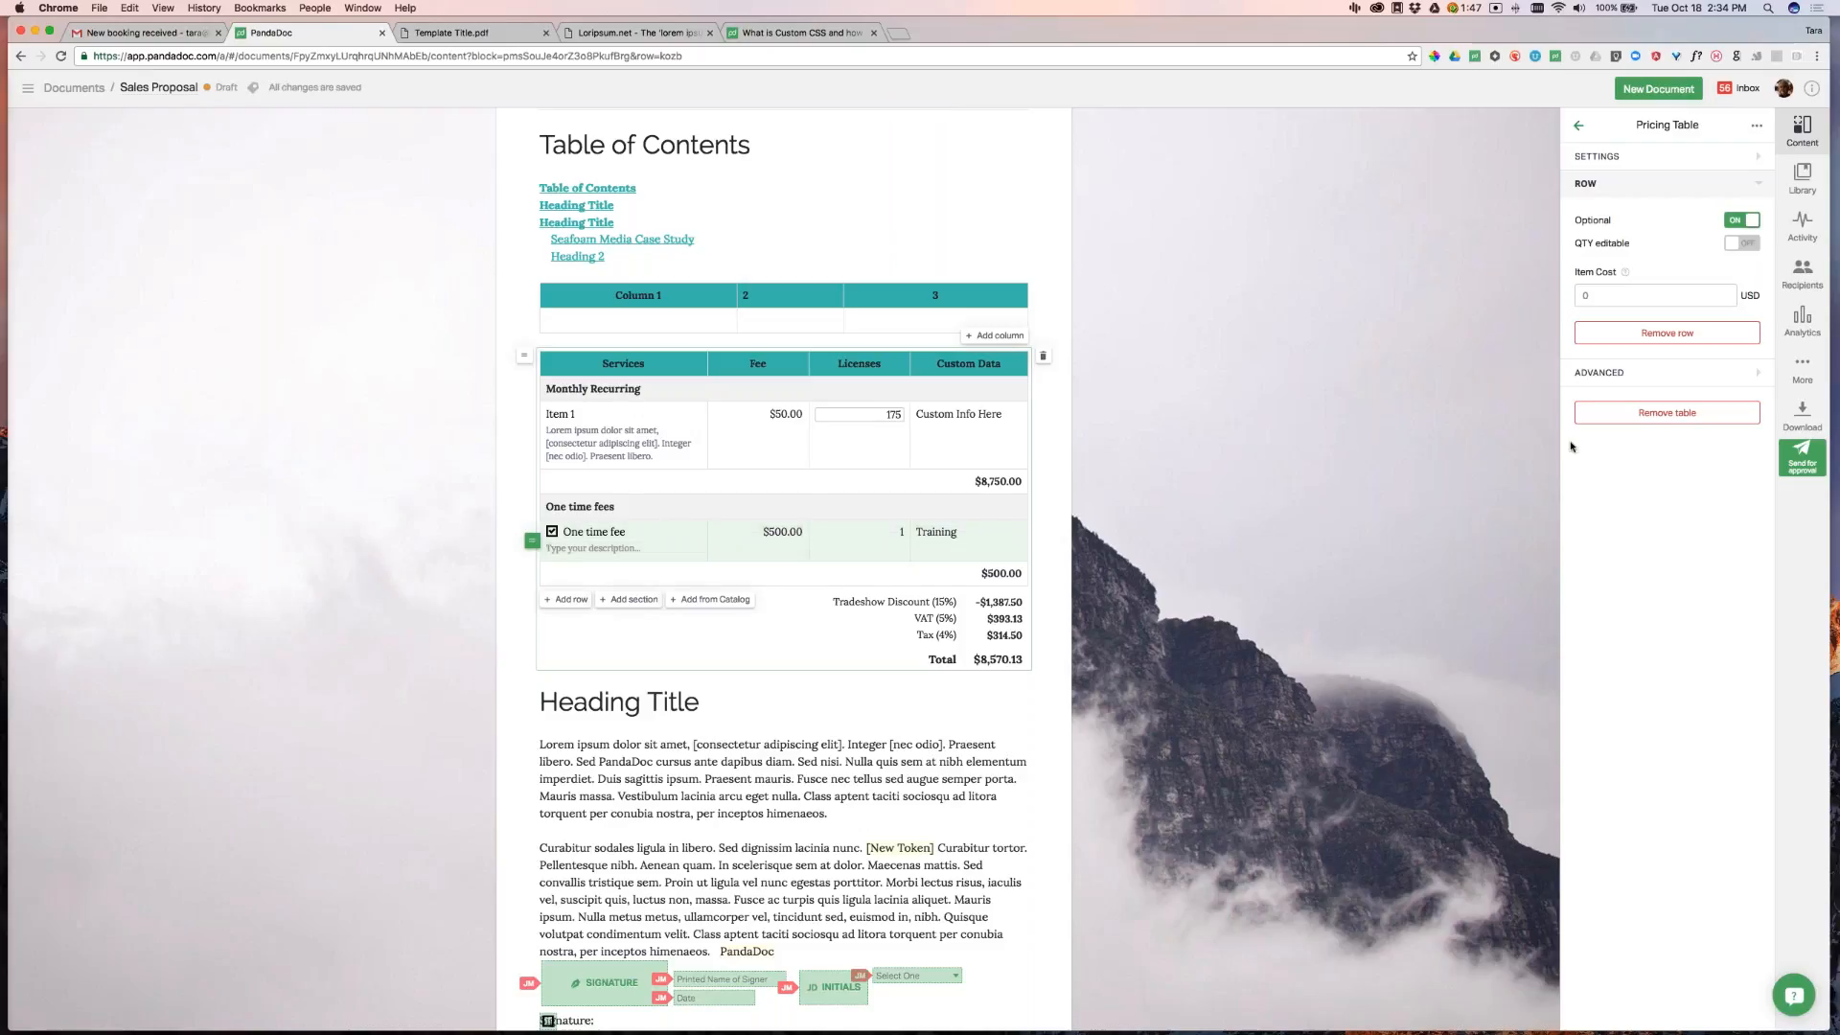
{"action": "left_click", "coordinate": [1629, 156]}
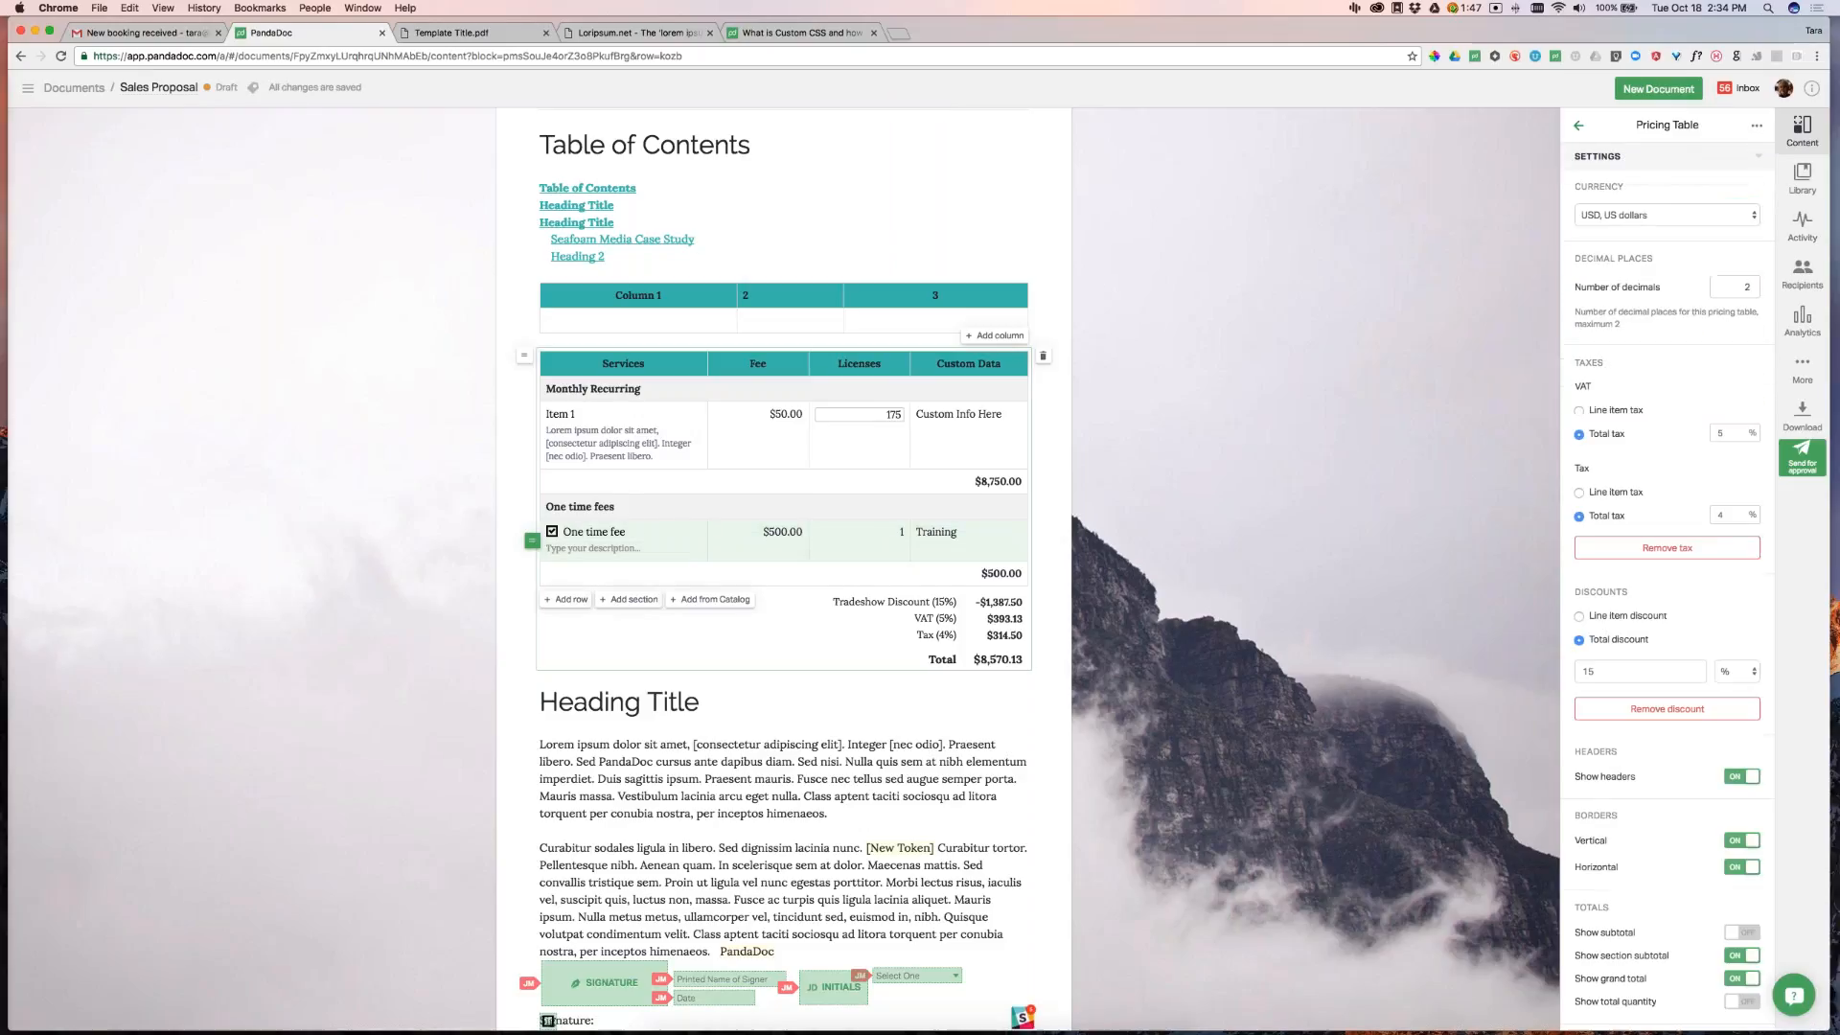
{"action": "scroll", "coordinate": [1648, 863], "scroll_direction": "down", "scroll_amount": 5}
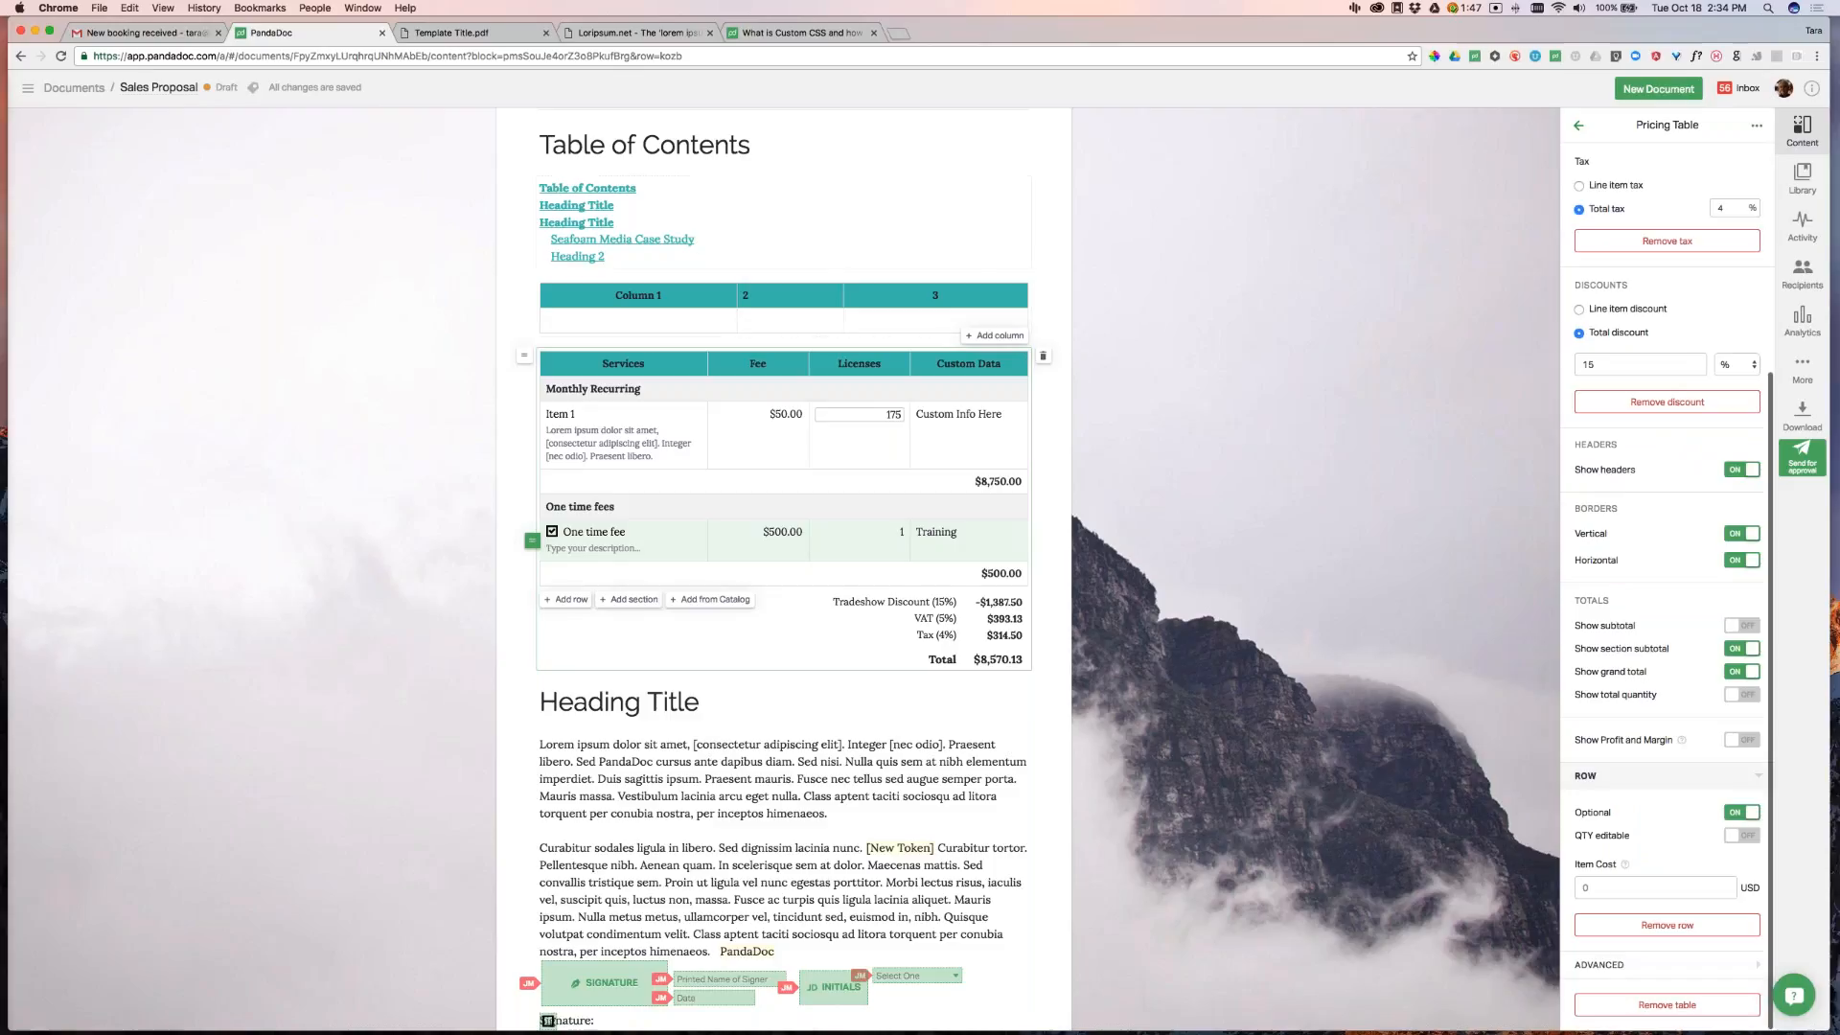
{"action": "scroll", "coordinate": [795, 556], "scroll_direction": "up", "scroll_amount": 5}
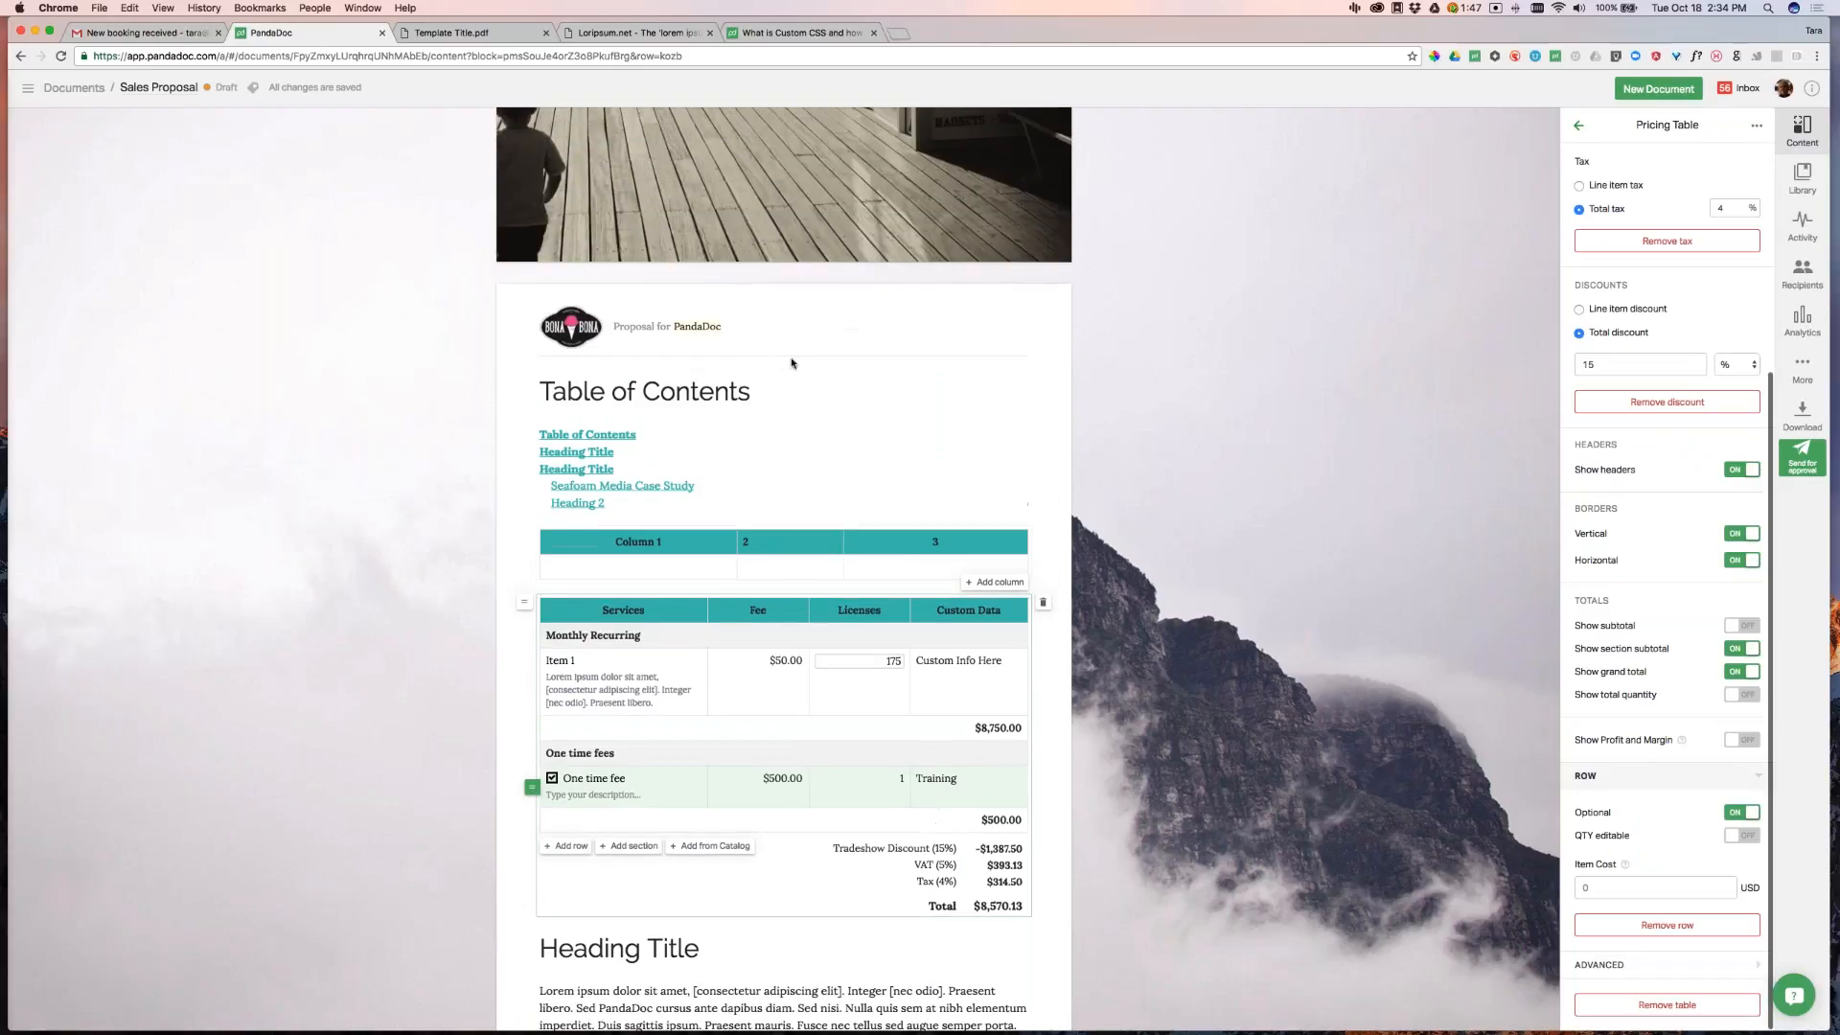